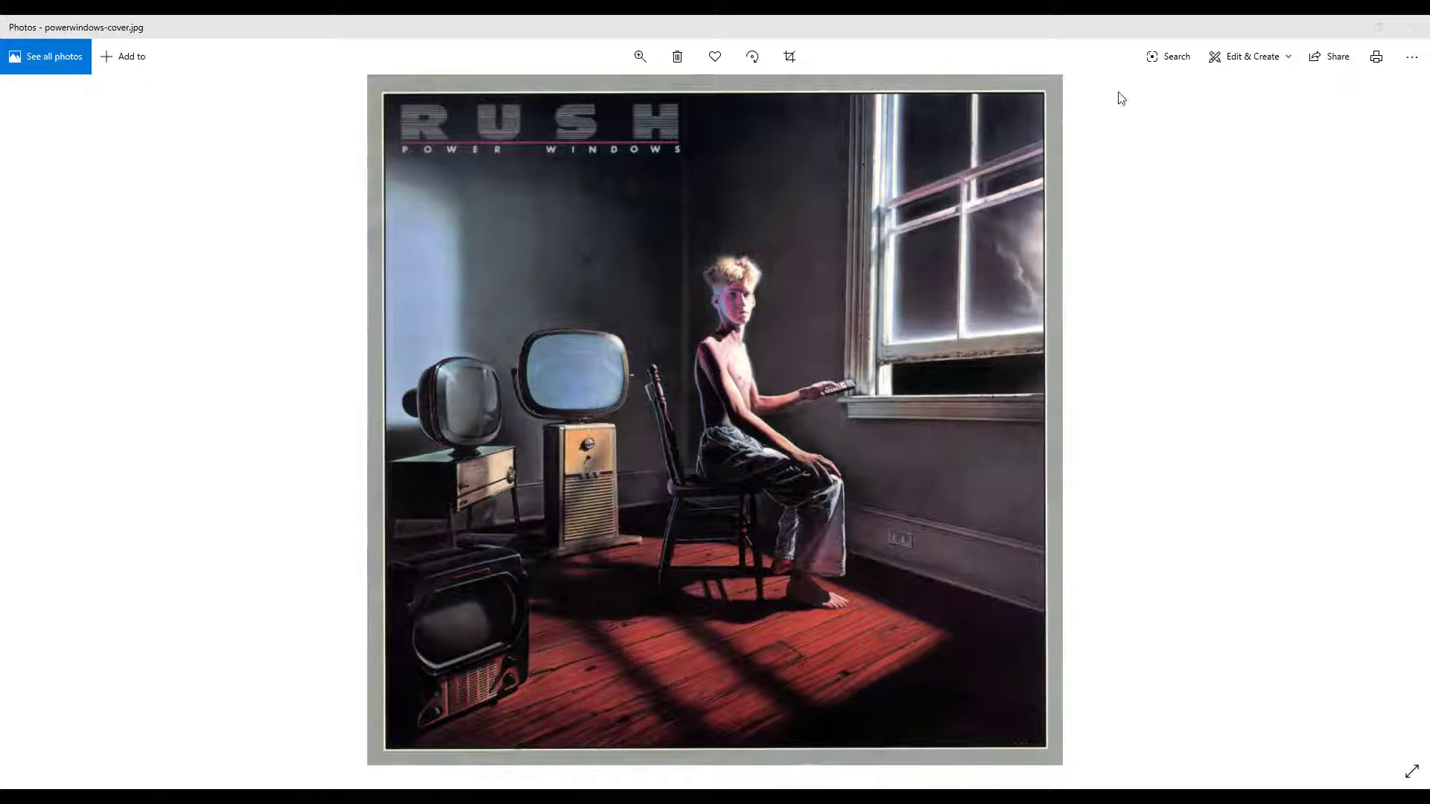
Browse the scenes and sourceimages folders of the rusPowerWindowsScene project in File Explorer
click(1334, 34)
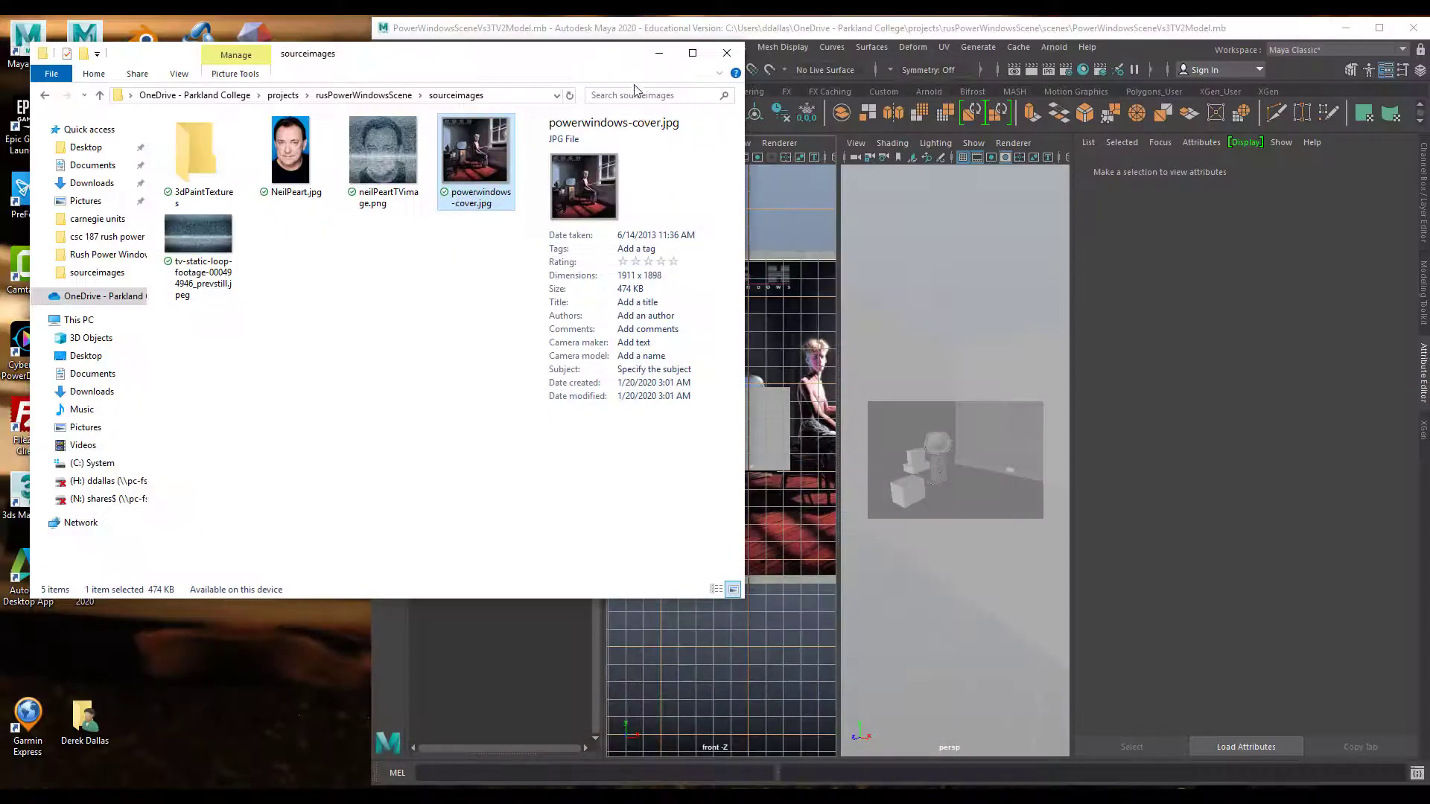
click(363, 95)
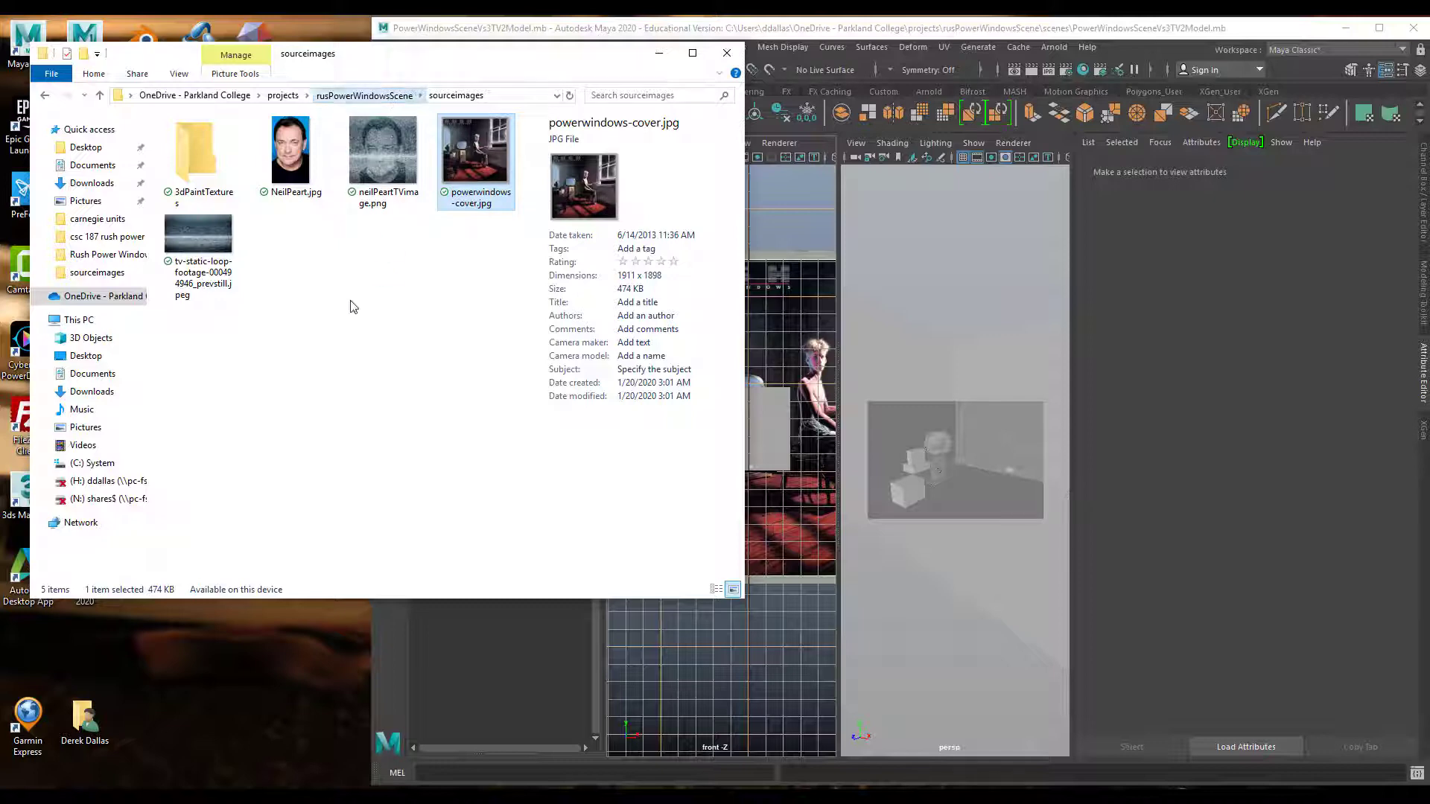
double_click(201, 281)
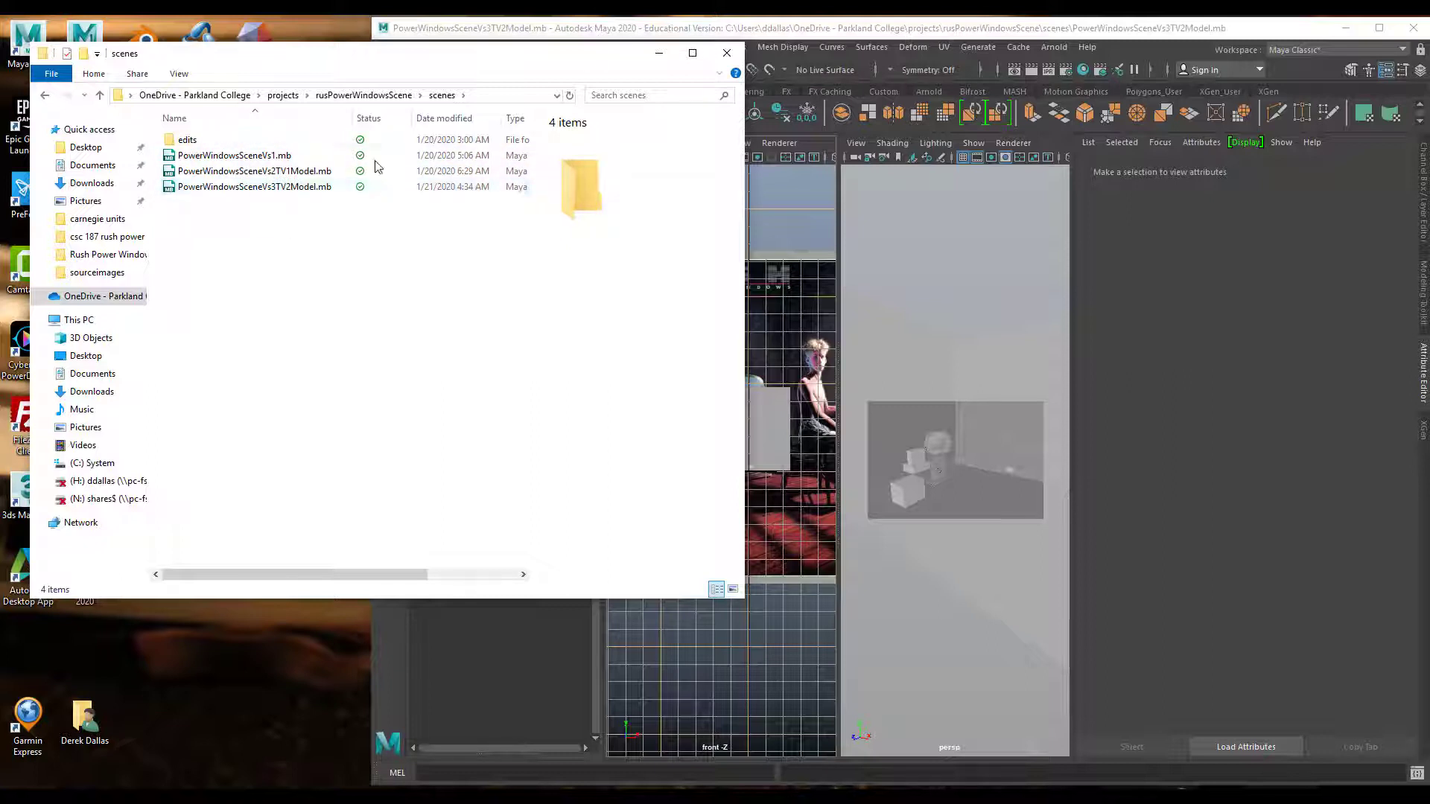
click(367, 97)
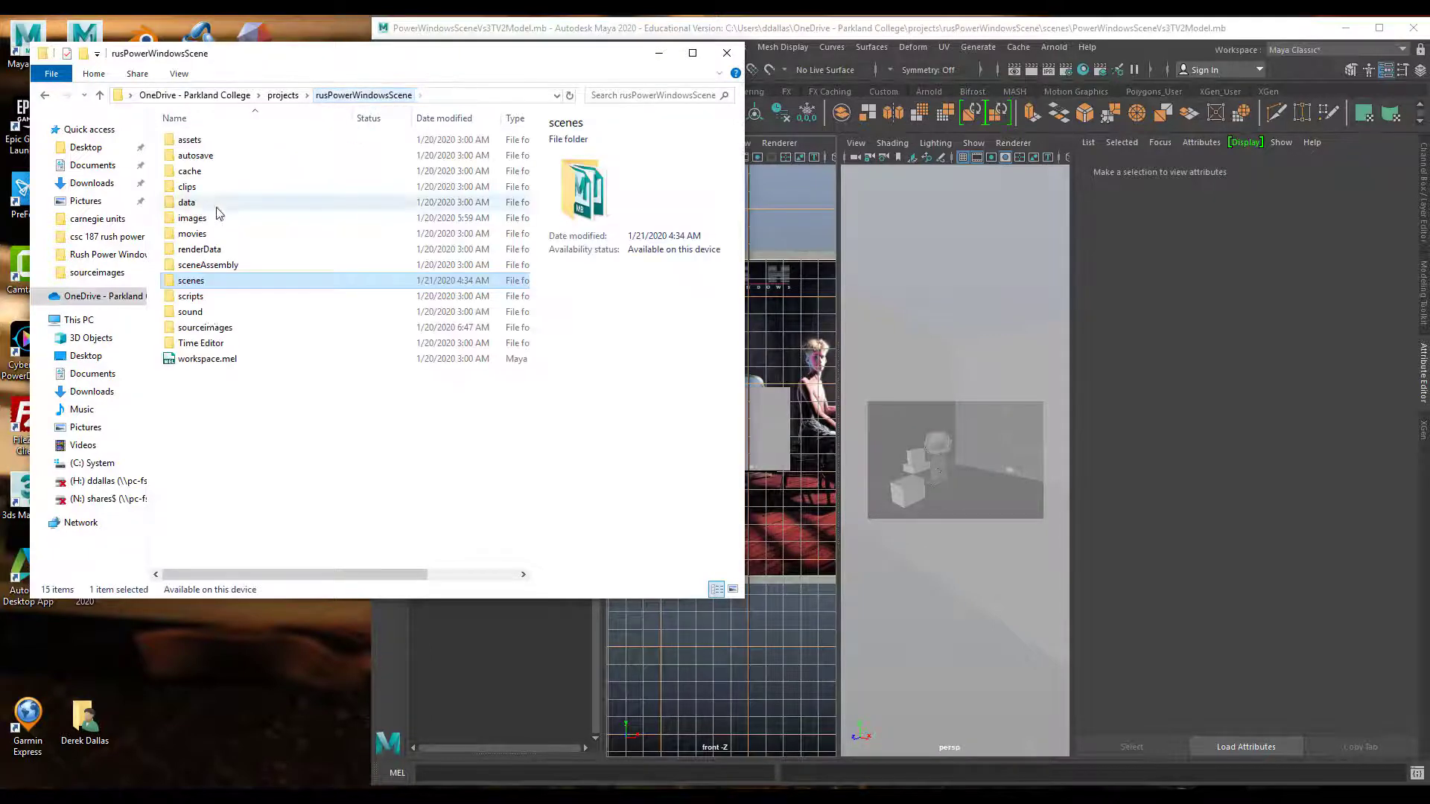
double_click(199, 328)
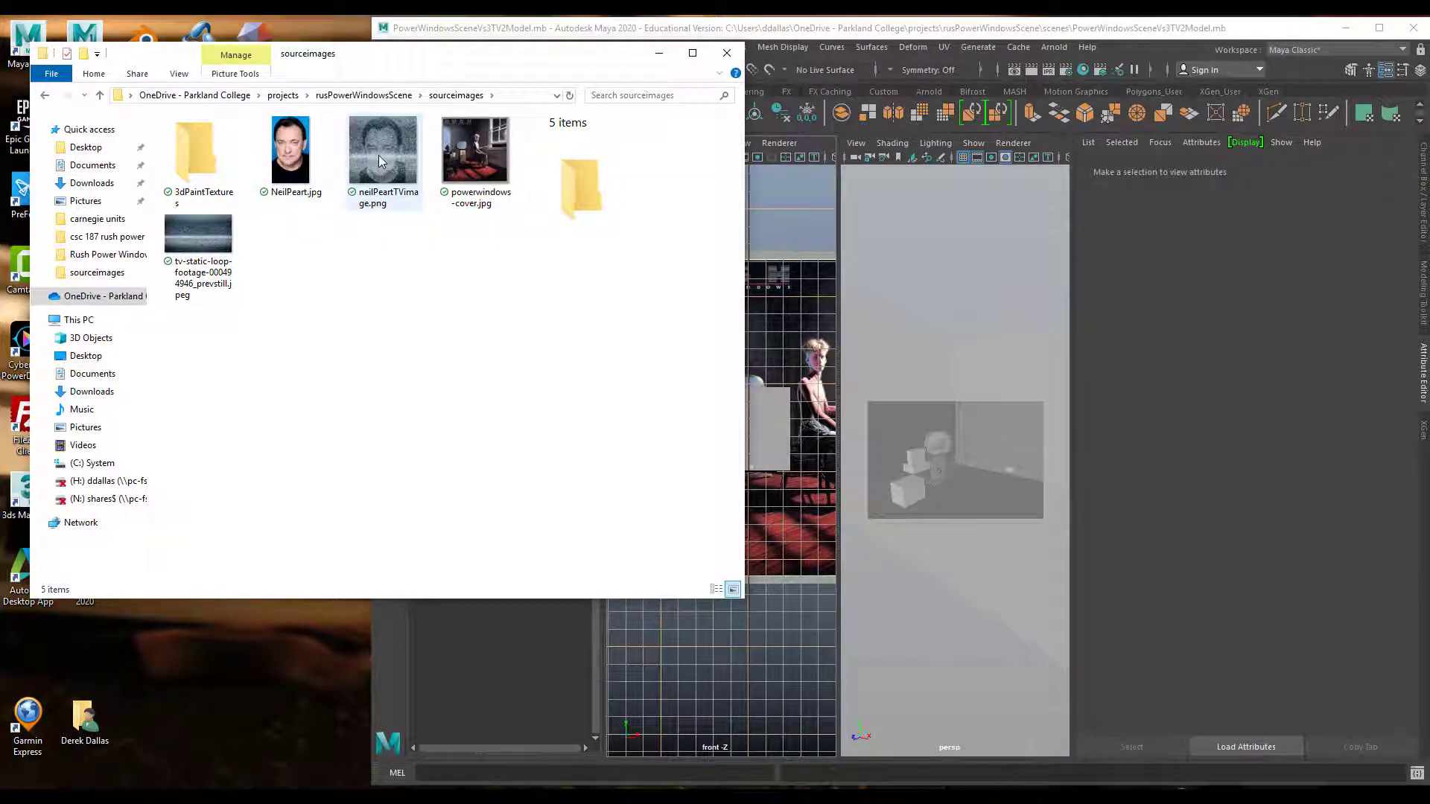
Open the reference image powerwindows-cover.jpg from the sourceimages folder for viewing
mouse_move(378, 155)
click(480, 150)
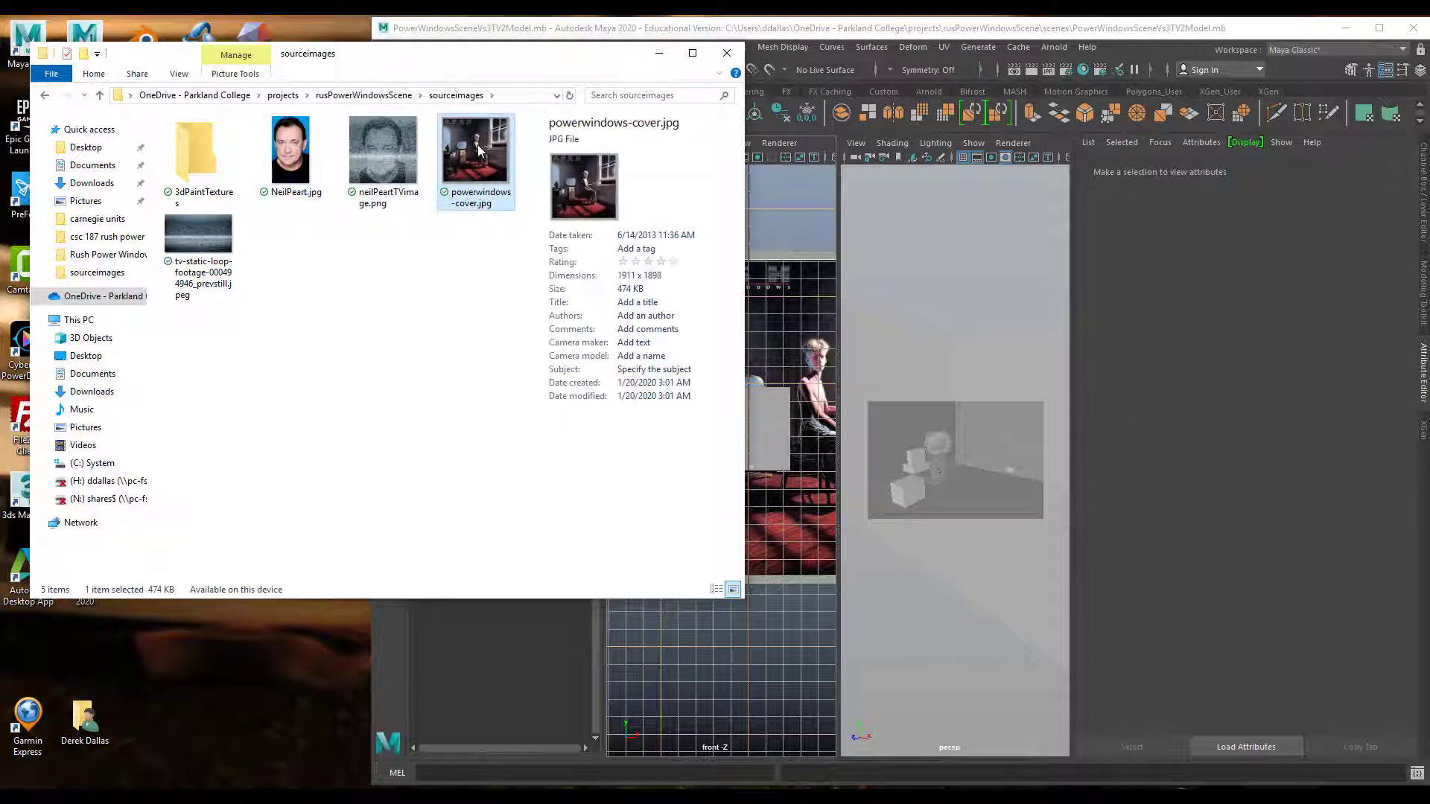
double_click(477, 144)
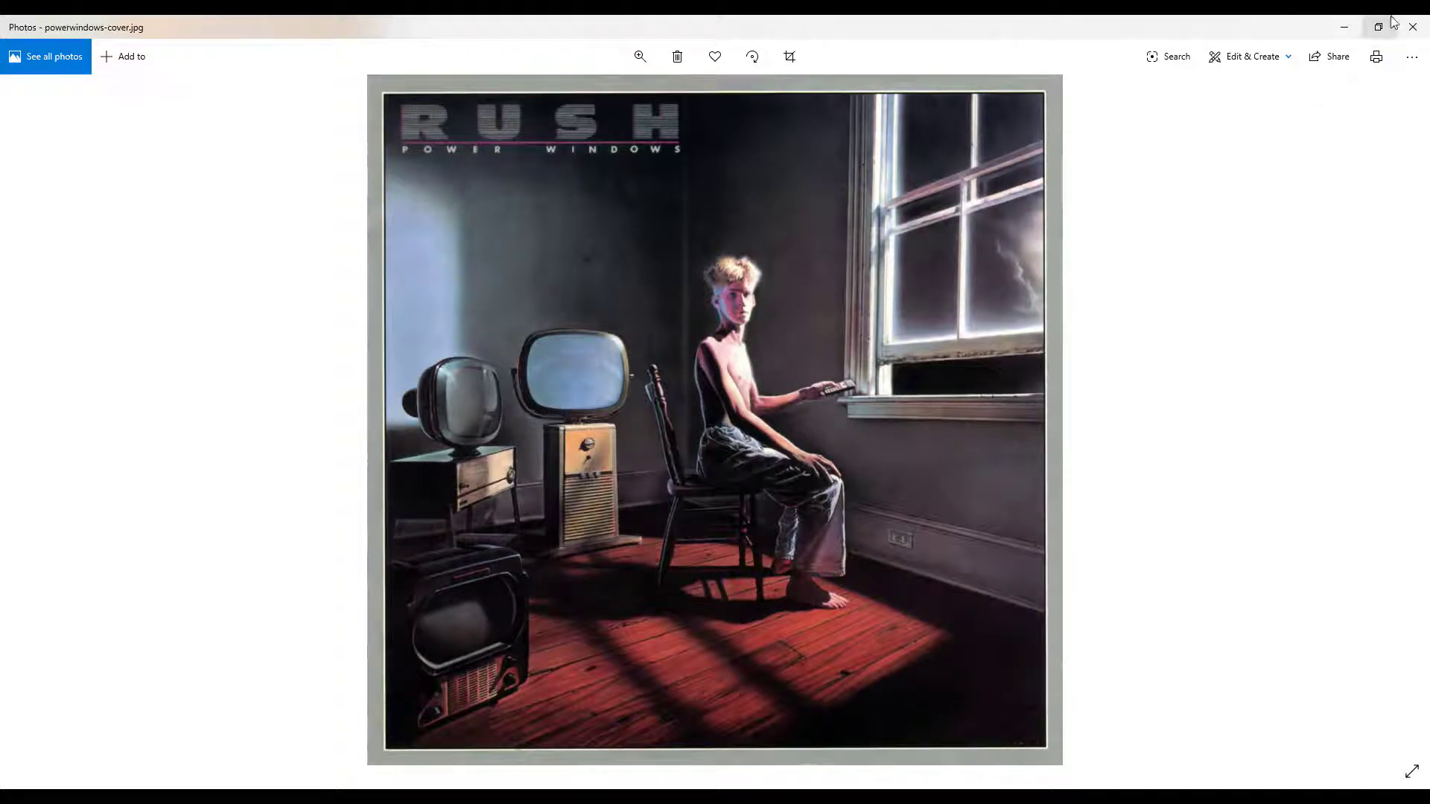
Clear the image and folder windows away and switch to Maya with its window maximized
click(1350, 32)
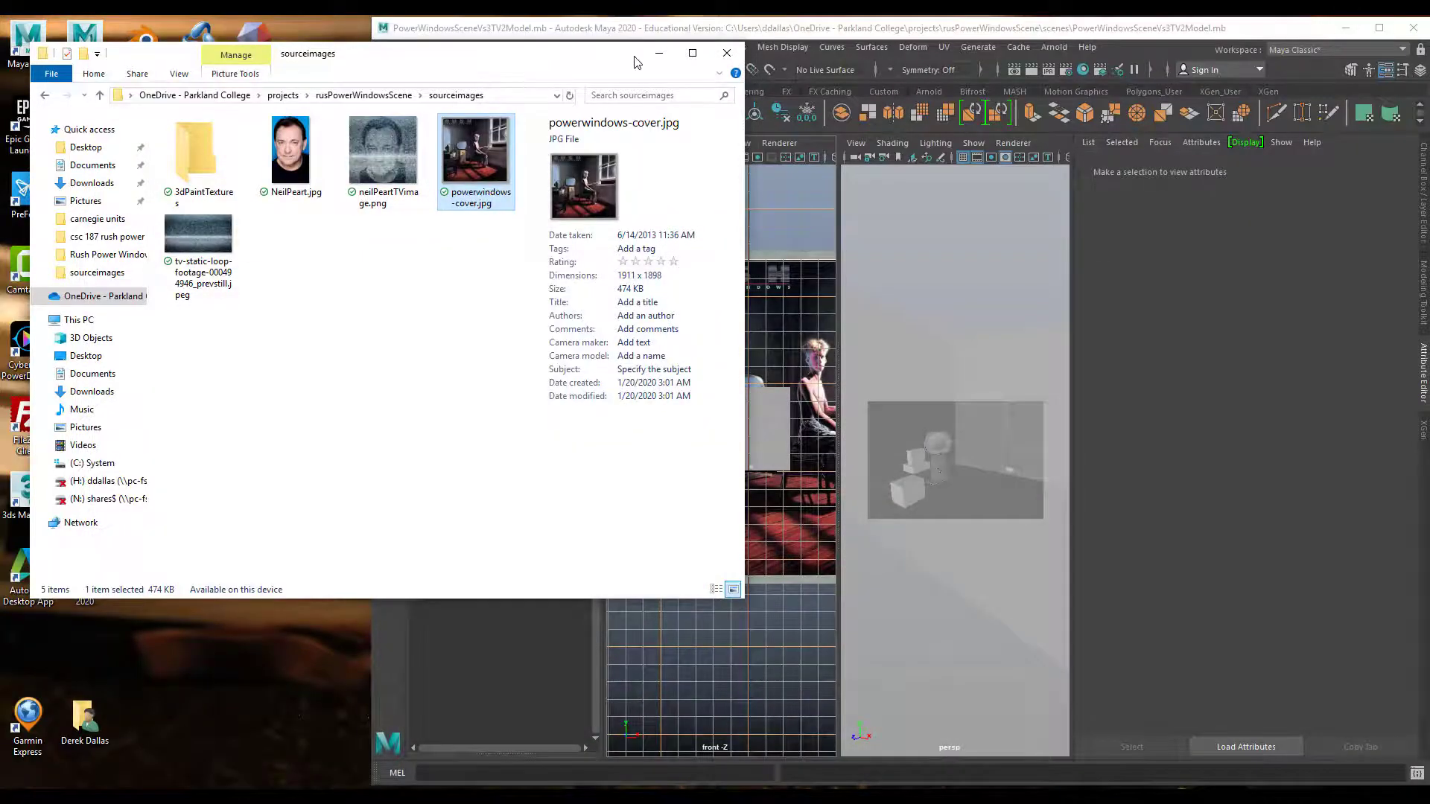
click(659, 56)
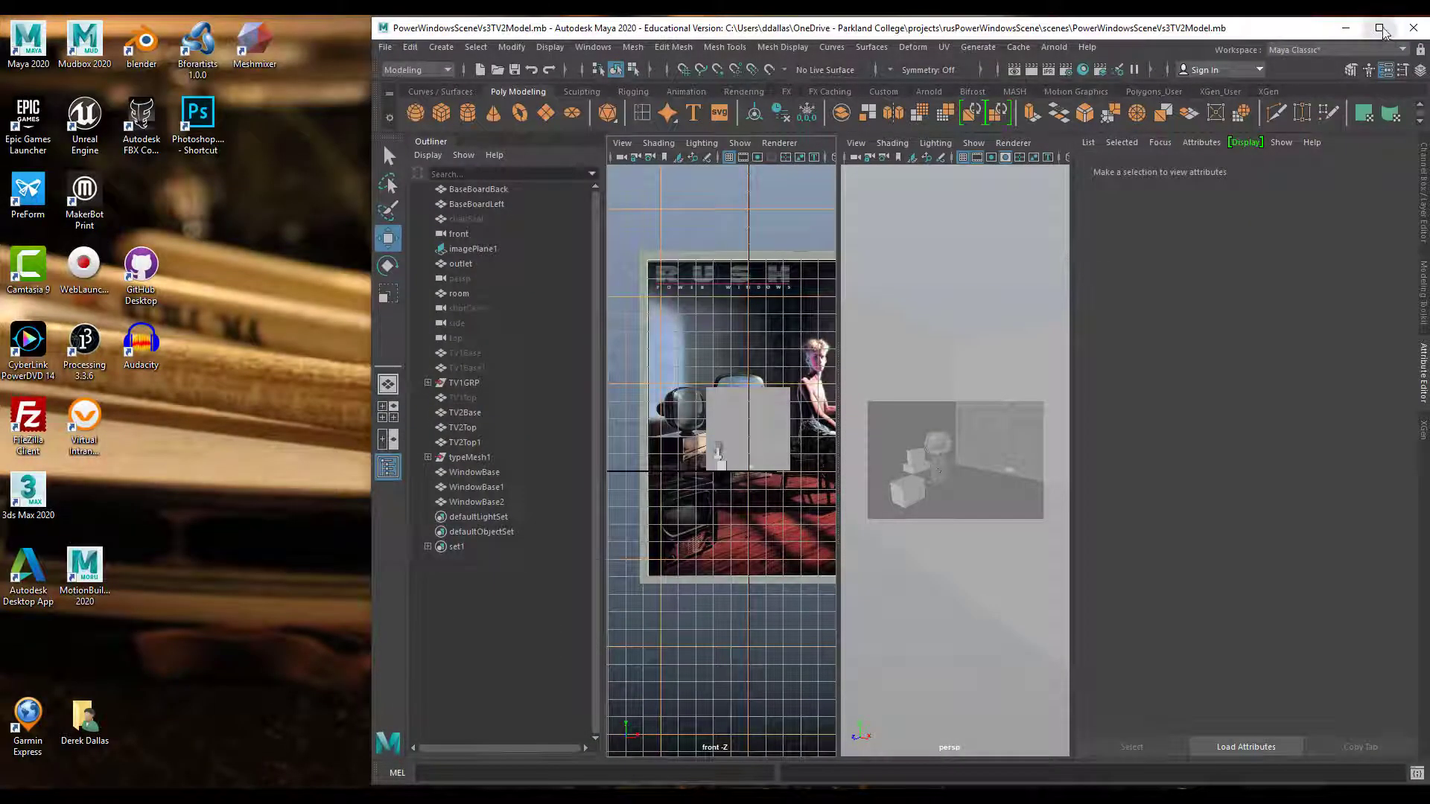
click(1379, 29)
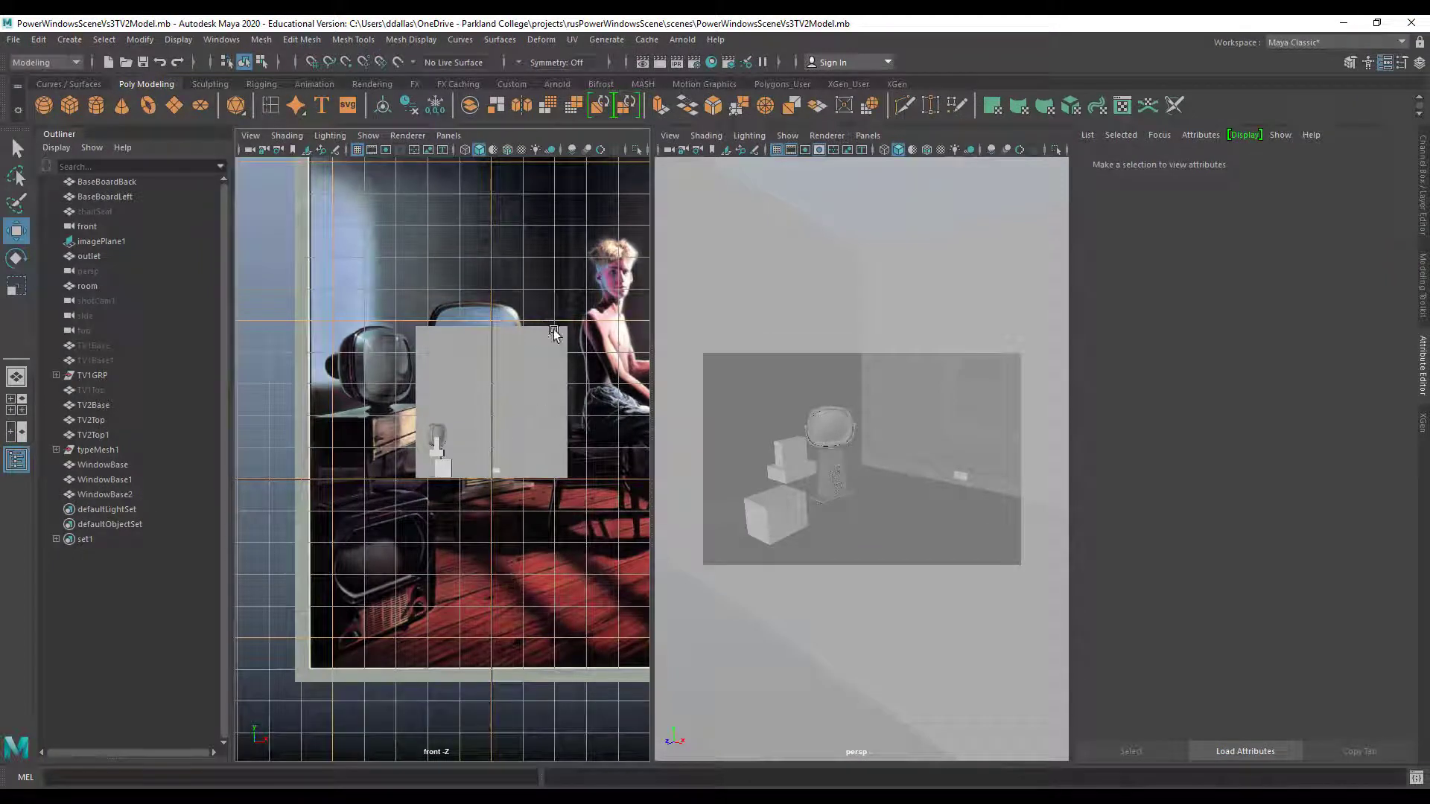
Examine the room model as a whole from several angles in a maximized perspective view
scroll(552, 330, down, 5)
scroll(569, 319, up, 2)
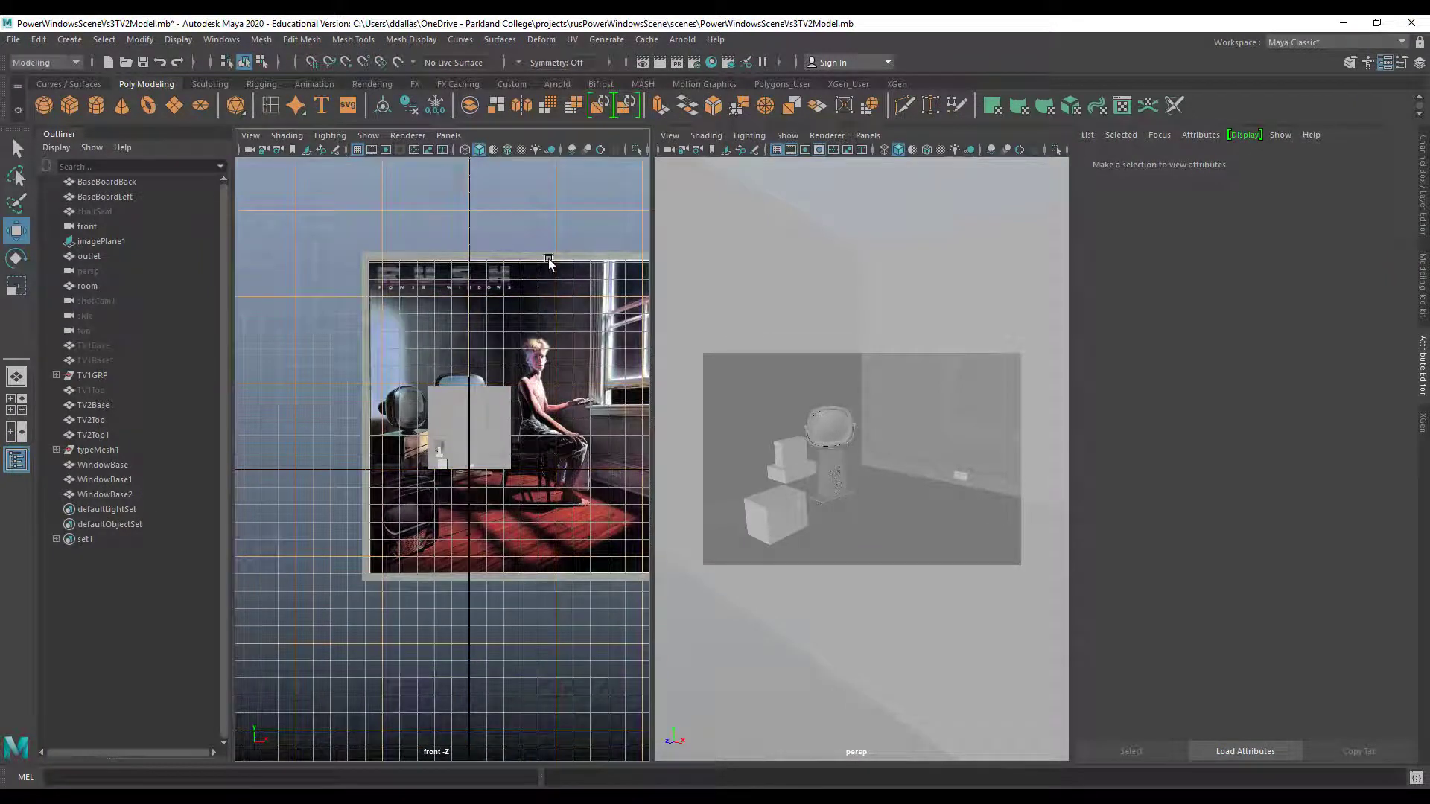
click(886, 415)
key(space)
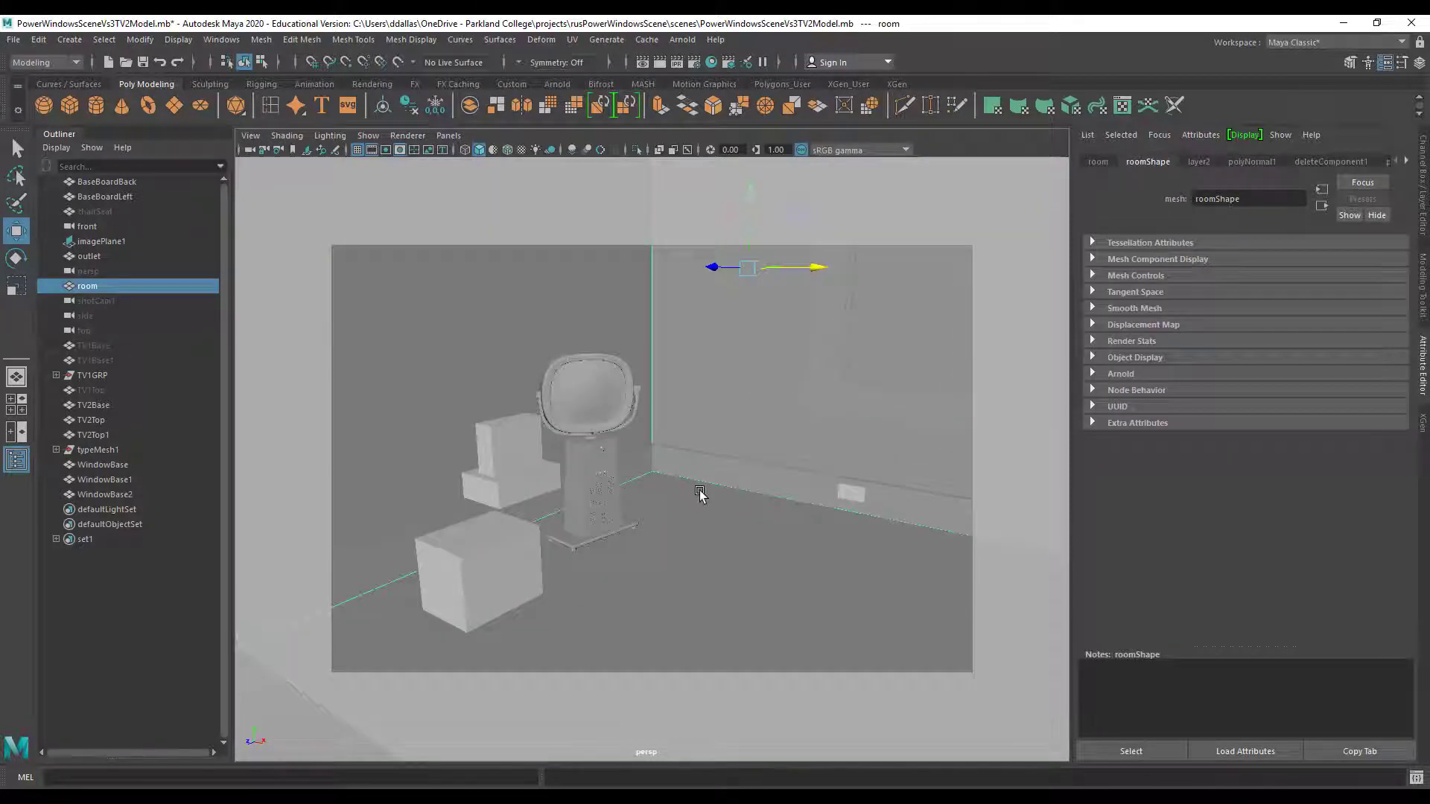
alt+drag(677, 511, 748, 494)
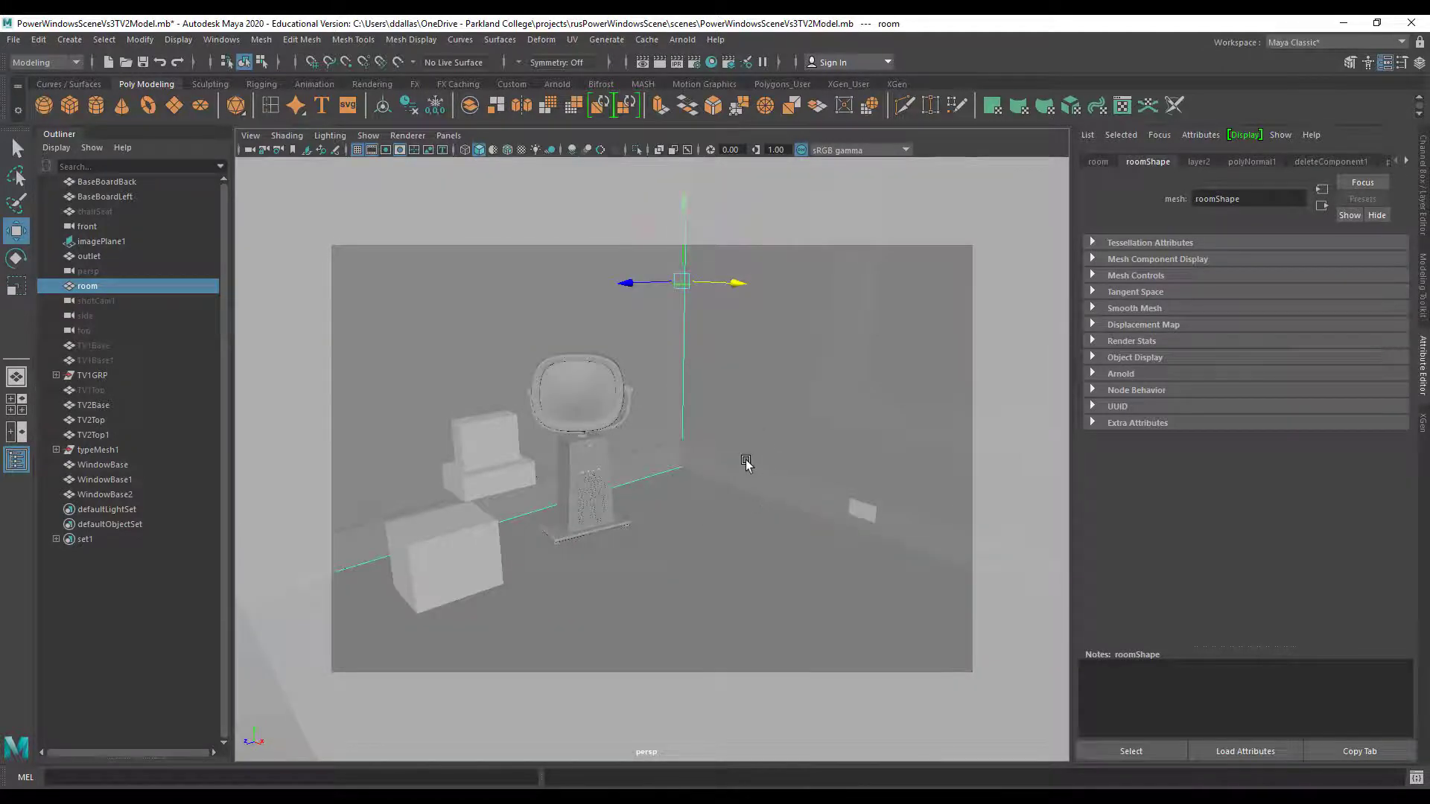
scroll(746, 461, down, 10)
mouse_move(713, 392)
alt+mouse_down()
mouse_move(718, 462)
mouse_move(725, 407)
mouse_move(669, 401)
mouse_move(703, 408)
alt+mouse_up()
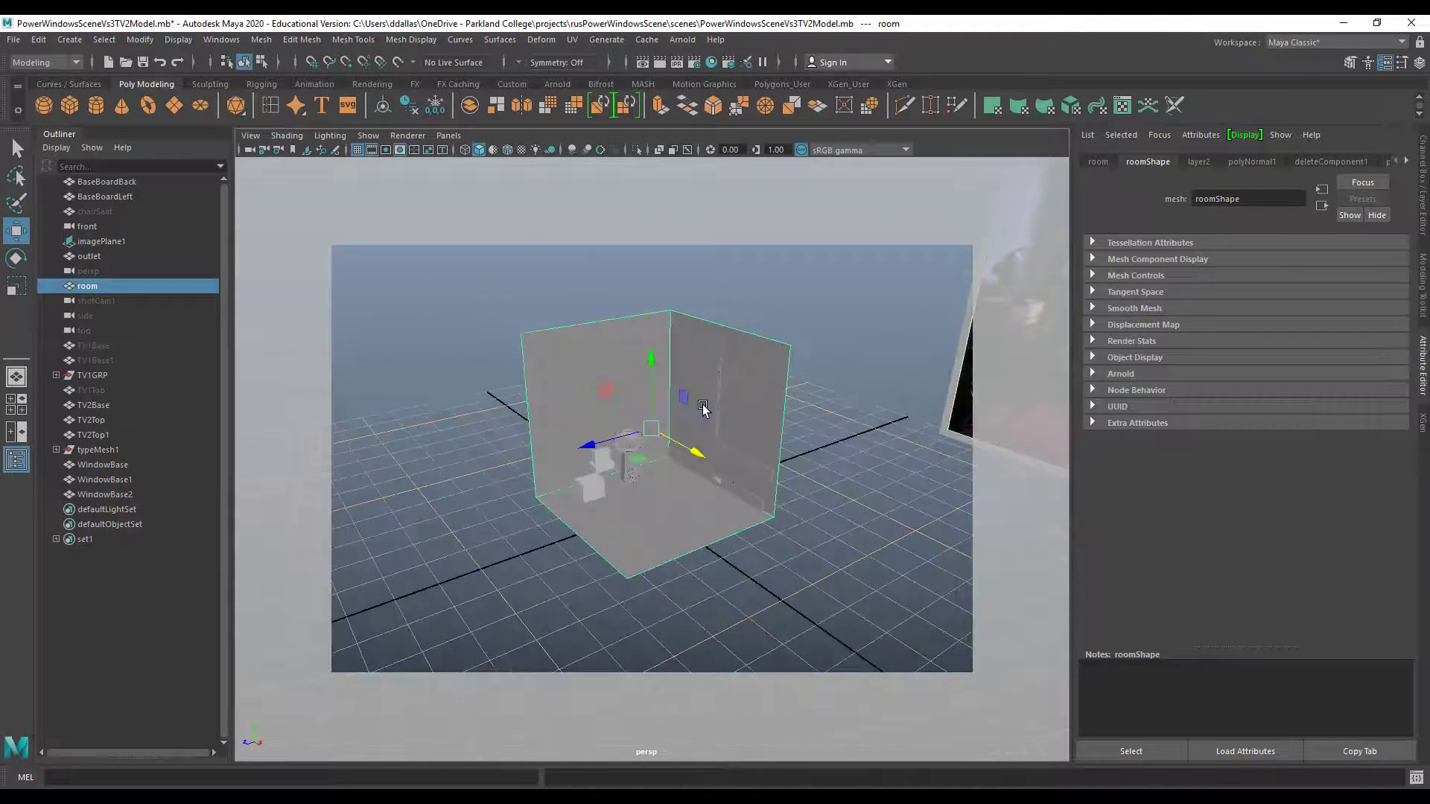
scroll(709, 446, up, 3)
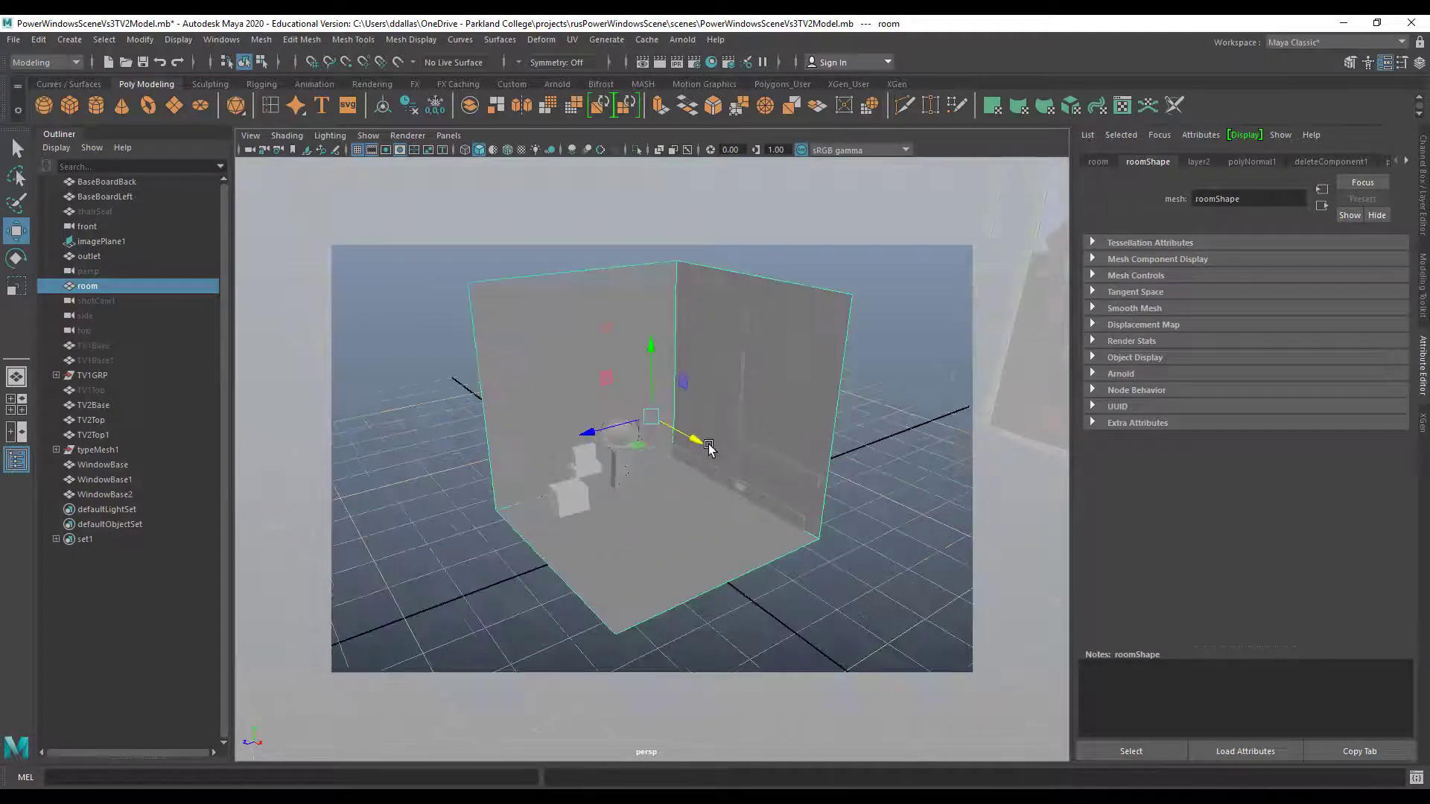
scroll(708, 447, up, 5)
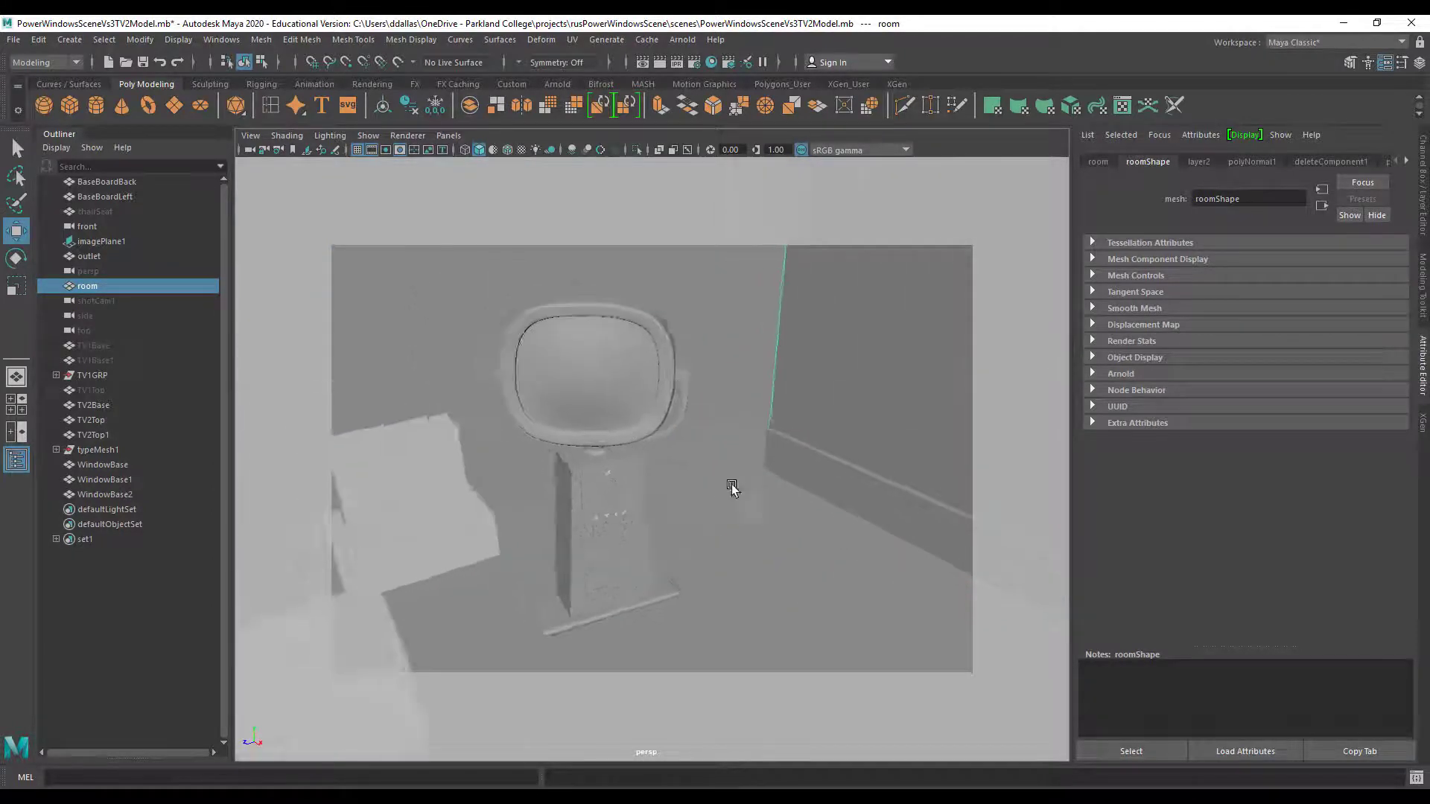
Inspect the lettering and knobs on the front of the middle television's pedestal up close
alt+drag(734, 489, 693, 469)
alt+right_drag(693, 469, 1033, 460)
alt+drag(642, 465, 654, 471)
alt+middle_drag(653, 470, 646, 398)
alt+drag(648, 508, 828, 536)
click(828, 537)
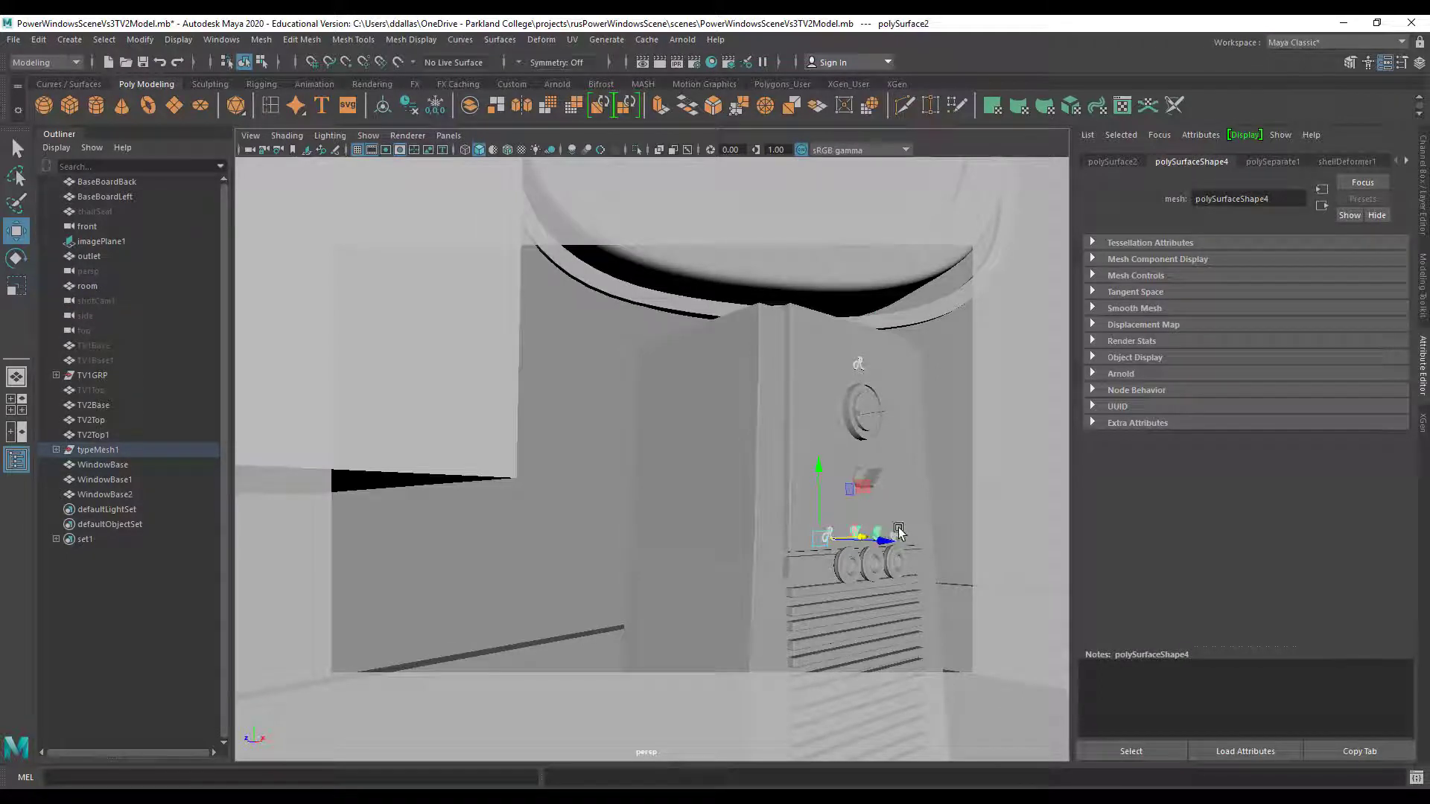
click(897, 533)
Create a 3D type object and set its text to RUSH
click(72, 45)
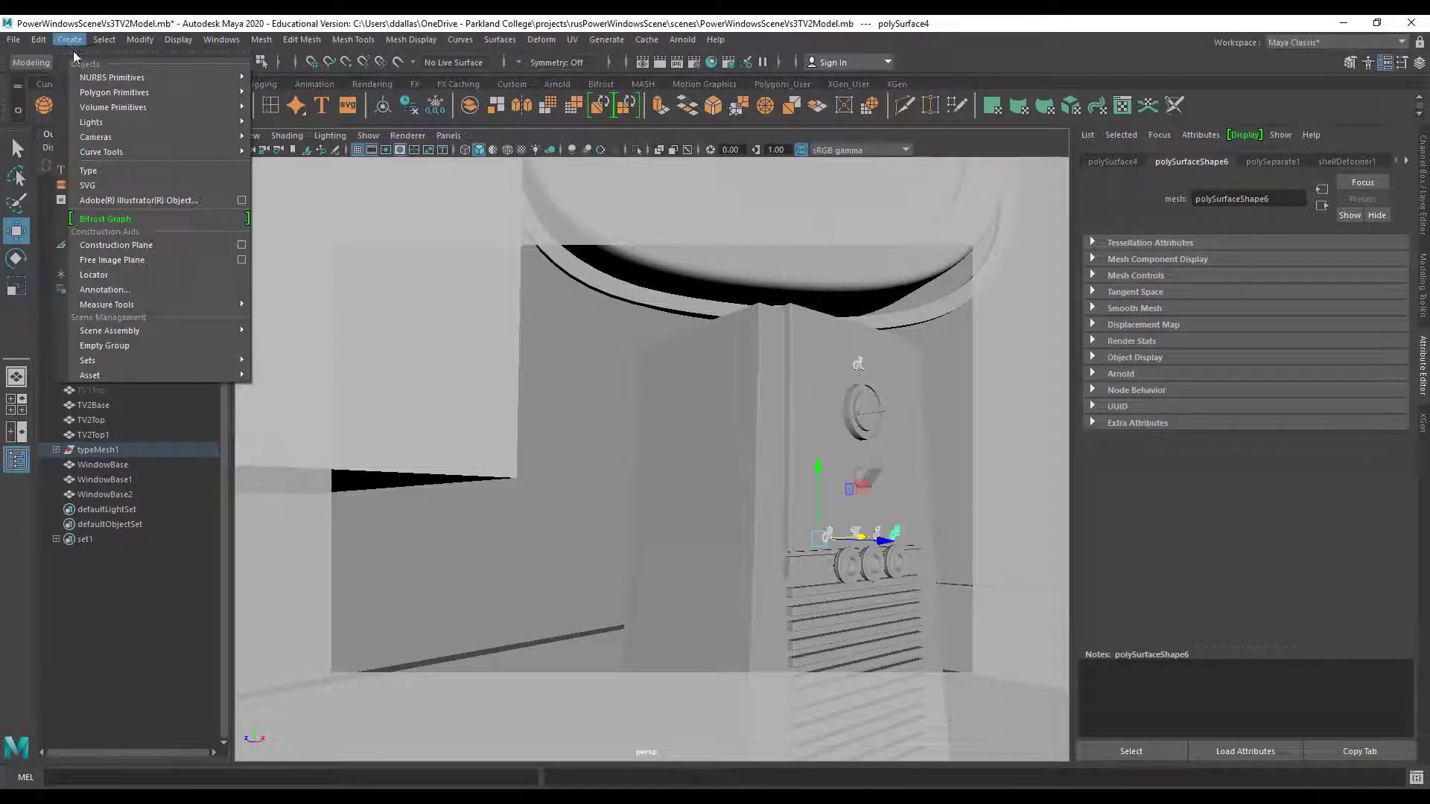
click(91, 171)
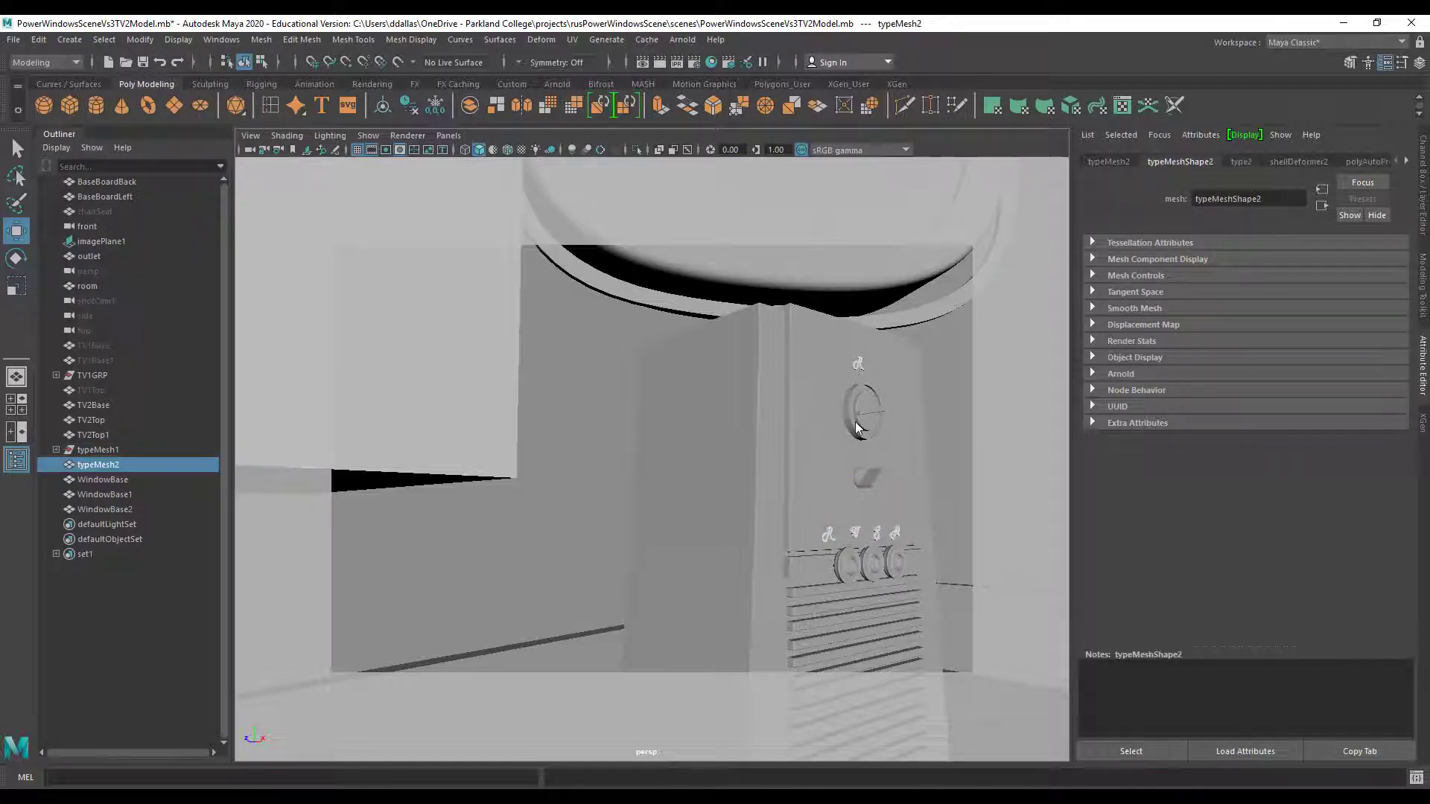
click(1184, 162)
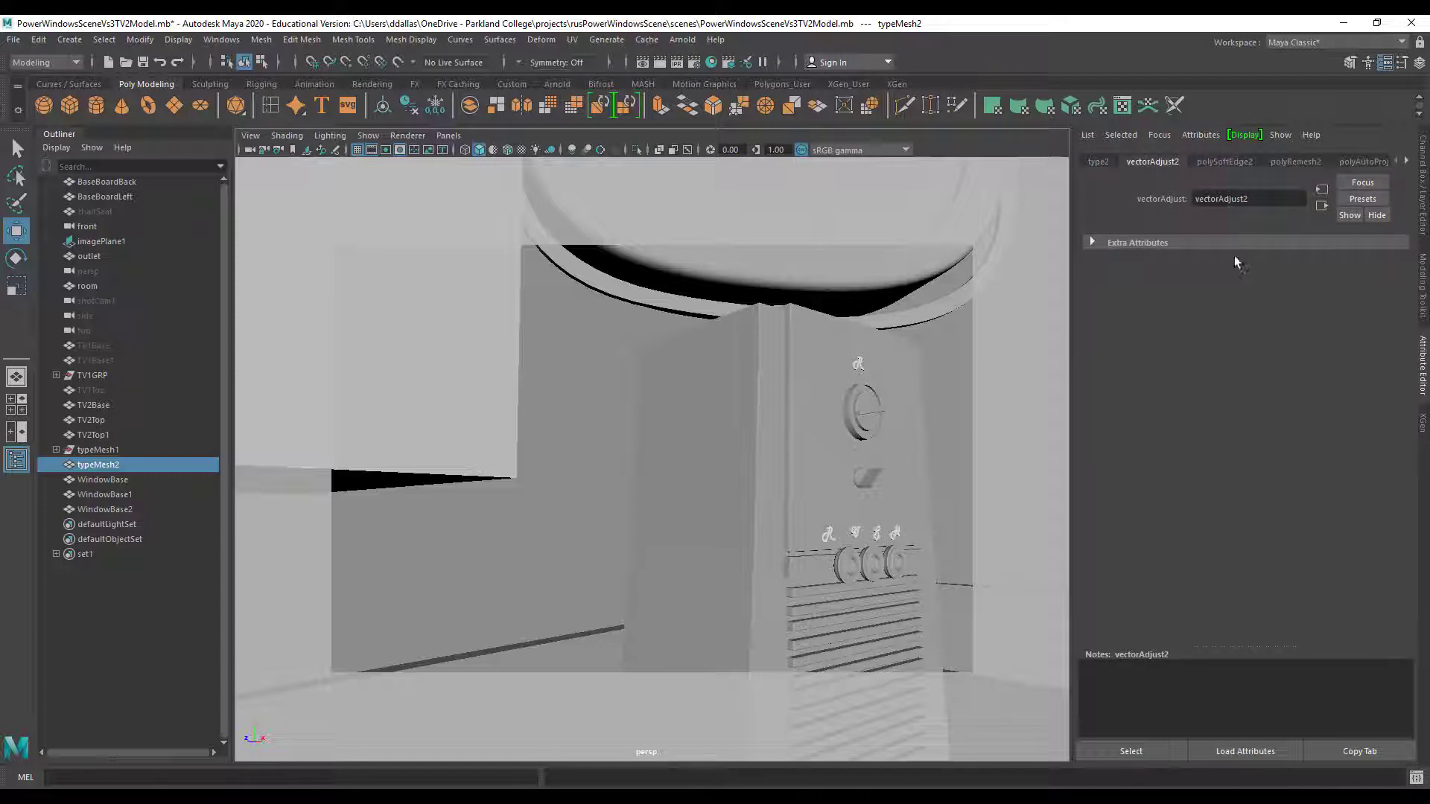
click(1100, 161)
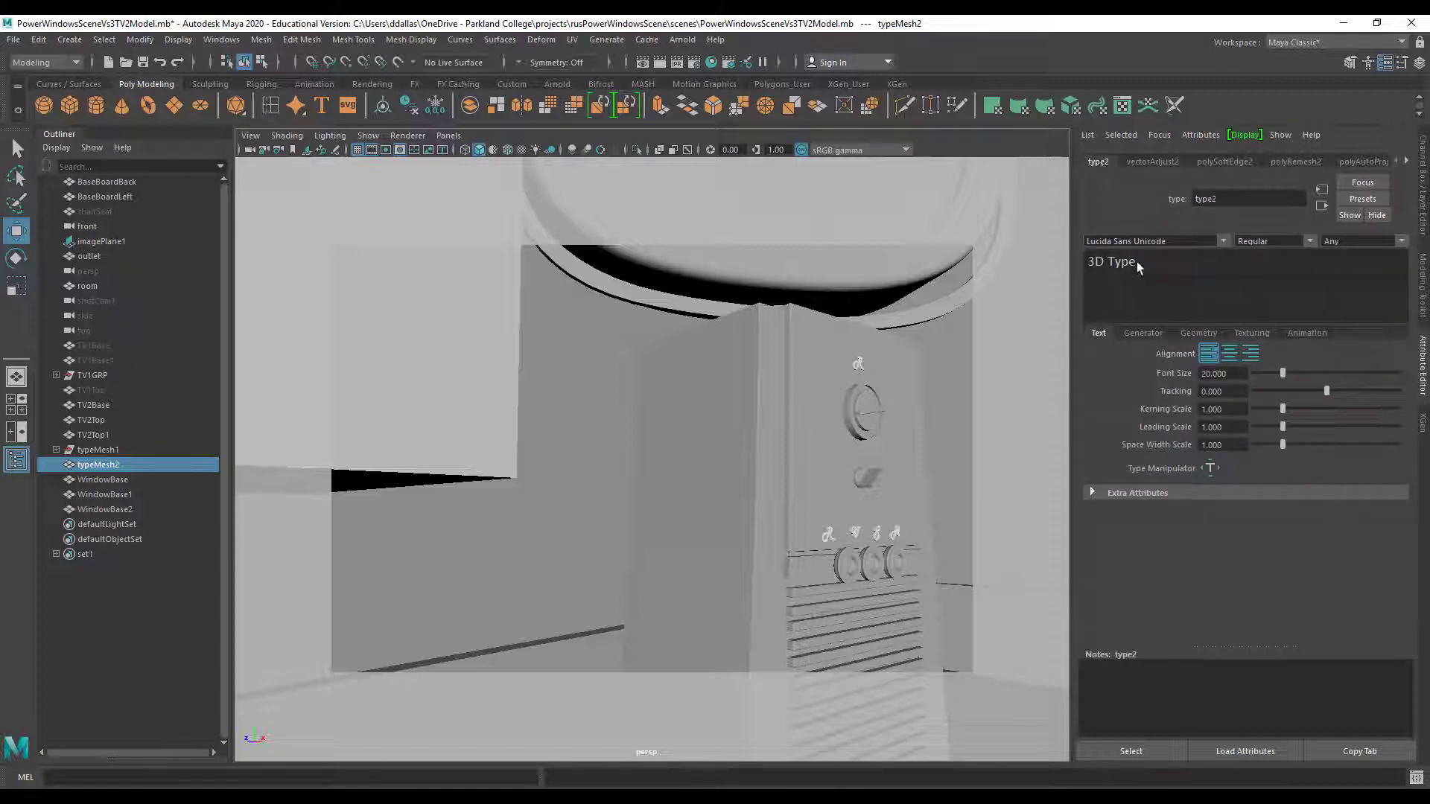
key(f)
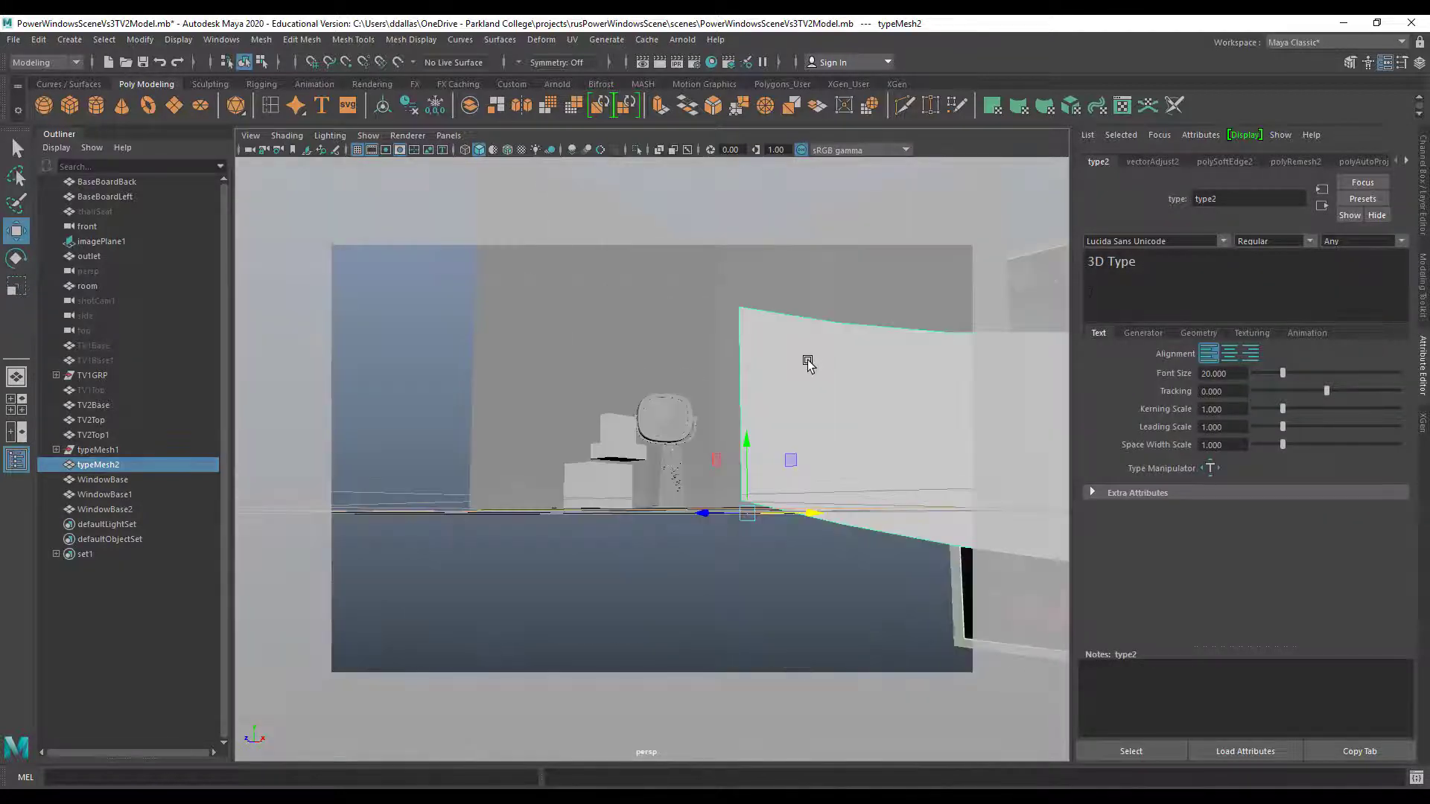
scroll(806, 363, down, 8)
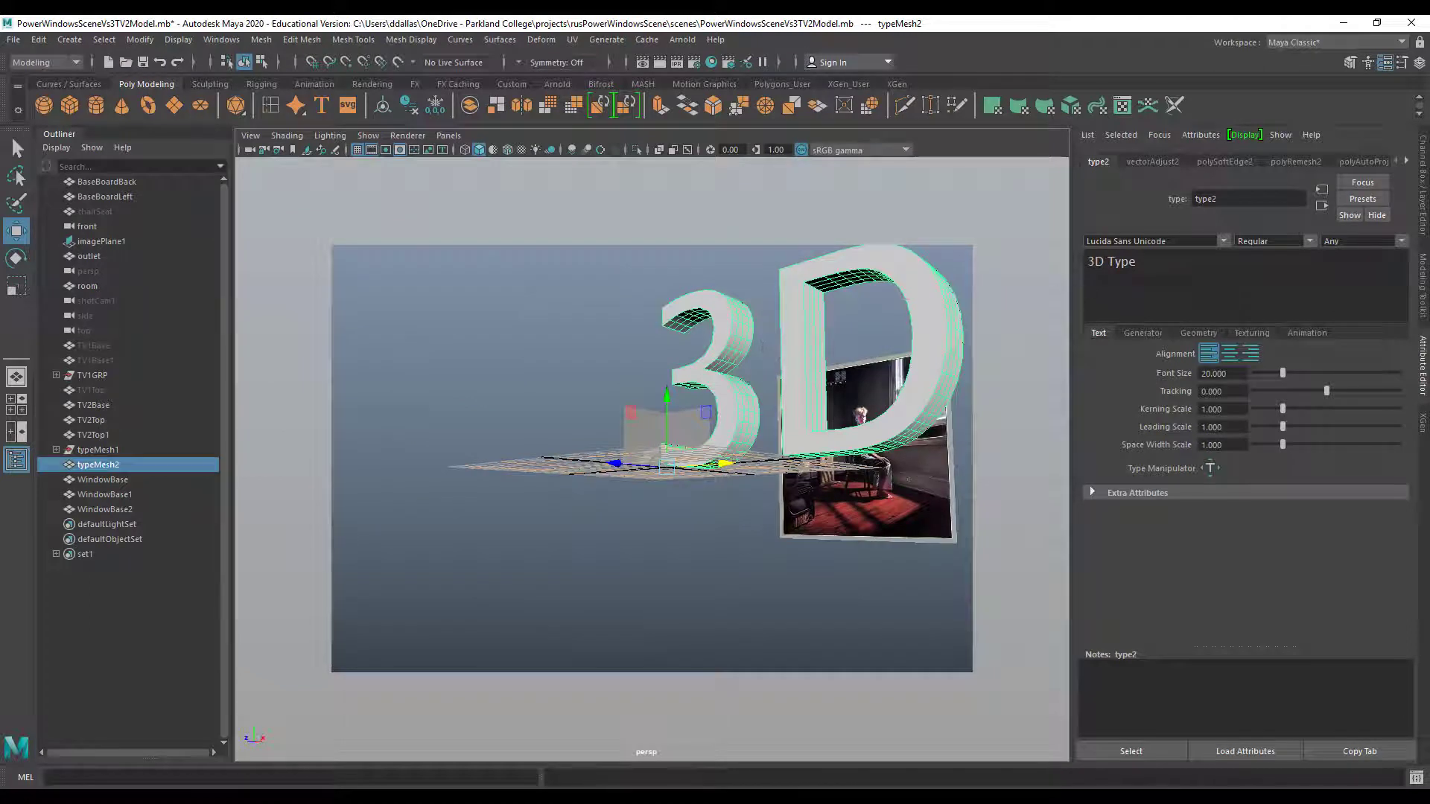
click(1088, 261)
drag(1142, 262, 1054, 264)
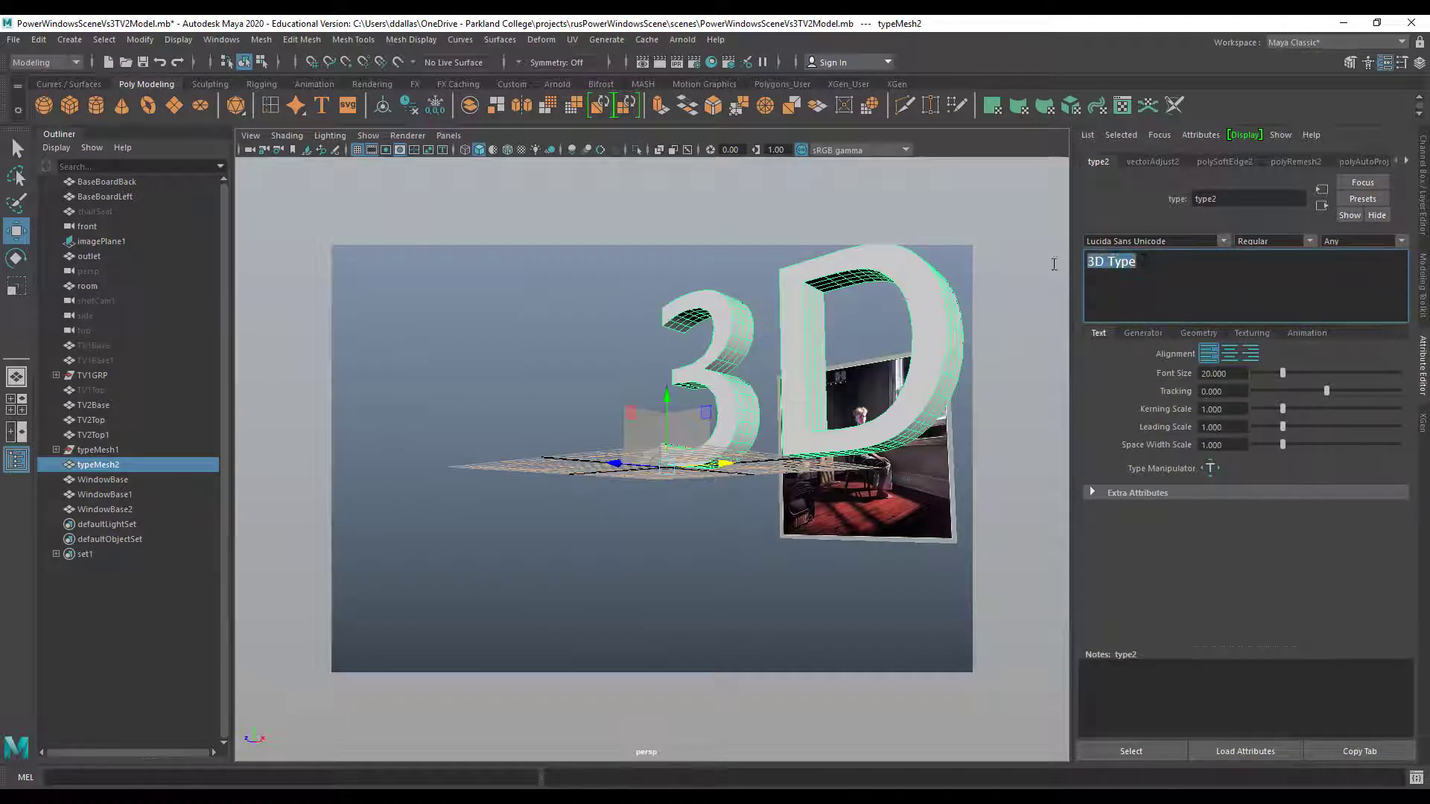
text(RUSH)
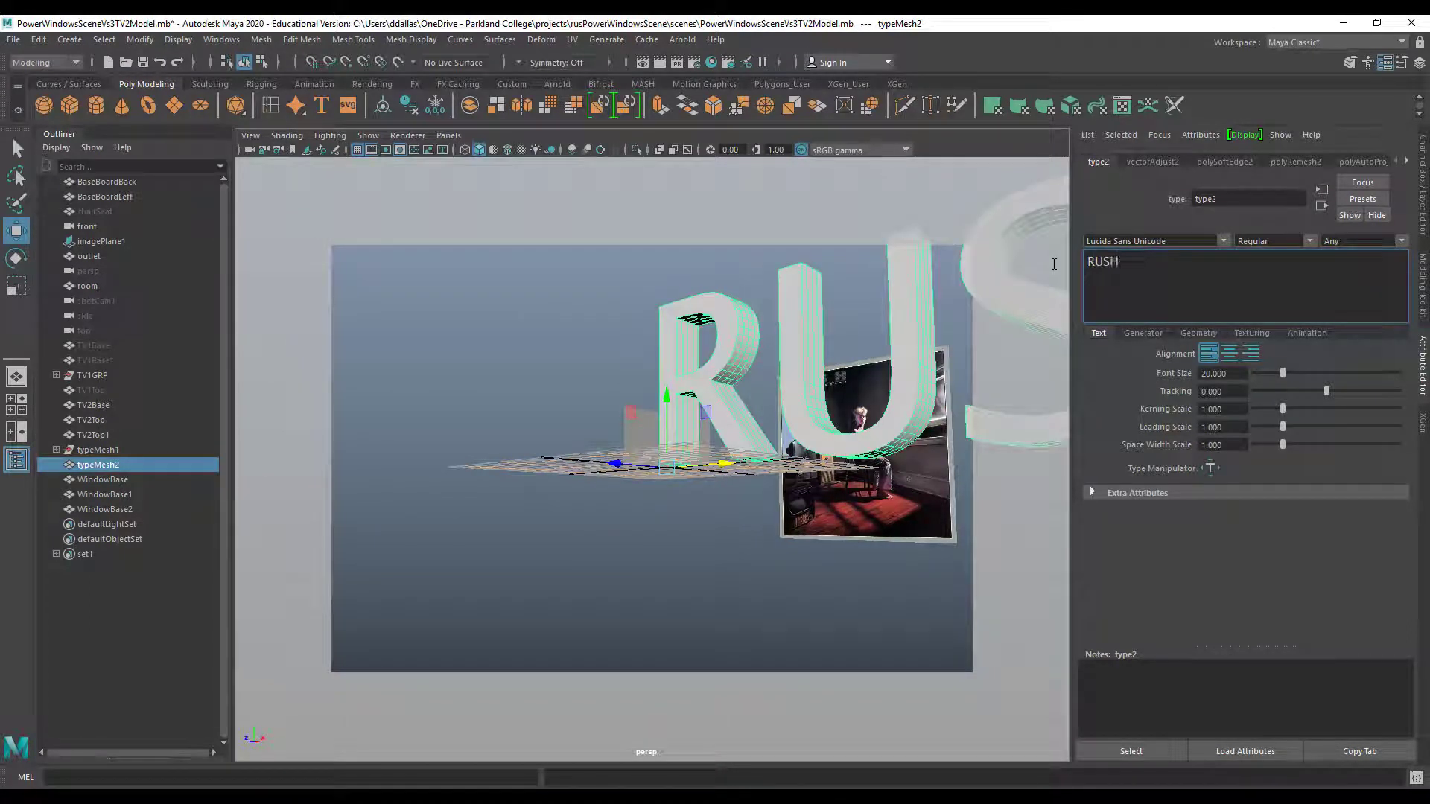
Try the Lucida Calligraphy font on the RUSH type object, and delete the object
scroll(785, 365, down, 3)
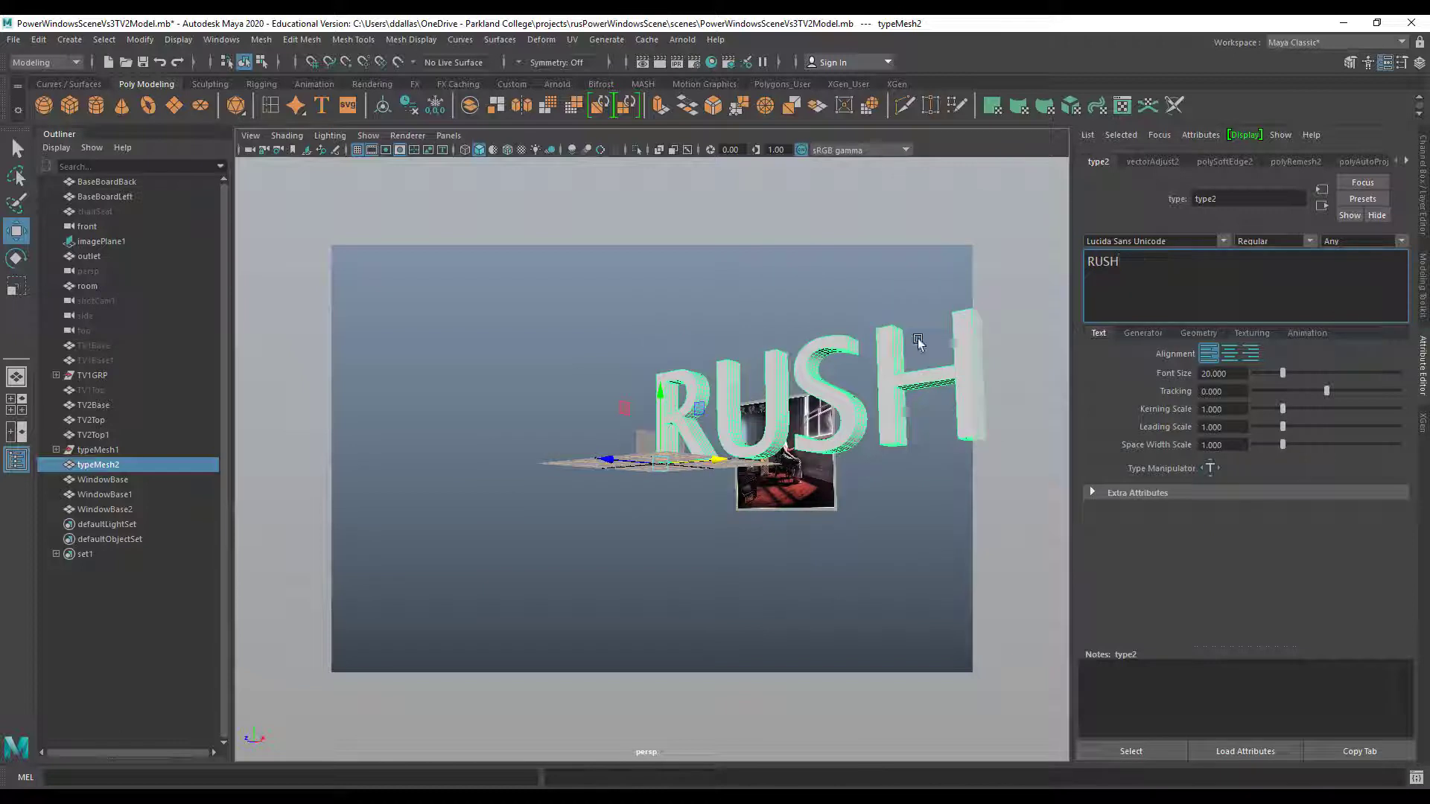
click(1223, 242)
click(1220, 309)
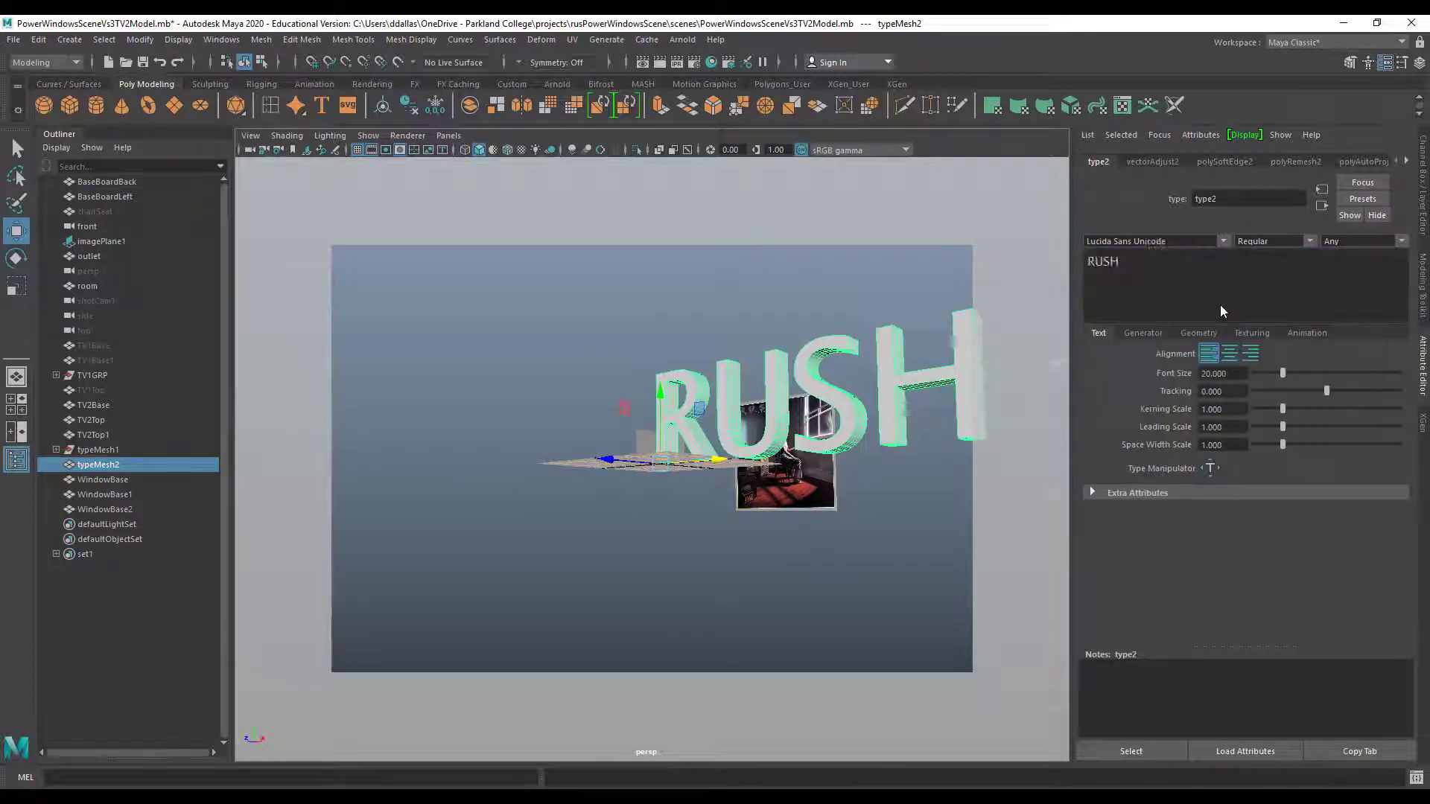
scroll(843, 419, down, 3)
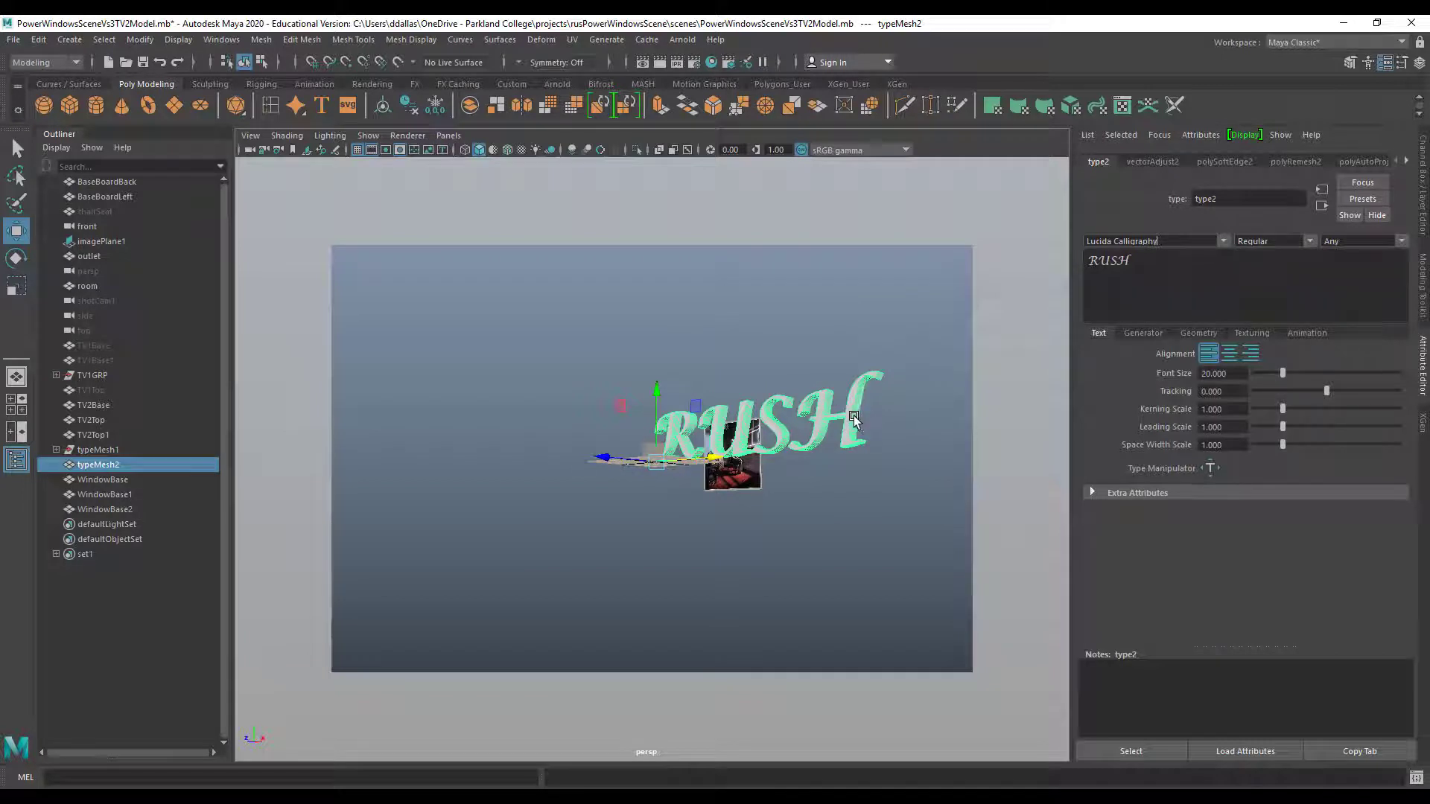
key(Delete)
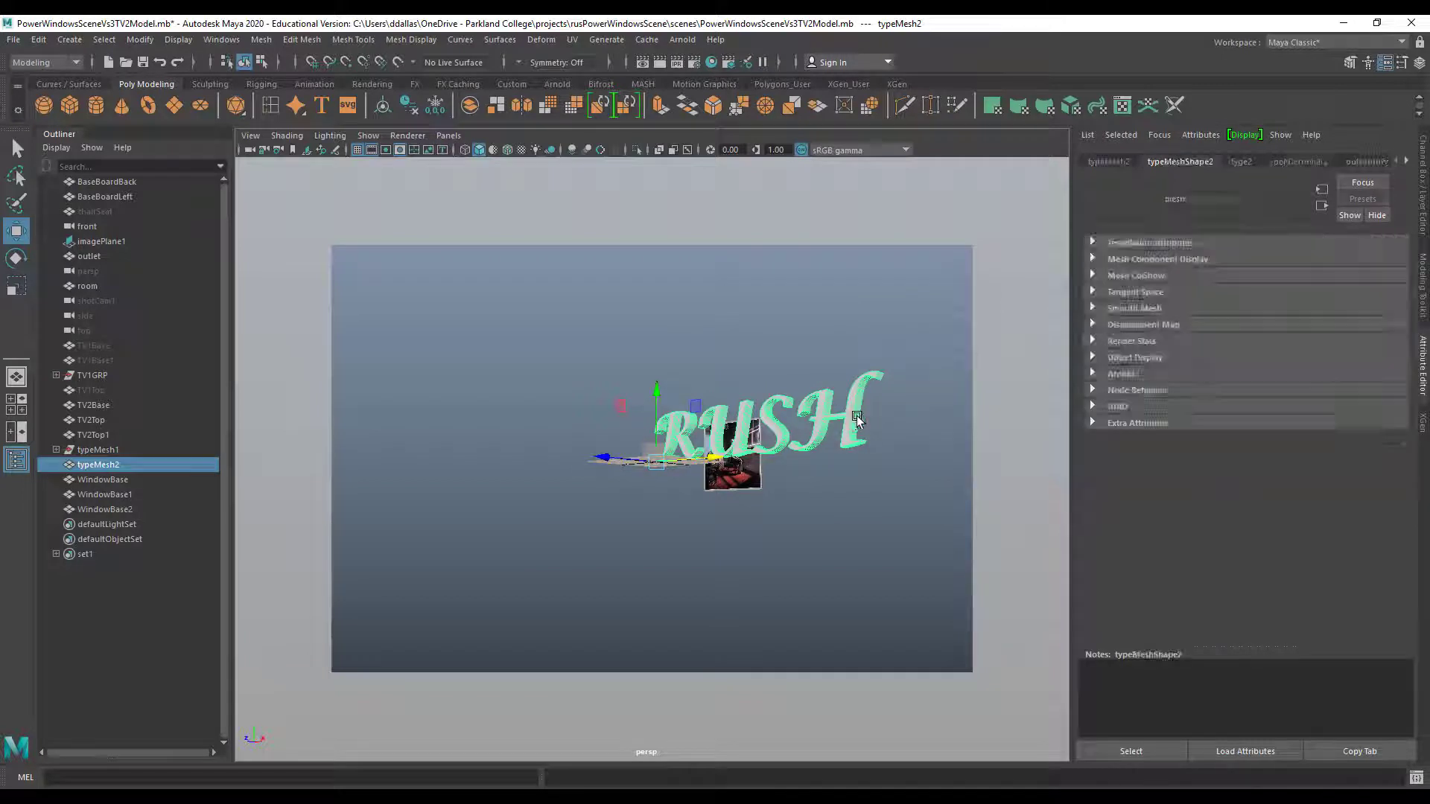
Compare the modelled television pedestal with powerwindows-cover.jpg in Photos, closing the duplicate image window and enlarging the picture
scroll(702, 494, up, 10)
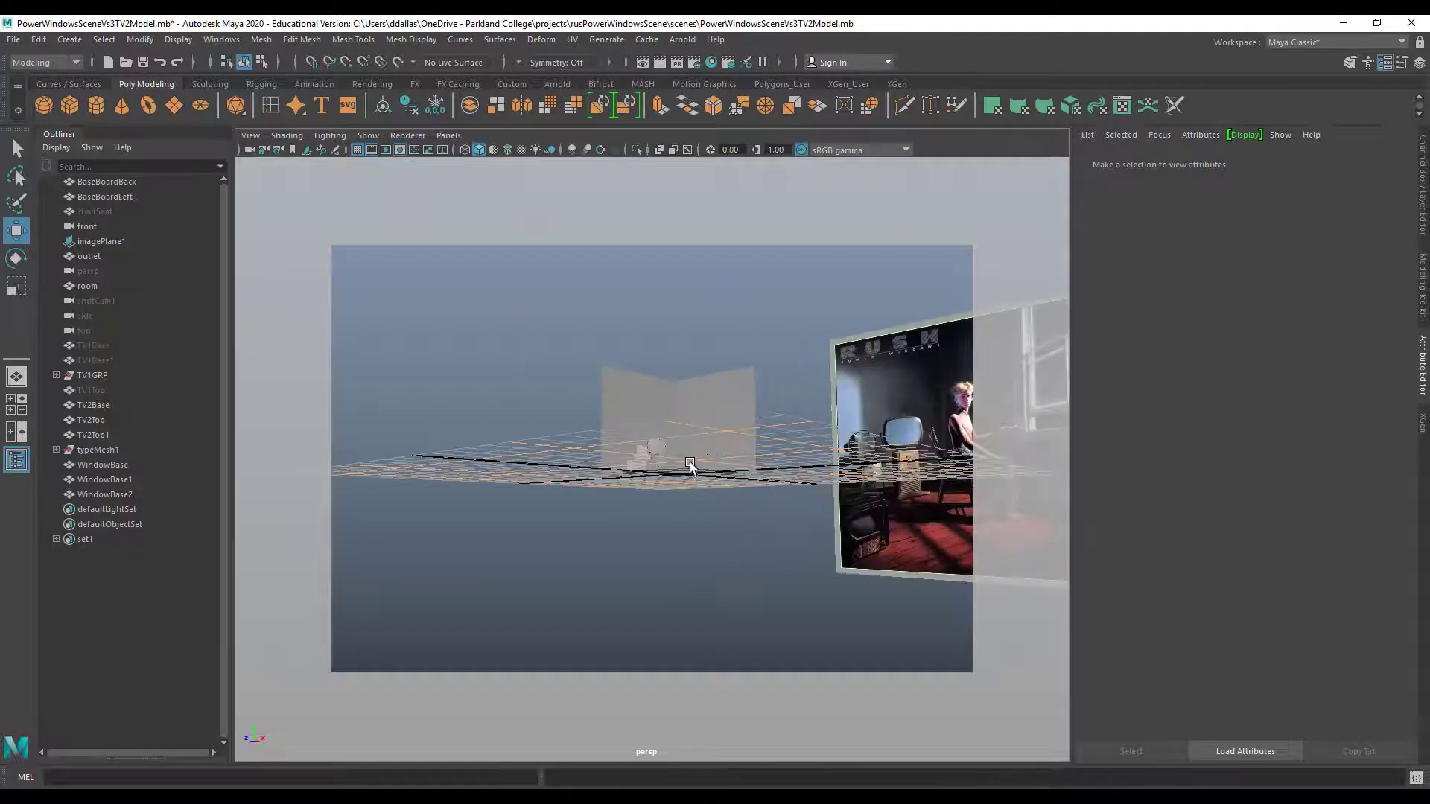
scroll(661, 472, up, 10)
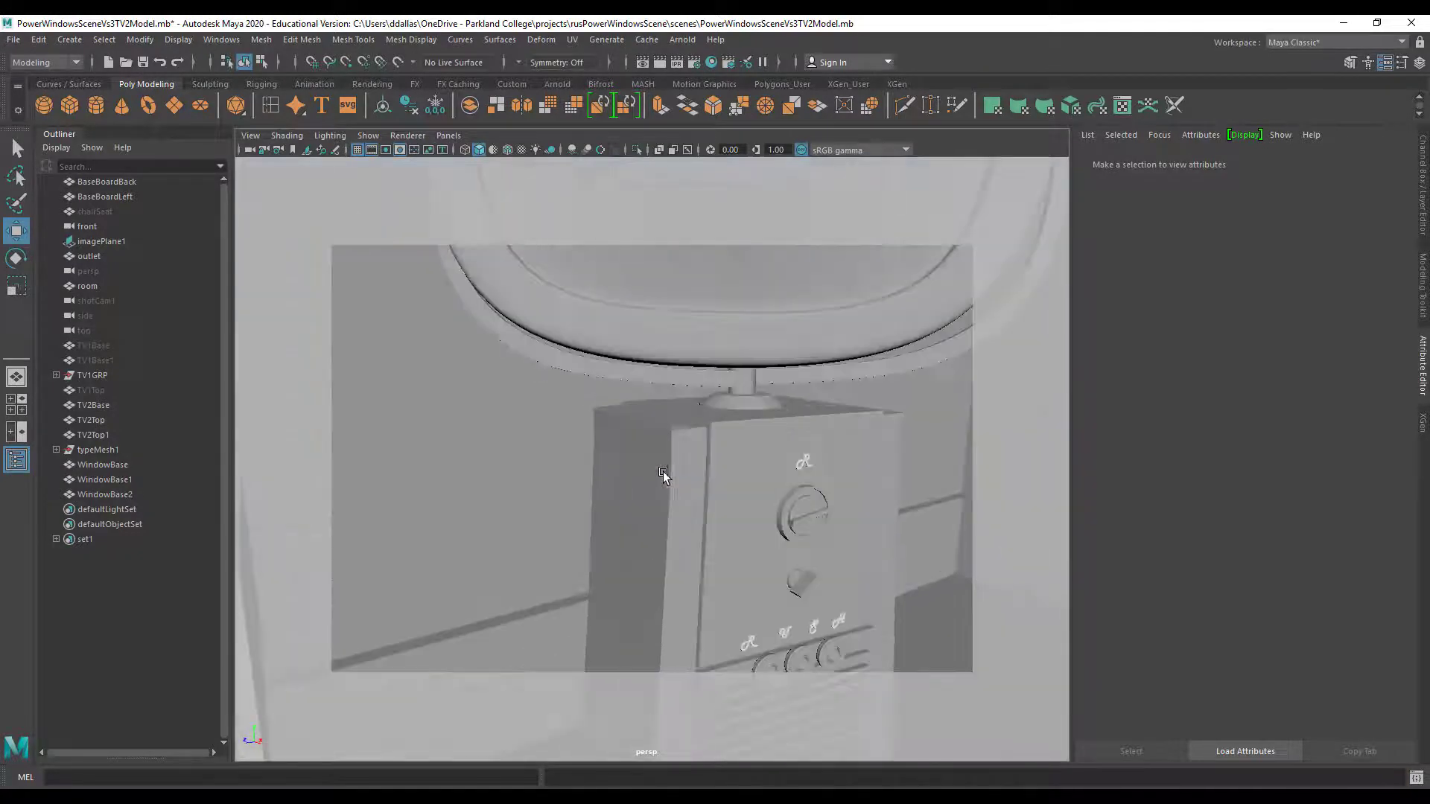
scroll(825, 566, down, 5)
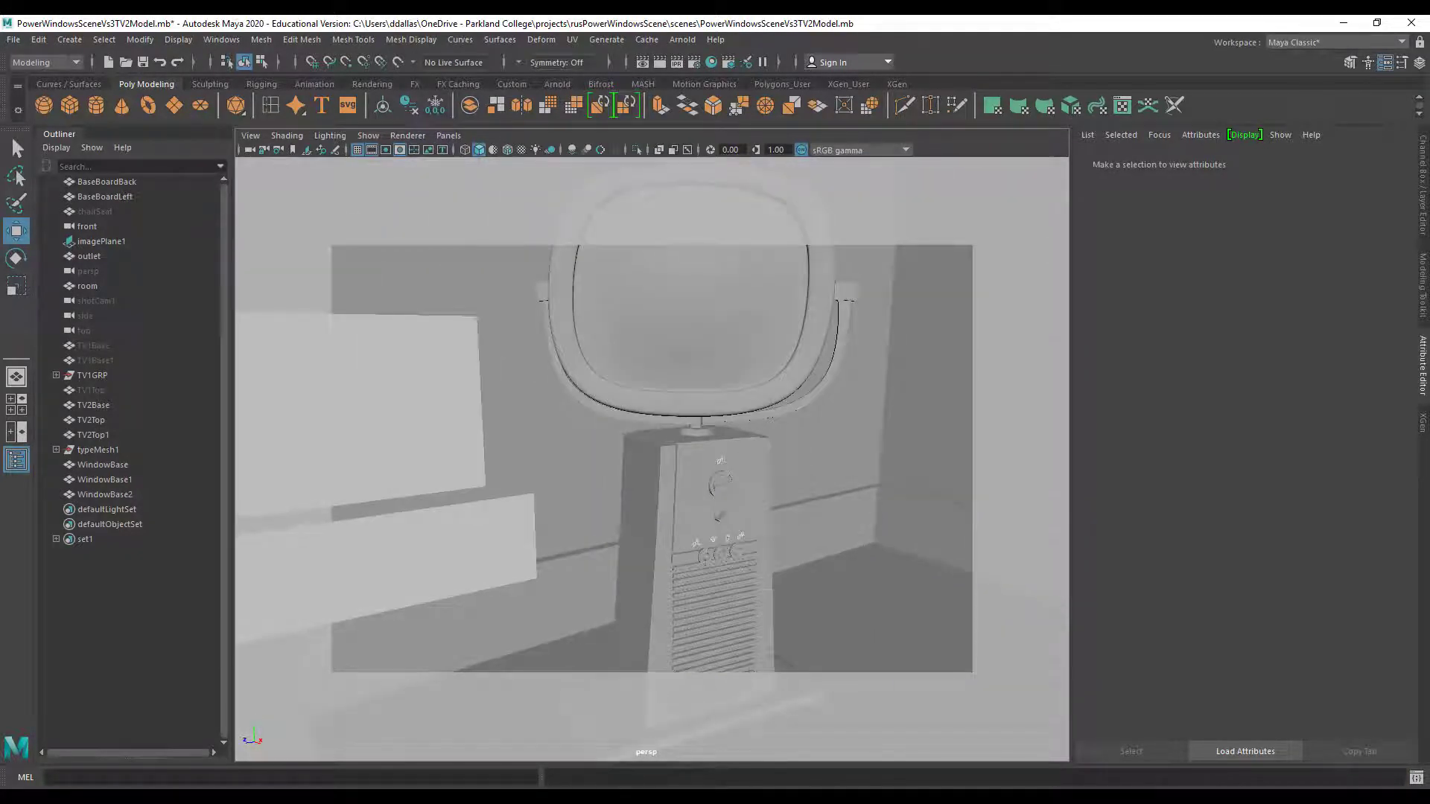
click(455, 800)
mouse_move(535, 761)
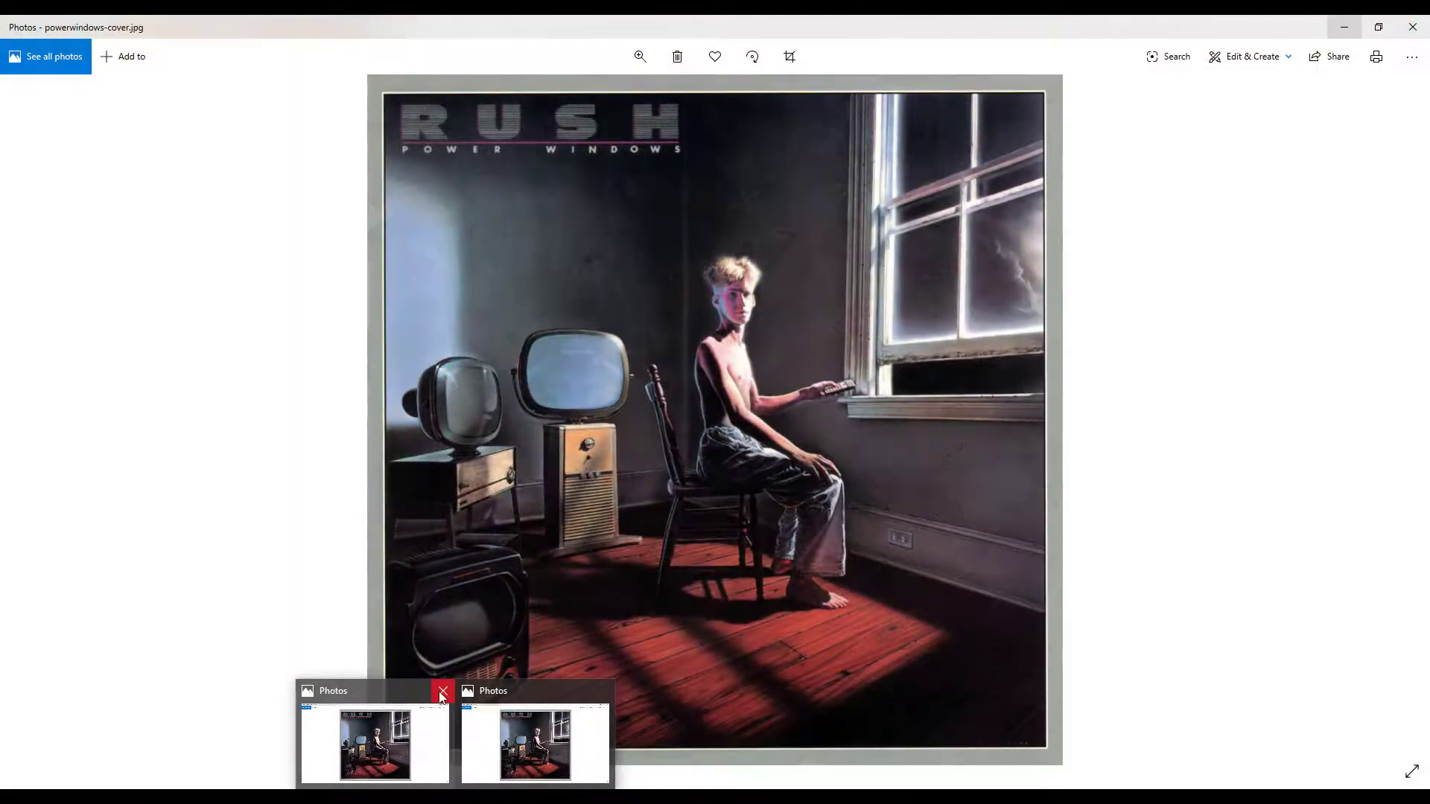
click(443, 692)
click(383, 721)
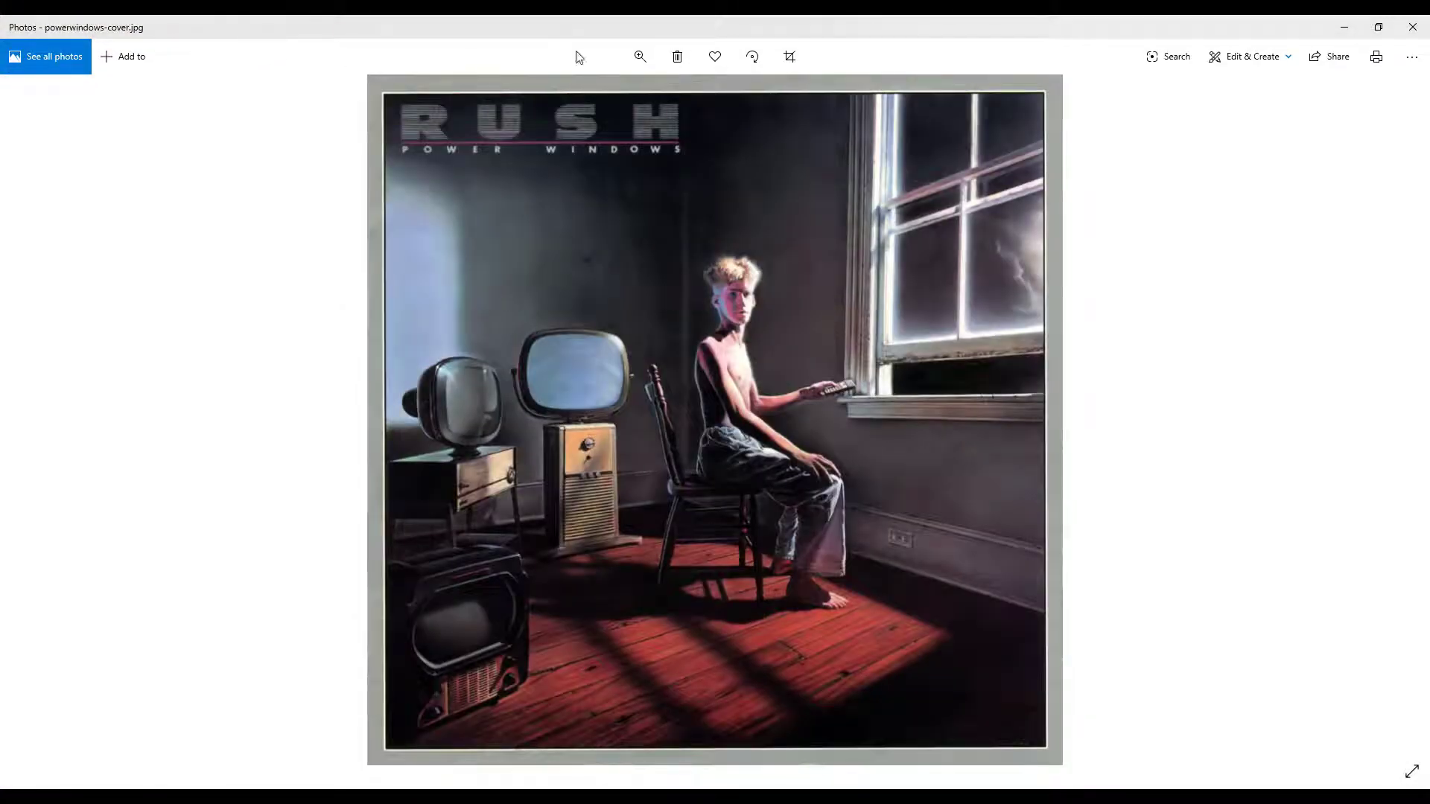
click(640, 56)
drag(571, 97, 624, 97)
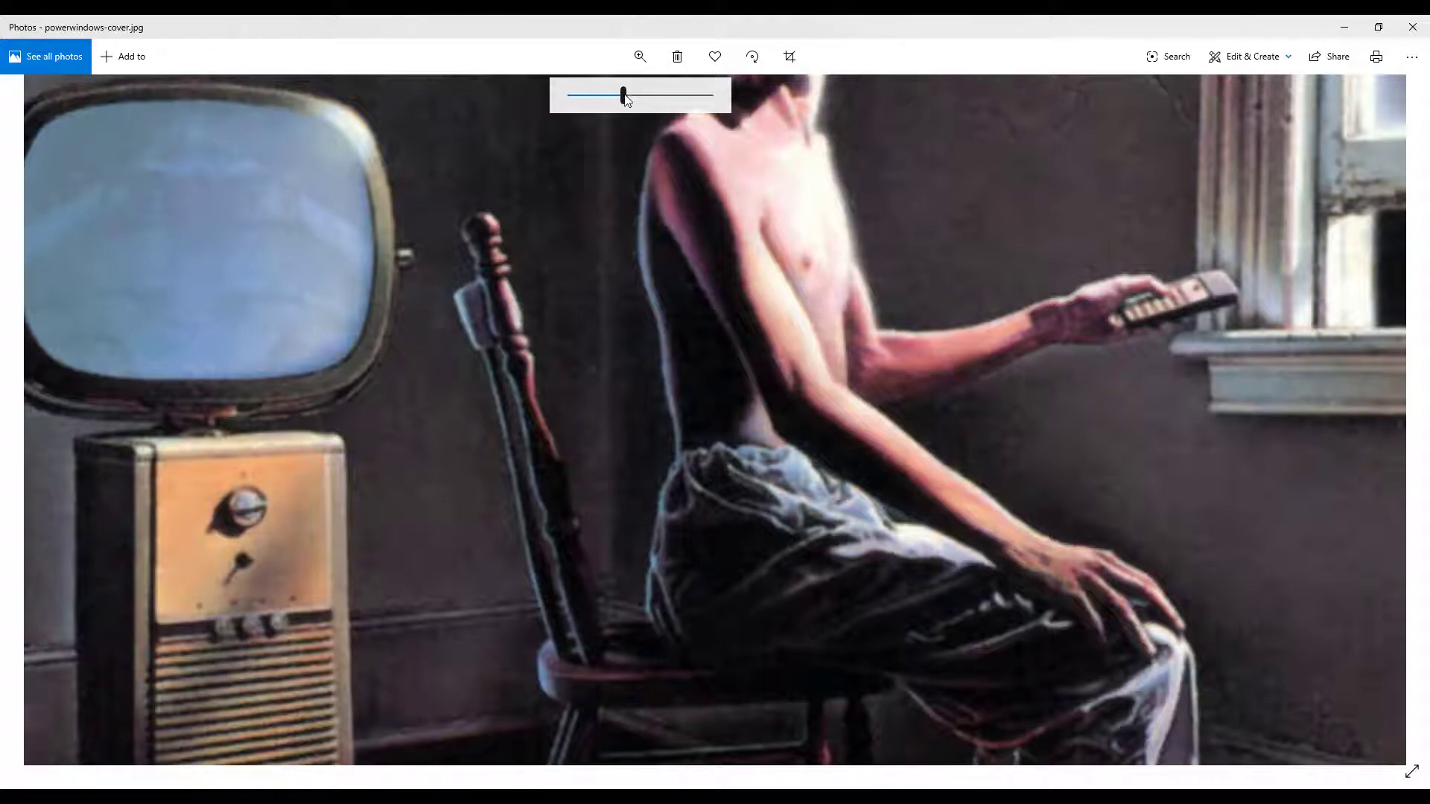
Zoom the cover picture back out, switch to Maya and inspect the placeholder boxes for the remaining televisions beside the finished model
drag(623, 95, 583, 96)
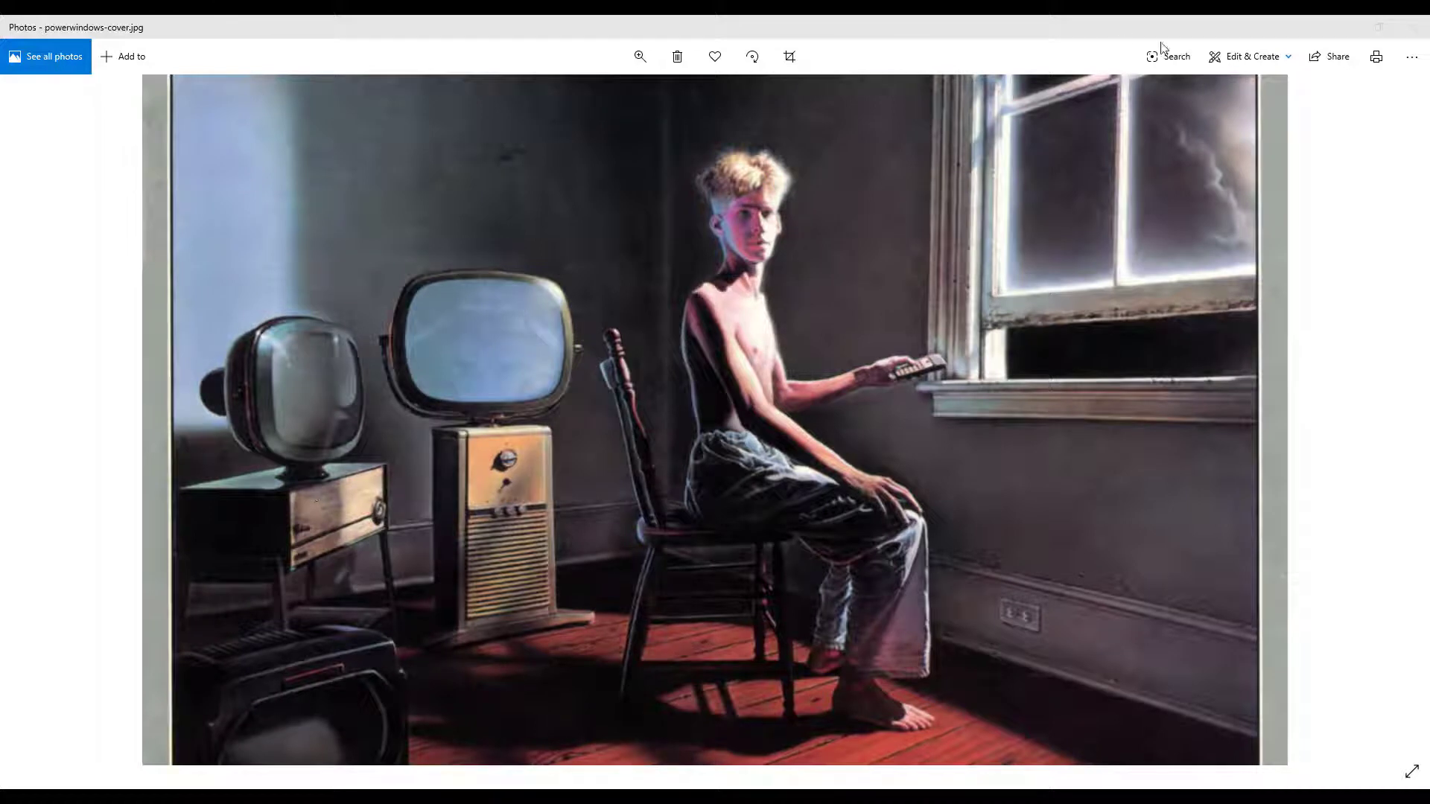
click(1344, 27)
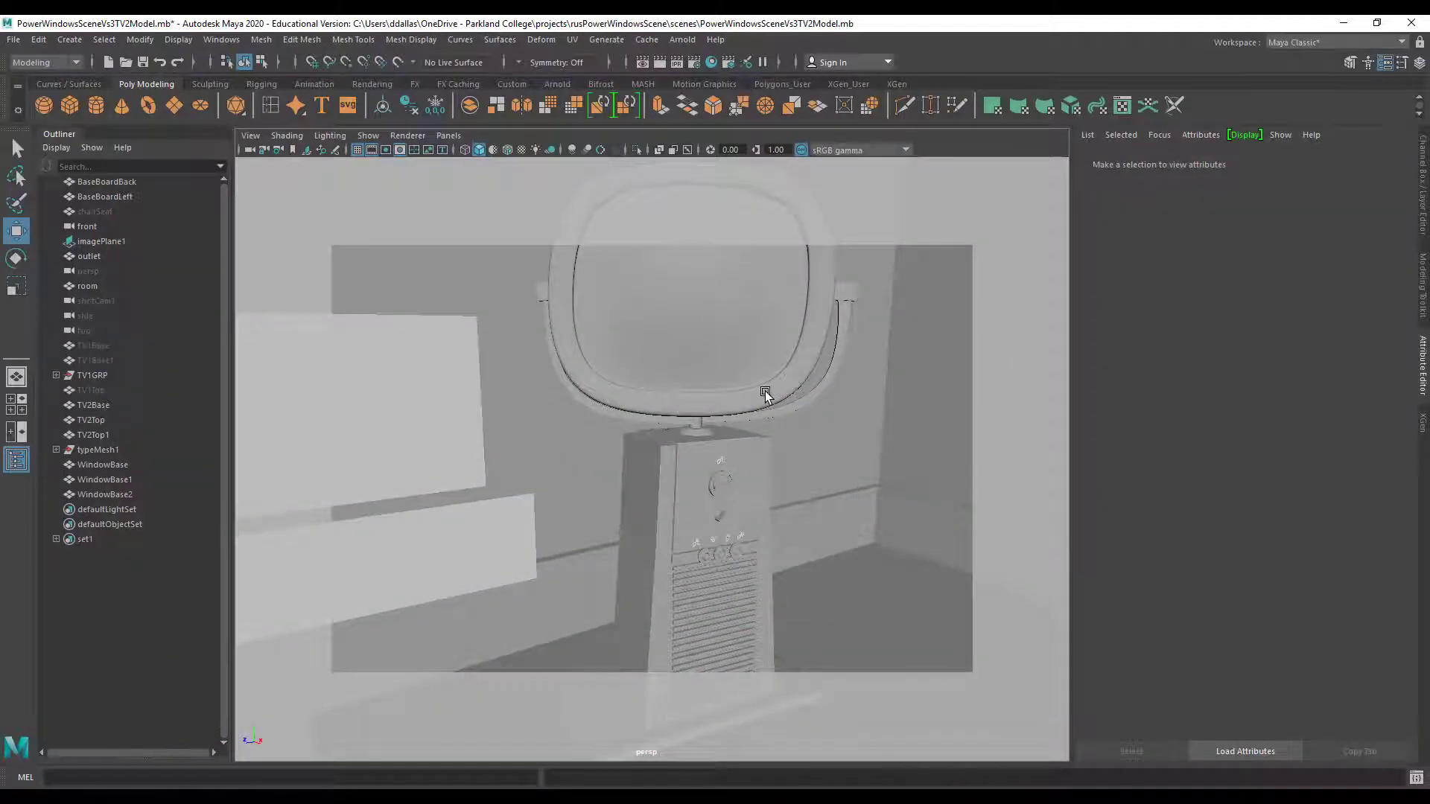
scroll(766, 391, down, 5)
alt+drag(520, 458, 531, 522)
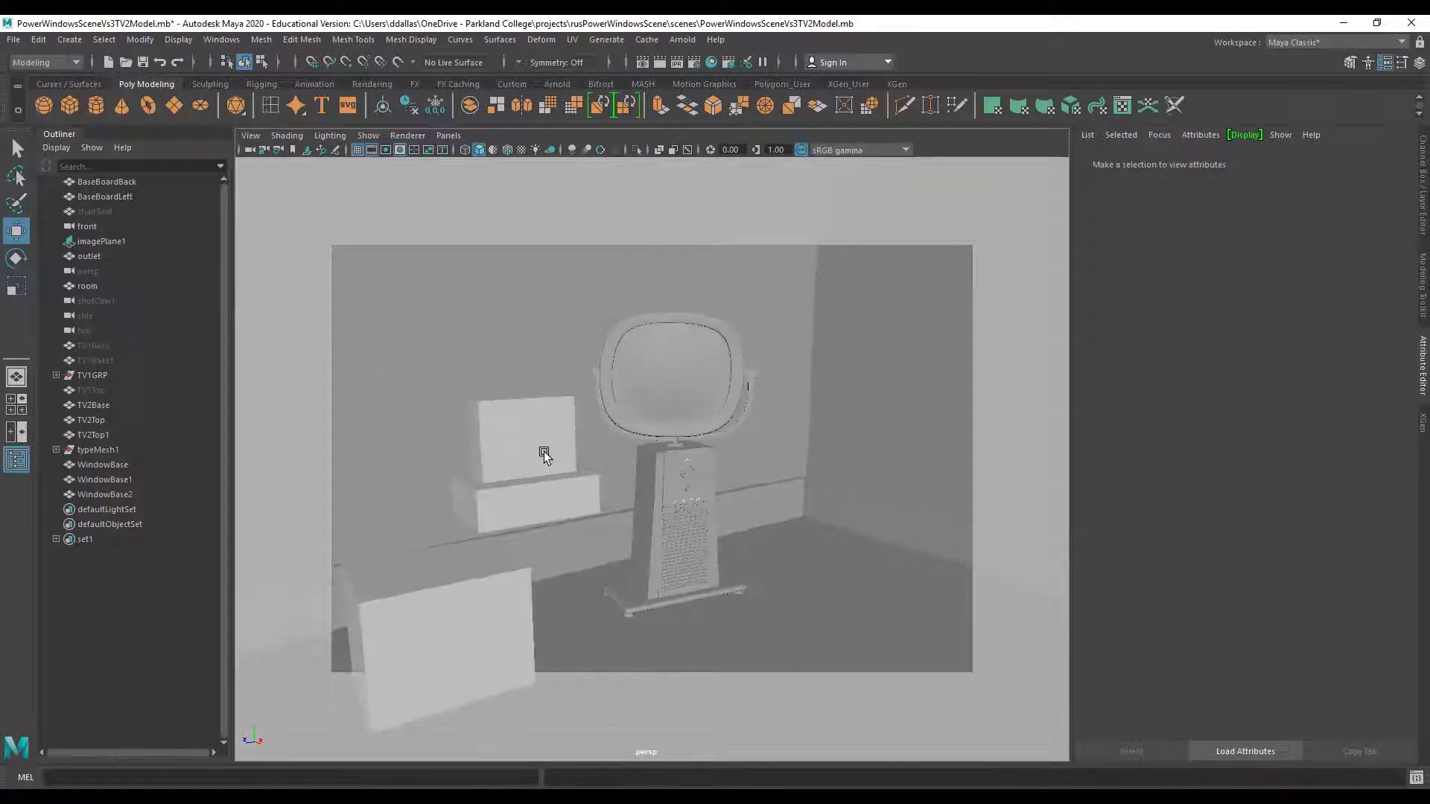
click(542, 470)
click(533, 504)
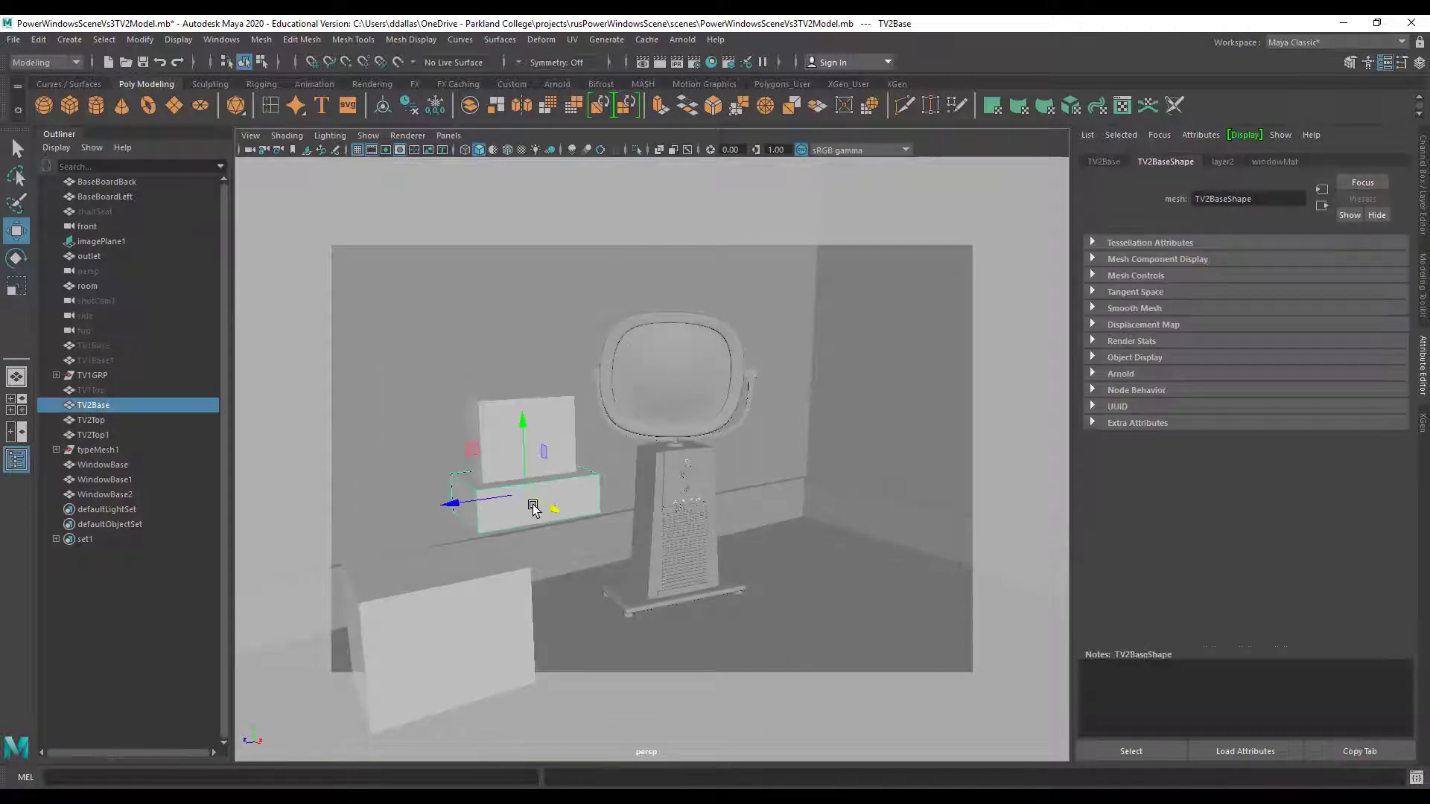
click(548, 421)
scroll(578, 399, down, 5)
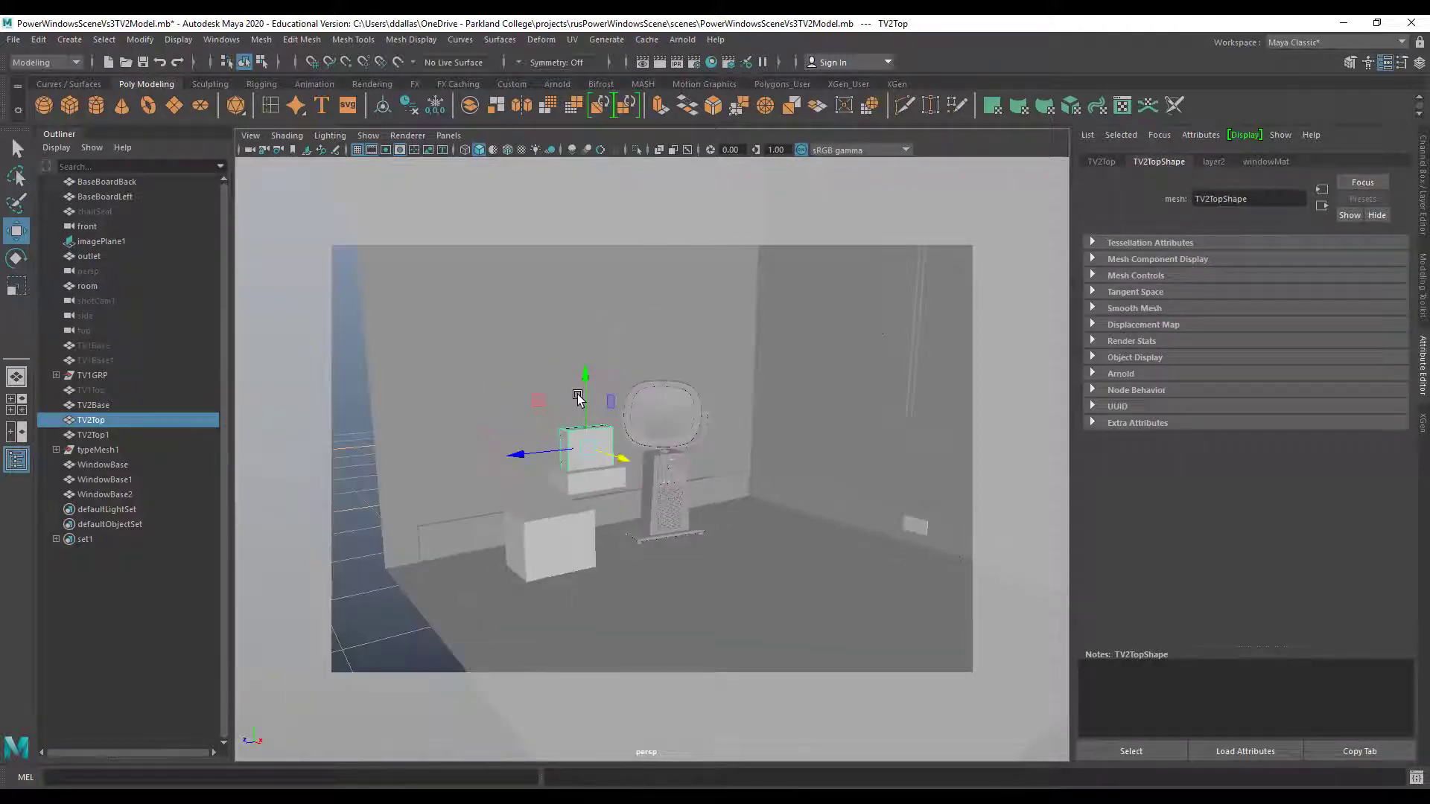
alt+drag(646, 481, 702, 474)
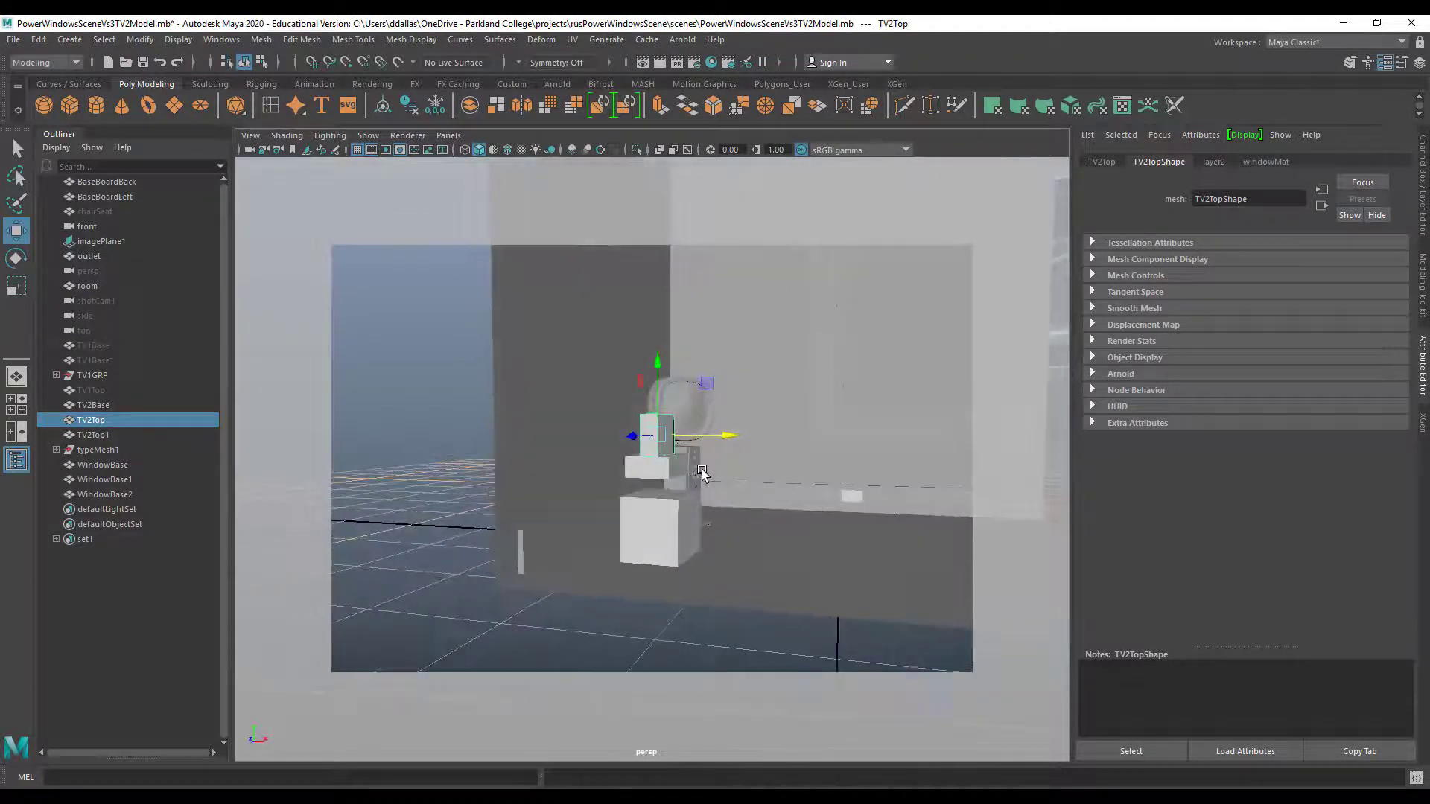
Display the perspective view in wireframe with the cover image plane in view, and hide layer2
key(4)
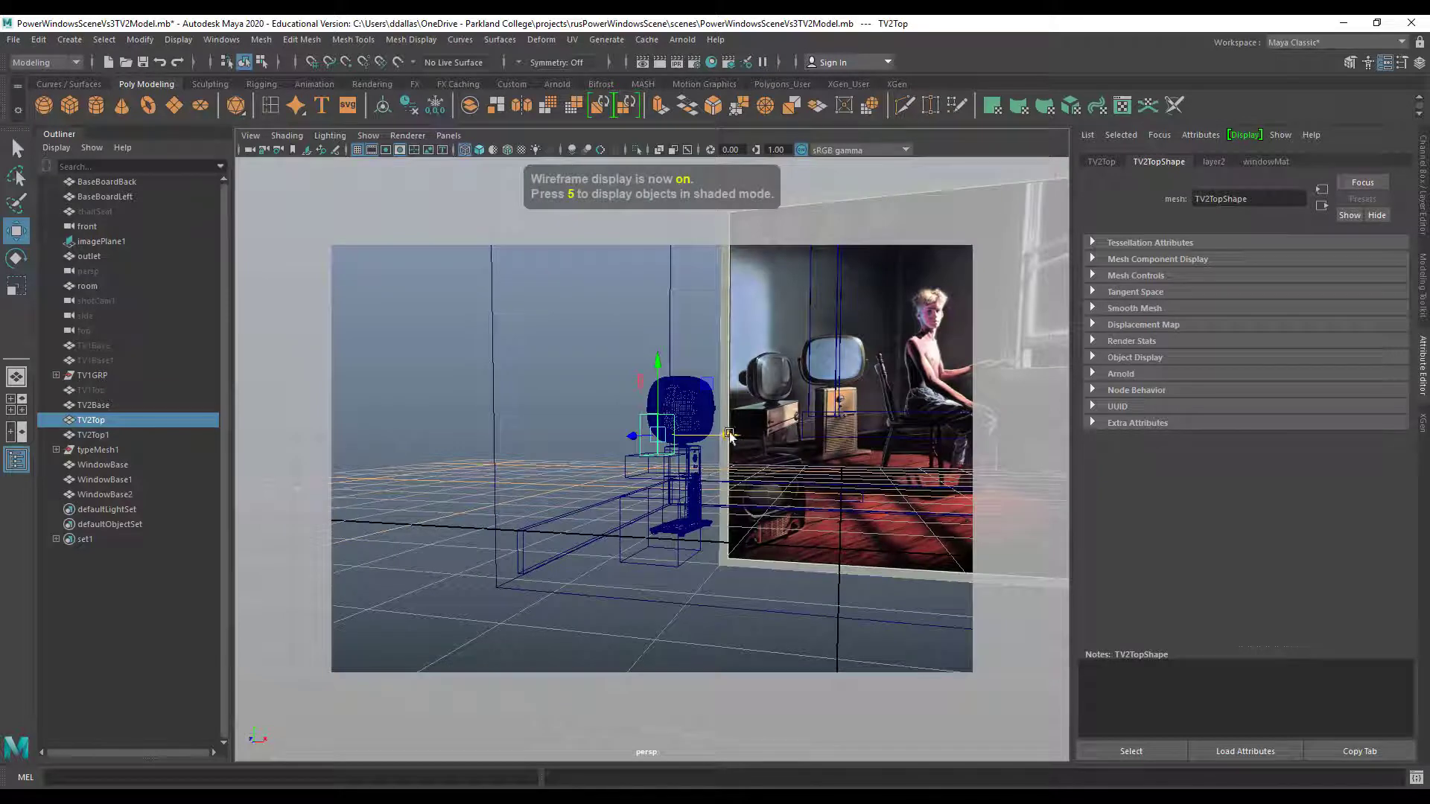
alt+drag(793, 387, 605, 394)
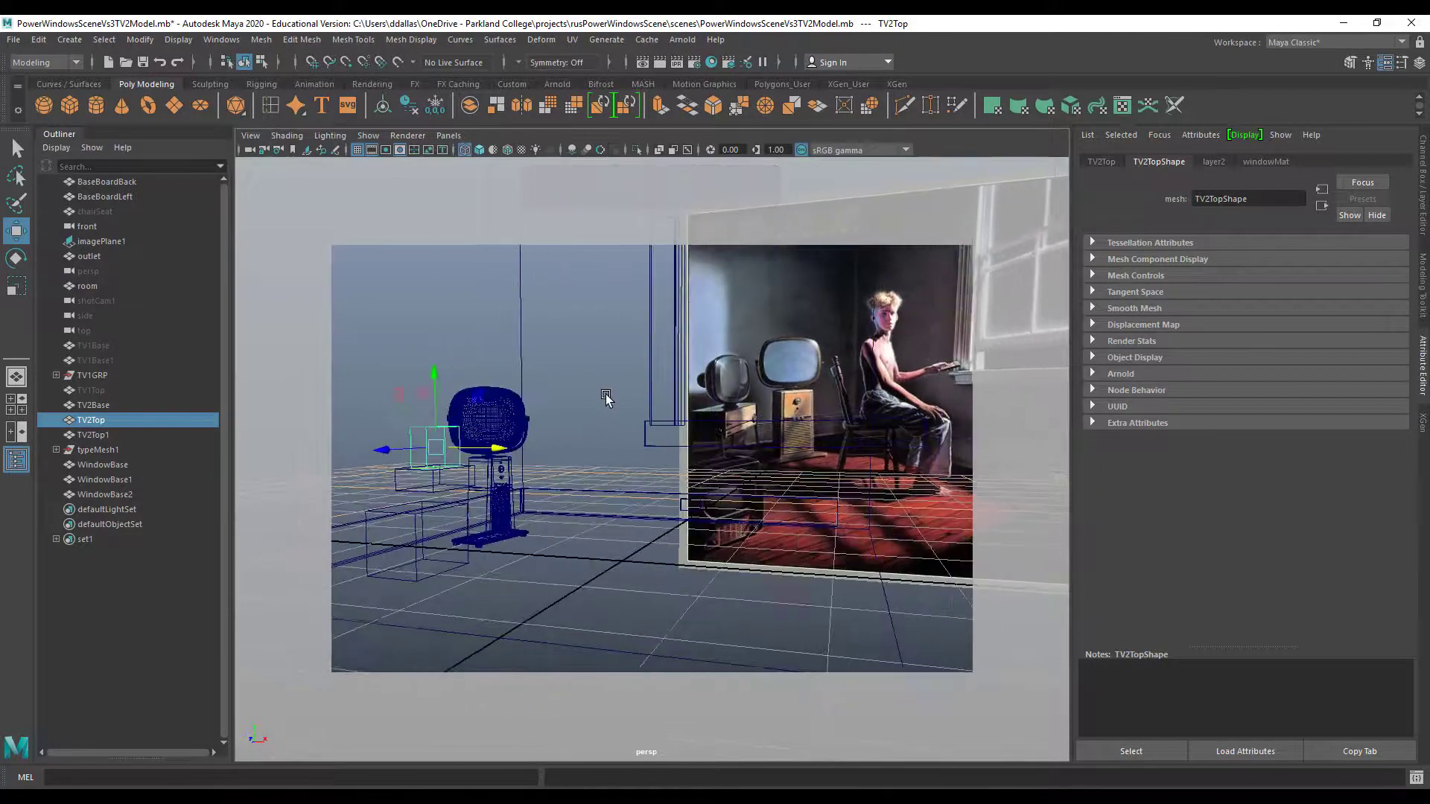
alt+drag(716, 414, 738, 422)
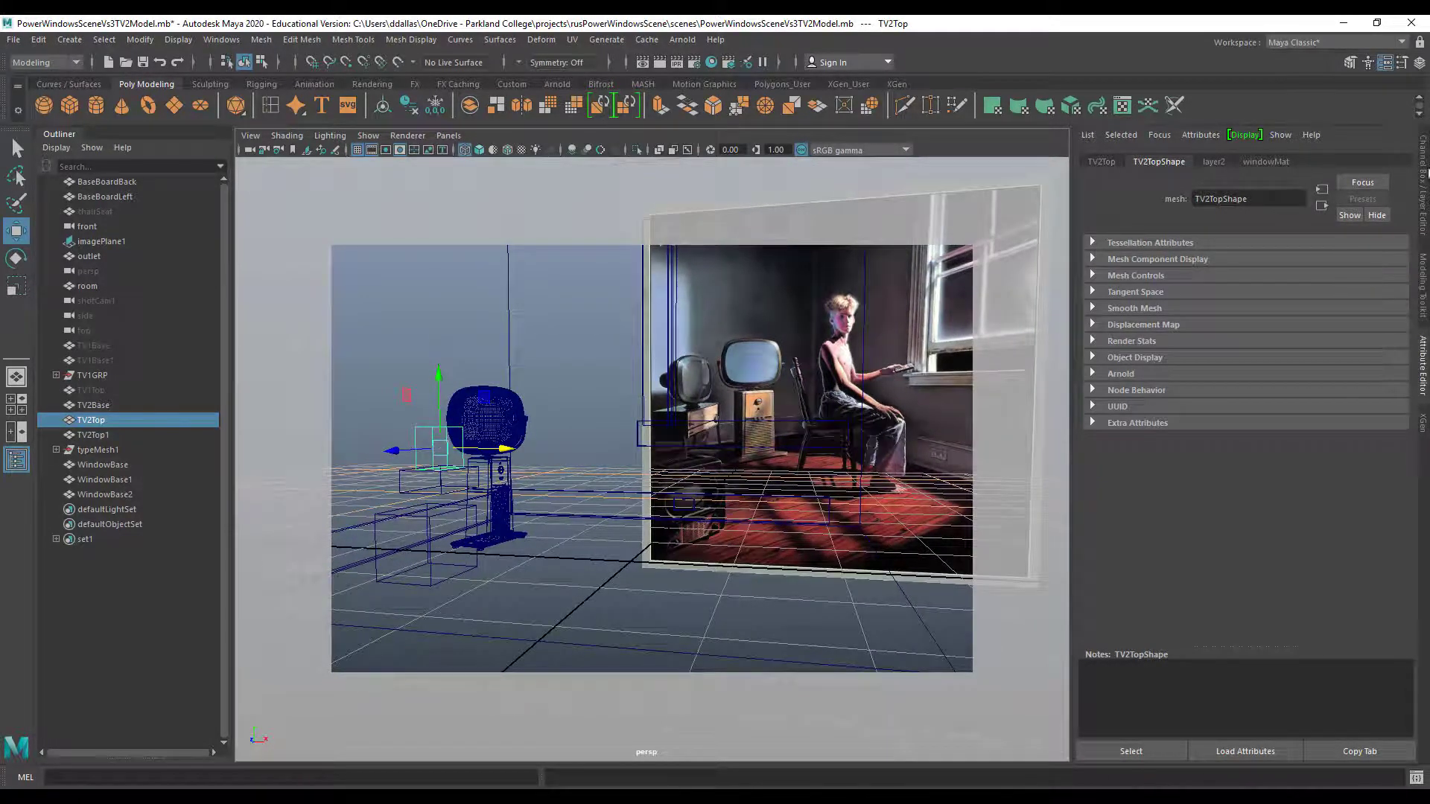
click(1425, 175)
click(1165, 516)
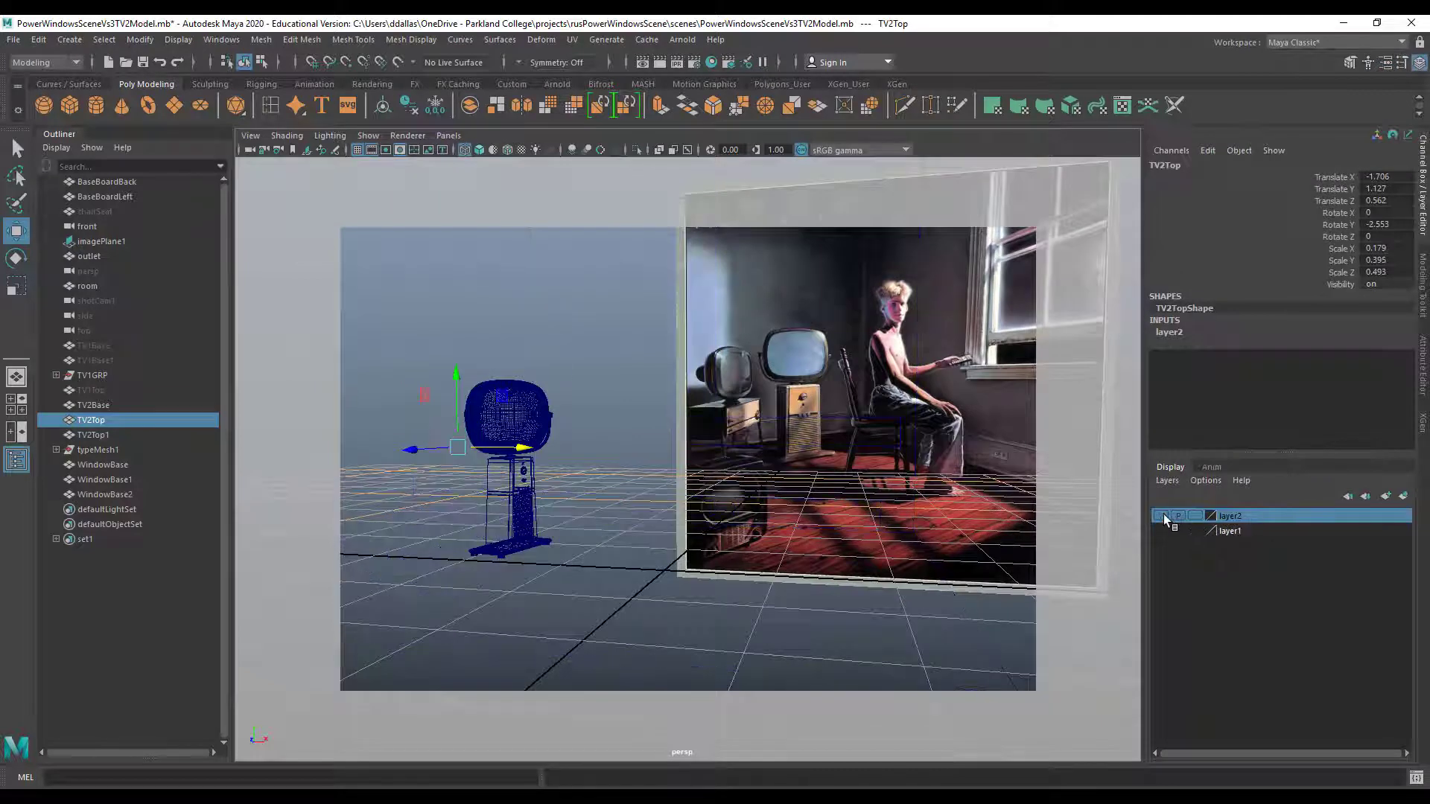
click(1163, 516)
click(1163, 516)
click(1164, 516)
click(1164, 516)
Add the whole television group TV1GRP to layer1 and hide that layer
click(502, 396)
click(533, 423)
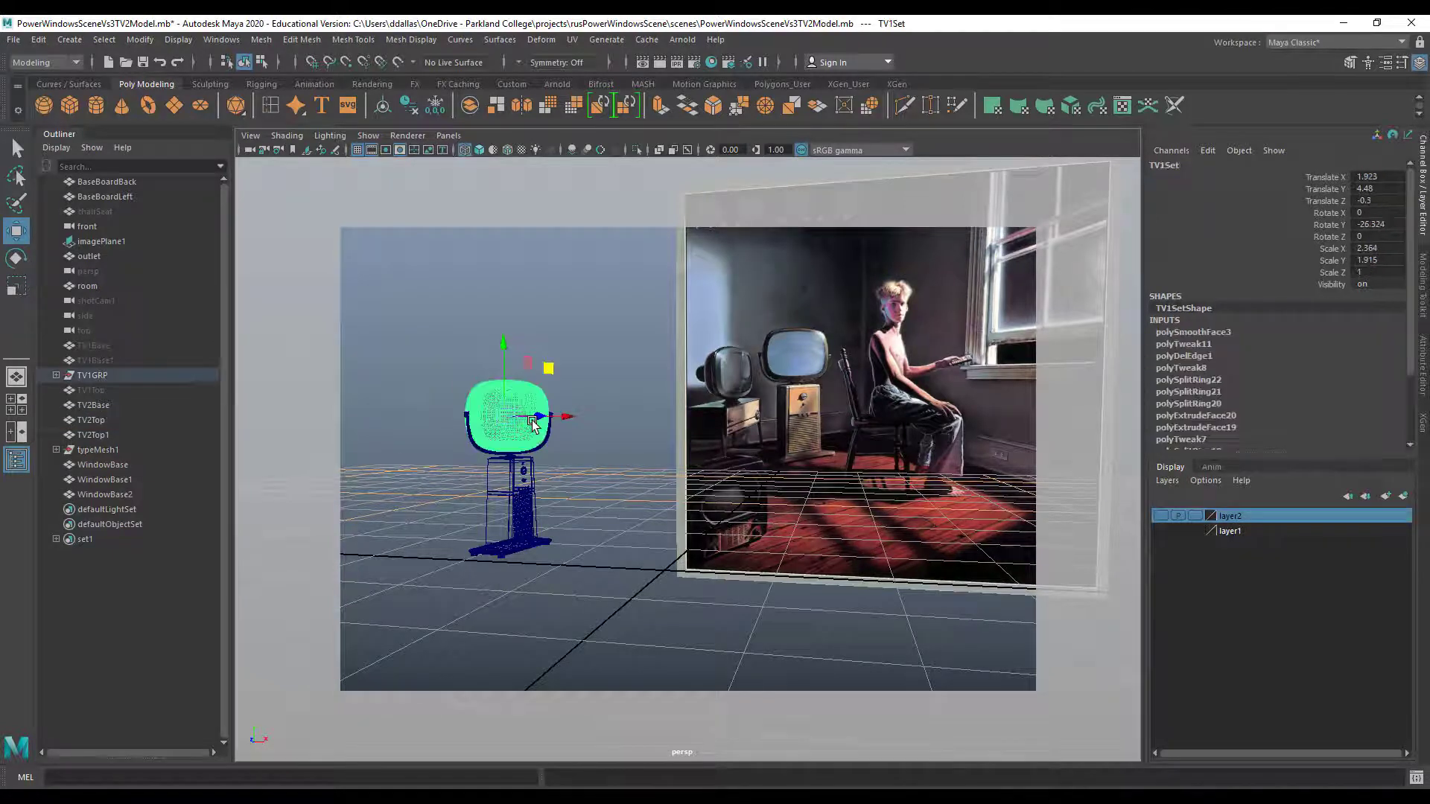
key(Up)
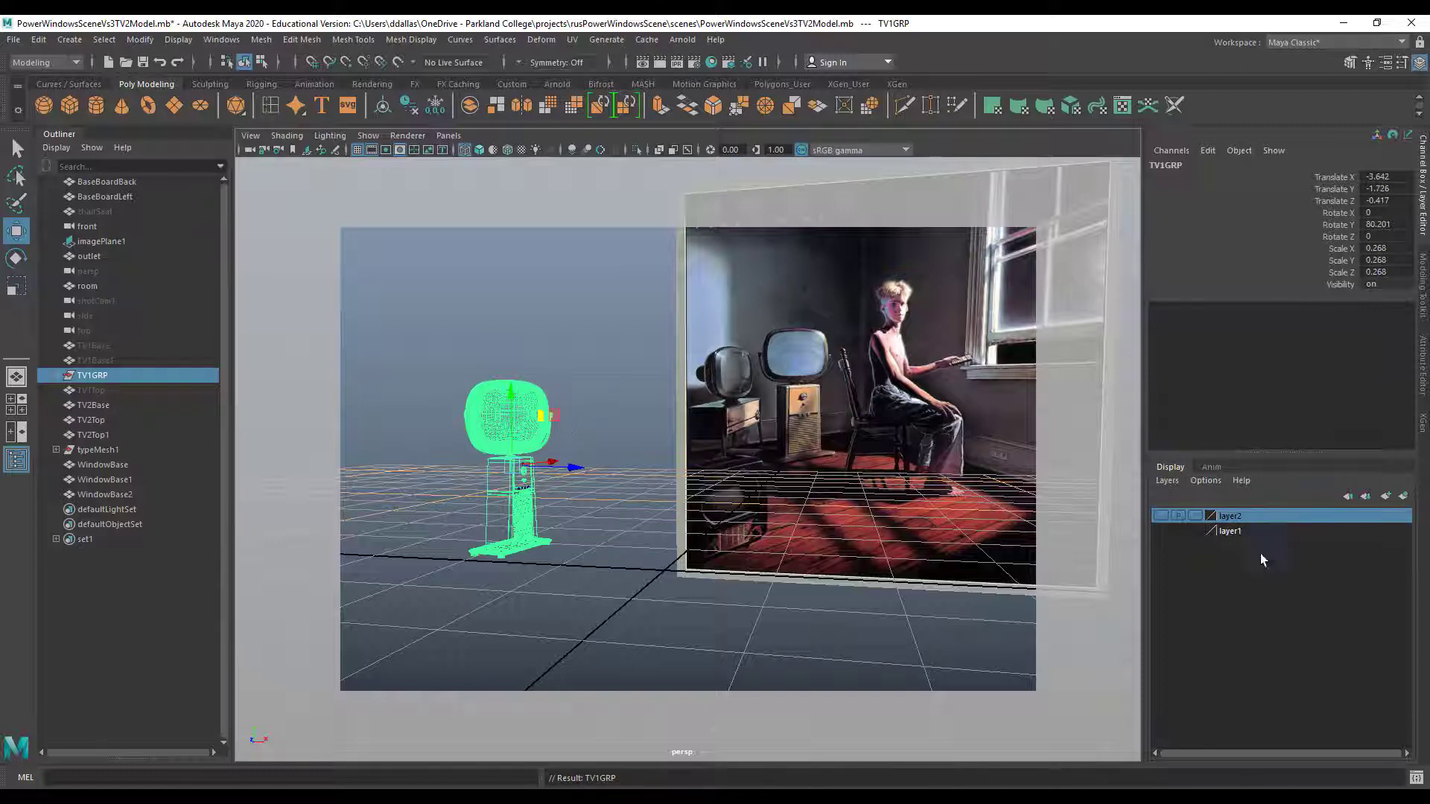
click(1233, 532)
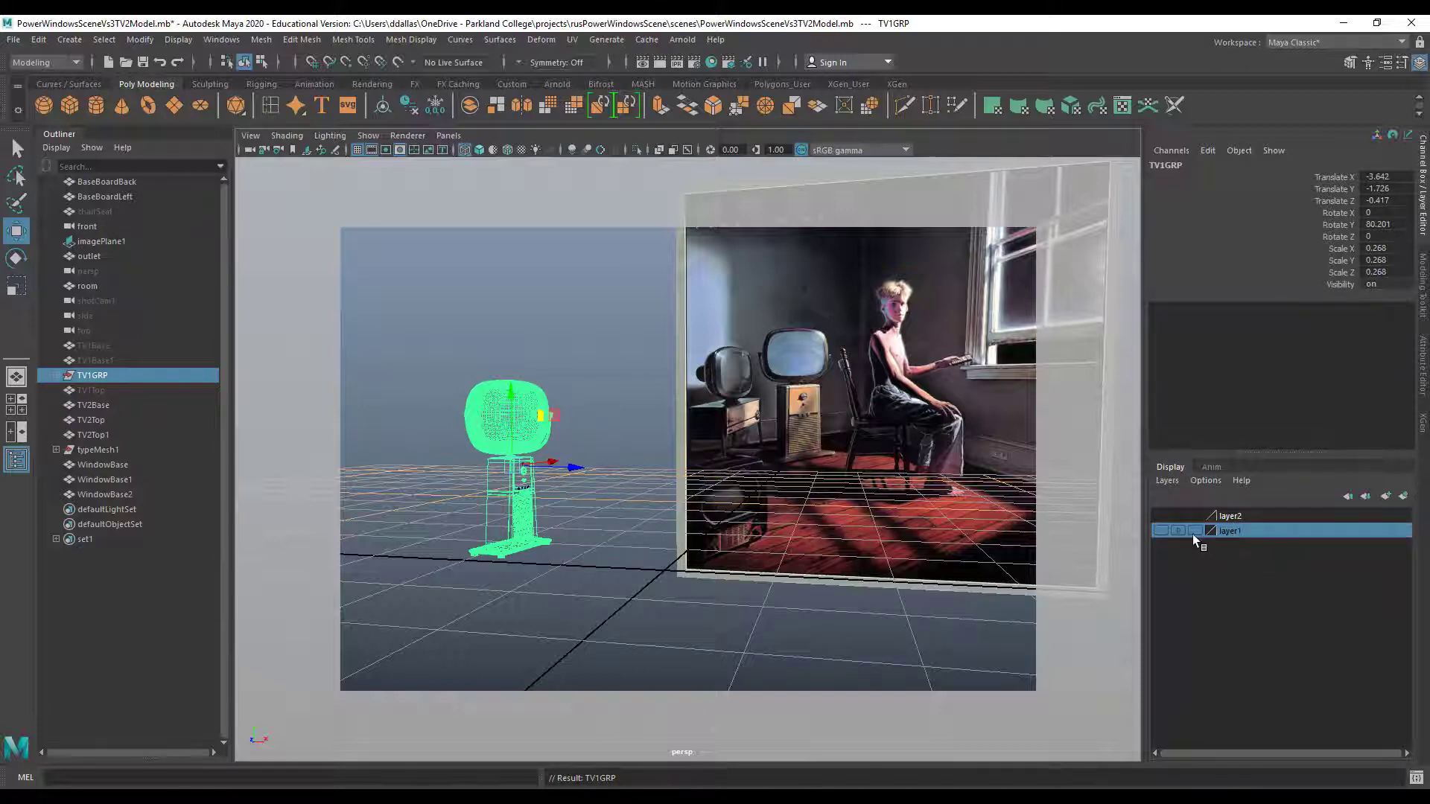
click(1160, 516)
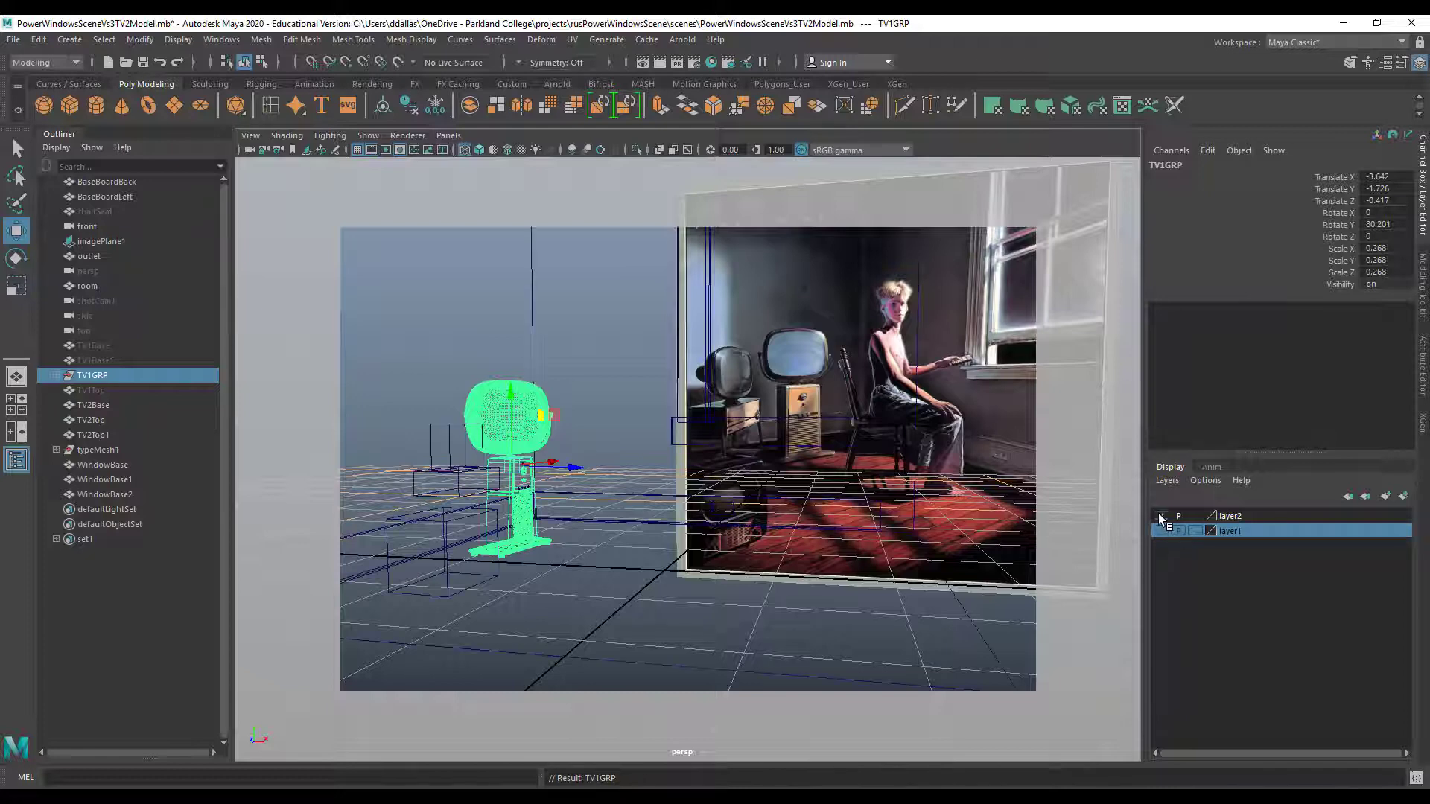
click(1162, 516)
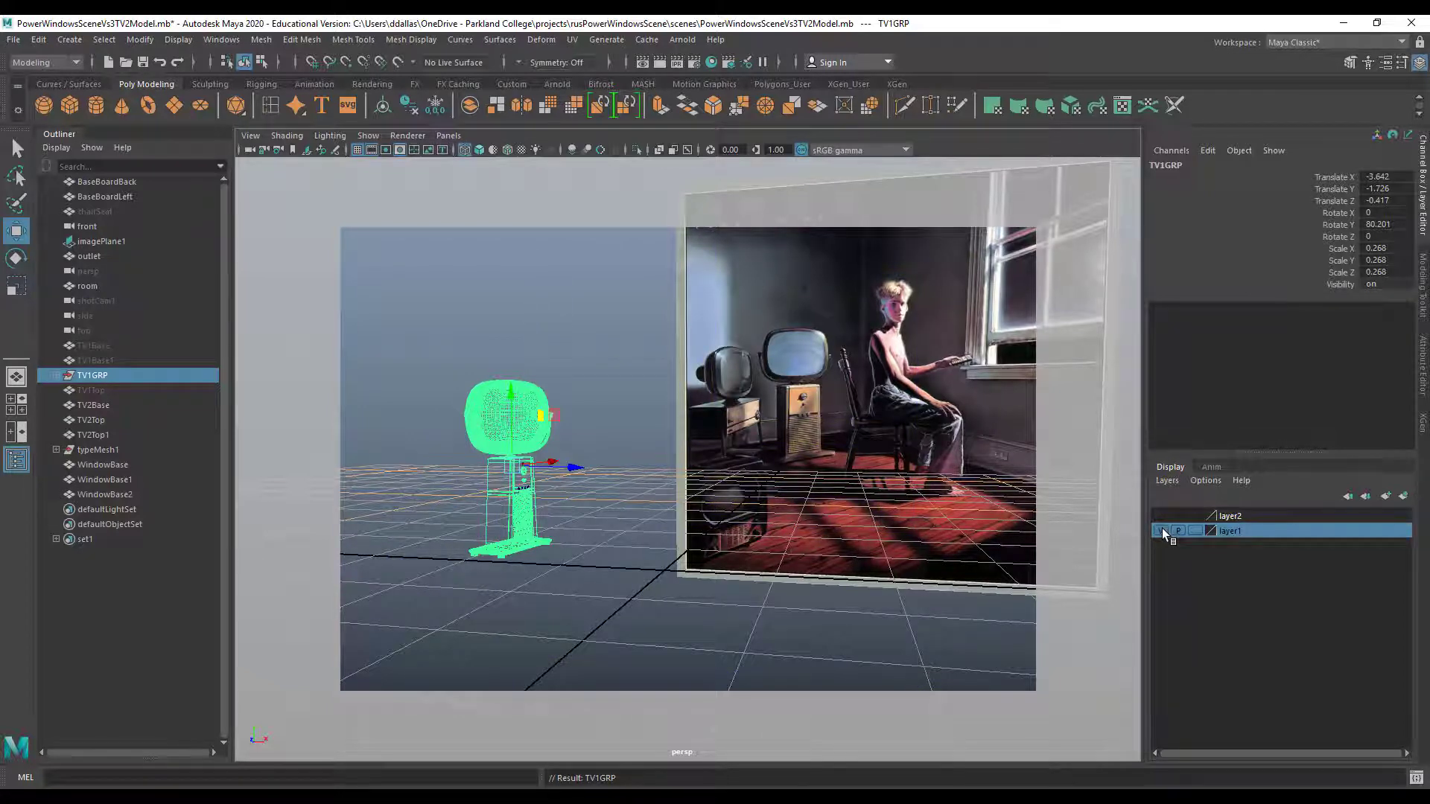
right_click(1232, 534)
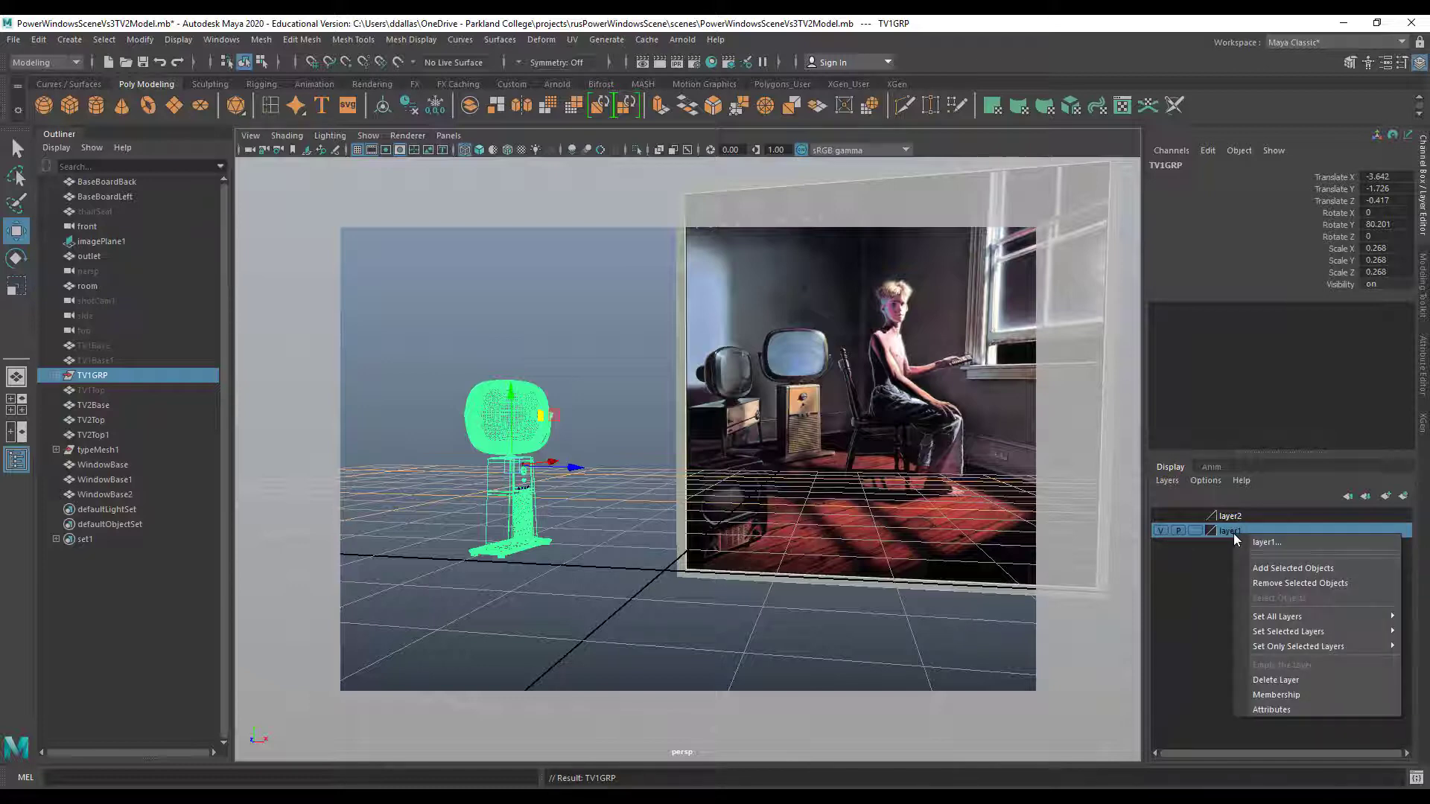
click(1302, 569)
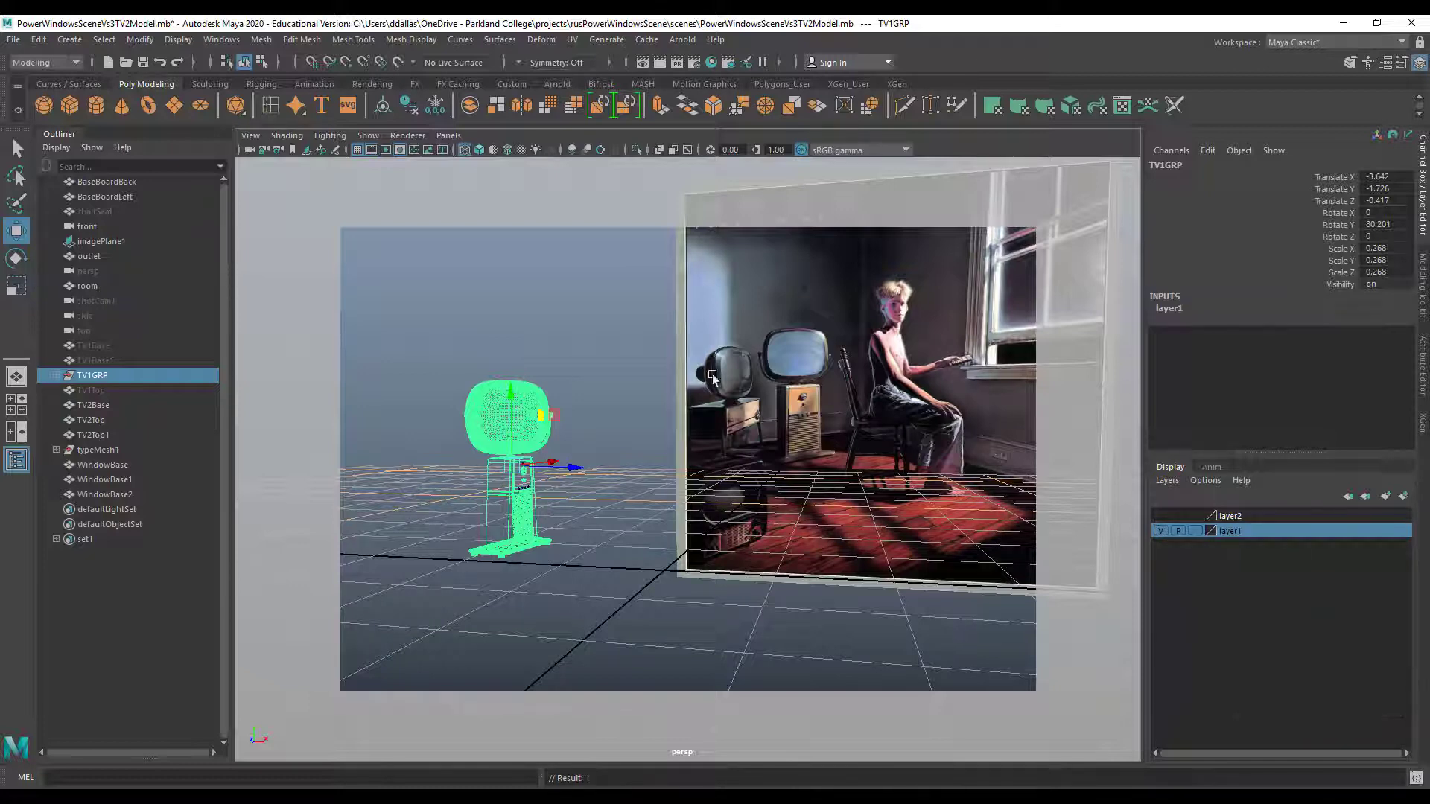
click(605, 319)
click(1161, 531)
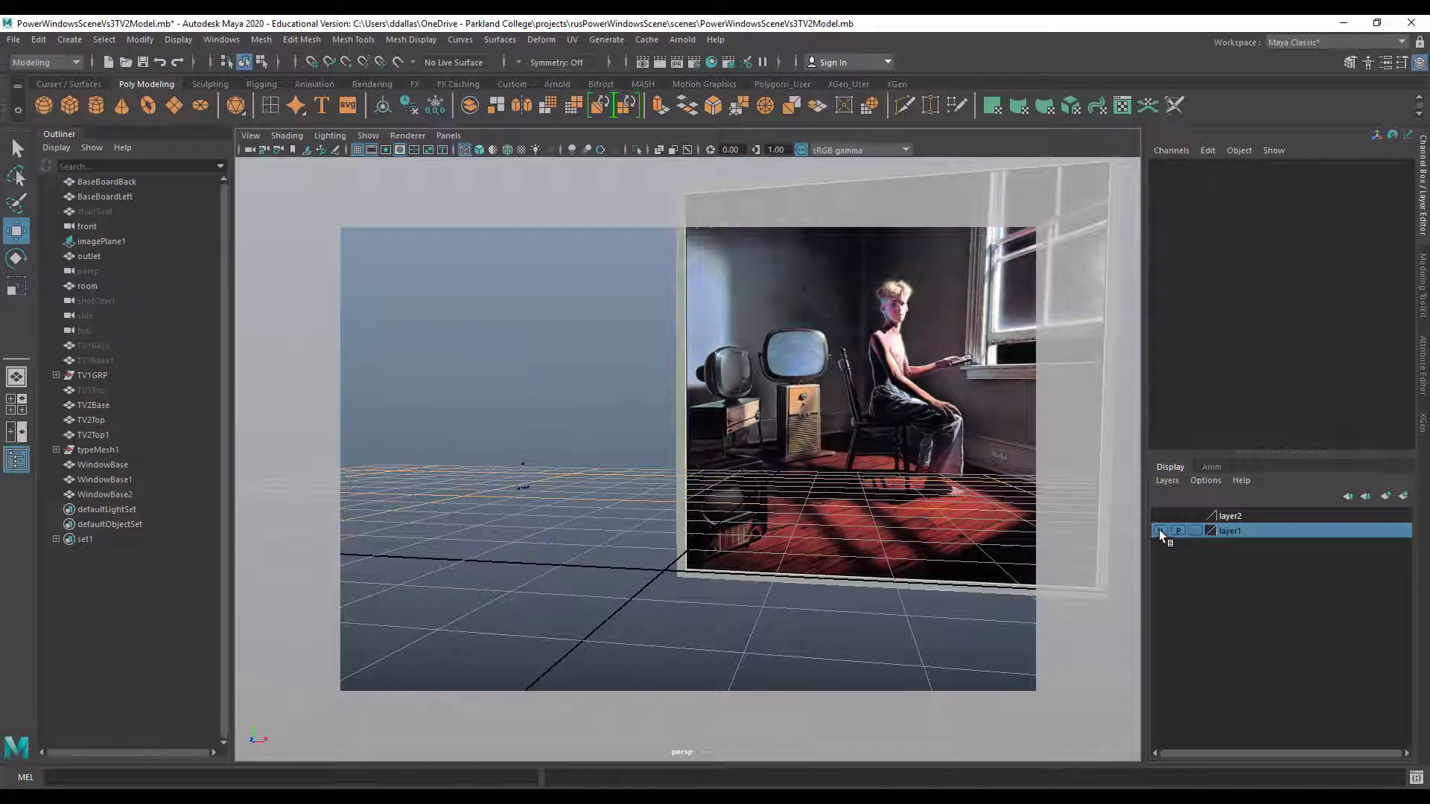
Parent the leftover lettering group typeMesh1 under TV1GRP so it hides with the television
drag(486, 445, 547, 510)
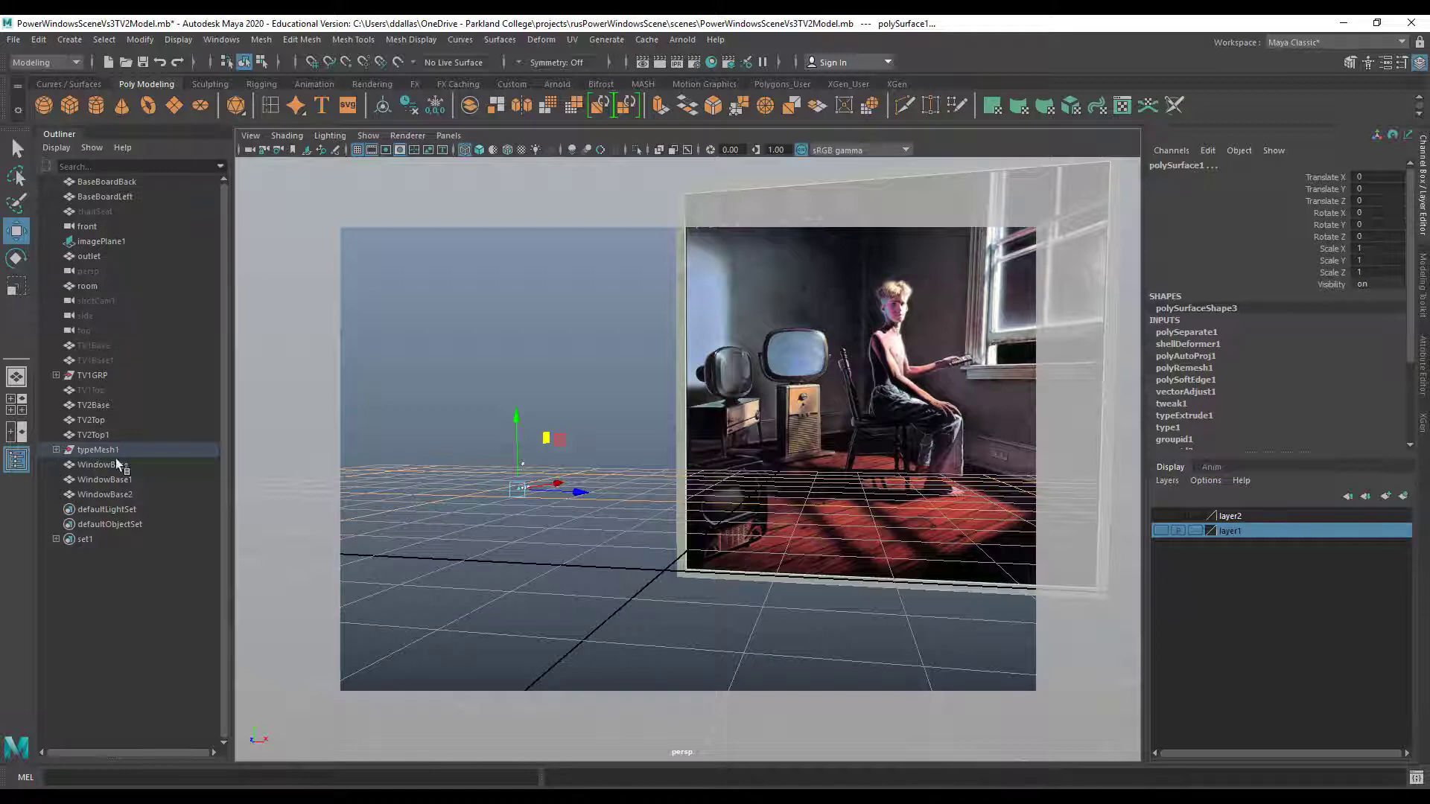
mouse_move(94, 449)
mouse_down()
mouse_move(93, 406)
mouse_move(95, 446)
mouse_up()
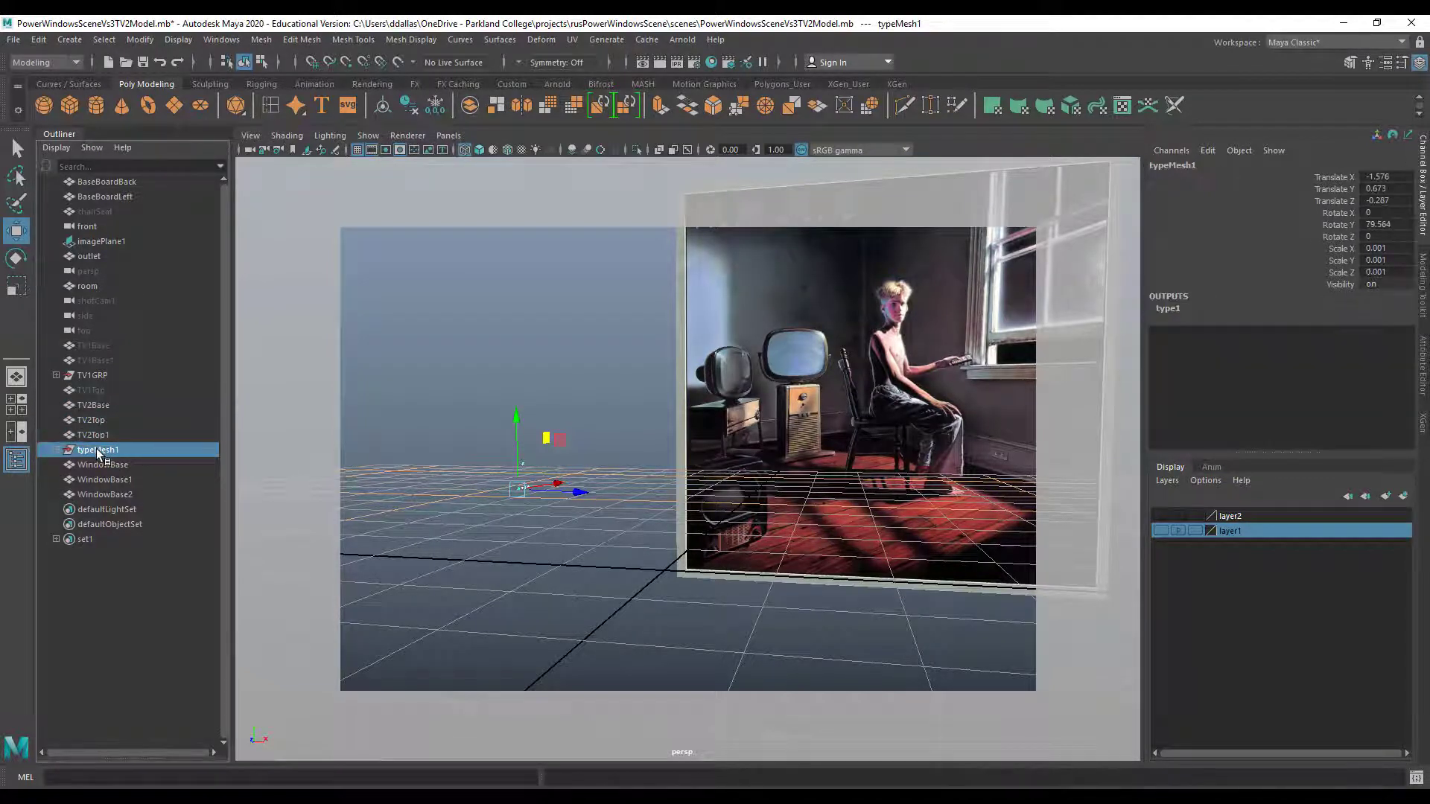
middle_drag(96, 448, 97, 380)
click(456, 339)
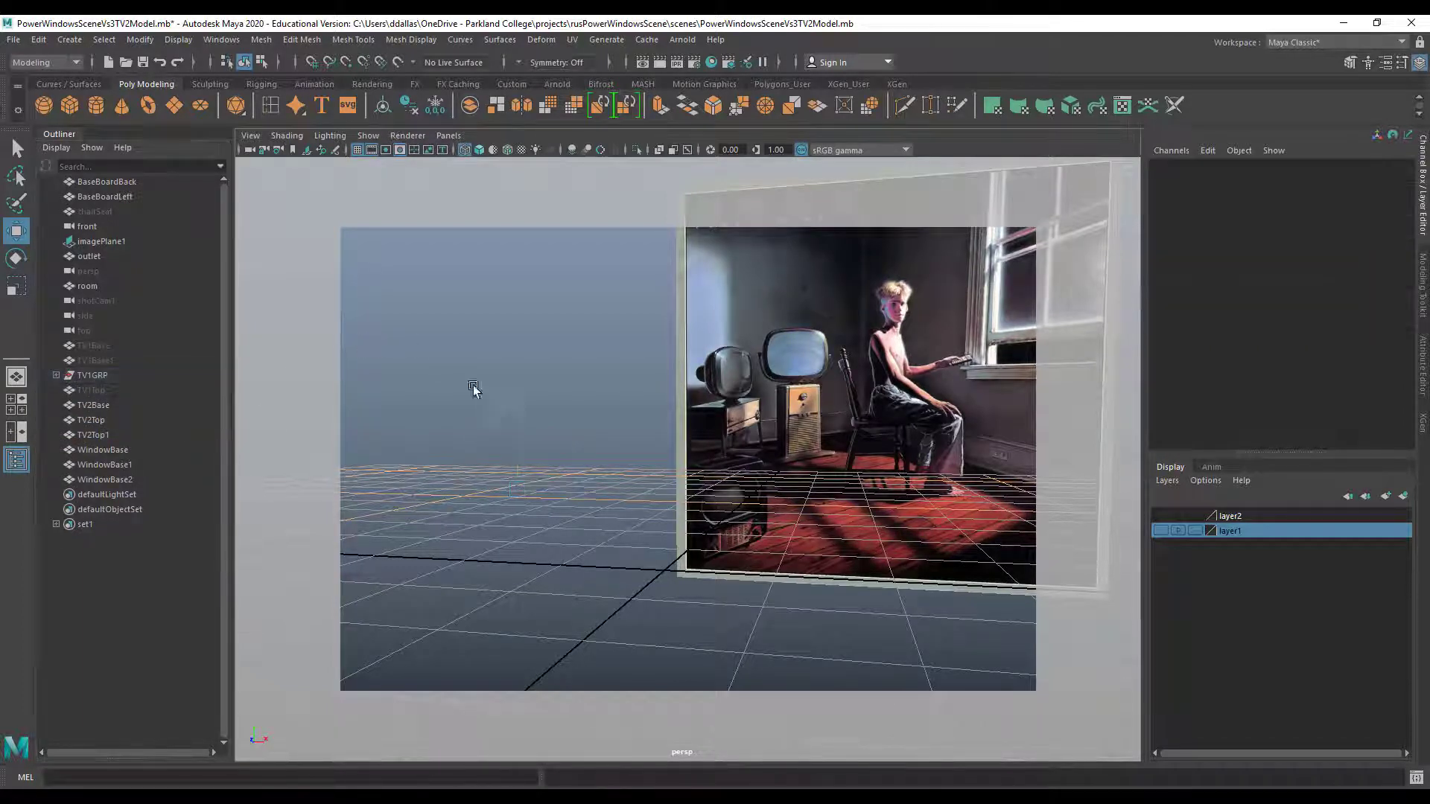
drag(427, 357, 580, 531)
Switch from the perspective view to a maximised front view framed on the televisions in the cover image
scroll(601, 536, down, 3)
scroll(601, 536, up, 3)
alt+drag(833, 442, 848, 437)
alt+middle_drag(823, 438, 813, 469)
alt+drag(801, 462, 794, 456)
alt+drag(681, 441, 704, 486)
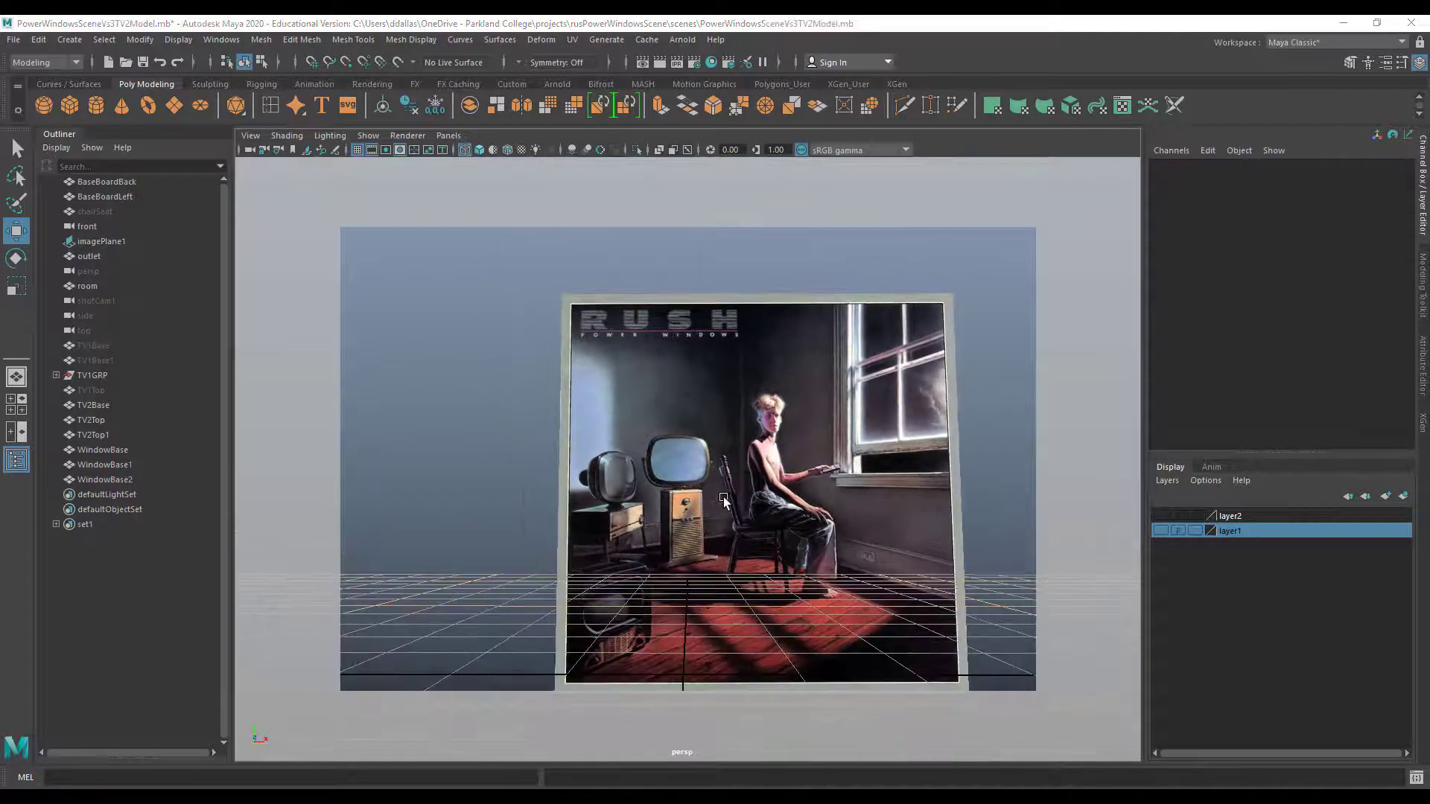
key(space)
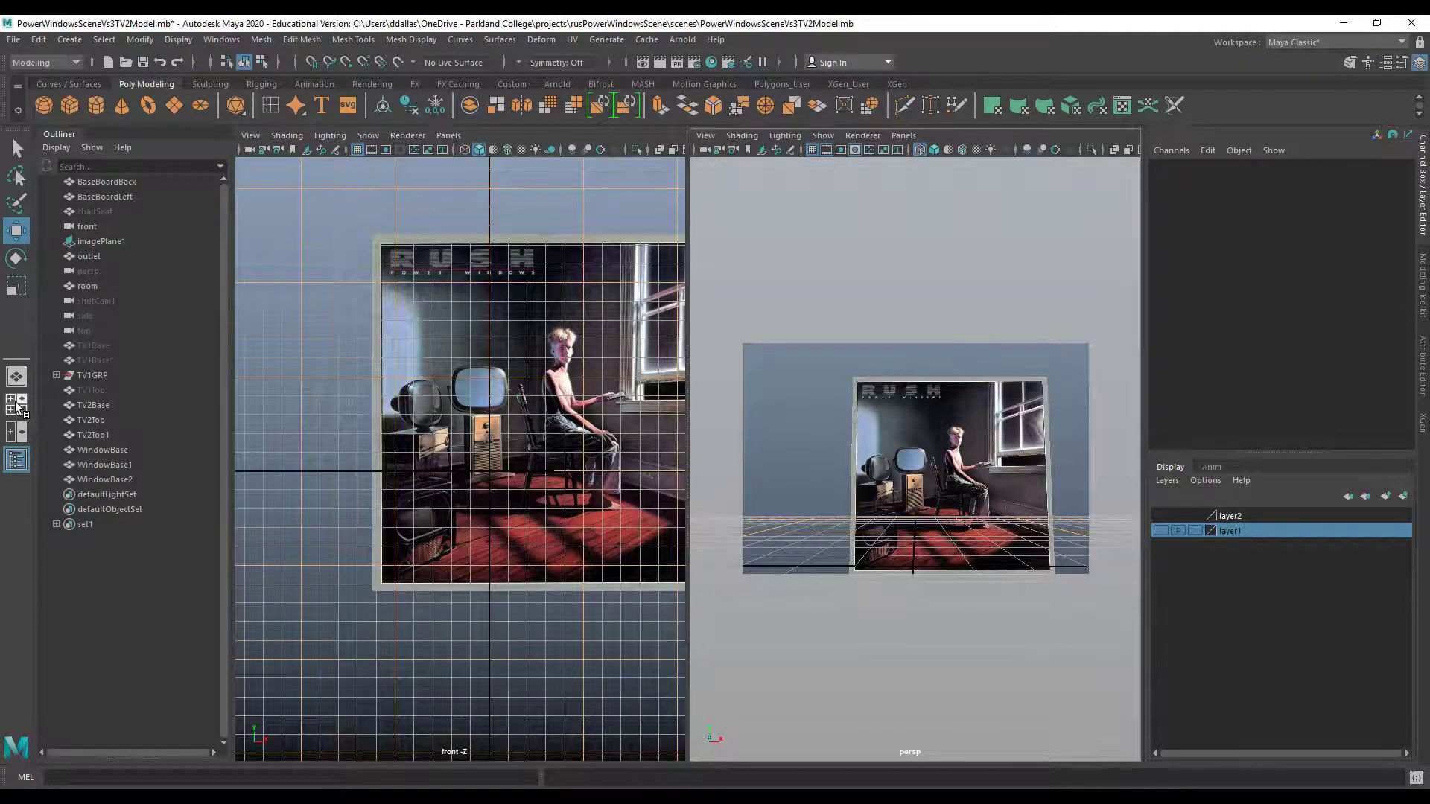
key(space)
key(space)
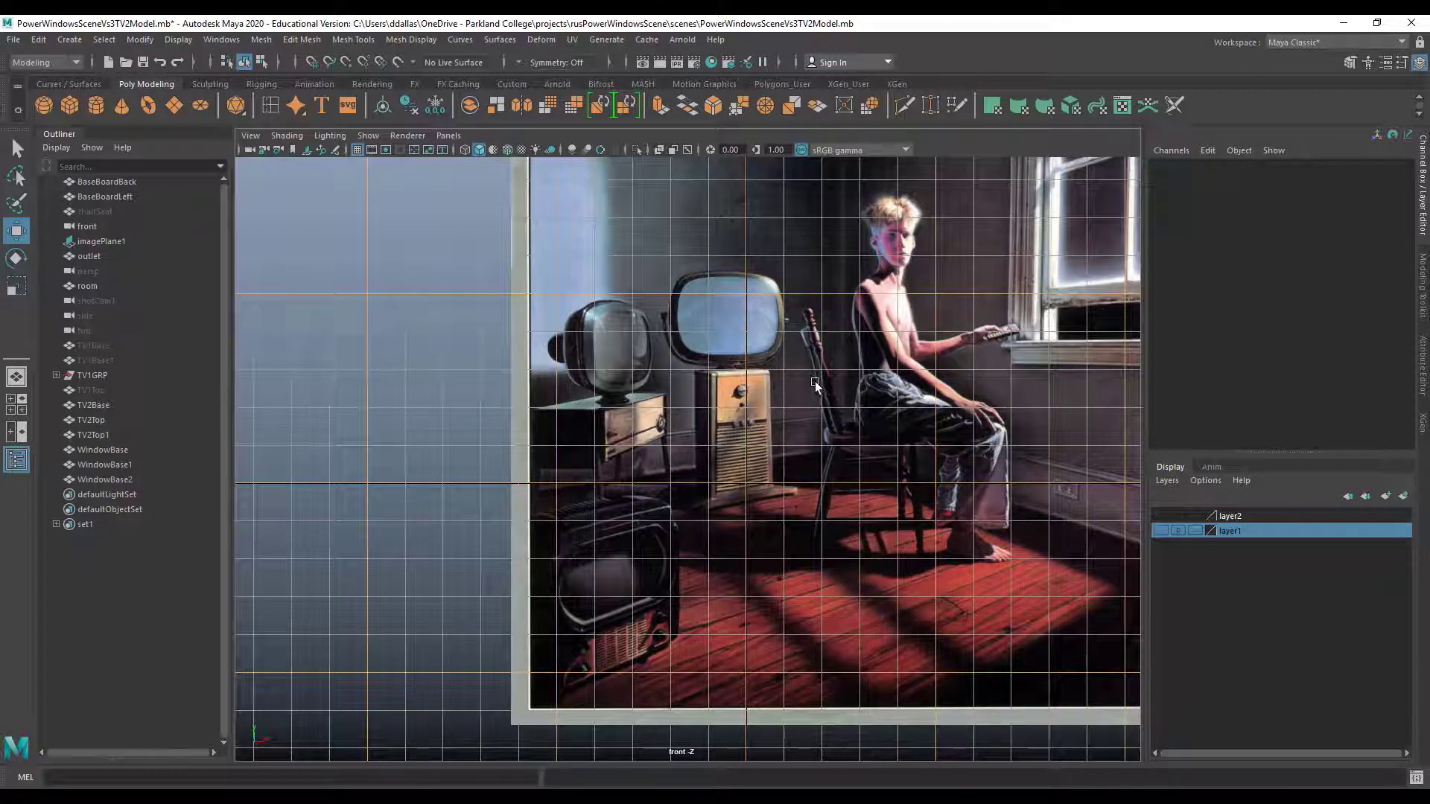
alt+middle_drag(812, 381, 650, 313)
alt+middle_drag(508, 281, 589, 301)
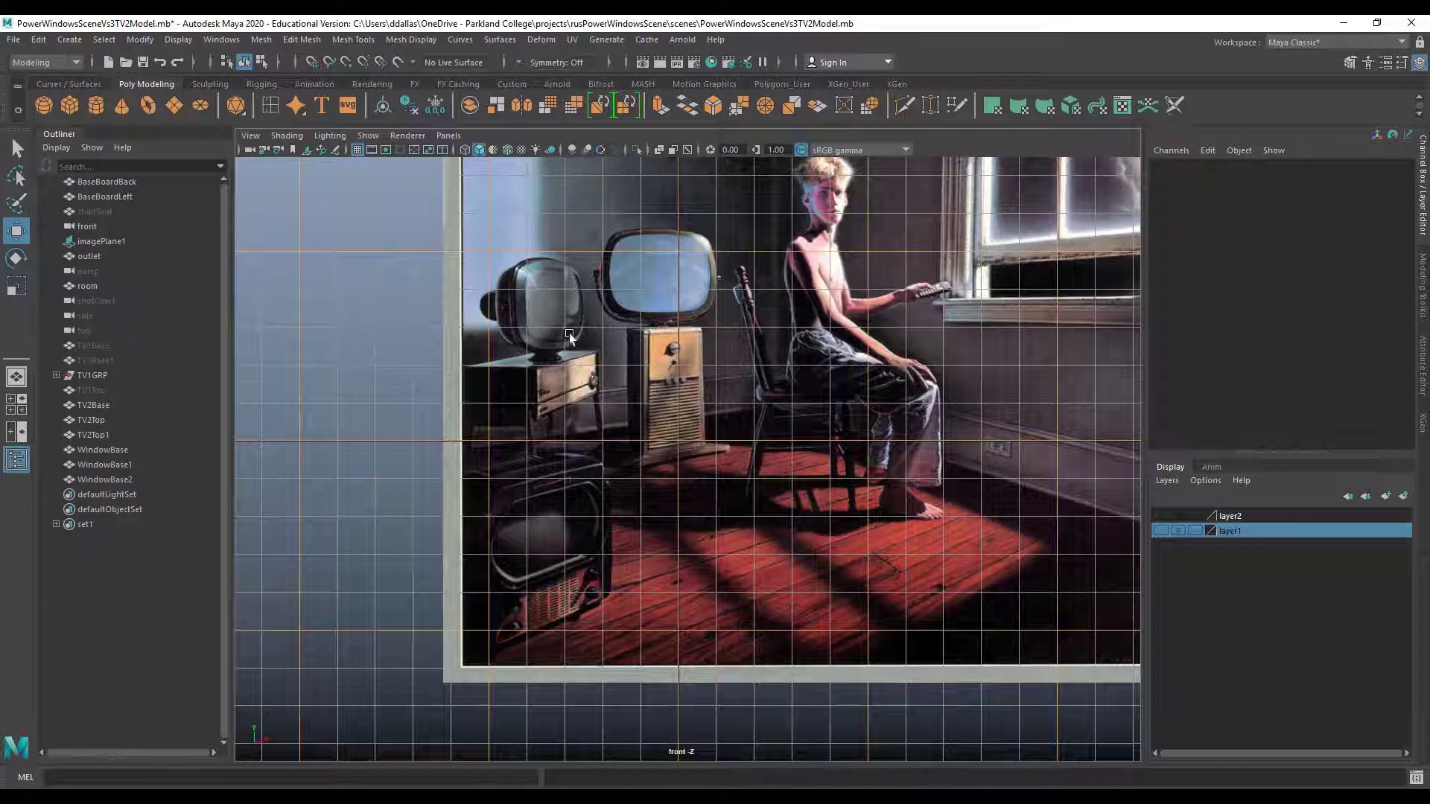
Create a polygon cube and move it over the leftmost television's screen, at Translate X -3 and Translate Y 3.548
click(70, 104)
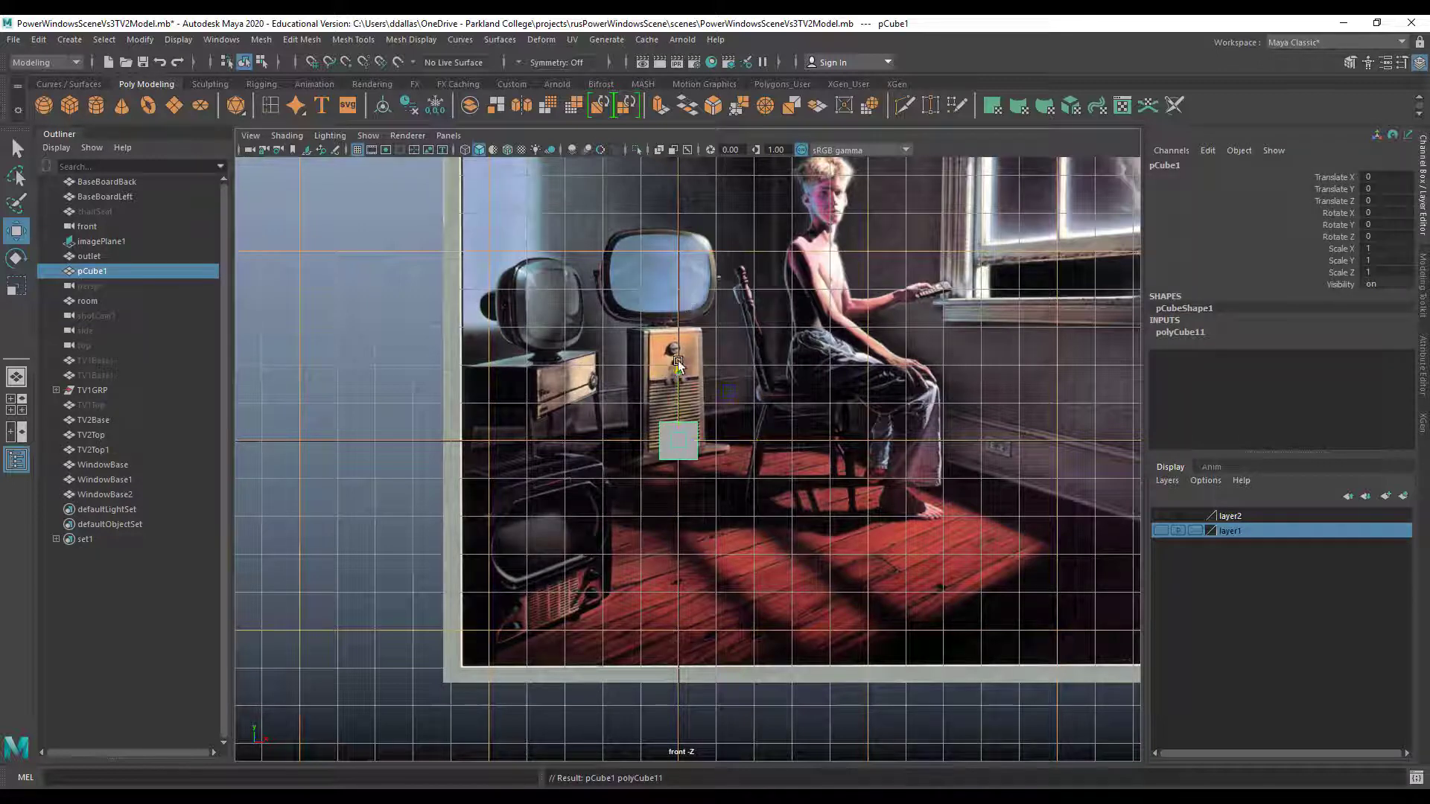
drag(678, 364, 671, 231)
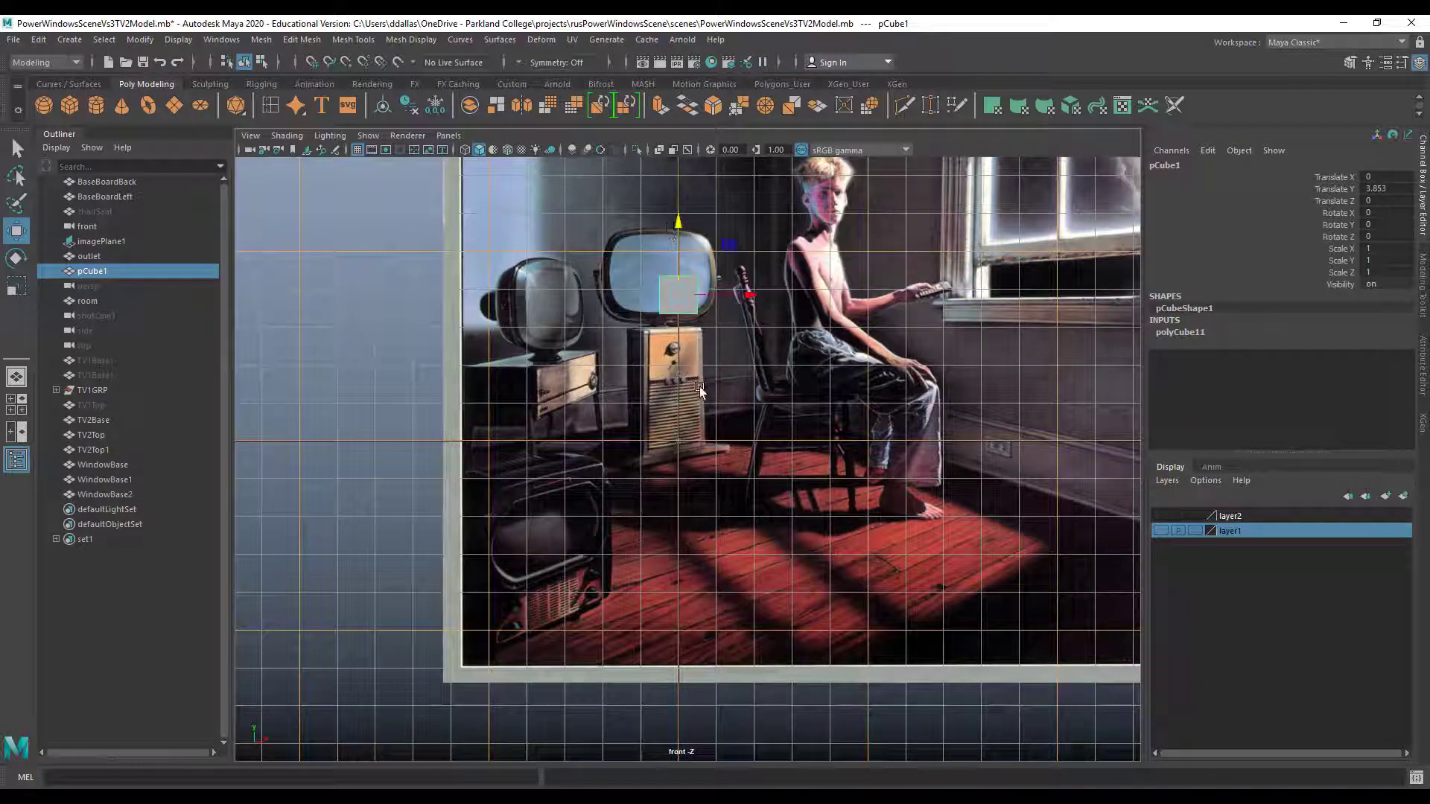
key(x)
key(x)
mouse_move(678, 295)
mouse_down()
mouse_move(675, 350)
mouse_move(677, 291)
mouse_up()
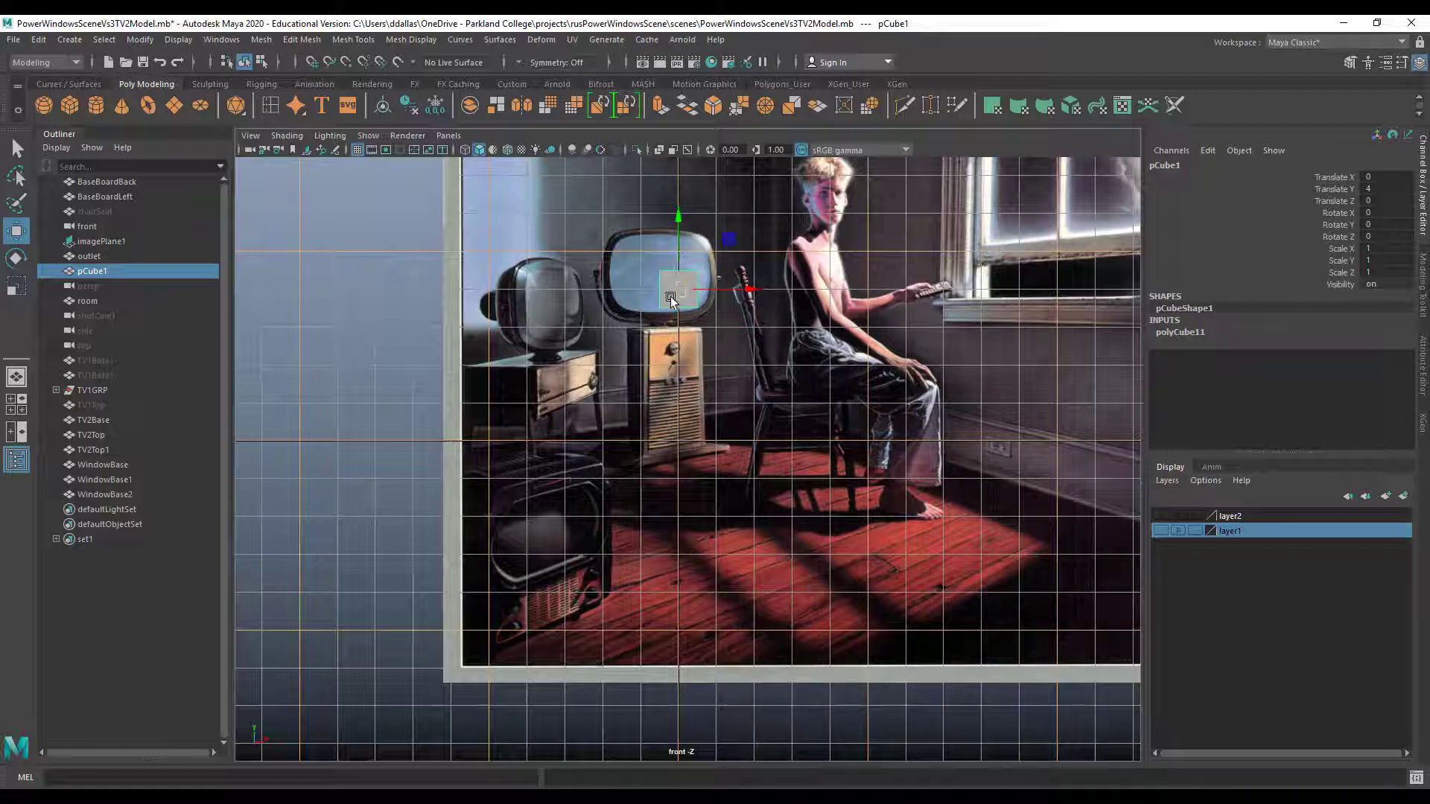
key(x)
drag(671, 287, 573, 319)
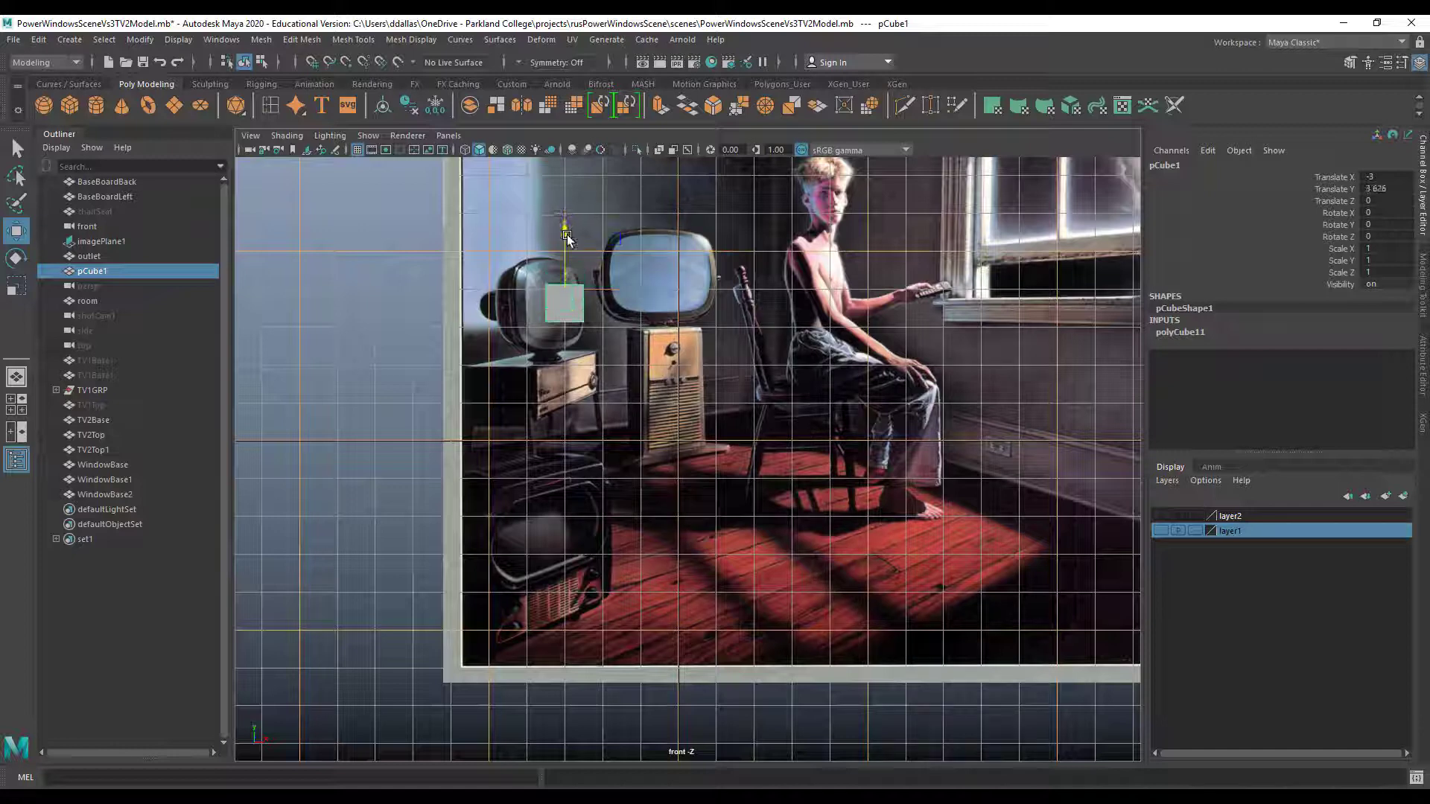
drag(571, 224, 578, 307)
Set the cube's width, height and depth subdivisions to 2
key(r)
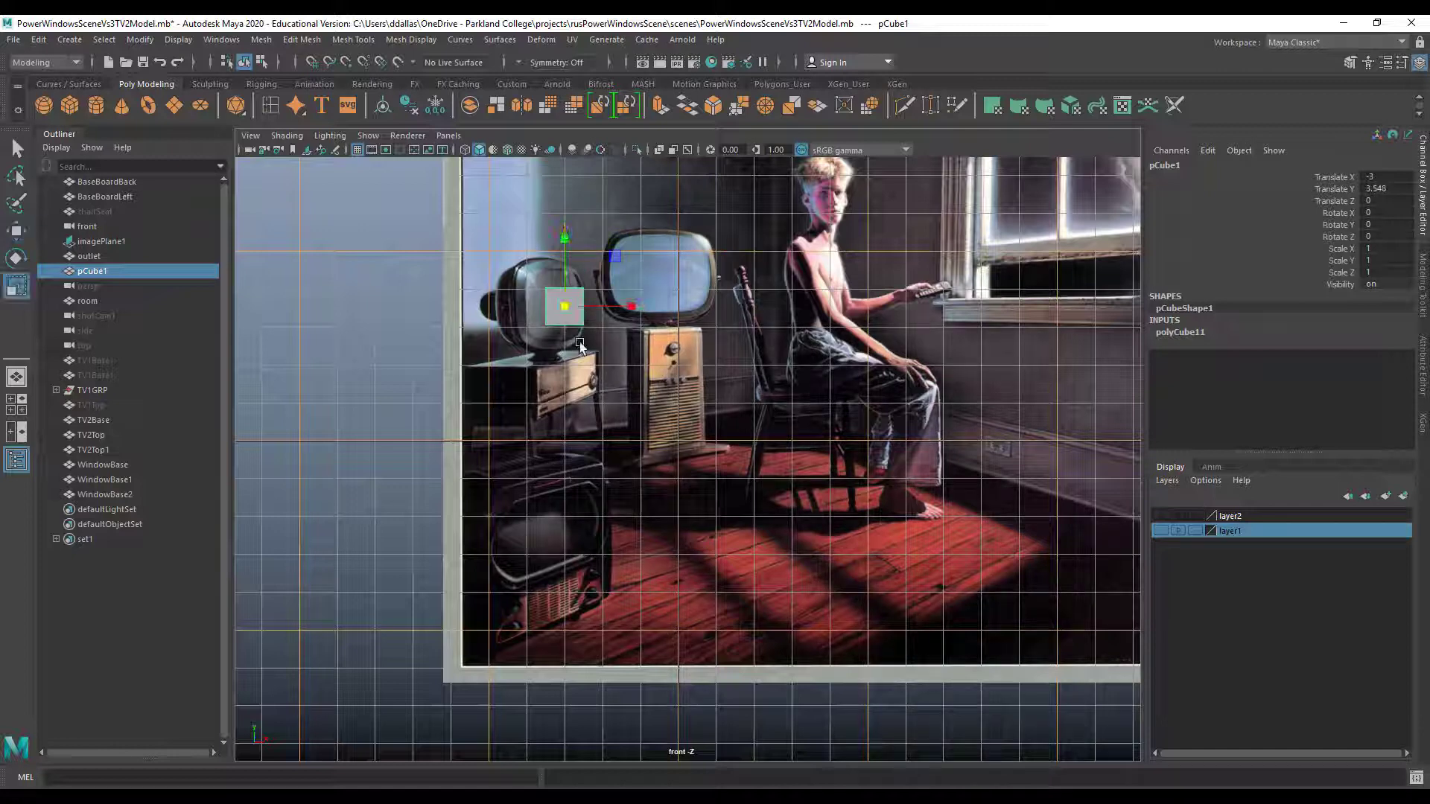
click(1186, 333)
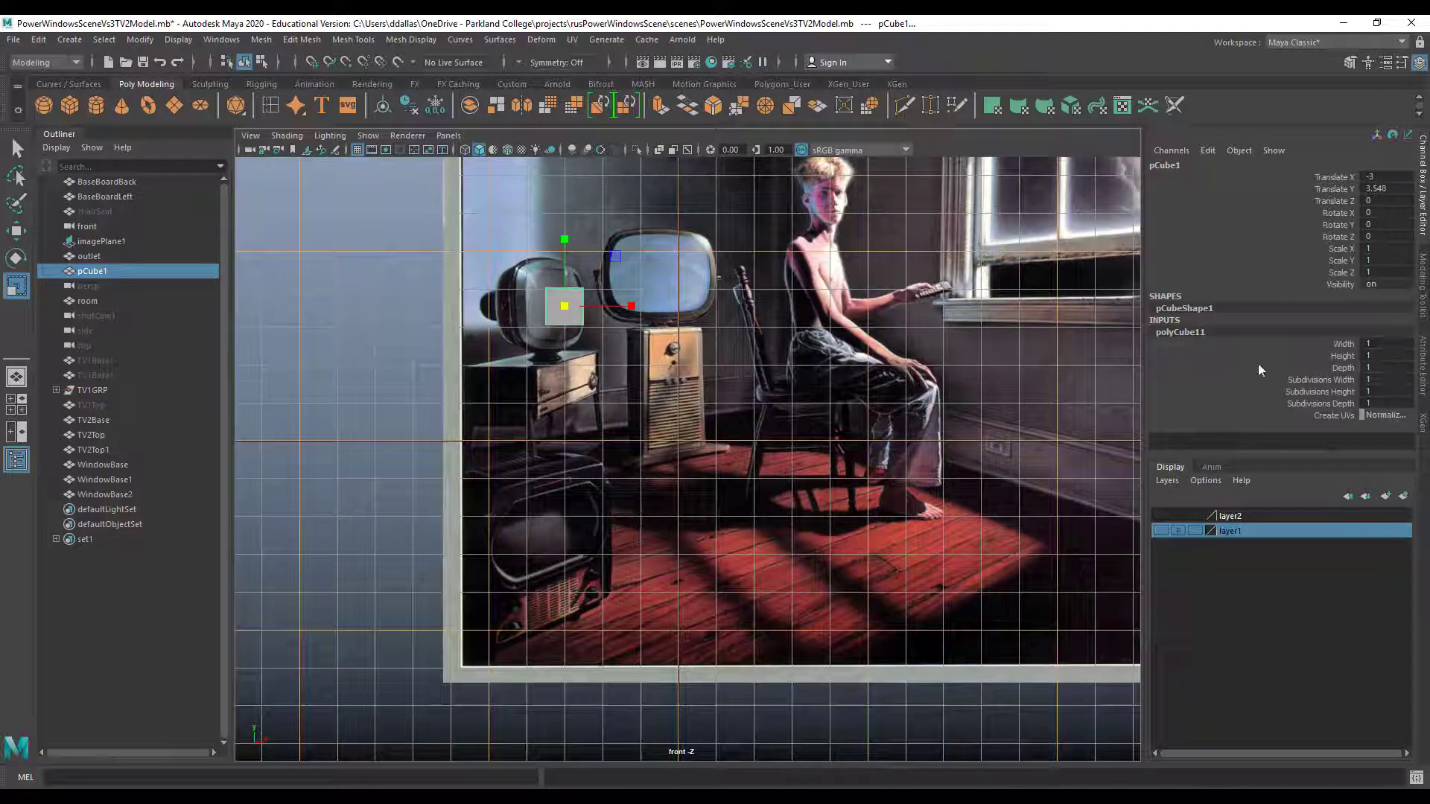
drag(1353, 383, 1344, 403)
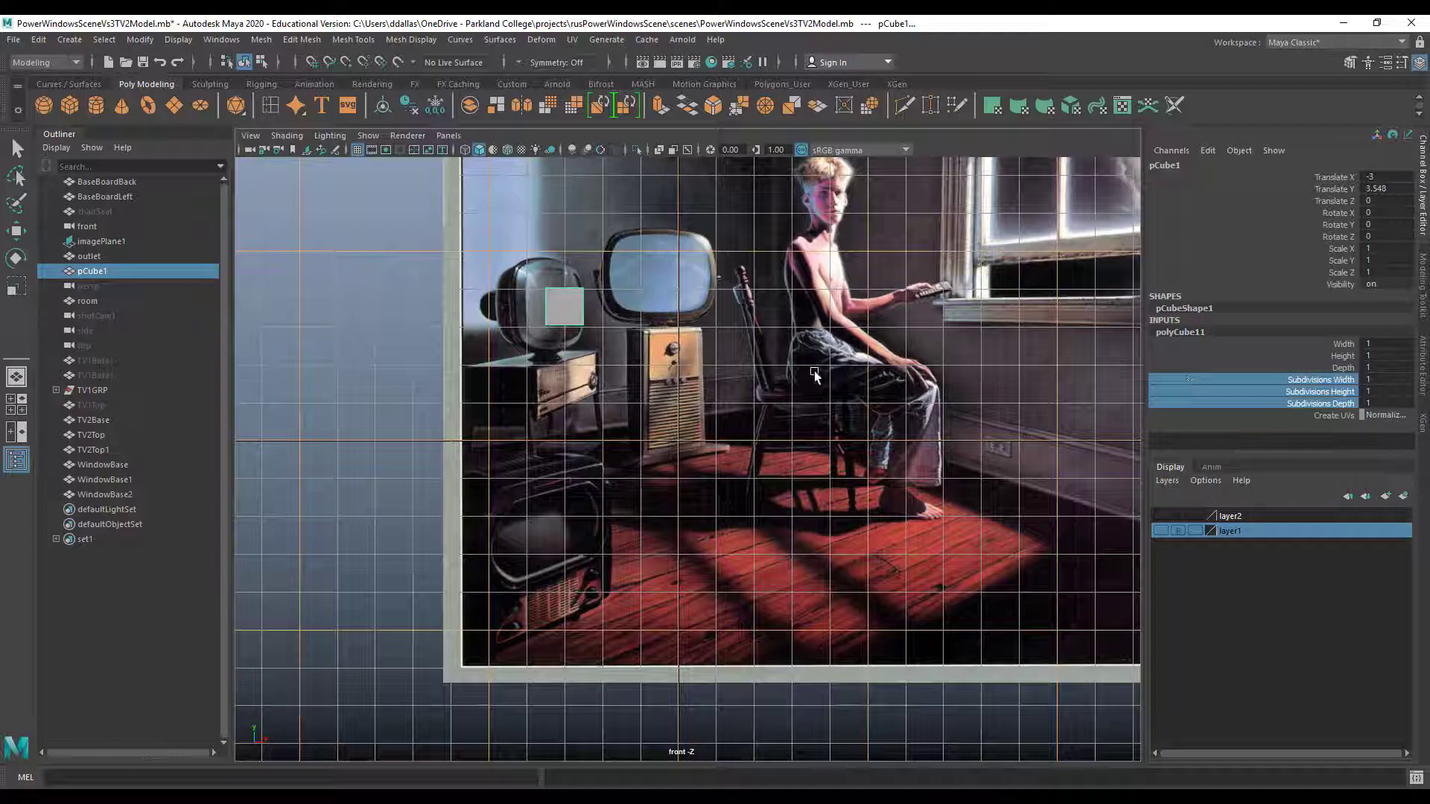
middle_drag(815, 372, 817, 371)
Compare the cube's smooth and unsmoothed previews, and put it in vertex editing mode over the leftmost television's screen
key(3)
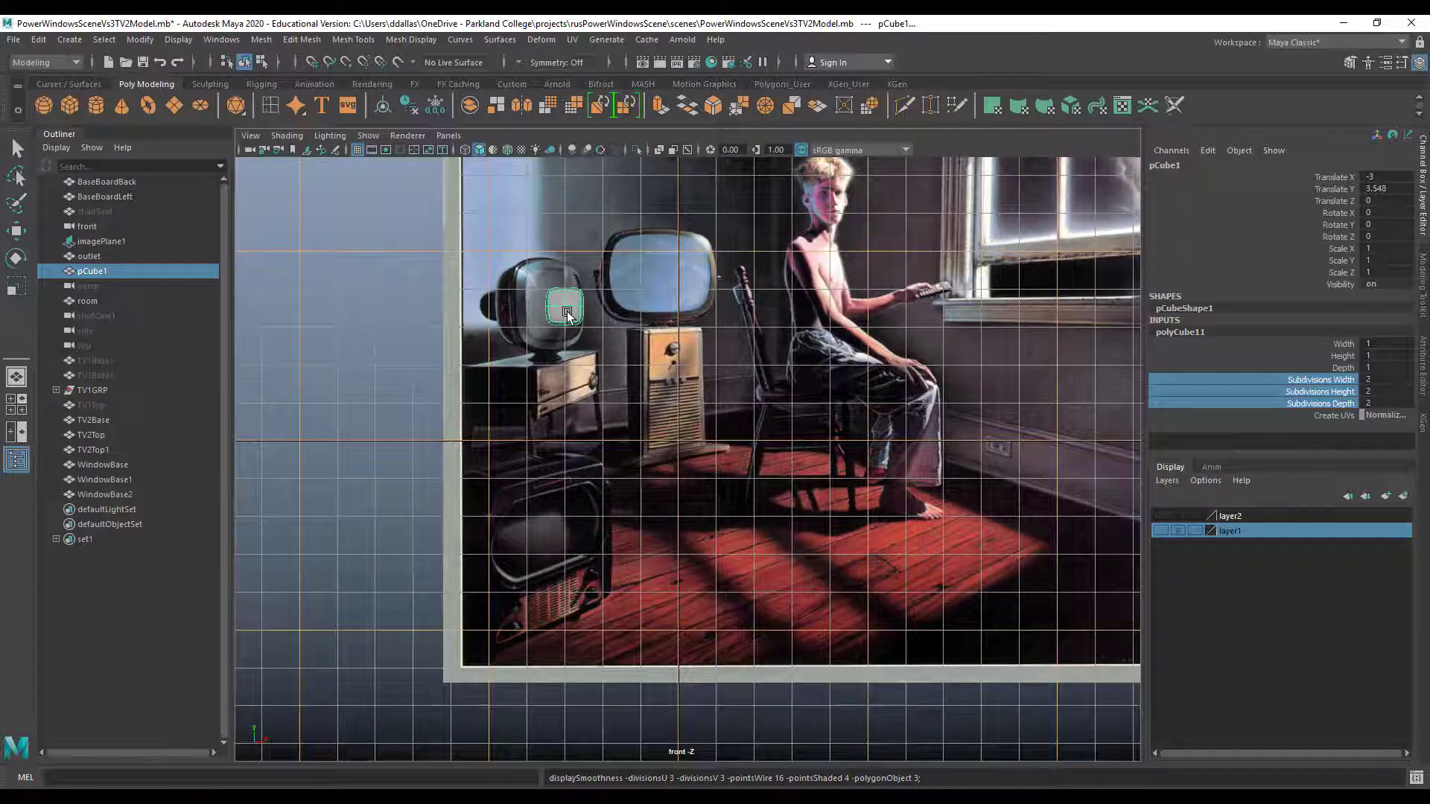
right_drag(567, 312, 520, 316)
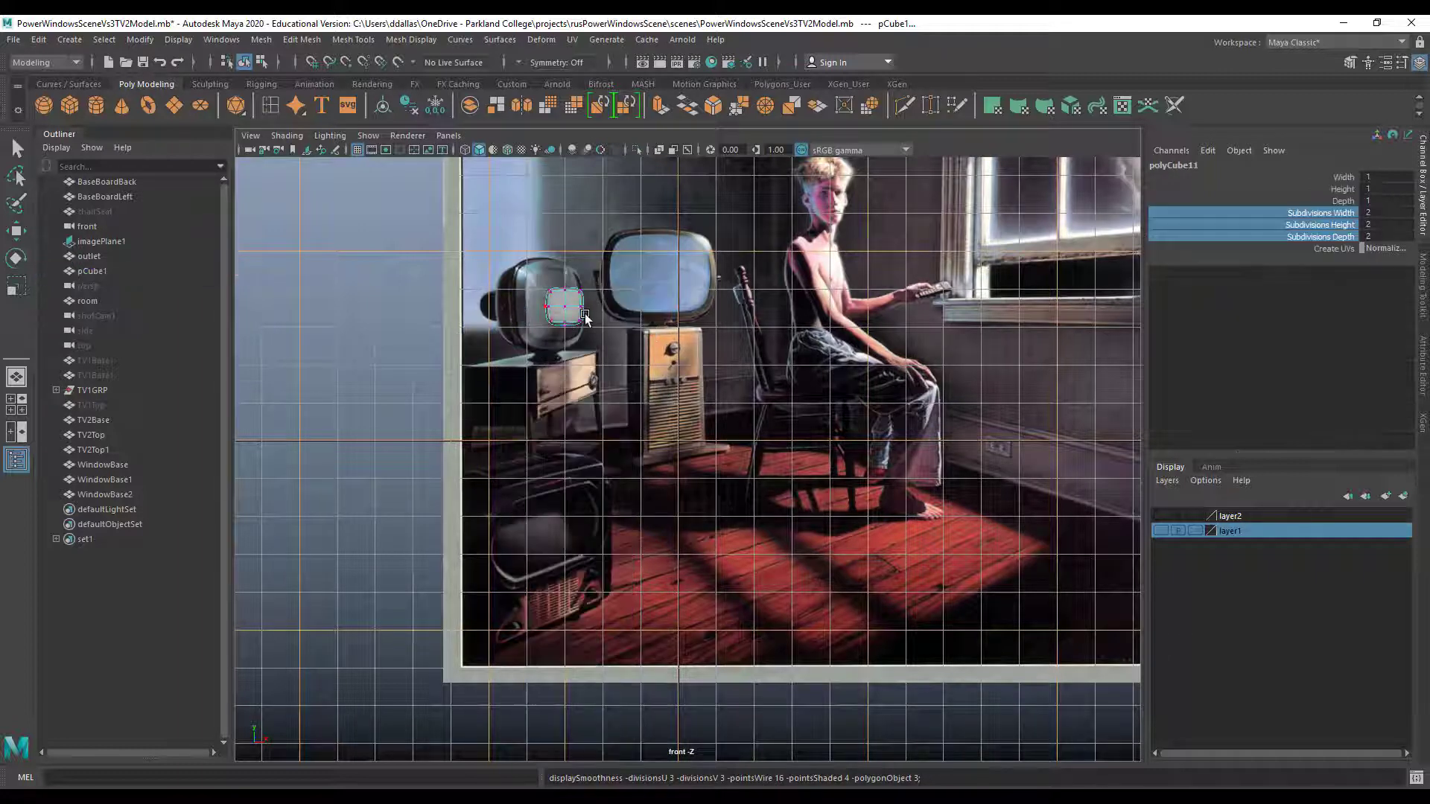
key(1)
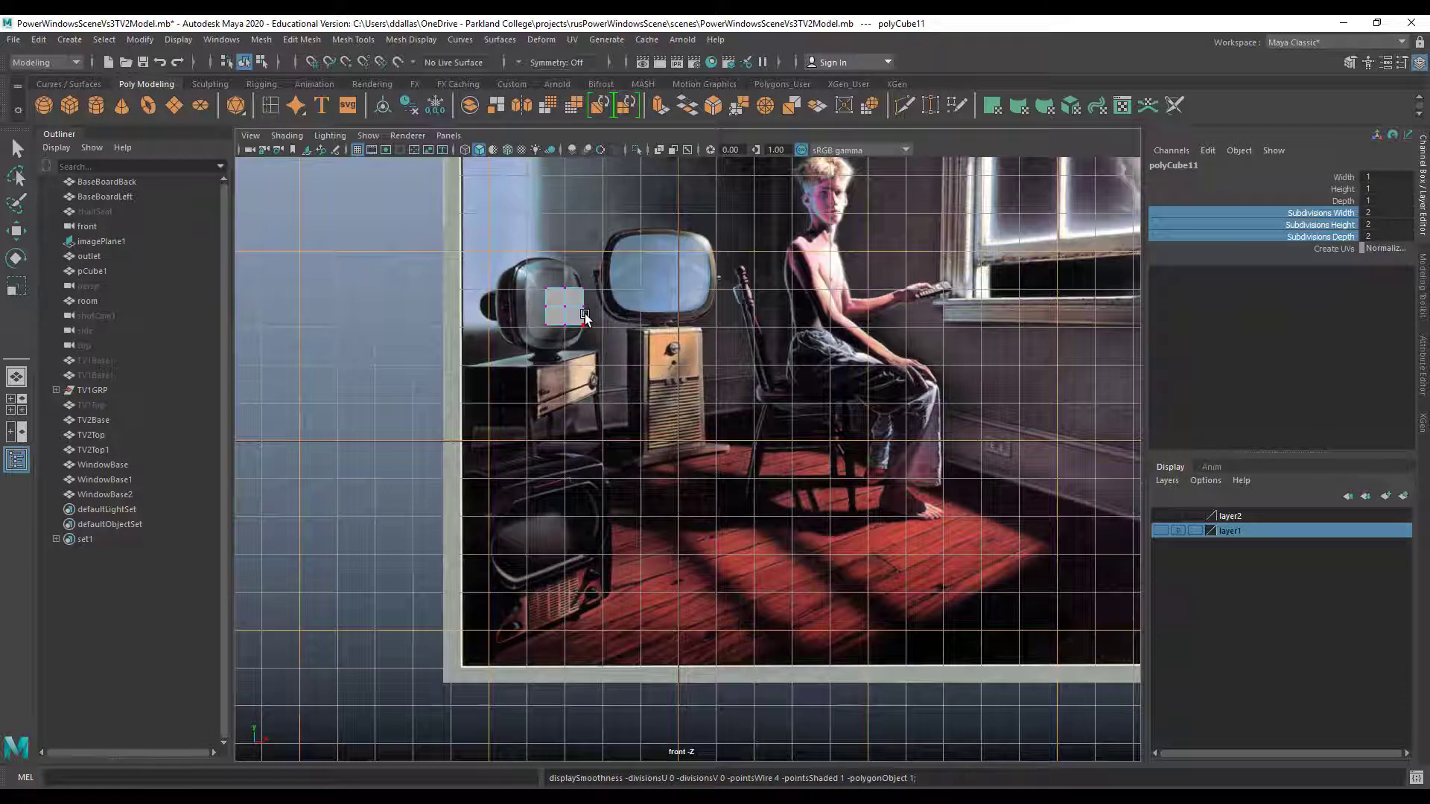
key(2)
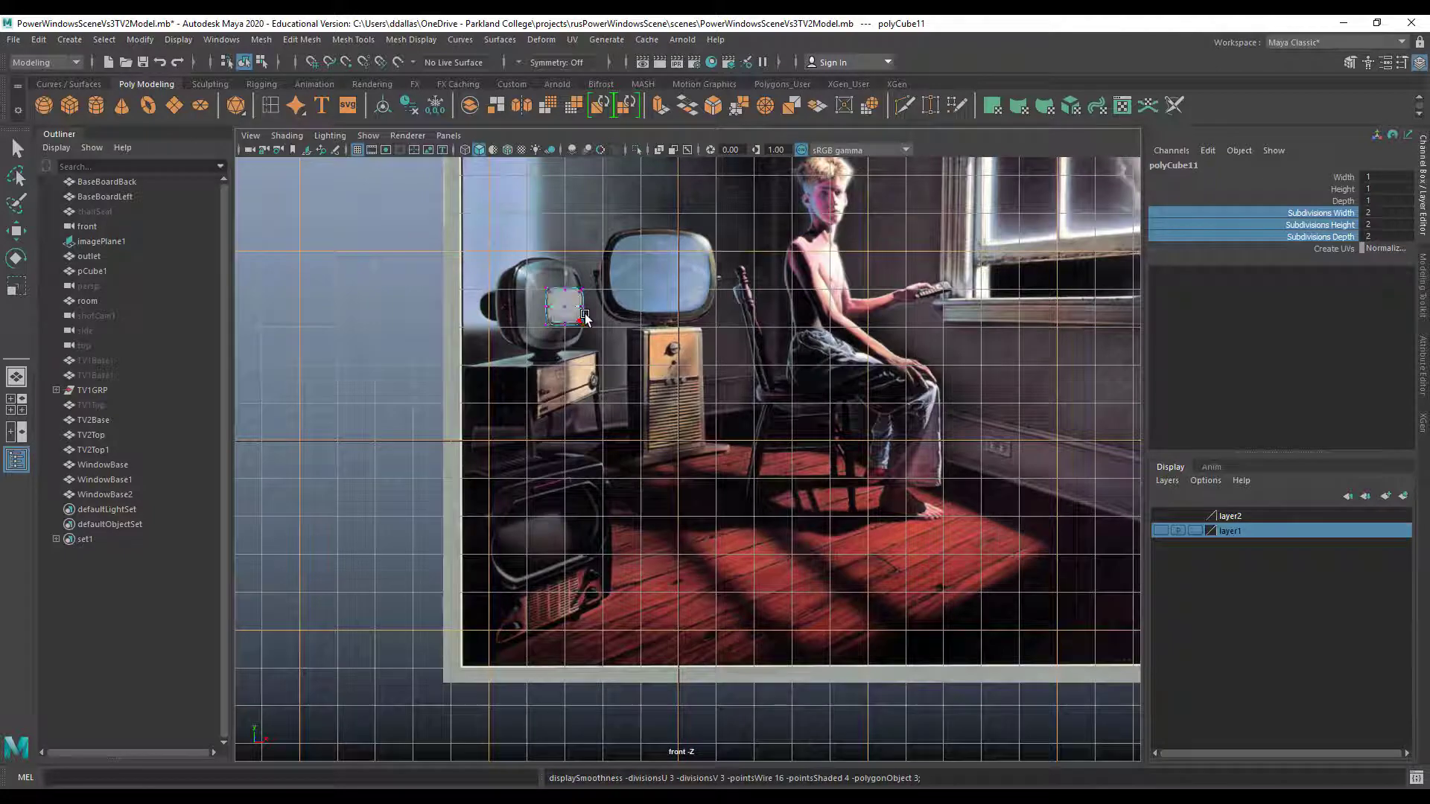
key(1)
scroll(586, 319, up, 3)
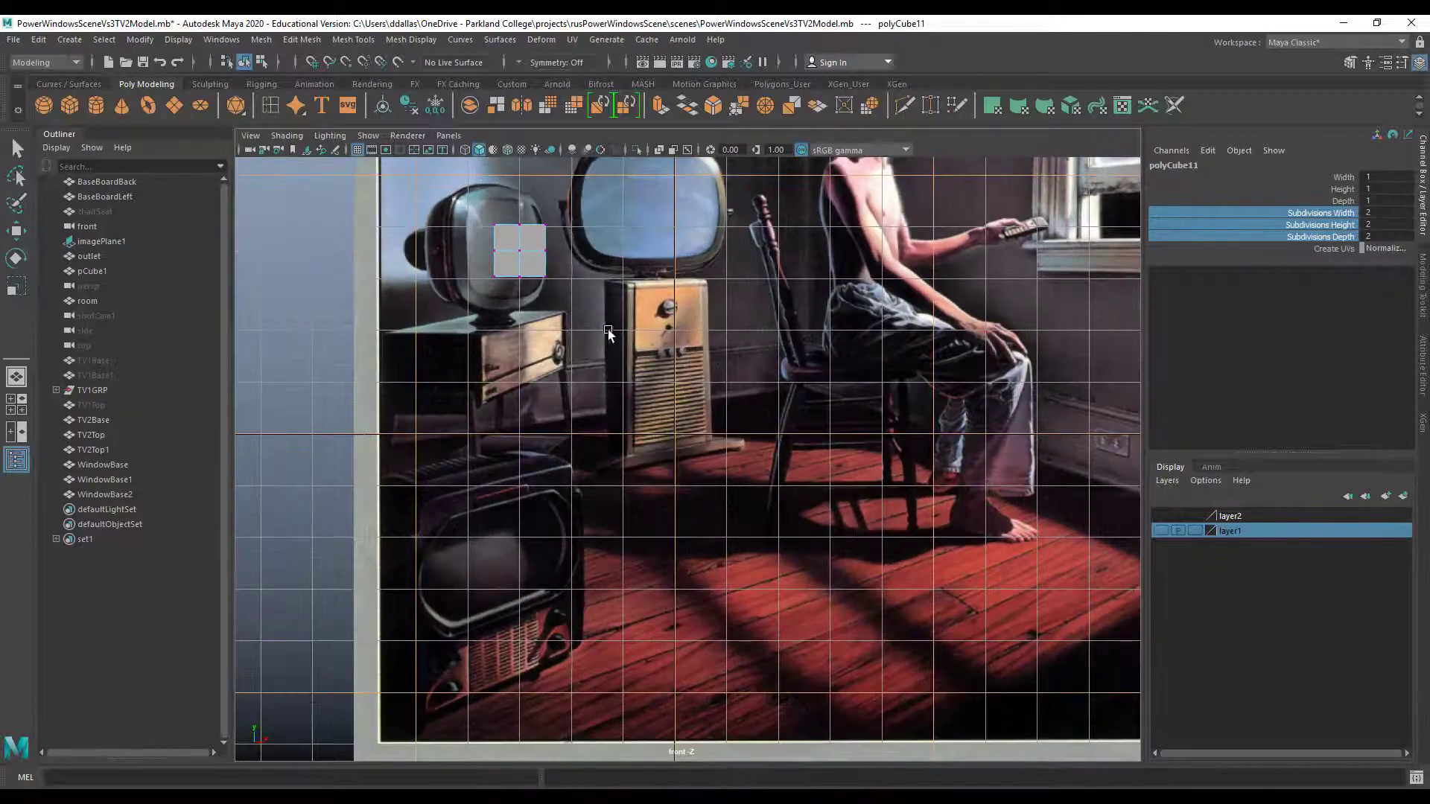
scroll(603, 331, up, 2)
scroll(679, 410, up, 2)
scroll(681, 410, up, 5)
mouse_move(745, 374)
alt+middle_down()
mouse_move(760, 507)
mouse_move(728, 452)
mouse_move(733, 497)
alt+middle_up()
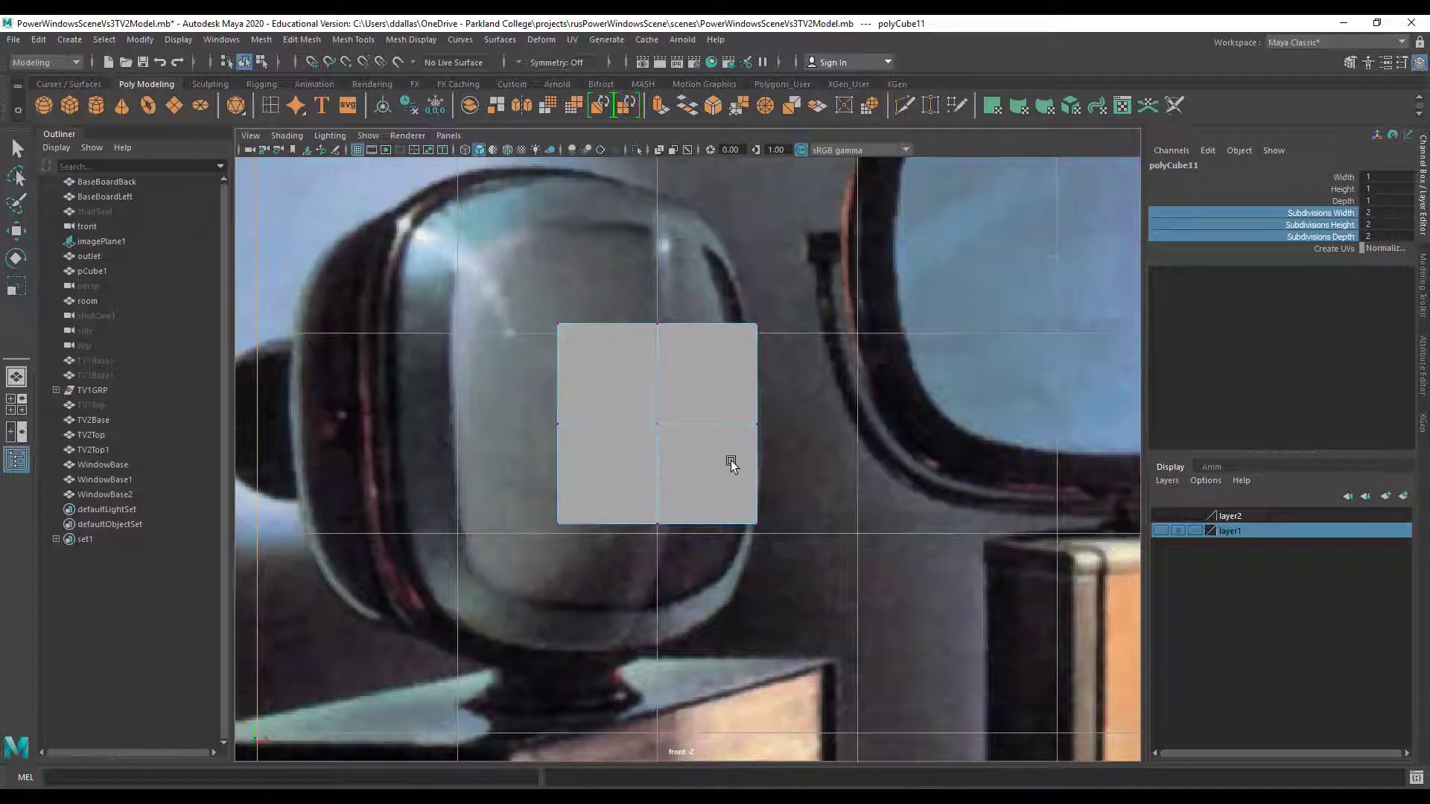
Select the cube's middle row and middle column of vertices for scaling, and check the selection in the perspective view
drag(449, 373, 880, 451)
key(r)
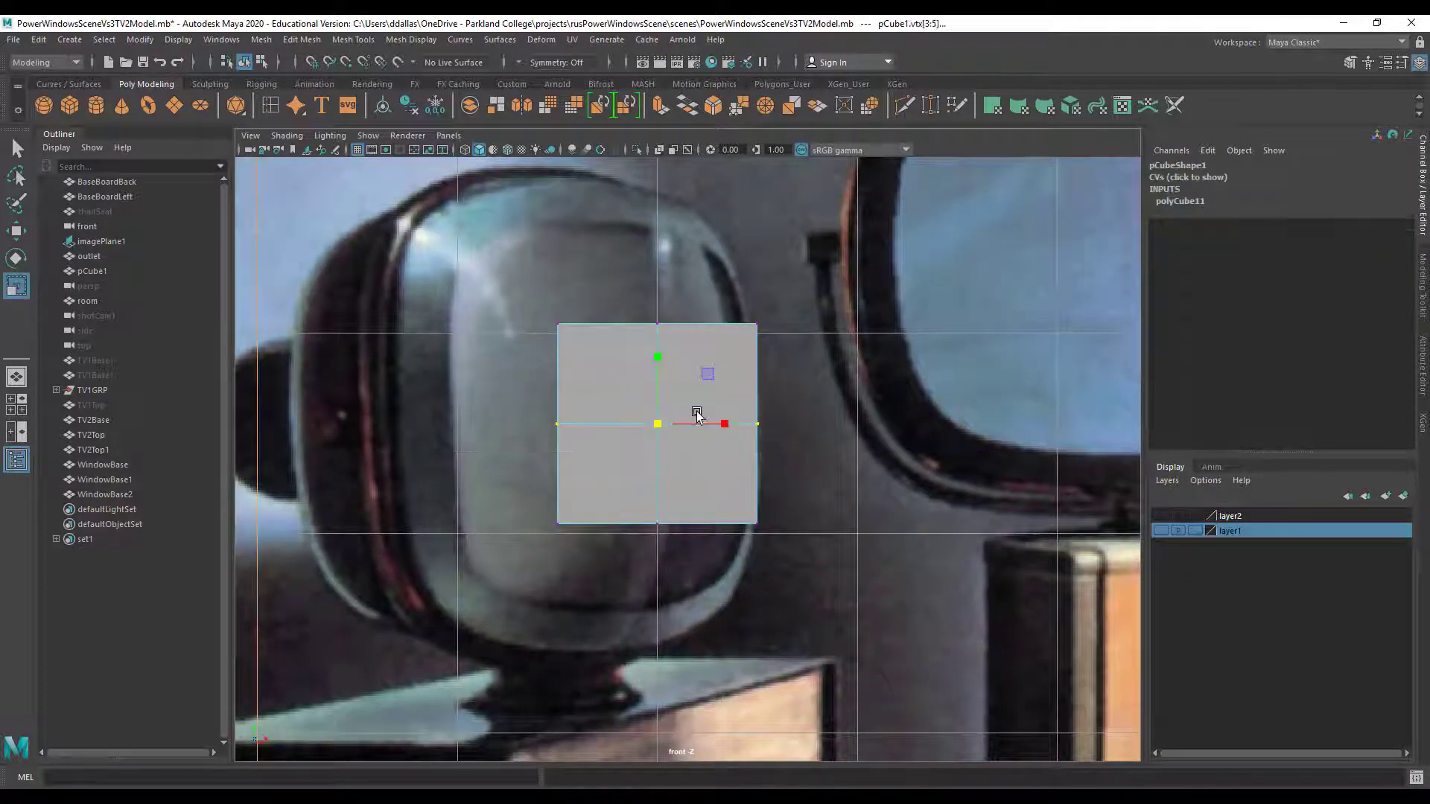
drag(608, 505, 690, 648)
key(space)
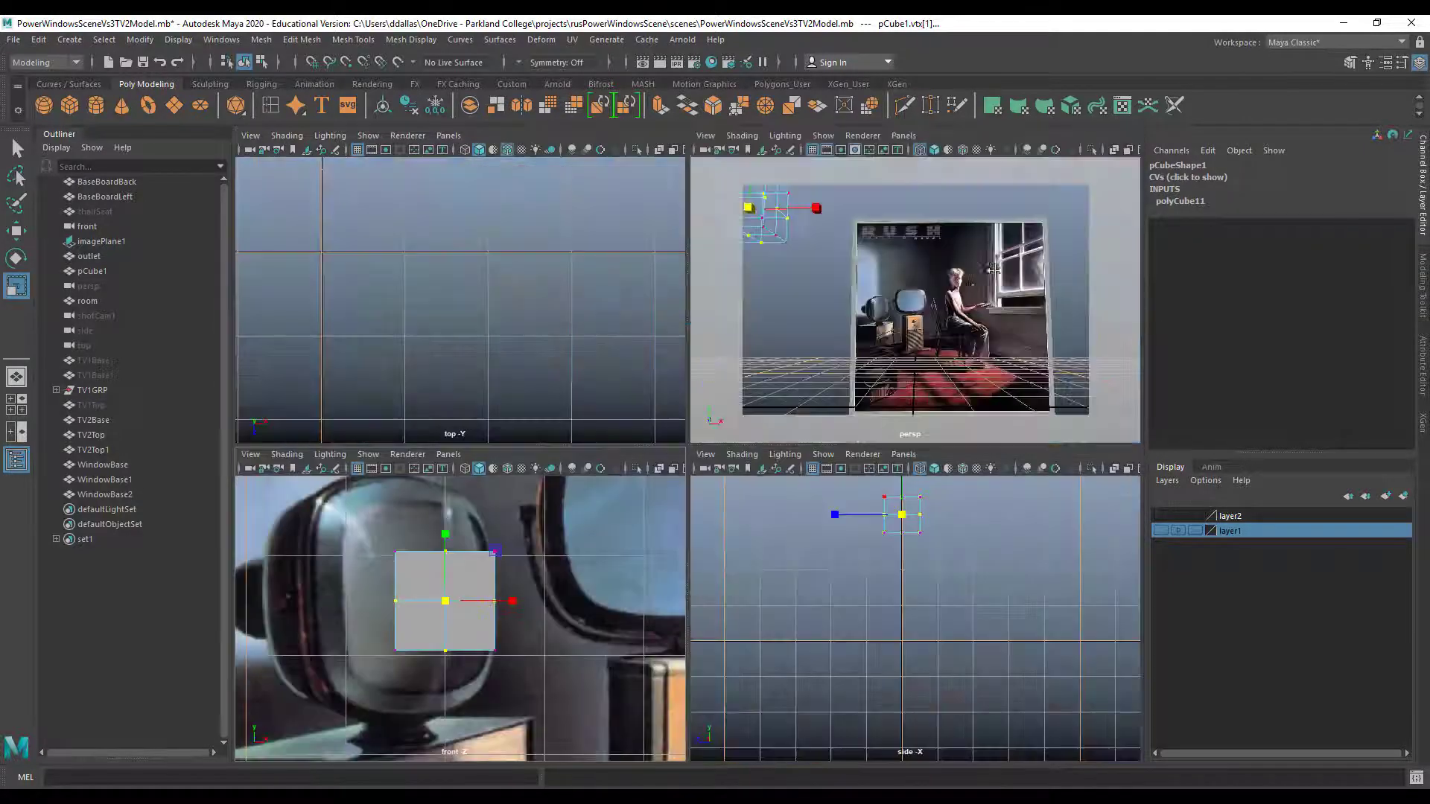
key(space)
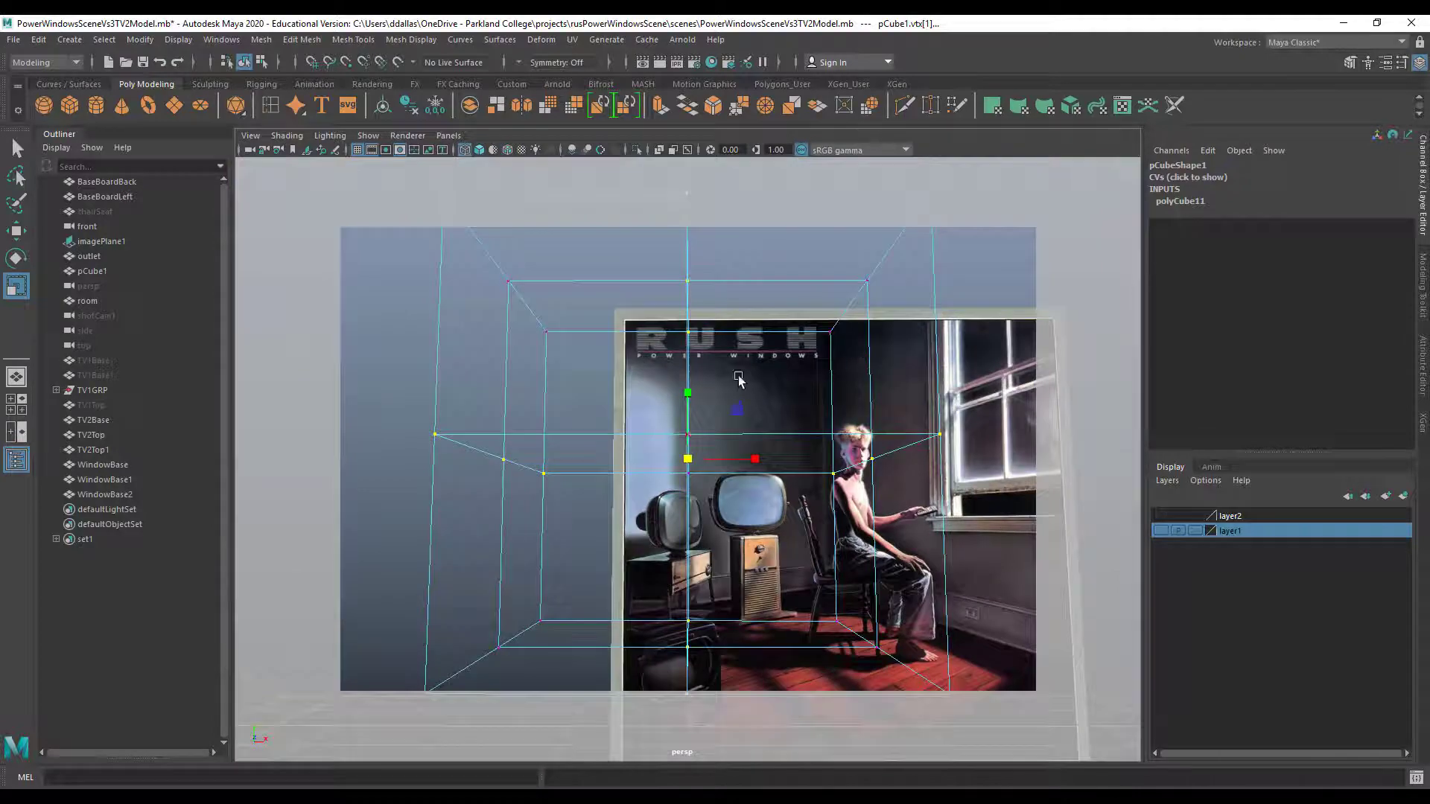
key(f)
alt+drag(741, 431, 623, 409)
key(space)
key(space)
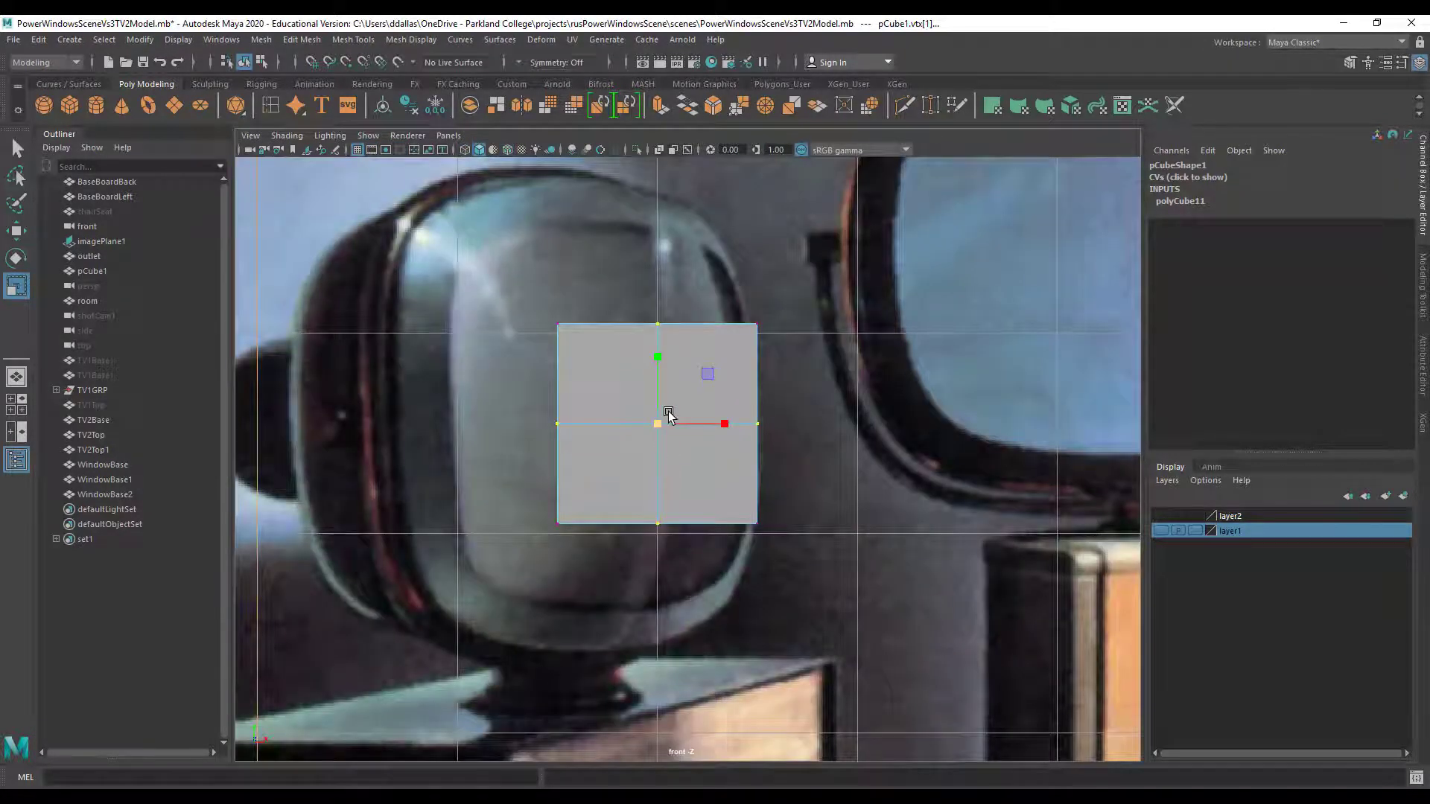
Scale the selected middle vertices uniformly outward to round out the cube, judging its bulge in smooth preview
drag(659, 423, 704, 424)
key(3)
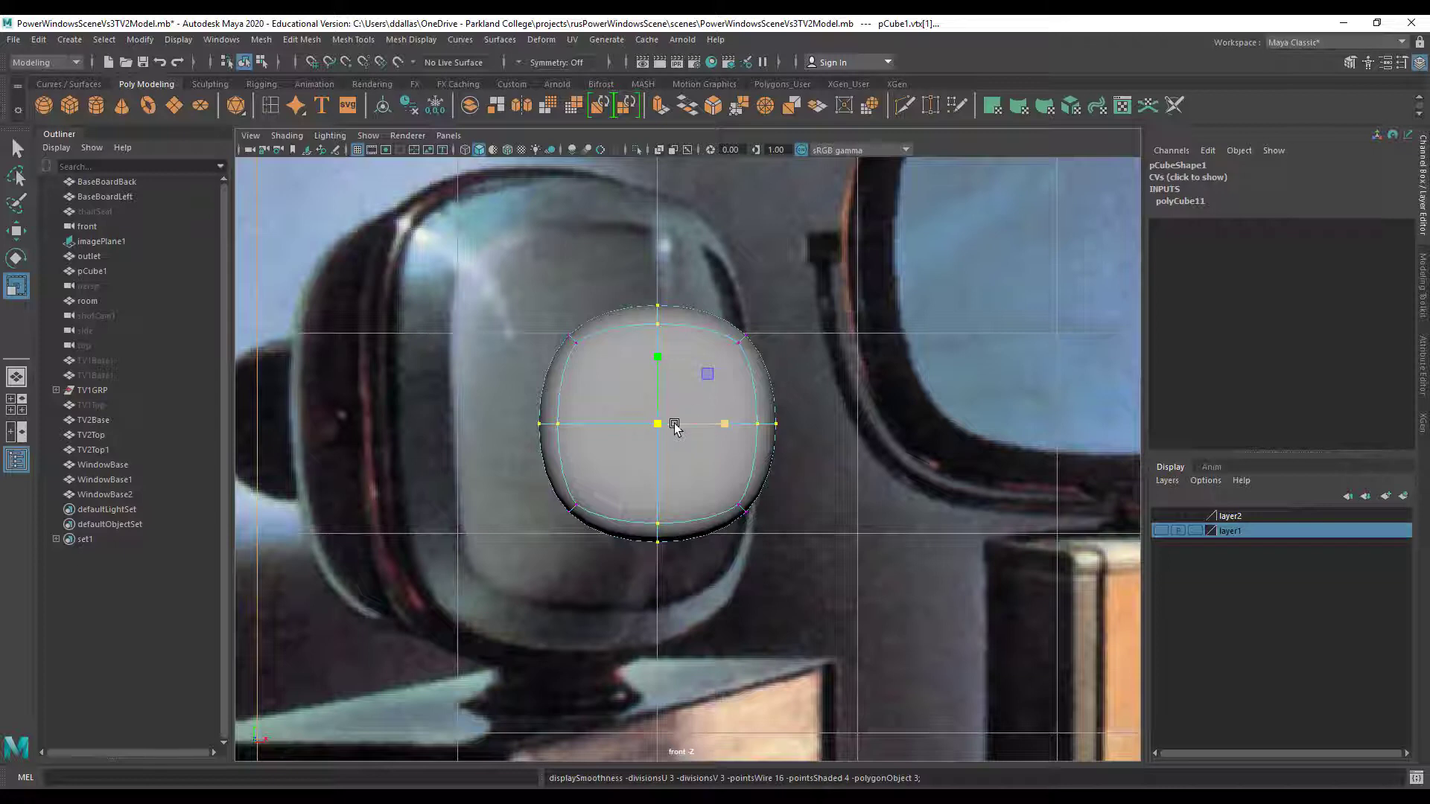
drag(734, 425, 750, 424)
key(ctrl+z)
key(ctrl+z)
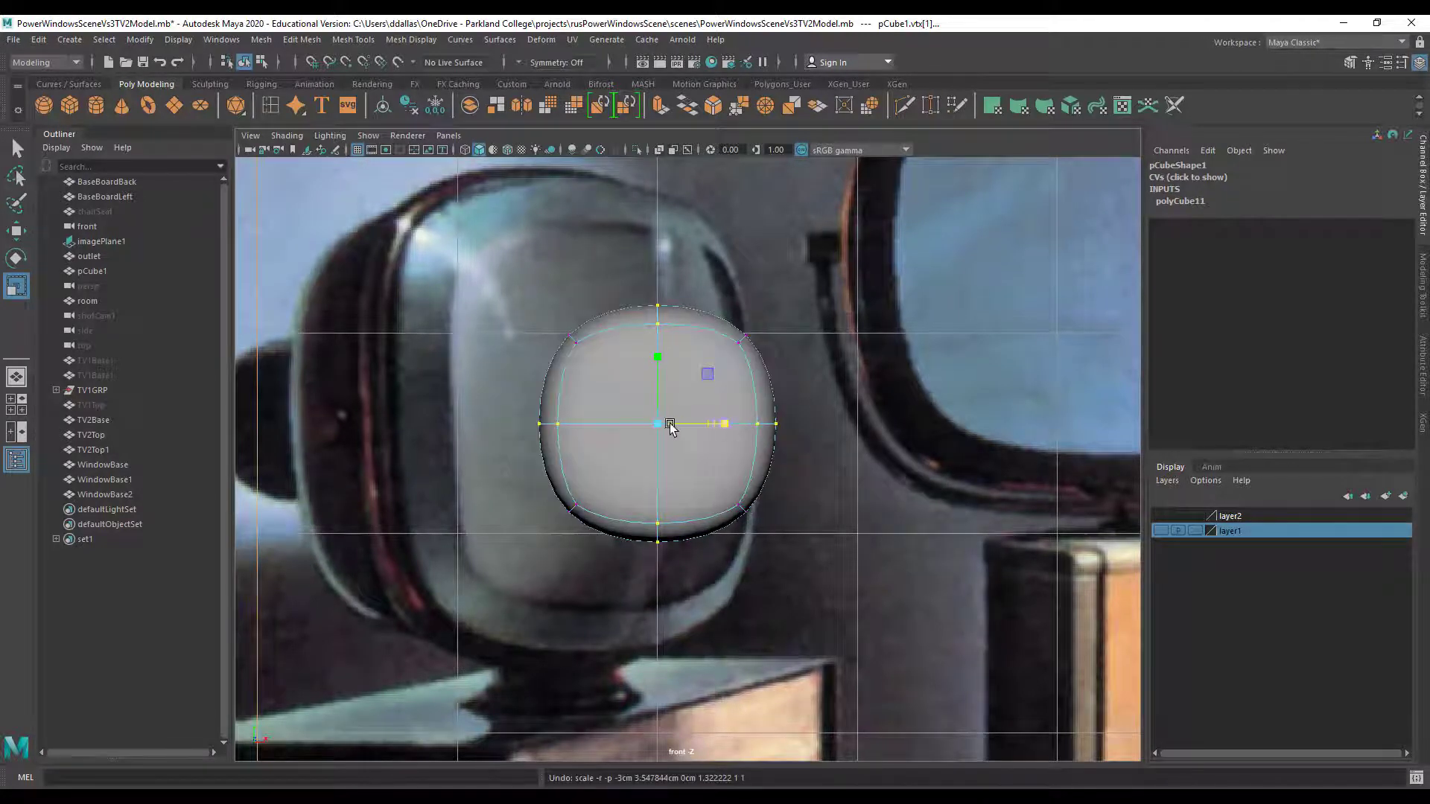
drag(657, 423, 692, 438)
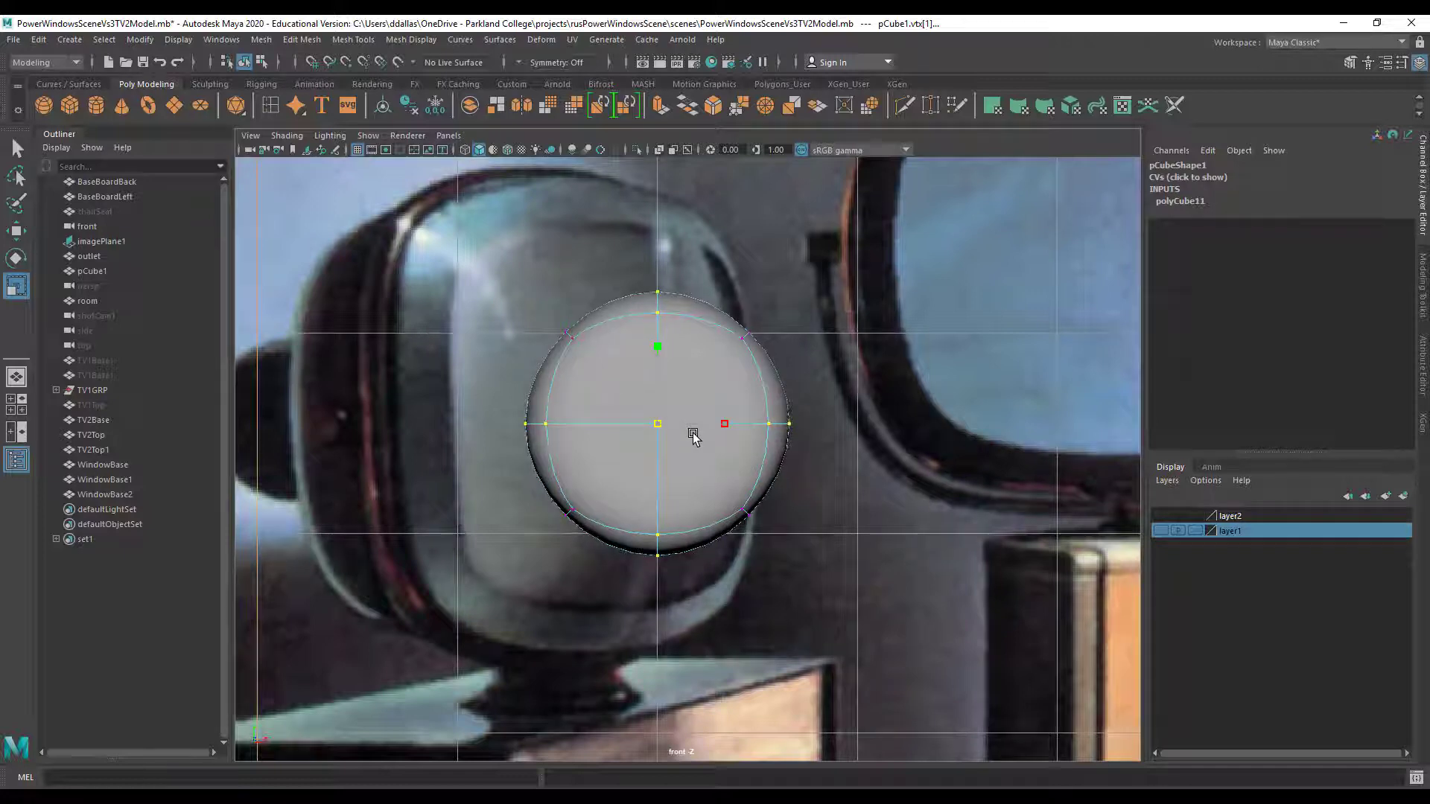
drag(693, 437, 679, 436)
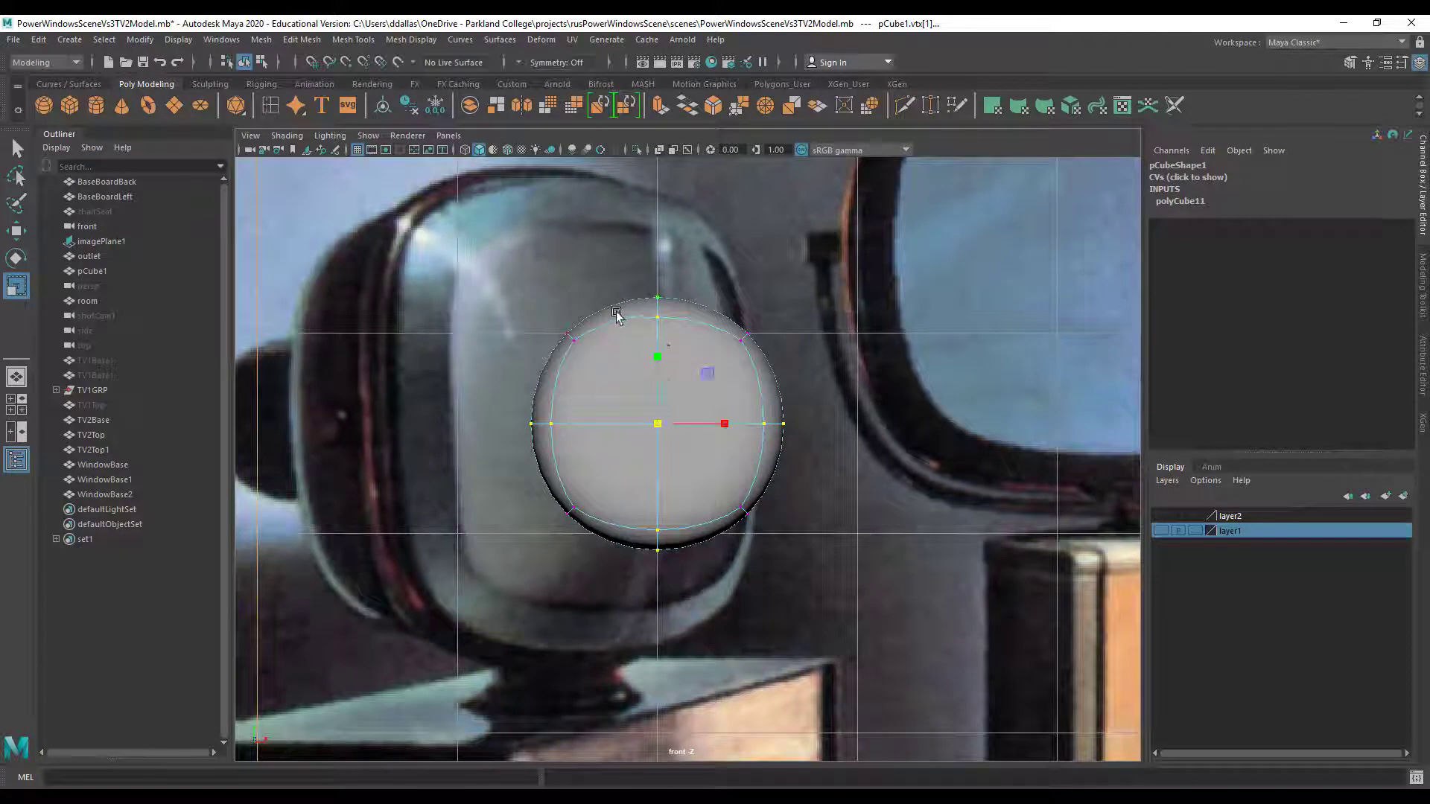
Scale the top vertex rows and the bottom vertex rows vertically to flatten the cube's upper and lower curves
drag(479, 211, 852, 376)
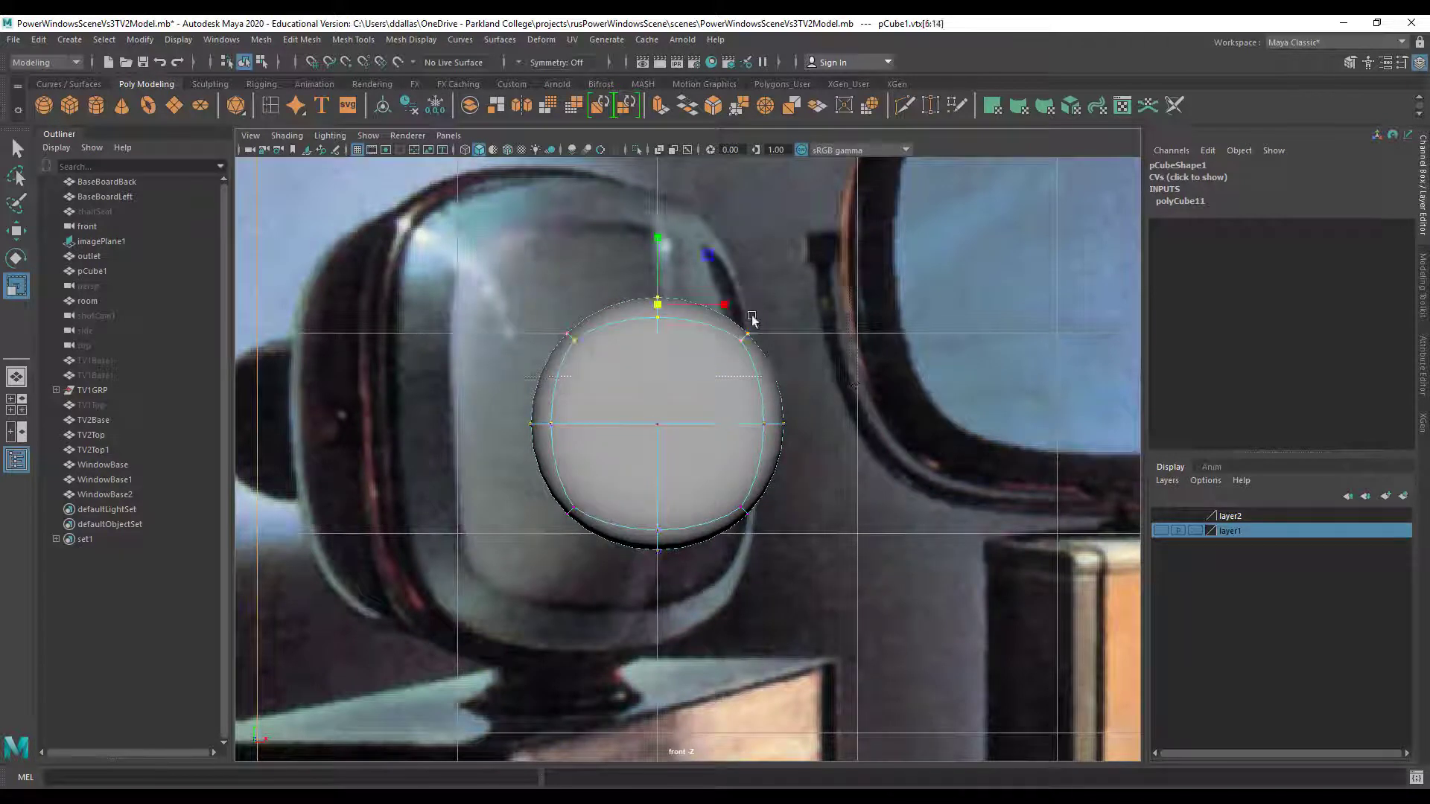
drag(660, 236, 657, 283)
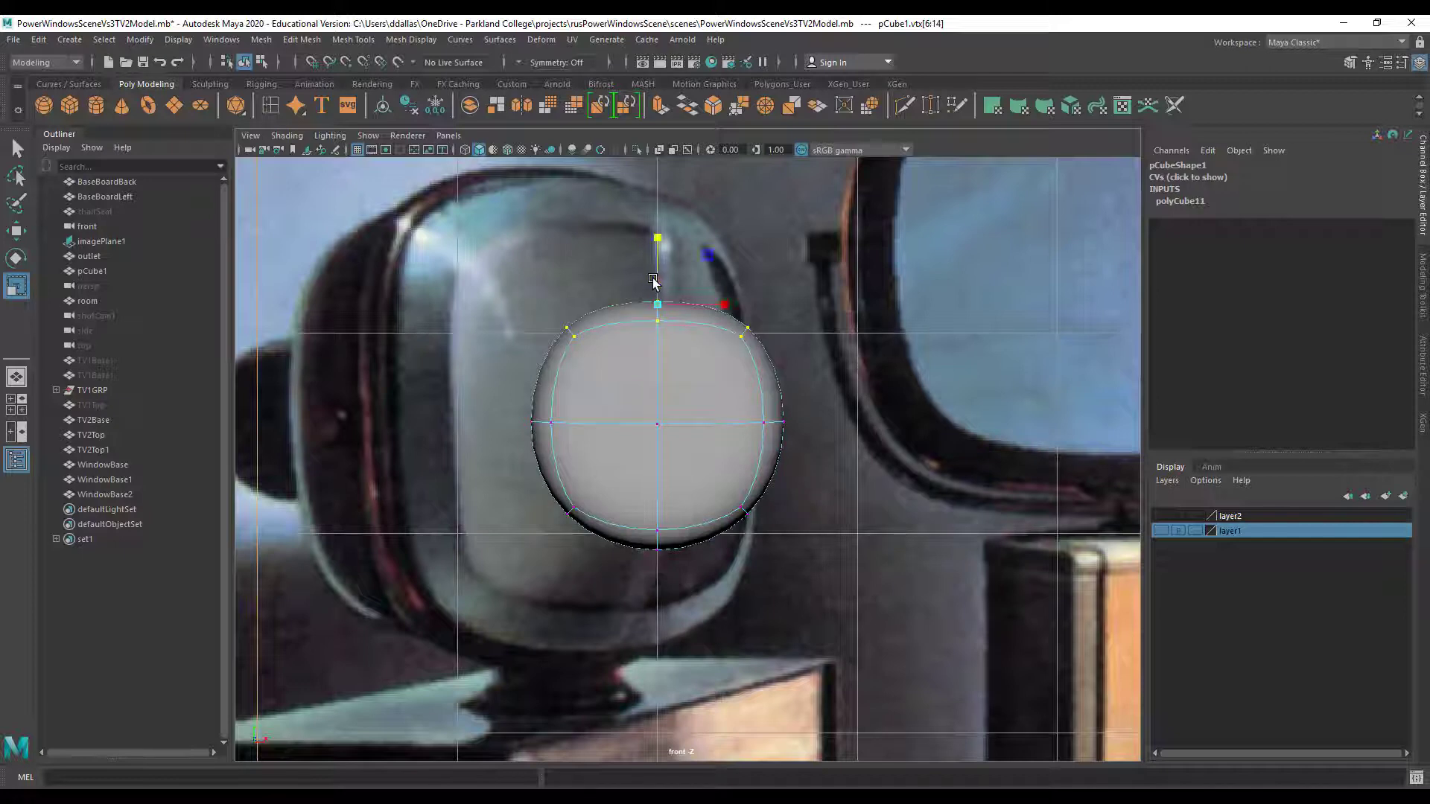
drag(482, 465, 890, 629)
drag(656, 474, 657, 526)
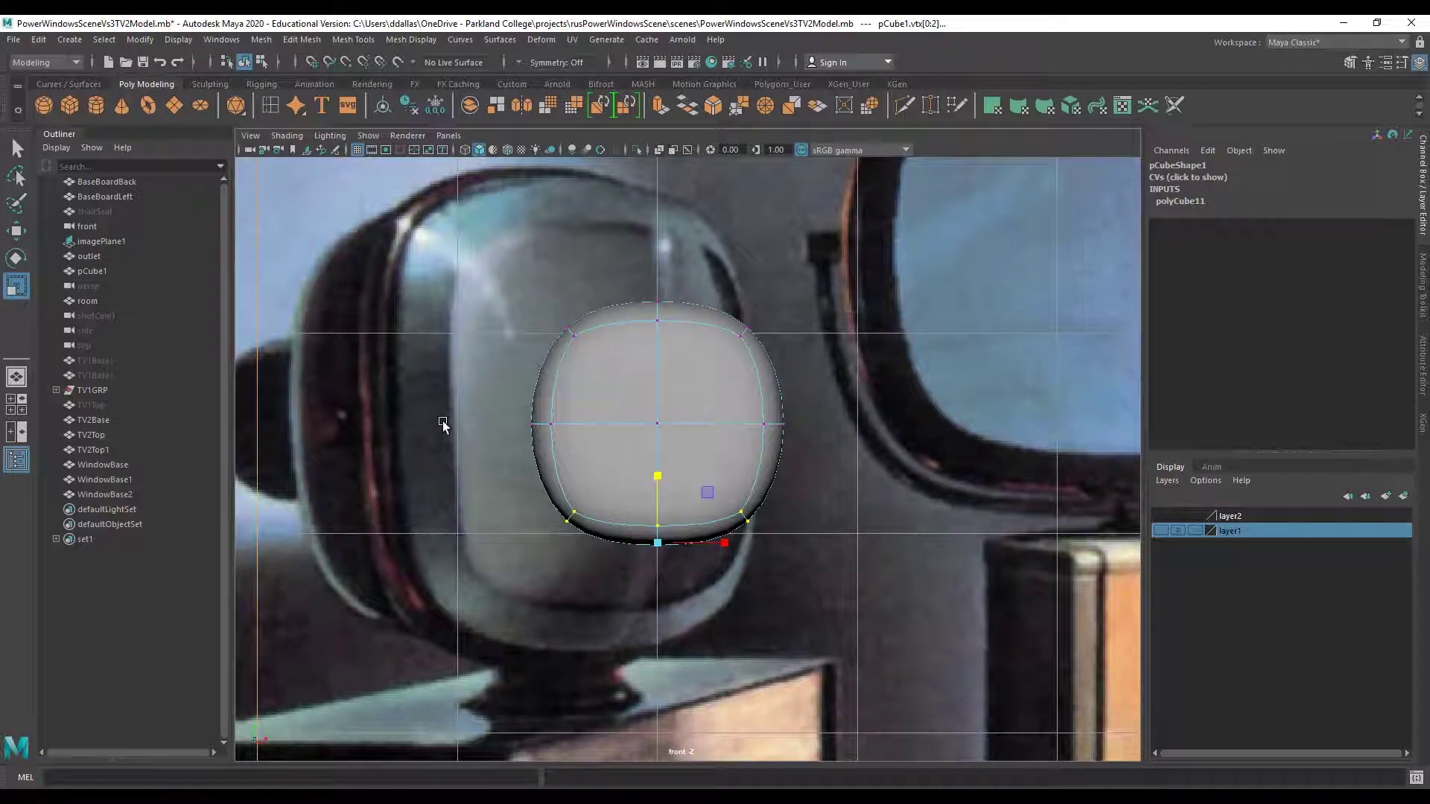
Scale the middle vertex row inward along X to flatten the cube's sides, and return to the unsmoothed display
drag(439, 372, 928, 459)
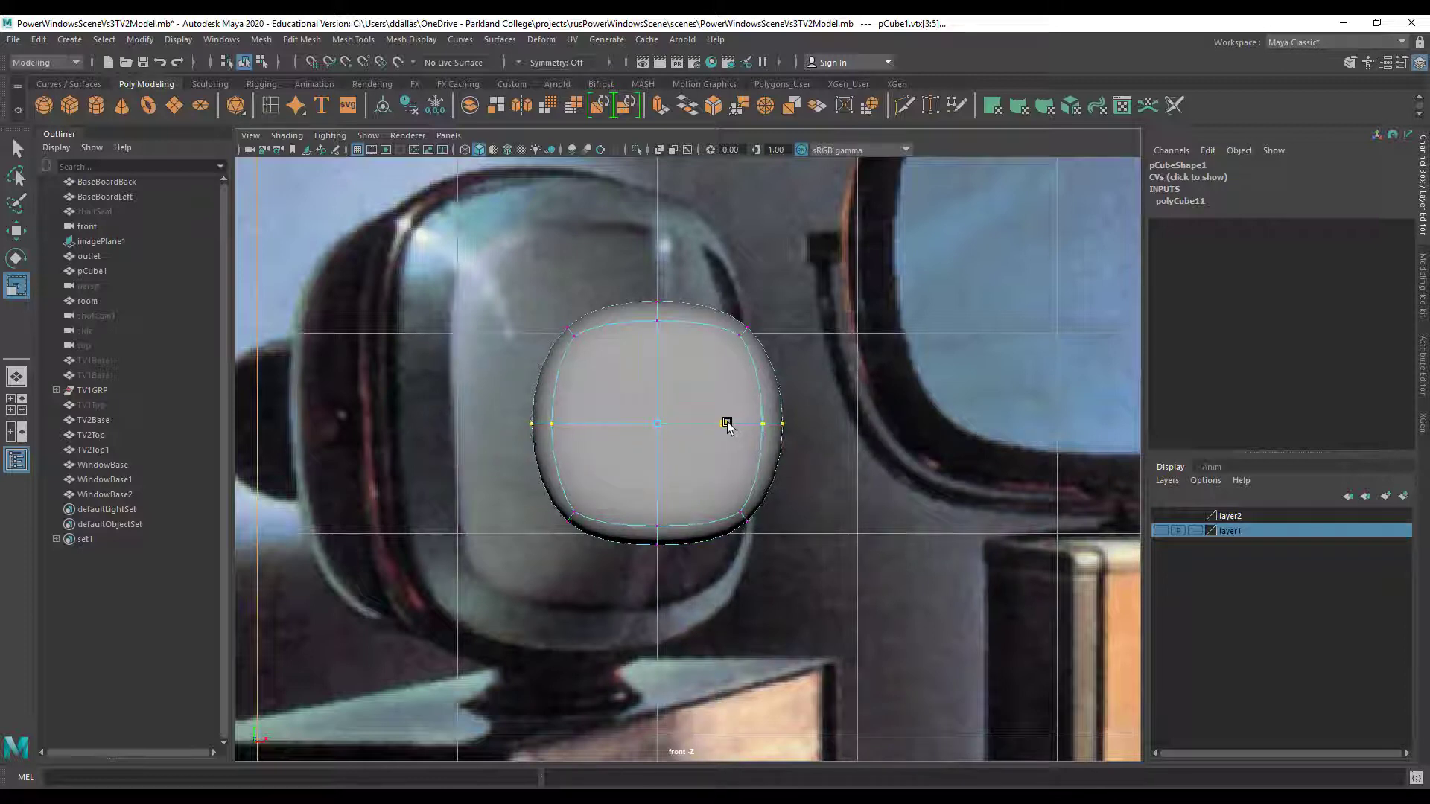
drag(728, 418, 727, 423)
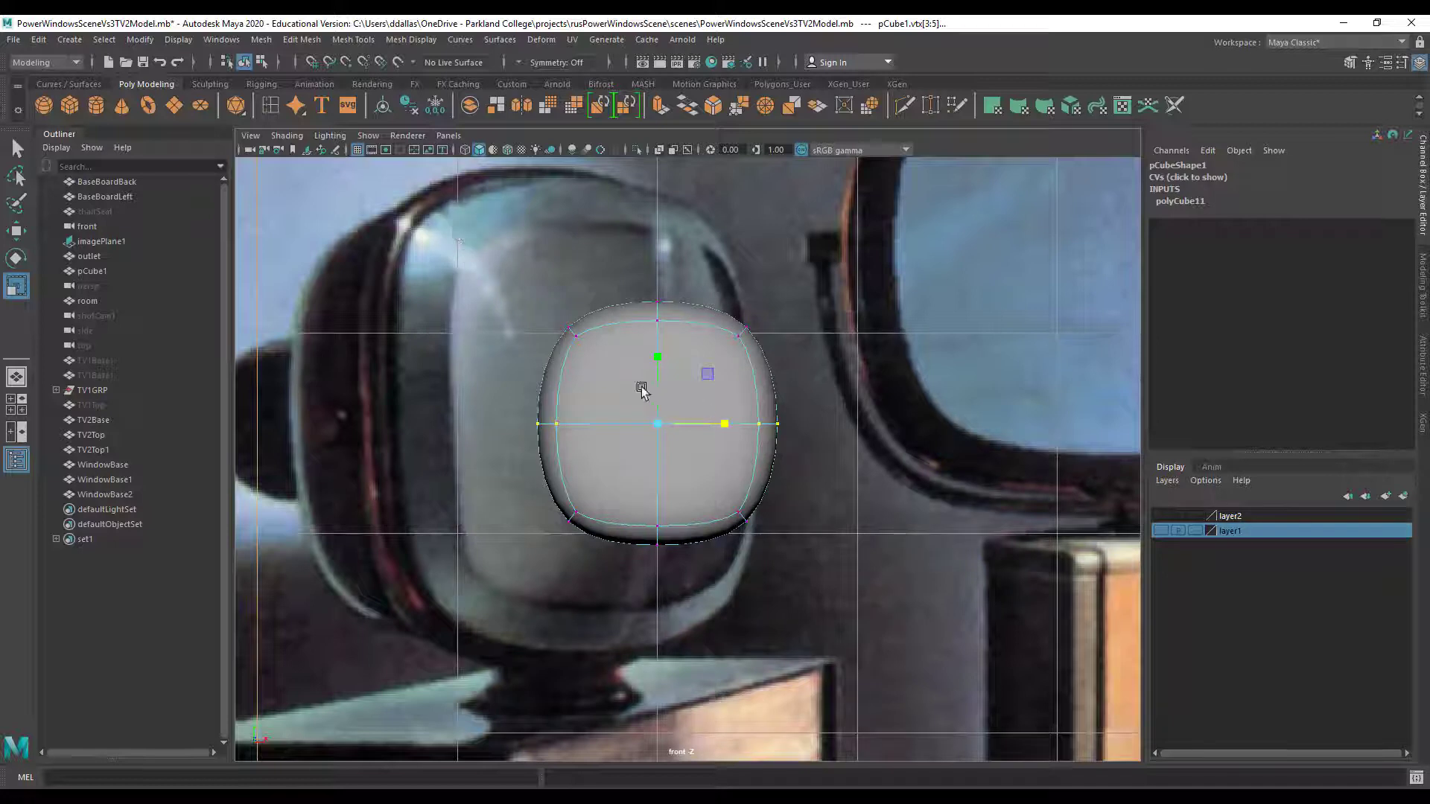
key(1)
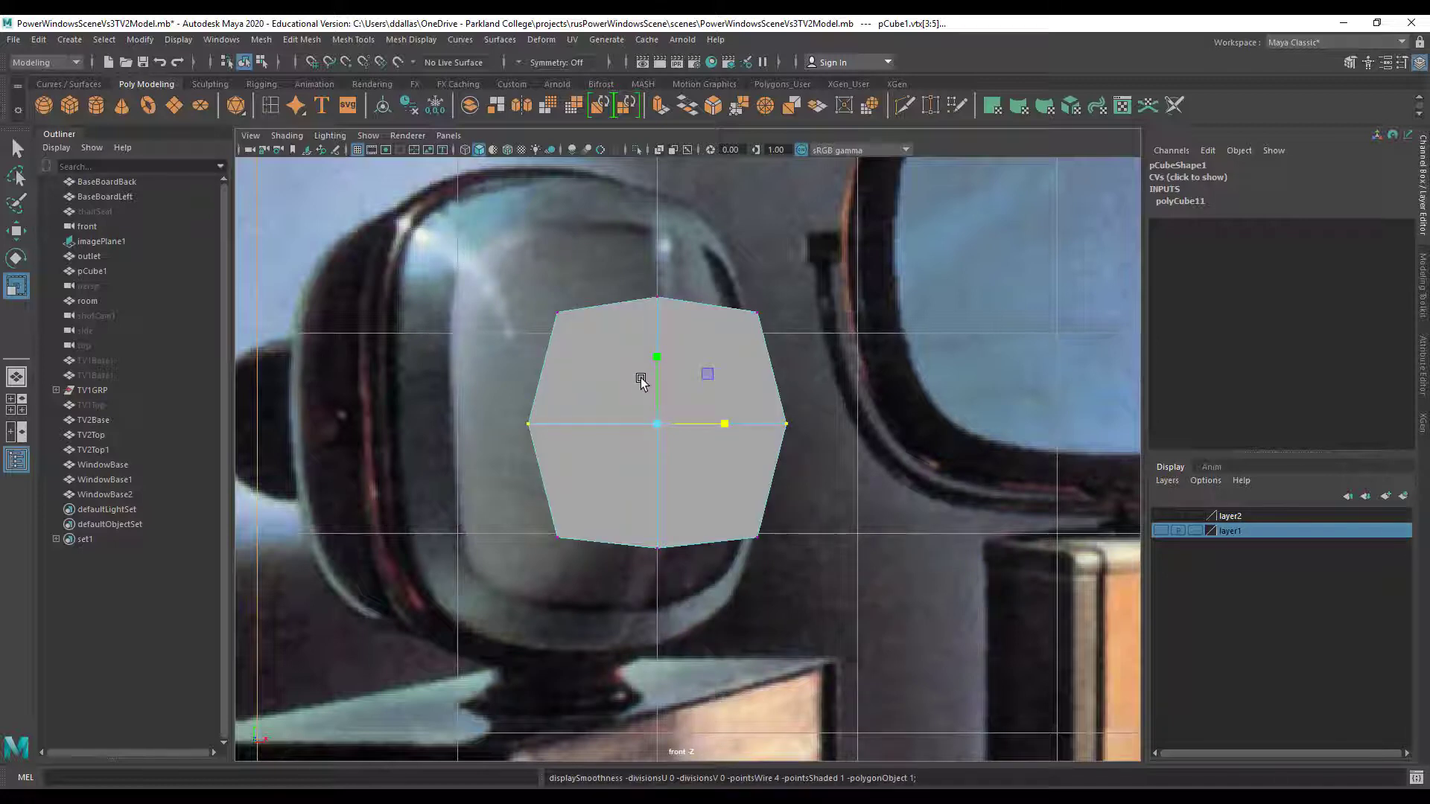
Show the cube in a maximised, shaded perspective view and examine its shape from several sides
alt+drag(620, 387, 616, 372)
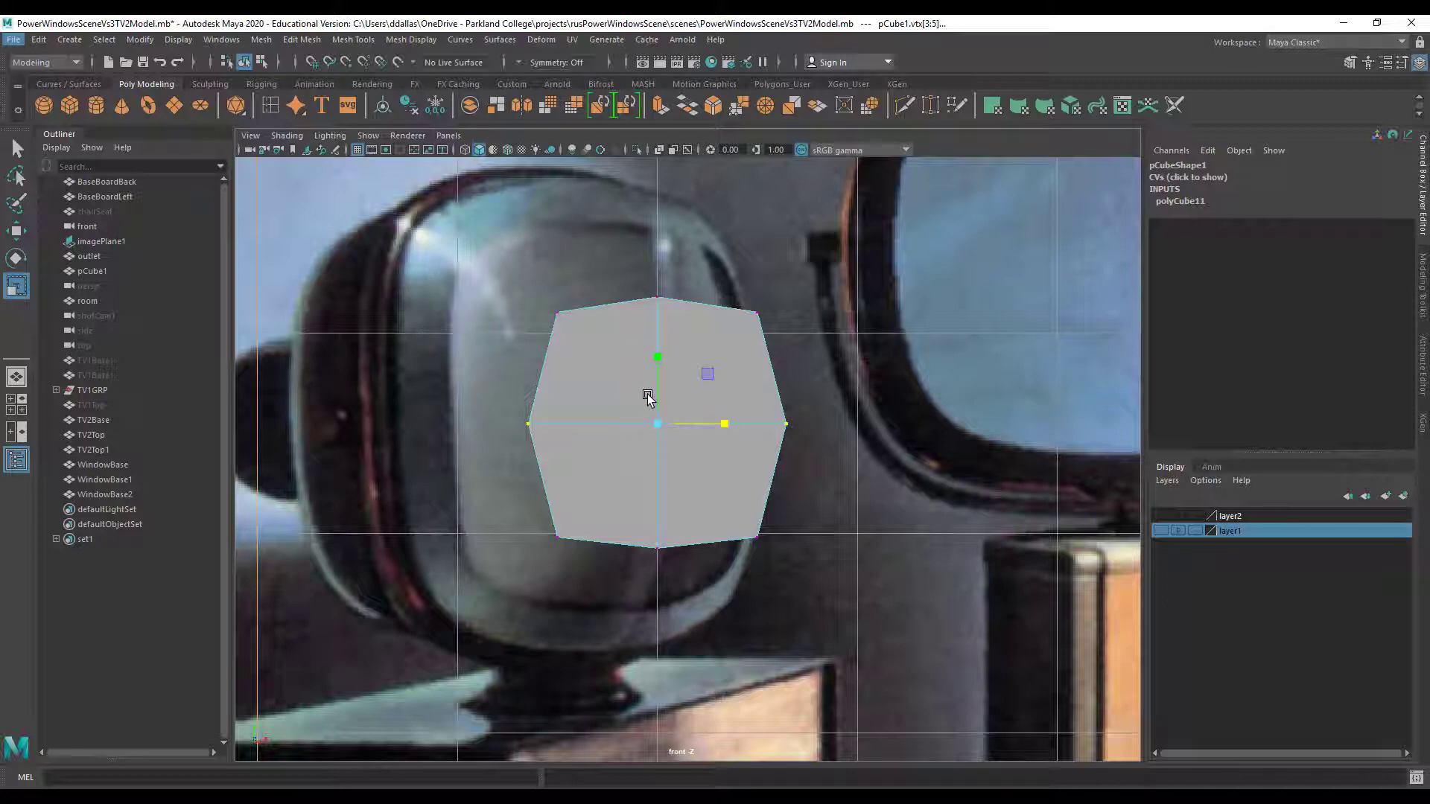
click(611, 400)
key(space)
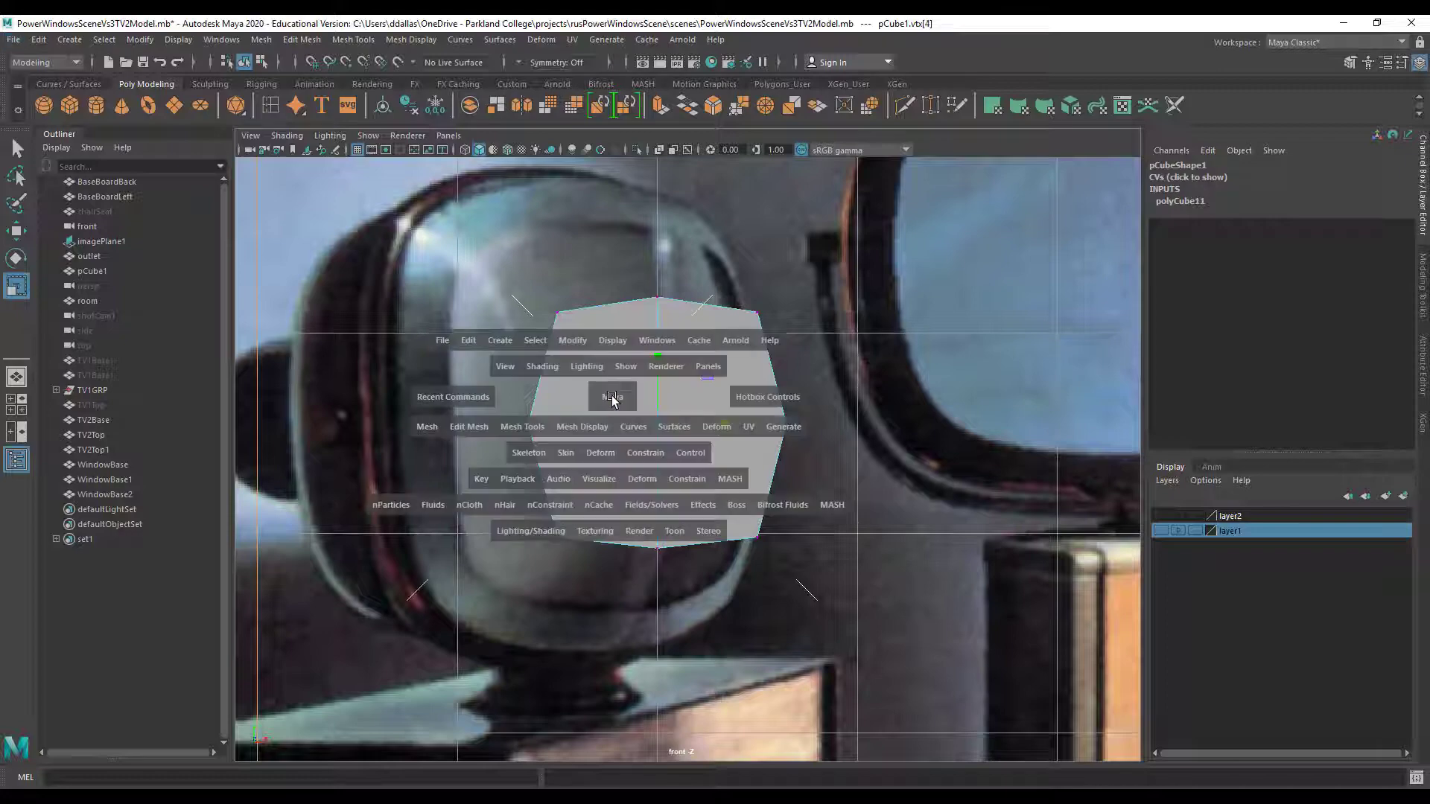
key(space)
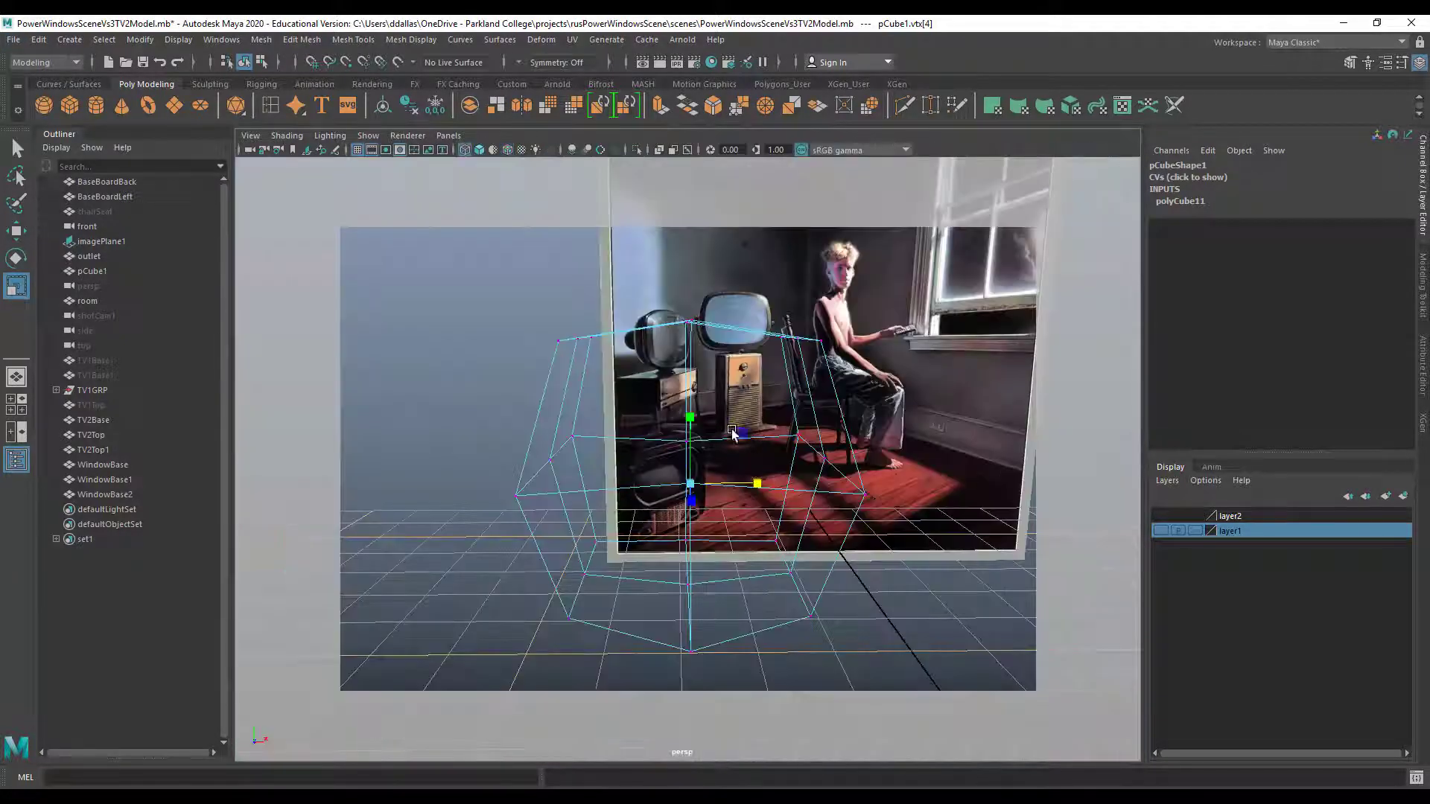
alt+drag(722, 485, 696, 465)
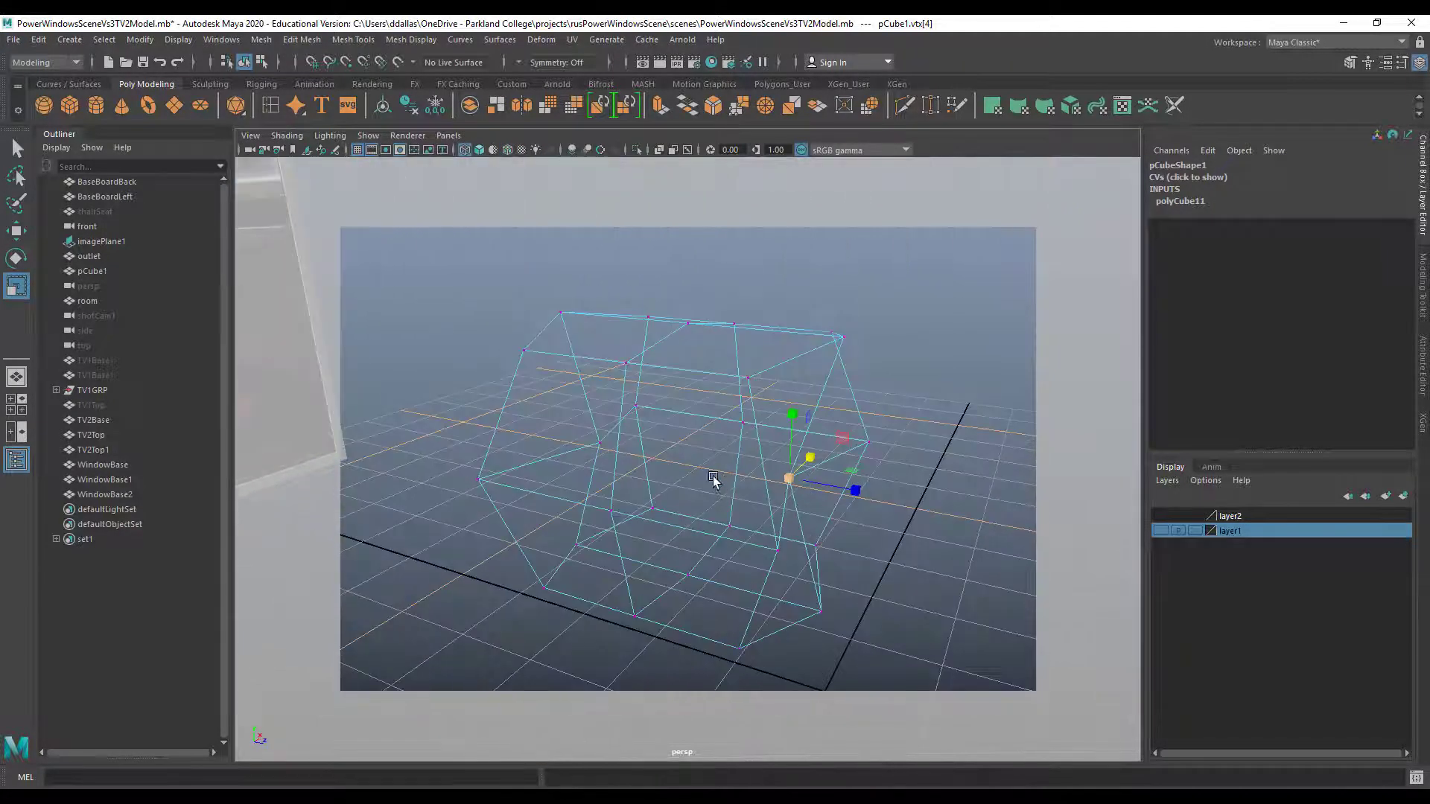
right_drag(694, 463, 696, 441)
alt+drag(696, 460, 402, 458)
key(5)
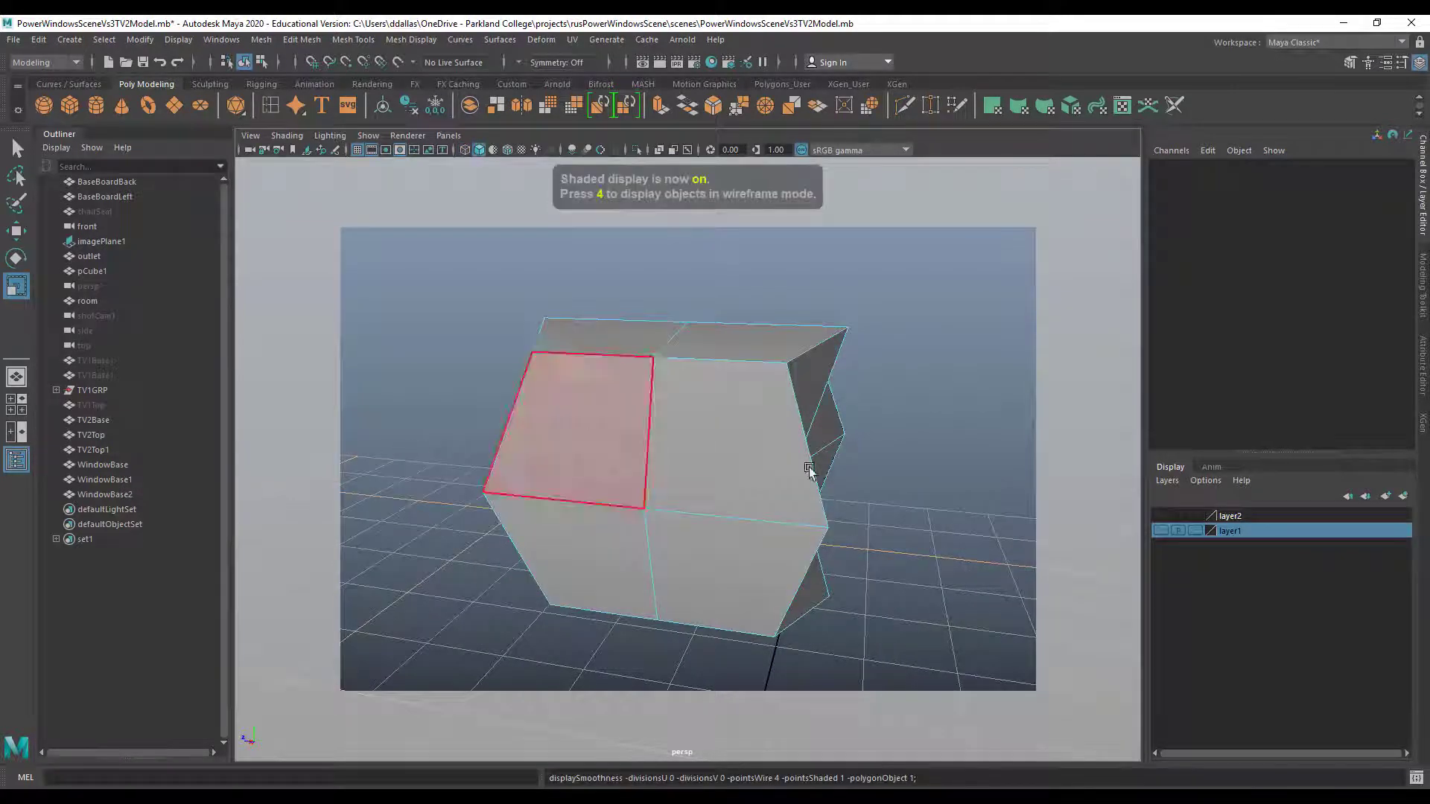
mouse_move(815, 483)
alt+mouse_down()
mouse_move(657, 472)
mouse_move(741, 467)
mouse_move(659, 521)
mouse_move(994, 512)
alt+mouse_up()
scroll(756, 477, down, 5)
scroll(756, 477, down, 5)
scroll(892, 522, up, 5)
scroll(879, 528, up, 5)
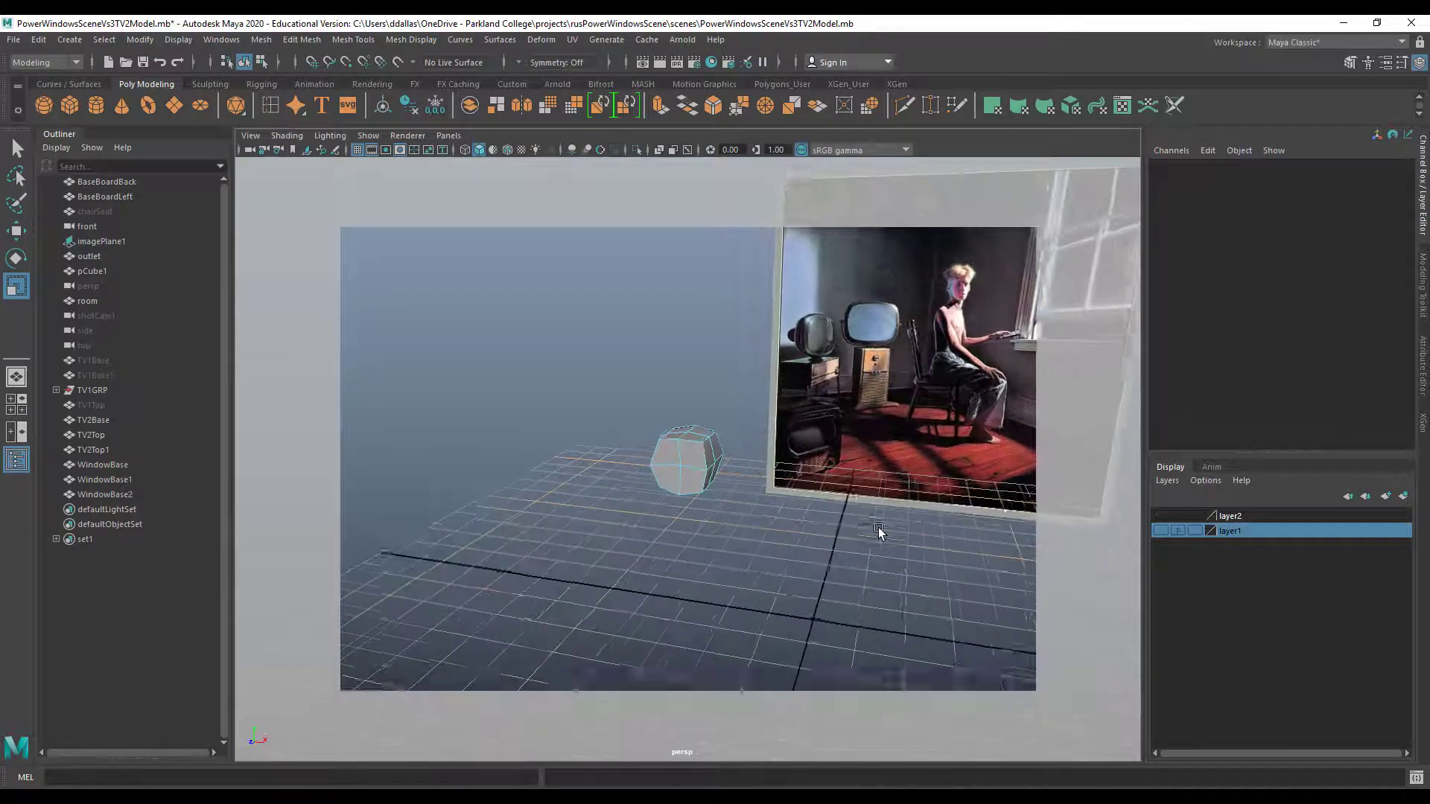
scroll(699, 495, up, 8)
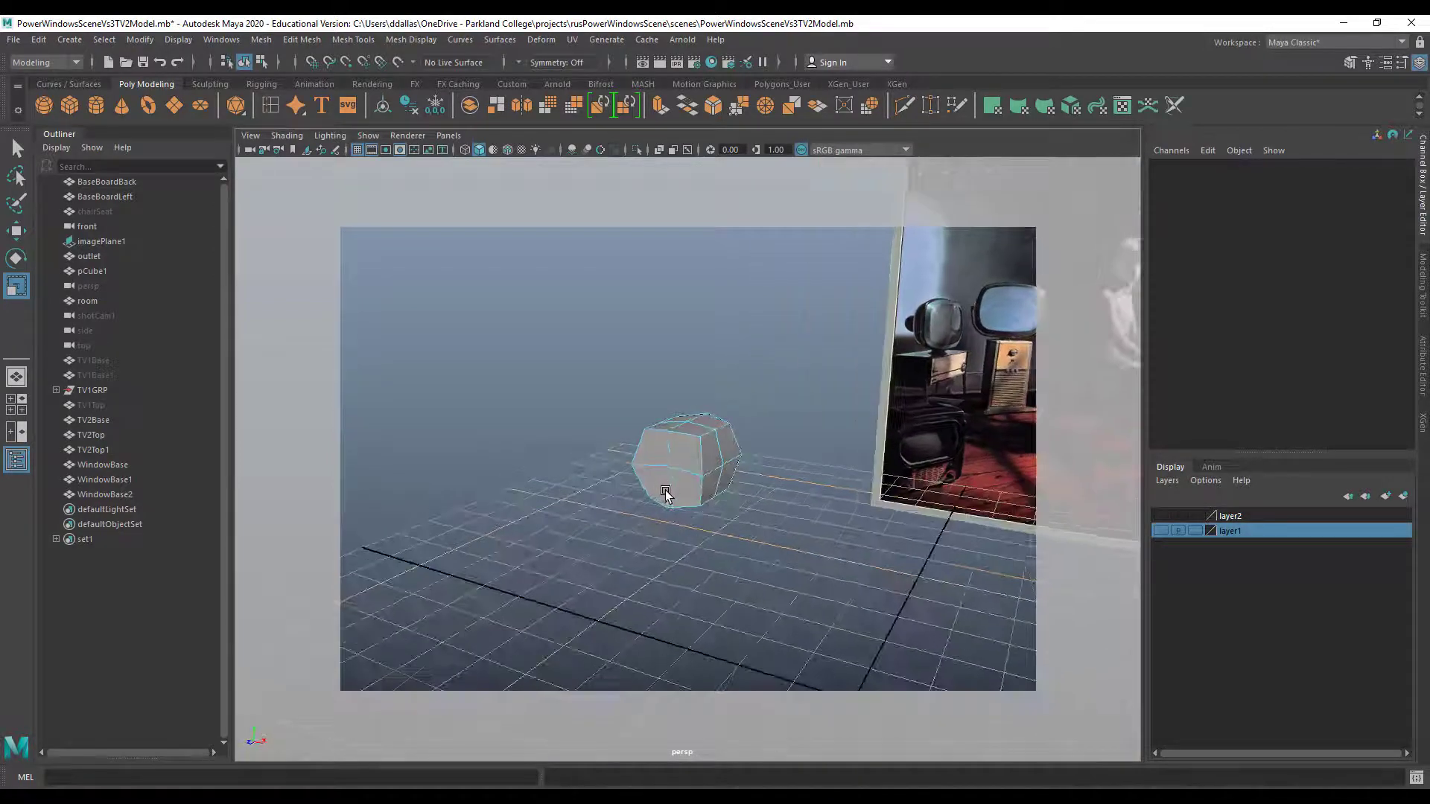
alt+drag(666, 492, 638, 479)
Select the centre vertices of the cube's front and back faces and scale them along Z to bulge both faces
right_click(638, 481)
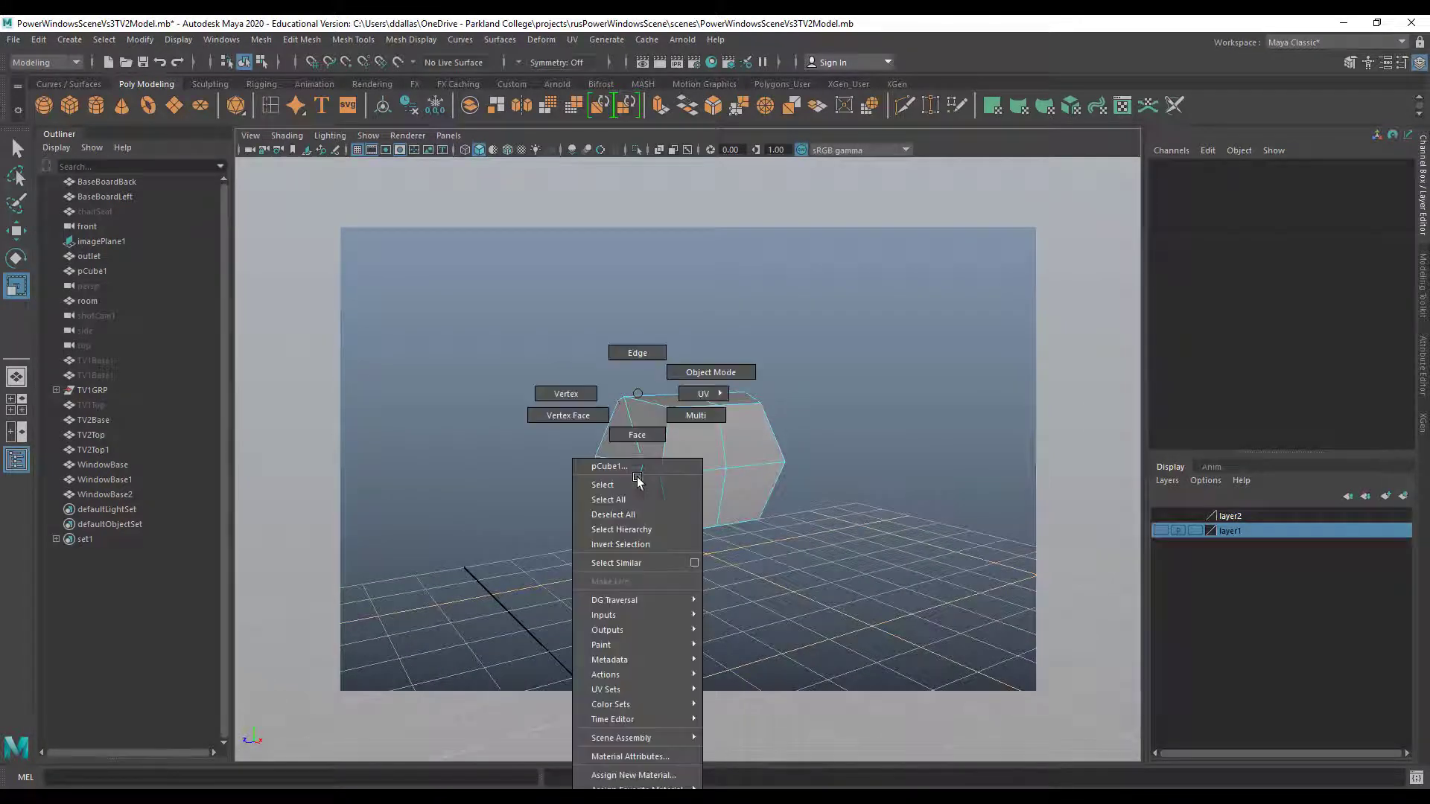
click(594, 397)
click(639, 465)
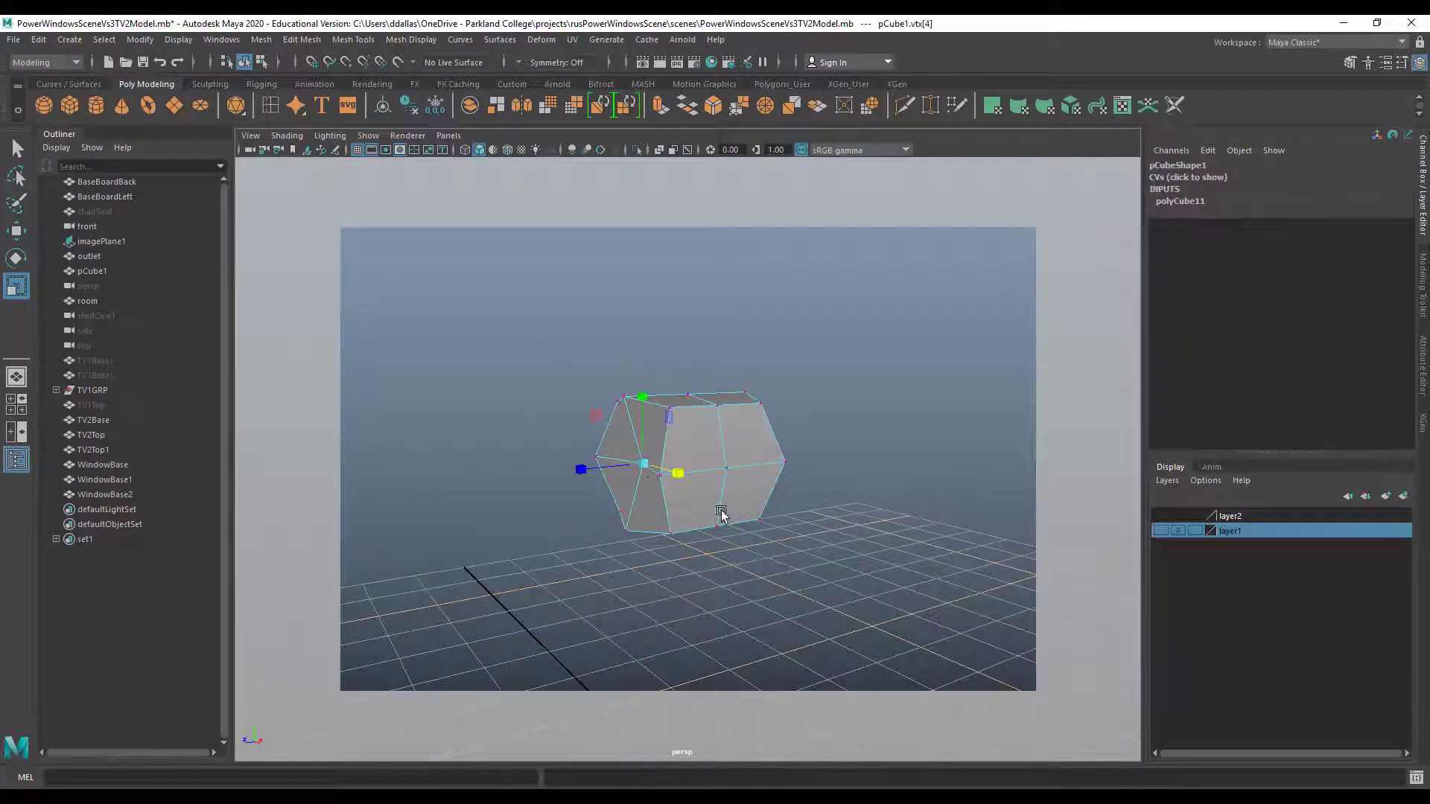
alt+drag(721, 511, 565, 461)
shift+click(733, 465)
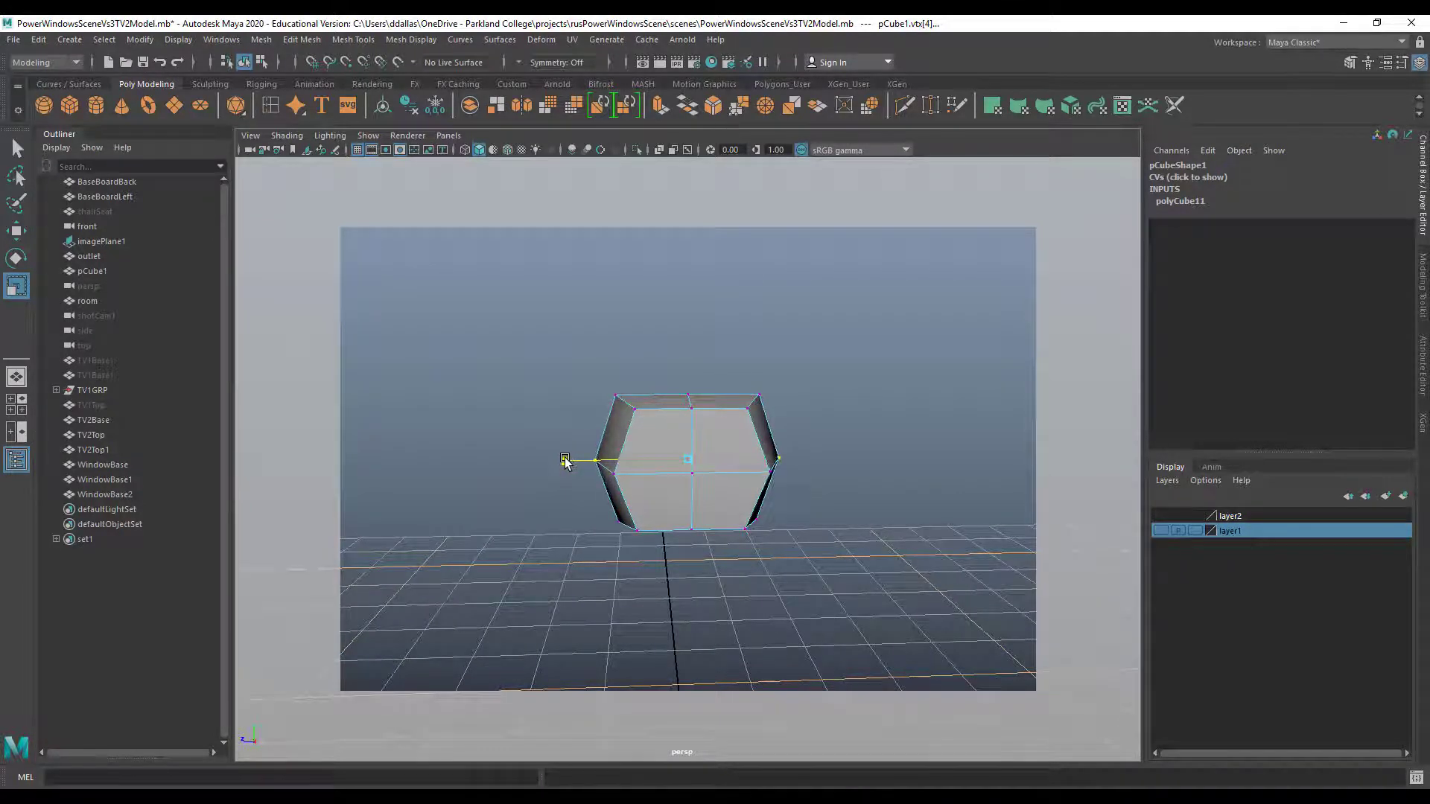
key(3)
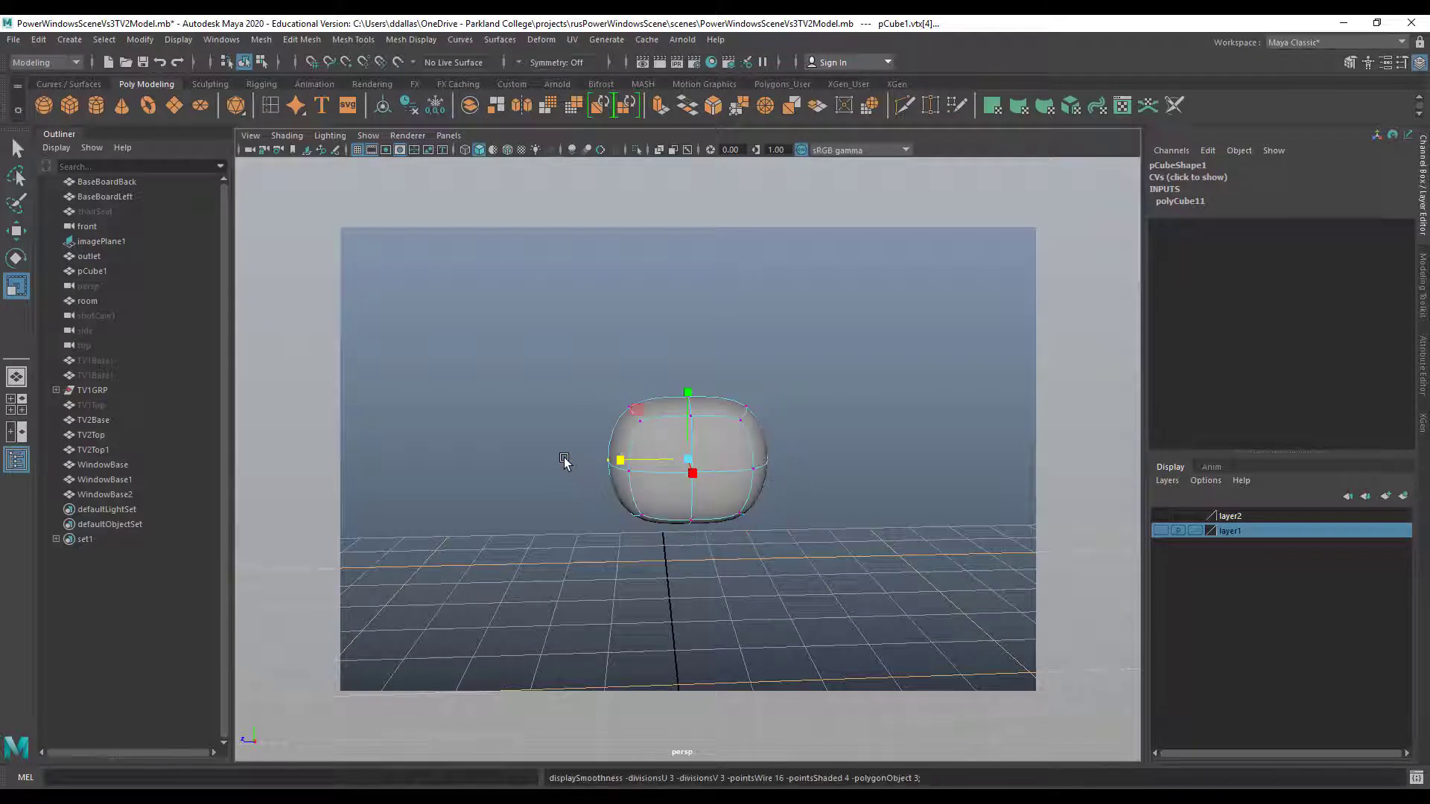
drag(618, 461, 659, 484)
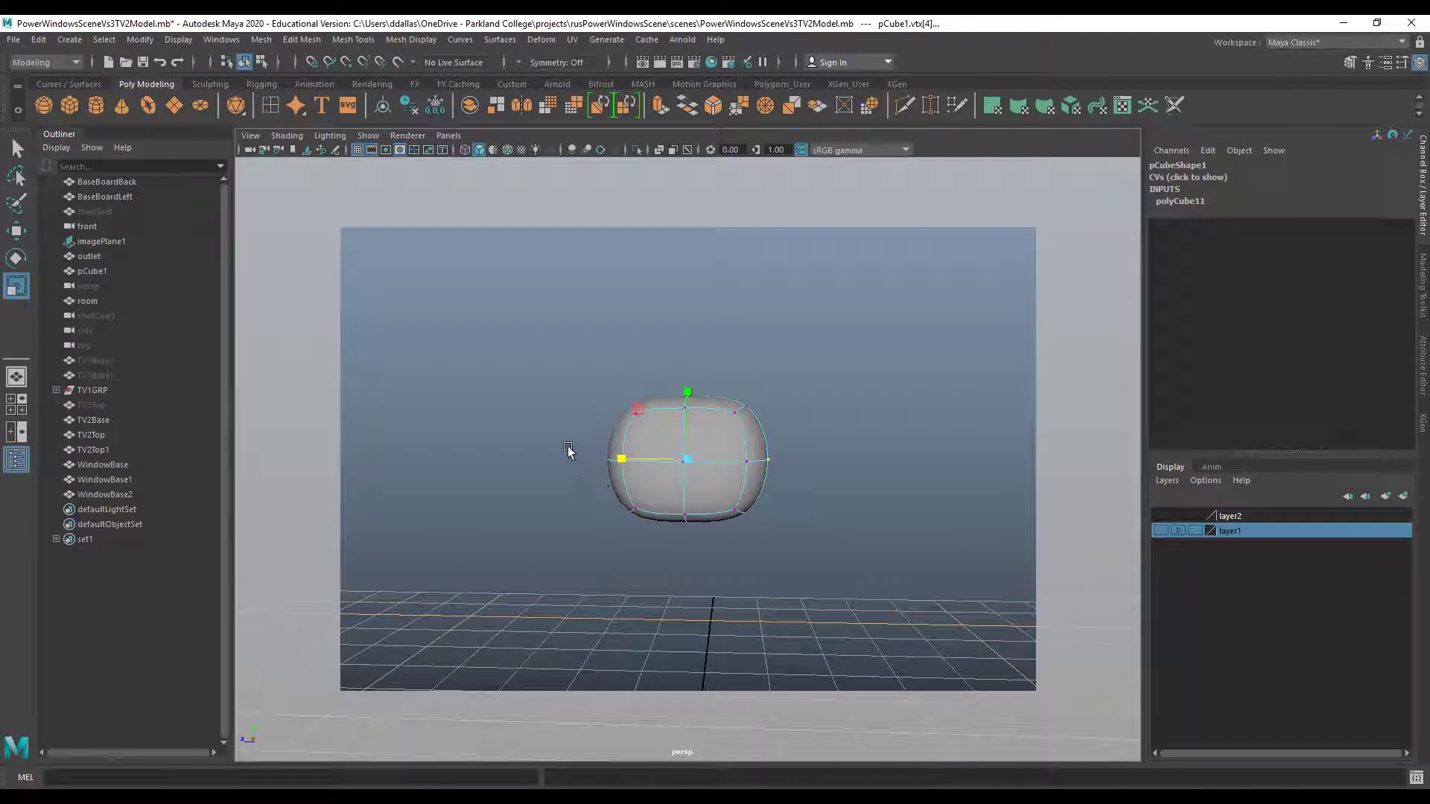
Select the middle vertex rows of the front and back faces and scale them along Z to a slight outward bulge
drag(820, 477, 856, 484)
drag(623, 462, 644, 463)
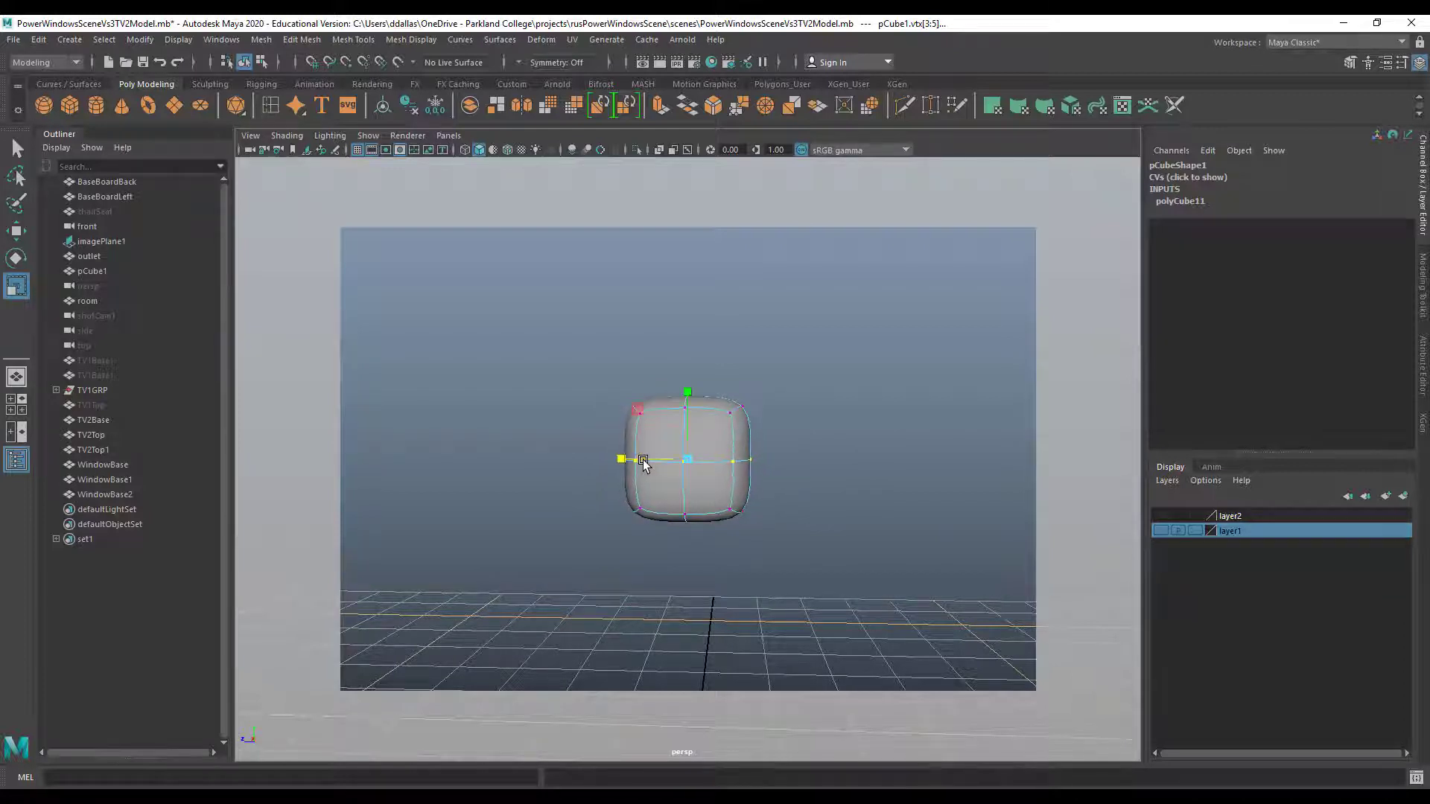
key(1)
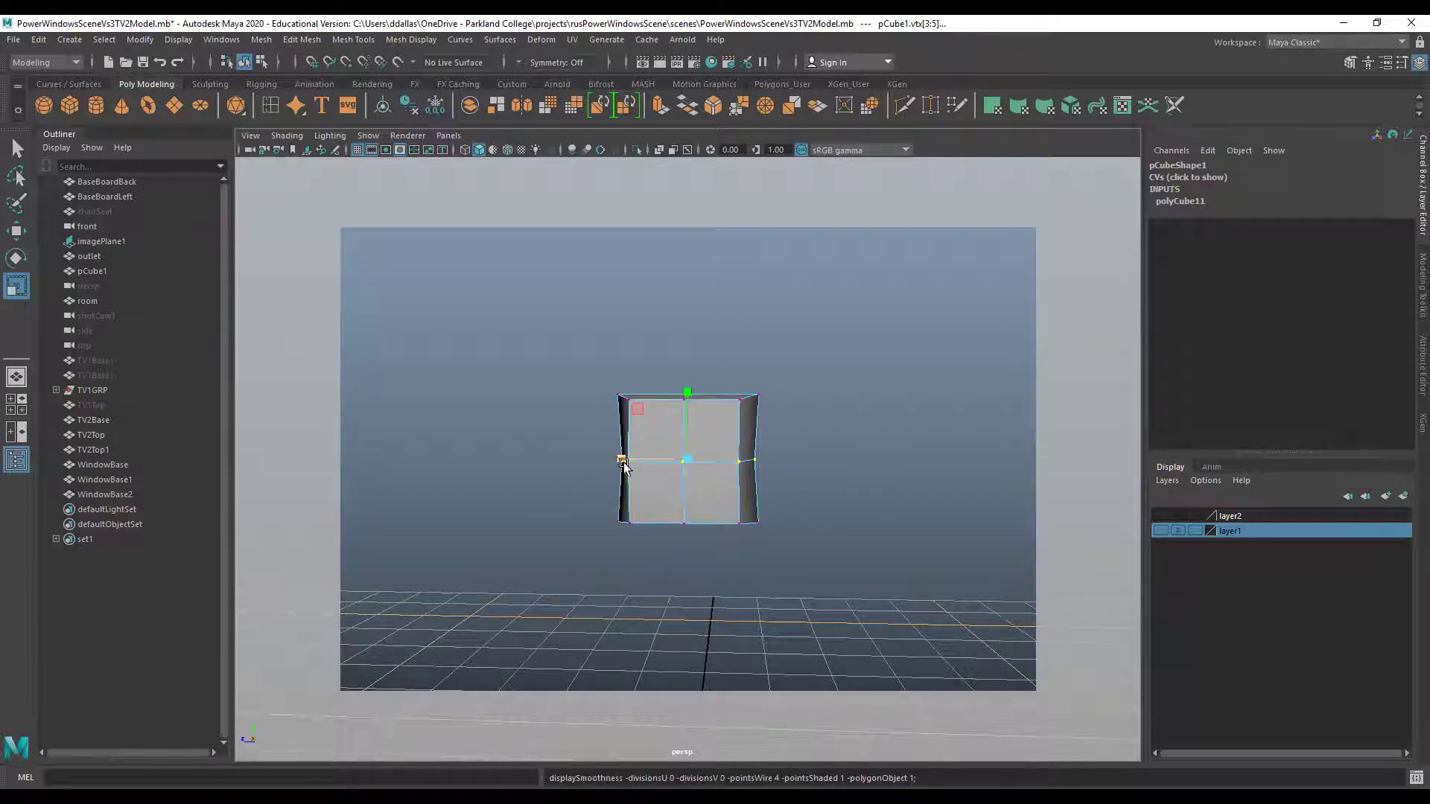
drag(619, 463, 613, 468)
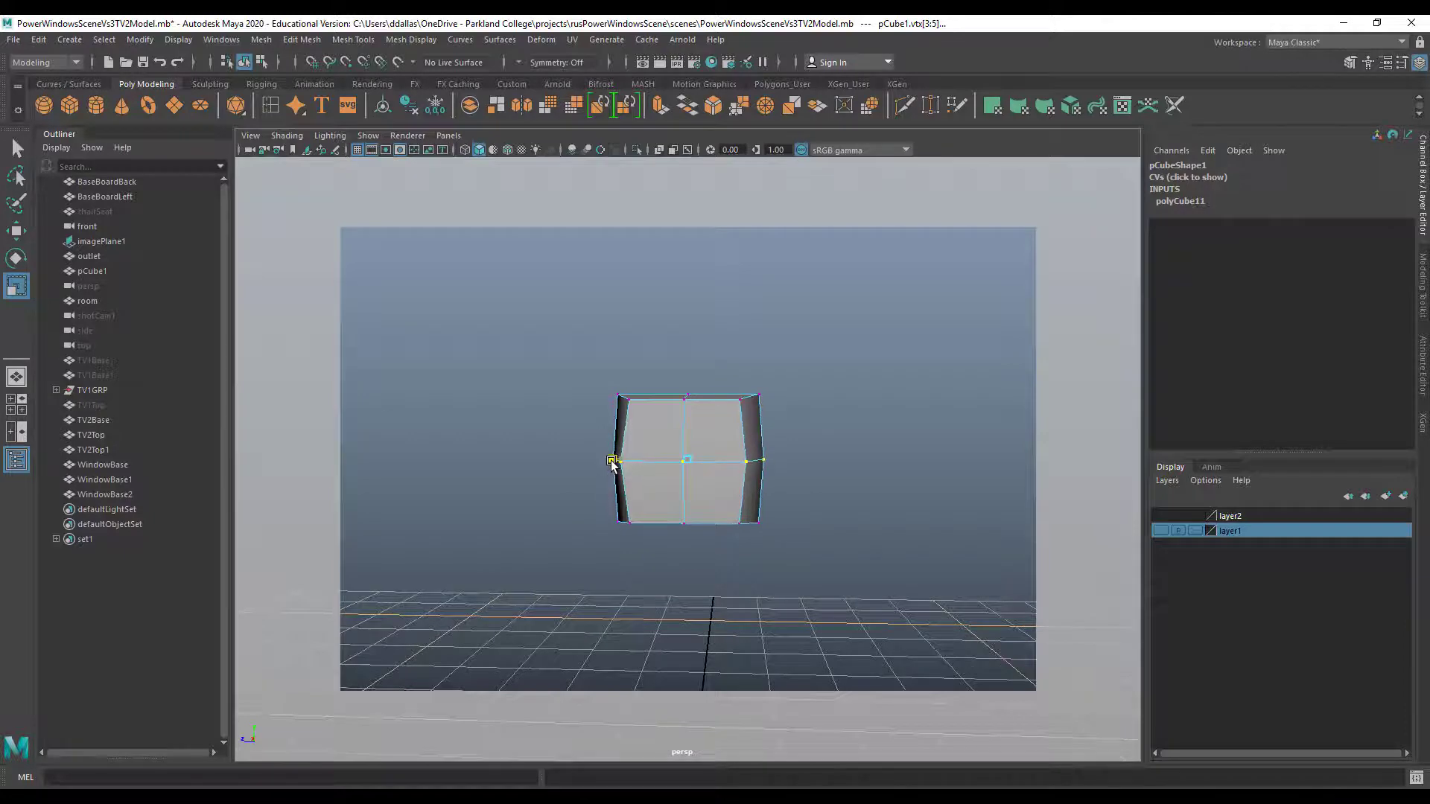
alt+drag(704, 426, 937, 426)
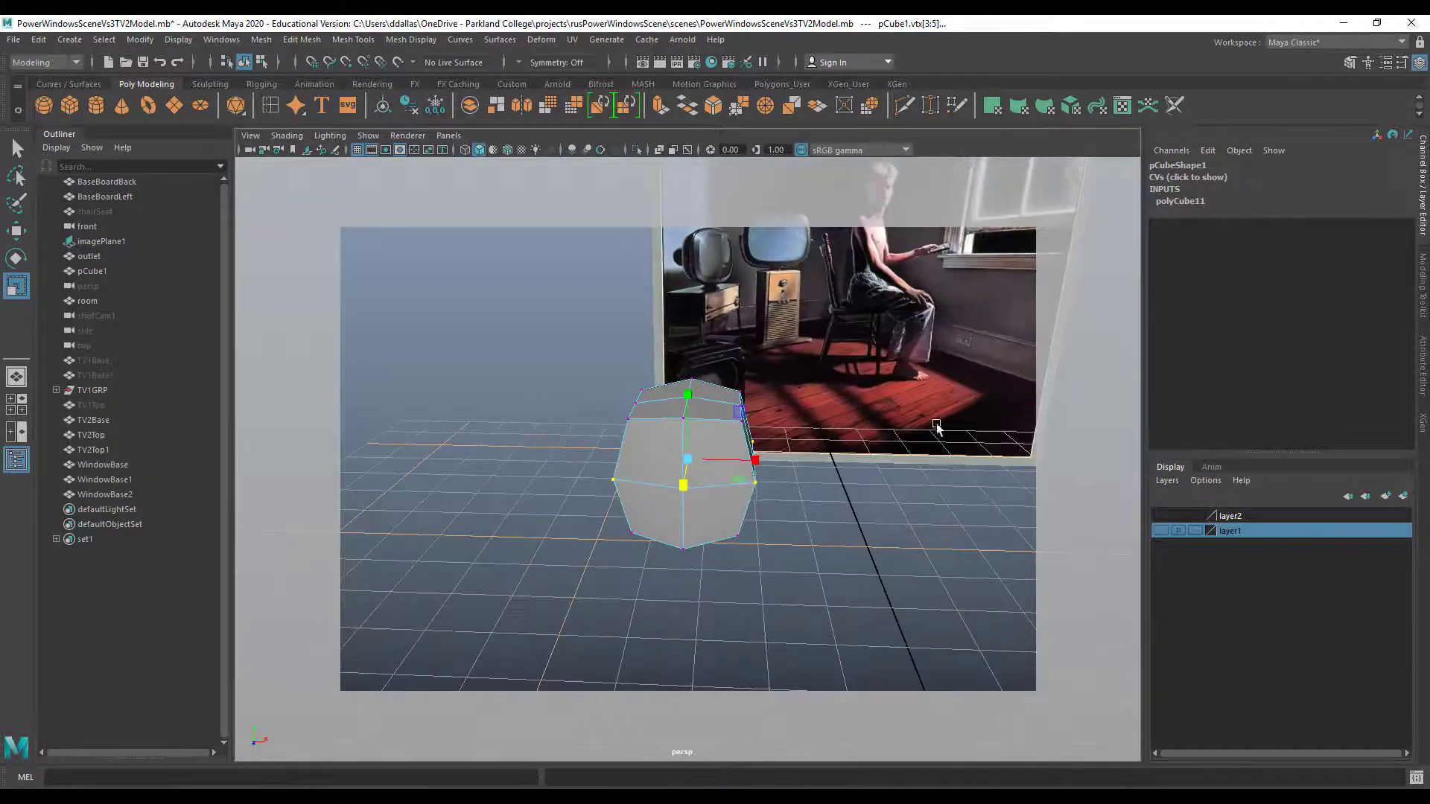
right_drag(717, 461, 717, 484)
click(707, 412)
double_click(708, 413)
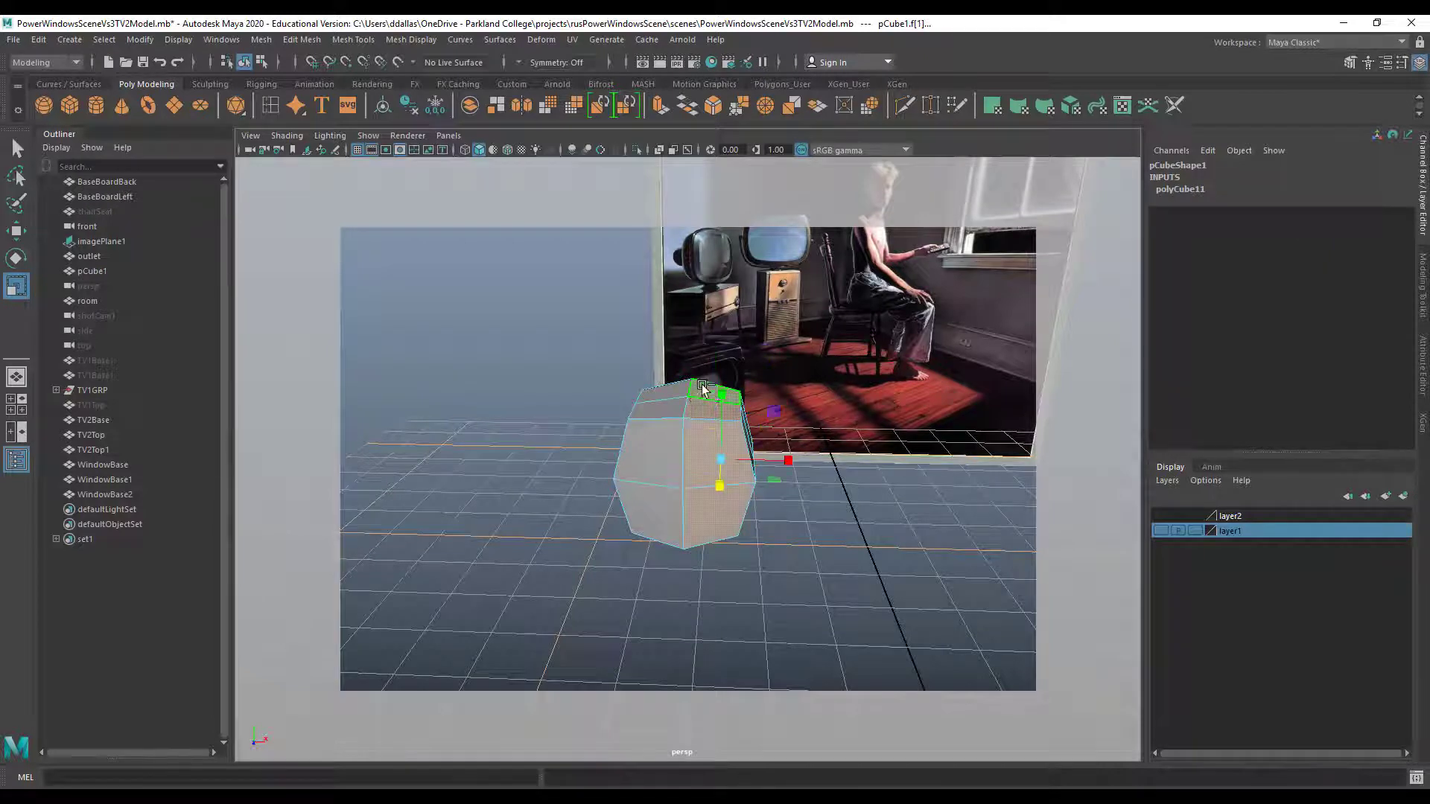
shift+click(669, 409)
shift+double_click(668, 390)
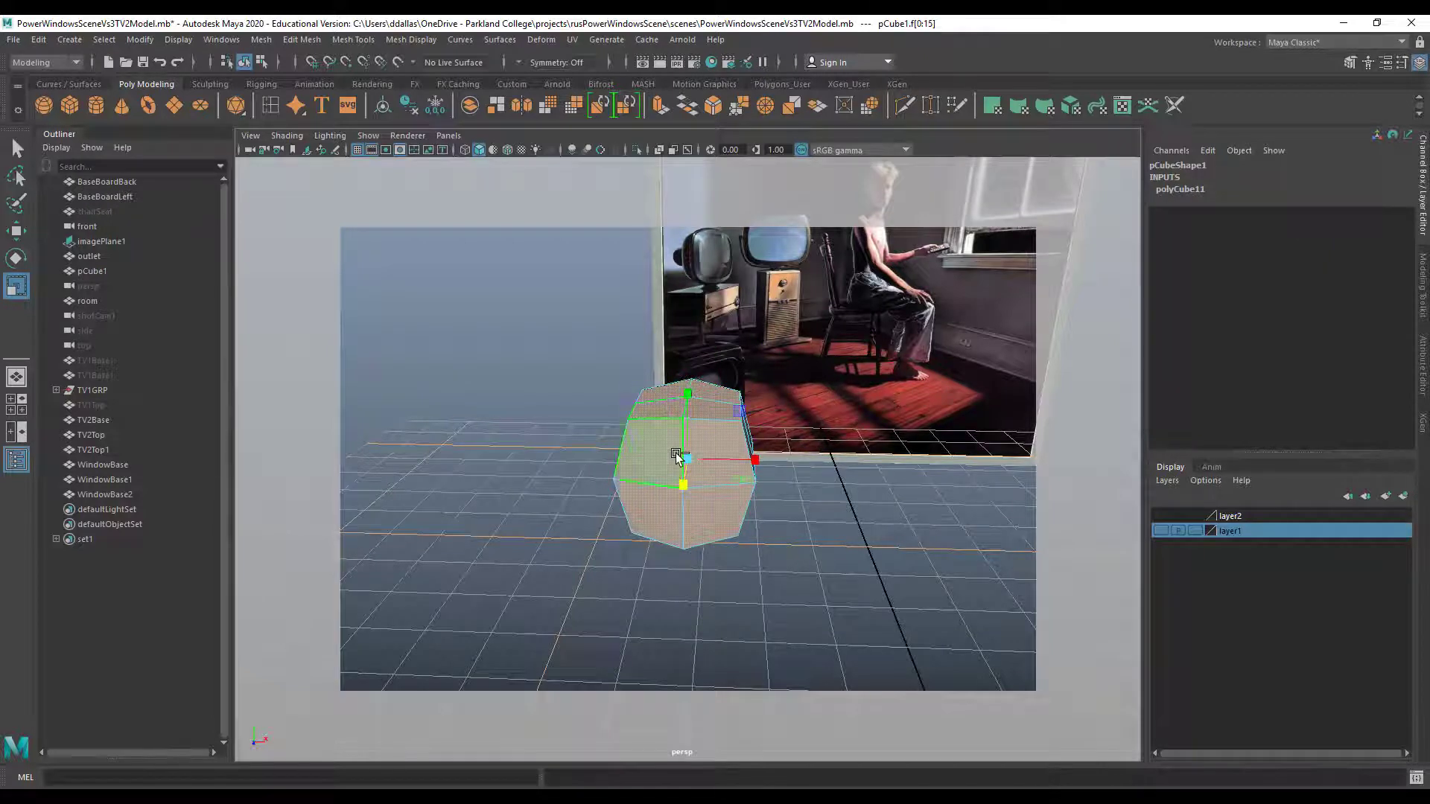
Compare the cube's outline with the leftmost television in the front reference view, and examine it again in perspective
alt+drag(729, 526, 777, 493)
key(space)
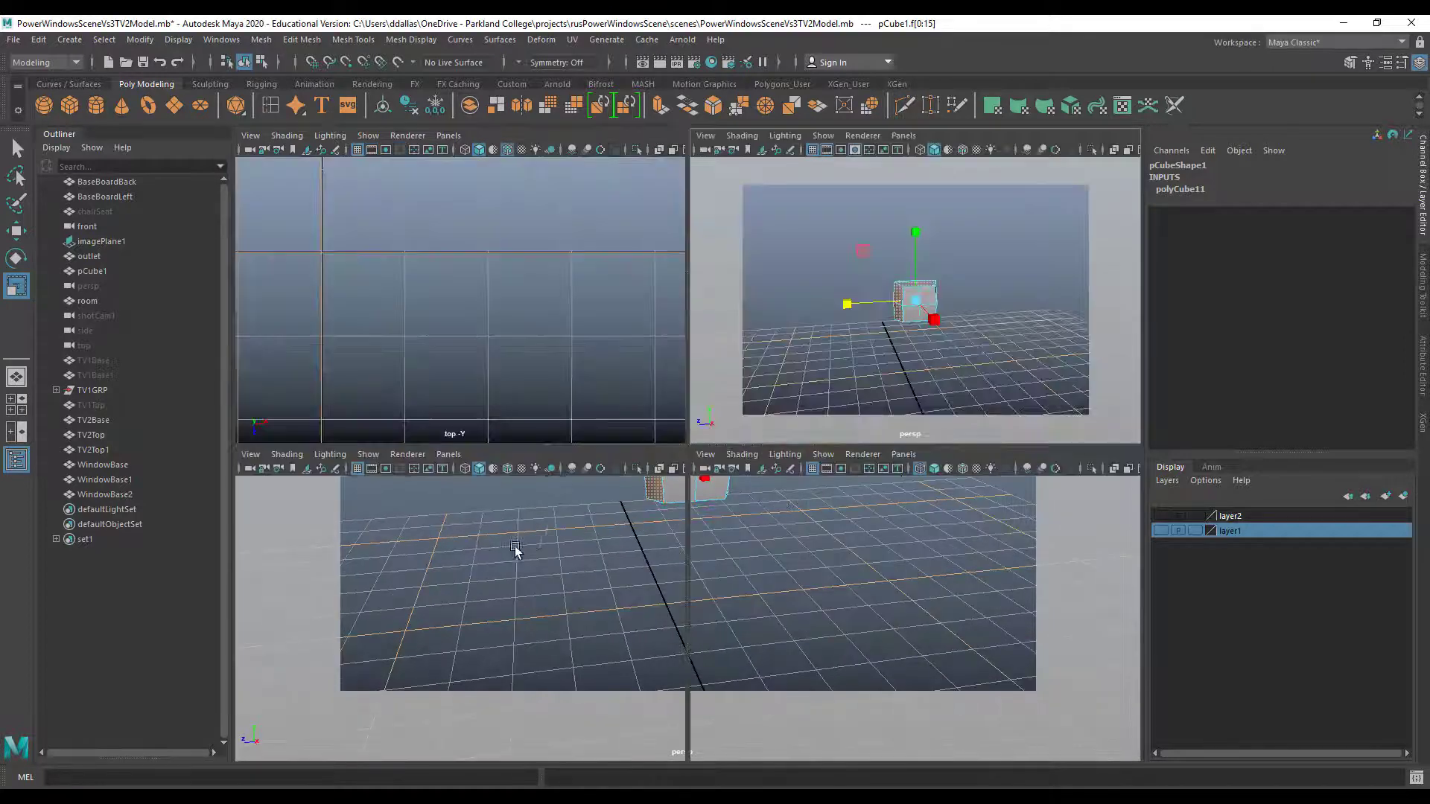
key(space)
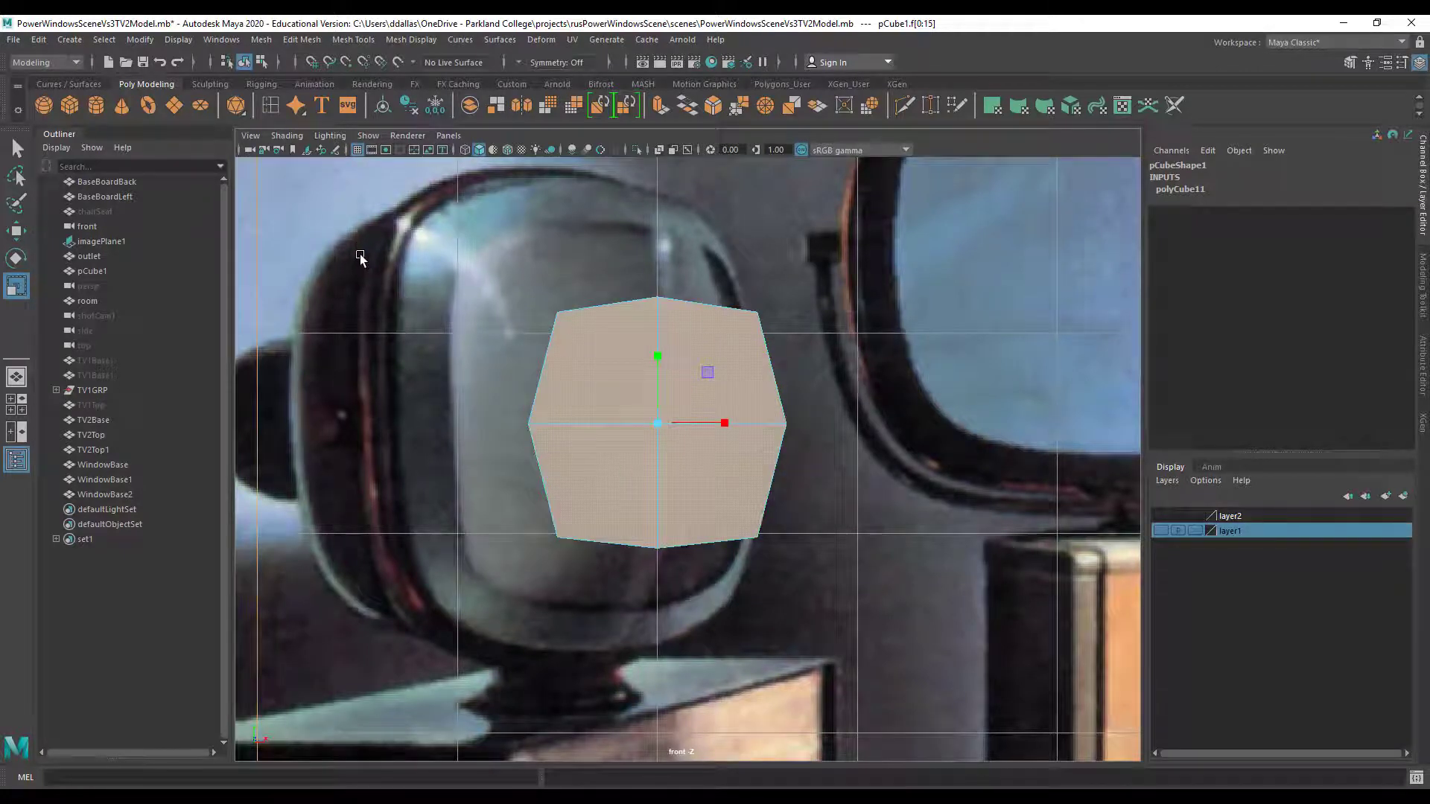
alt+drag(651, 443, 691, 444)
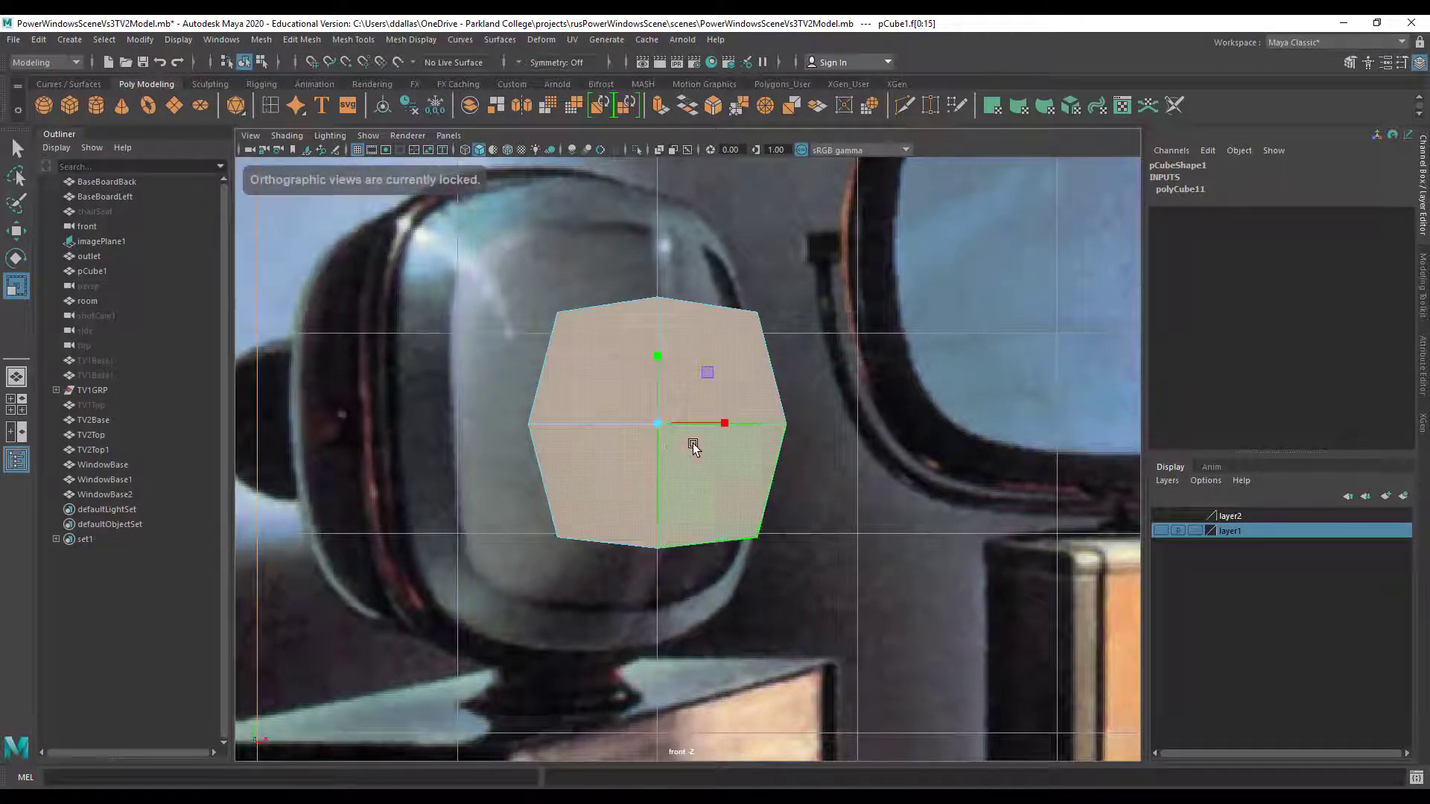
key(space)
key(space)
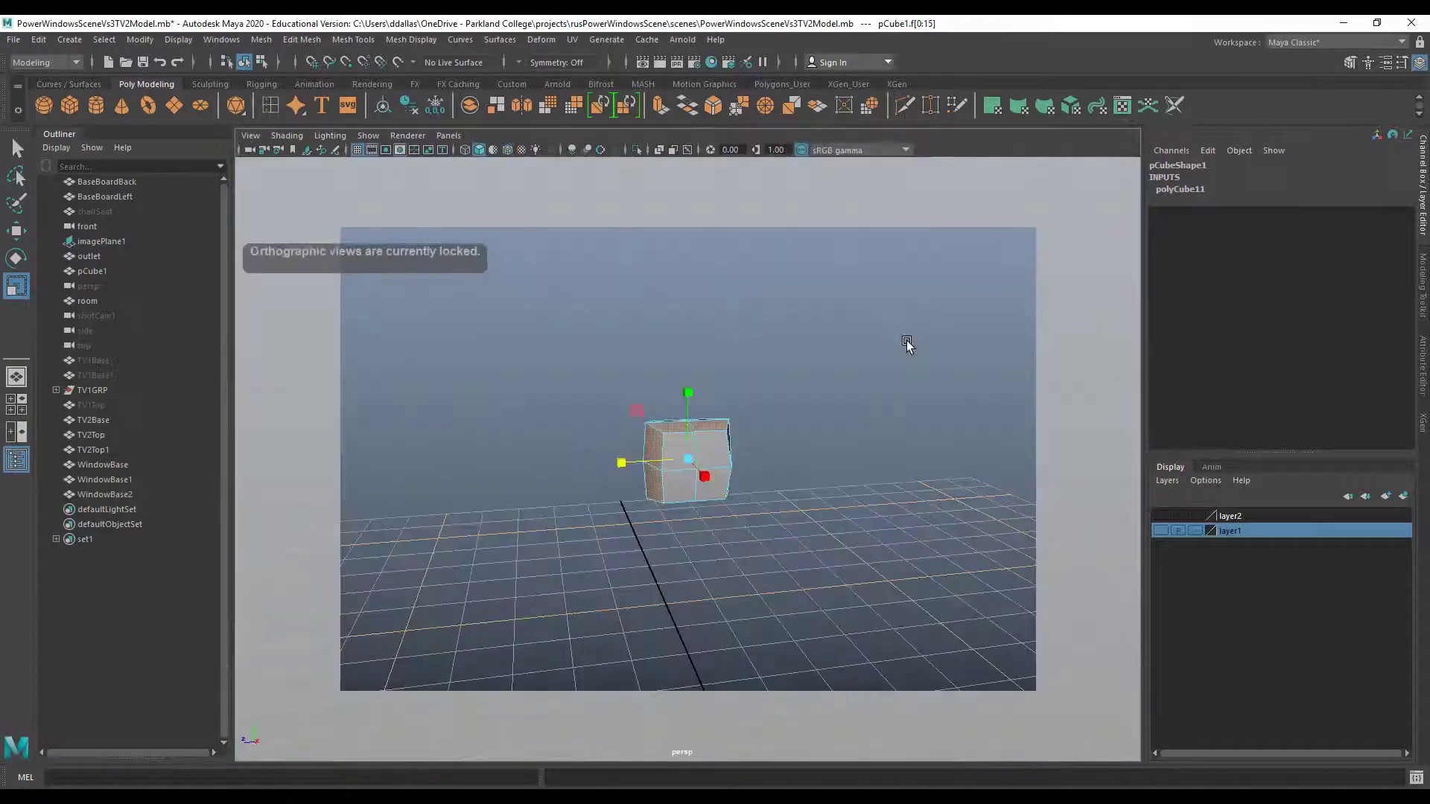
alt+drag(579, 619, 788, 638)
alt+right_drag(788, 637, 1038, 641)
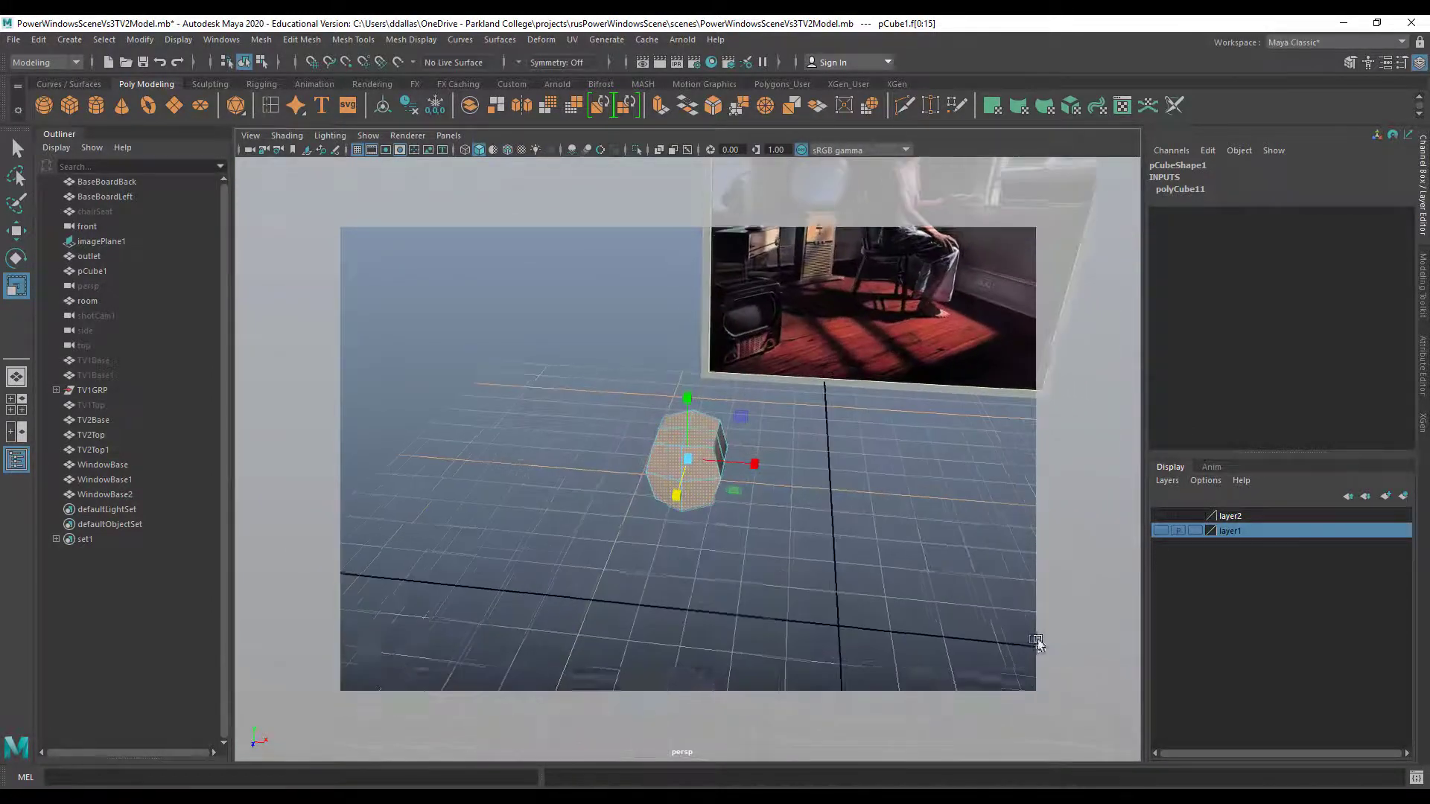
key(r)
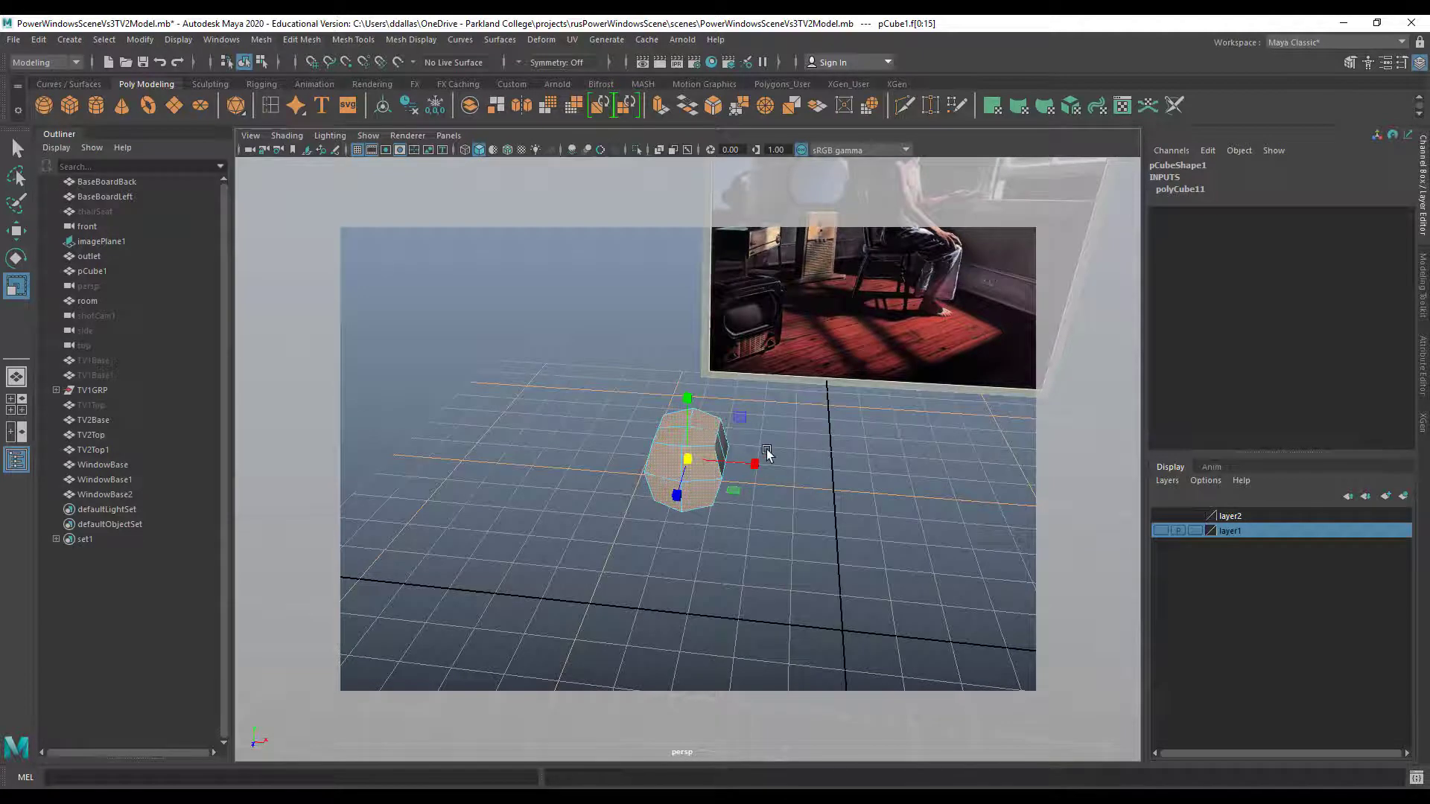
key(w)
click(773, 455)
click(696, 439)
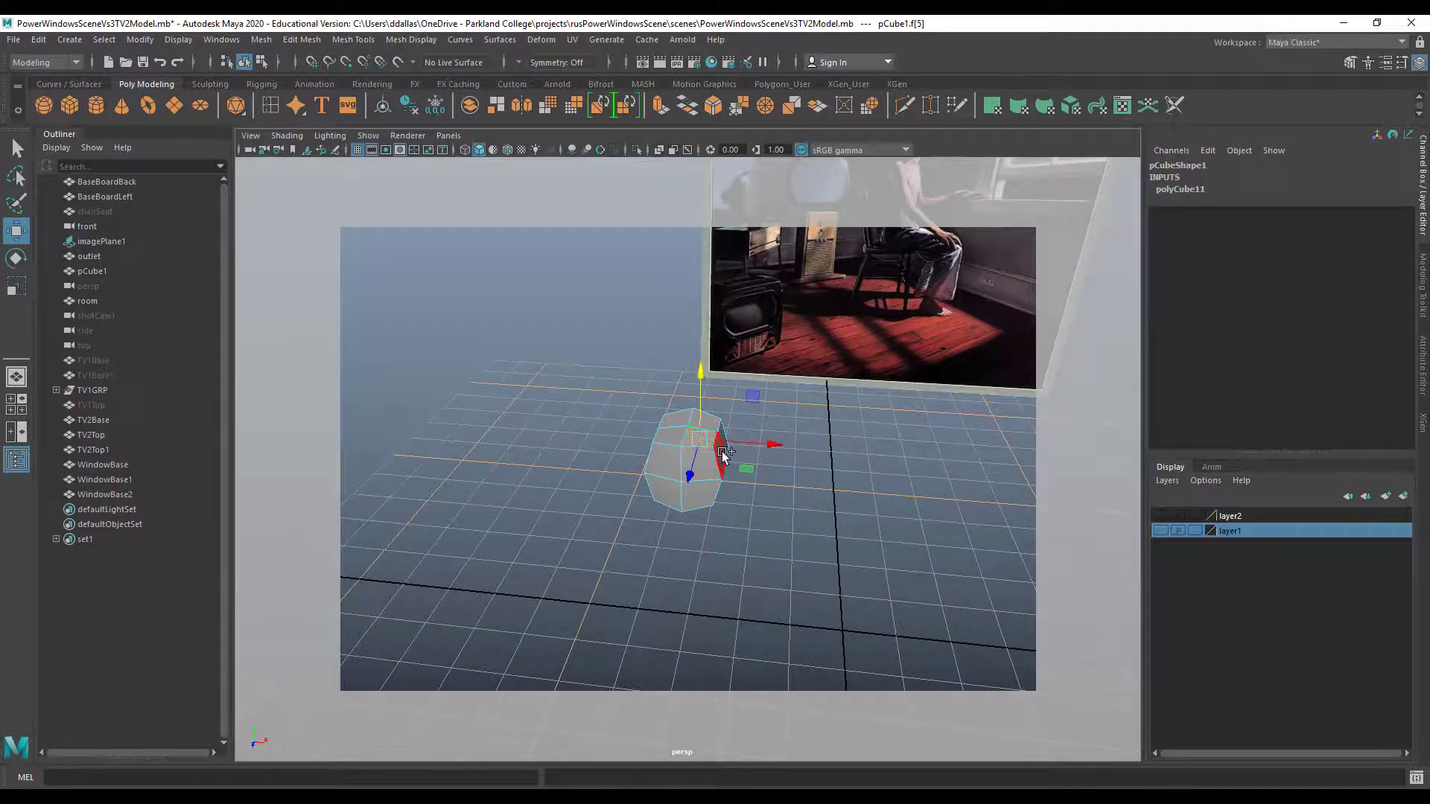
shift+click(708, 428)
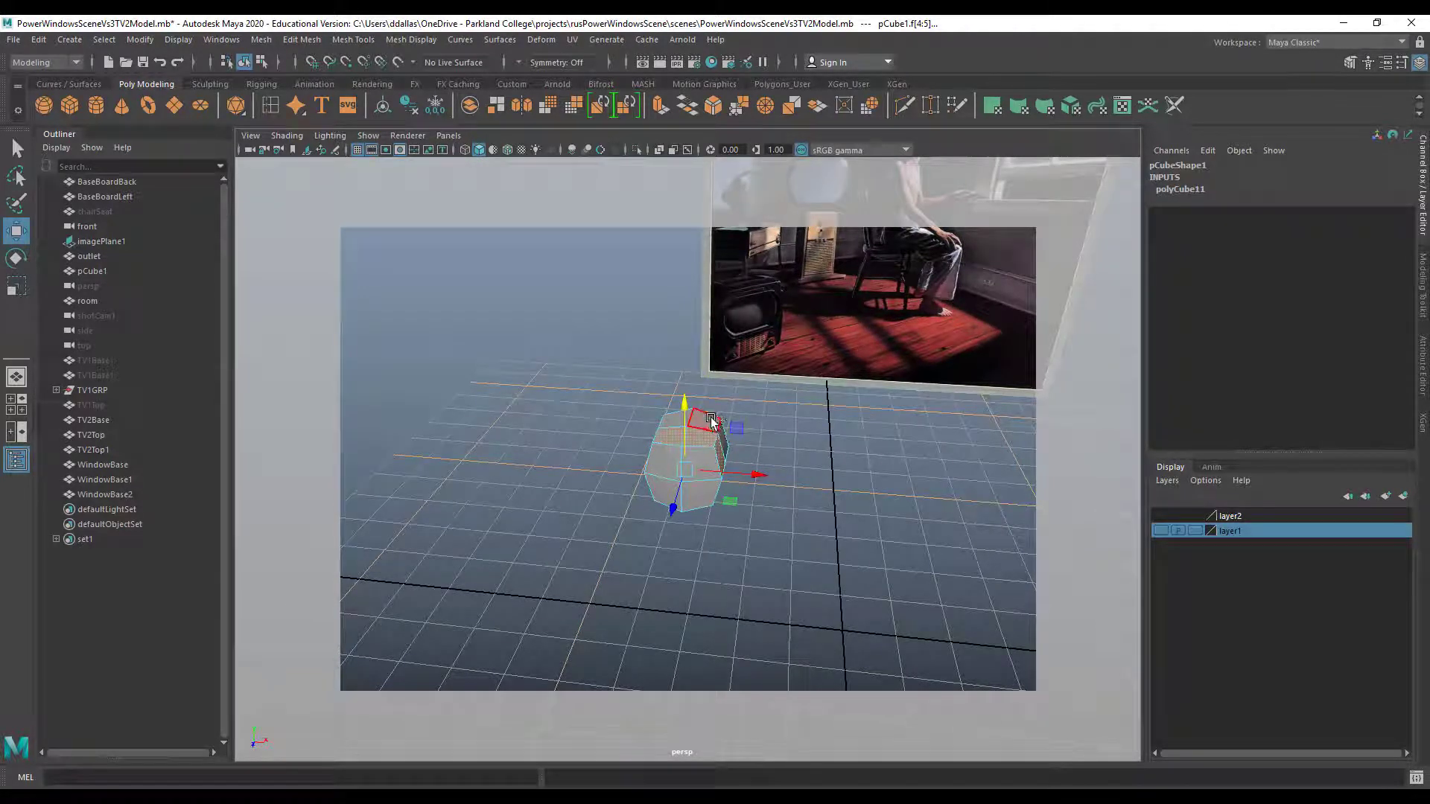
shift+click(707, 422)
shift+double_click(724, 435)
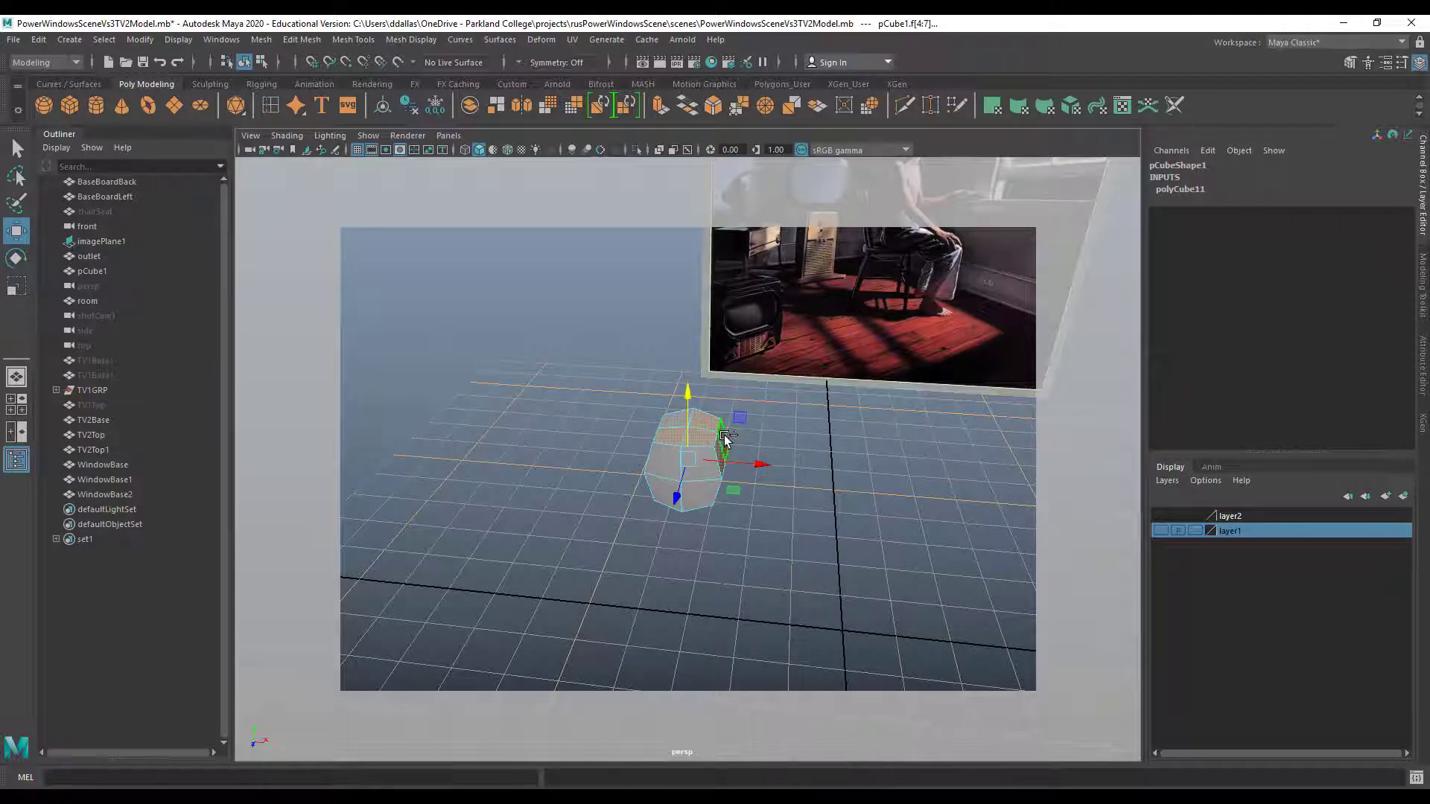
alt+drag(738, 520, 596, 521)
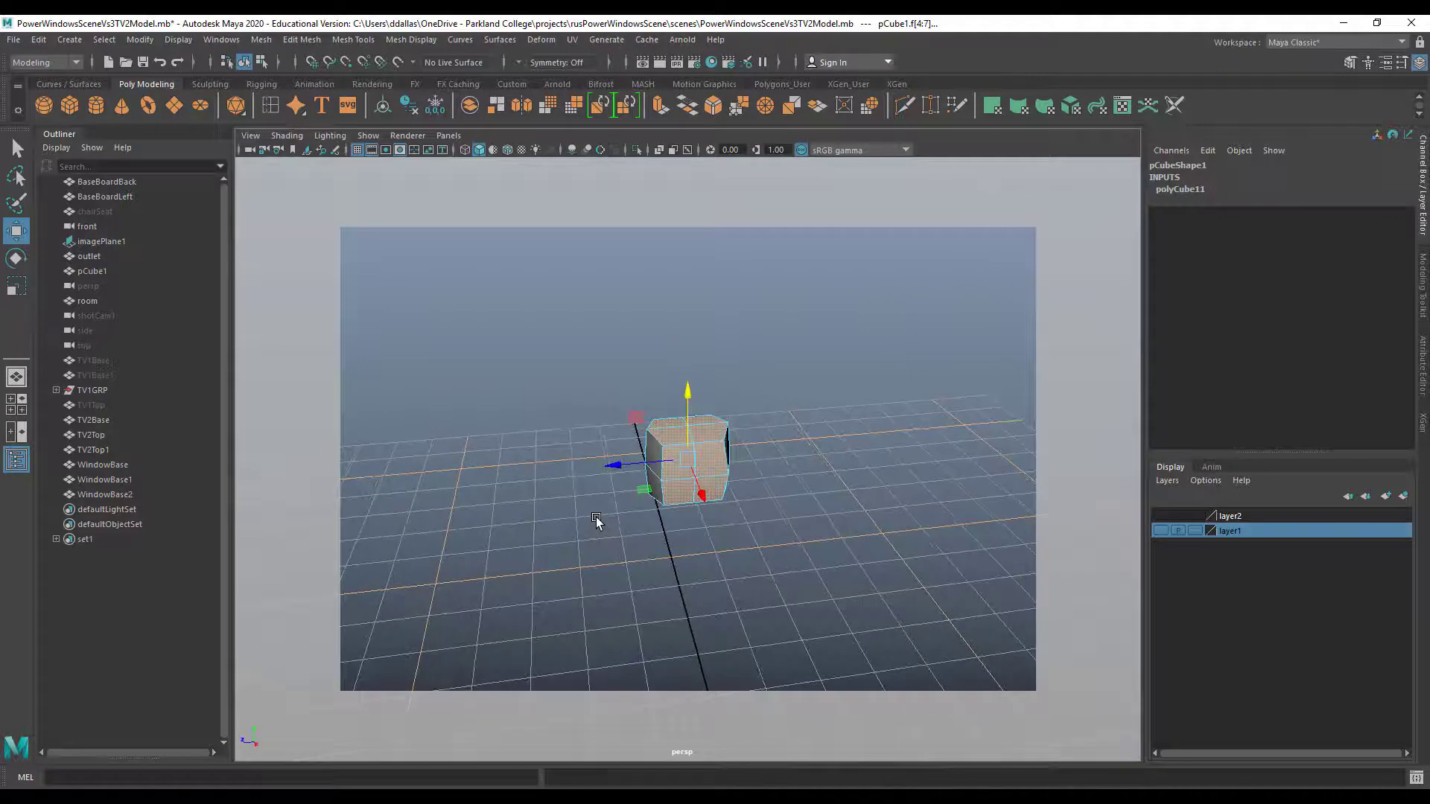
scroll(671, 499, up, 5)
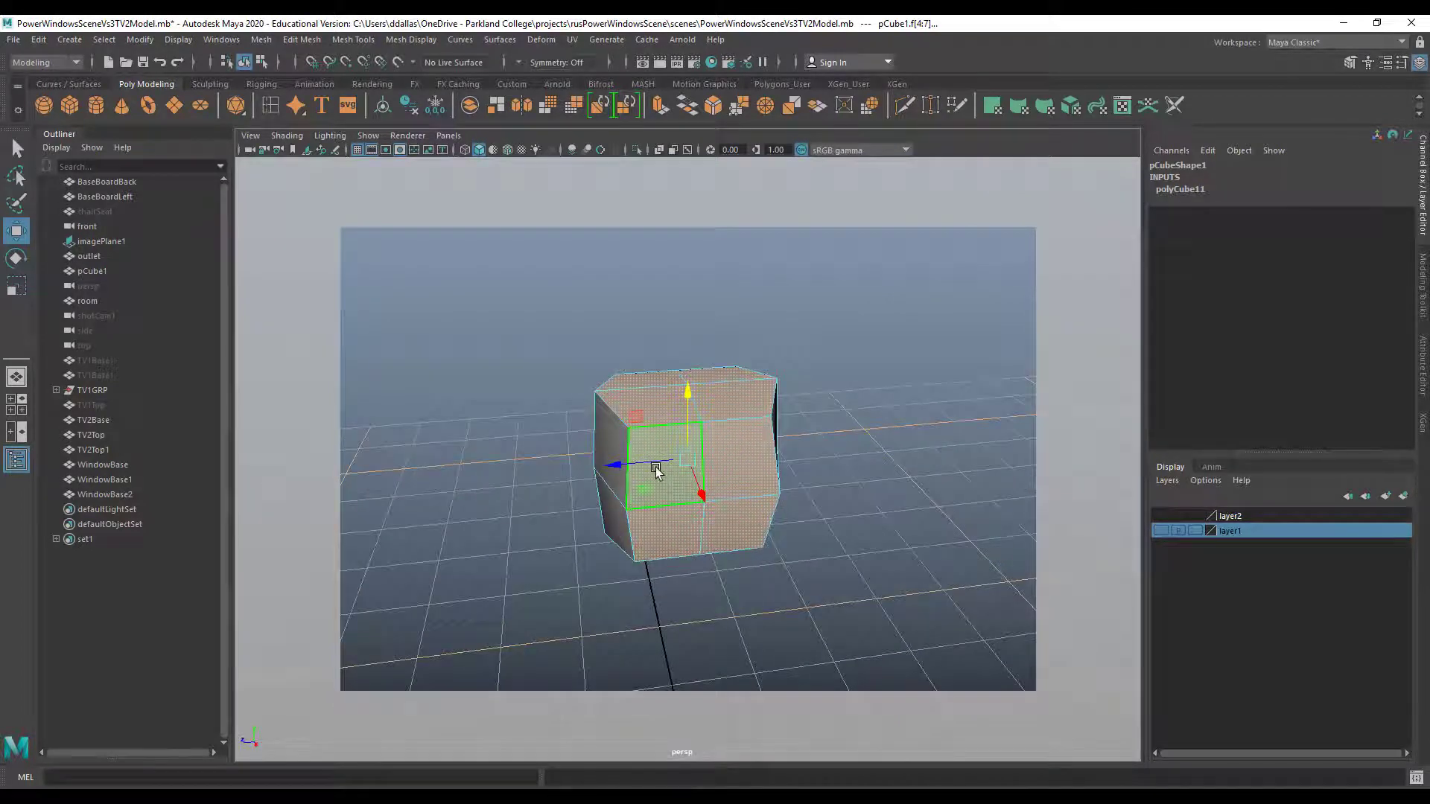
click(530, 388)
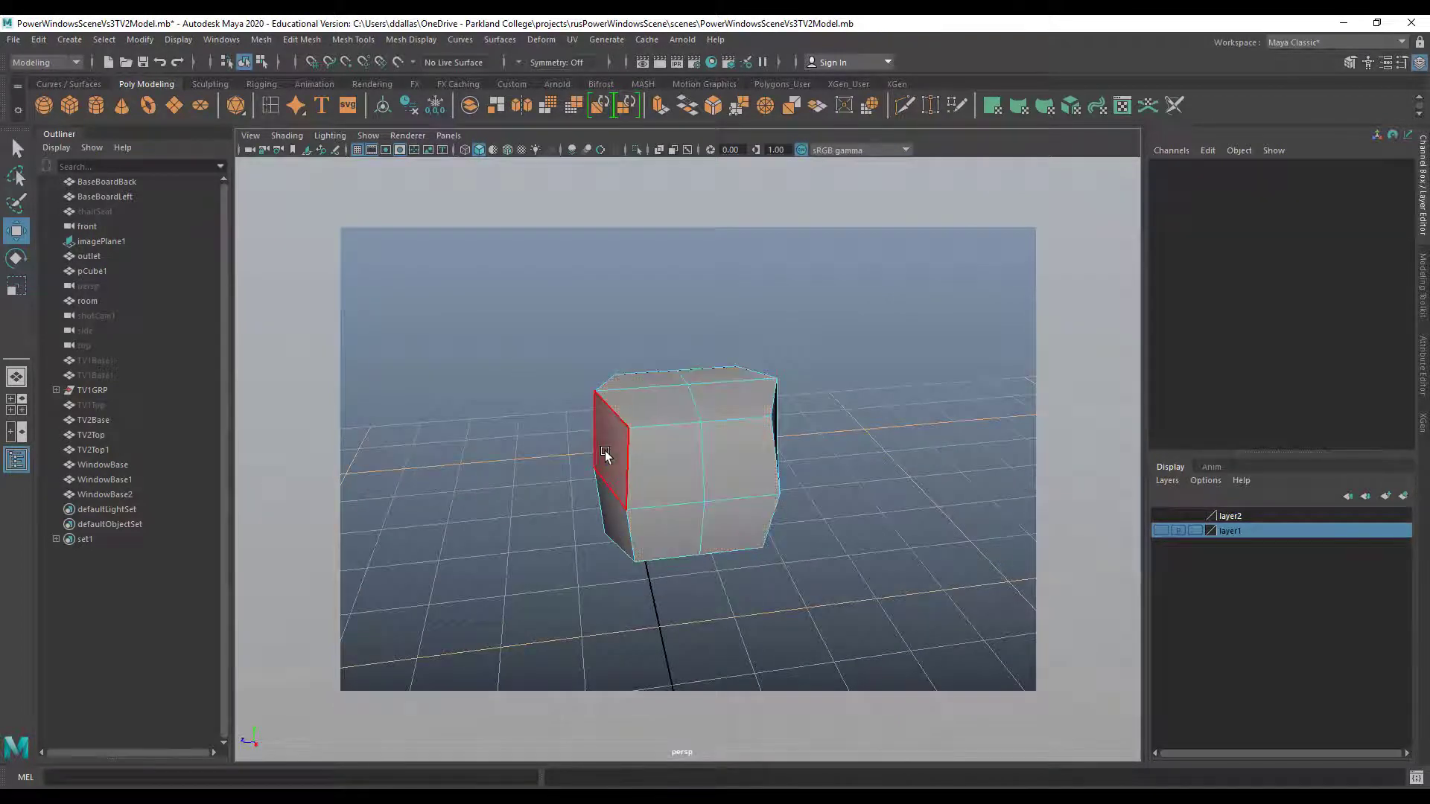
Select the vertical side edges of the cube's front end and scale them along Z to line them up
right_drag(622, 451, 623, 354)
click(624, 462)
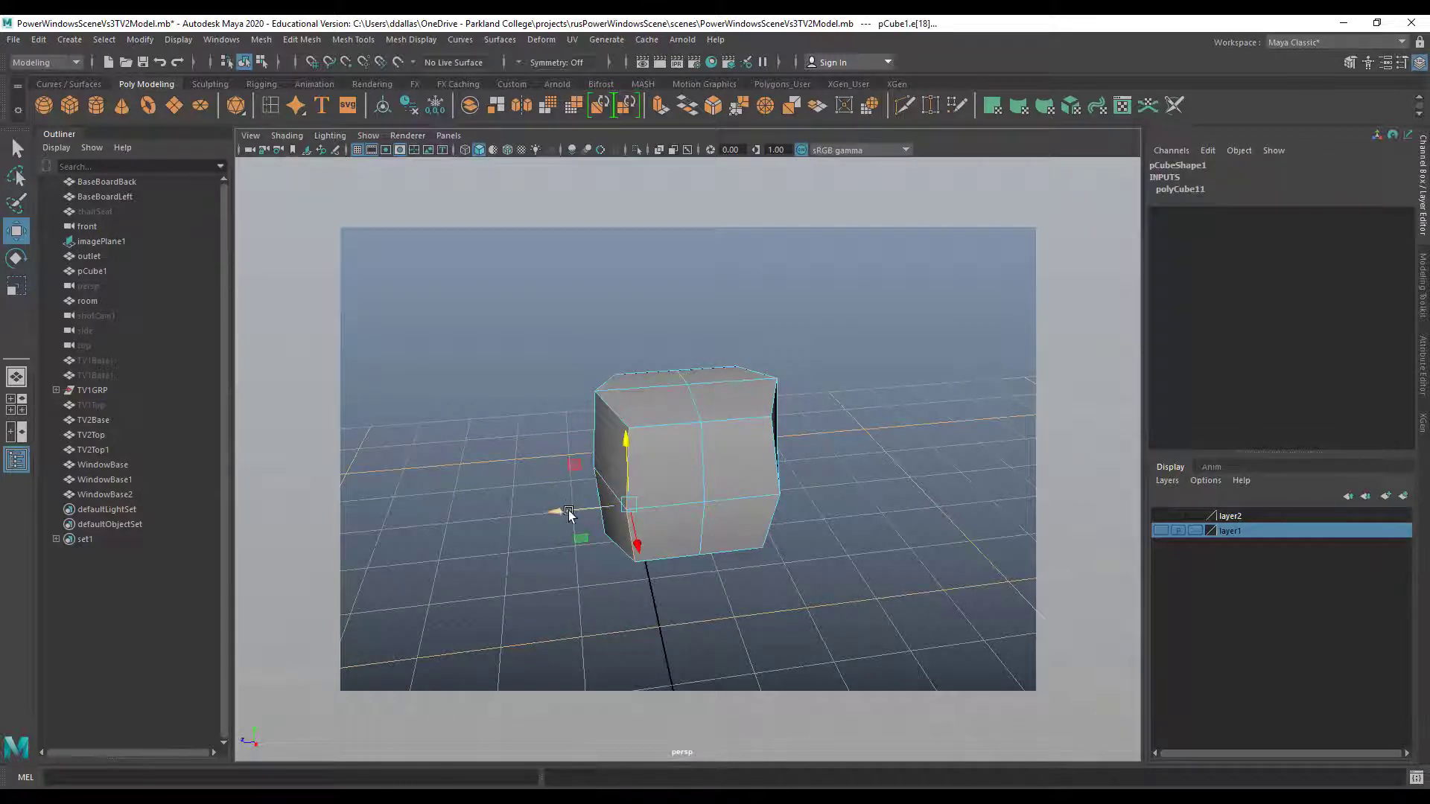
alt+drag(568, 514, 867, 509)
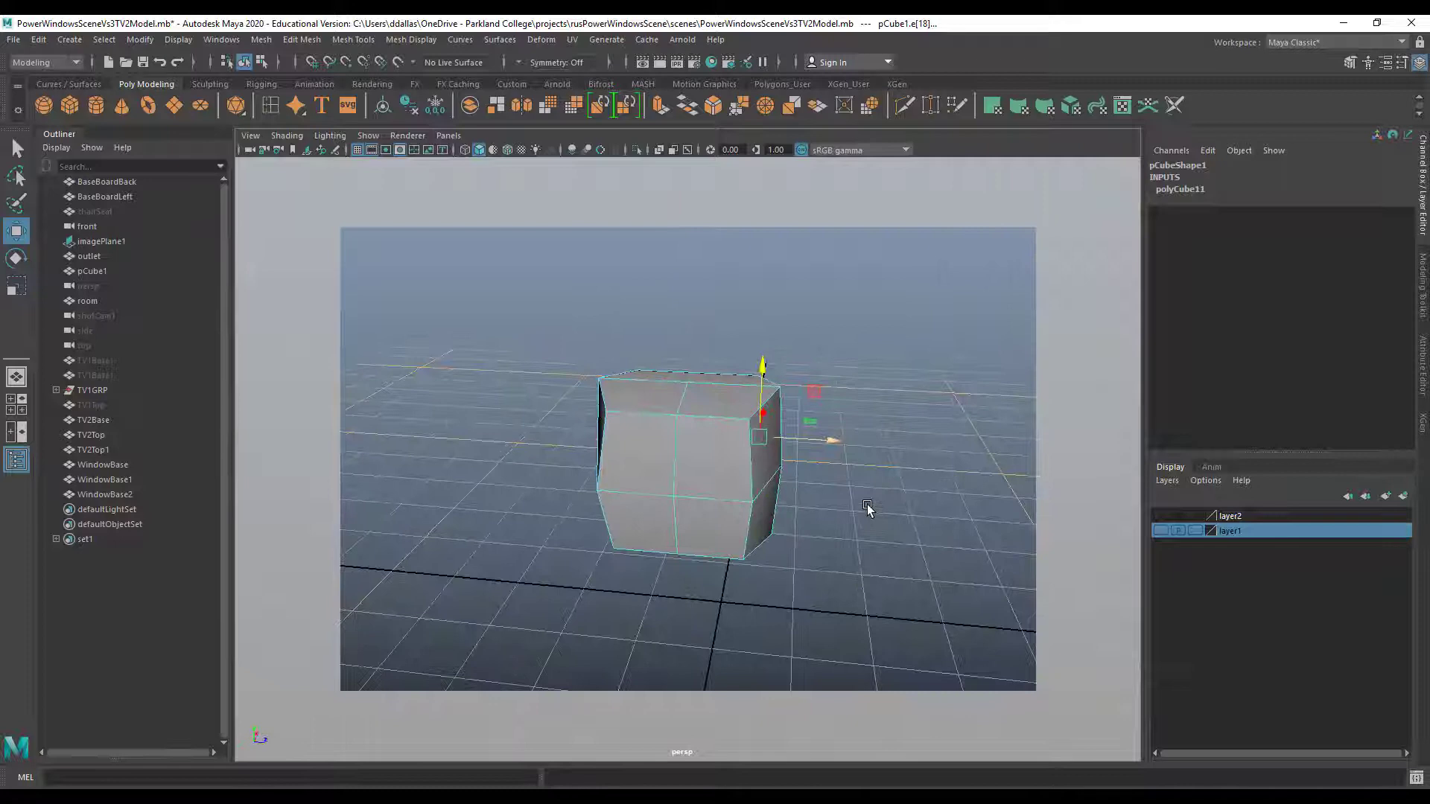
click(749, 468)
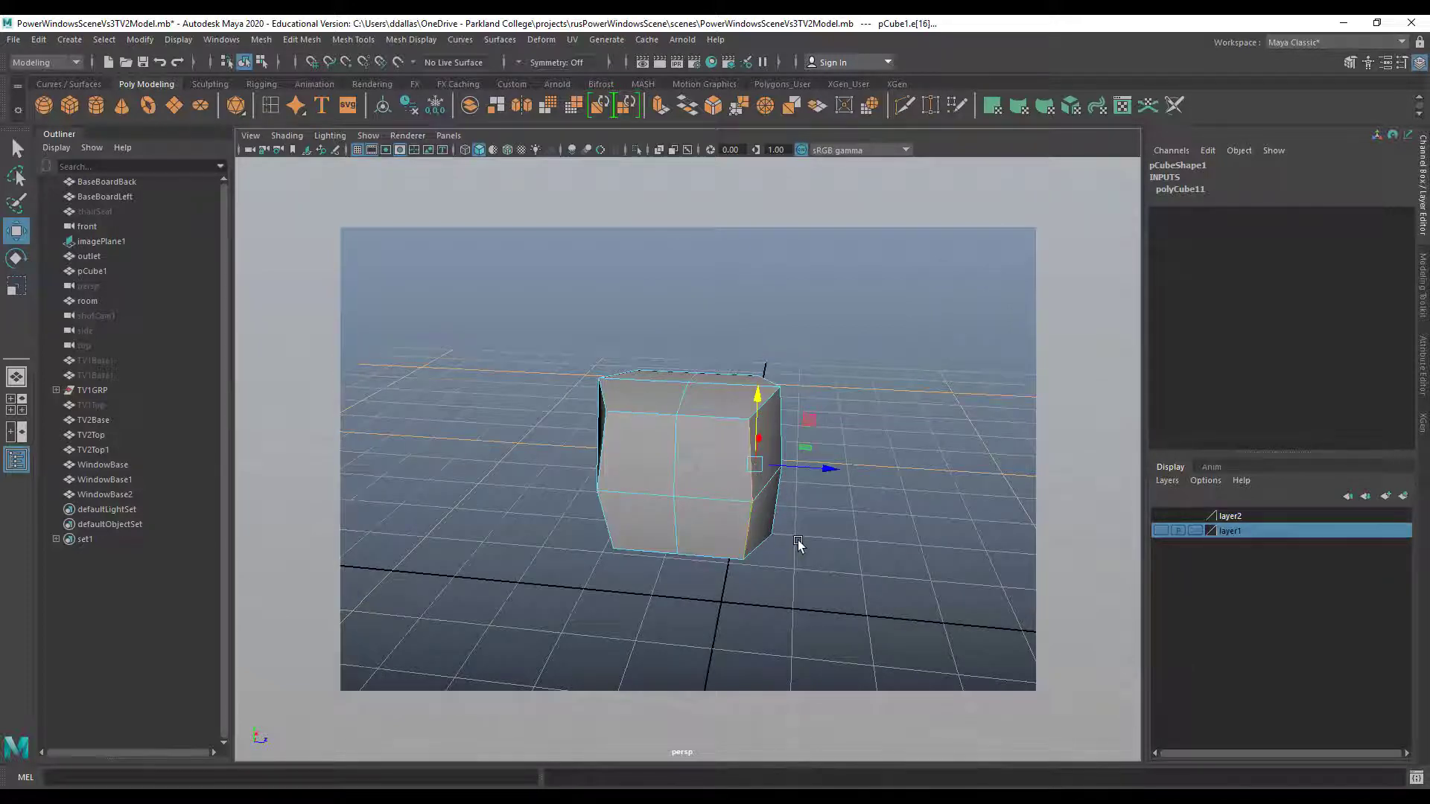
click(777, 414)
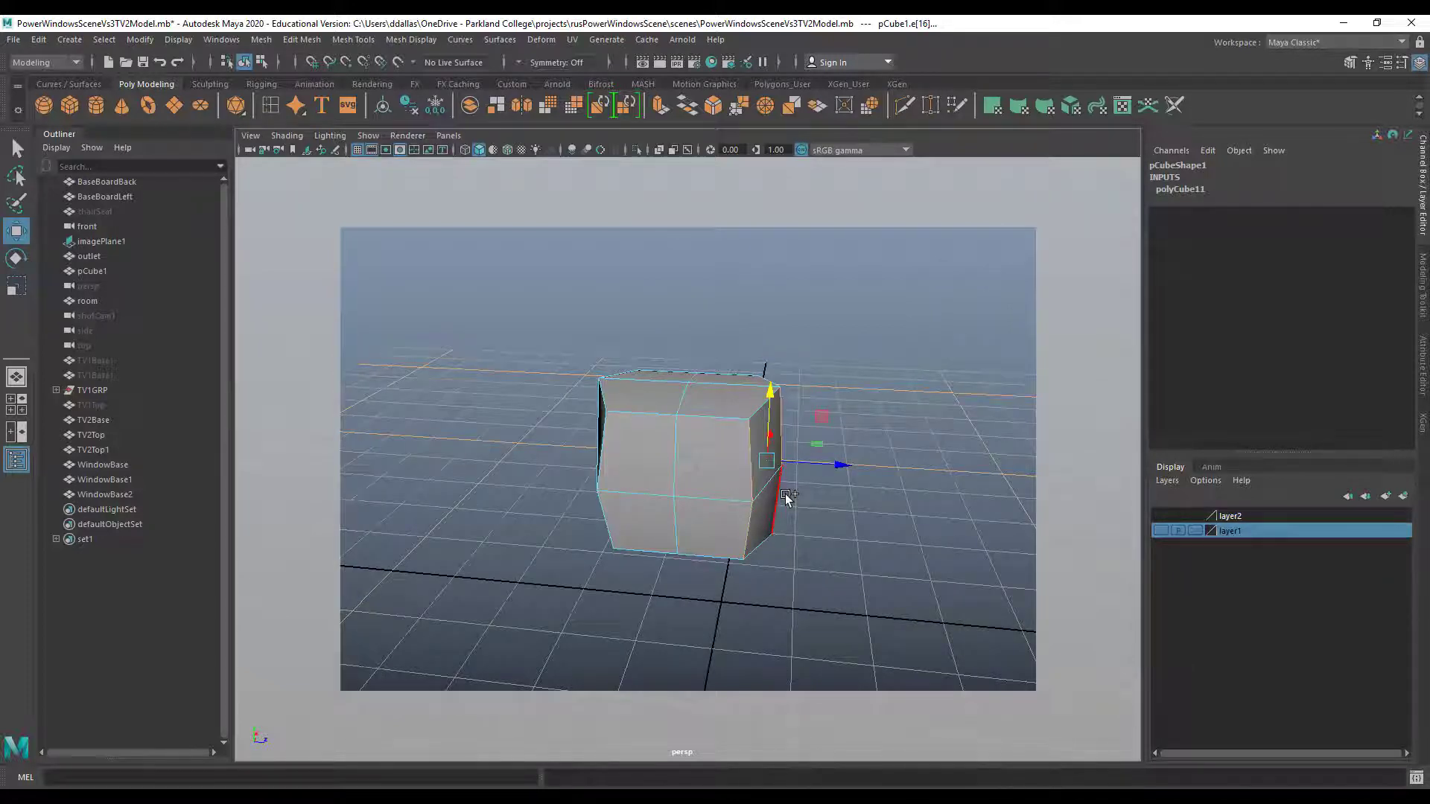
shift+click(787, 498)
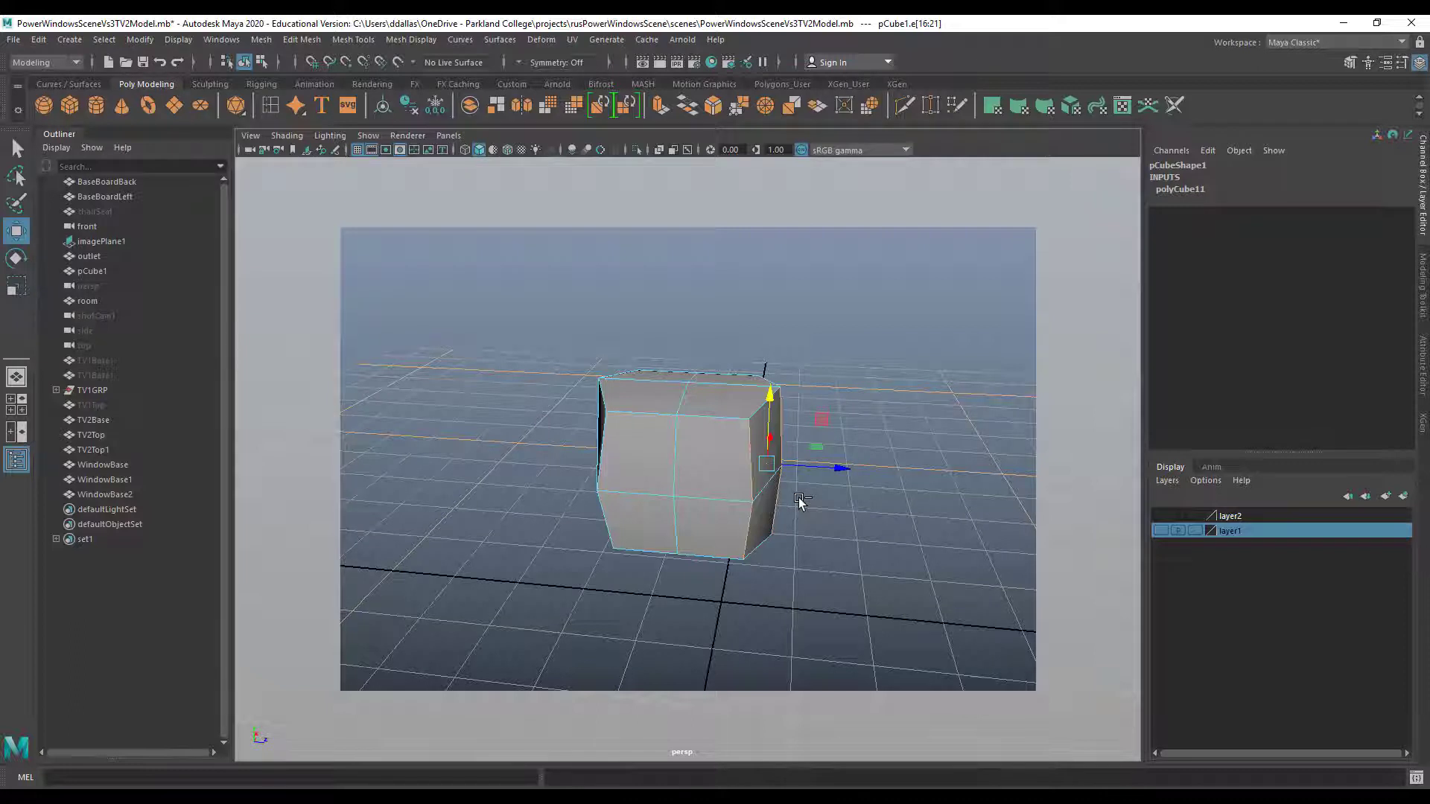
key(r)
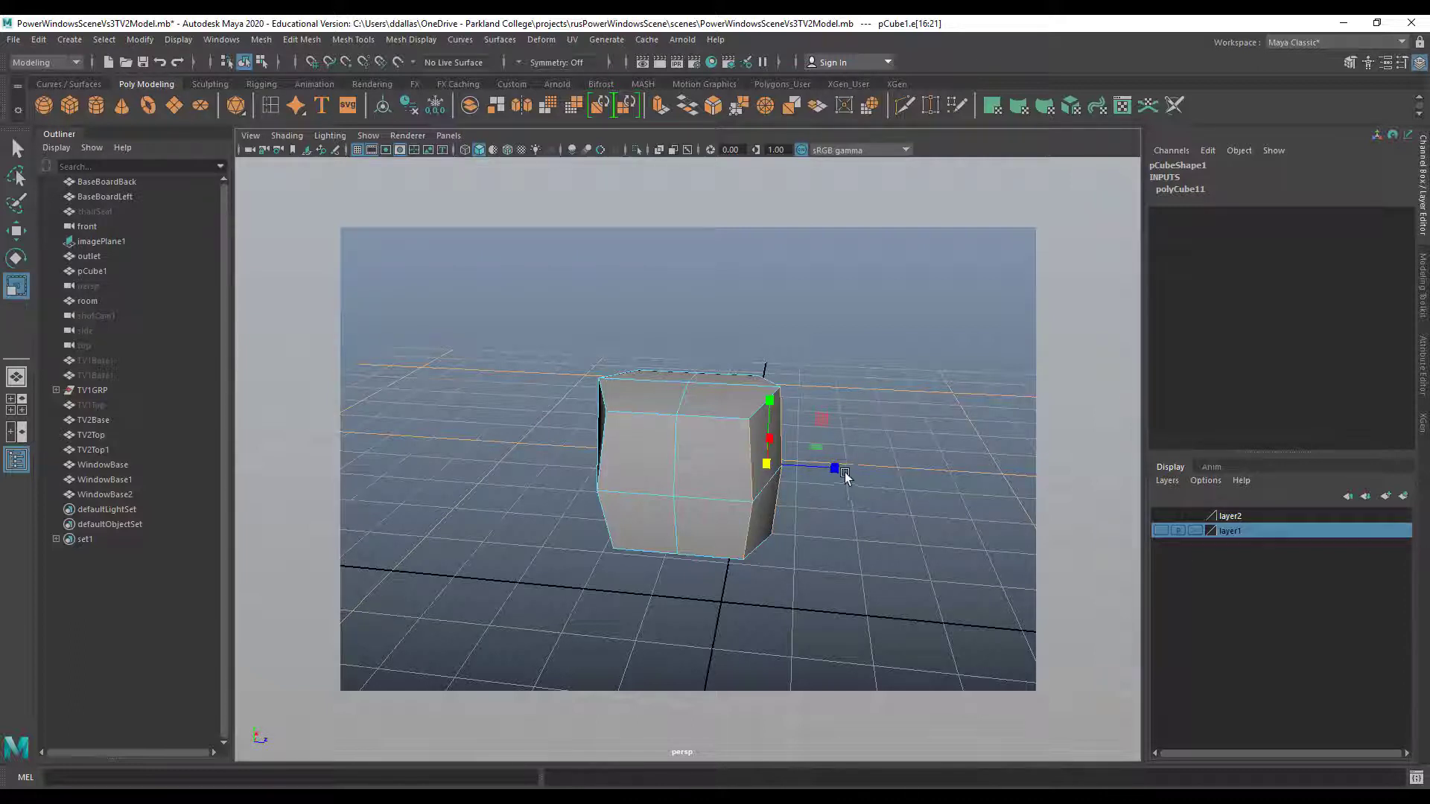
drag(846, 477, 768, 486)
key(super)
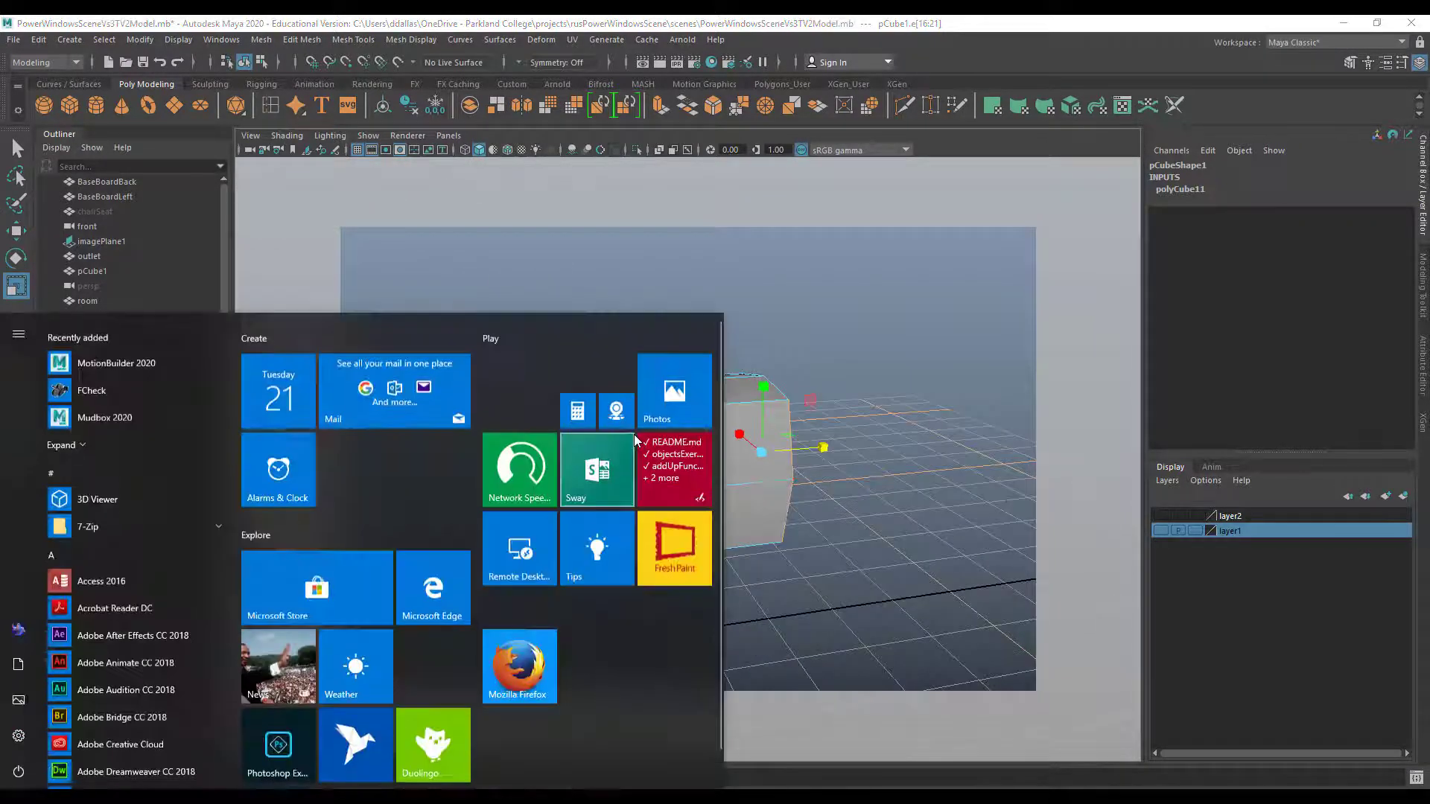
key(super)
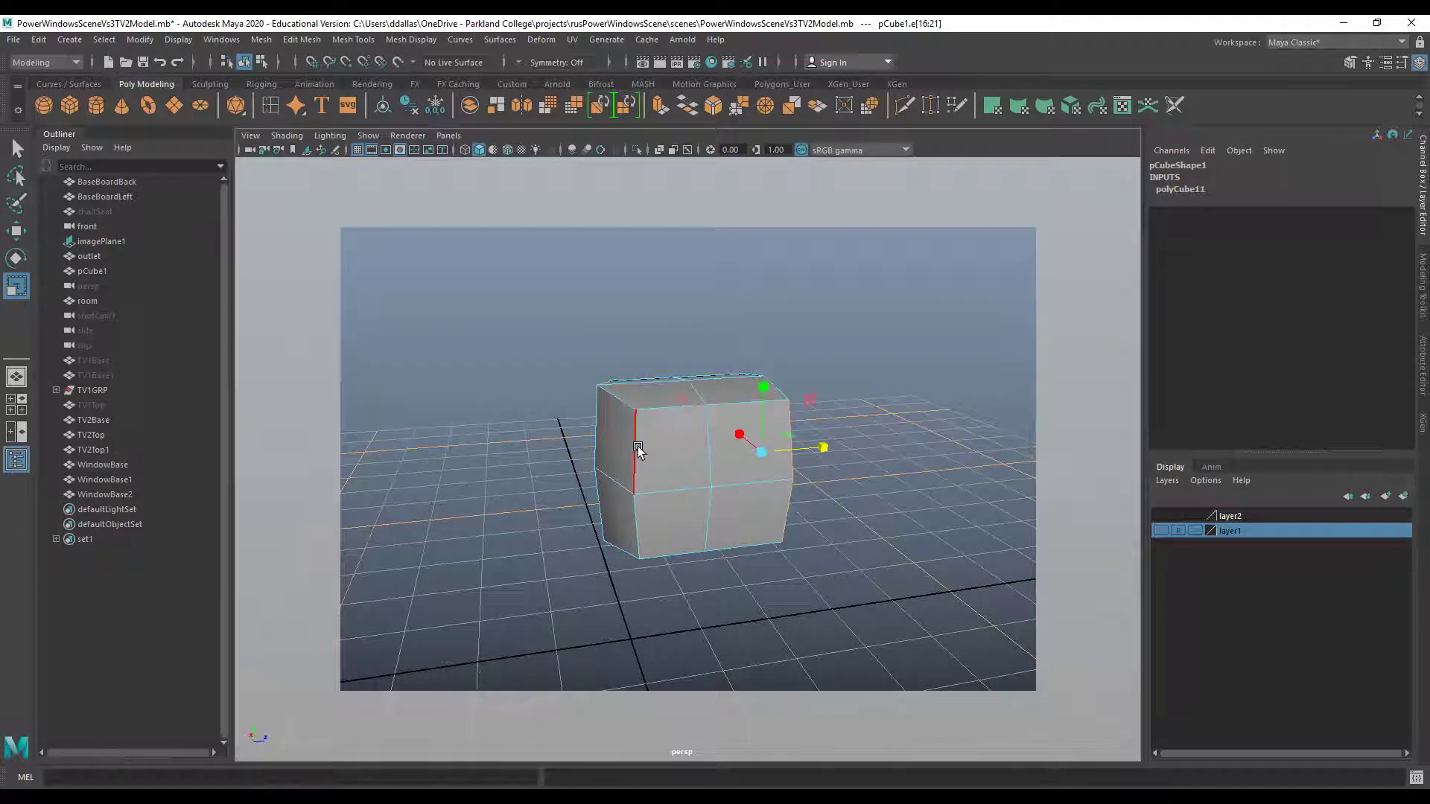
Select the vertical side edges of the cube's back end, flatten them along Z, and check the shape from several angles
click(638, 447)
shift+click(632, 520)
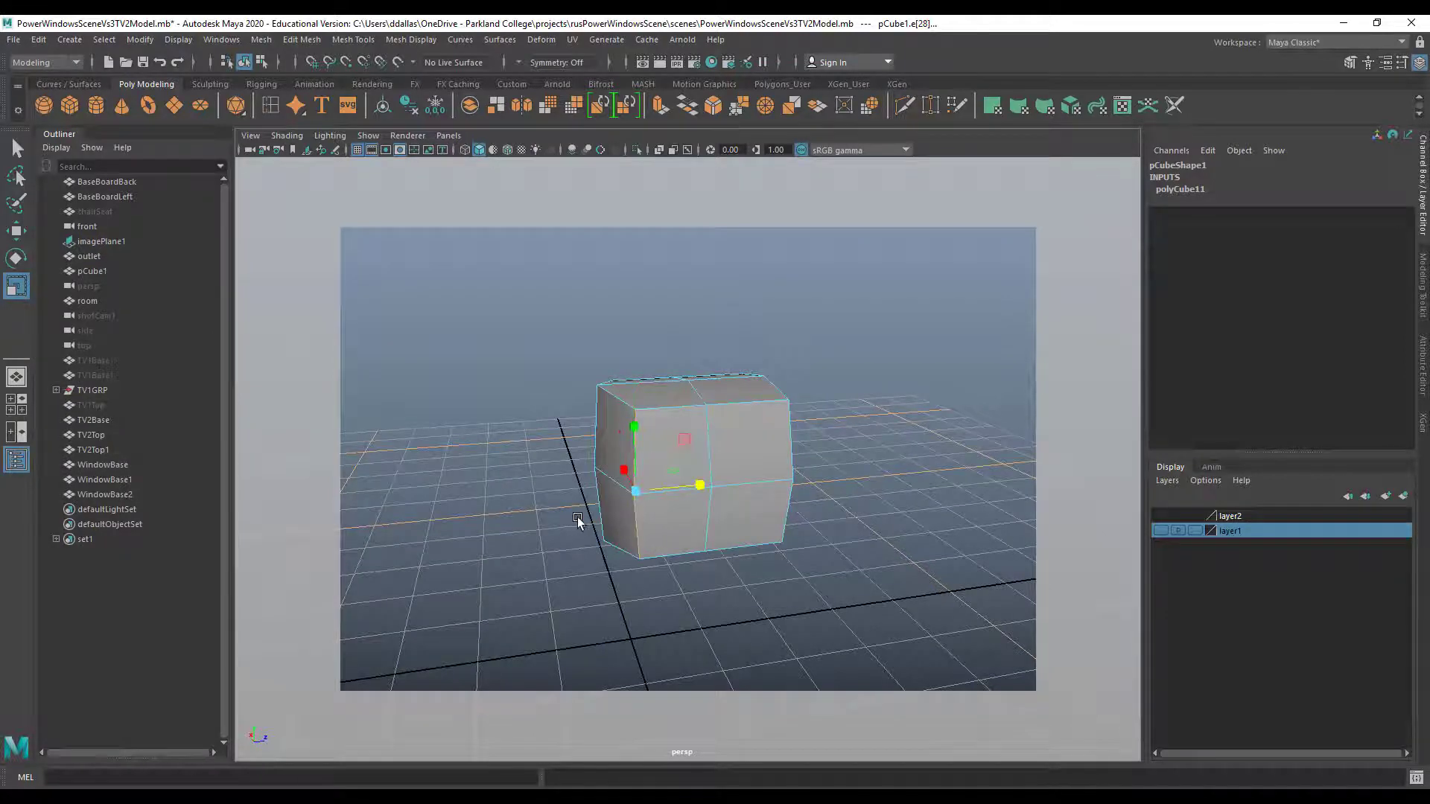
alt+drag(578, 522, 852, 520)
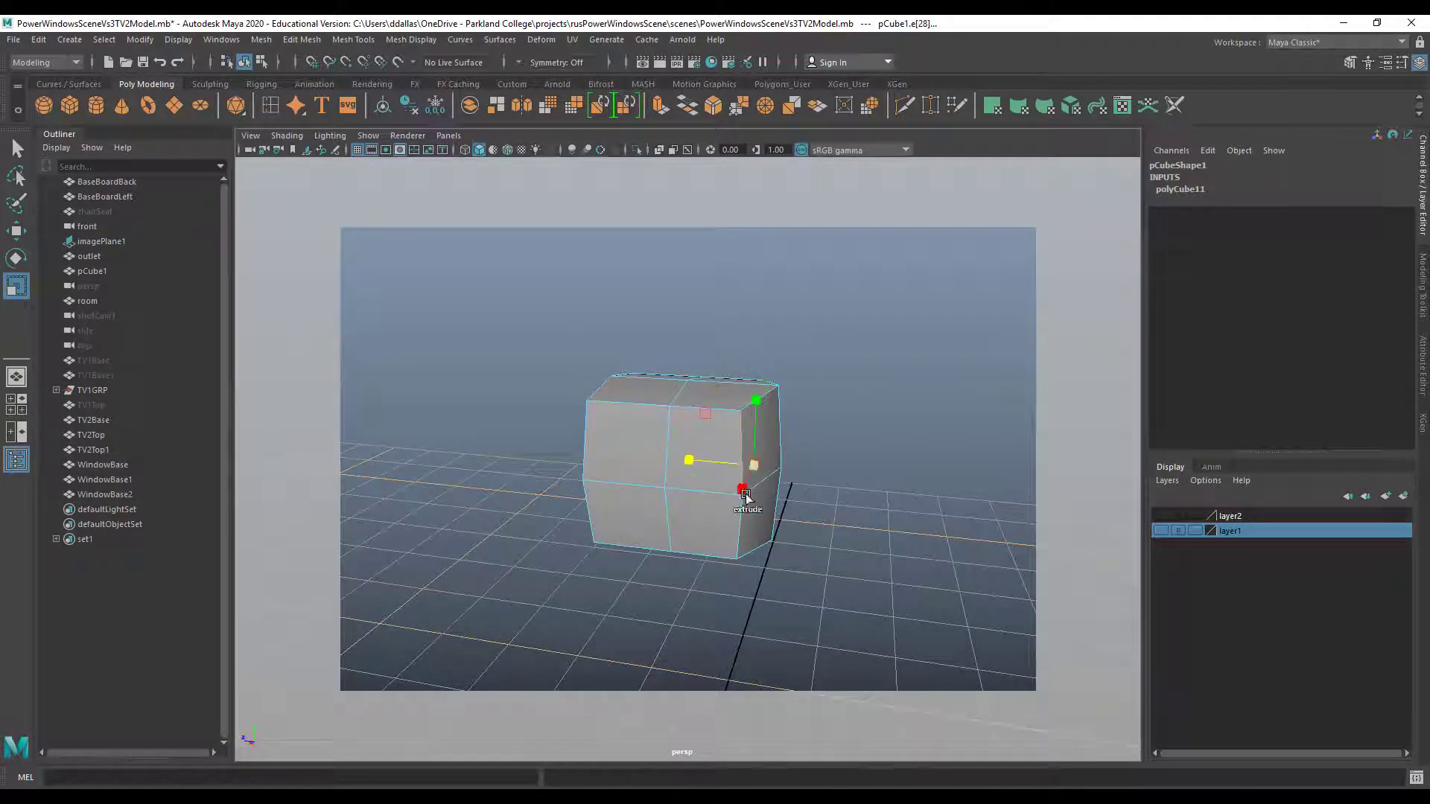
shift+click(780, 430)
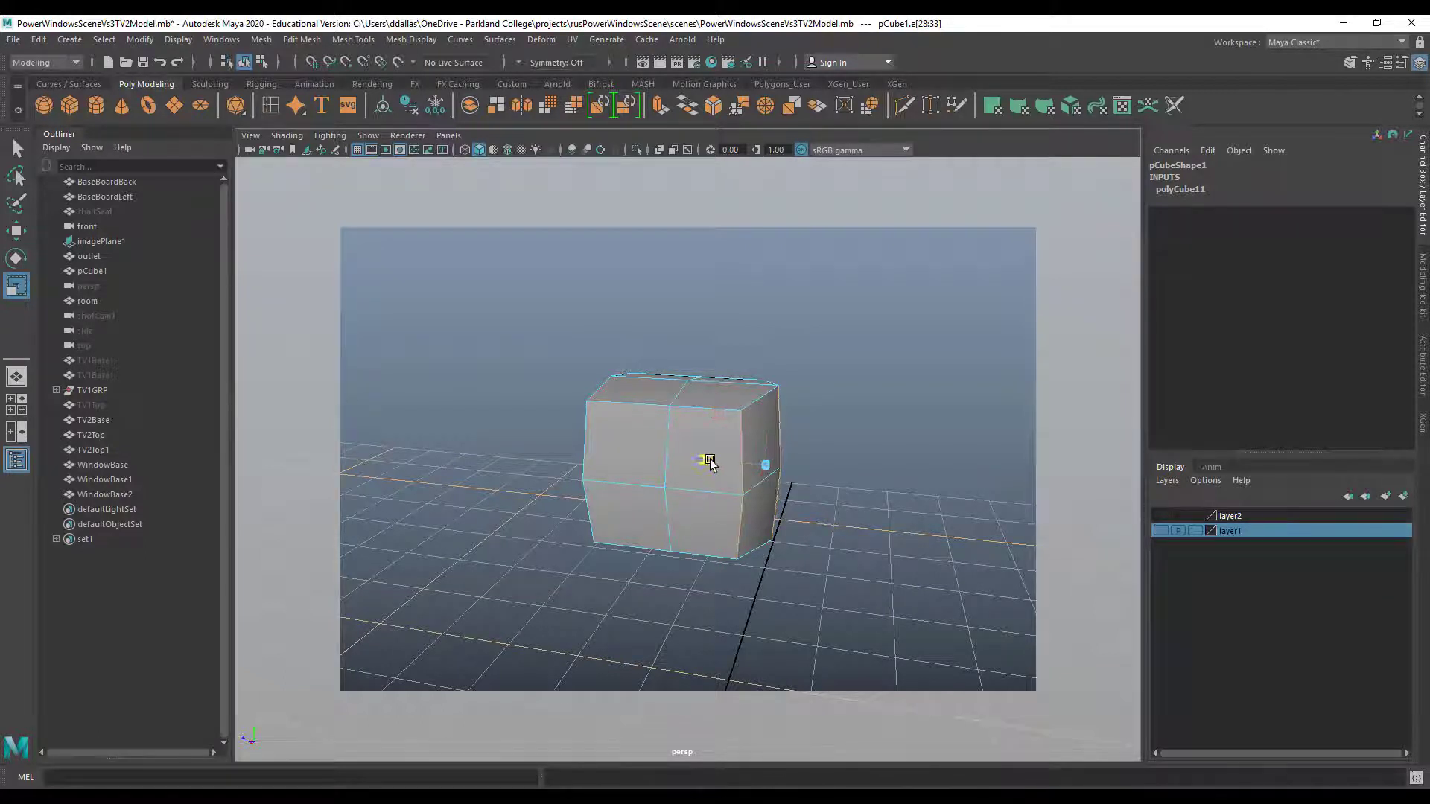
drag(710, 462, 790, 478)
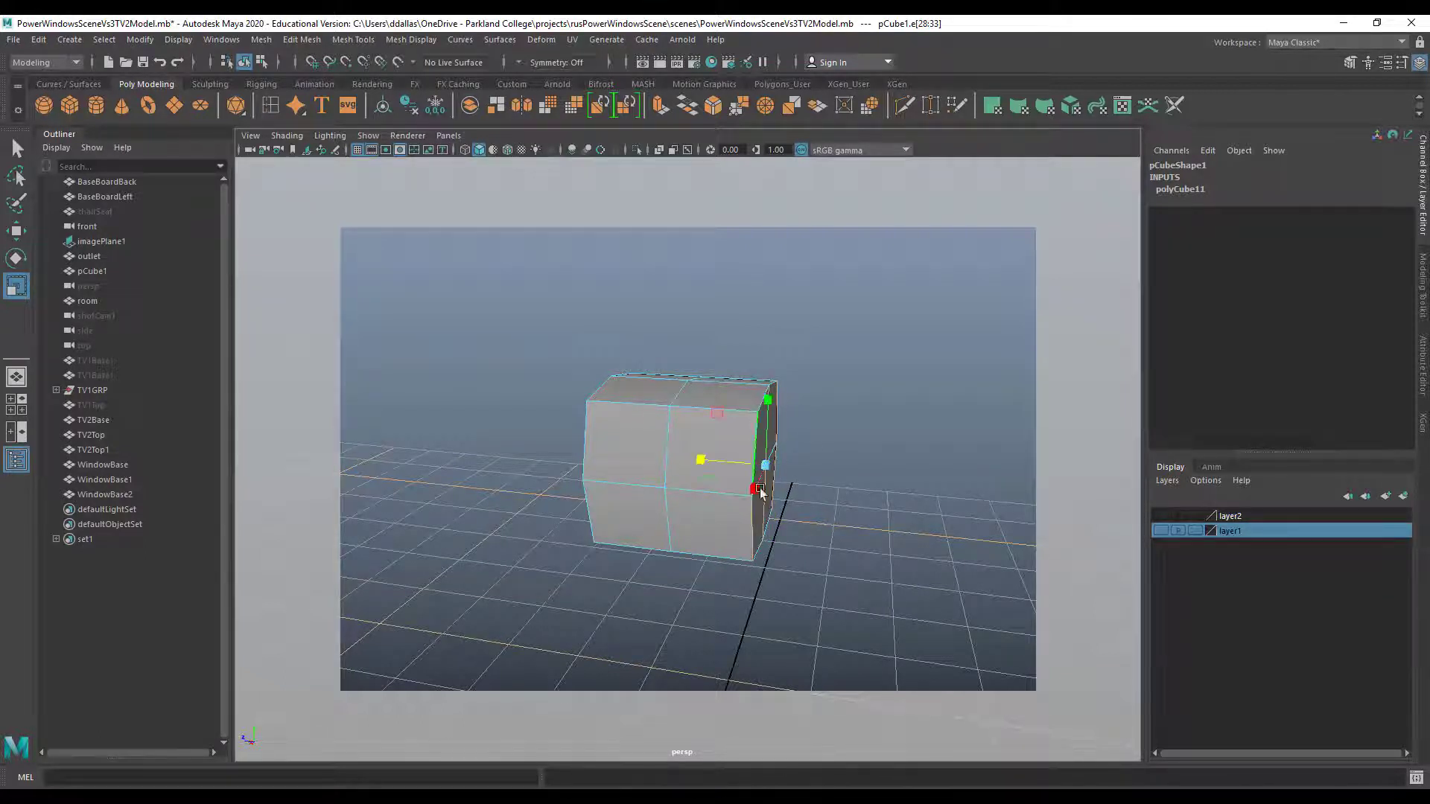
alt+drag(814, 534, 753, 447)
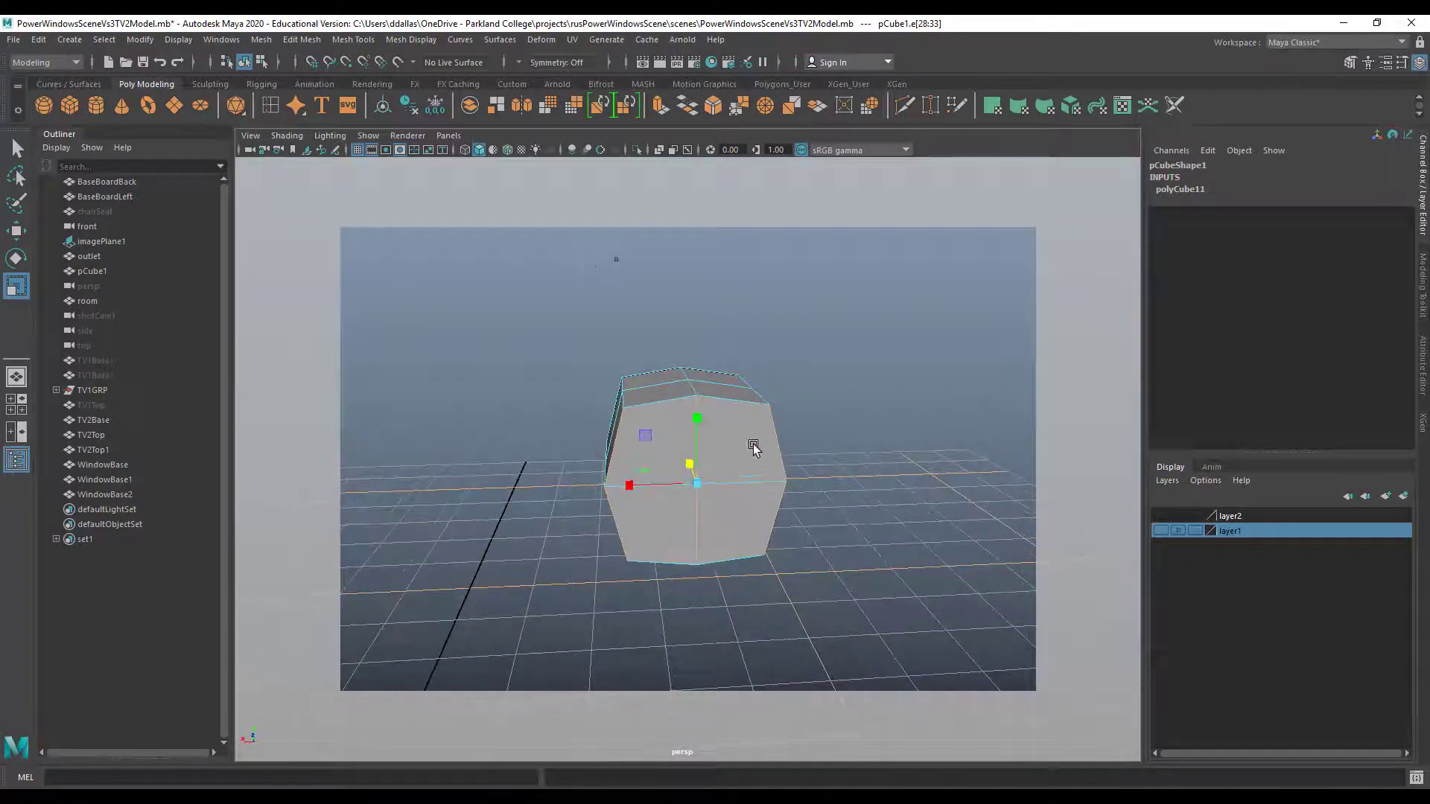
alt+drag(667, 507, 667, 459)
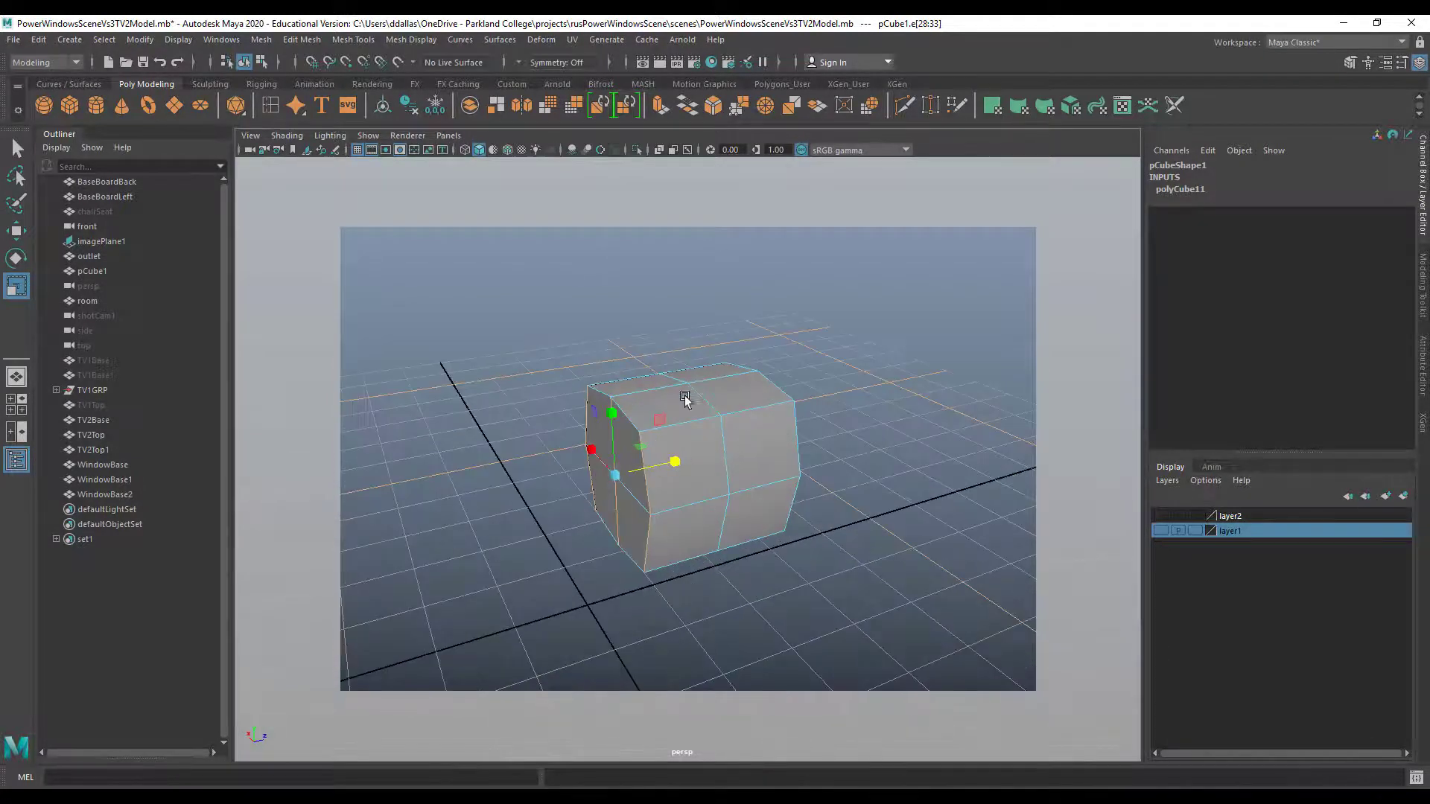
alt+drag(686, 400, 656, 441)
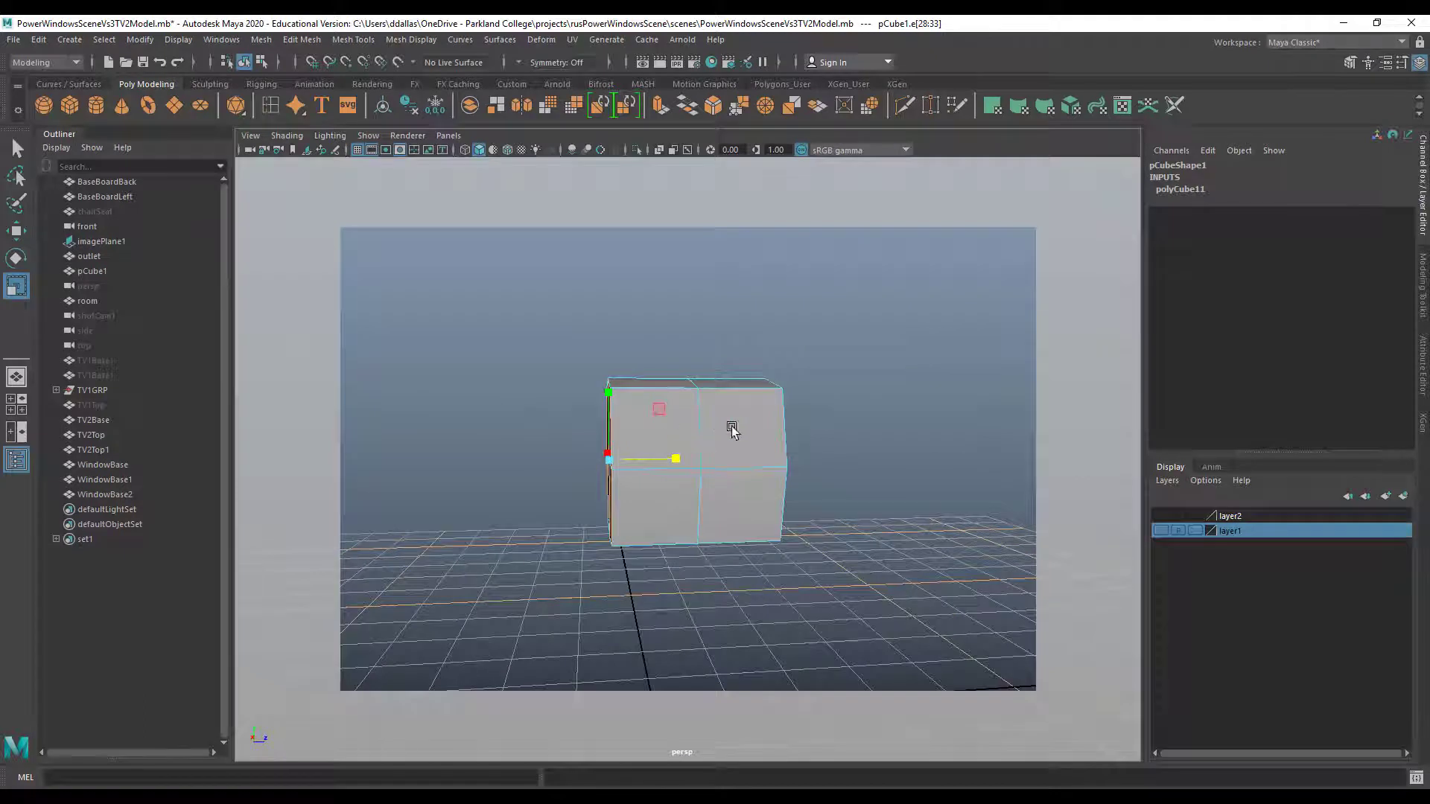
Select the faces around the cube's body, excluding the front and back faces, and extrude them
right_drag(674, 431, 678, 447)
click(672, 459)
shift+click(674, 493)
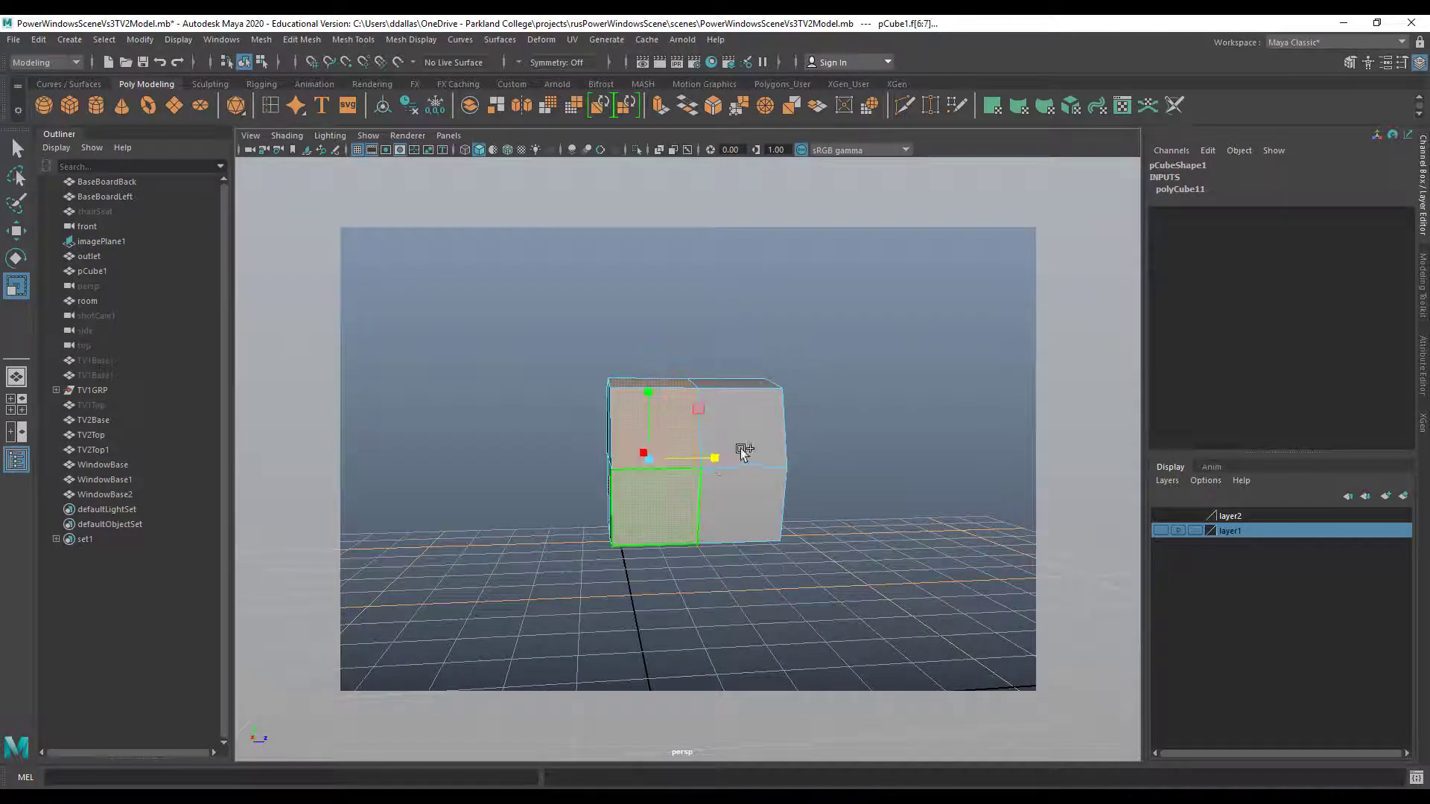
shift+click(741, 417)
shift+click(741, 507)
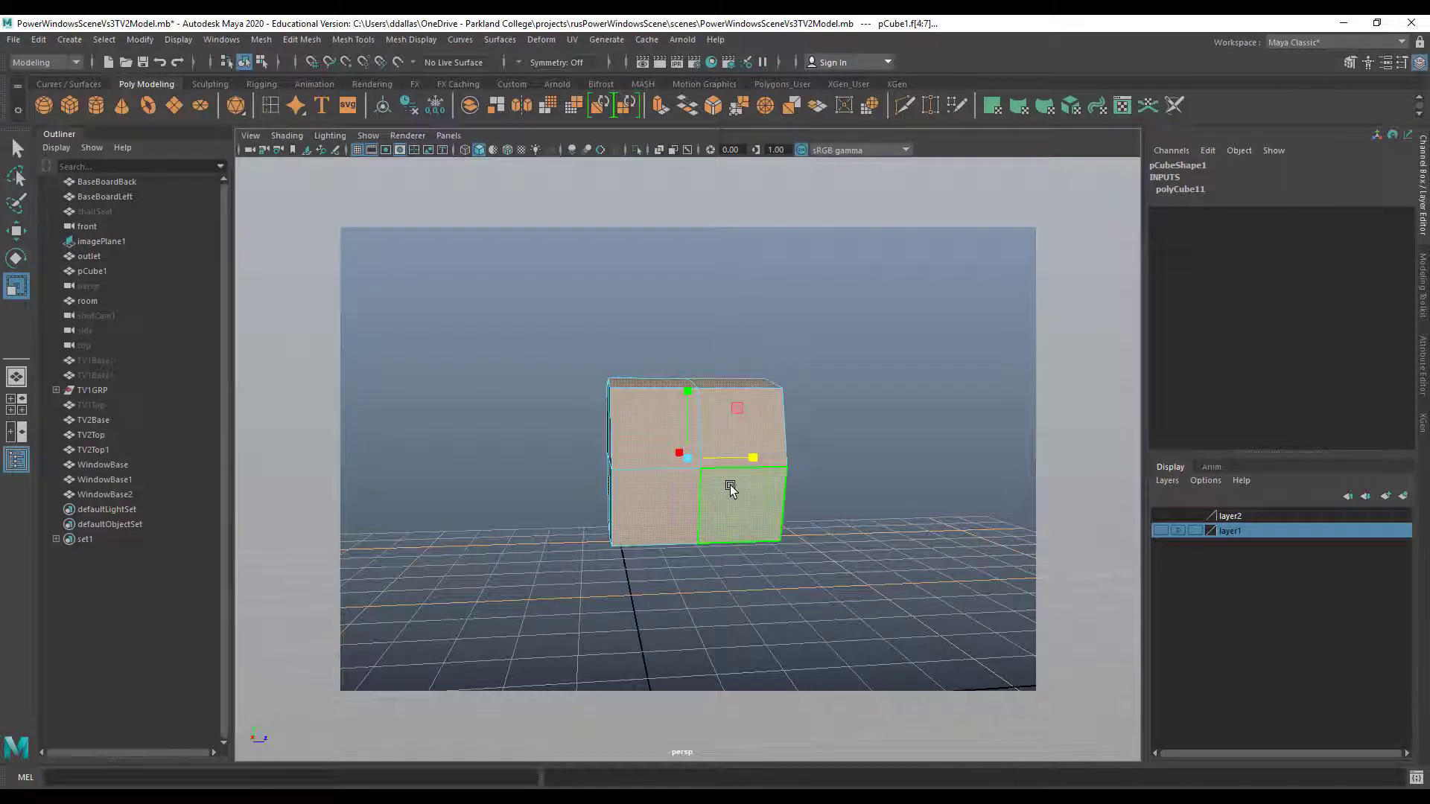
alt+drag(728, 485, 881, 503)
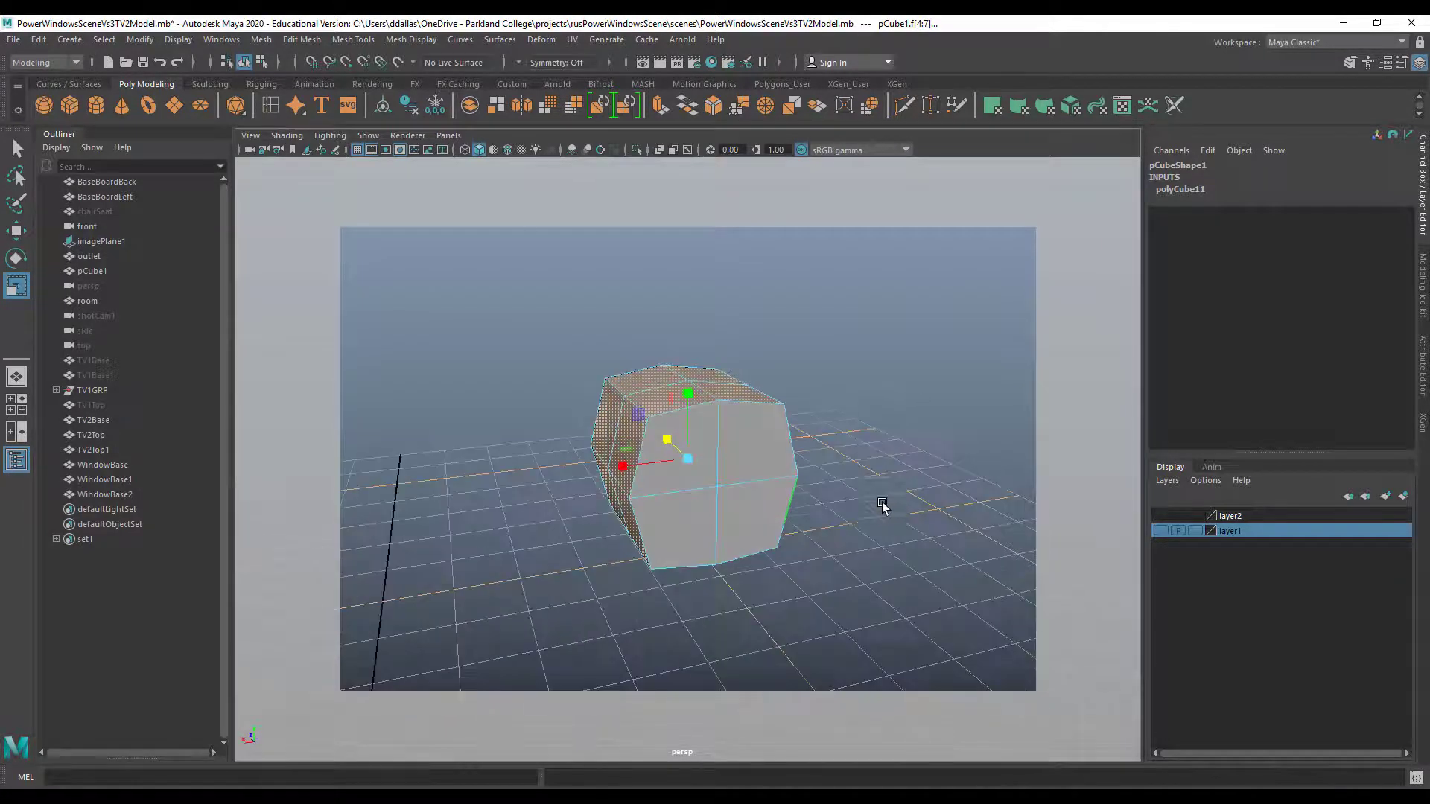
click(659, 105)
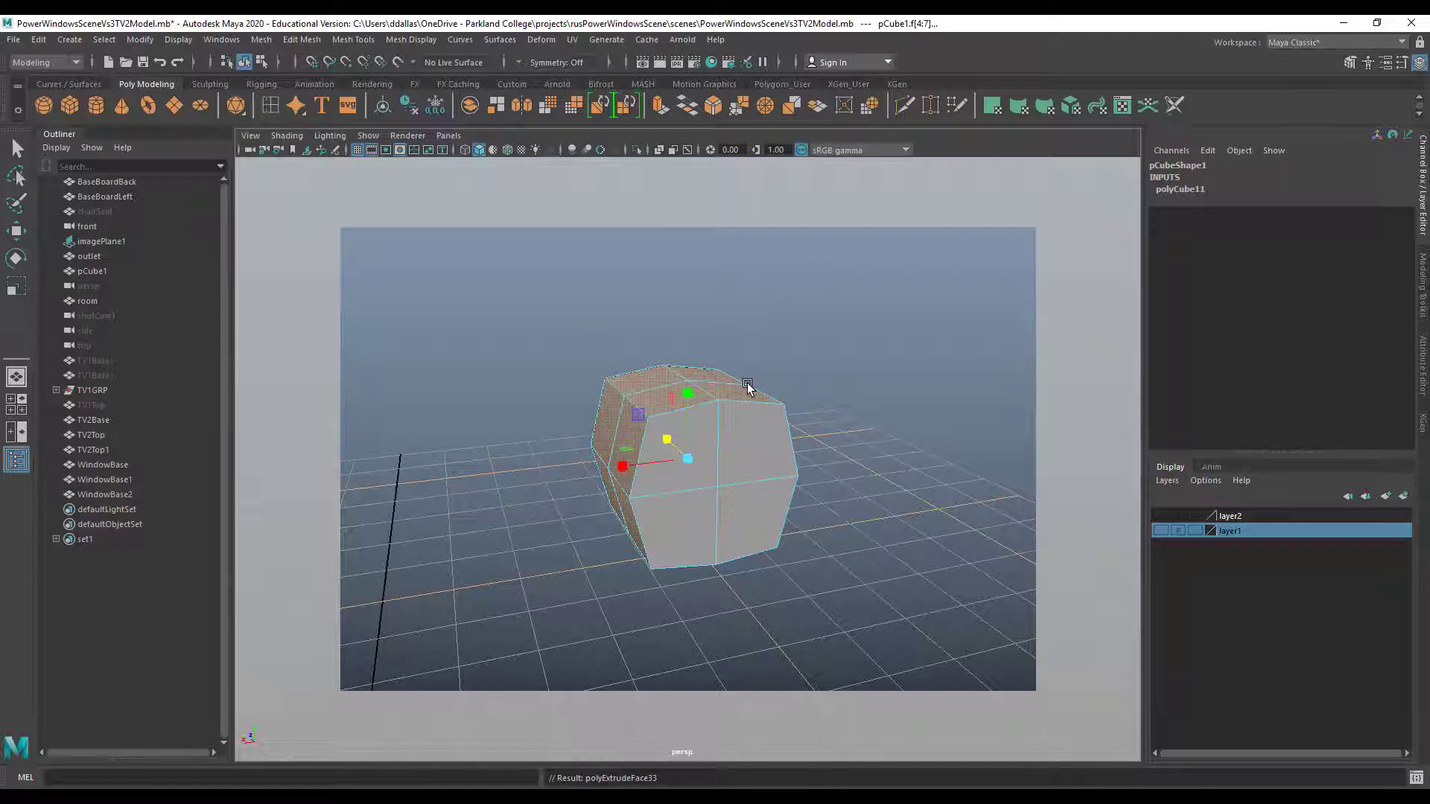
drag(708, 328, 720, 319)
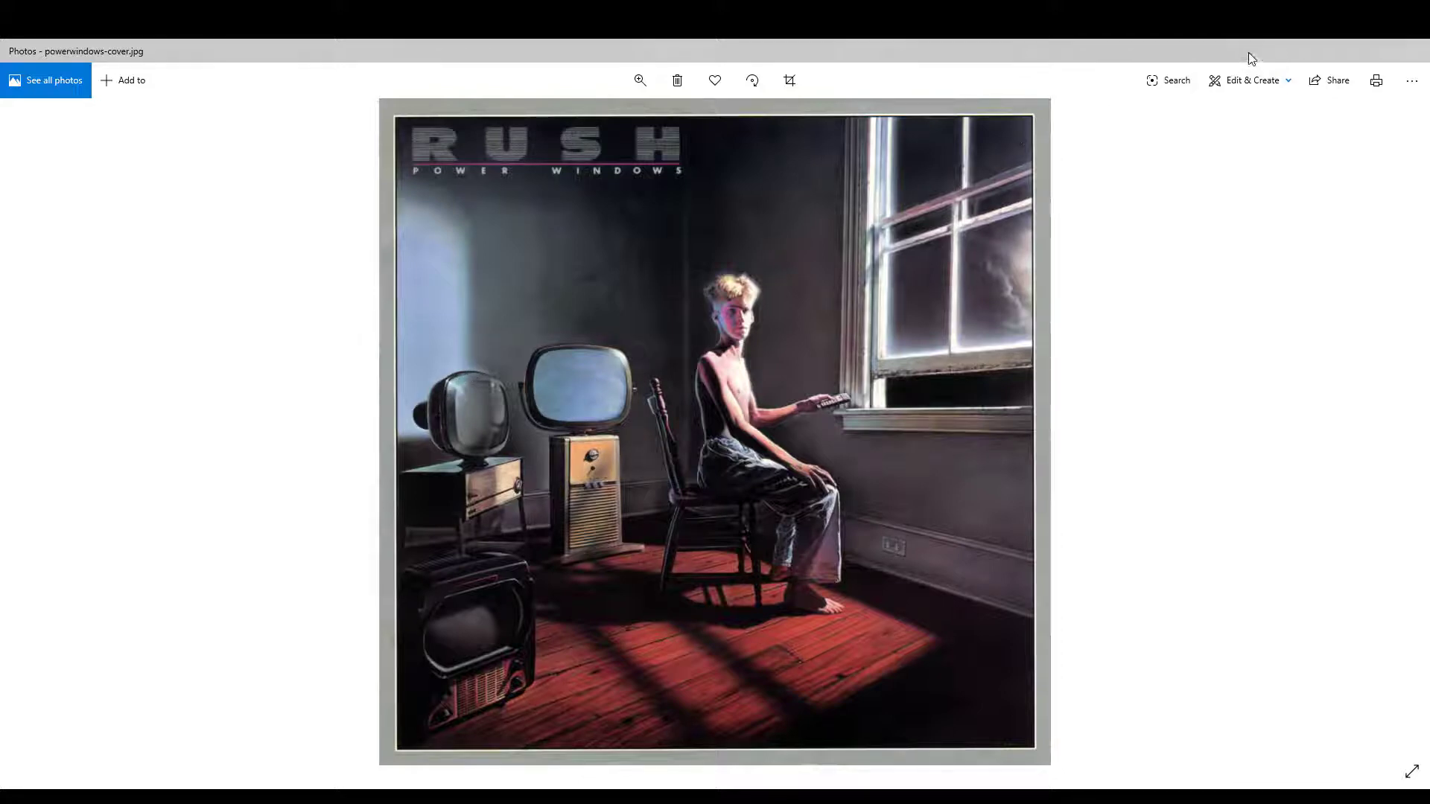
Arrange the cover image beside the Maya window, with the picture zoomed in on the televisions
double_click(1305, 58)
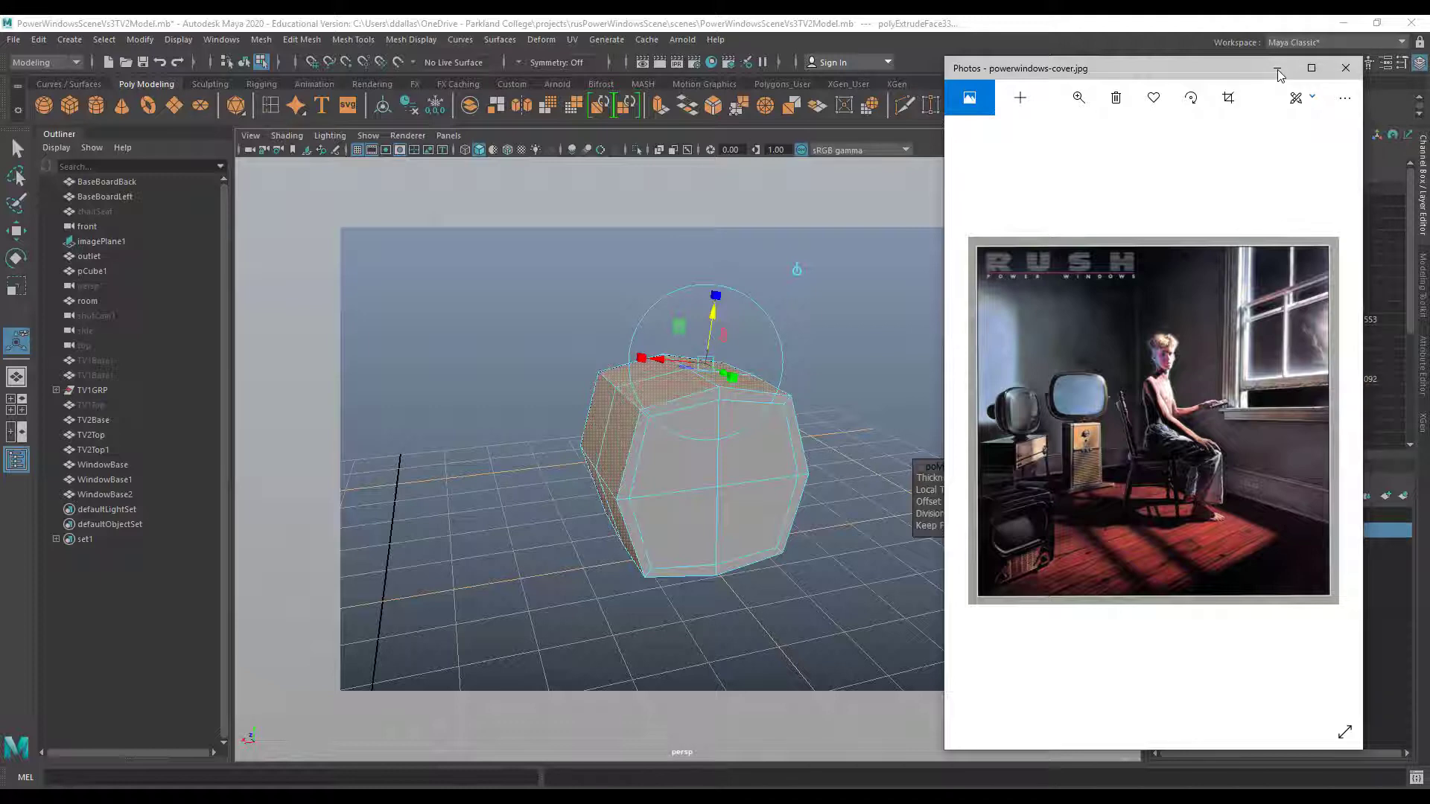
drag(1238, 67, 285, 34)
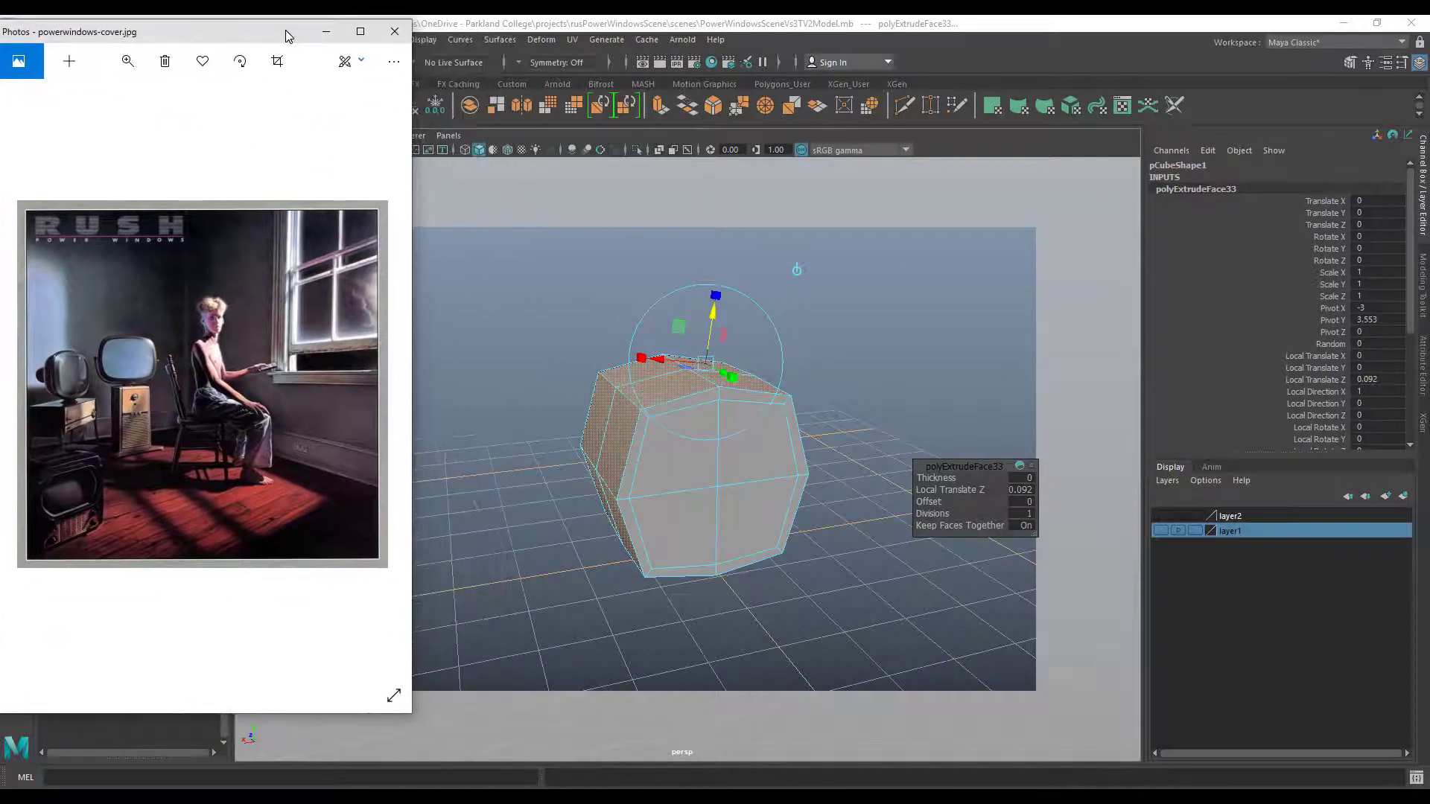
click(140, 60)
drag(58, 101, 76, 110)
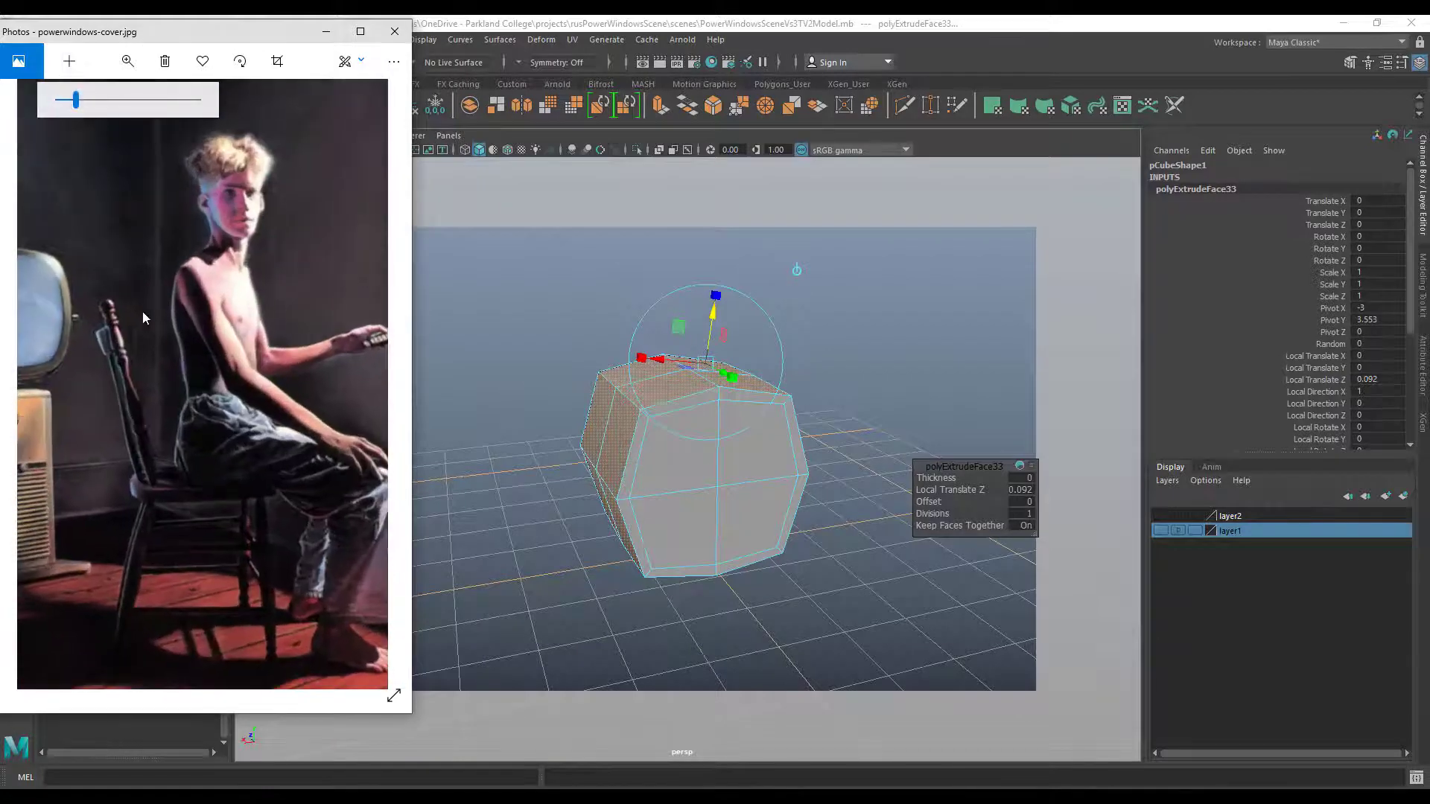
drag(112, 347, 388, 281)
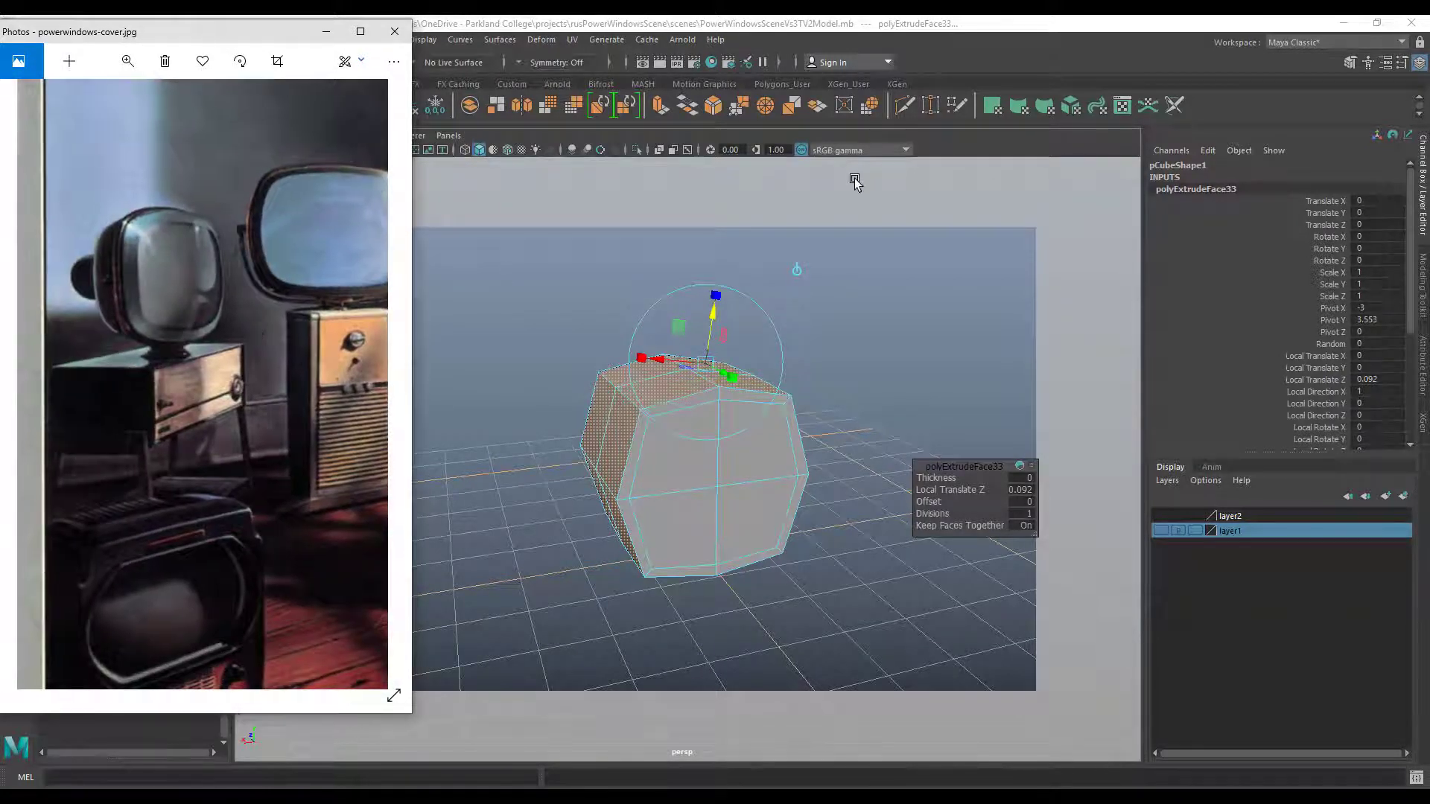
double_click(1194, 28)
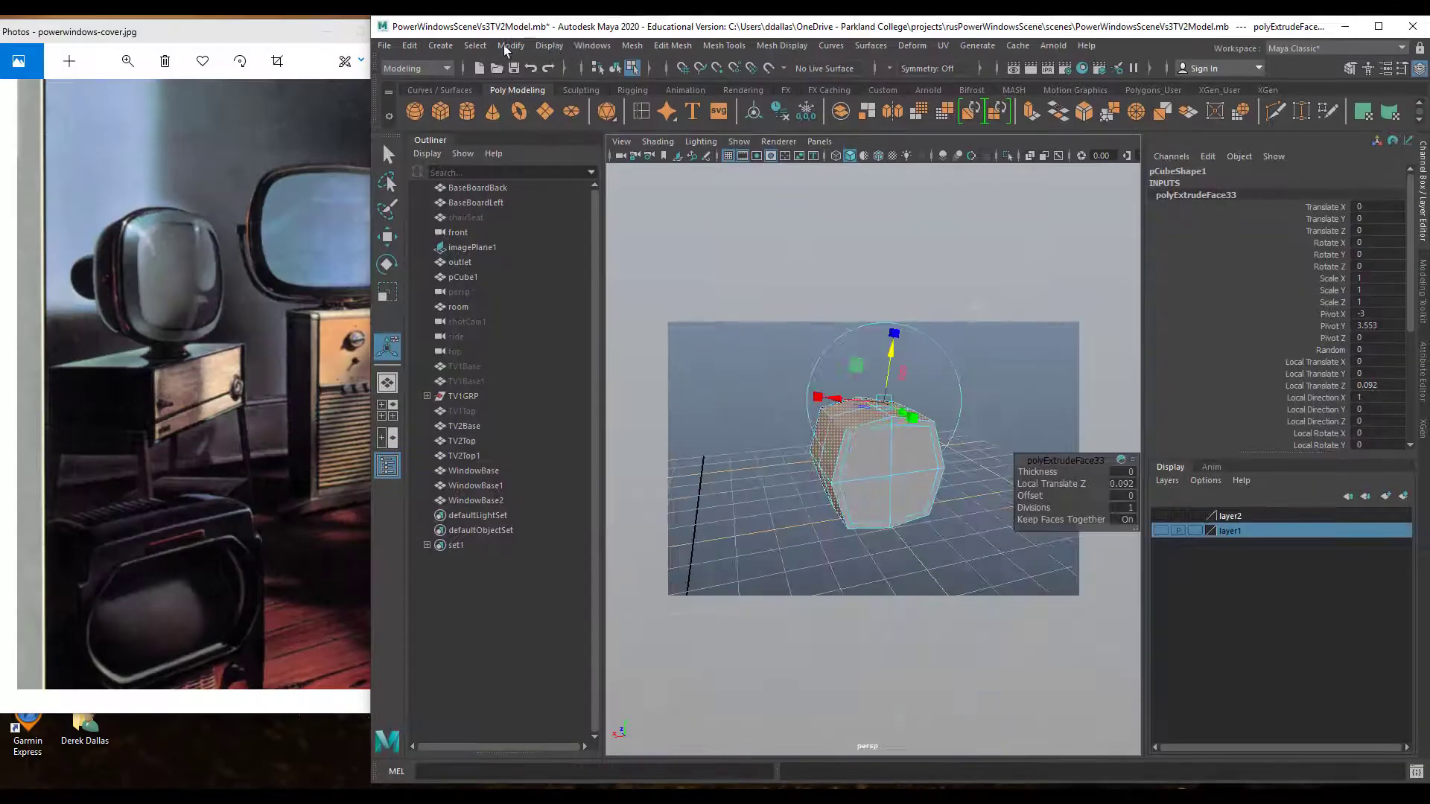
drag(371, 94, 429, 94)
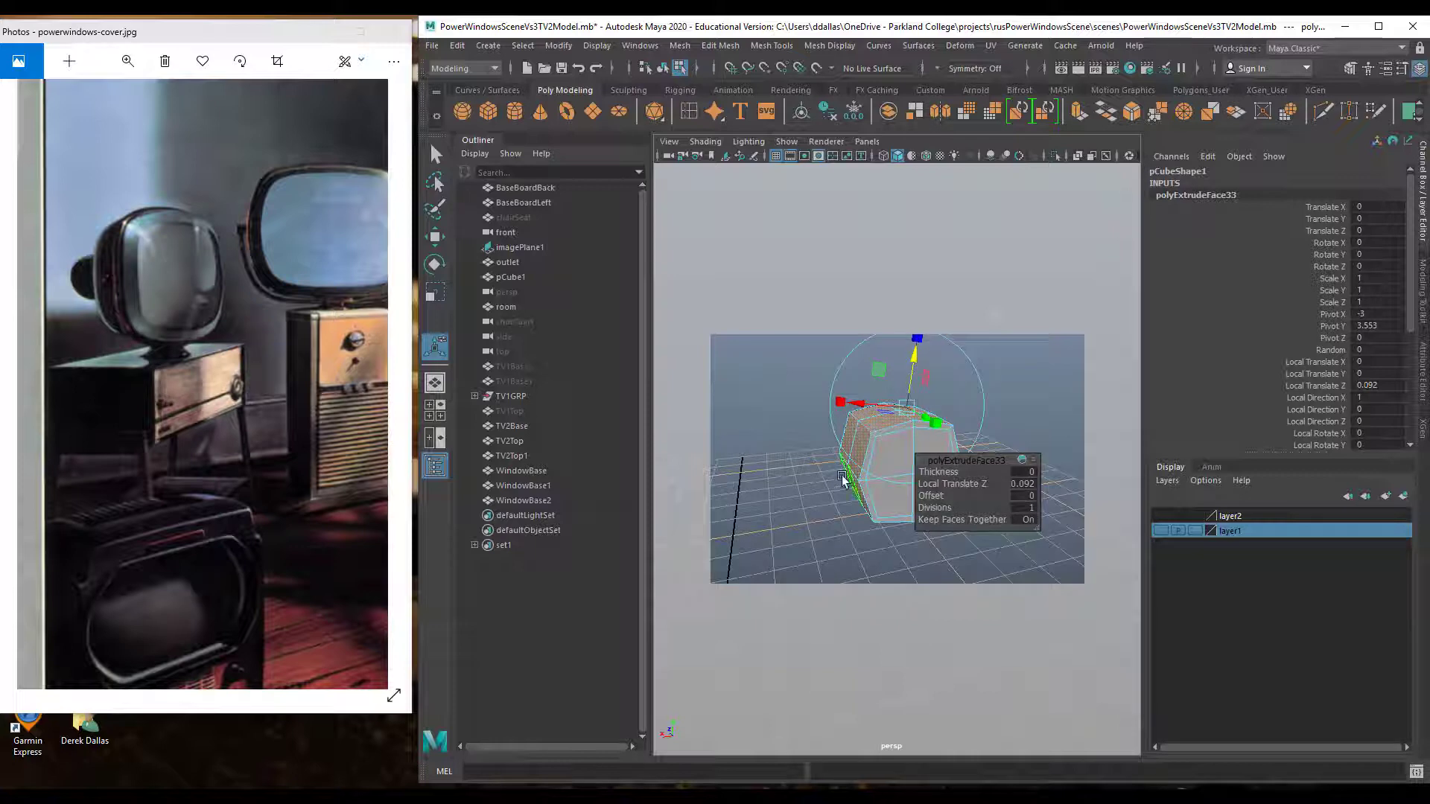
Select the faces at the cube's back end and scale them down to taper the rear of the television body
alt+drag(843, 480, 1023, 440)
click(1029, 385)
right_drag(898, 442, 899, 438)
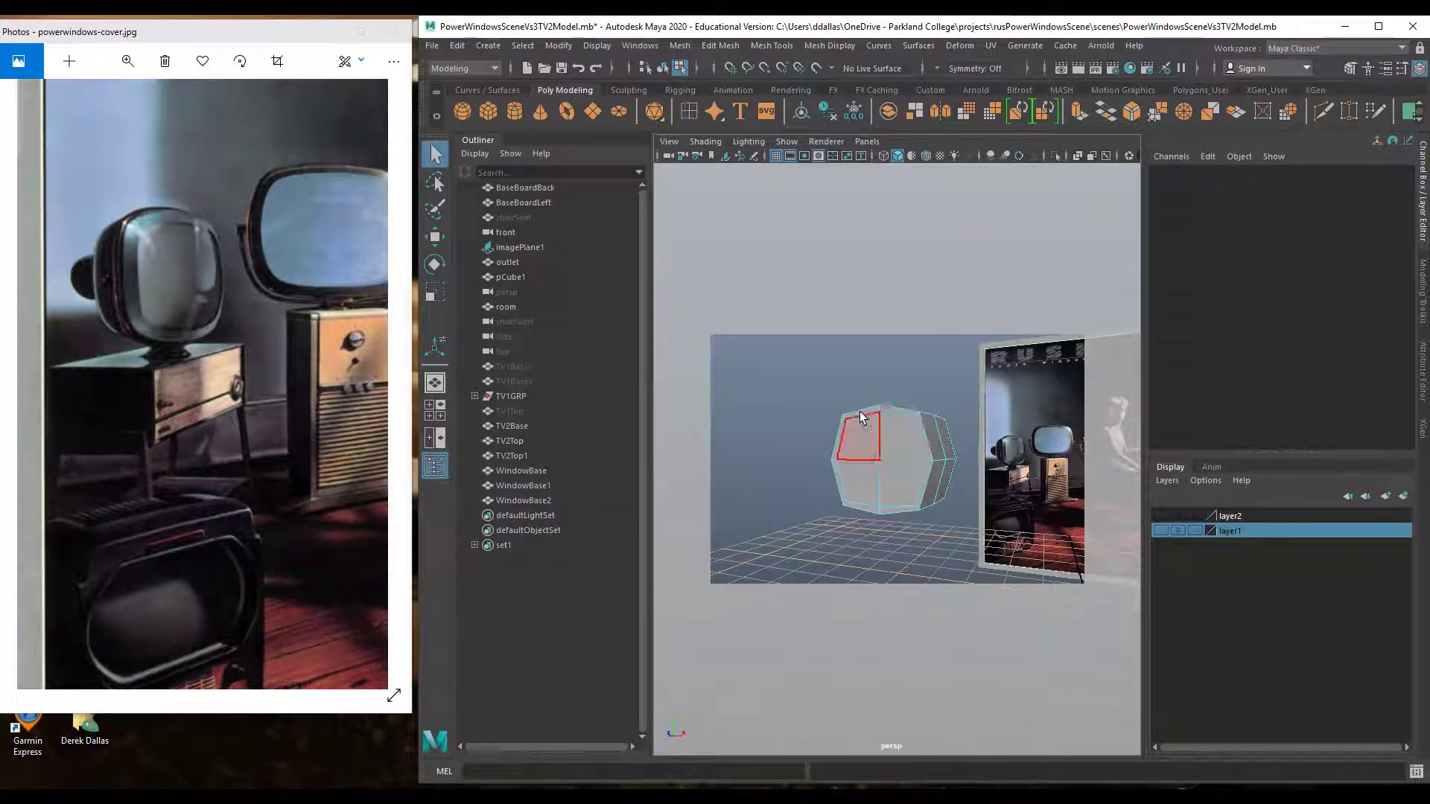
click(864, 449)
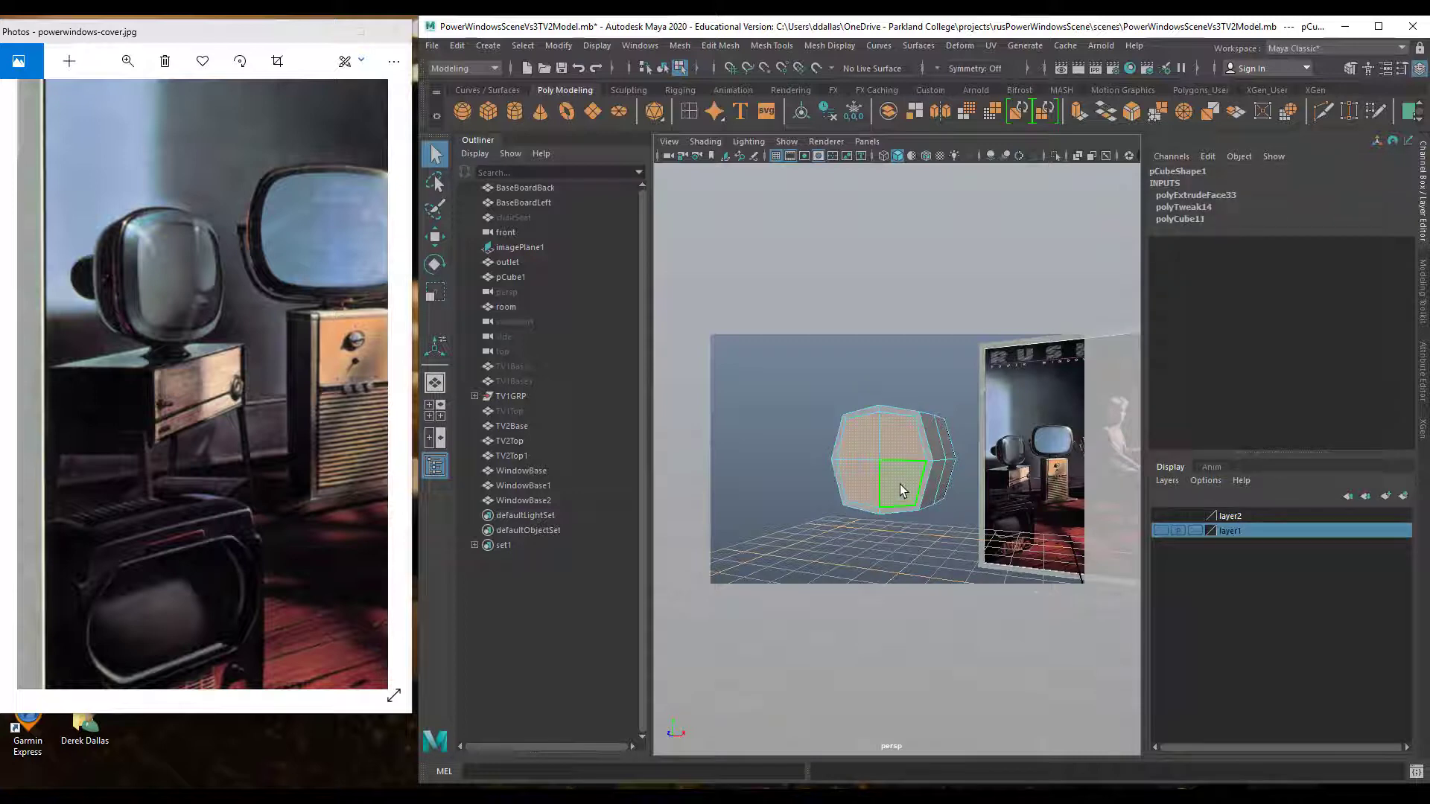
key(shift+period)
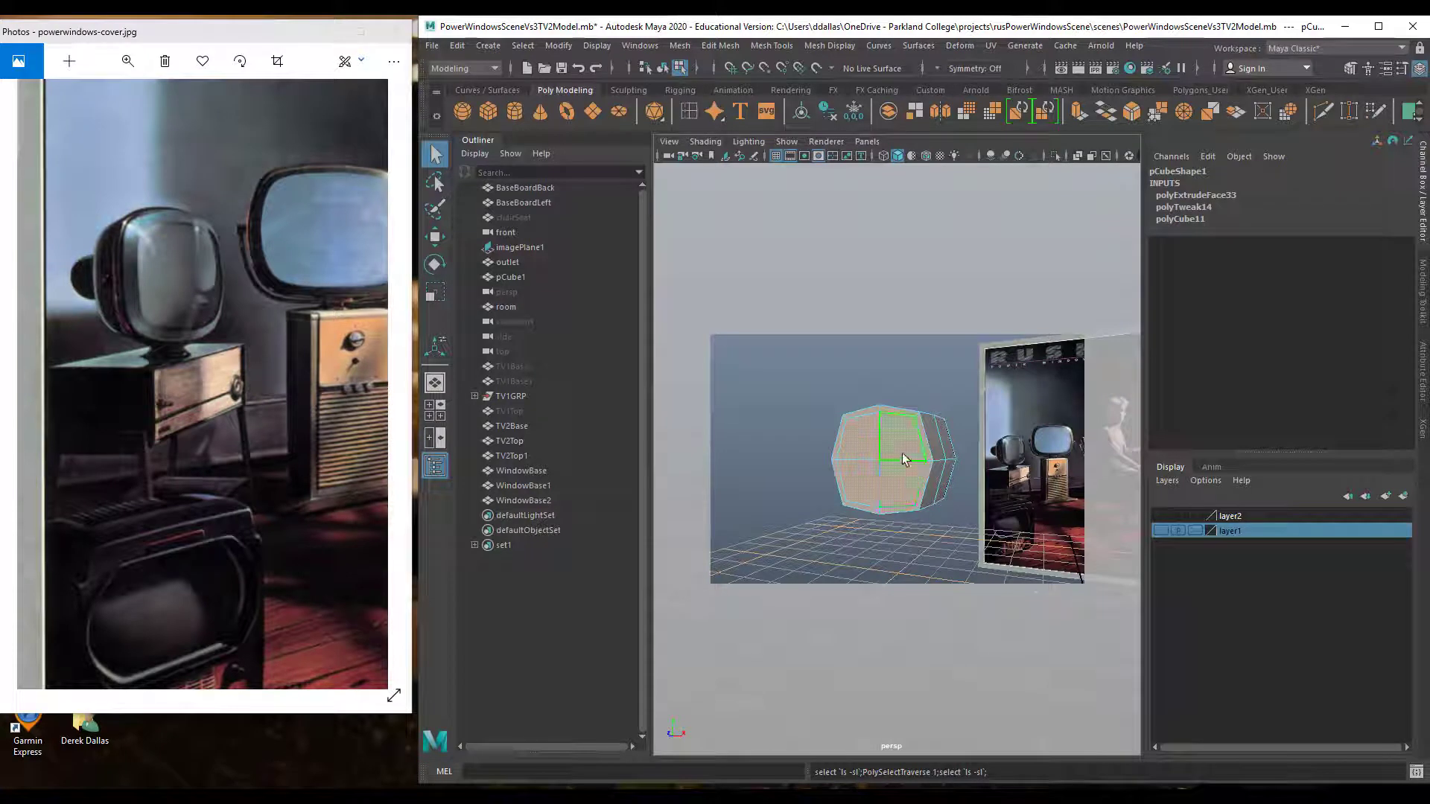
key(r)
drag(882, 462, 708, 444)
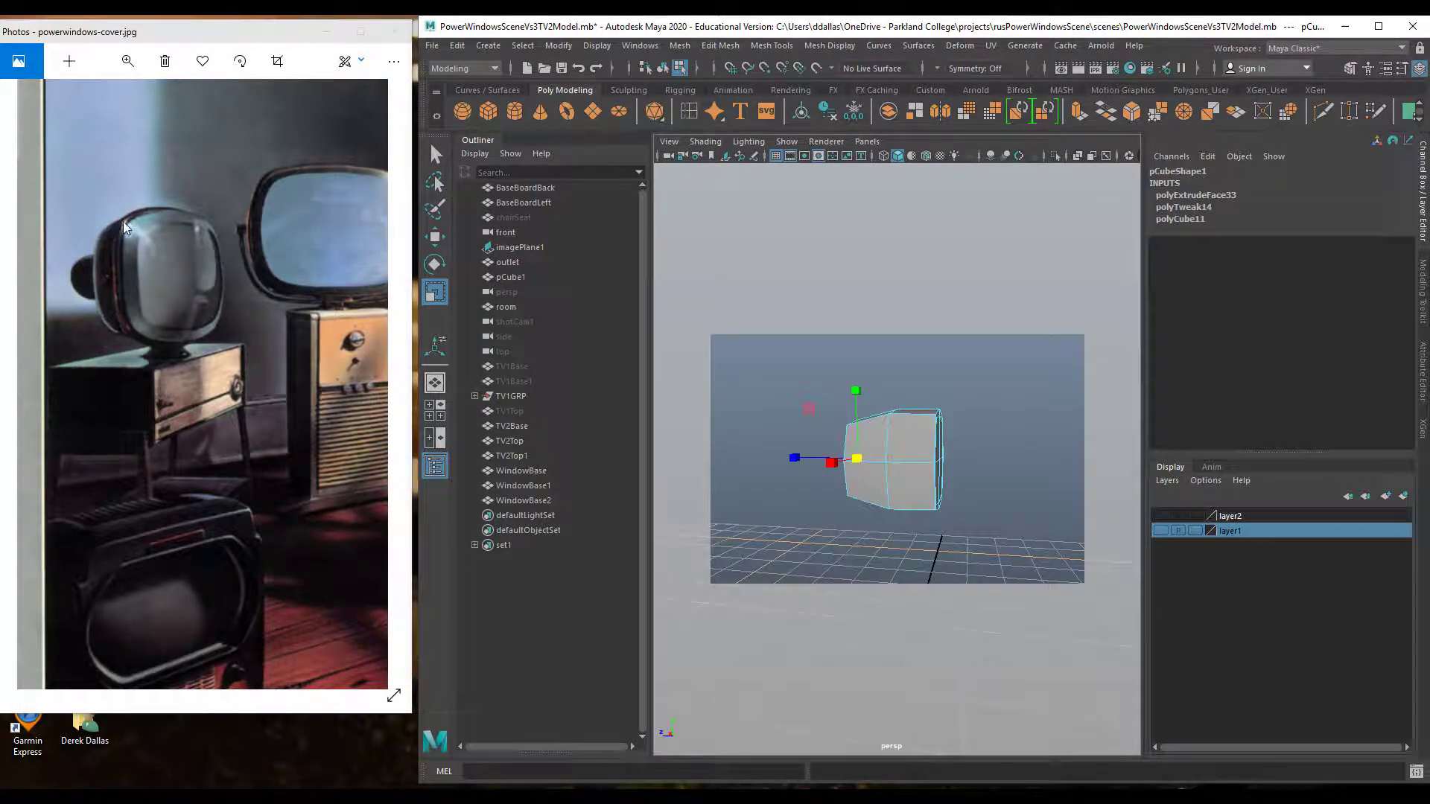
alt+drag(895, 428, 876, 436)
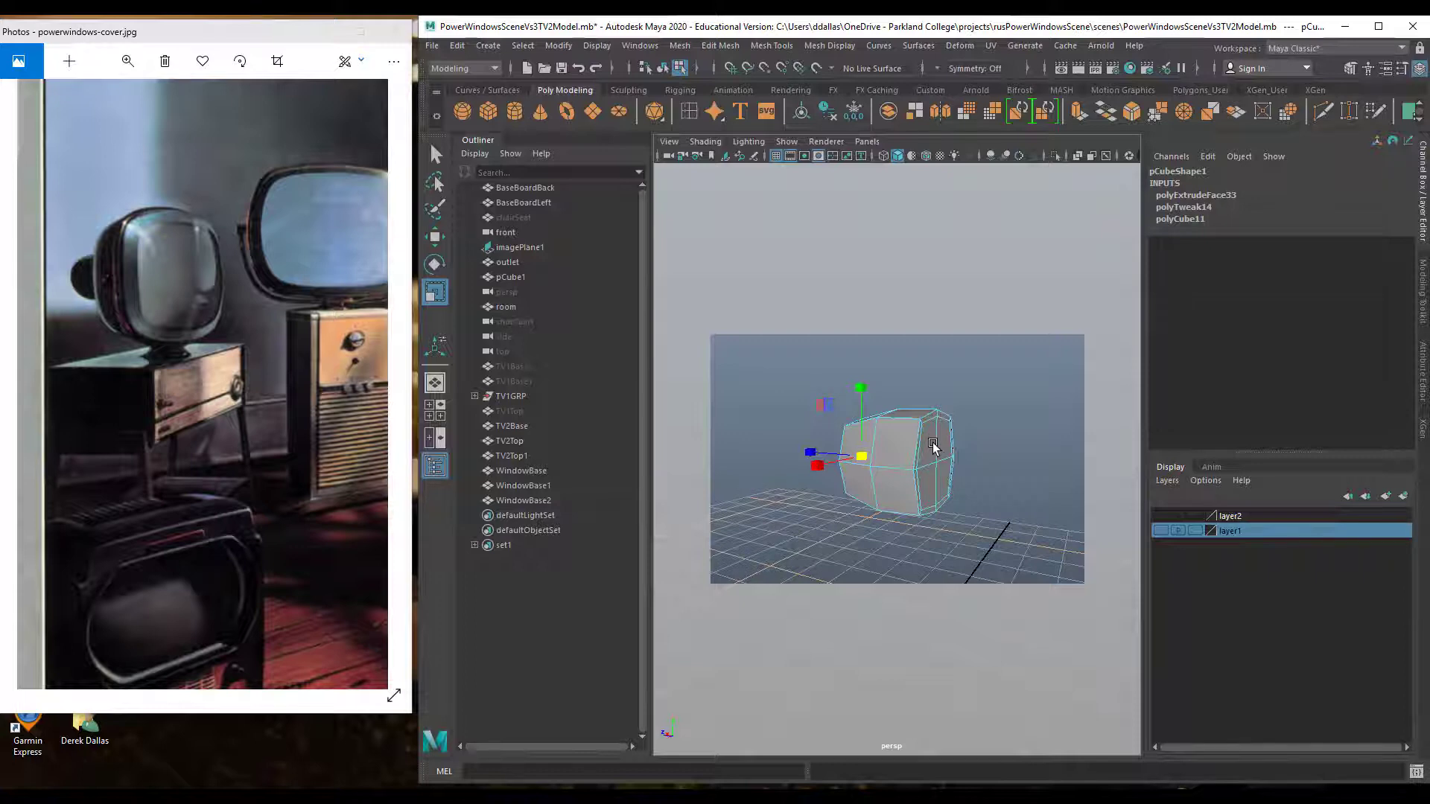
Select the four faces on the cube's front and extrude them to form the television's screen section
shift+right_drag(933, 447, 939, 449)
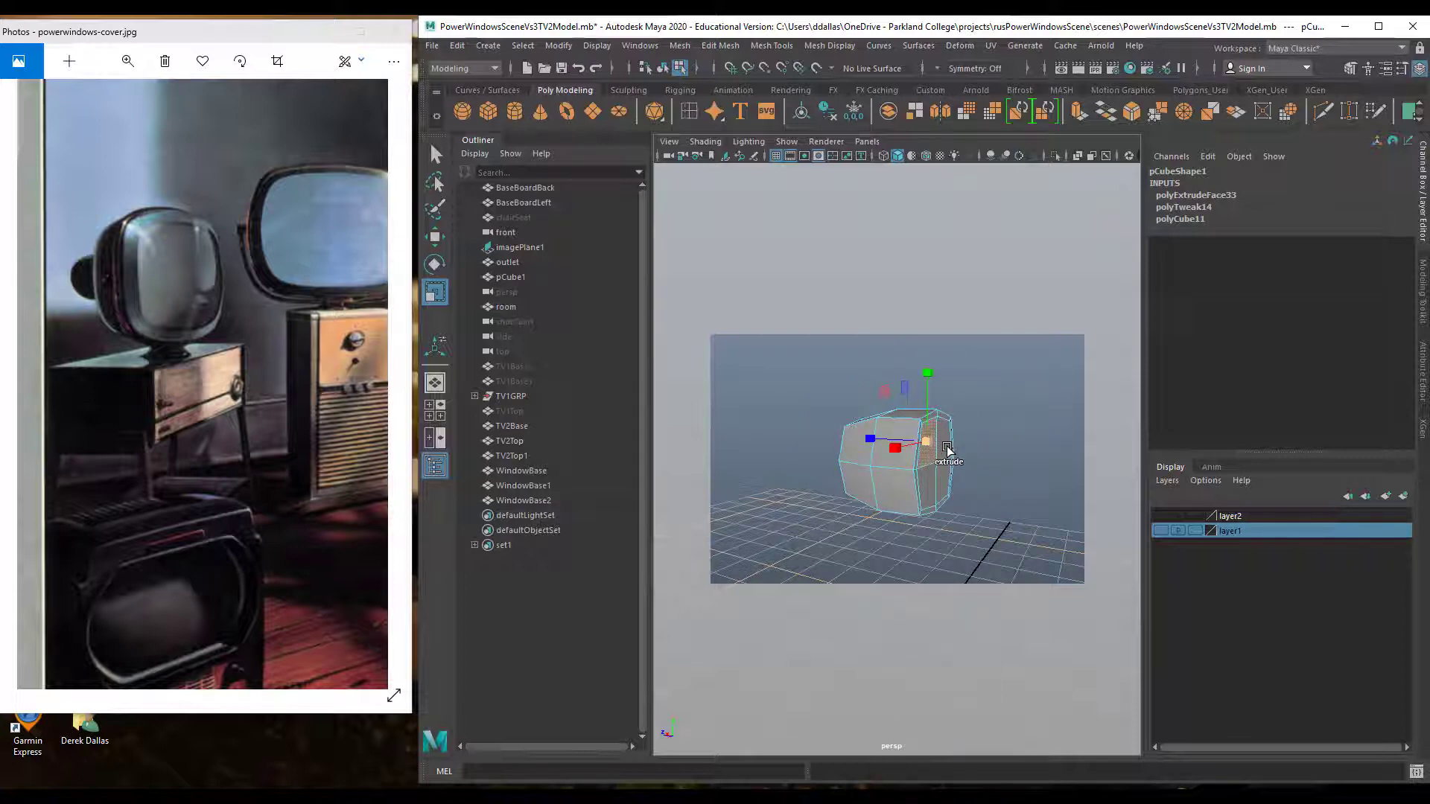
key(q)
shift+click(941, 476)
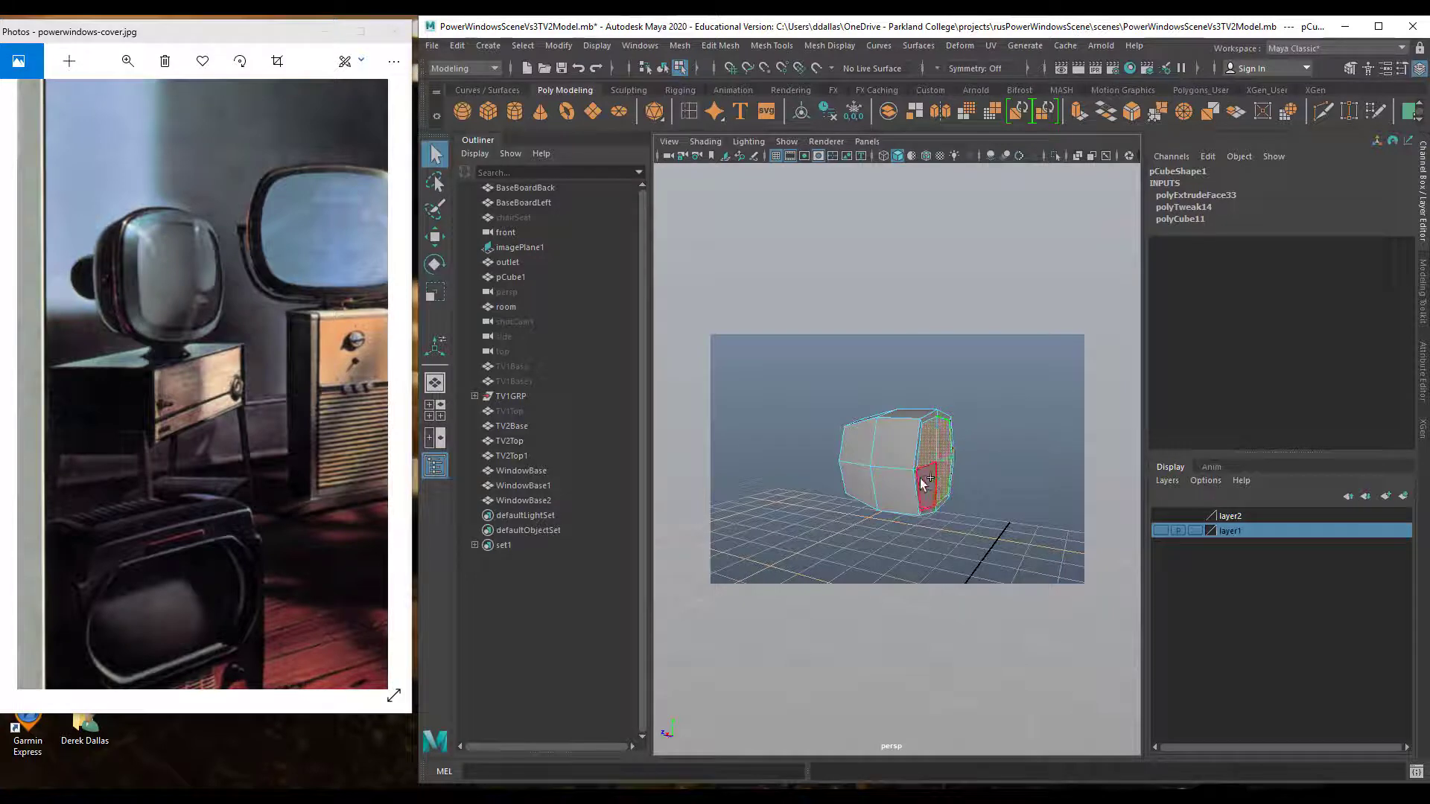
shift+click(922, 480)
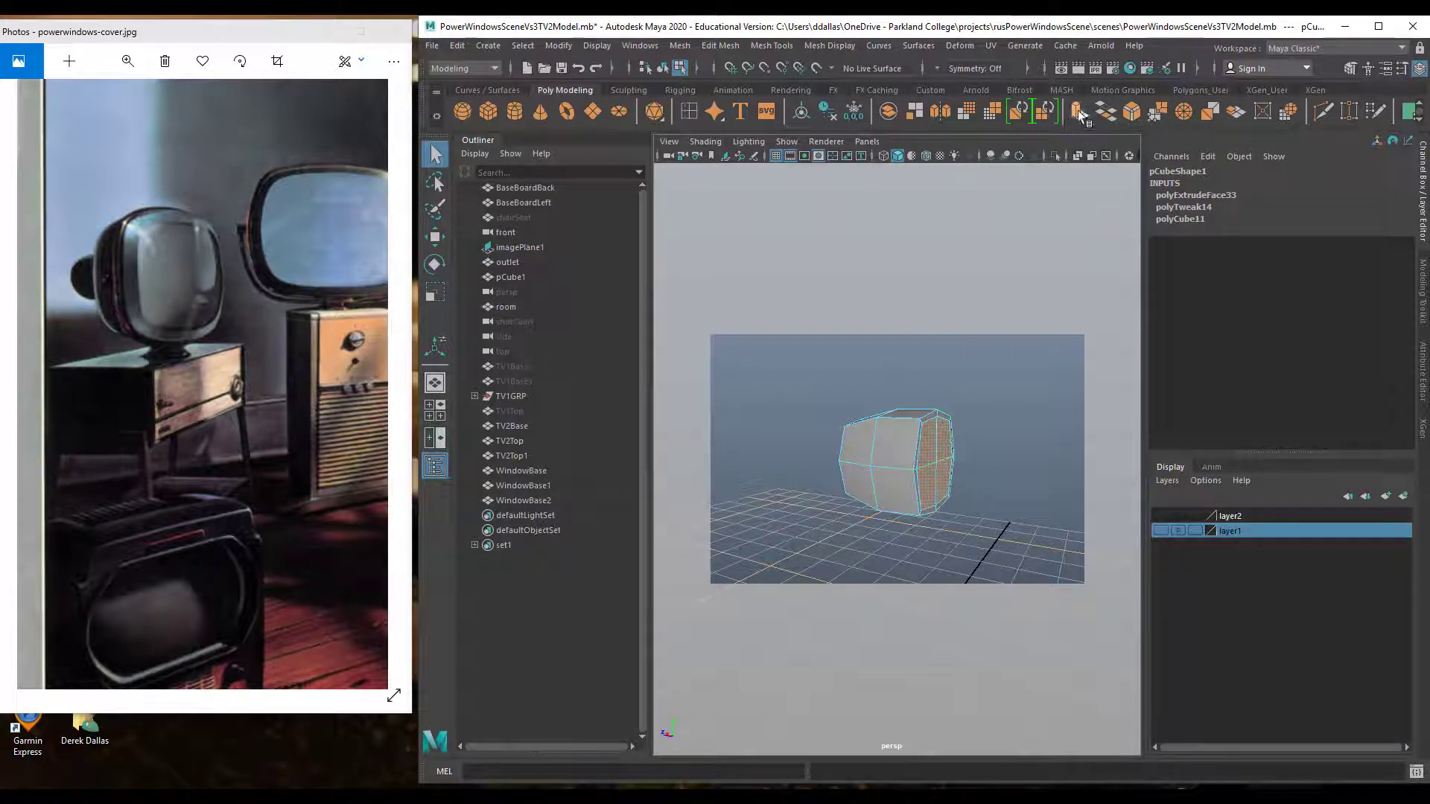
key(ctrl+e)
drag(993, 450, 940, 441)
click(1019, 445)
click(862, 366)
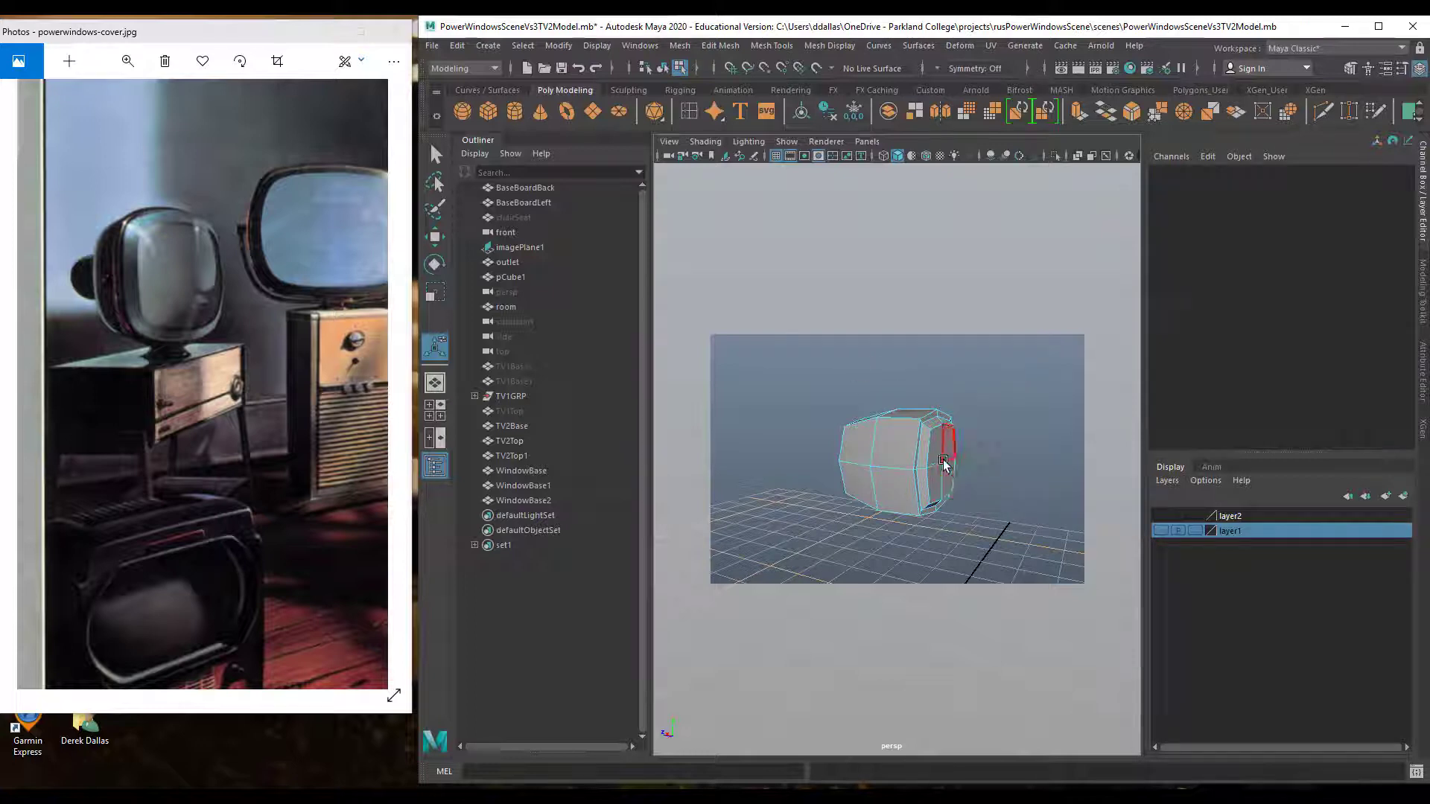
Select the centre vertex of the front and pull it outward along Z in smooth preview to bulge the screen
right_drag(944, 463, 872, 395)
click(944, 466)
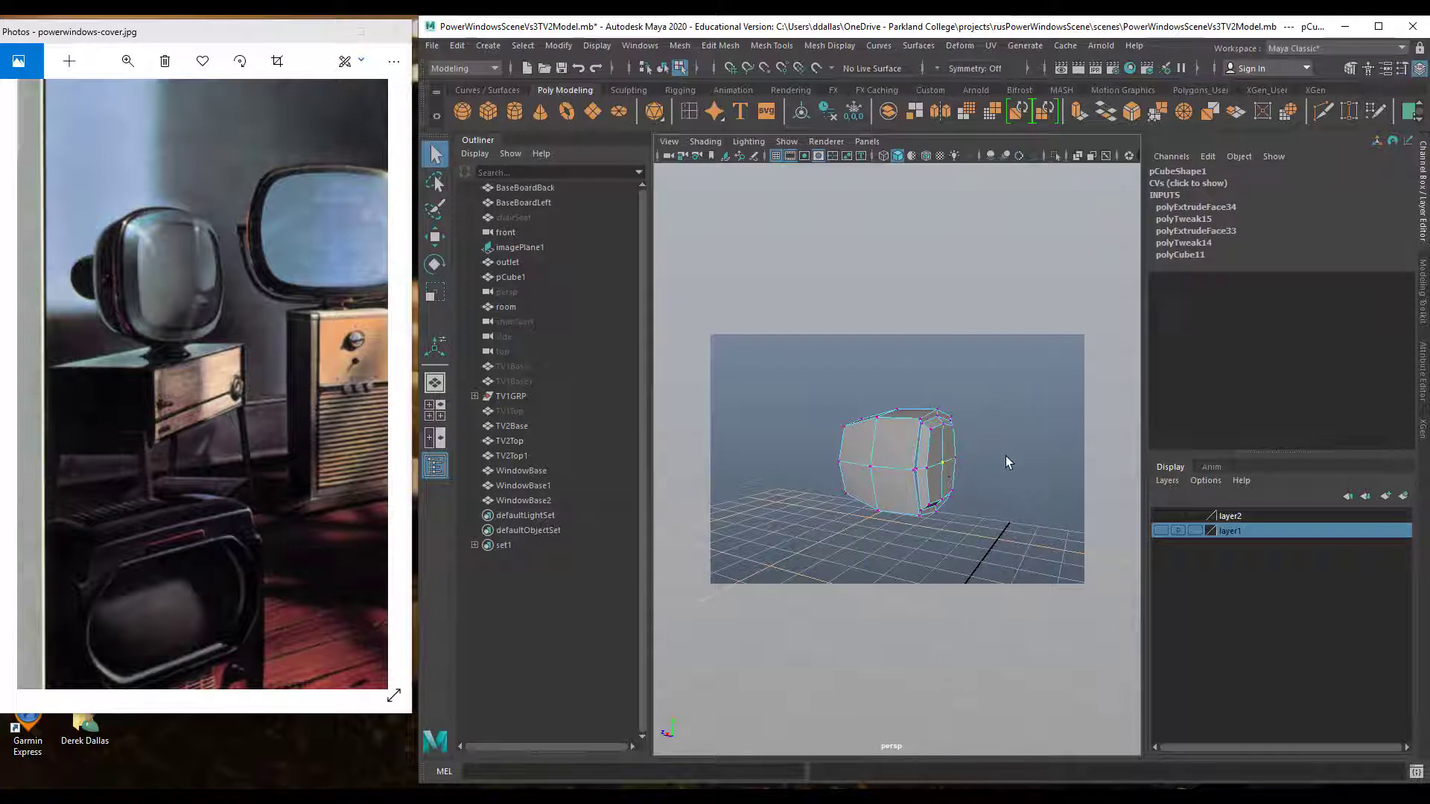
key(w)
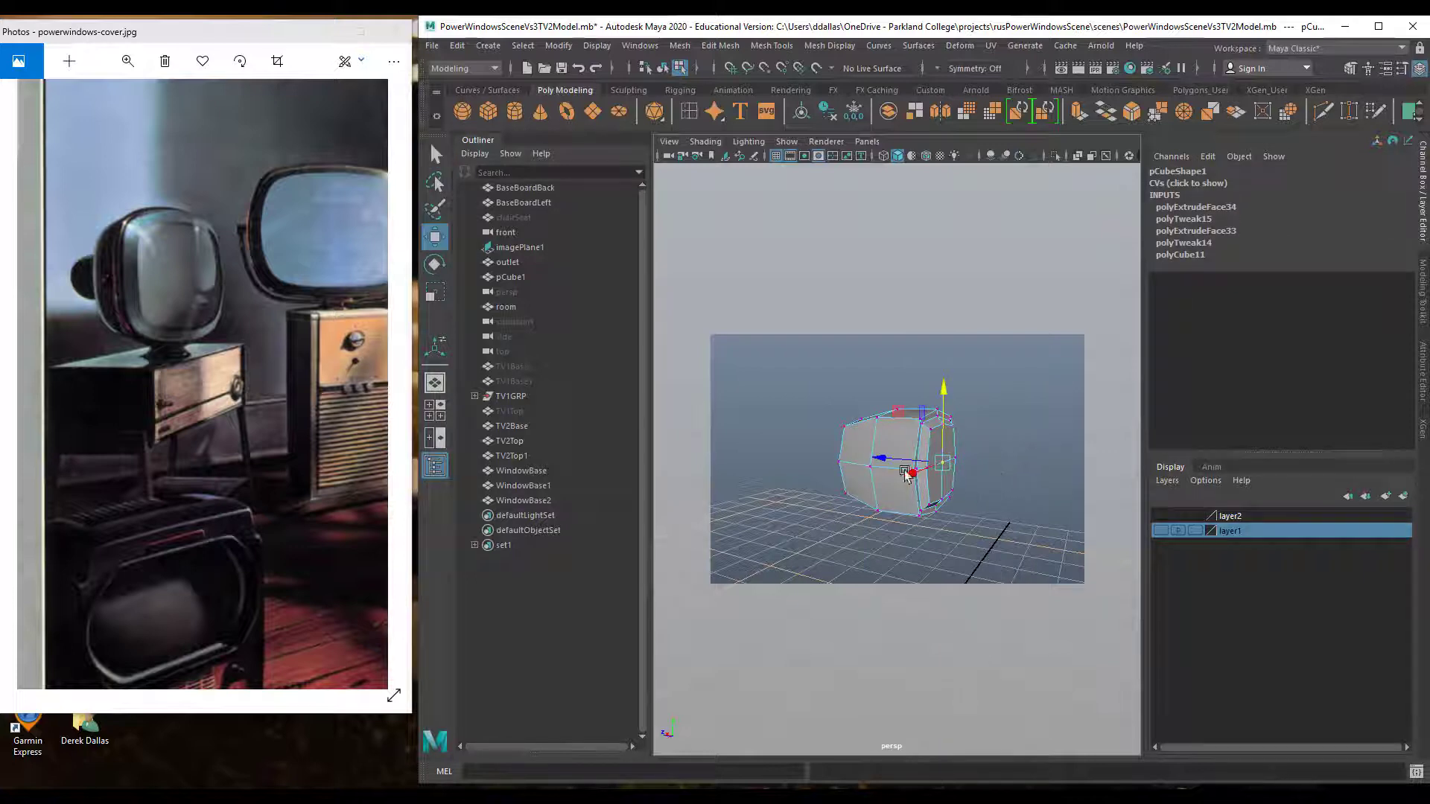
key(3)
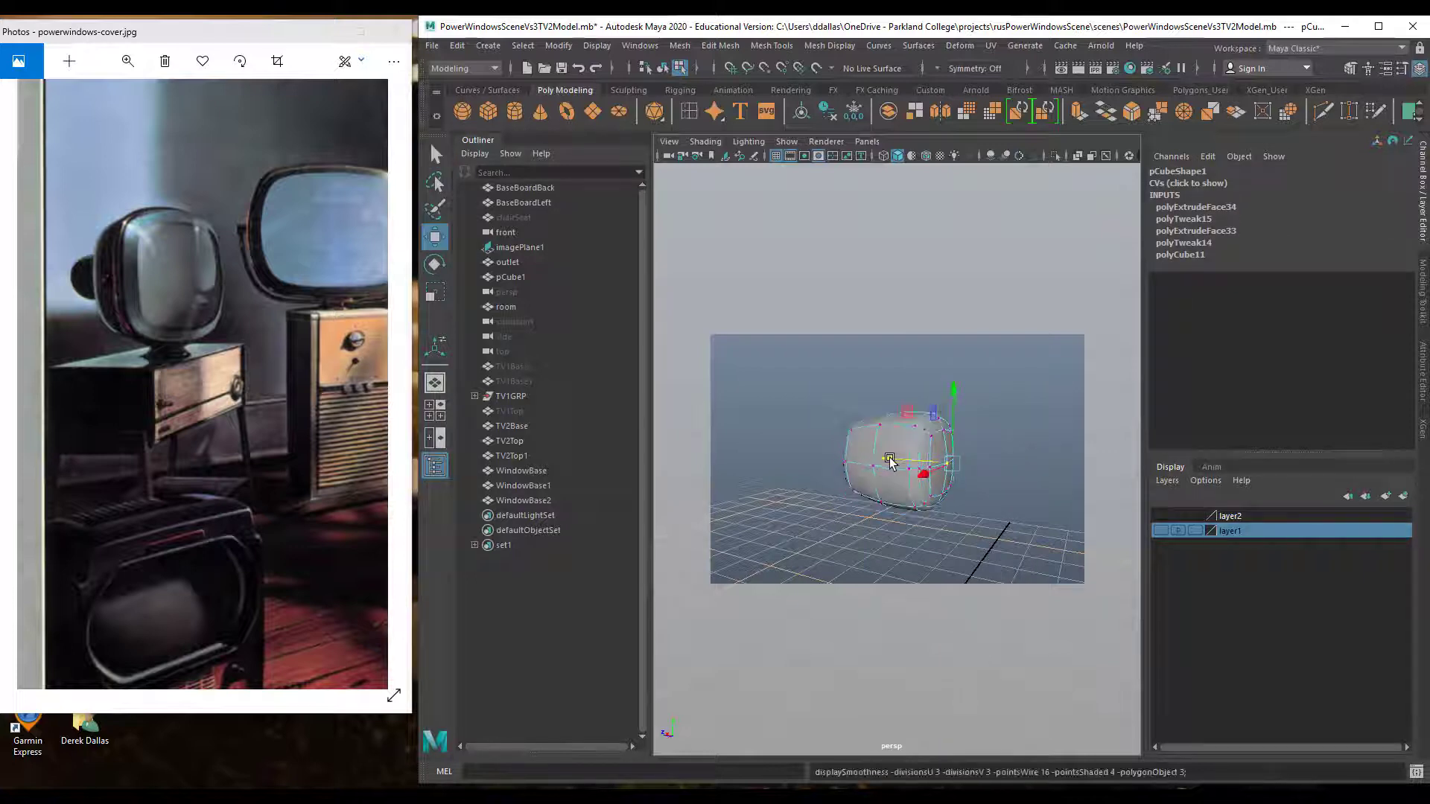
drag(889, 463, 895, 462)
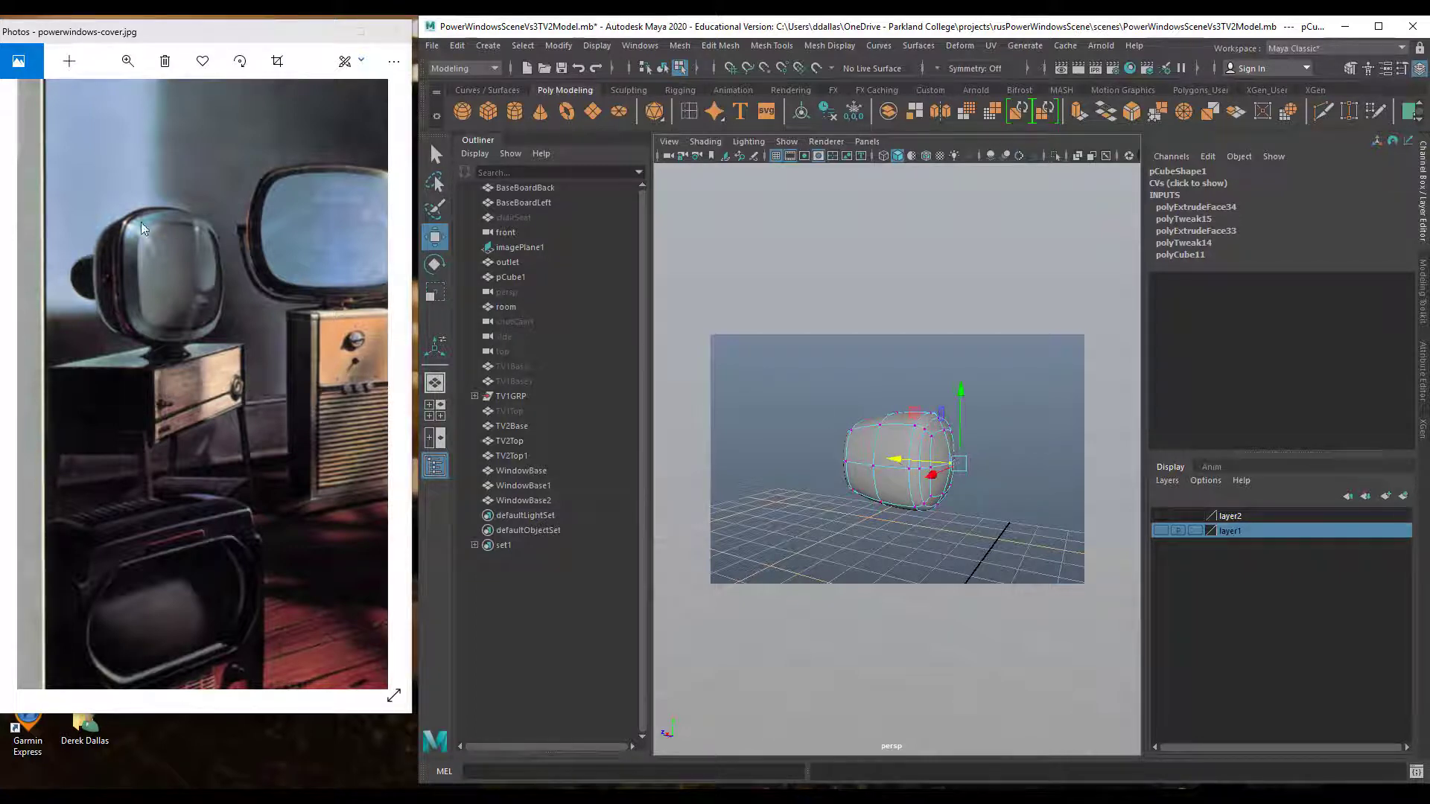
scroll(918, 434, up, 5)
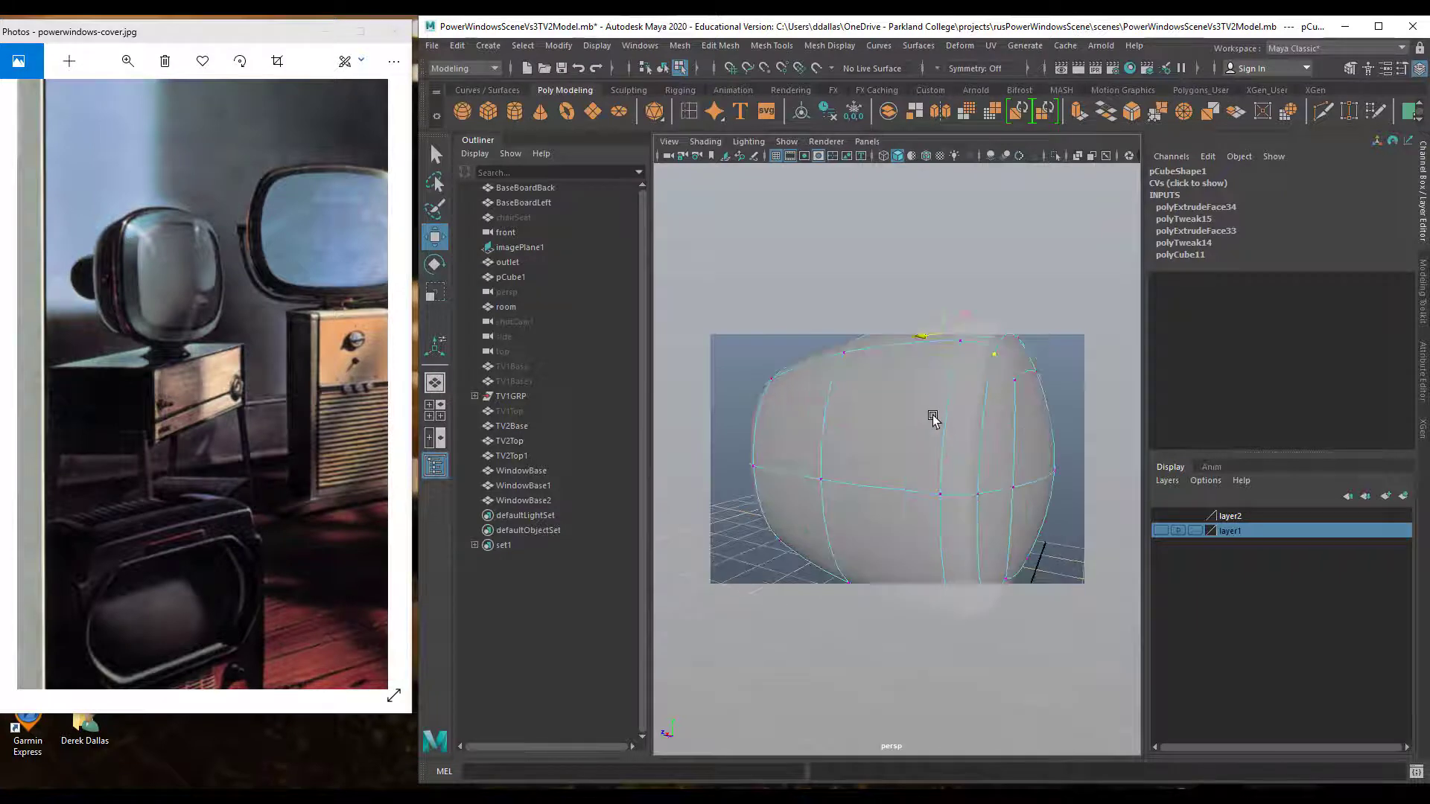
scroll(932, 417, down, 3)
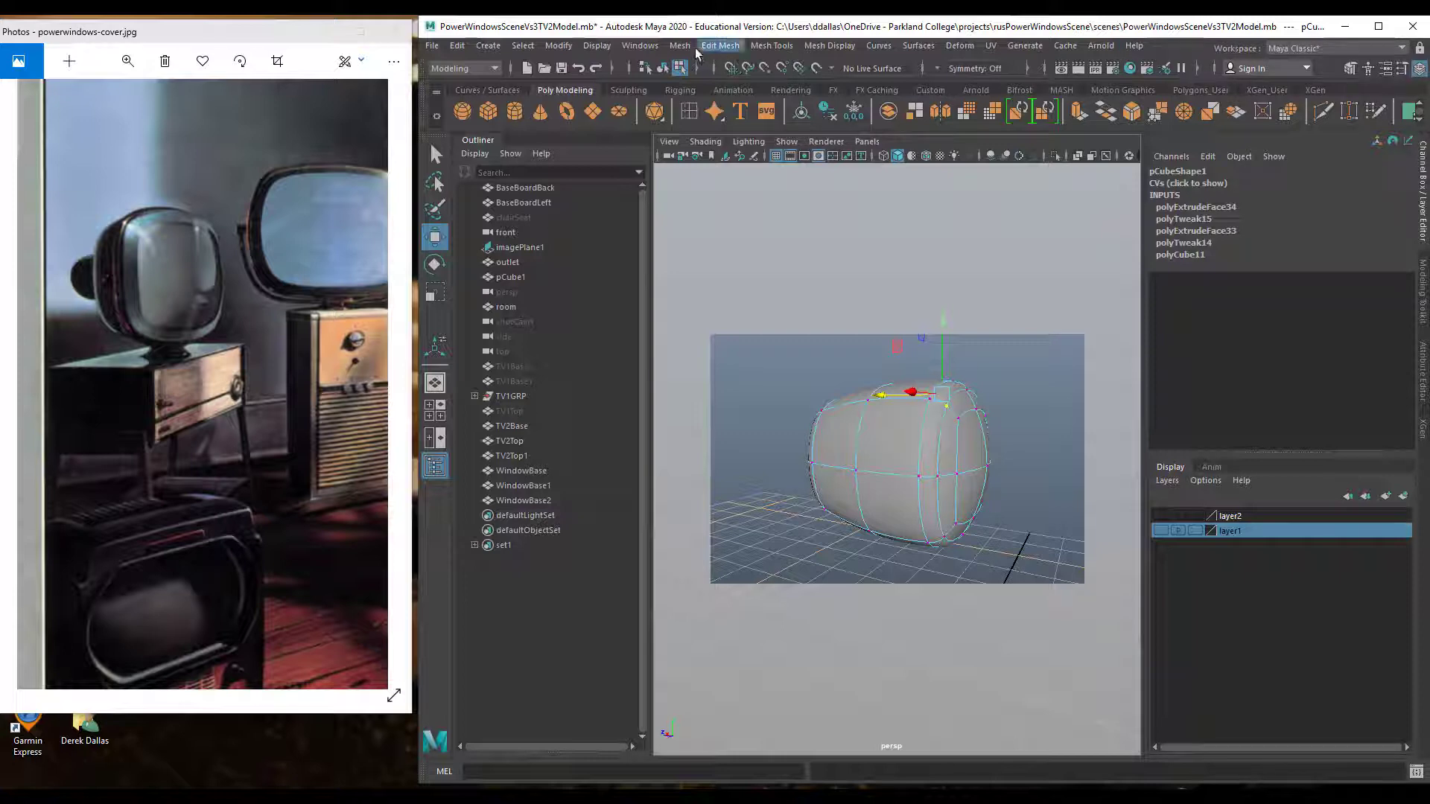
Insert an edge loop around the body just behind the front rim and check it in smooth preview
click(721, 46)
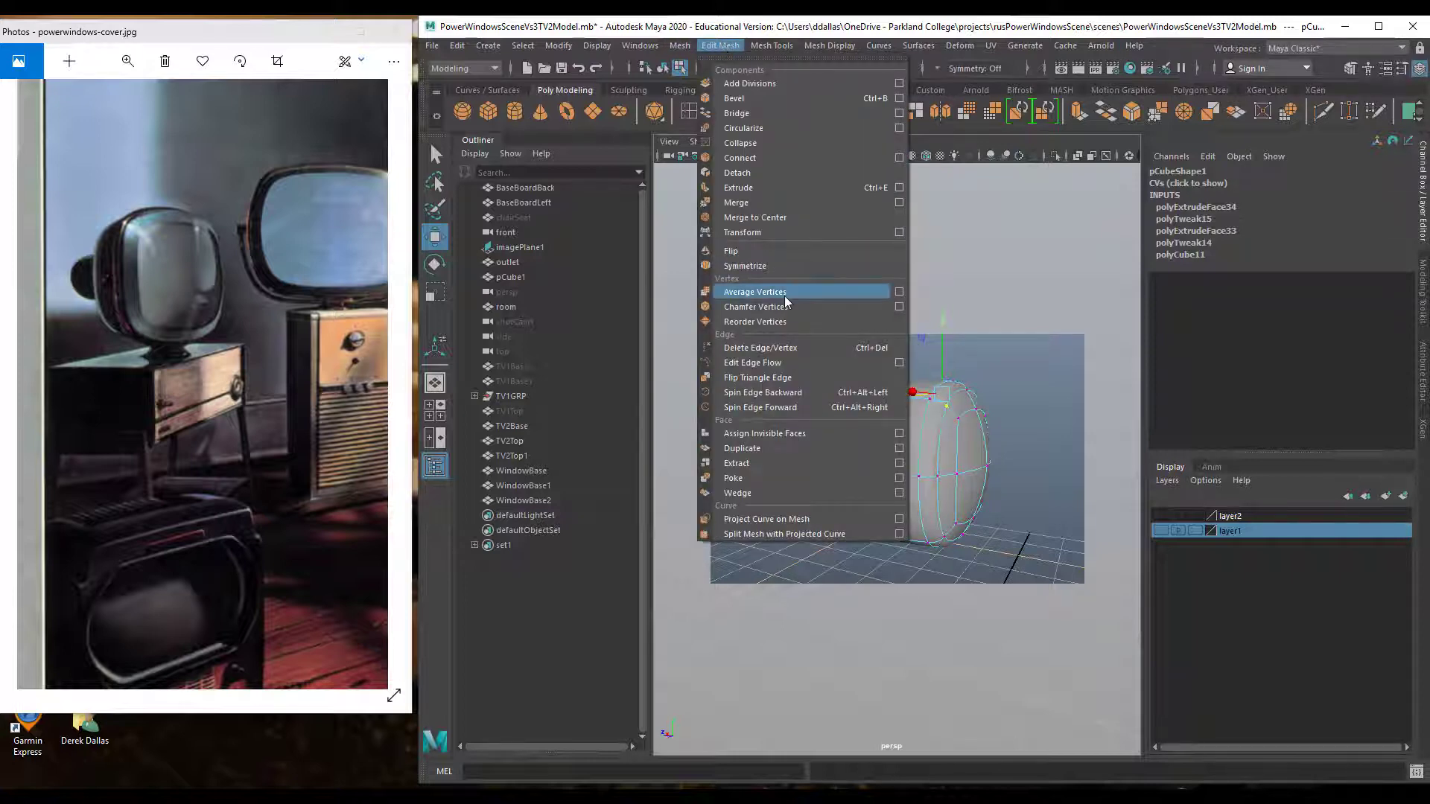
click(770, 46)
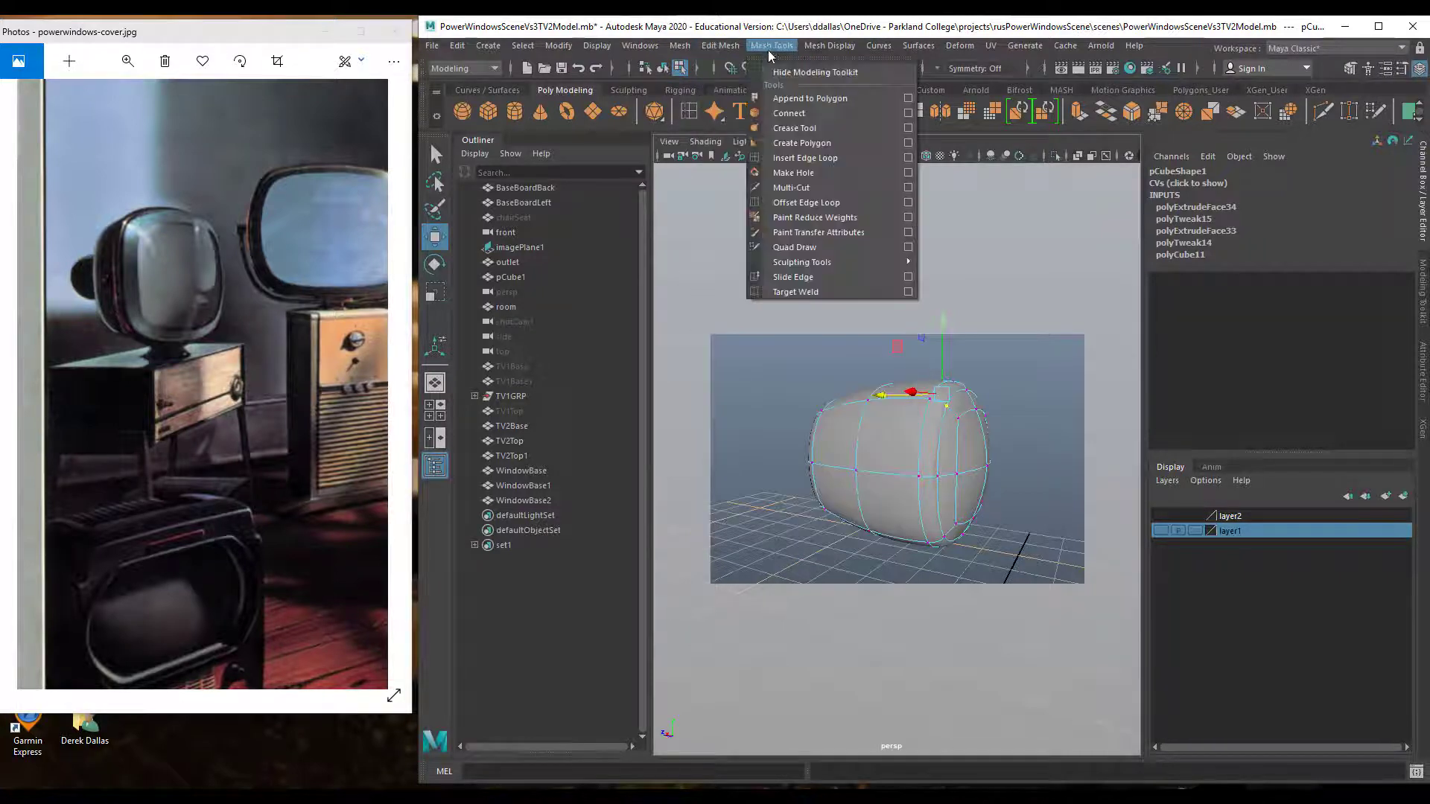
click(806, 158)
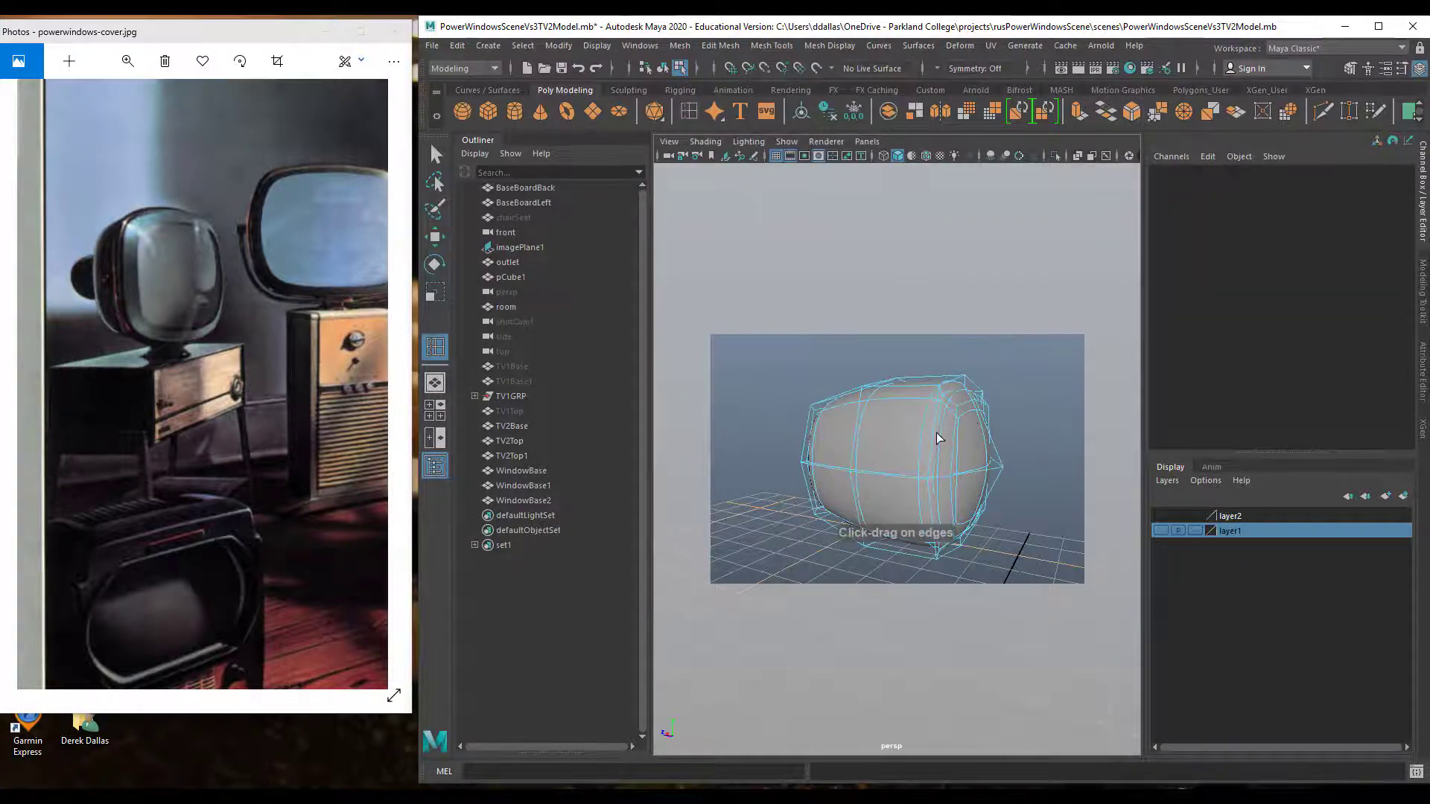
scroll(937, 445, up, 6)
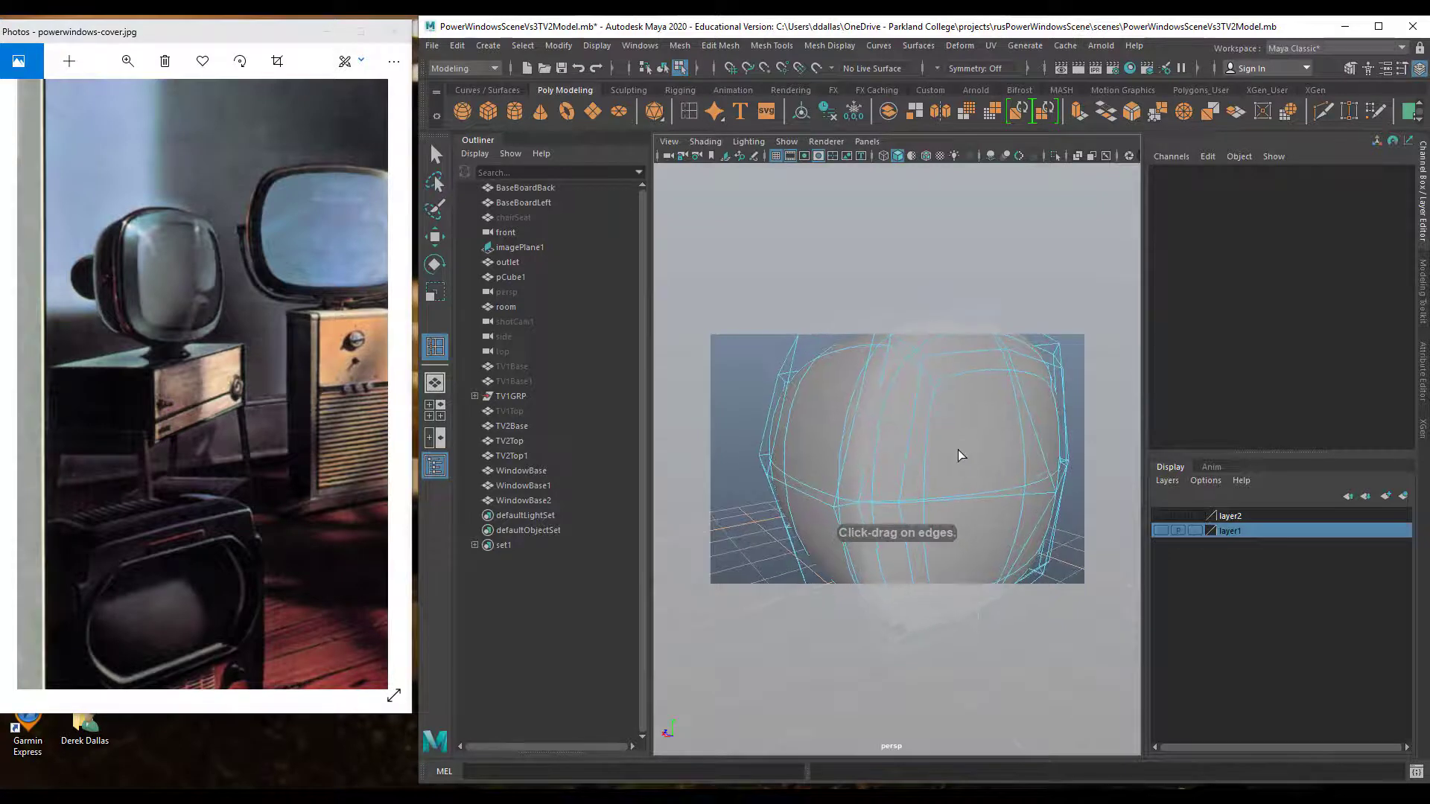
key(1)
alt+drag(886, 420, 932, 418)
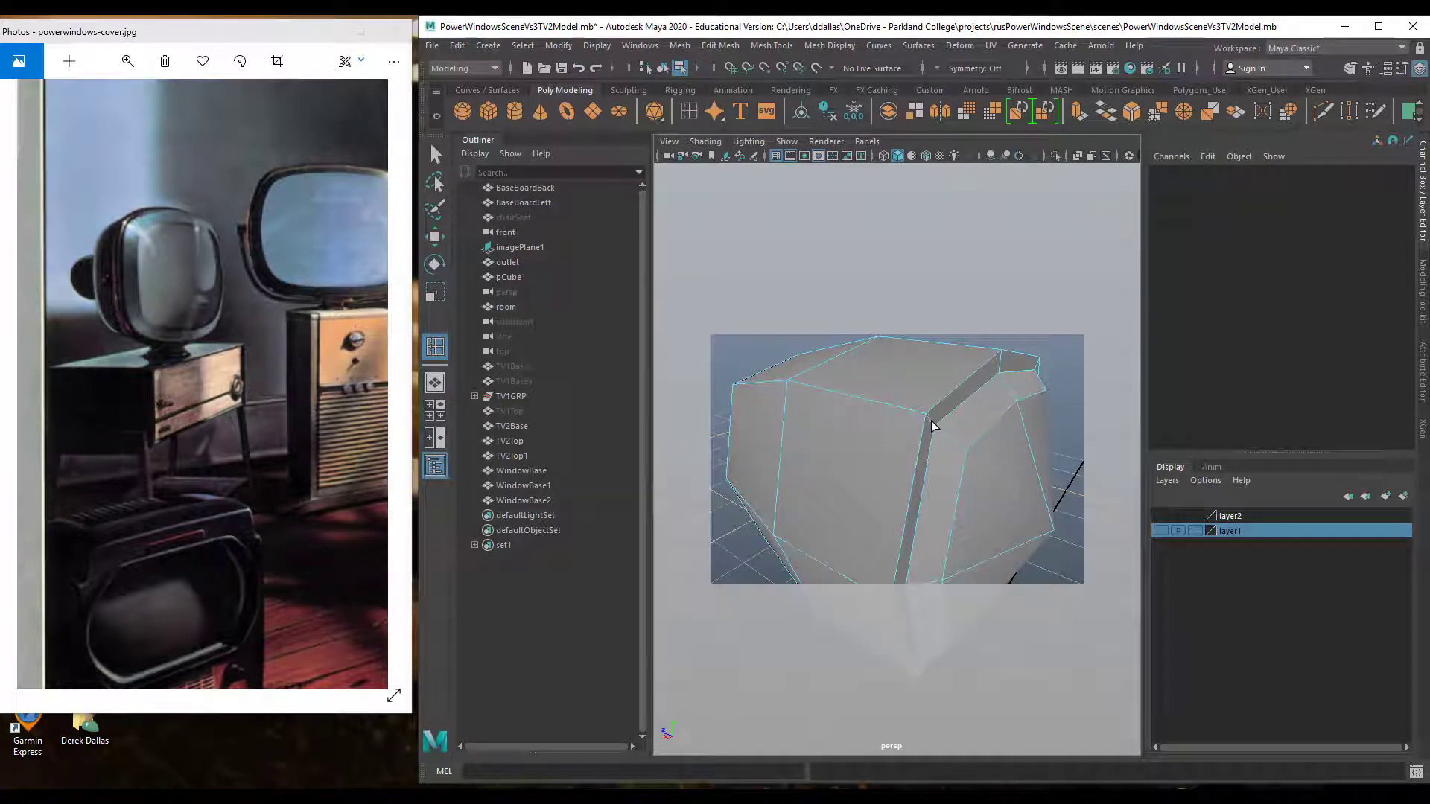
double_click(917, 415)
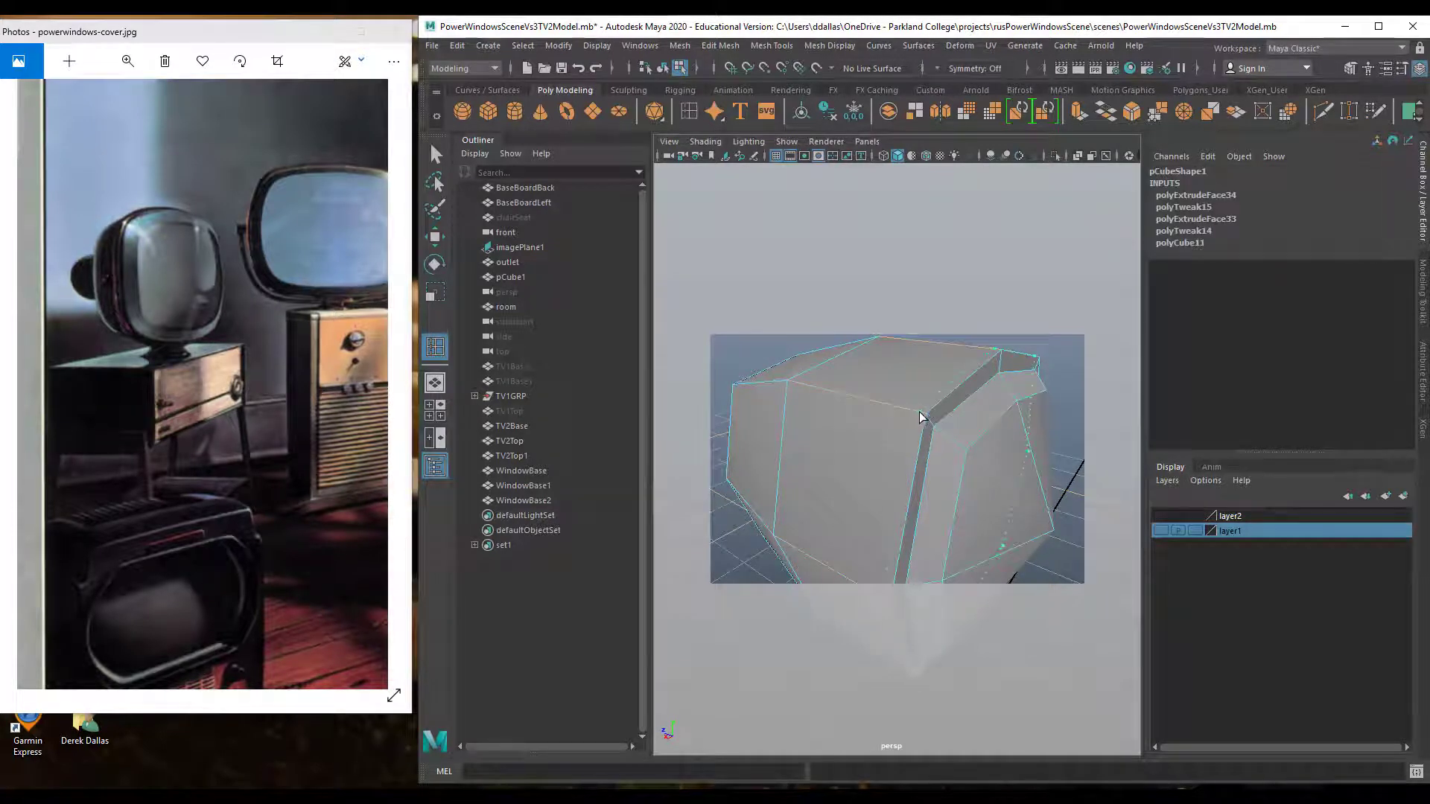
click(921, 419)
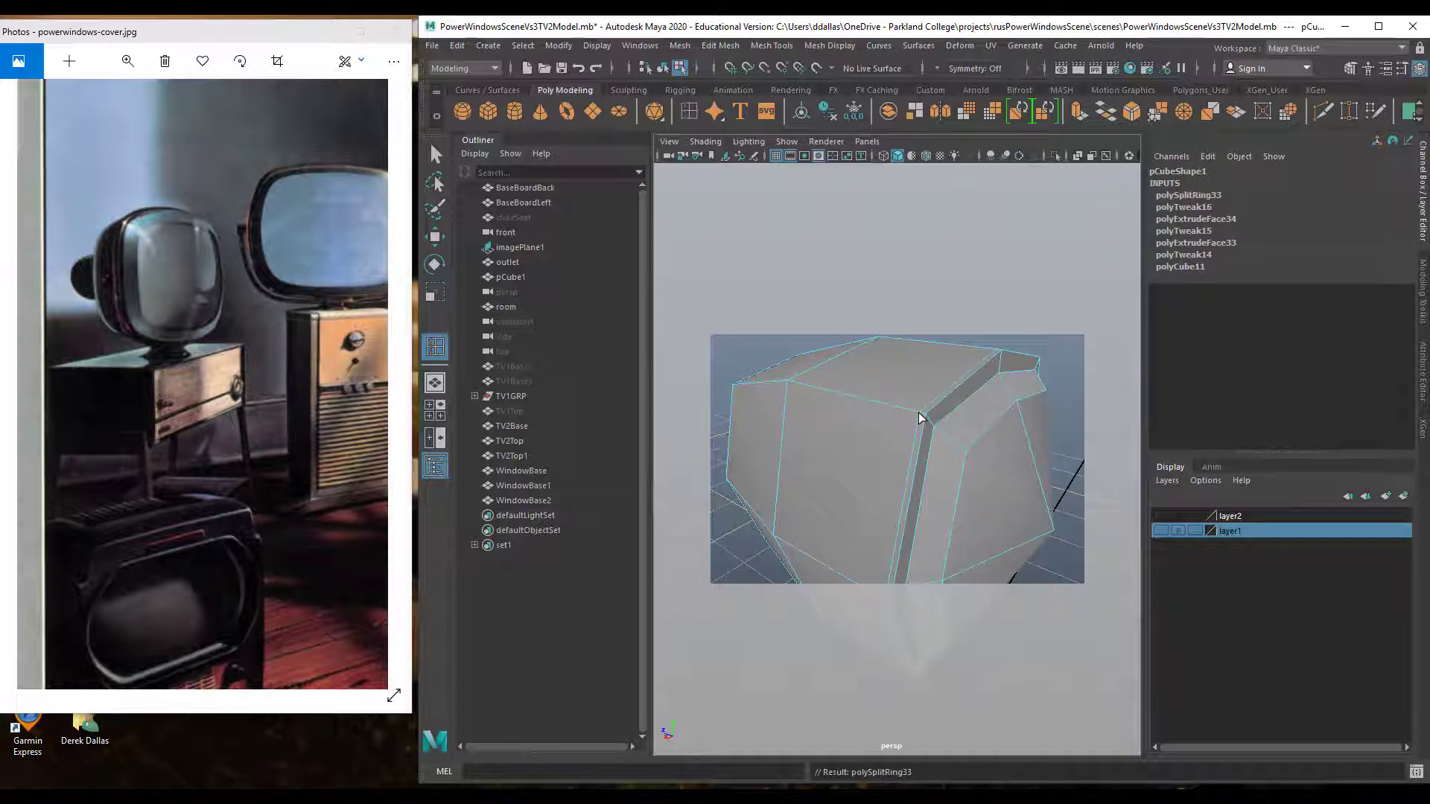
key(3)
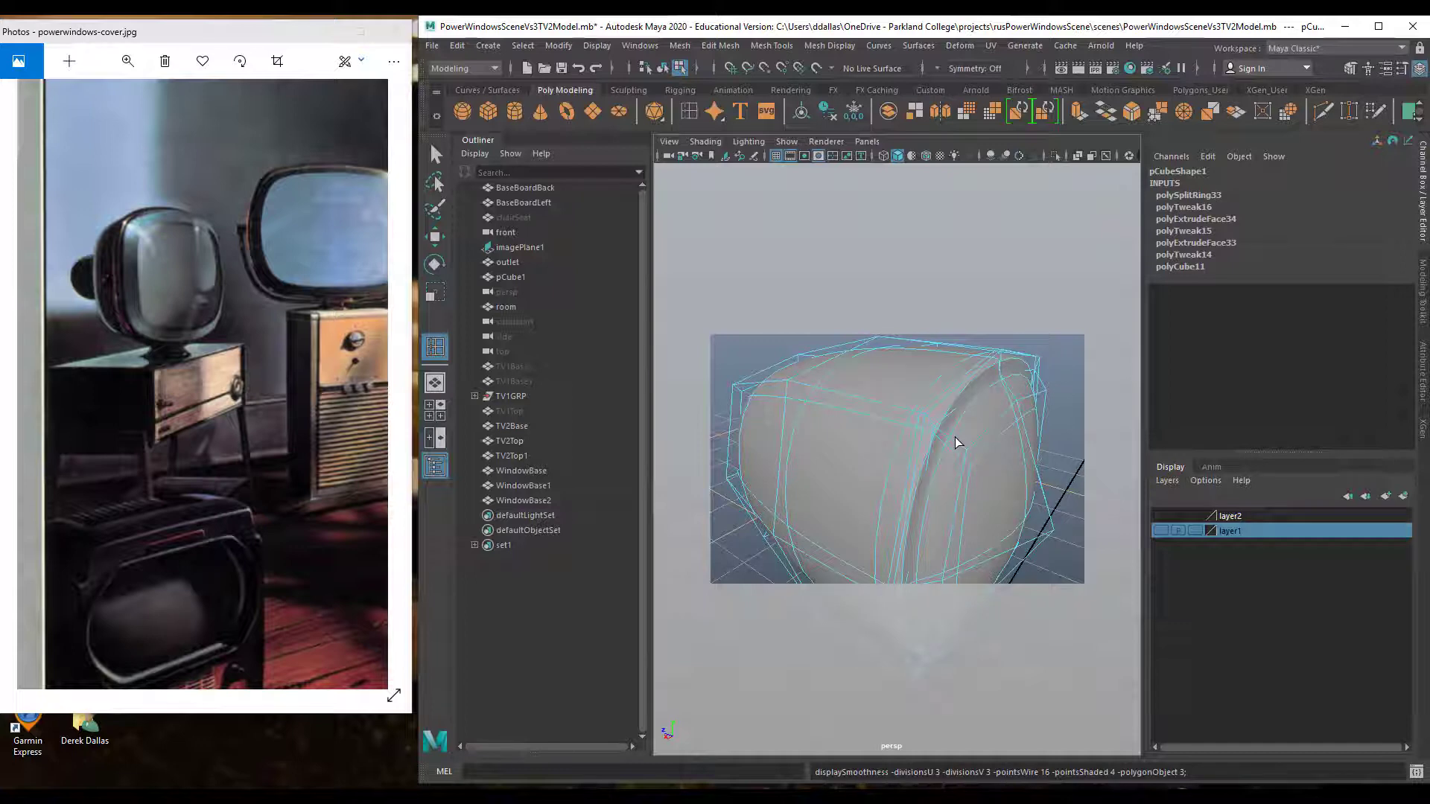
key(1)
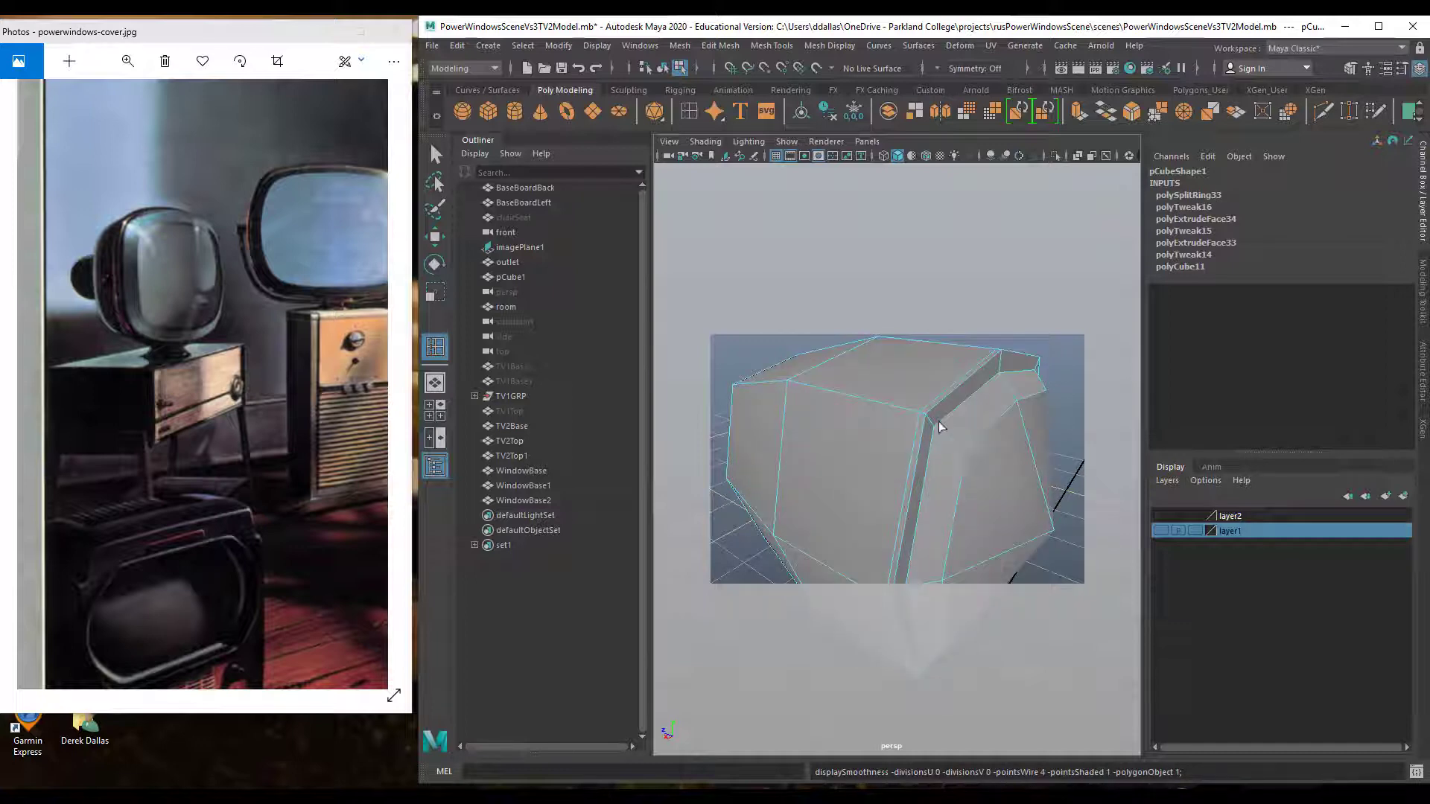
Insert two more edge loops, one in the narrow rim strip and one just inside it on the front section
click(931, 427)
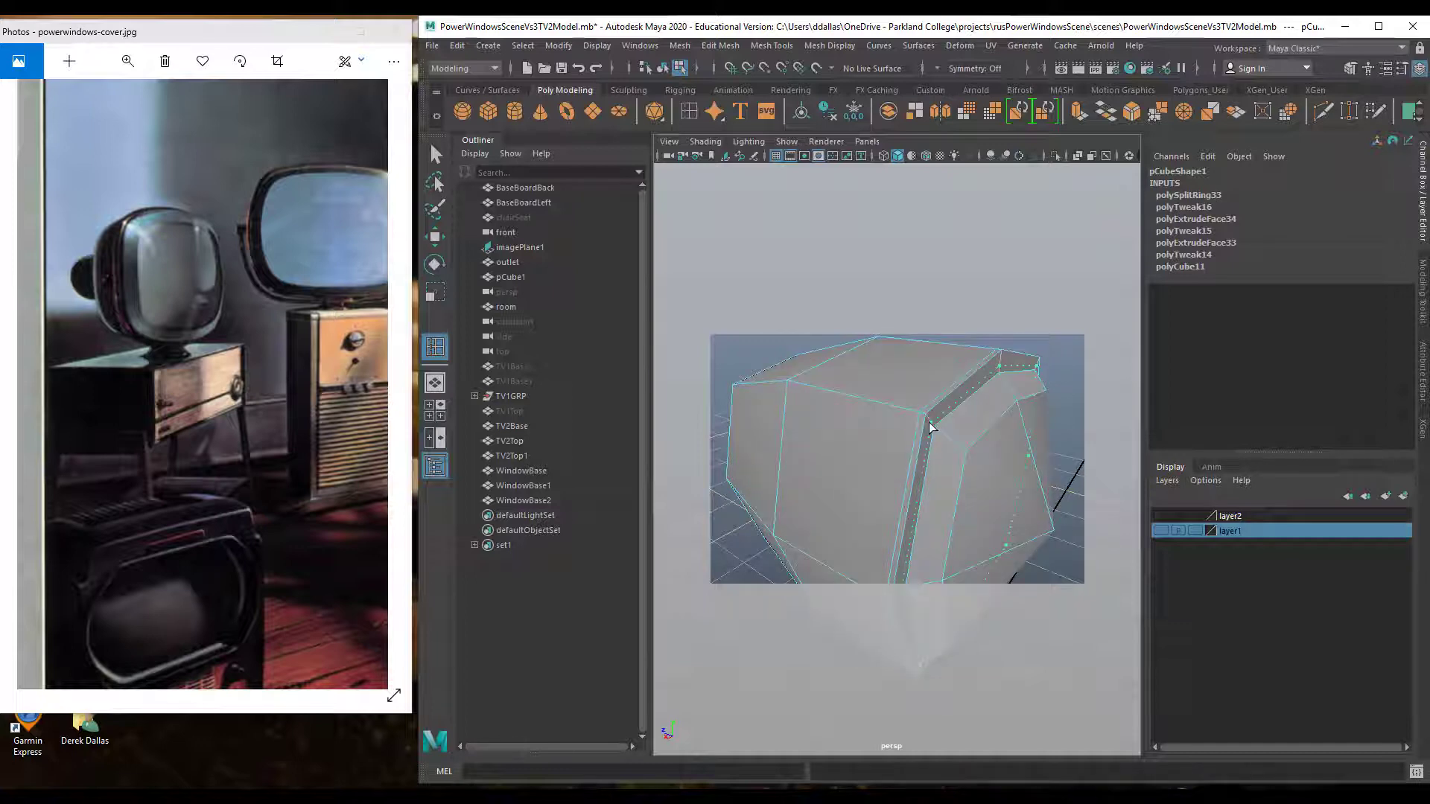
drag(931, 426, 941, 446)
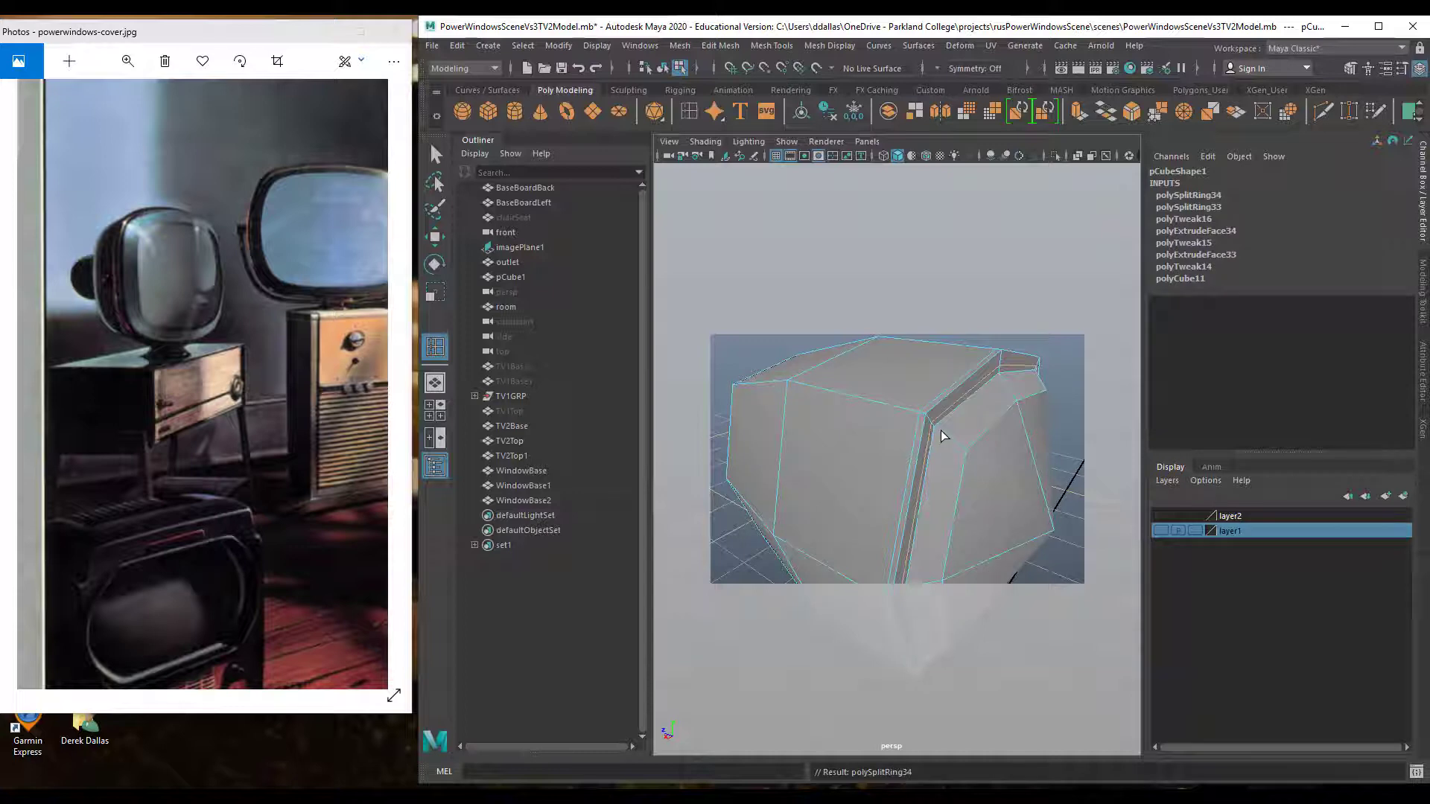
click(942, 432)
drag(935, 430, 935, 432)
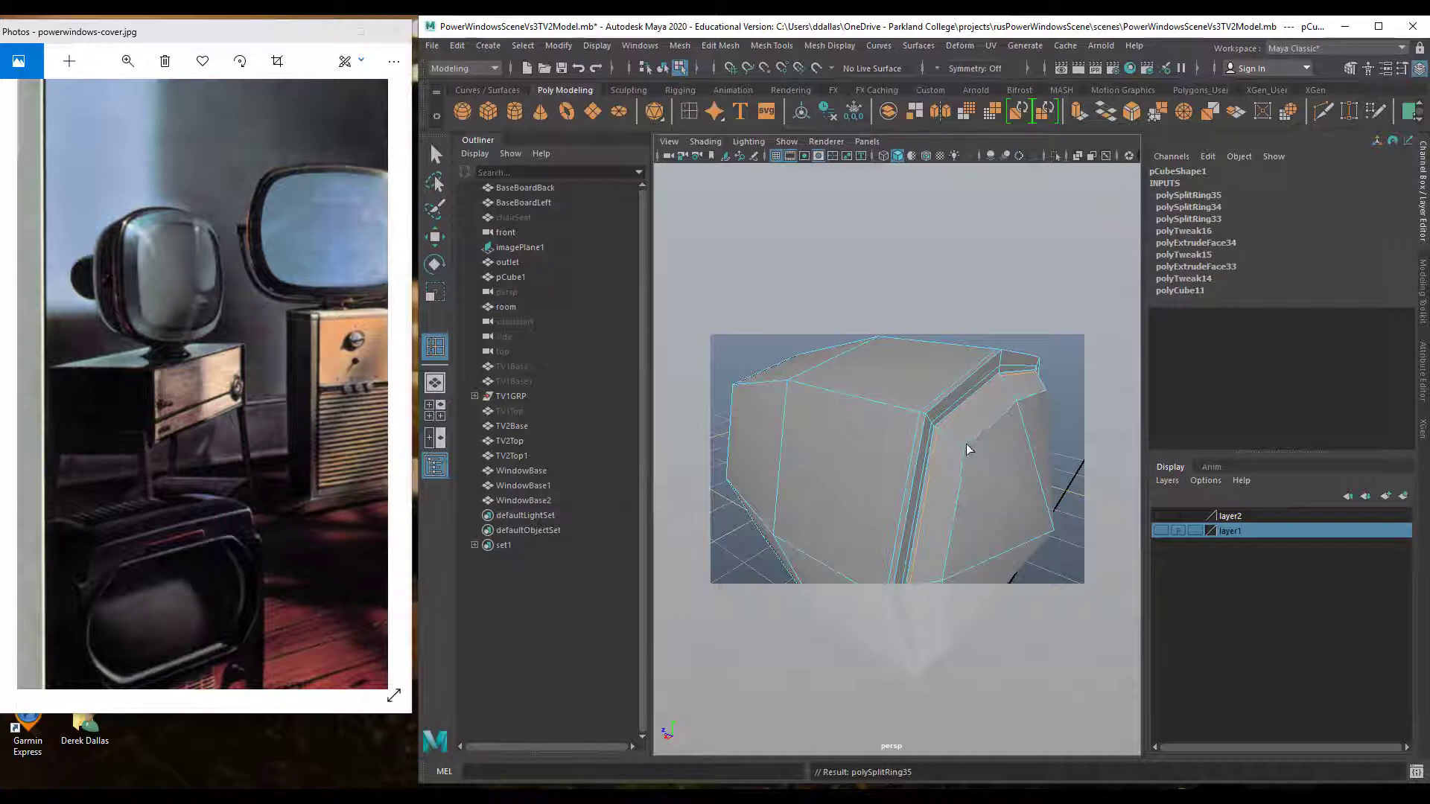
scroll(968, 447, down, 3)
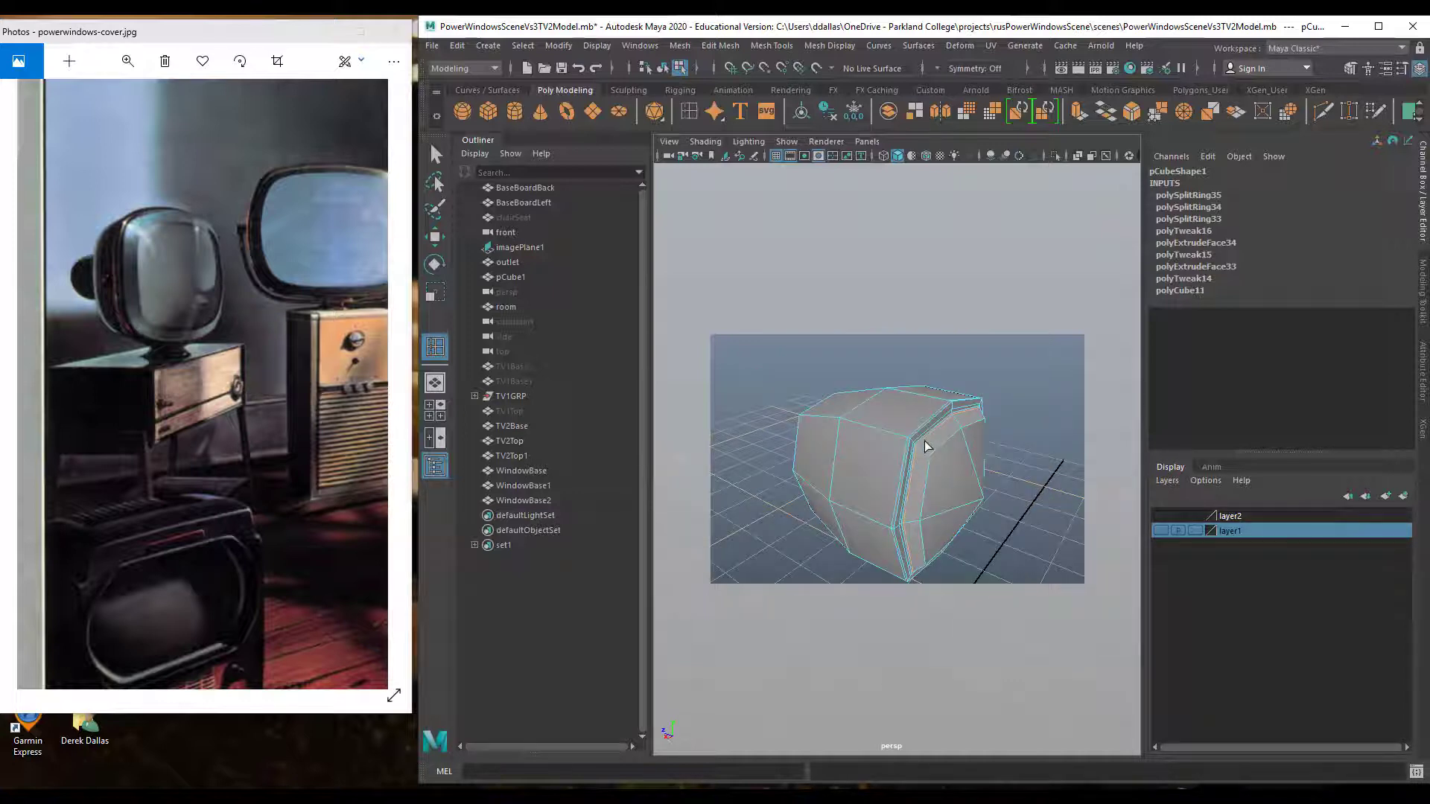
key(F8)
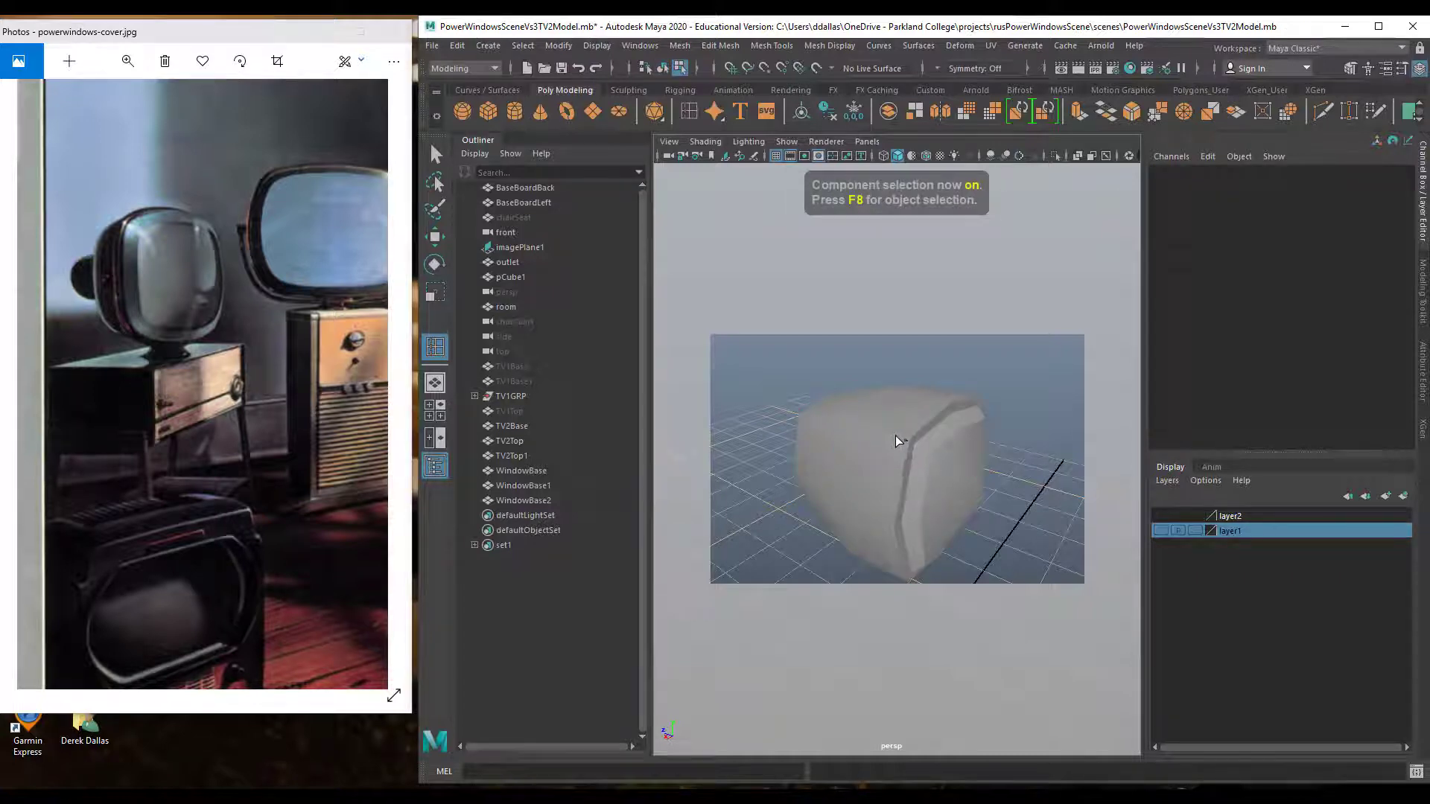
Return the cube to object mode and examine its front rim and screen bulge in smooth preview from several angles
key(q)
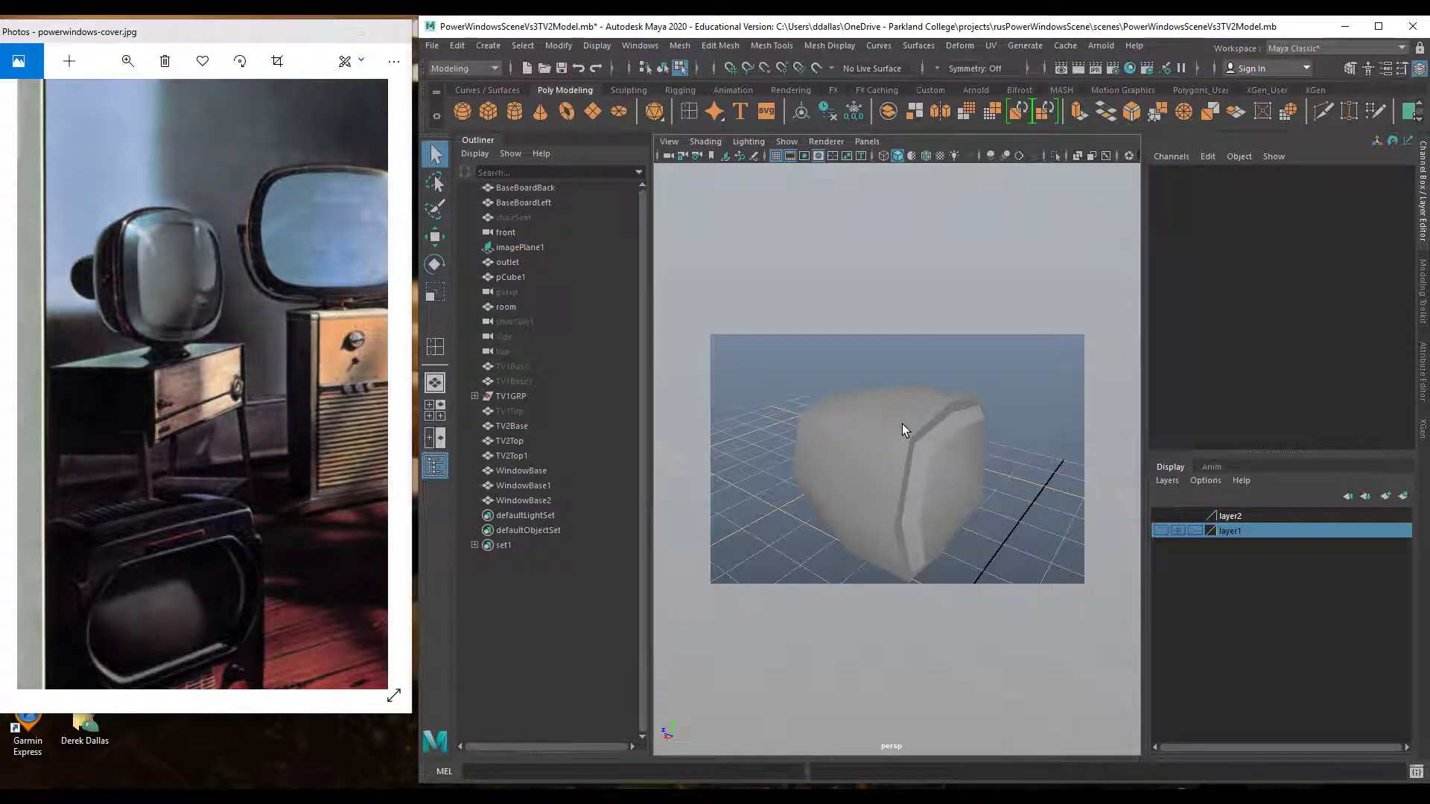
click(902, 423)
key(F8)
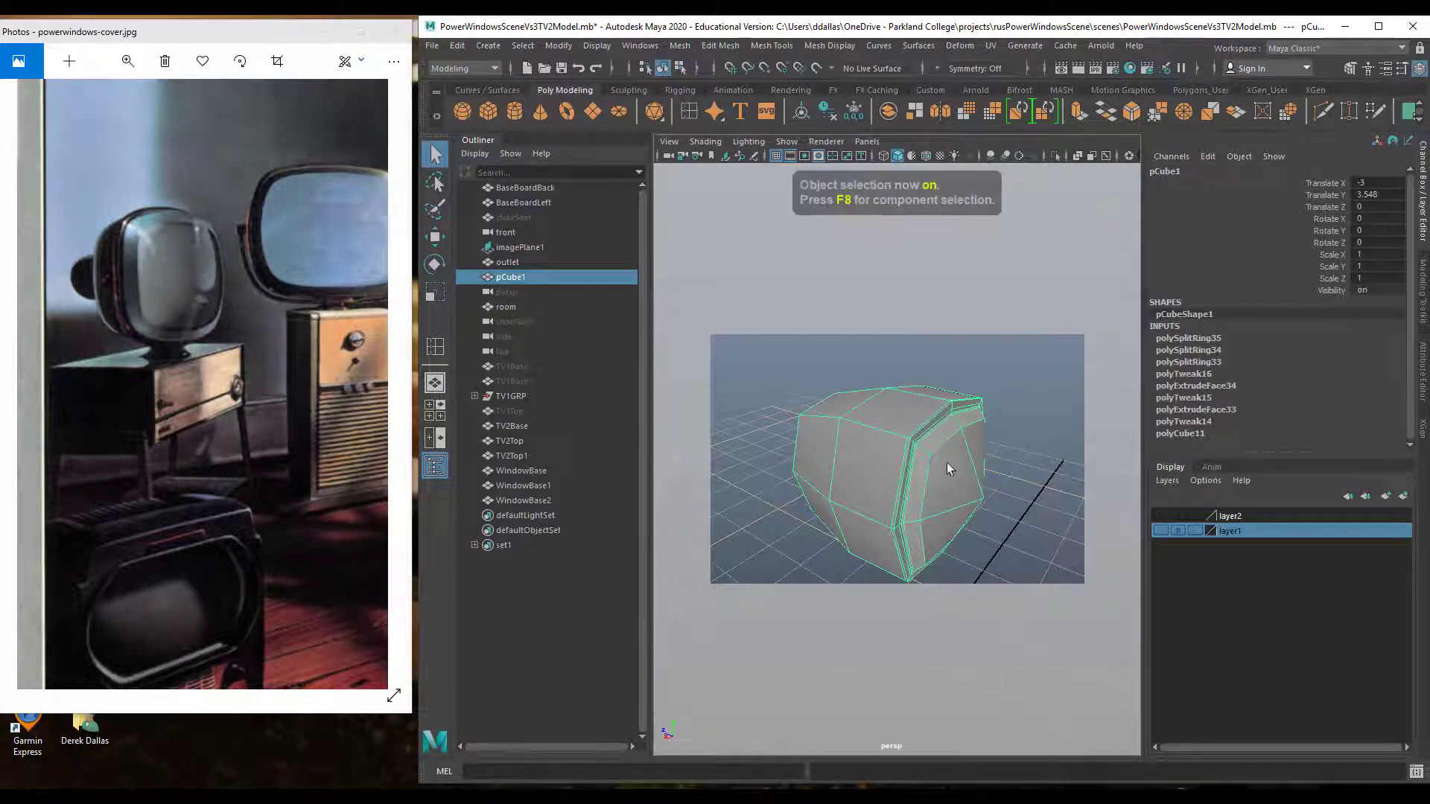
key(3)
click(977, 372)
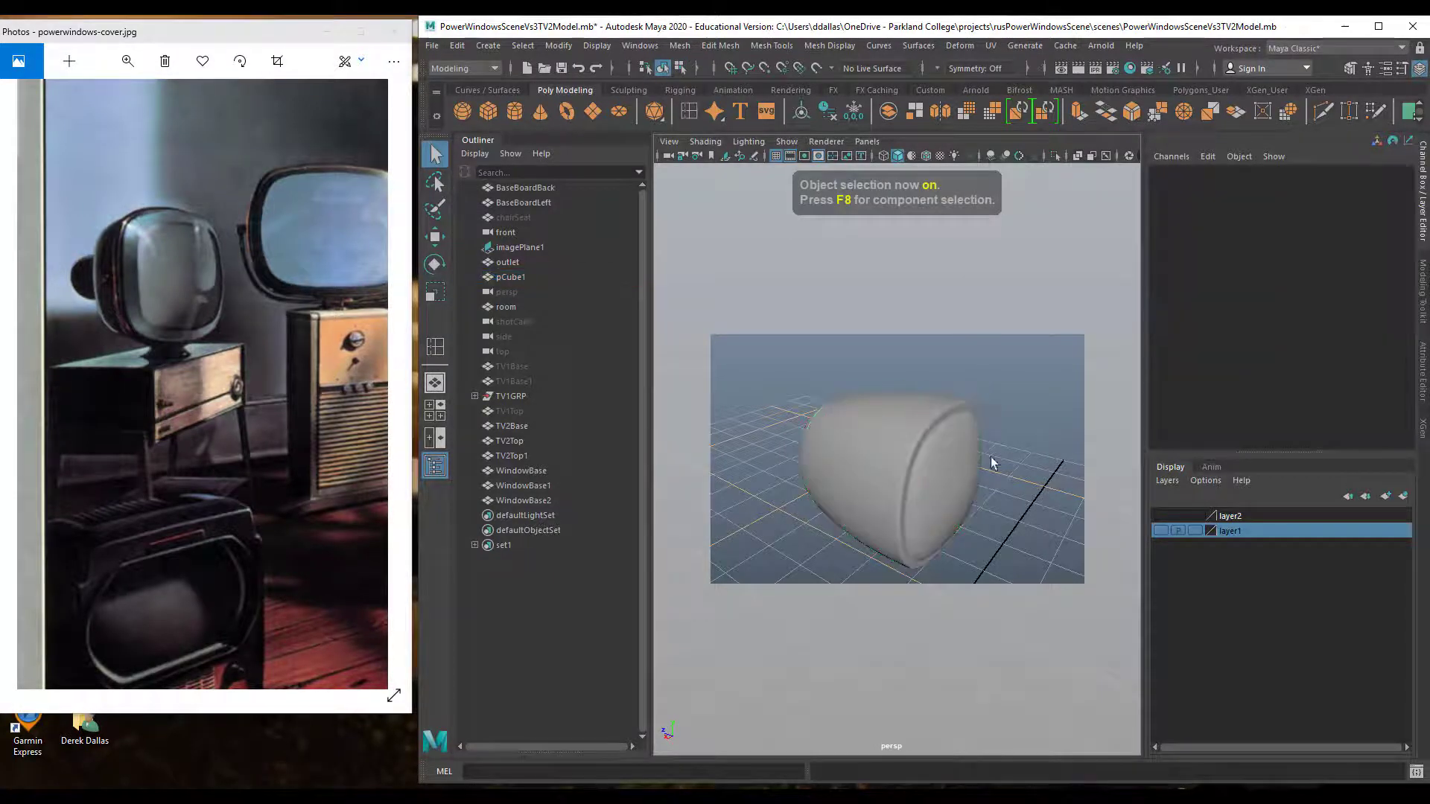
alt+drag(944, 487, 937, 452)
click(909, 435)
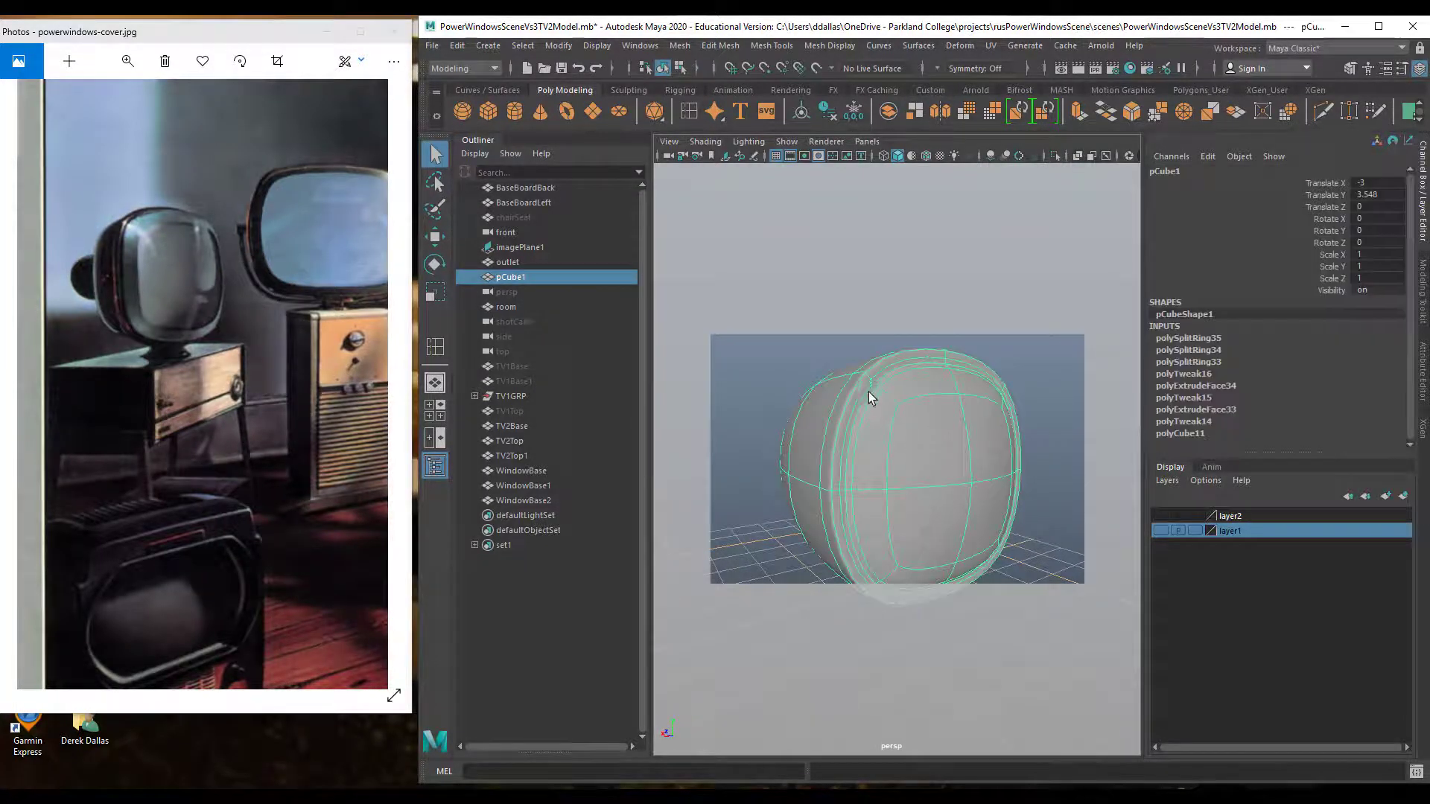
alt+drag(887, 369, 982, 404)
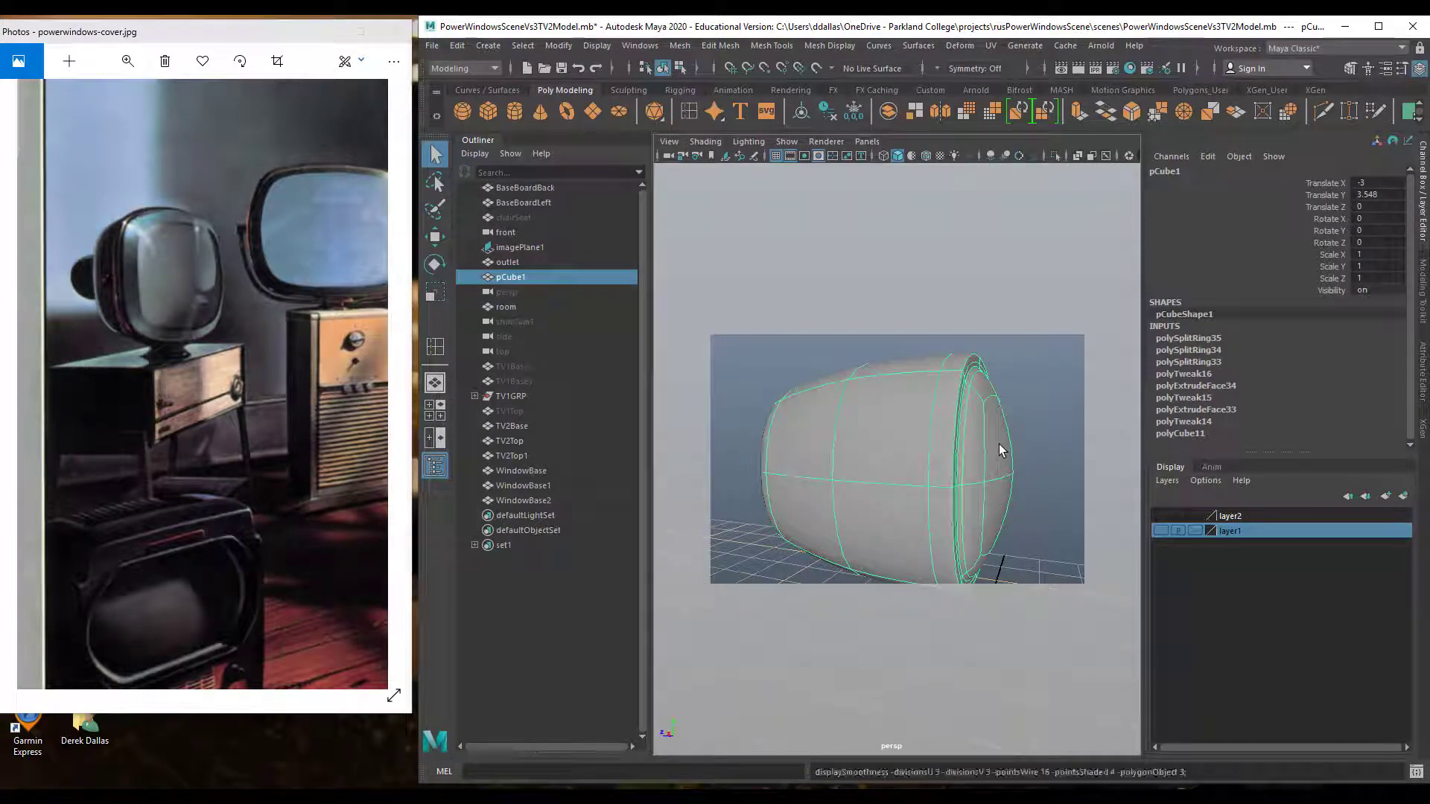
Select the four back faces of the unsmoothed cube, extrude them and scale the new faces uniformly to 0.55
key(1)
alt+drag(999, 444, 871, 457)
right_drag(874, 450, 873, 440)
click(830, 448)
shift+click(824, 489)
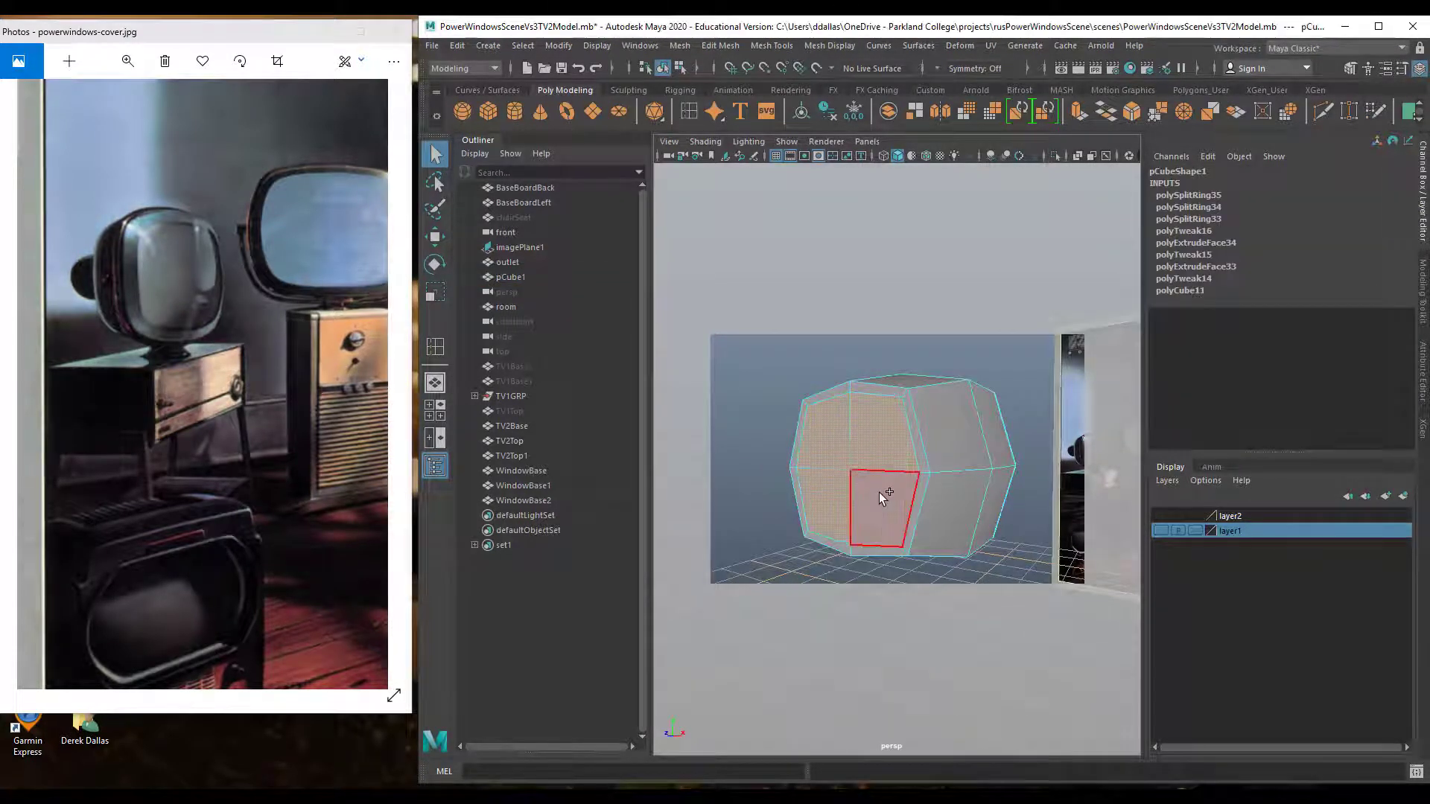
click(1080, 113)
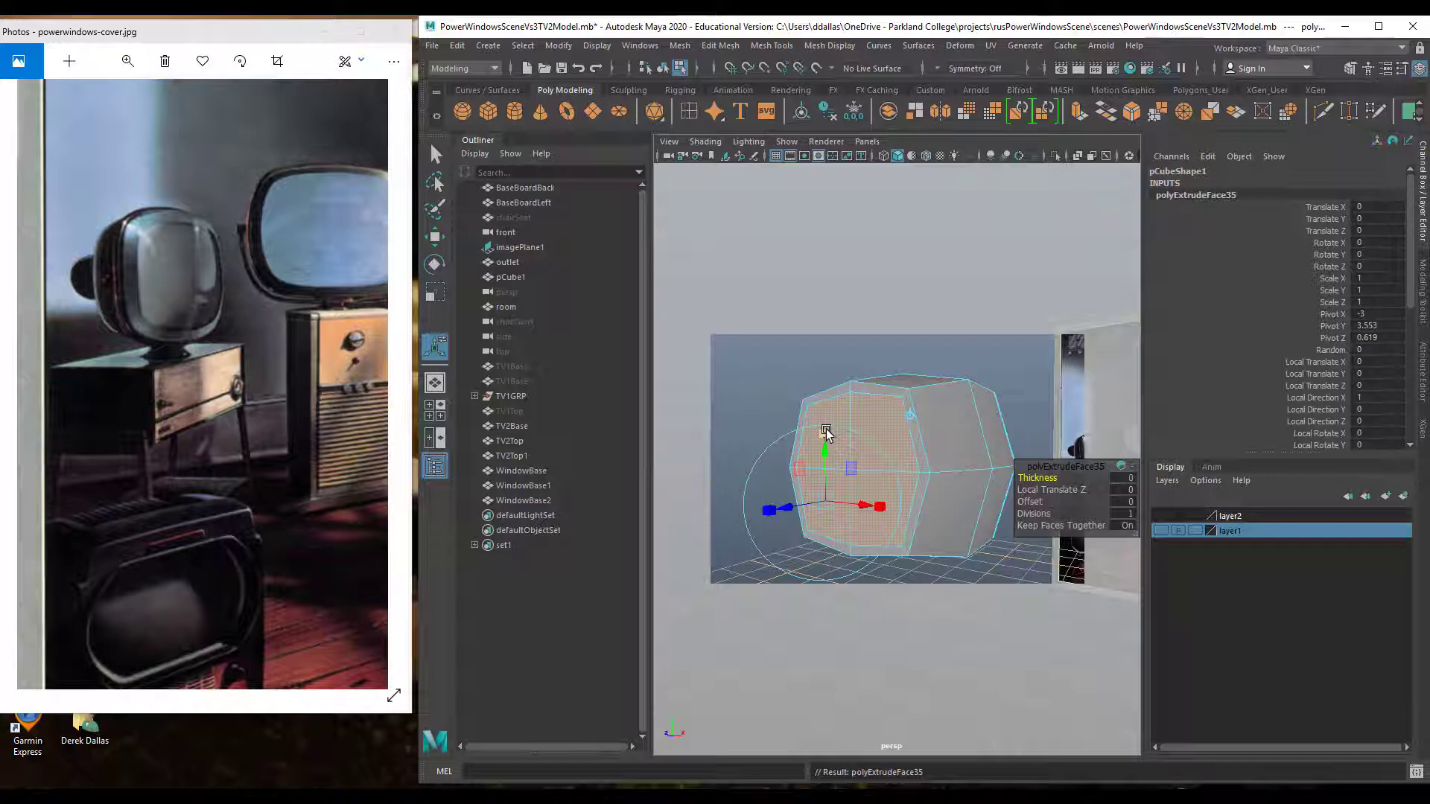
click(910, 415)
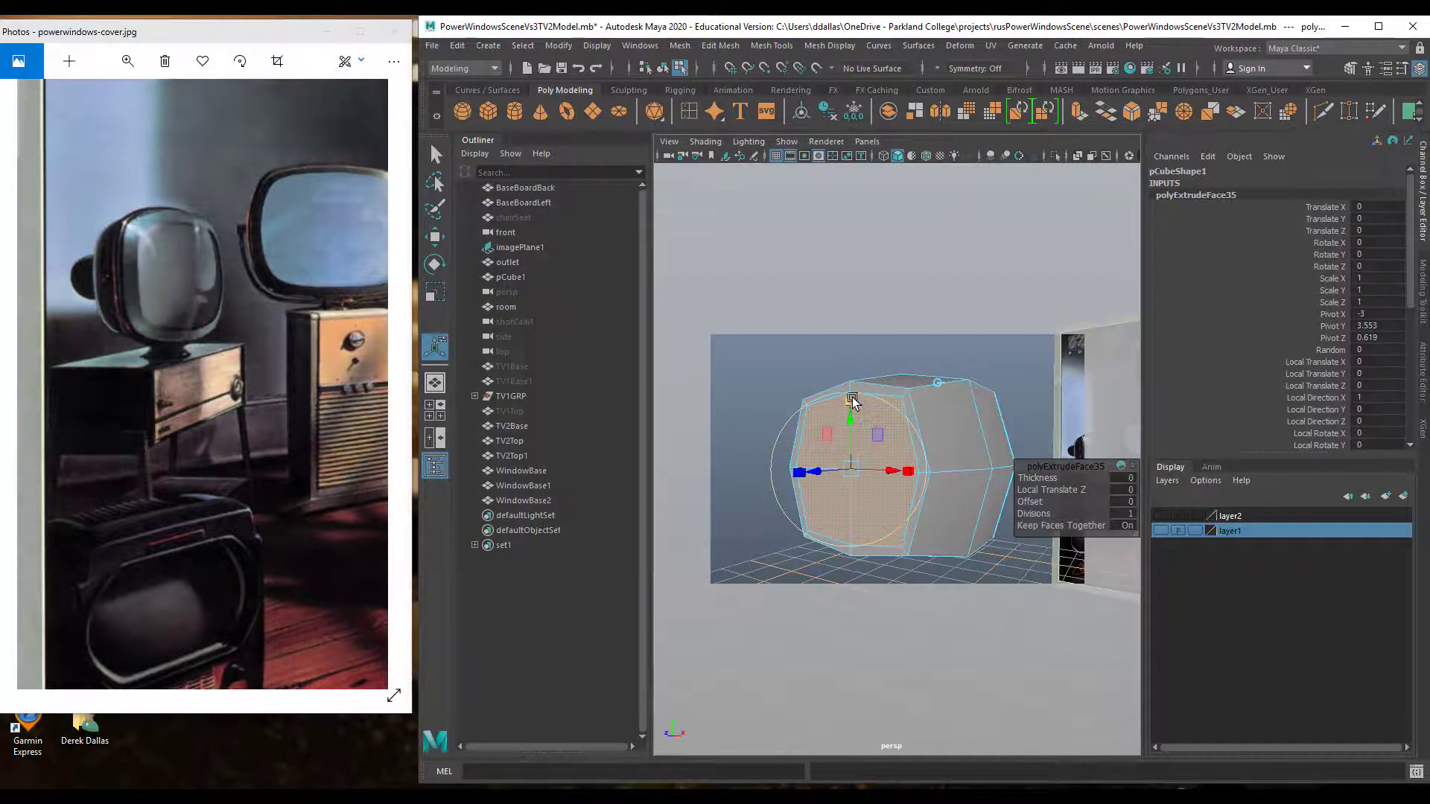
drag(852, 473, 810, 492)
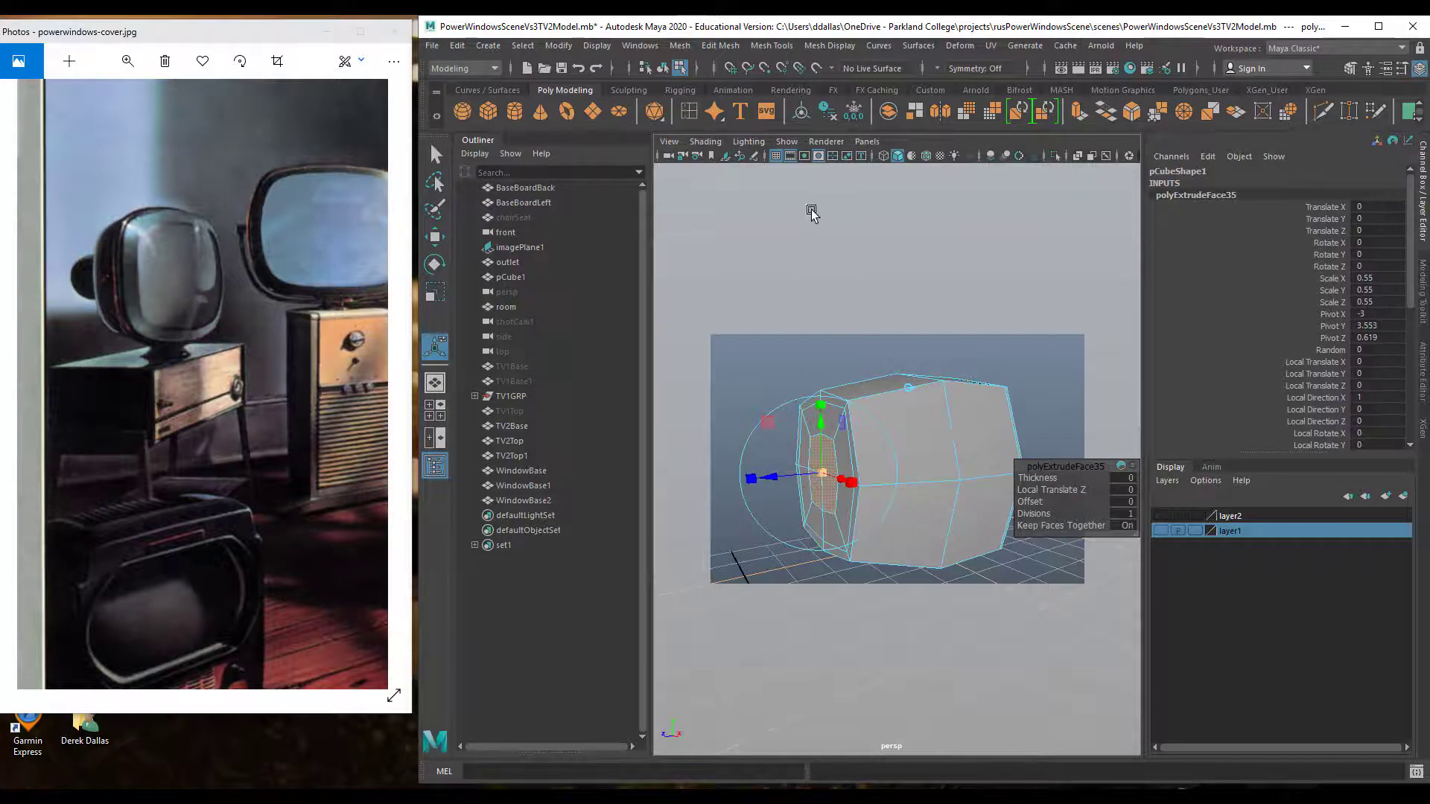
Extrude the inset back faces outward by 0.313 and again by about 0.055 to form the rear neck, shown in smooth preview
click(1078, 114)
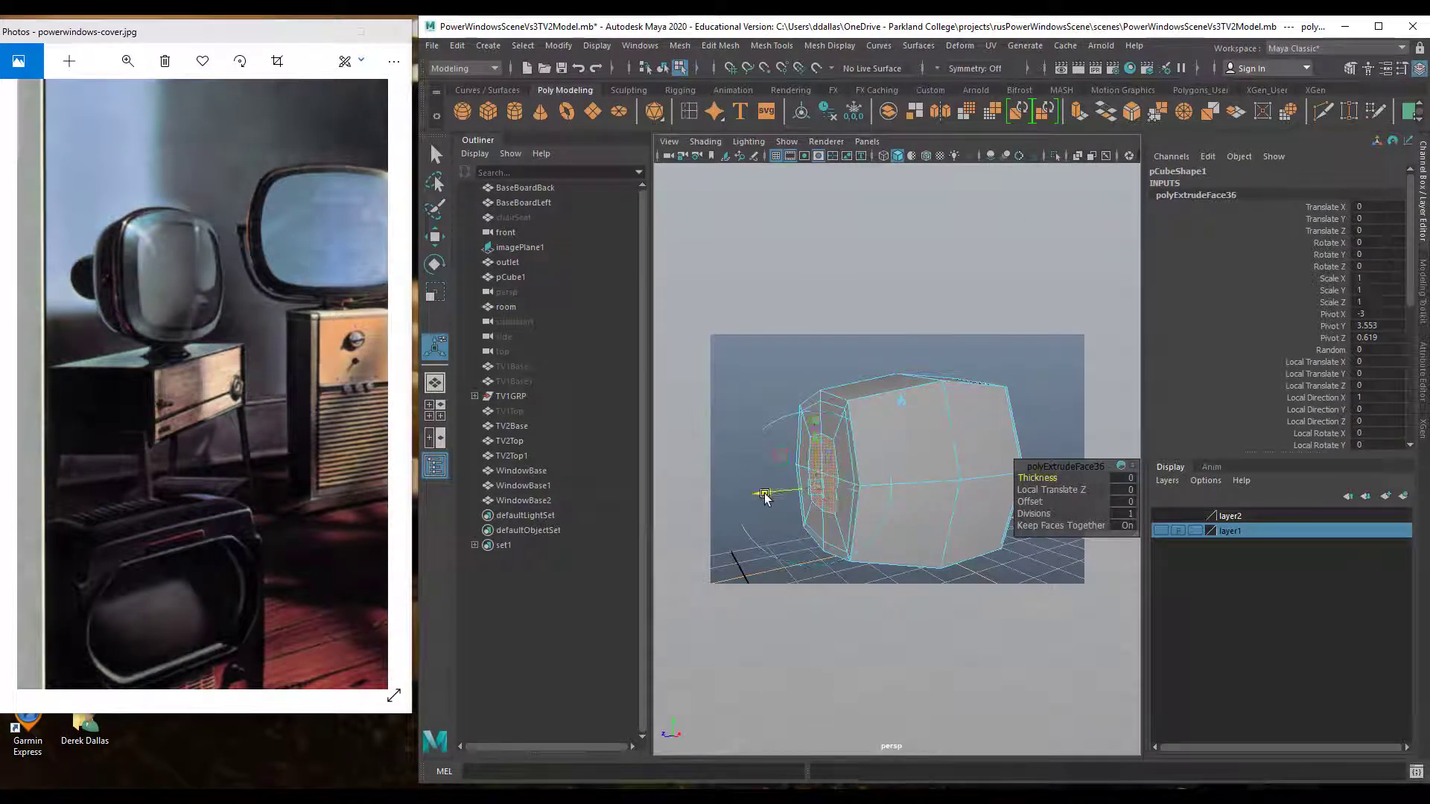
drag(765, 498, 720, 500)
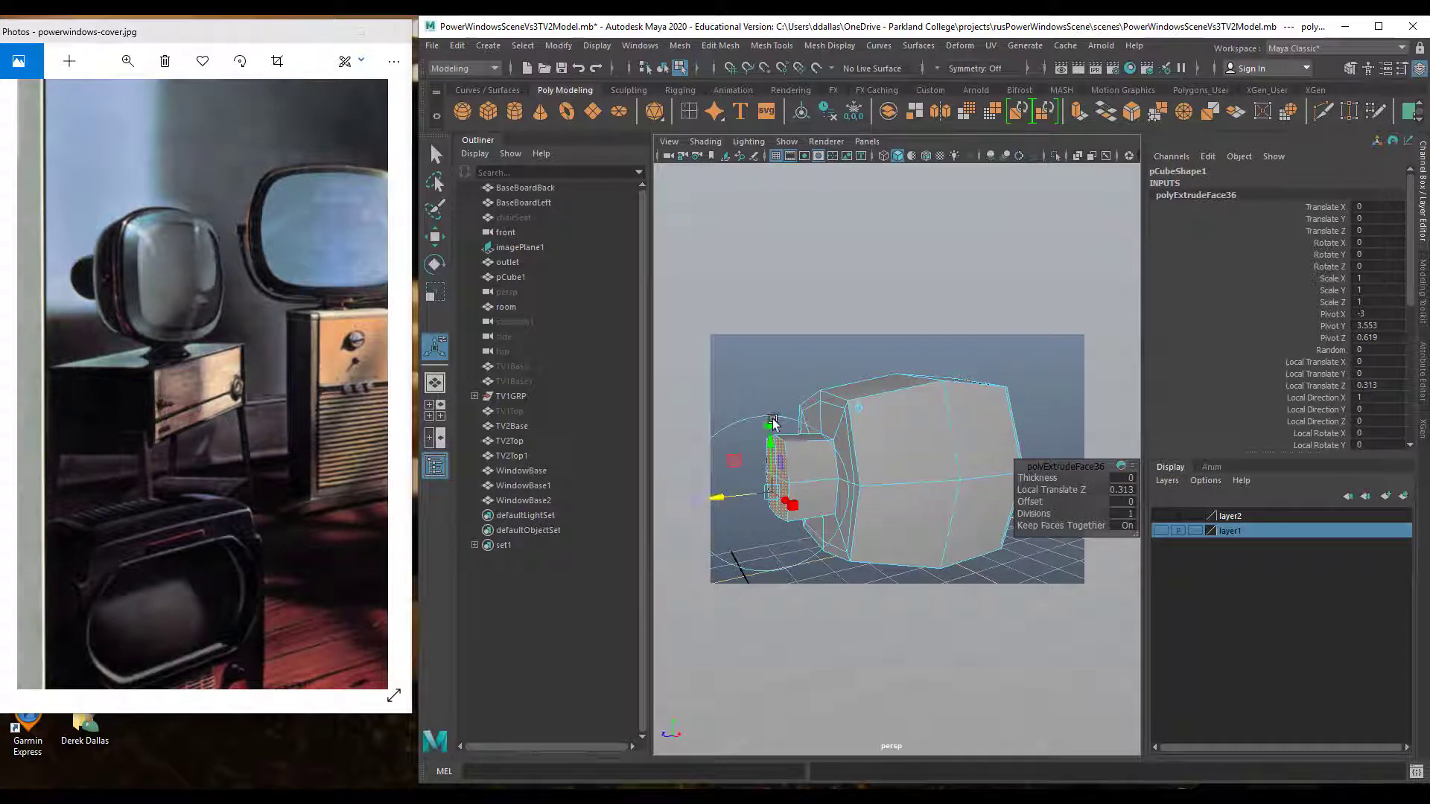
drag(770, 490, 750, 489)
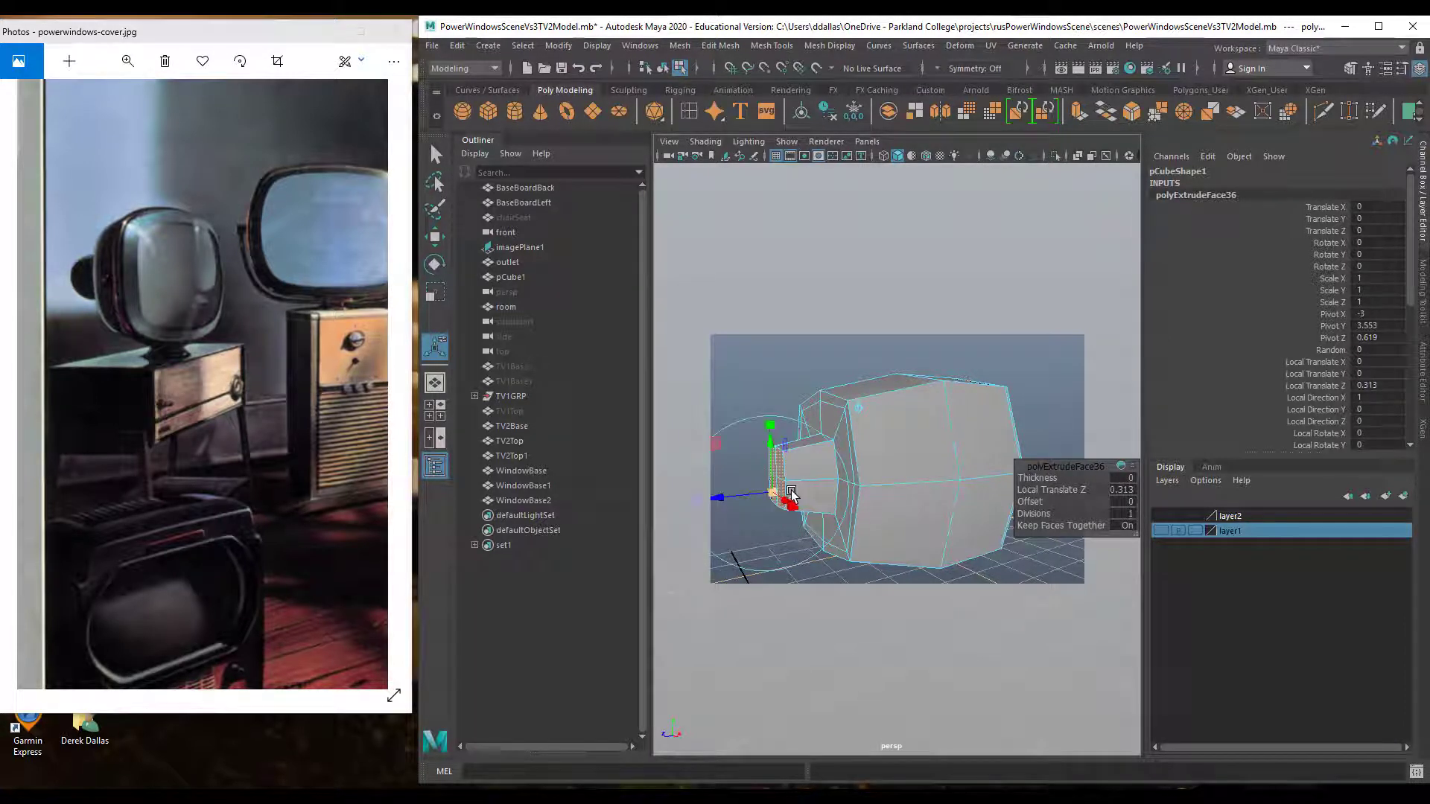
click(1080, 116)
mouse_move(721, 495)
mouse_down()
mouse_move(703, 499)
mouse_move(751, 489)
mouse_move(720, 500)
mouse_up()
key(3)
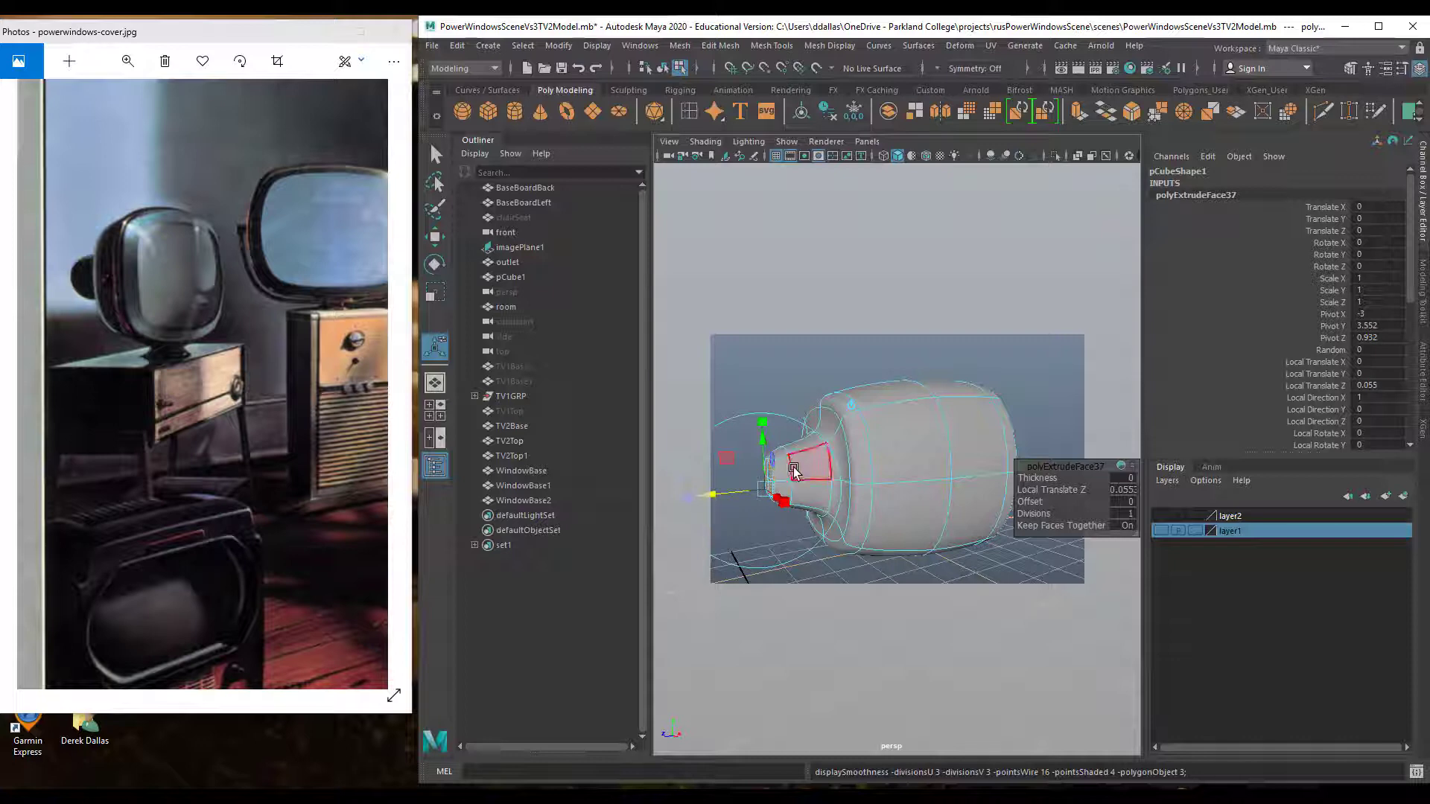
Select the edge loop around the rear neck near its end, shift it slightly outward along Z and adjust its scale
right_drag(800, 467, 797, 358)
click(791, 468)
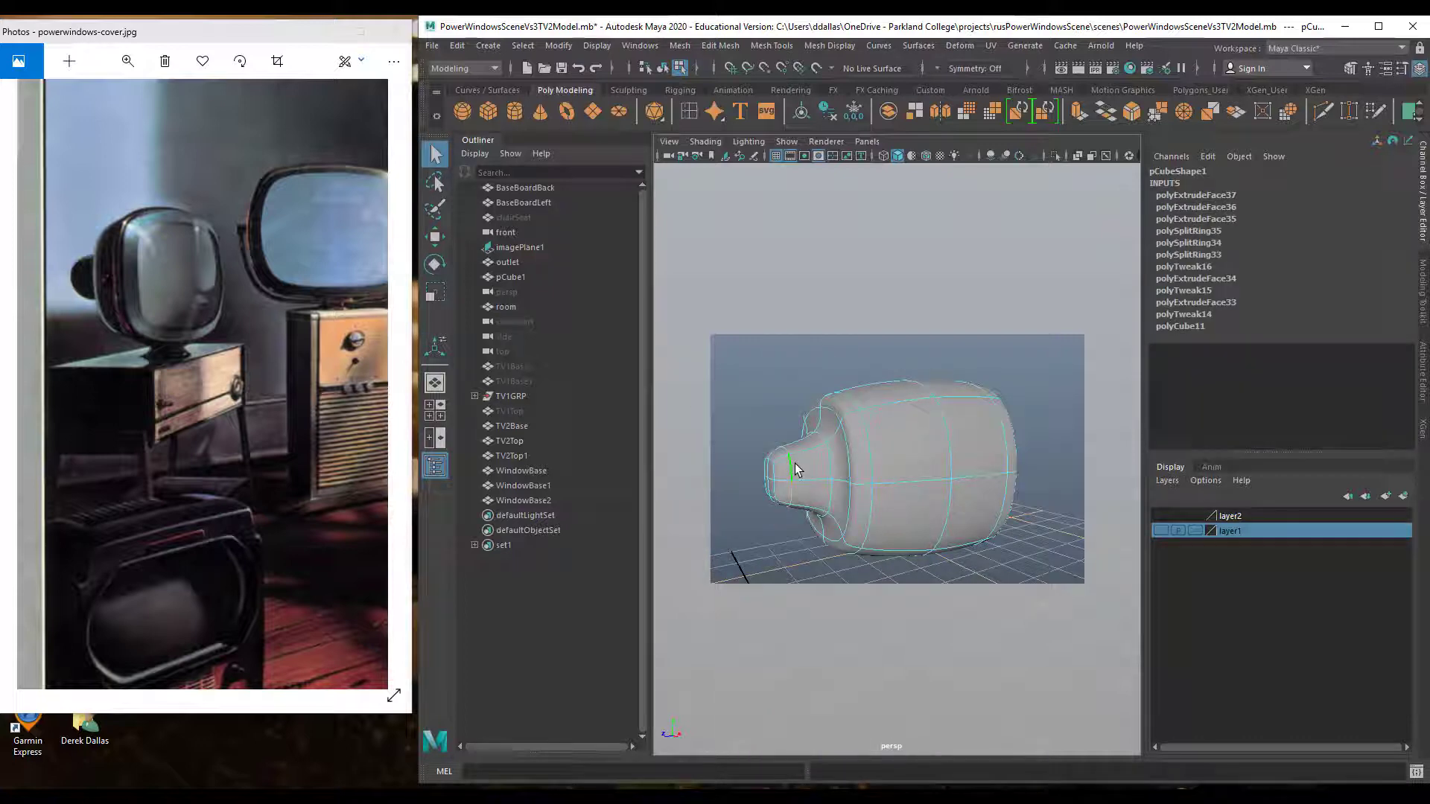
key(w)
mouse_move(696, 481)
mouse_down()
mouse_move(717, 478)
mouse_move(686, 478)
mouse_up()
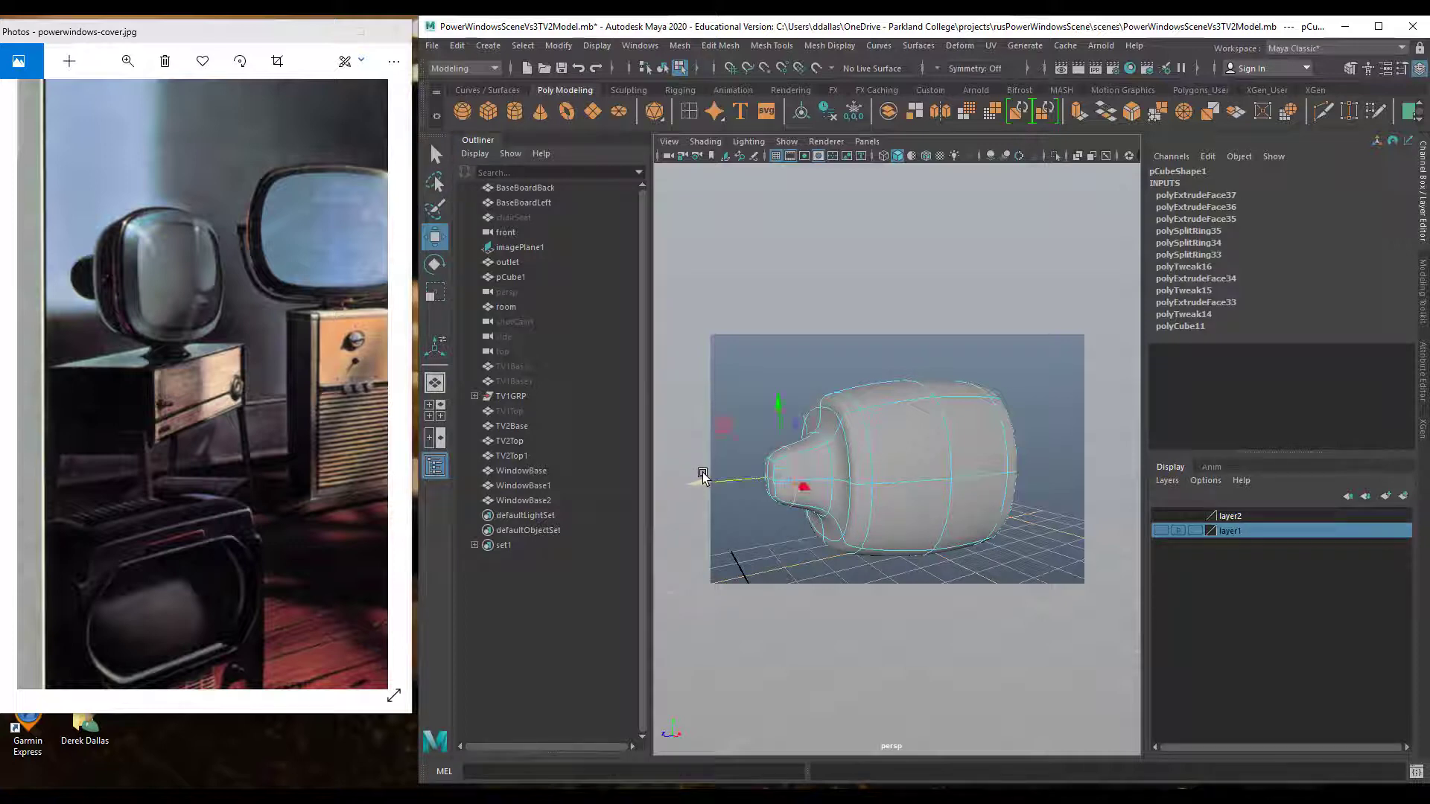
key(e)
key(r)
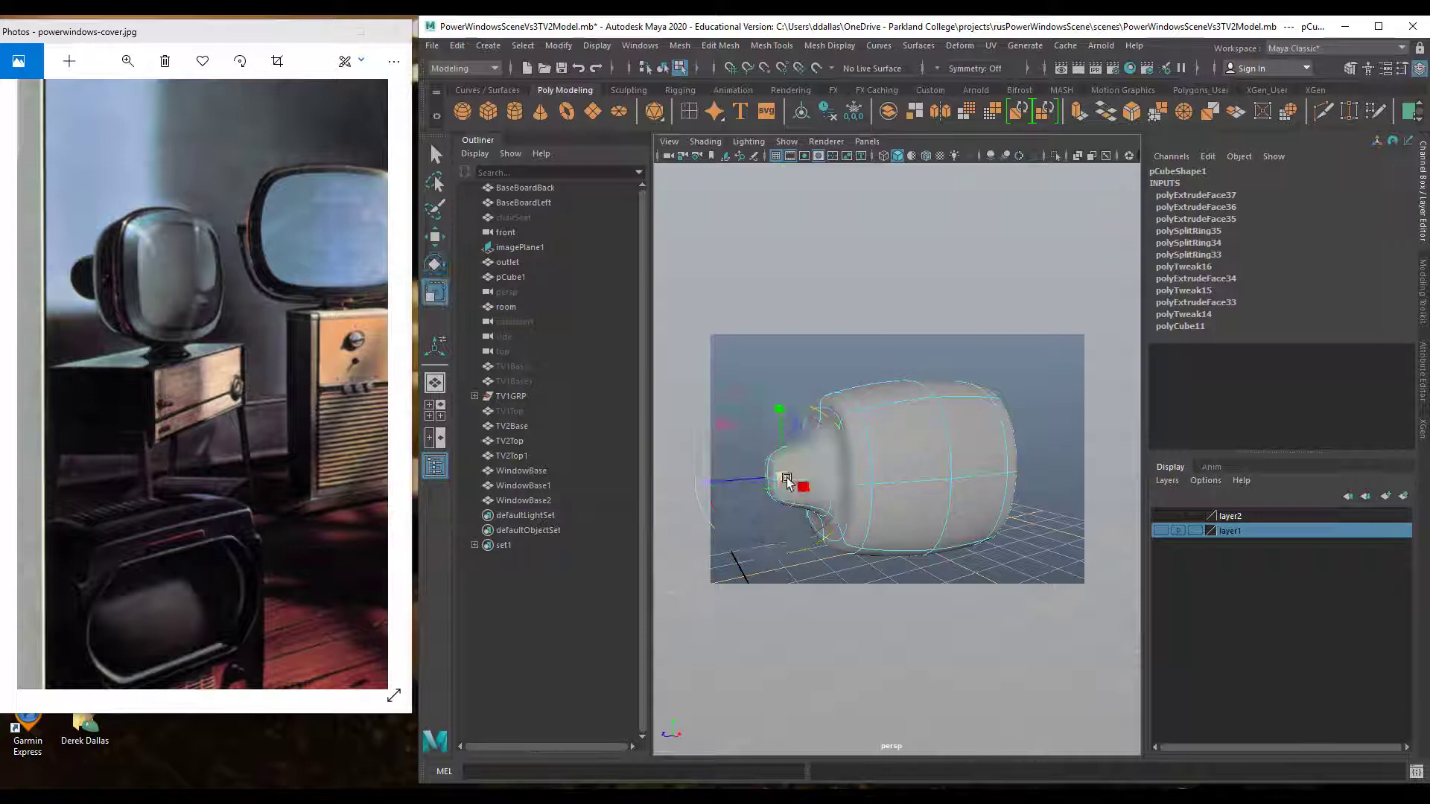
drag(781, 479, 785, 477)
click(756, 366)
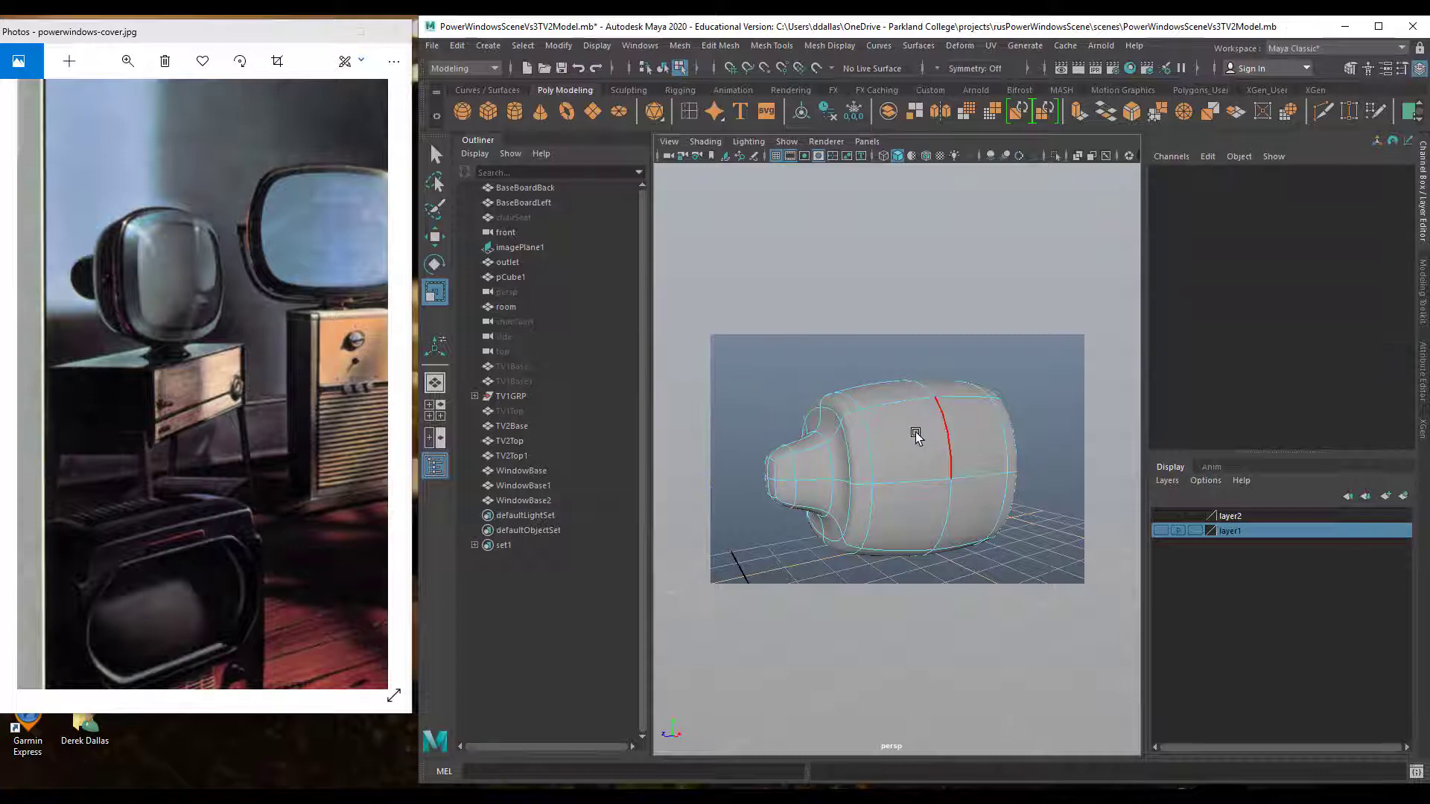
Select all vertices from the body's middle loop to the screen and move them toward the back along Z to shorten the body
scroll(920, 444, down, 4)
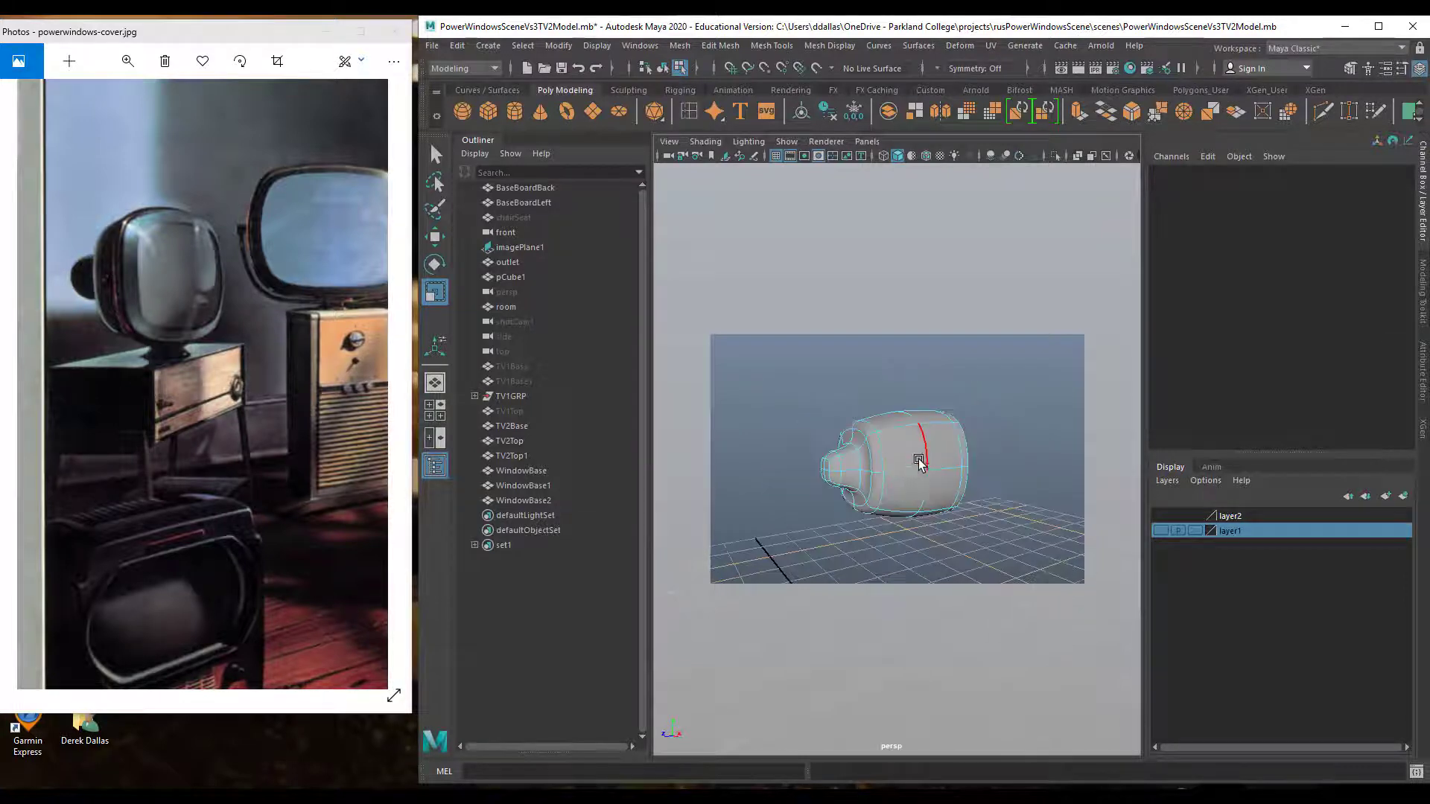
alt+drag(905, 467, 840, 458)
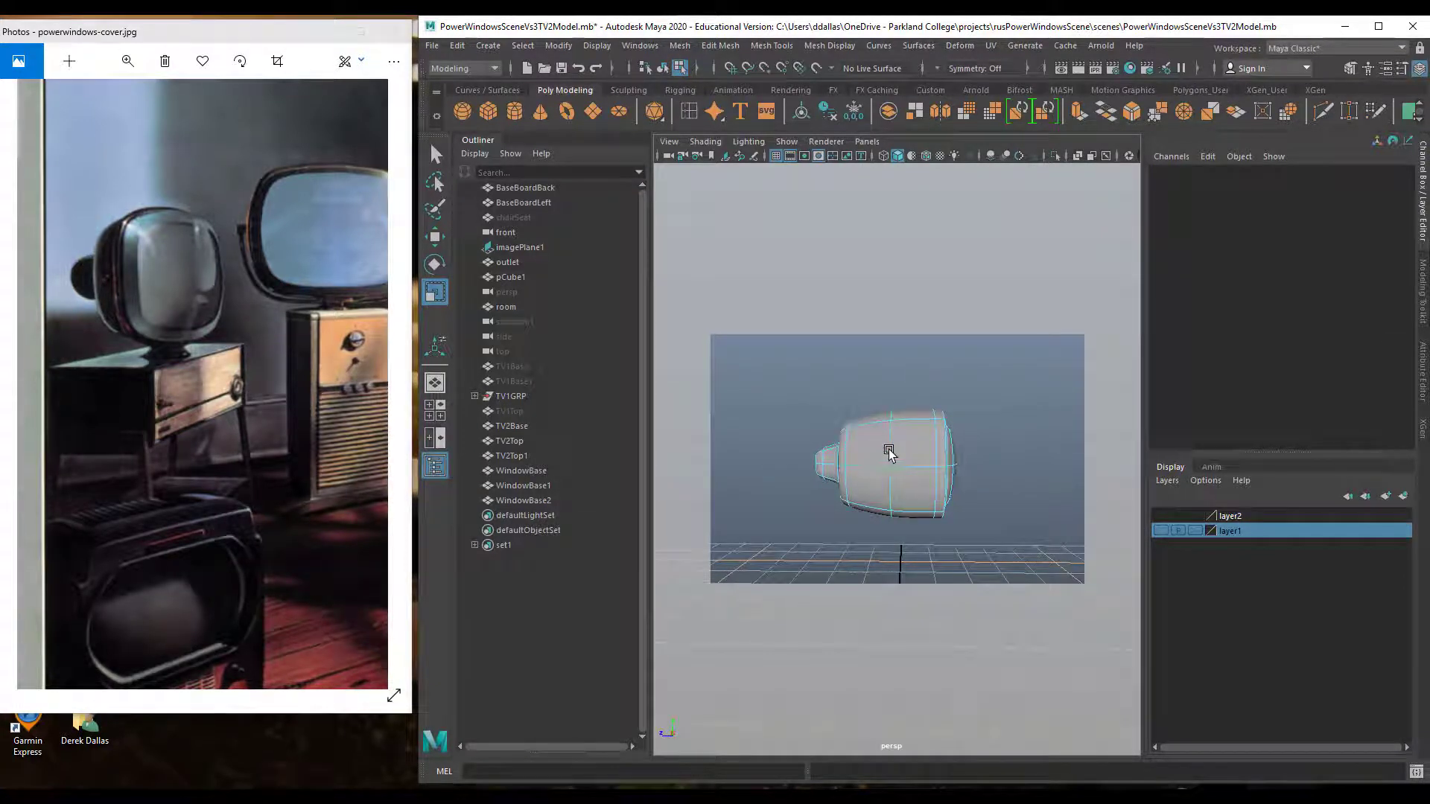
right_drag(918, 393, 879, 423)
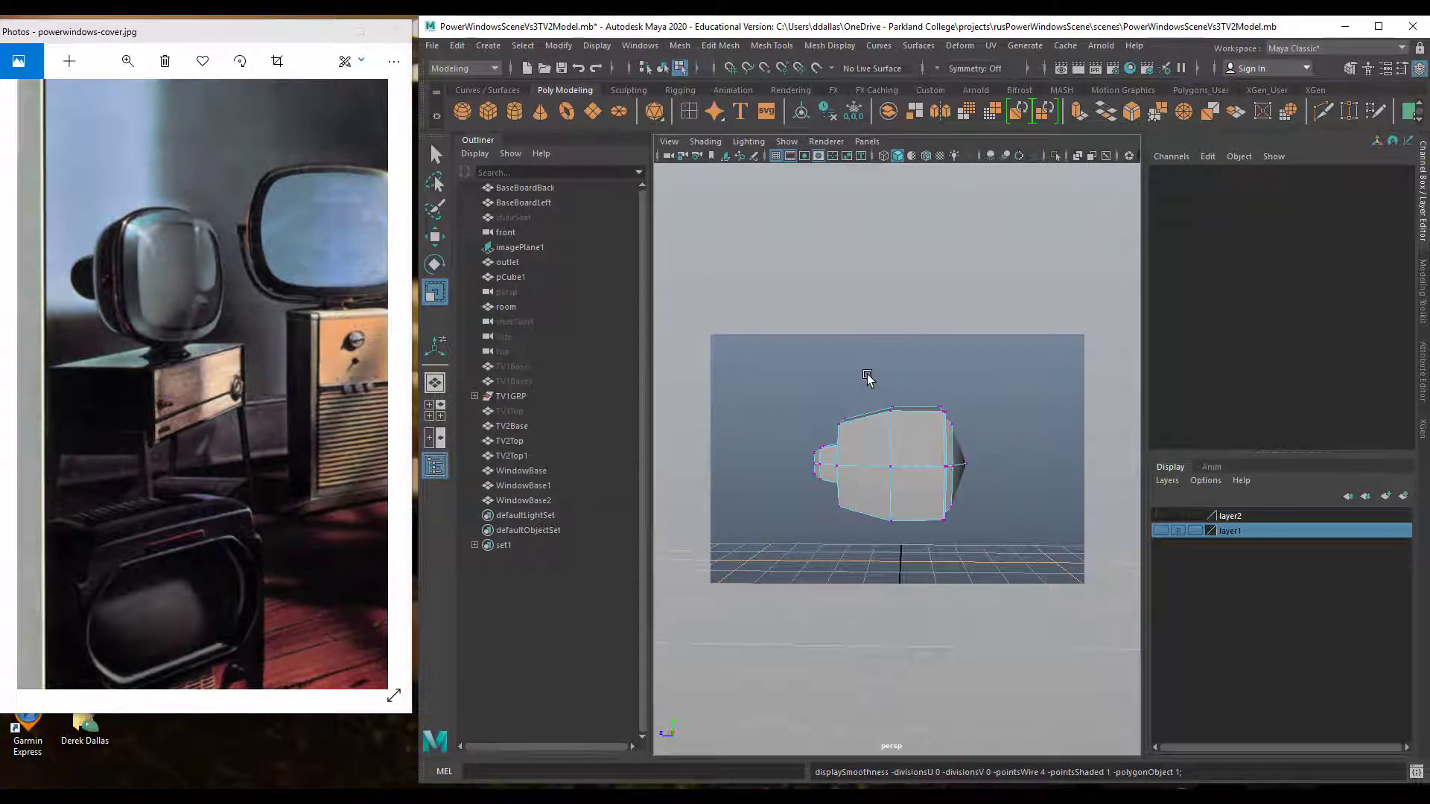
alt+drag(871, 380, 891, 395)
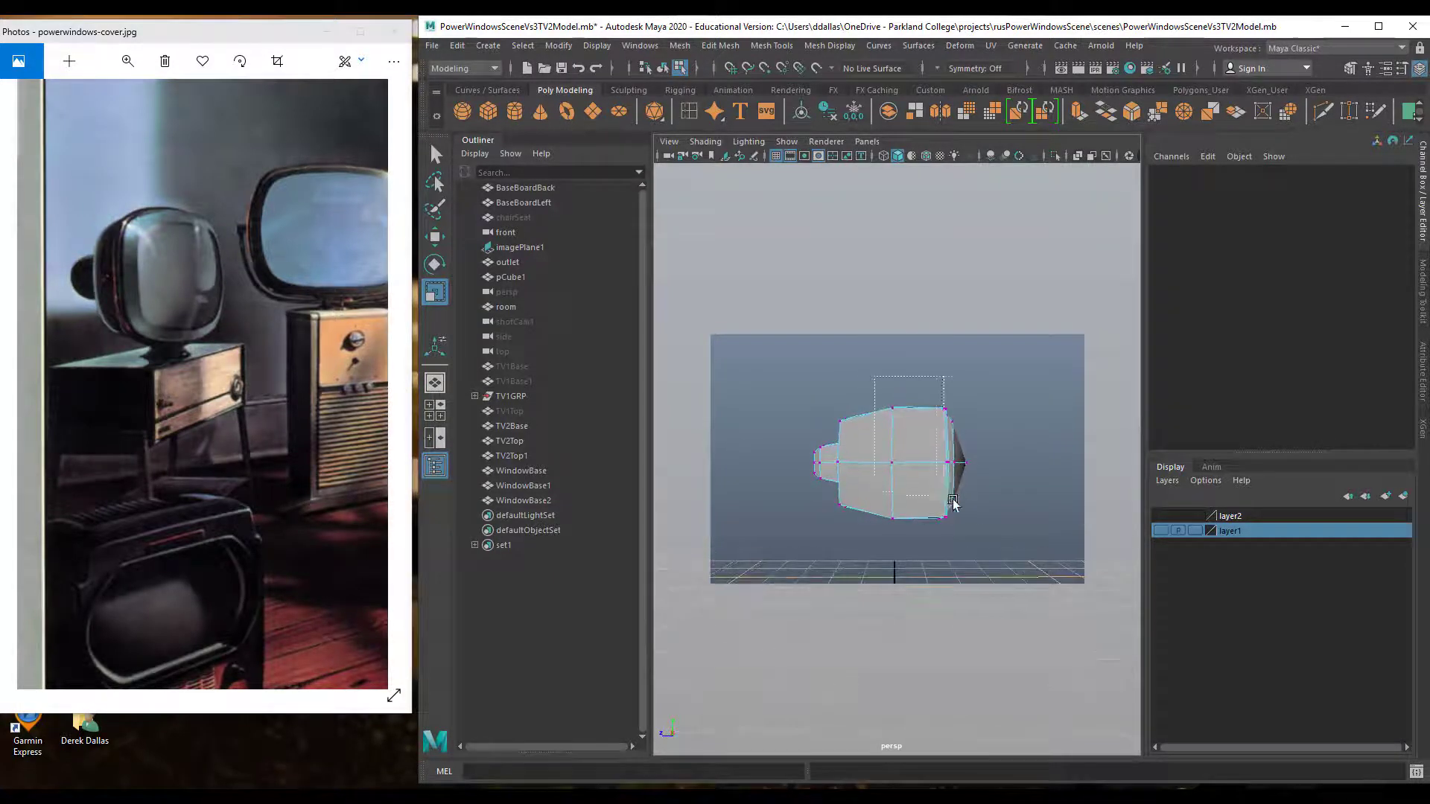
drag(953, 505, 1029, 565)
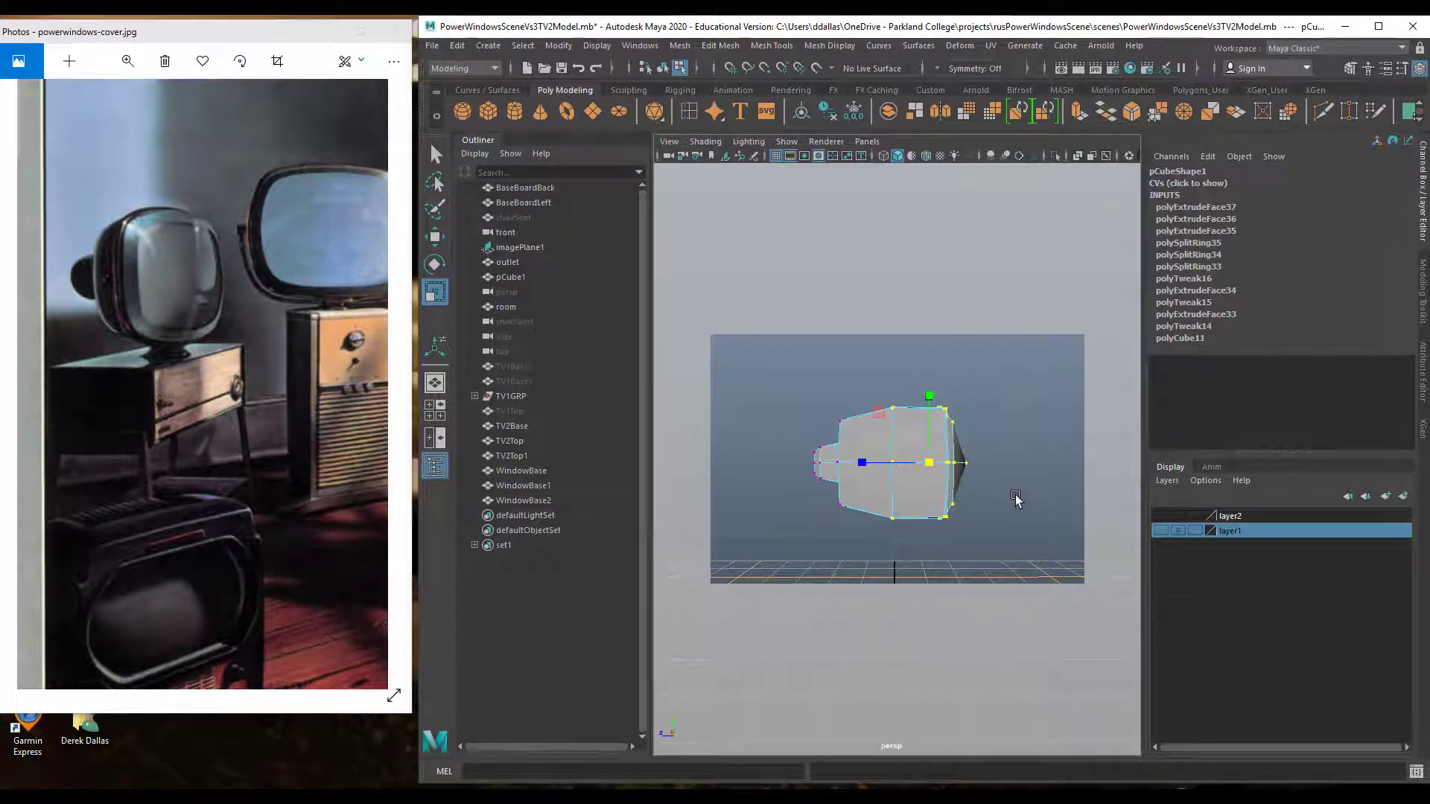
key(w)
drag(857, 464, 831, 462)
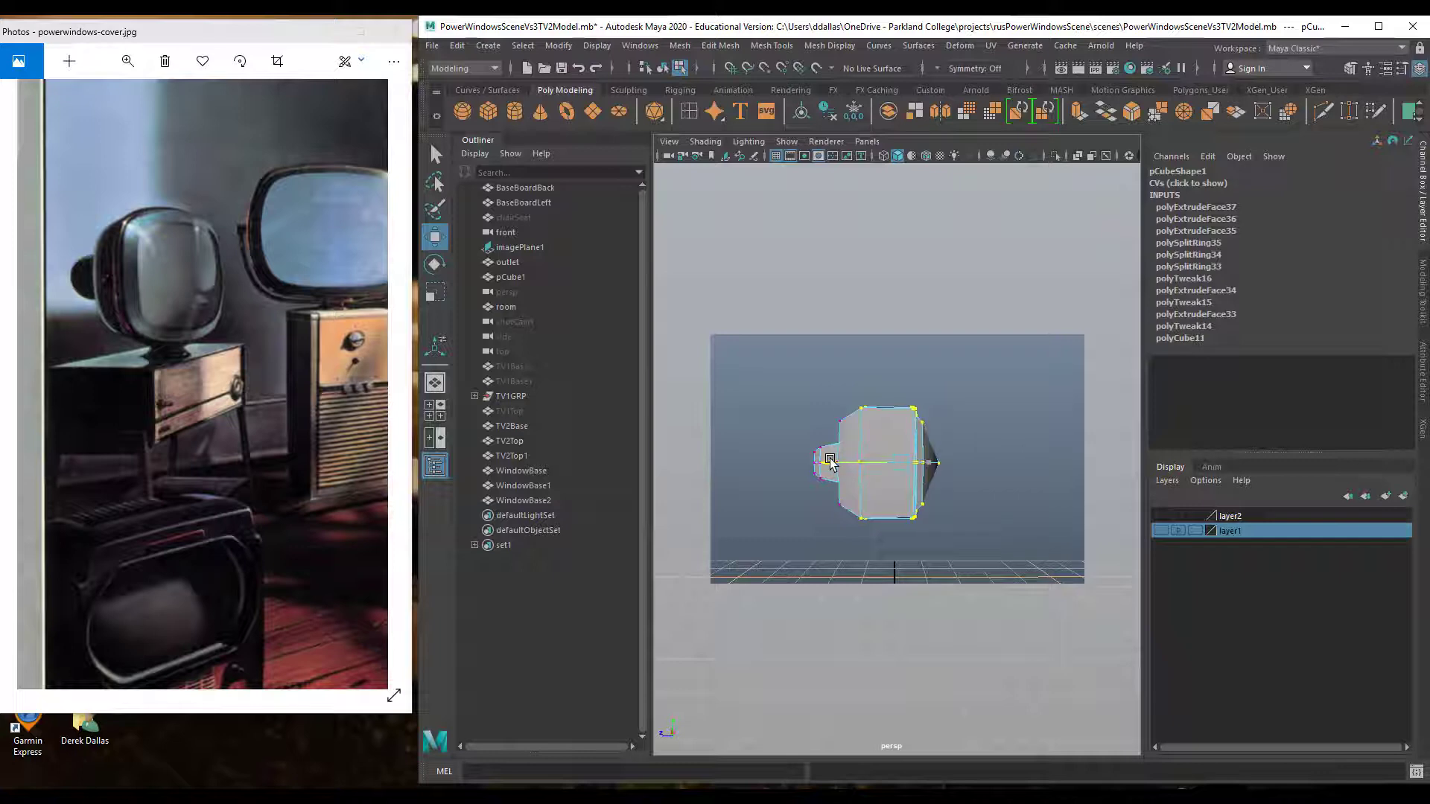
Select only the front rim and screen vertices, move them farther back along Z and return to smooth preview
drag(1023, 364, 892, 558)
mouse_move(974, 474)
alt+mouse_down()
mouse_move(734, 485)
mouse_move(968, 480)
alt+mouse_up()
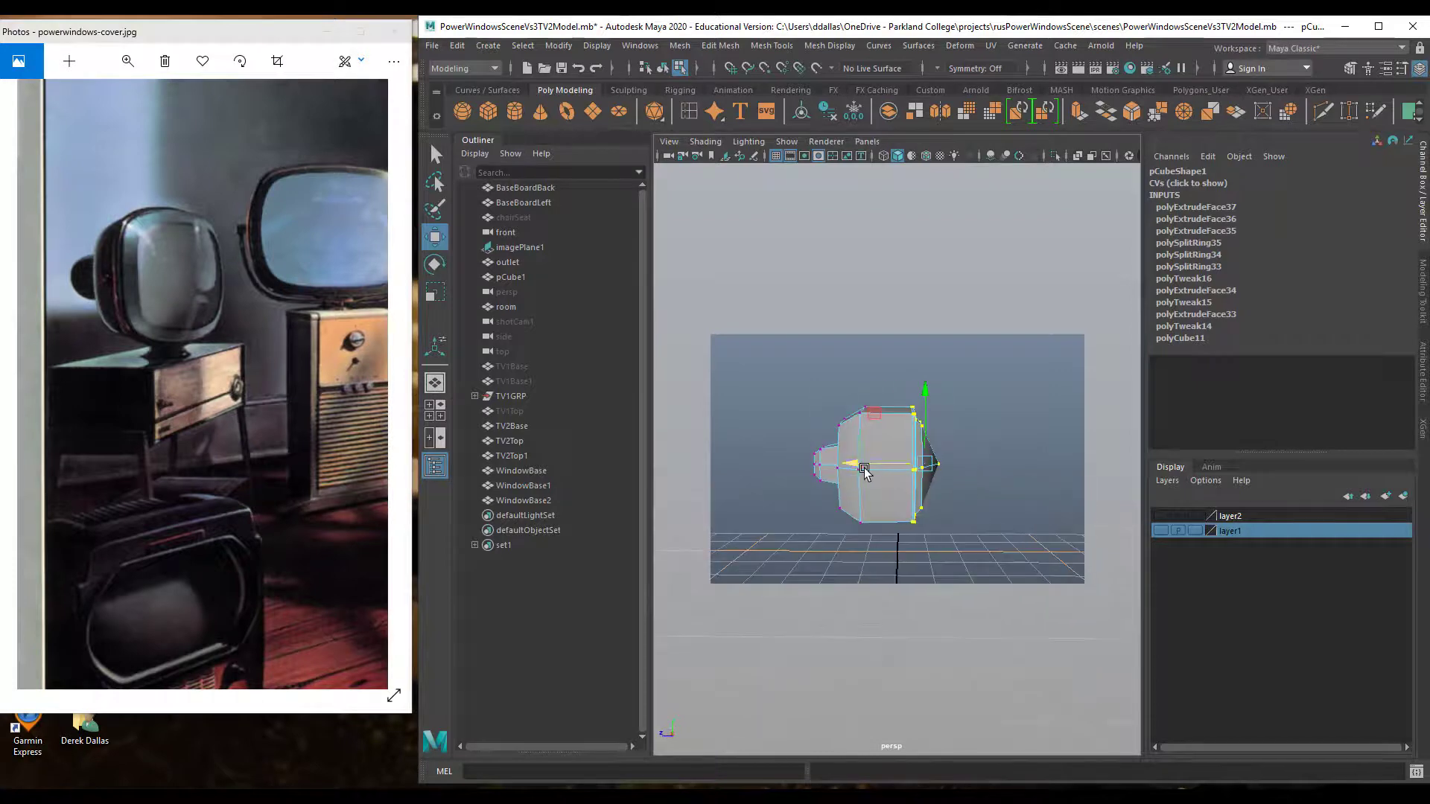
drag(864, 470, 842, 440)
key(3)
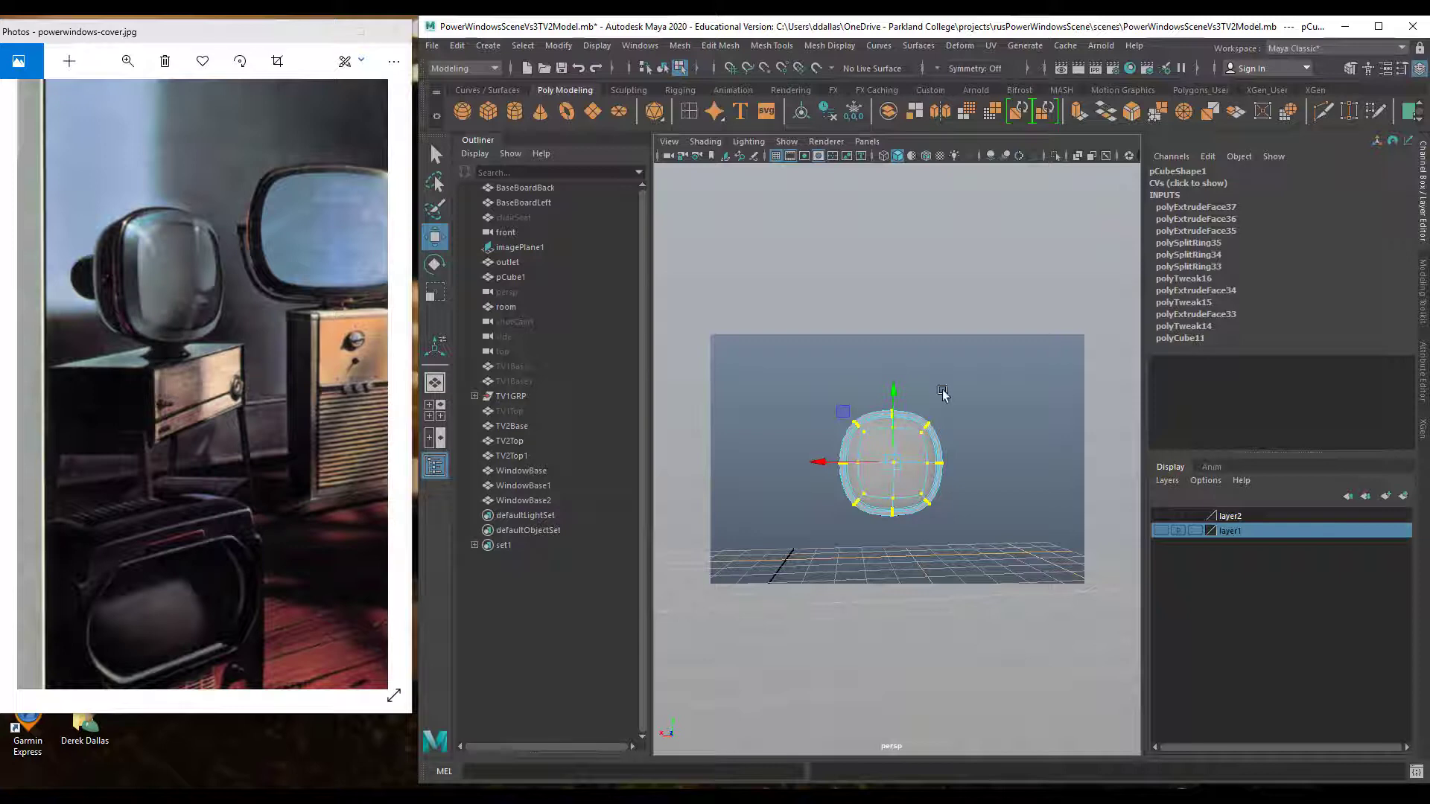
Widen the whole television in object mode by scaling it along X to 1.127
alt+drag(932, 465, 886, 469)
drag(795, 368, 1016, 544)
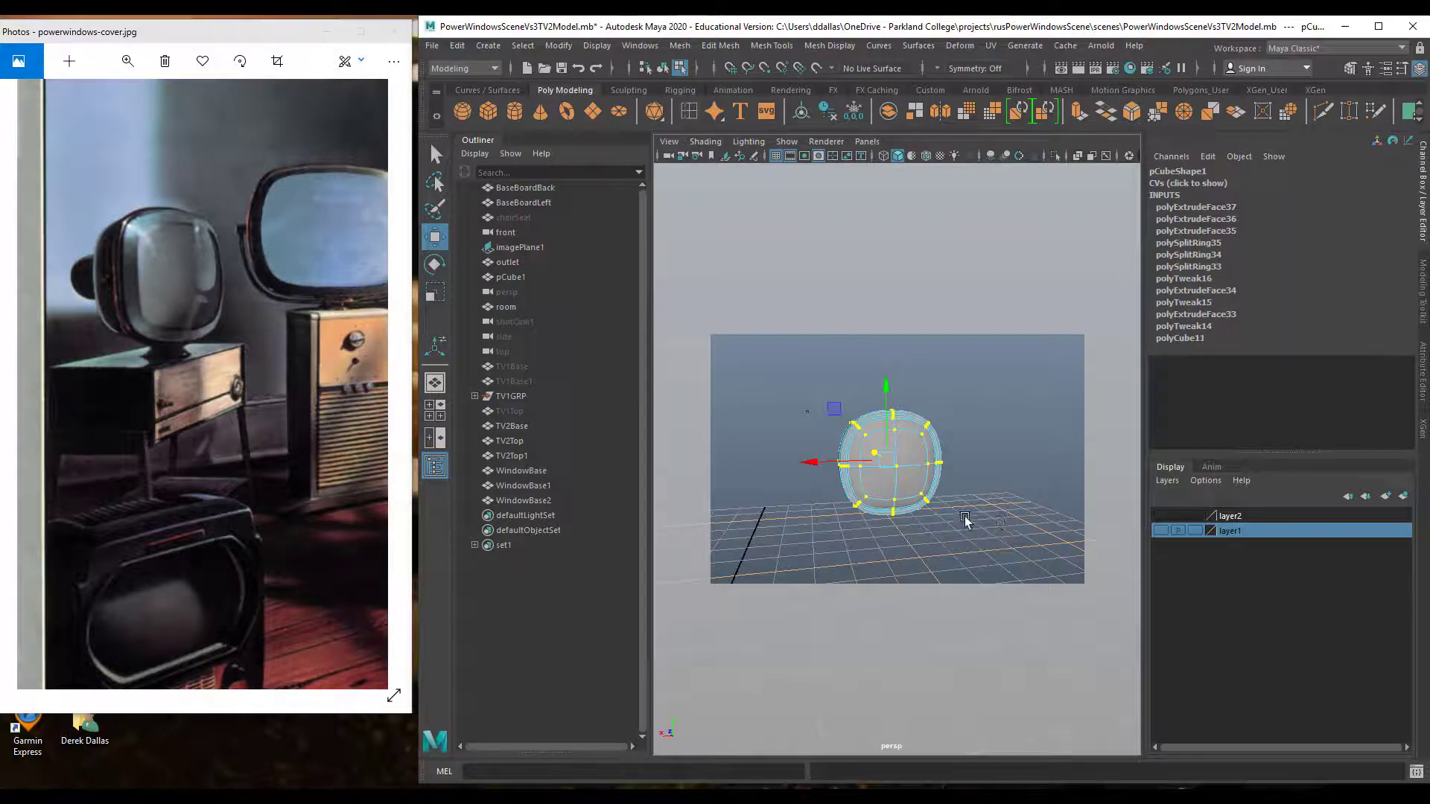
key(r)
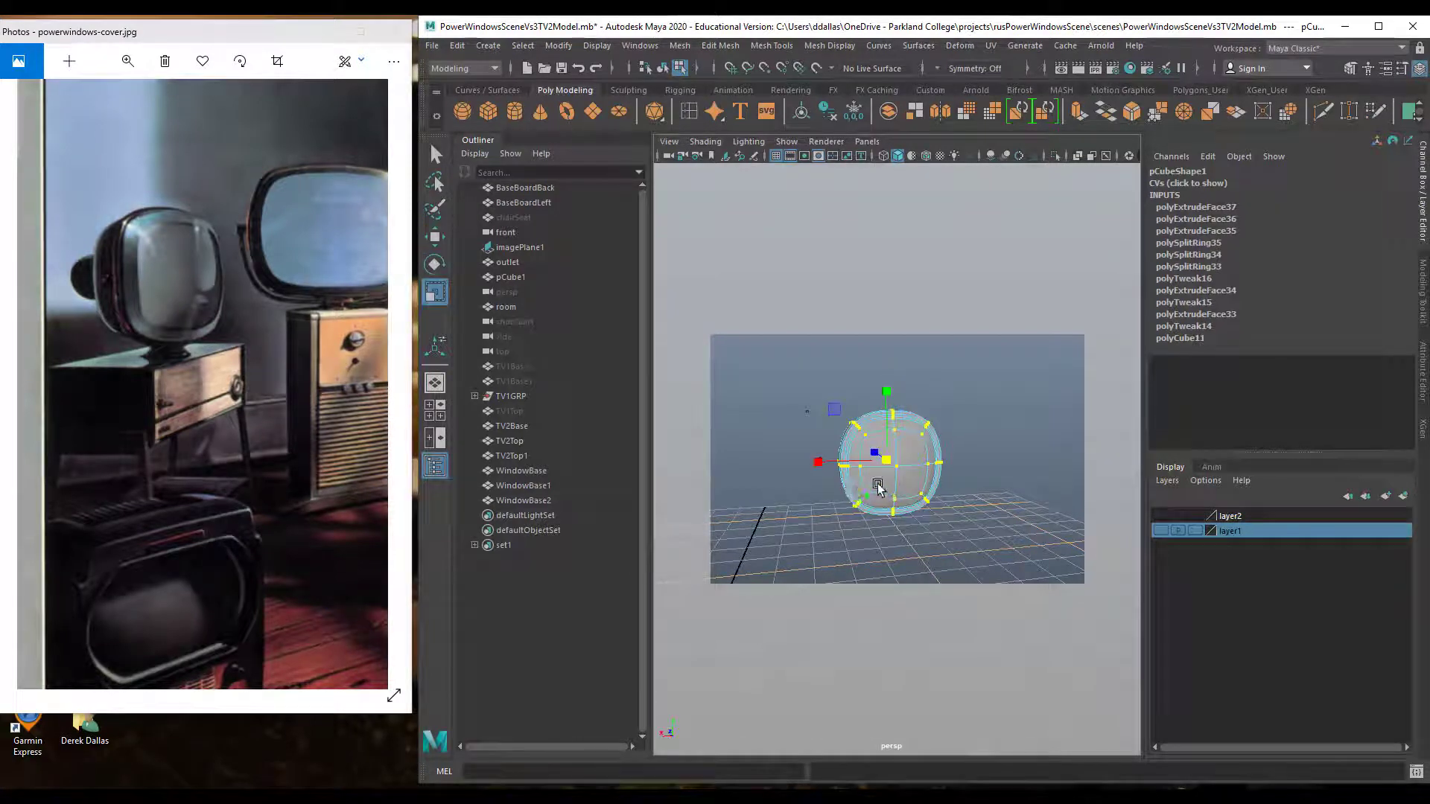
right_drag(880, 490, 931, 373)
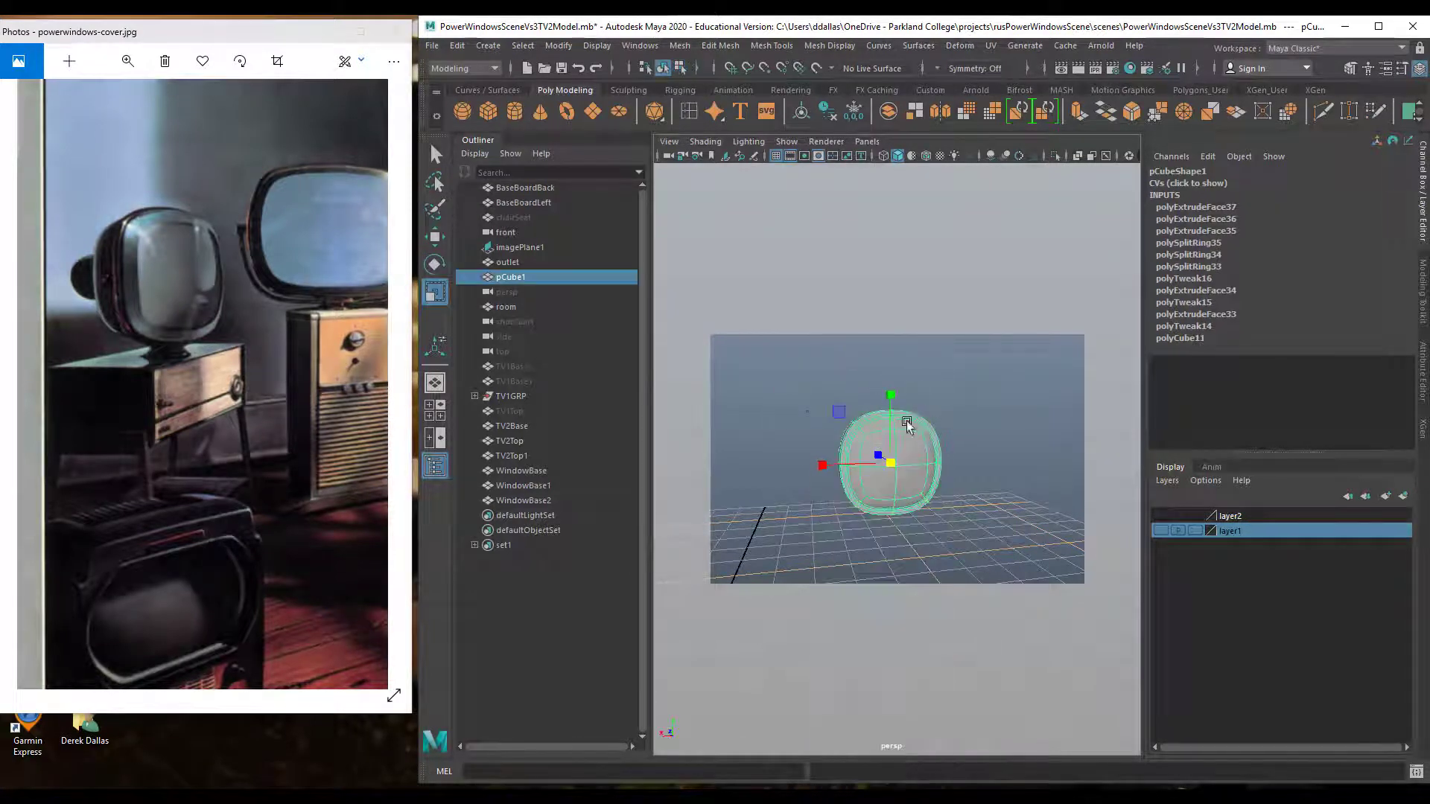
drag(827, 467, 817, 468)
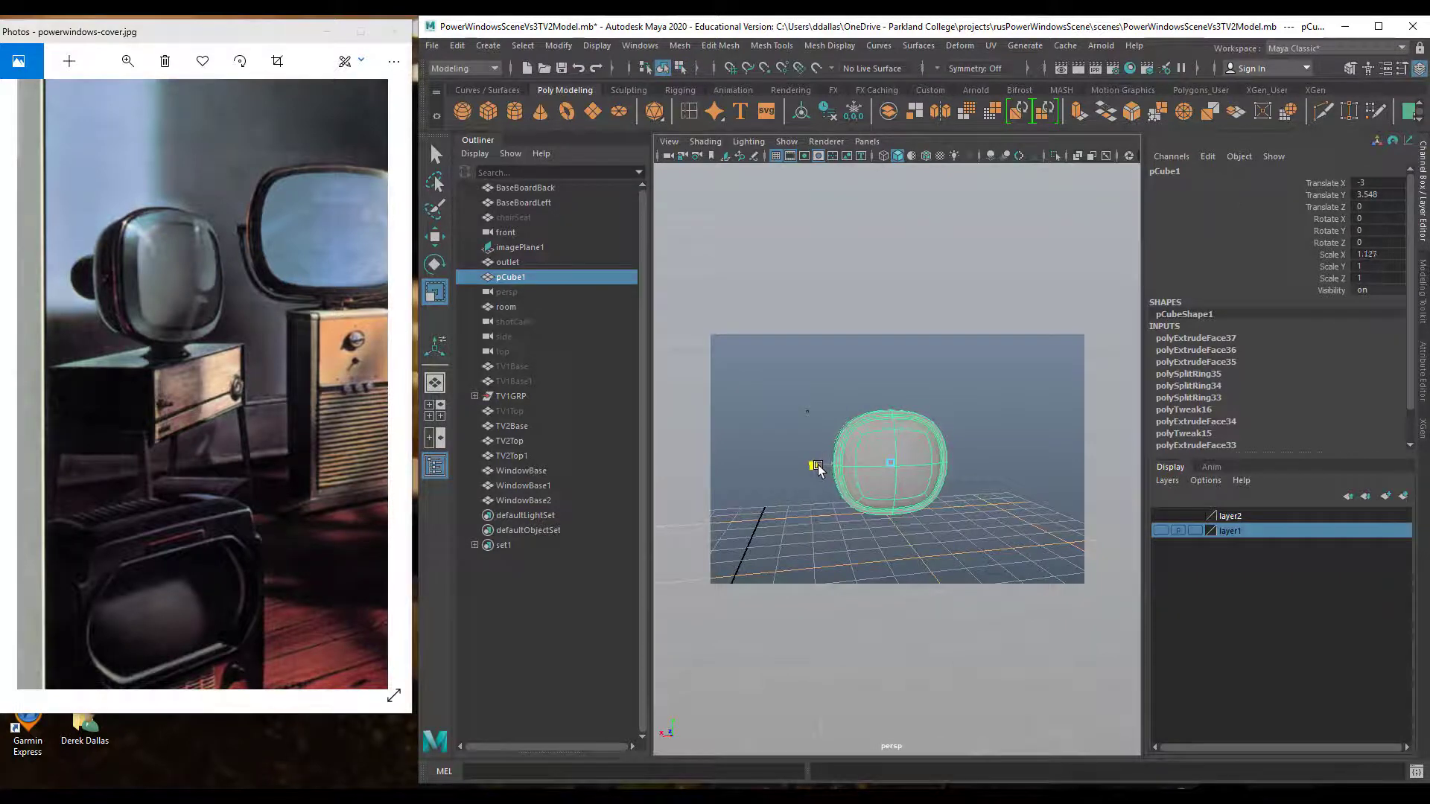
alt+drag(1021, 396, 976, 391)
click(976, 390)
Select the middle horizontal row of vertices from the front, scale it inward along X to flatten the sides, and return to object mode
mouse_move(833, 409)
alt+mouse_down()
mouse_move(870, 437)
mouse_move(1060, 430)
mouse_move(840, 411)
alt+mouse_up()
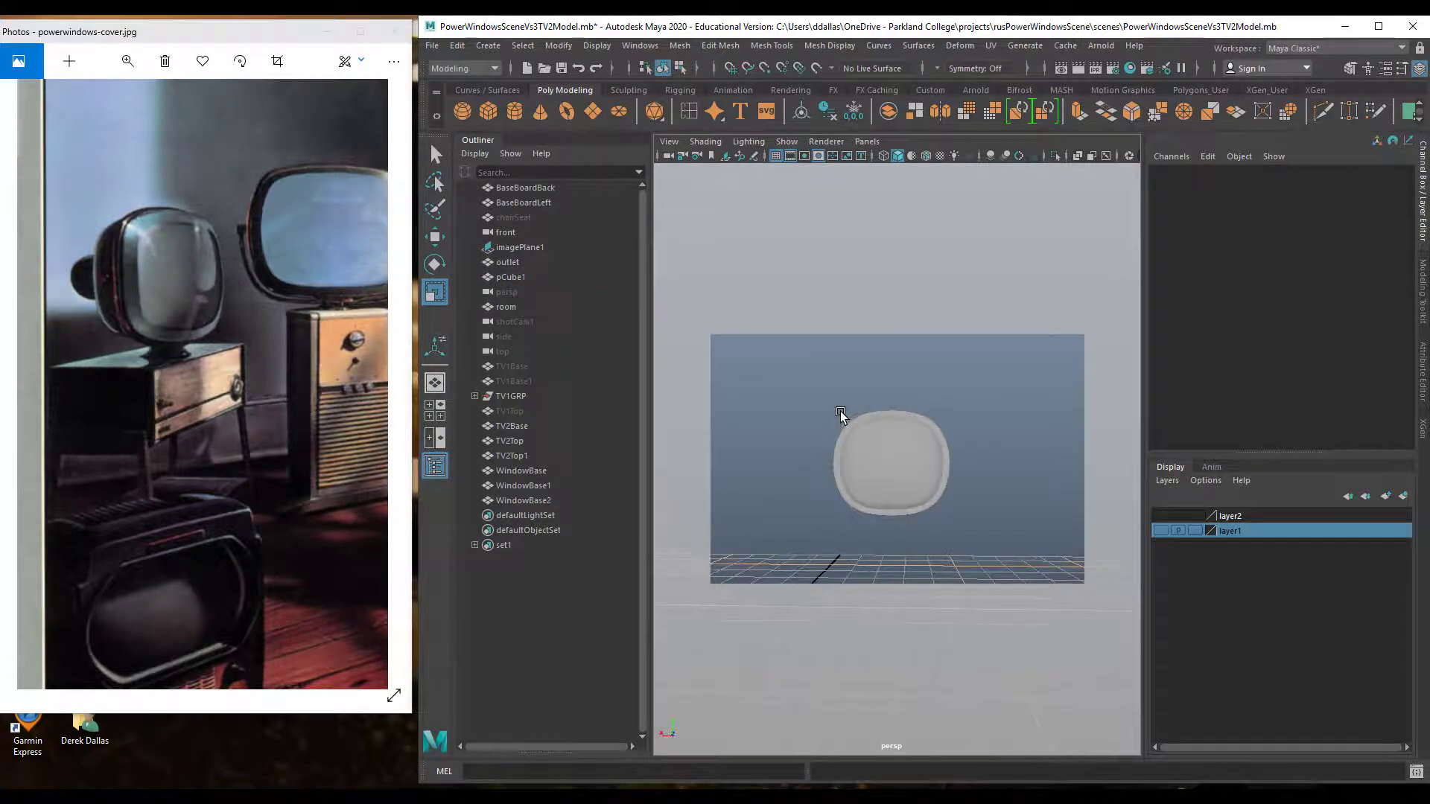
click(877, 466)
right_drag(877, 466, 807, 399)
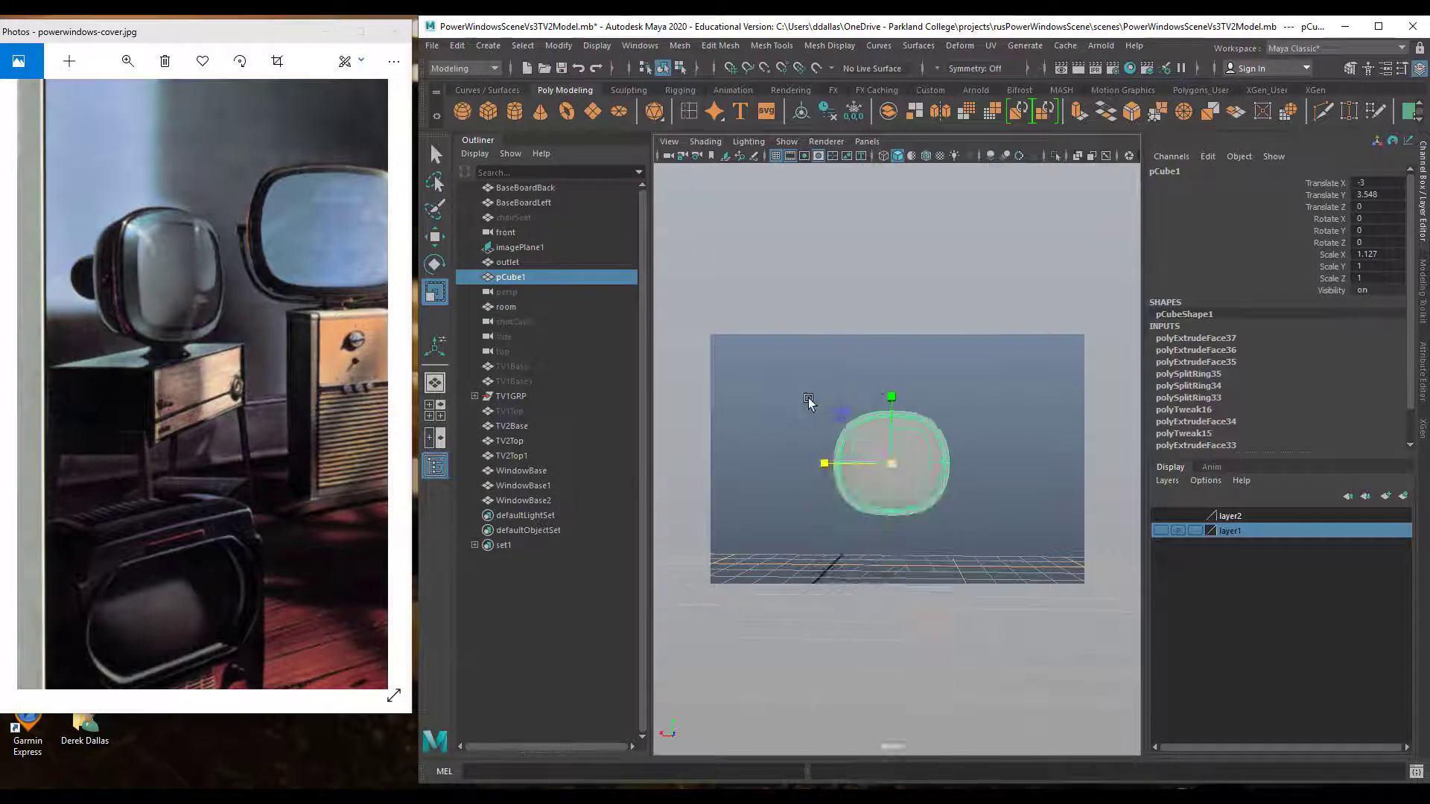
drag(770, 445, 1026, 491)
mouse_move(826, 465)
mouse_down()
mouse_move(1054, 469)
mouse_move(843, 469)
mouse_up()
click(986, 414)
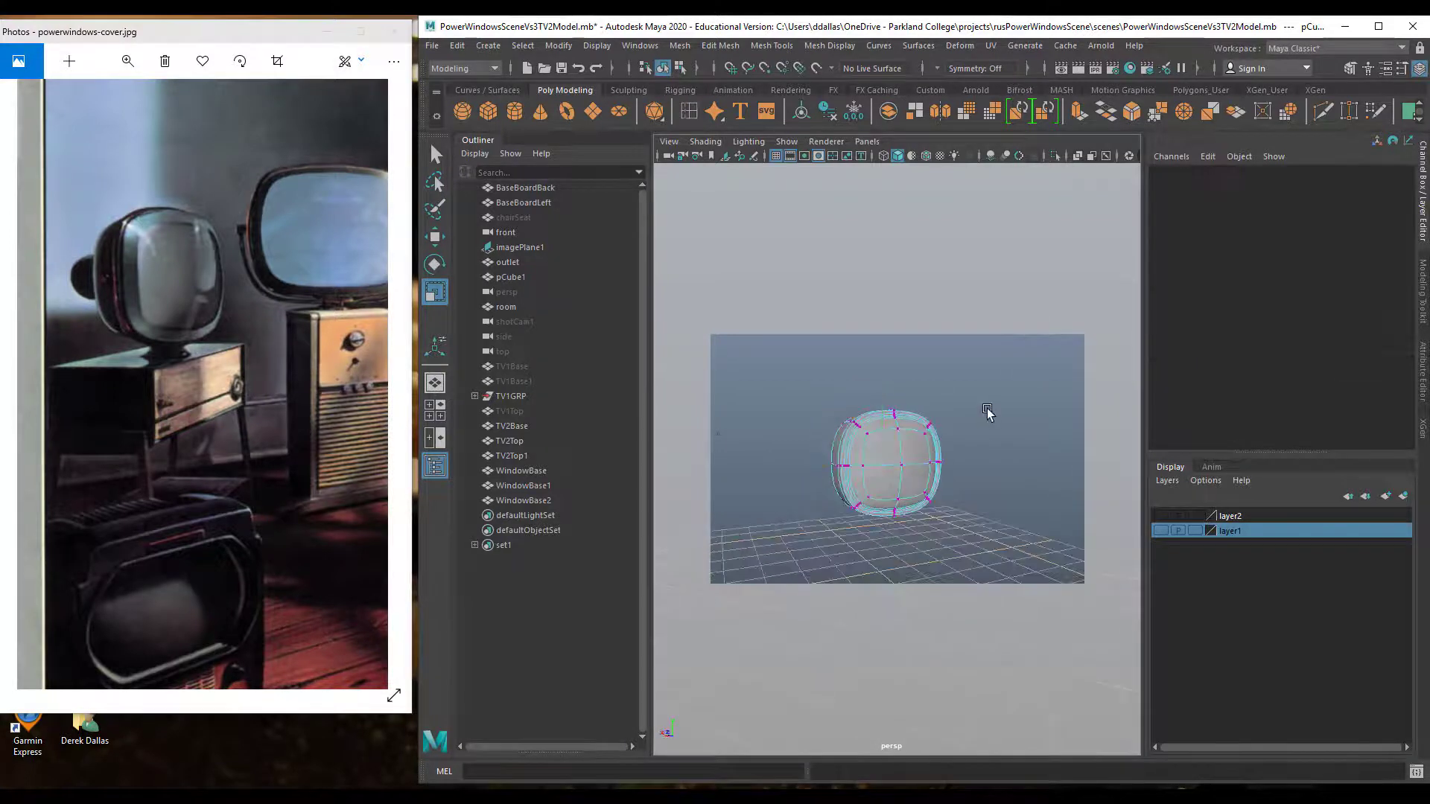
right_drag(908, 446, 979, 380)
click(975, 462)
Select and frame the television body, and switch it from smooth preview to shaded display of the unsmoothed mesh
scroll(973, 458, down, 5)
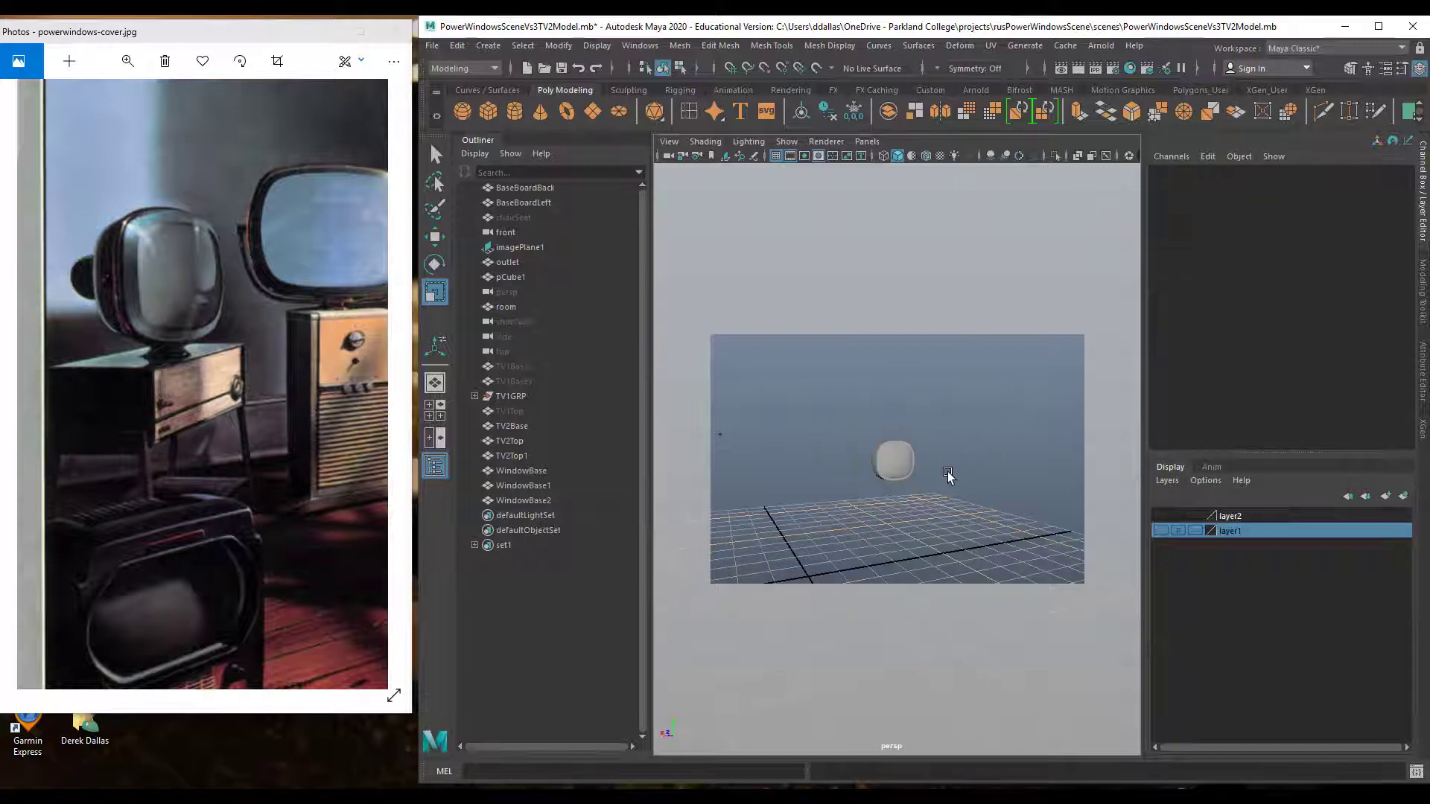
key(space)
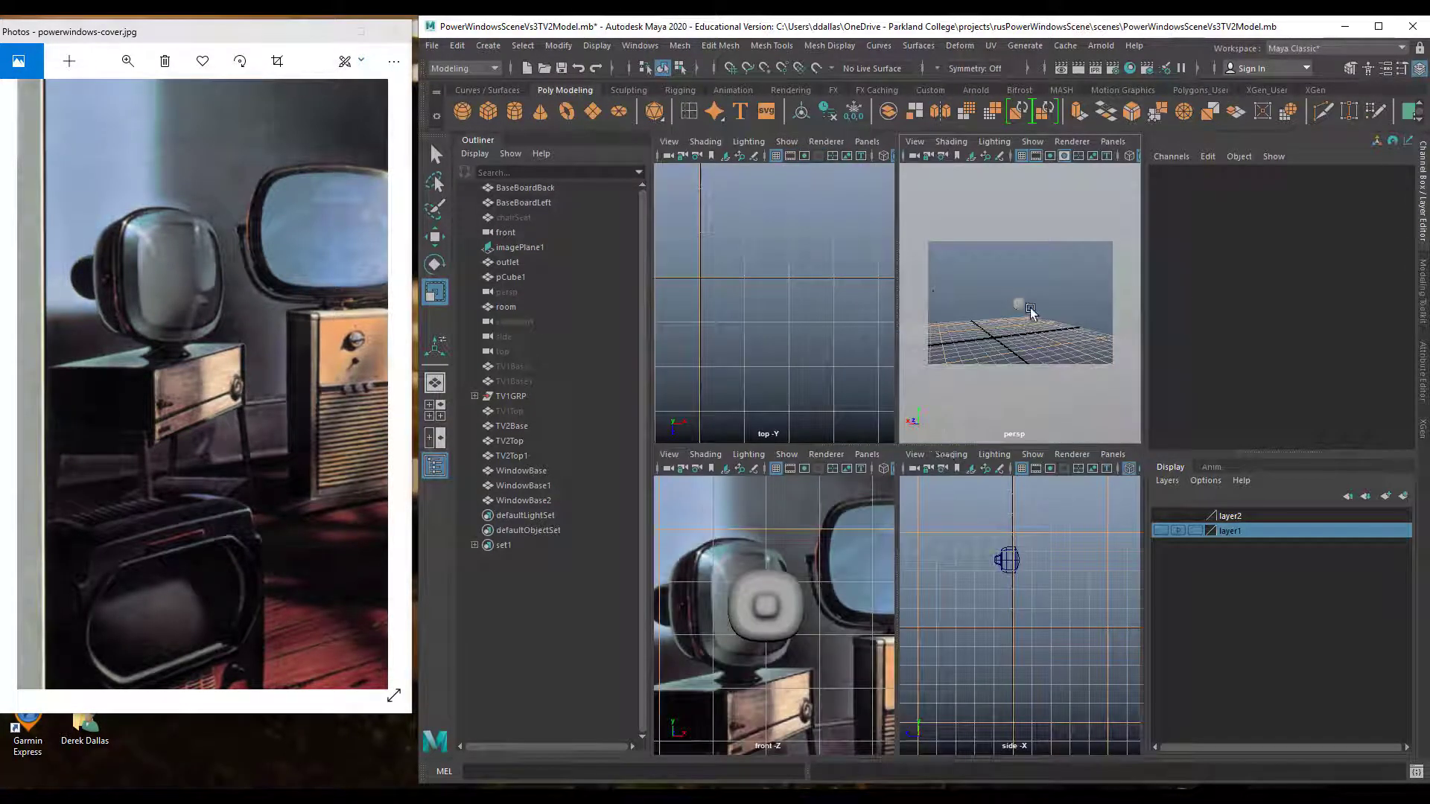
click(1022, 307)
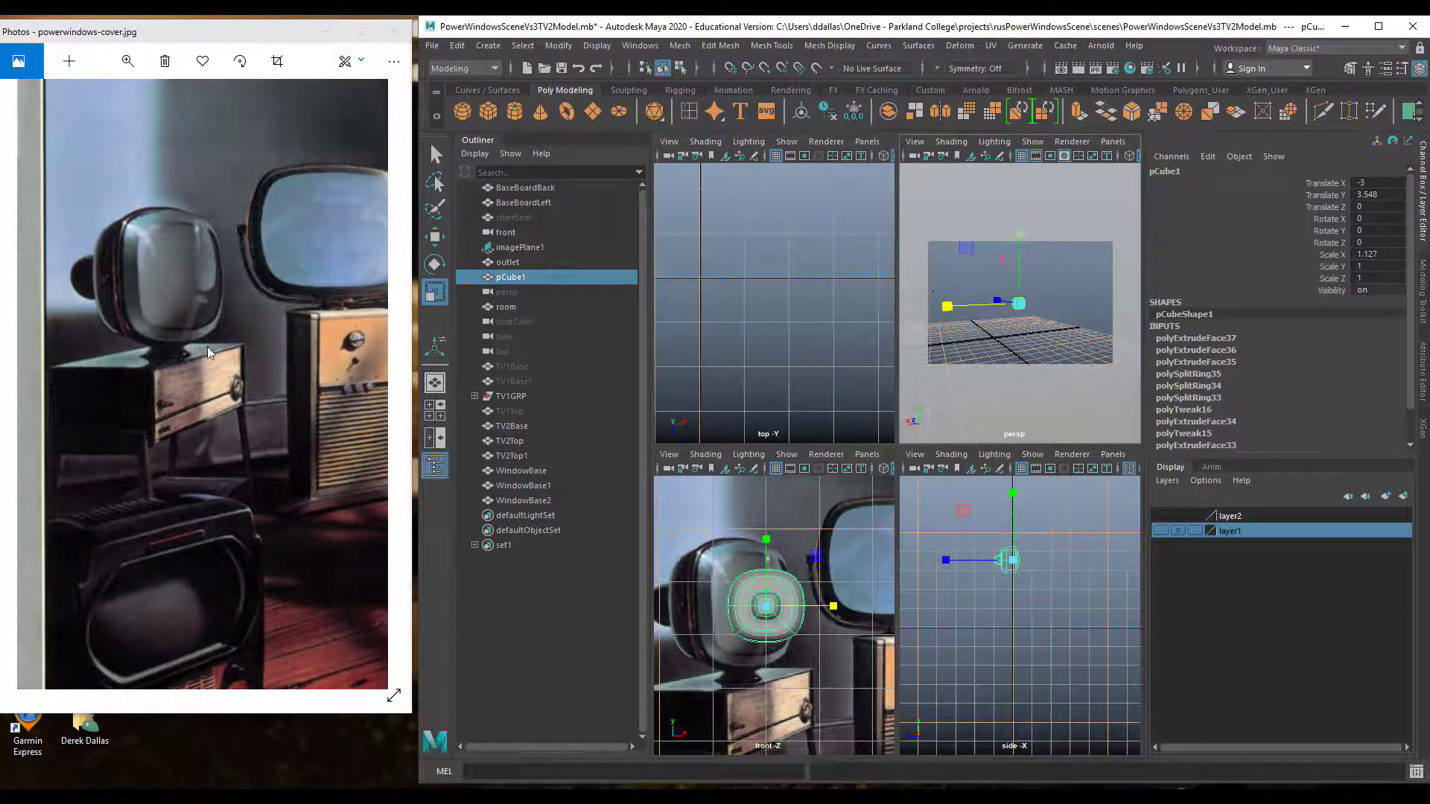
key(space)
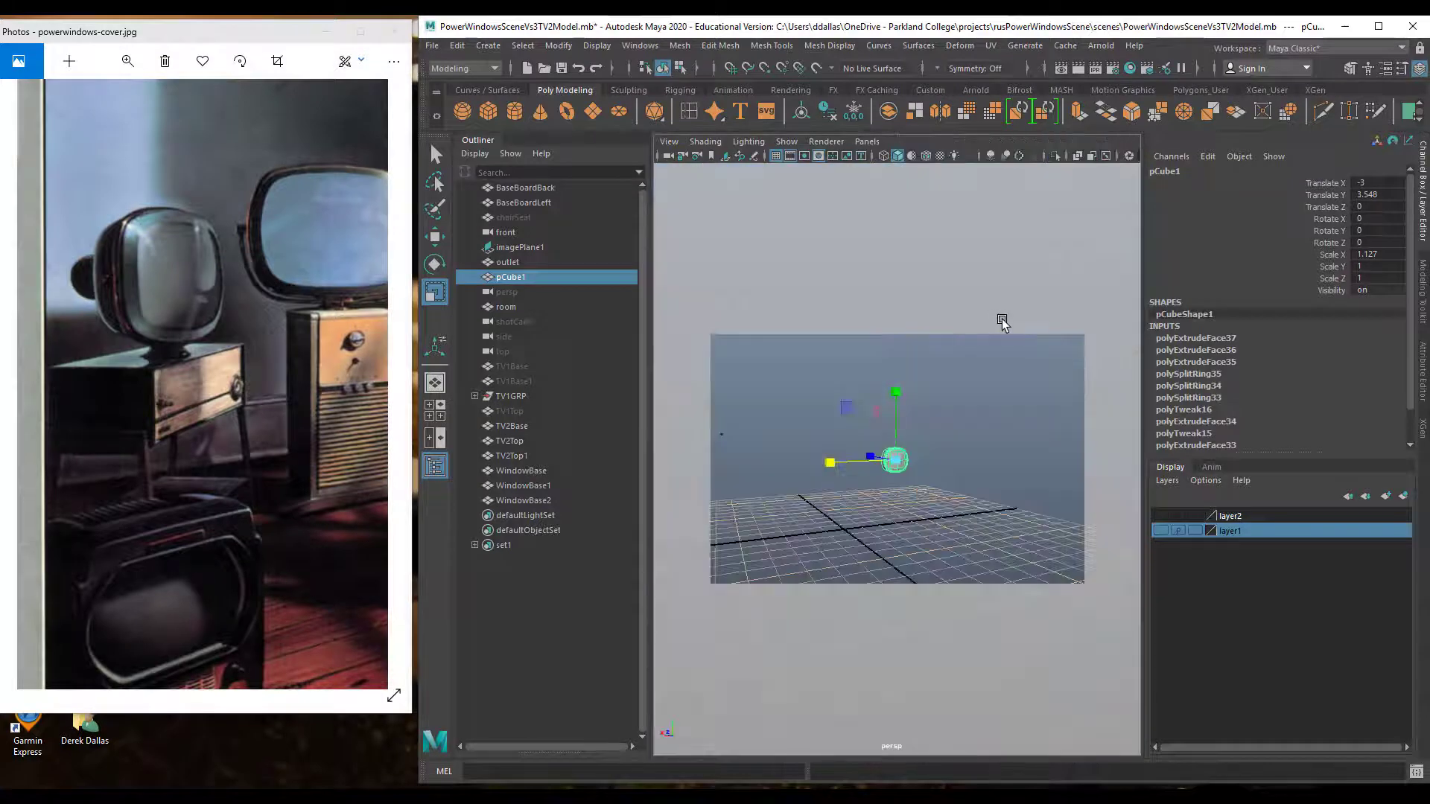
key(f)
alt+drag(965, 500, 955, 426)
key(4)
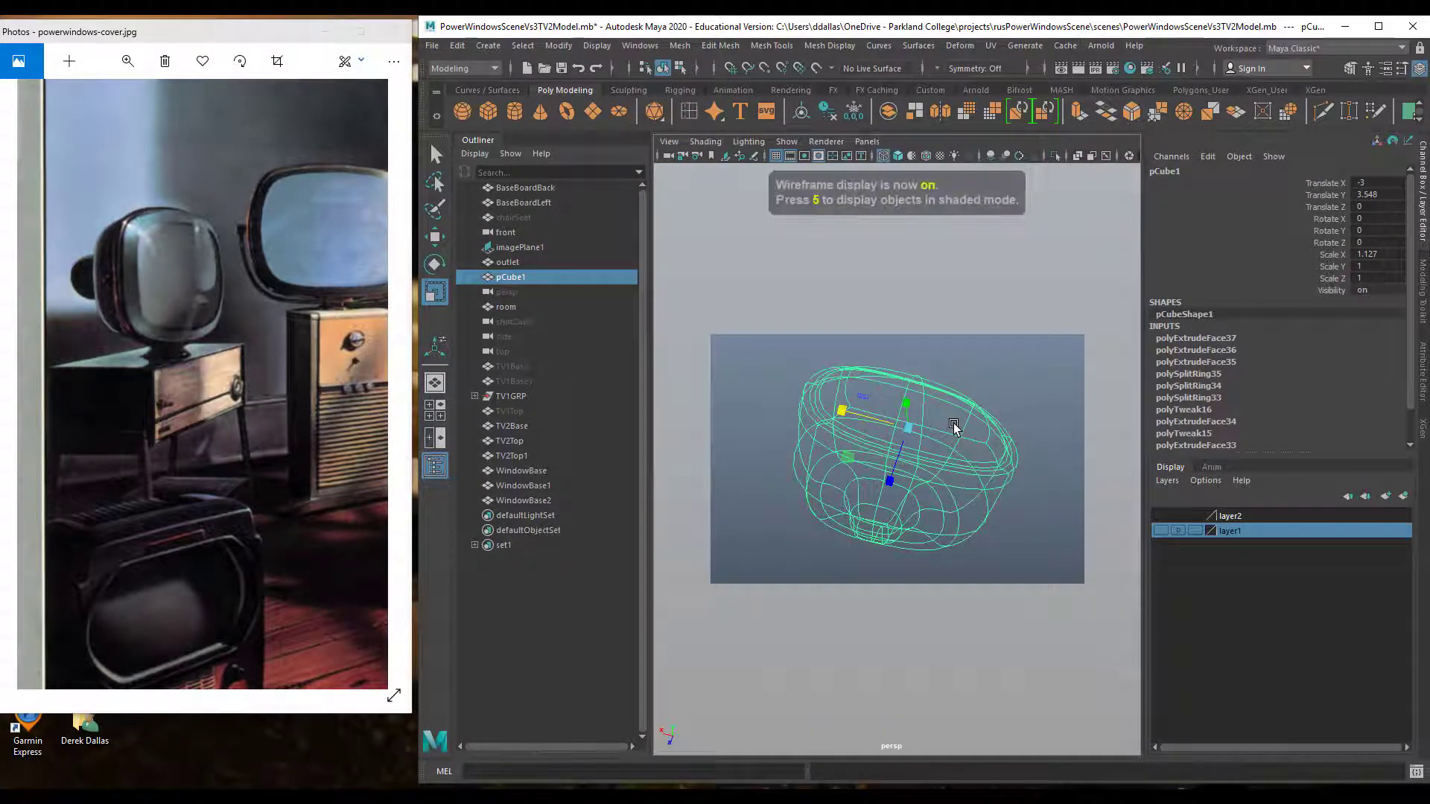
key(5)
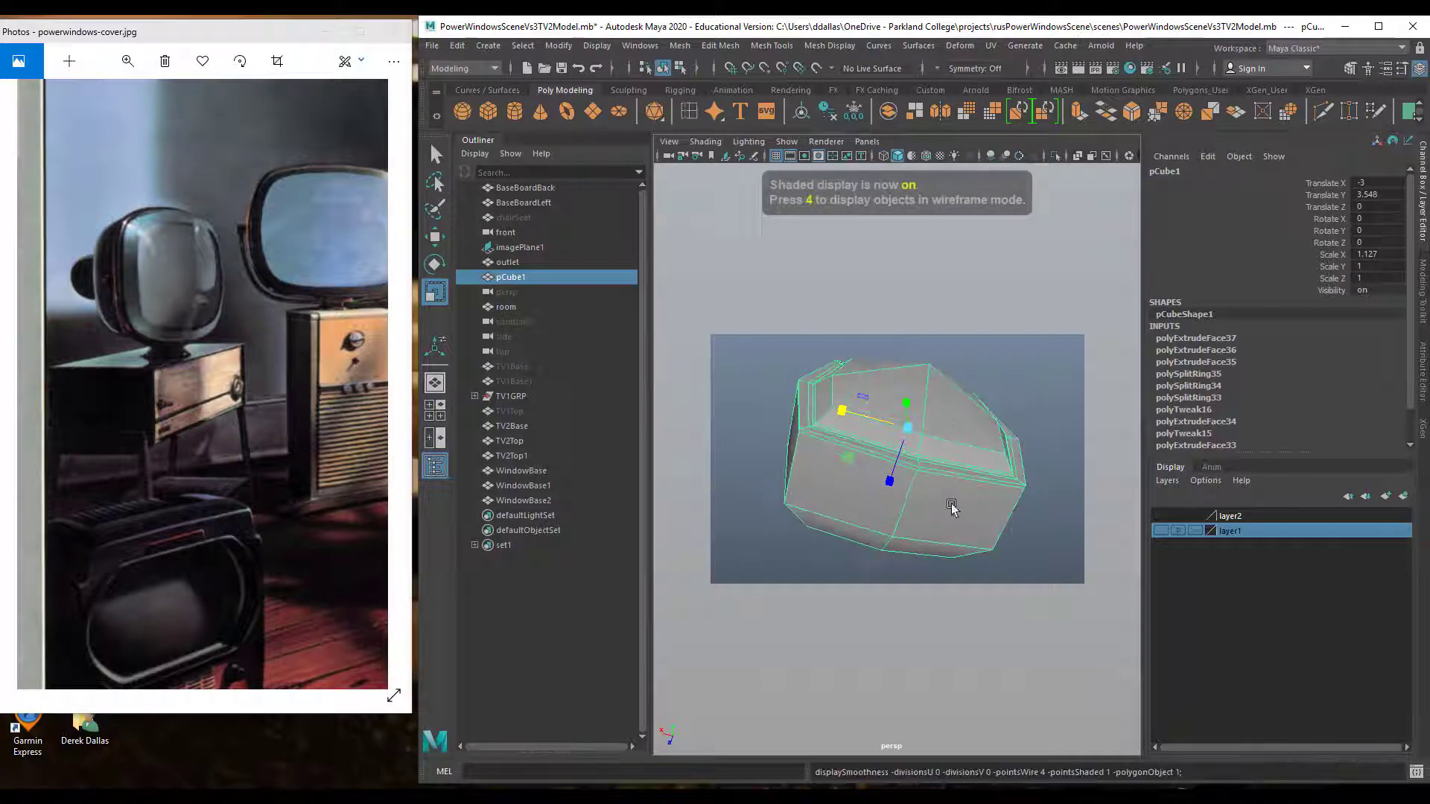
mouse_move(952, 509)
alt+mouse_down()
mouse_move(1020, 477)
mouse_move(1105, 485)
mouse_move(1085, 501)
mouse_move(1092, 547)
mouse_move(1093, 488)
mouse_move(954, 562)
mouse_move(943, 583)
mouse_move(915, 499)
mouse_move(906, 517)
mouse_move(910, 470)
mouse_move(890, 532)
mouse_move(897, 471)
mouse_move(914, 525)
mouse_move(857, 533)
alt+mouse_up()
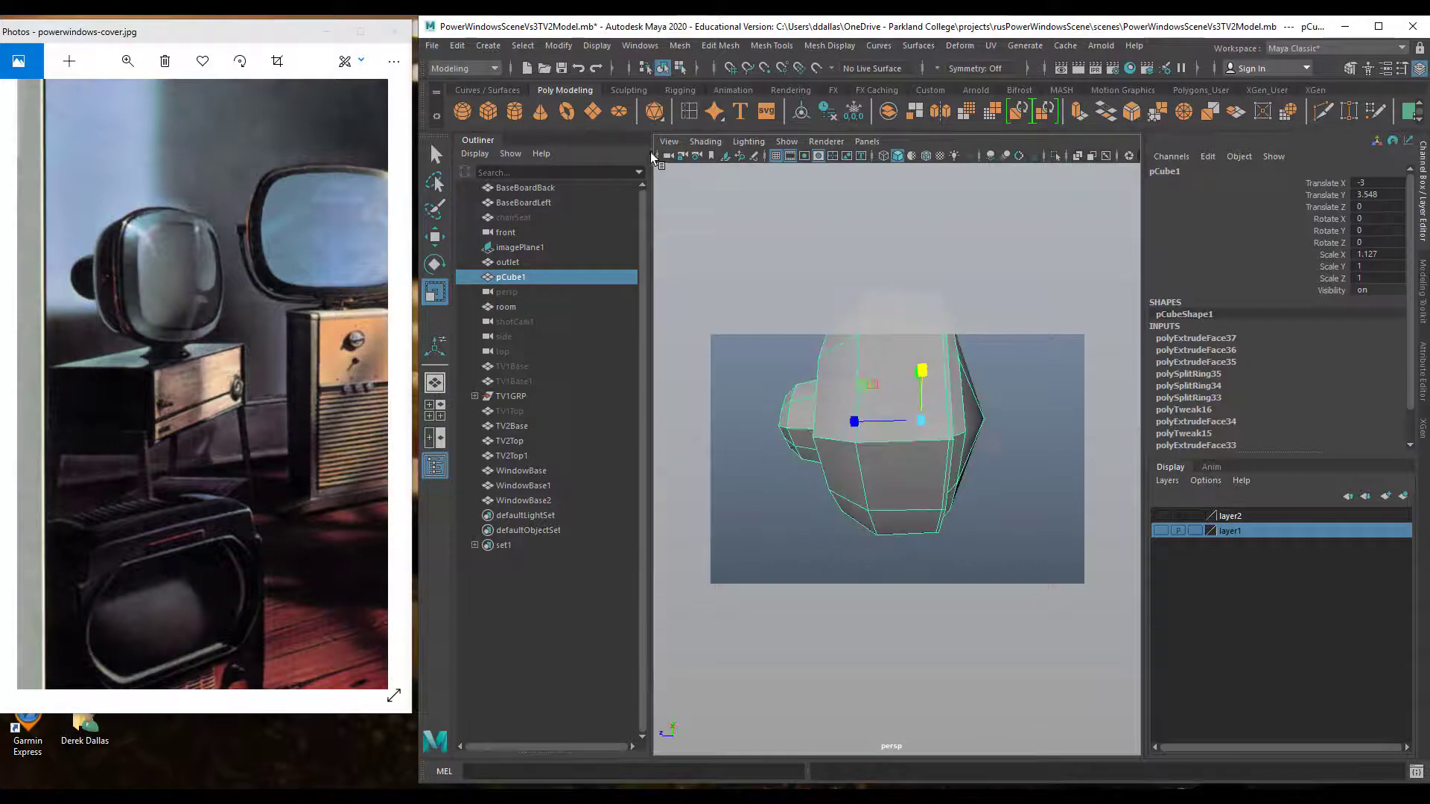
Save the scene and rename the television body from pCube1 to T2Top
click(562, 68)
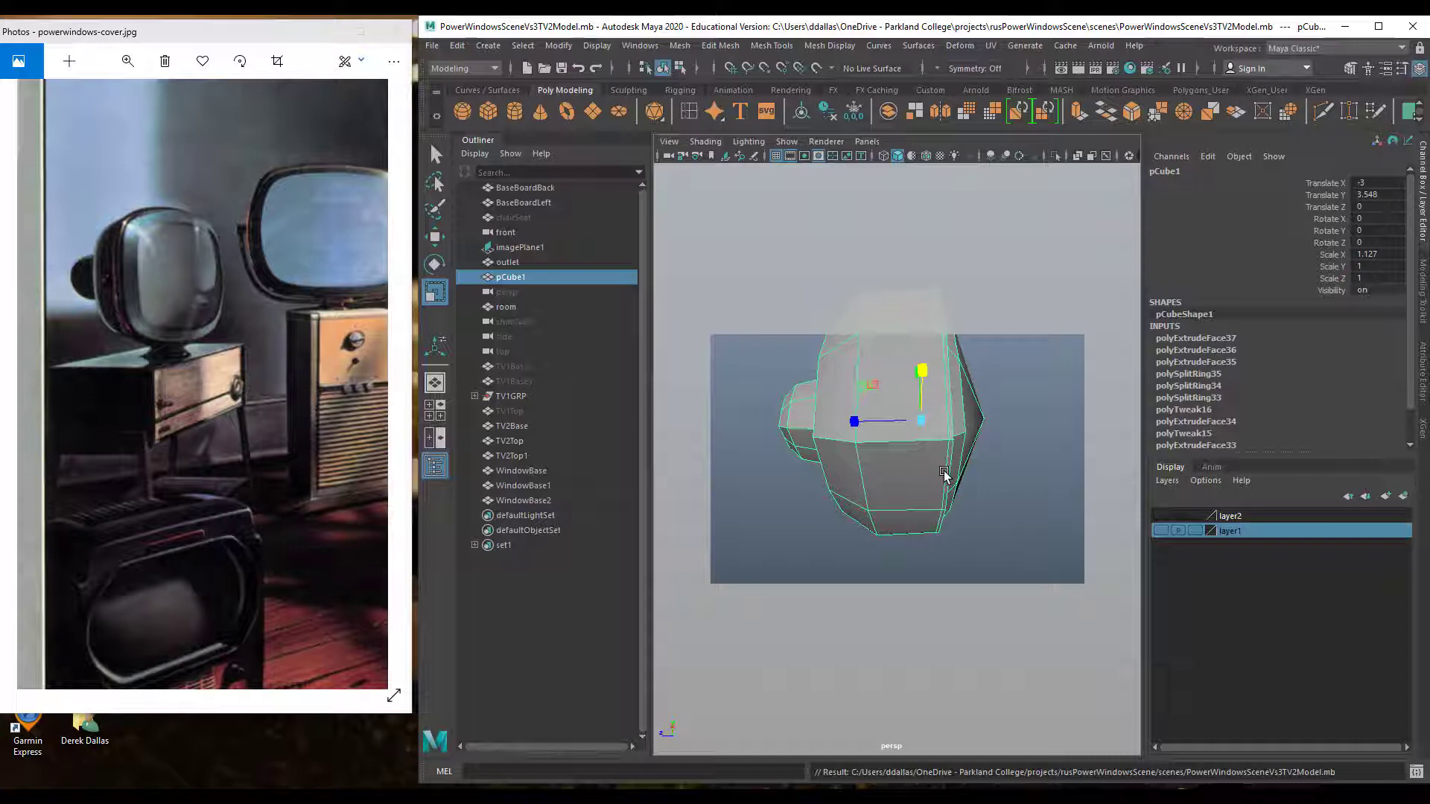
scroll(913, 478, down, 3)
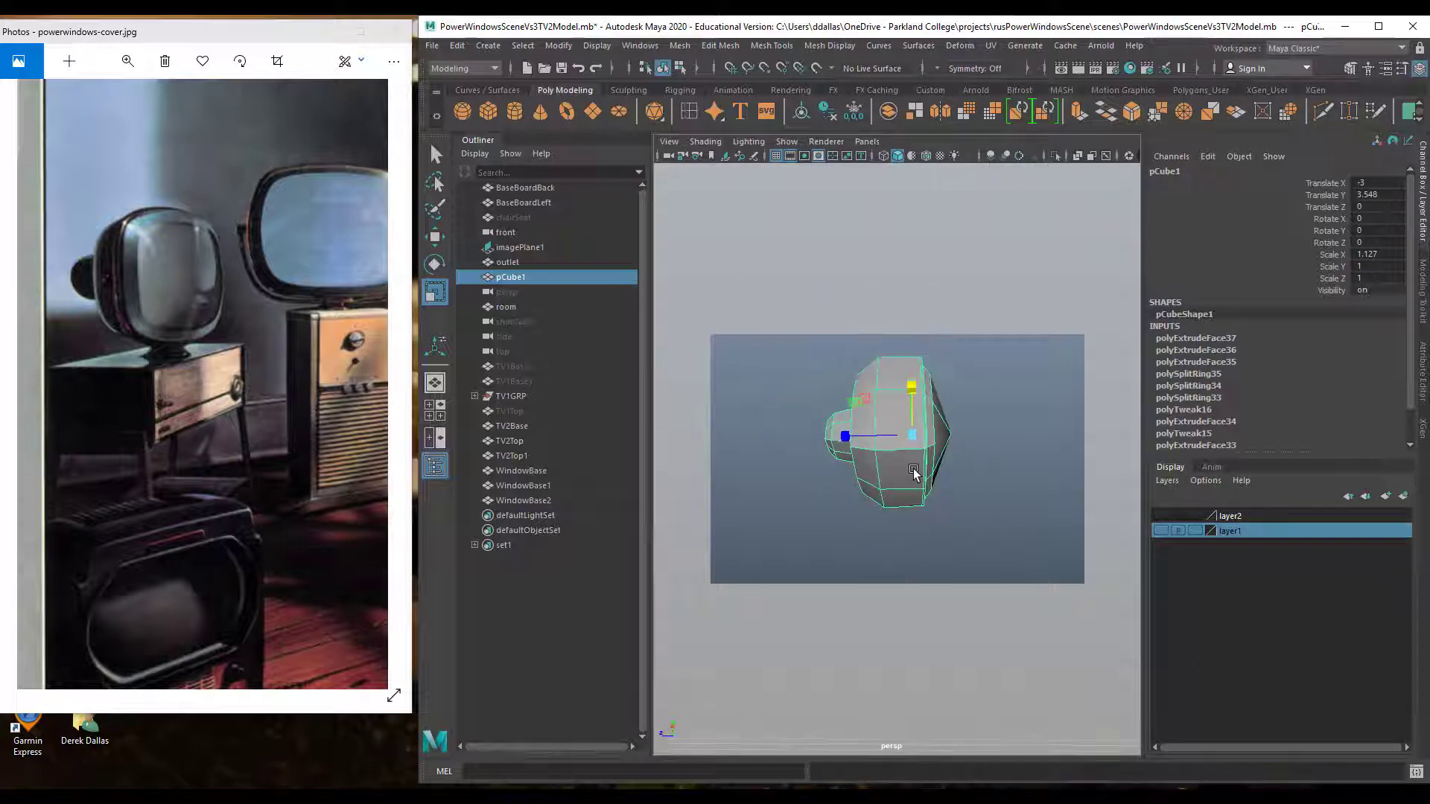
click(1169, 174)
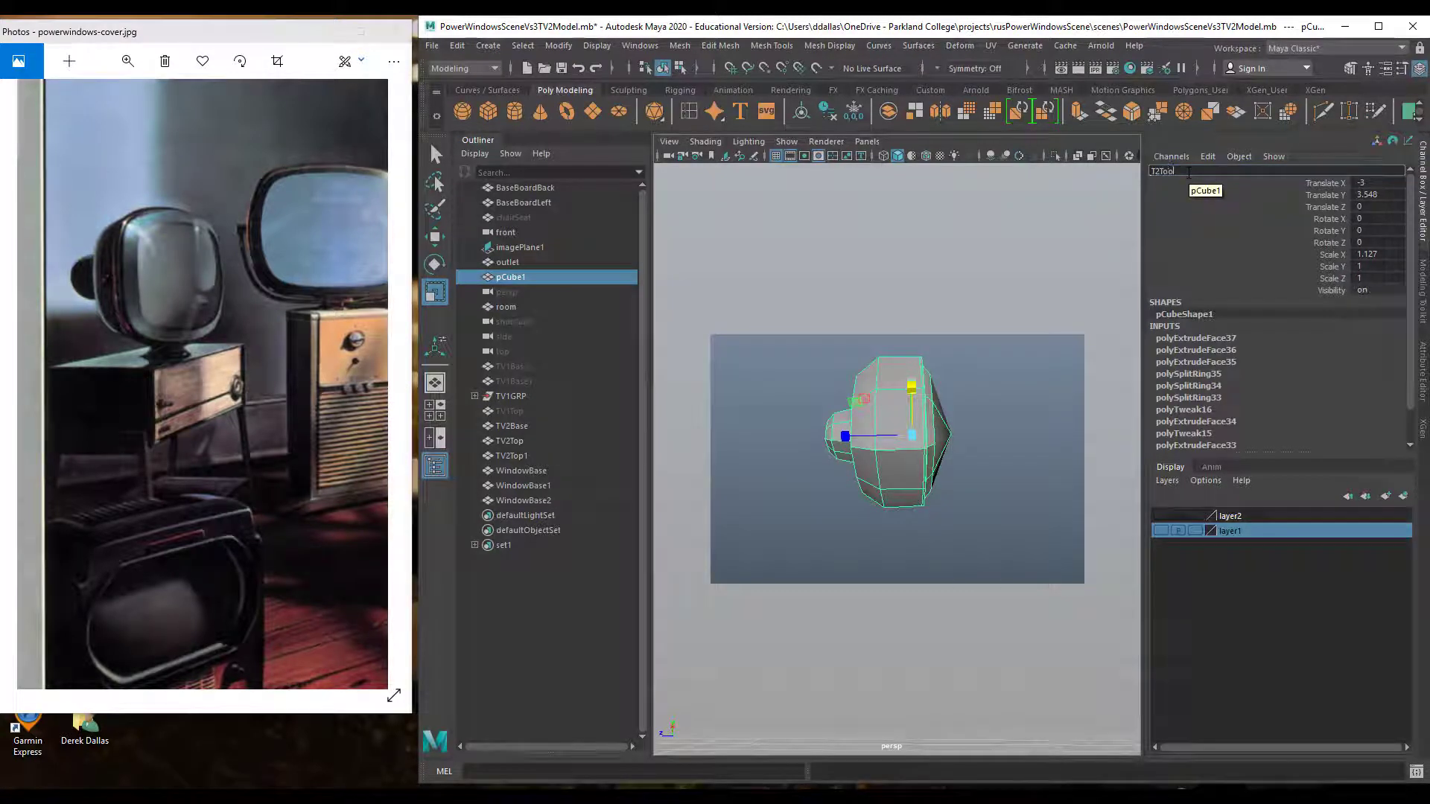
text(T2Top)
key(Return)
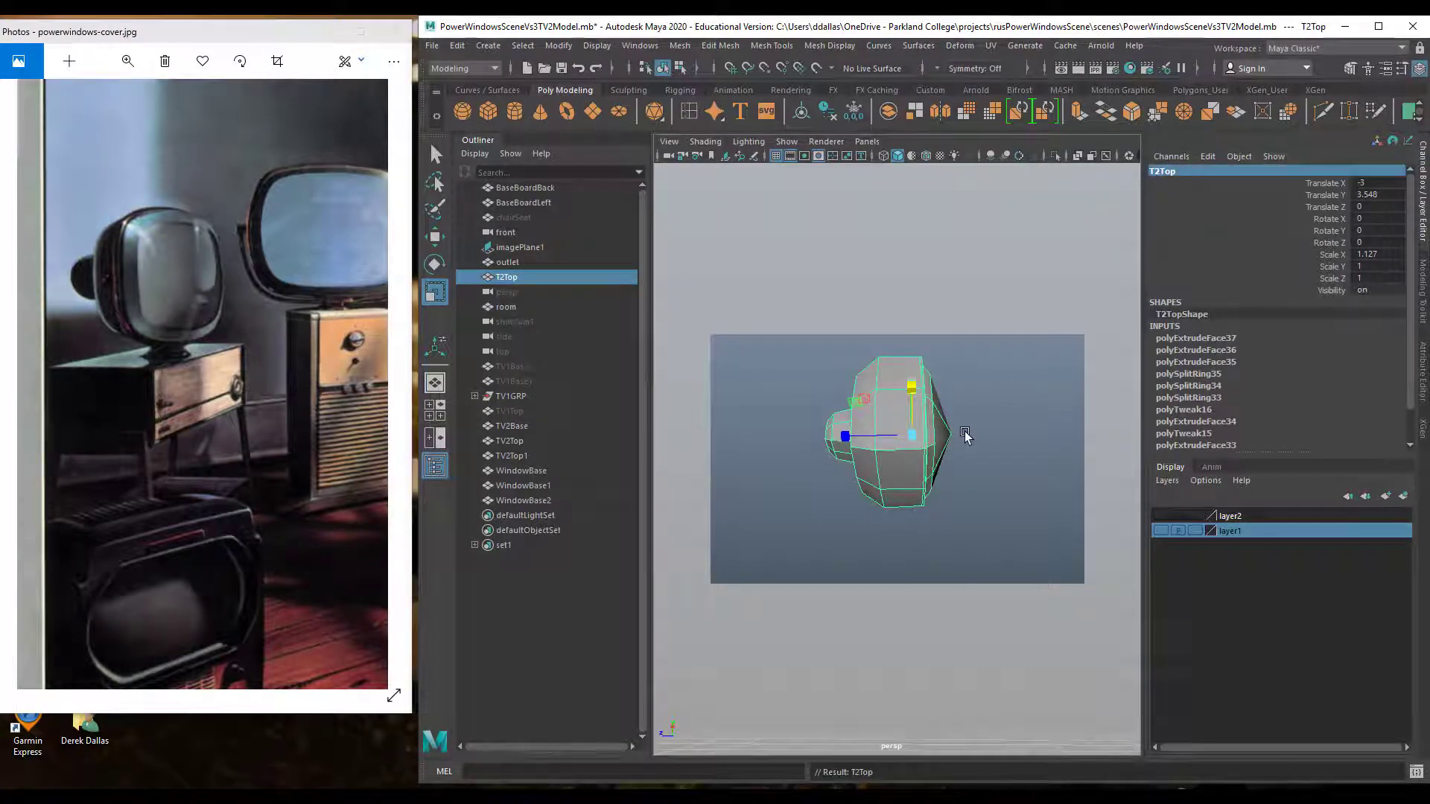
Duplicate T2Top, move the copy aside along X to -4.878, and hide the copy
alt+drag(964, 436, 896, 488)
key(ctrl+d)
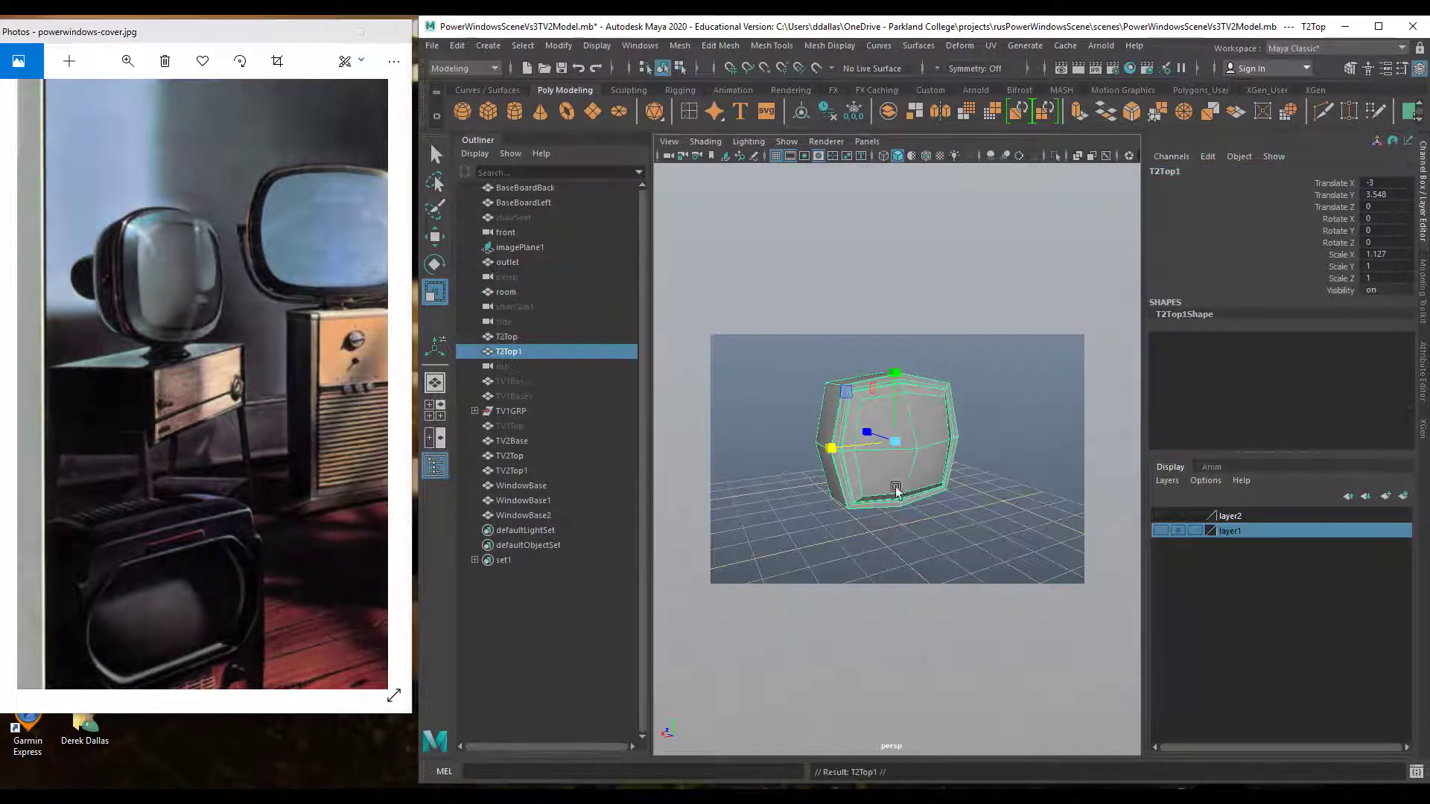
key(w)
drag(833, 447, 973, 432)
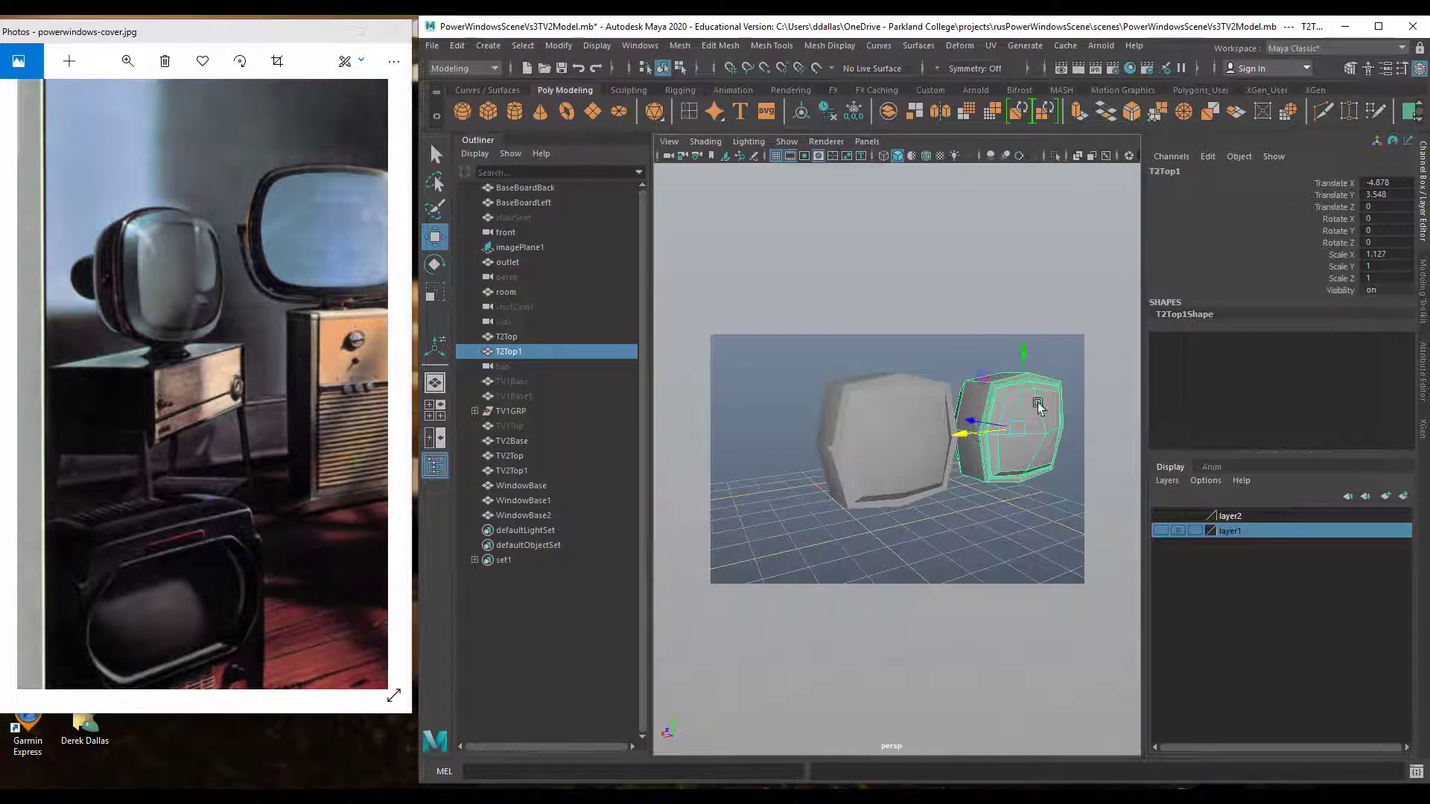
click(598, 46)
mouse_move(614, 125)
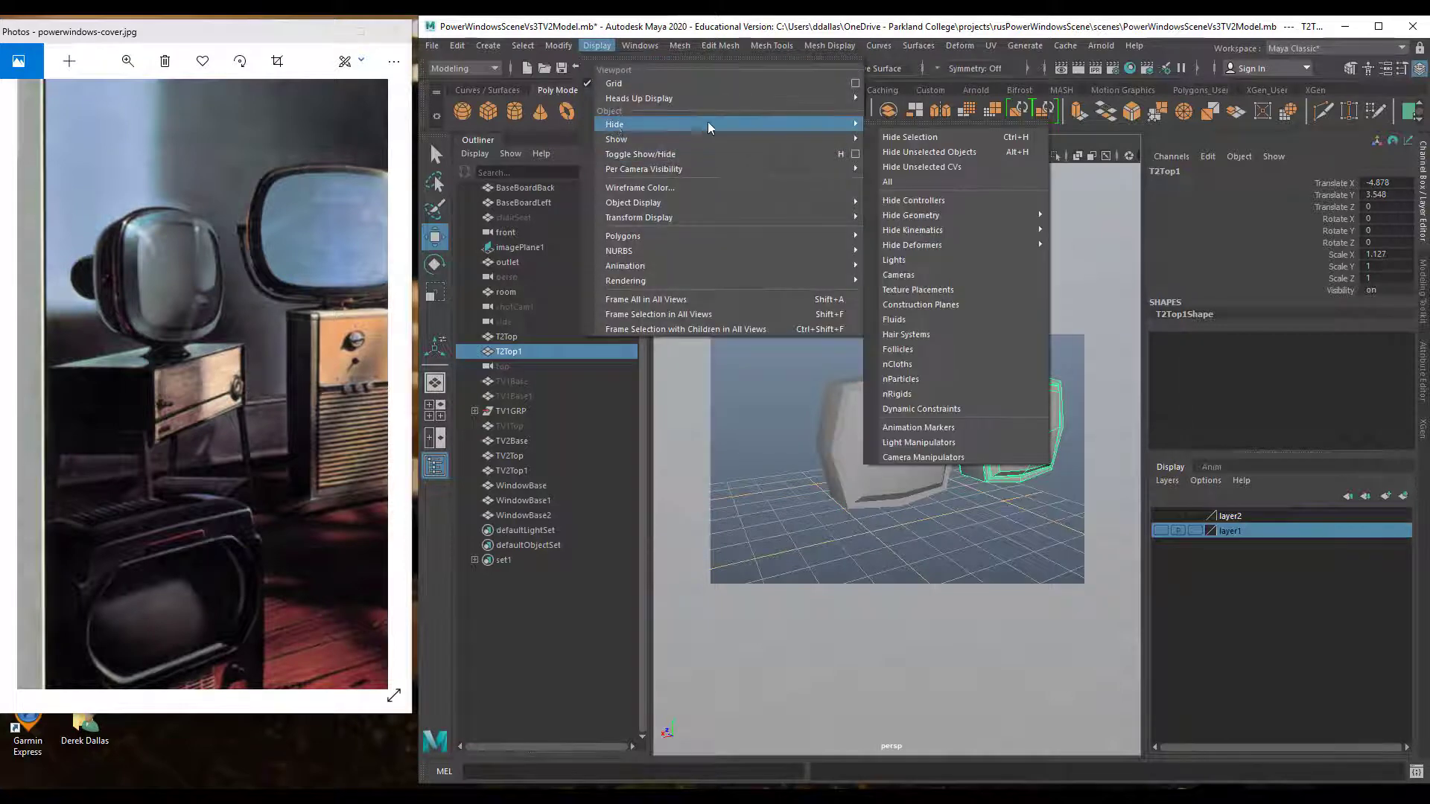
click(914, 136)
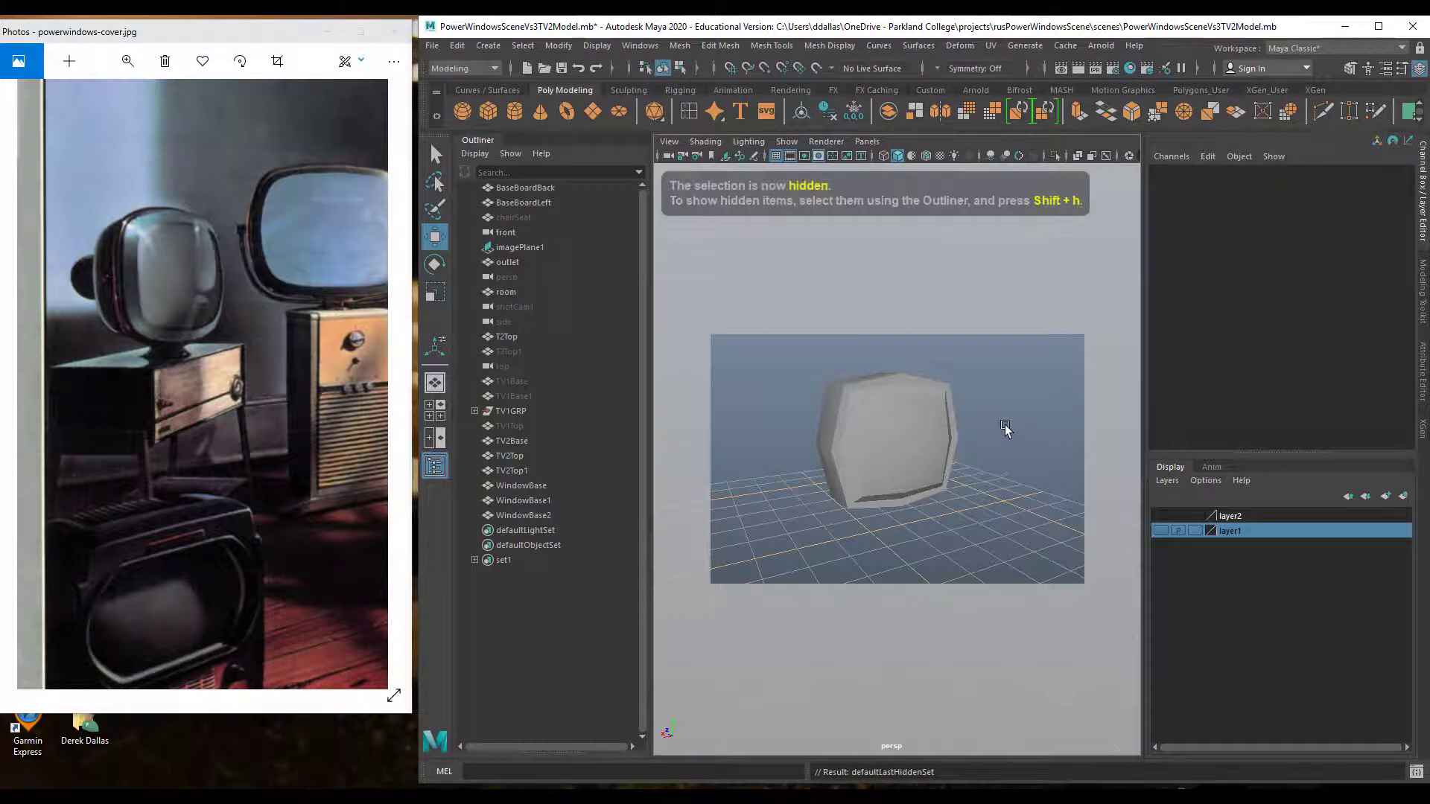
Select the four central faces on the underside of T2Top, extrude them, and scale the extrusion inward to form an inset patch
click(905, 427)
alt+drag(865, 463, 904, 466)
right_drag(905, 459, 903, 492)
click(899, 454)
shift+click(896, 454)
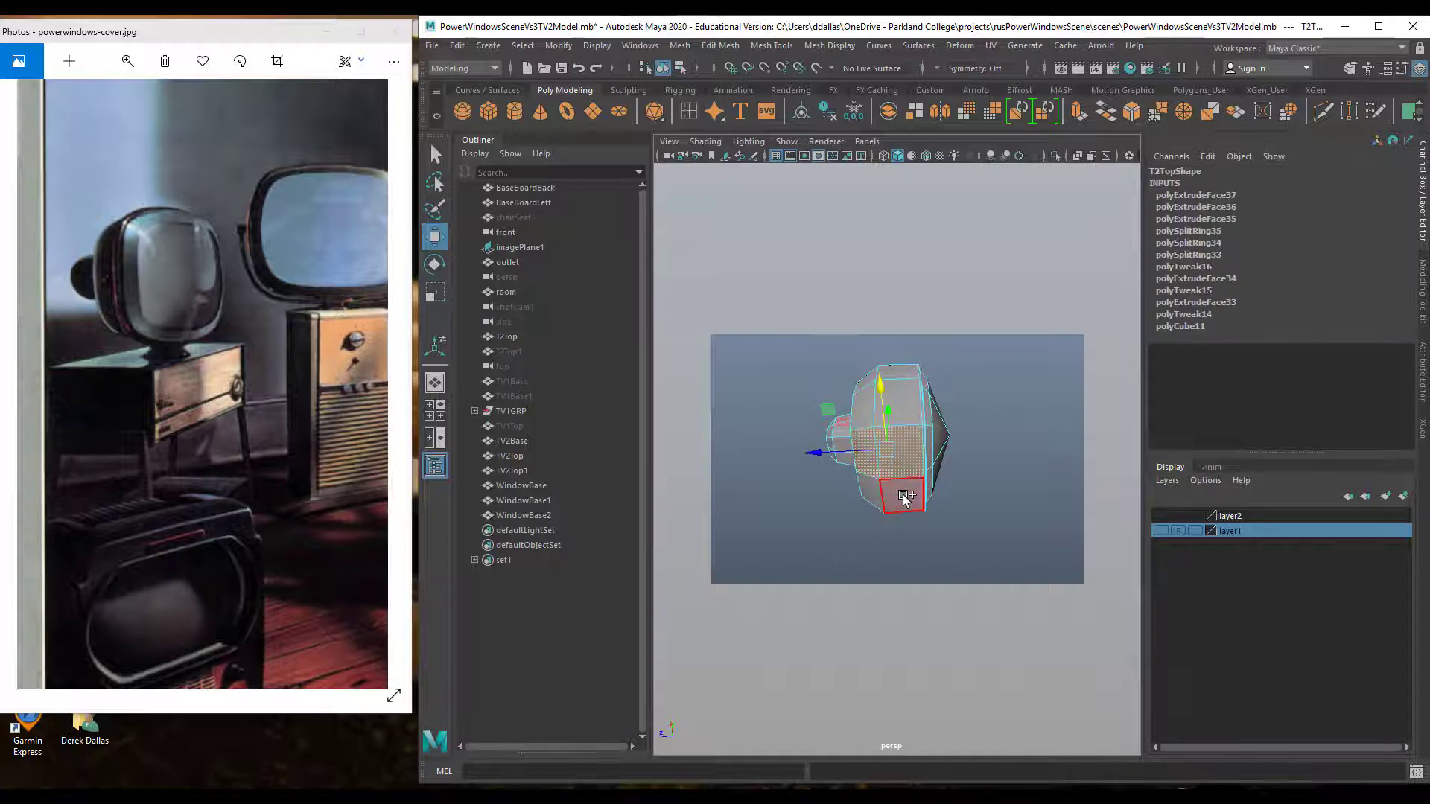
shift+click(903, 496)
shift+click(868, 495)
alt+drag(890, 504, 896, 526)
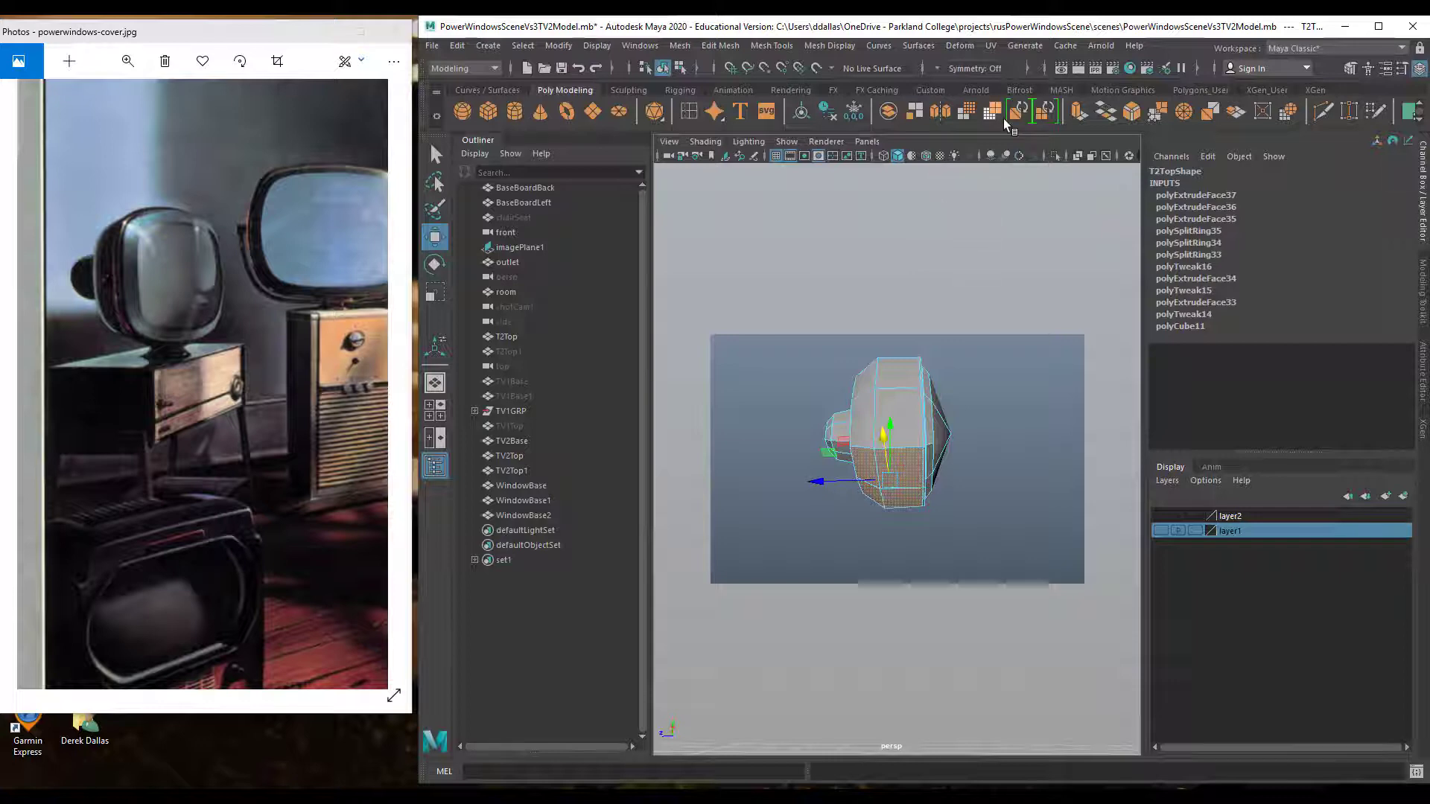
click(1079, 113)
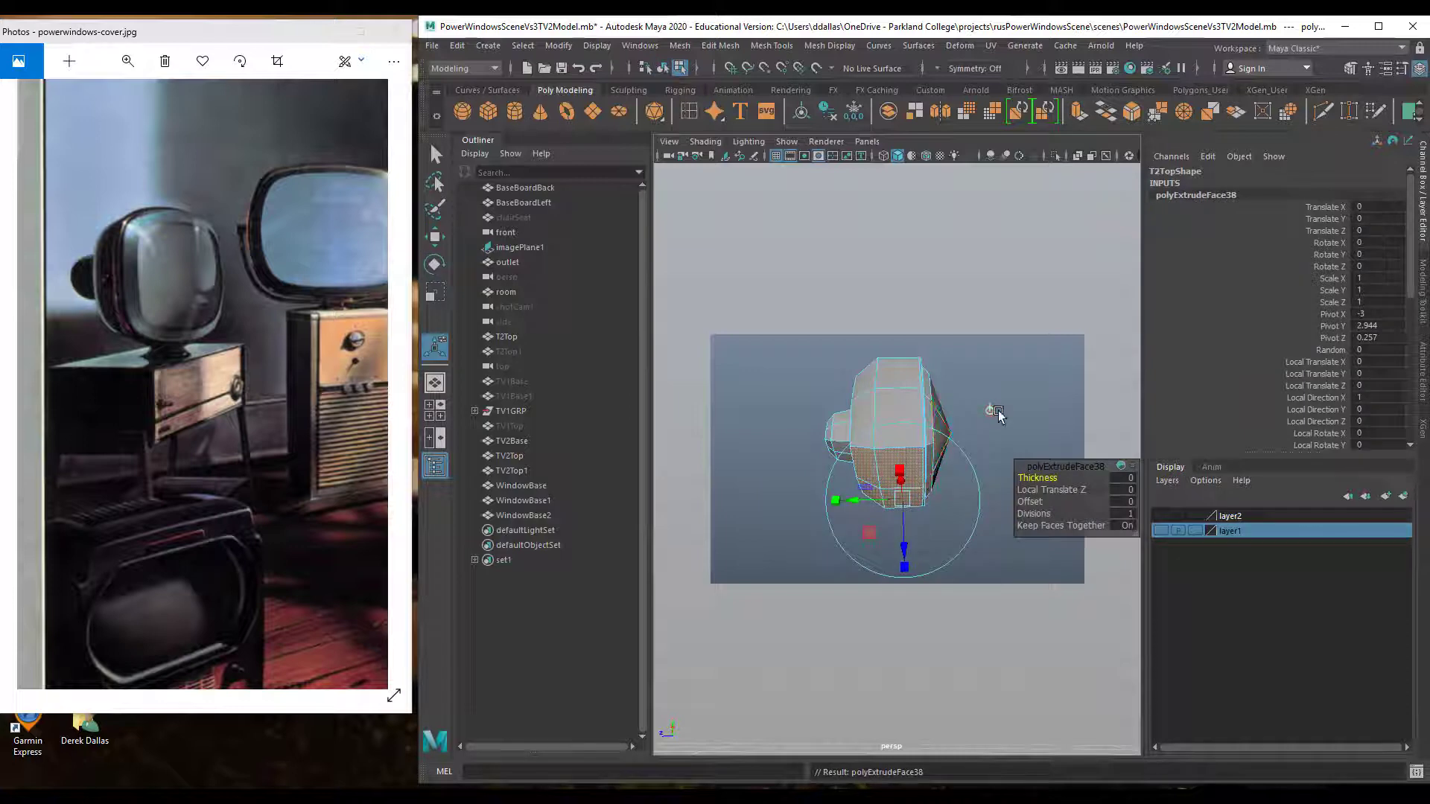
drag(901, 478, 903, 470)
click(903, 505)
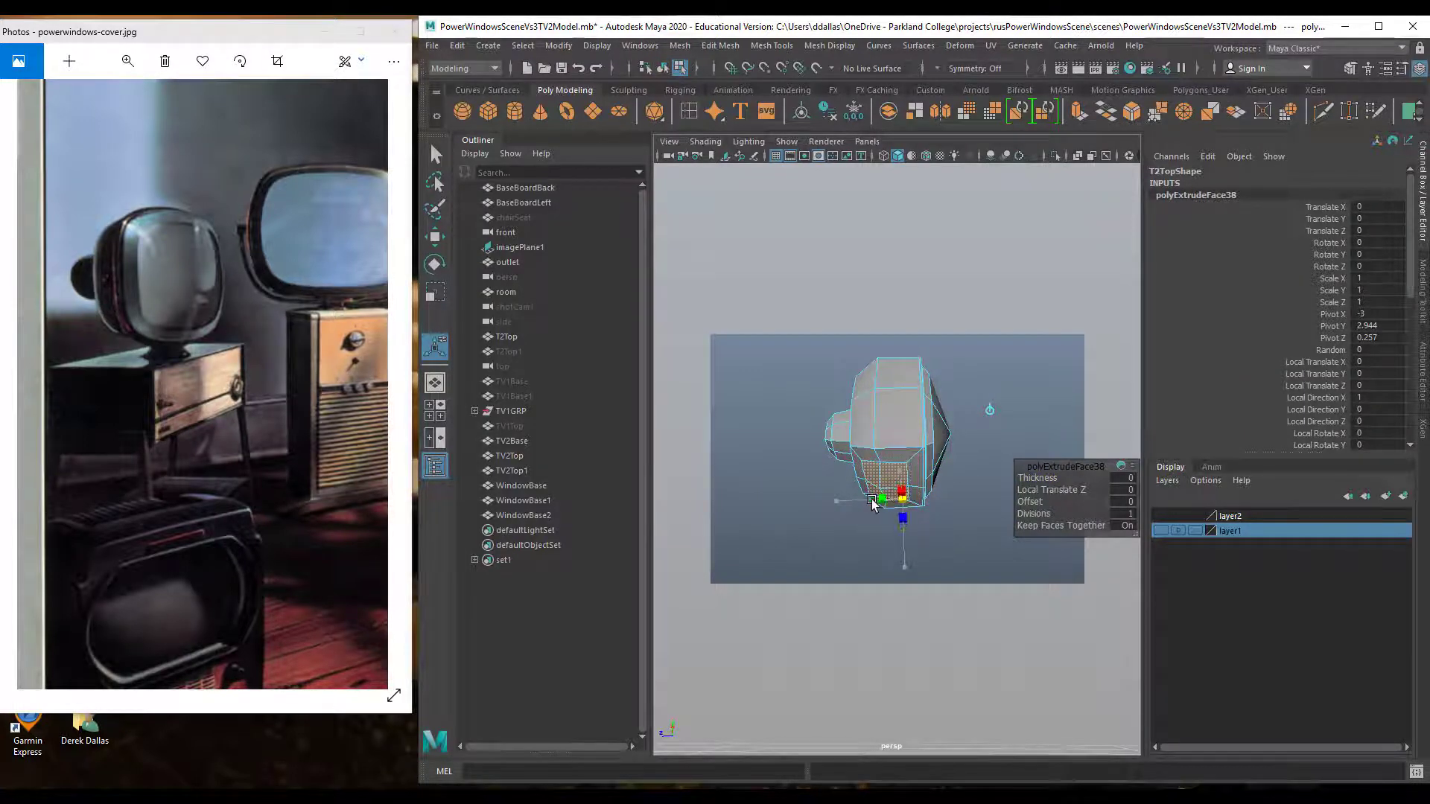
alt+drag(878, 501, 987, 524)
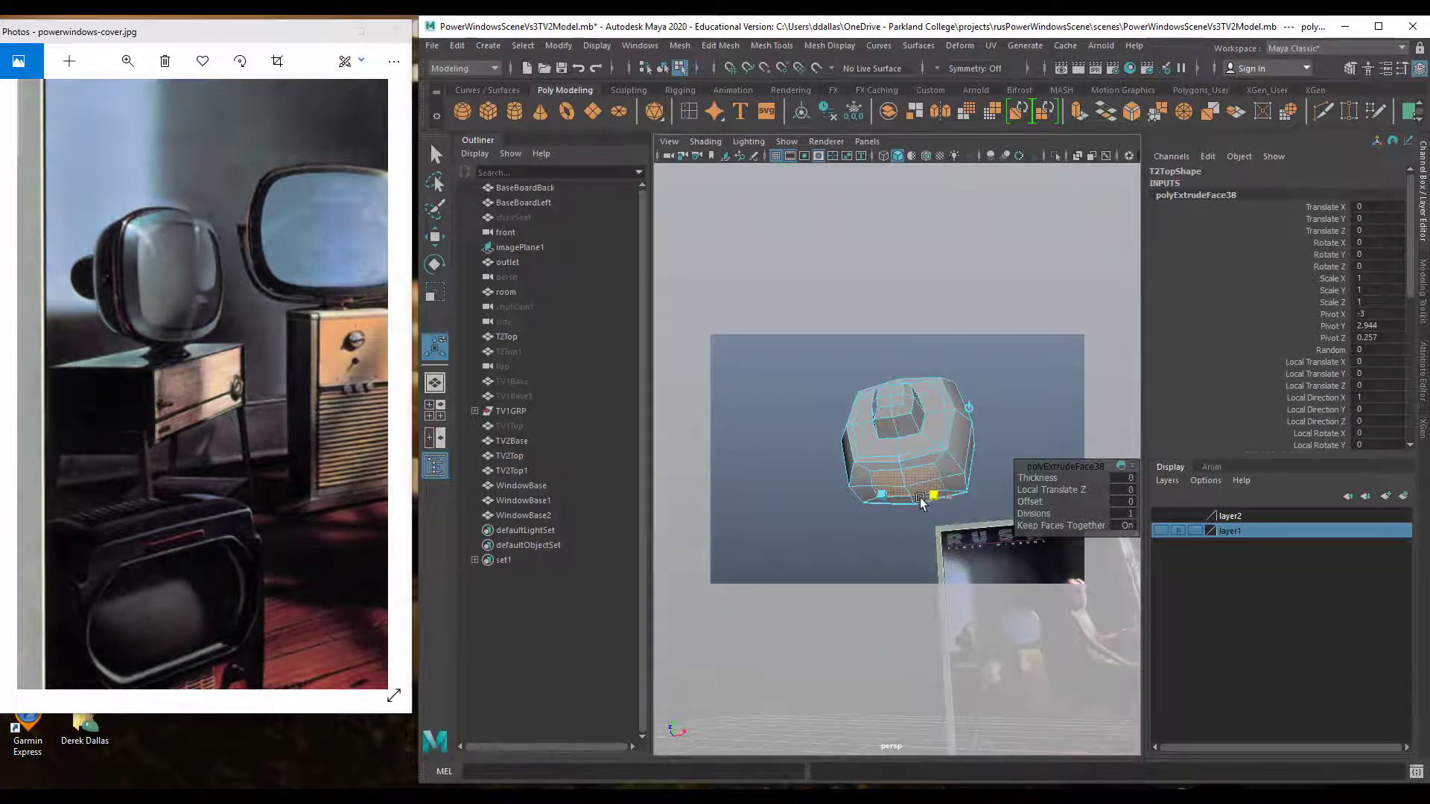
click(941, 496)
drag(936, 491, 921, 457)
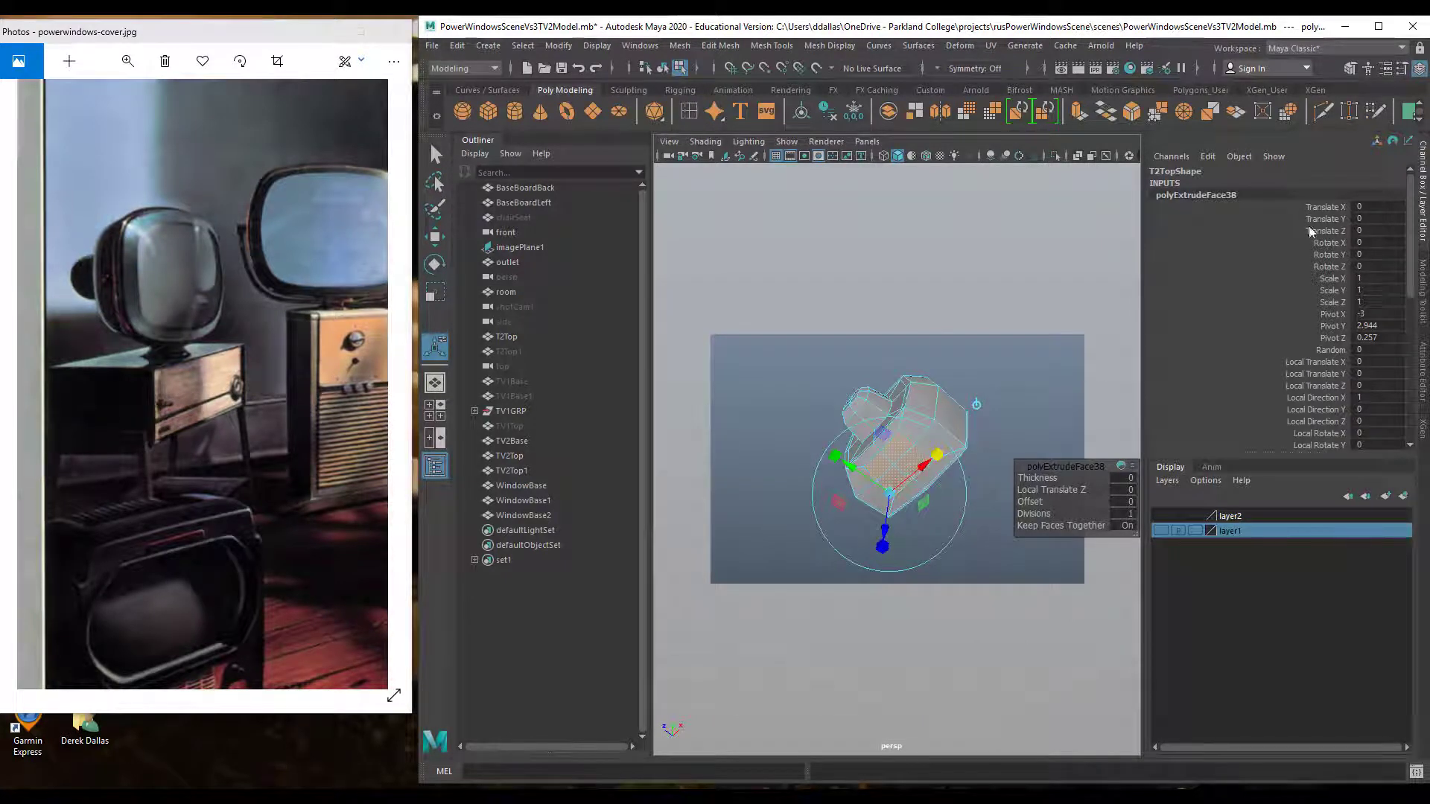
Select the eight vertices around the border of the inset patch on the underside and apply Circularize to them
click(1417, 211)
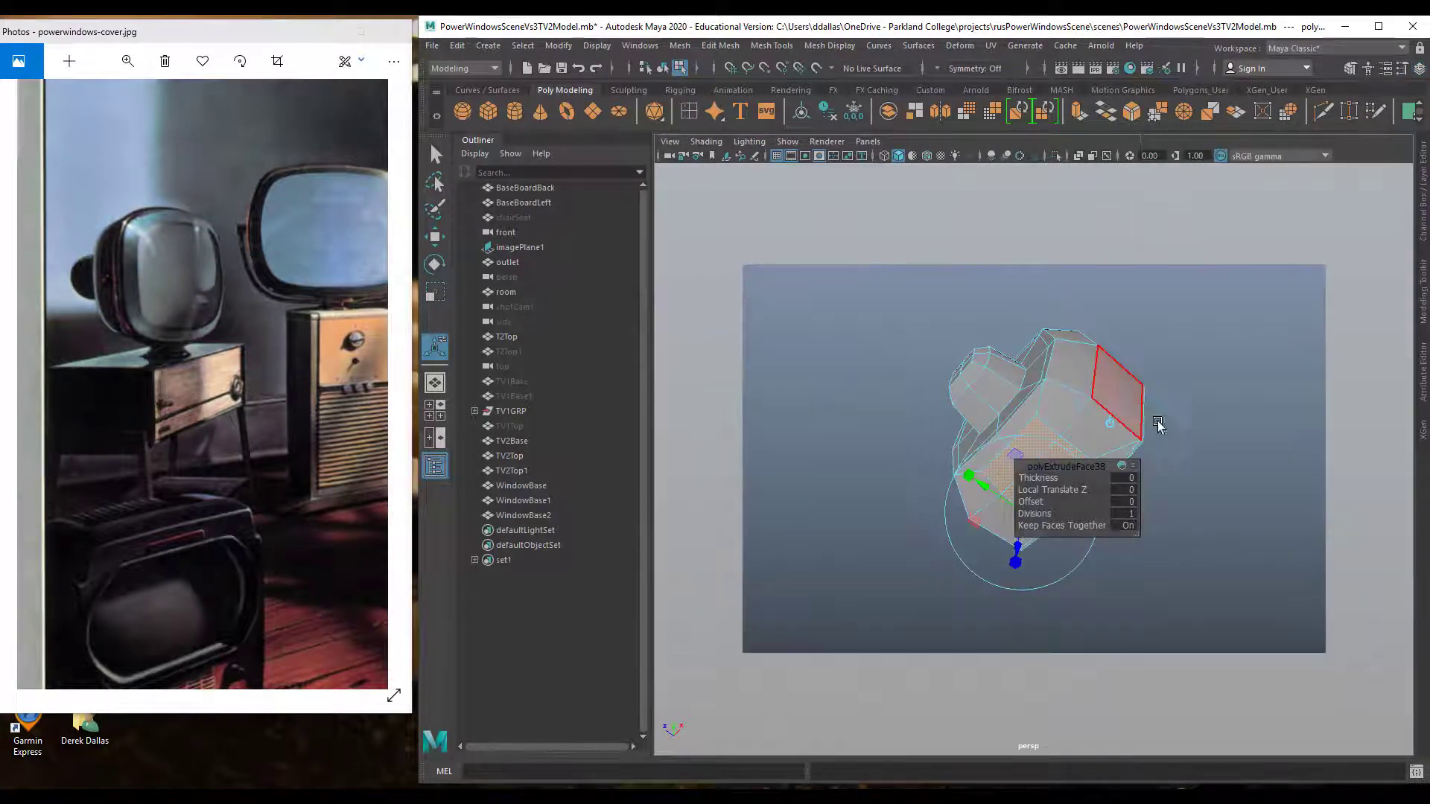
click(1216, 416)
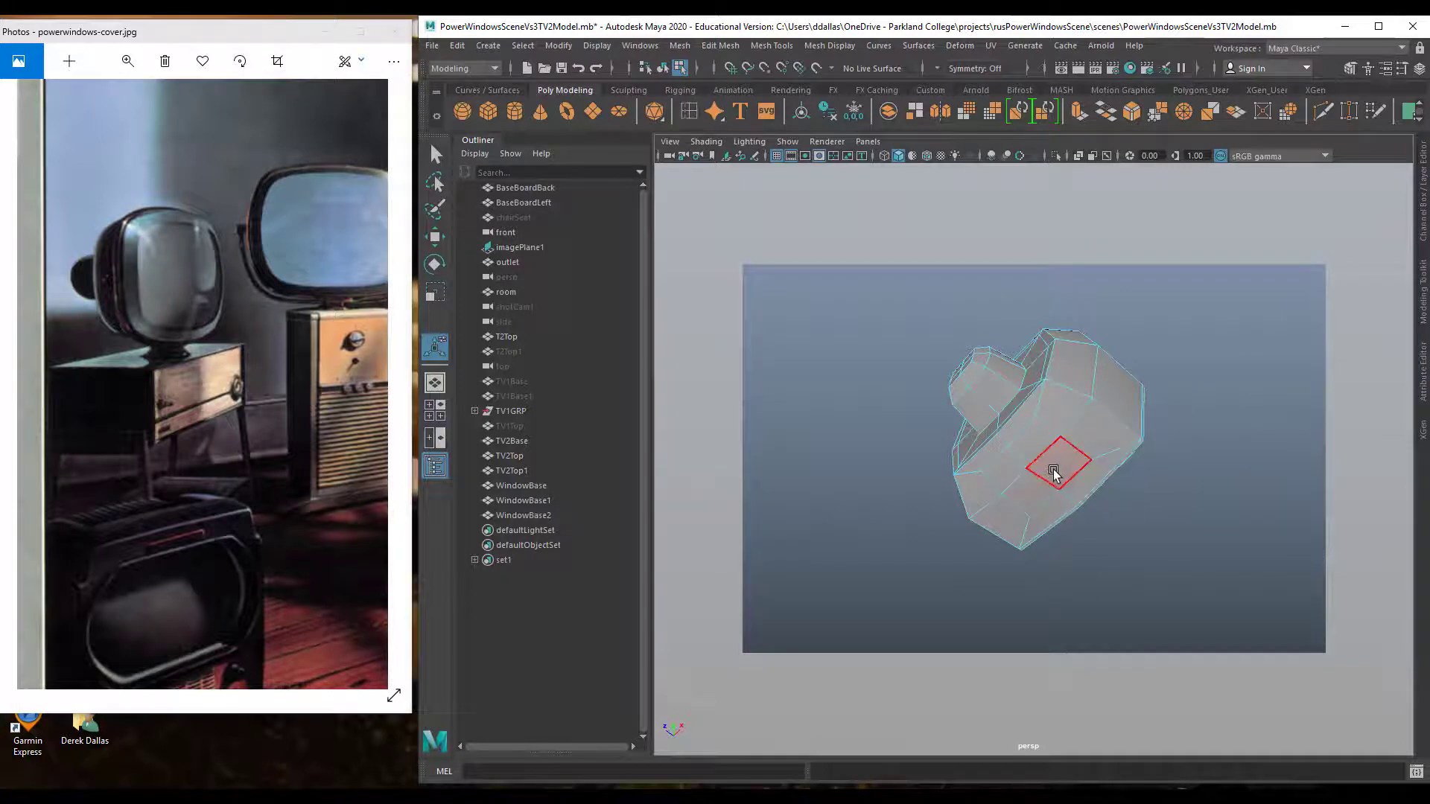
right_click(1055, 394)
right_drag(1018, 406, 1016, 408)
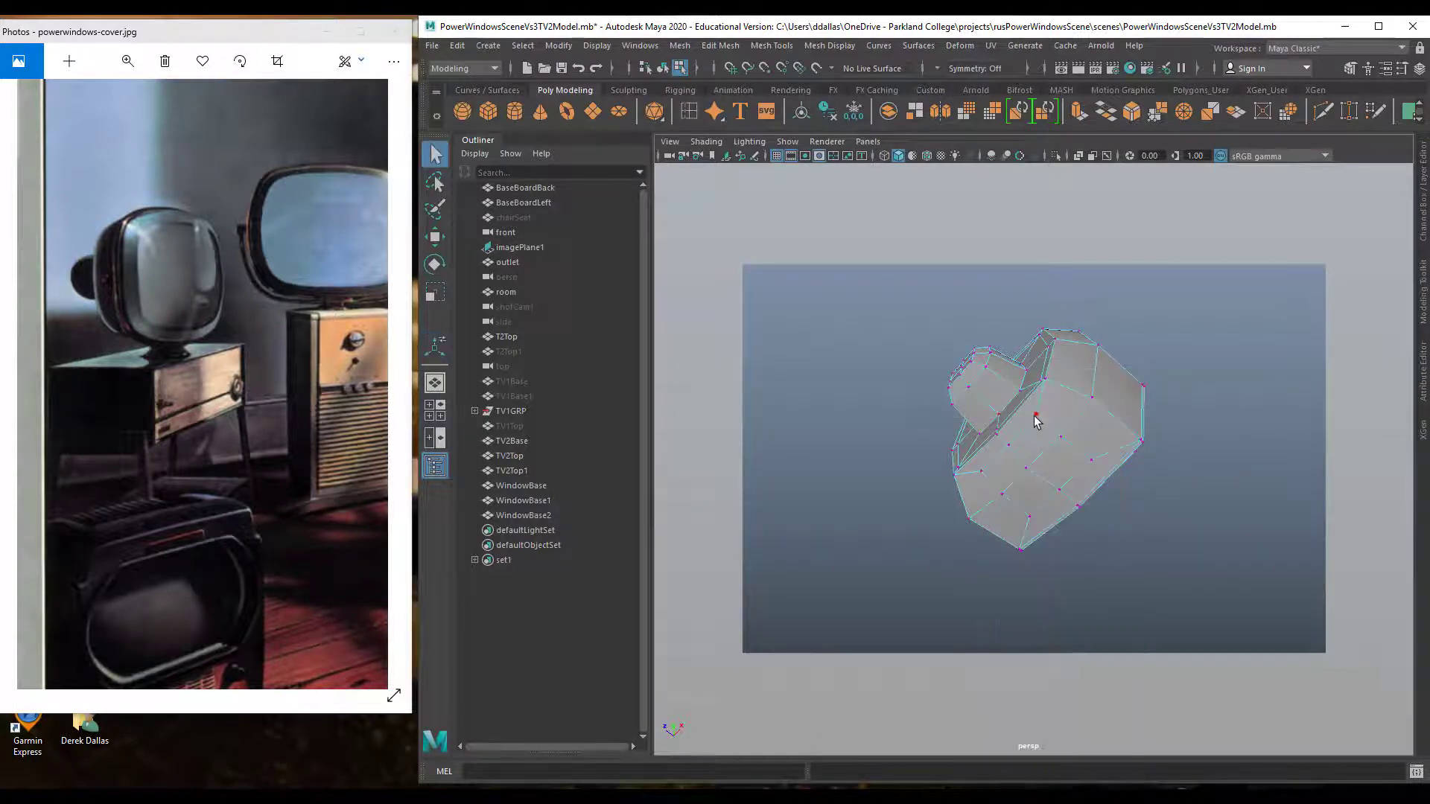
click(1092, 462)
shift+click(987, 471)
shift+click(1005, 498)
shift+click(1031, 518)
shift+click(1010, 447)
alt+drag(1055, 501, 1034, 453)
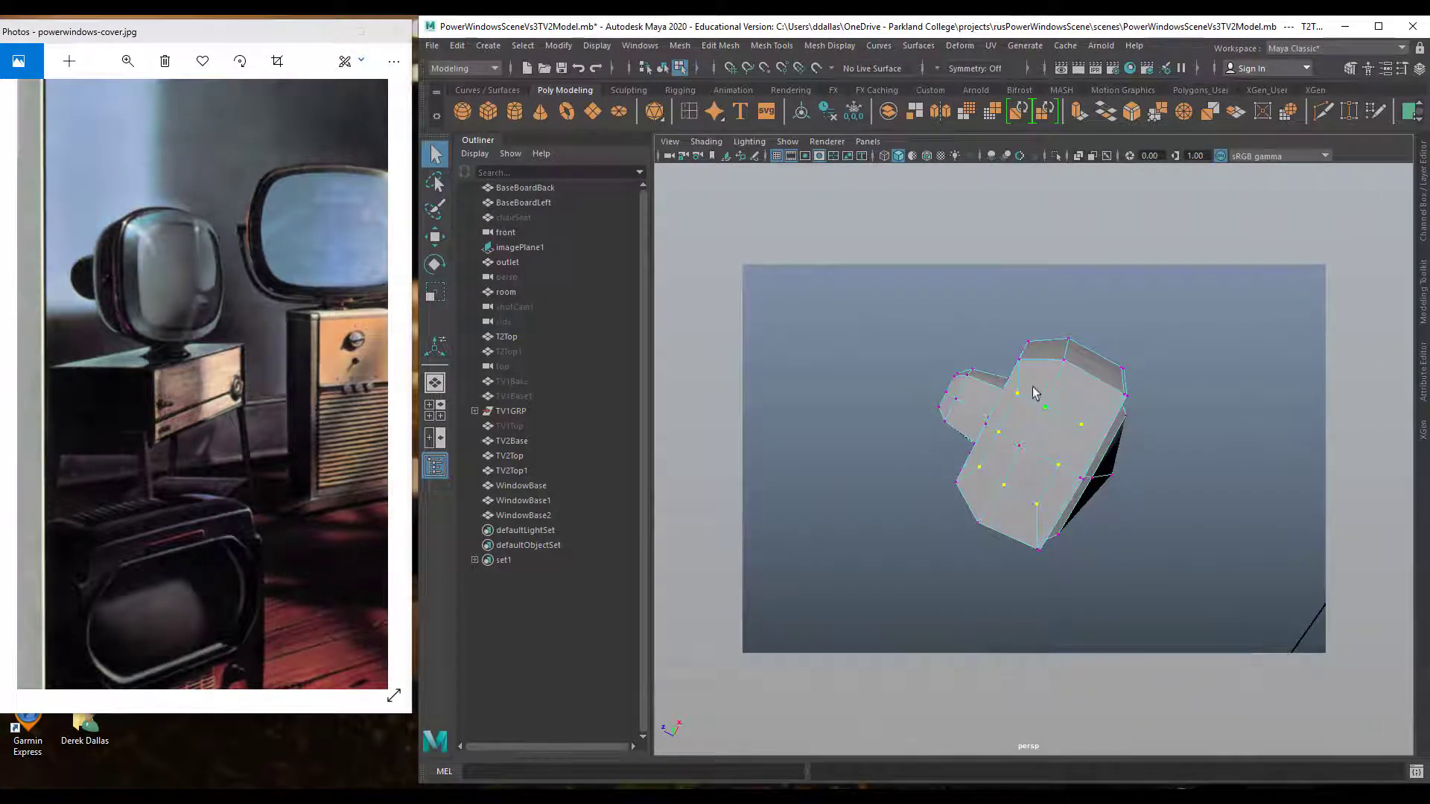
click(719, 46)
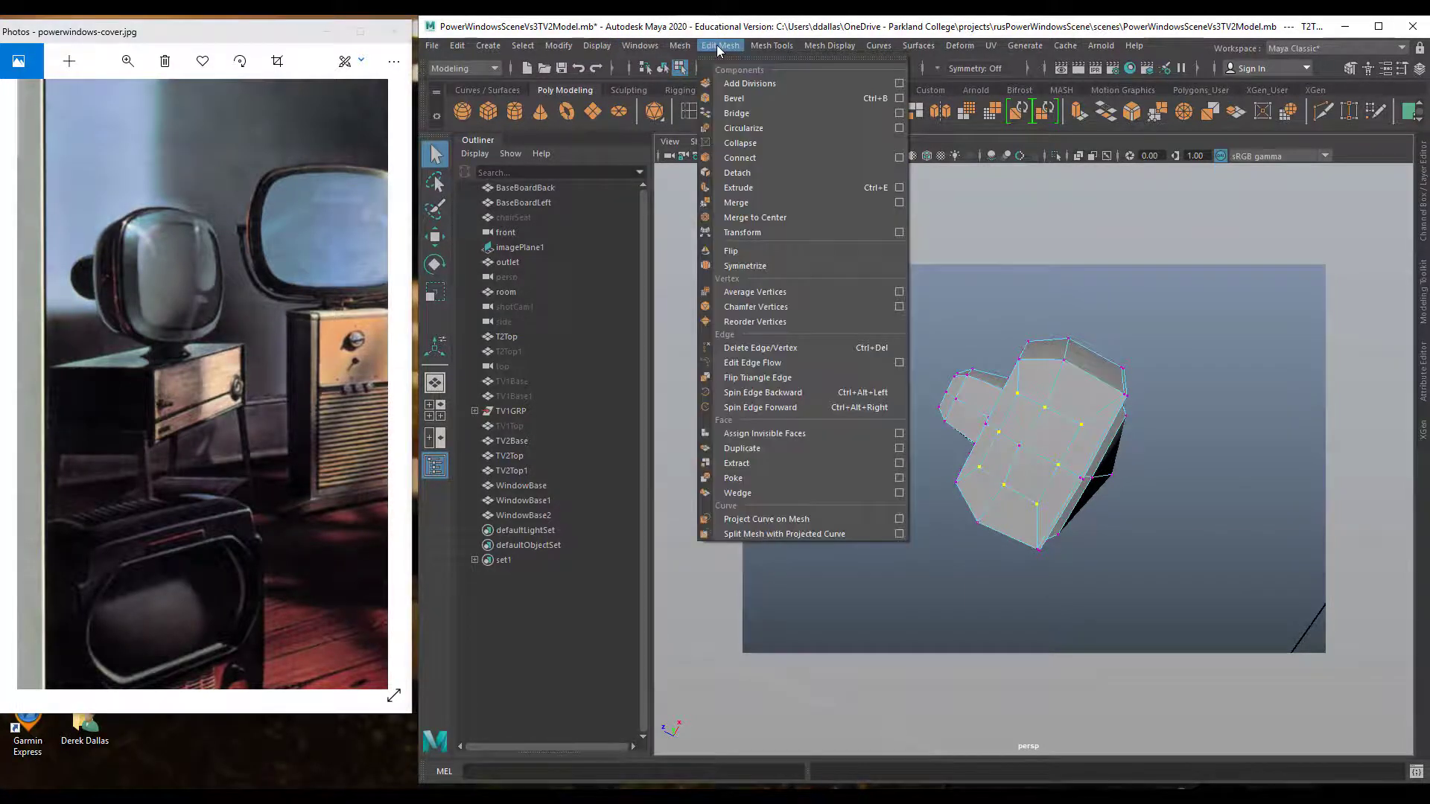
click(749, 129)
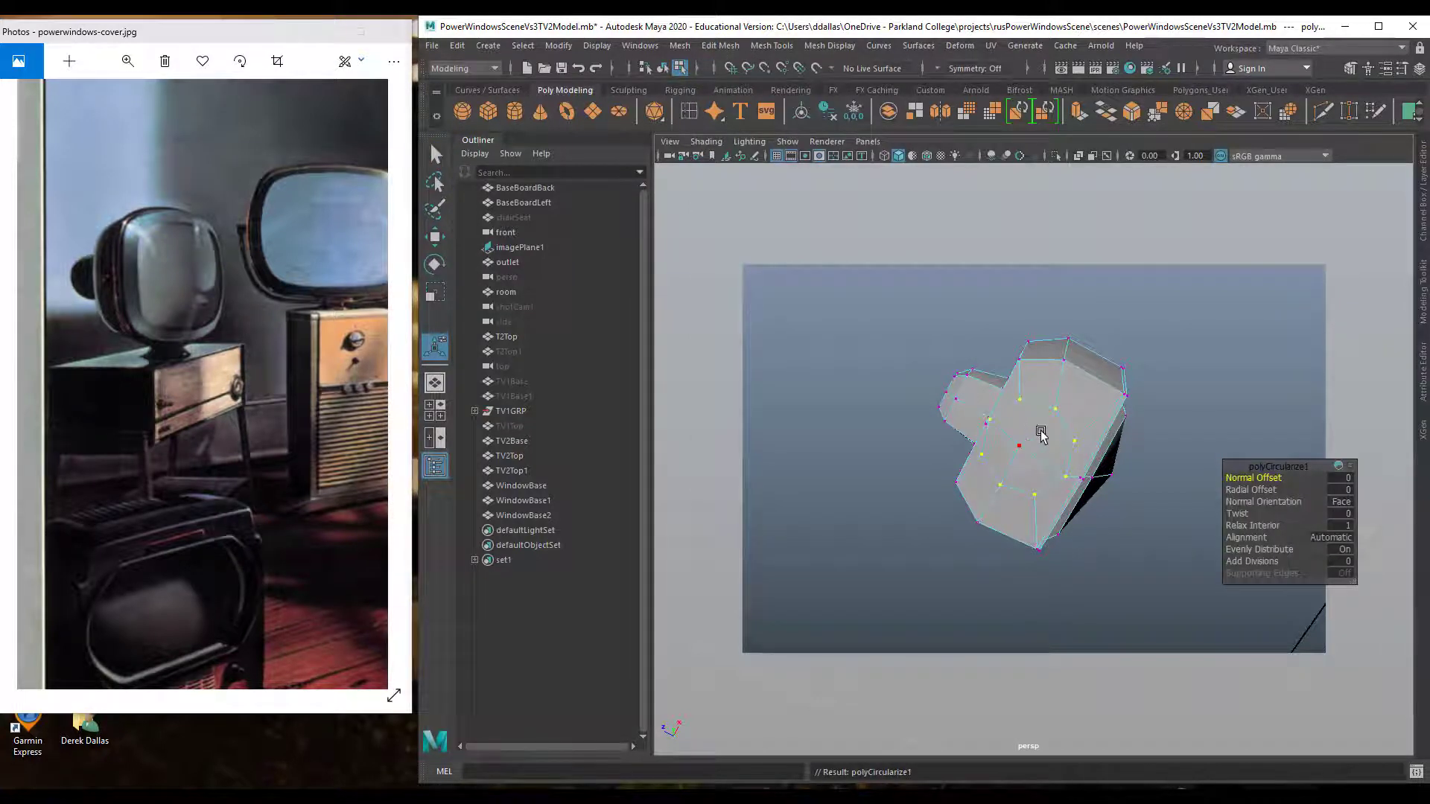
Rotate the circularized vertices slightly to line up with the surrounding edges, then scale the ring down uniformly and deselect it
key(e)
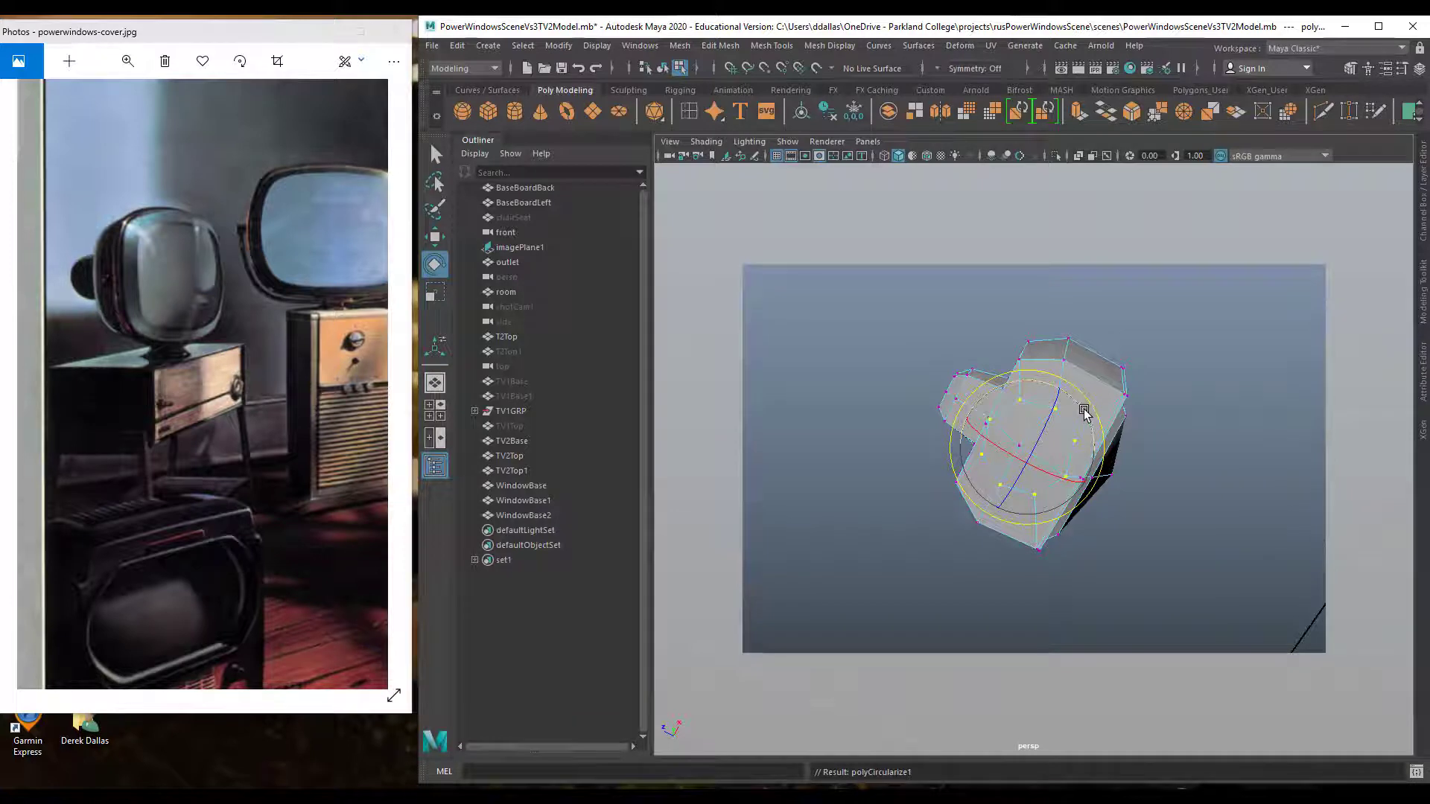
drag(1085, 414, 1075, 404)
key(r)
drag(1027, 445, 992, 439)
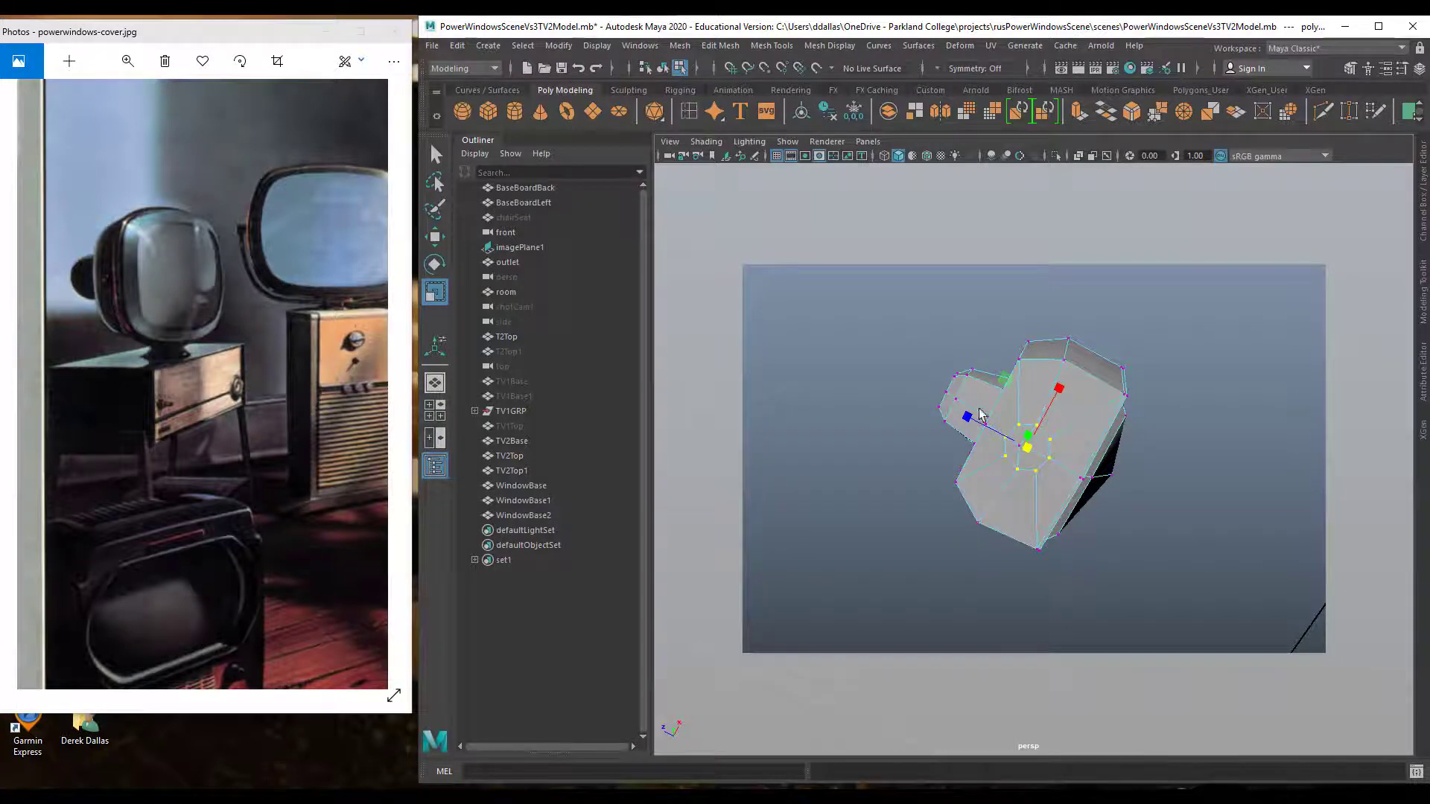
alt+drag(1077, 429, 1039, 519)
click(1177, 491)
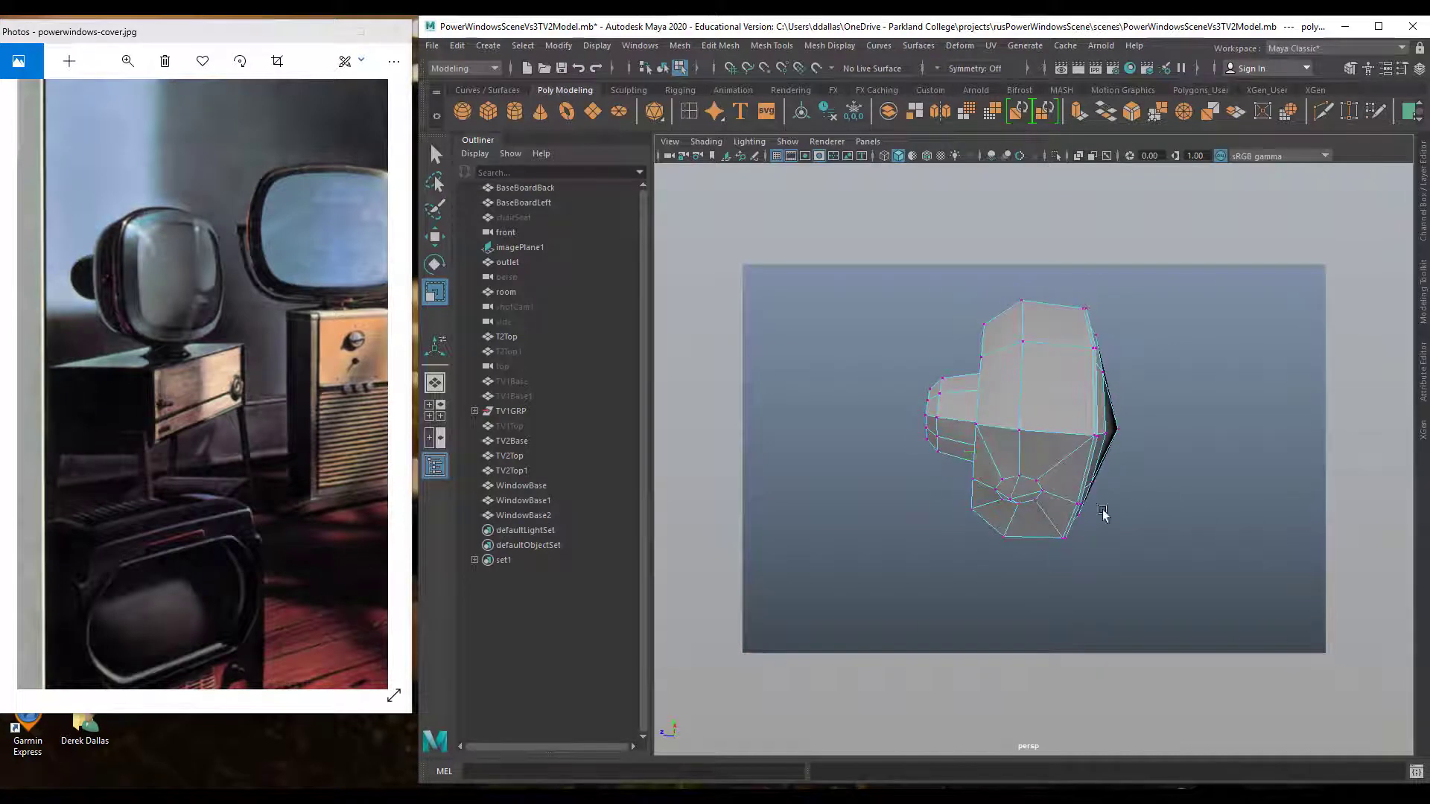
Adjust the position of a single vertex in the small circle on the underside, shifting it toward the front along Z
click(1011, 499)
key(w)
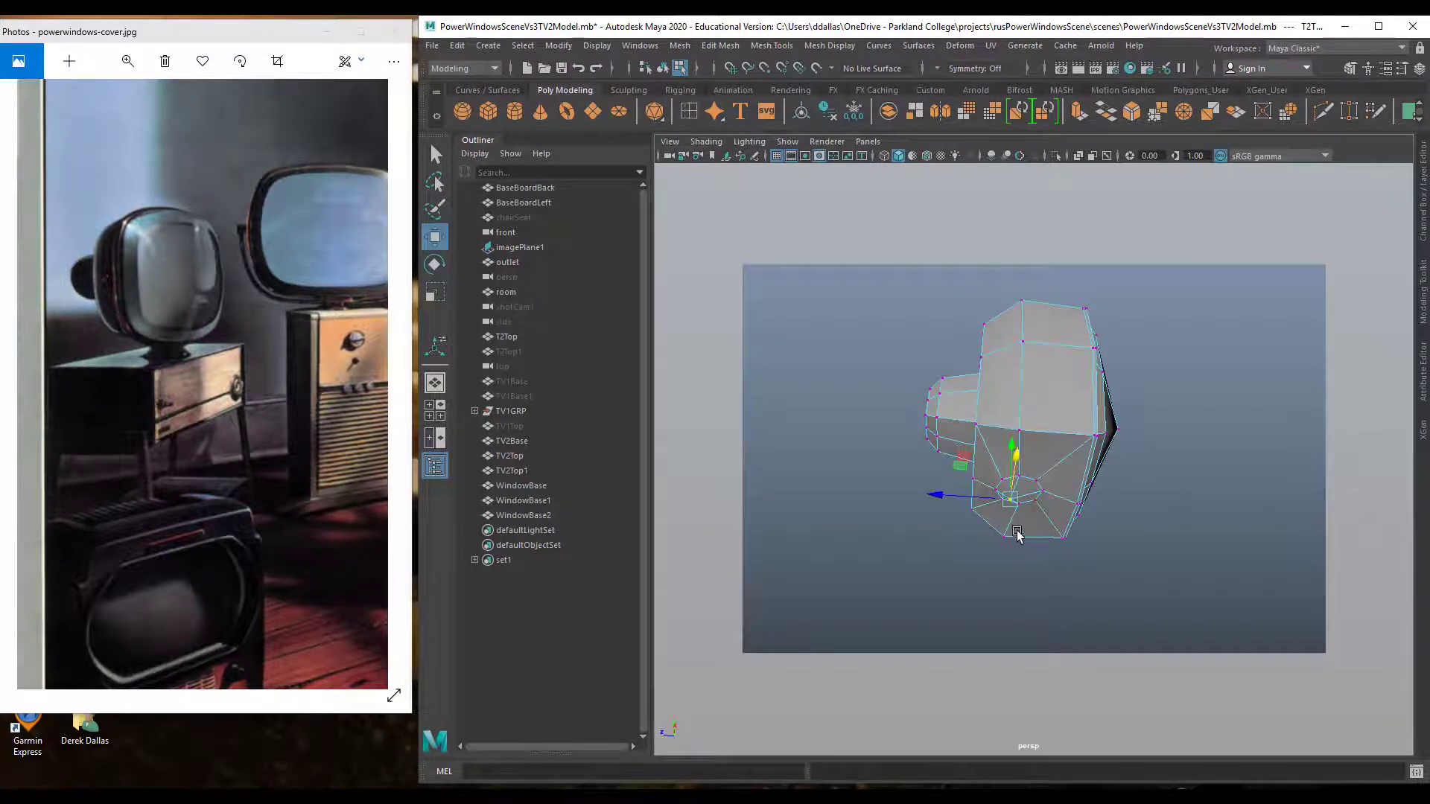
drag(940, 496, 948, 502)
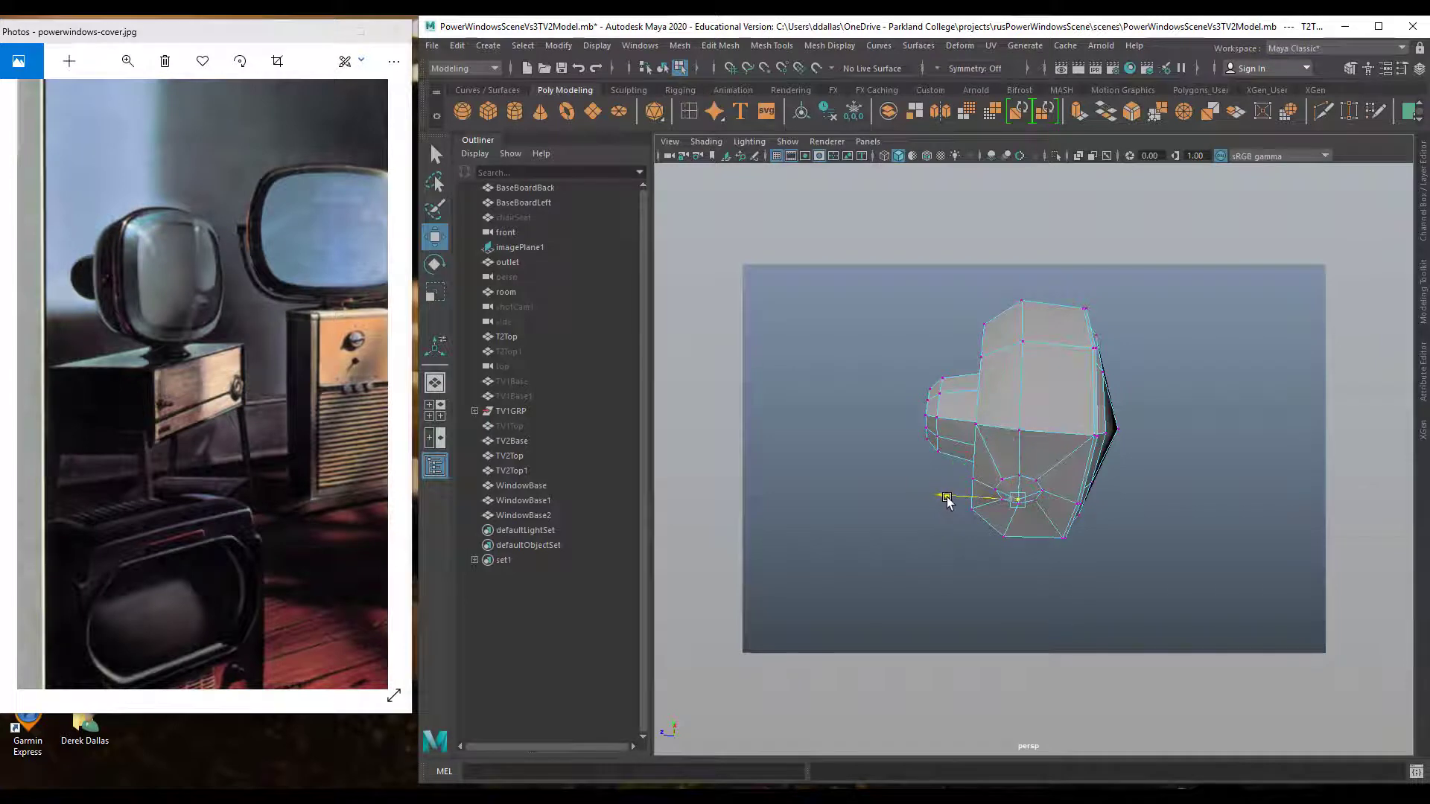
drag(1020, 449, 1021, 438)
alt+drag(1051, 508, 1053, 460)
alt+right_drag(1053, 503, 1259, 514)
click(1041, 409)
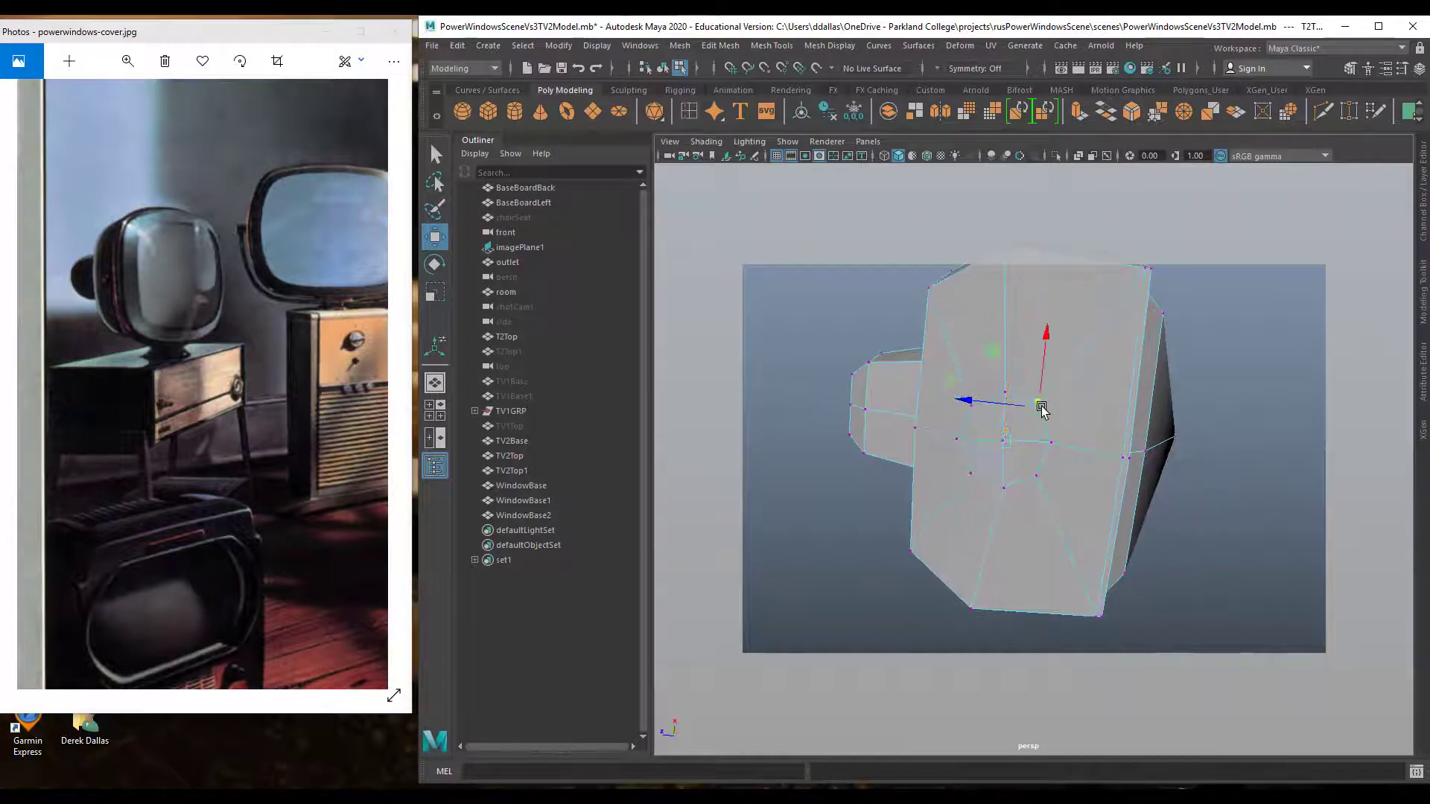
shift+double_click(1050, 443)
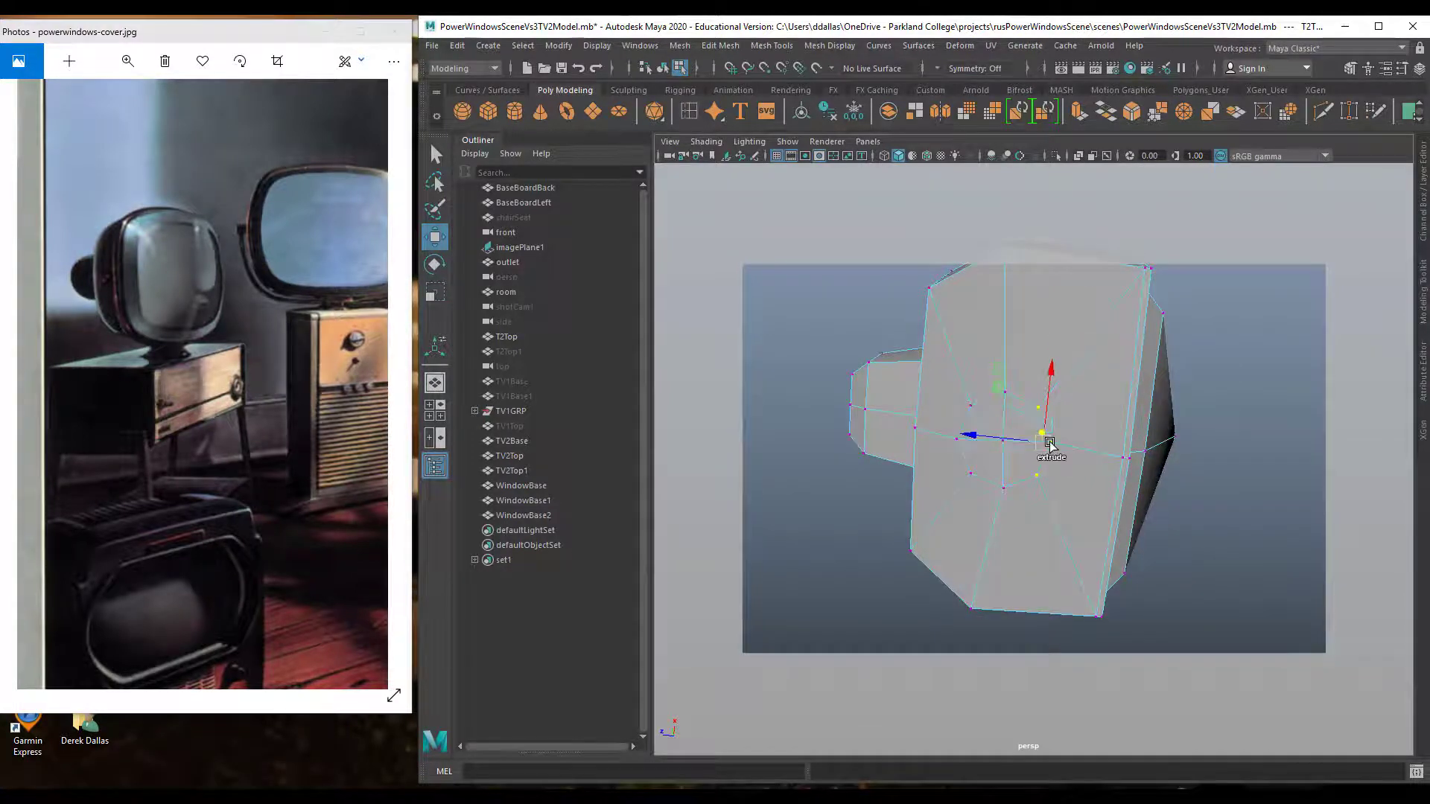
shift+double_click(1005, 488)
click(1123, 457)
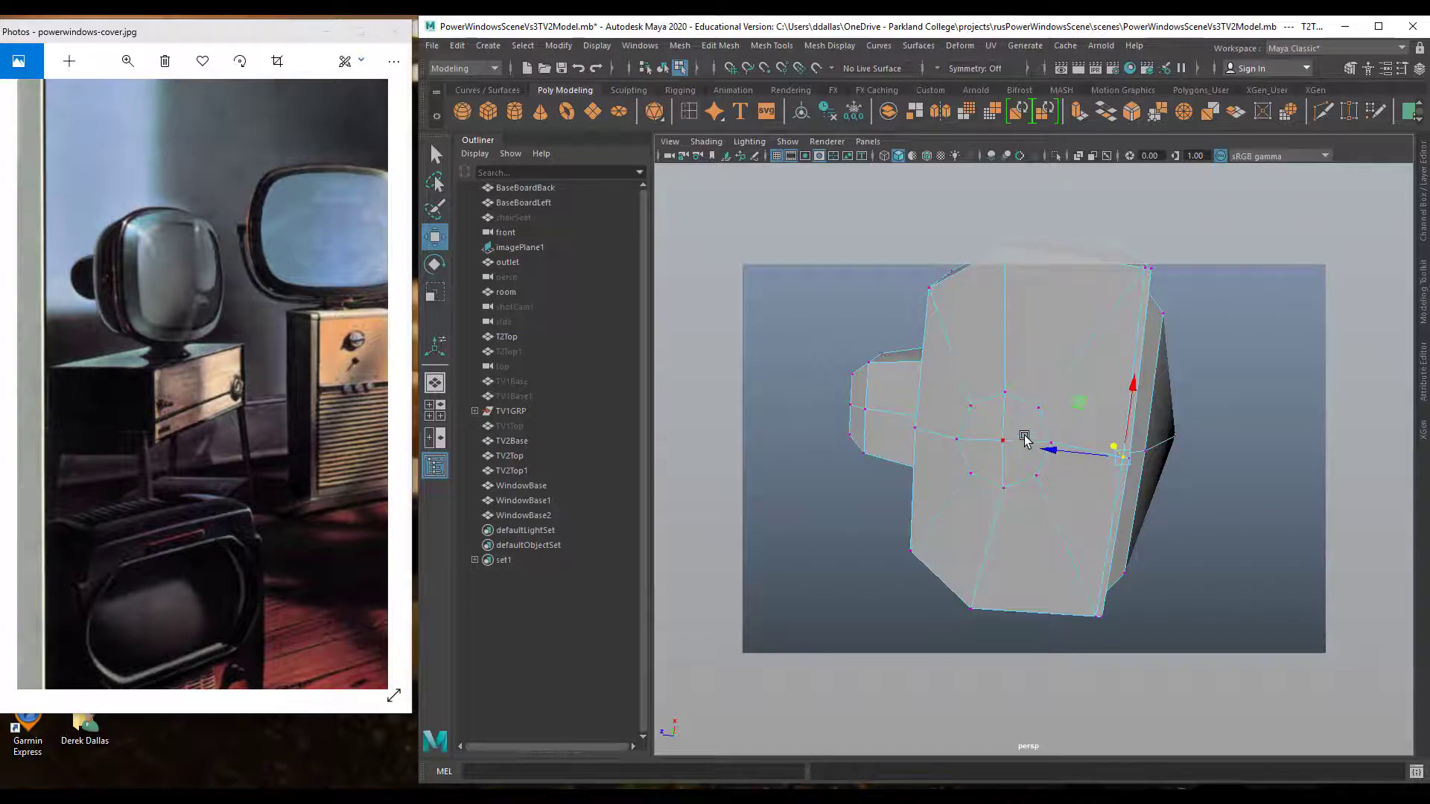
Select the four faces inside the underside circle and extrude them downward into a short neck, tapering its lower end slightly inward
right_drag(1021, 432, 1023, 439)
click(1022, 426)
shift+click(982, 432)
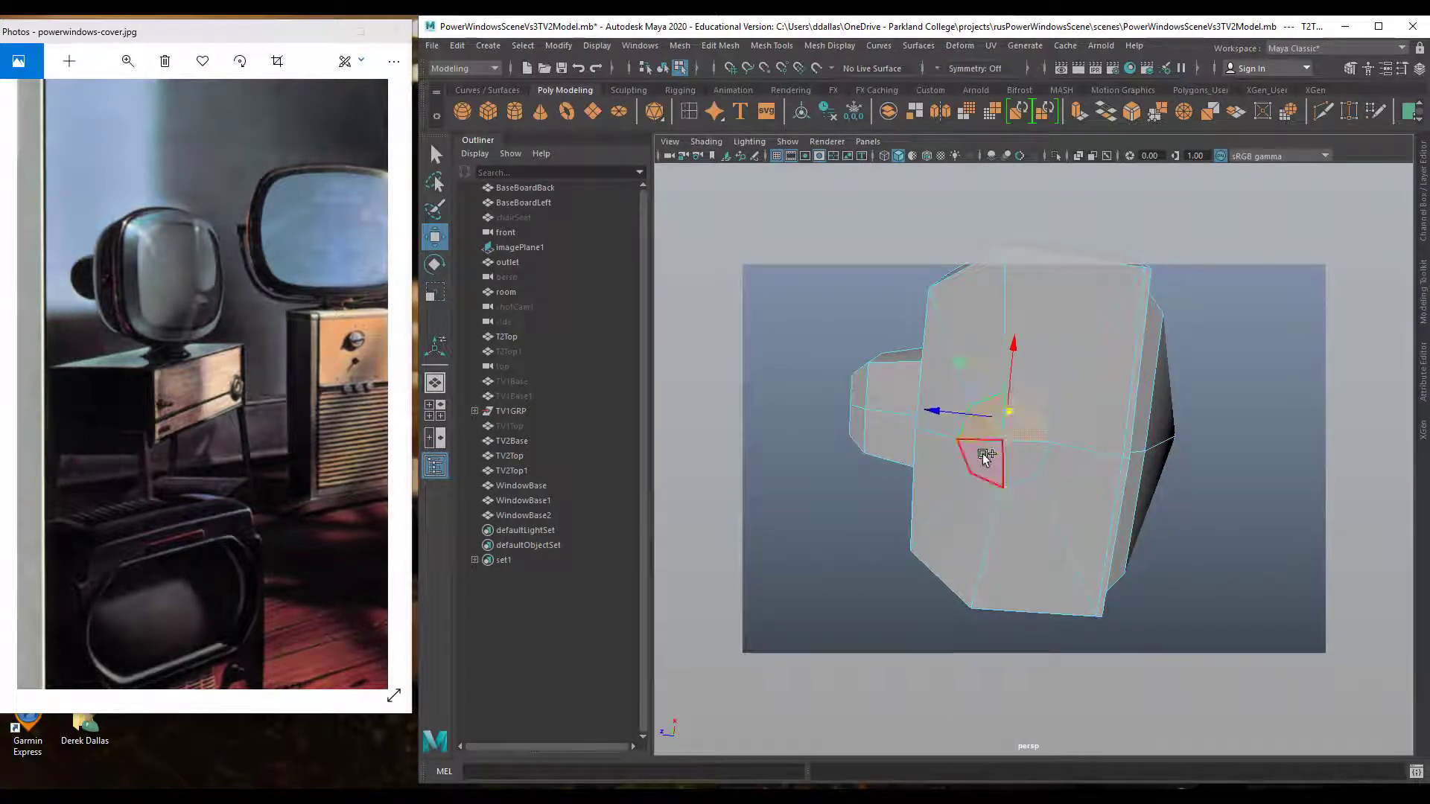
shift+click(983, 453)
shift+click(1010, 457)
key(r)
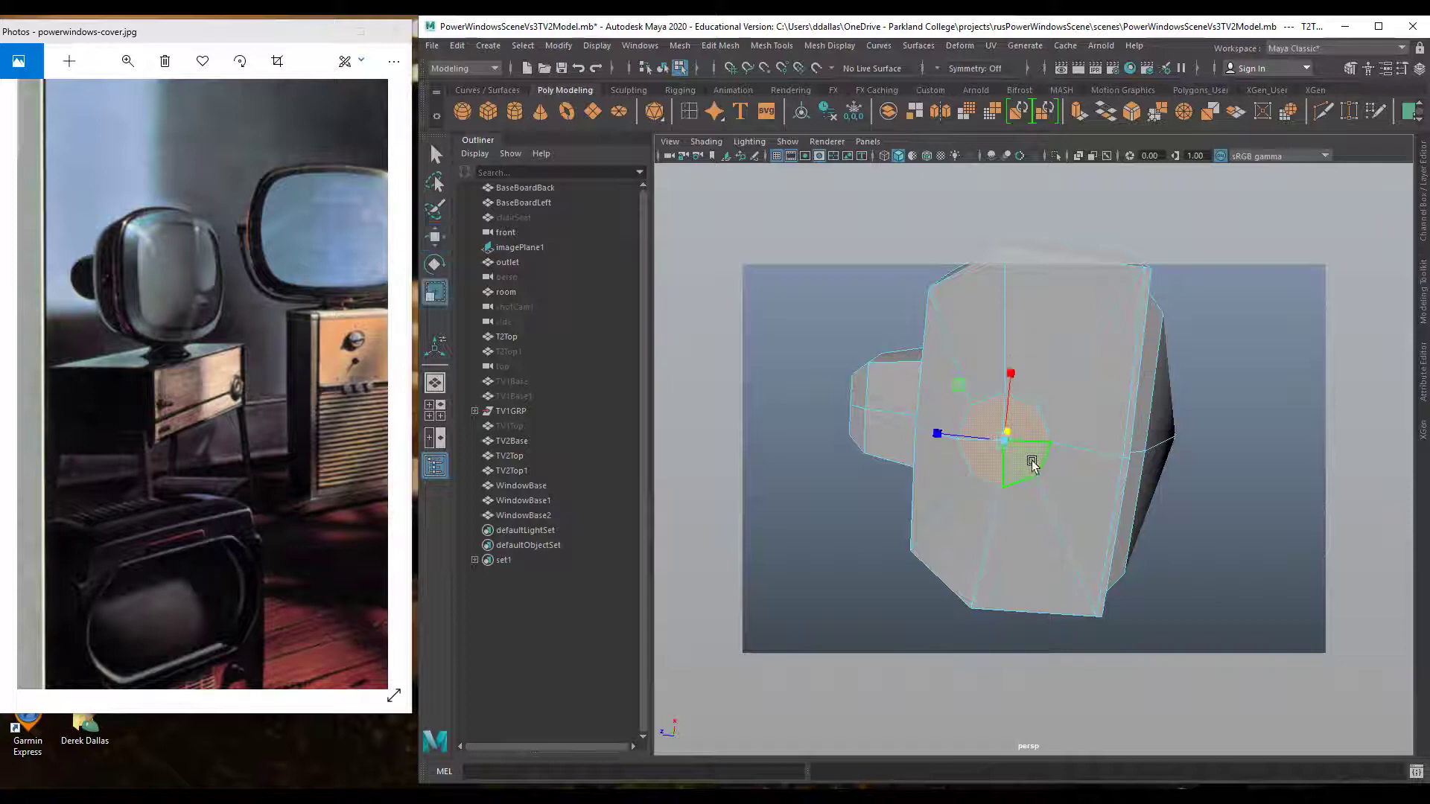
alt+drag(1031, 463, 986, 170)
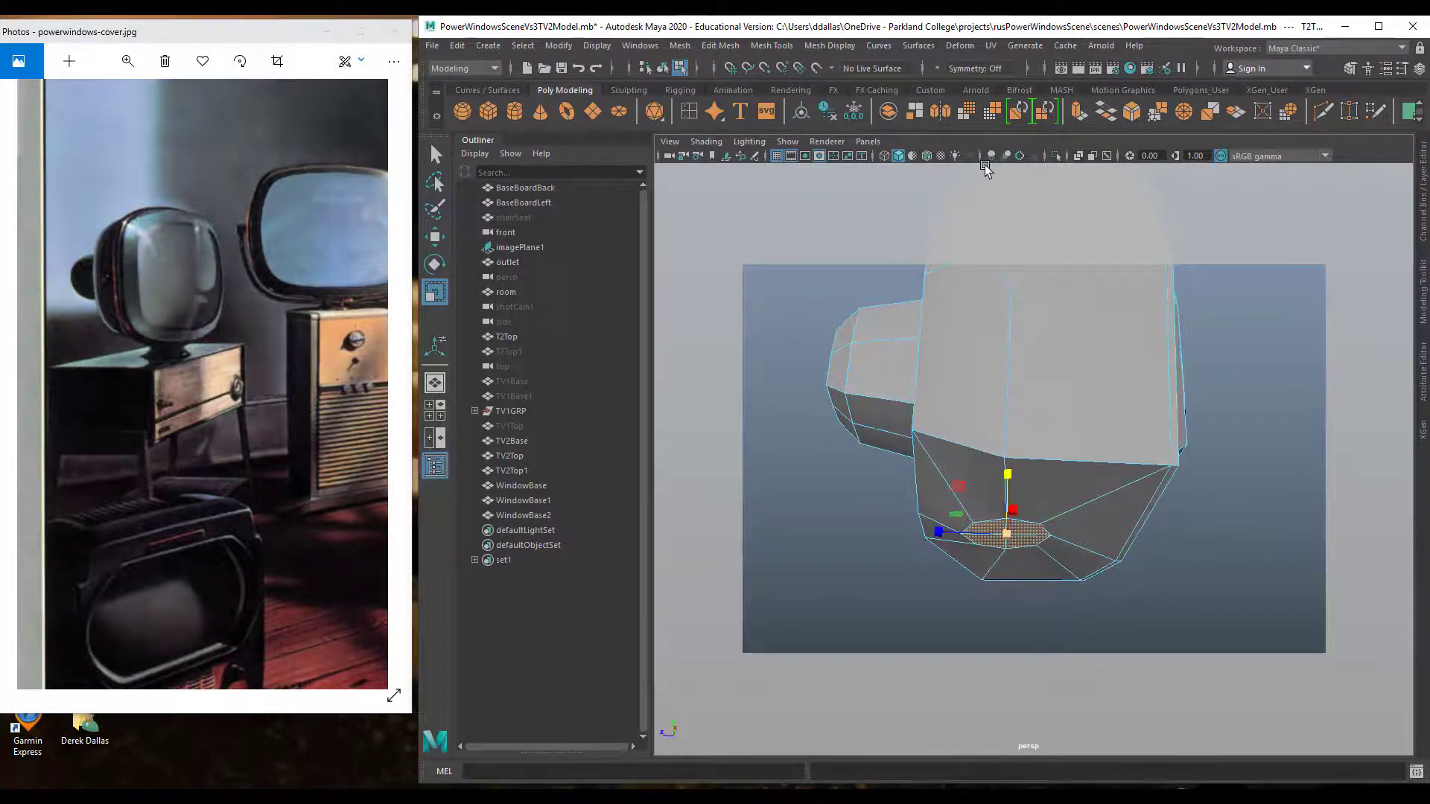
alt+drag(1050, 393, 1015, 473)
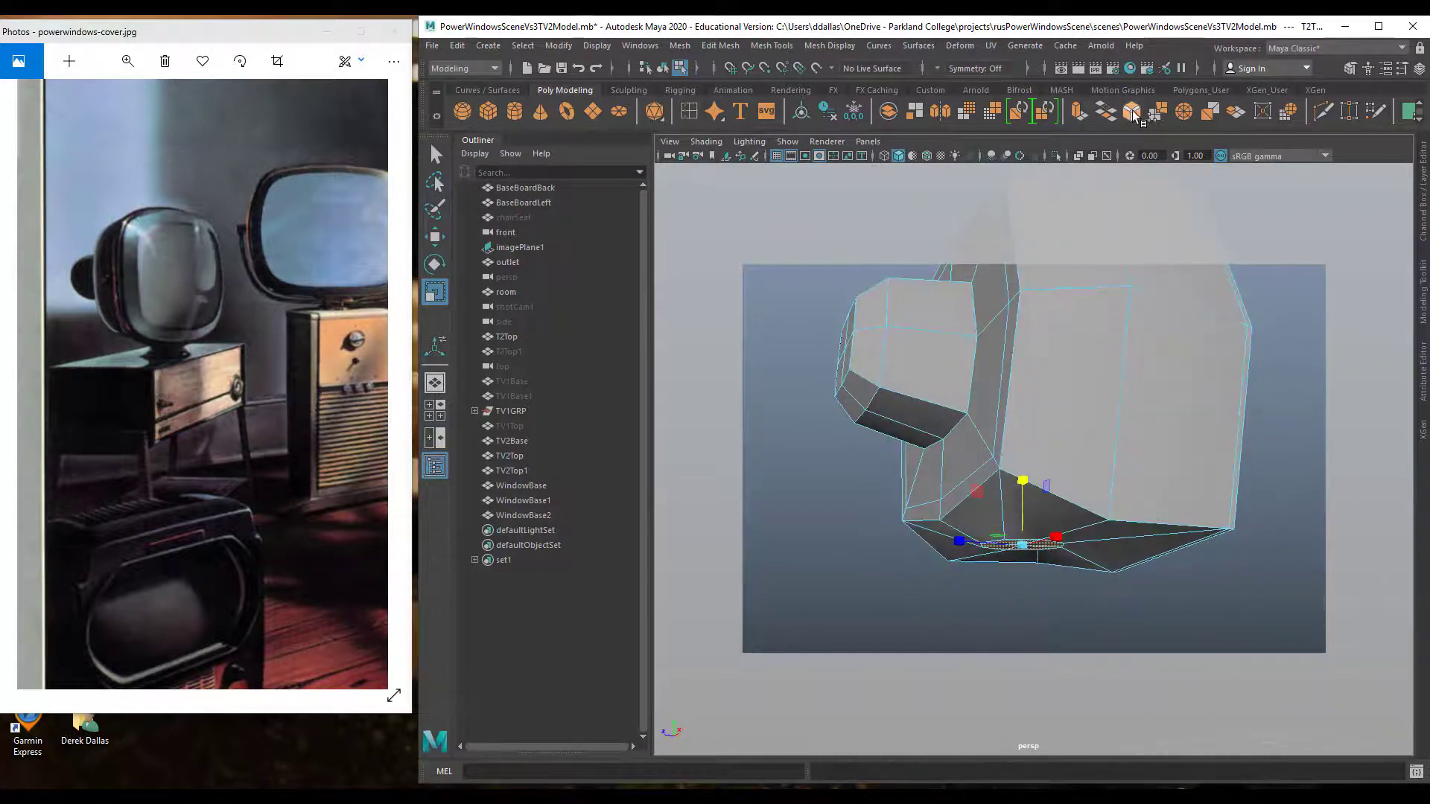
click(1078, 112)
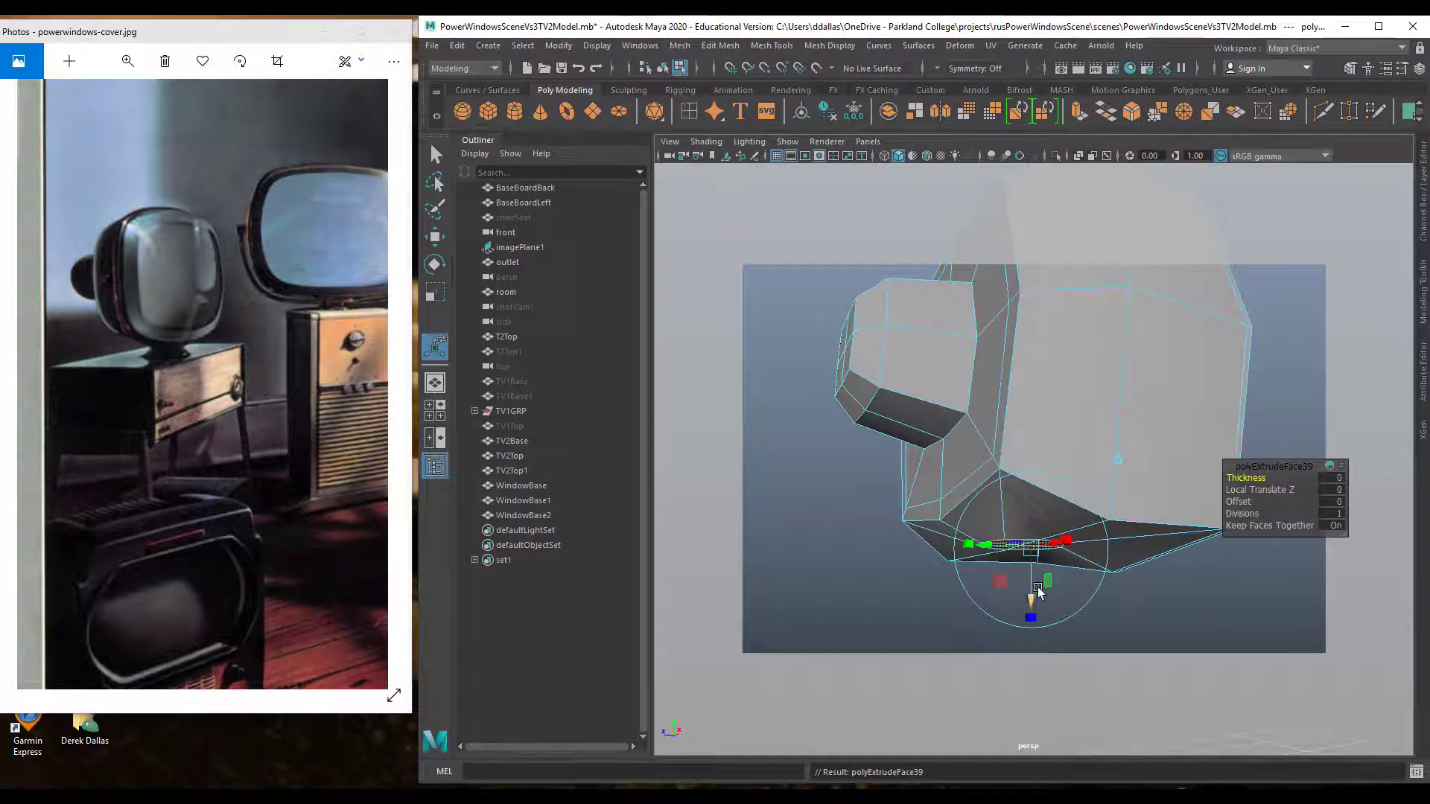
drag(1030, 604, 1030, 636)
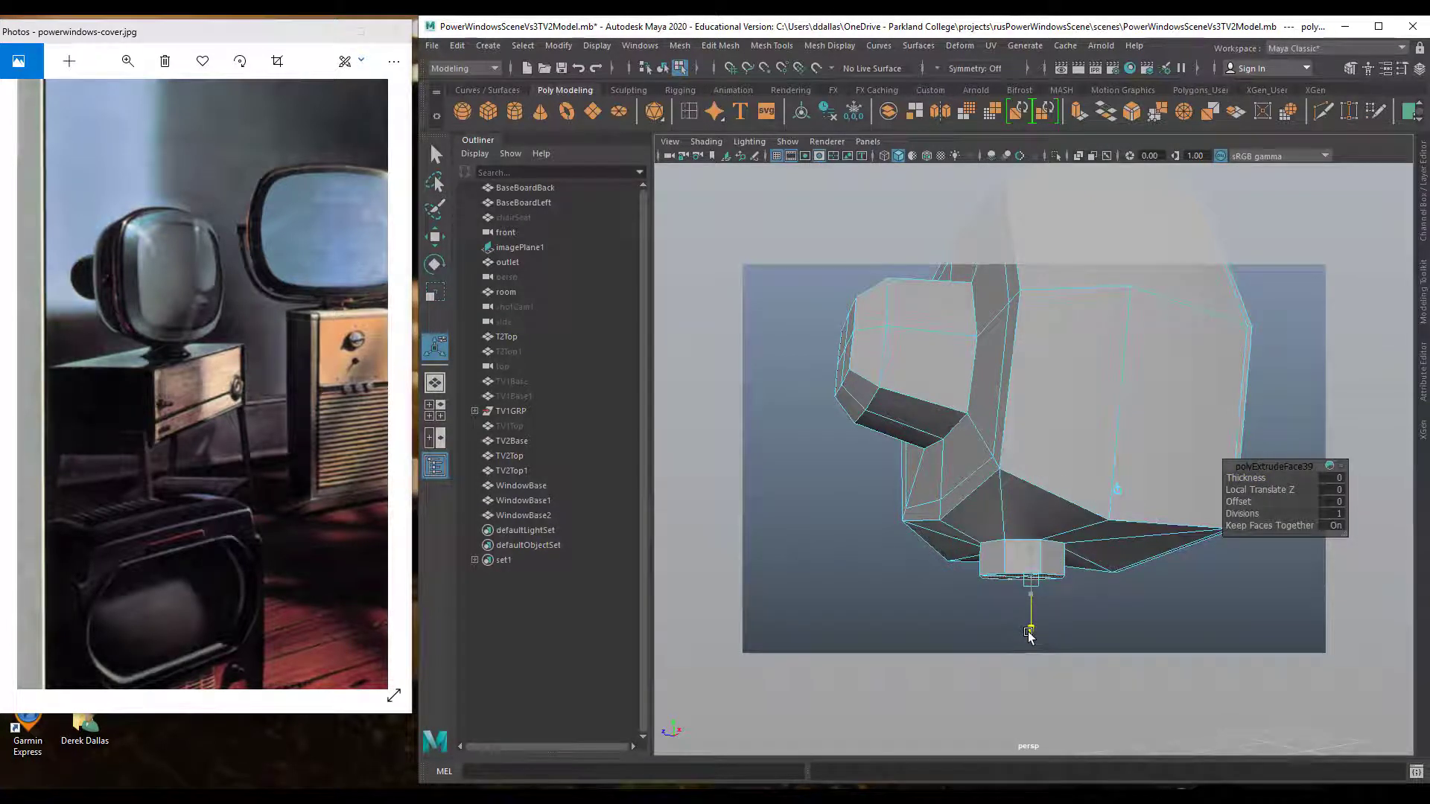
drag(1029, 634, 1016, 579)
click(1065, 573)
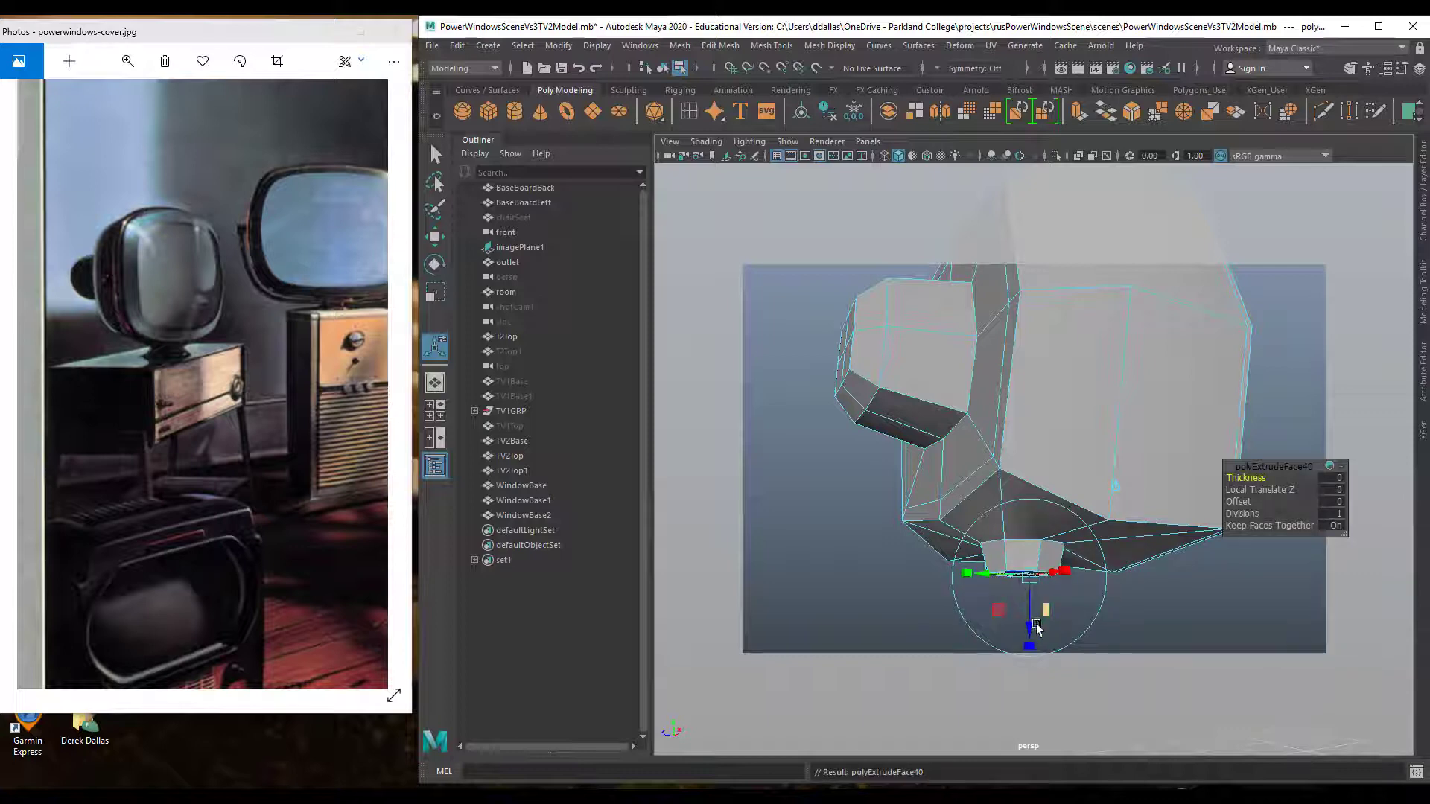
Extrude the neck's bottom faces another 0.106 downward, scale them outward into a flared foot, and turn on the smooth preview
key(ctrl+e)
drag(1031, 633, 1054, 607)
click(1056, 605)
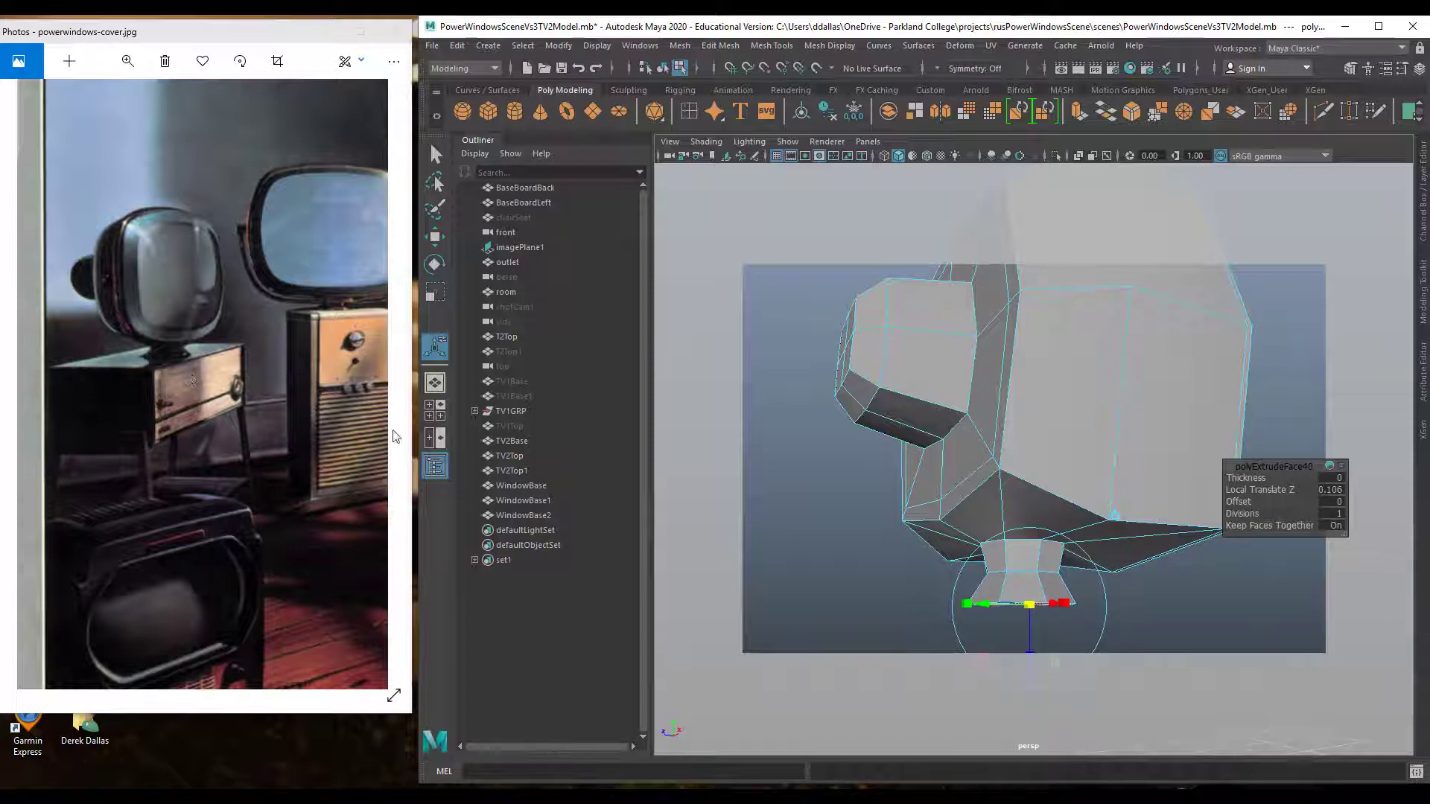
alt+drag(1133, 546, 1046, 571)
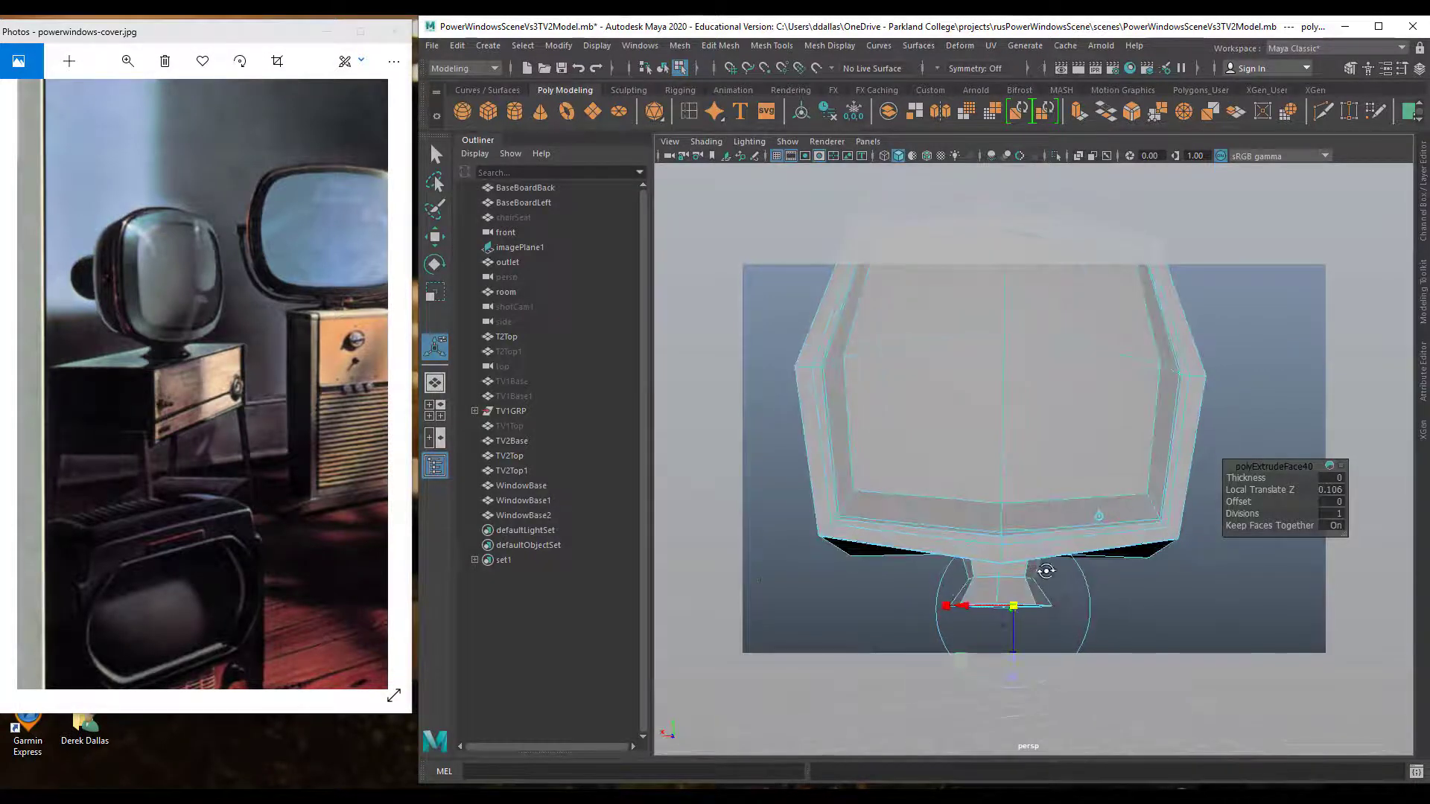
click(1110, 588)
key(3)
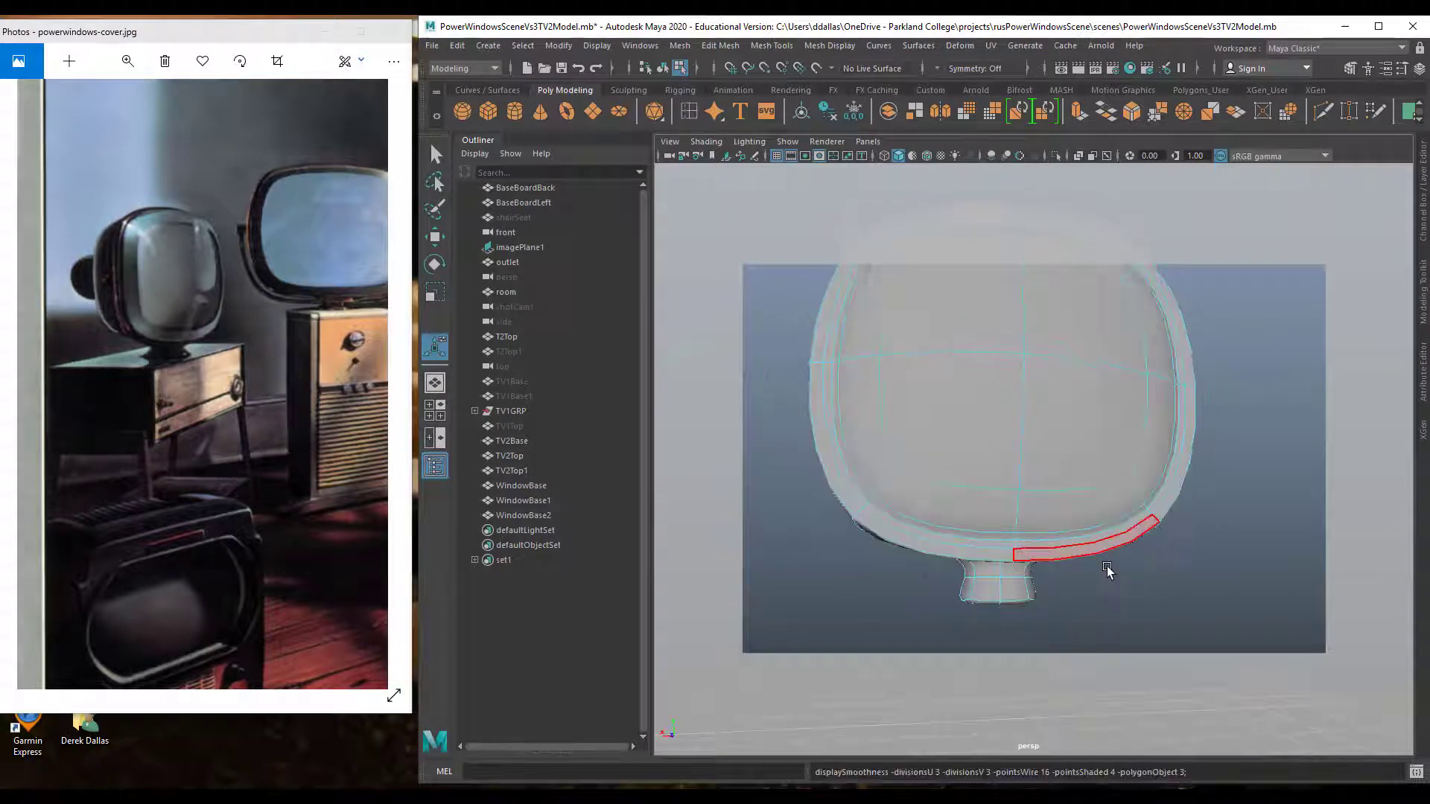
Select the four faces capping the bottom of the flared foot and delete them, leaving the stand open underneath
alt+drag(1070, 591, 1028, 543)
right_click(1027, 545)
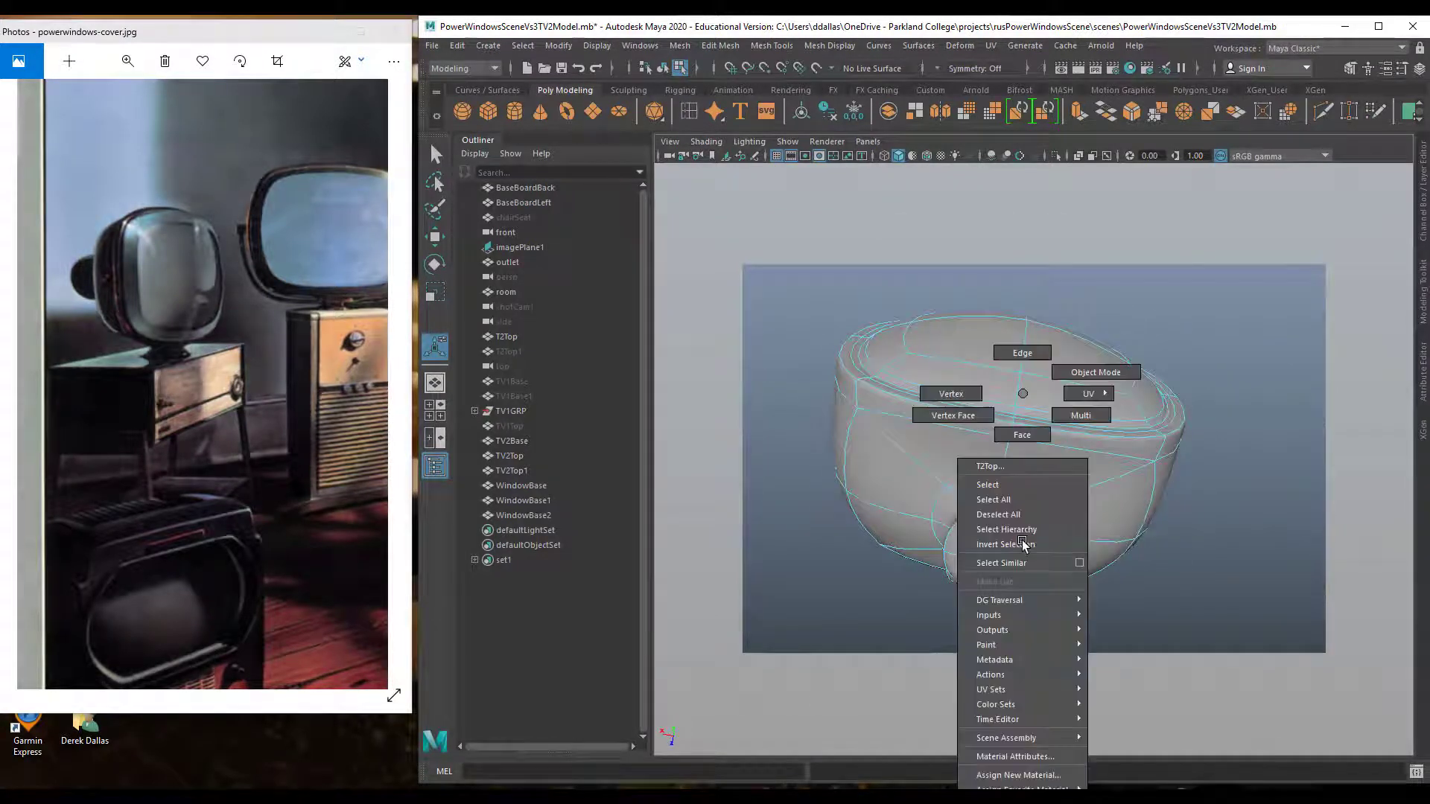
right_drag(1023, 545, 1029, 447)
click(985, 542)
shift+click(1009, 545)
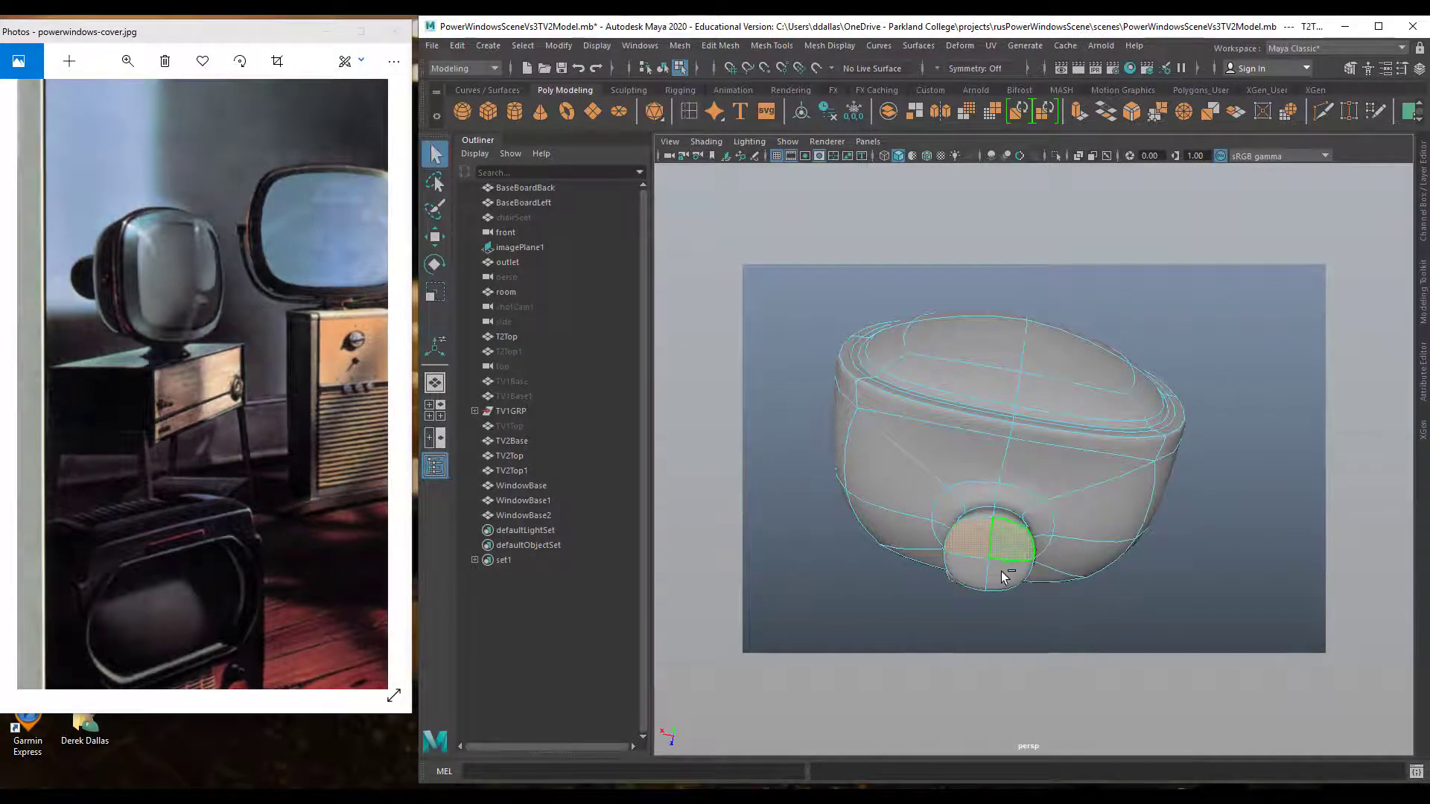
shift+click(1005, 577)
shift+click(971, 570)
key(Delete)
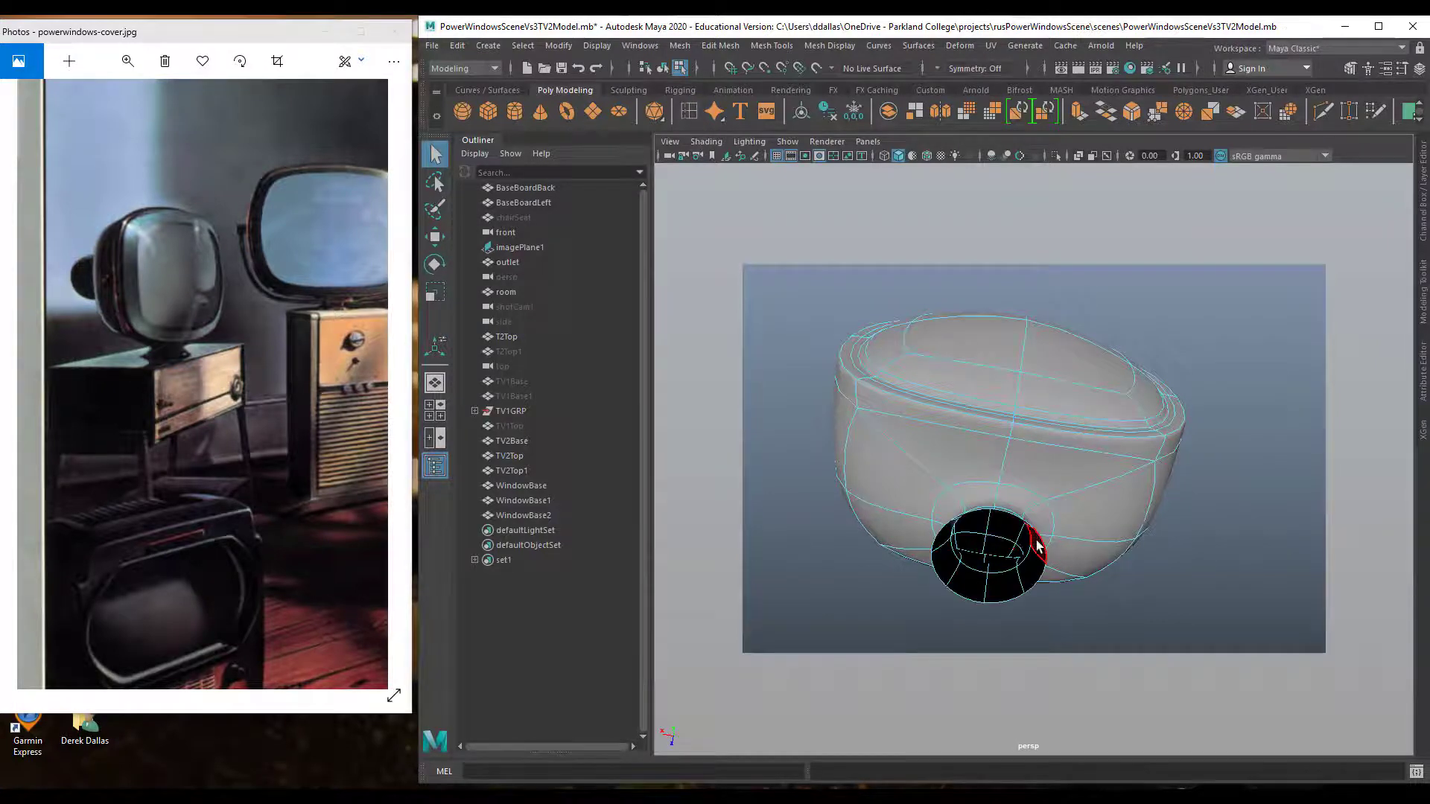
Insert edge loops around the stand near the top of the neck and at its waist, and preview the mesh smoothed
alt+drag(993, 531, 1161, 581)
key(1)
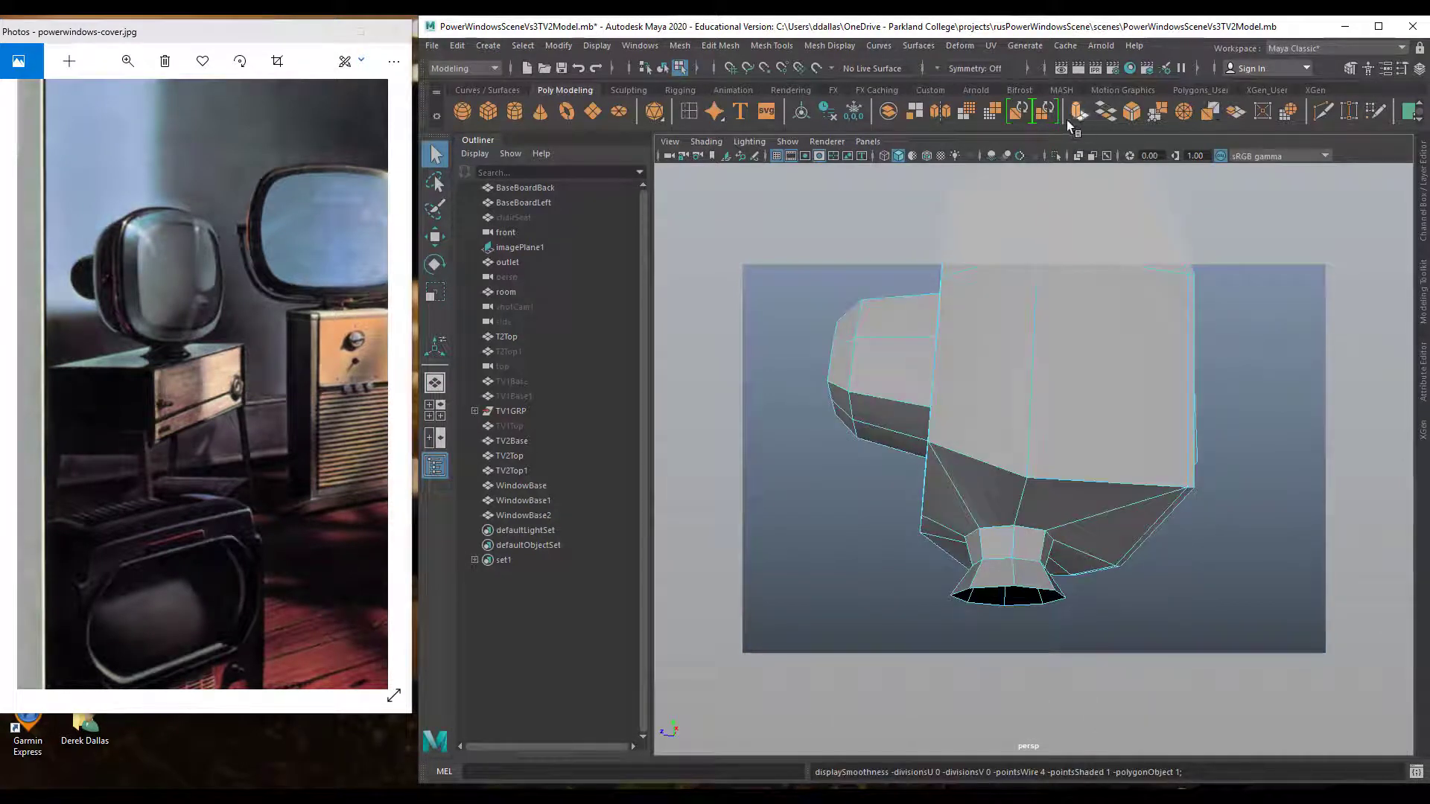
click(1048, 361)
click(771, 45)
click(827, 46)
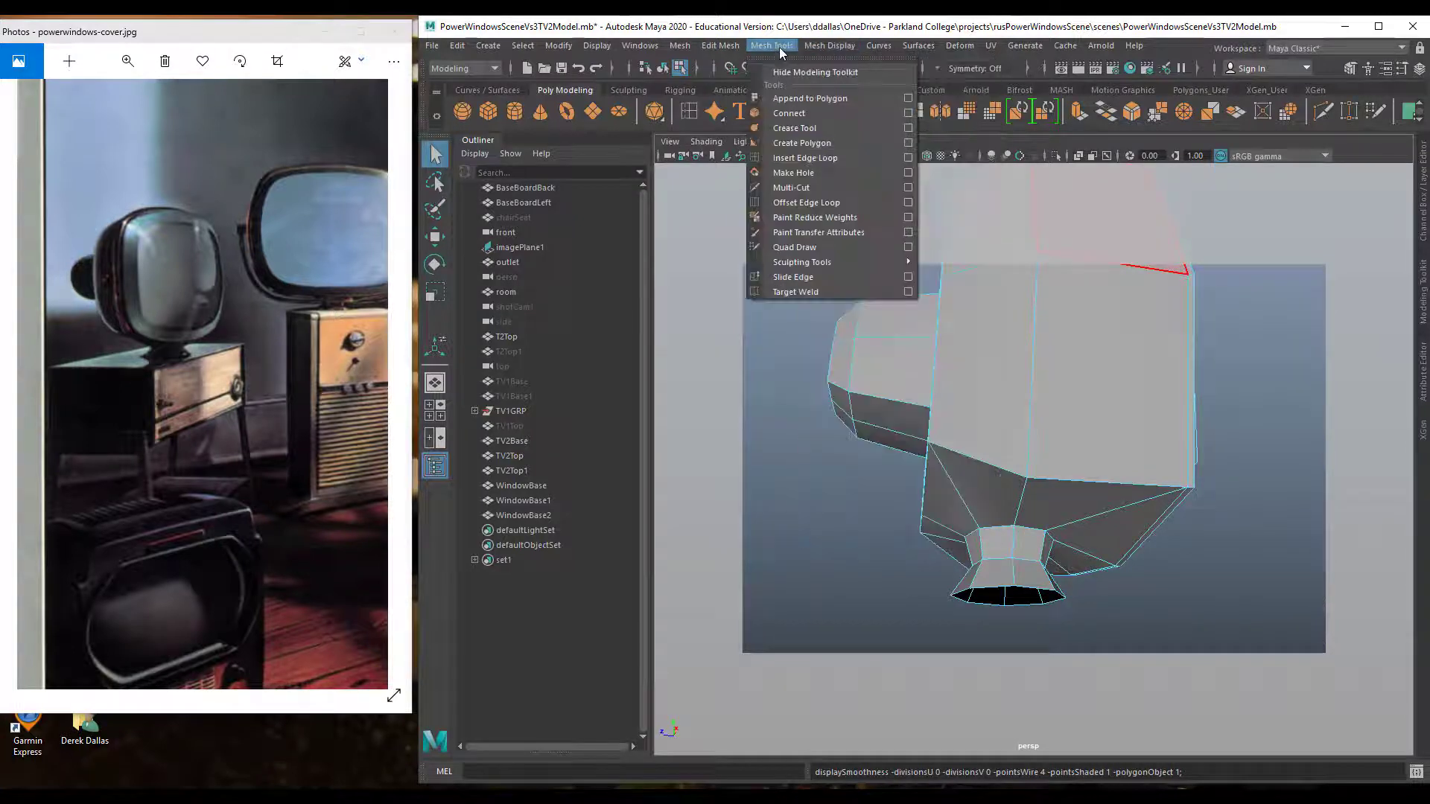
click(789, 186)
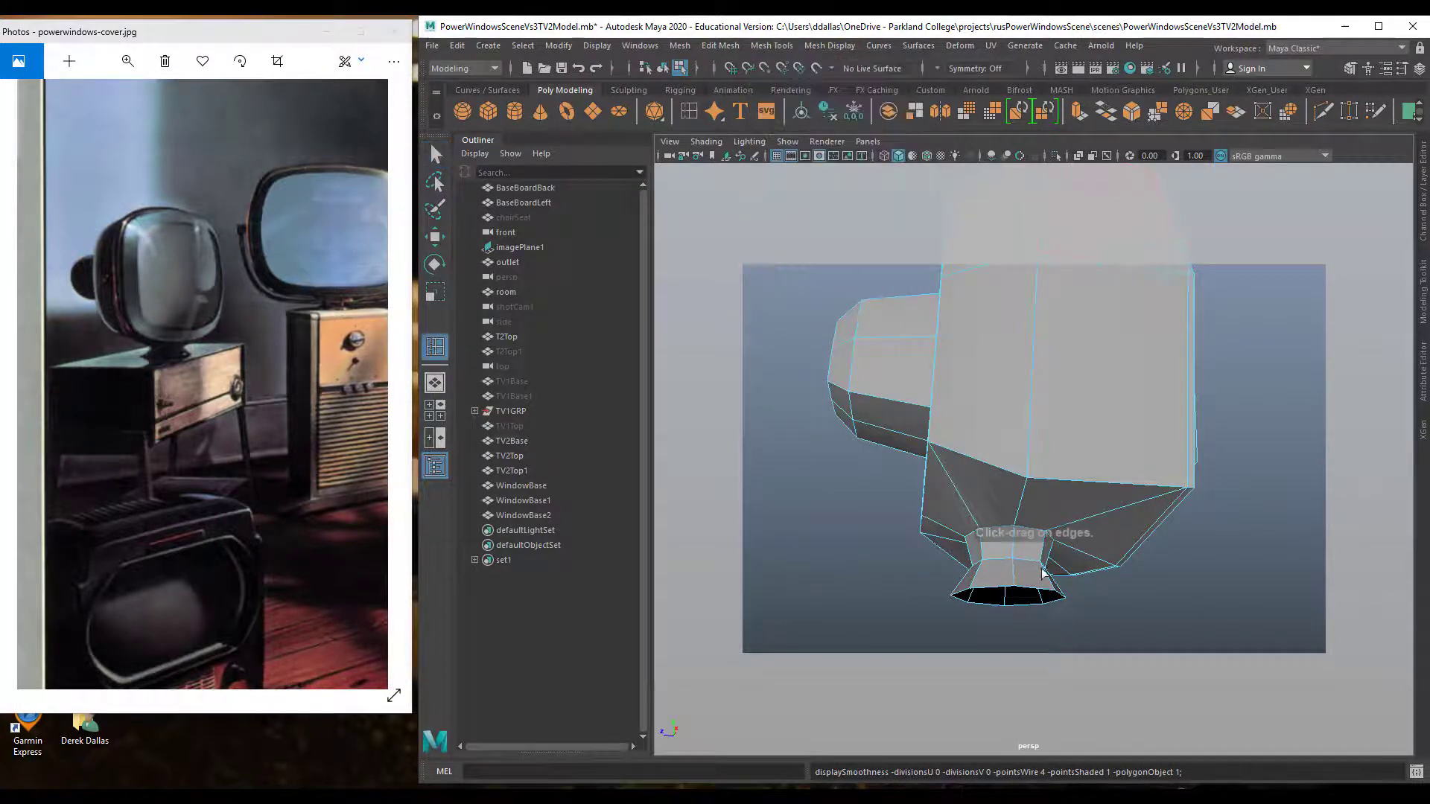
click(980, 535)
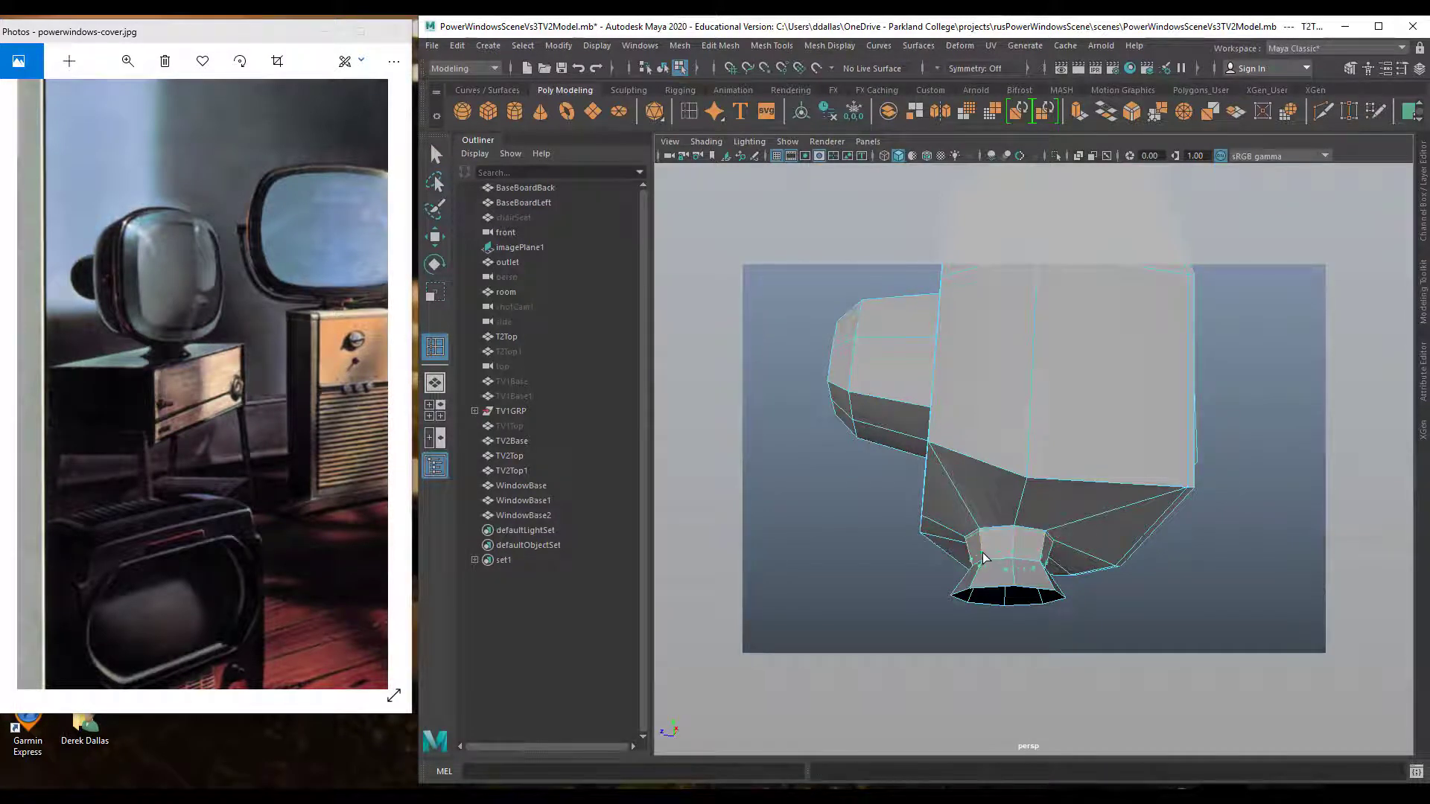
click(983, 560)
key(3)
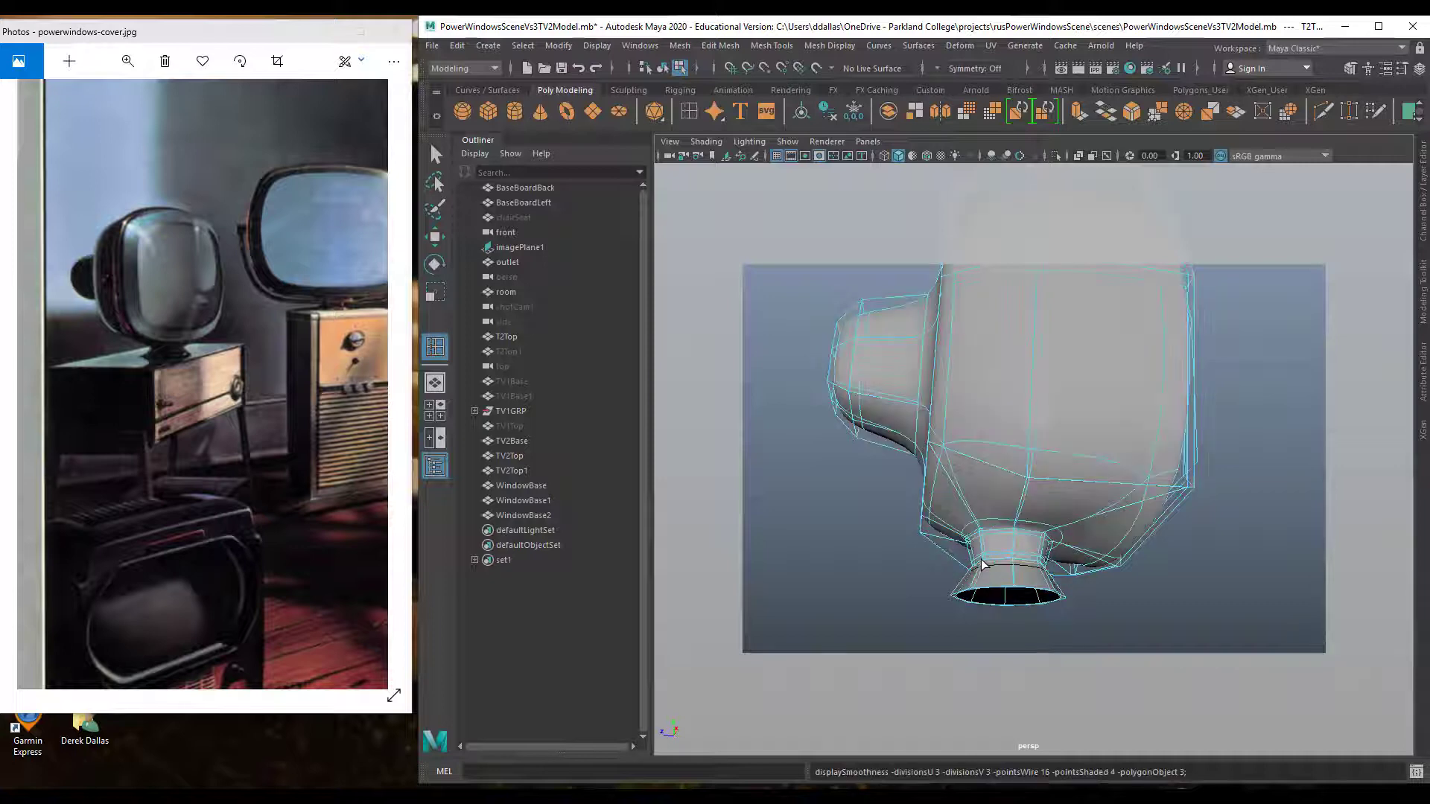
Return to object mode and examine the smoothed television and its stand from the front against the reference photo
alt+drag(1053, 556, 887, 568)
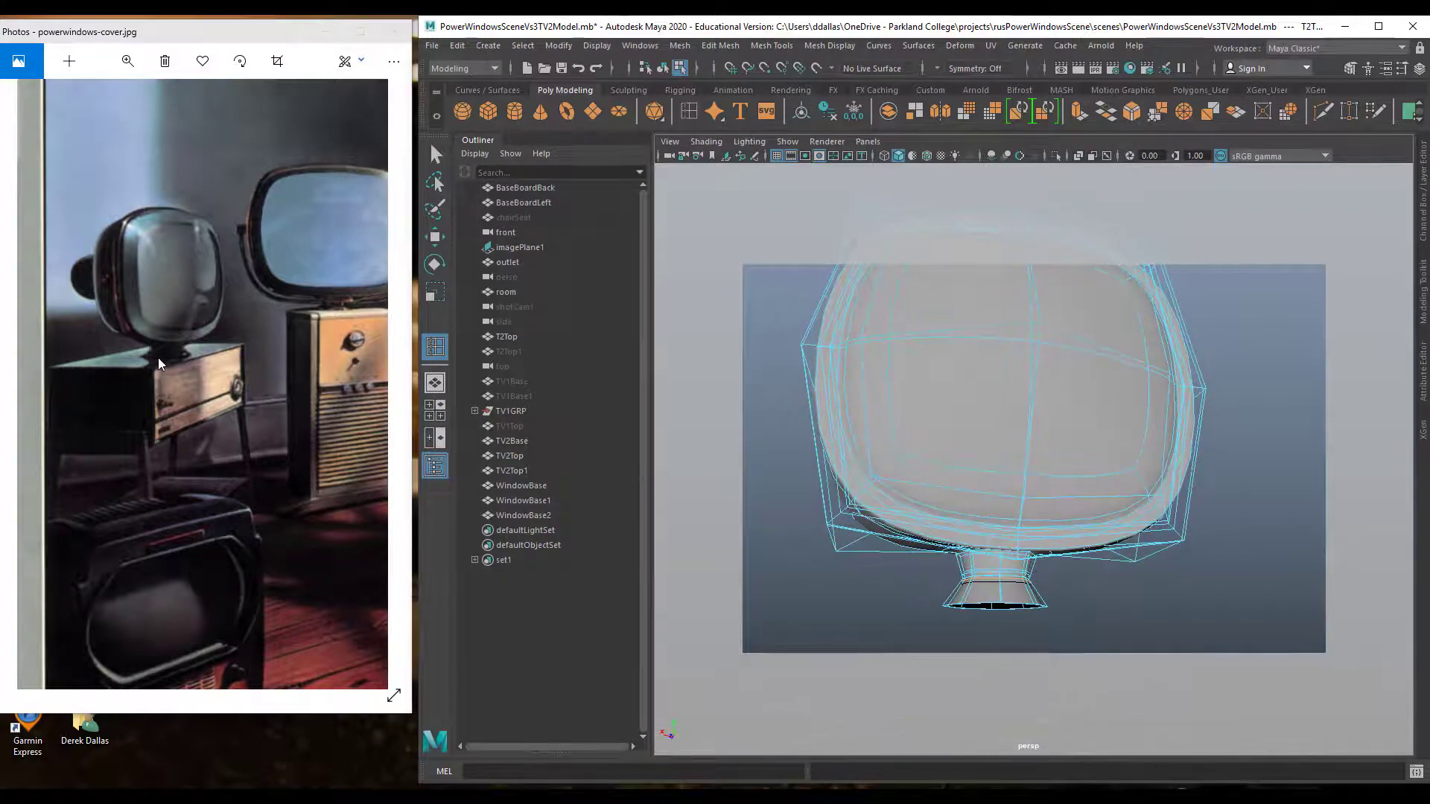
alt+drag(1059, 581, 1104, 564)
scroll(1048, 584, down, 4)
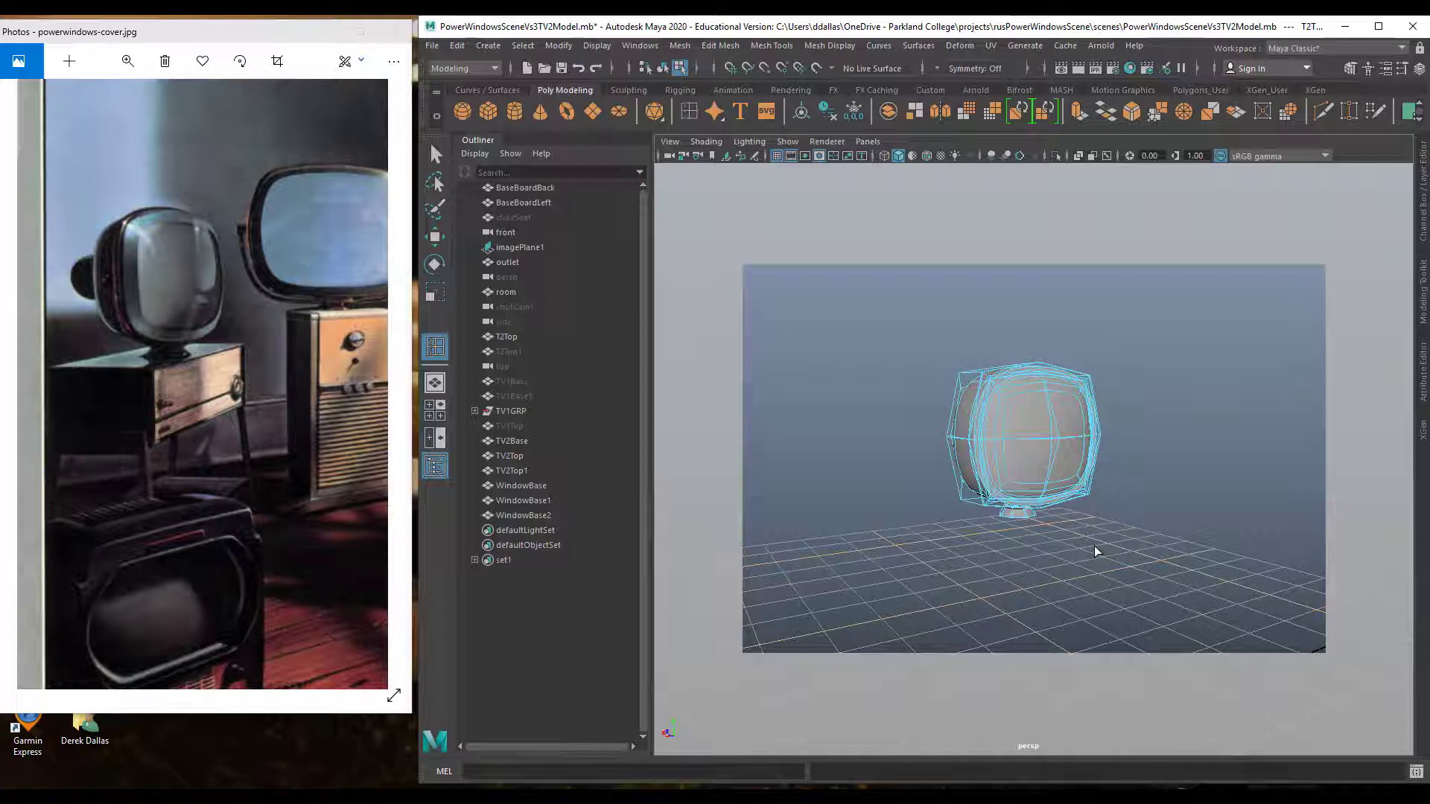
key(F8)
alt+drag(1043, 450, 1012, 434)
scroll(1020, 492, up, 4)
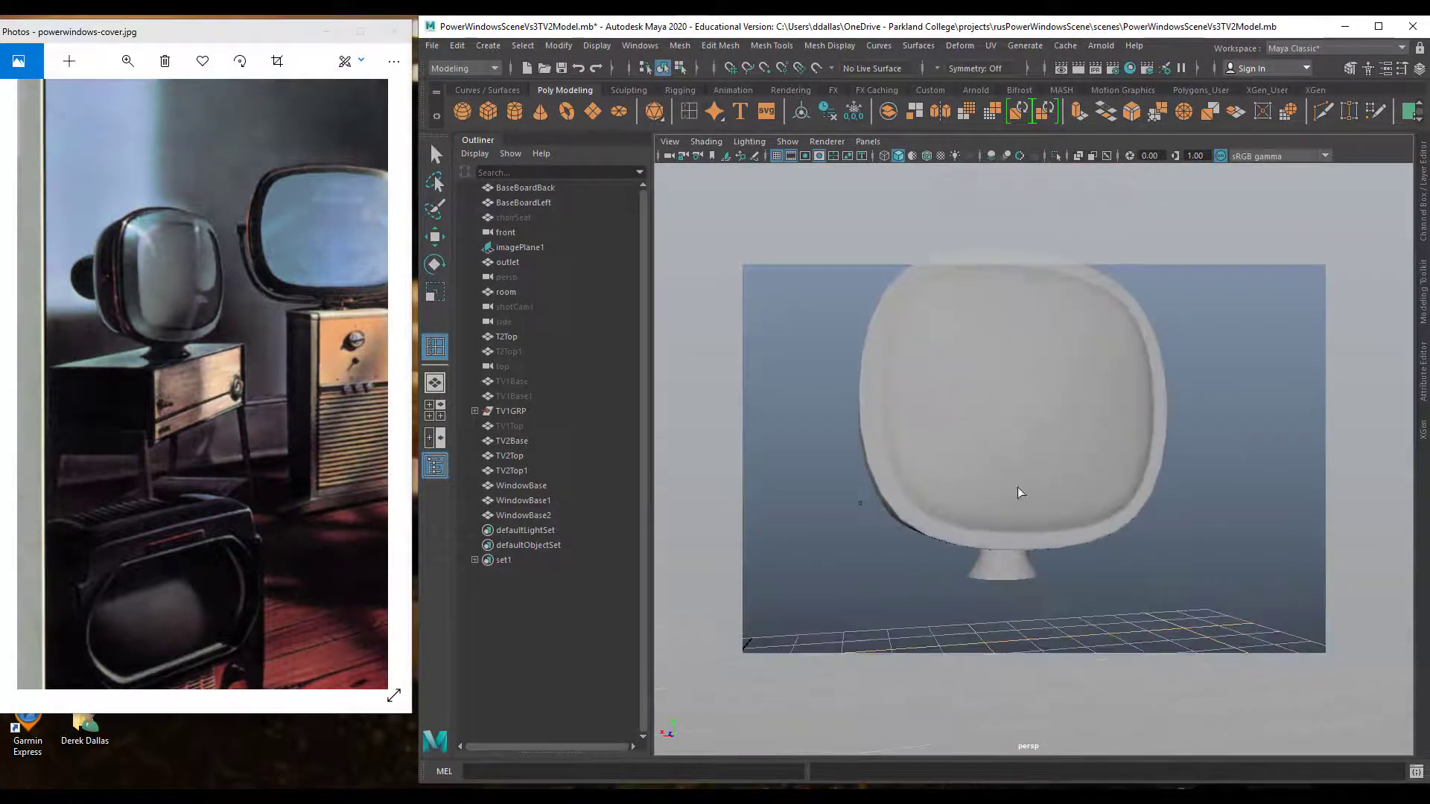
alt+drag(1020, 493, 1025, 431)
click(1004, 523)
alt+drag(1004, 524, 1075, 473)
key(ctrl+z)
key(ctrl+z)
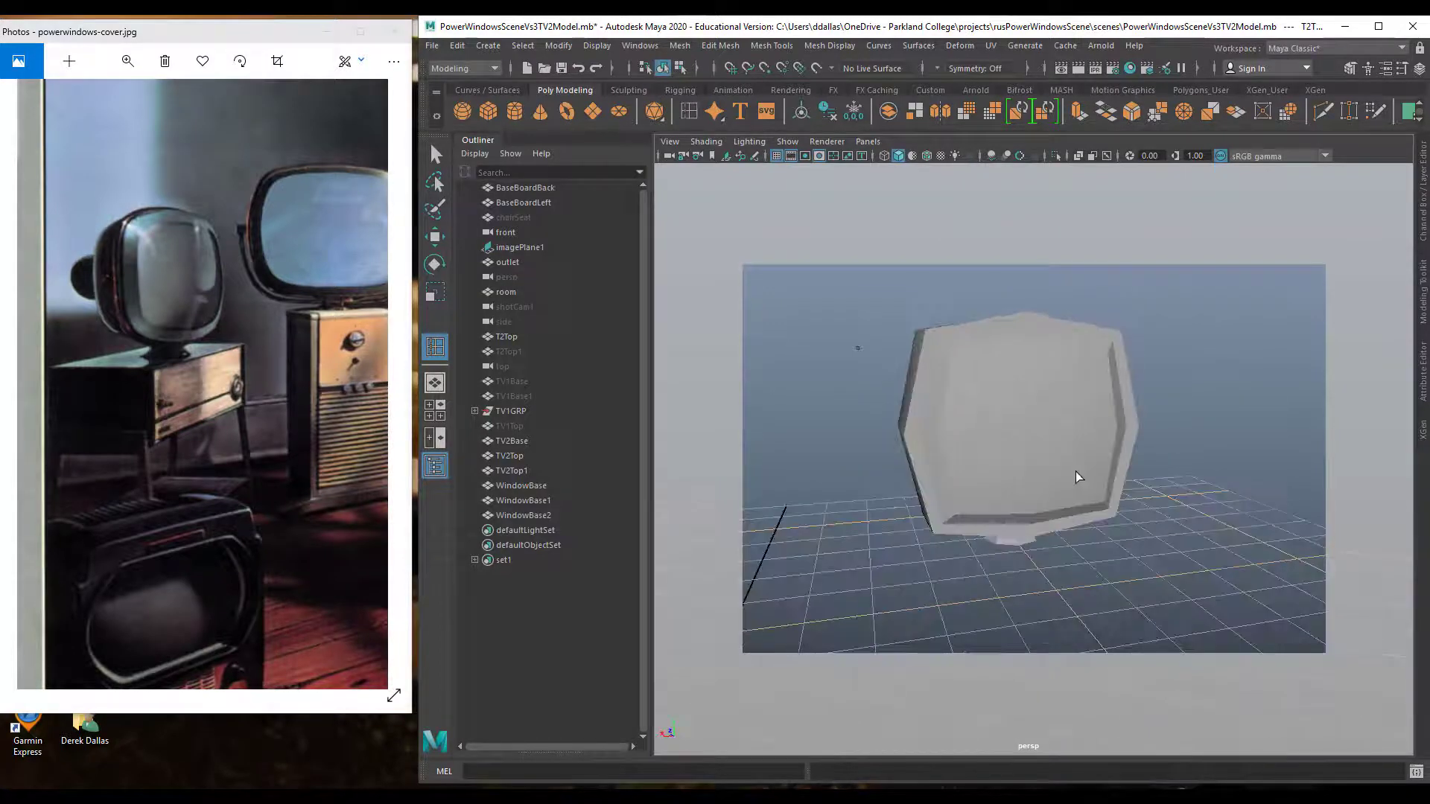
Insert an edge loop on the back of T2Top around the base of the rear protrusion, and preview the mesh smoothed
click(1073, 471)
key(3)
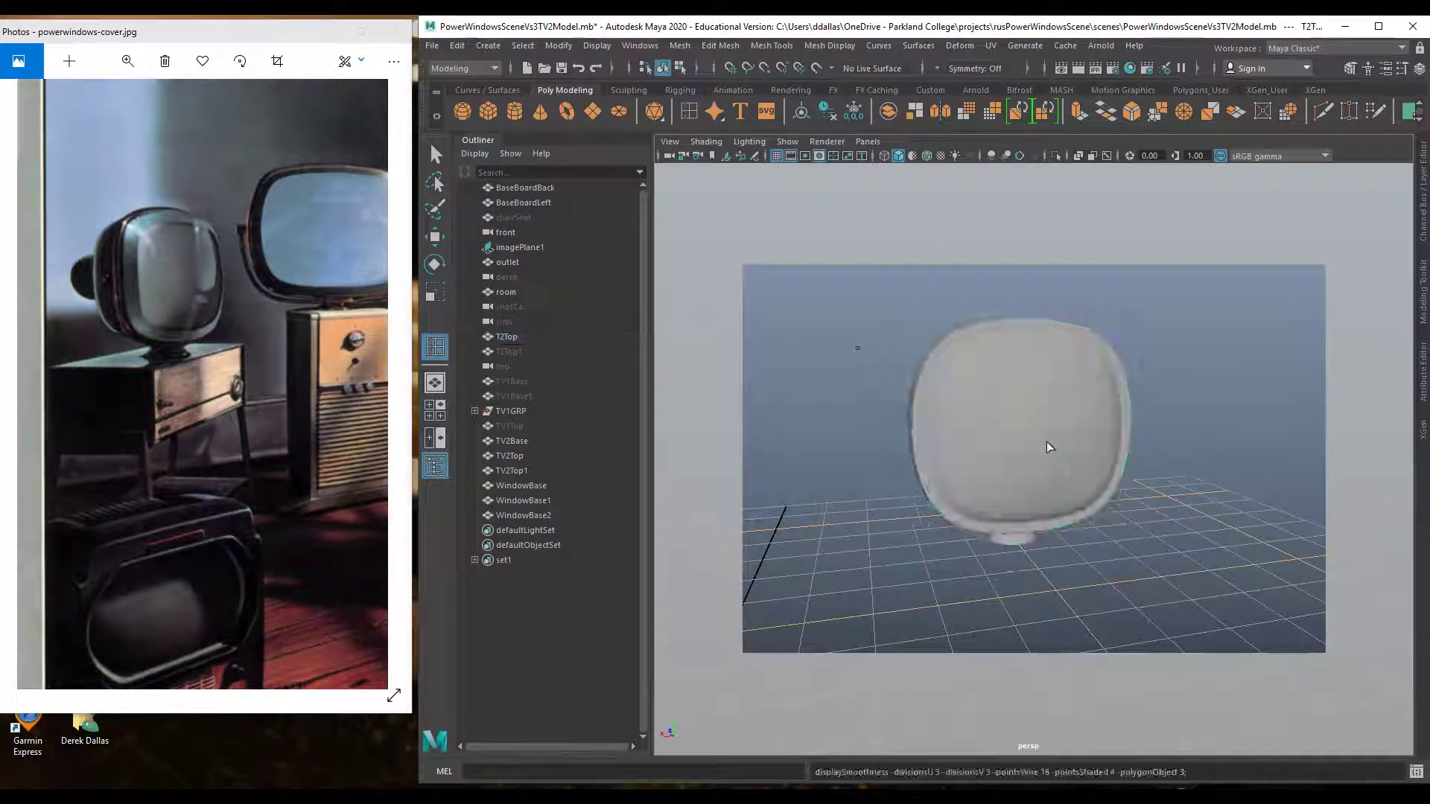
alt+drag(1048, 445, 1010, 427)
click(992, 447)
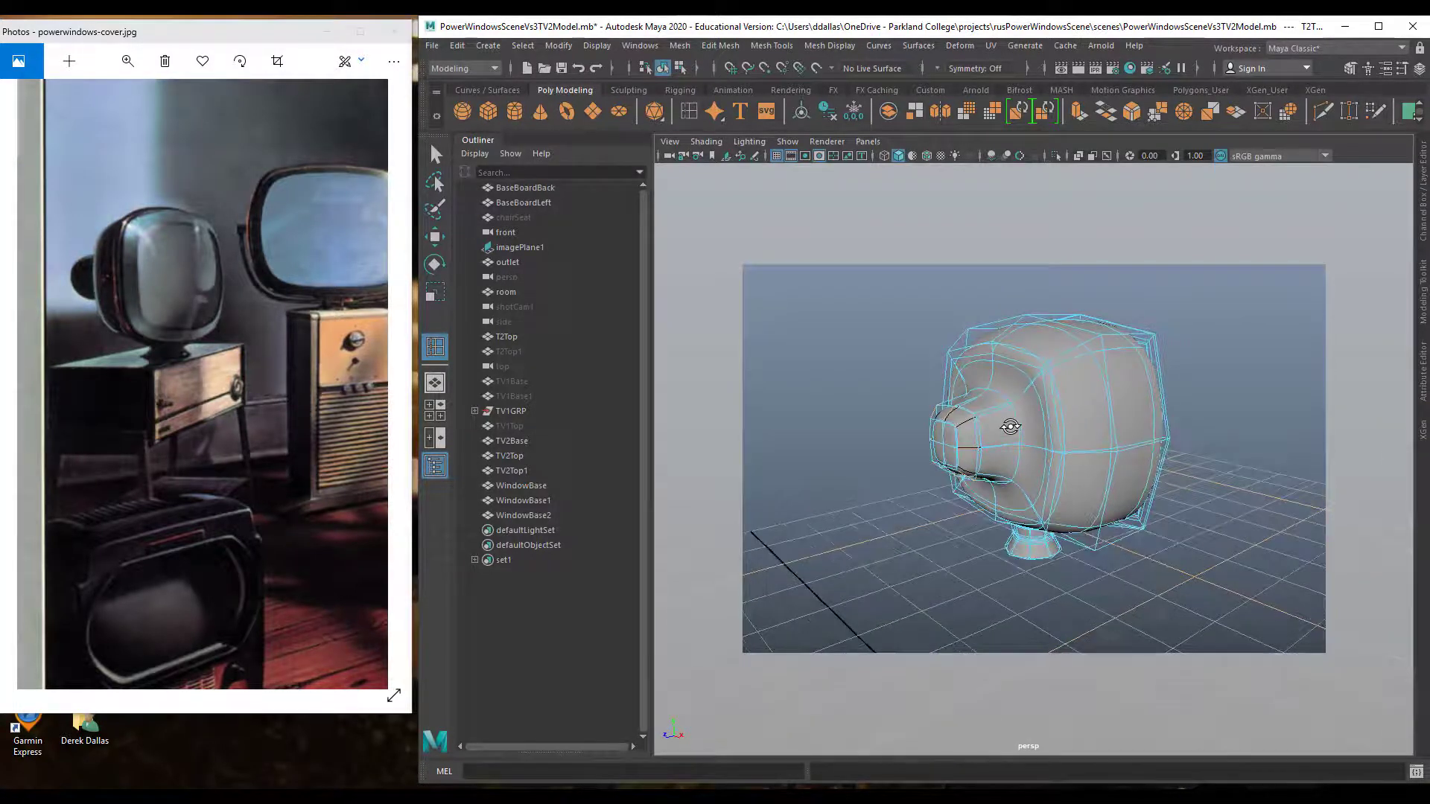
key(1)
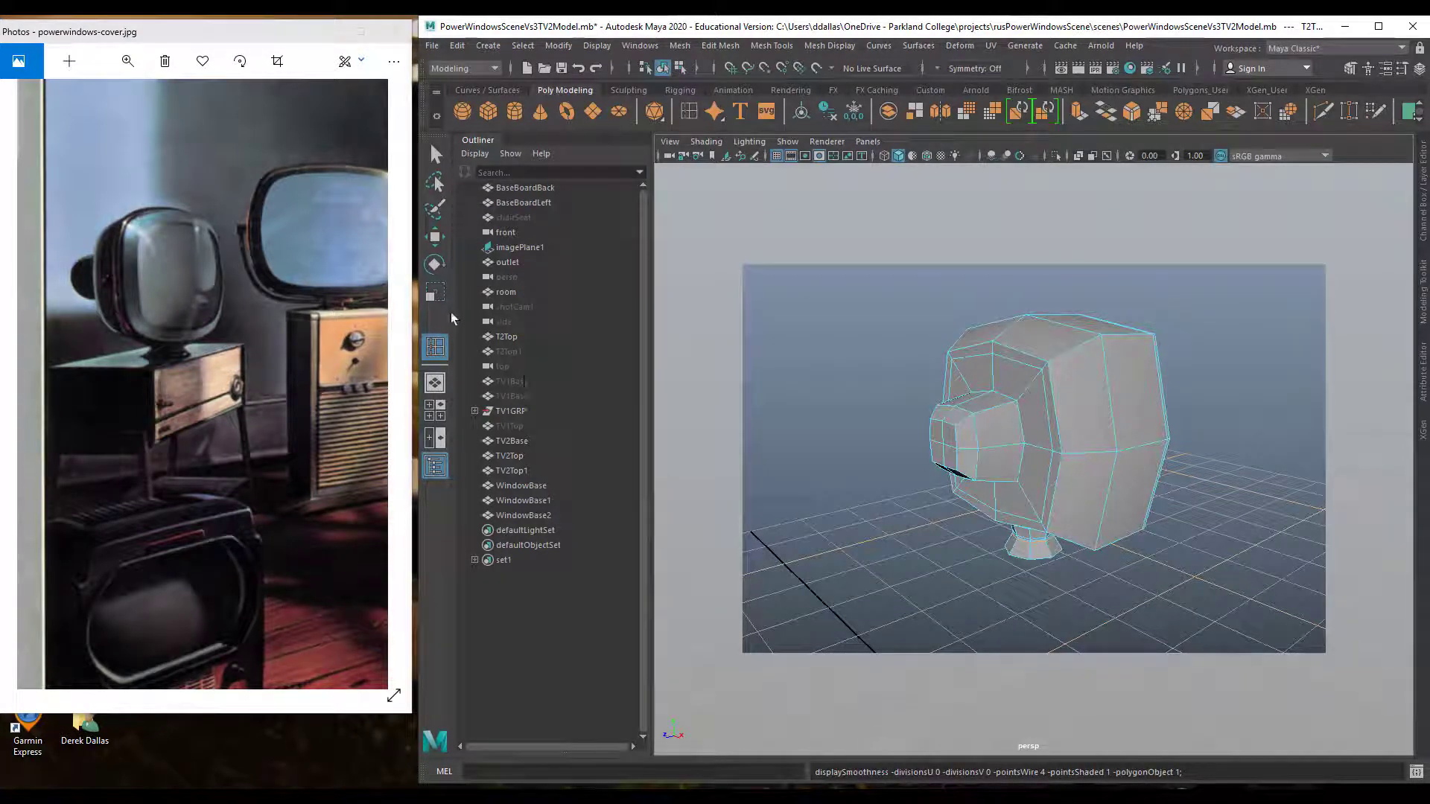
click(1013, 409)
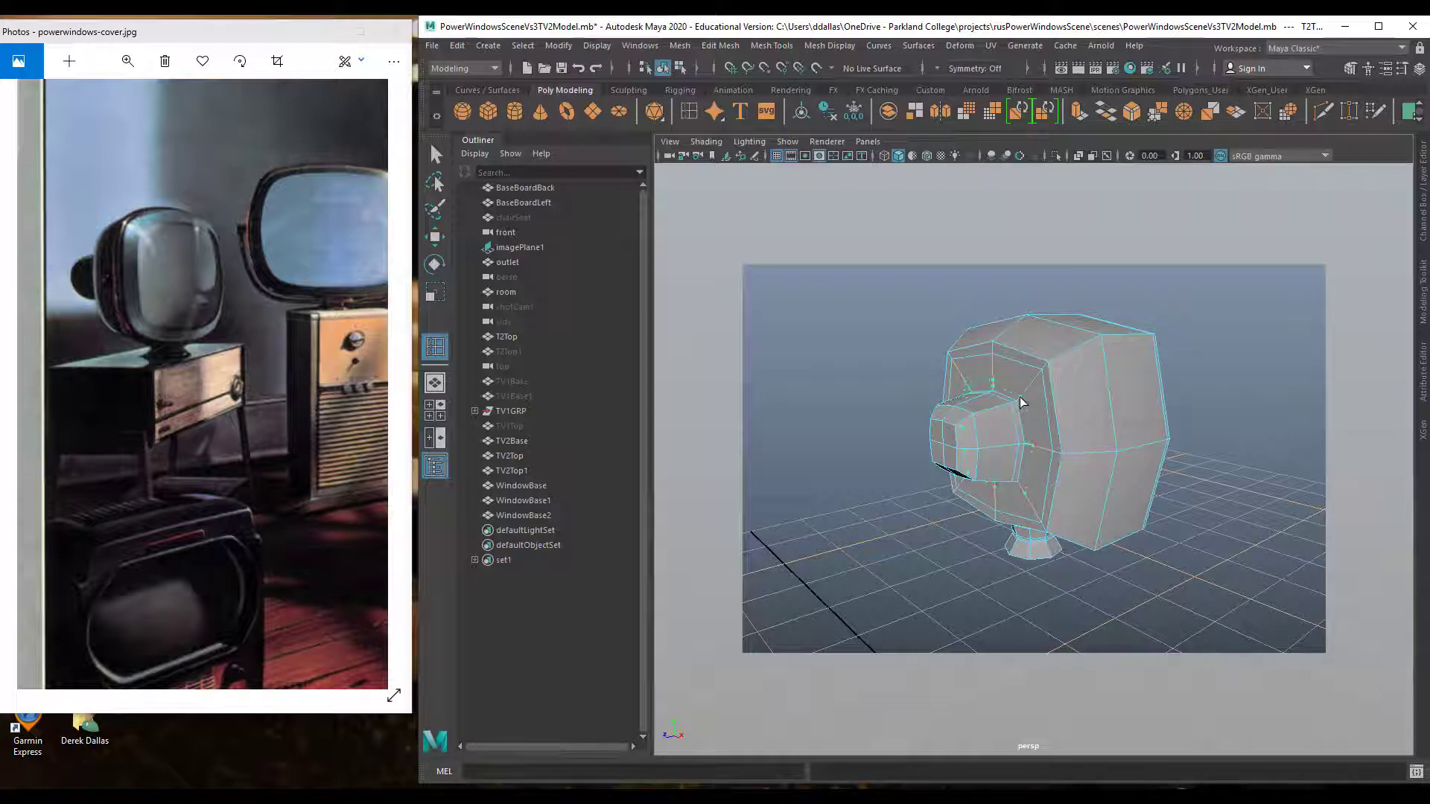
click(1021, 400)
key(3)
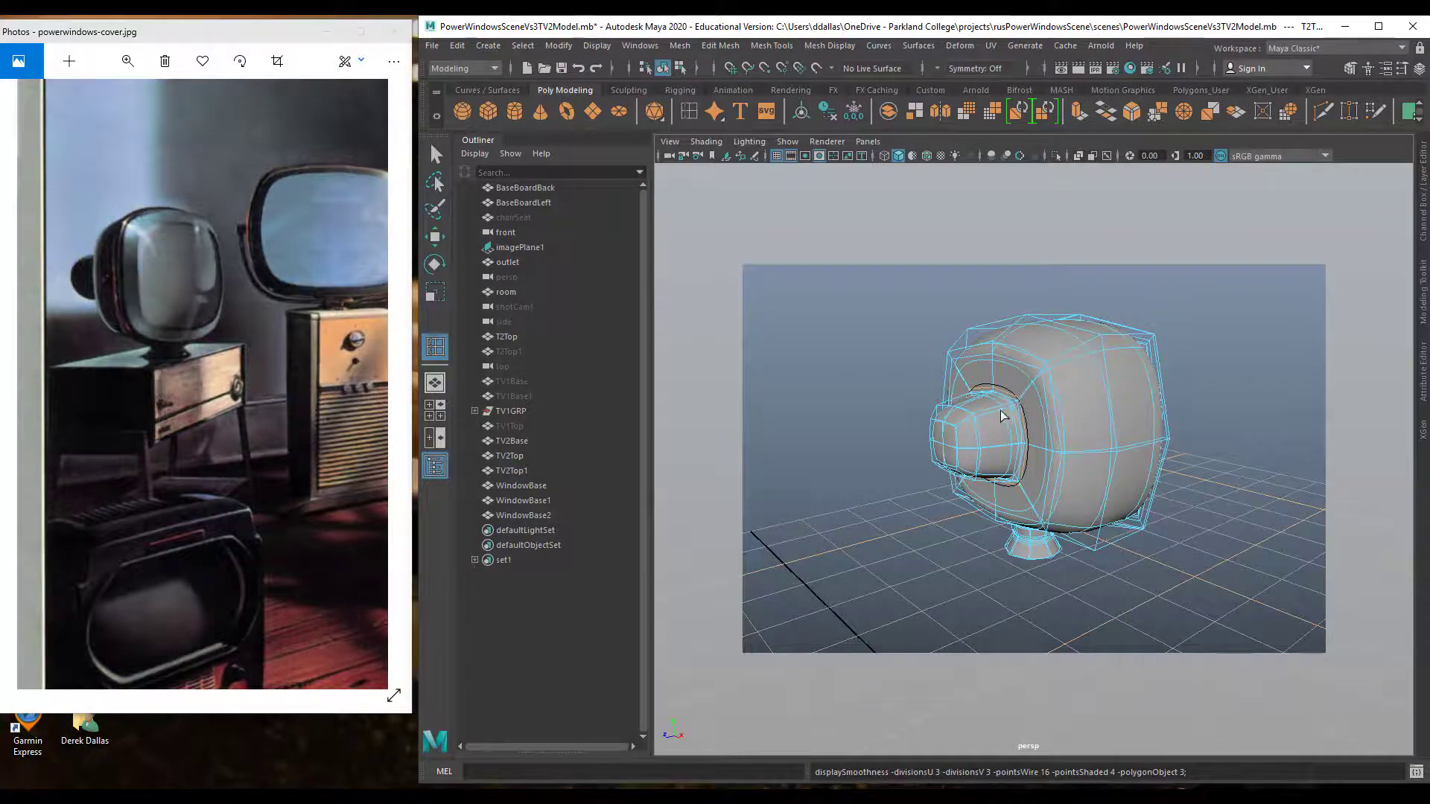
Compare the faceted and smoothed shapes of the television's screen and rim from the front and side
alt+drag(1002, 416, 777, 408)
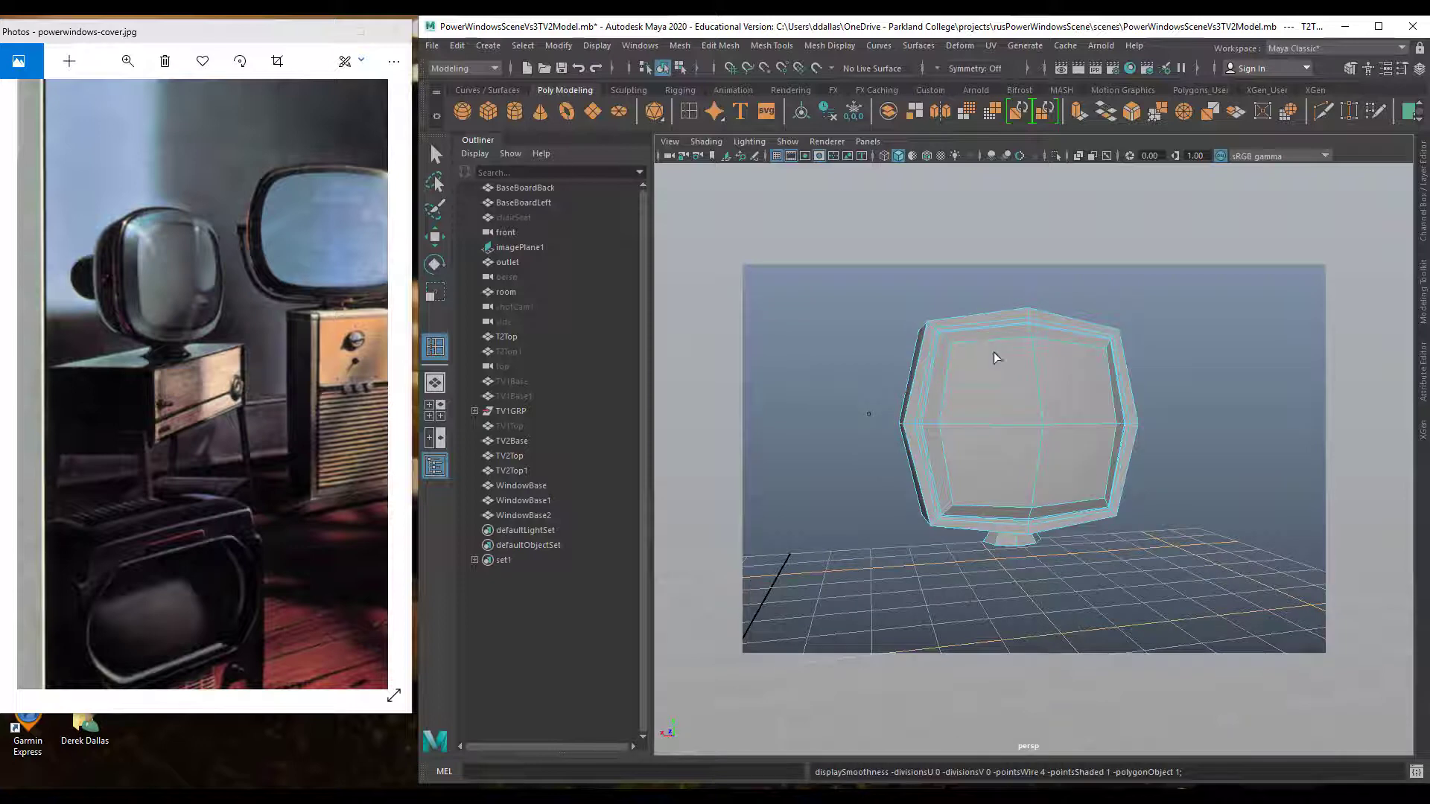
alt+drag(1002, 370, 1089, 368)
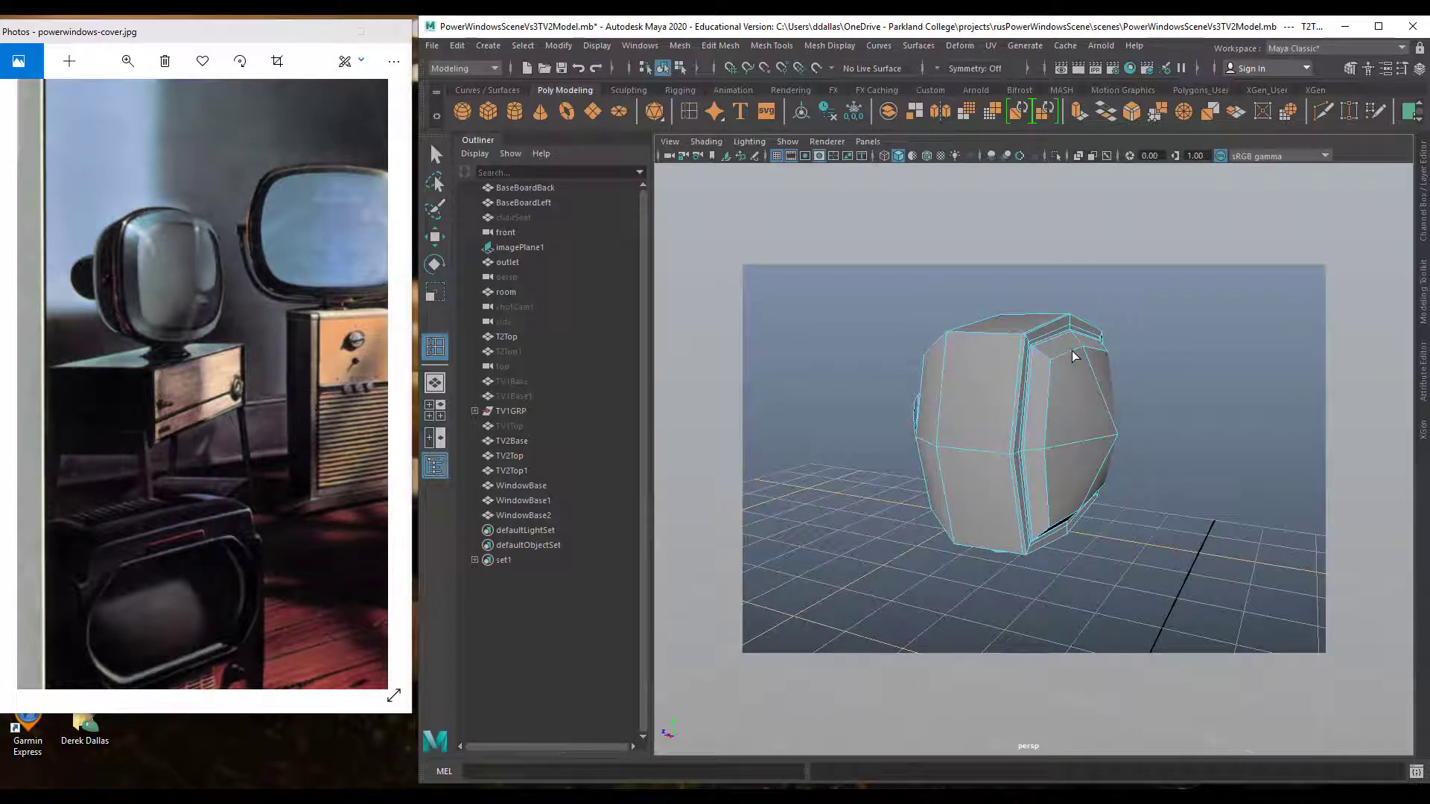
key(3)
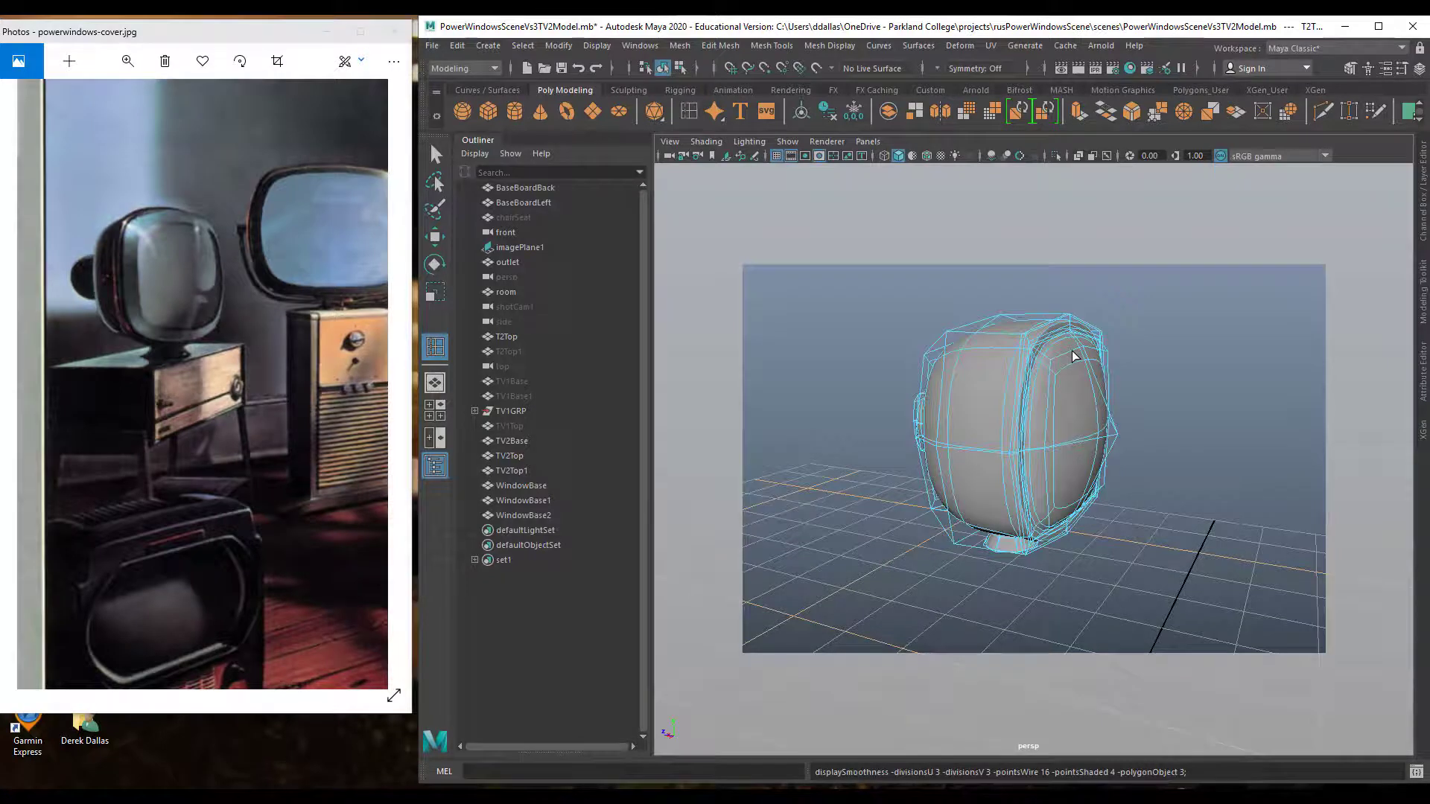
key(1)
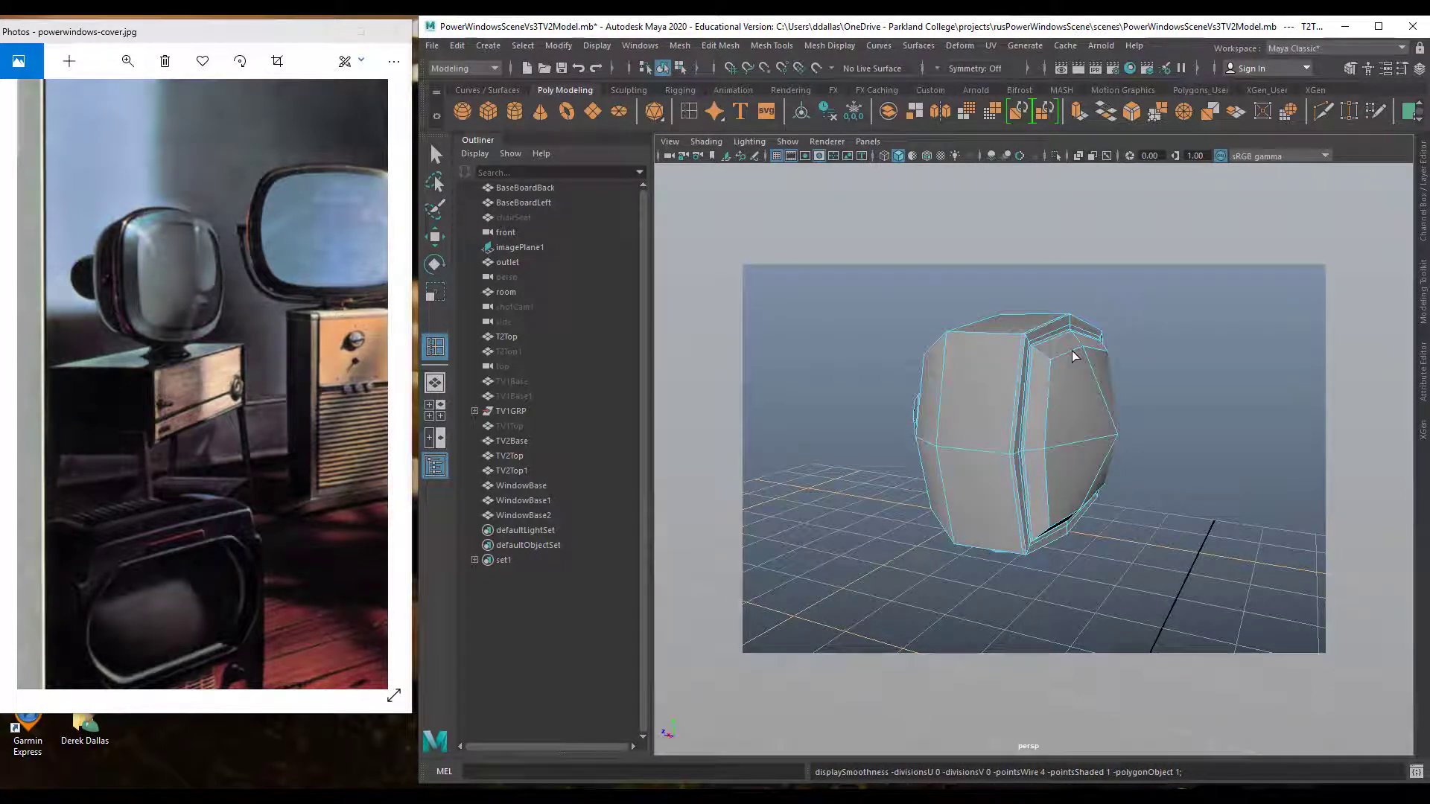
key(3)
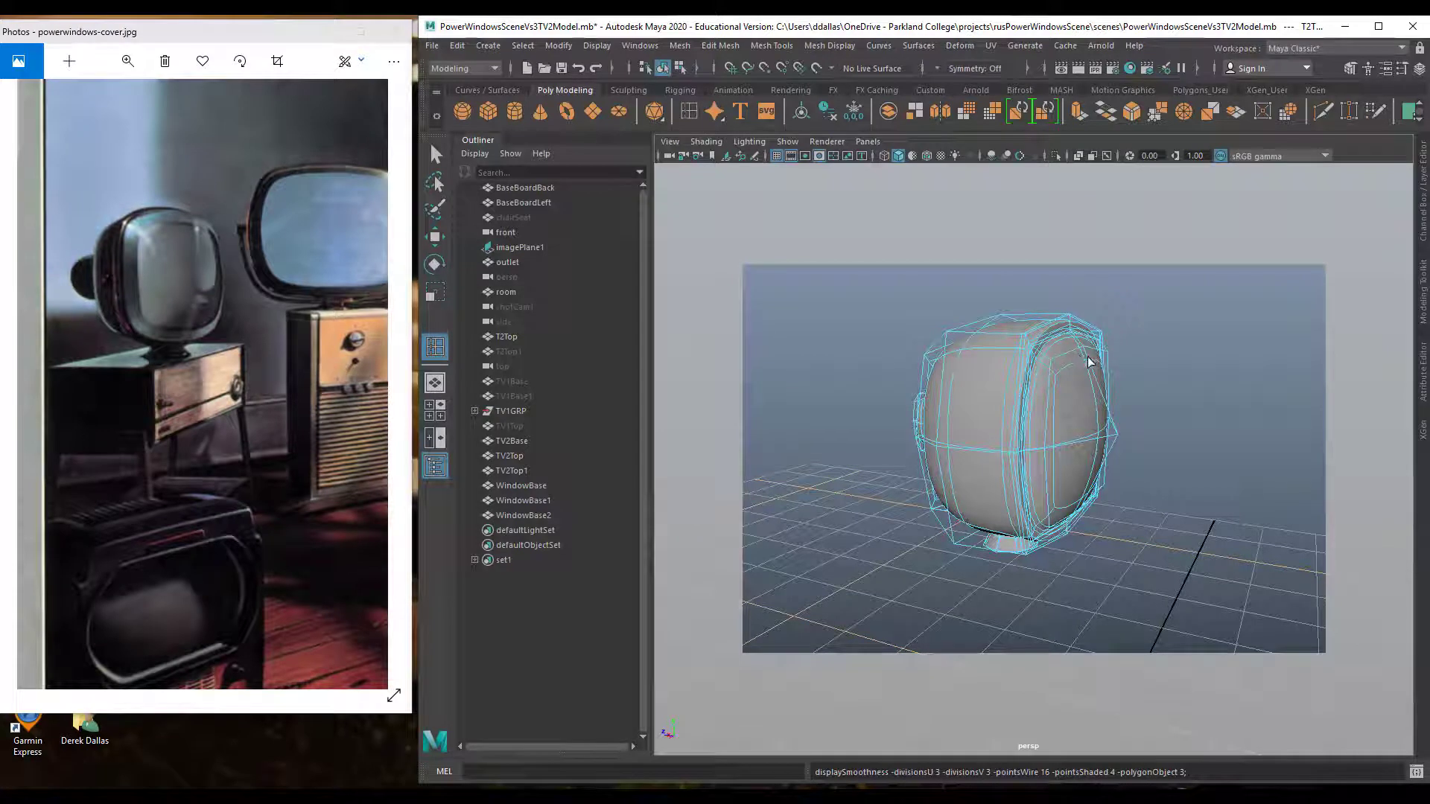
Return to object mode and examine the smoothed television from the front, close up and from afar in the scene
drag(1087, 356, 1013, 388)
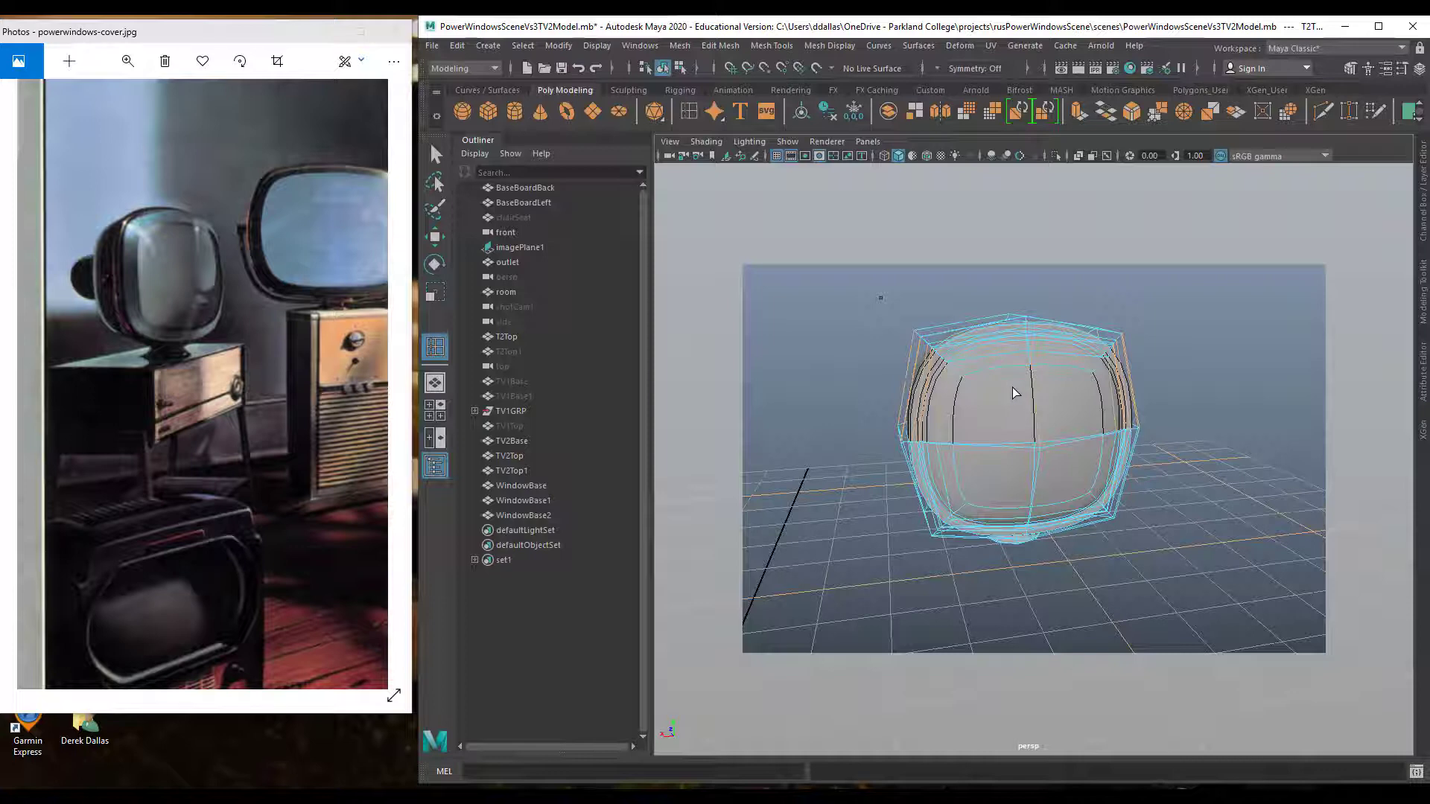
key(F8)
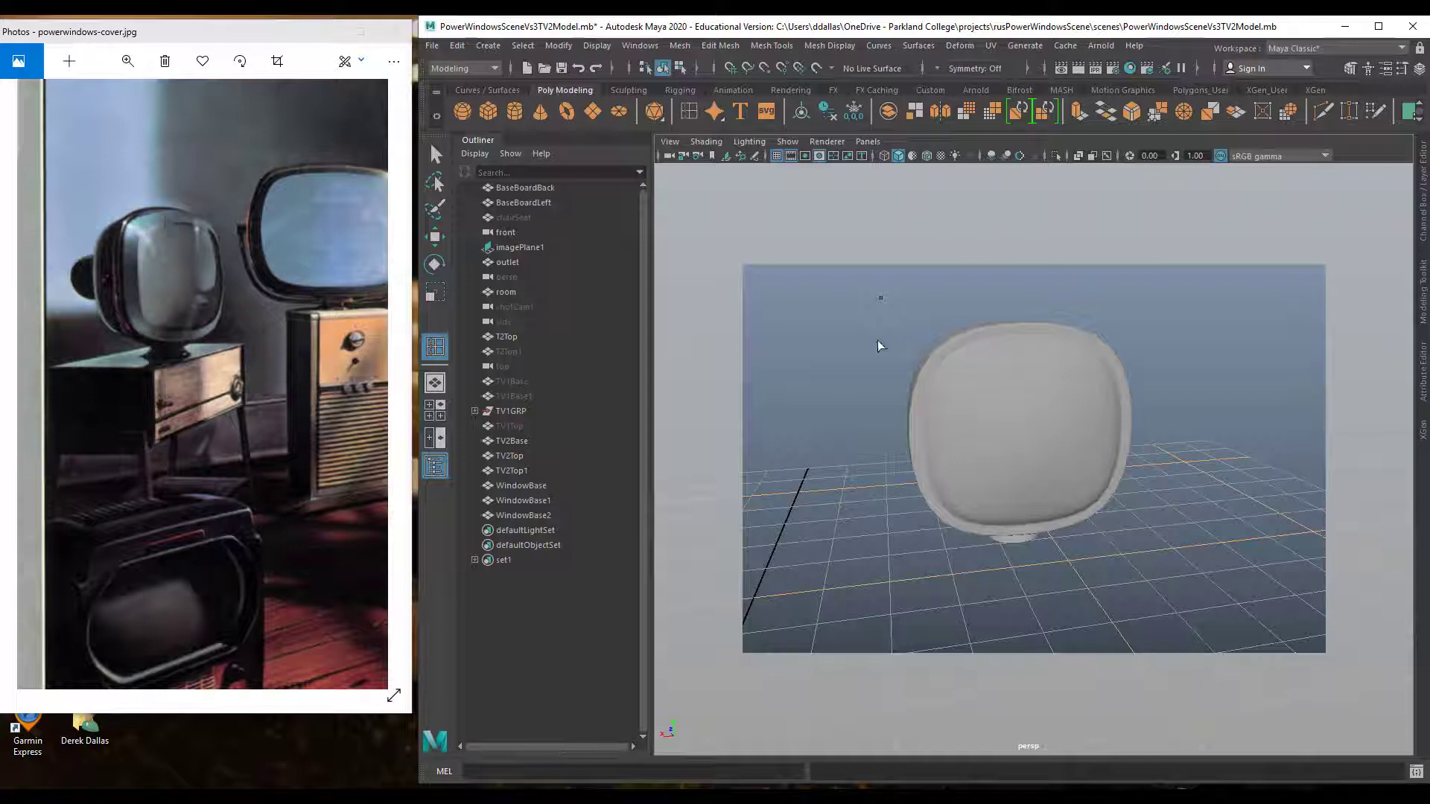
mouse_move(1002, 388)
alt+mouse_down()
mouse_move(1107, 403)
mouse_move(937, 392)
mouse_move(994, 390)
mouse_move(977, 399)
alt+mouse_up()
scroll(977, 400, down, 10)
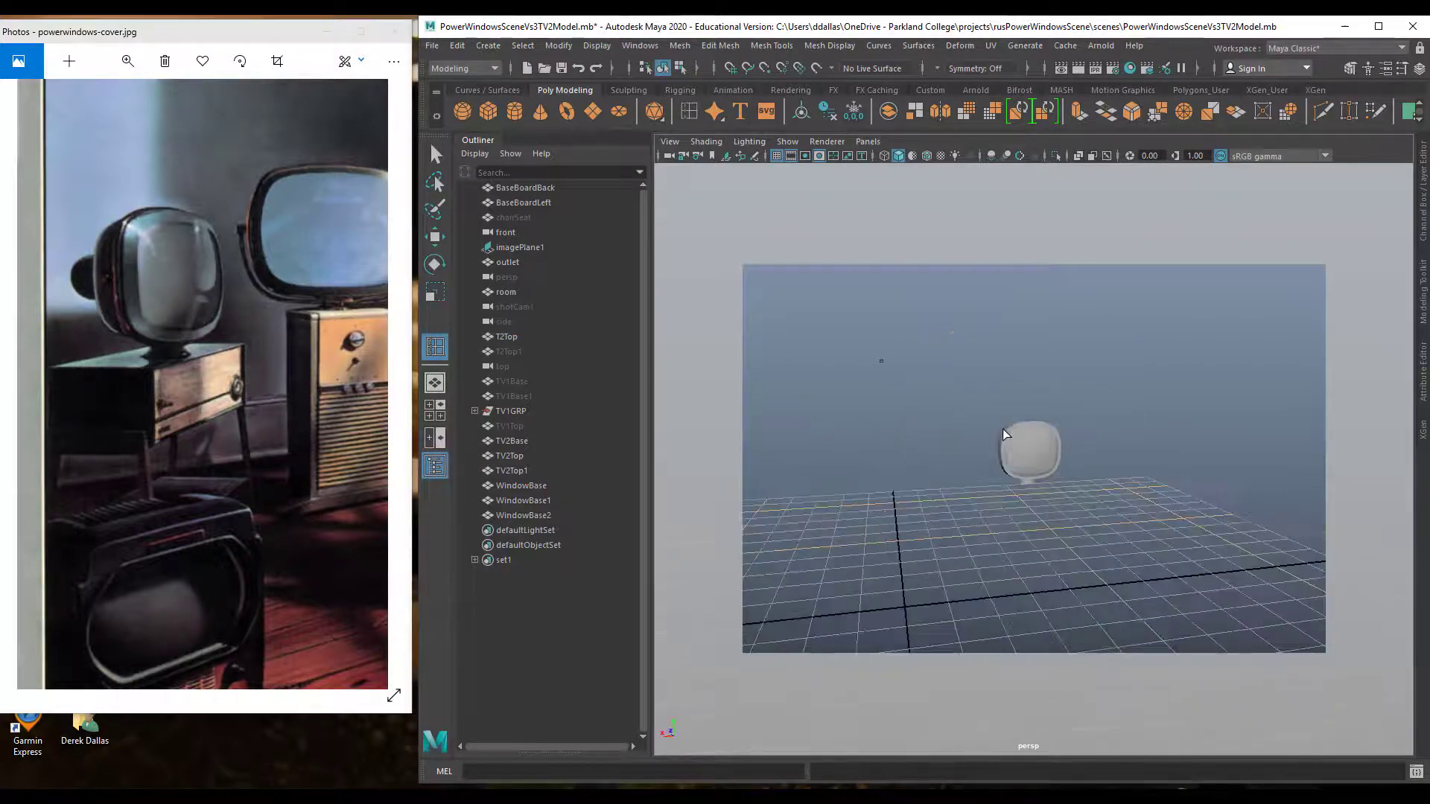
alt+drag(993, 479, 1049, 463)
Select T2Top and freely rotate it back and forth about its vertical axis
click(1044, 459)
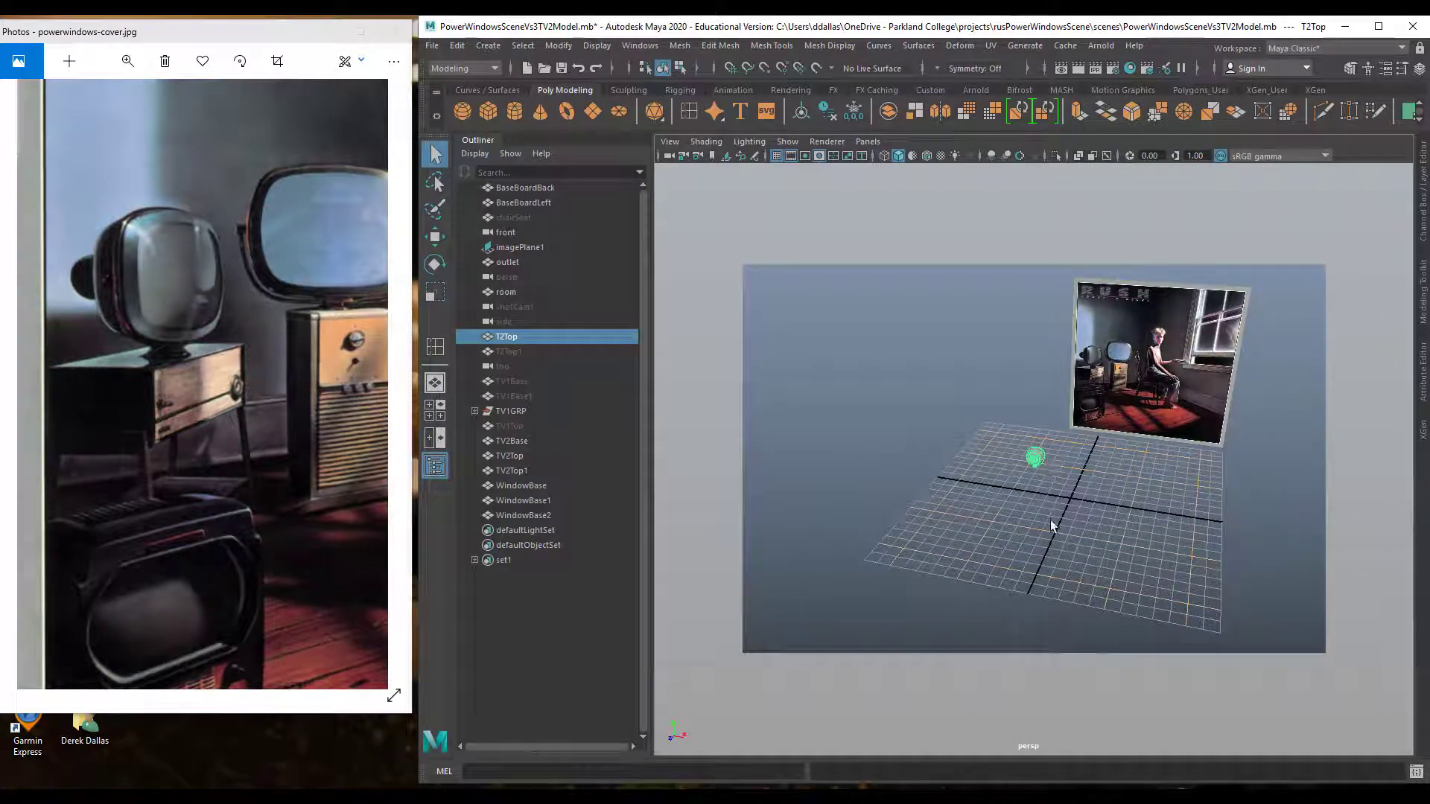
key(e)
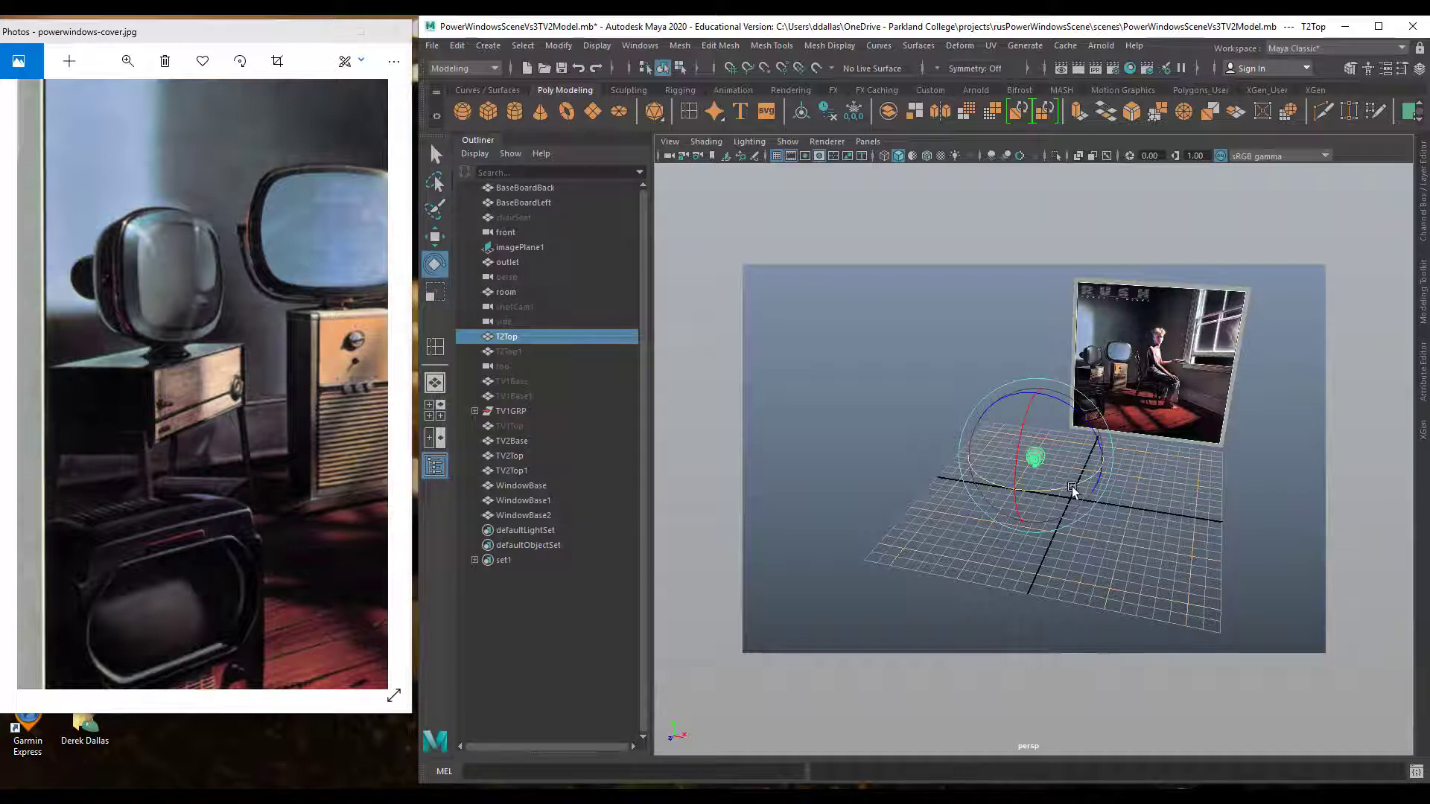
drag(1054, 496, 1031, 494)
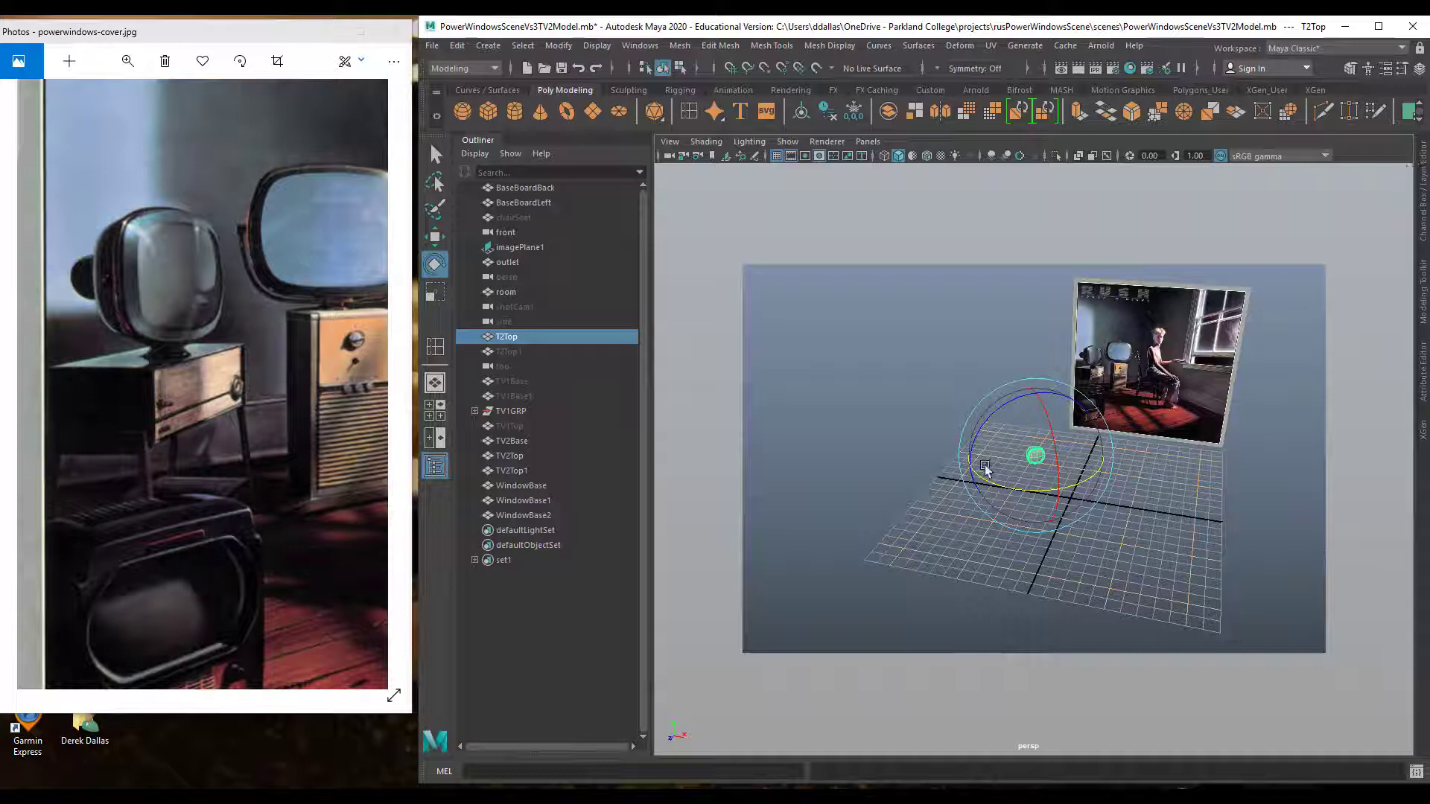
mouse_move(1045, 485)
mouse_down()
mouse_move(1004, 490)
mouse_move(1018, 489)
mouse_up()
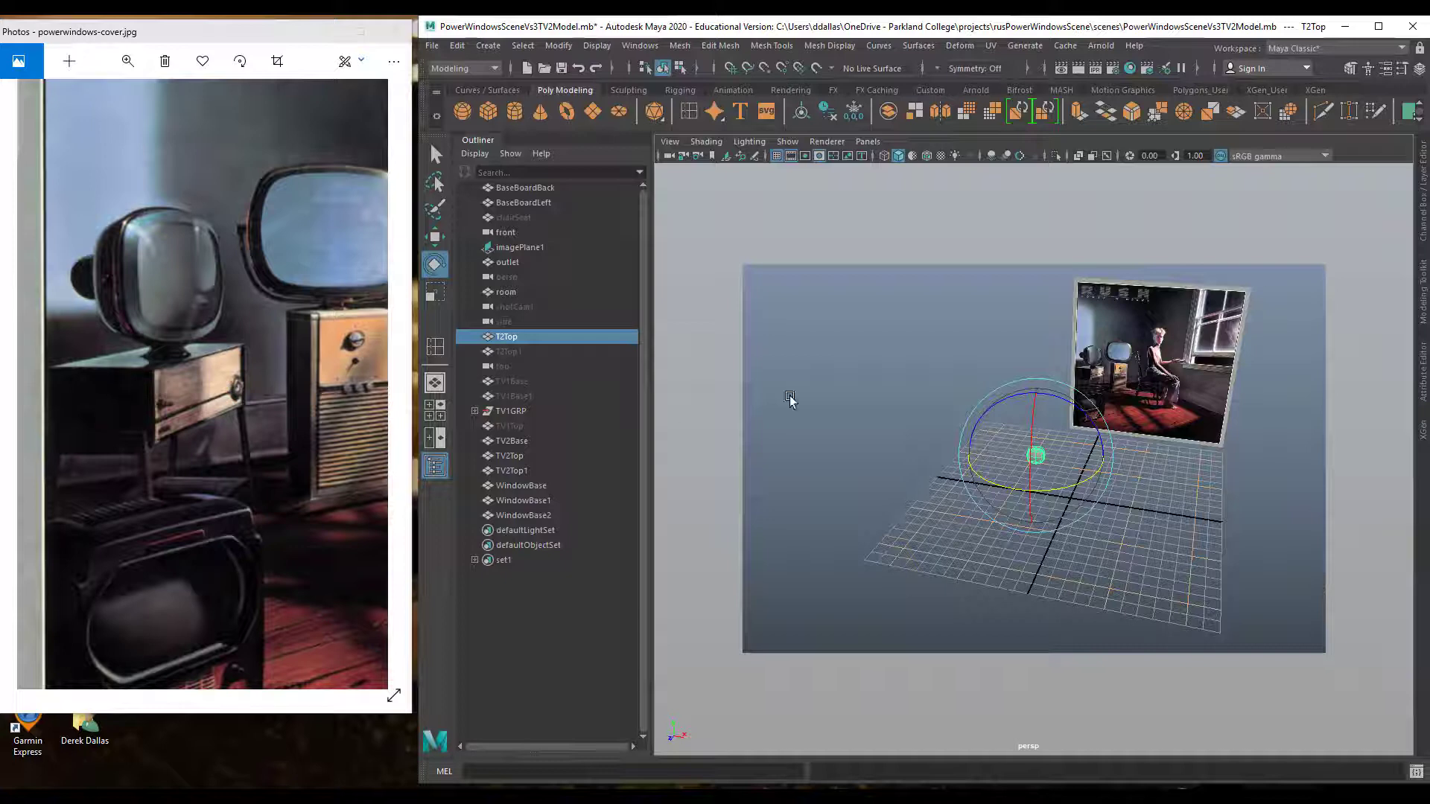
Reset T2Top's translation to 0 on X, Y and Z
key(f)
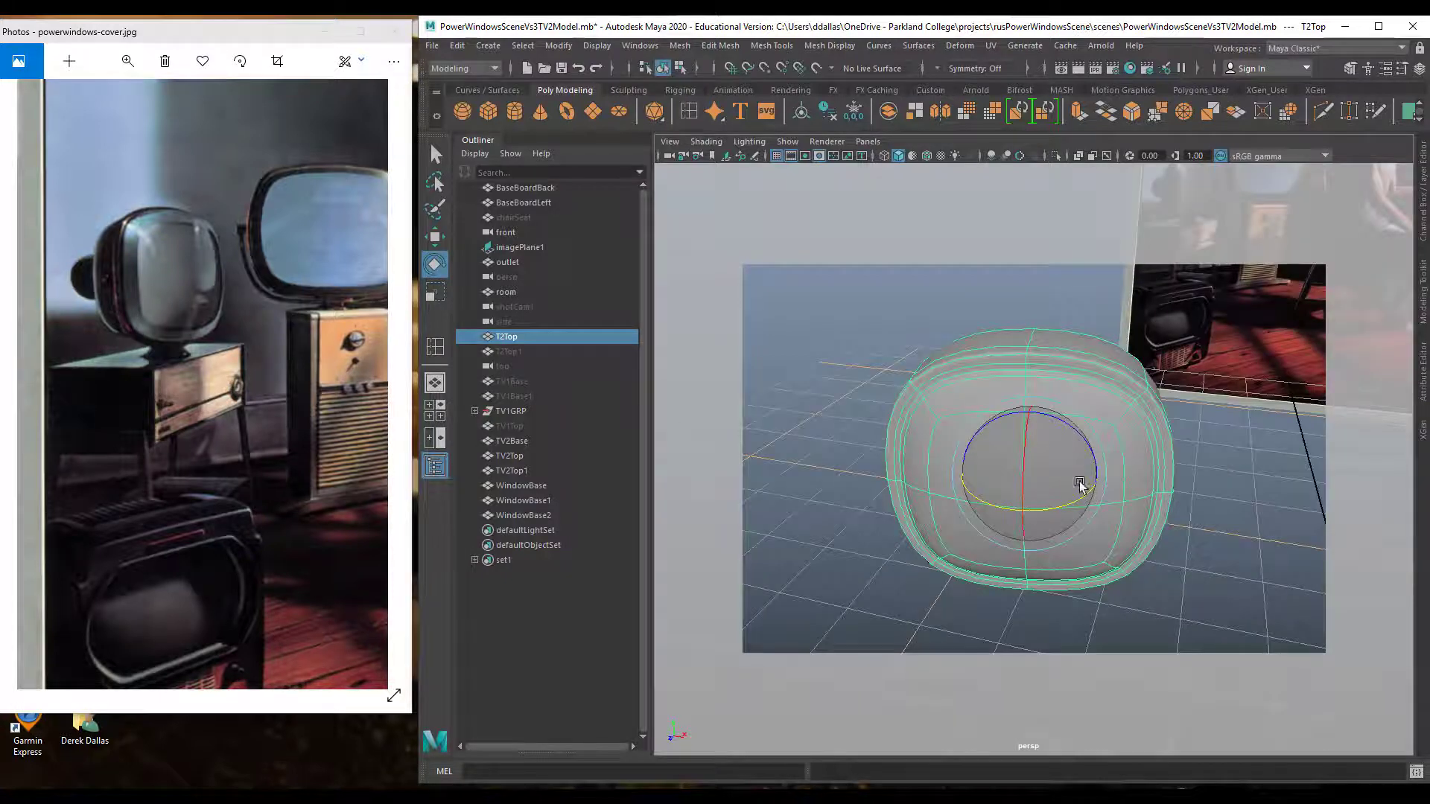
scroll(1089, 479, down, 3)
scroll(1086, 476, down, 5)
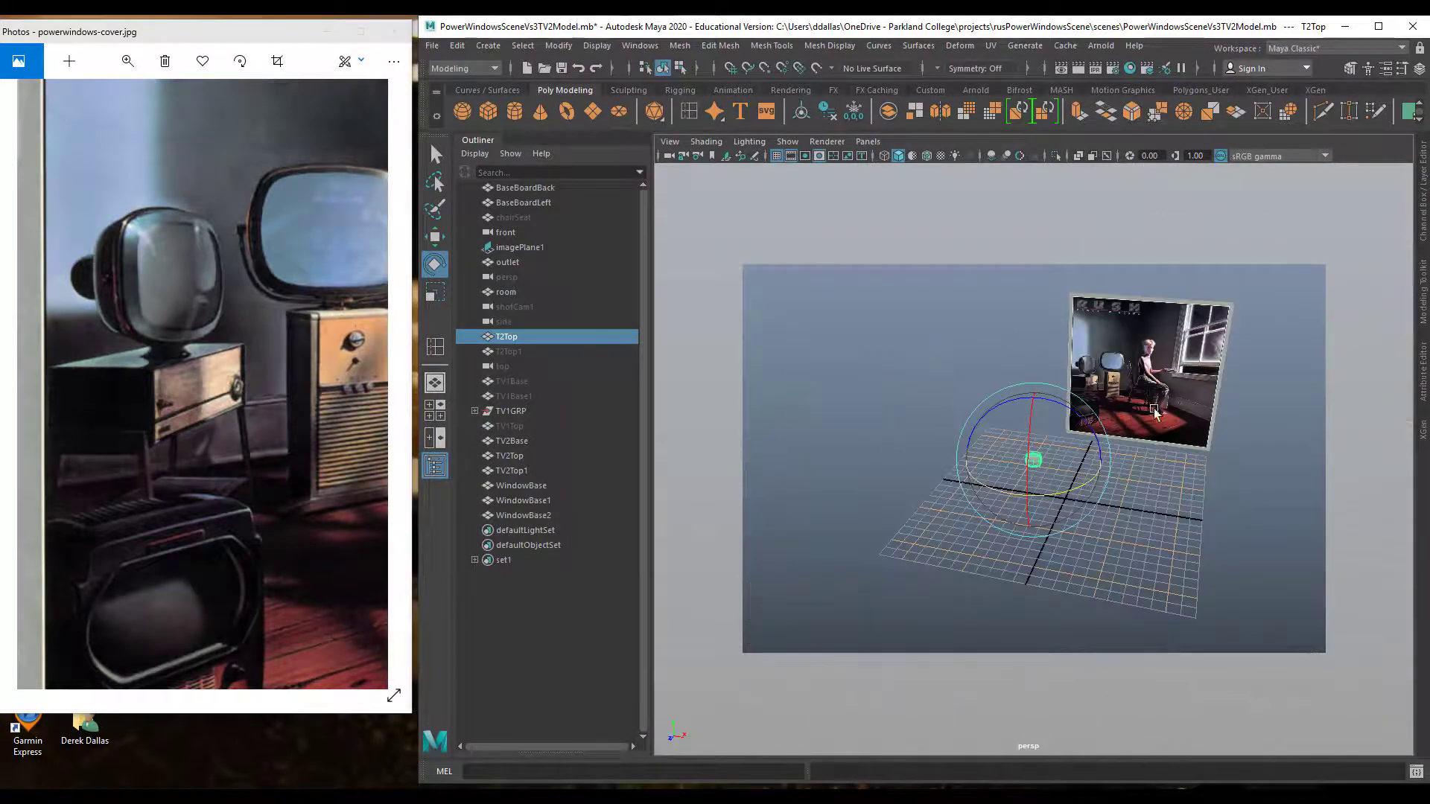
click(1424, 220)
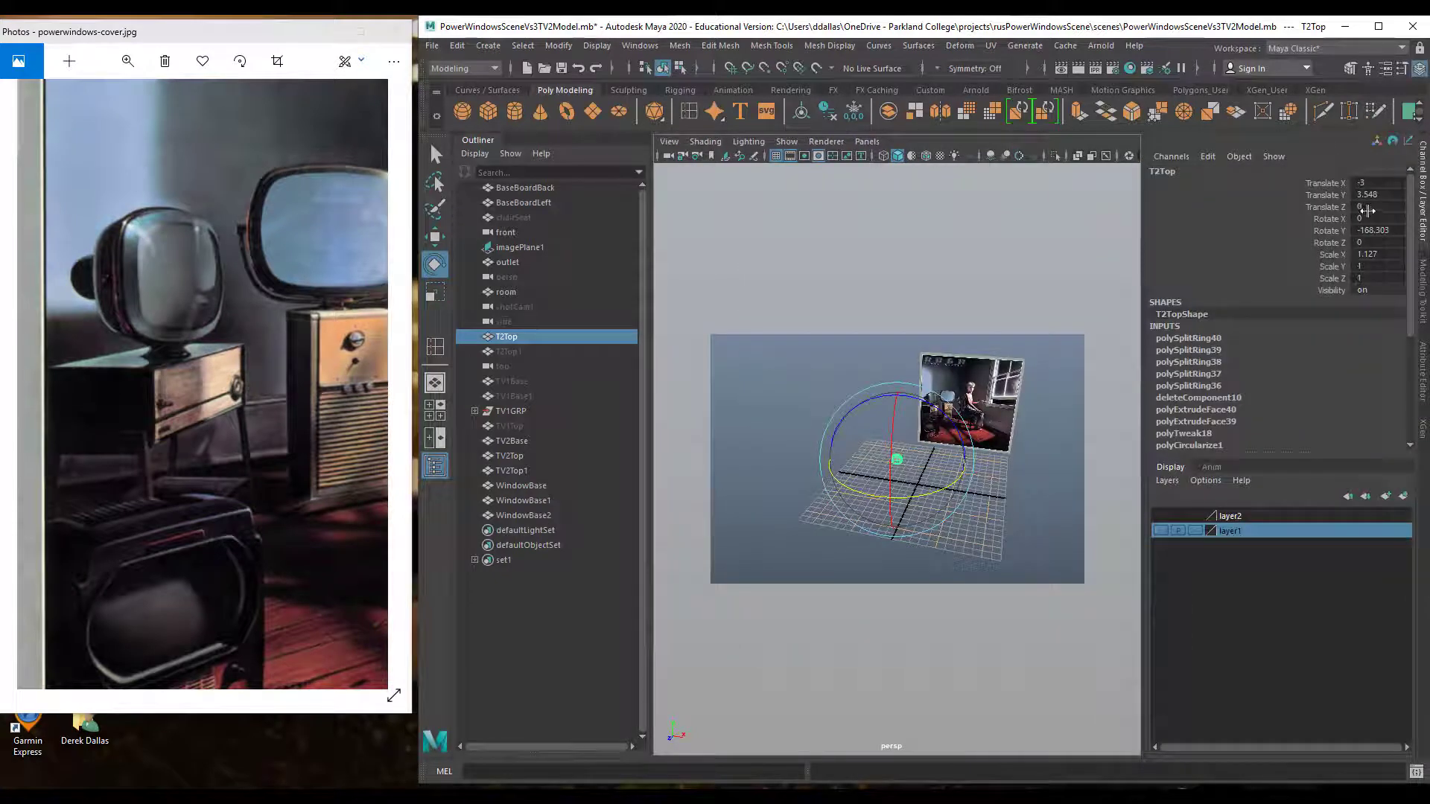
click(1380, 184)
drag(1379, 203, 1375, 208)
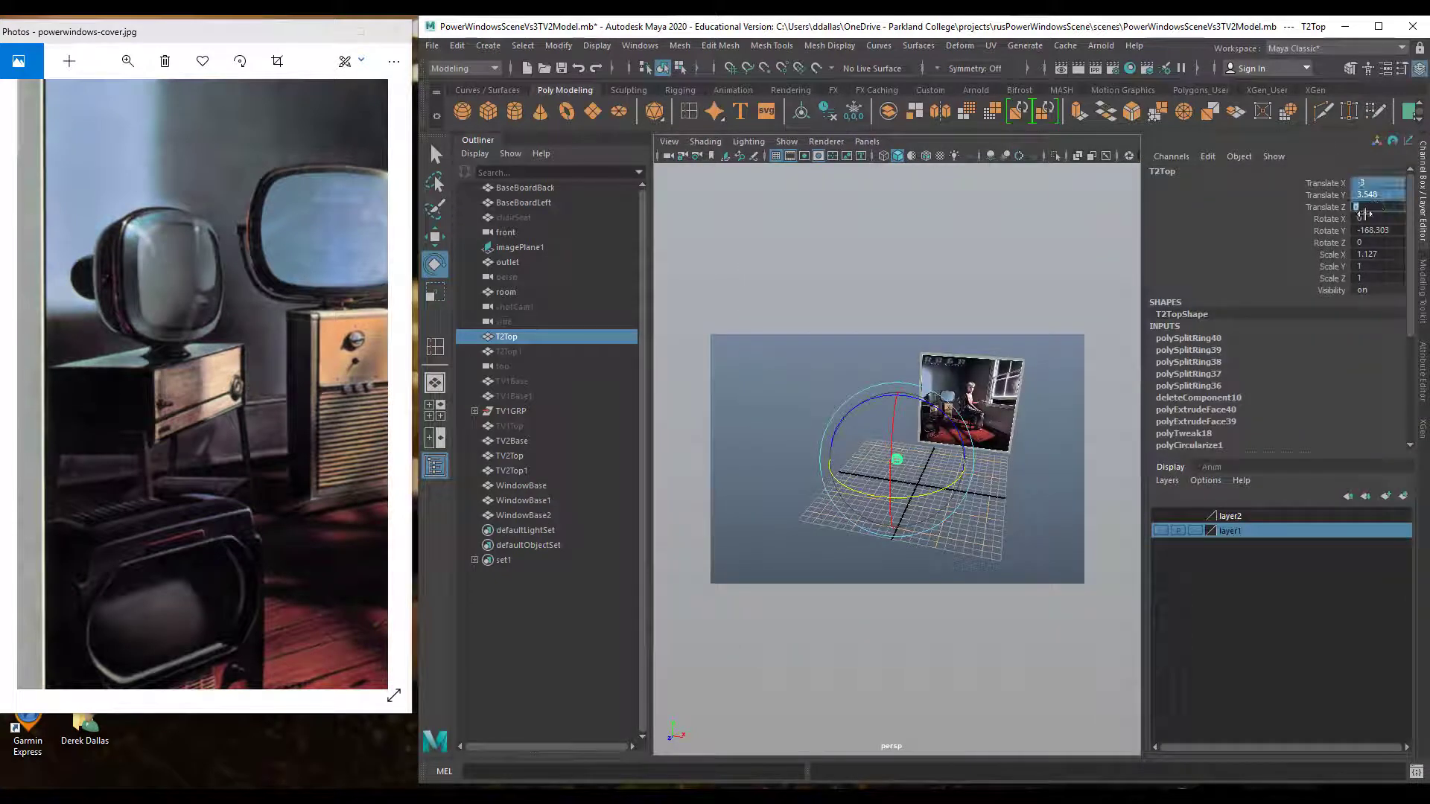
text(0)
key(Return)
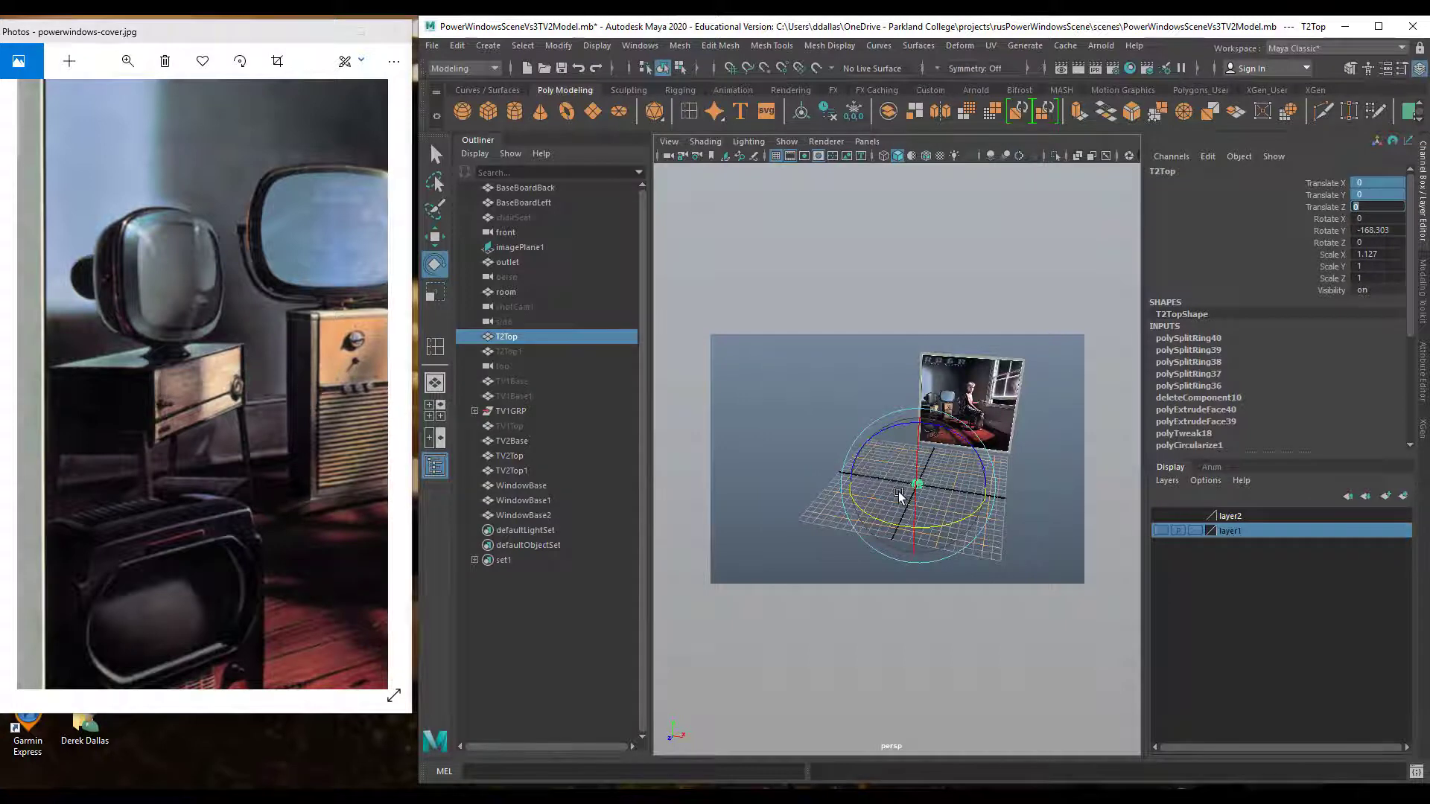
Set T2Top's Y rotation to 180 degrees and raise it to about 1.4 on Y above the grid
key(f)
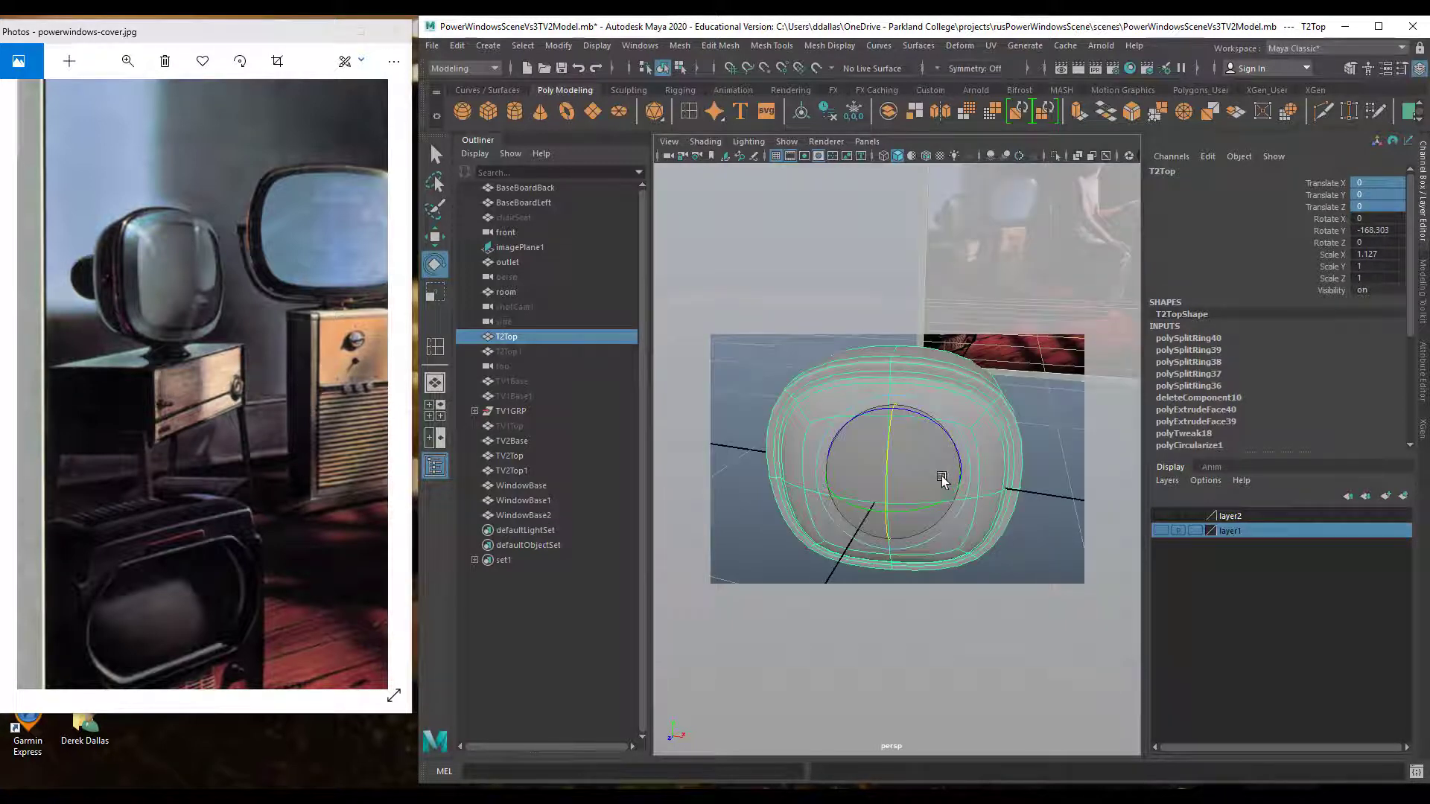
scroll(943, 481, down, 5)
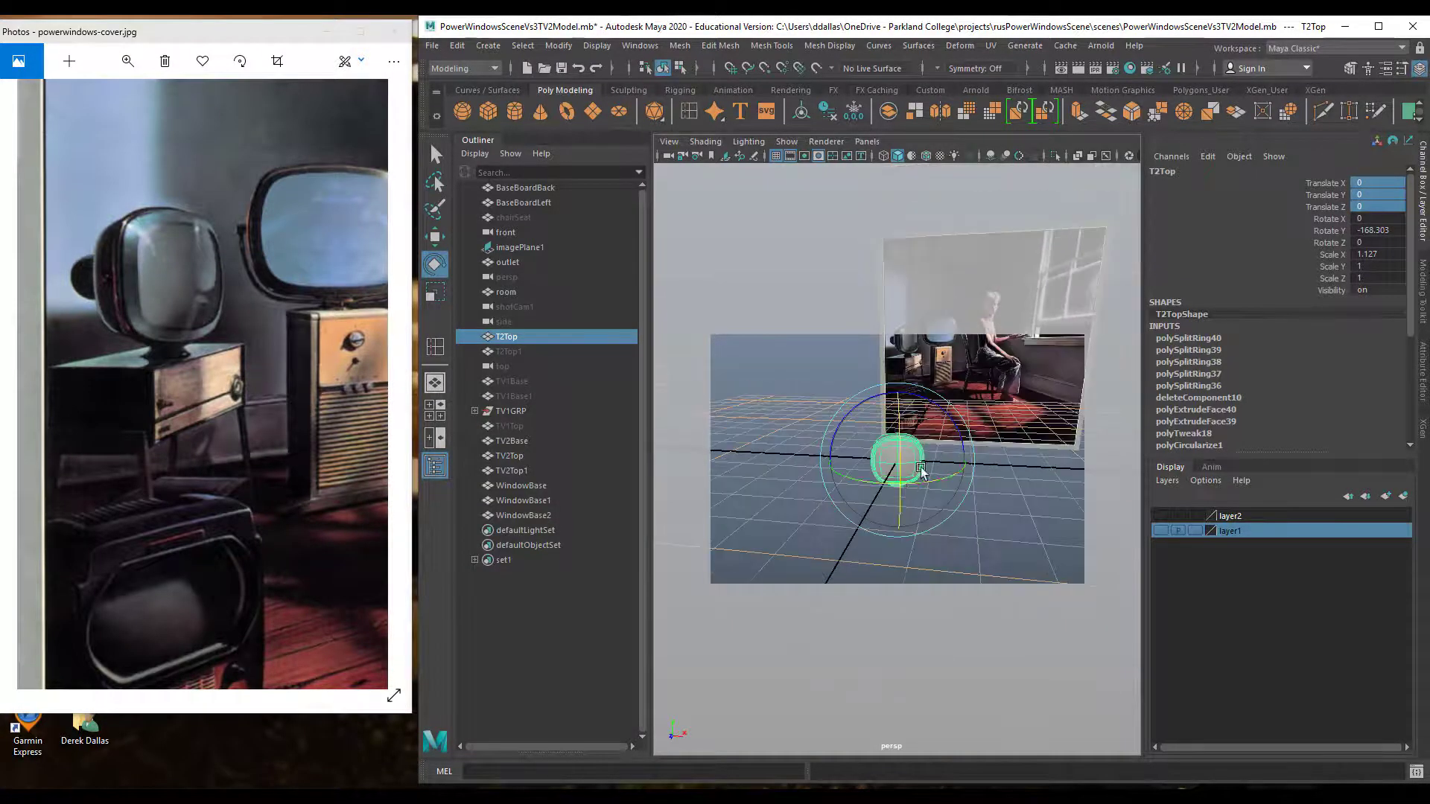
mouse_move(908, 480)
alt+mouse_down()
mouse_move(939, 481)
mouse_move(922, 498)
alt+mouse_up()
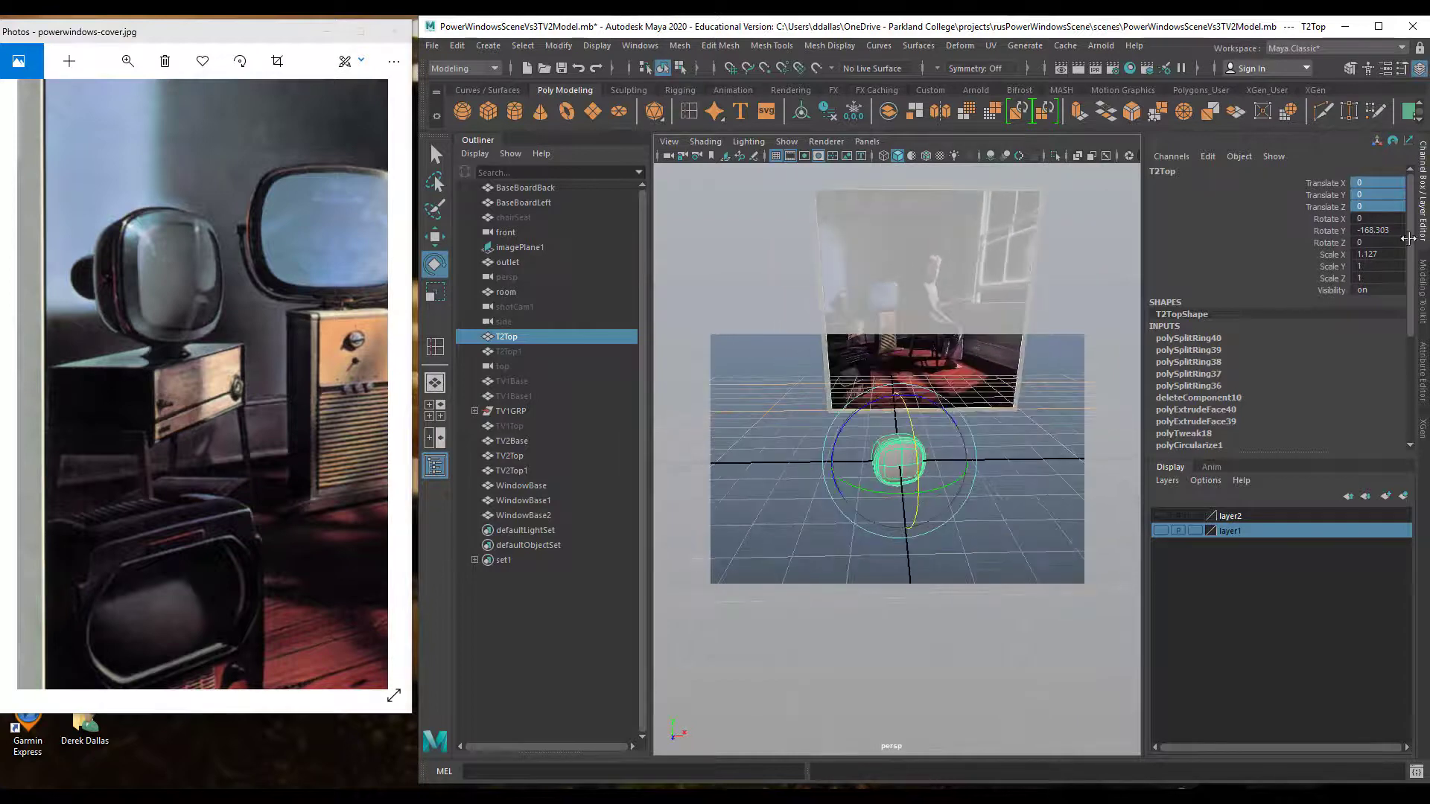
double_click(1398, 230)
text(0)
key(Return)
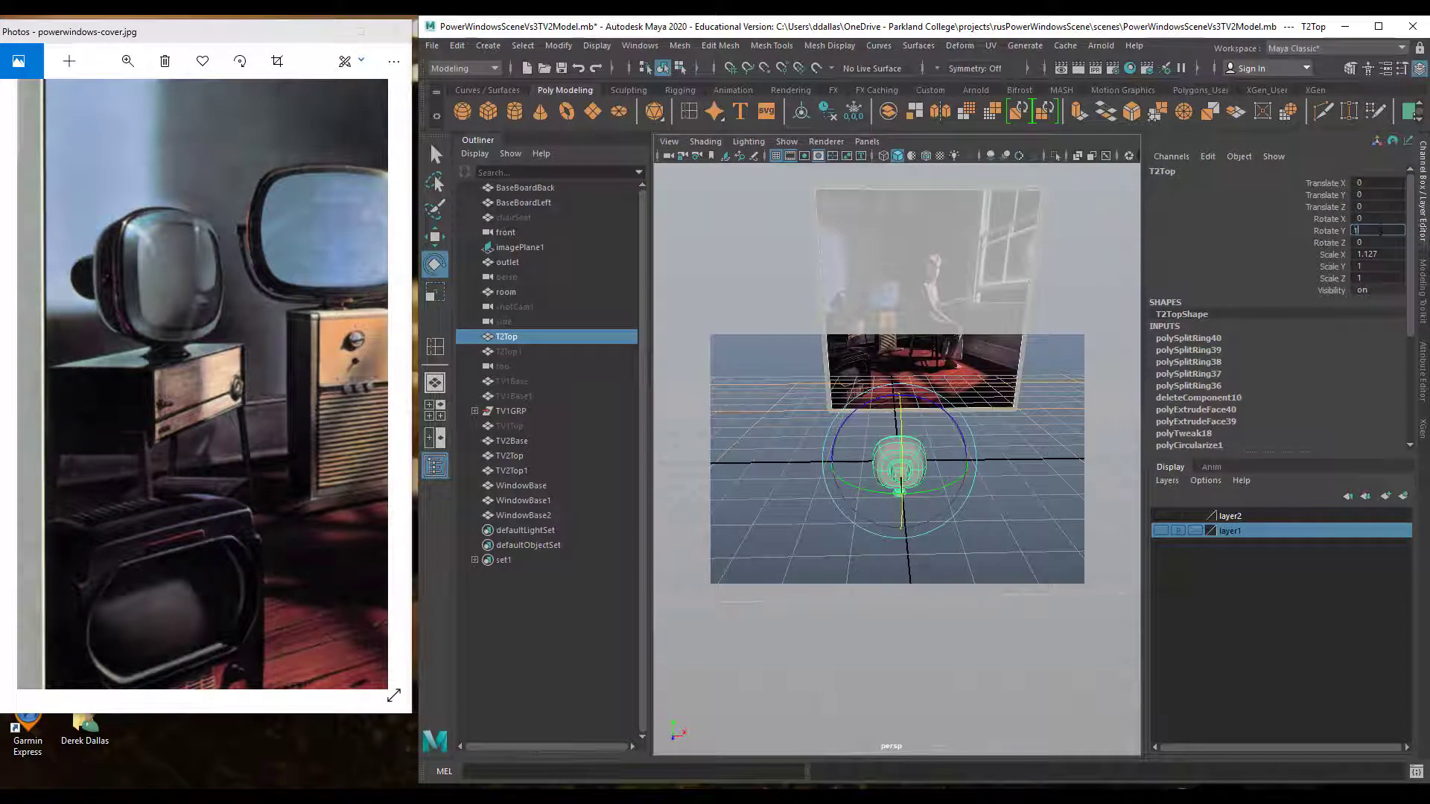
text(180)
key(Return)
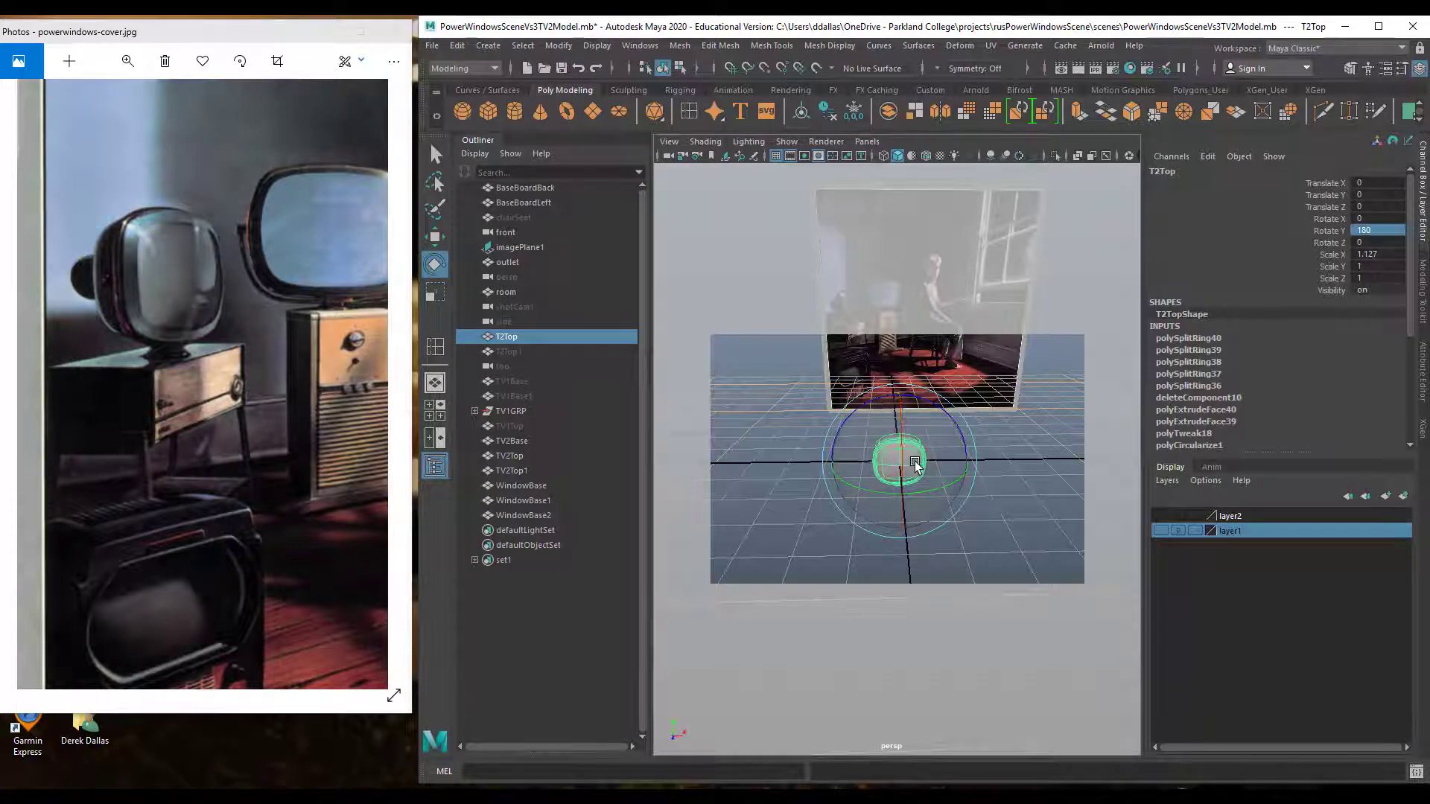
key(w)
drag(900, 389, 902, 253)
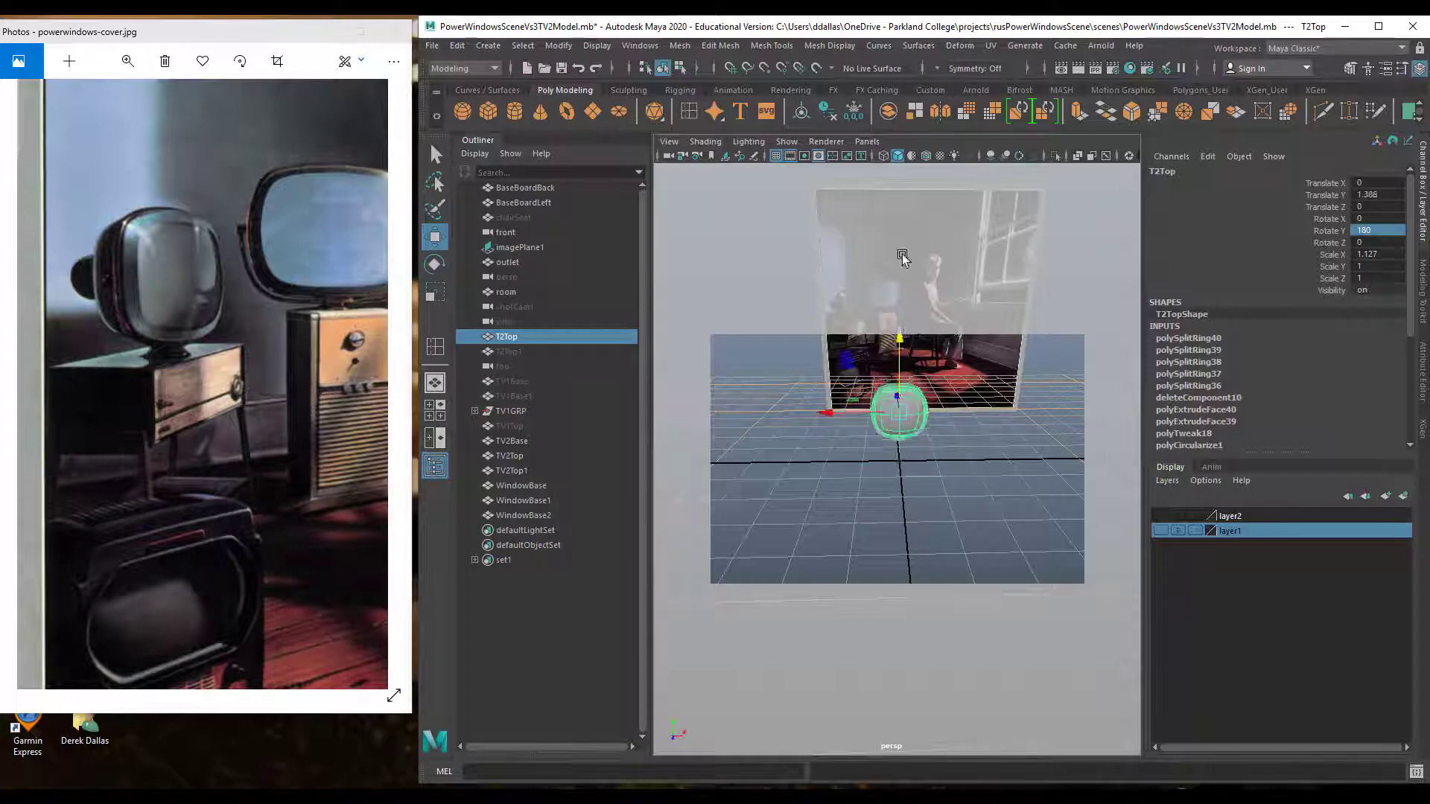
Create a polygon cube at the origin and rename it TV2Table
click(487, 109)
click(1196, 173)
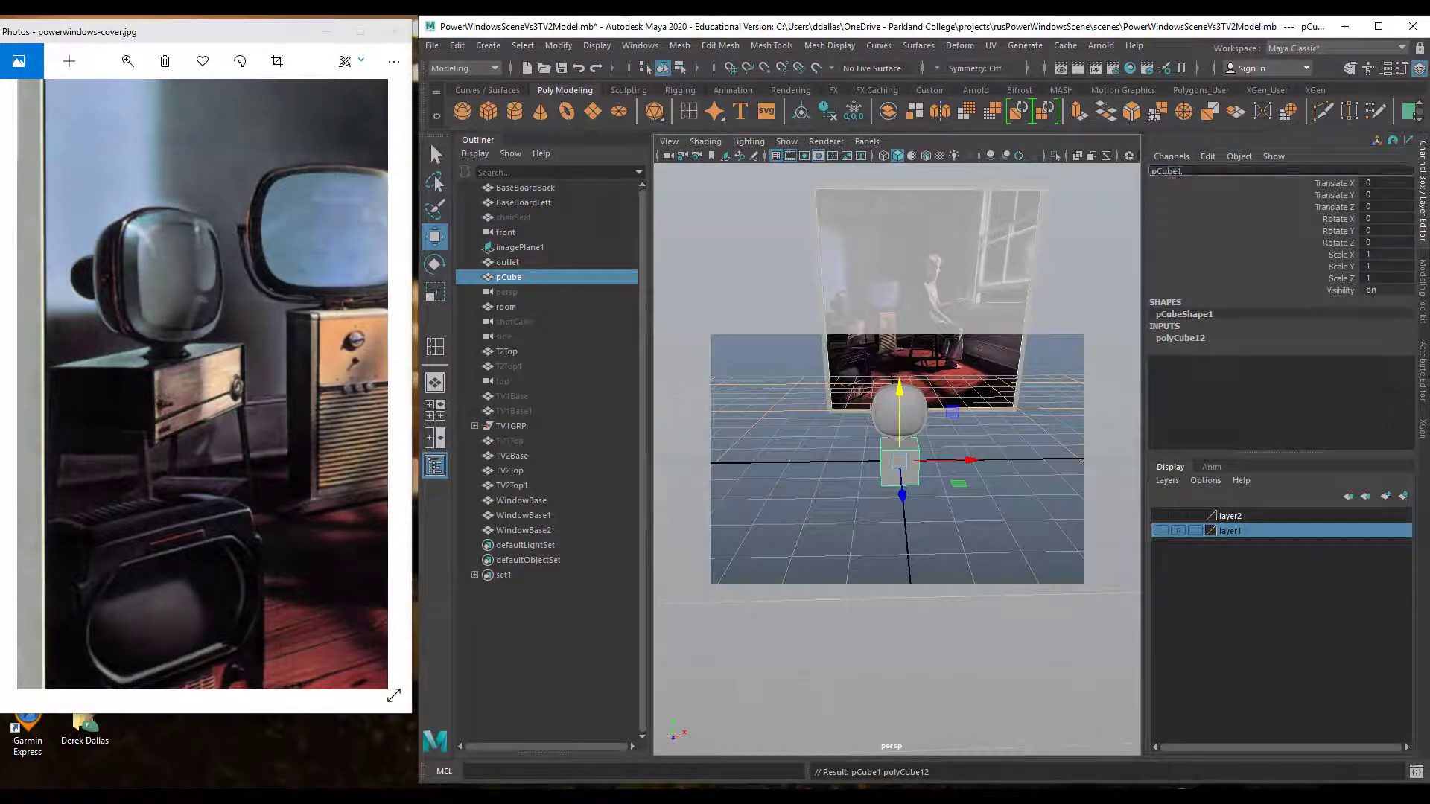
text(TV2)
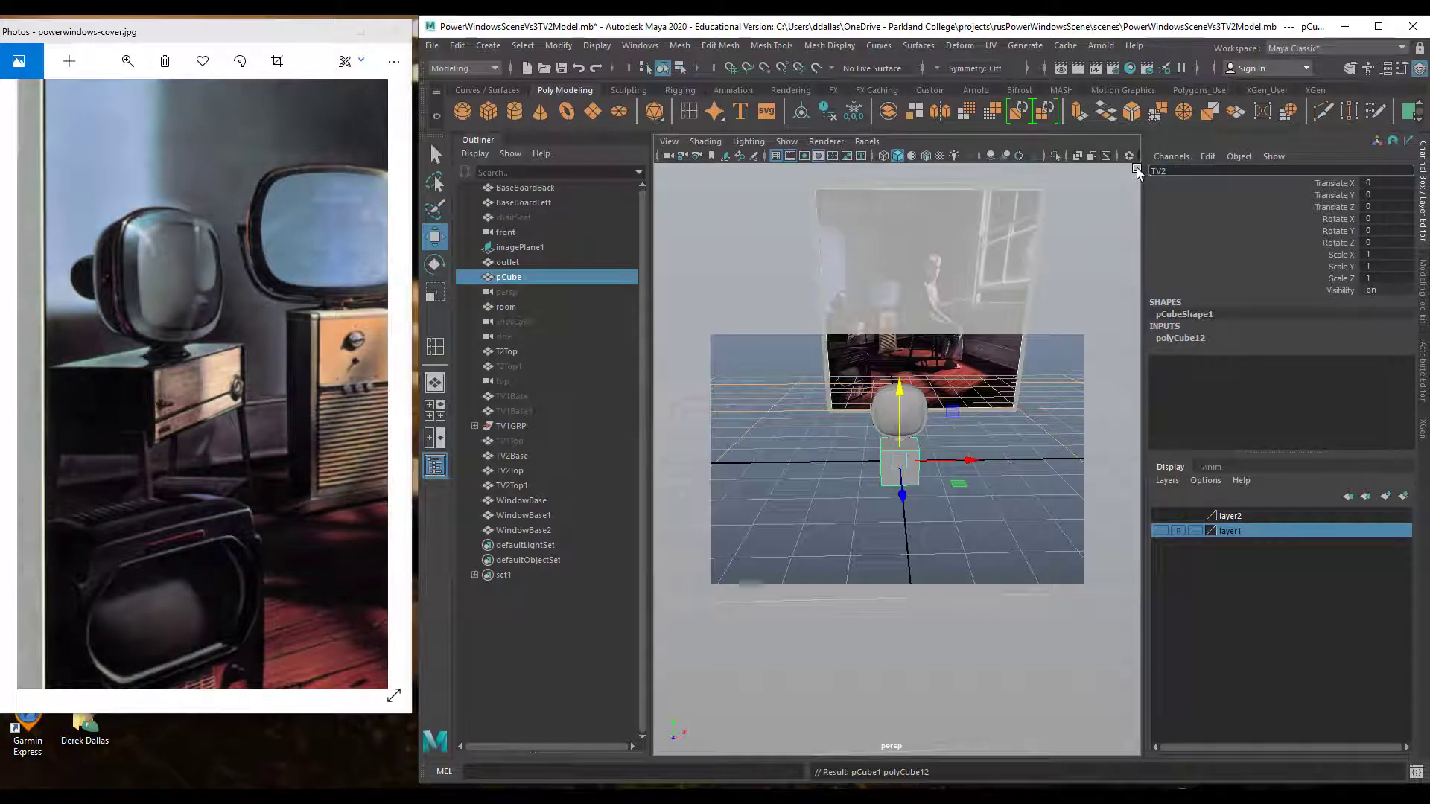
text(Table)
key(Return)
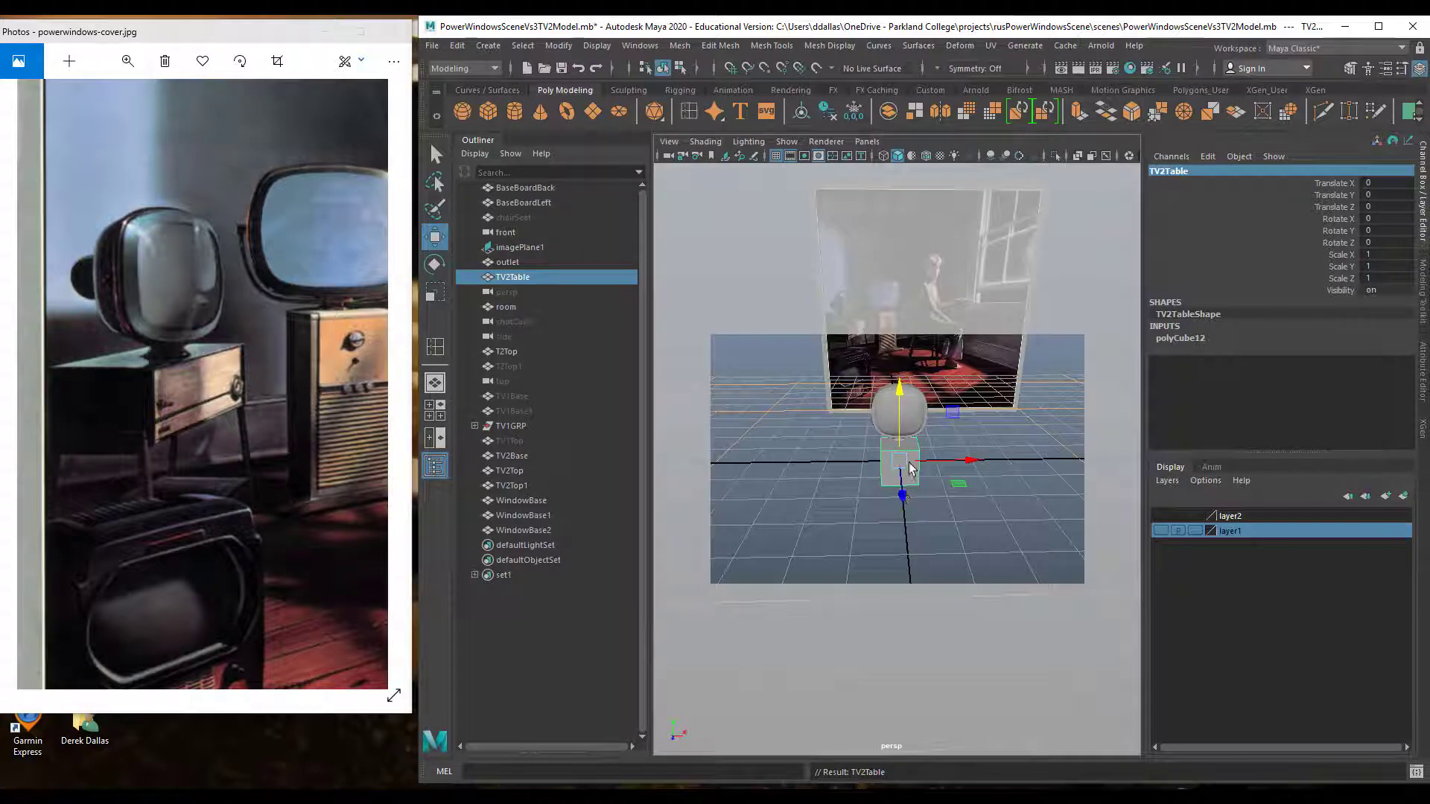
Widen TV2Table along X to a scale of about 2.73 and deselect it
key(r)
drag(970, 462, 1082, 465)
key(x)
click(983, 493)
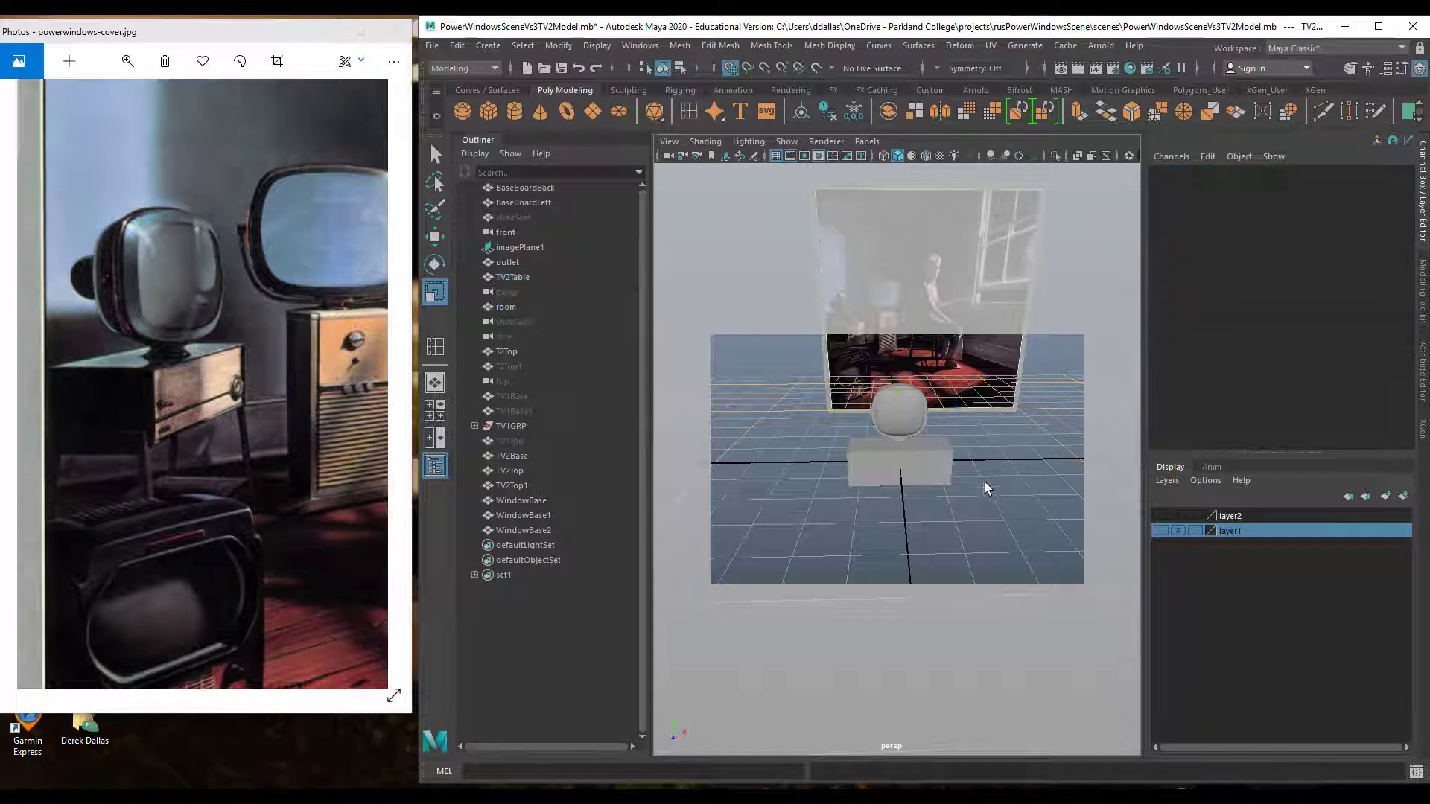
In the front view, move TV2Table over the photographed table, to about -2.3 on X and 1.42 on Y
key(space)
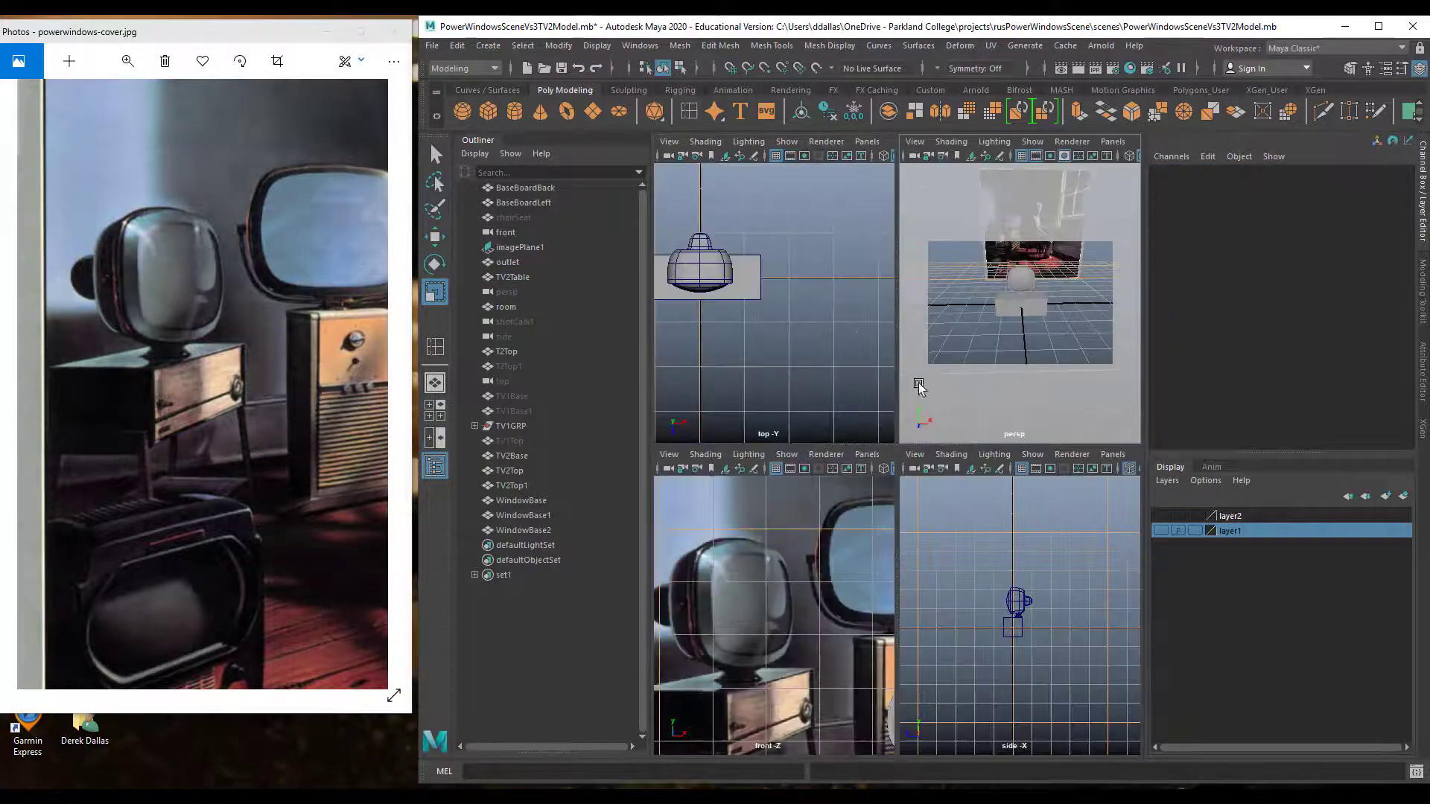
key(space)
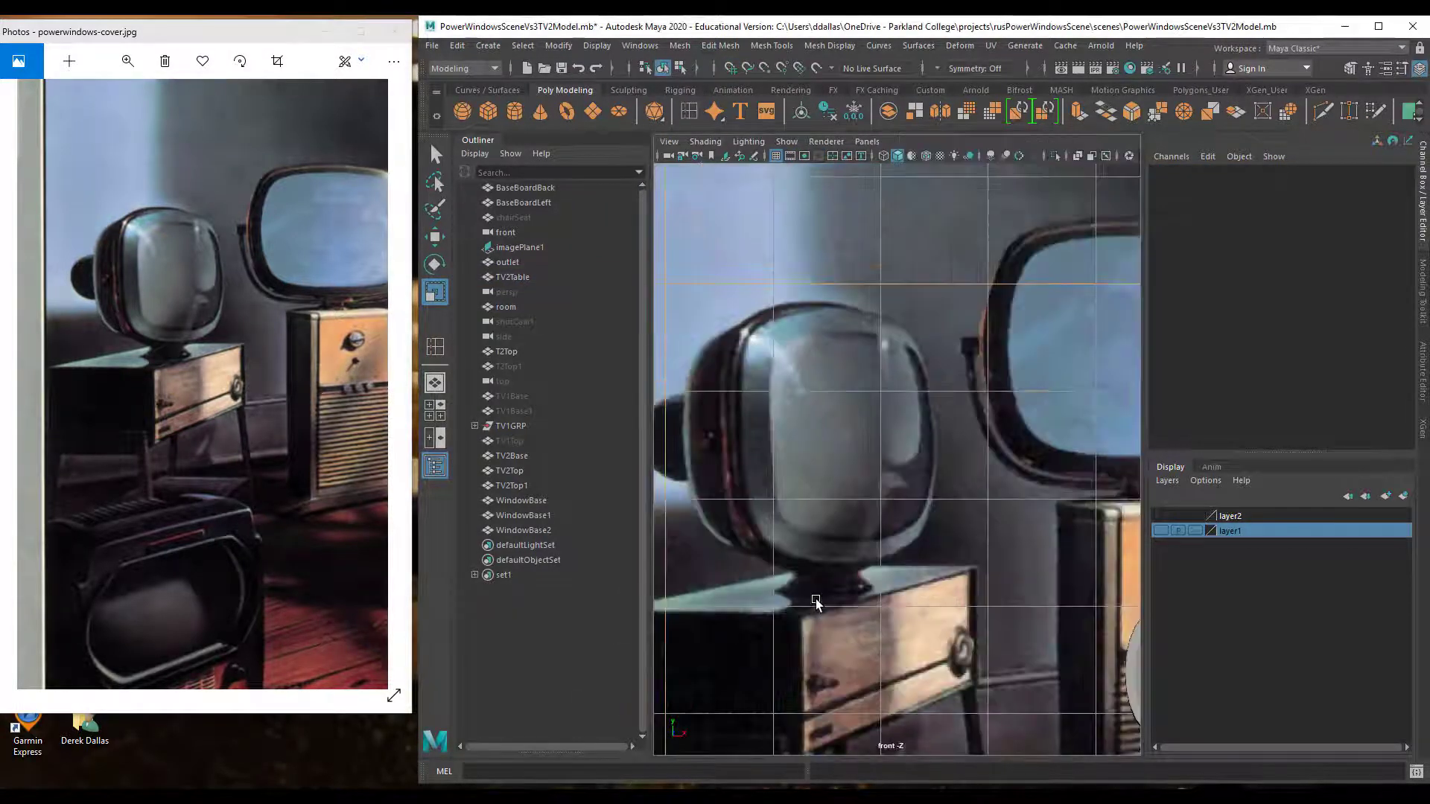
scroll(812, 623, down, 3)
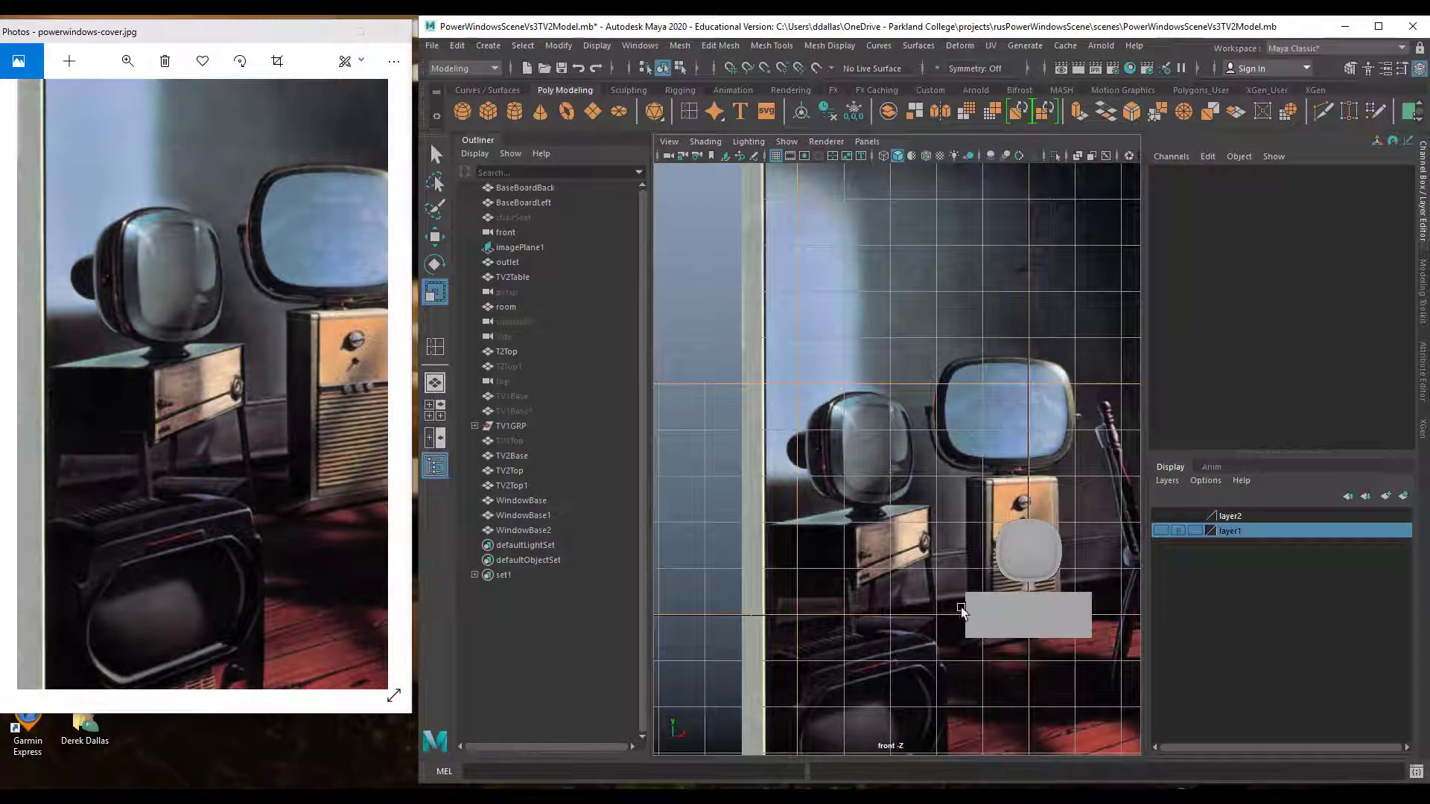
click(1001, 620)
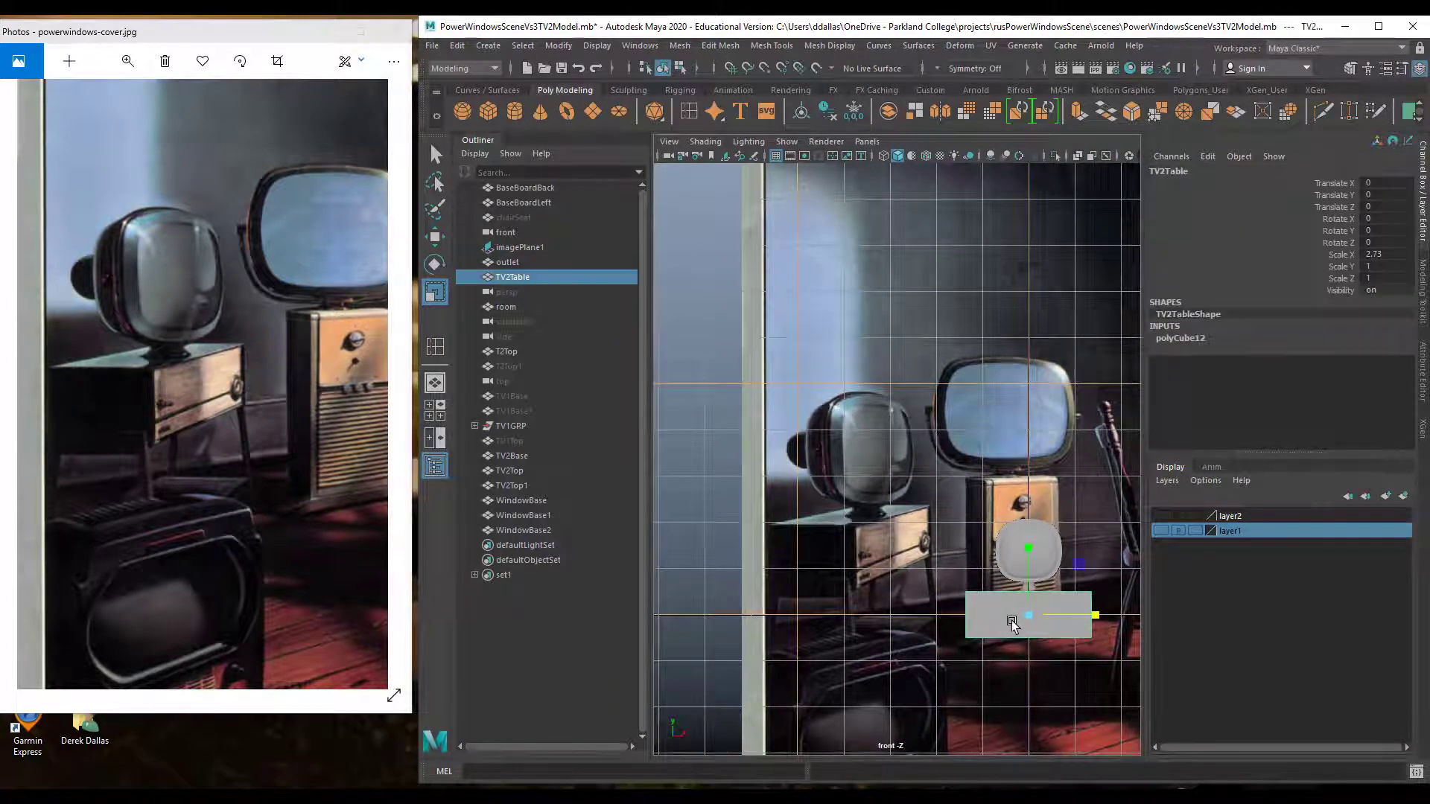
key(w)
drag(1092, 614, 988, 608)
drag(923, 550, 900, 486)
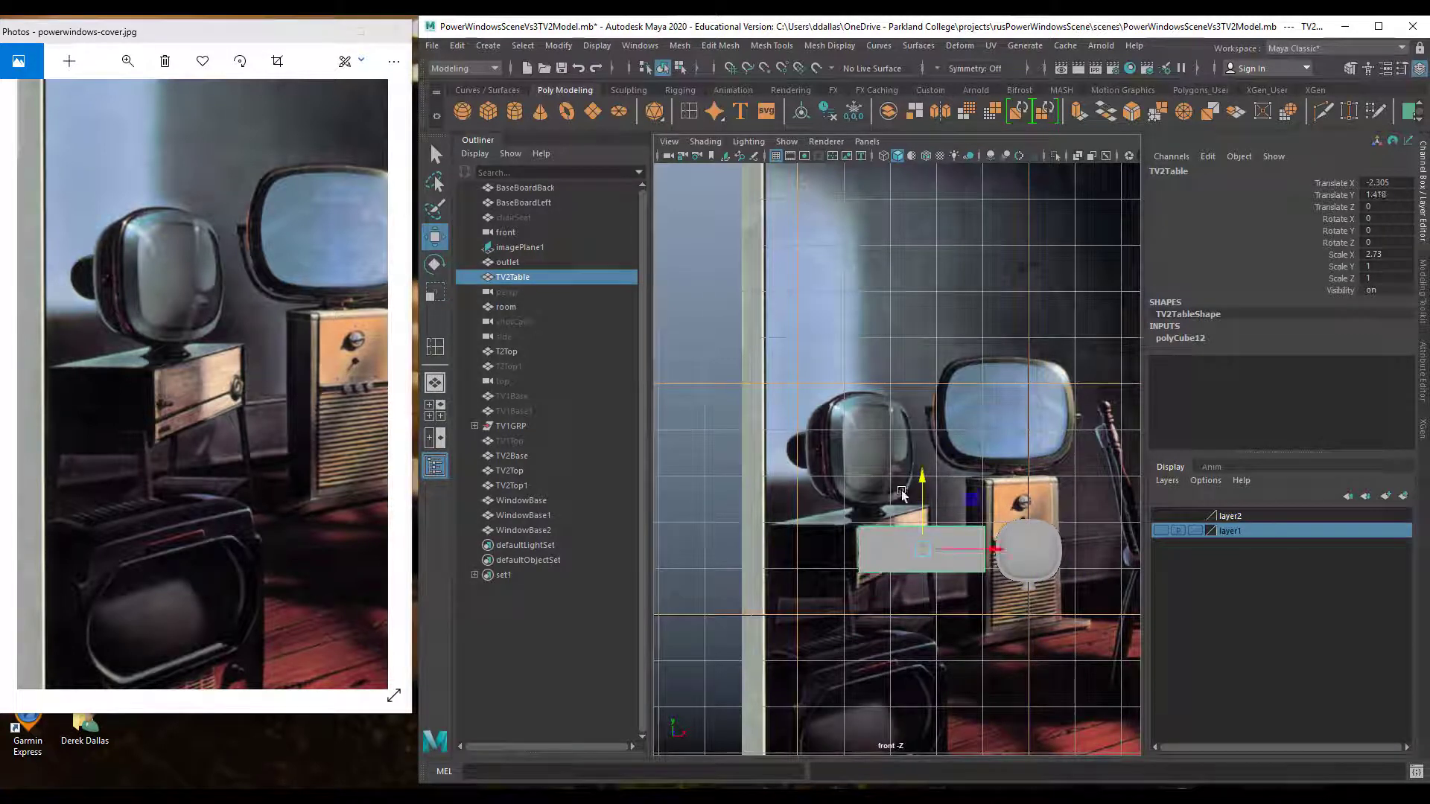
Scale TV2Table to about 1.05 in Y and move it back under T2Top, close to the origin
key(r)
drag(924, 489, 926, 558)
key(w)
key(r)
key(w)
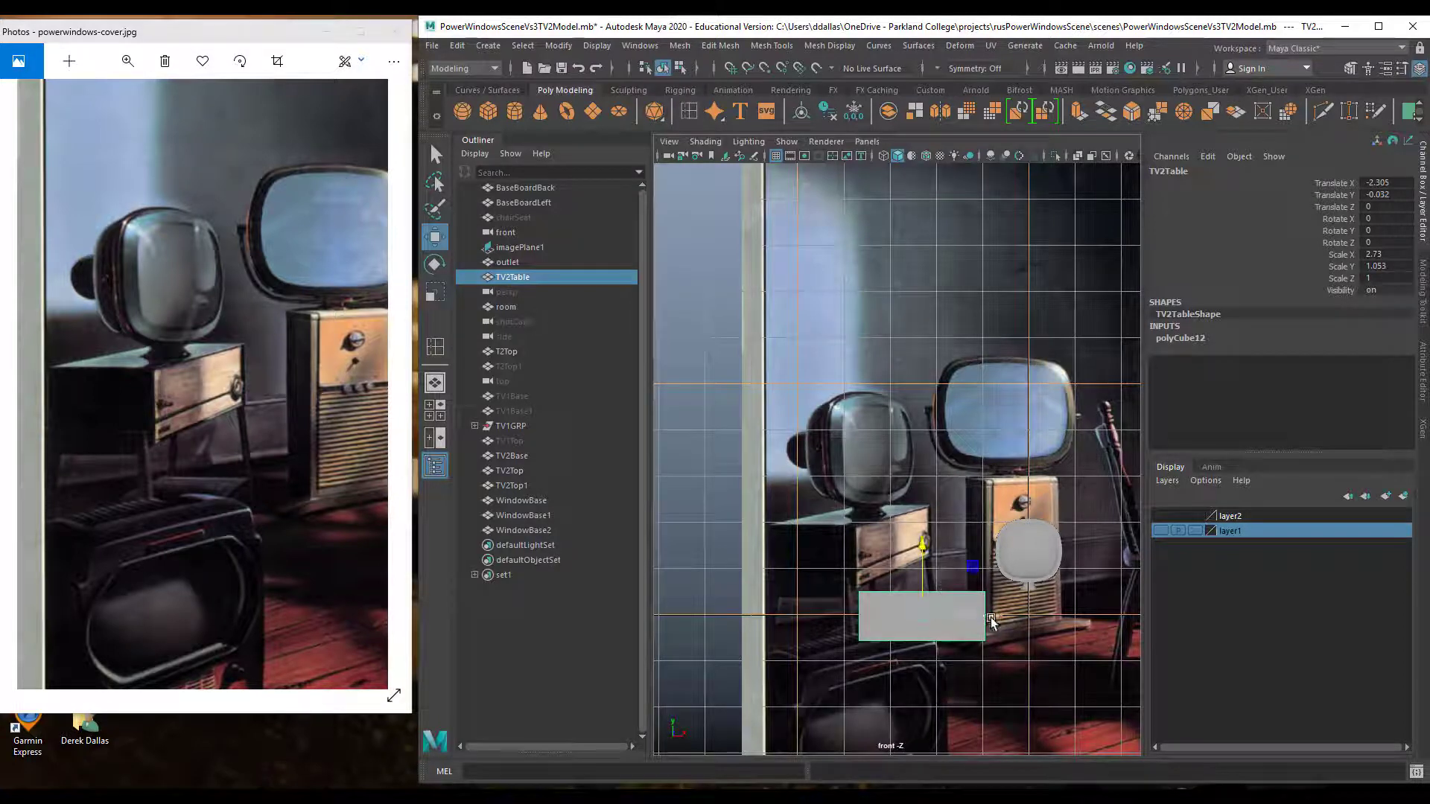
drag(992, 623, 1105, 627)
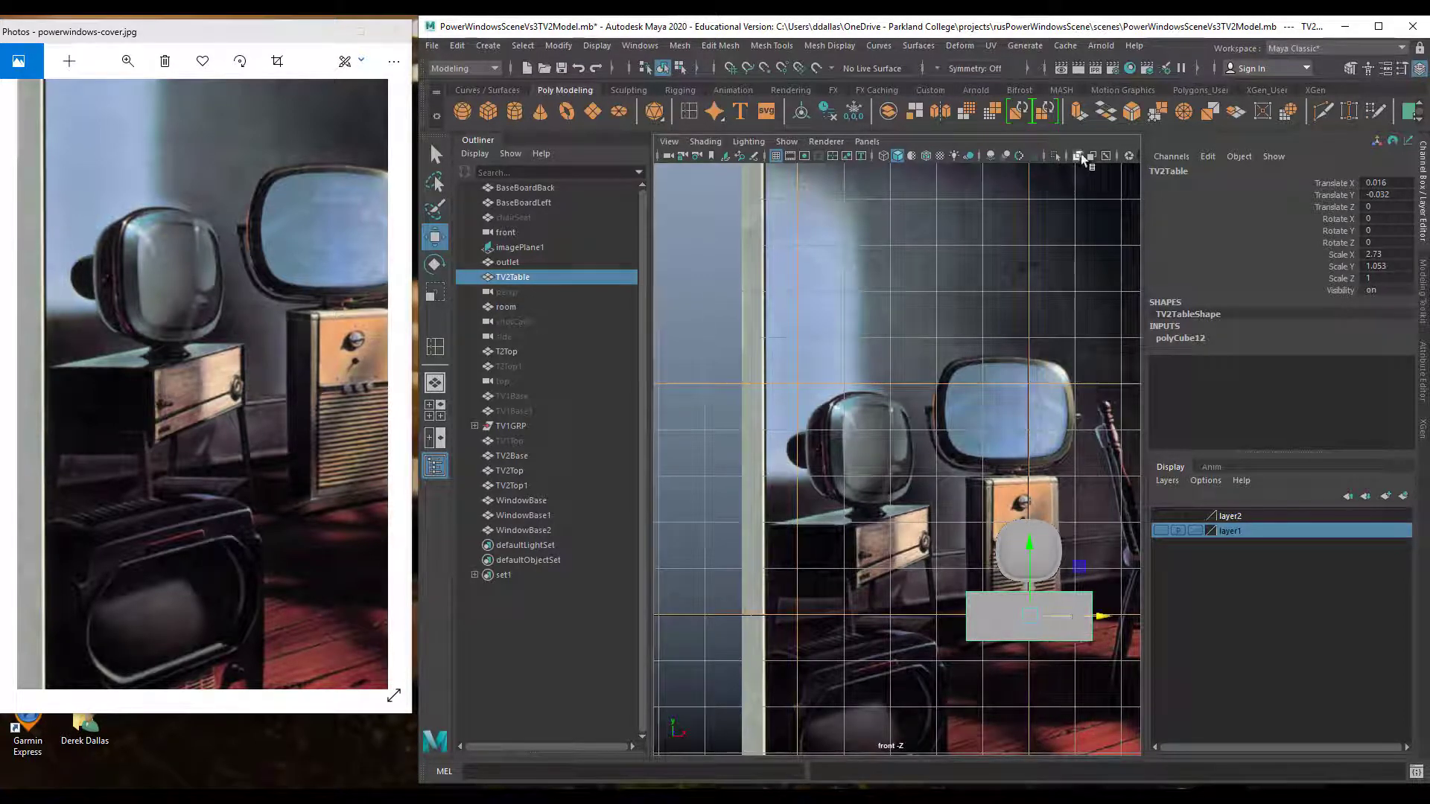
Insert two horizontal edge loops around TV2Table near its bottom edge and switch to the Move tool
click(436, 348)
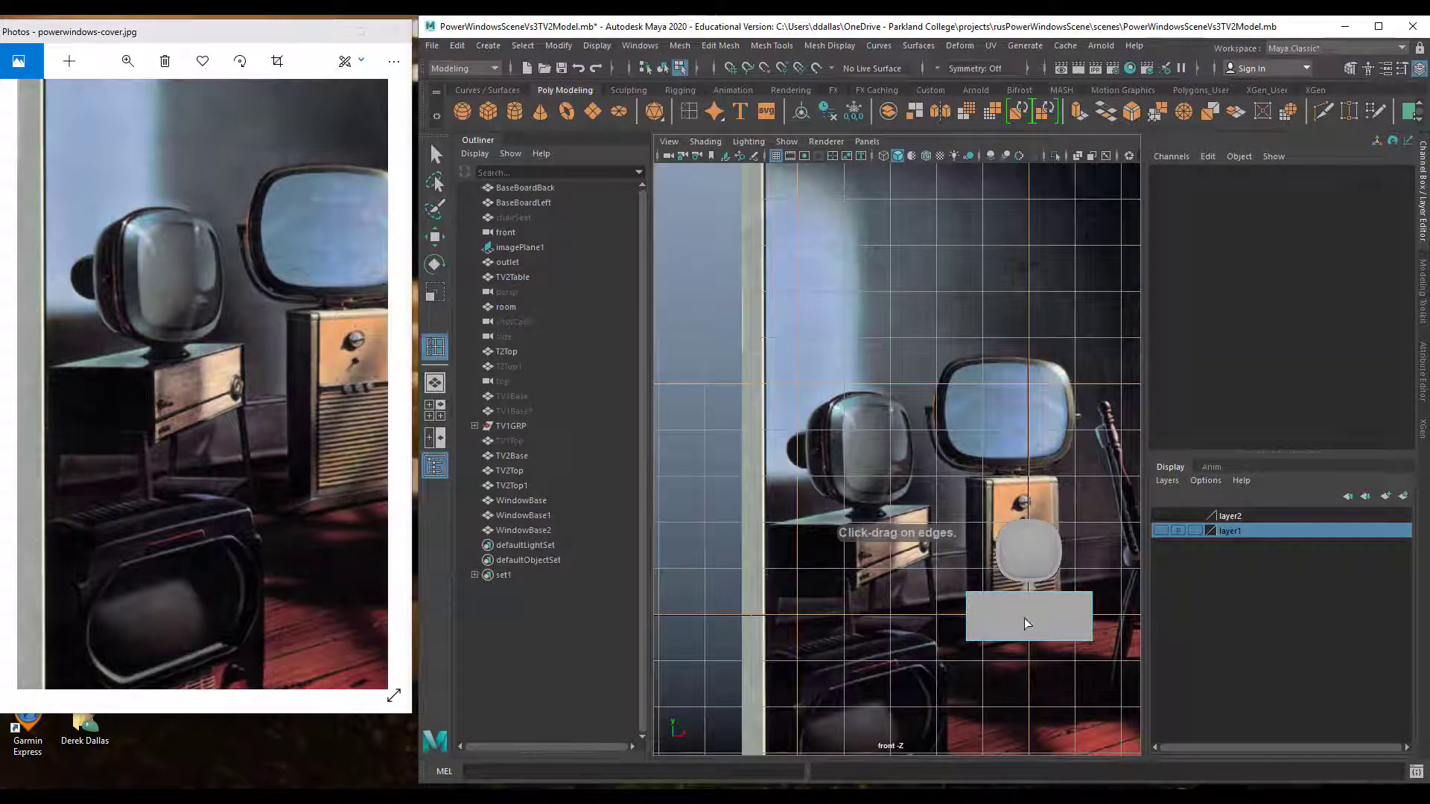
alt+middle_drag(1027, 624, 973, 485)
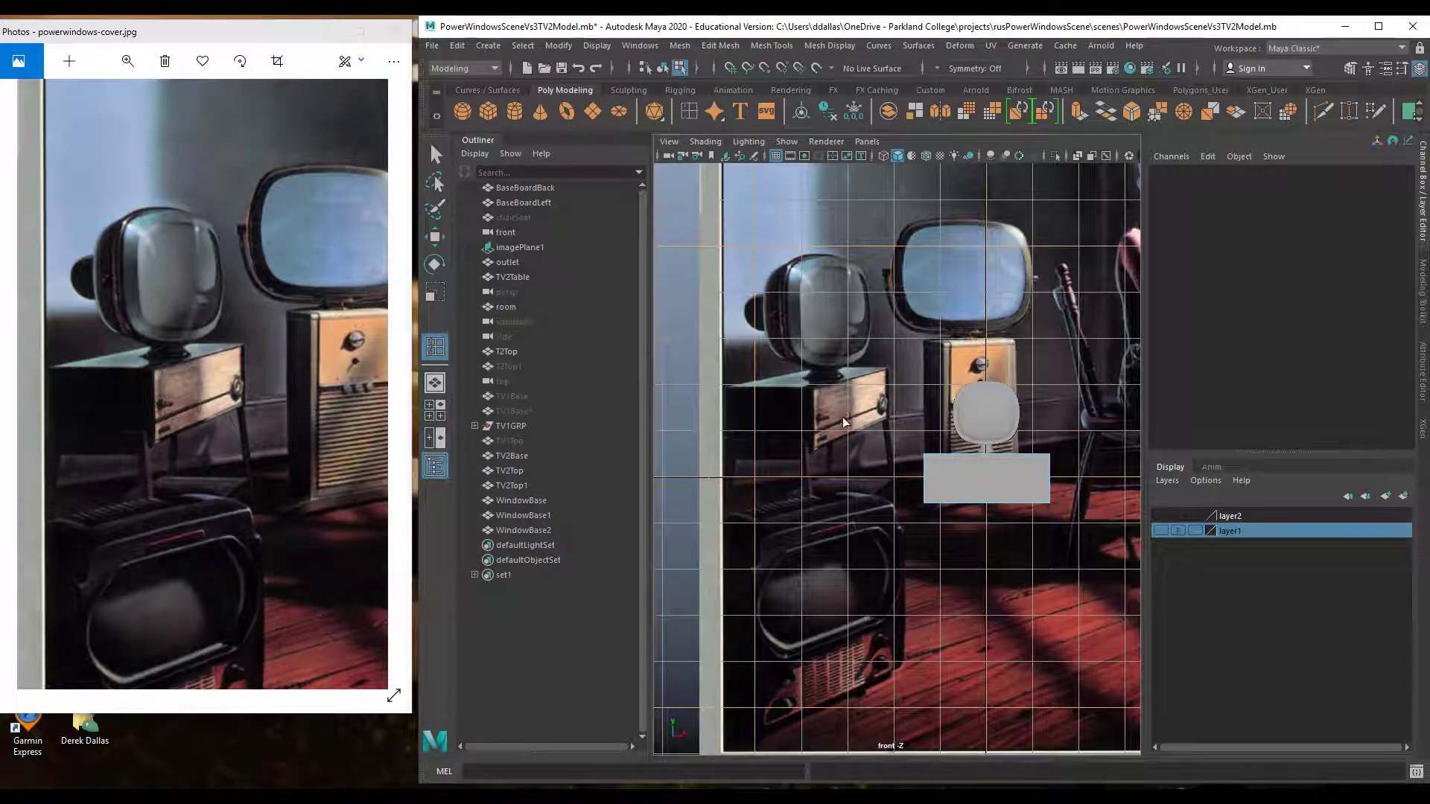
click(925, 493)
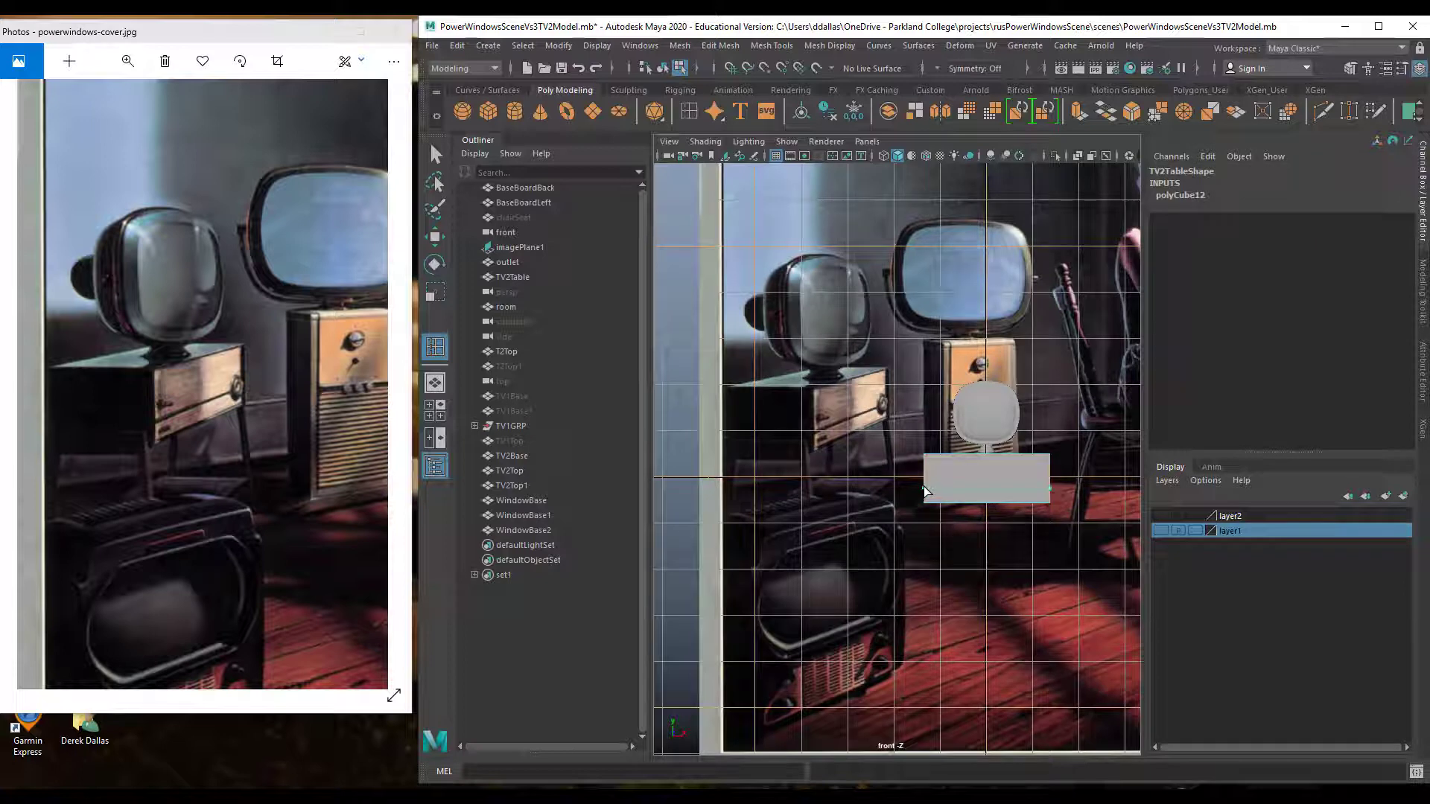
click(925, 495)
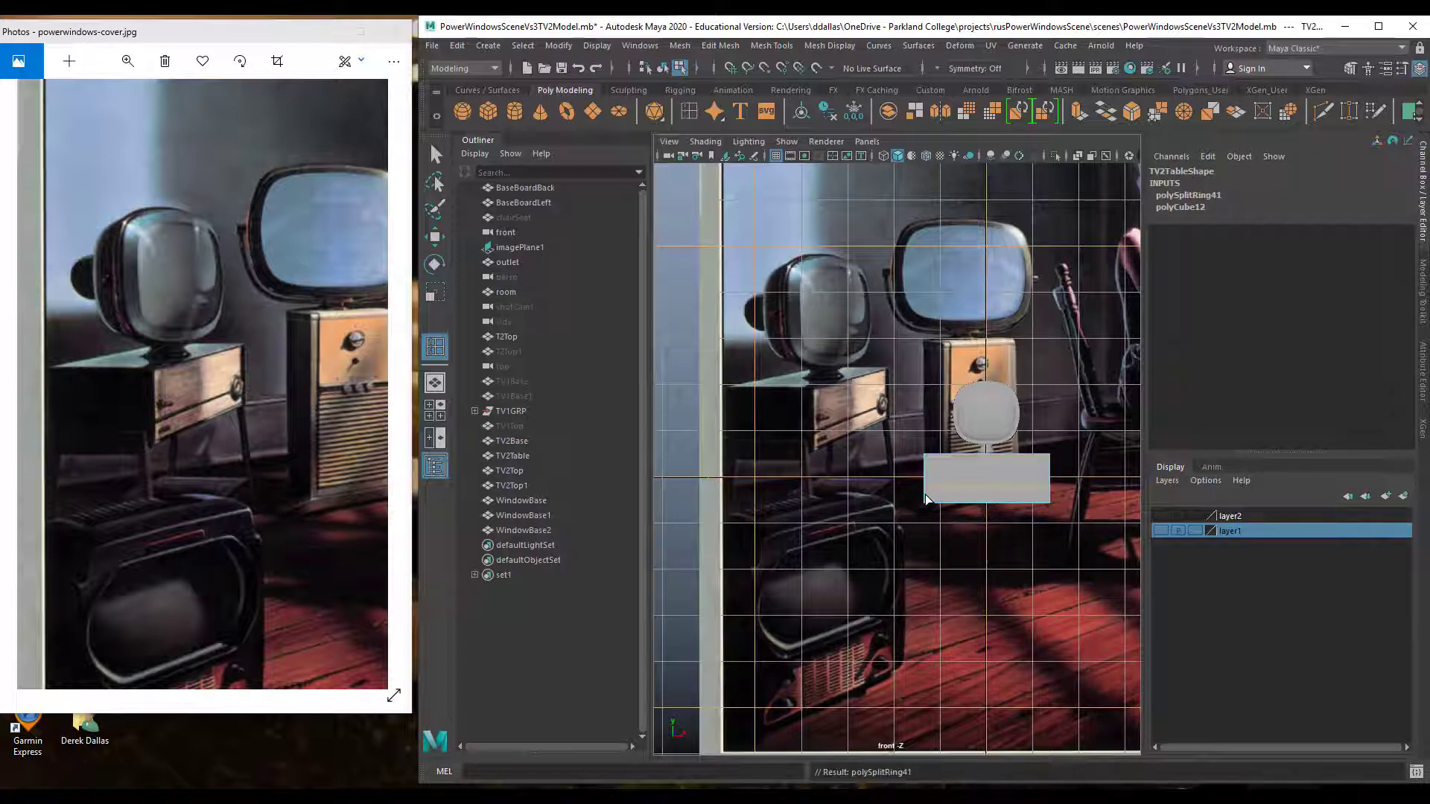
click(925, 494)
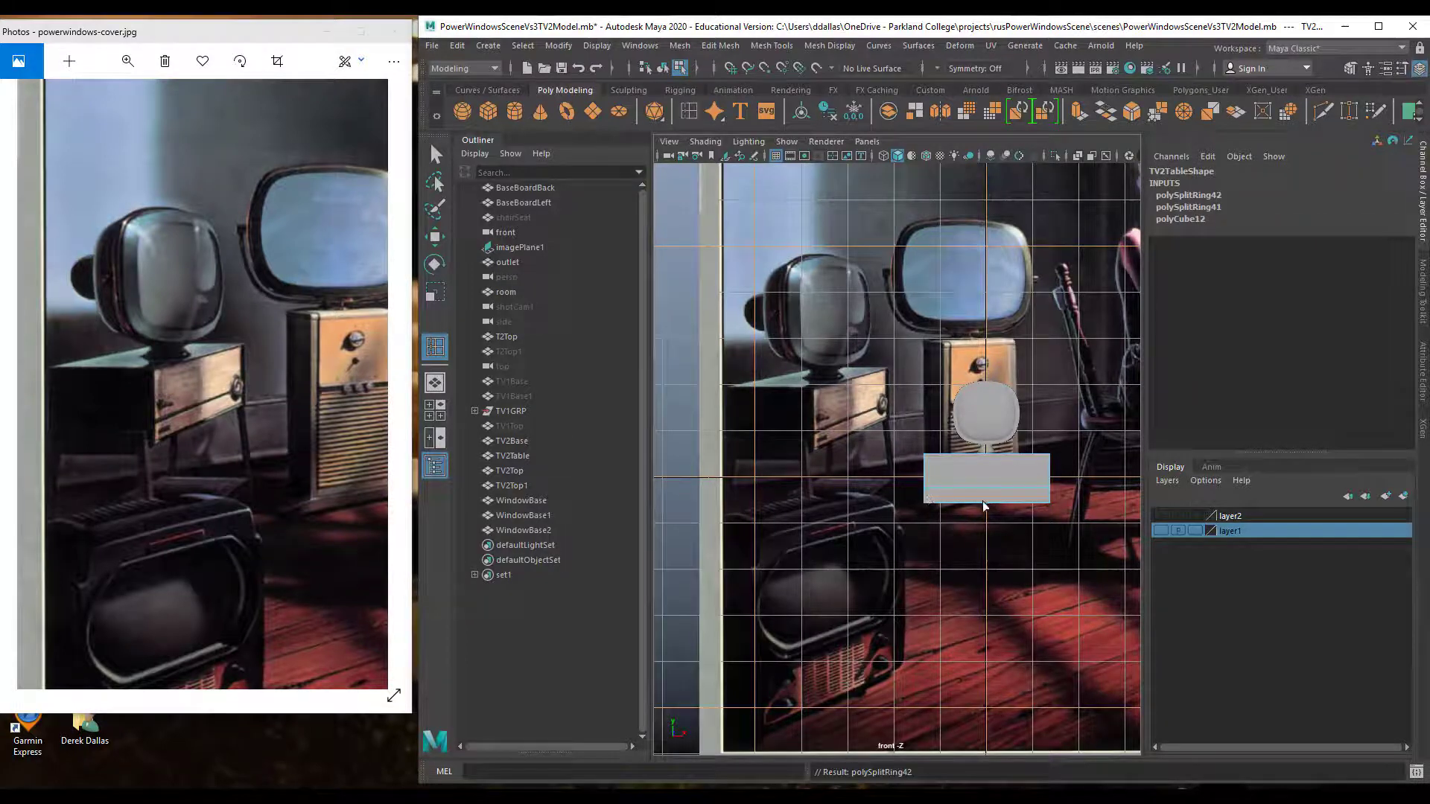
key(w)
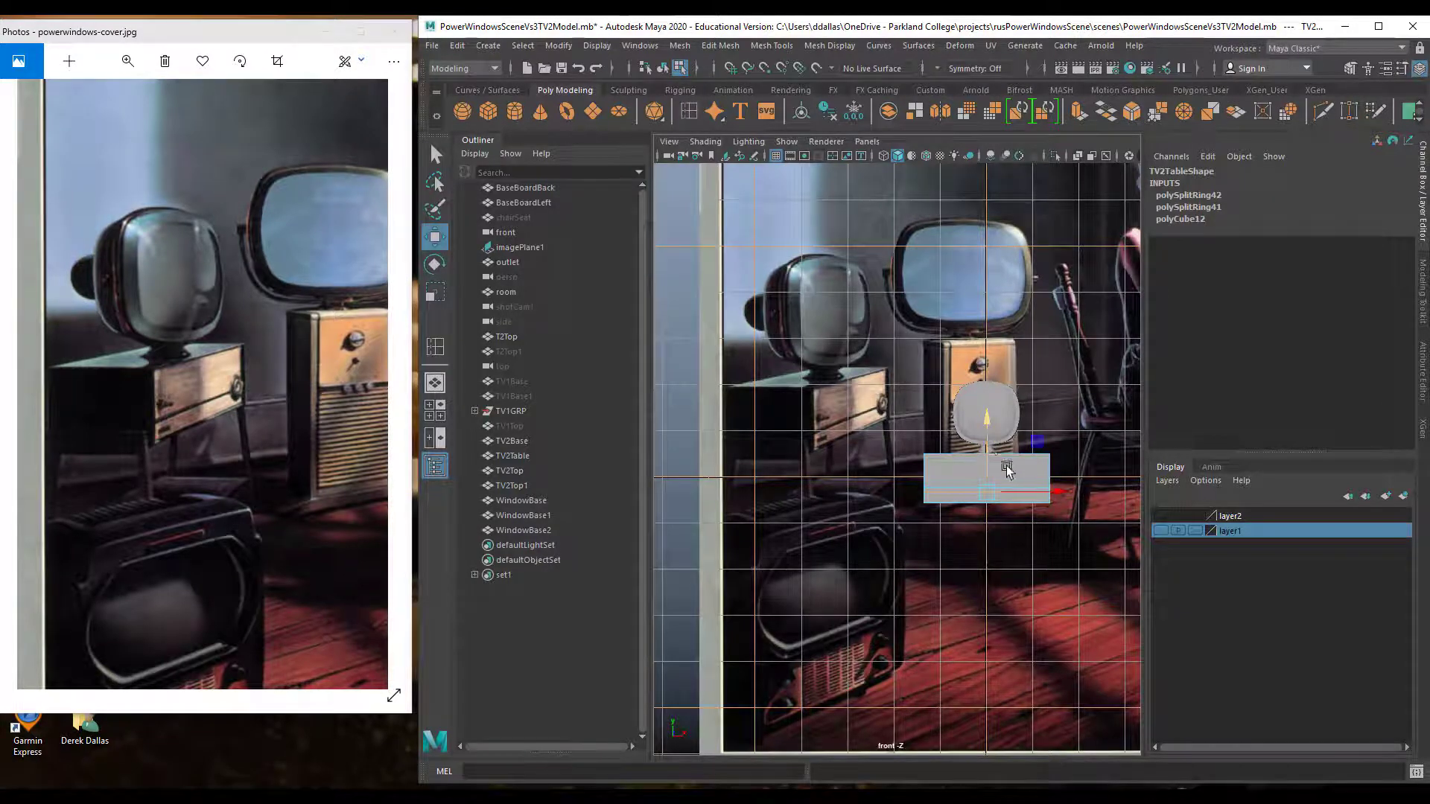
Select the upper and lower front faces of TV2Table in face mode, leaving out the thin strip between them
scroll(1002, 468, up, 6)
scroll(969, 488, down, 6)
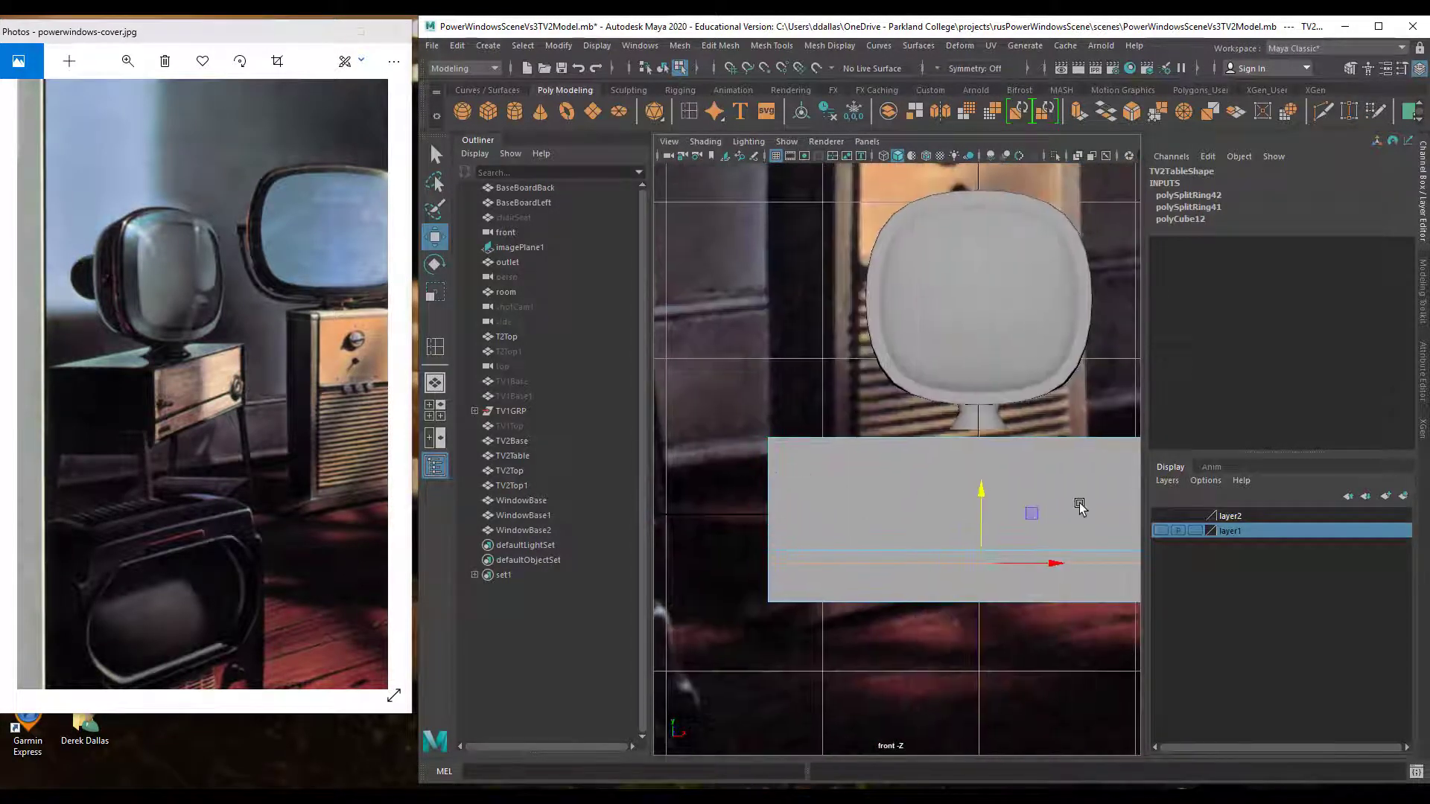
drag(886, 548, 868, 479)
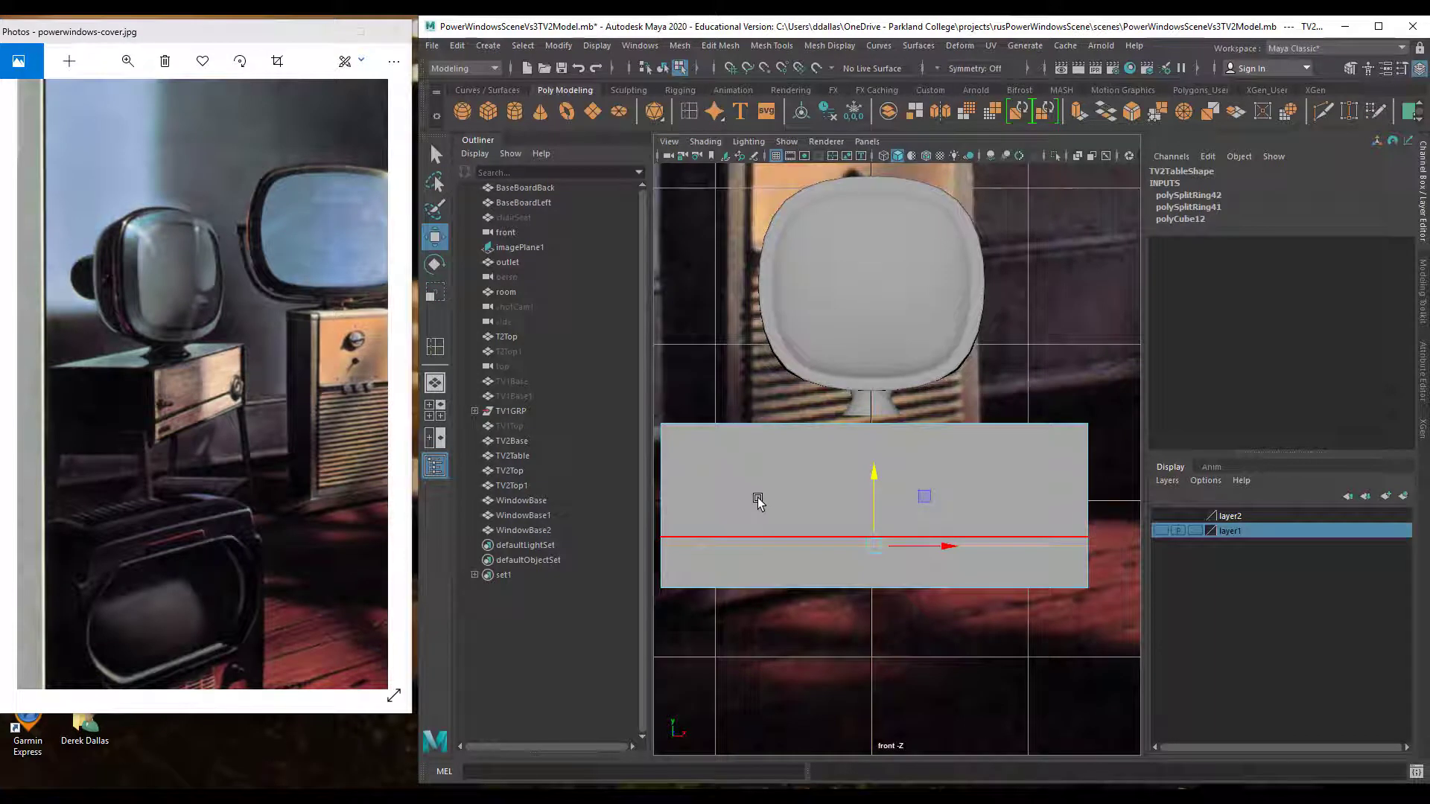
right_click(1006, 480)
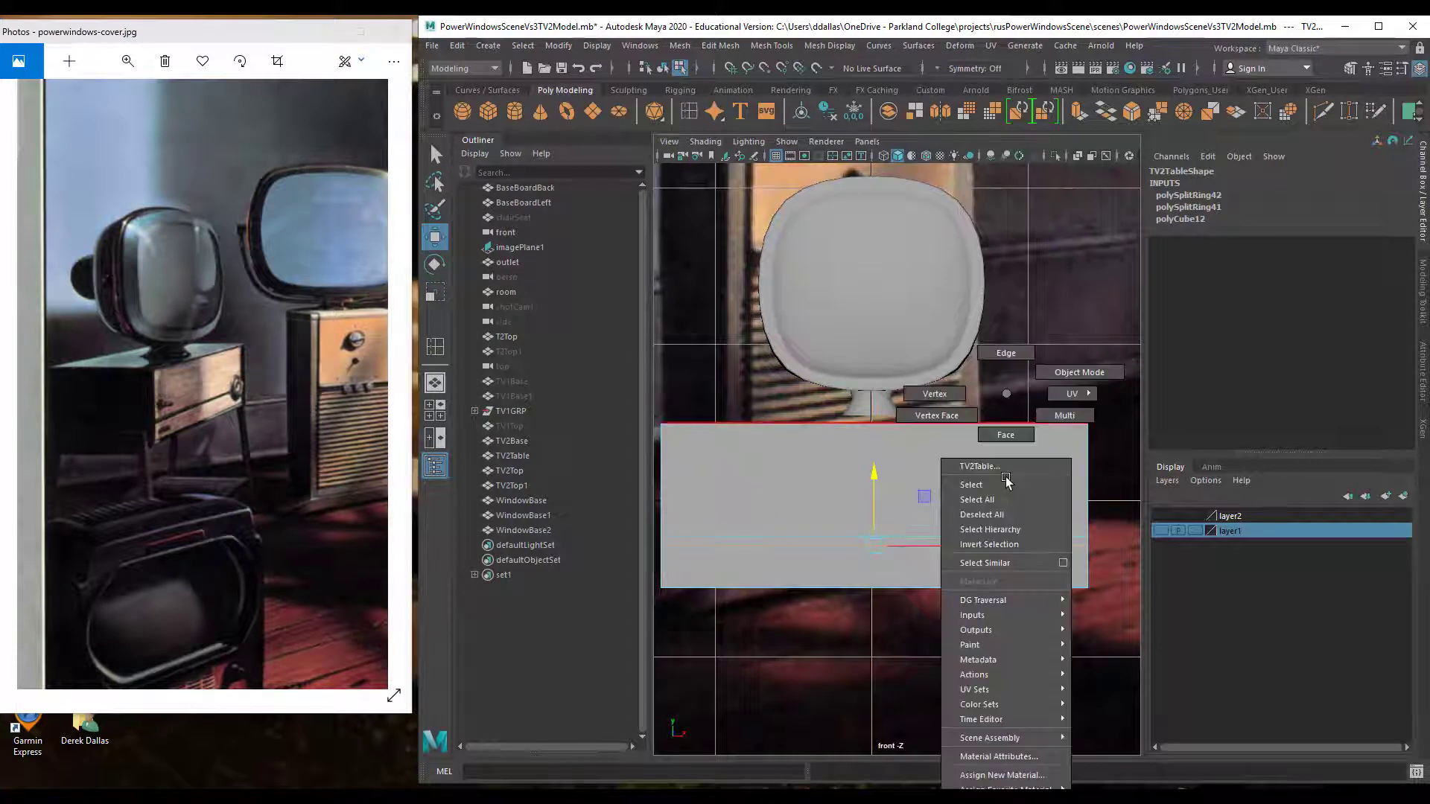
click(1005, 437)
click(983, 472)
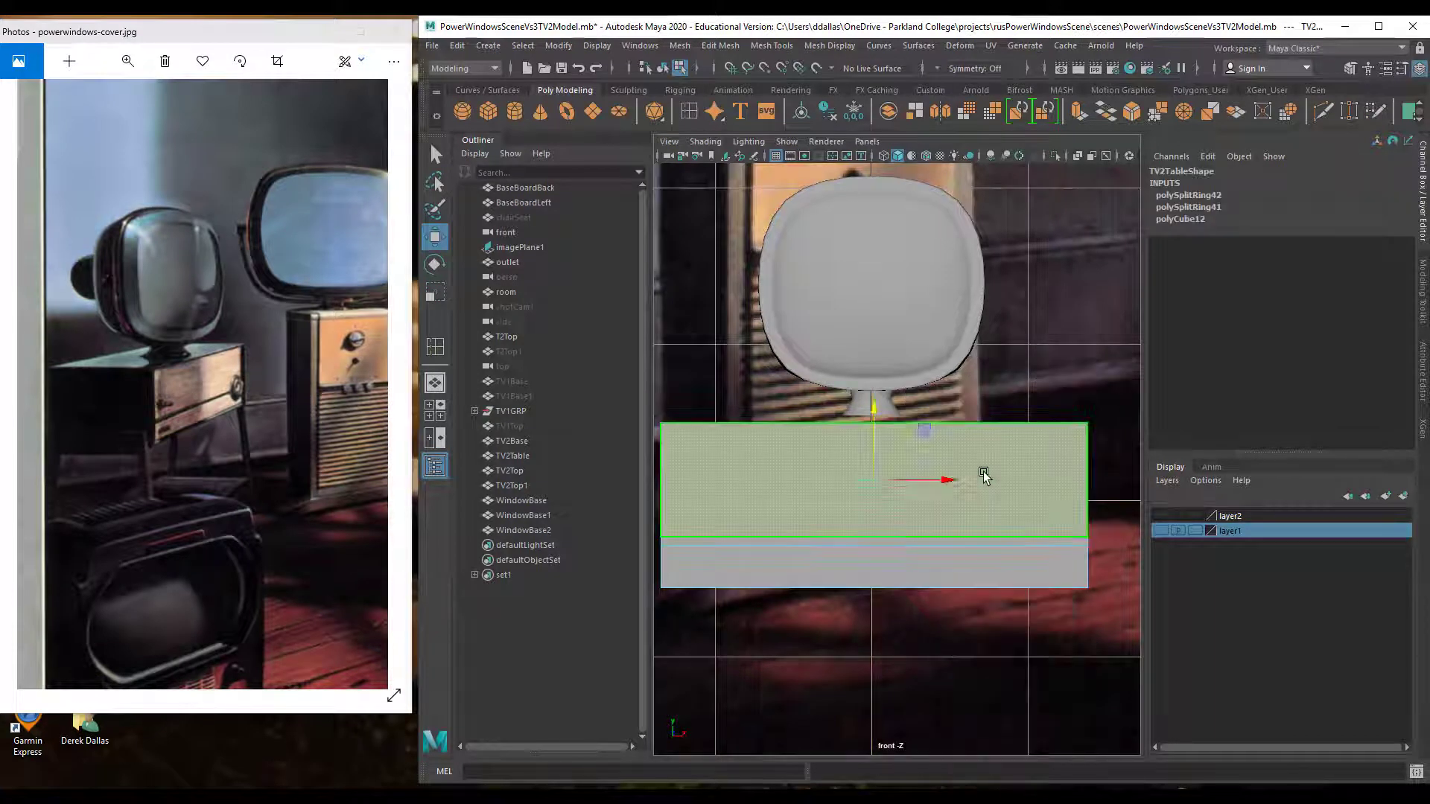
shift+click(991, 558)
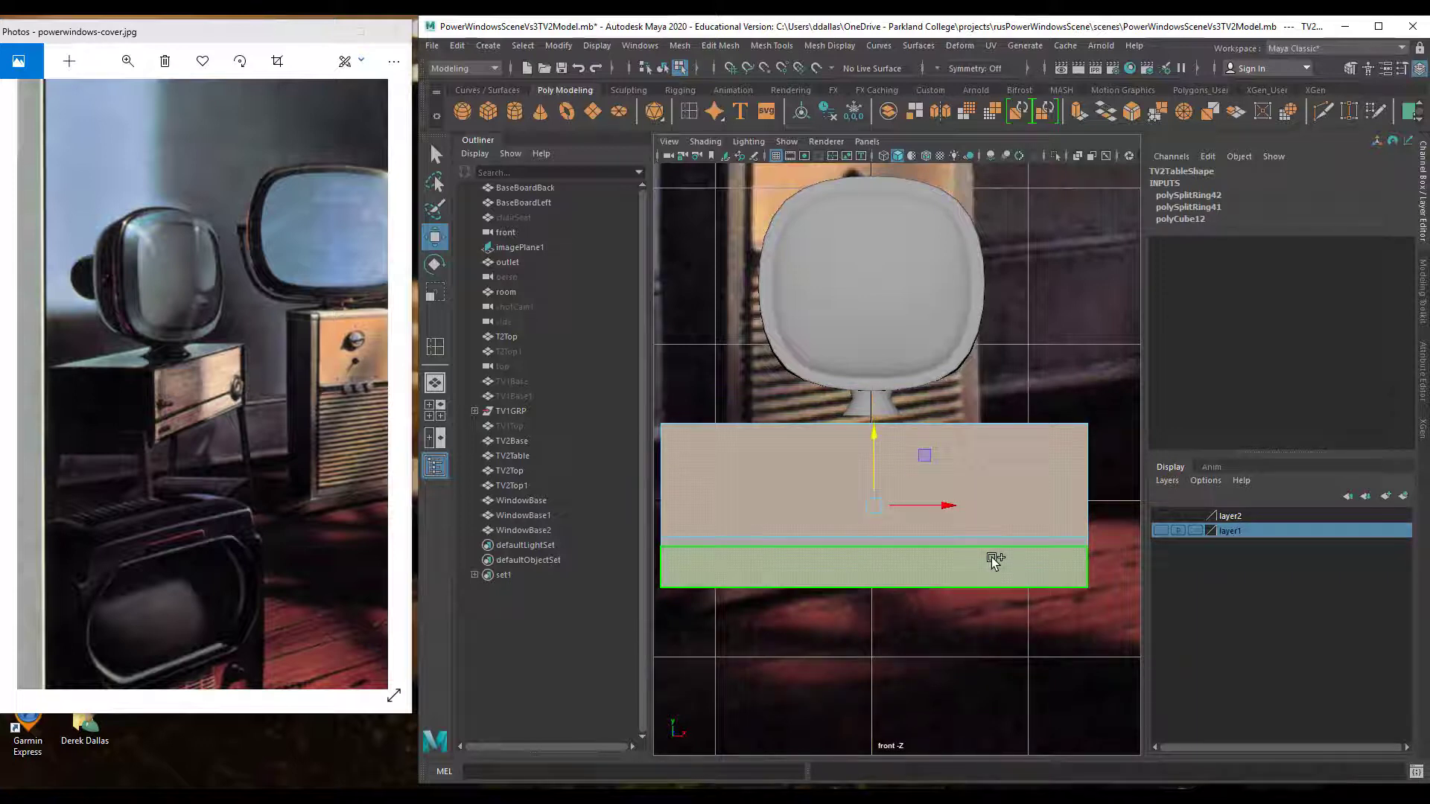
Switch to the perspective view, frame the selected table faces and turn off the resolution gate
alt+drag(1016, 486, 1044, 492)
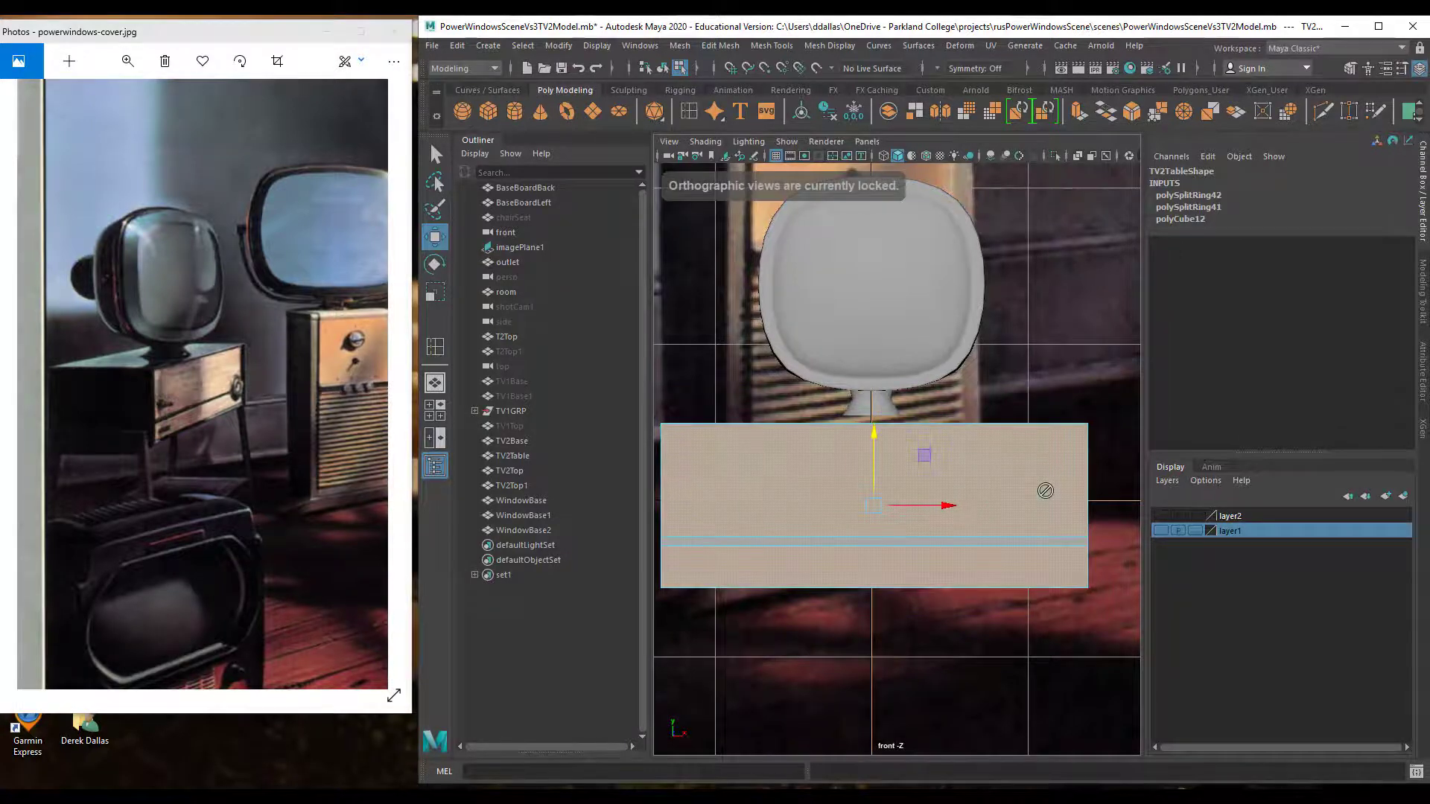
key(super)
key(super)
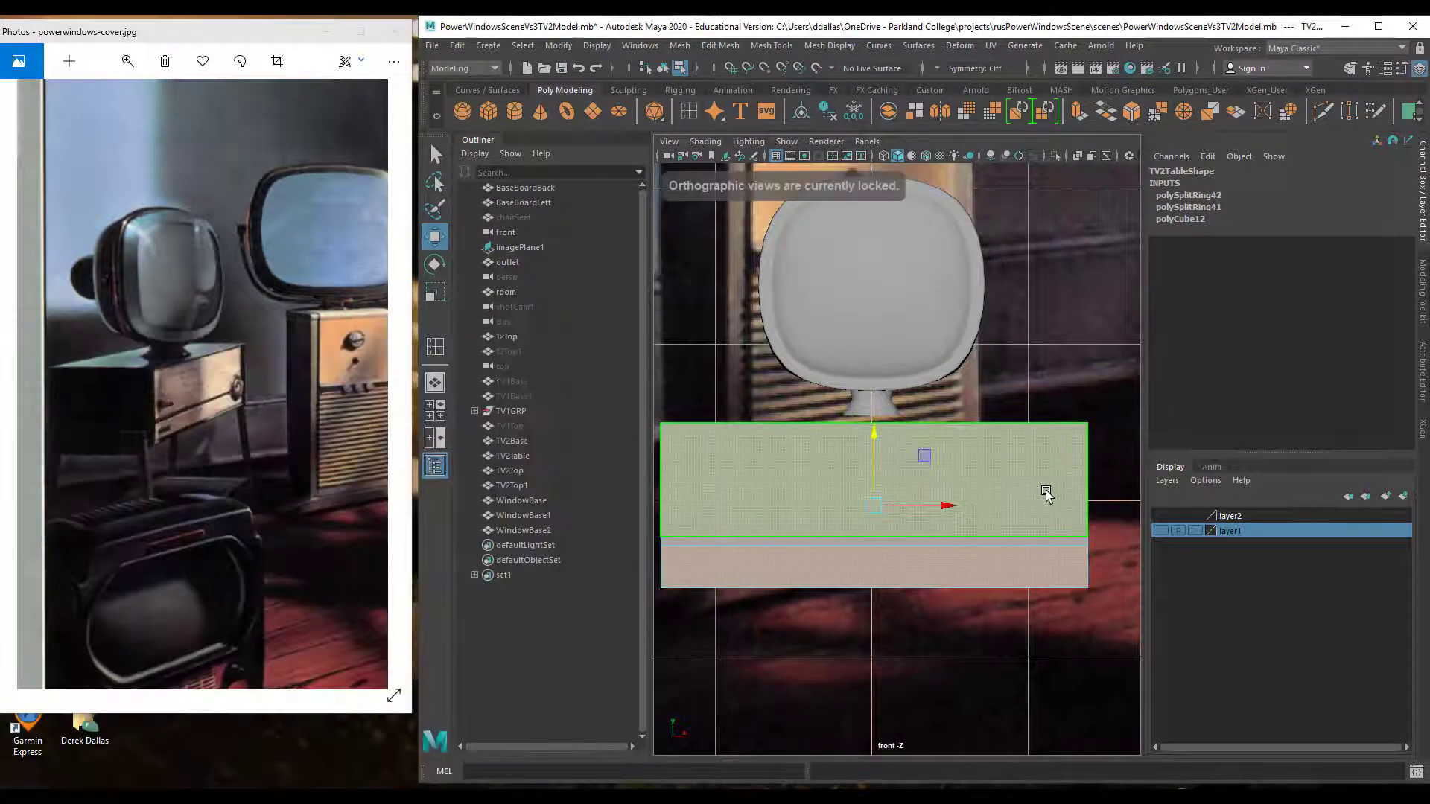
key(space)
key(space)
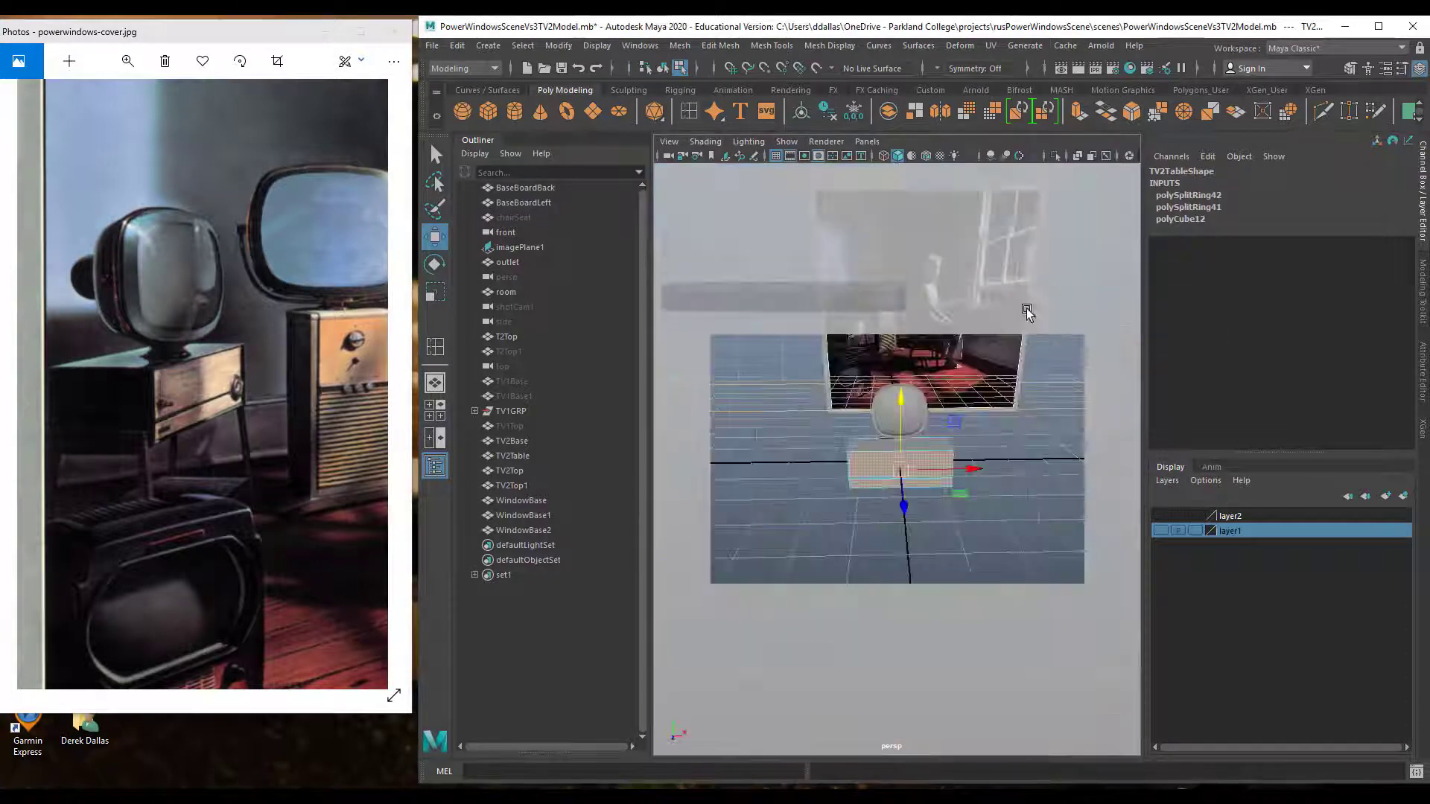
key(f)
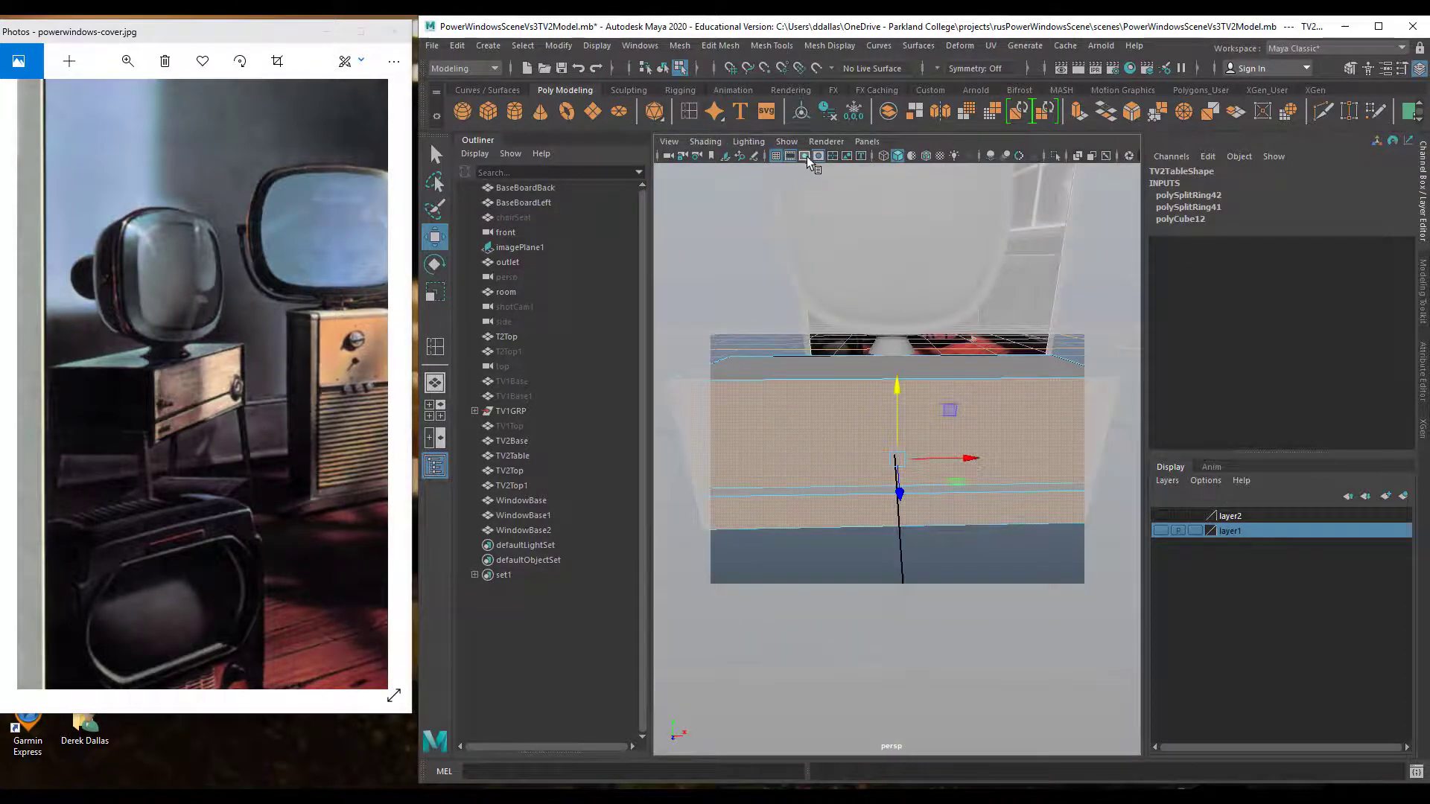
click(805, 156)
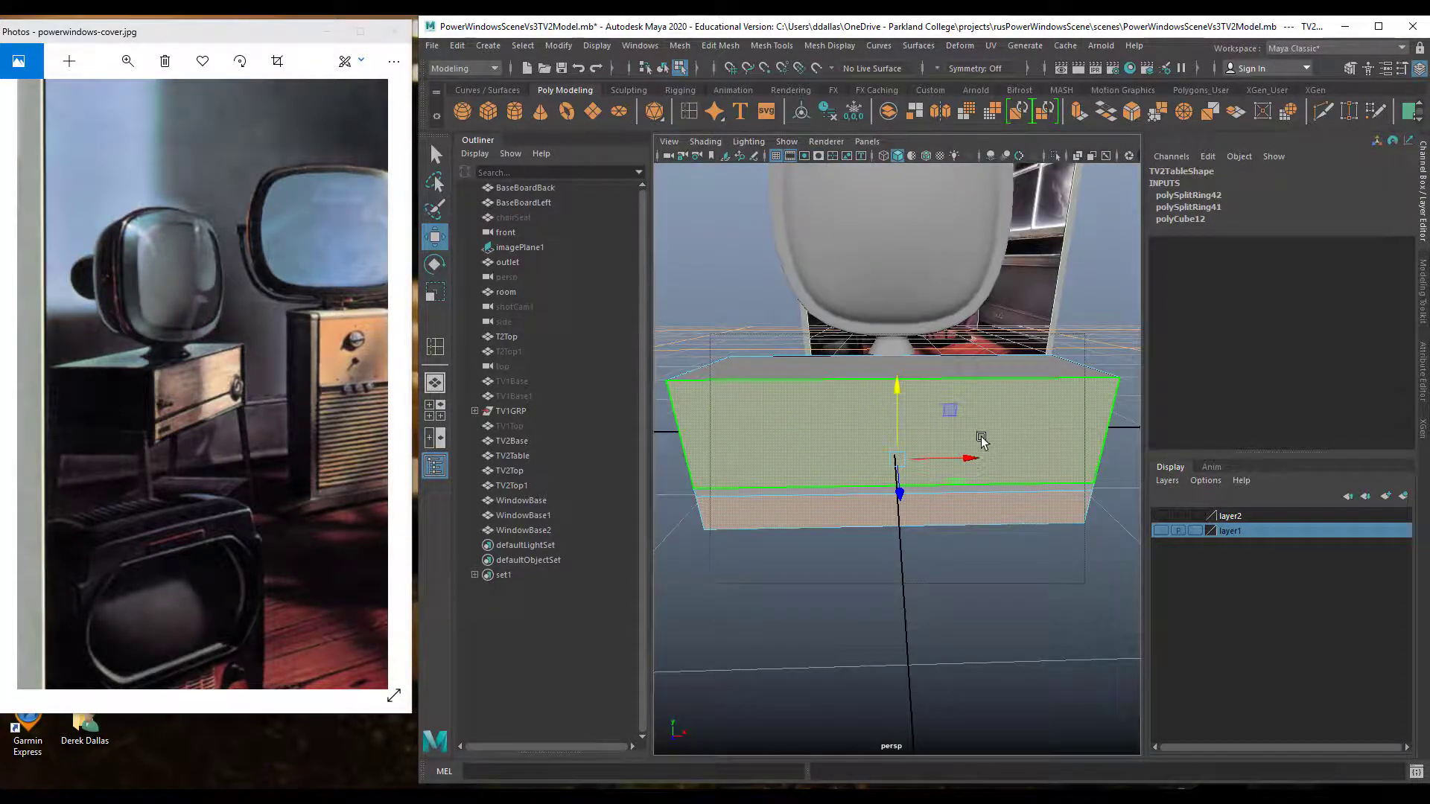
alt+drag(982, 441, 999, 440)
key(super)
click(1423, 220)
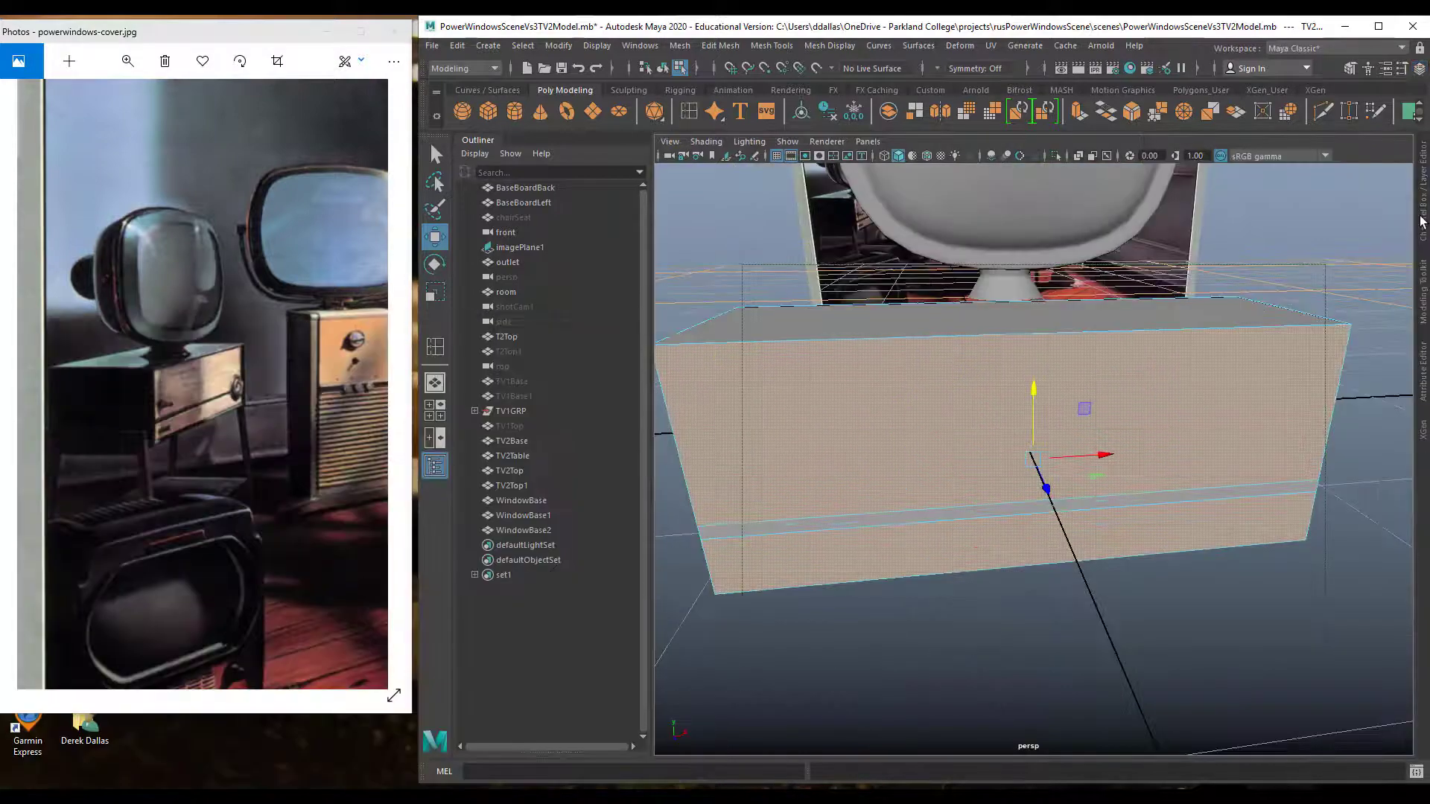
alt+drag(838, 424, 967, 425)
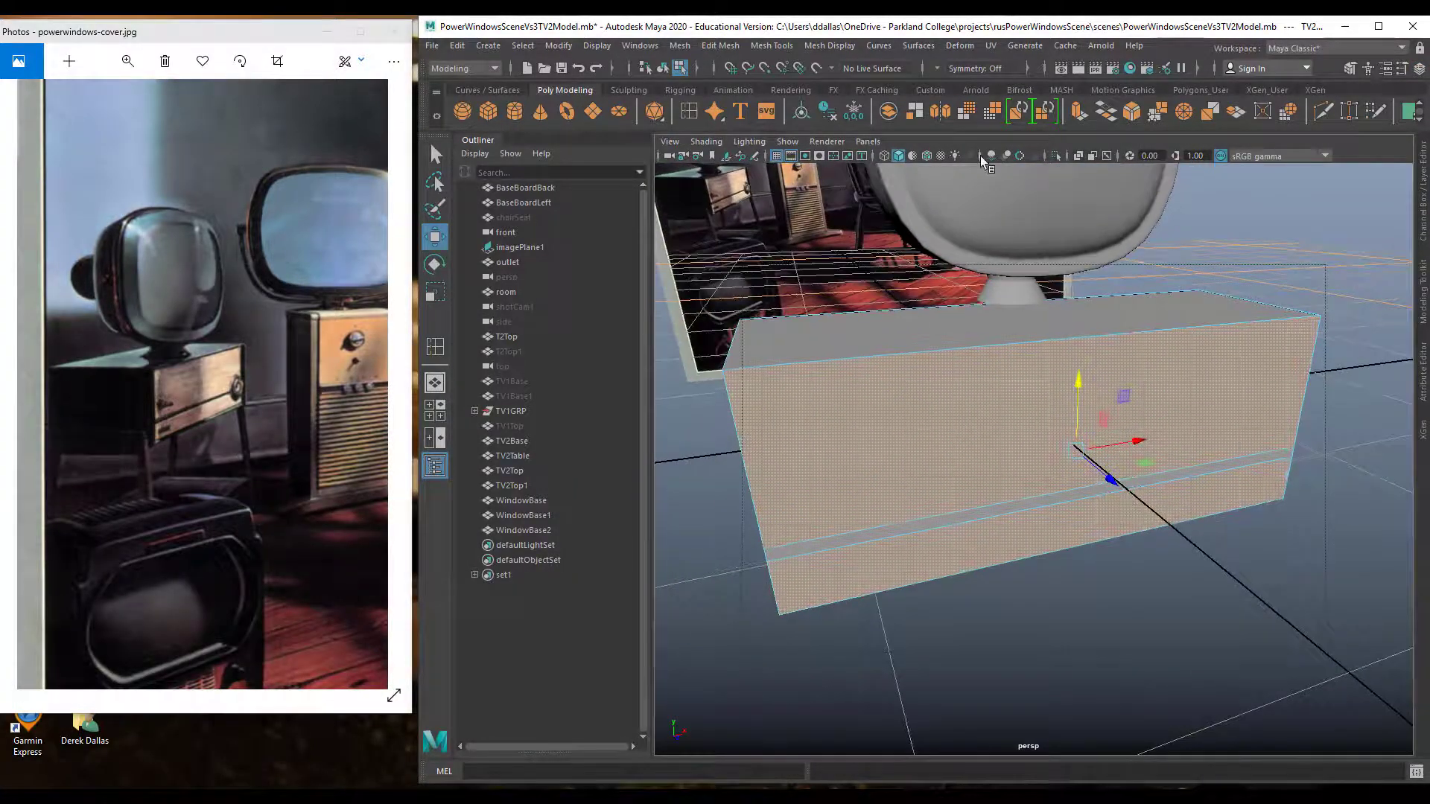
Extrude only the upper front face of TV2Table and scale the new face uniformly inward to about 0.912
click(947, 433)
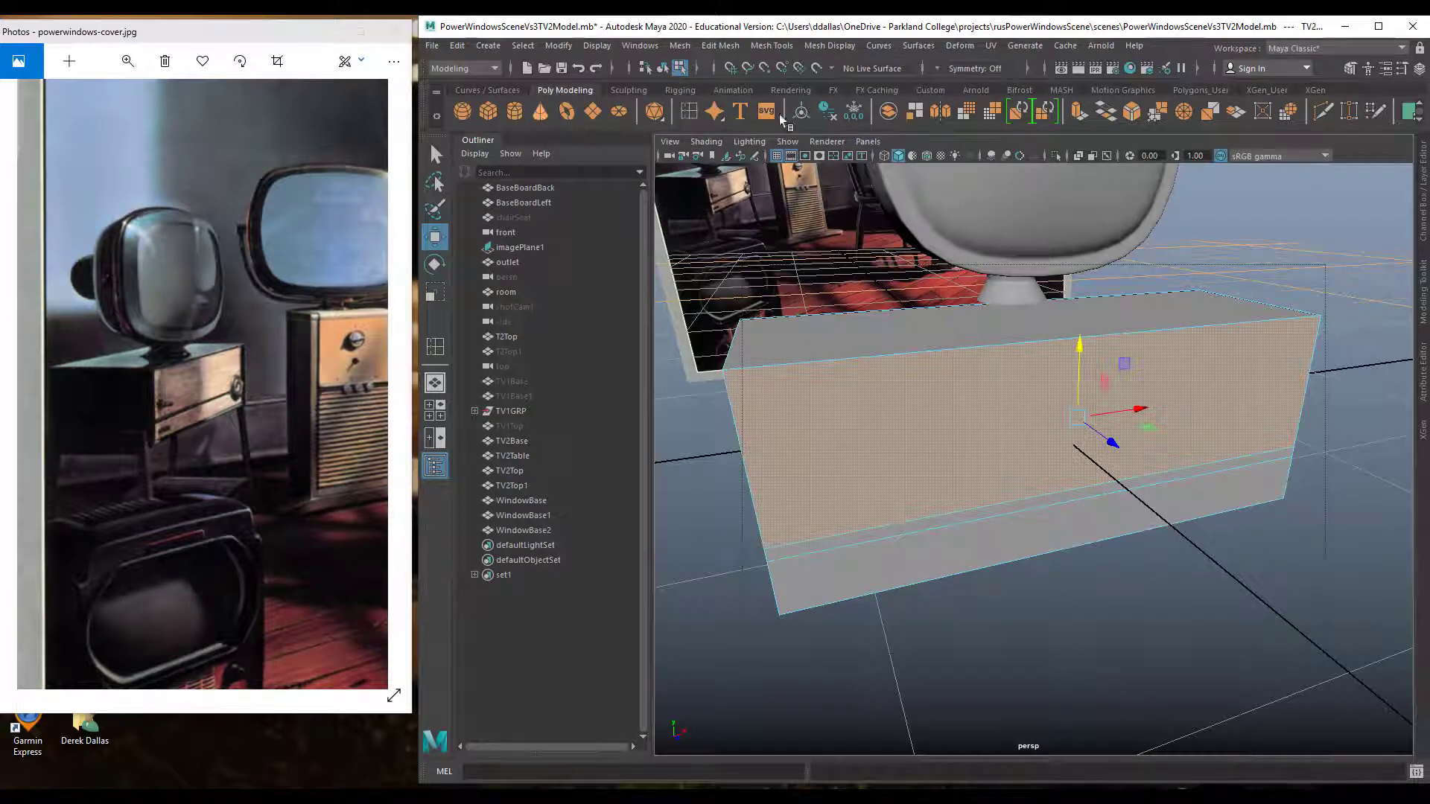
click(1081, 113)
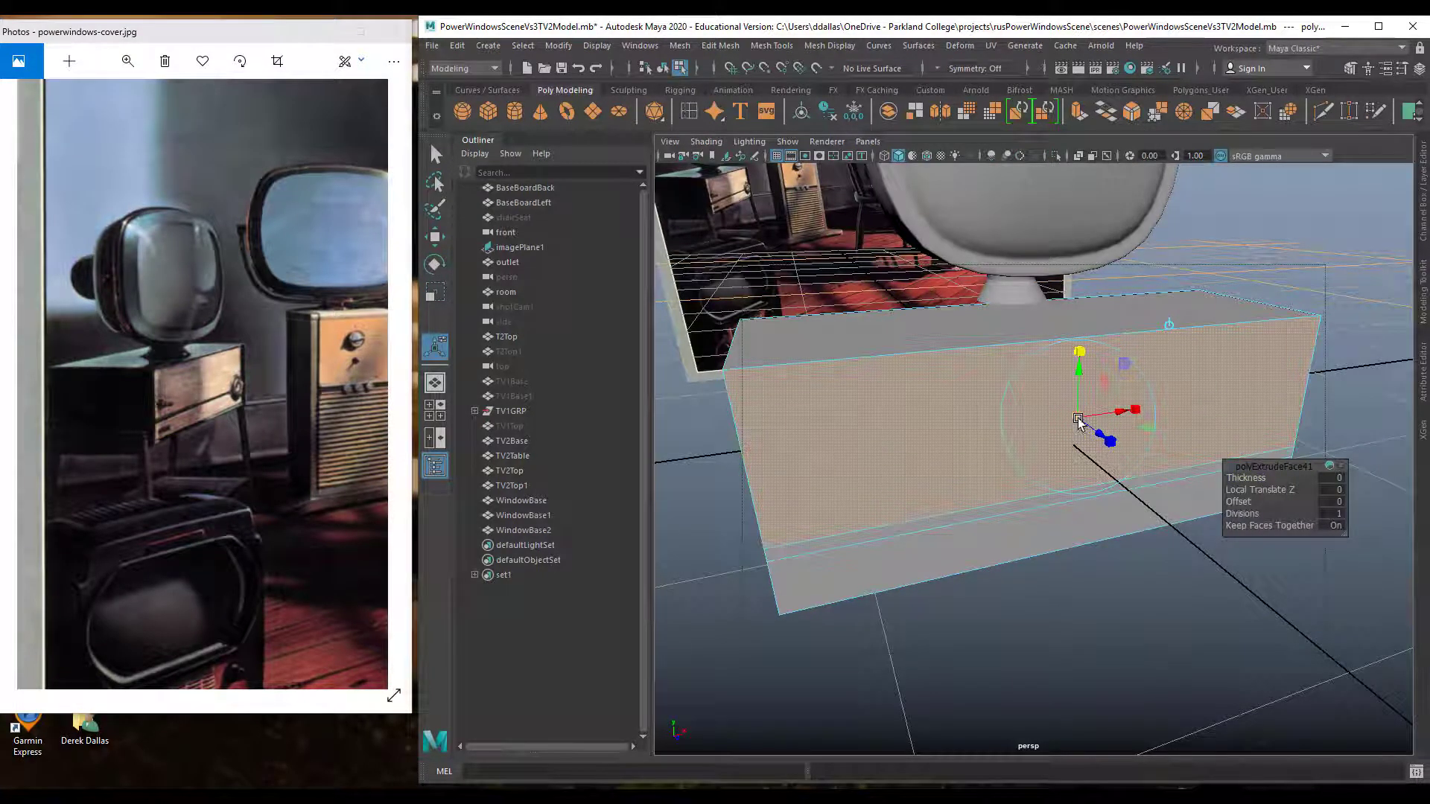
drag(1078, 421, 1074, 417)
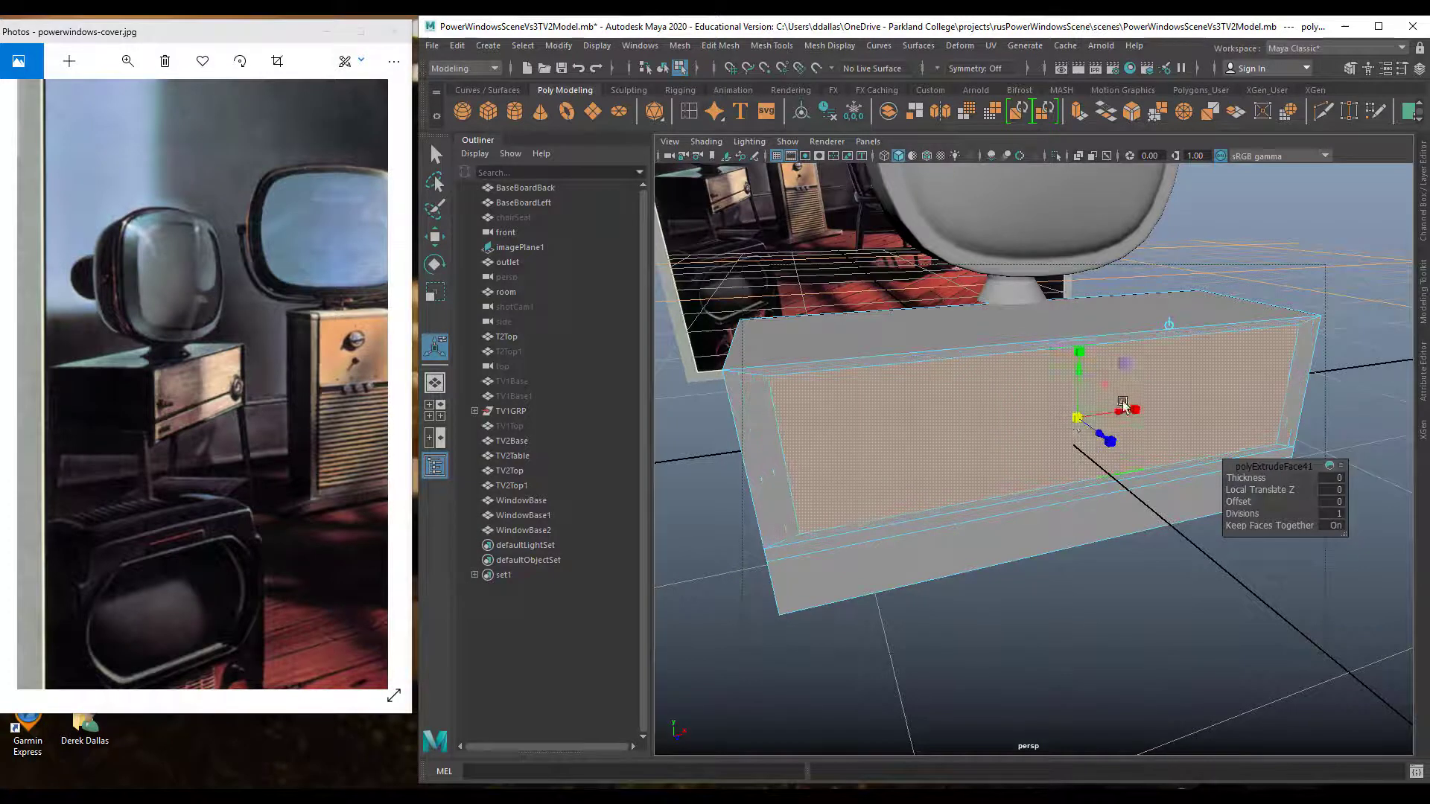
click(1424, 221)
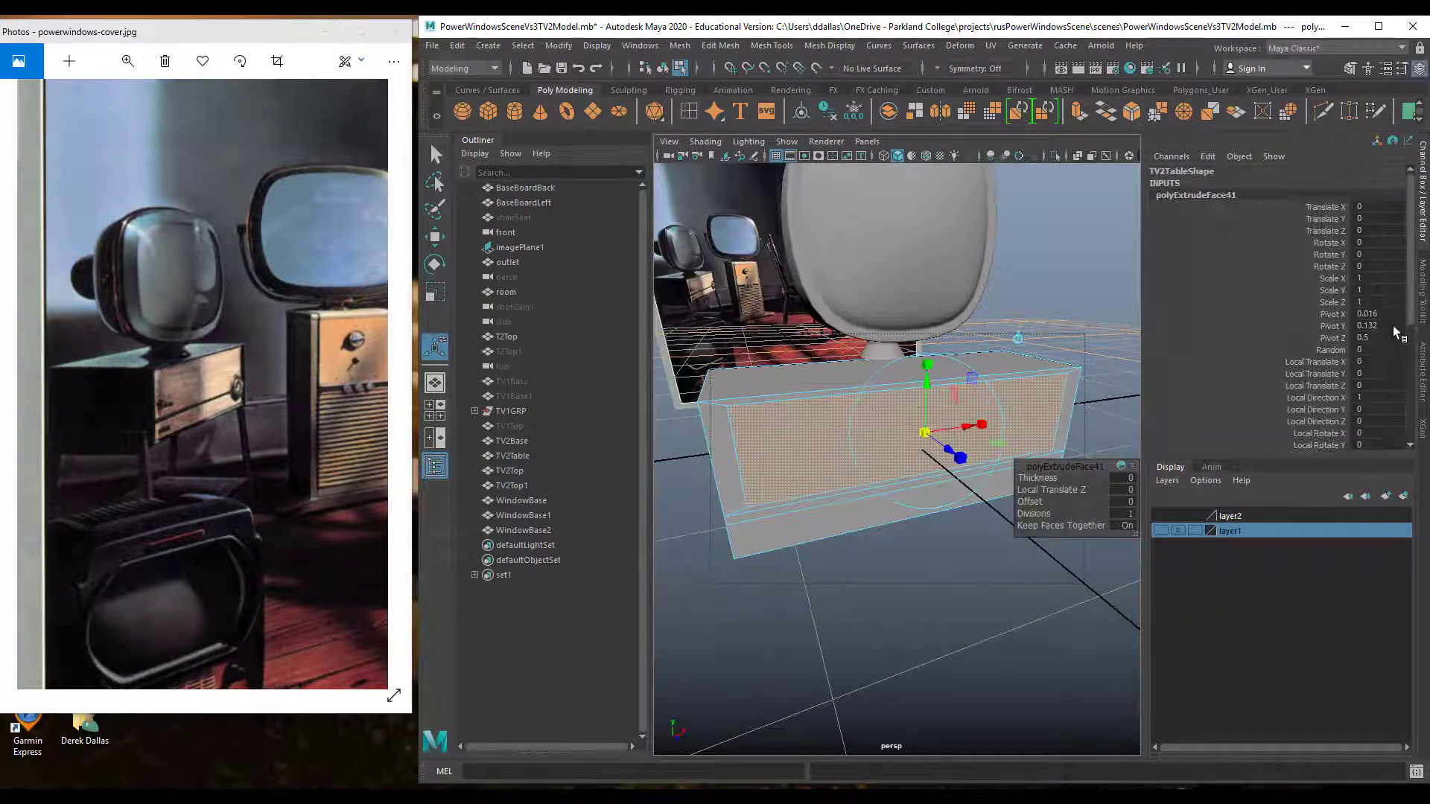
drag(926, 432, 924, 433)
click(924, 433)
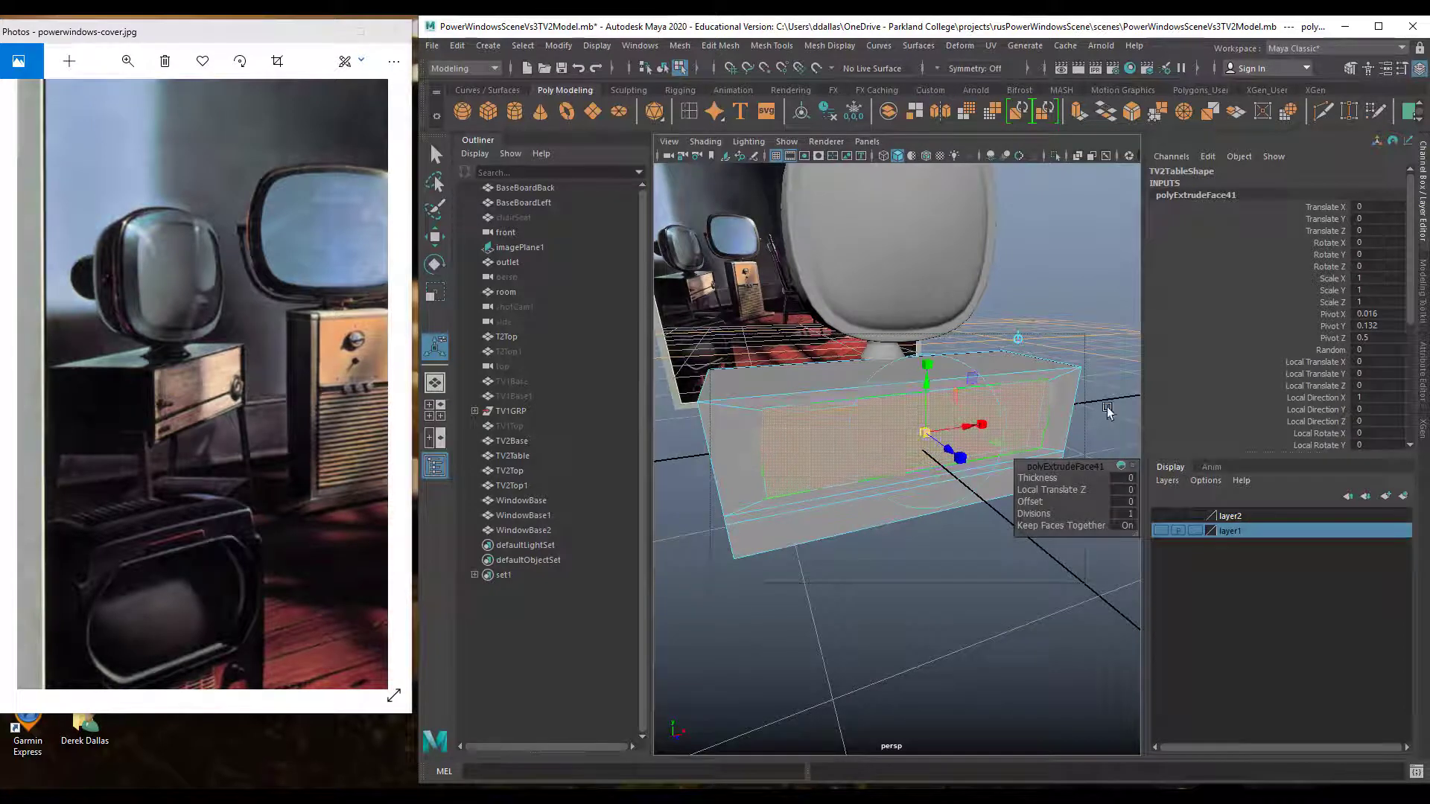
scroll(1225, 378, down, 3)
scroll(1226, 378, down, 4)
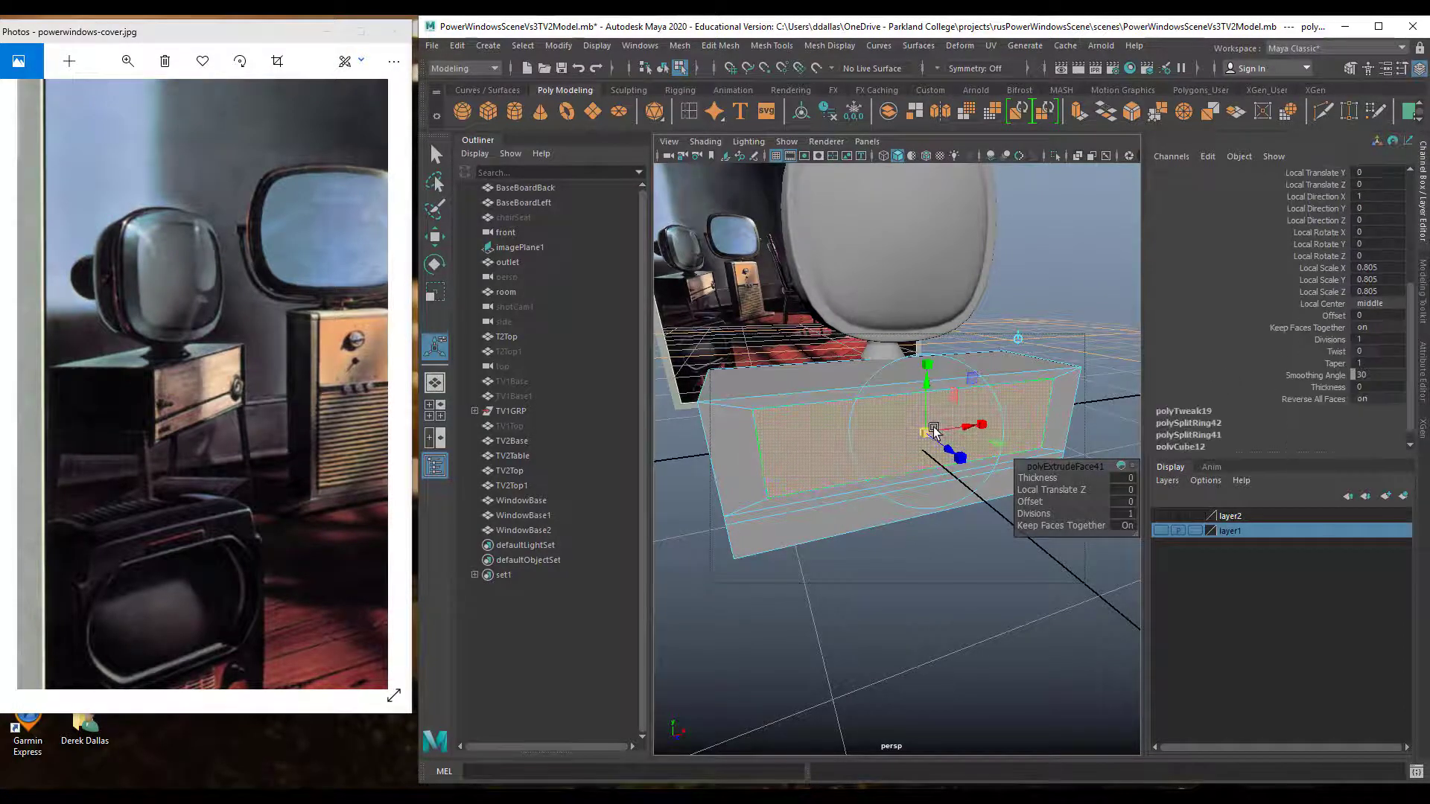
drag(927, 432, 934, 436)
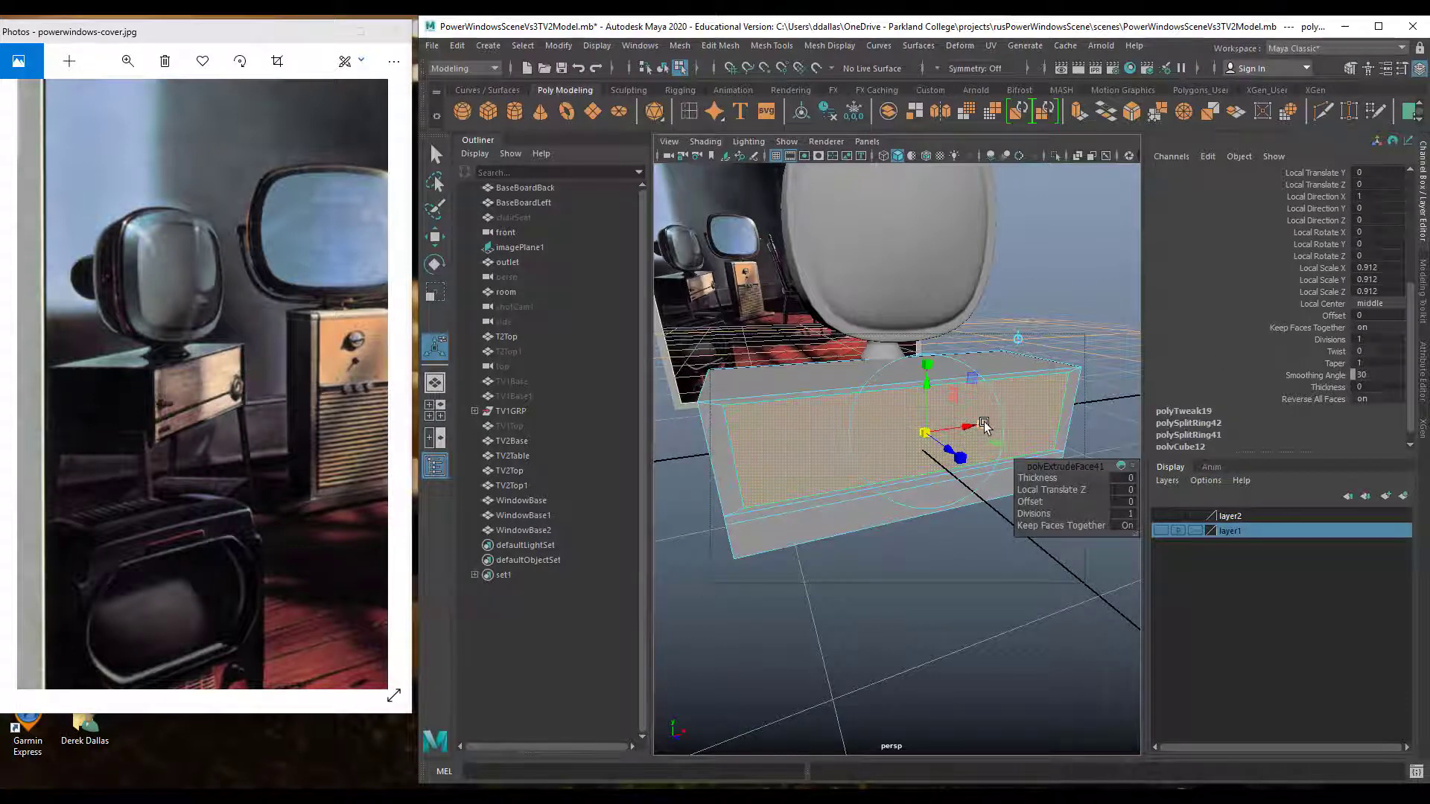
Widen the extruded upper face so its local X scale is 0.96, narrowing the borders at both ends
drag(991, 420, 987, 426)
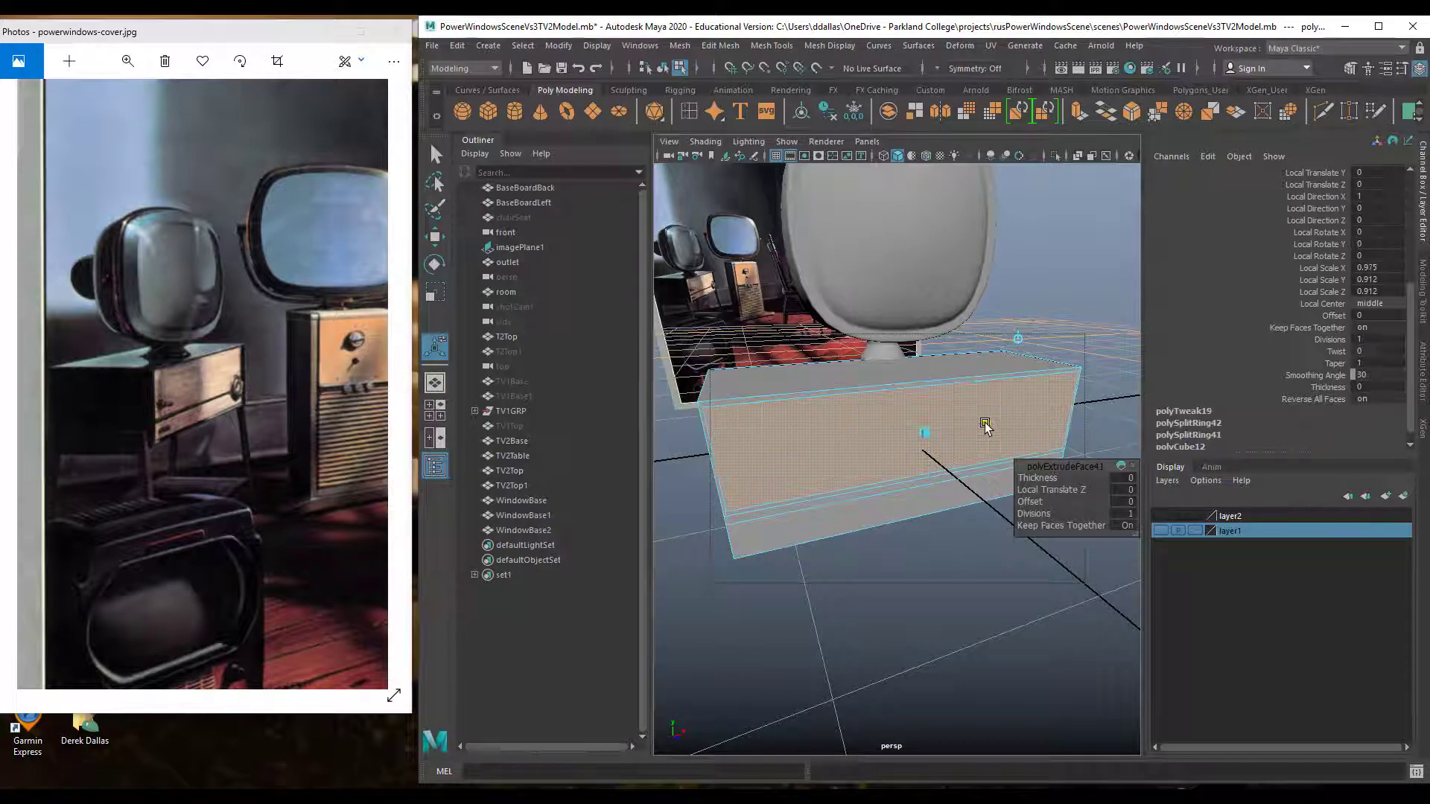
mouse_move(887, 418)
alt+mouse_down()
mouse_move(839, 403)
mouse_move(866, 399)
alt+mouse_up()
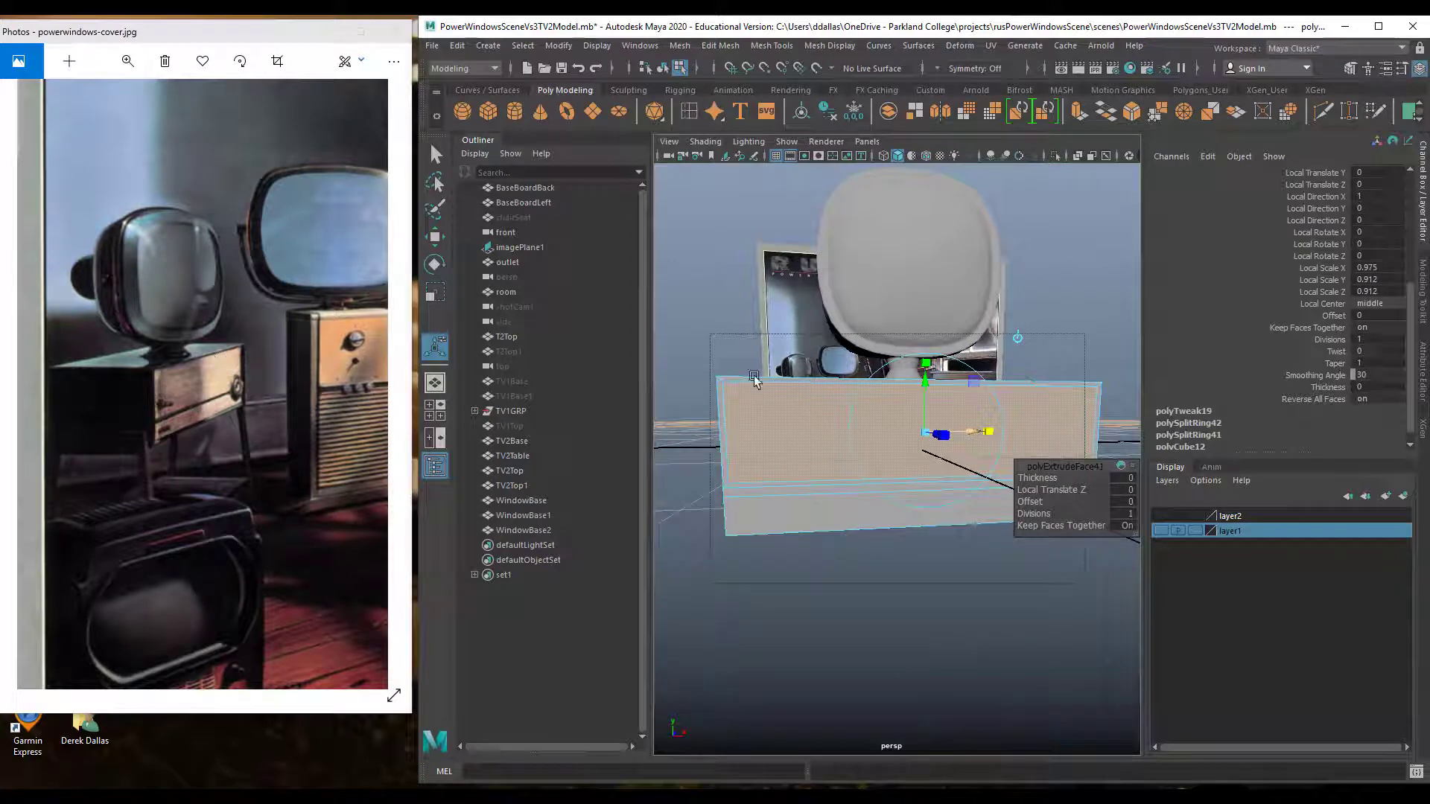
alt+drag(776, 412, 861, 421)
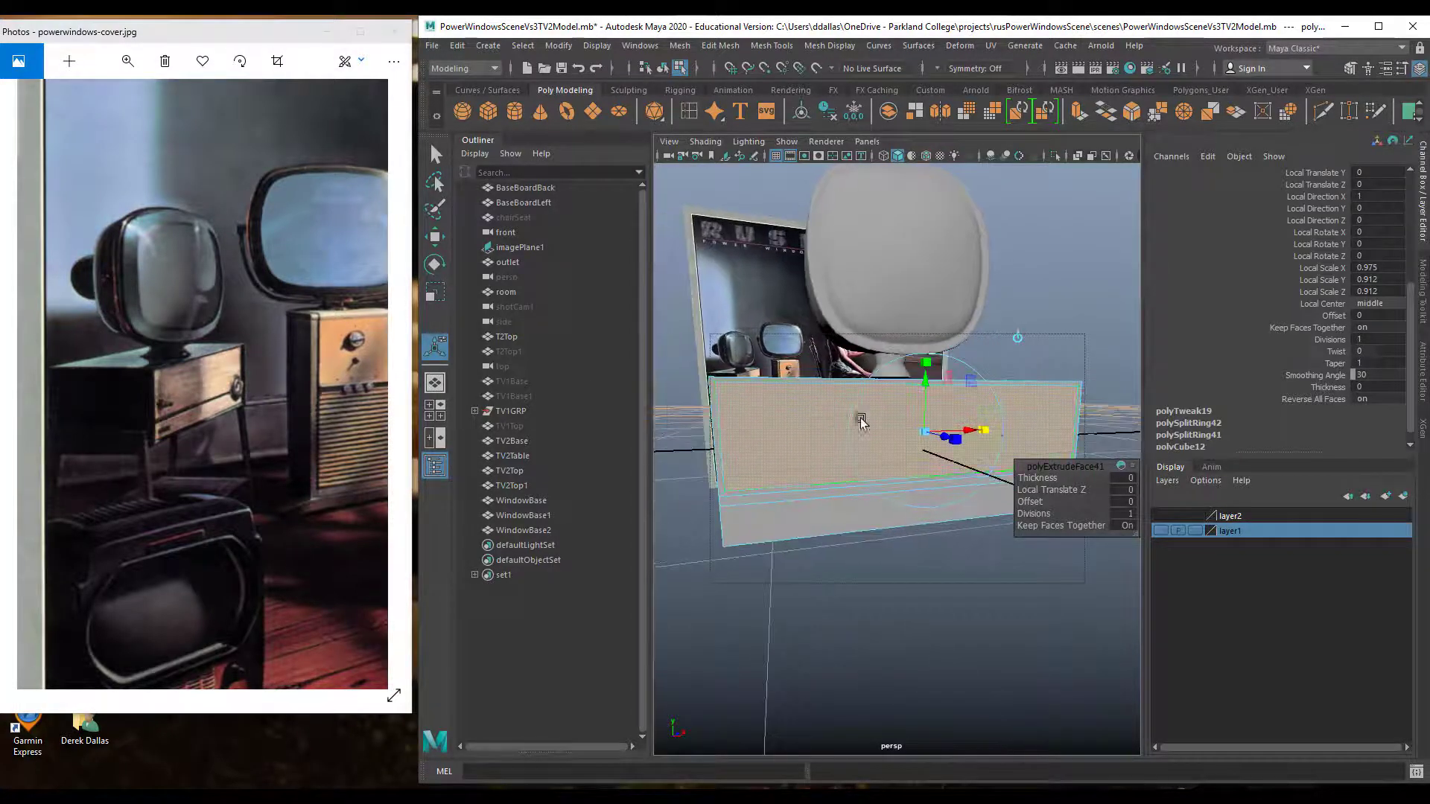
drag(985, 430, 984, 432)
alt+drag(856, 417, 827, 418)
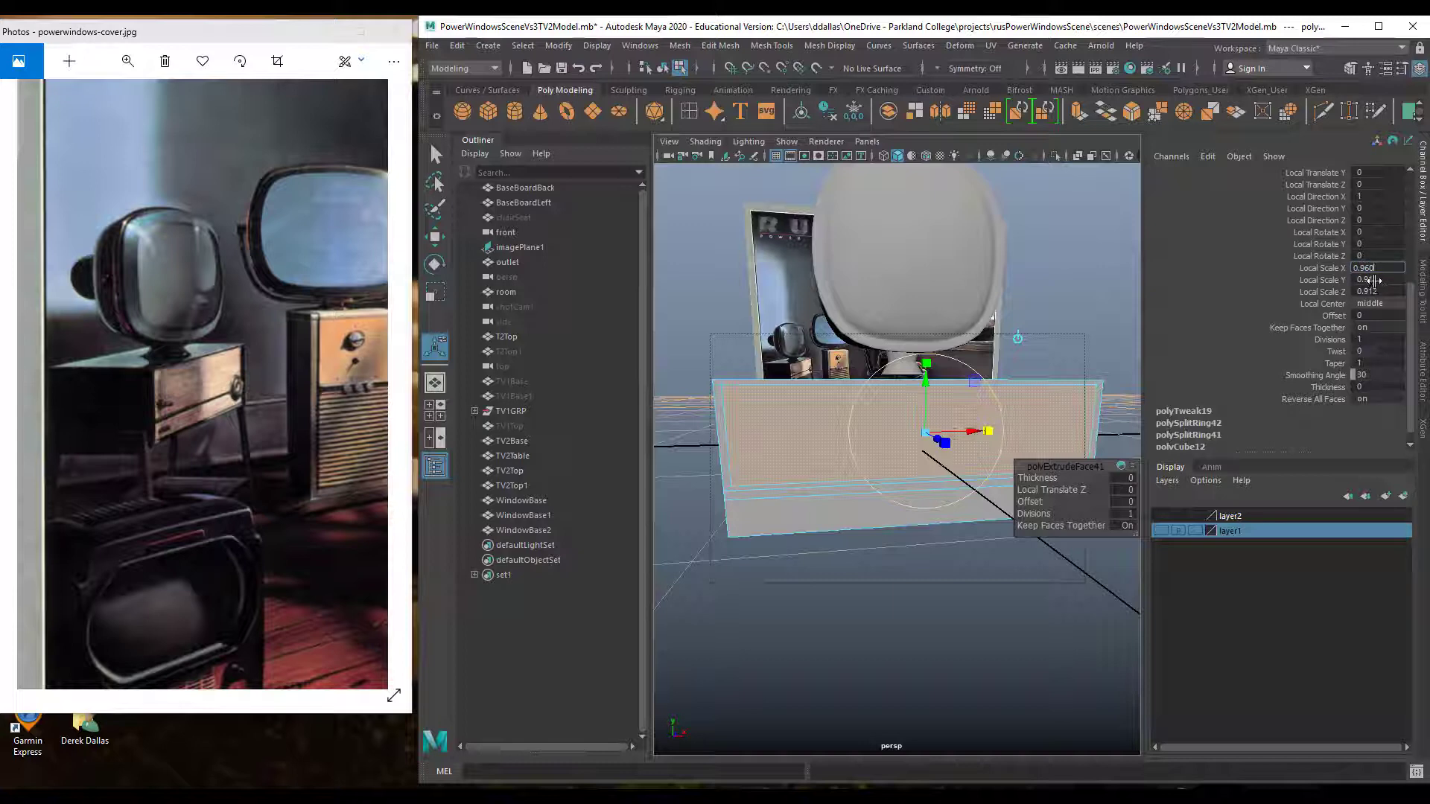
click(1376, 281)
text(1)
key(Return)
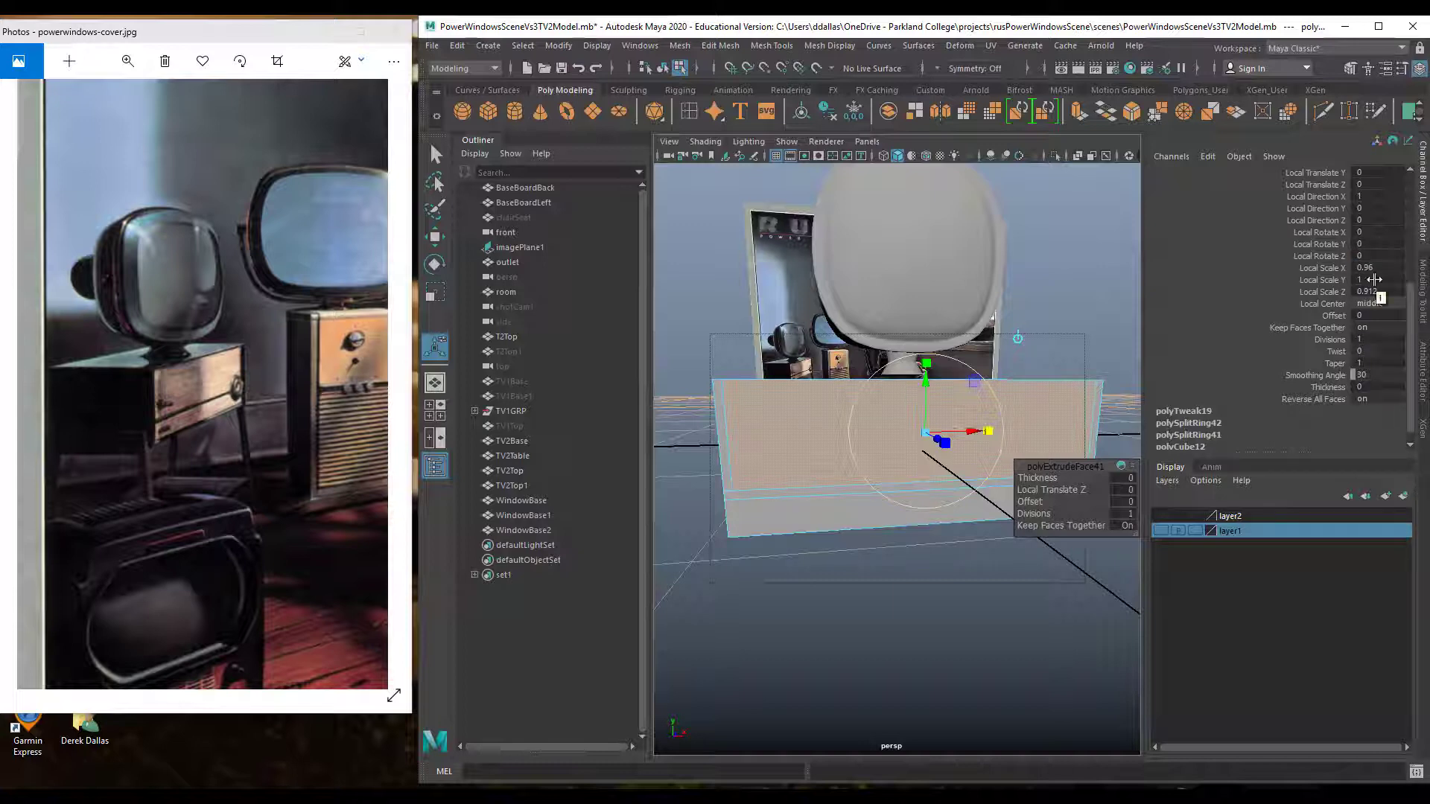
key(1)
key(1)
key(5)
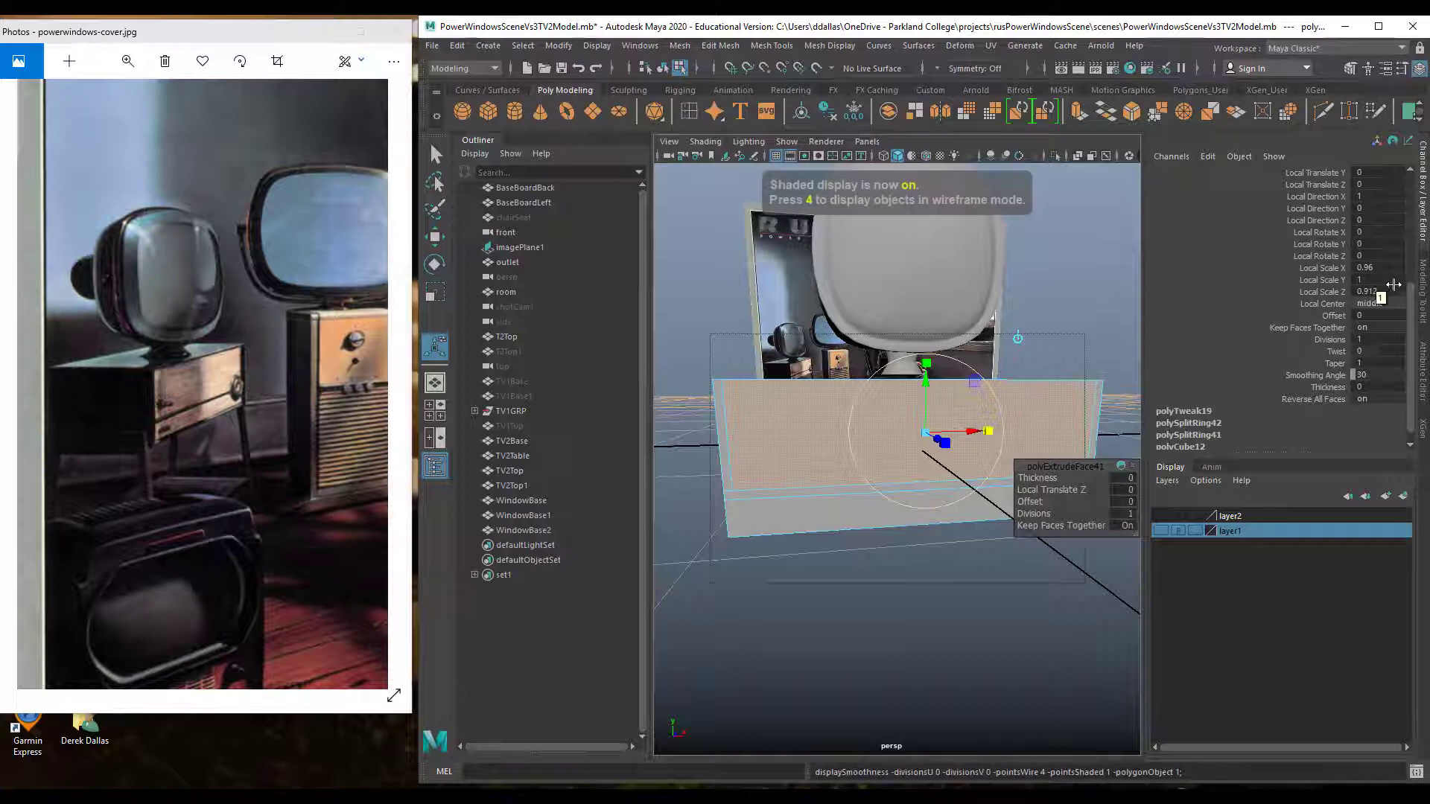
Set the upper face extrusion's local scale to 0.915 in Y and Z
click(1374, 279)
text(0.915)
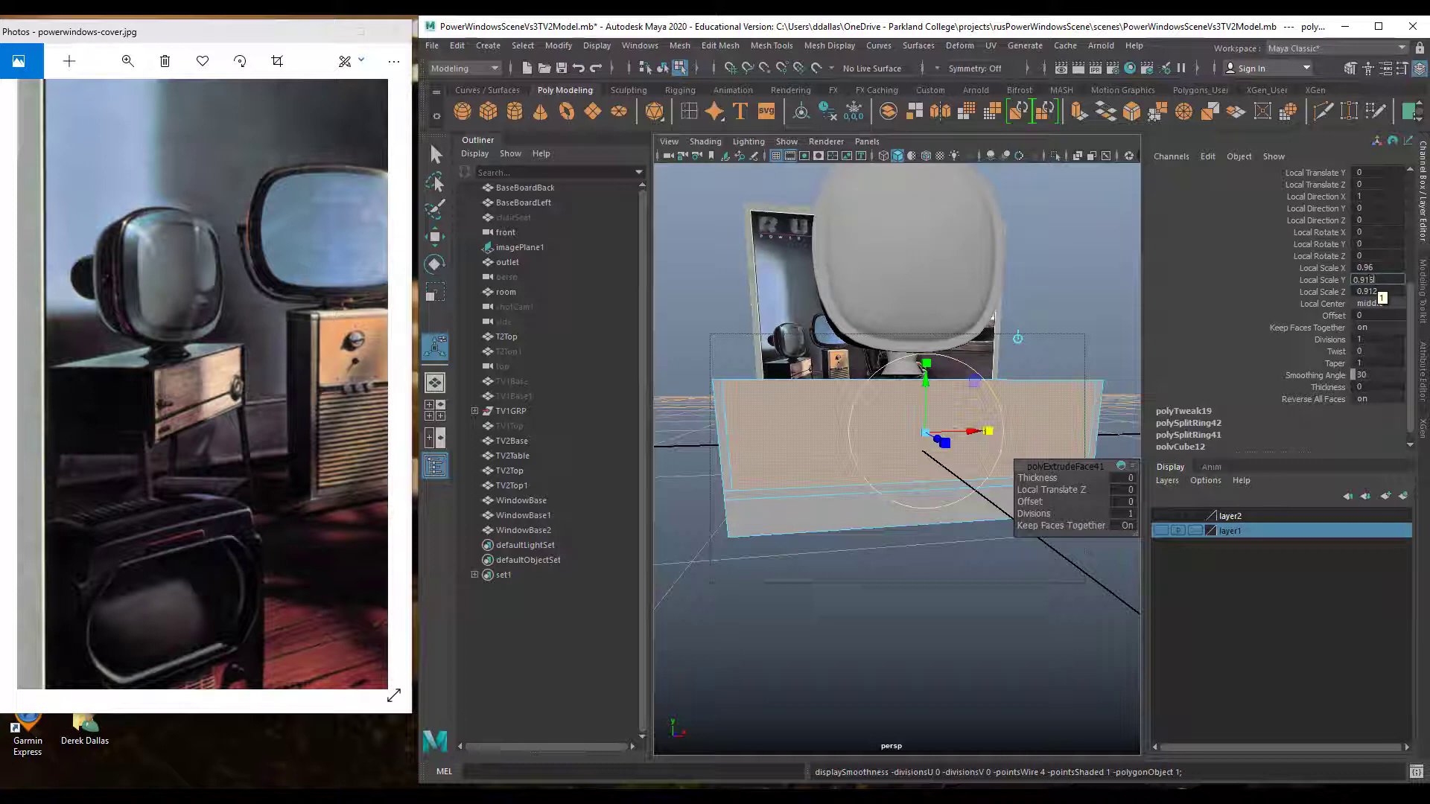
key(Tab)
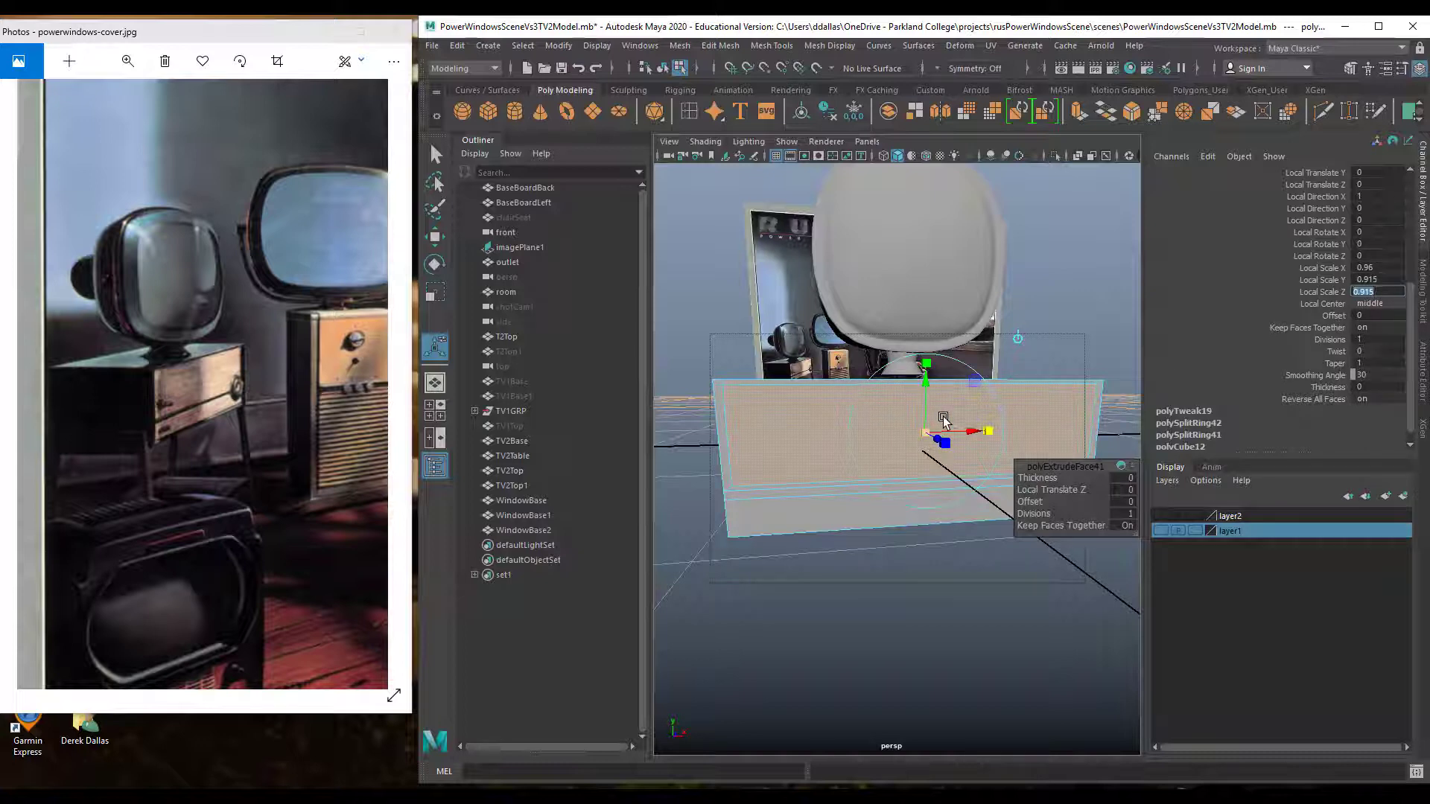
Extrude the inset upper face again and push it into the table to a local Z translation of about -0.109
alt+drag(806, 445, 834, 450)
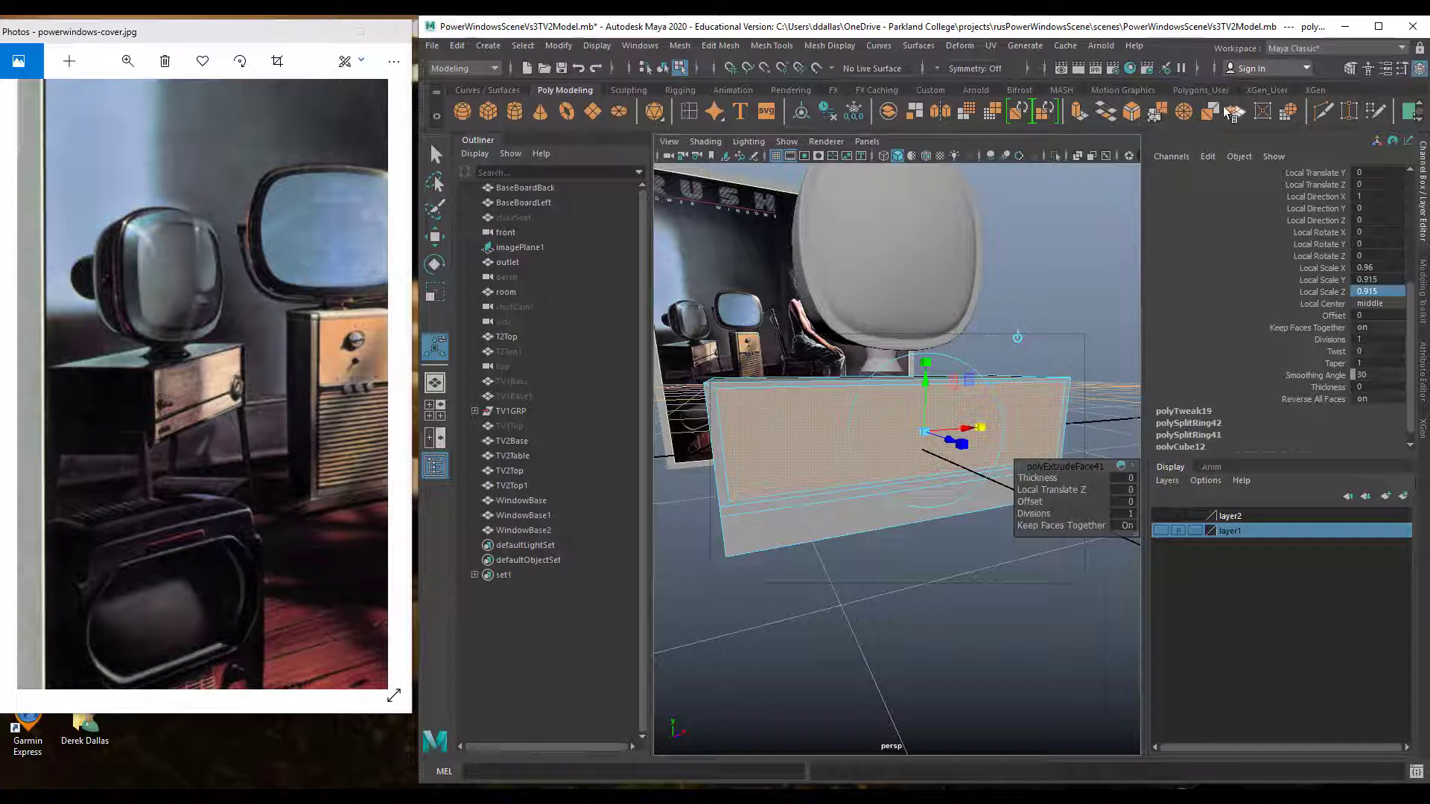
click(1077, 112)
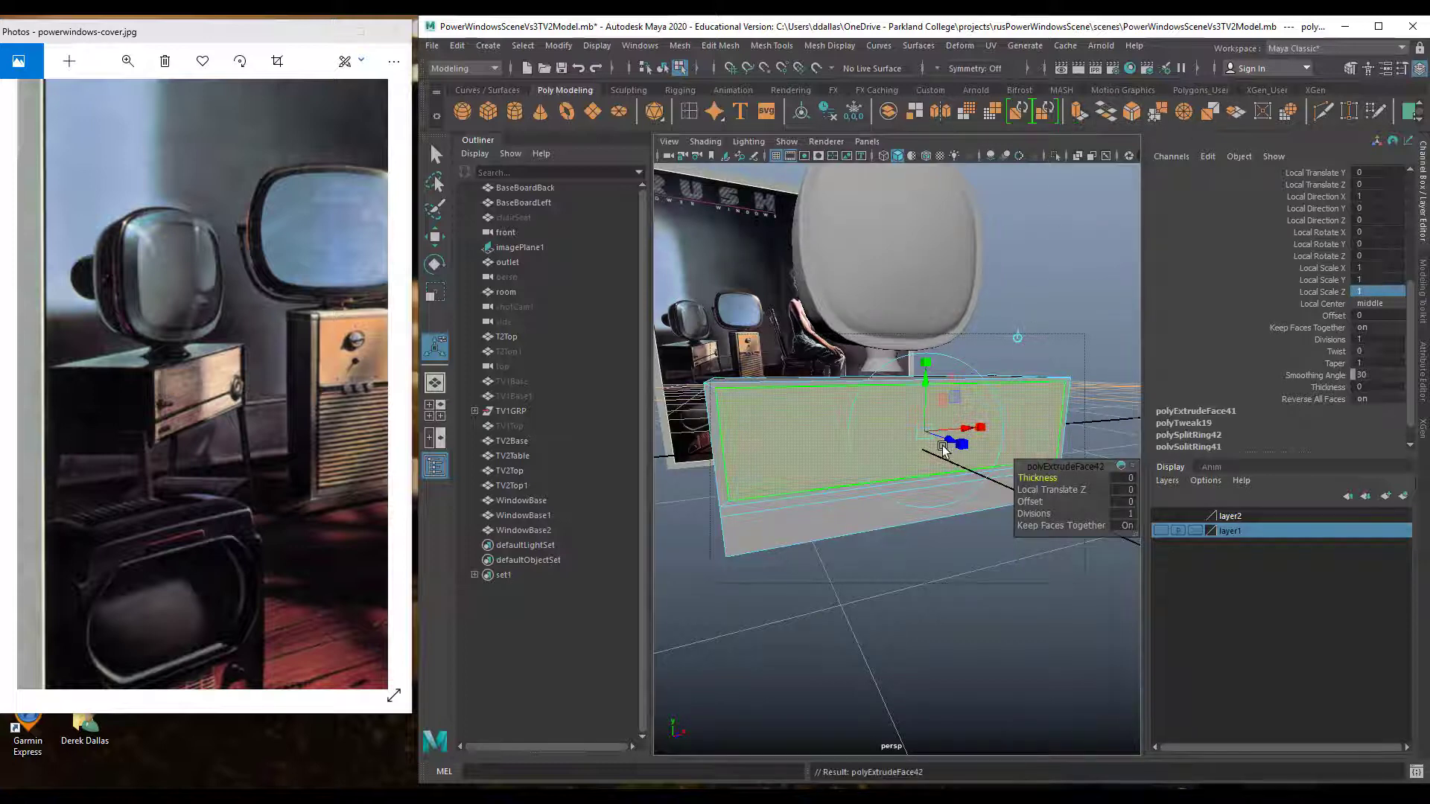
drag(946, 444, 937, 440)
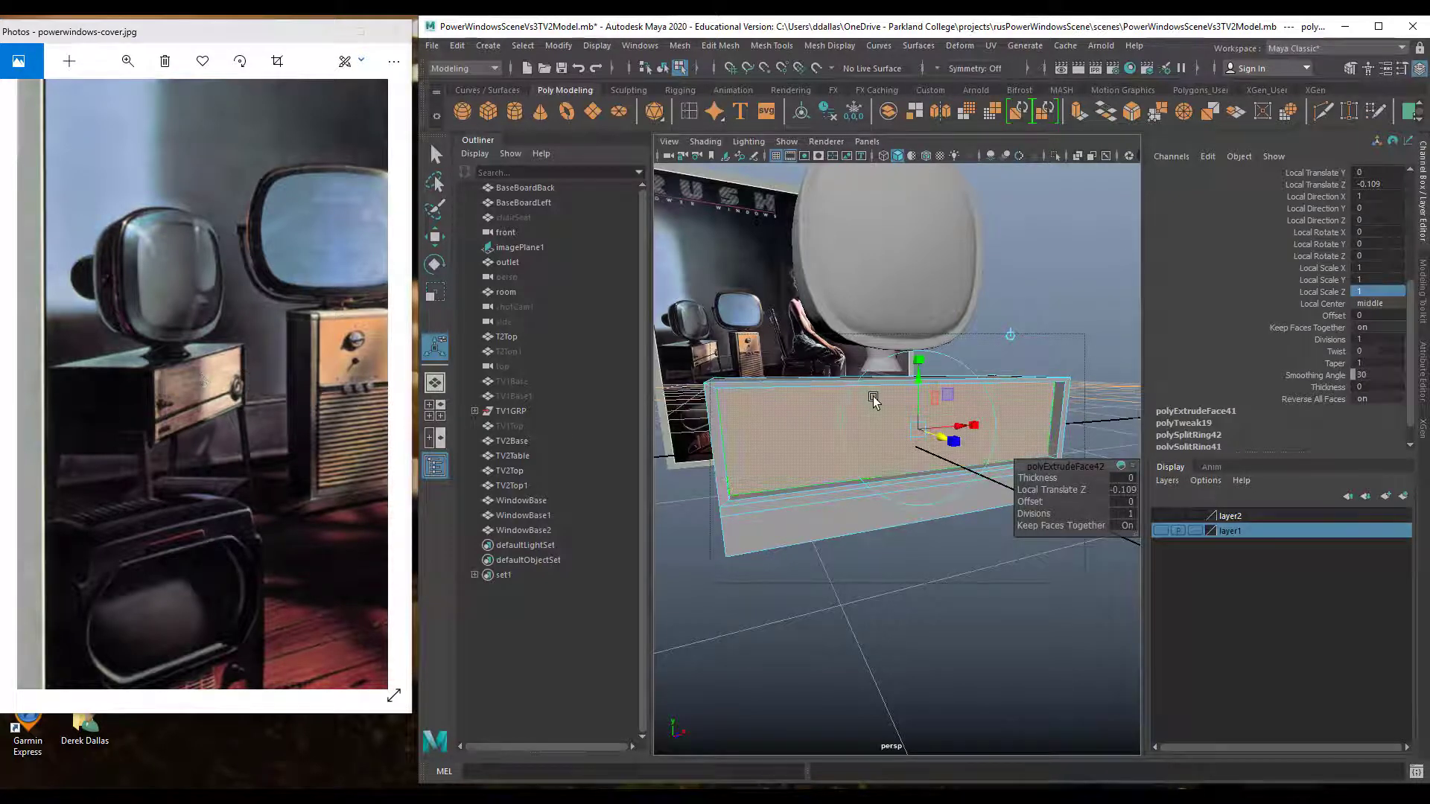
Extrude the narrow lower front face of TV2Table and scale it uniformly inward
click(837, 520)
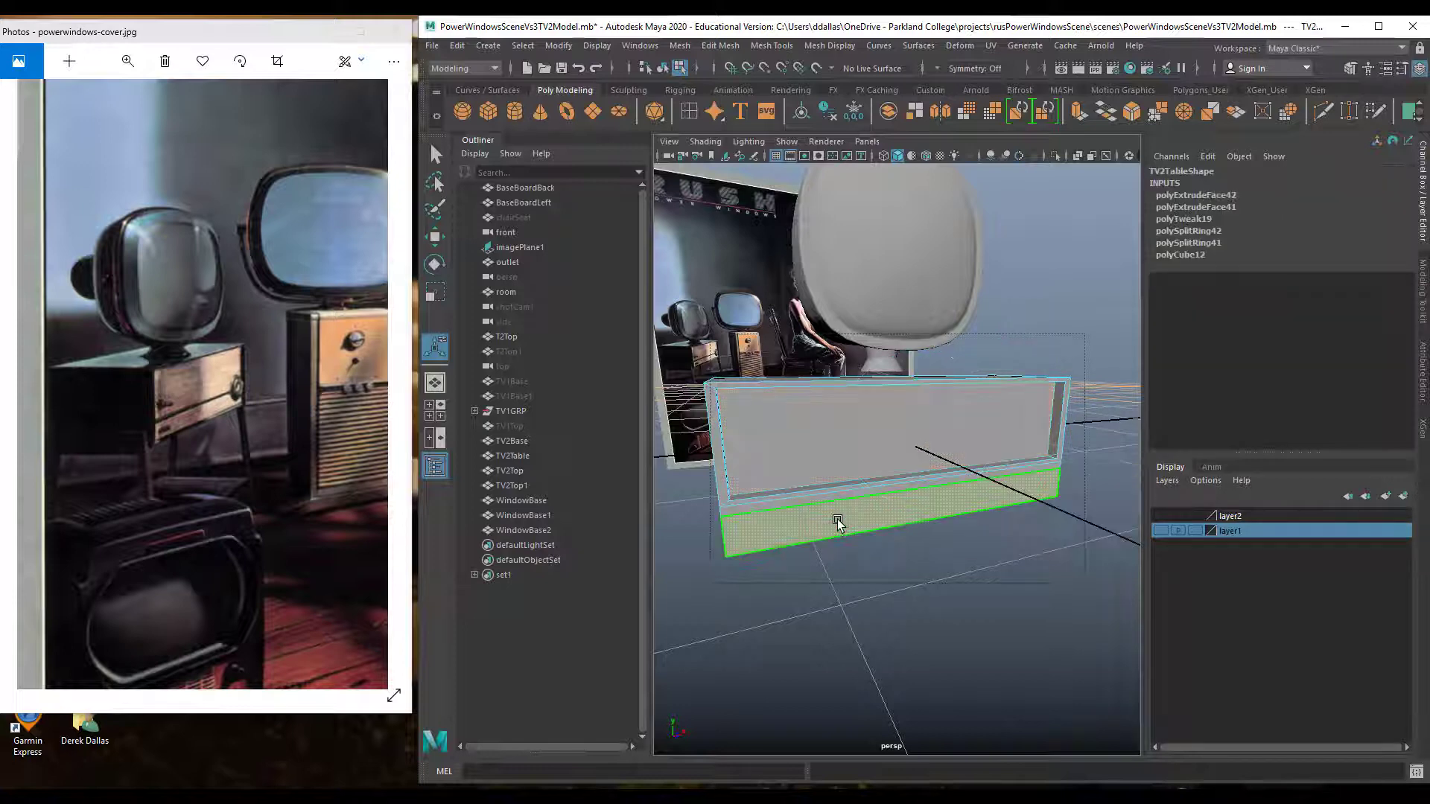
click(1078, 111)
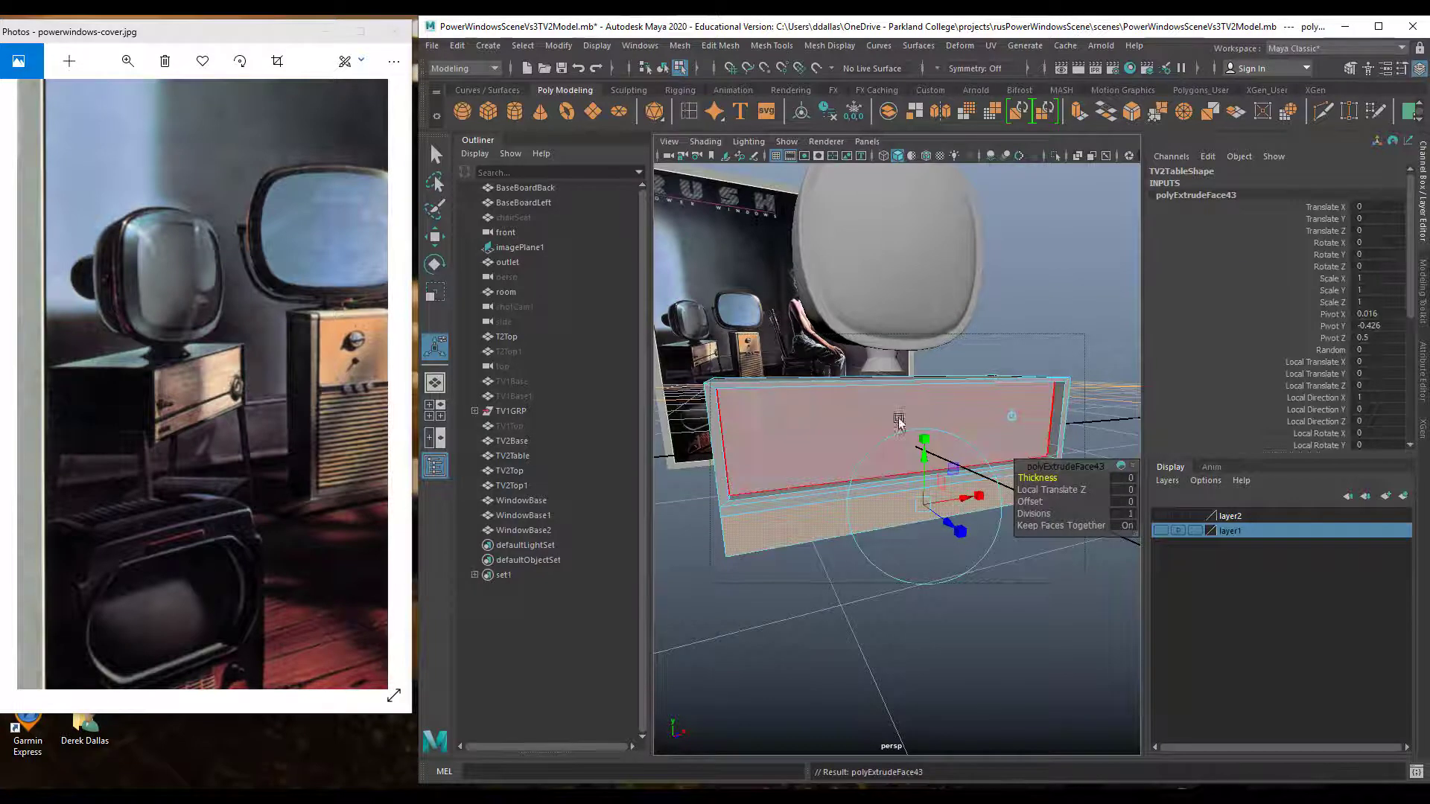
click(922, 506)
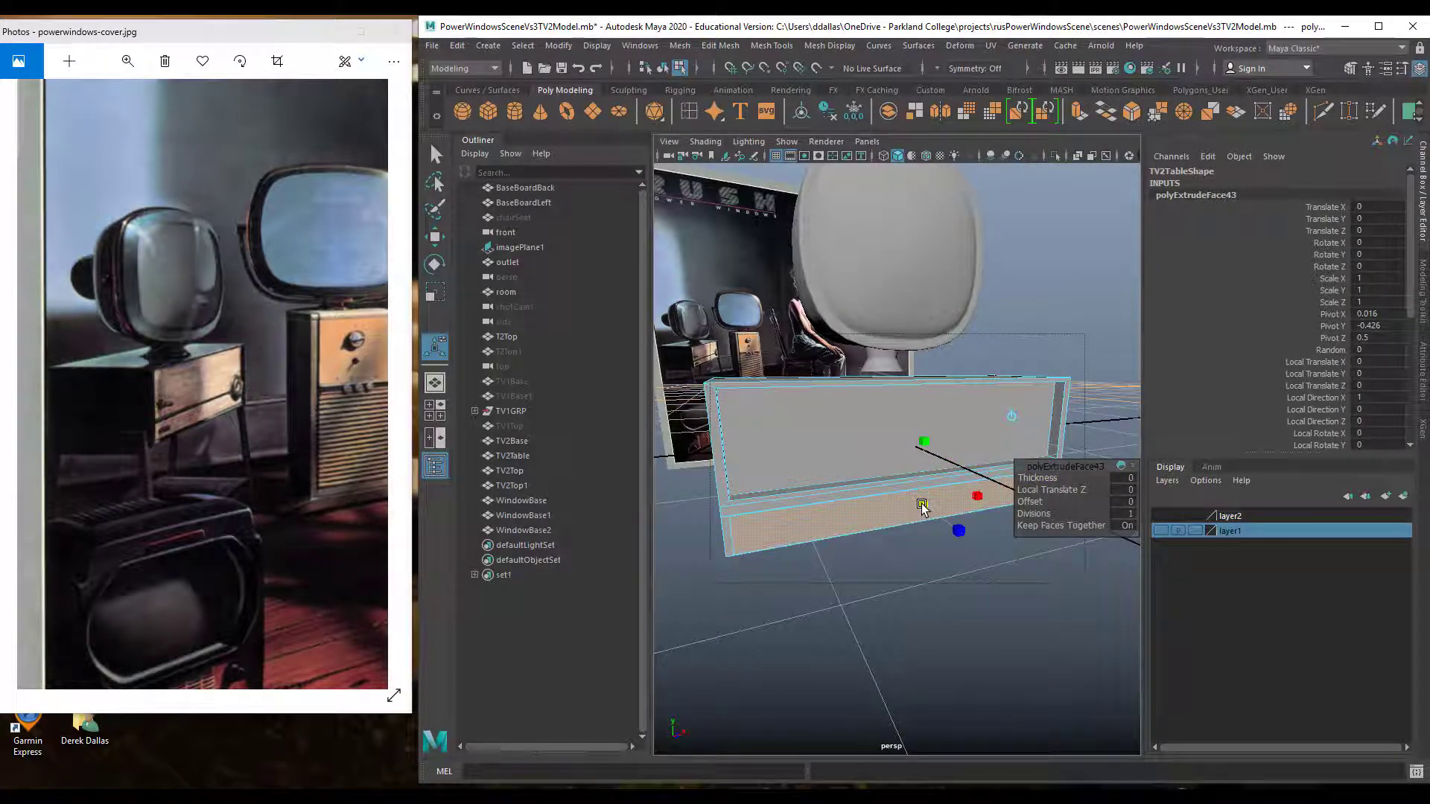
Scale the extruded lower front face of the TV2 table vertically by eye to a local Y scale of about 0.823
alt+drag(827, 523, 814, 495)
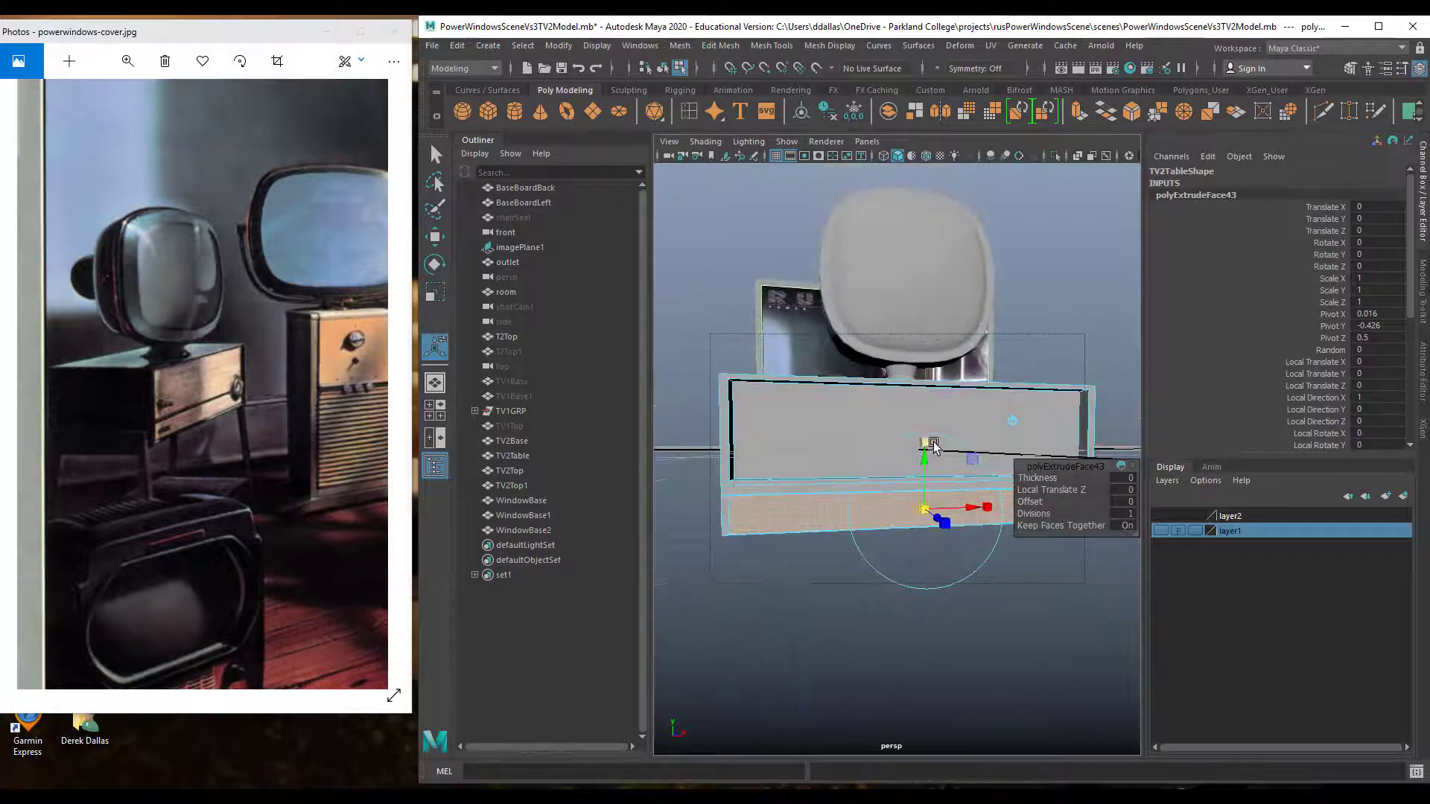
drag(927, 444, 929, 456)
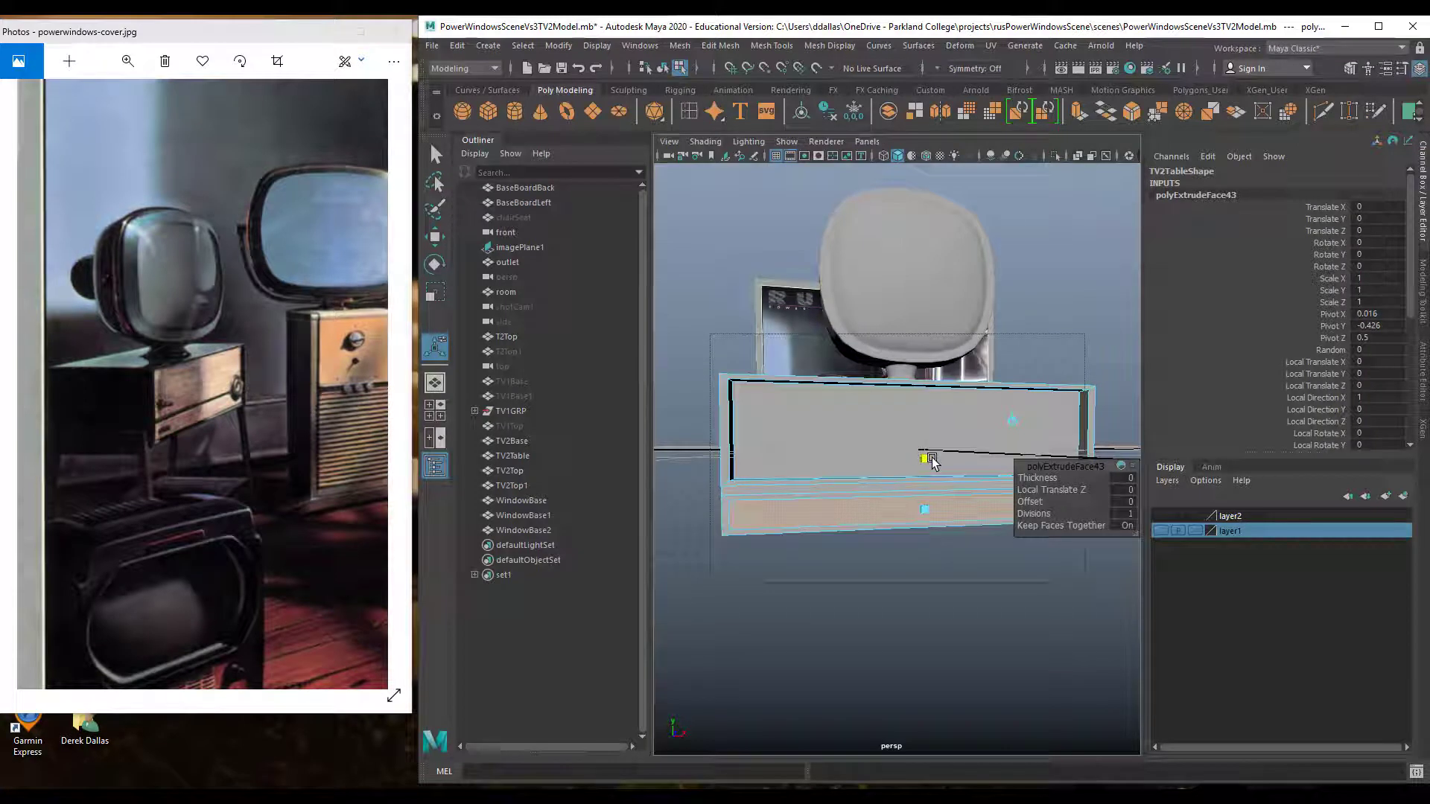
drag(932, 458, 937, 450)
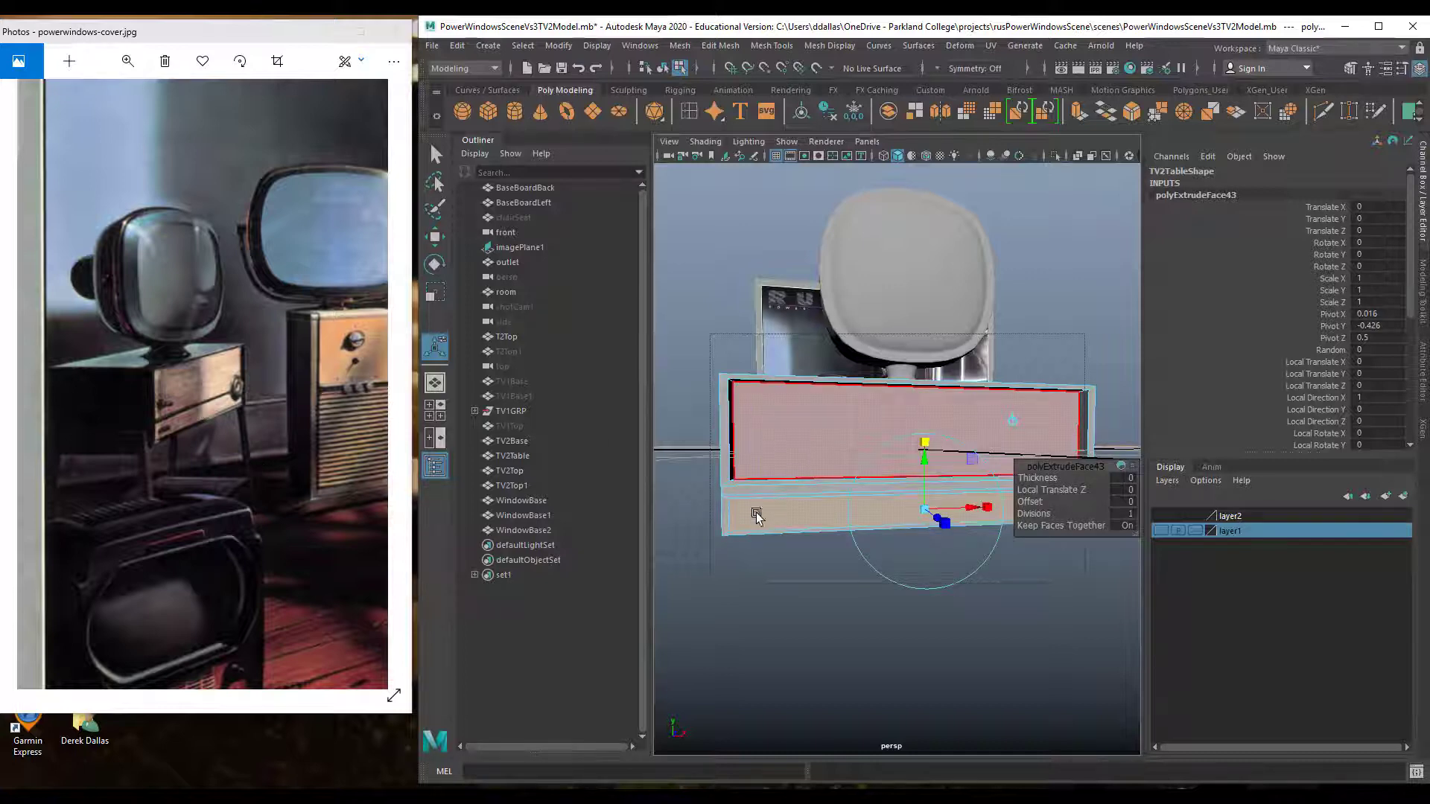
Set the lower front face extrusion's local scale to 0.96 in X, 0.915 in Y and 0.915 in Z
alt+drag(756, 511, 878, 501)
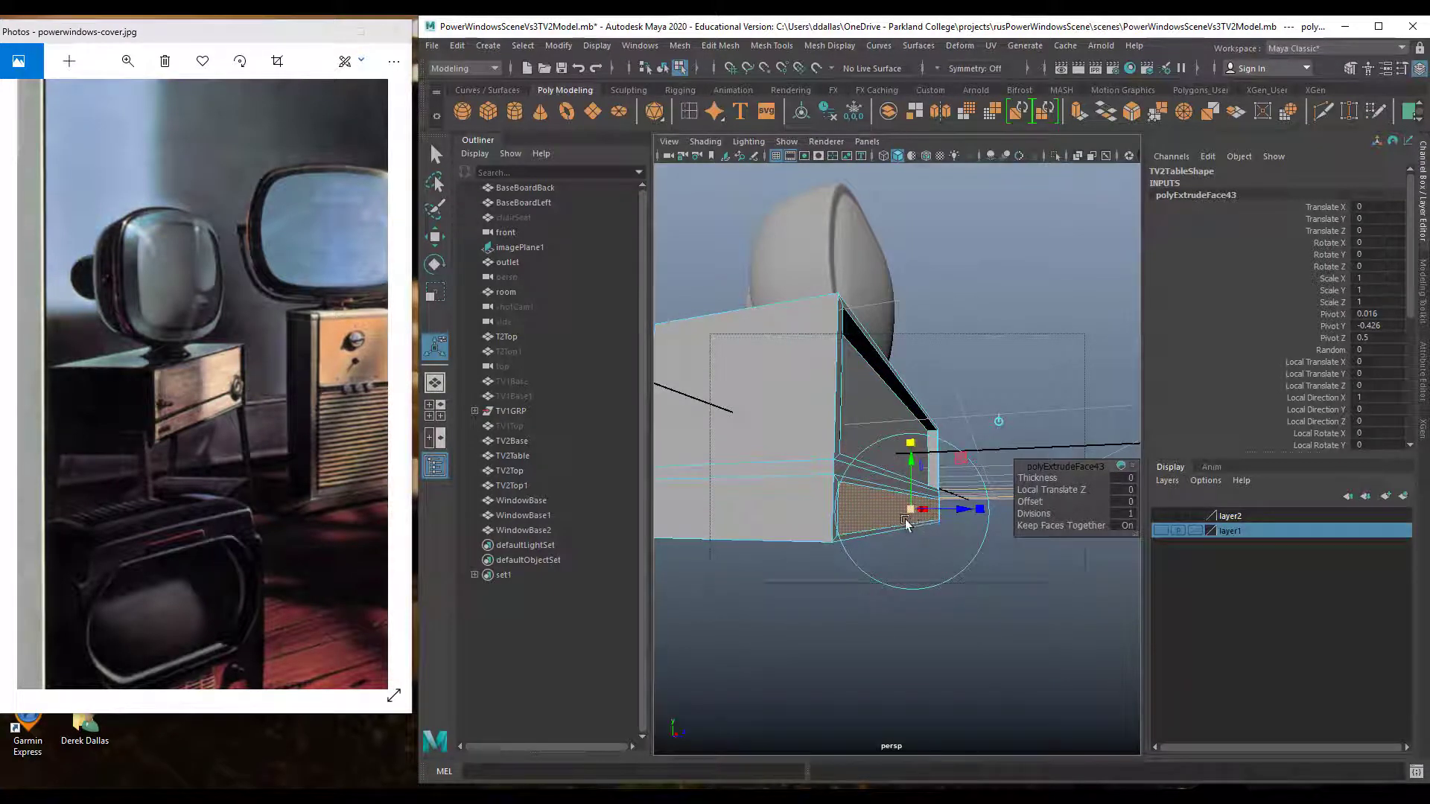
alt+drag(906, 522, 929, 421)
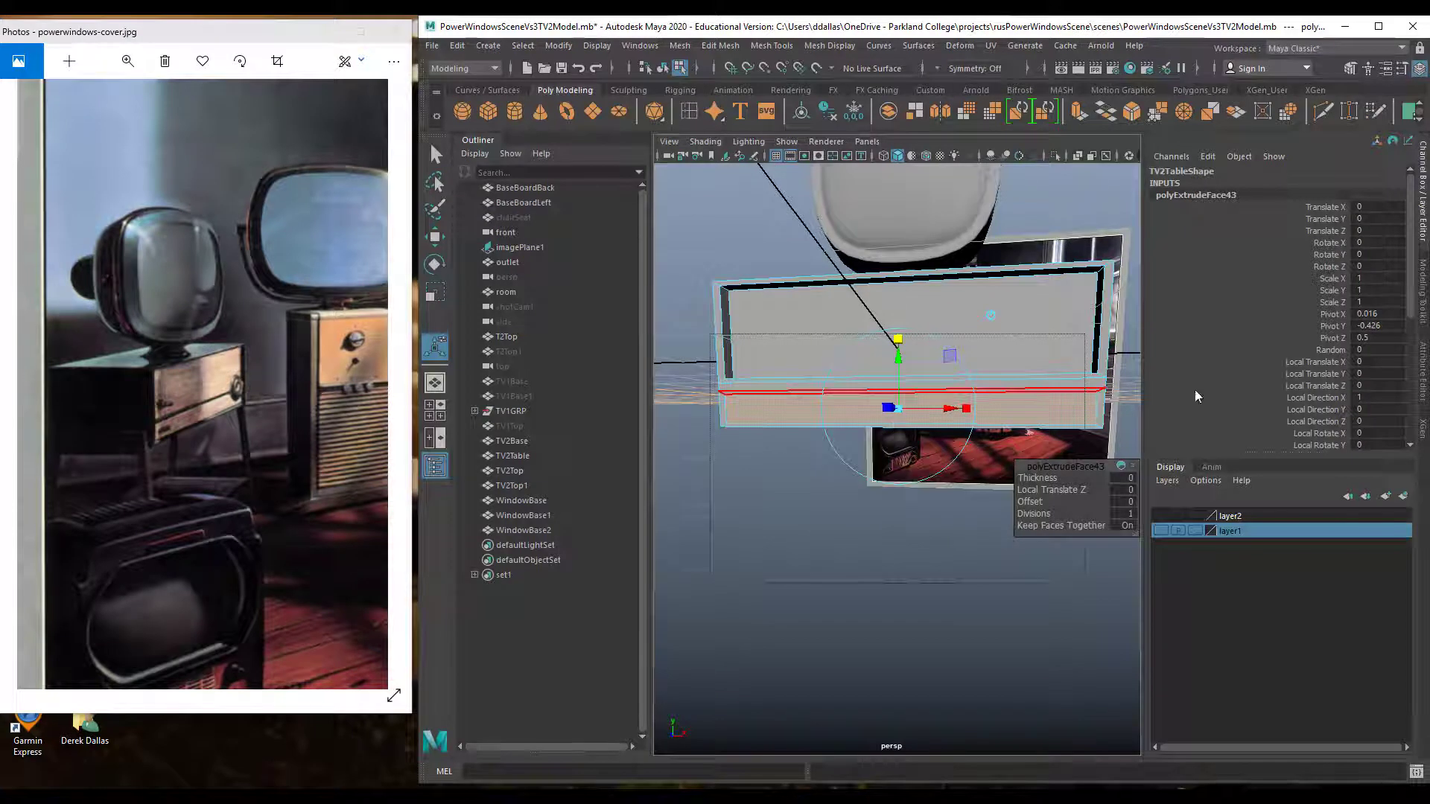
scroll(1385, 342, down, 5)
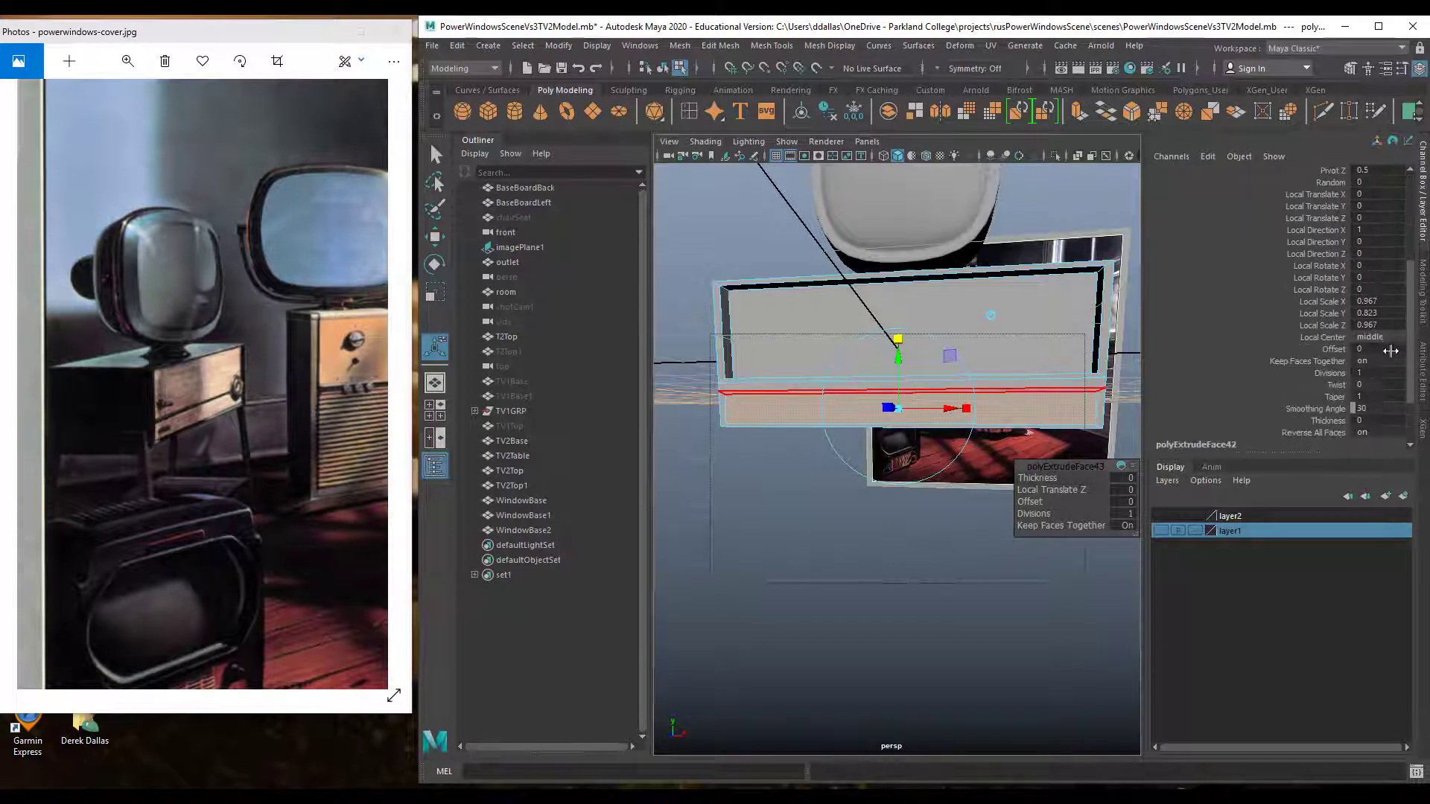
double_click(1390, 300)
text(0.)
key(Tab)
key(Return)
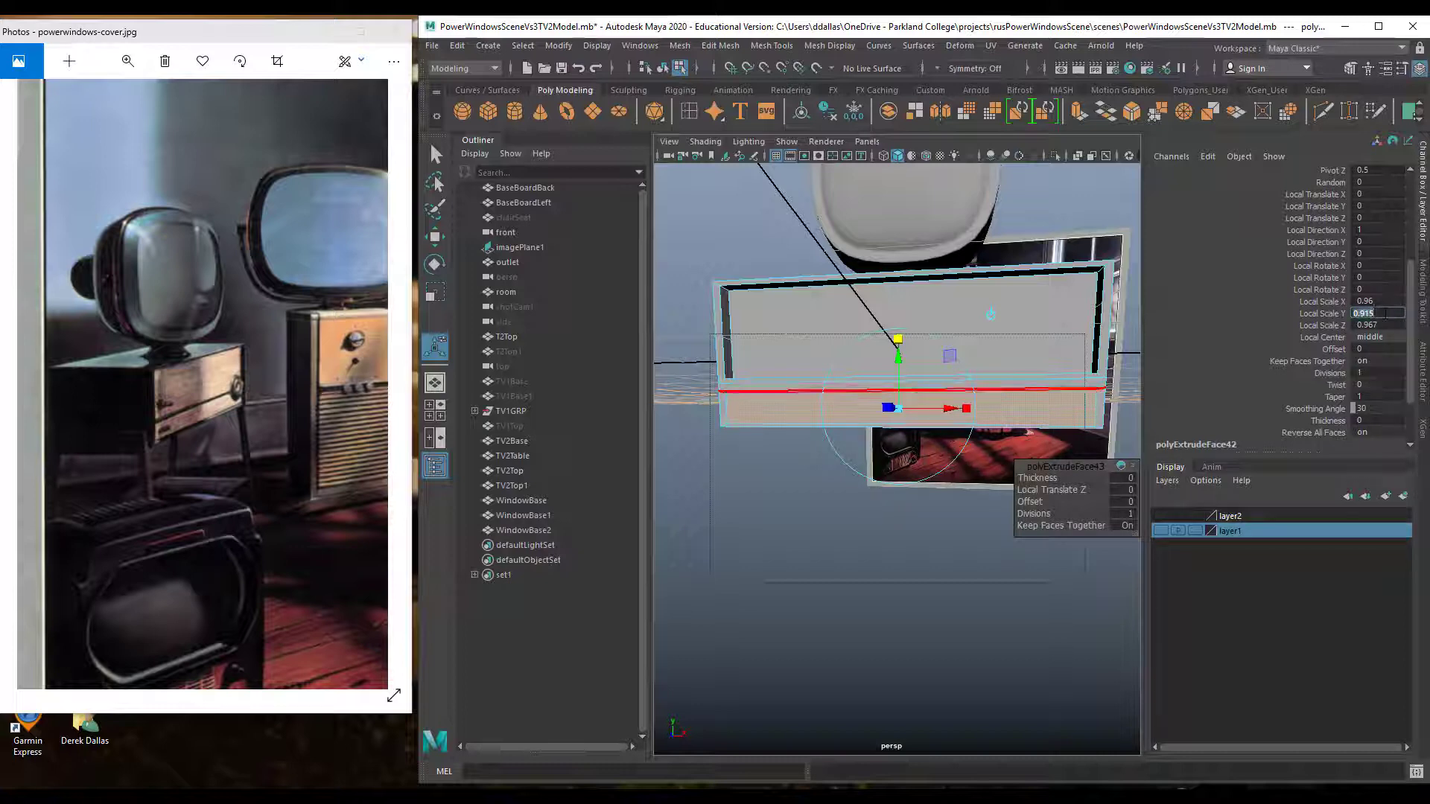
click(1383, 326)
key(Return)
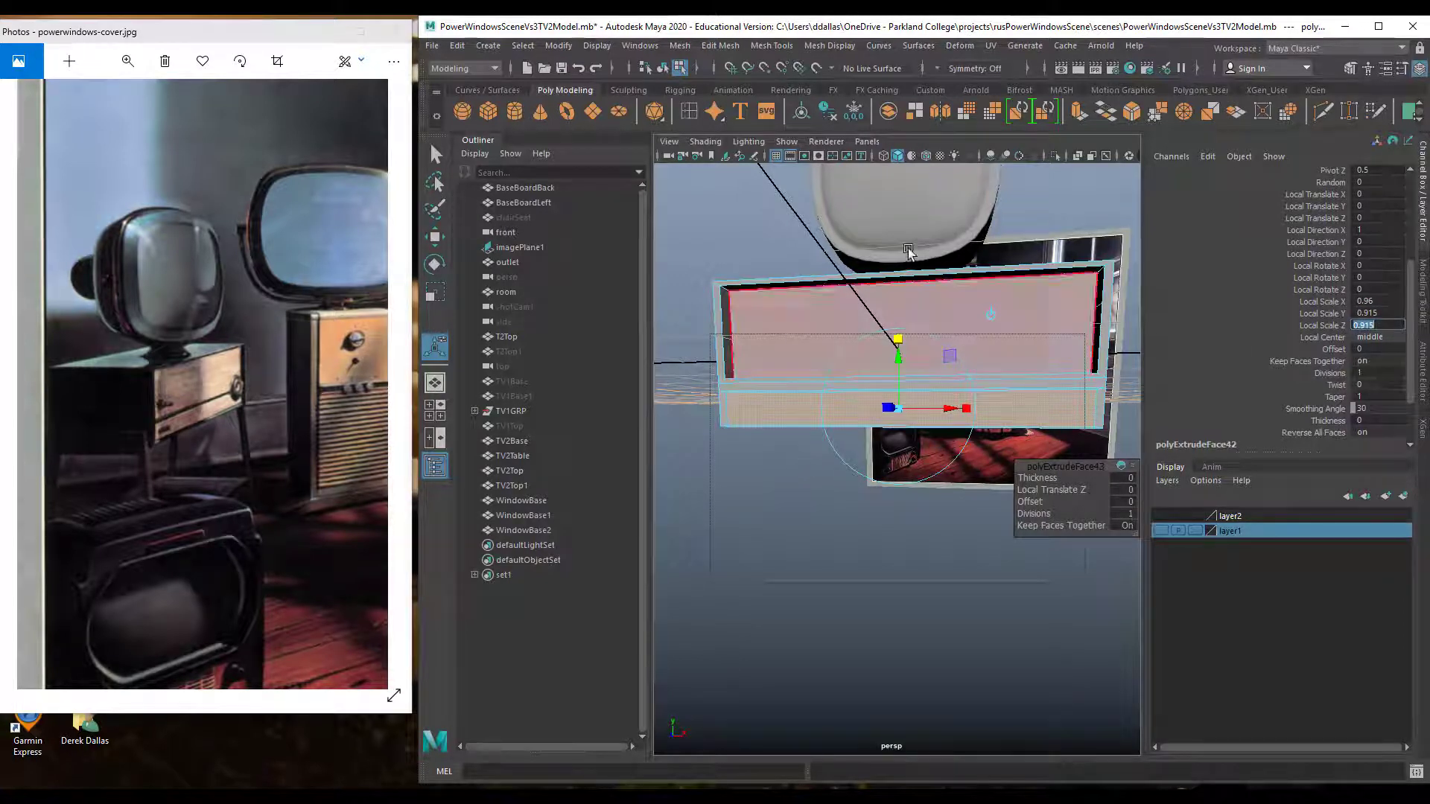
Extrude the inset lower front face again, push it inward to a local Z translate of about -0.109, and deselect it
click(1079, 112)
alt+drag(850, 514, 926, 527)
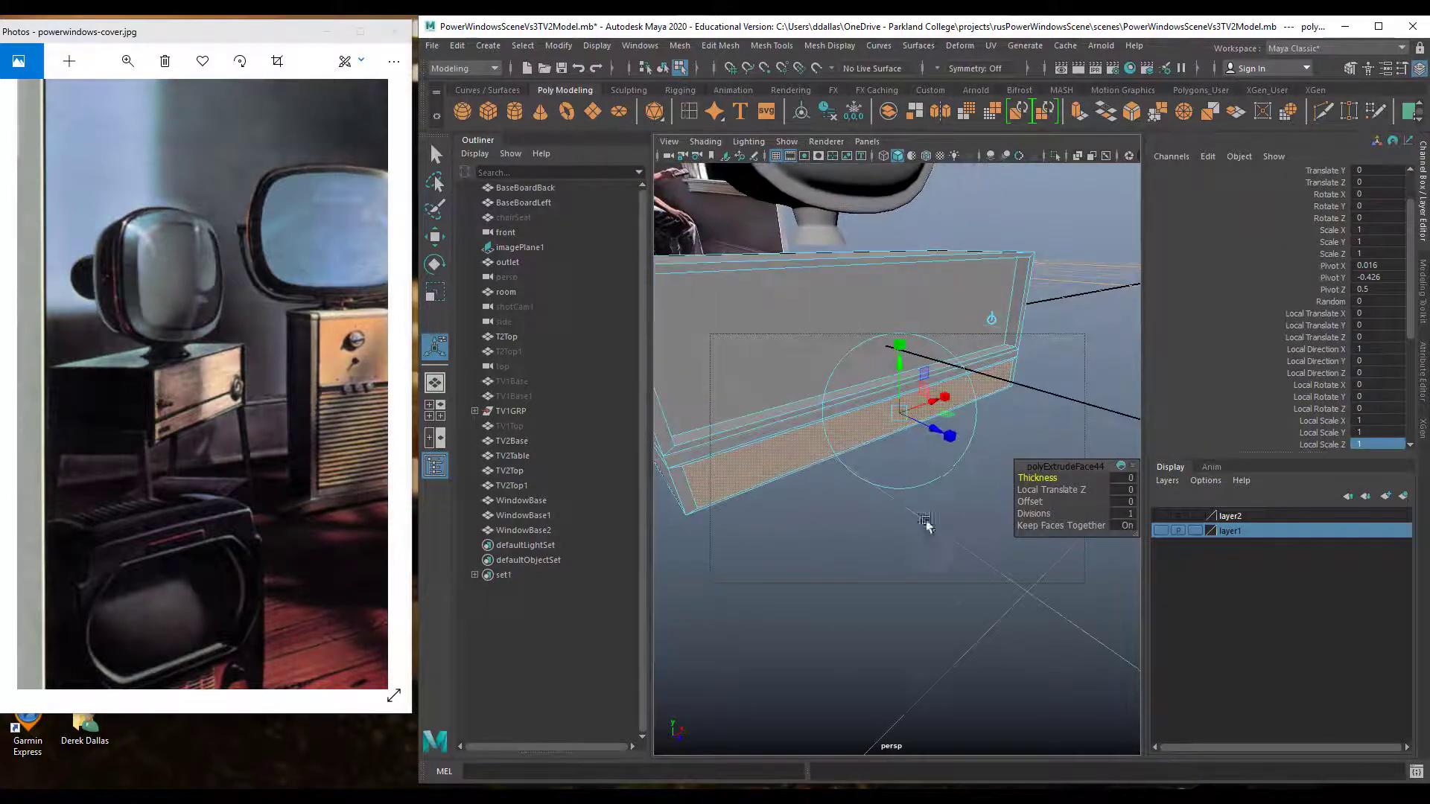
drag(934, 435, 923, 425)
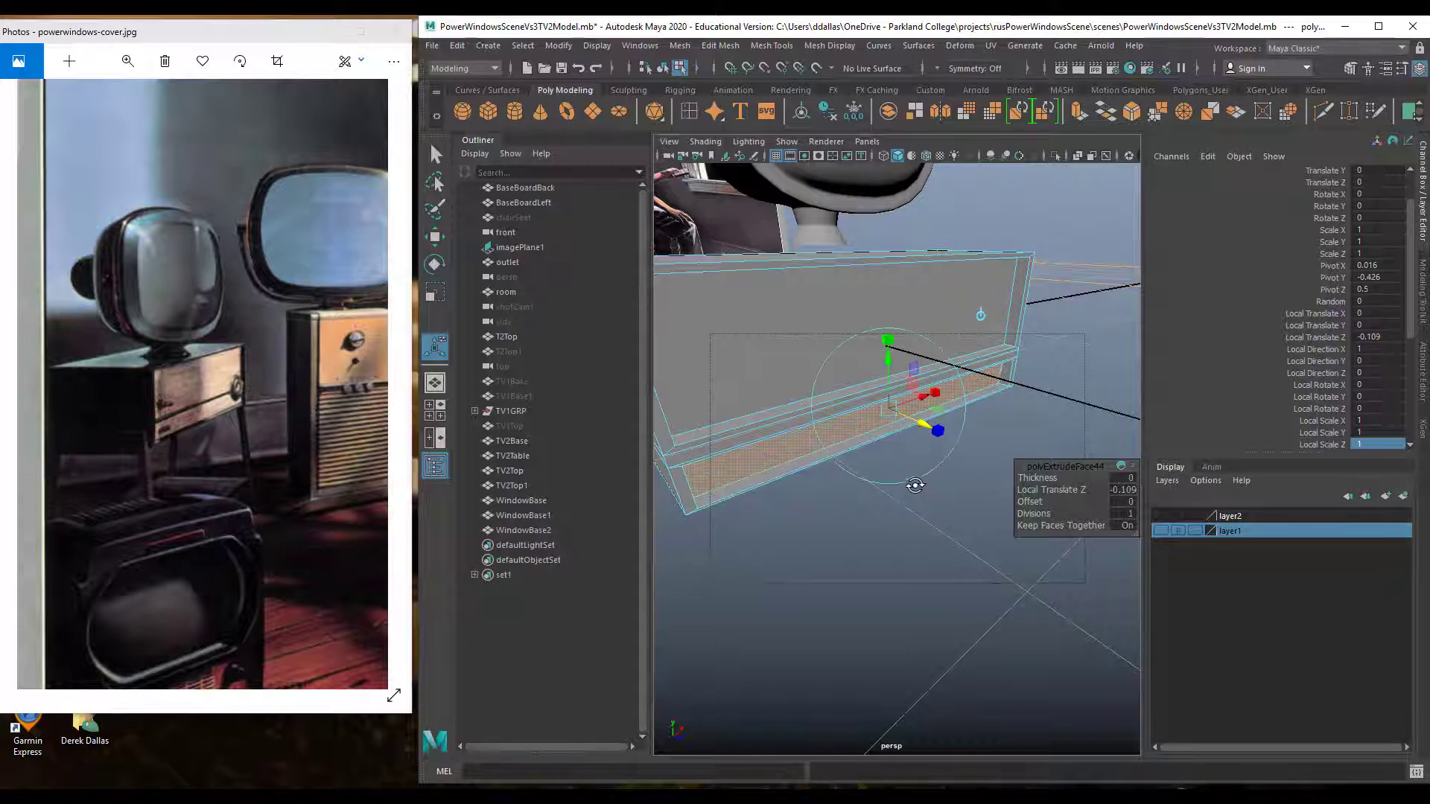
alt+drag(915, 486, 1026, 487)
click(856, 517)
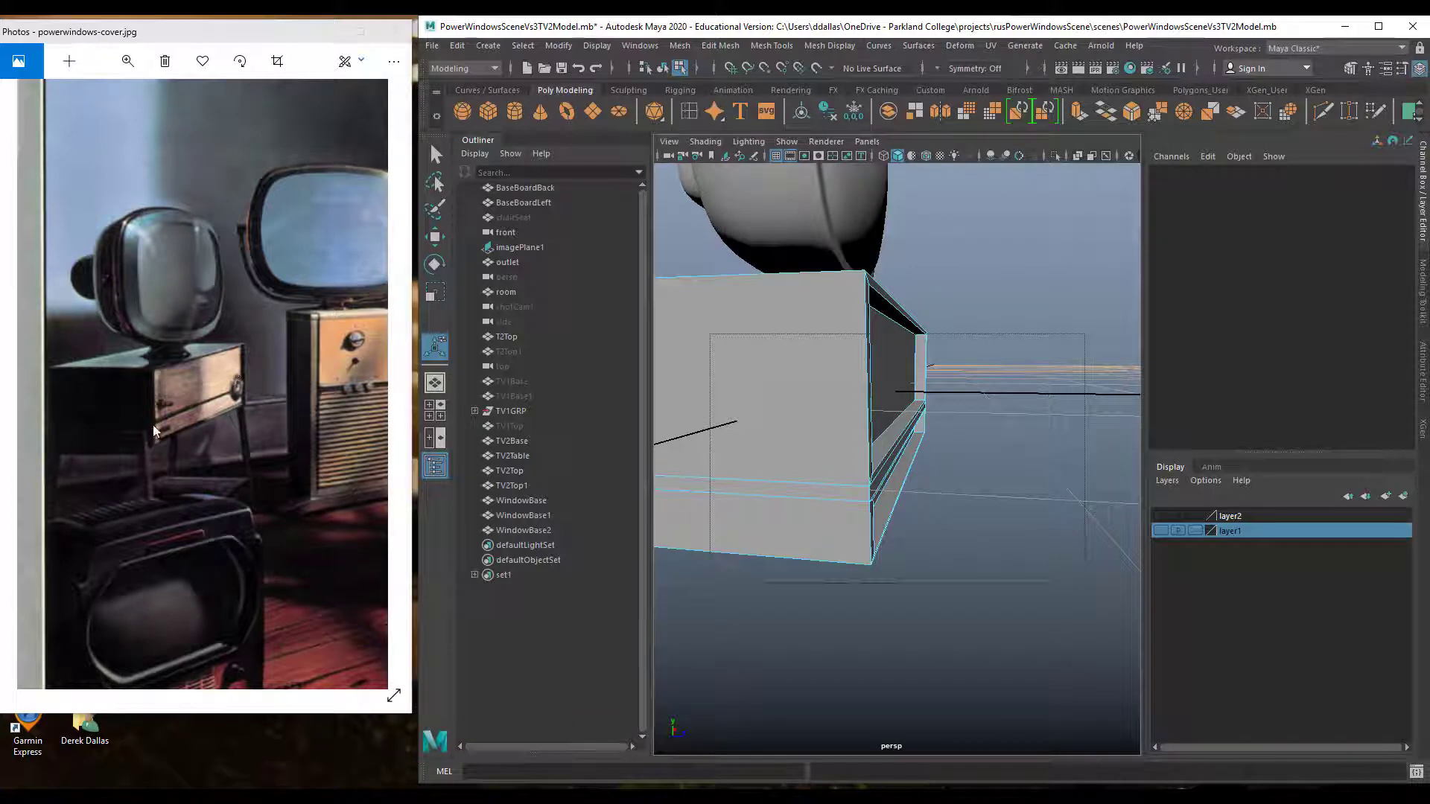
Select the divider strip on the table front and examine both recessed panels from several angles
alt+drag(985, 427, 900, 453)
click(727, 467)
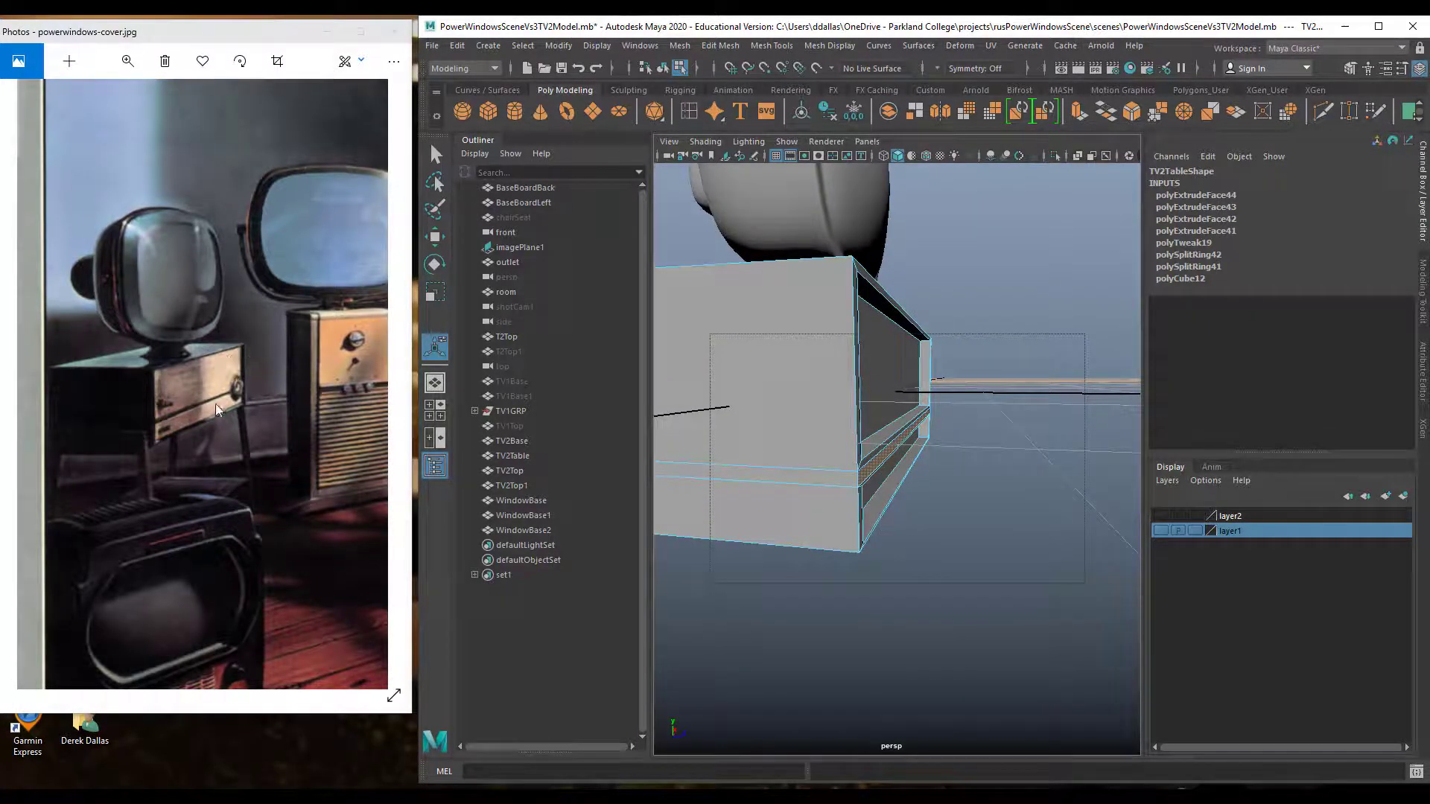
alt+drag(936, 447, 803, 454)
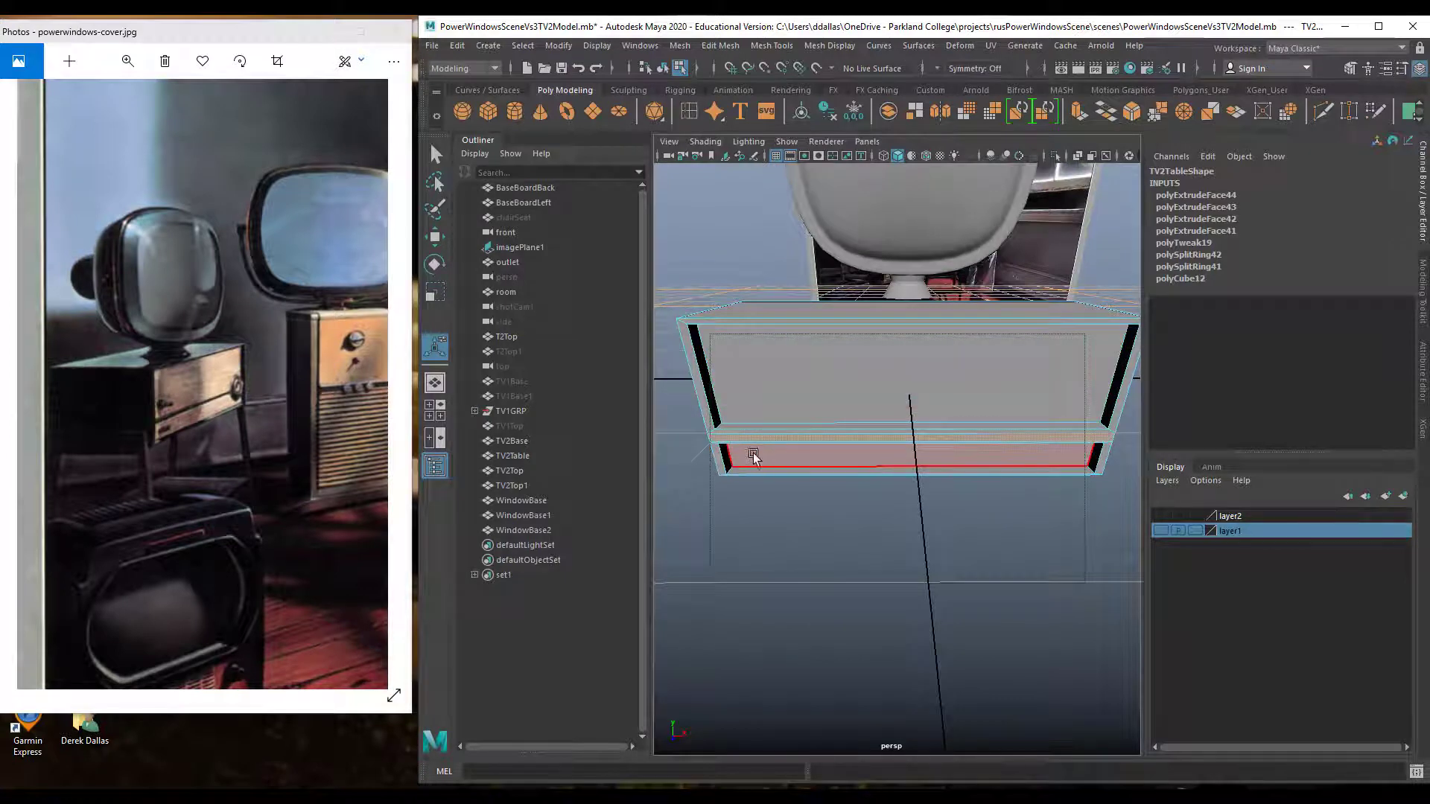
alt+drag(936, 494, 894, 479)
alt+right_drag(893, 479, 930, 494)
alt+drag(930, 494, 921, 494)
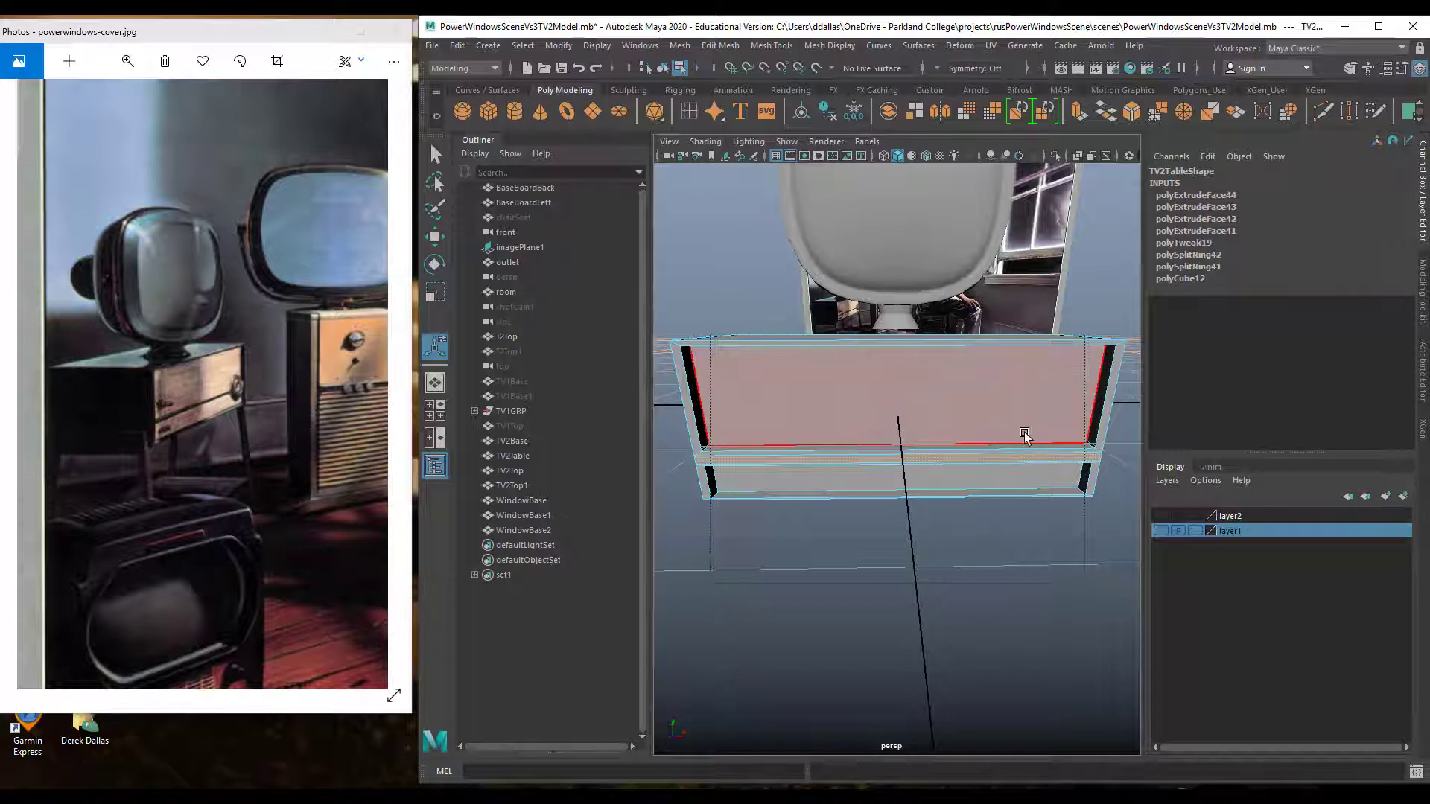
alt+drag(1063, 462, 1039, 462)
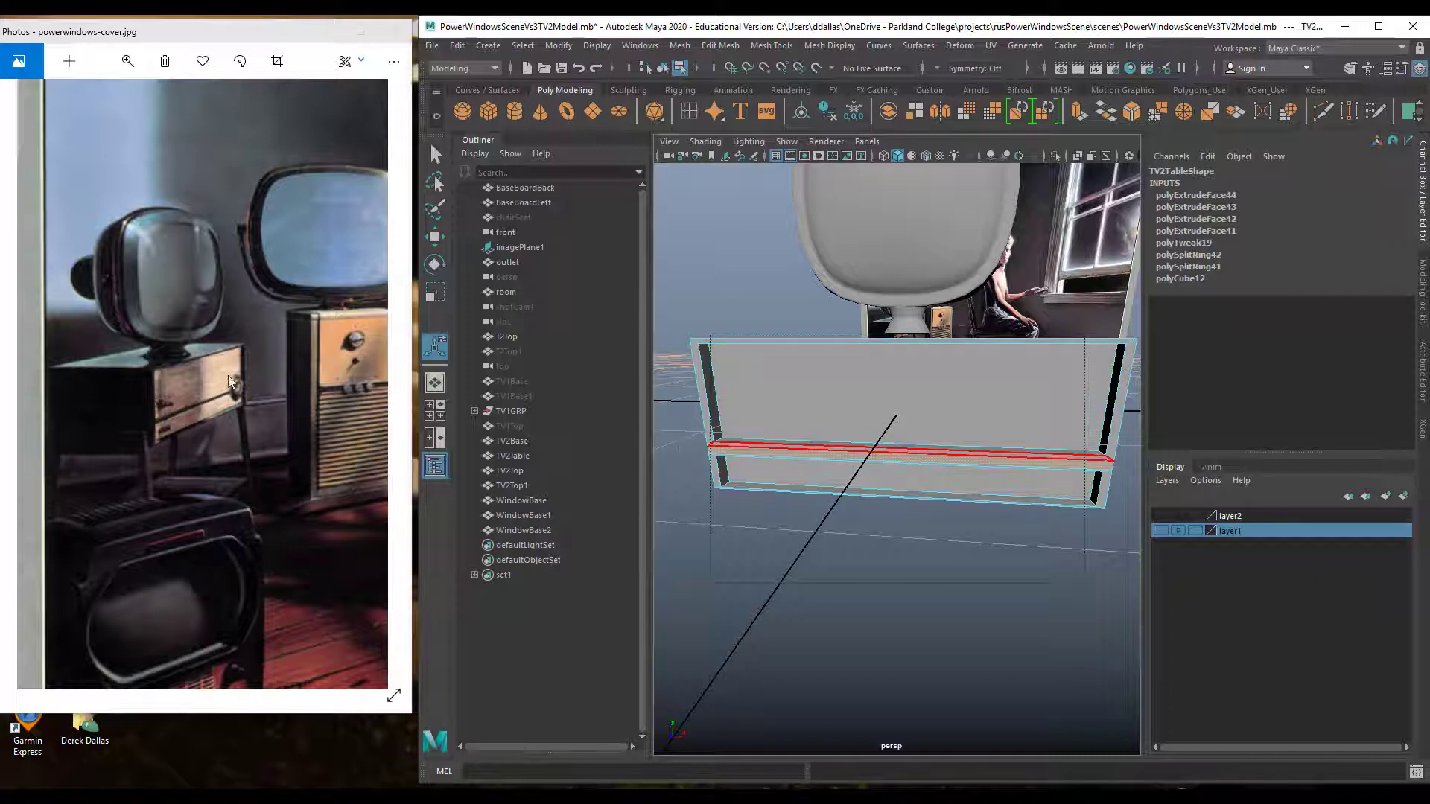
mouse_move(999, 438)
alt+mouse_down()
mouse_move(996, 450)
mouse_move(1105, 453)
mouse_move(1006, 441)
mouse_move(1030, 464)
mouse_move(938, 447)
mouse_move(1007, 445)
alt+mouse_up()
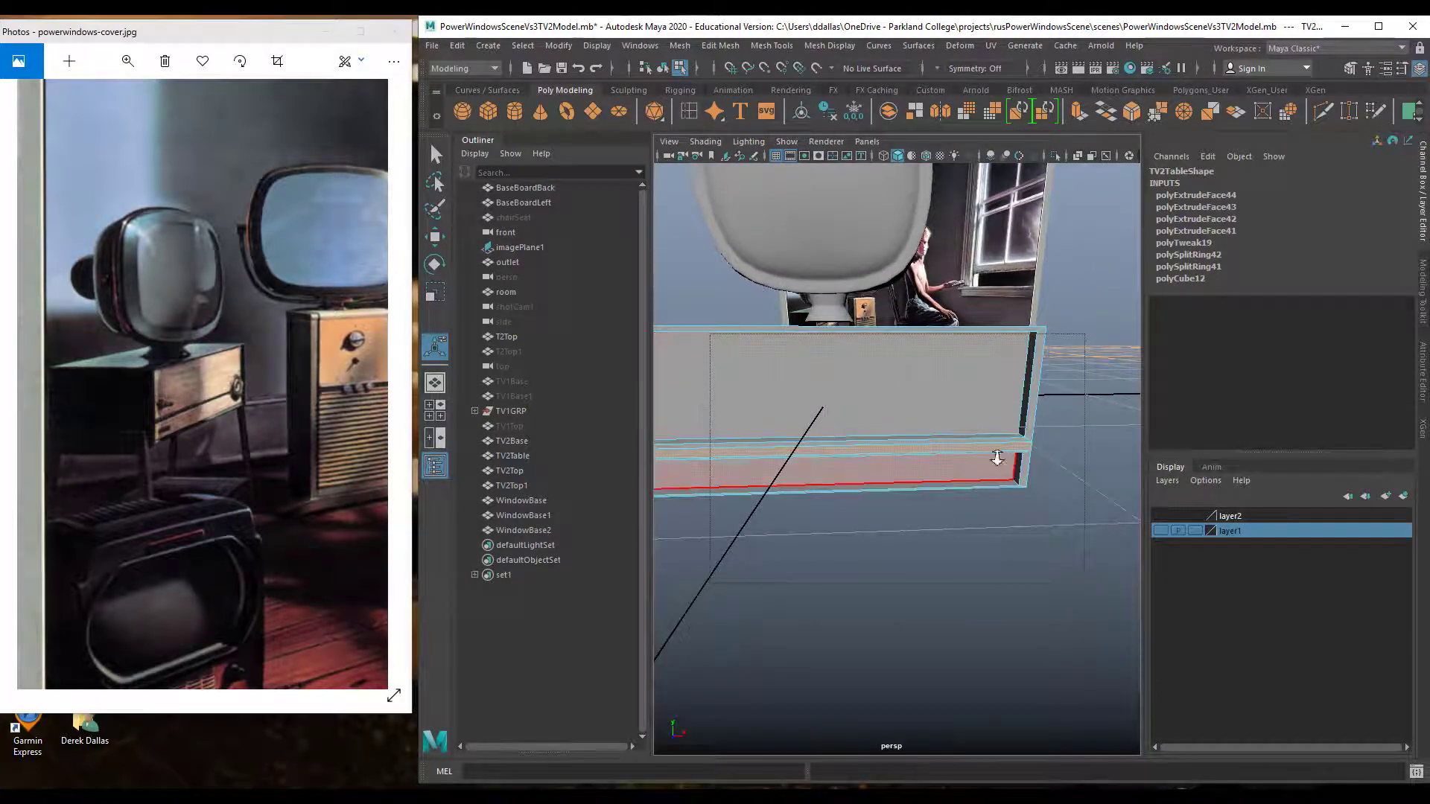
scroll(996, 456, down, 7)
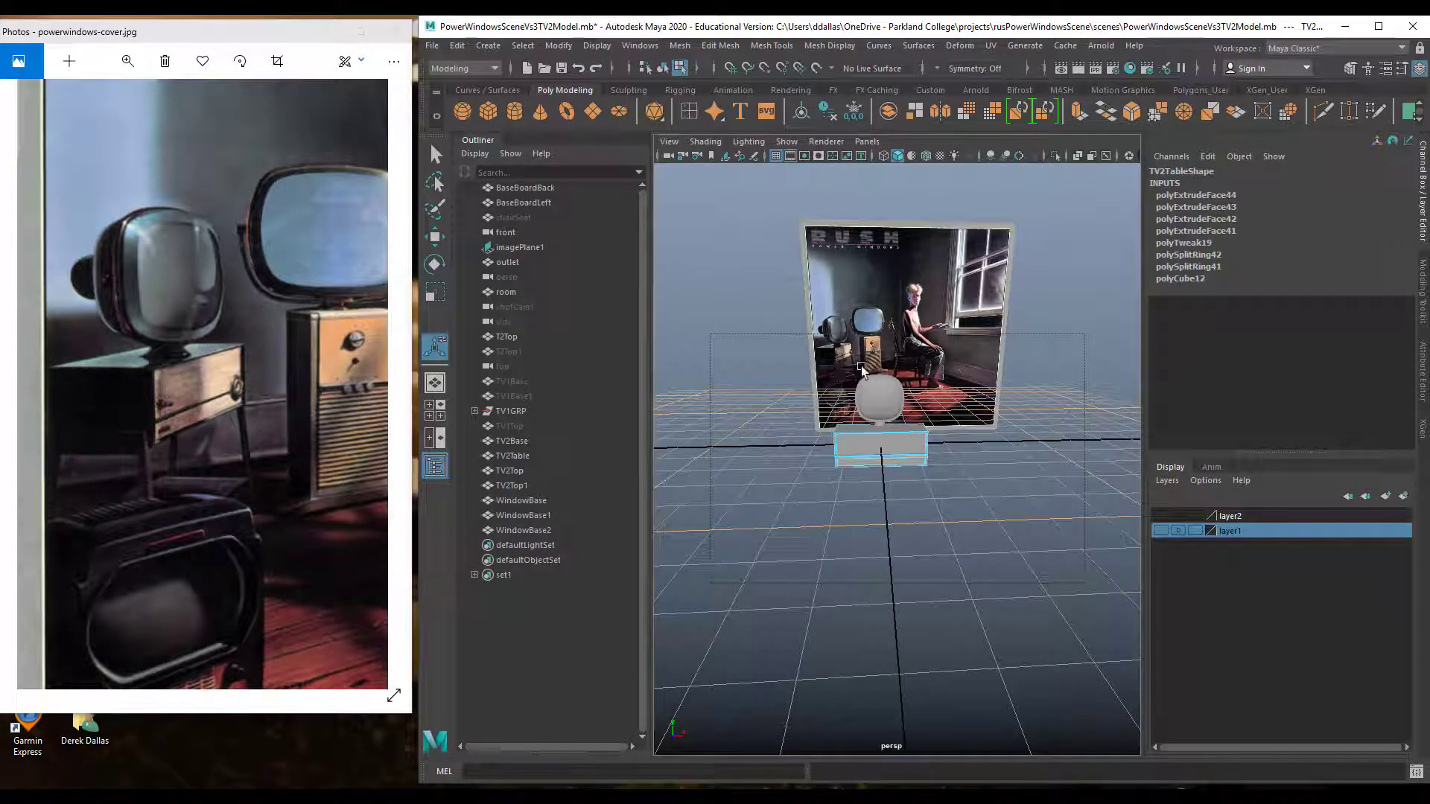
key(f)
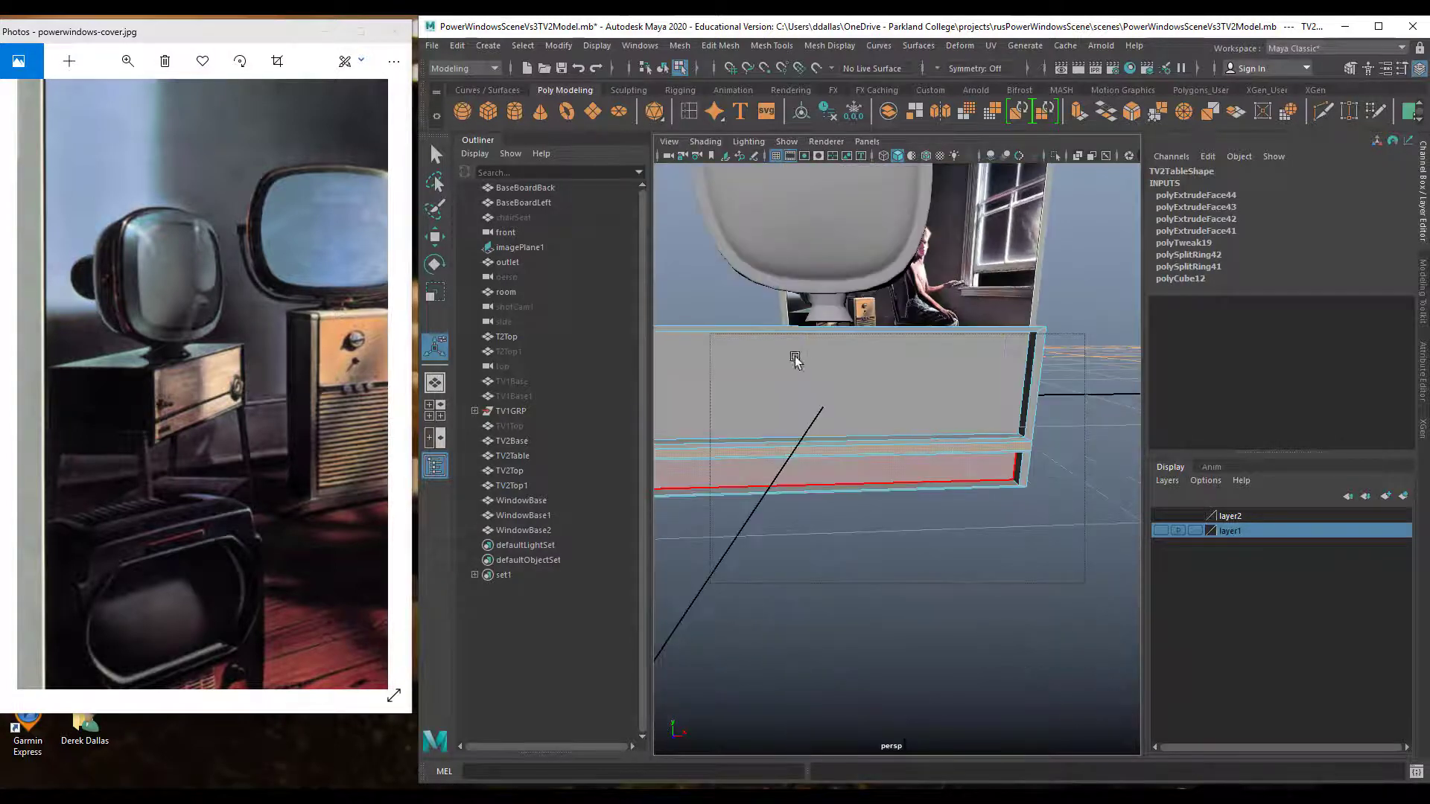
Enlarge and pan the cover photo to compare the small table's drawer front and the tall TV cabinet with the model
click(132, 63)
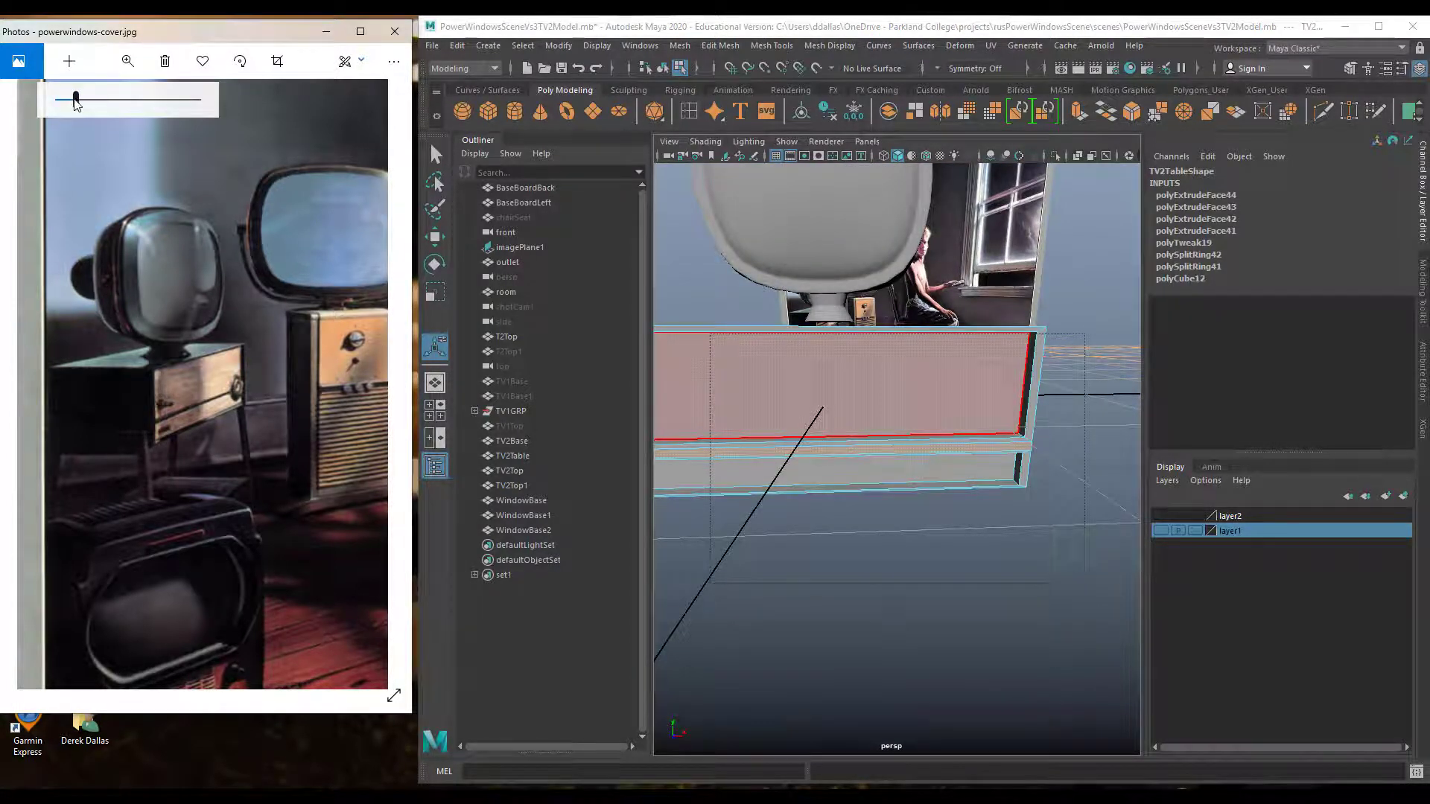
drag(76, 100, 139, 114)
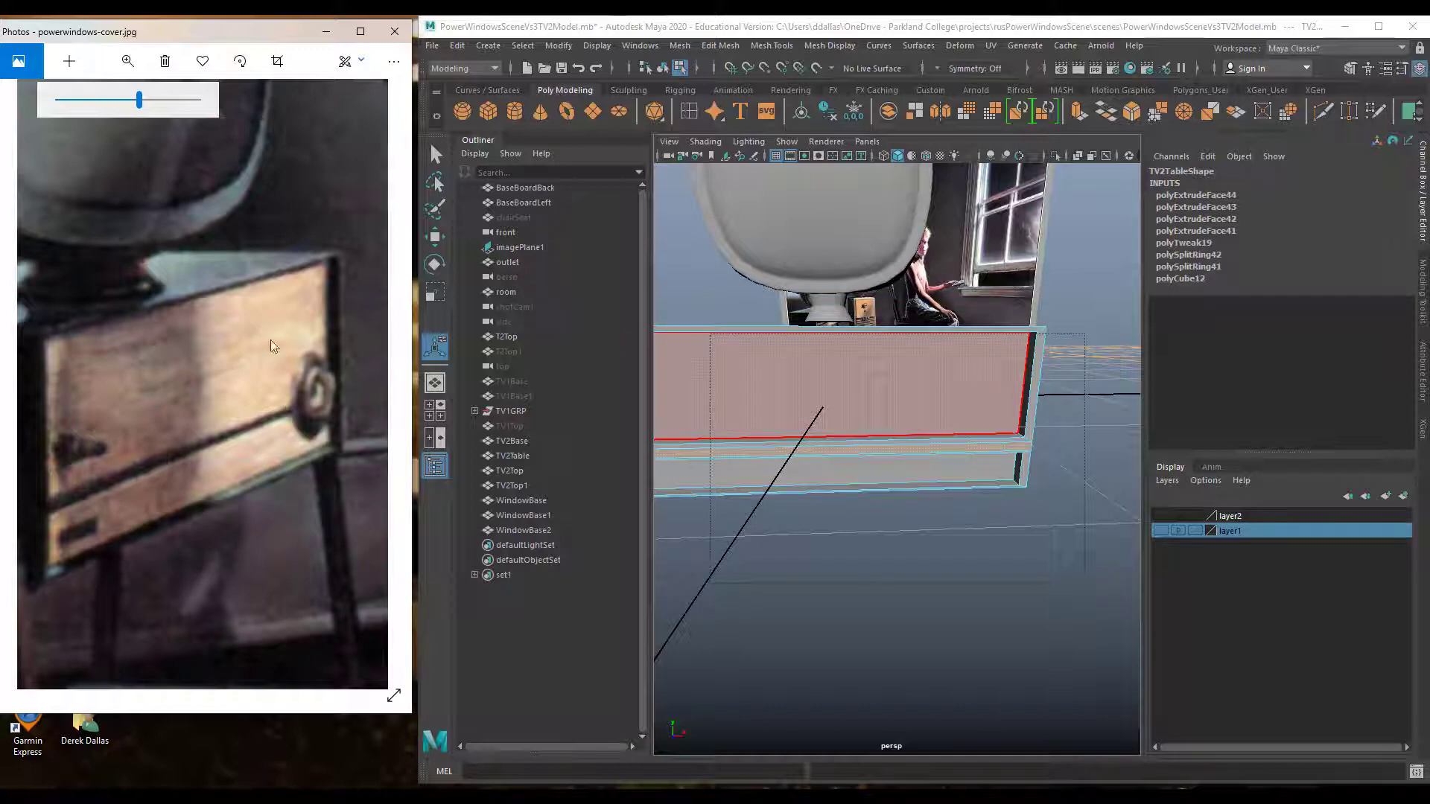
drag(139, 100, 90, 111)
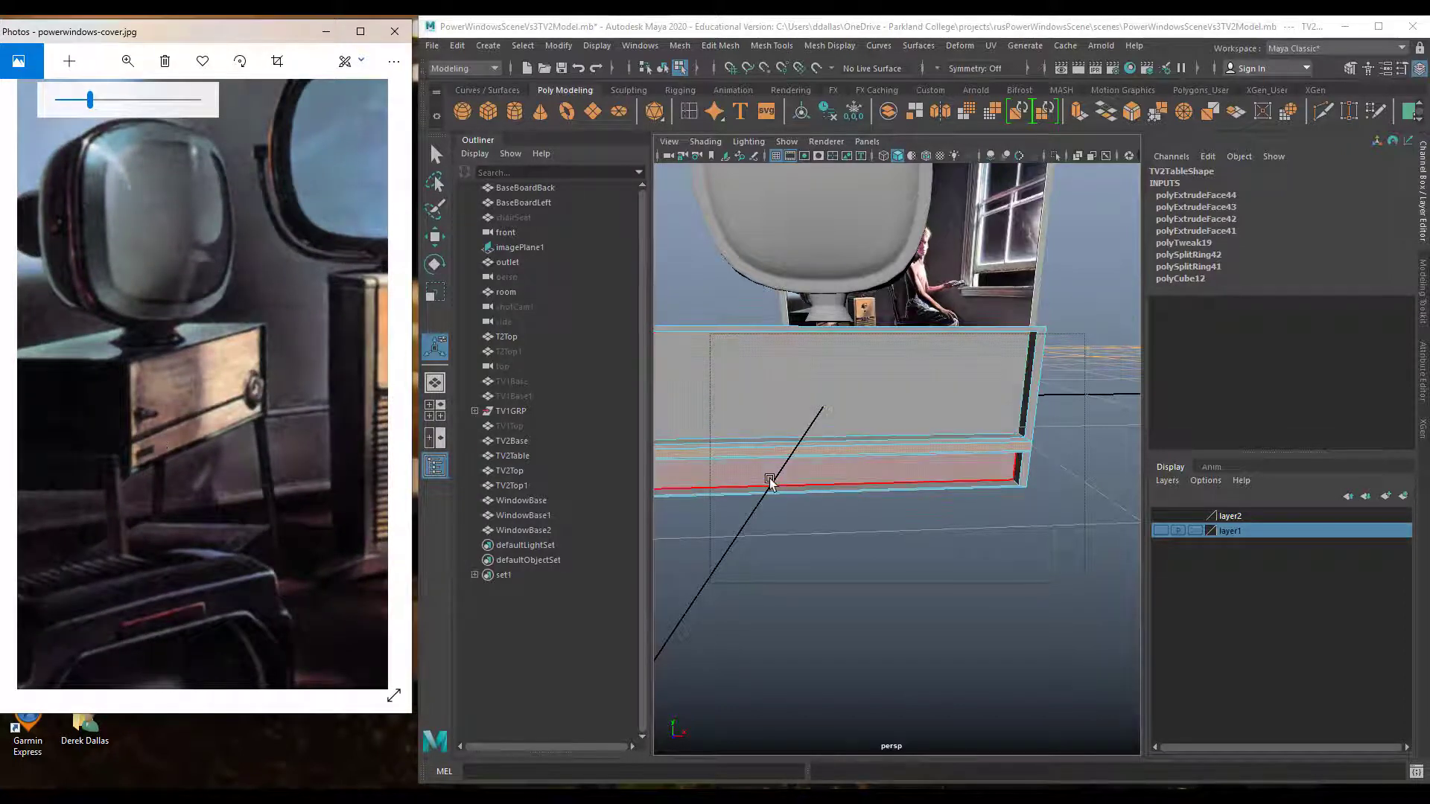
alt+drag(986, 455, 862, 444)
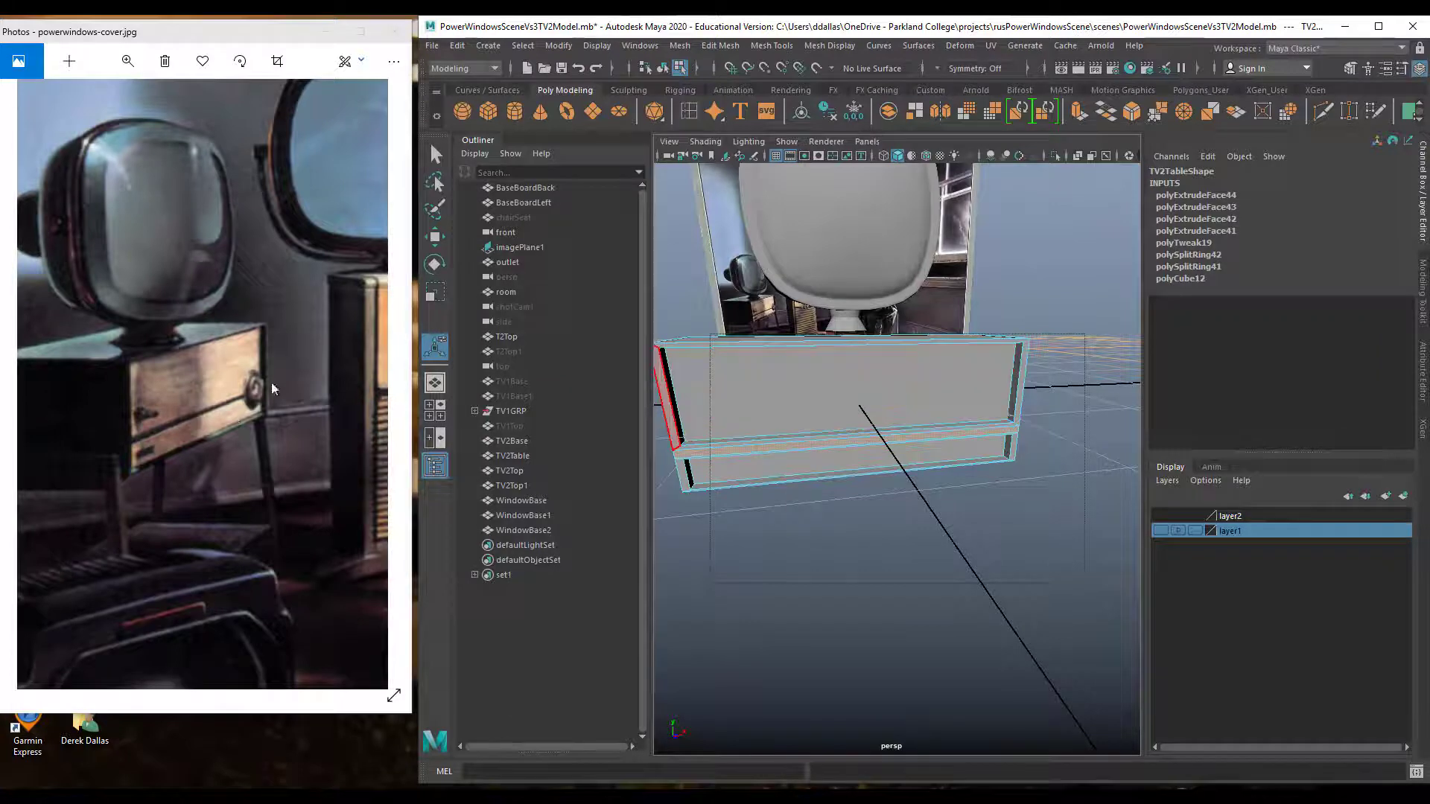
drag(306, 392, 150, 400)
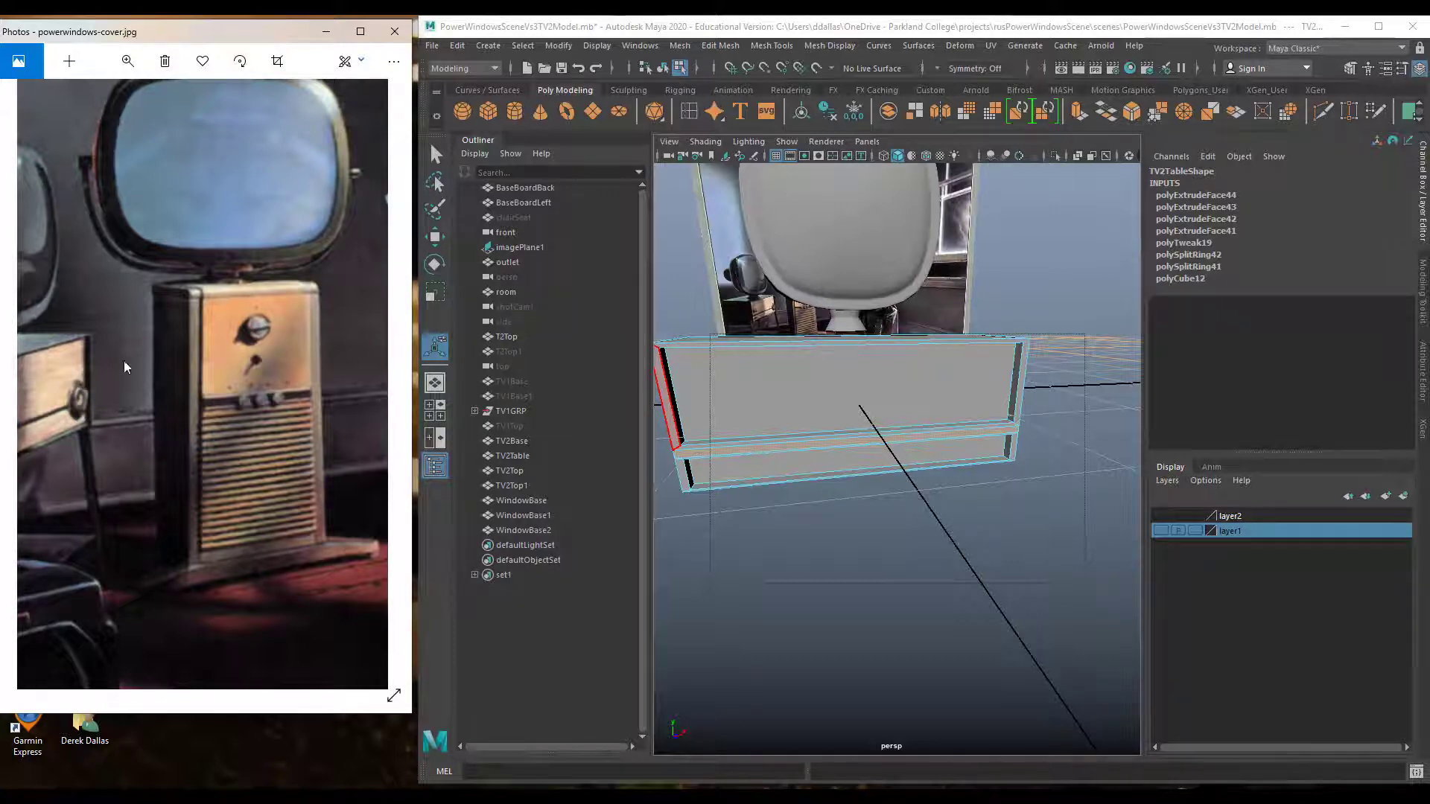
alt+drag(920, 367, 894, 354)
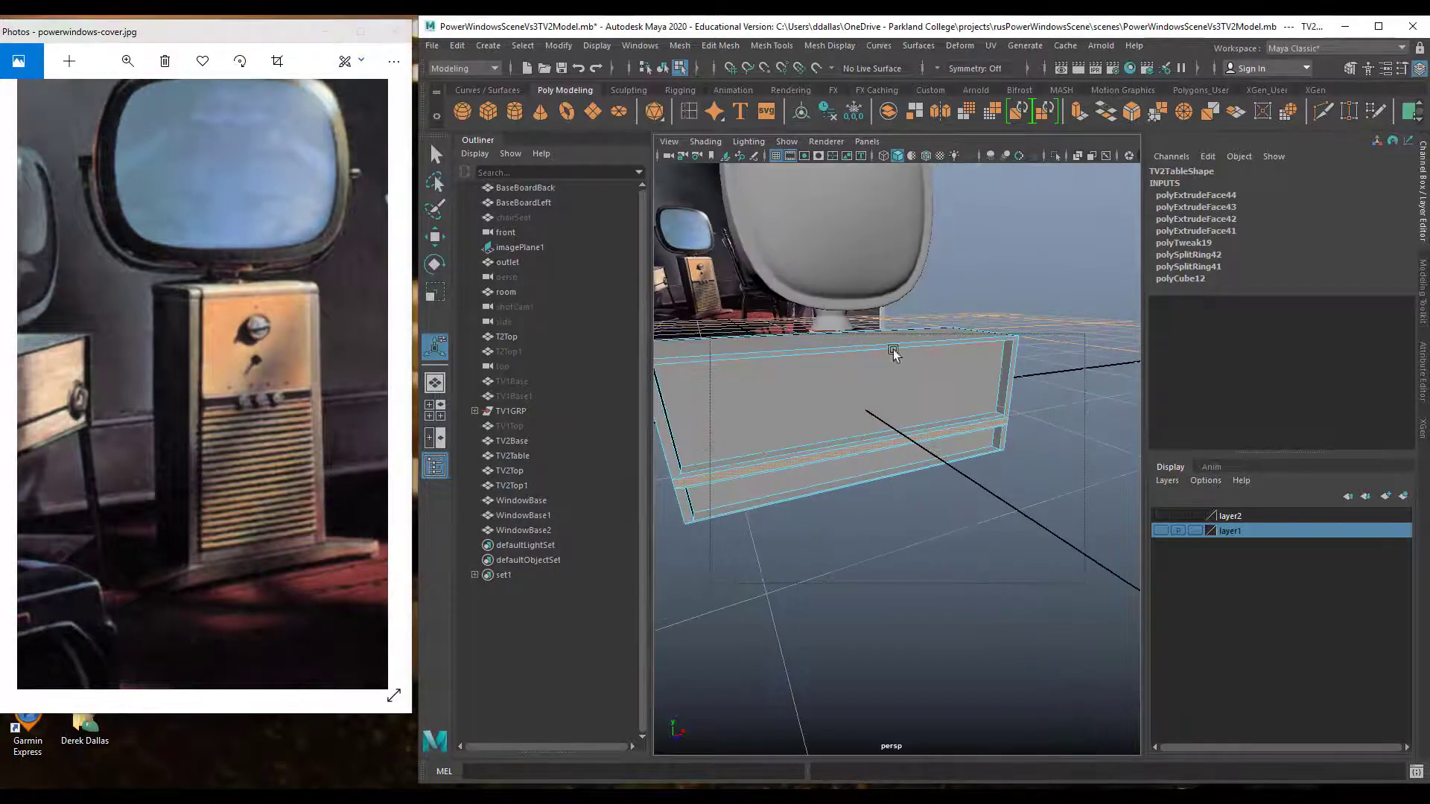
Pull back to view the TV and table within the scene and examine the table's legs in the cover photo
click(857, 270)
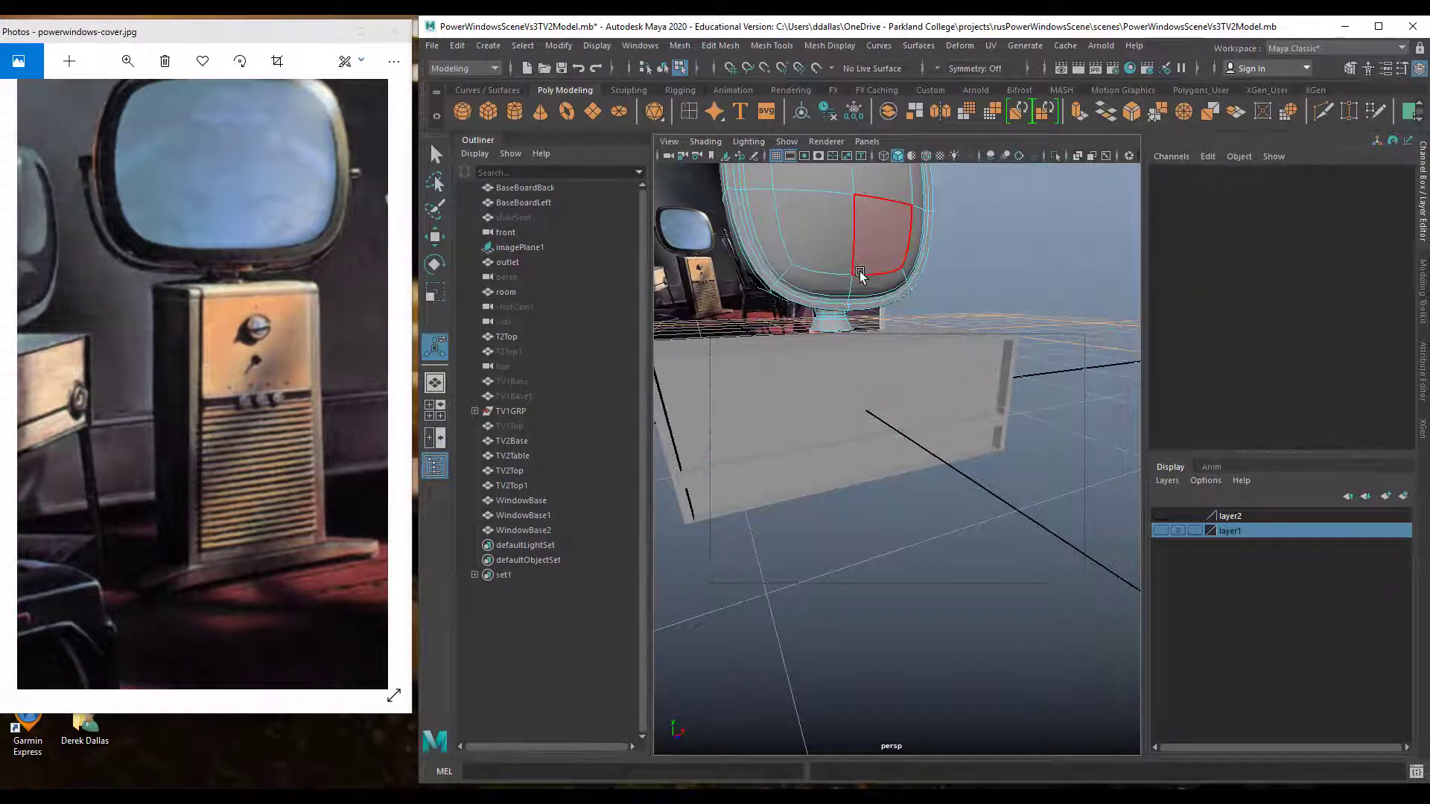
scroll(935, 327, down, 5)
alt+middle_drag(943, 455, 912, 430)
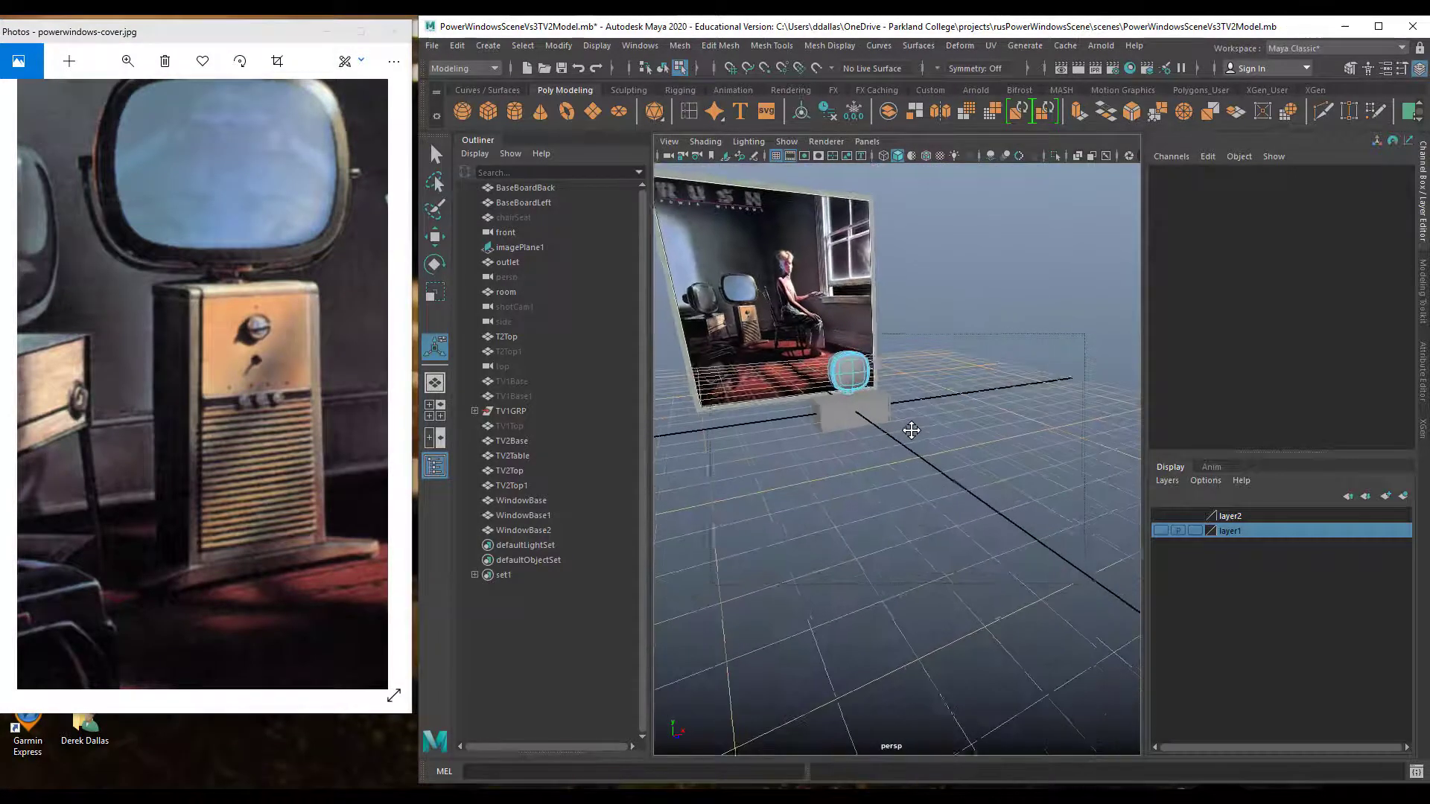
mouse_move(912, 431)
alt+mouse_down()
mouse_move(894, 439)
mouse_move(910, 447)
alt+mouse_up()
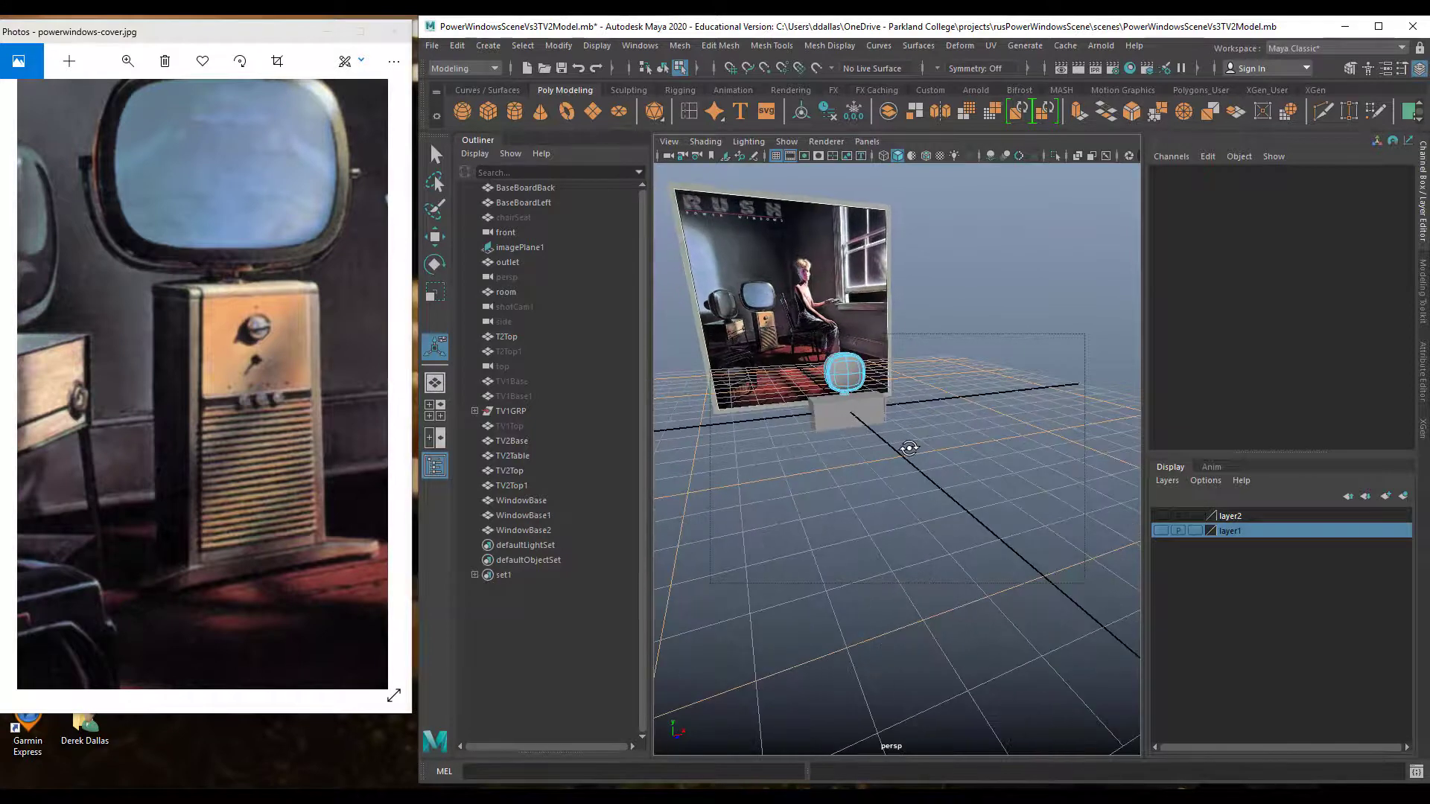
scroll(948, 460, up, 4)
alt+middle_drag(919, 435, 958, 444)
drag(257, 422, 247, 390)
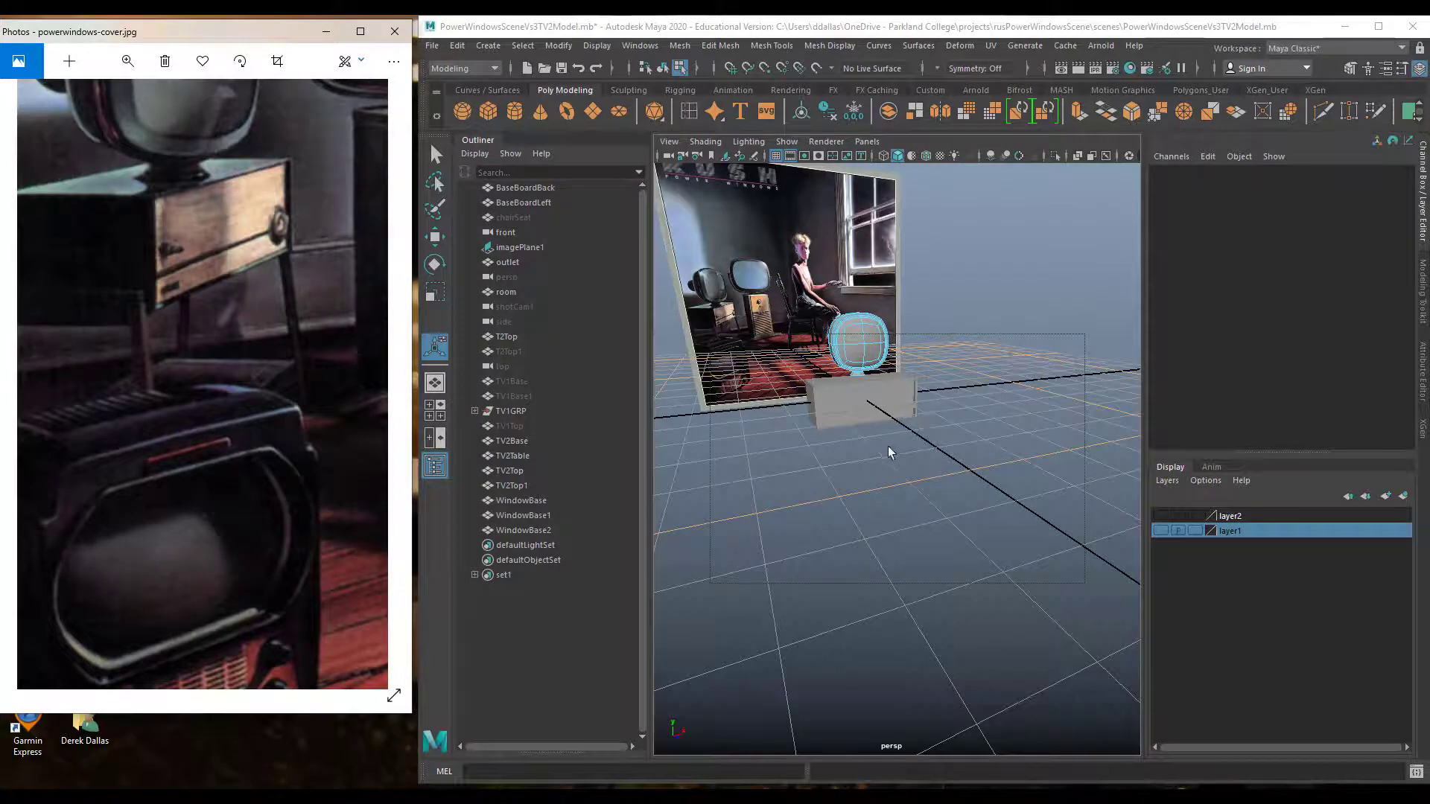
mouse_move(891, 447)
alt+mouse_down()
mouse_move(865, 447)
mouse_move(894, 445)
alt+mouse_up()
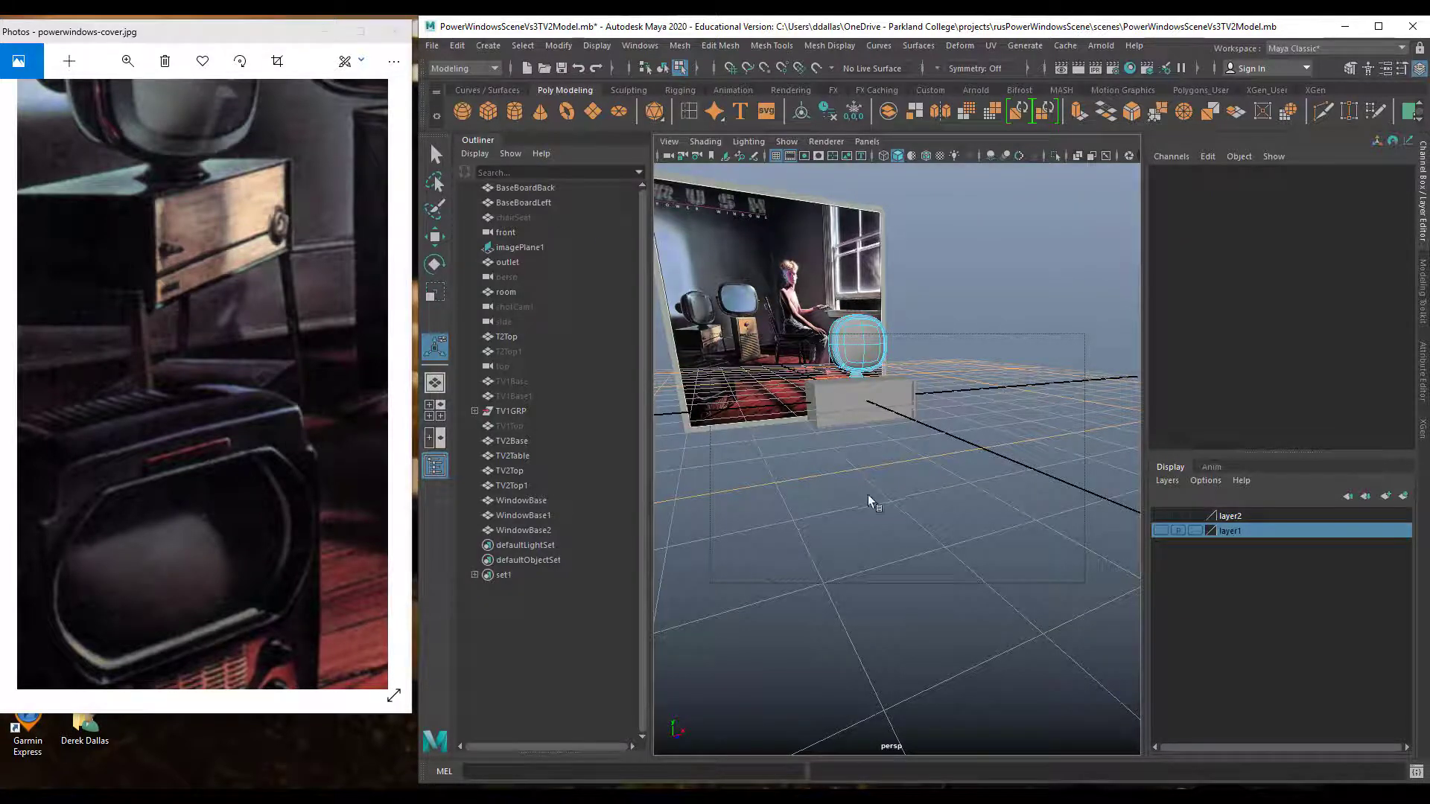
Create a polygon cube in object mode and rename it TV2Legs
key(F8)
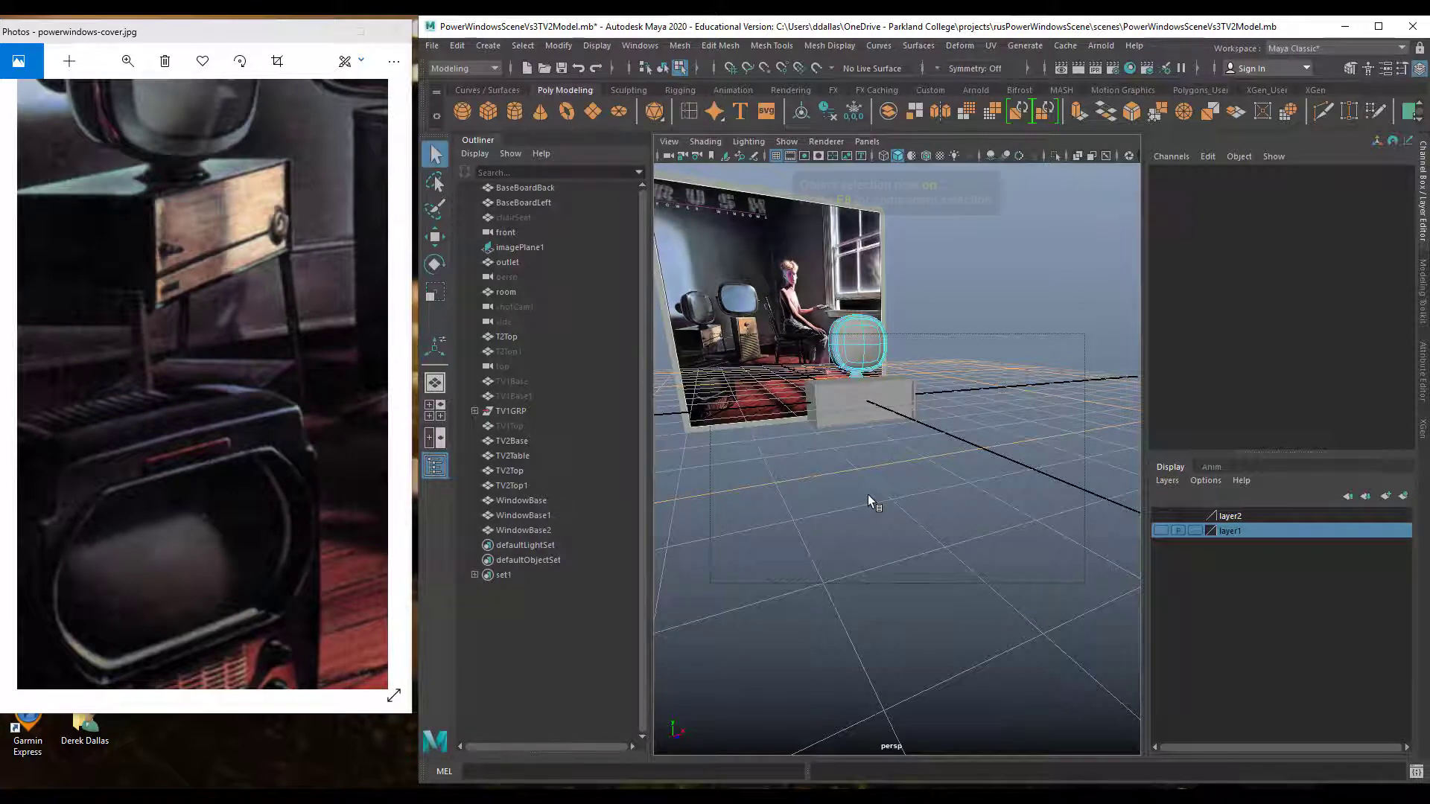
click(489, 110)
click(1190, 175)
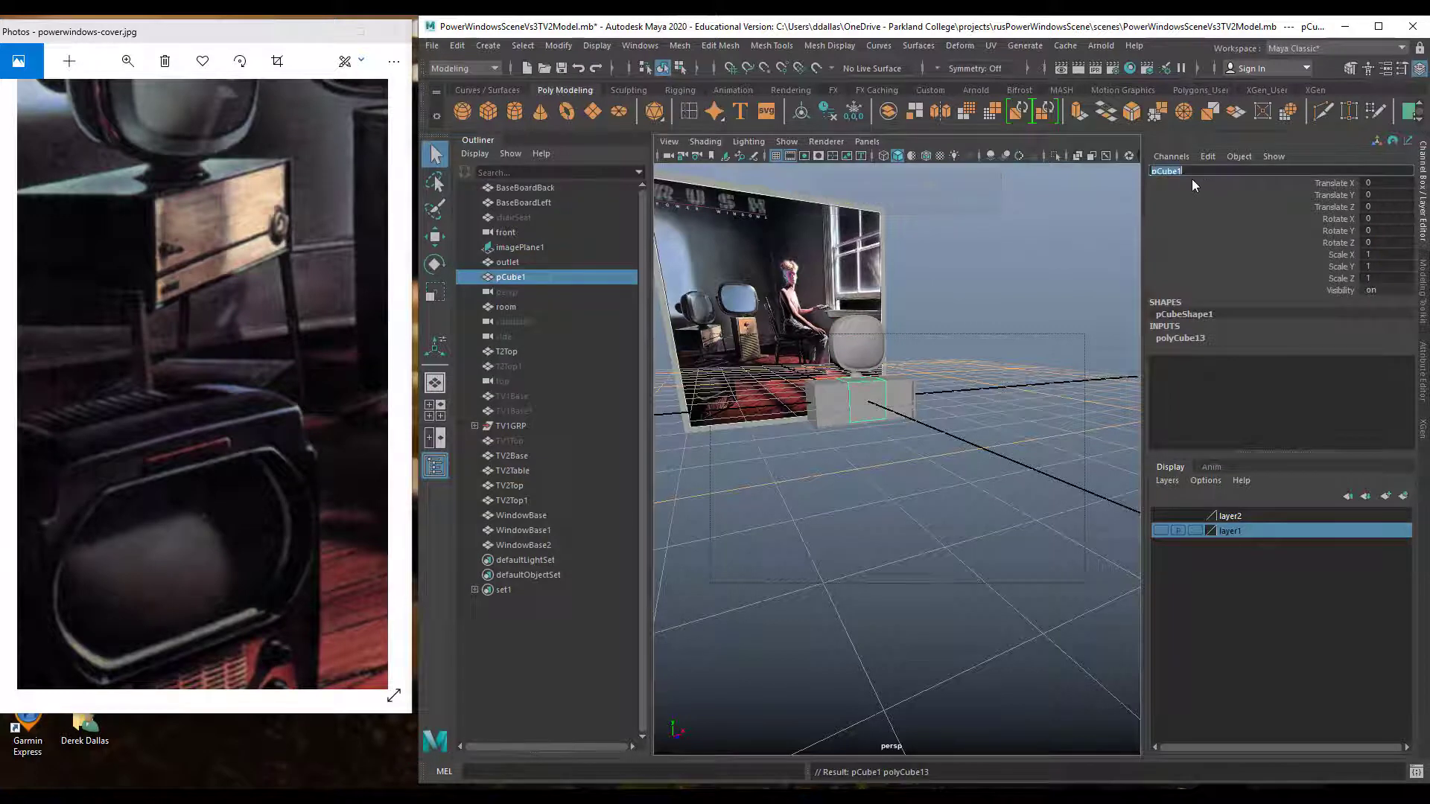
text(TV2Legs)
key(Return)
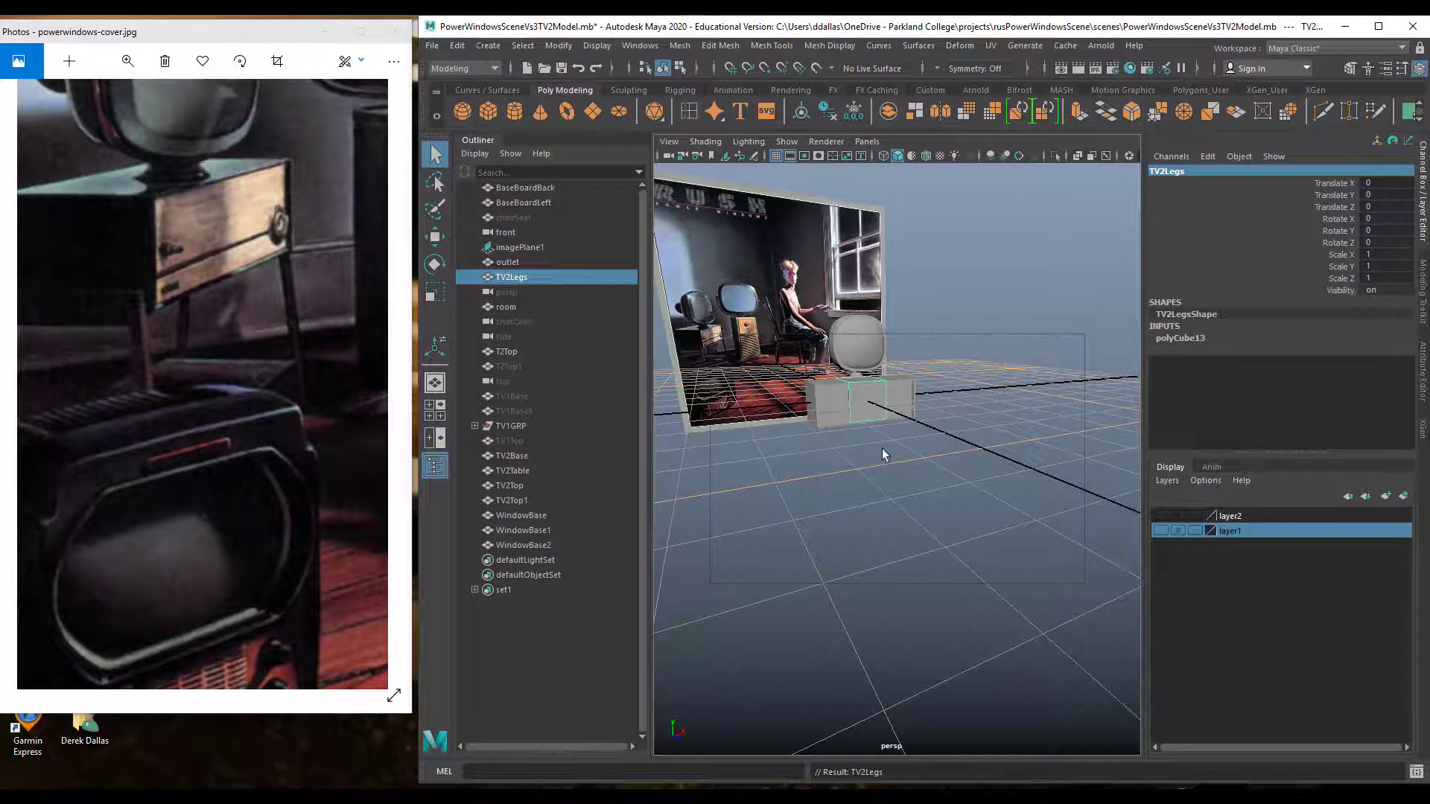
Move the TV2Legs cube along X to about -1.9, beside the table, and scale it uniformly to about 0.226
key(w)
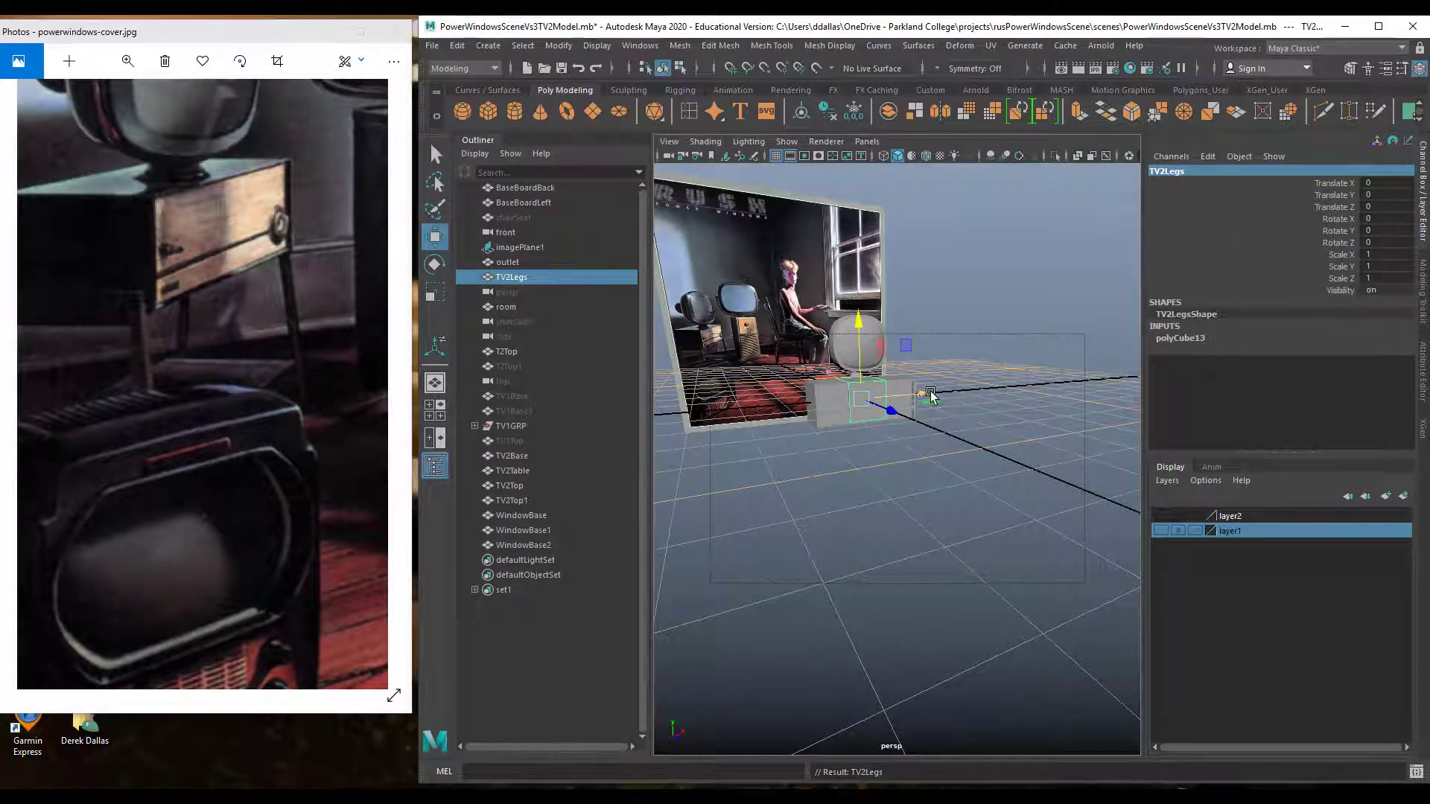
drag(931, 395, 864, 403)
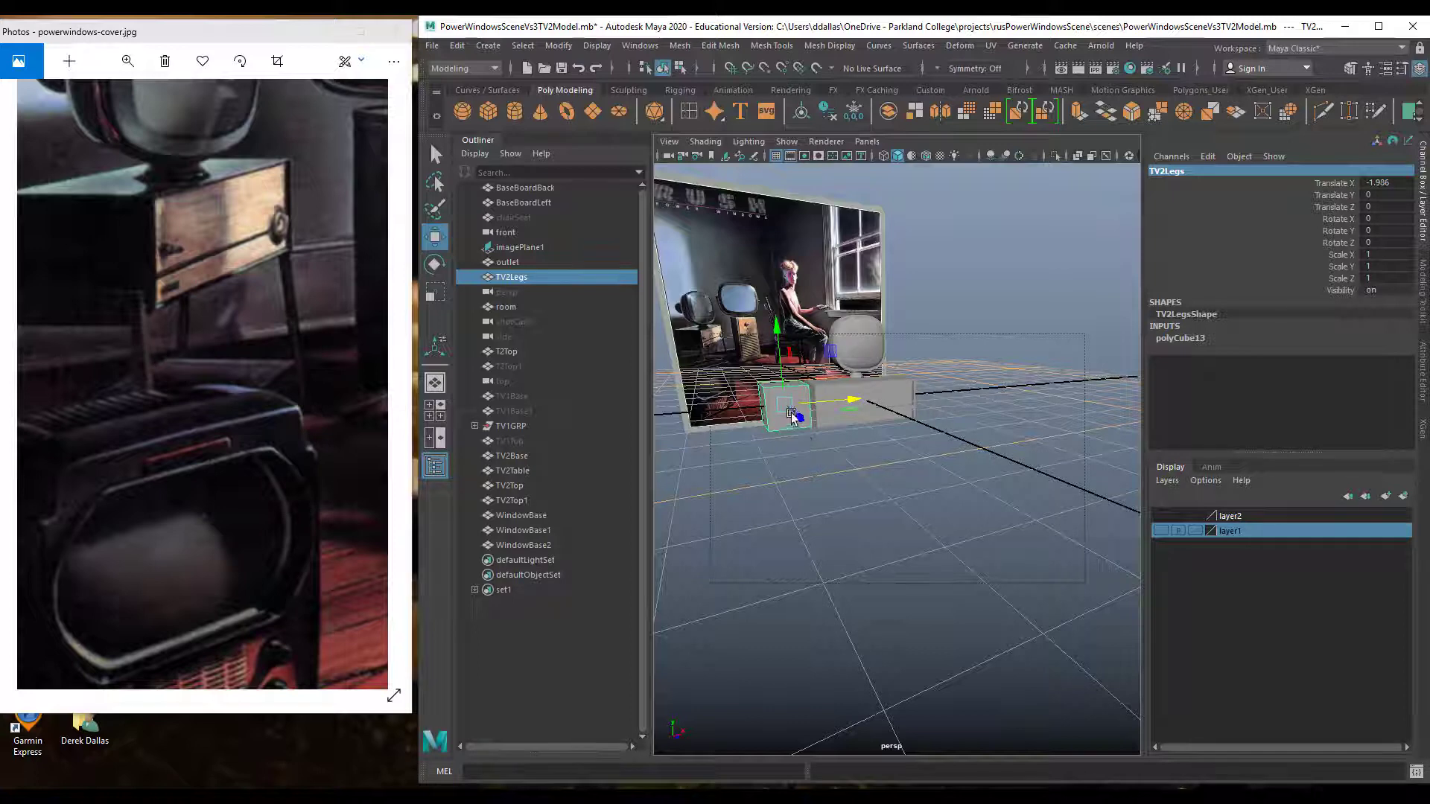
key(r)
drag(788, 408, 758, 410)
key(space)
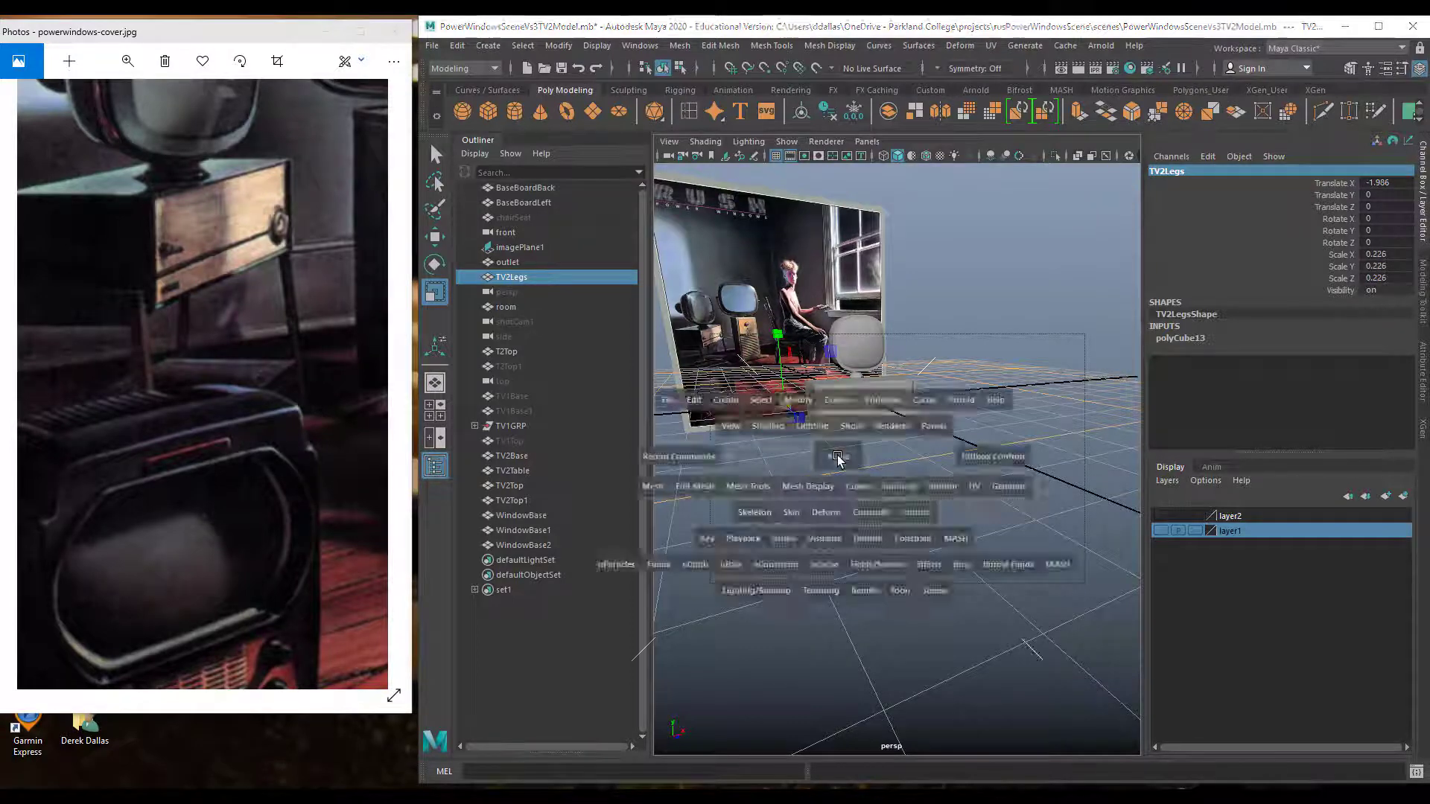
Maximize the Maya window and the perspective view, then scale TV2Legs uniformly to about 0.114
click(1379, 26)
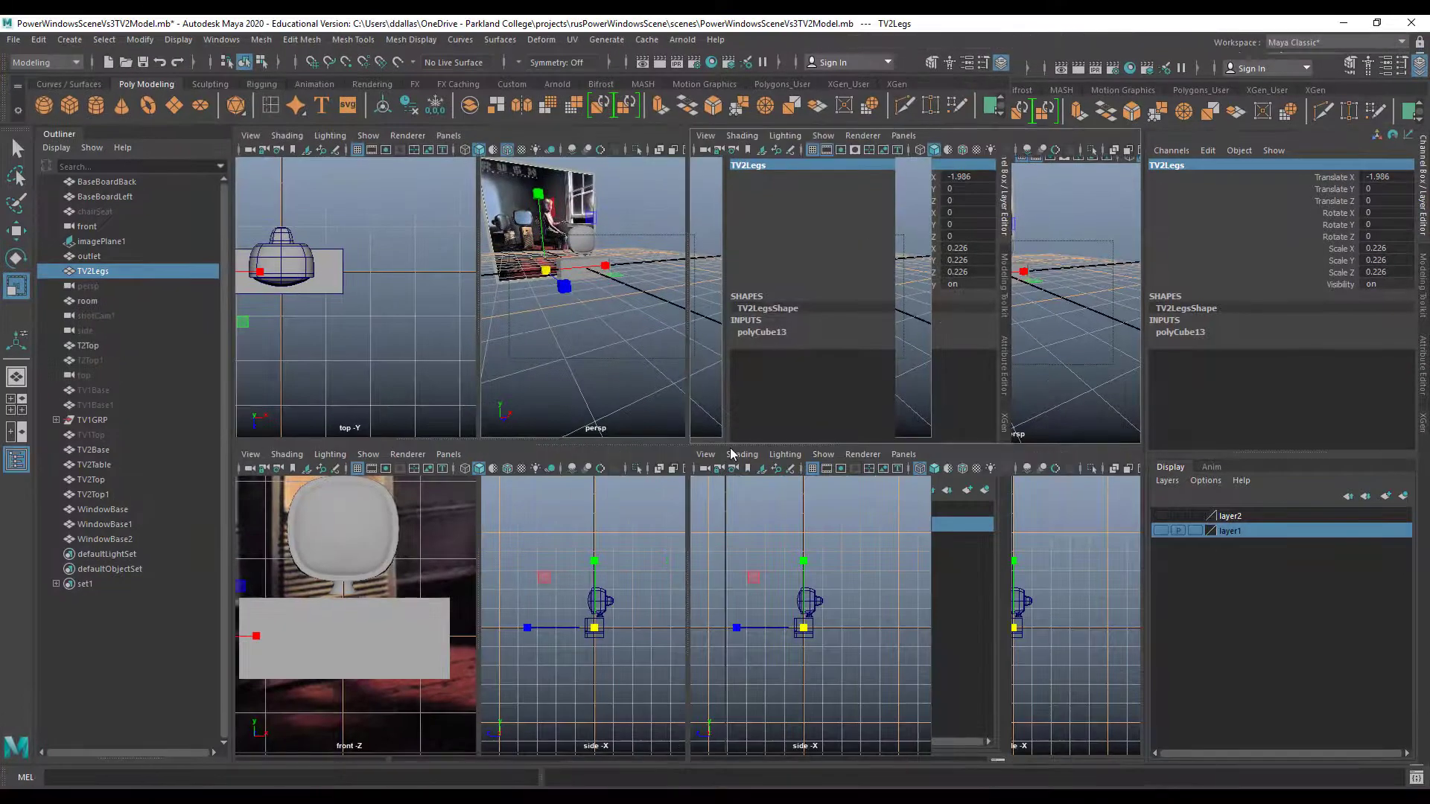
key(space)
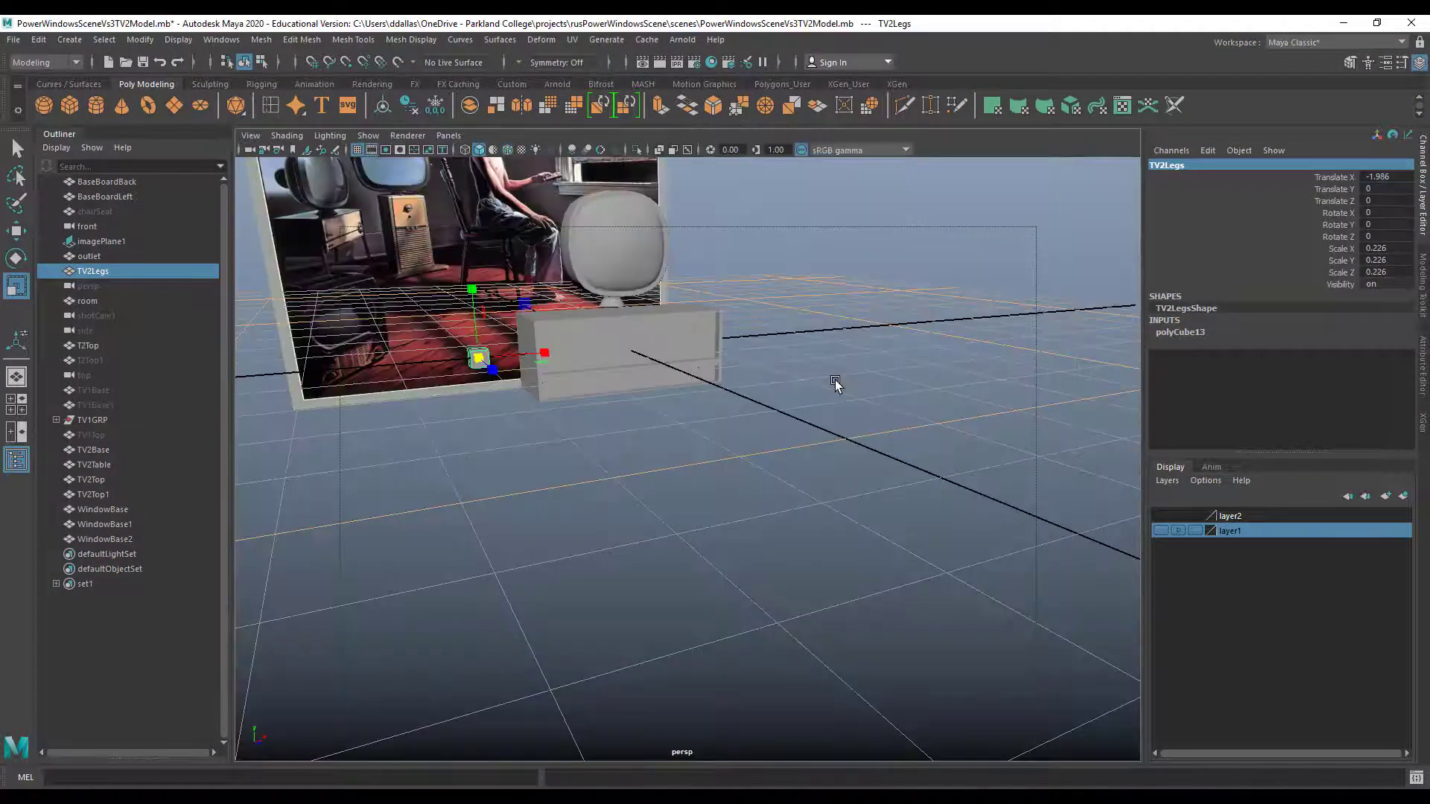
alt+drag(650, 494, 801, 500)
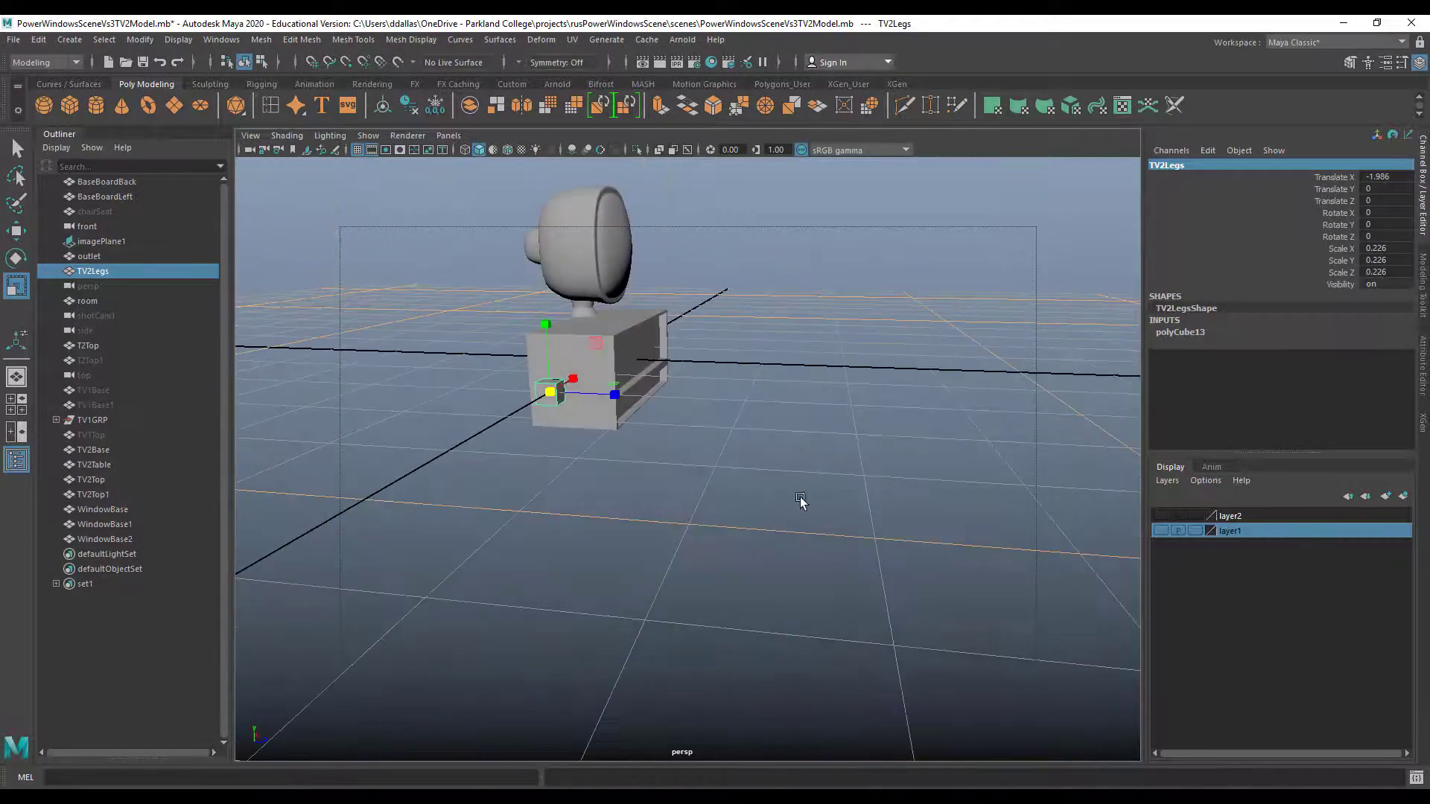
scroll(775, 474, up, 5)
alt+drag(636, 410, 715, 431)
middle_drag(606, 412, 573, 402)
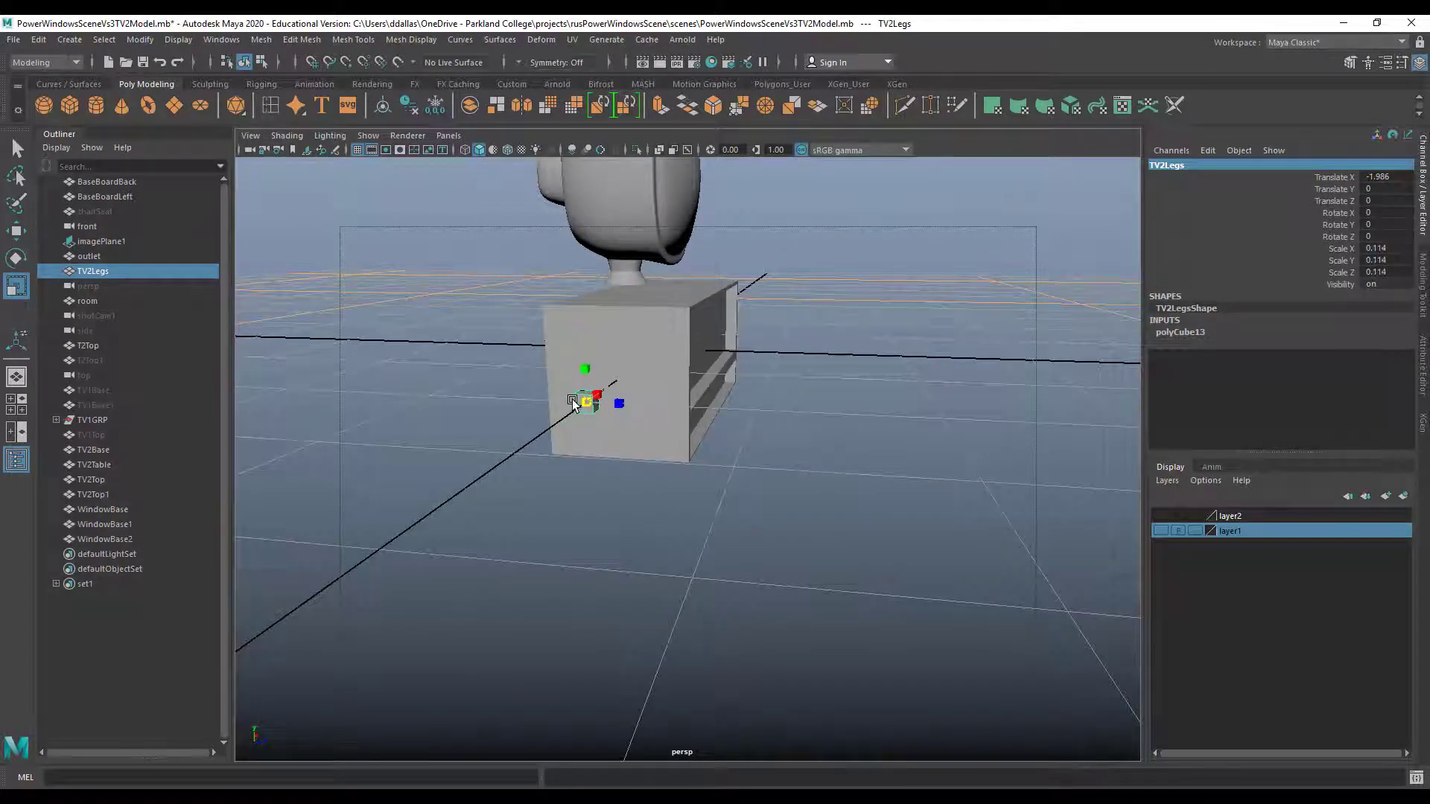
Narrow TV2Legs to about 0.103 in X and move it to the table's lower front corner, about X -1.372, Y -0.505, Z 0.43
alt+drag(590, 409, 543, 363)
key(w)
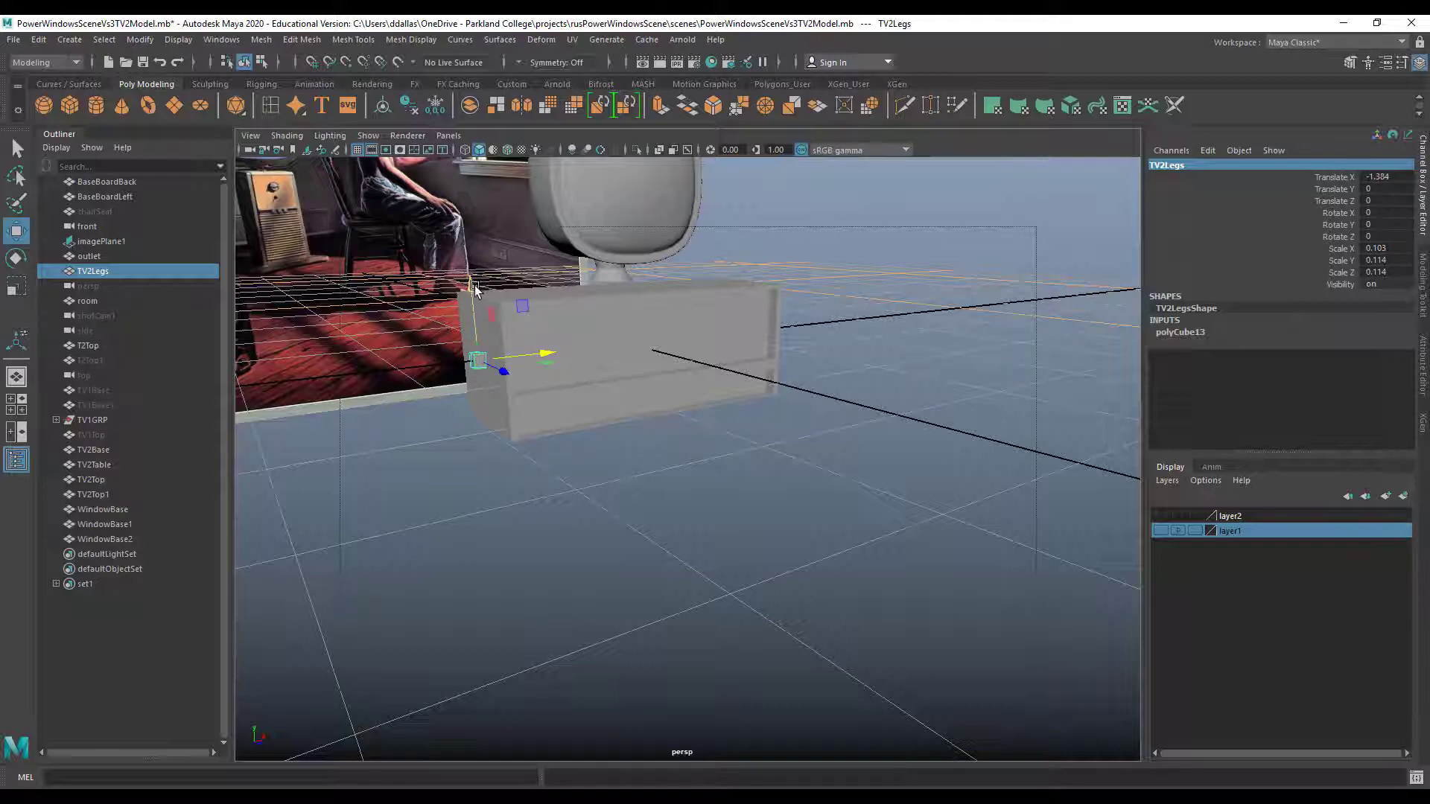
drag(474, 289, 487, 363)
alt+drag(530, 439, 779, 450)
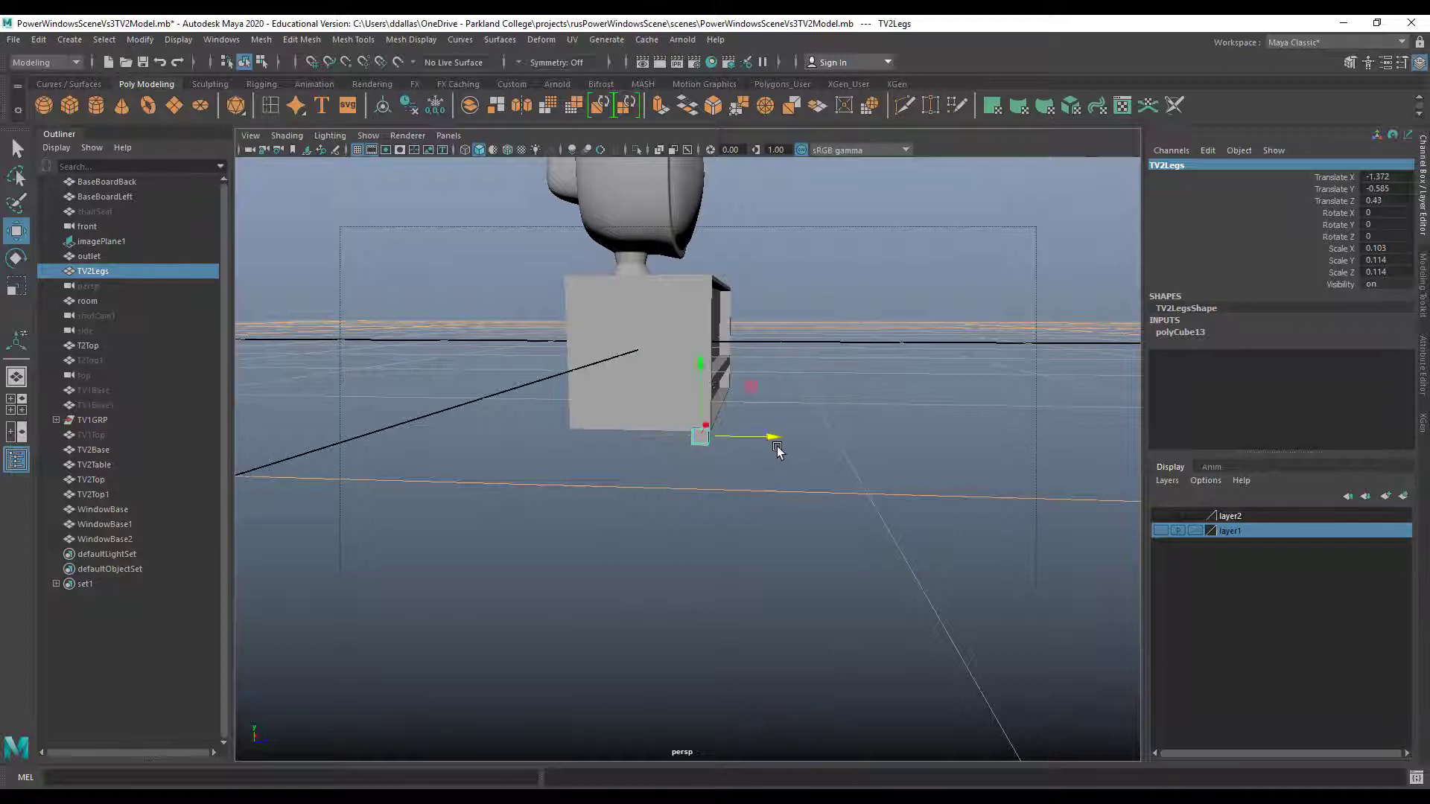
drag(700, 364, 701, 352)
mouse_move(741, 405)
alt+mouse_down()
mouse_move(627, 412)
mouse_move(865, 405)
mouse_move(731, 425)
mouse_move(748, 411)
alt+mouse_up()
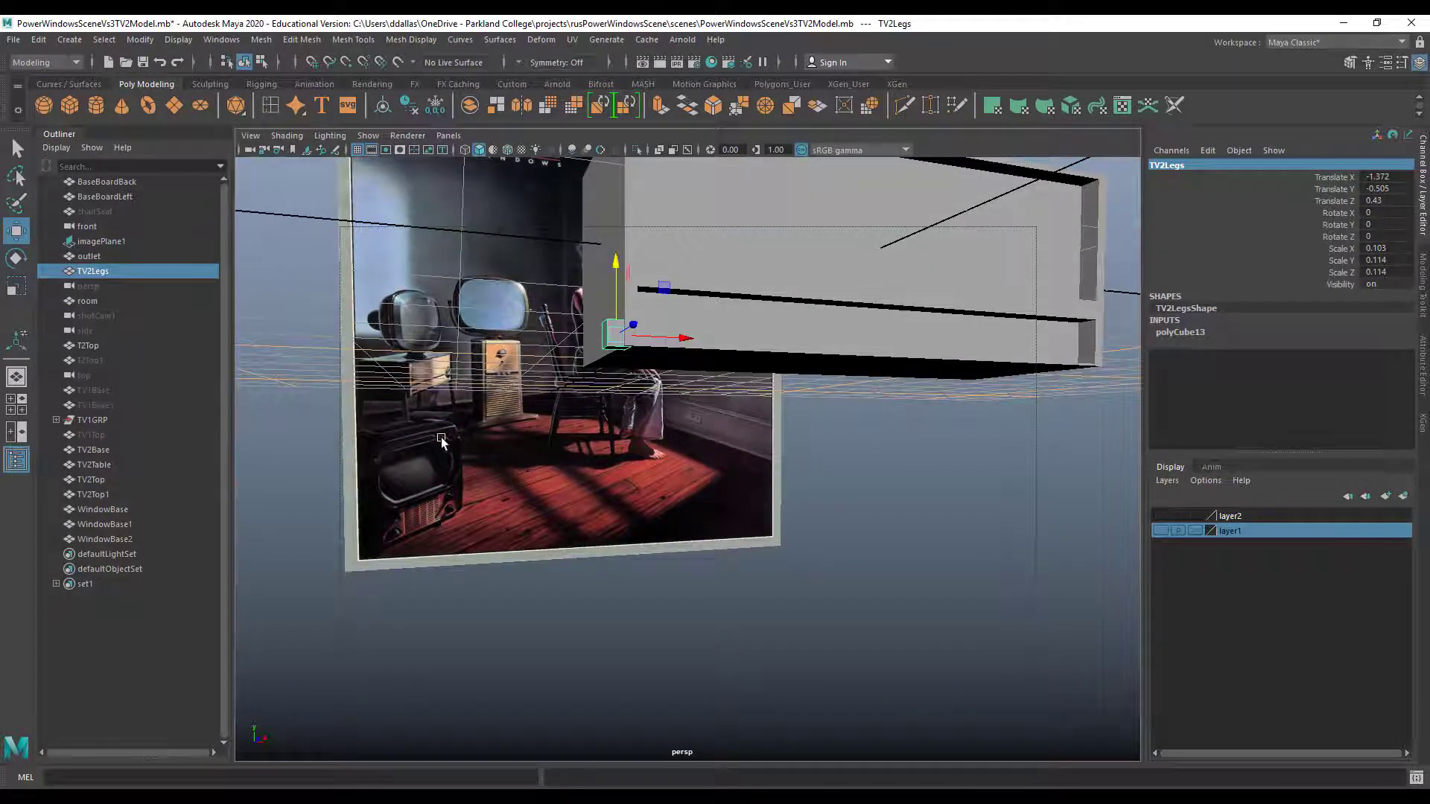
Check the corner from below, reselect TV2Legs as an object, and nudge it outward along X to line up with the table's side
alt+drag(693, 406, 780, 374)
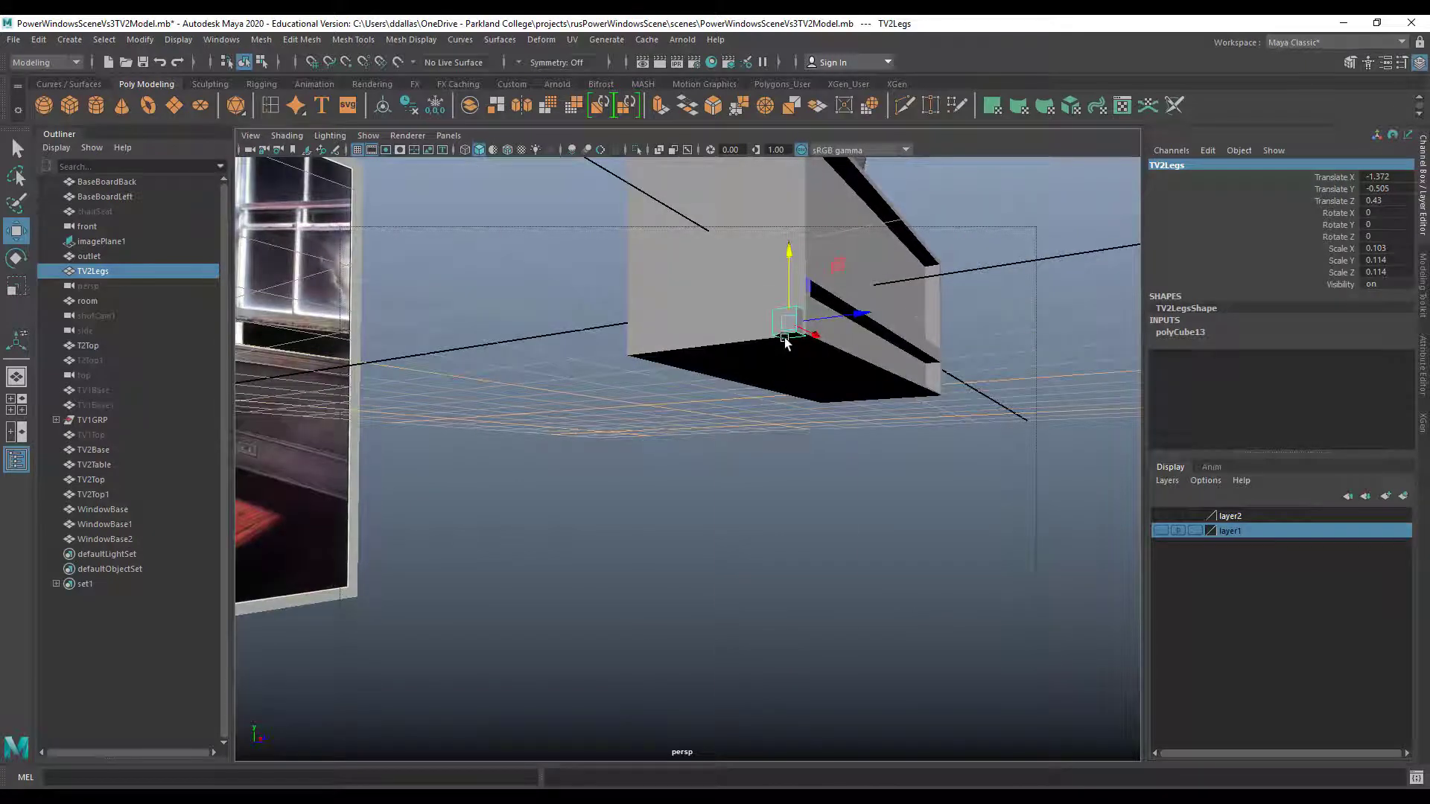
right_drag(785, 341, 792, 344)
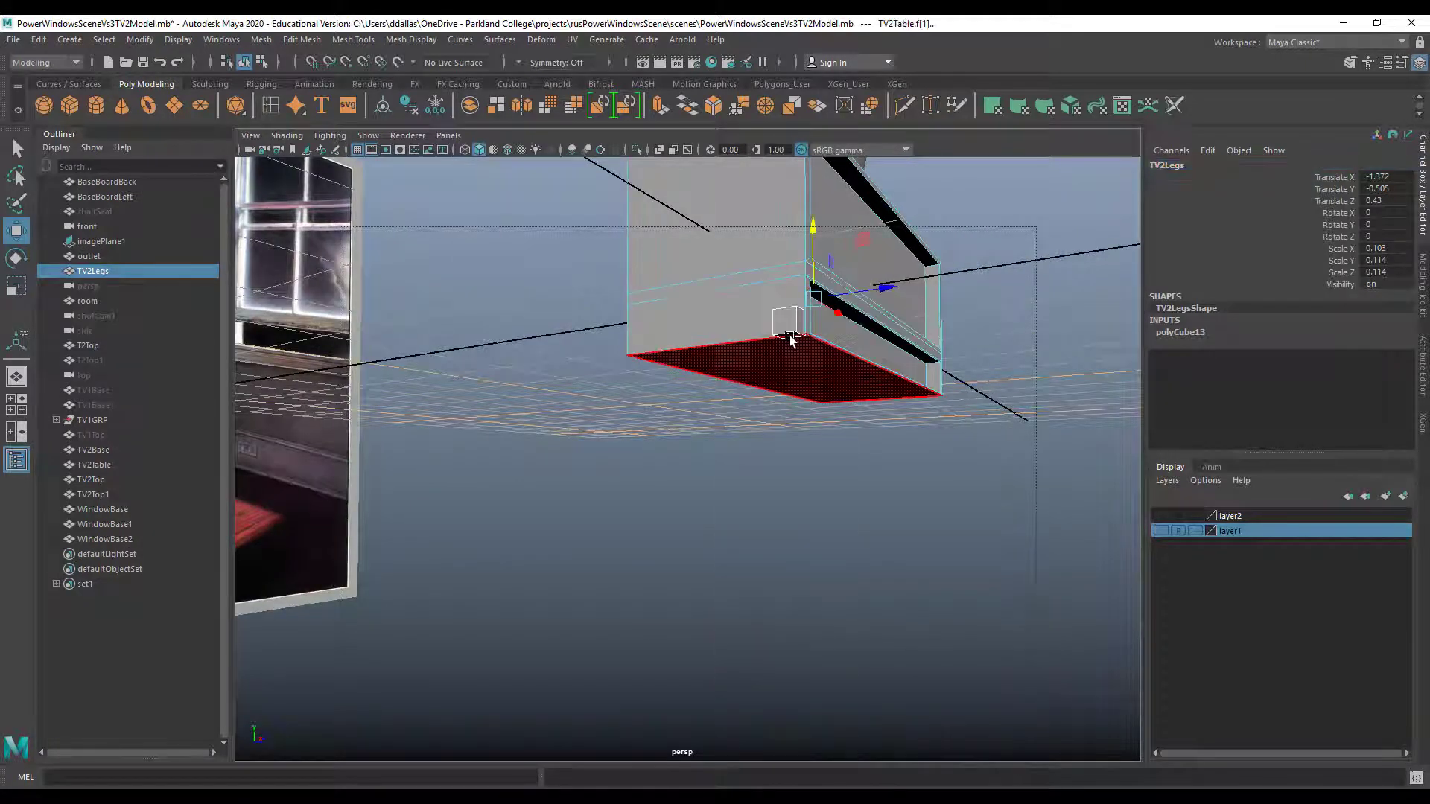
click(788, 333)
alt+drag(790, 339, 640, 316)
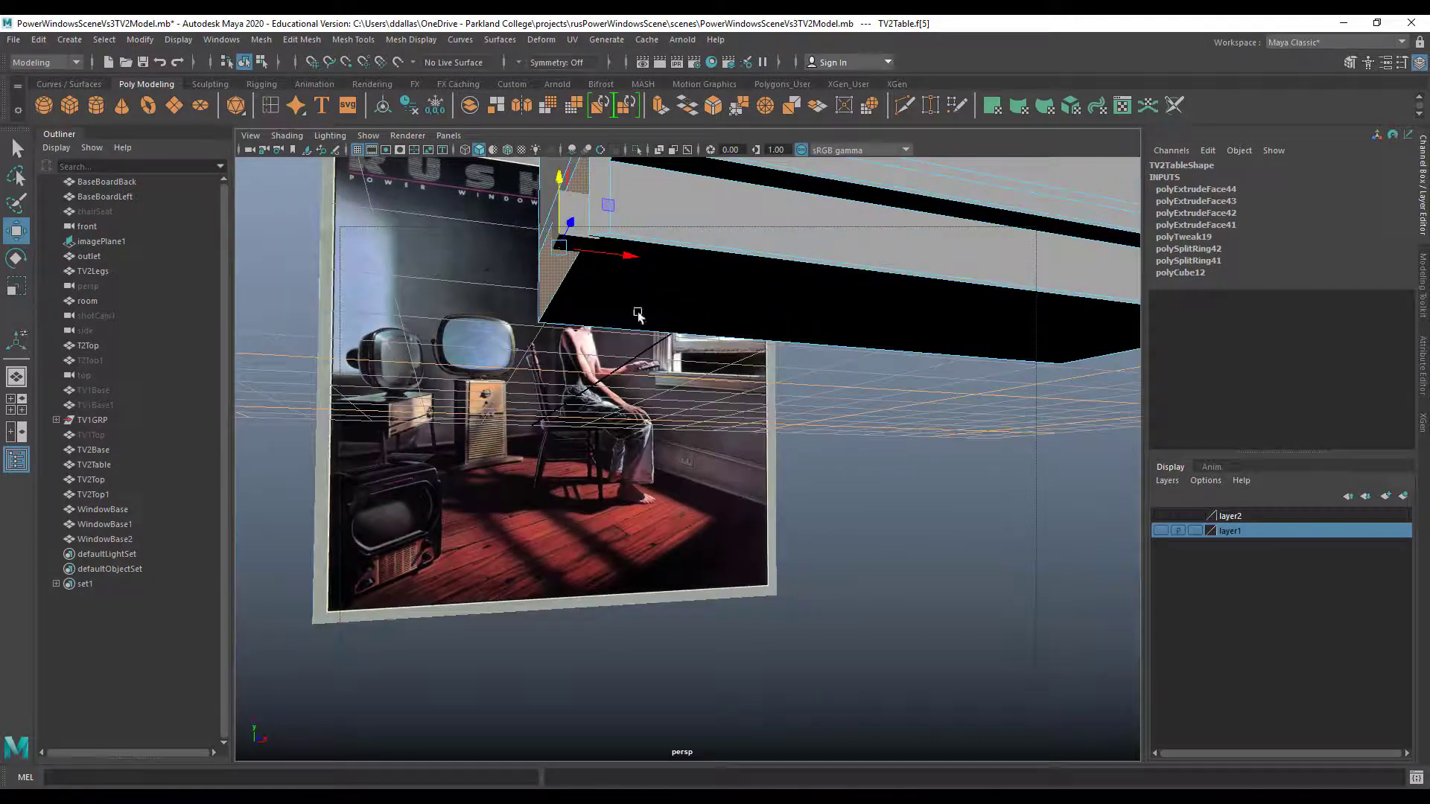
right_drag(576, 211, 565, 208)
click(564, 209)
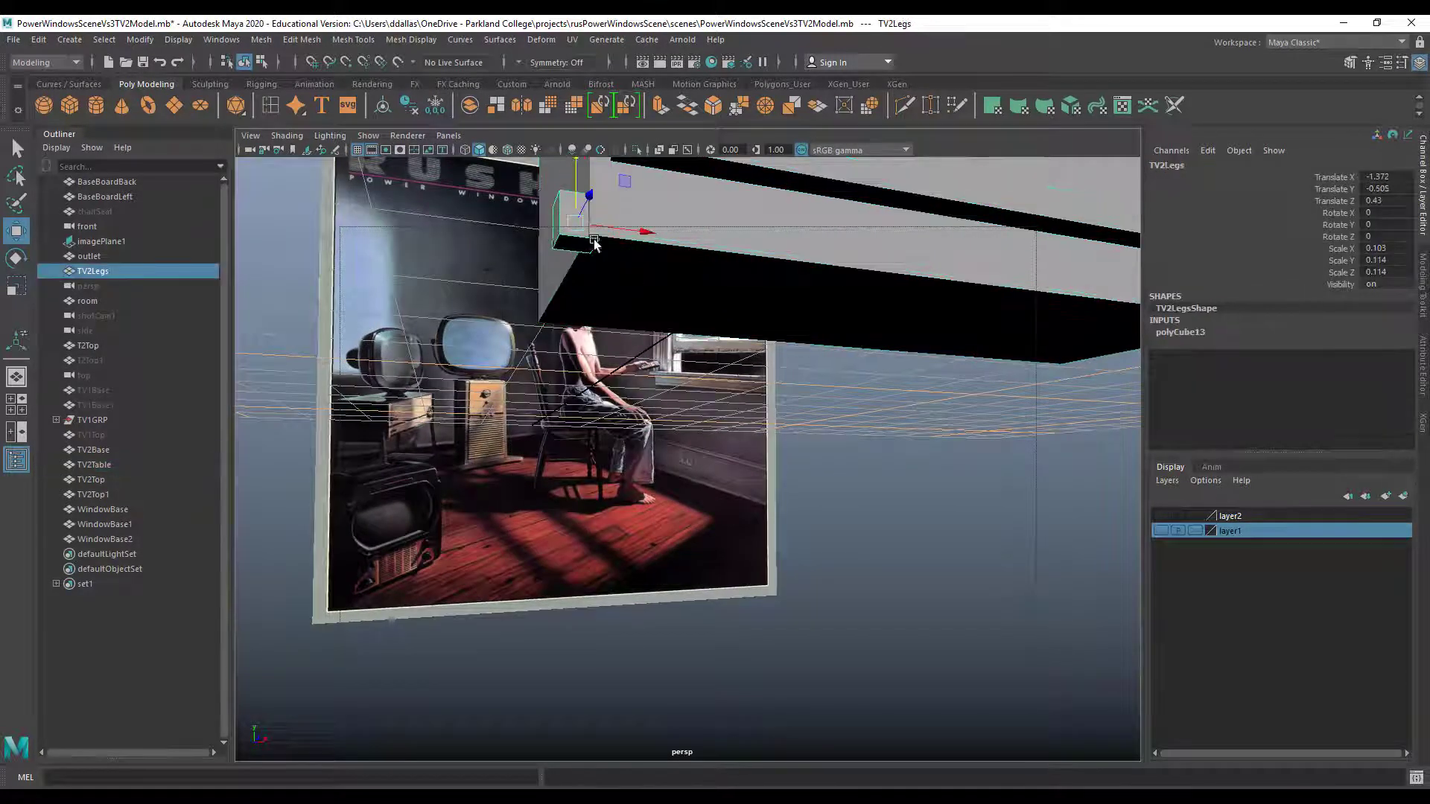
drag(632, 230, 633, 228)
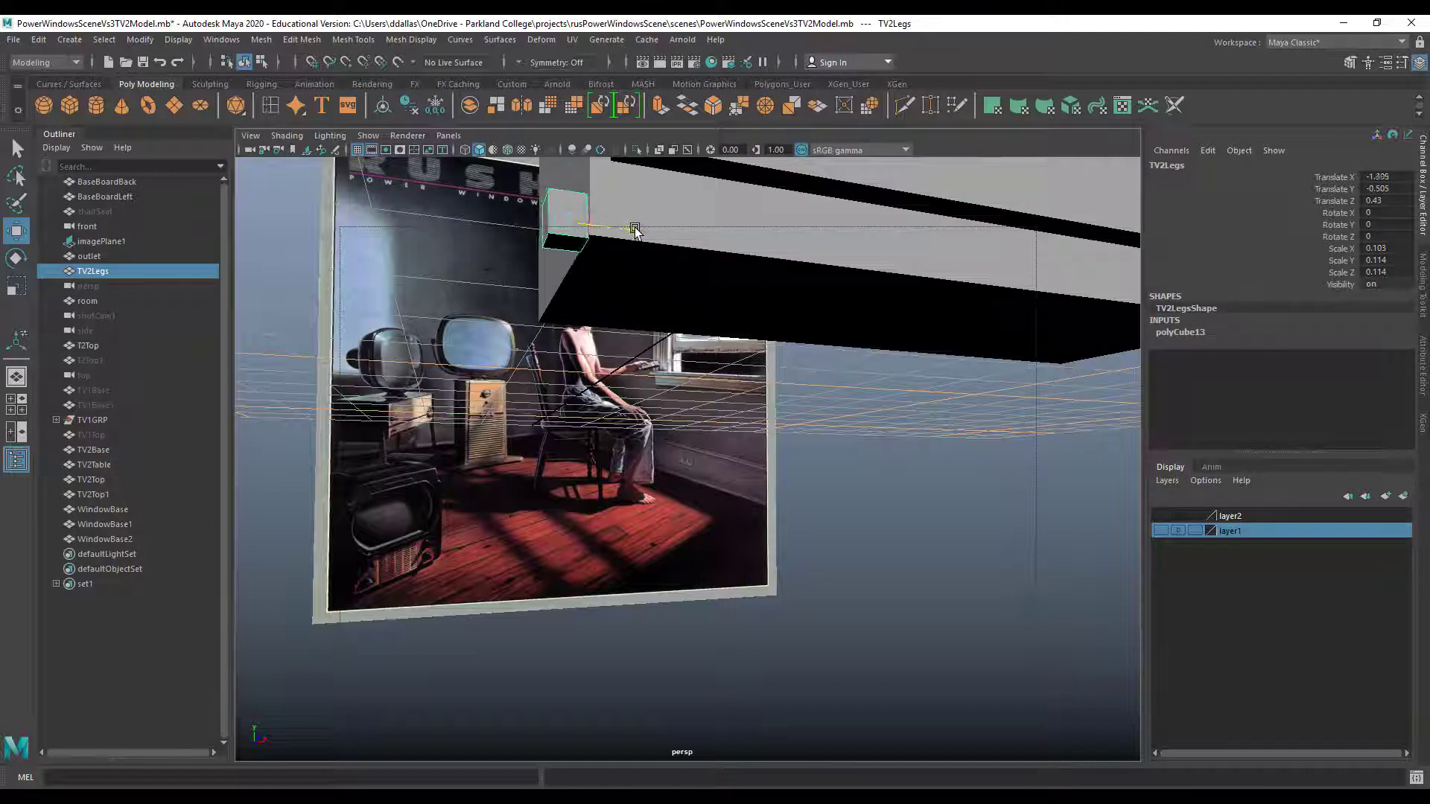
Extrude the bottom face of TV2Legs downward to a Local Translate Z of about 1.806 to form a long leg
right_drag(571, 249, 574, 289)
click(566, 245)
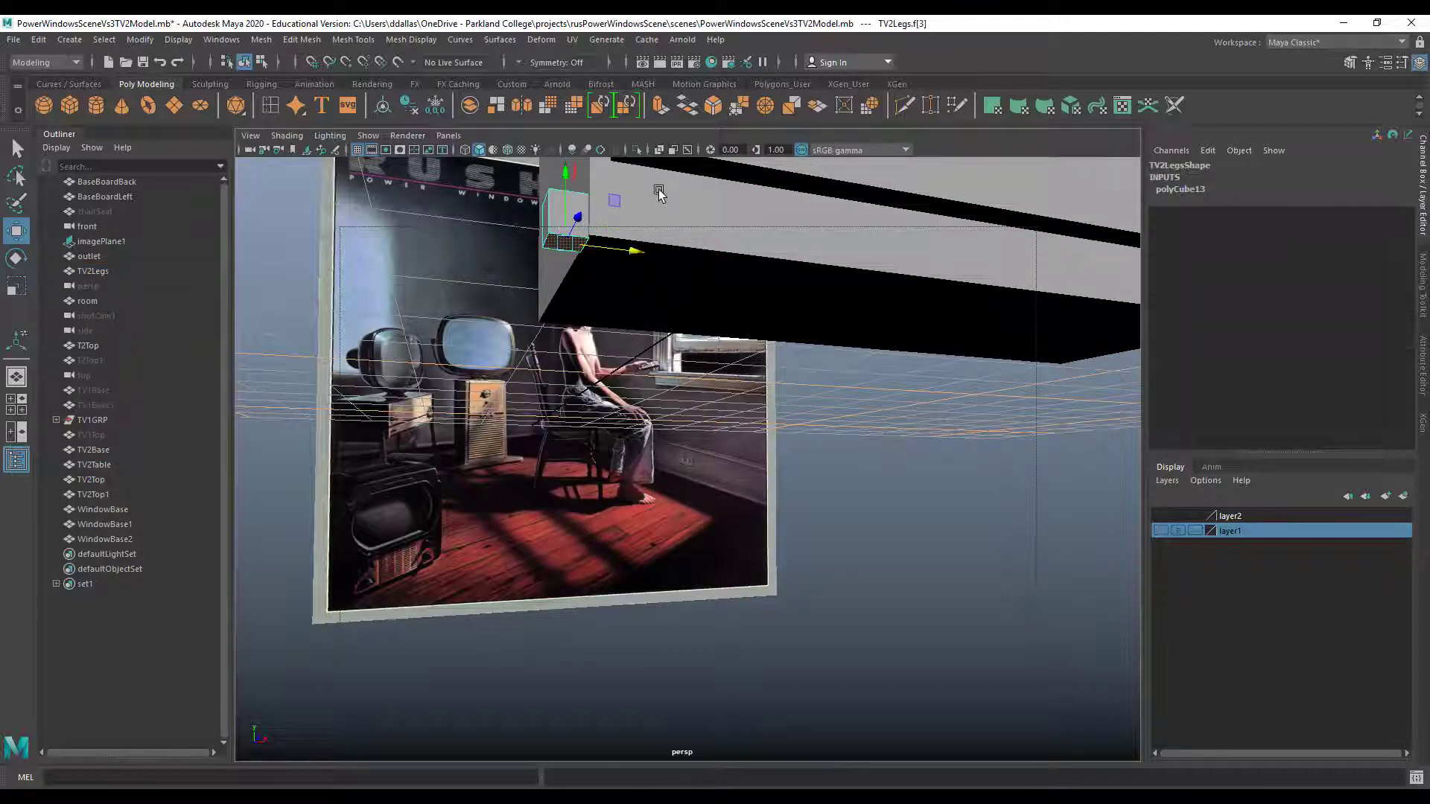
click(661, 106)
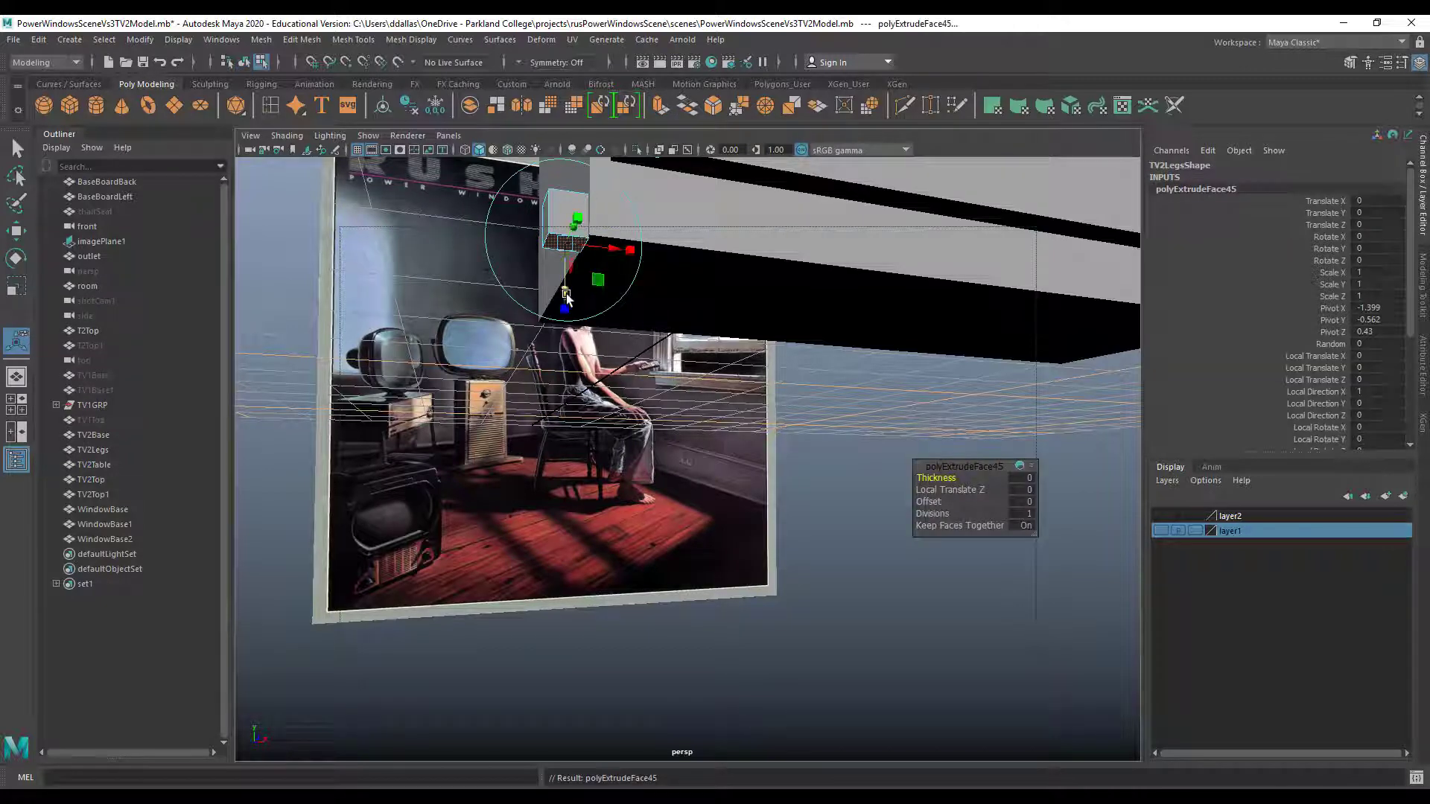
drag(566, 293, 579, 691)
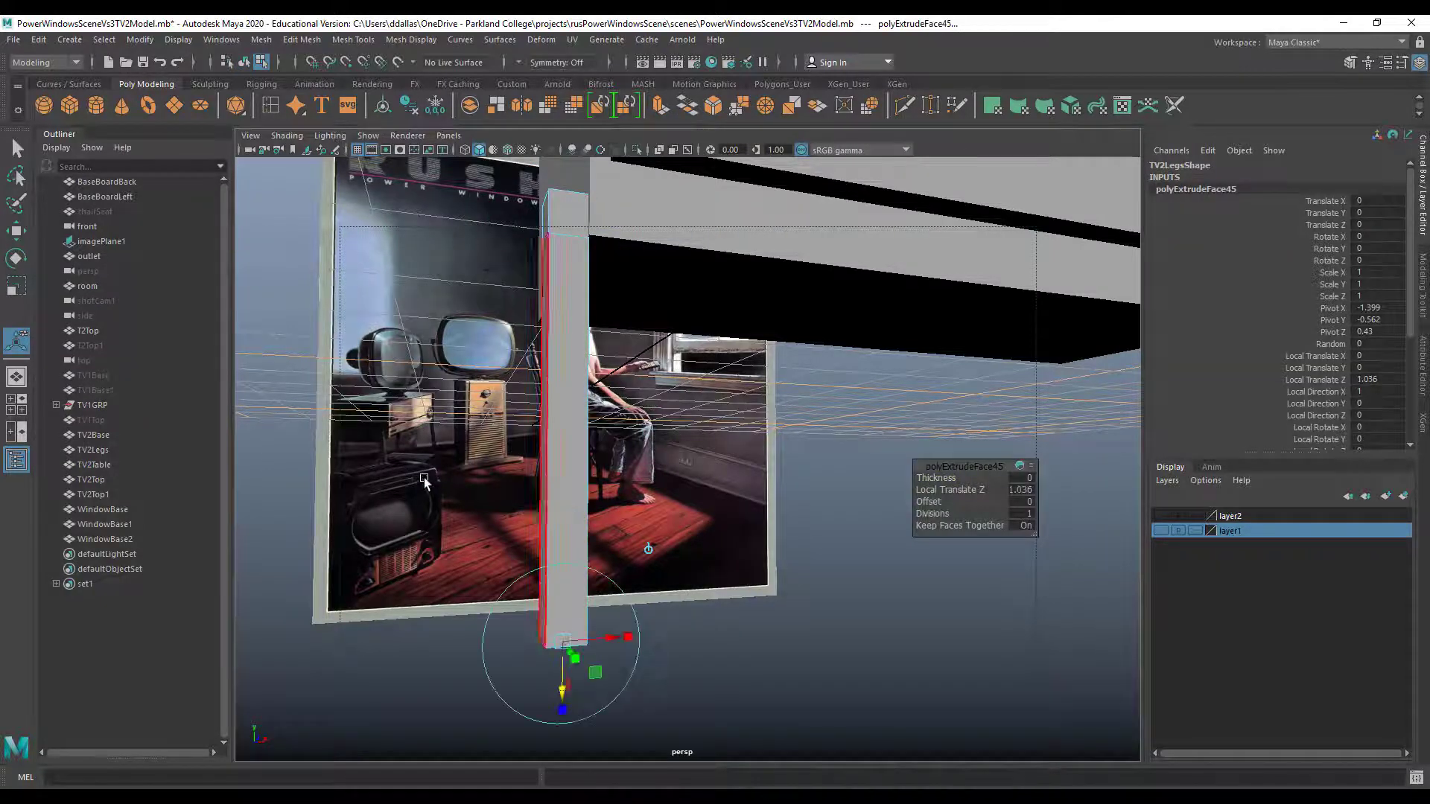
alt+drag(568, 490, 648, 455)
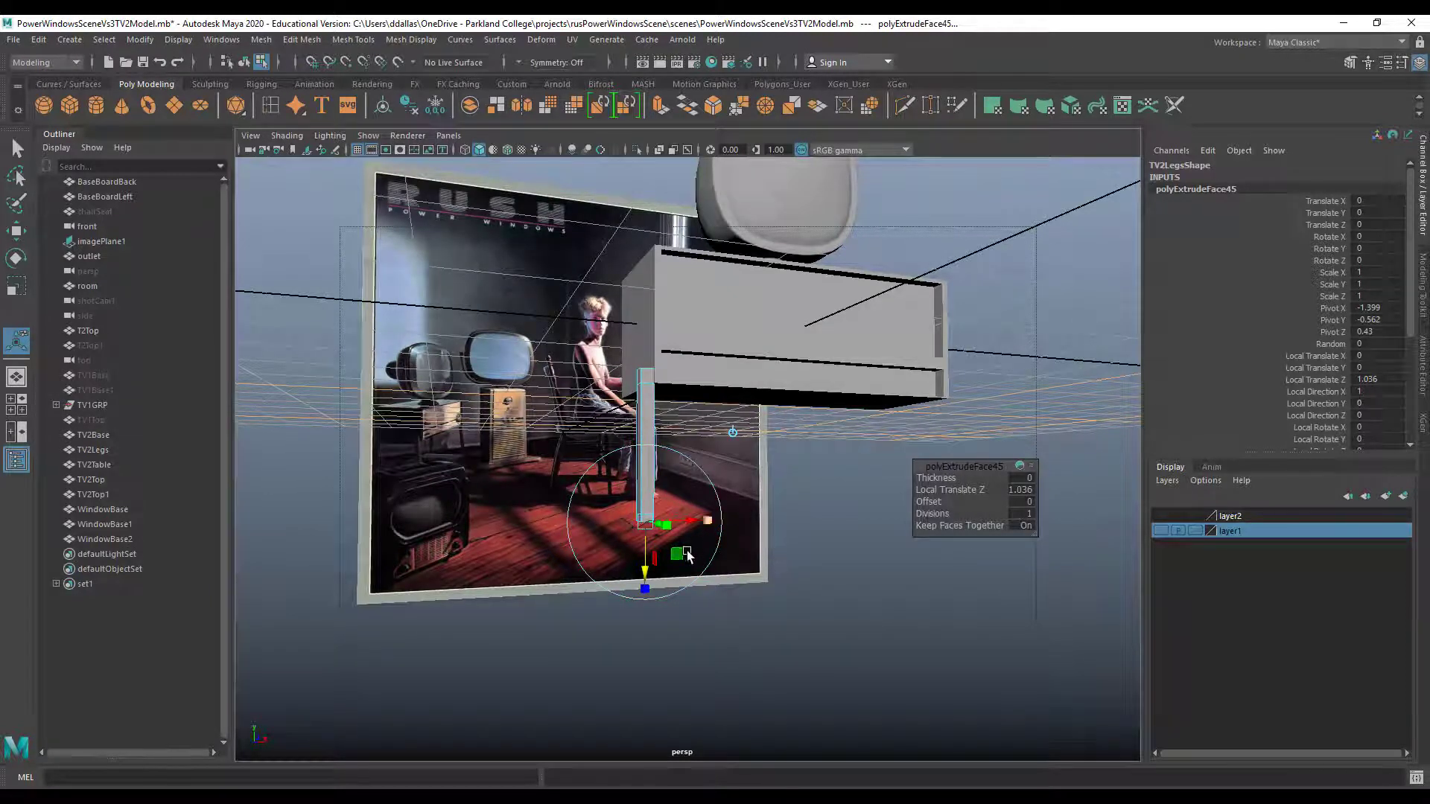
drag(653, 569, 646, 674)
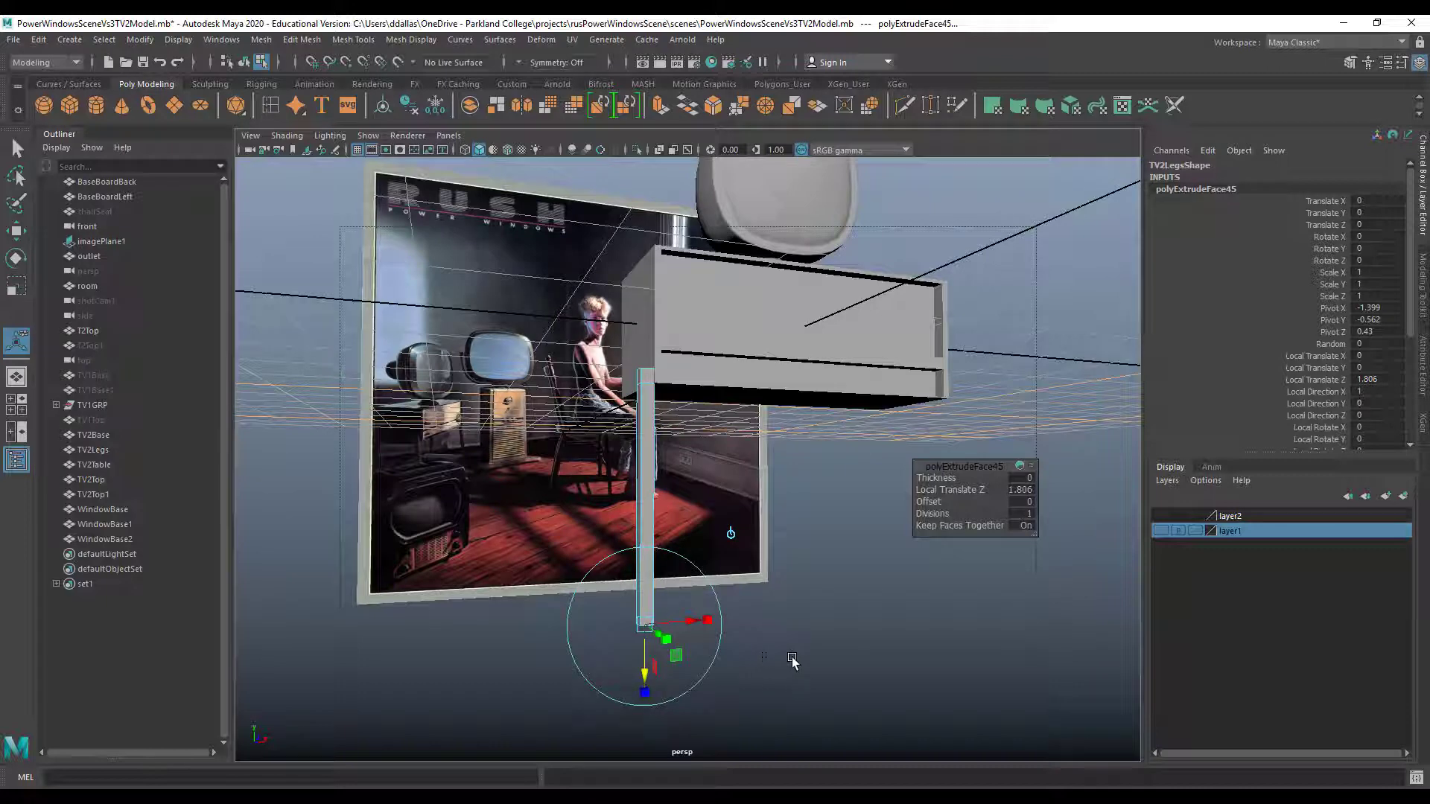
Select the face at the bottom end of the leg and delete it
click(700, 575)
alt+drag(702, 579, 700, 530)
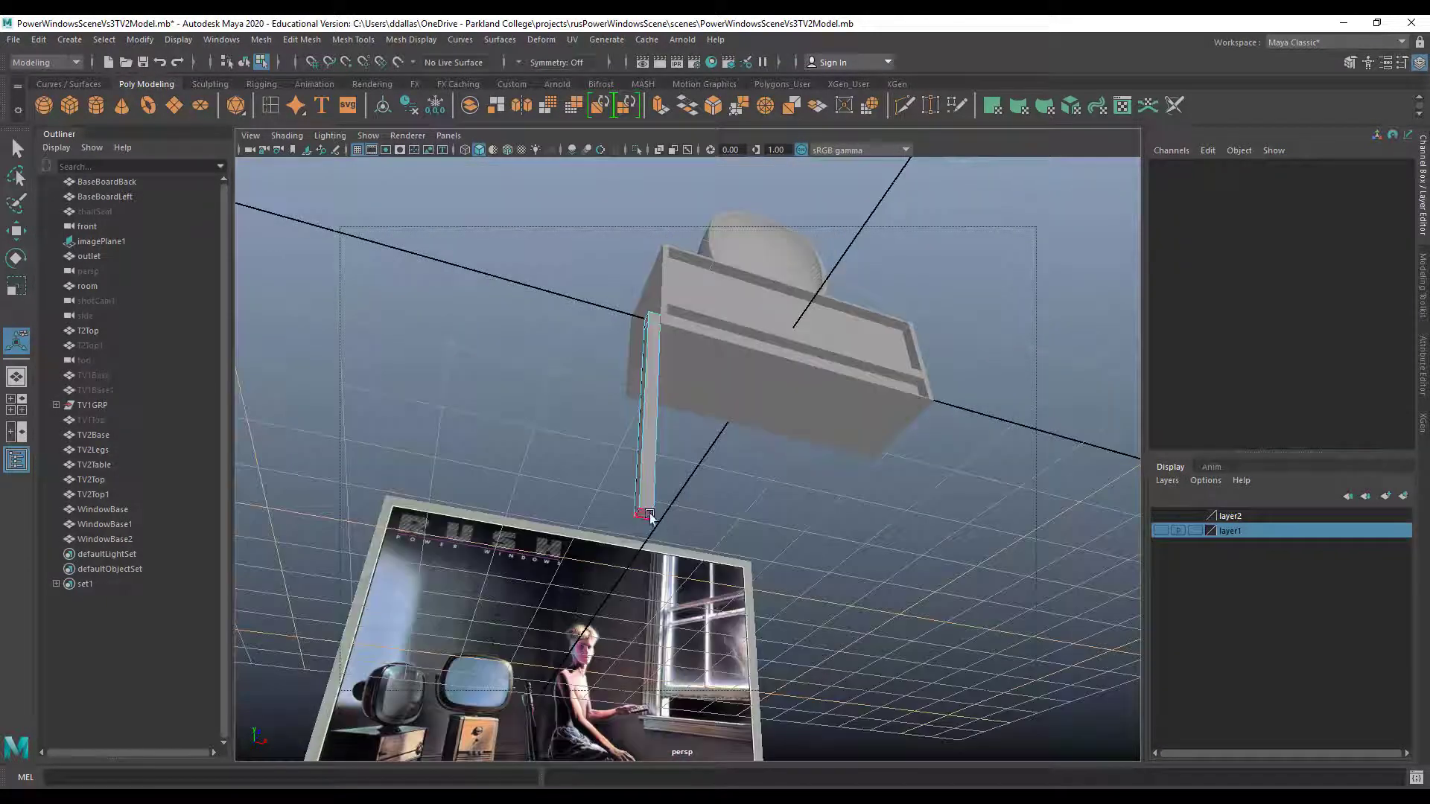
right_drag(646, 393, 658, 450)
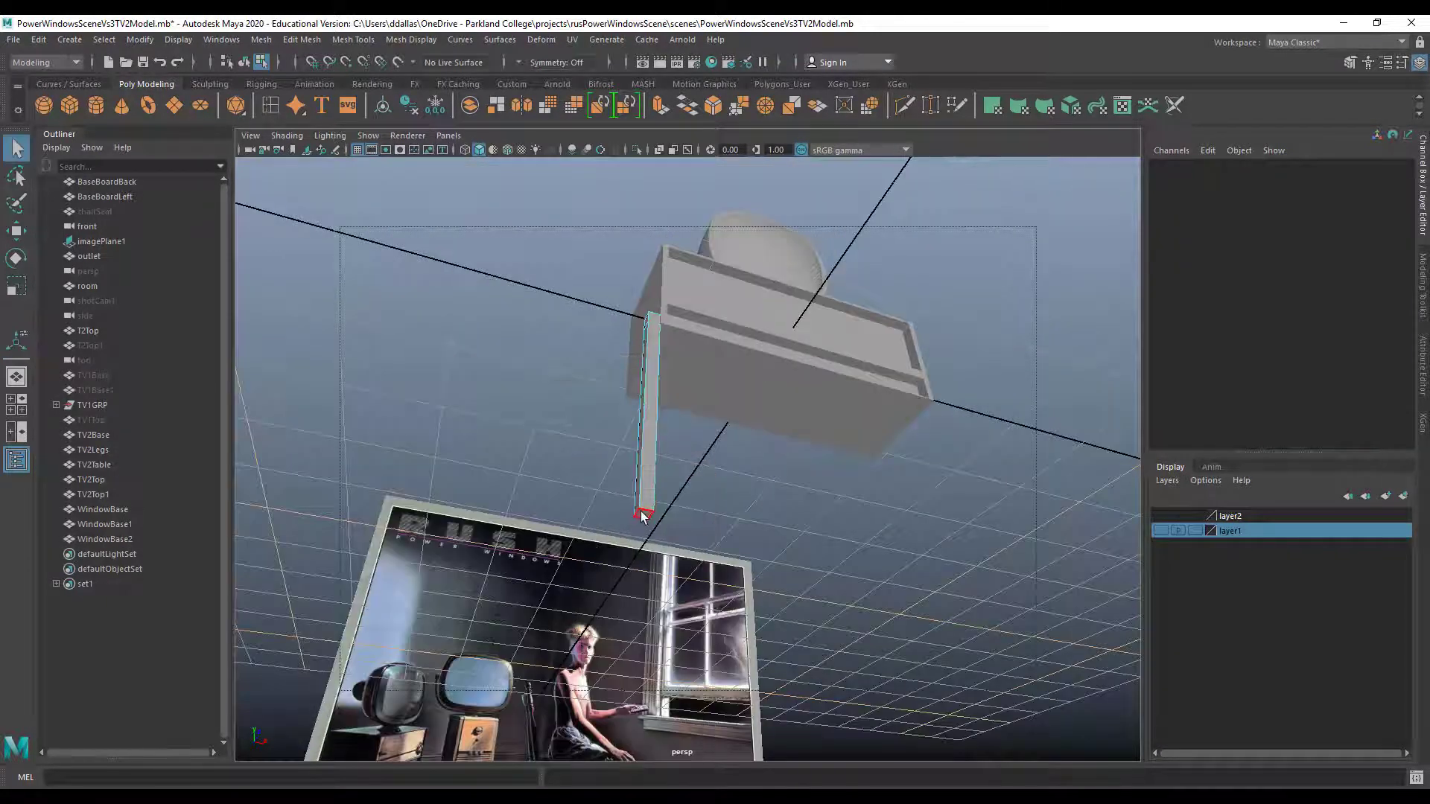
click(645, 516)
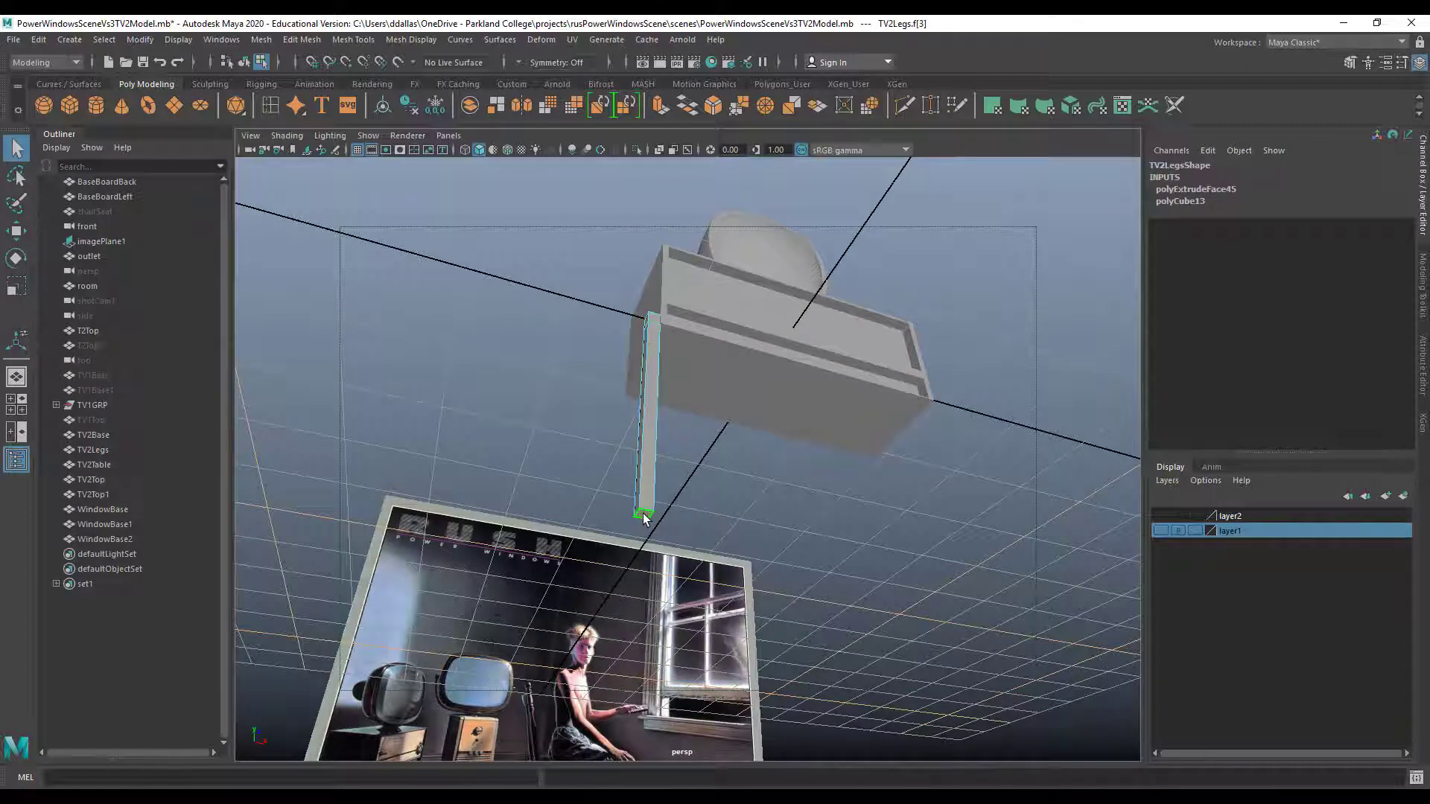
click(644, 518)
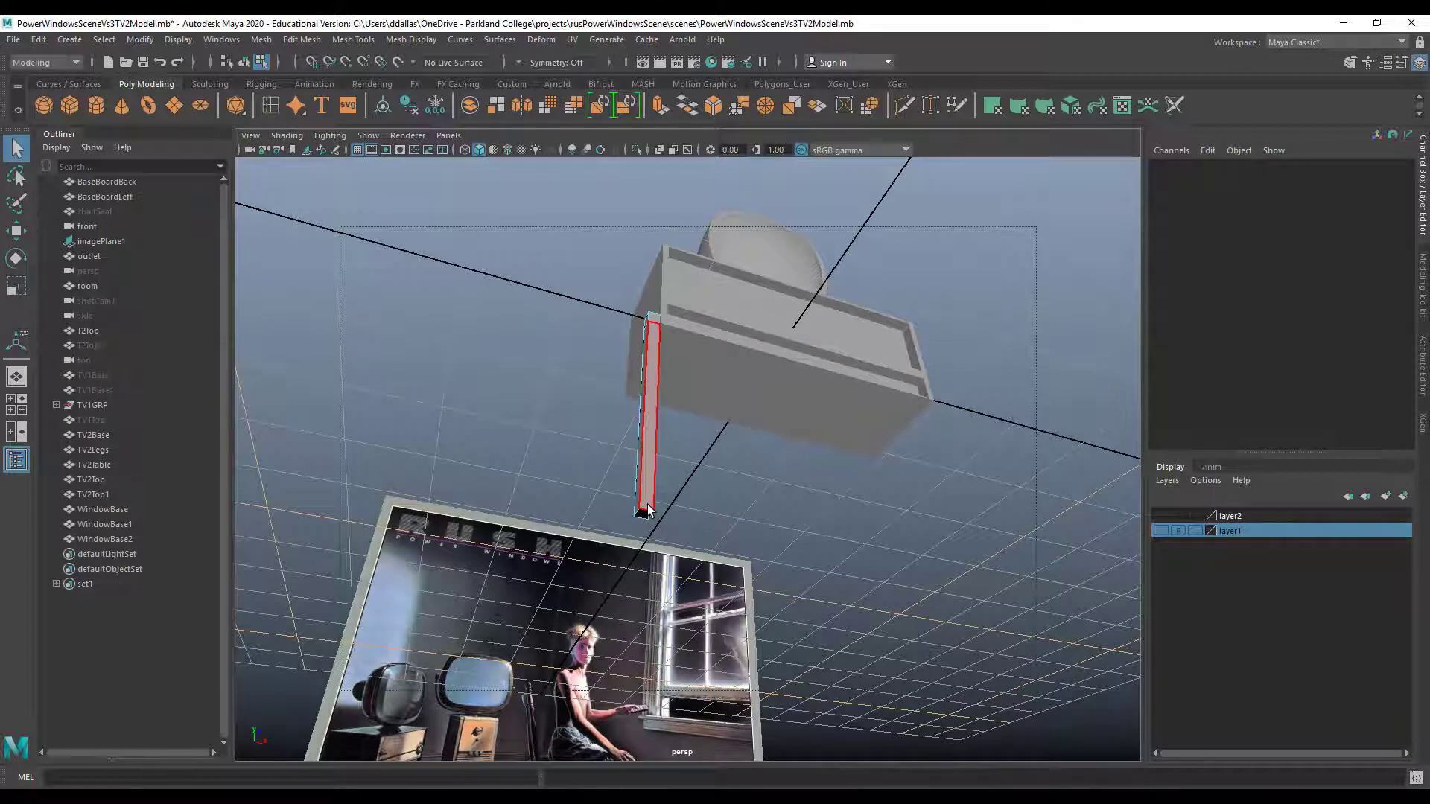
Select the edge loop near the top of the leg and remove it with Delete Edge/Vertex
alt+drag(648, 510, 680, 522)
key(1)
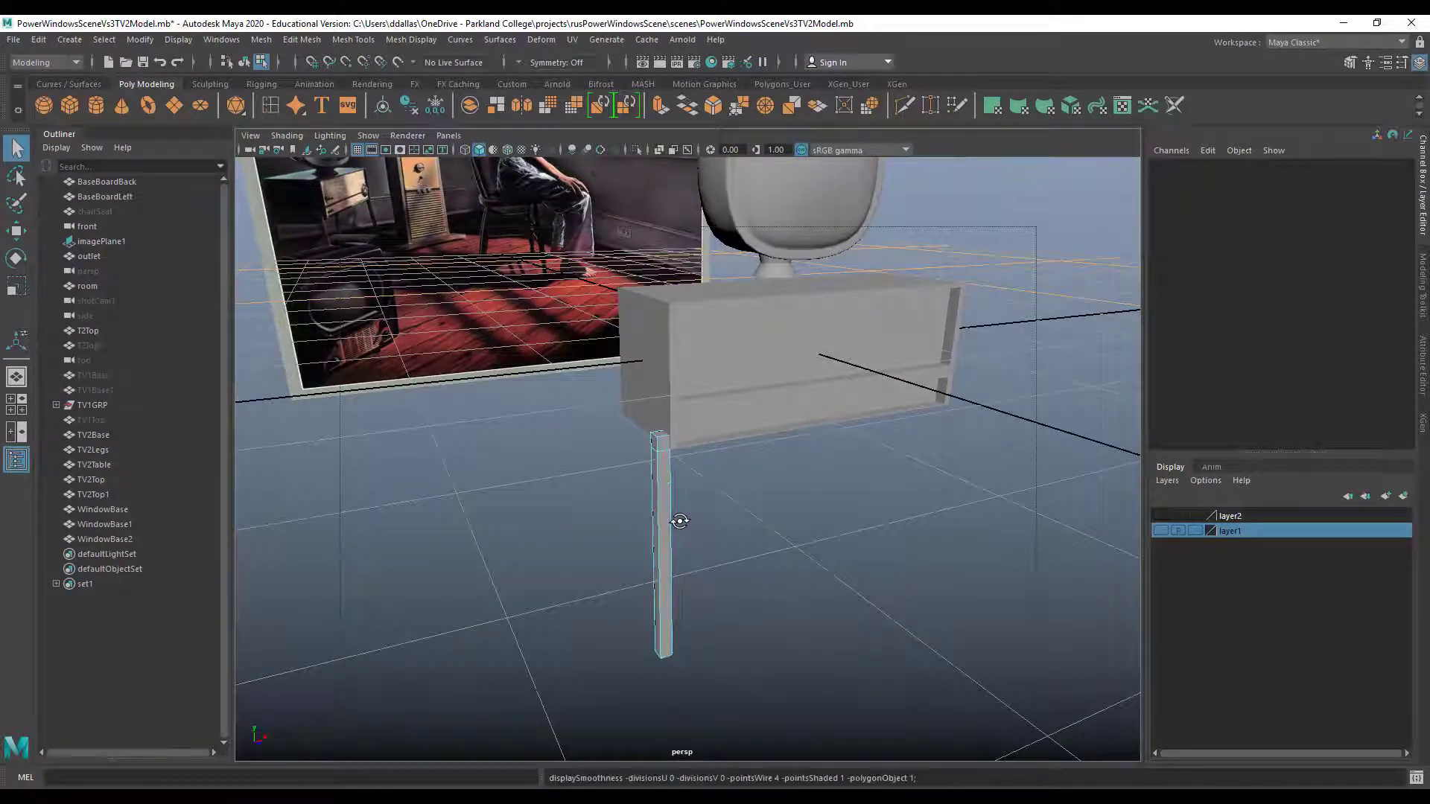
scroll(670, 522, up, 5)
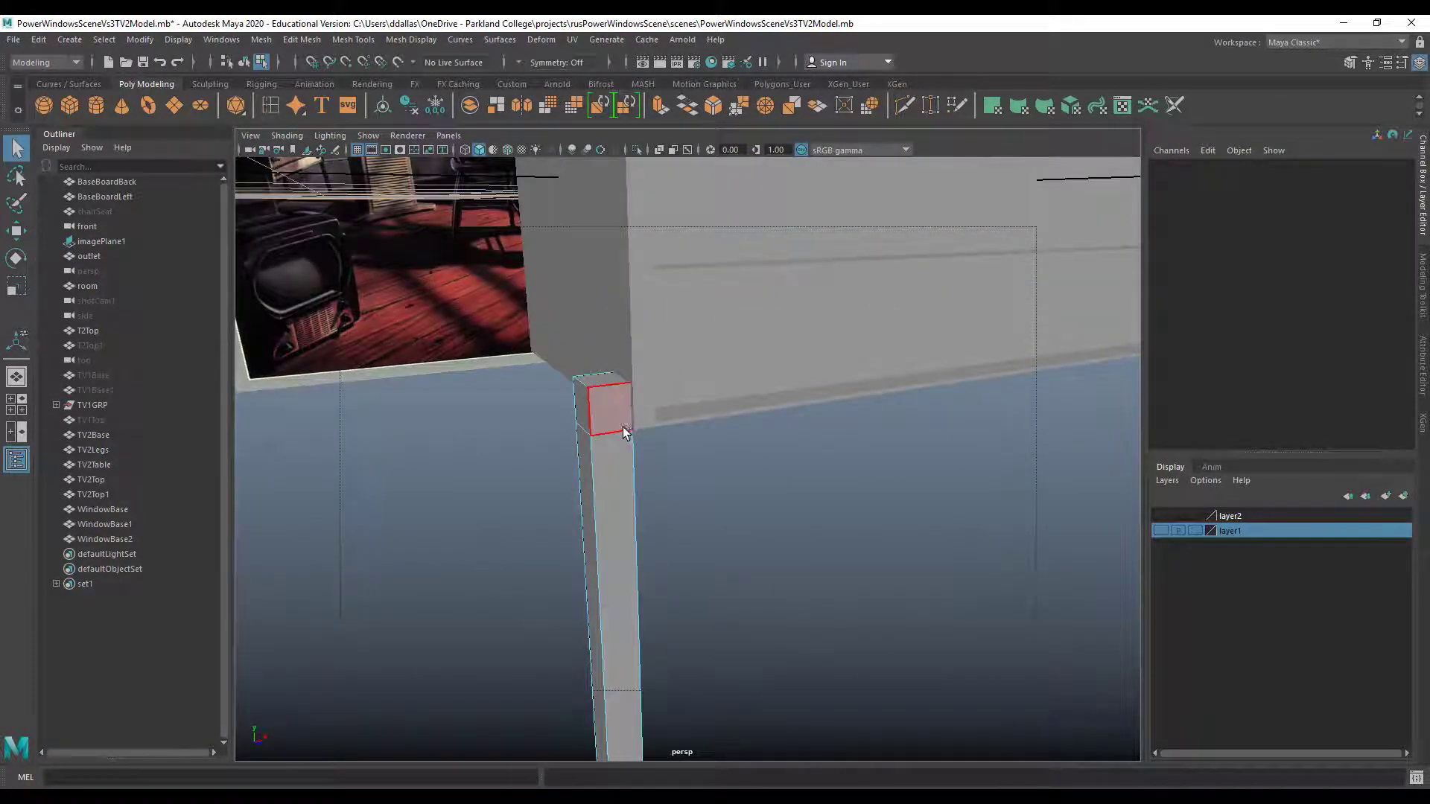
right_drag(622, 438, 610, 435)
click(611, 432)
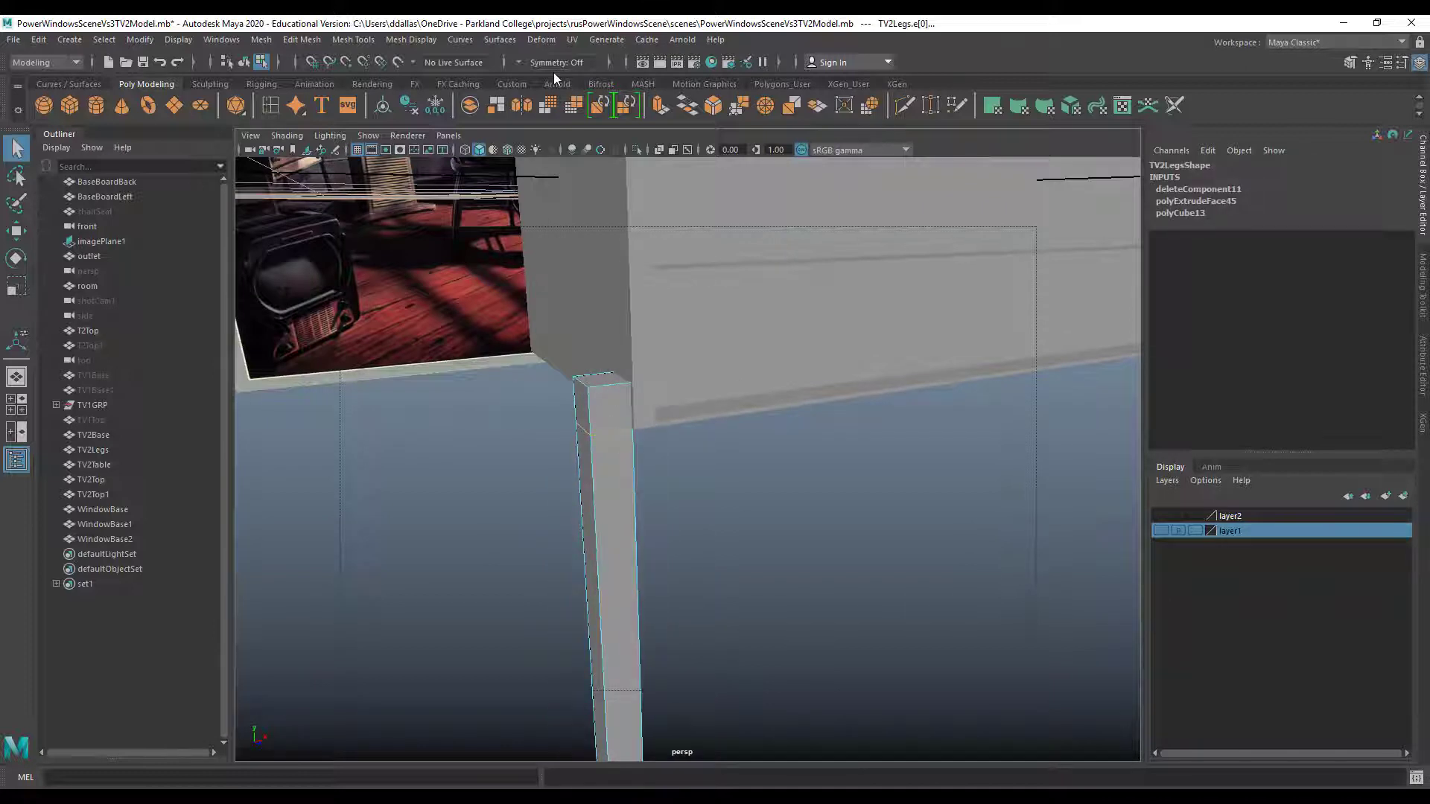
click(309, 41)
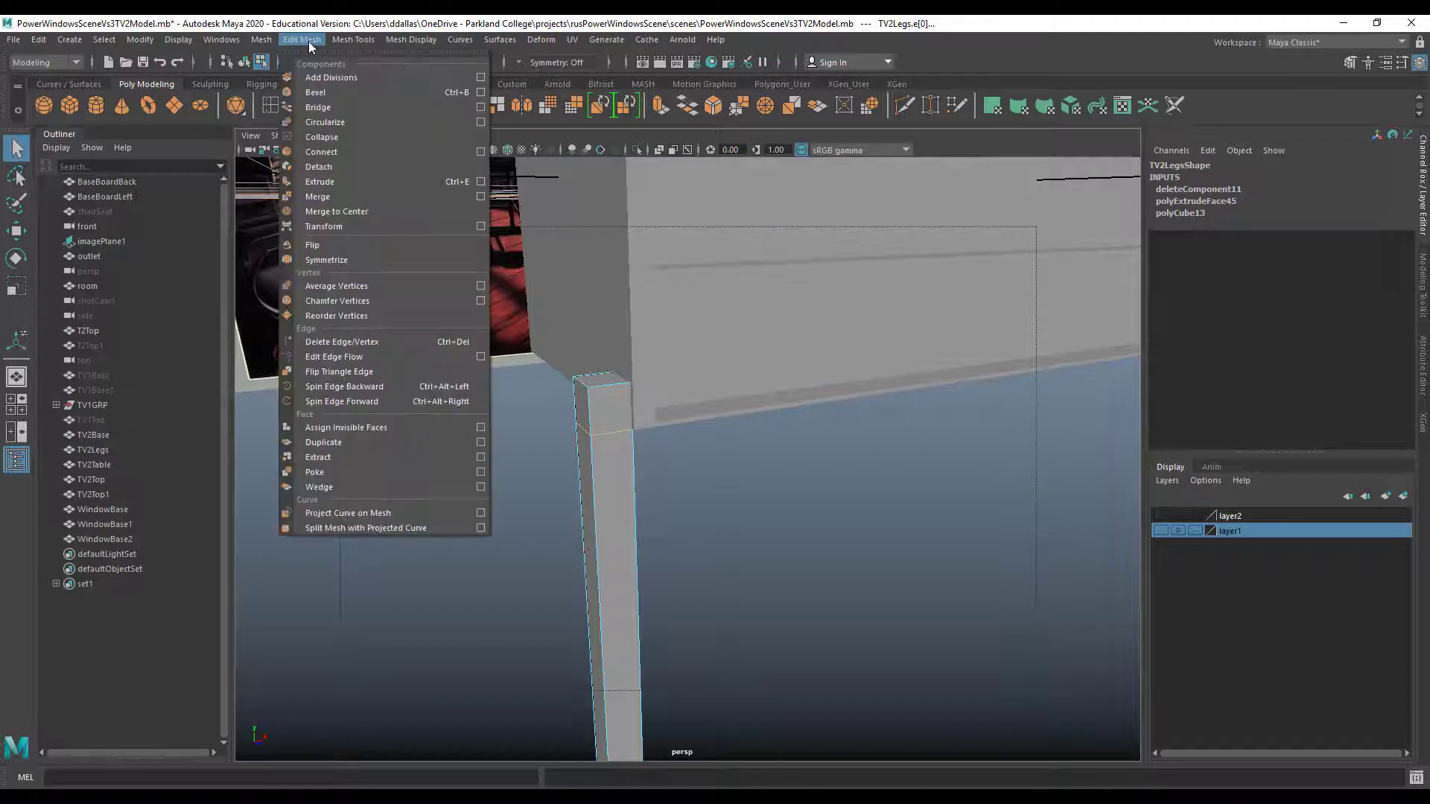
click(343, 342)
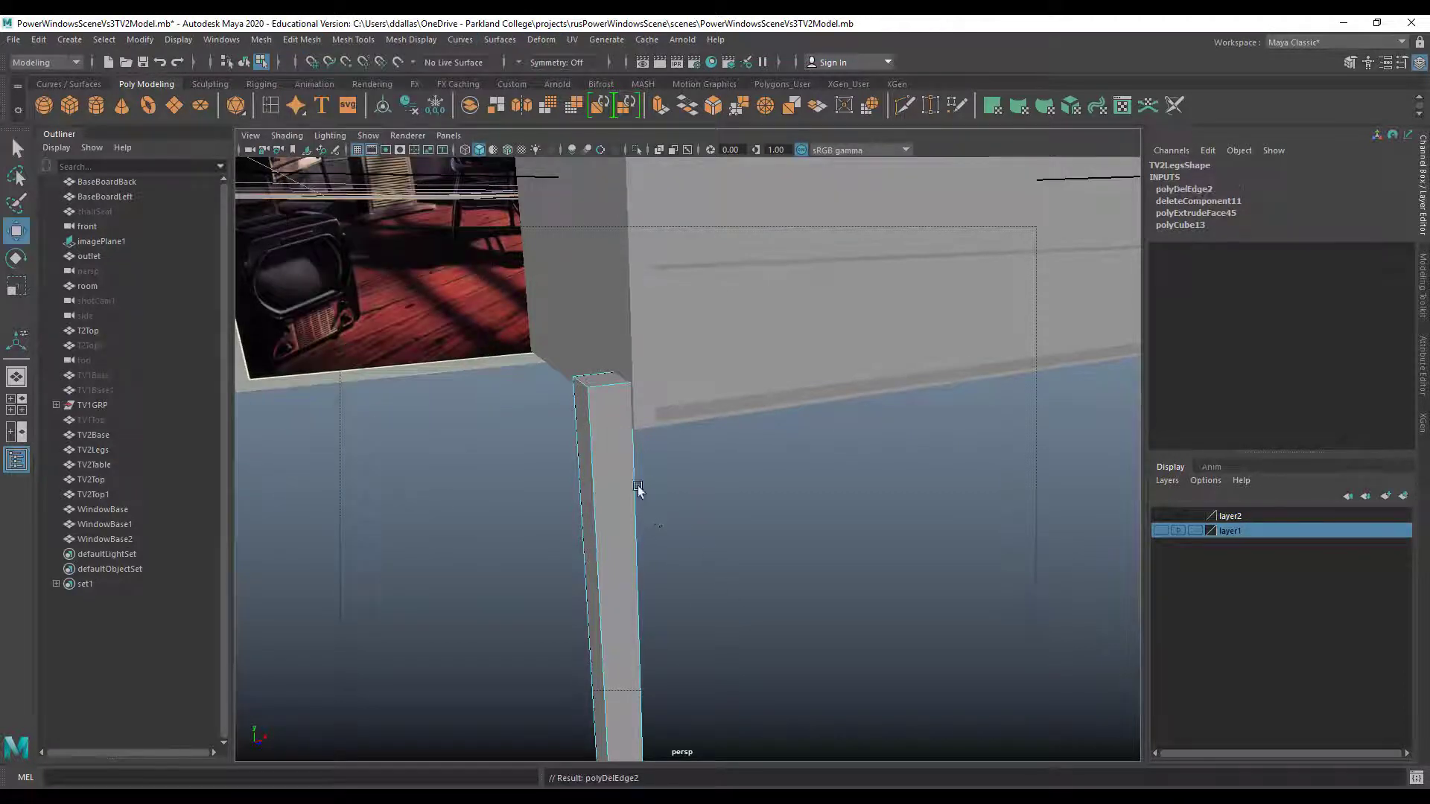
Put TV2Legs in edge selection mode and select the leg's long side edges together with its top edges
right_click(601, 429)
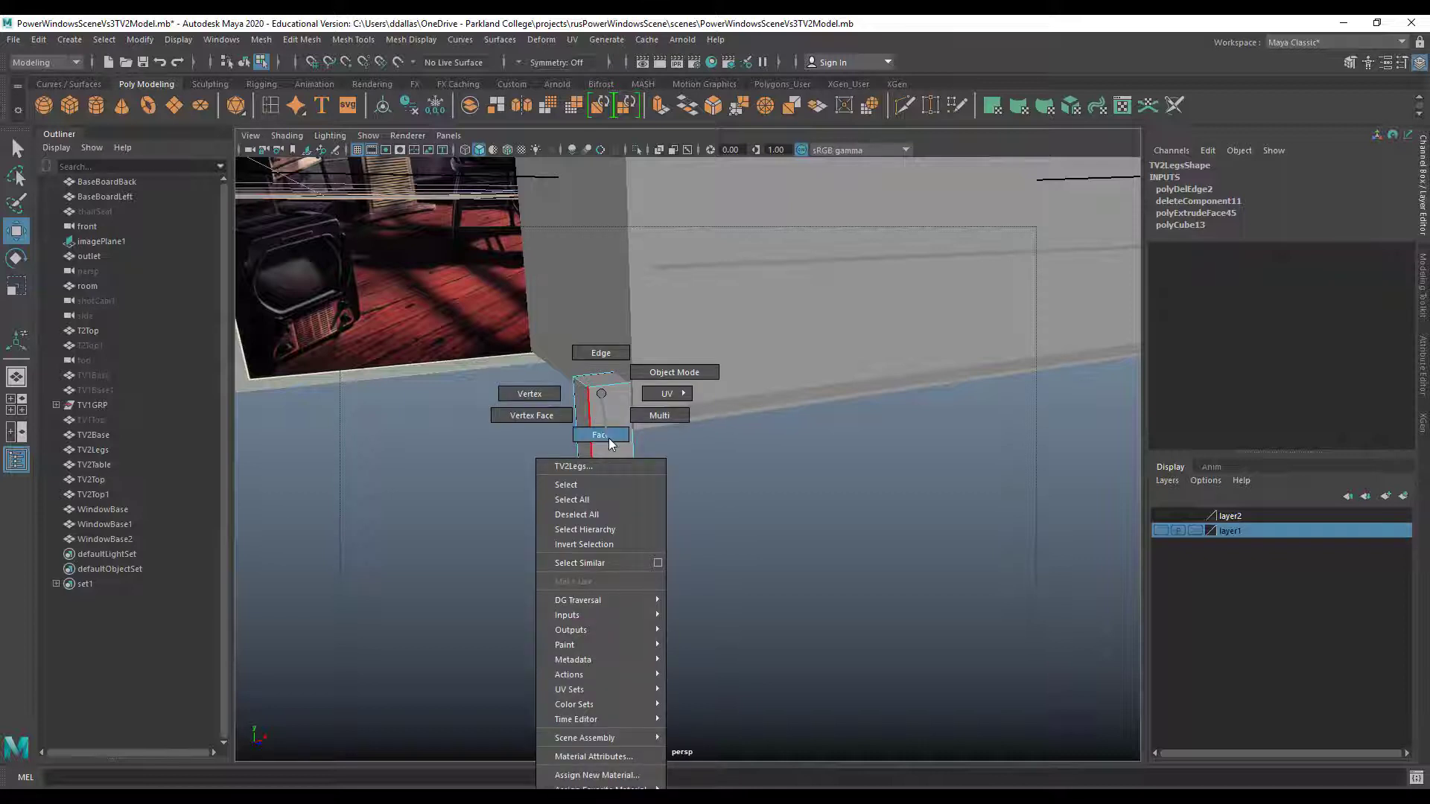
click(609, 438)
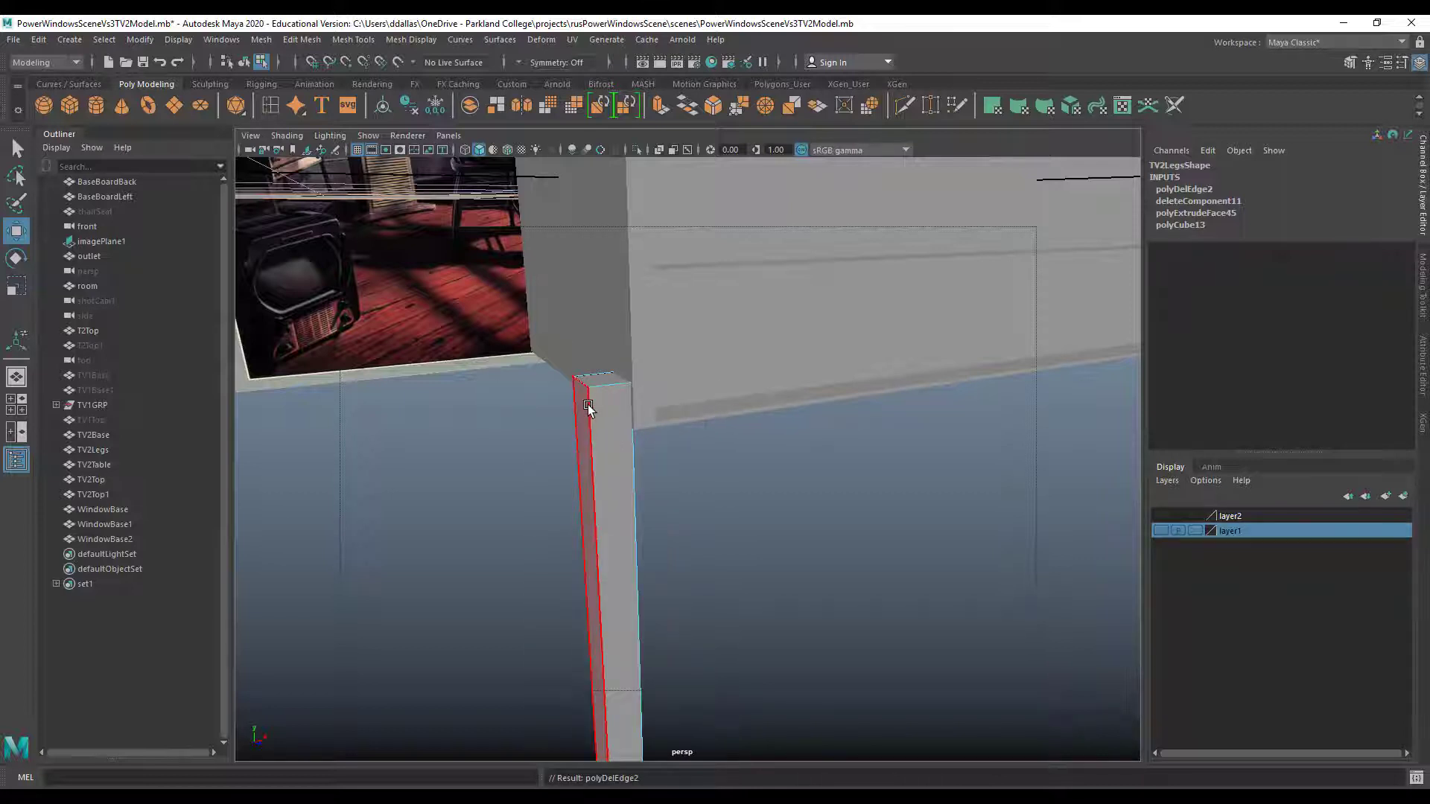
right_click(588, 395)
click(588, 352)
click(578, 438)
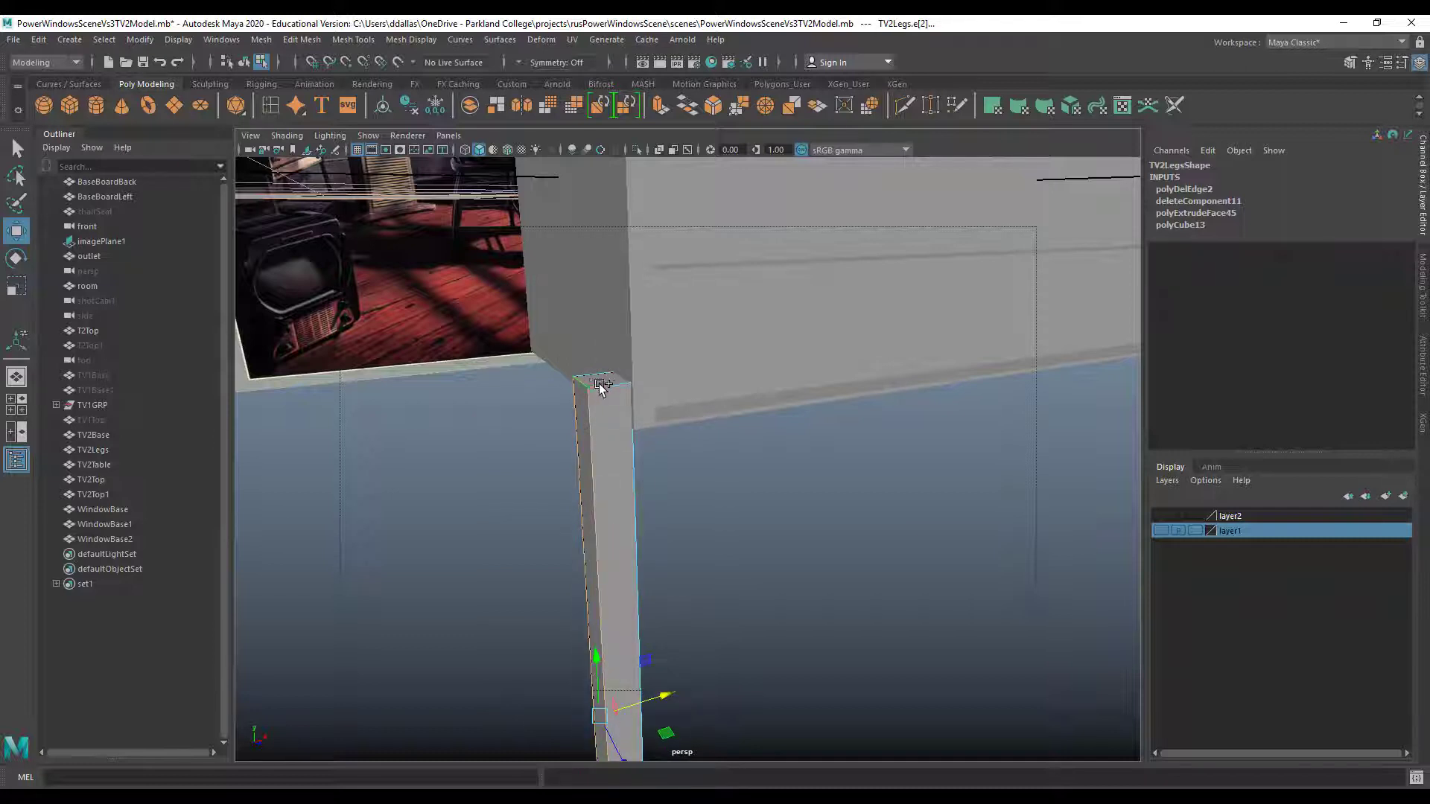
shift+click(606, 384)
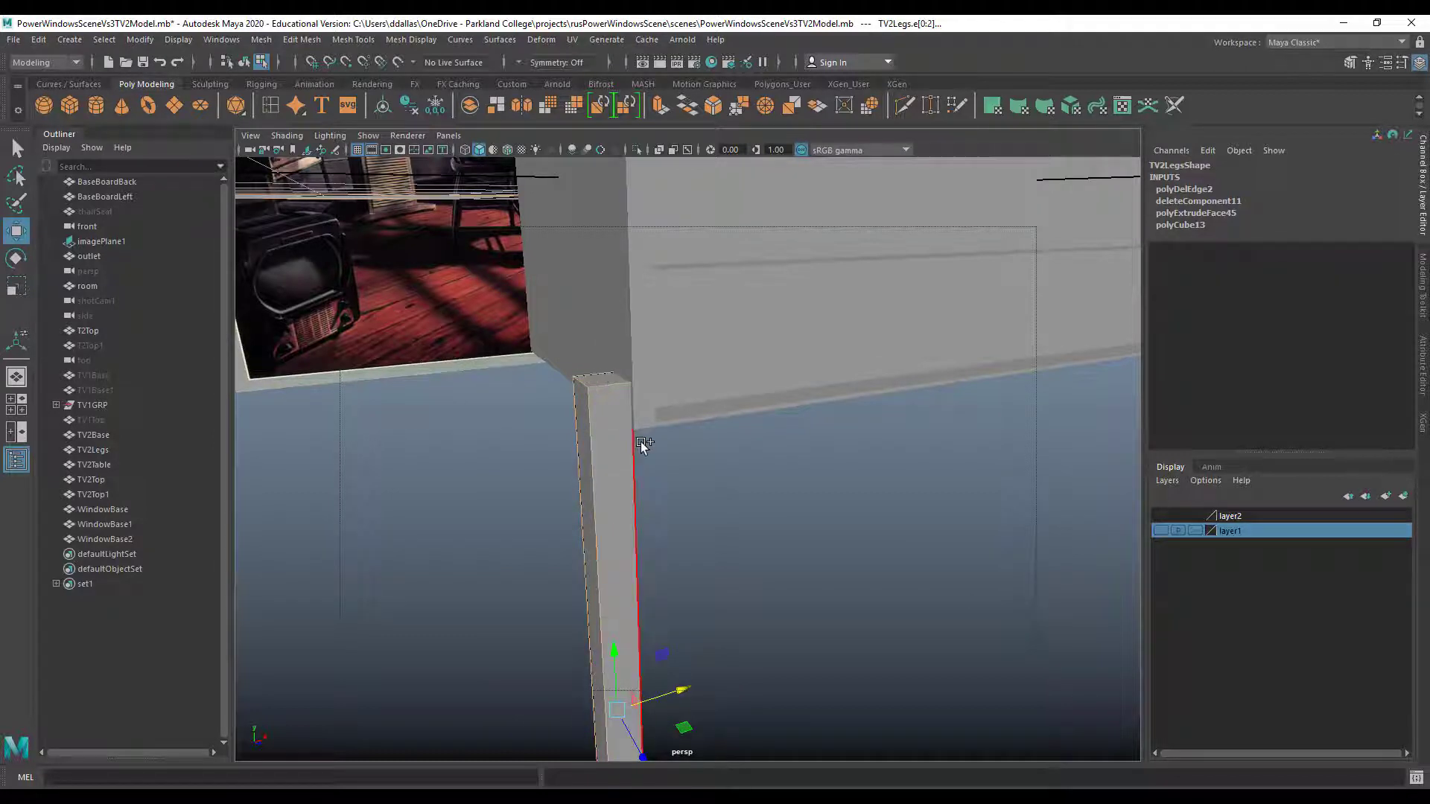
shift+click(652, 493)
Check the leg's edge selection from below and in wireframe, add the remaining long corner edge, and return to shaded display
alt+drag(654, 495, 605, 669)
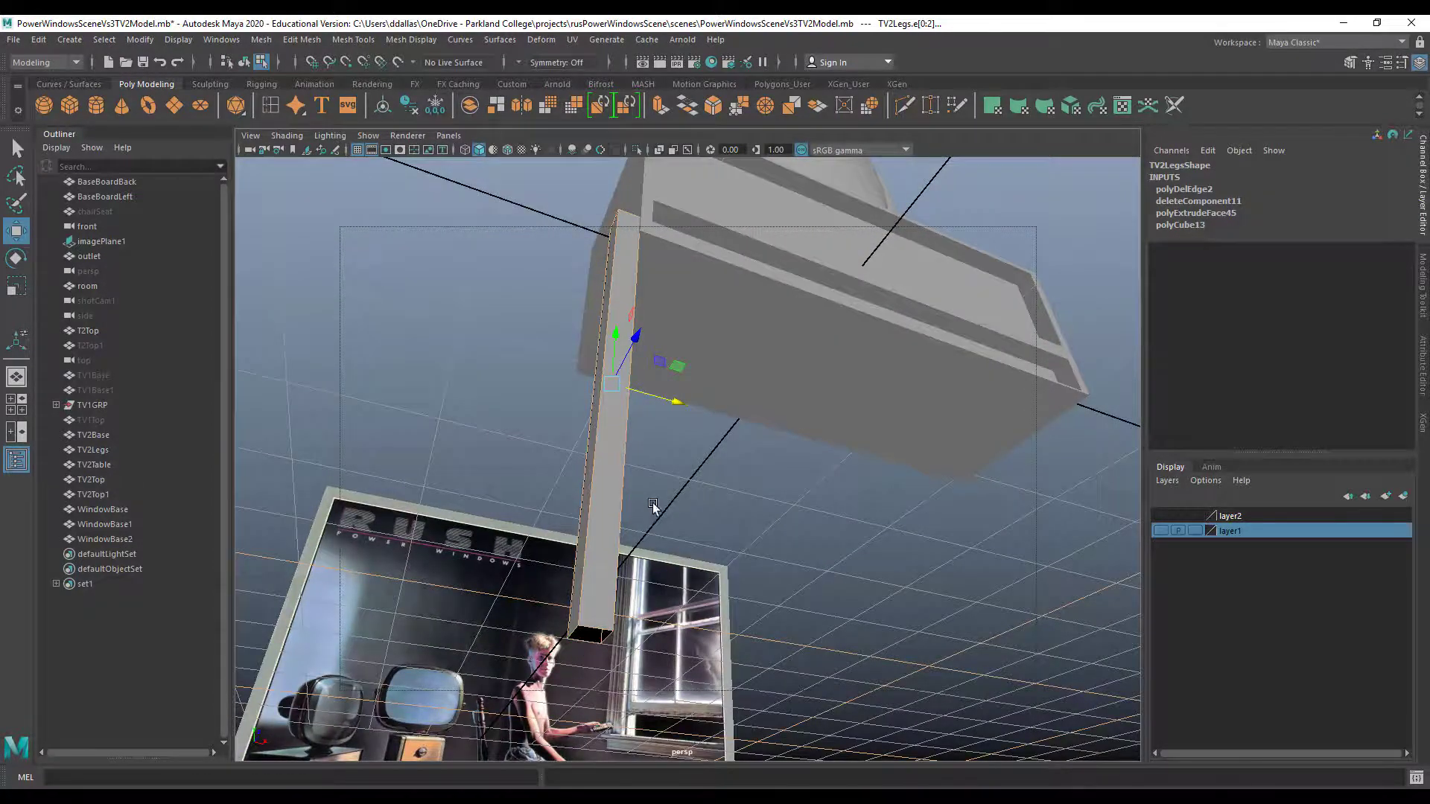
alt+drag(662, 482, 759, 521)
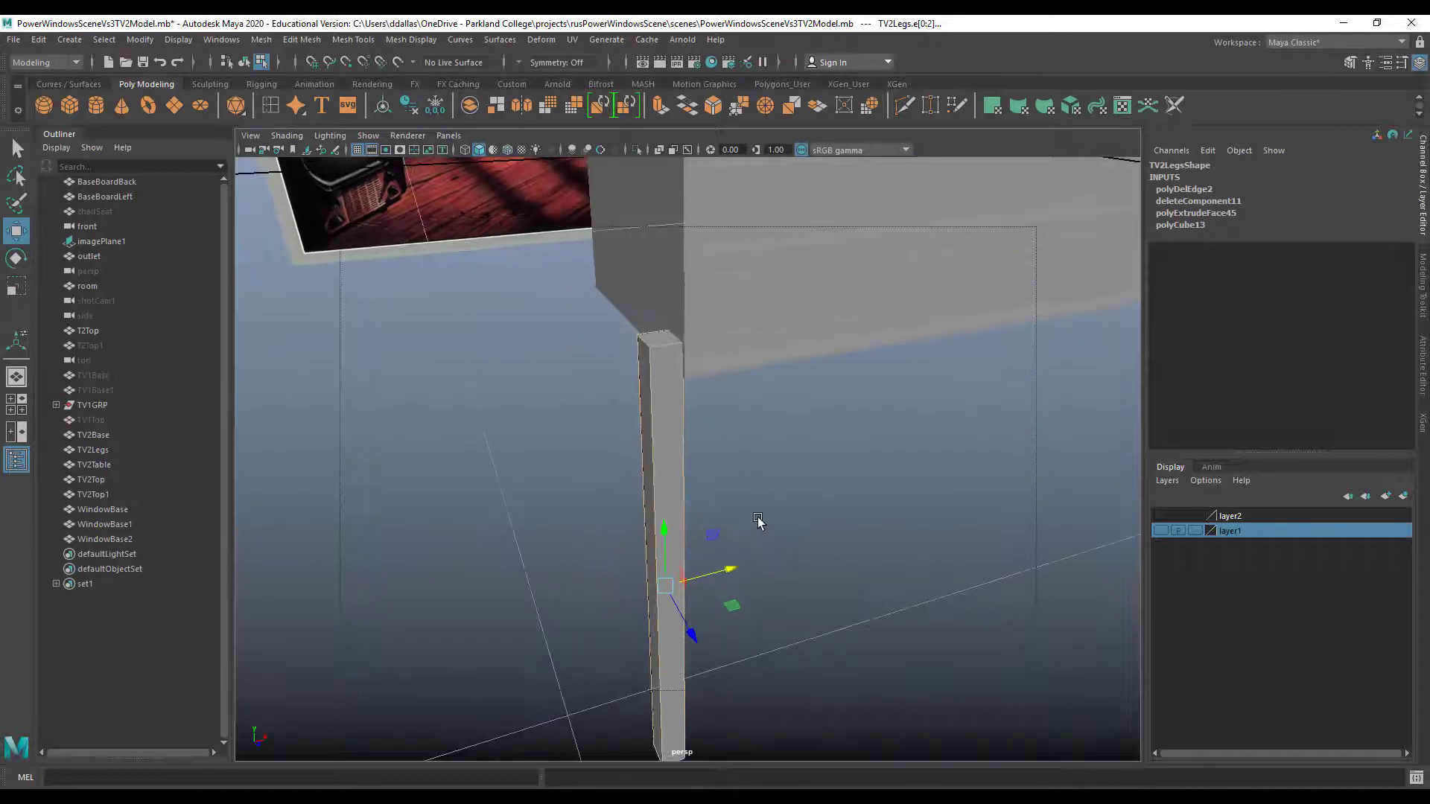
key(4)
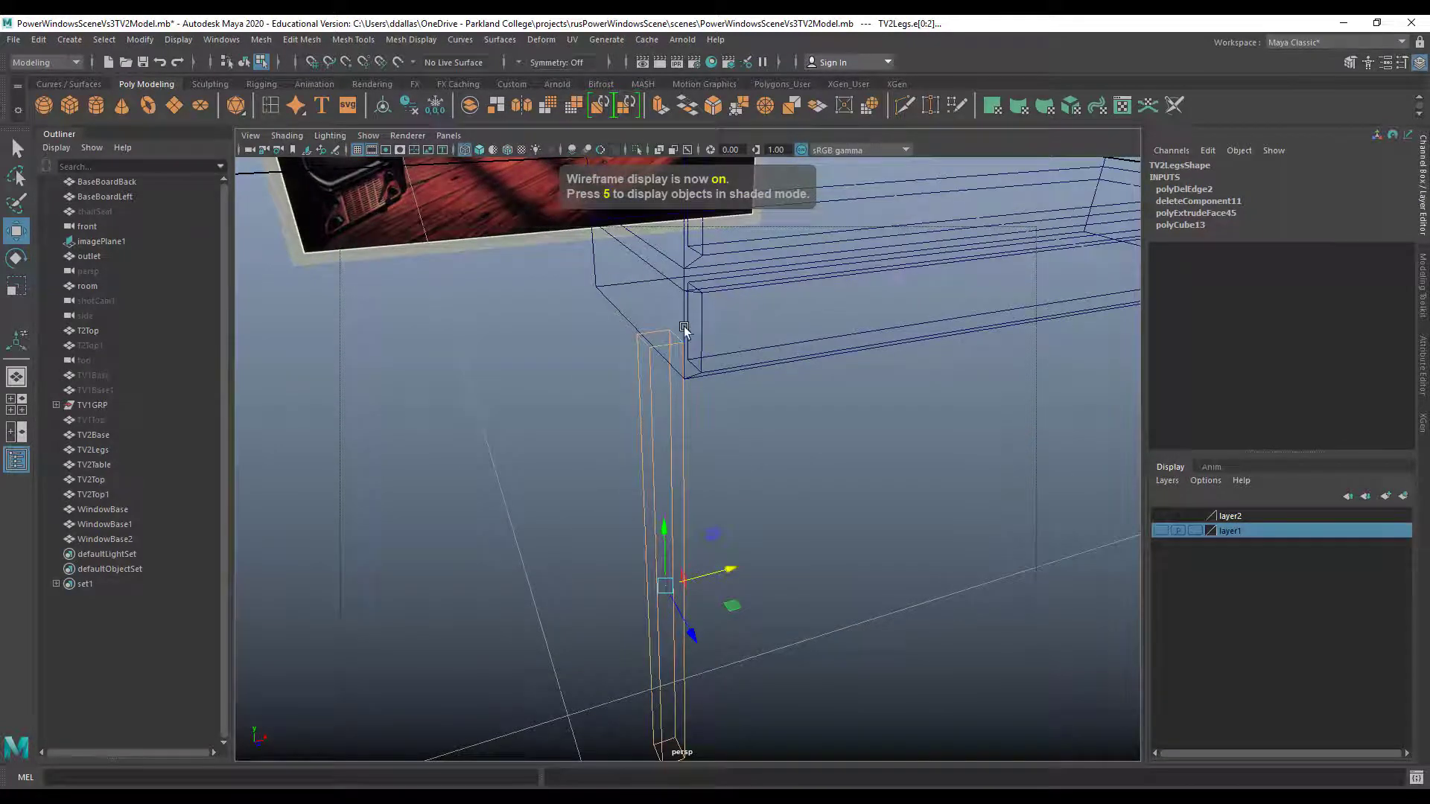
click(691, 386)
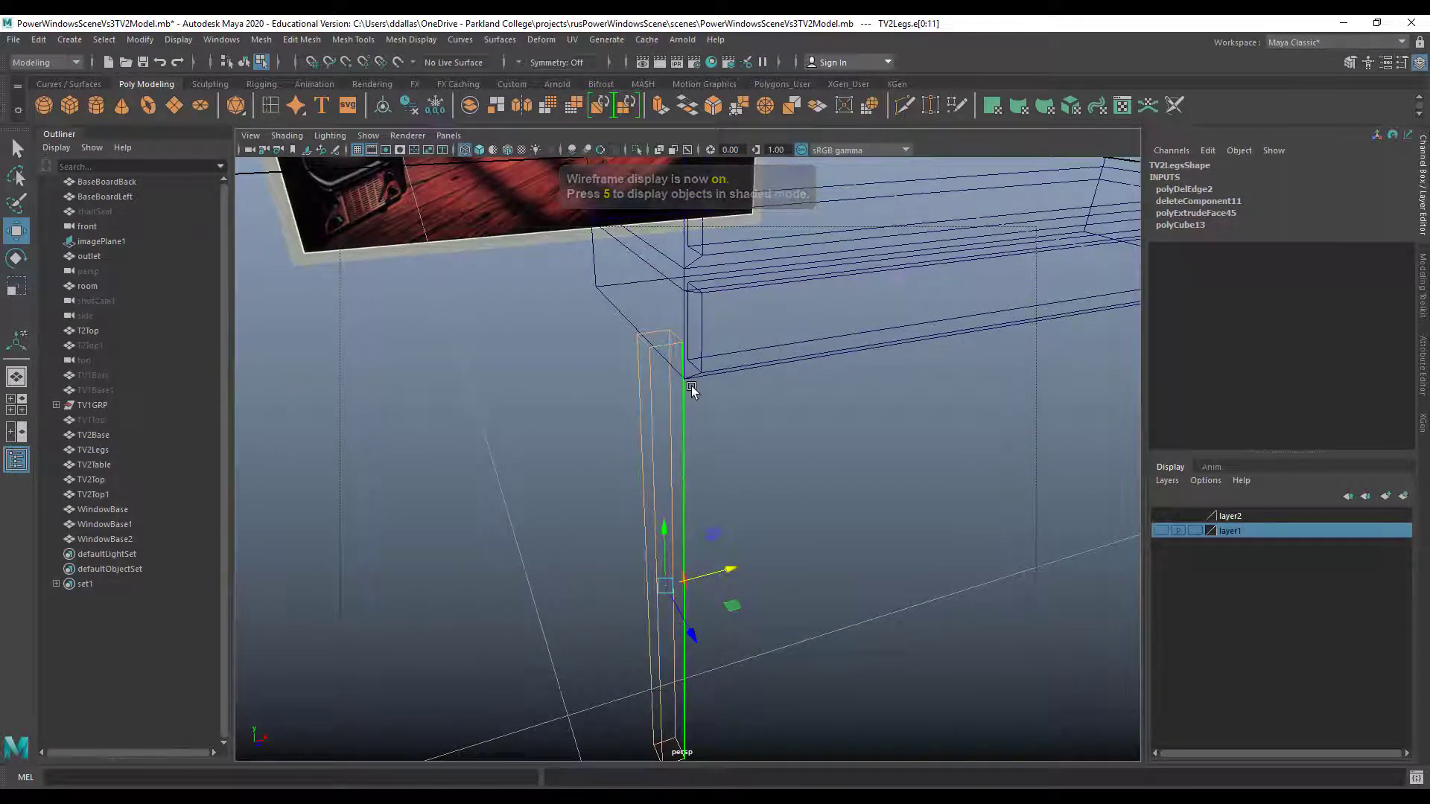
key(5)
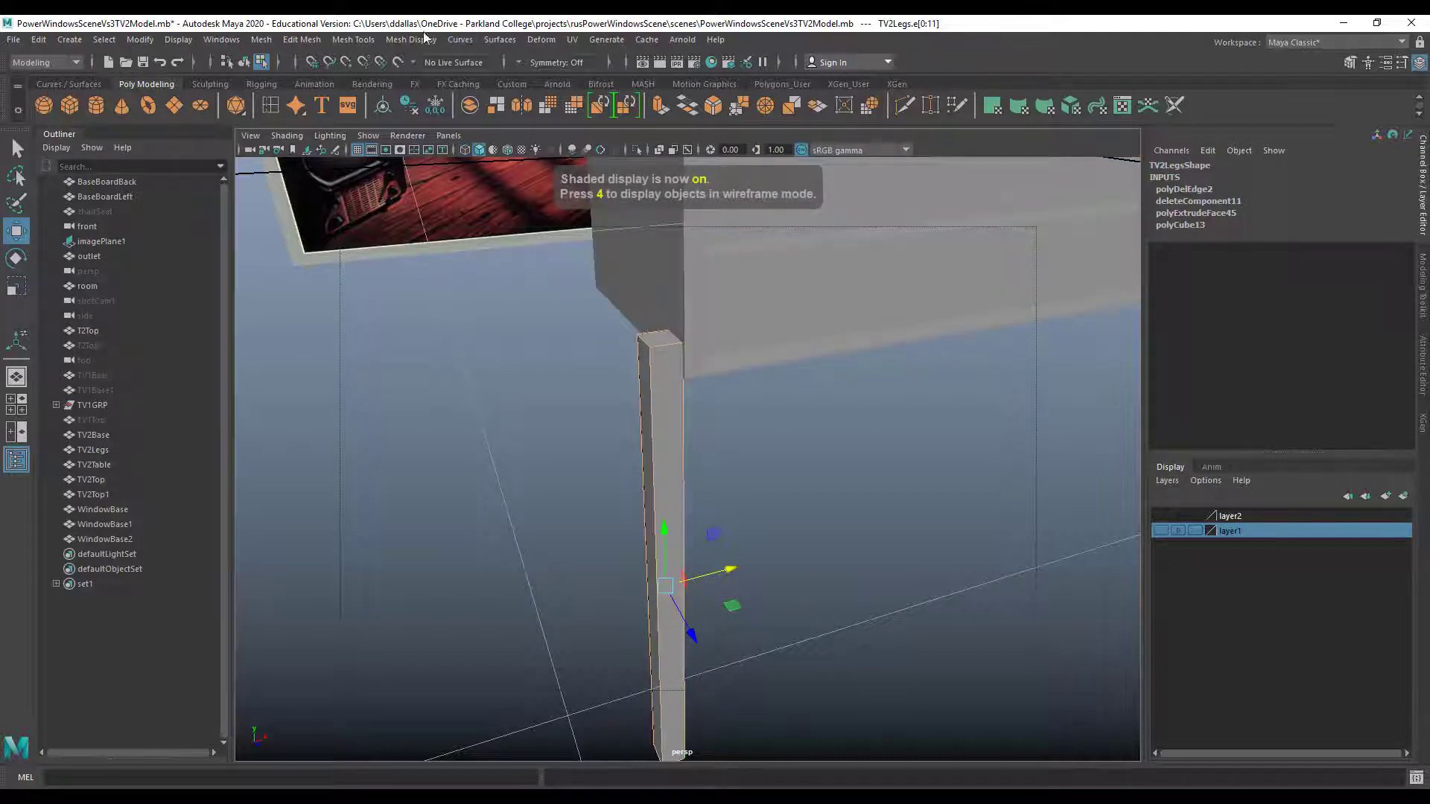
Bevel the selected edges of the TV2Legs leg with a fraction of 0.1 and clear the selection
click(354, 40)
mouse_move(302, 39)
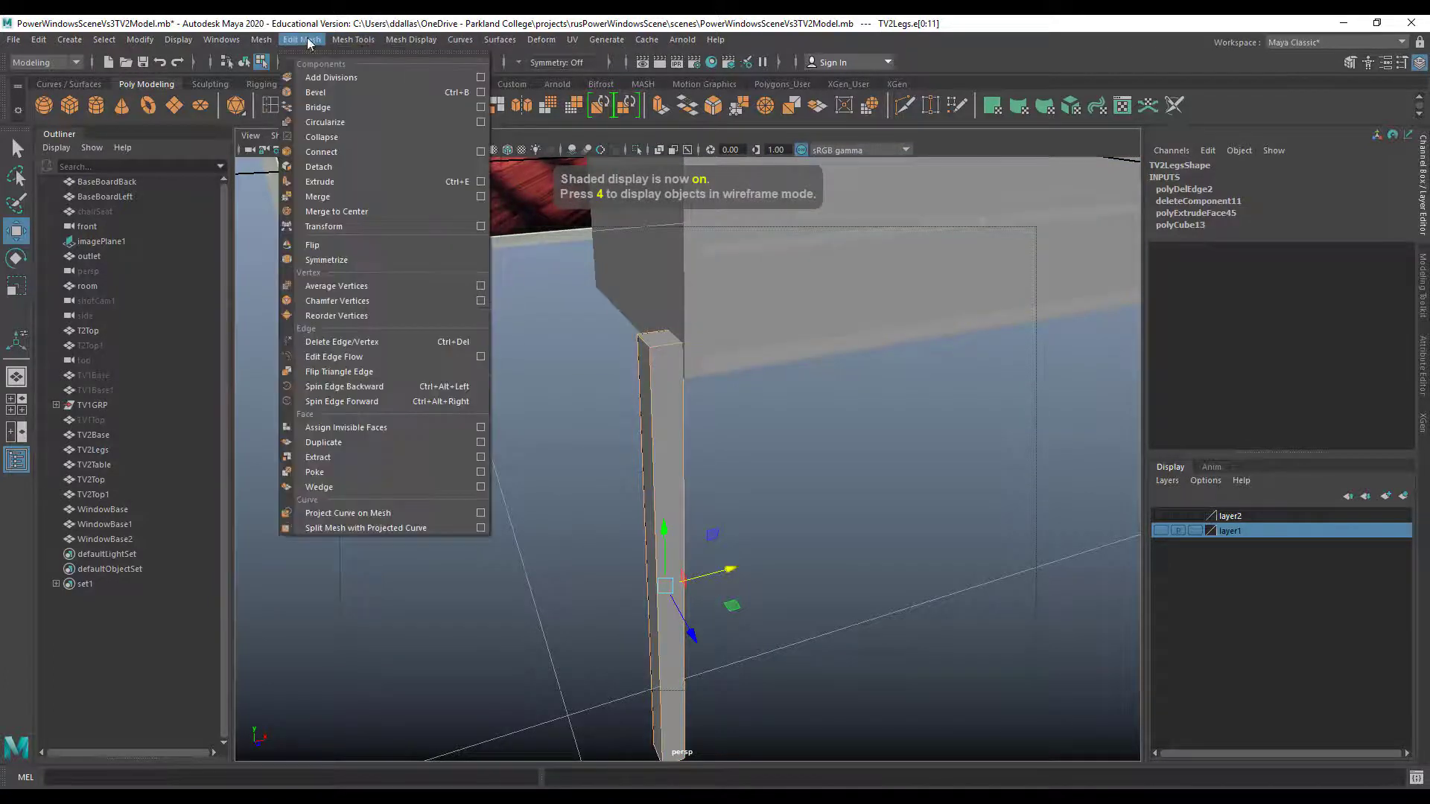
click(317, 91)
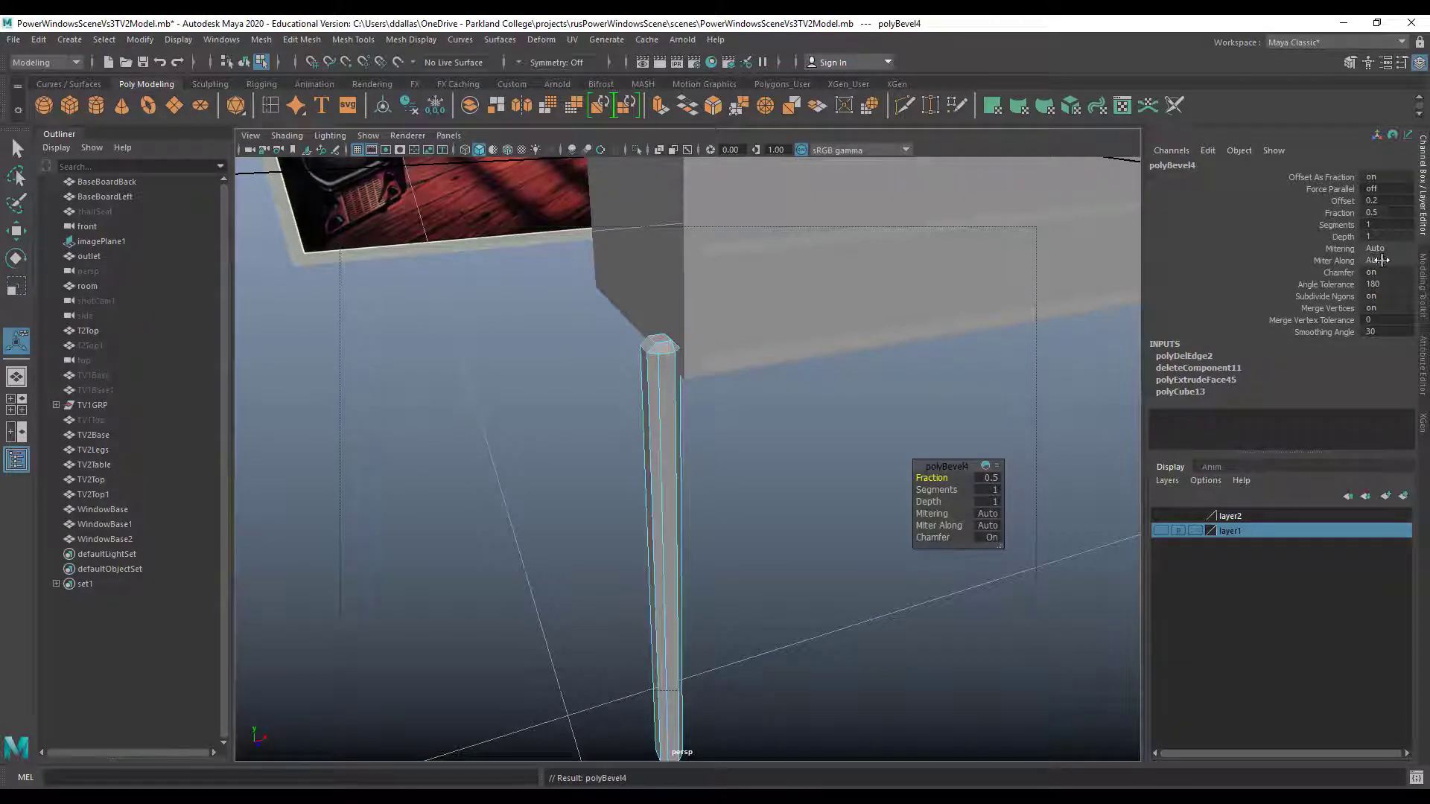
click(1345, 214)
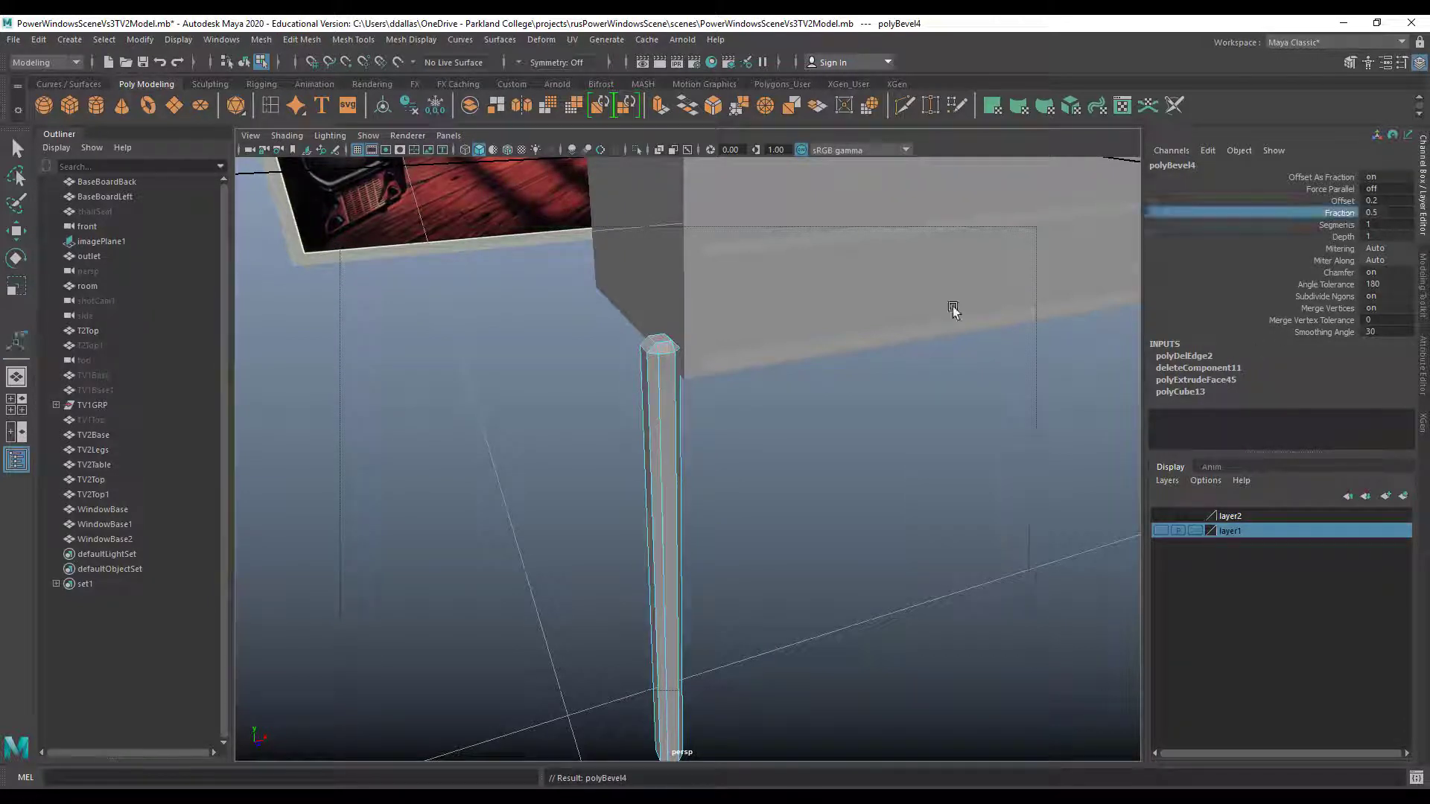
middle_drag(945, 520, 940, 517)
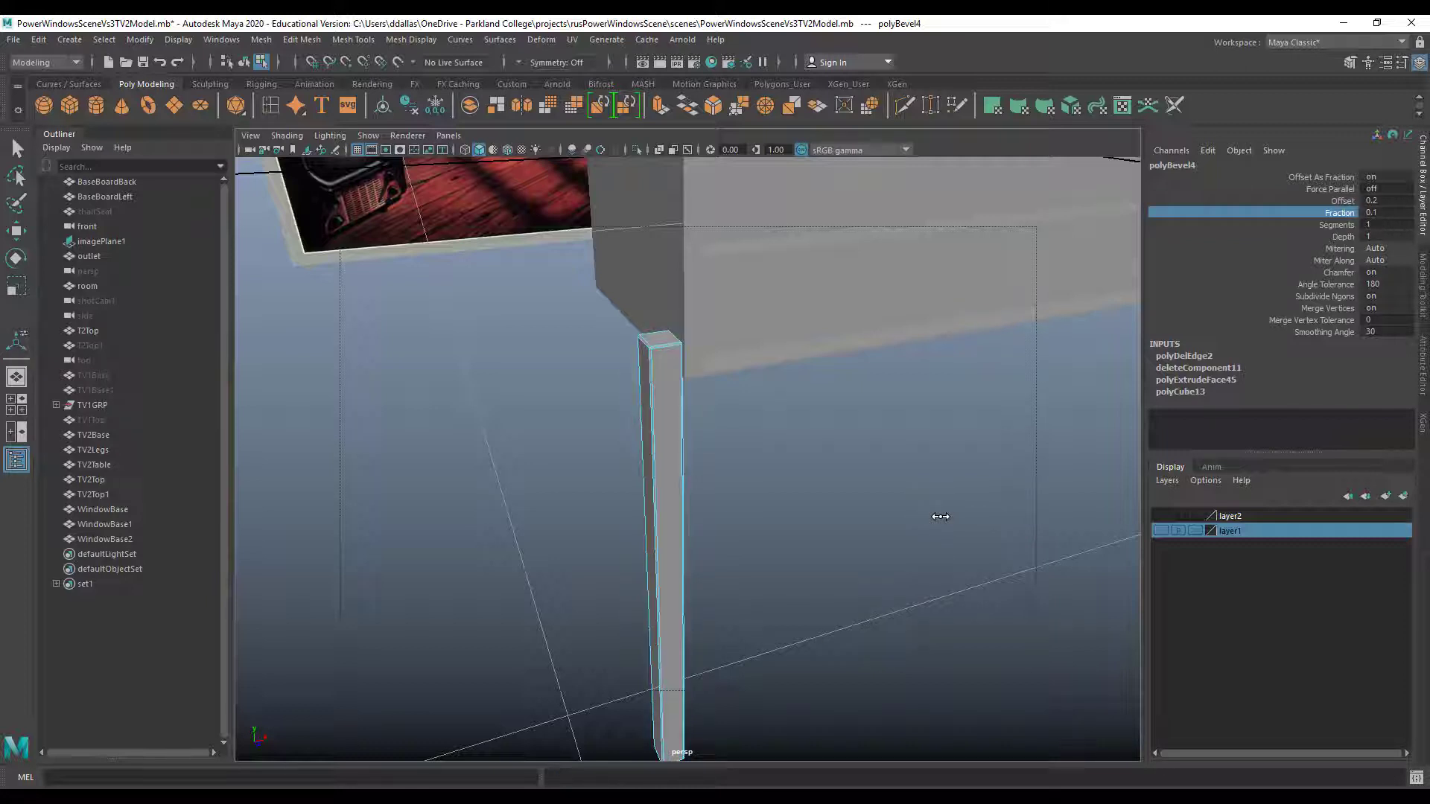
scroll(870, 544, down, 2)
click(813, 572)
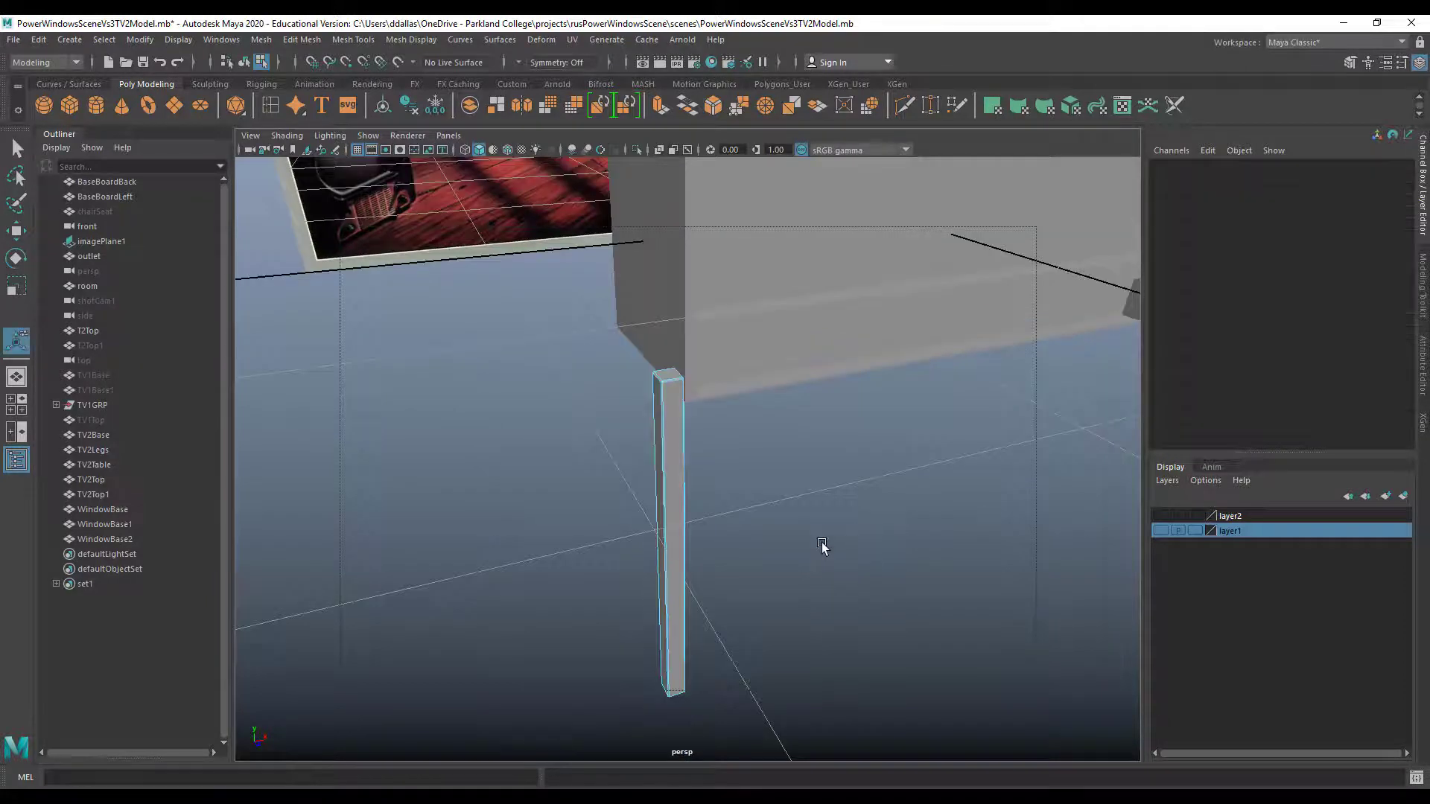
Show the leg and table in the front view against the cover reference image
scroll(823, 543, down, 2)
scroll(824, 543, down, 3)
key(space)
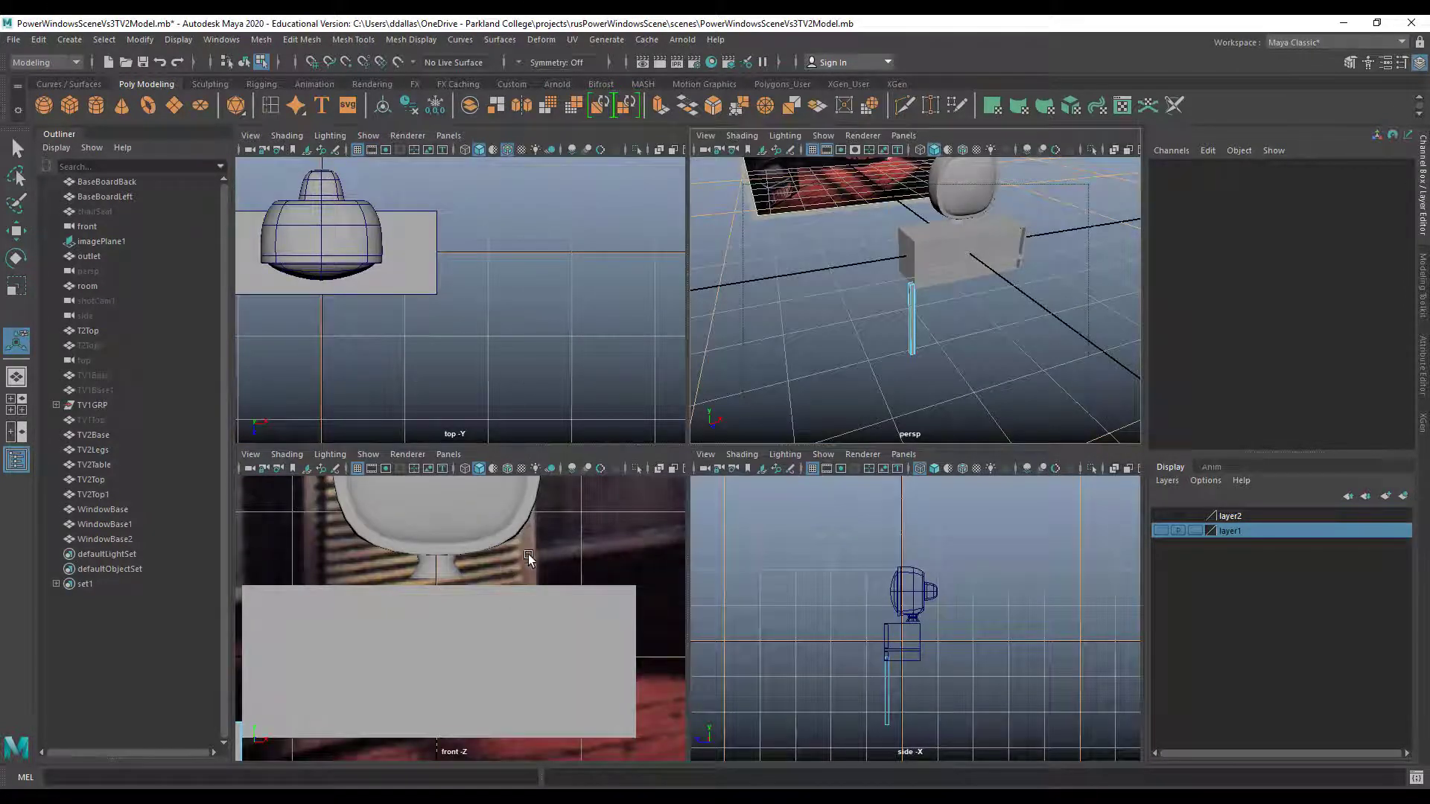
key(space)
scroll(637, 477, down, 4)
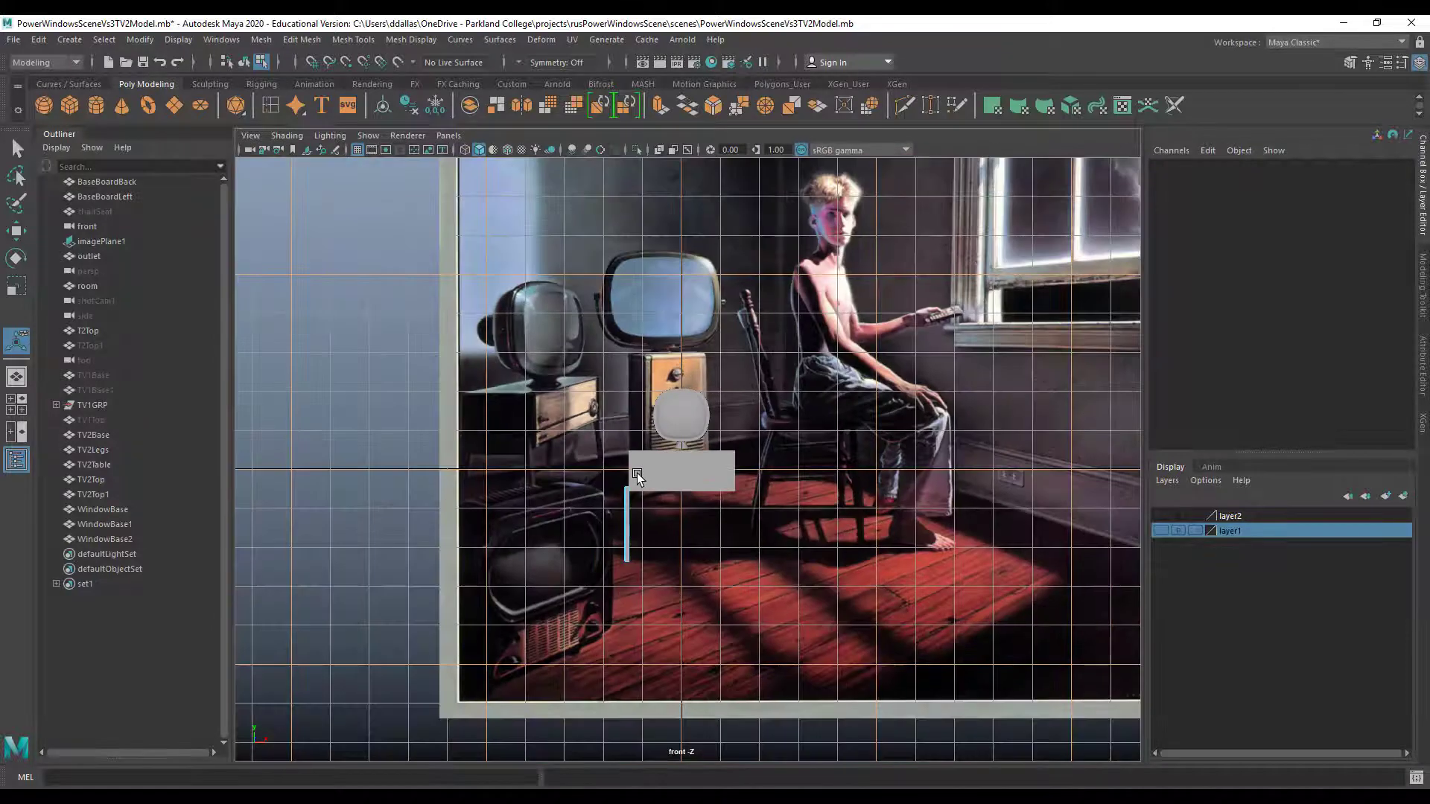
scroll(637, 472, up, 2)
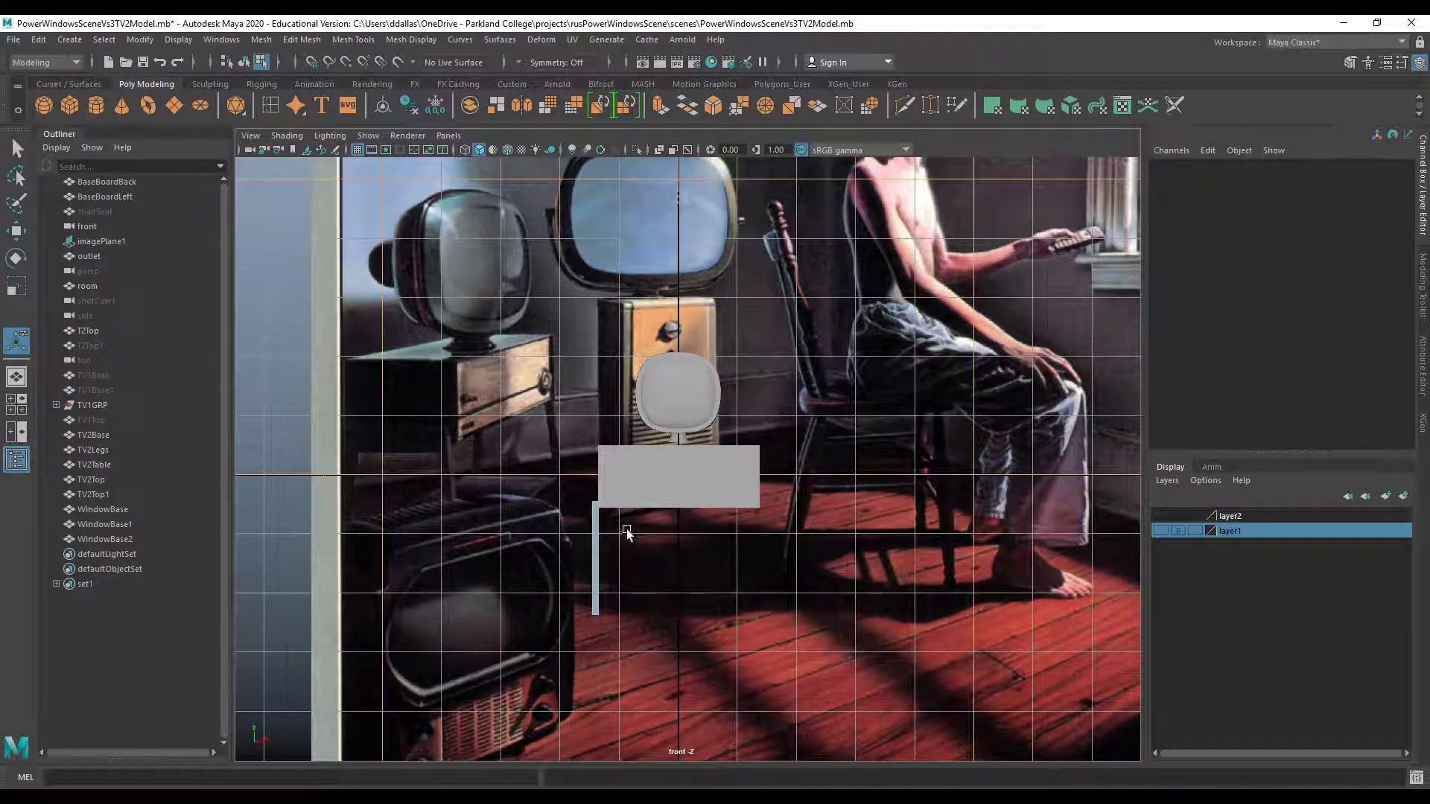
key(F8)
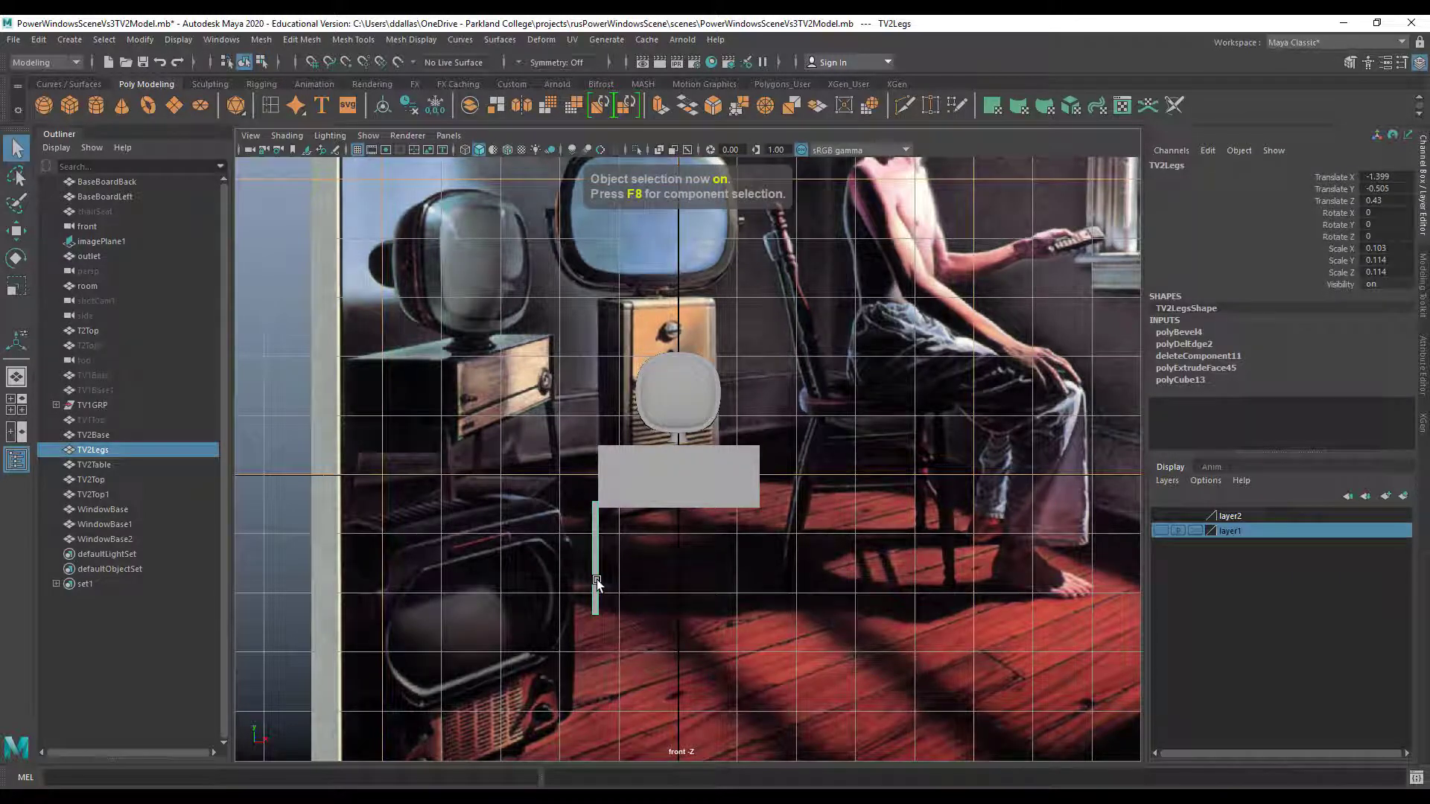
key(F8)
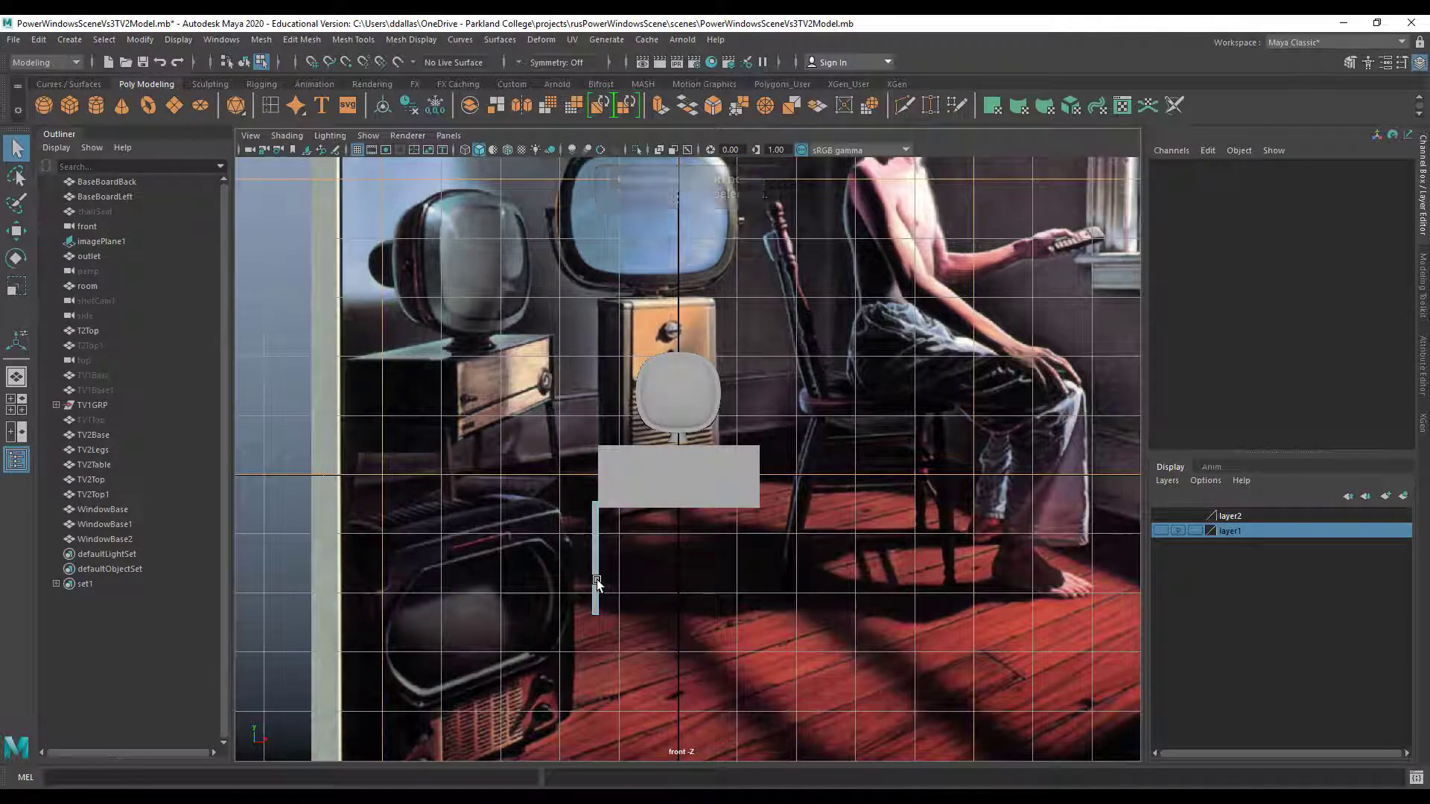
key(e)
click(597, 583)
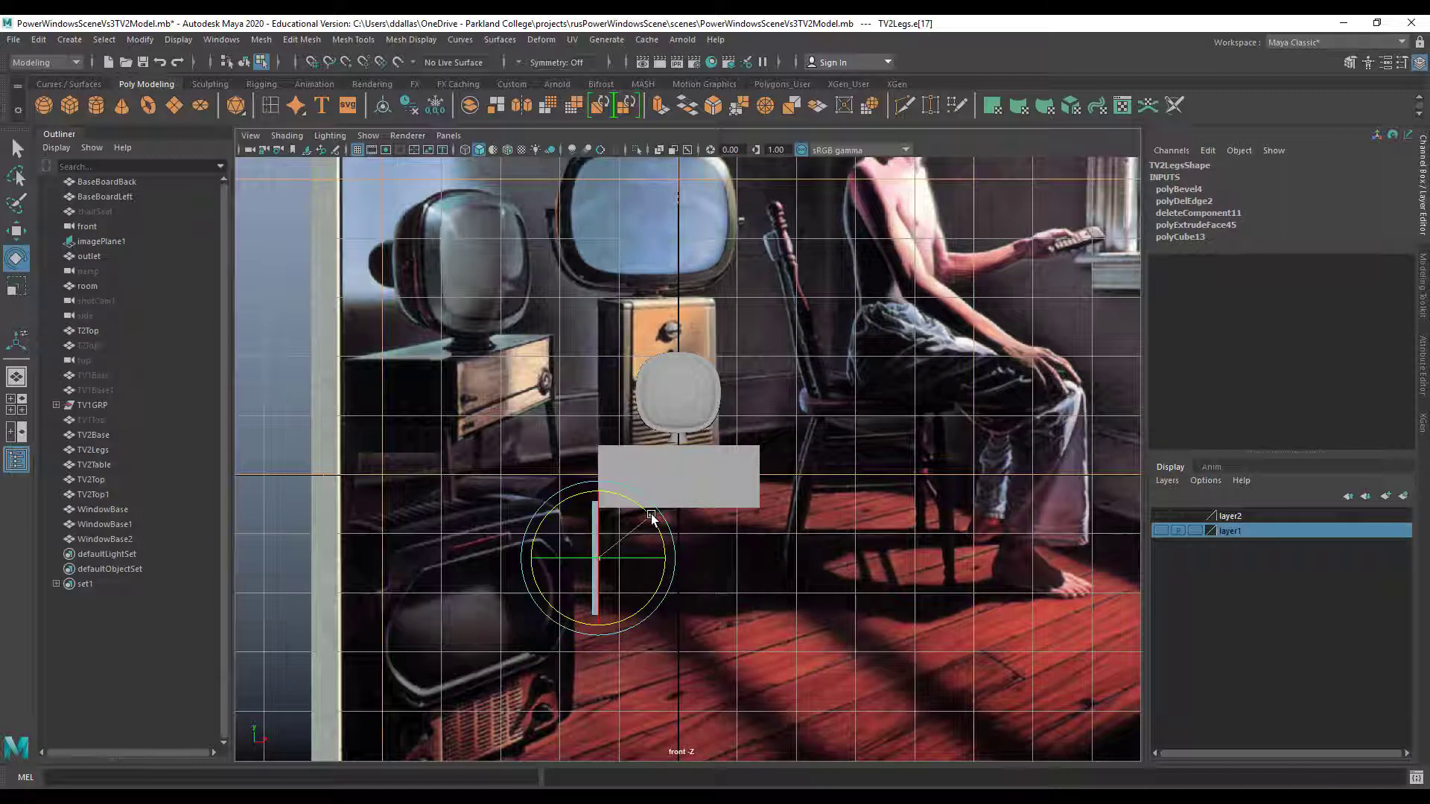
drag(653, 516, 660, 521)
key(ctrl+z)
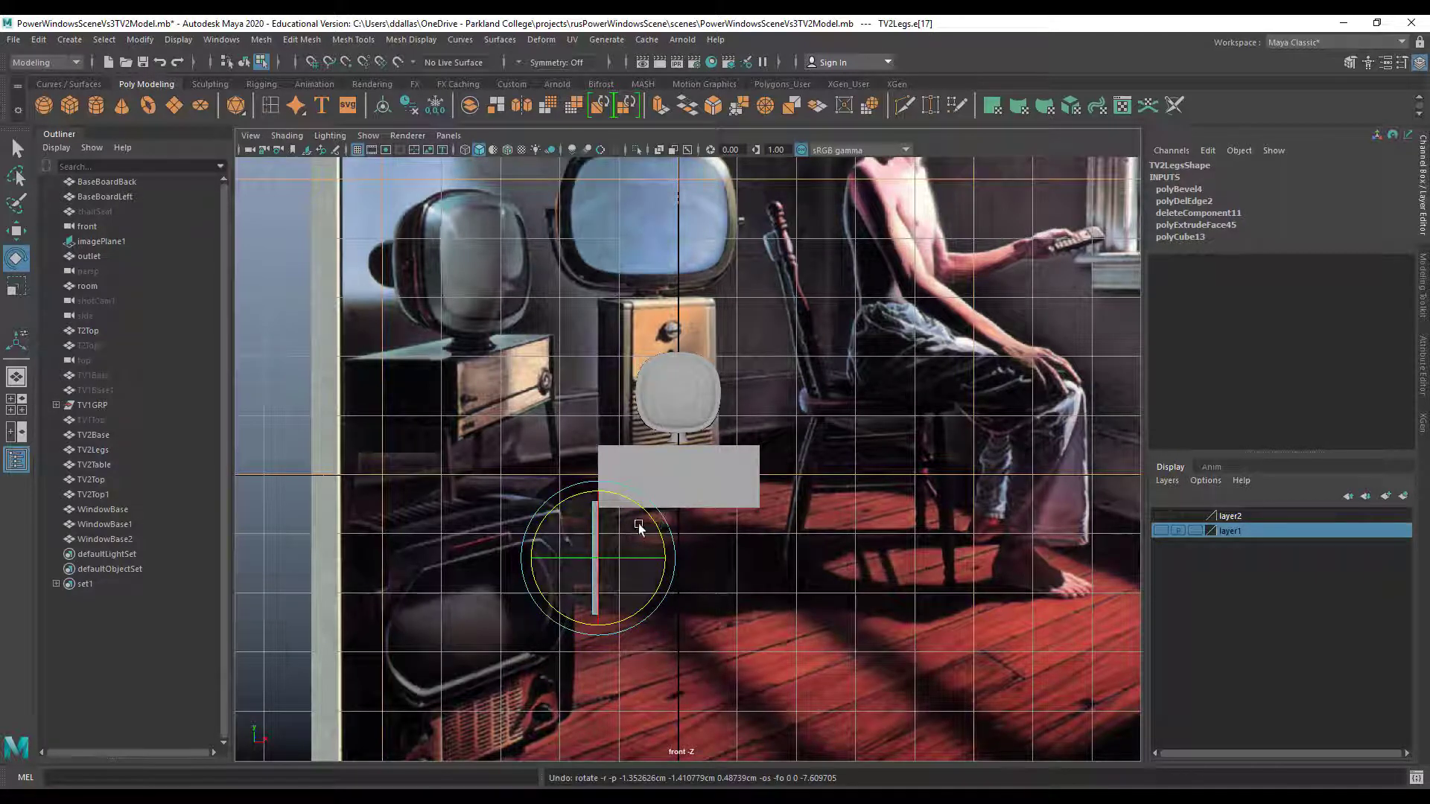
Rotate the whole TV2Legs object about Z to about -5.8 degrees so the leg slants outward, and deselect it
key(F8)
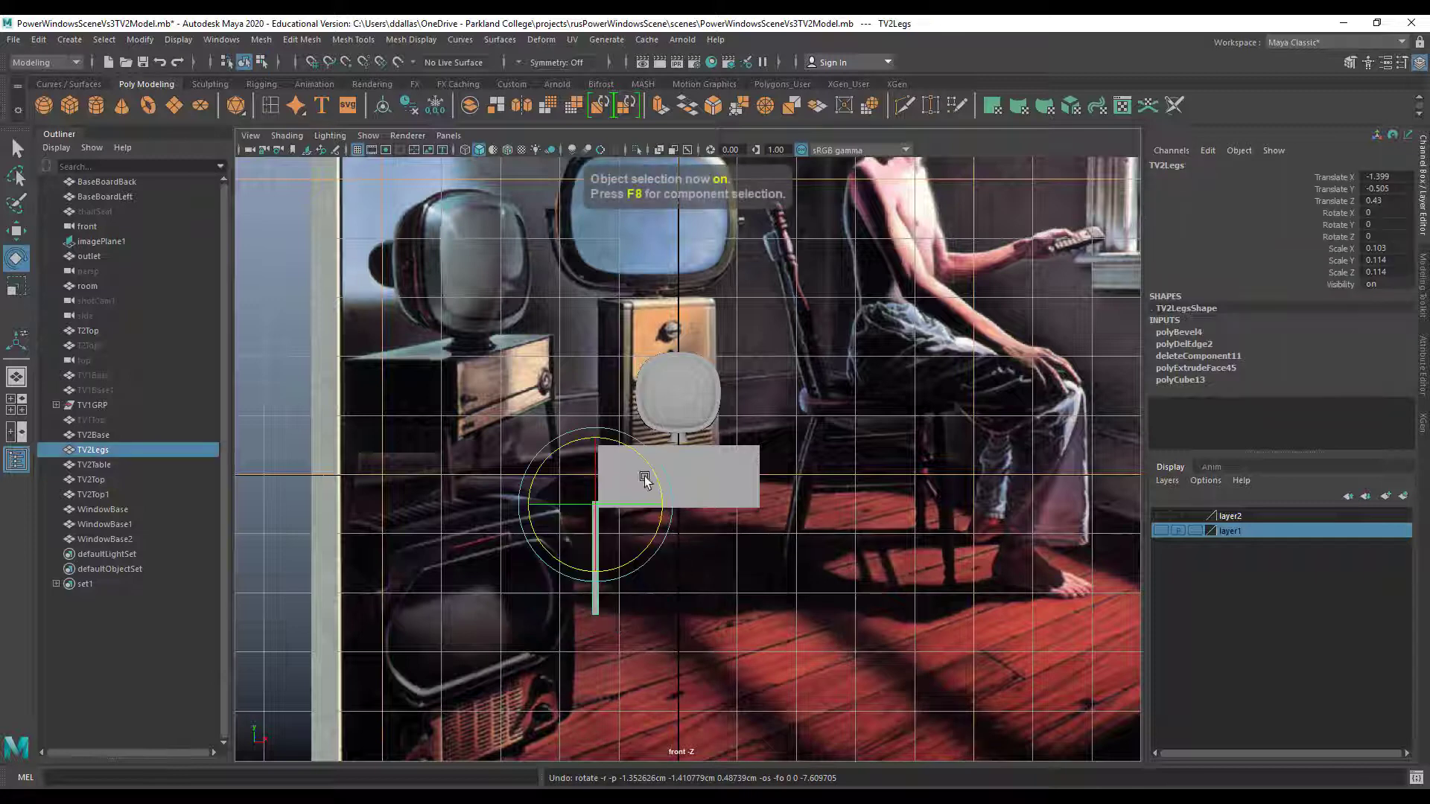
drag(645, 466, 652, 470)
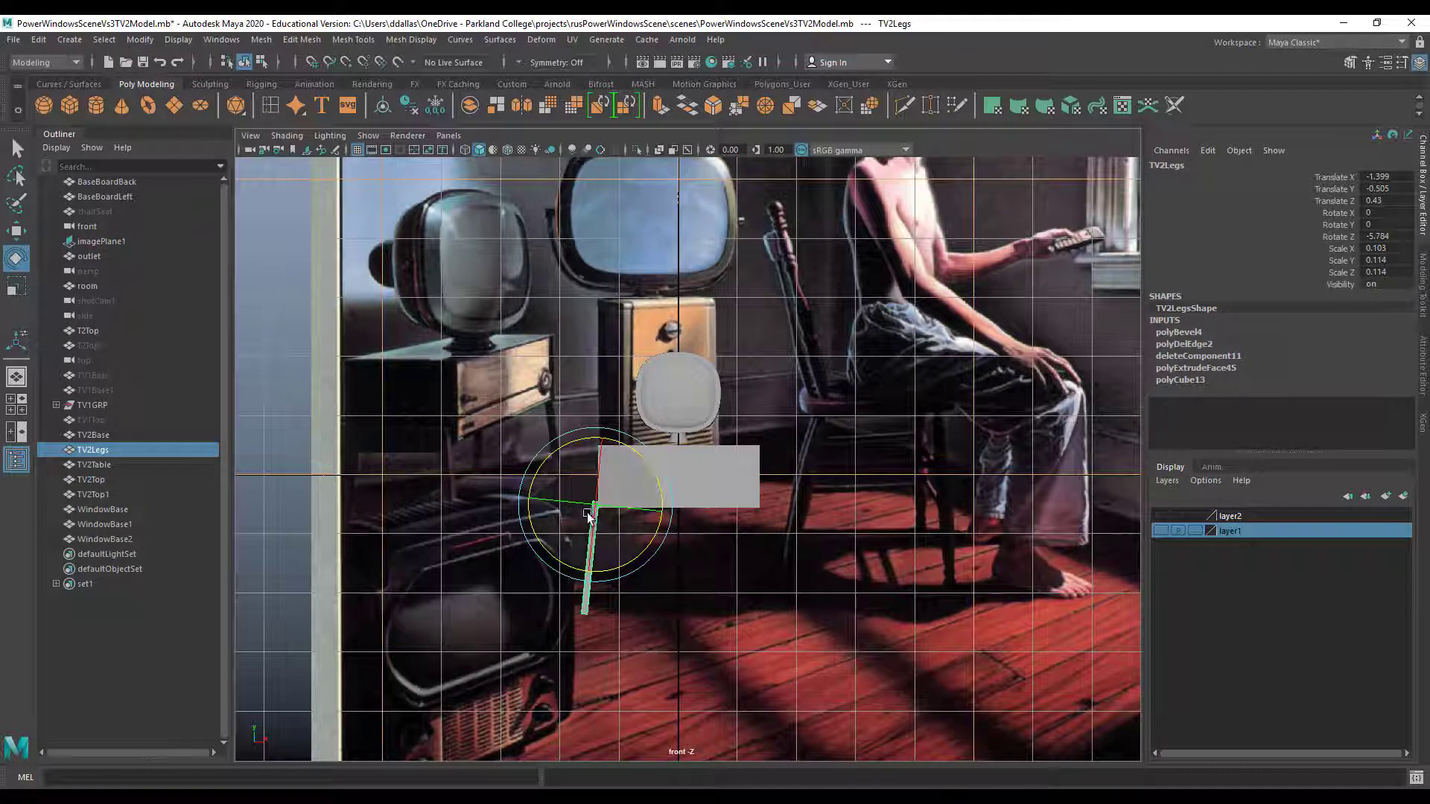
click(681, 600)
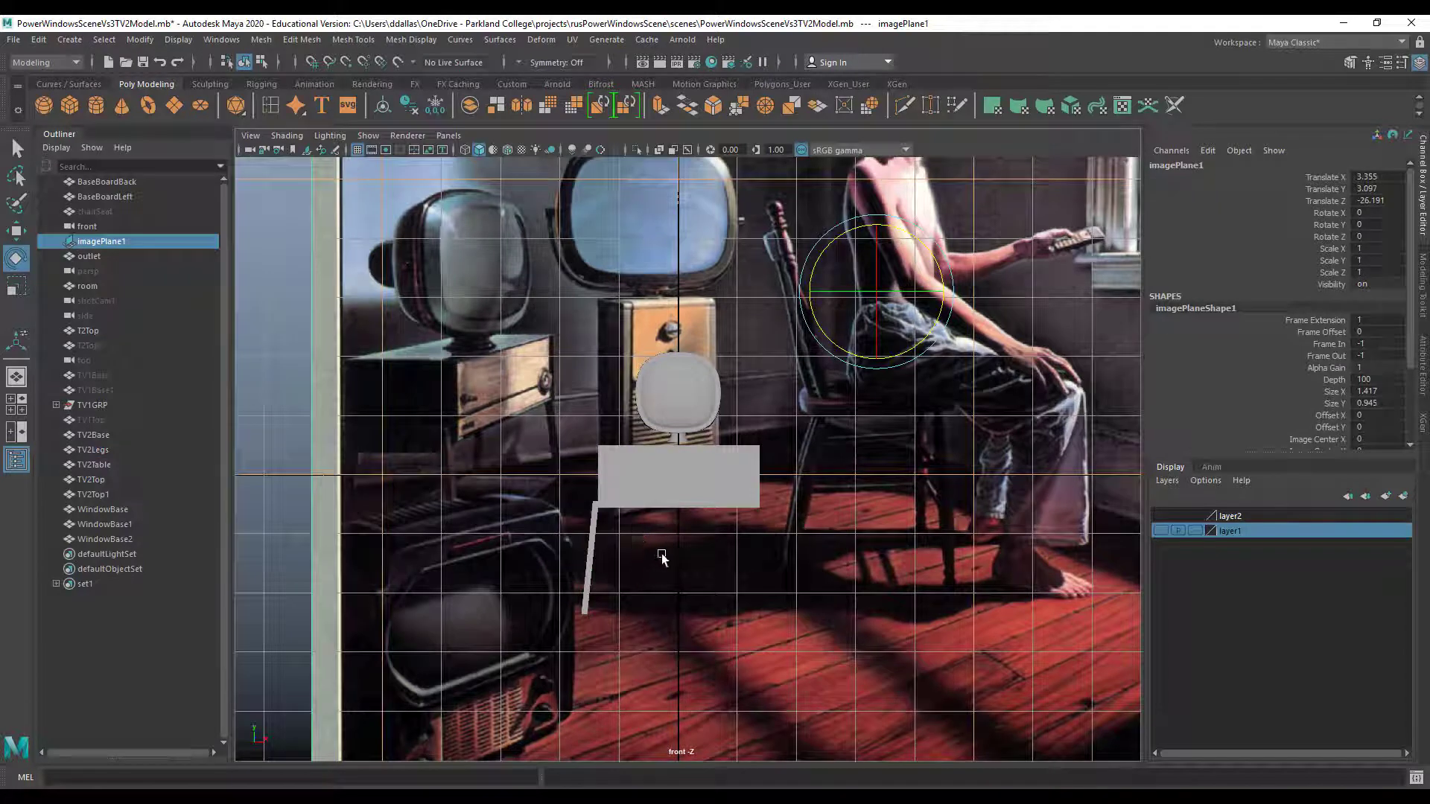
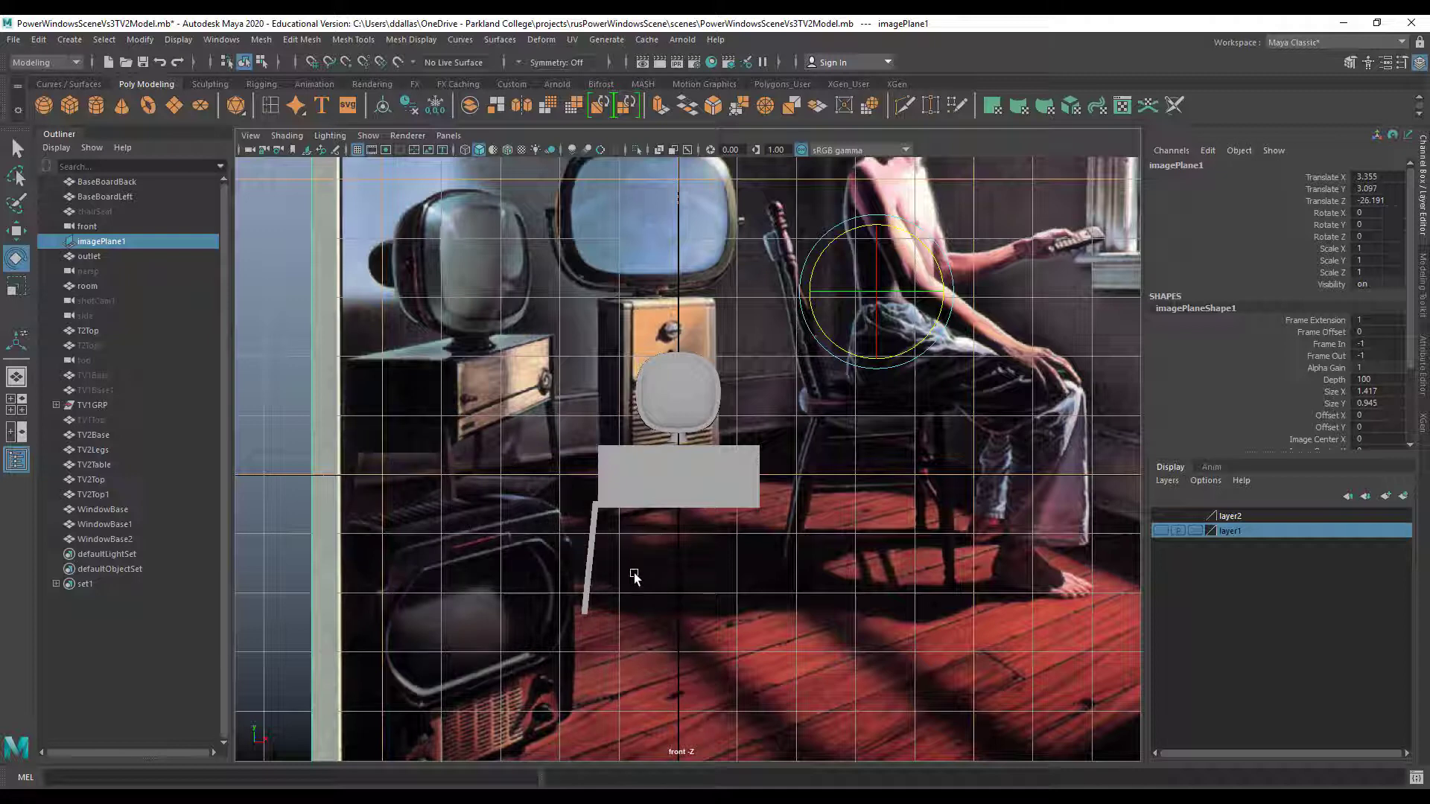
Return to the perspective view and make layer2 visible so the room appears around the TV and table
alt+drag(626, 569, 700, 574)
key(space)
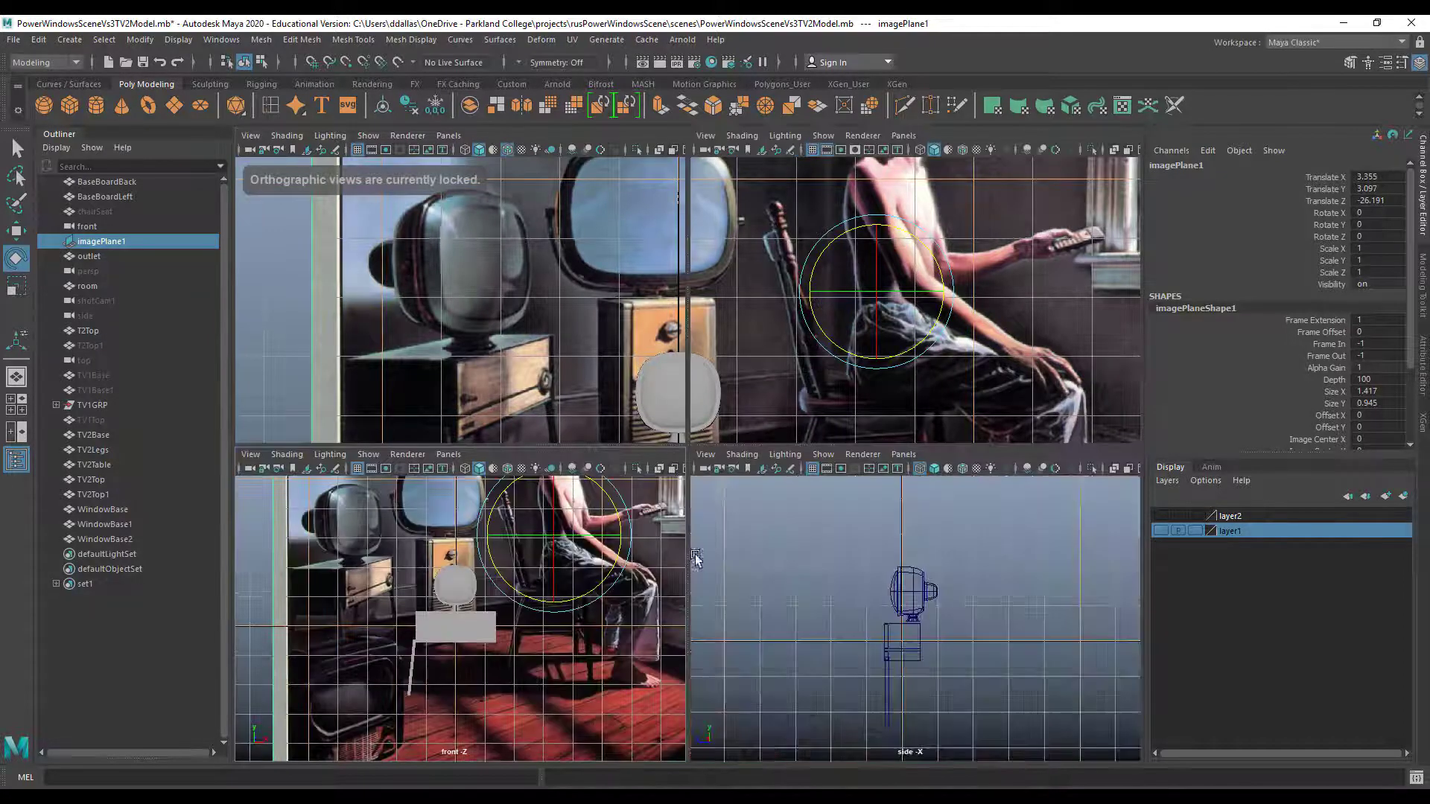
key(space)
scroll(807, 377, down, 6)
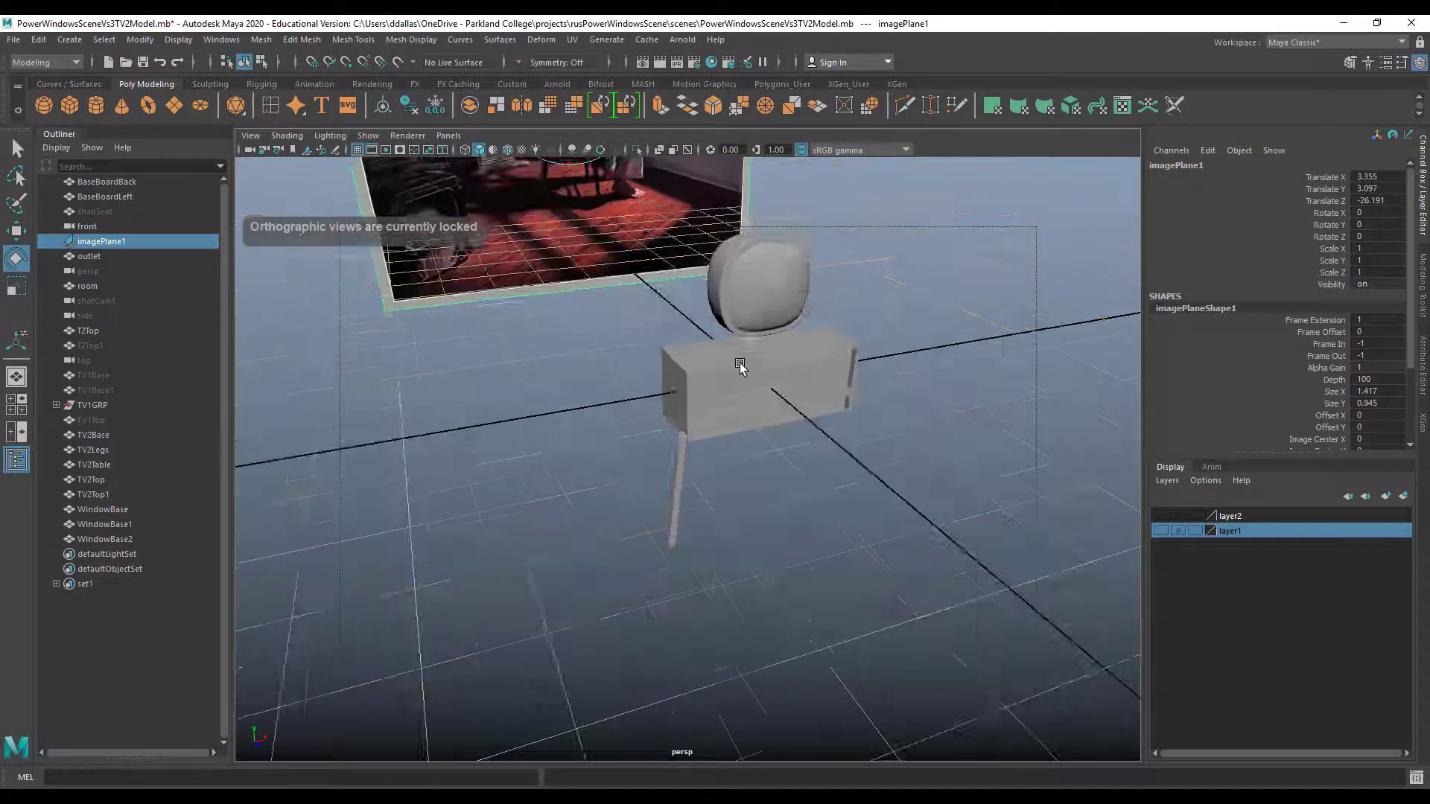
click(1160, 516)
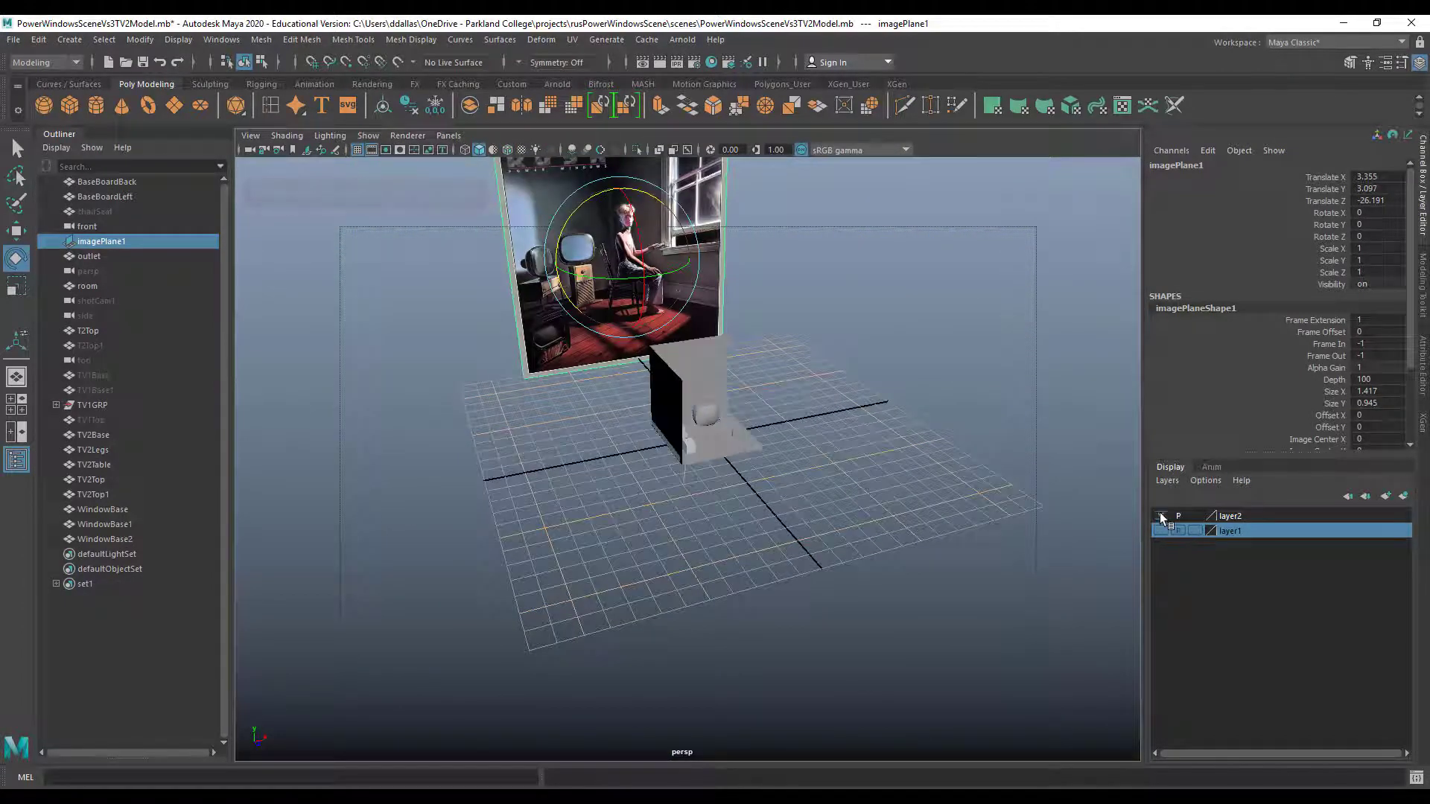
alt+drag(759, 501, 660, 507)
alt+right_drag(661, 508, 1136, 501)
mouse_move(779, 517)
alt+mouse_down()
mouse_move(769, 497)
mouse_move(797, 499)
mouse_move(736, 511)
mouse_move(795, 511)
mouse_move(776, 502)
alt+mouse_up()
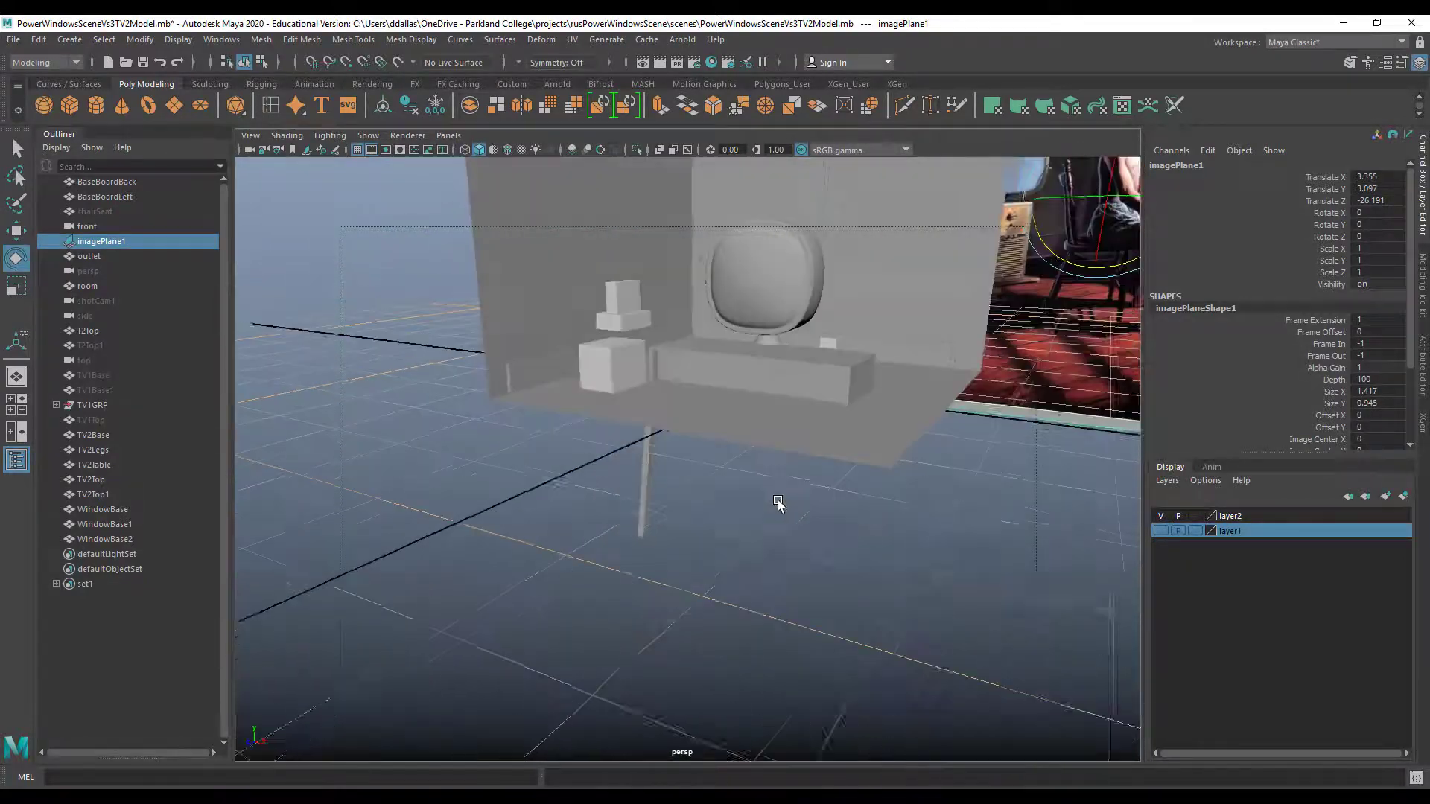
Group TV2Legs, TV2Table and T2Top, and name the group TV2GRP
click(643, 504)
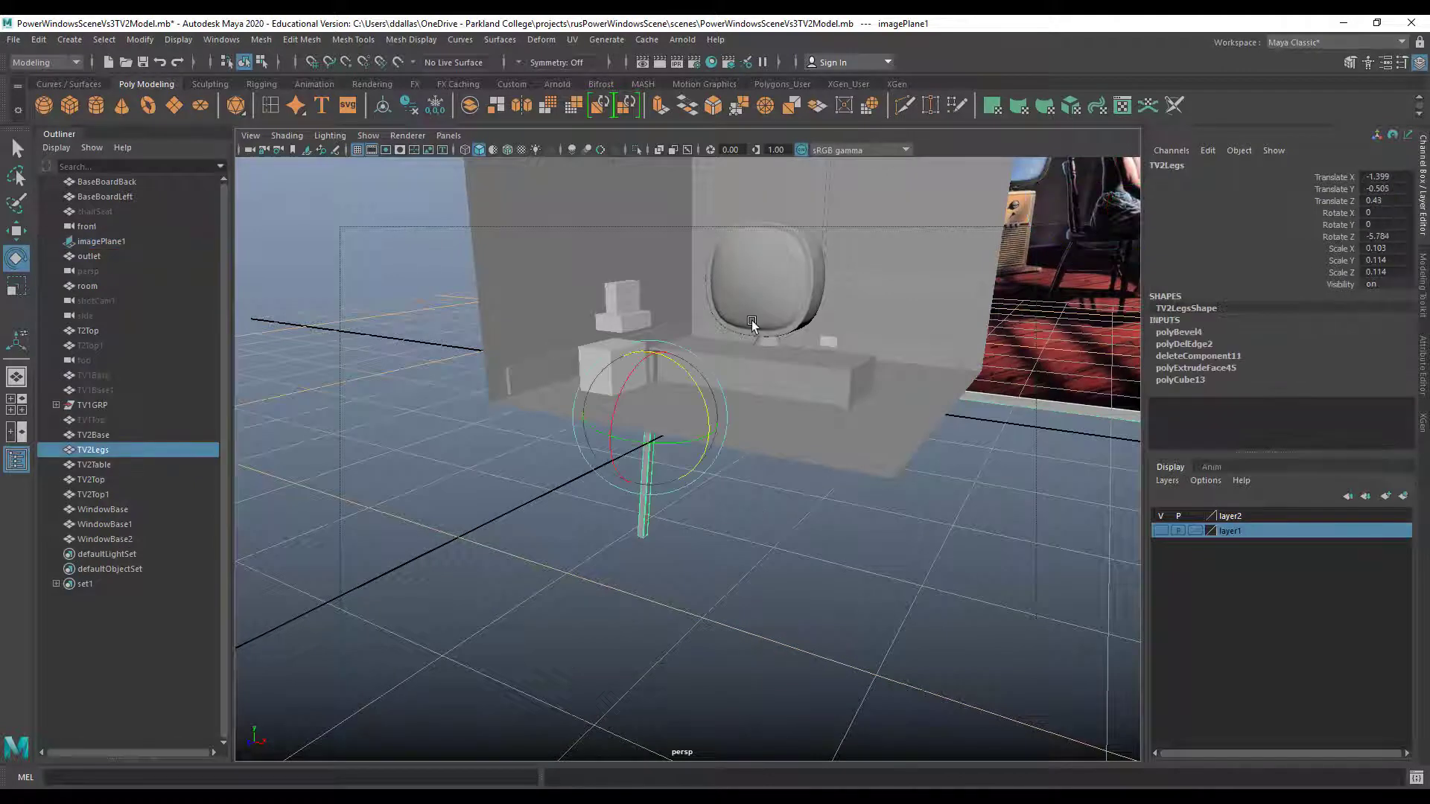
shift+click(806, 373)
shift+click(806, 268)
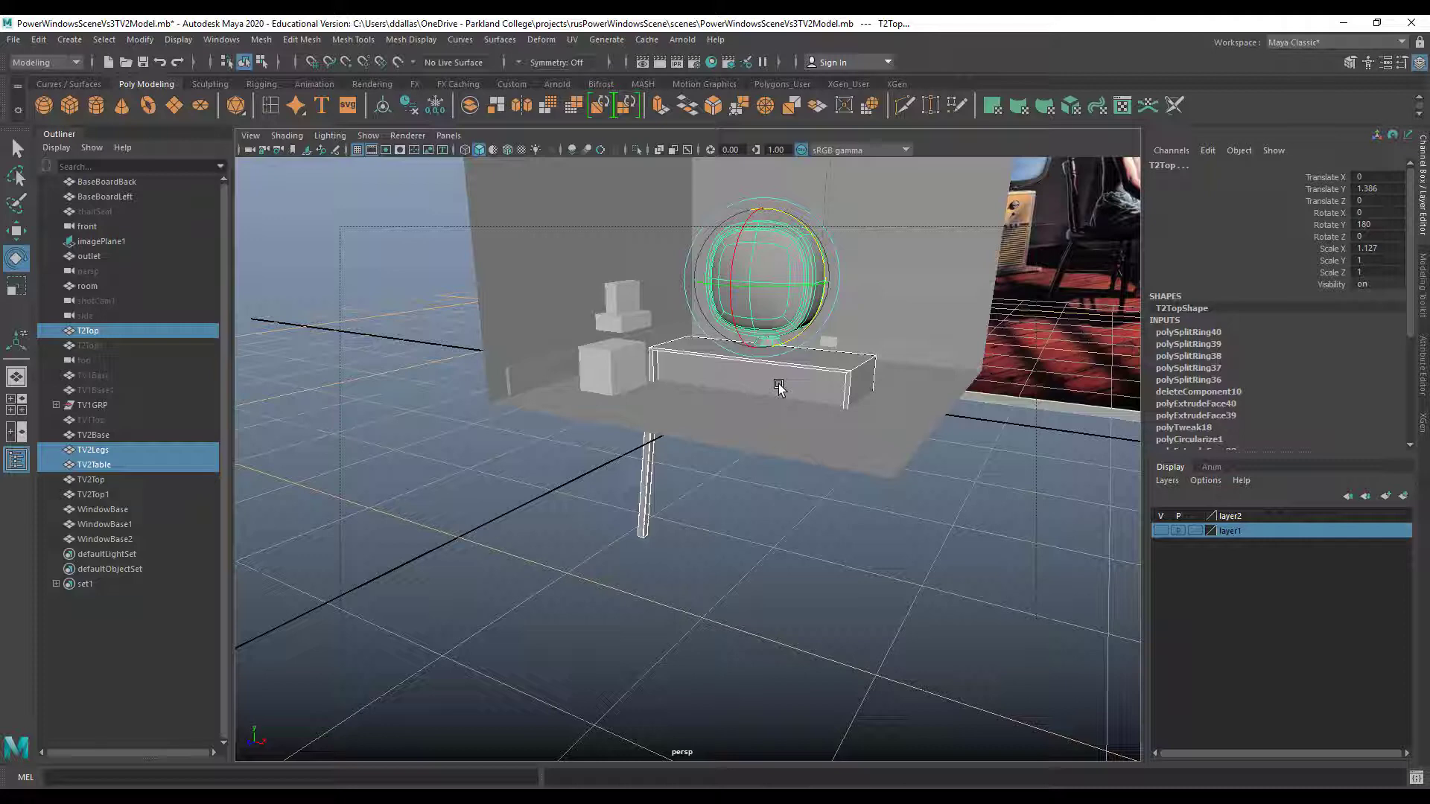
key(ctrl+g)
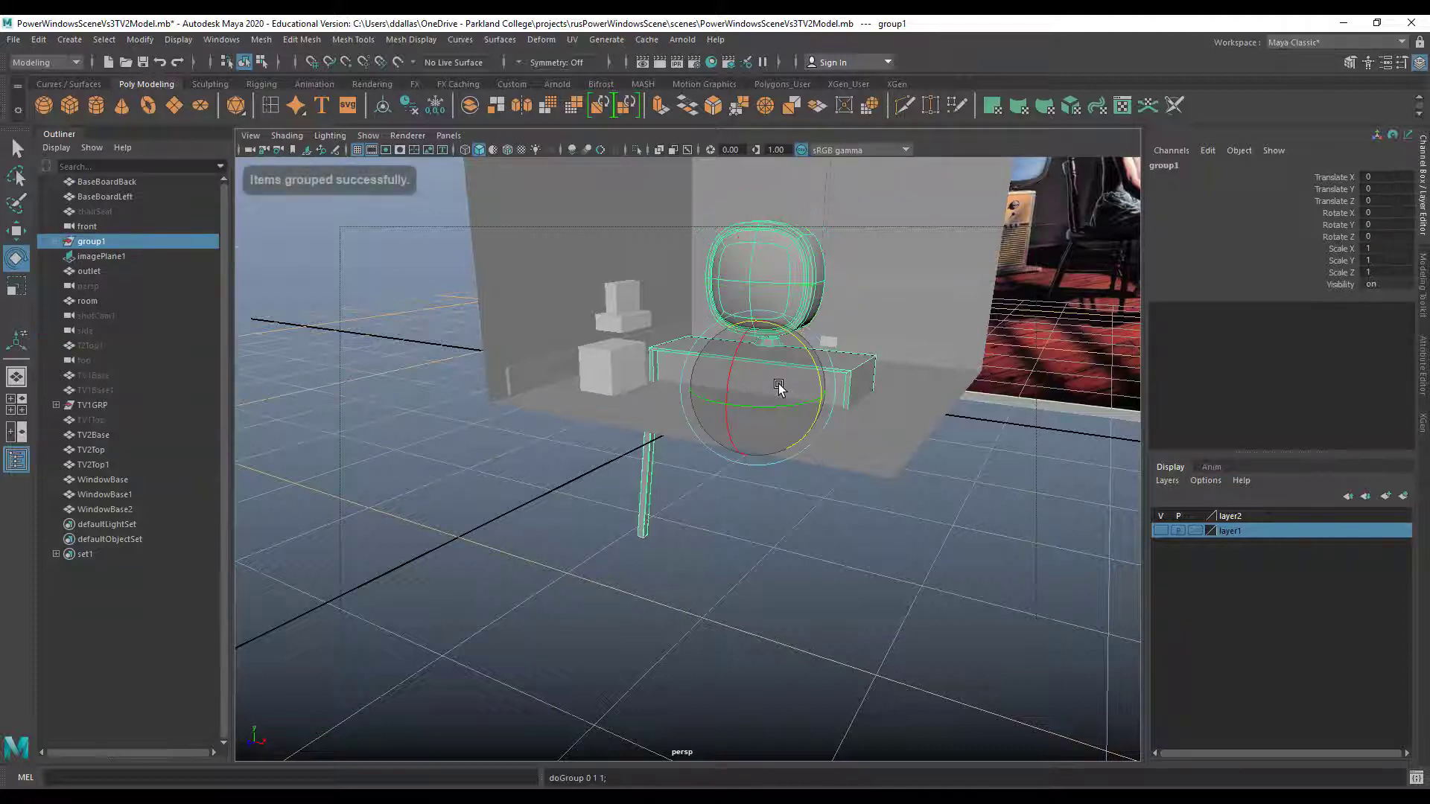
double_click(88, 242)
text(TV2GRP)
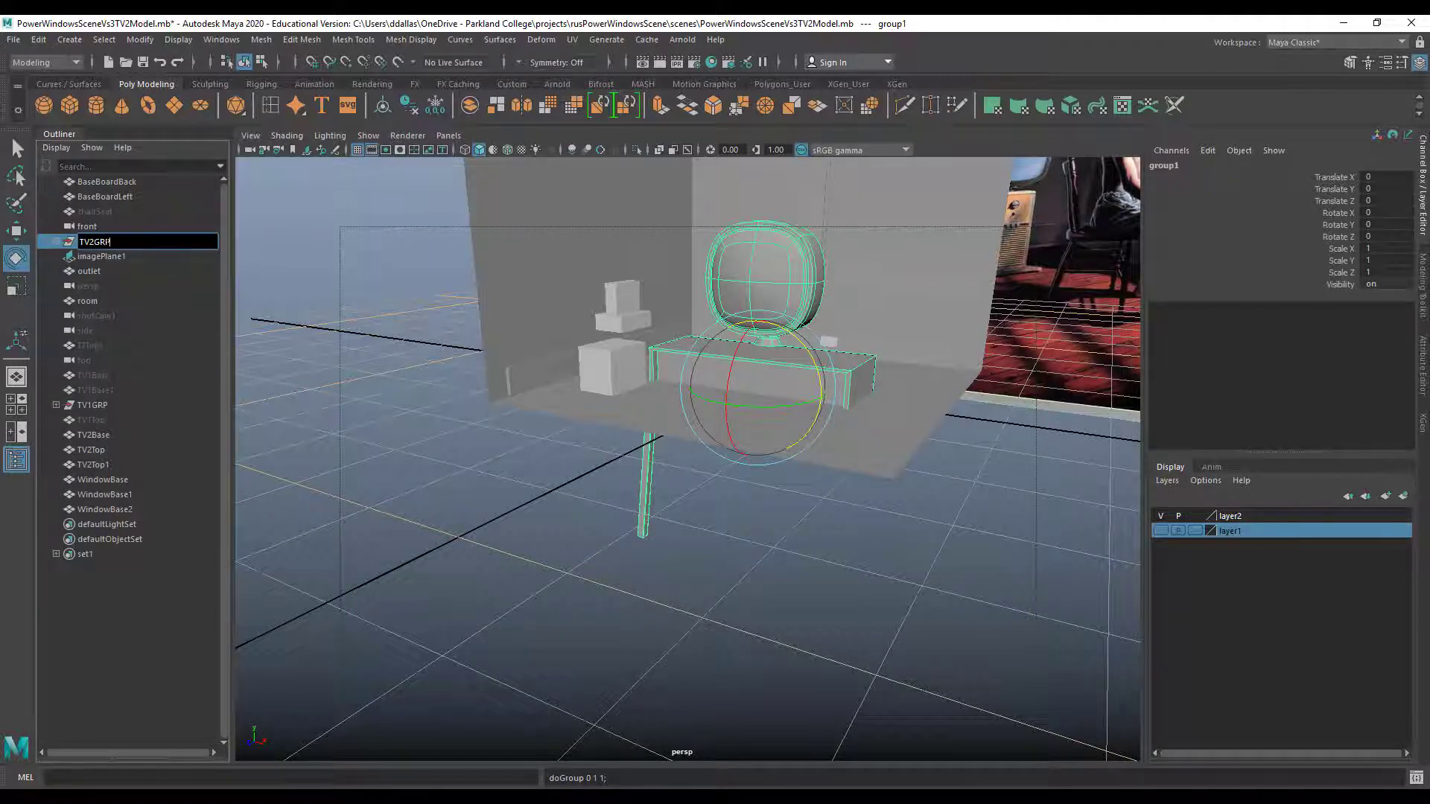
key(Return)
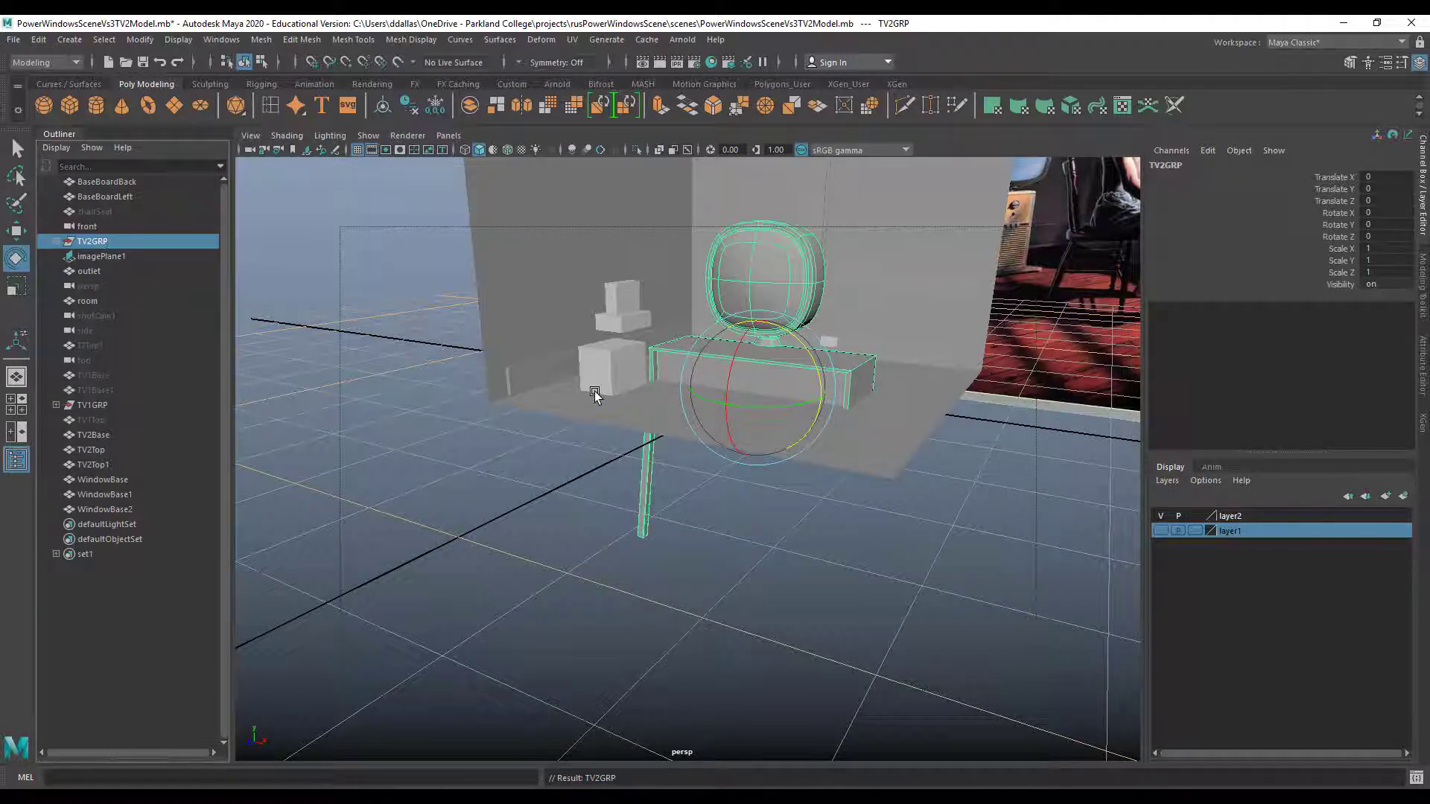
Scale TV2GRP down uniformly to about 0.445, with layer1 made visible for comparing its size
key(r)
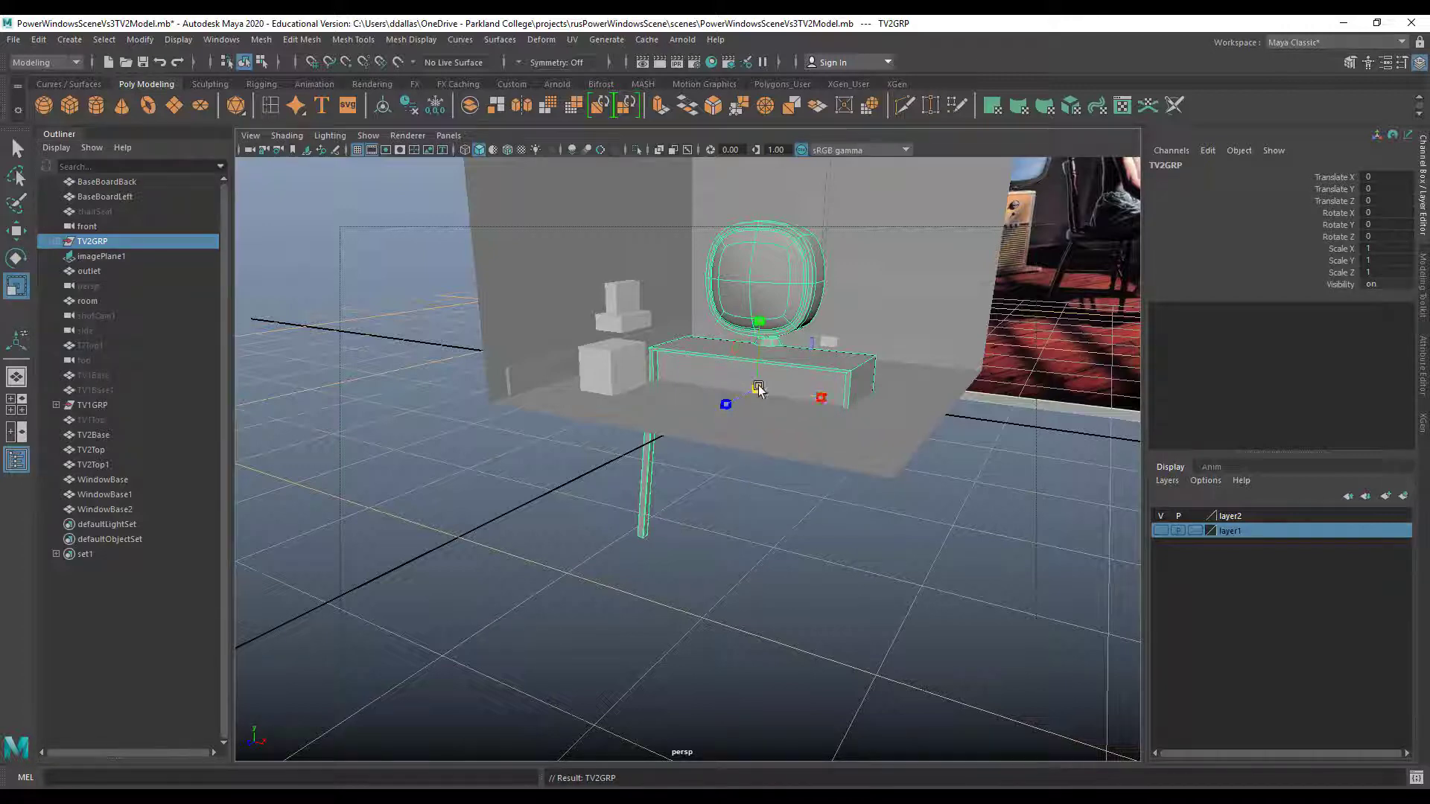
drag(758, 388, 605, 368)
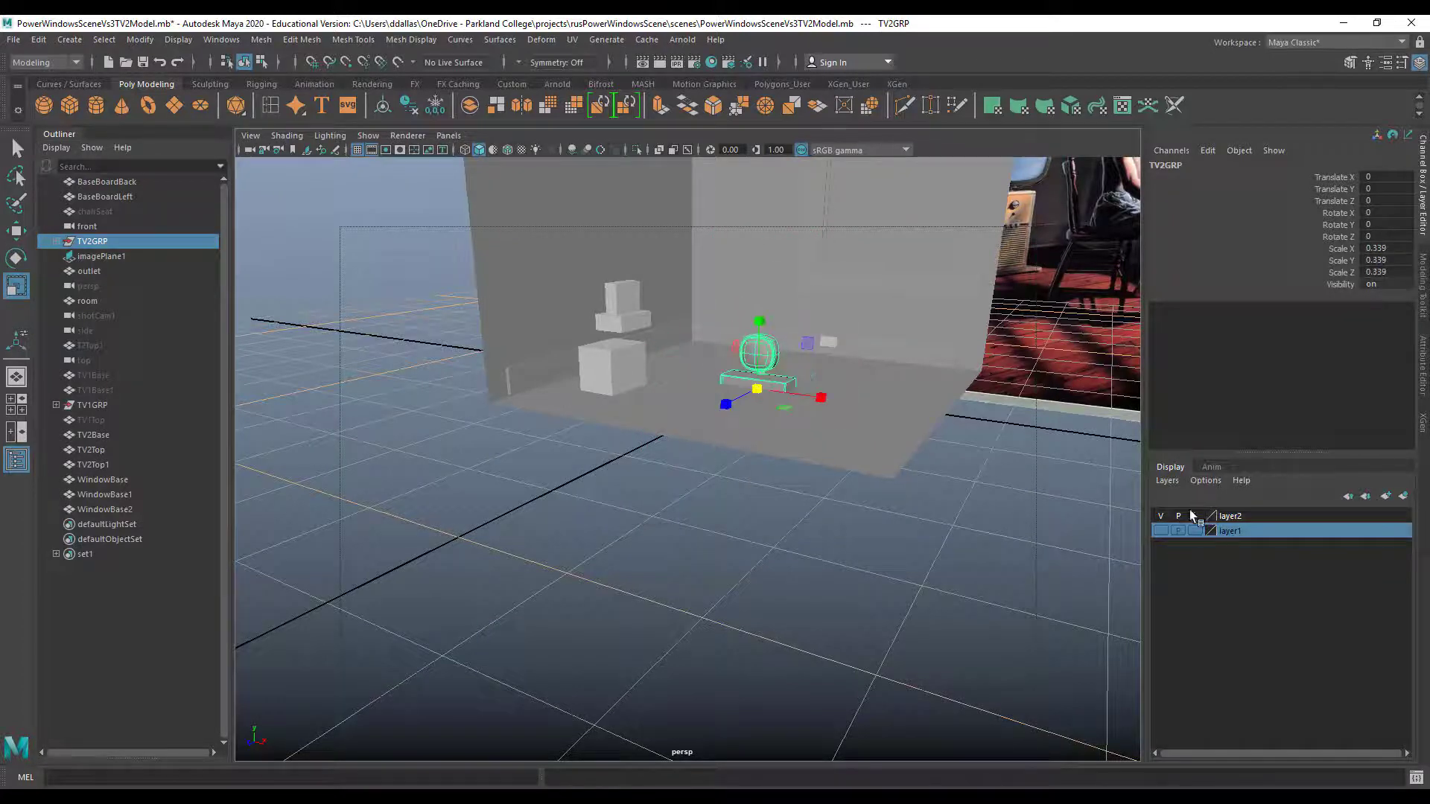
click(1159, 530)
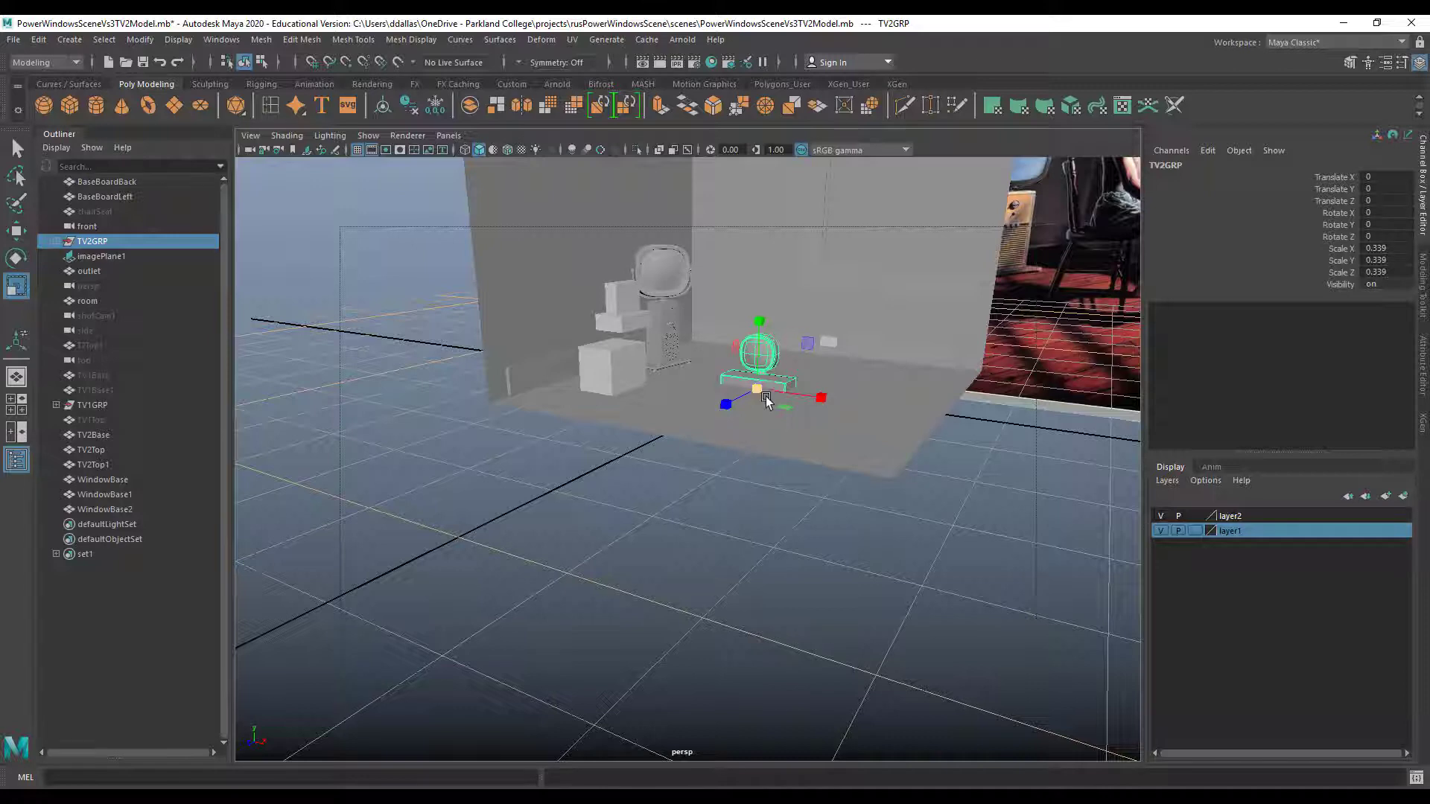
drag(758, 389, 795, 389)
Move TV2GRP to about X -1.625 and Y 0.76, using wireframe display in the front view to align it
key(w)
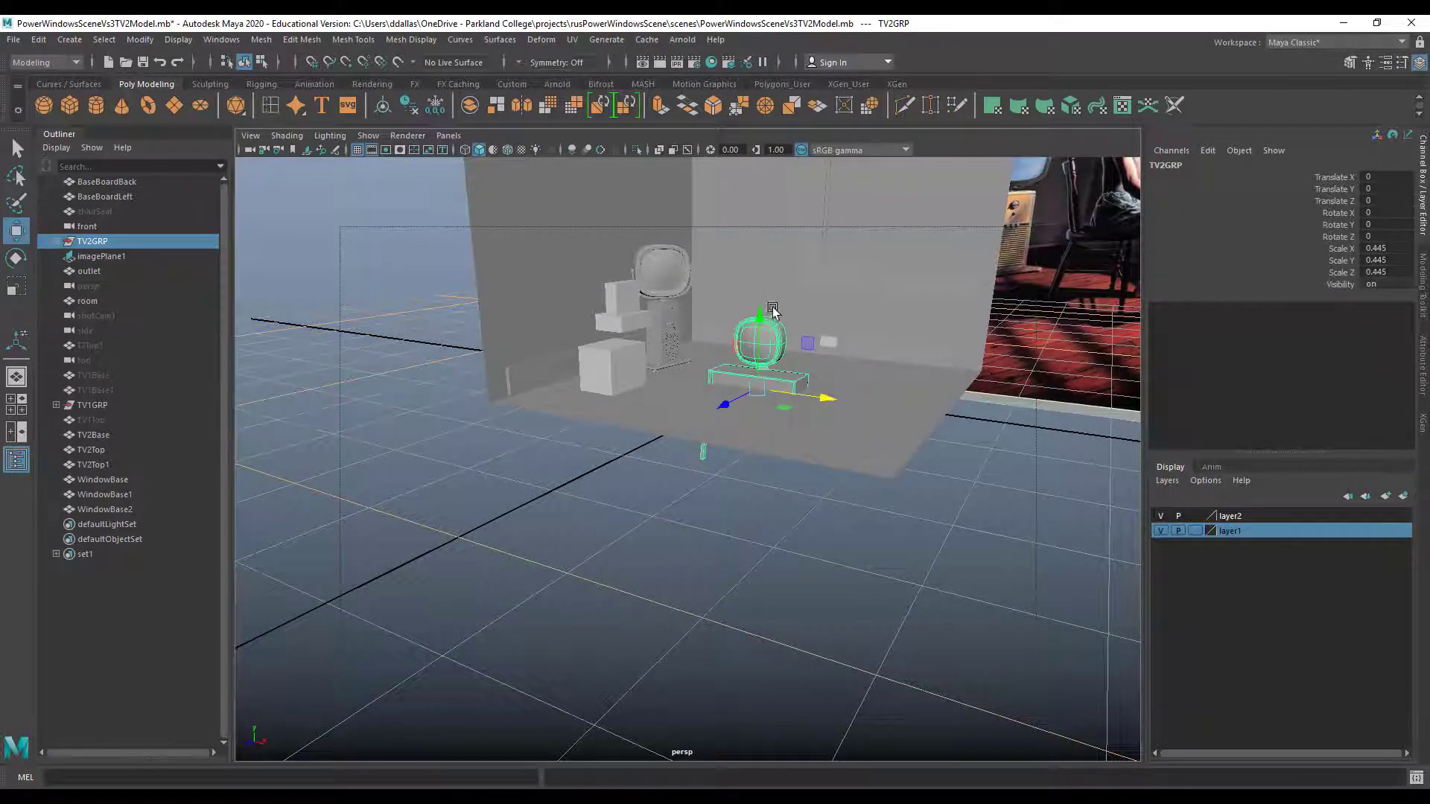
drag(759, 307, 749, 225)
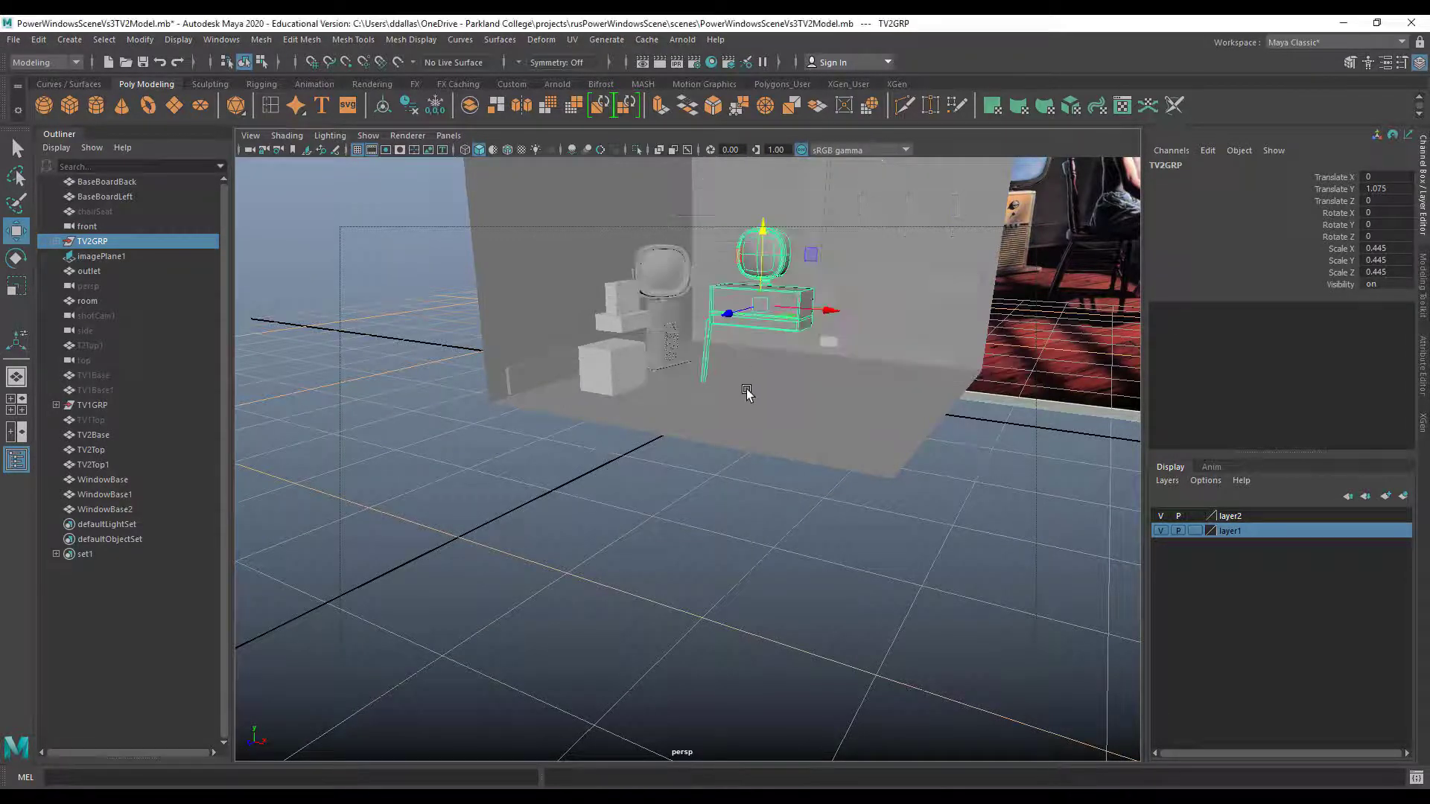
key(space)
key(space)
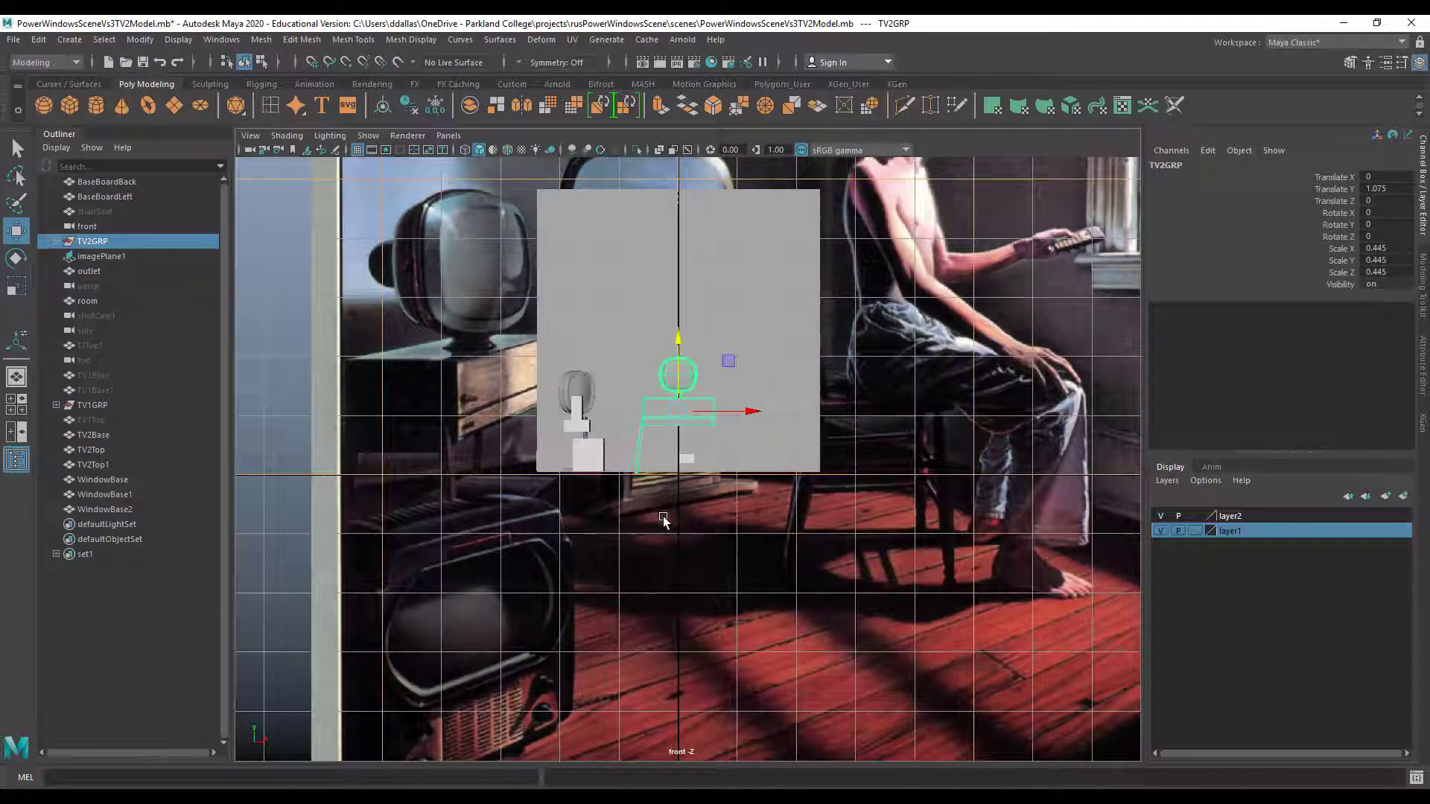
key(4)
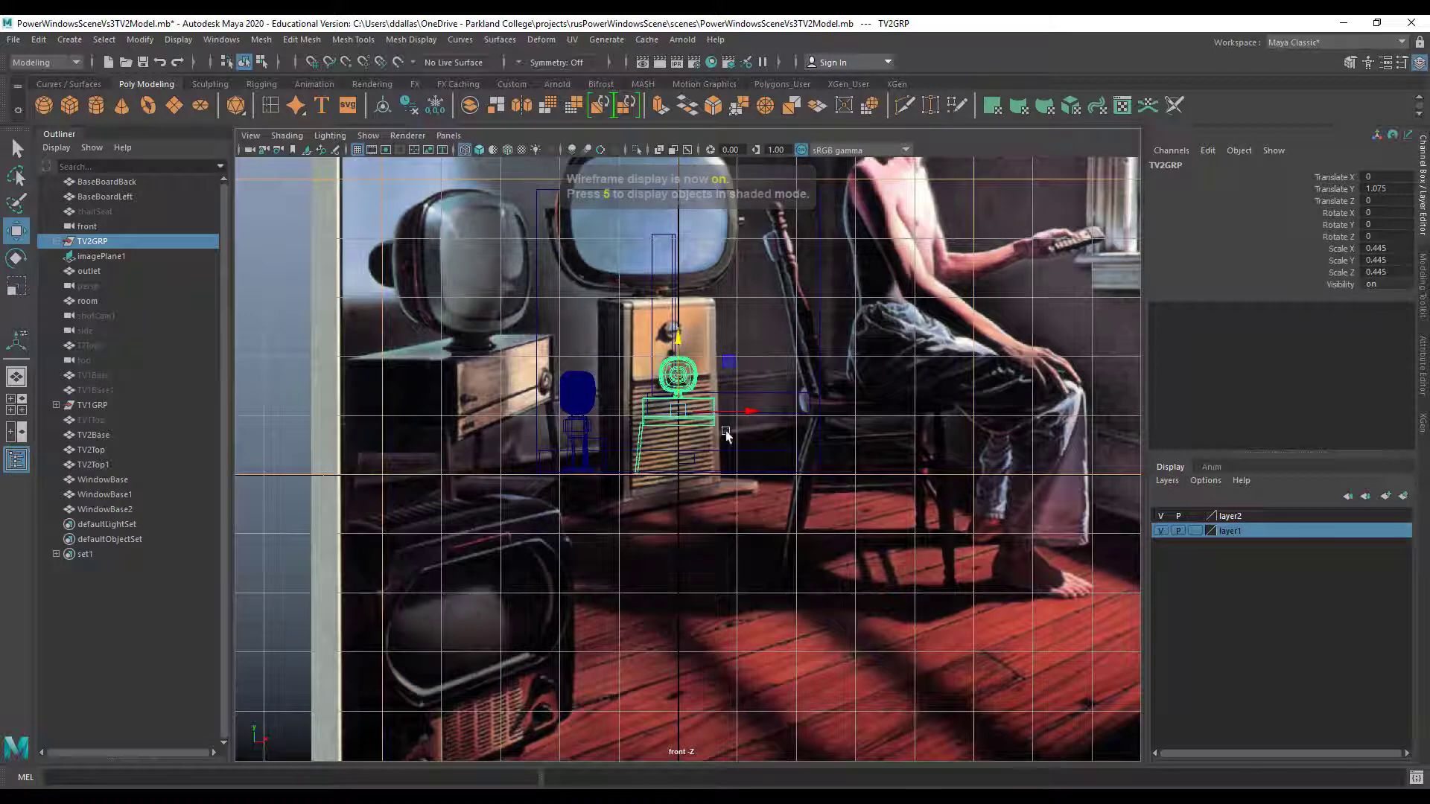
drag(753, 410, 657, 425)
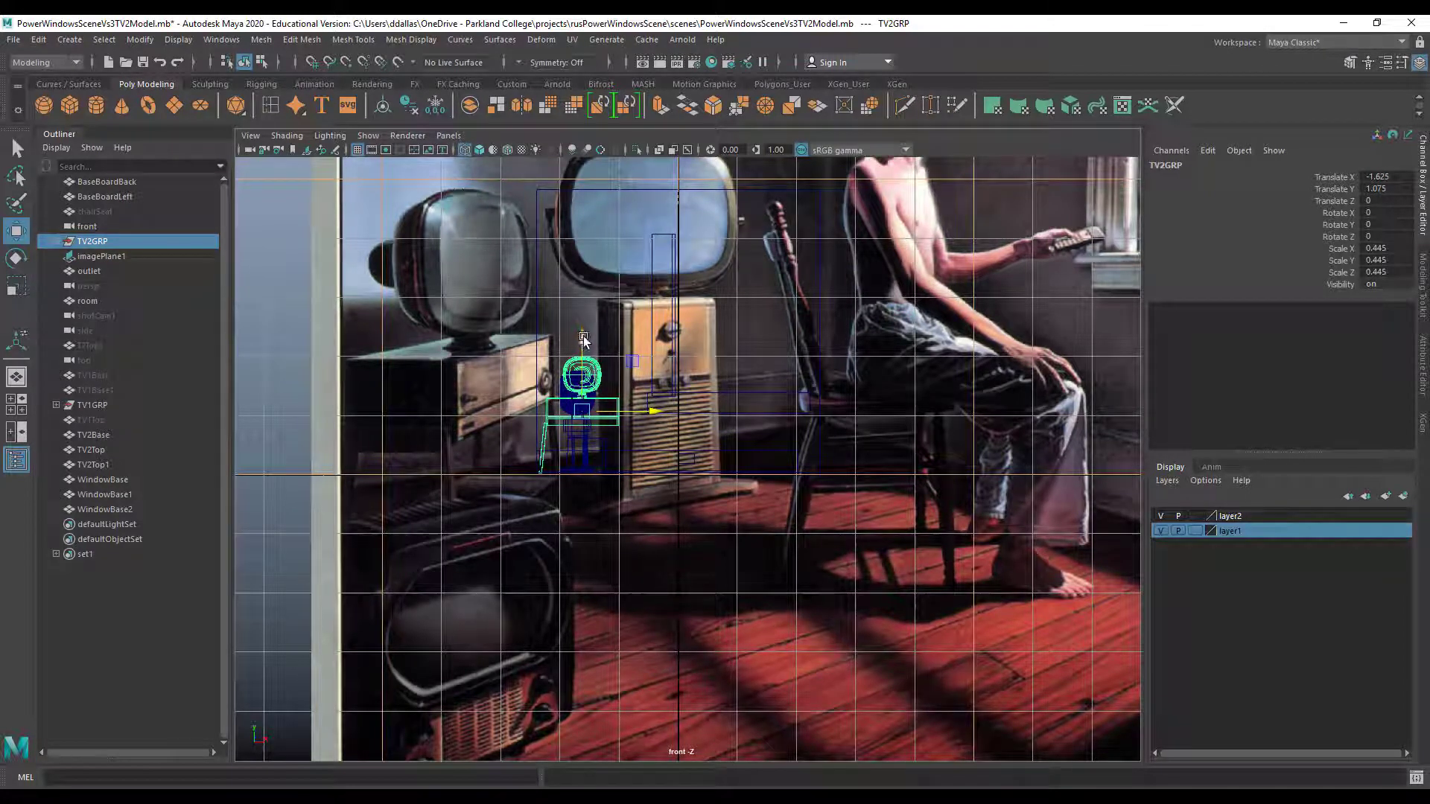
mouse_move(584, 340)
mouse_down()
mouse_move(586, 368)
mouse_move(587, 354)
mouse_up()
In the perspective view, move TV2GRP to about Z -0.029 and scale it uniformly to about 0.375
key(space)
key(space)
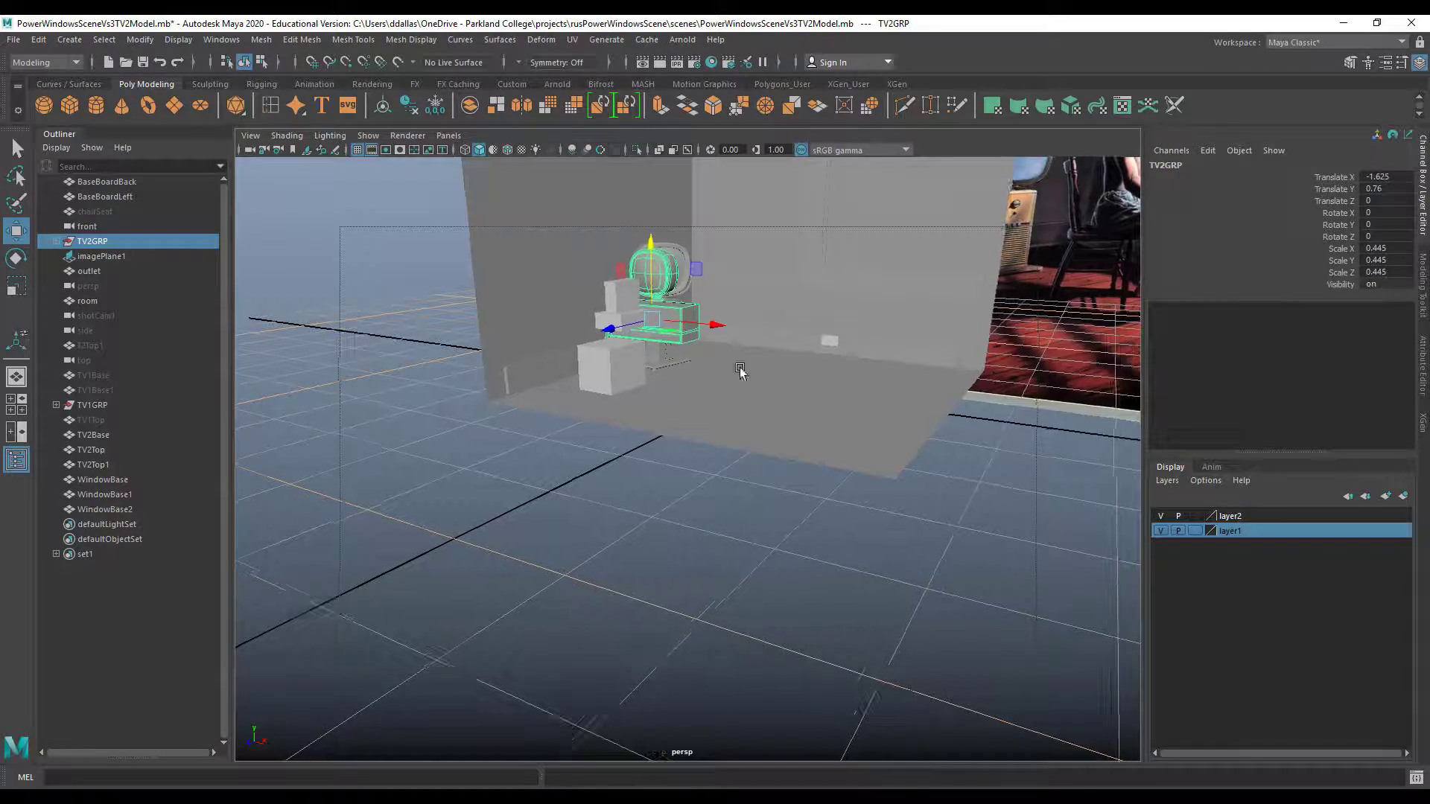
scroll(740, 371, up, 5)
alt+middle_drag(808, 293, 861, 446)
alt+drag(862, 447, 751, 432)
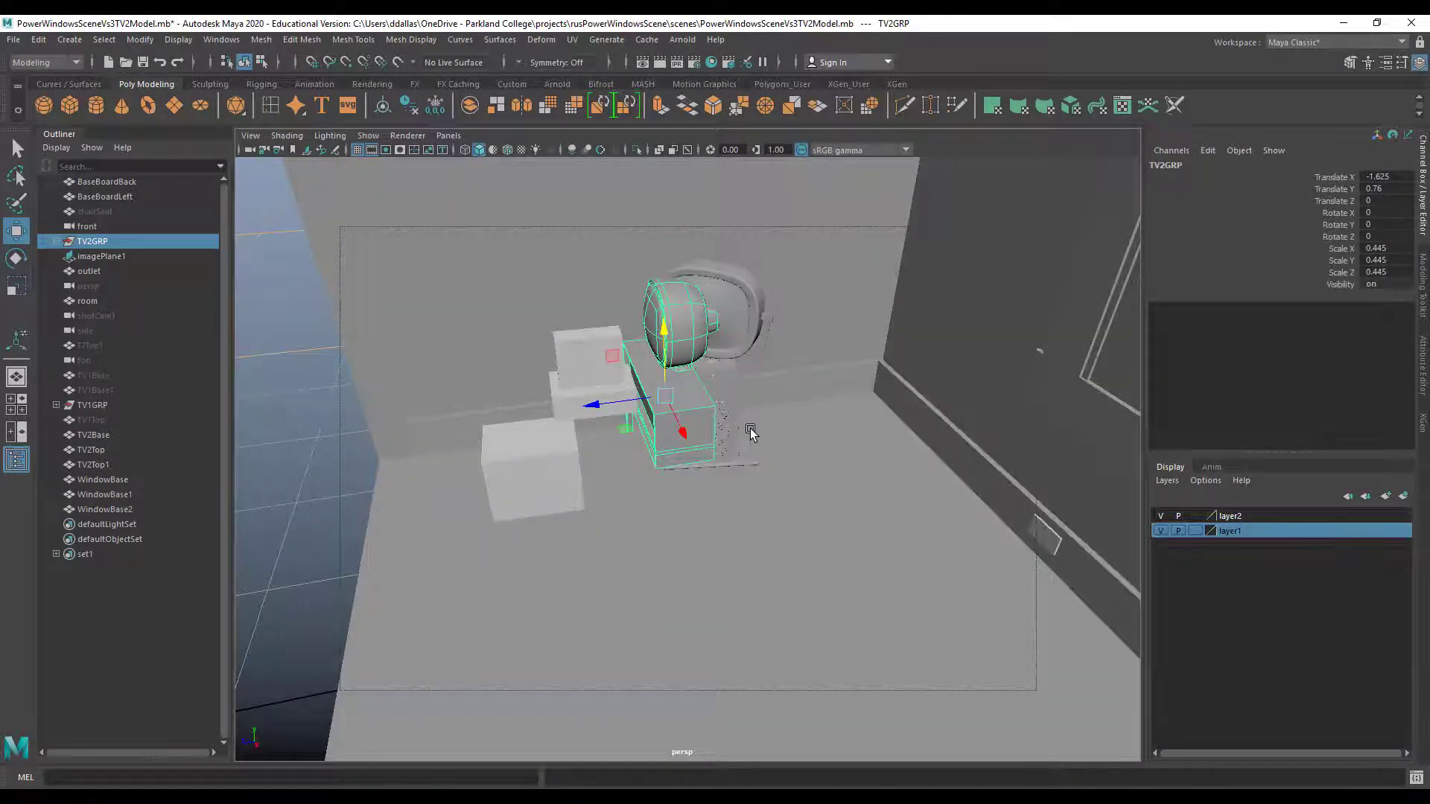
drag(594, 405, 714, 416)
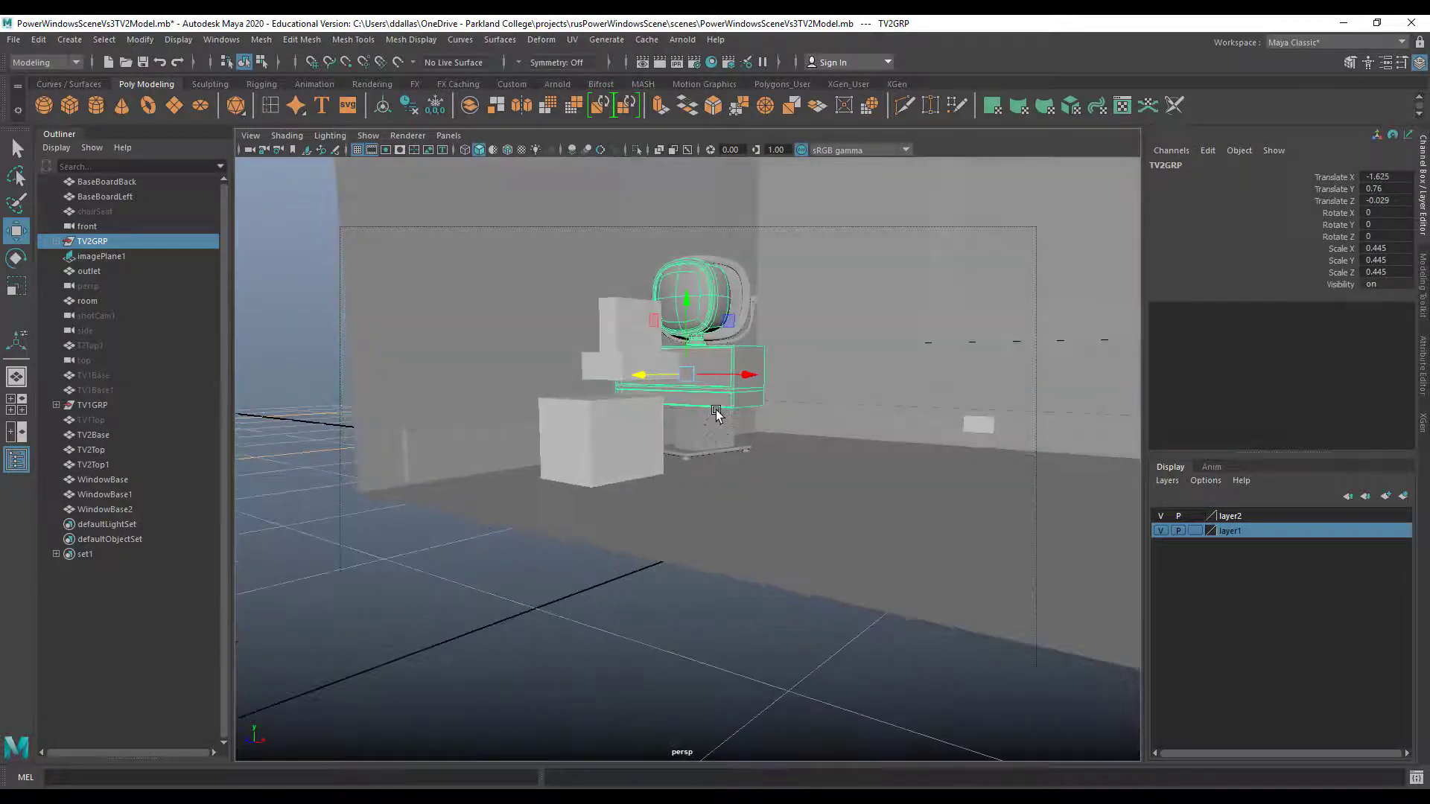
key(r)
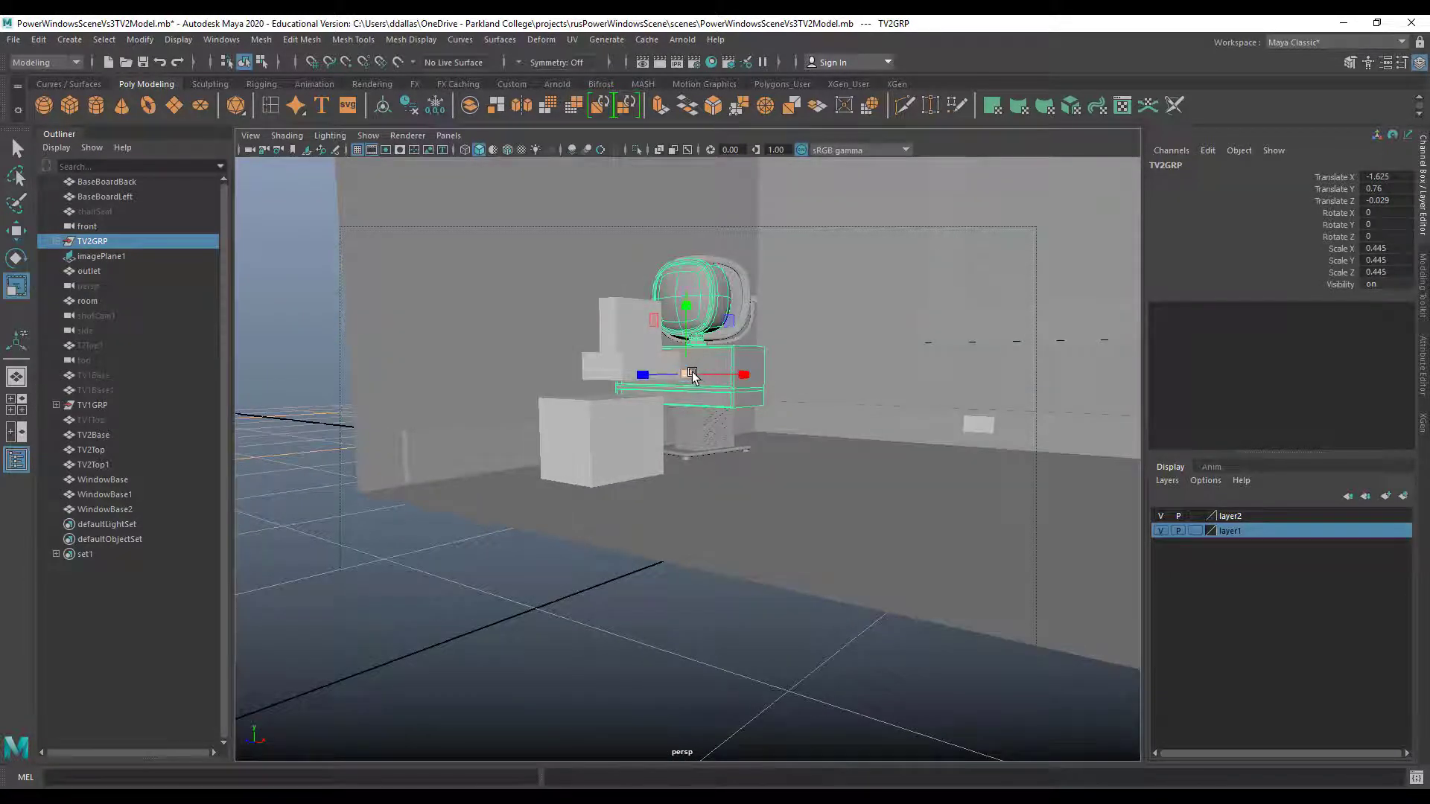
drag(682, 373, 657, 375)
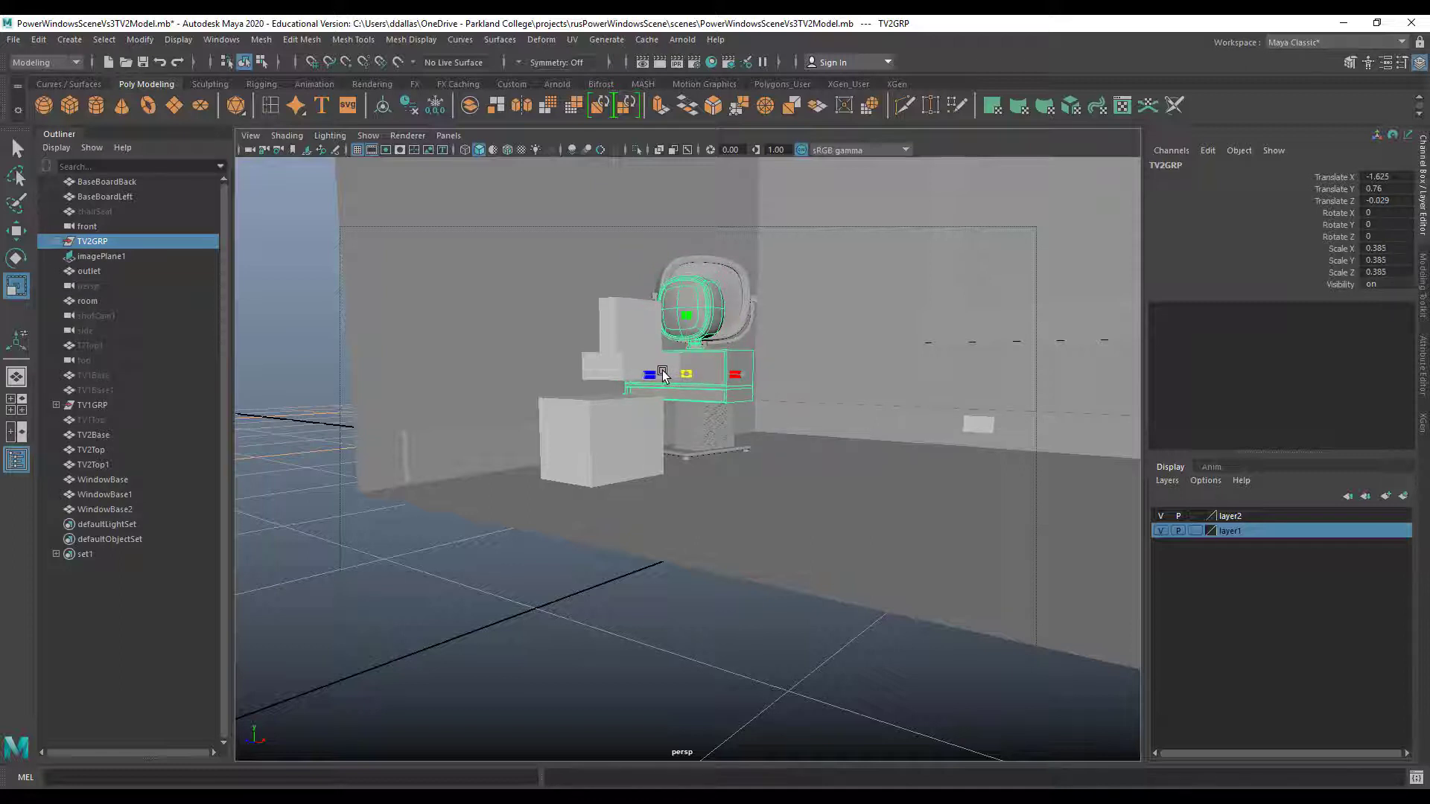
Hide the placeholder boxes TV2Base and TV2Top beside the new TV model
click(615, 312)
shift+click(609, 371)
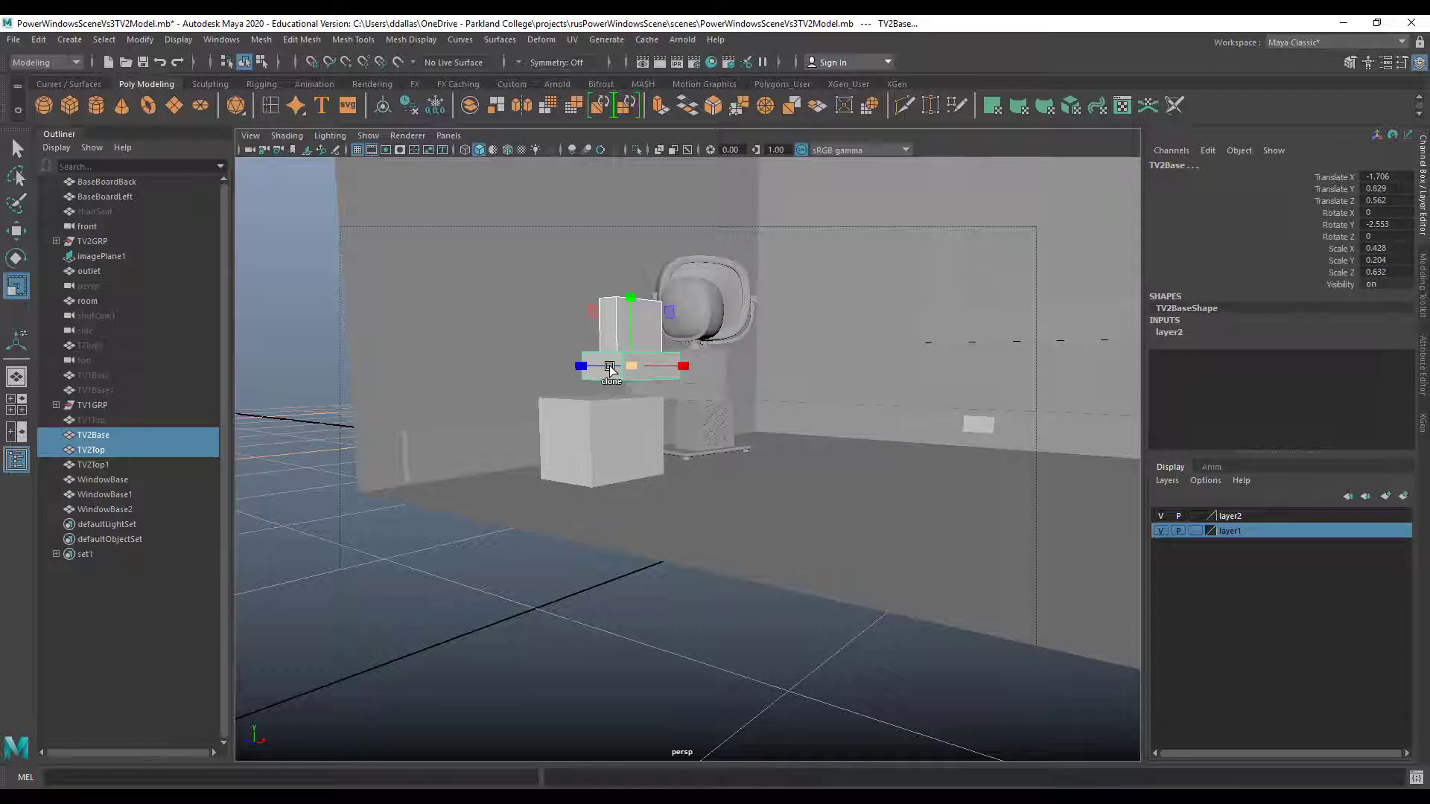
click(178, 39)
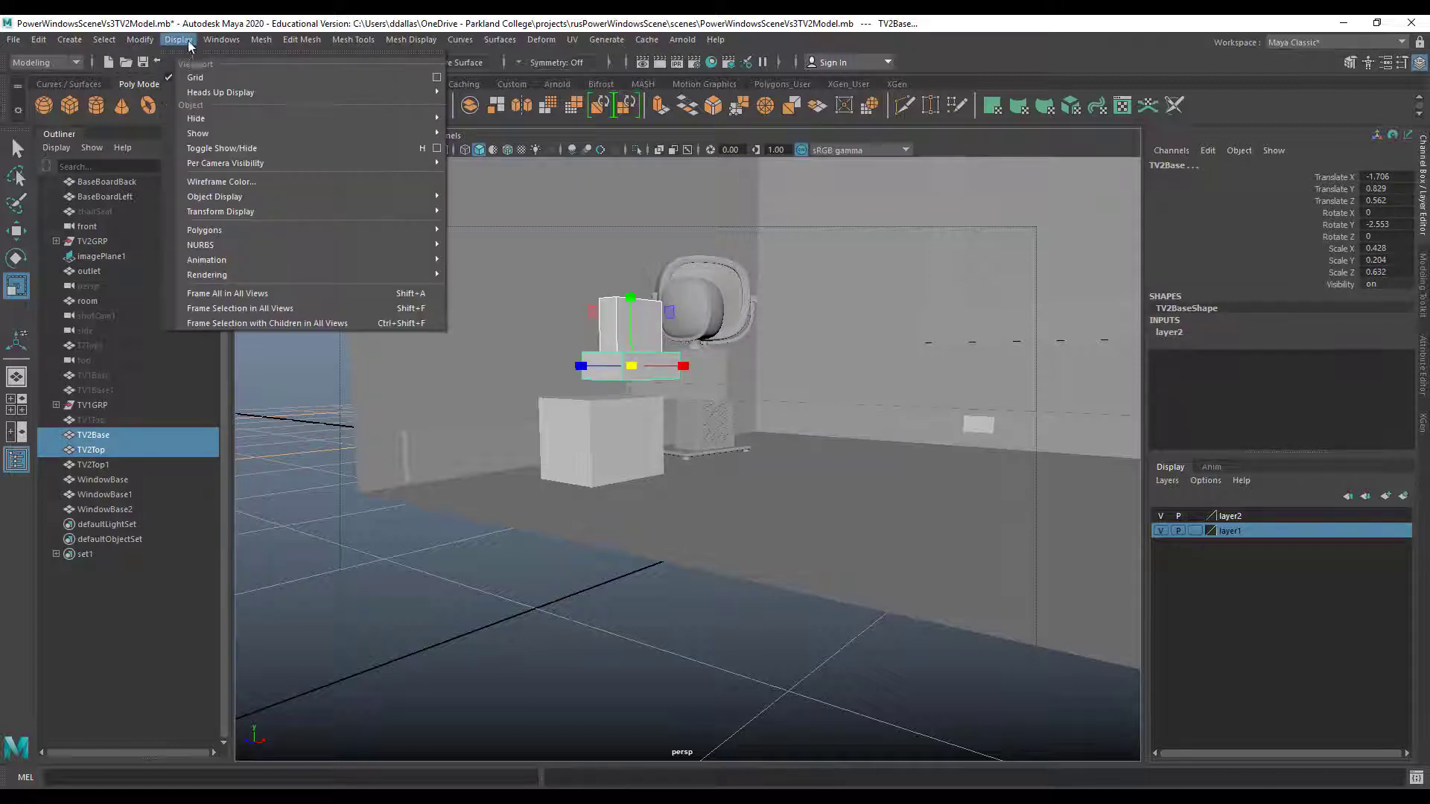
mouse_move(200, 120)
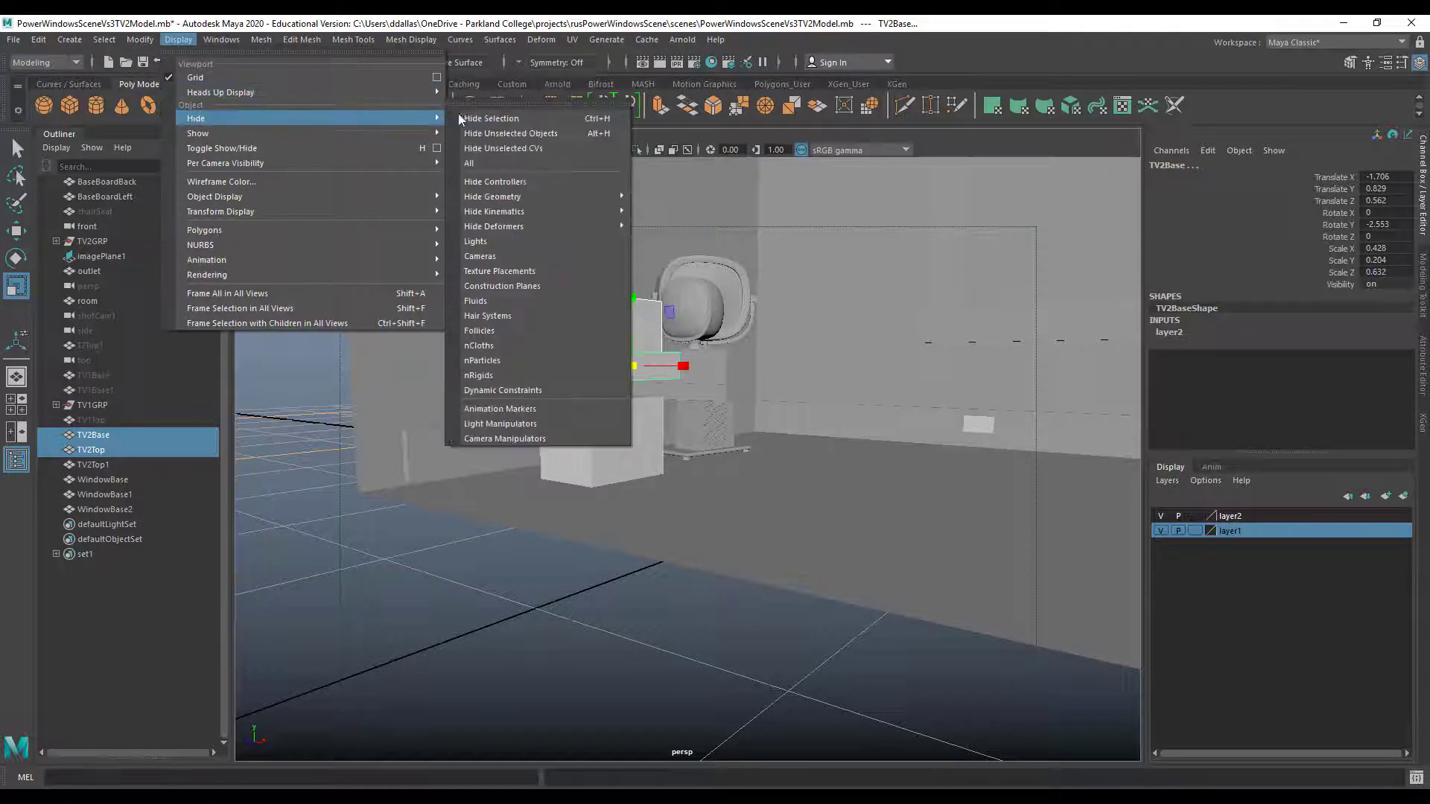
click(469, 118)
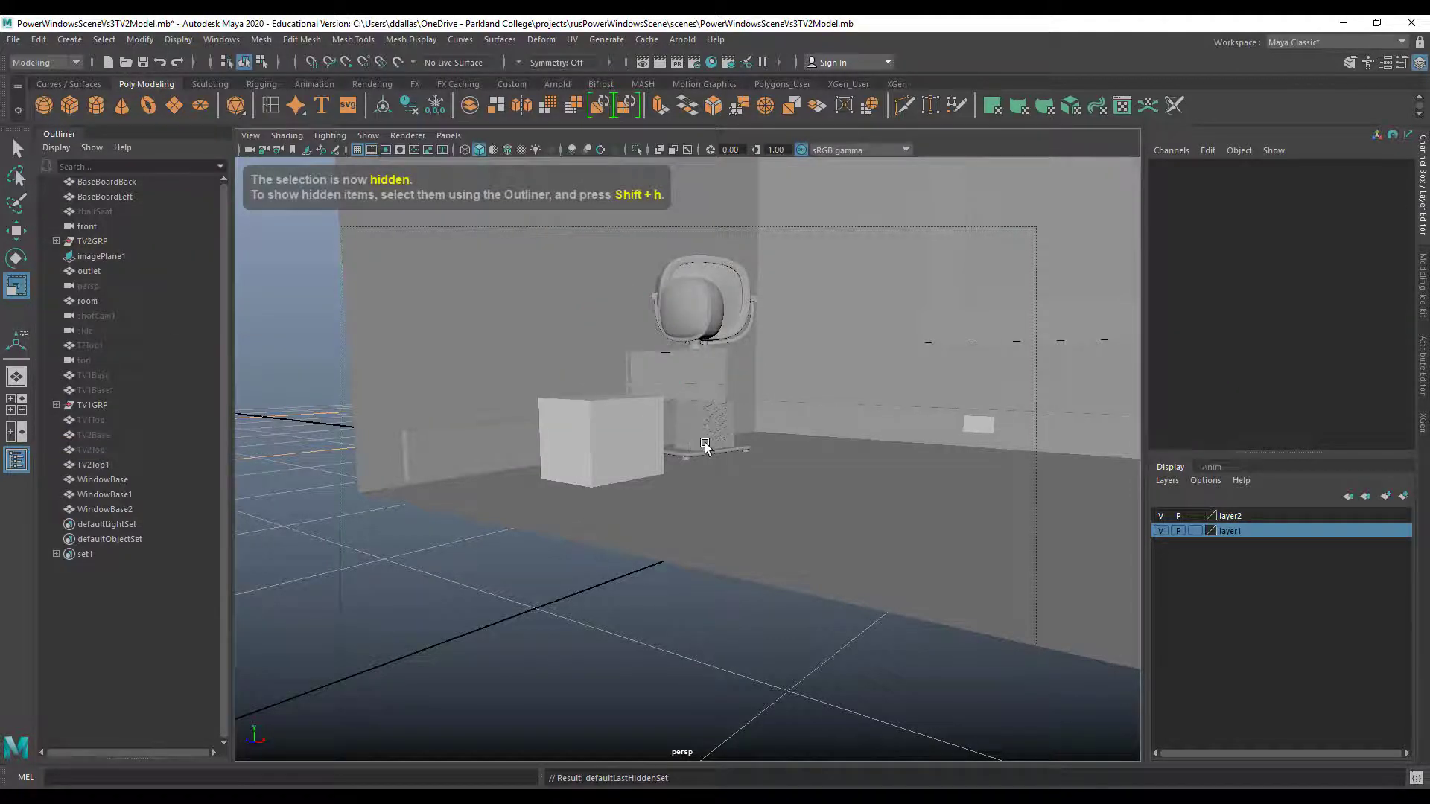
Select the whole TV2GRP through its table and rotate it to about 80.38 degrees around Y
alt+drag(706, 445, 696, 404)
click(695, 402)
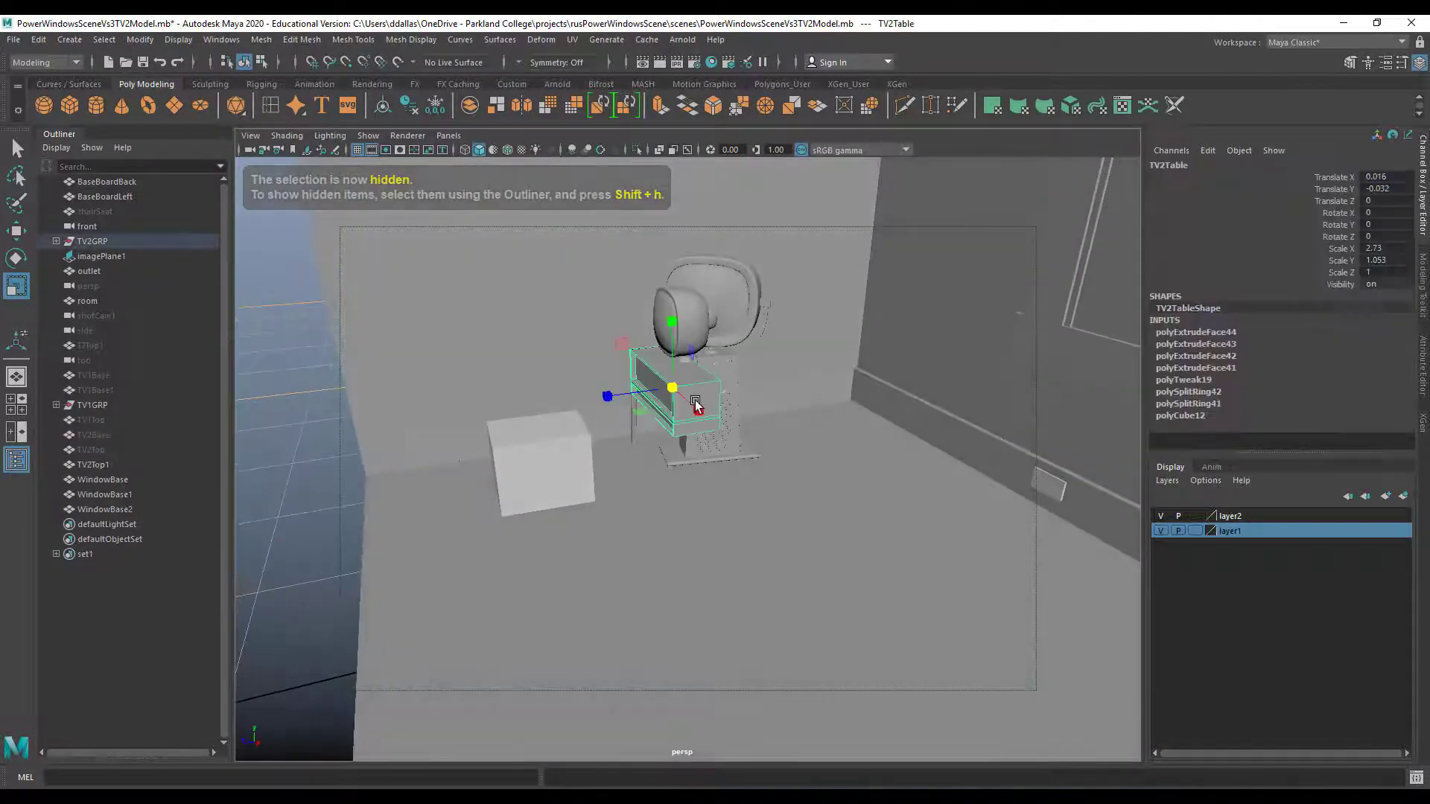
key(Up)
key(e)
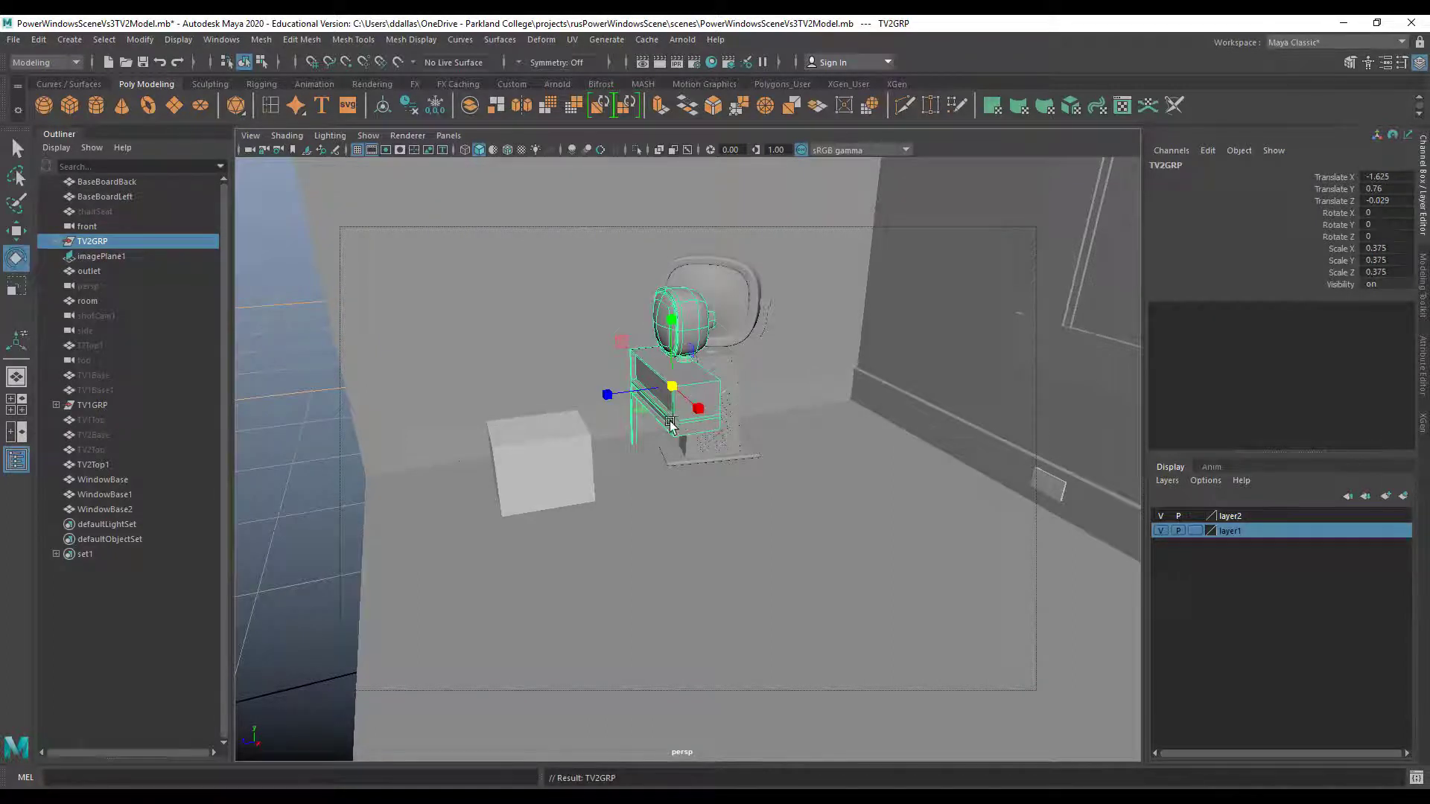
drag(695, 403, 732, 411)
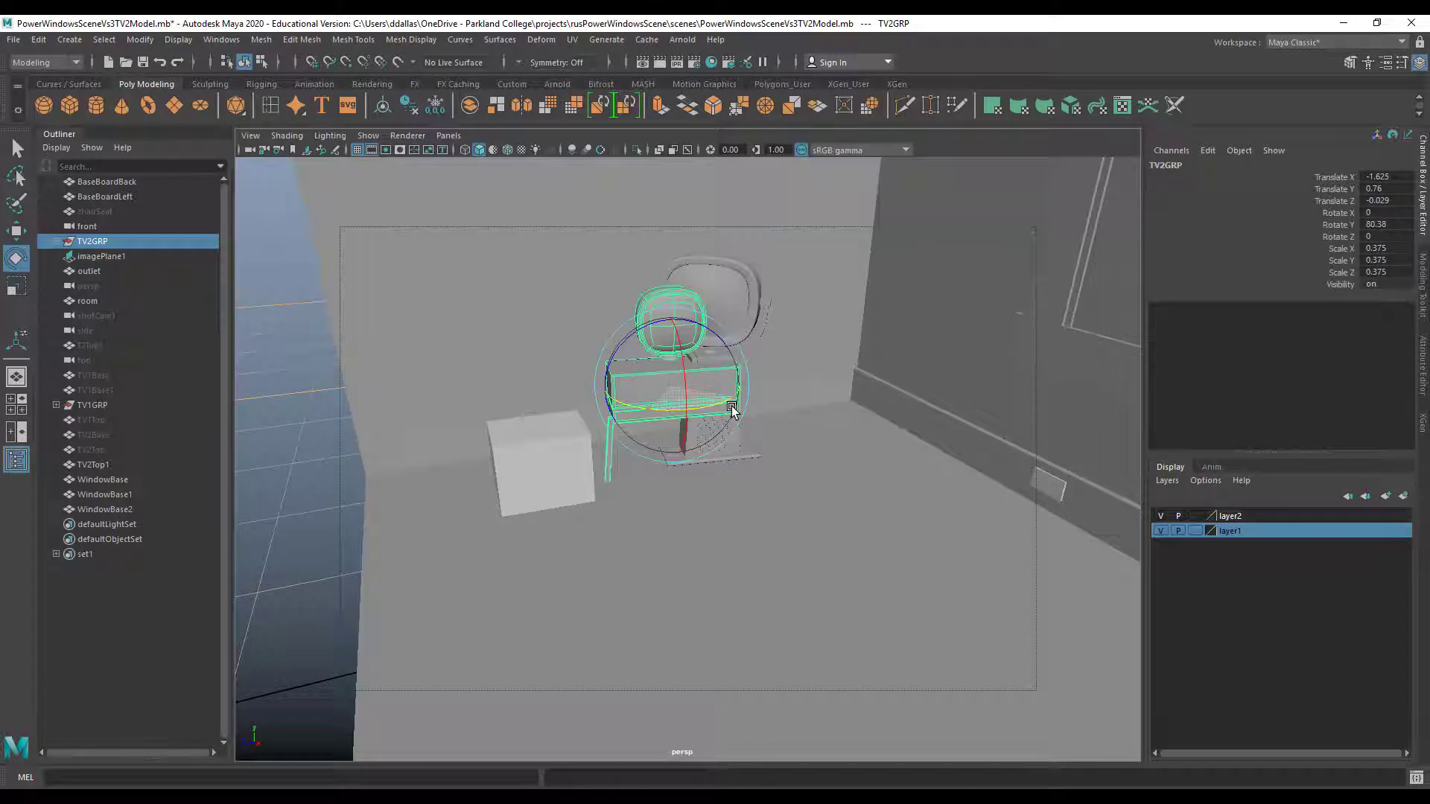
Move TV2GRP along its length to about X -1.704 and Z 0.441, behind the remaining placeholder box
key(w)
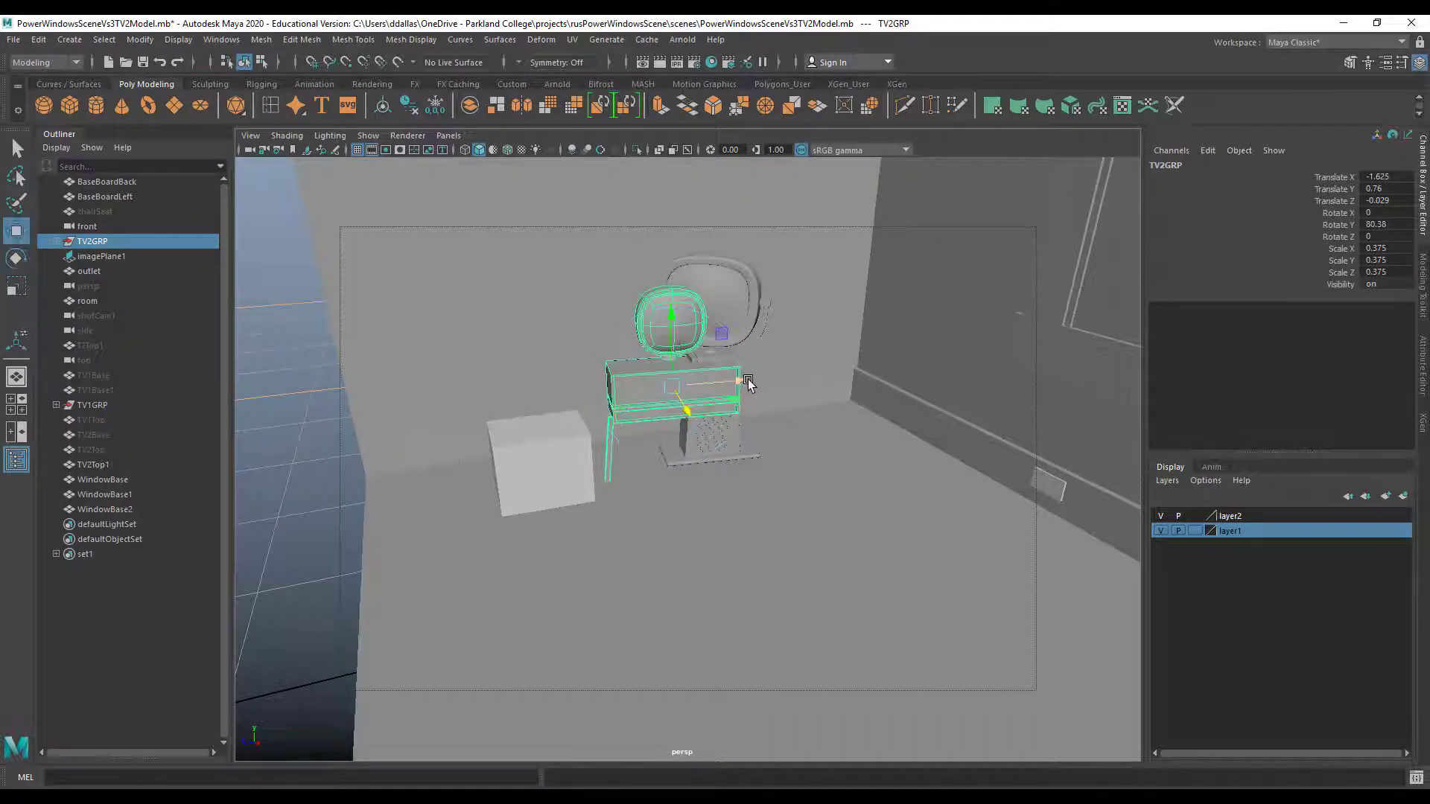
drag(747, 383, 683, 419)
alt+drag(671, 470, 690, 471)
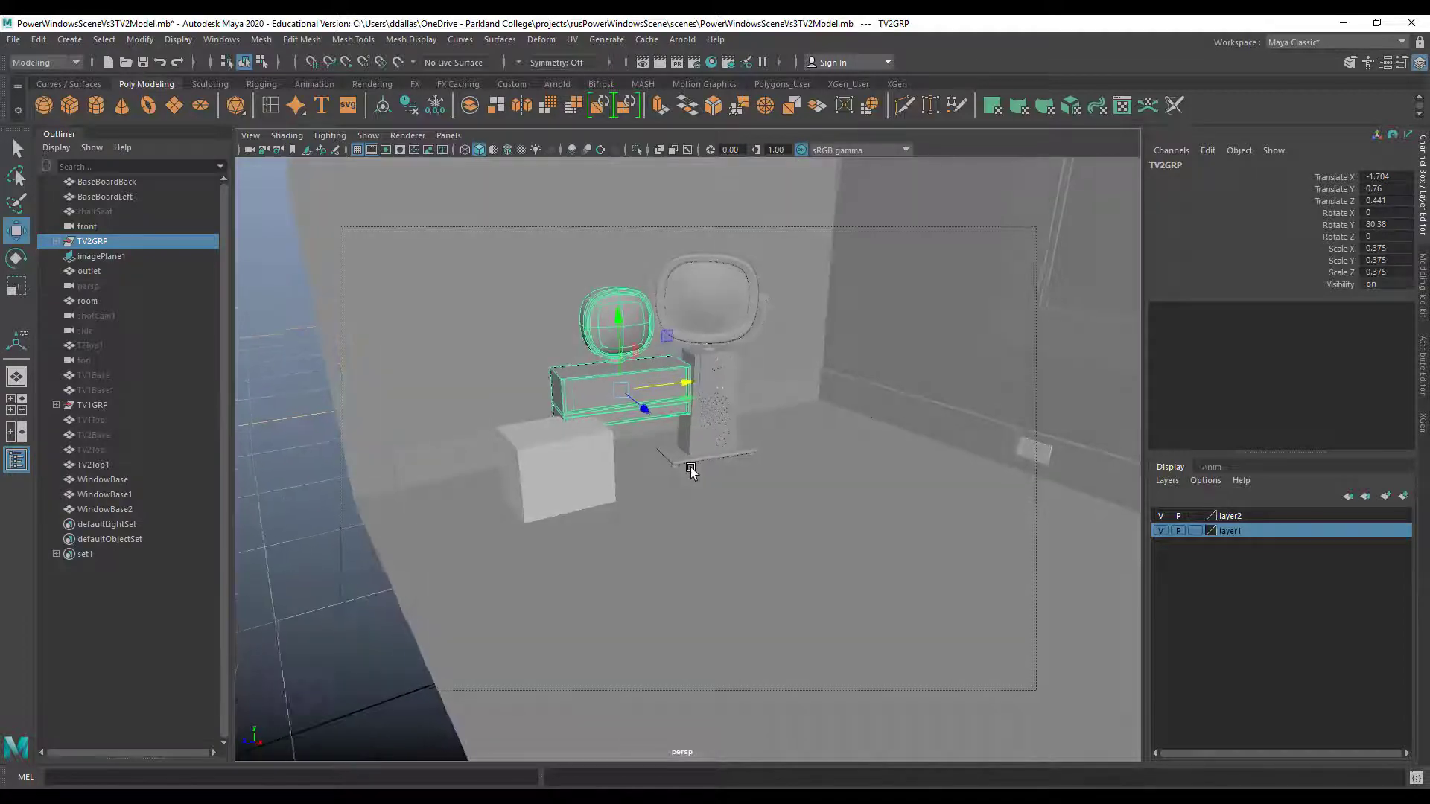
Bring the powerwindows-cover.jpg reference into view beside the scene and zoom it out to show the whole cover
click(1378, 23)
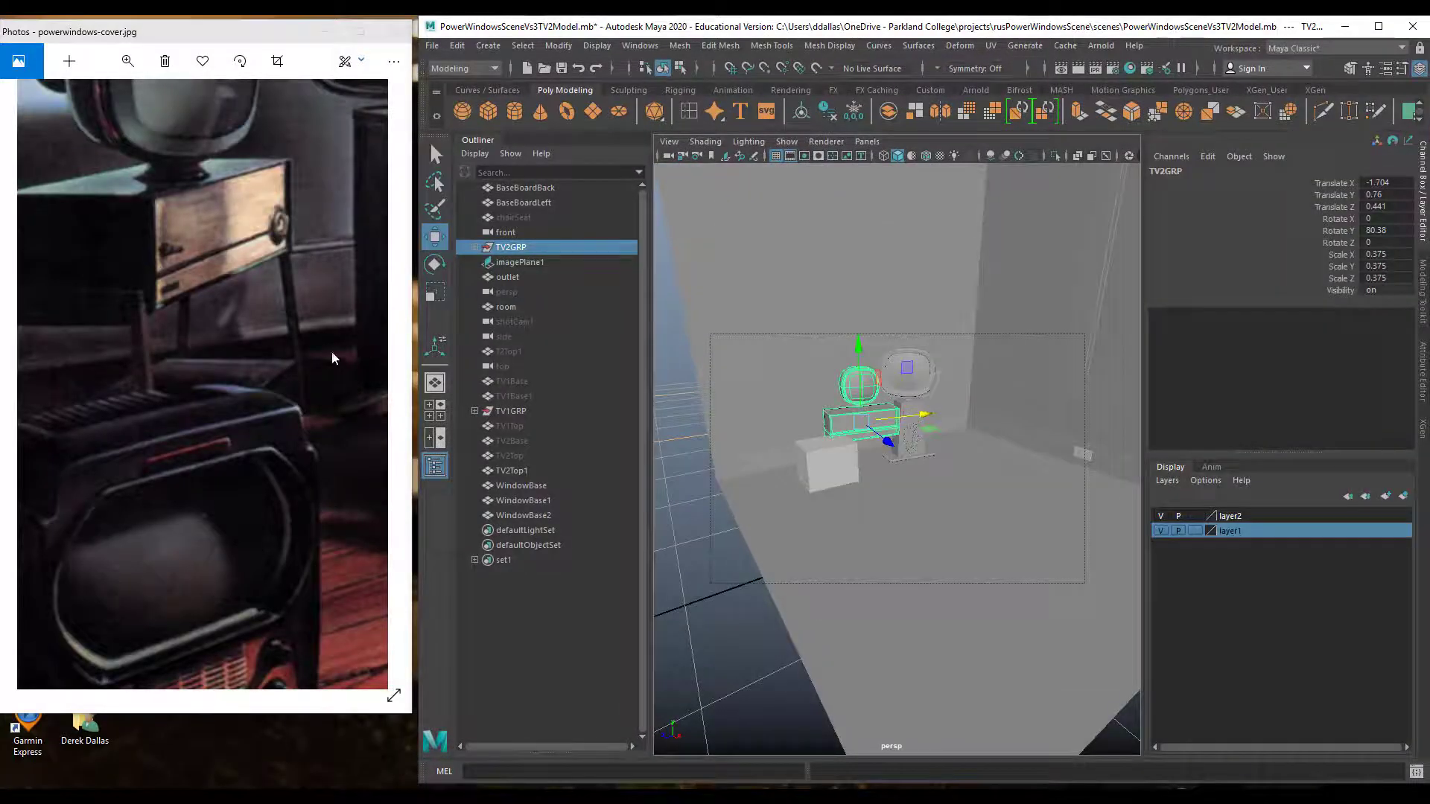
click(126, 62)
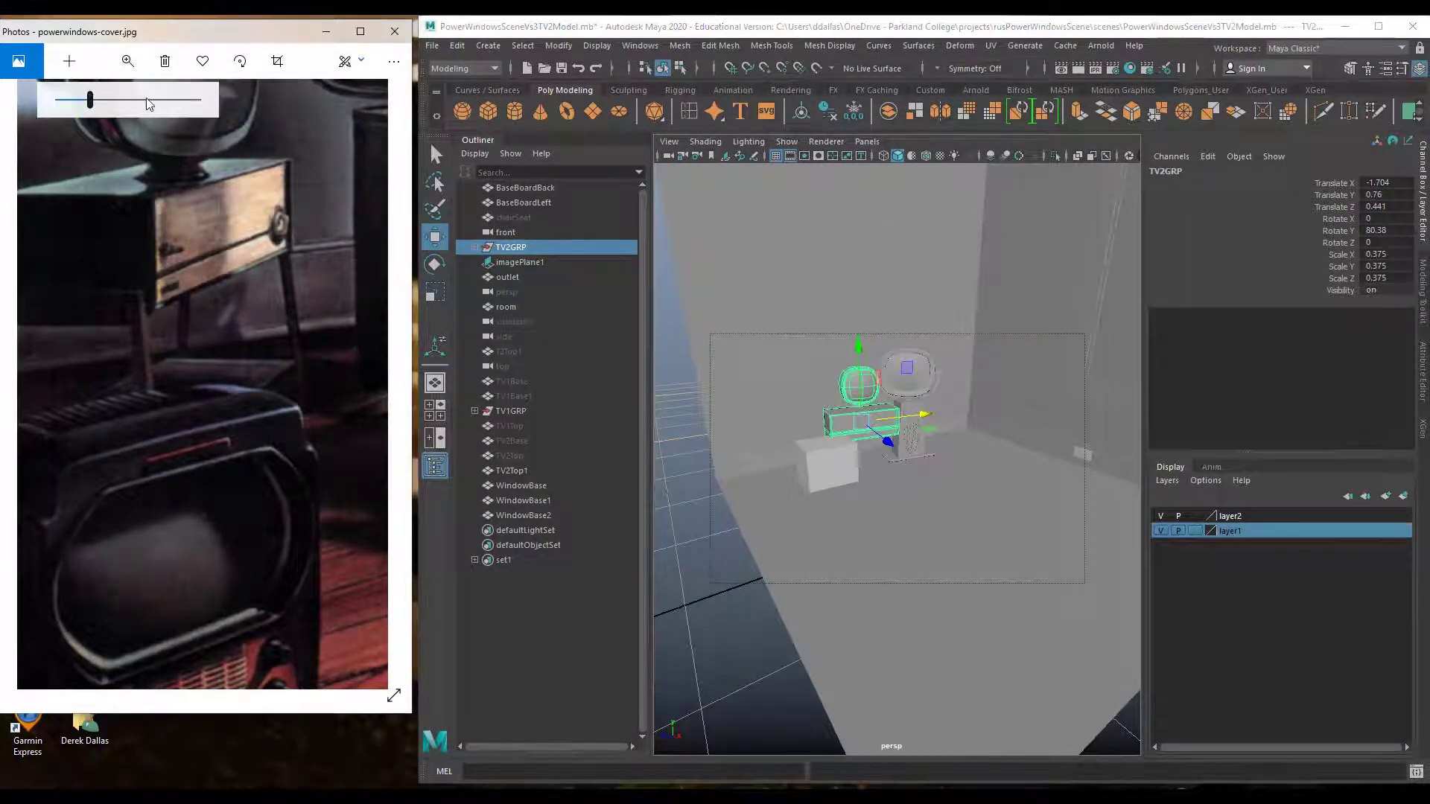
drag(107, 100, 62, 103)
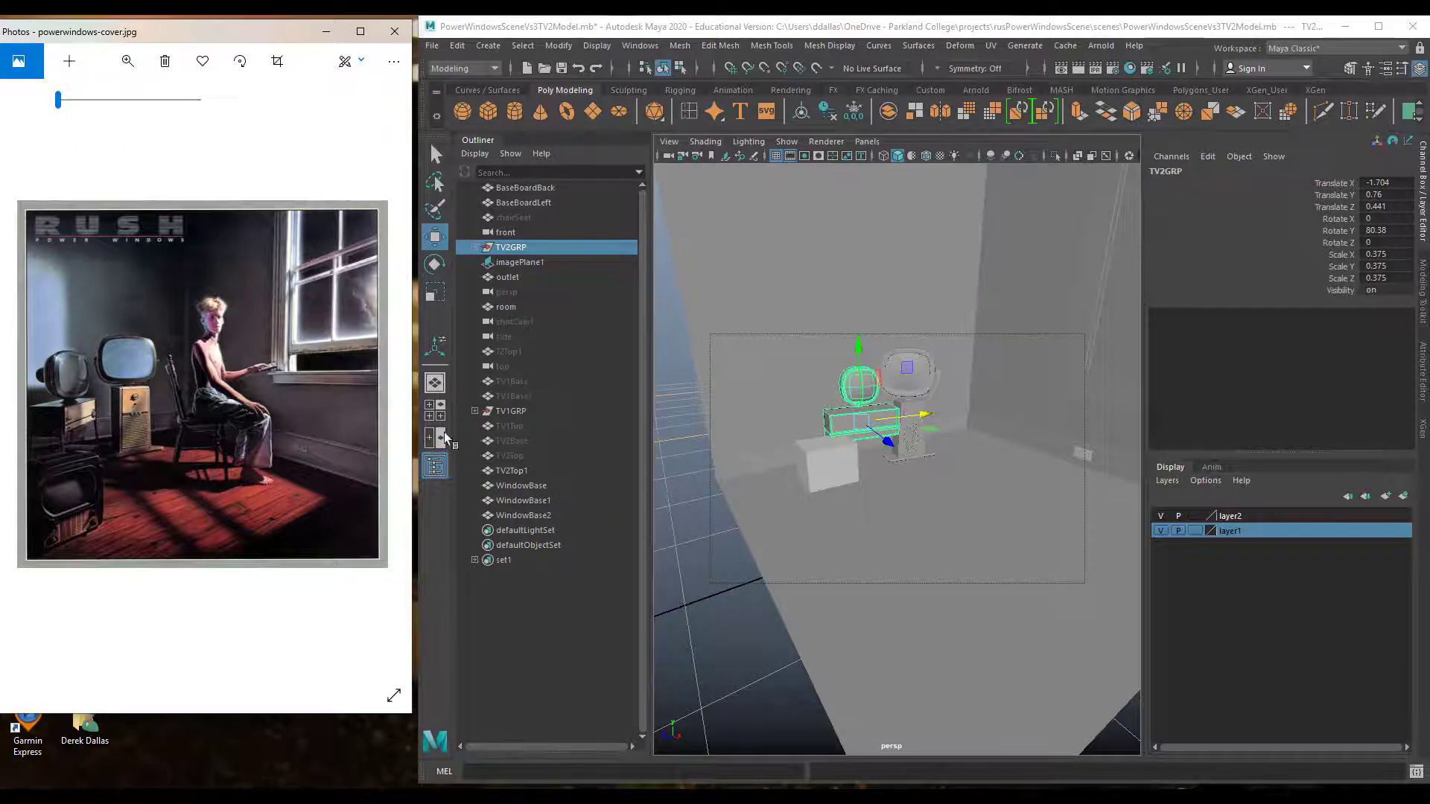
Replace the top view with the shotCam1 camera view, enlarge it to a single view and hide the Outliner
click(435, 409)
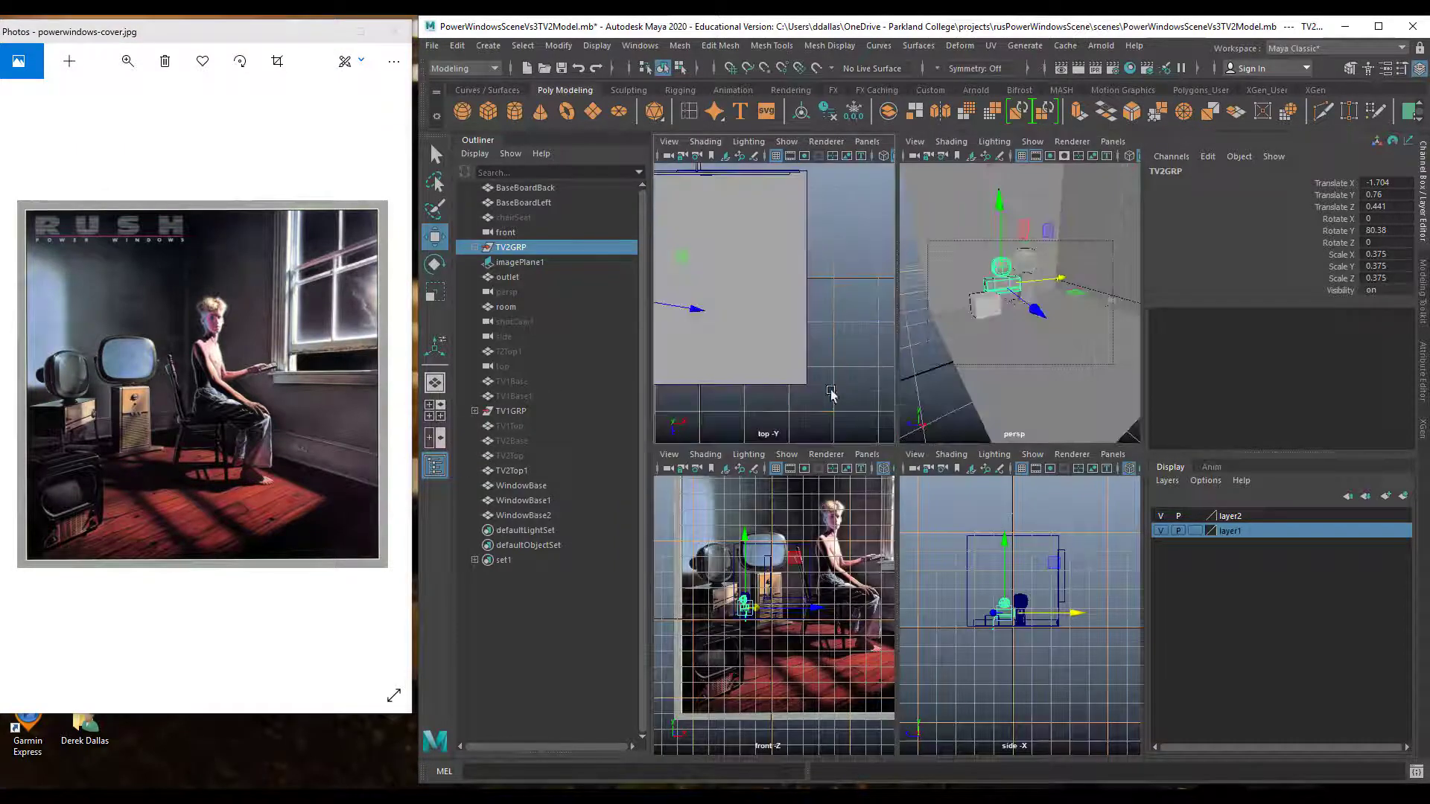
click(867, 142)
mouse_move(901, 156)
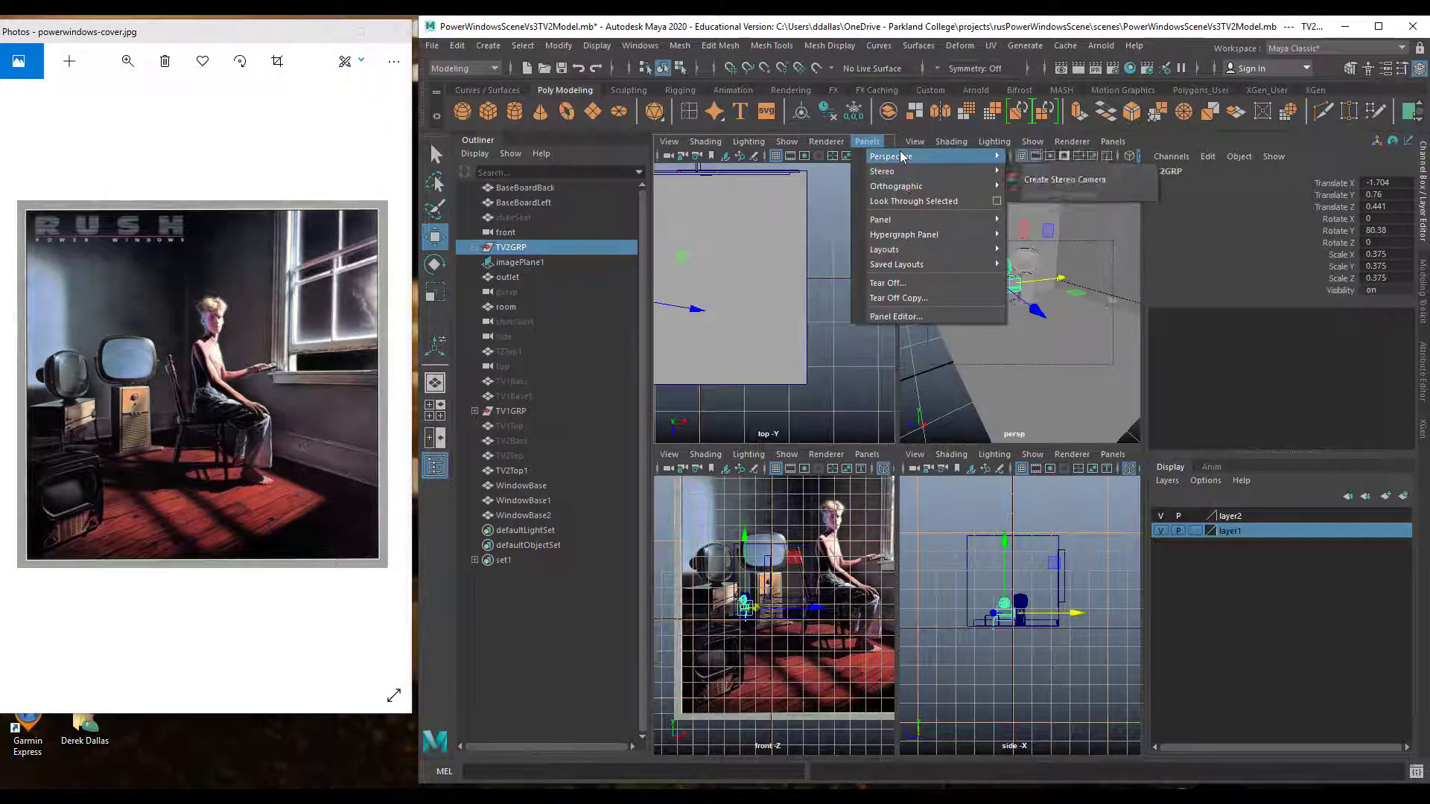
click(1043, 172)
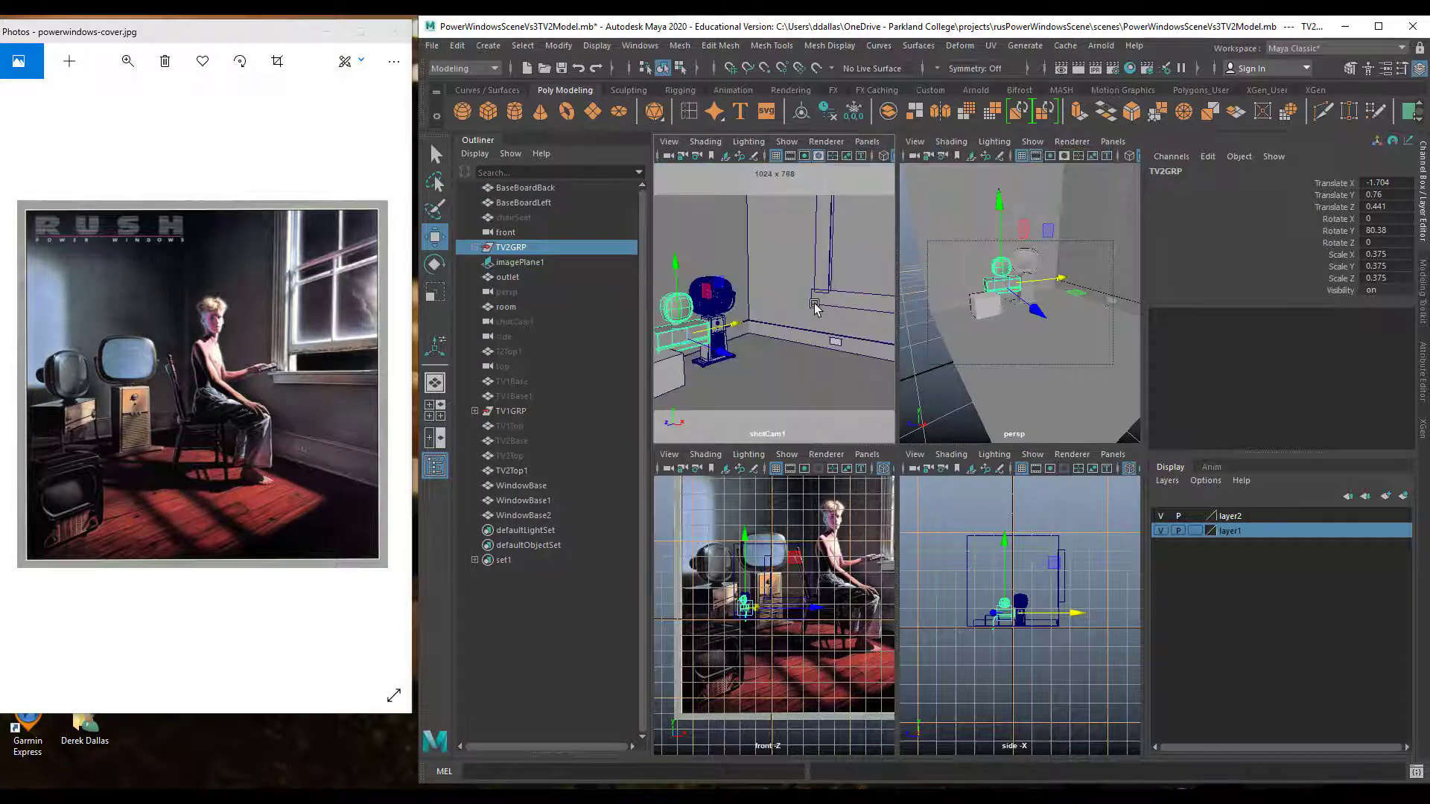
key(space)
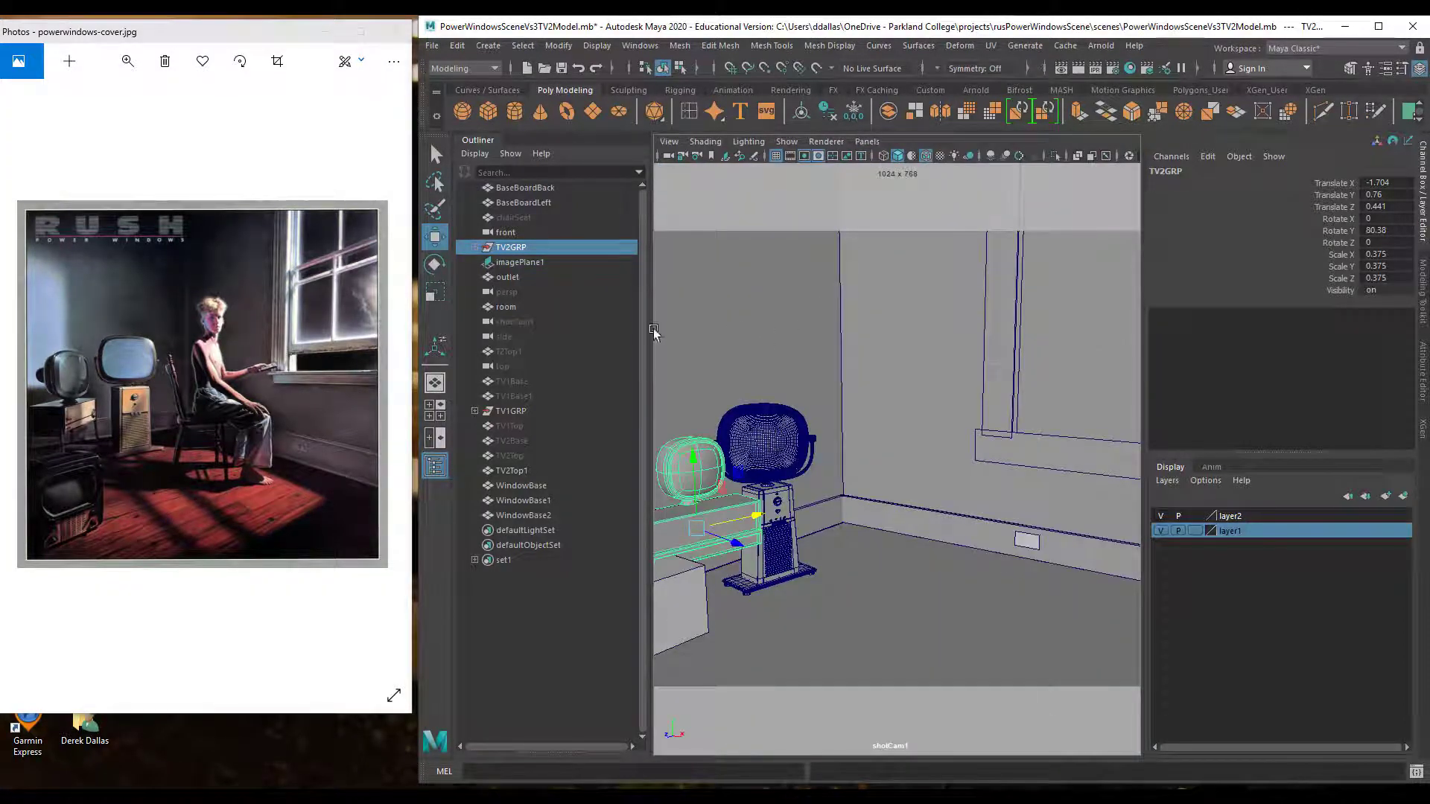
click(792, 156)
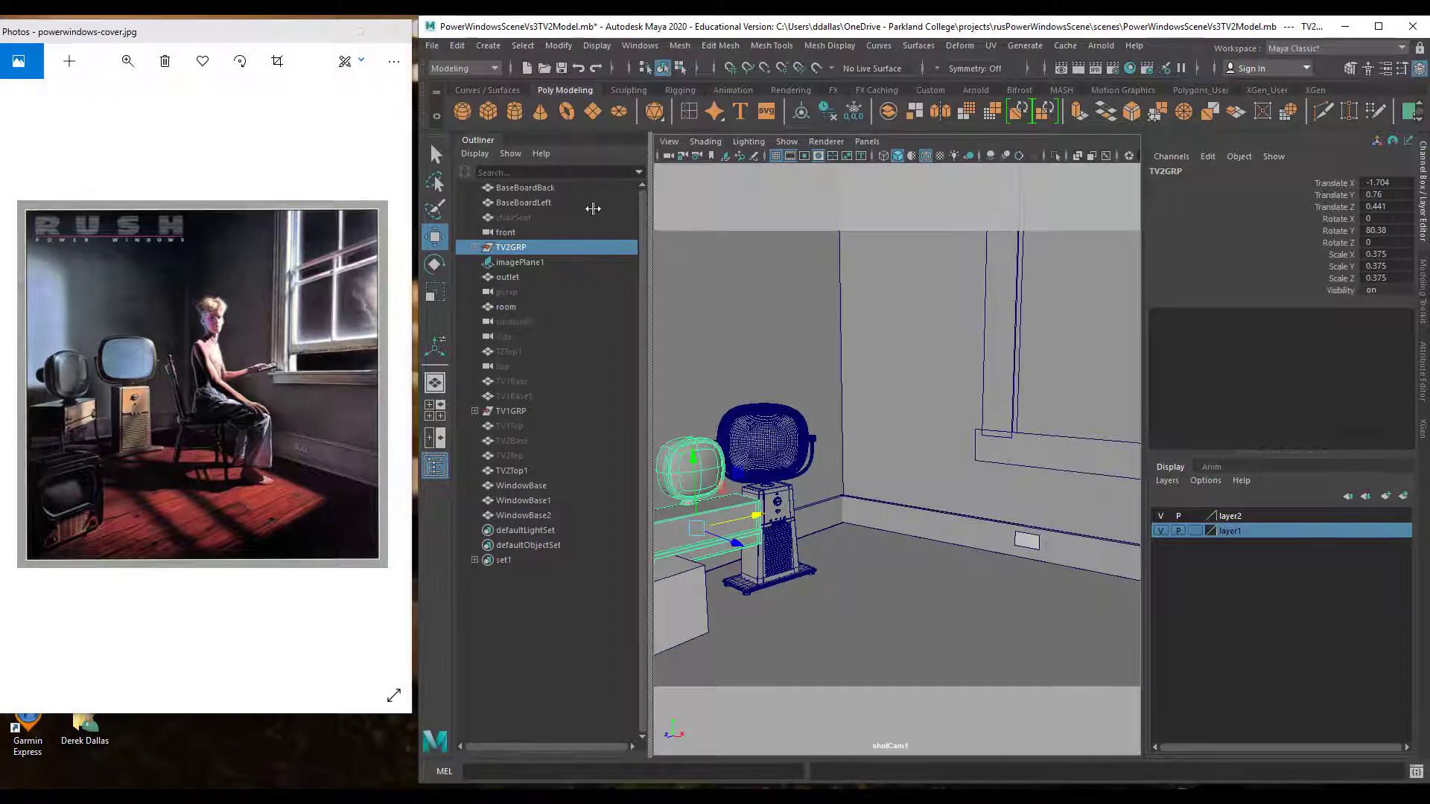
click(436, 465)
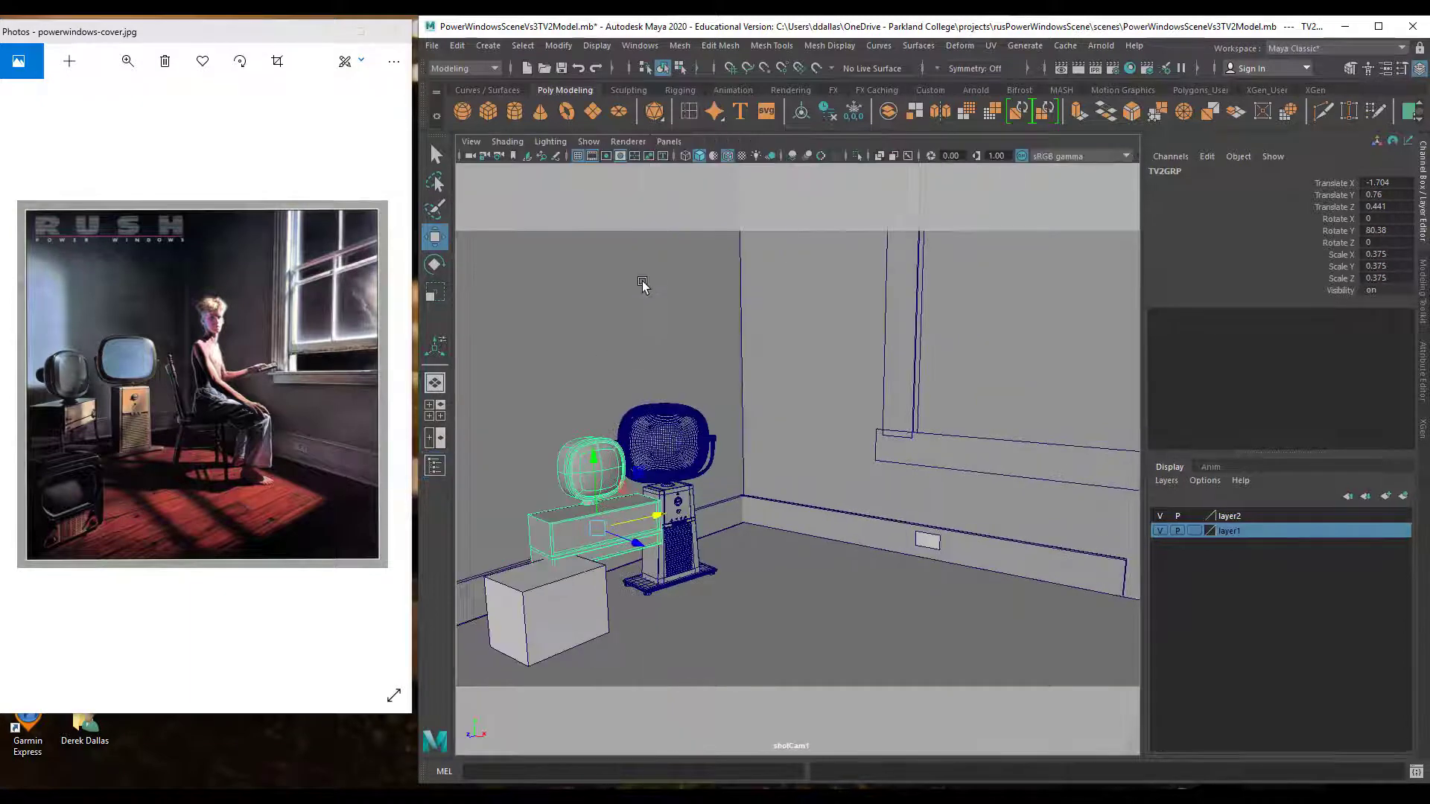
Set the shotCam1 view to horizontal fit and display its resolution gate
click(471, 142)
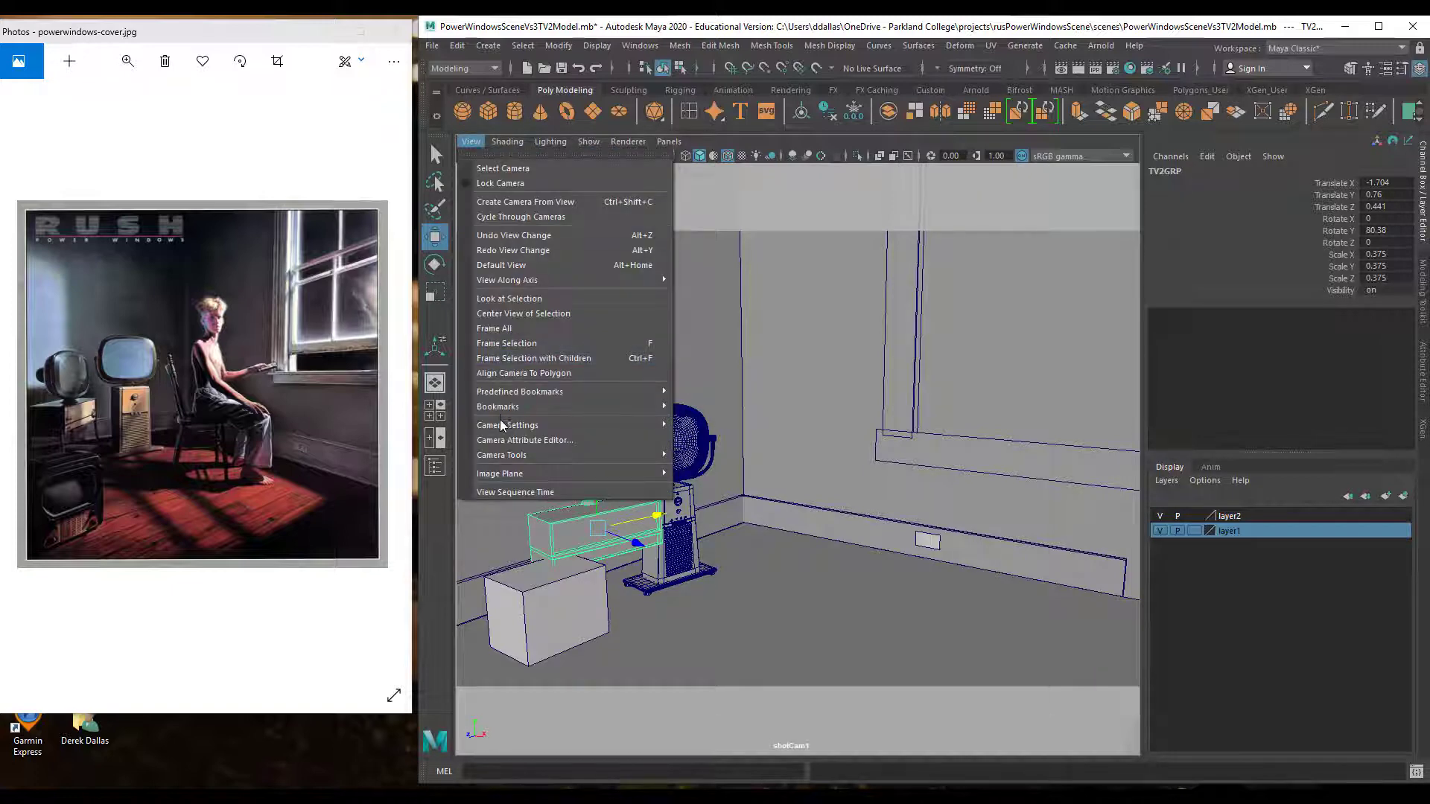
mouse_move(502, 425)
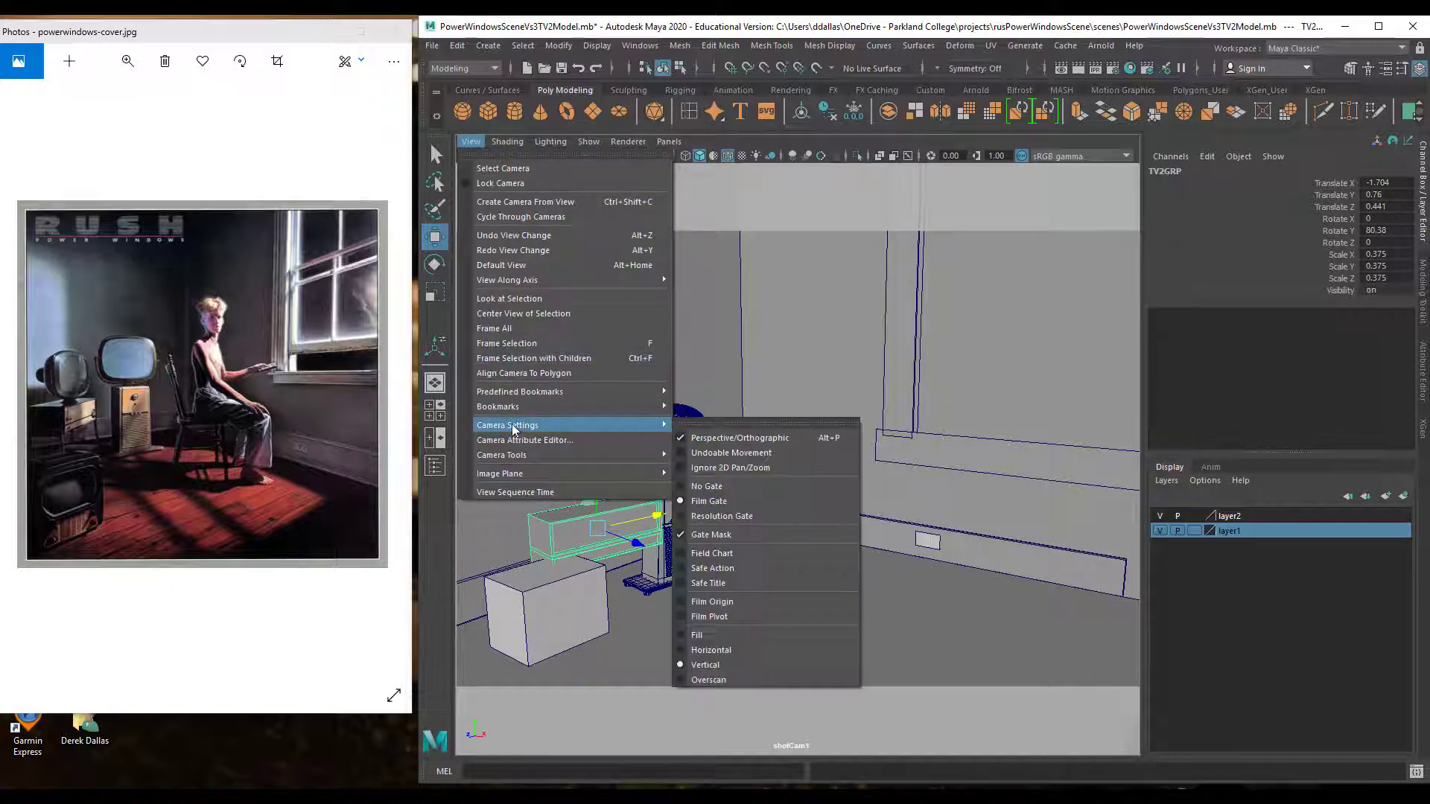
click(731, 653)
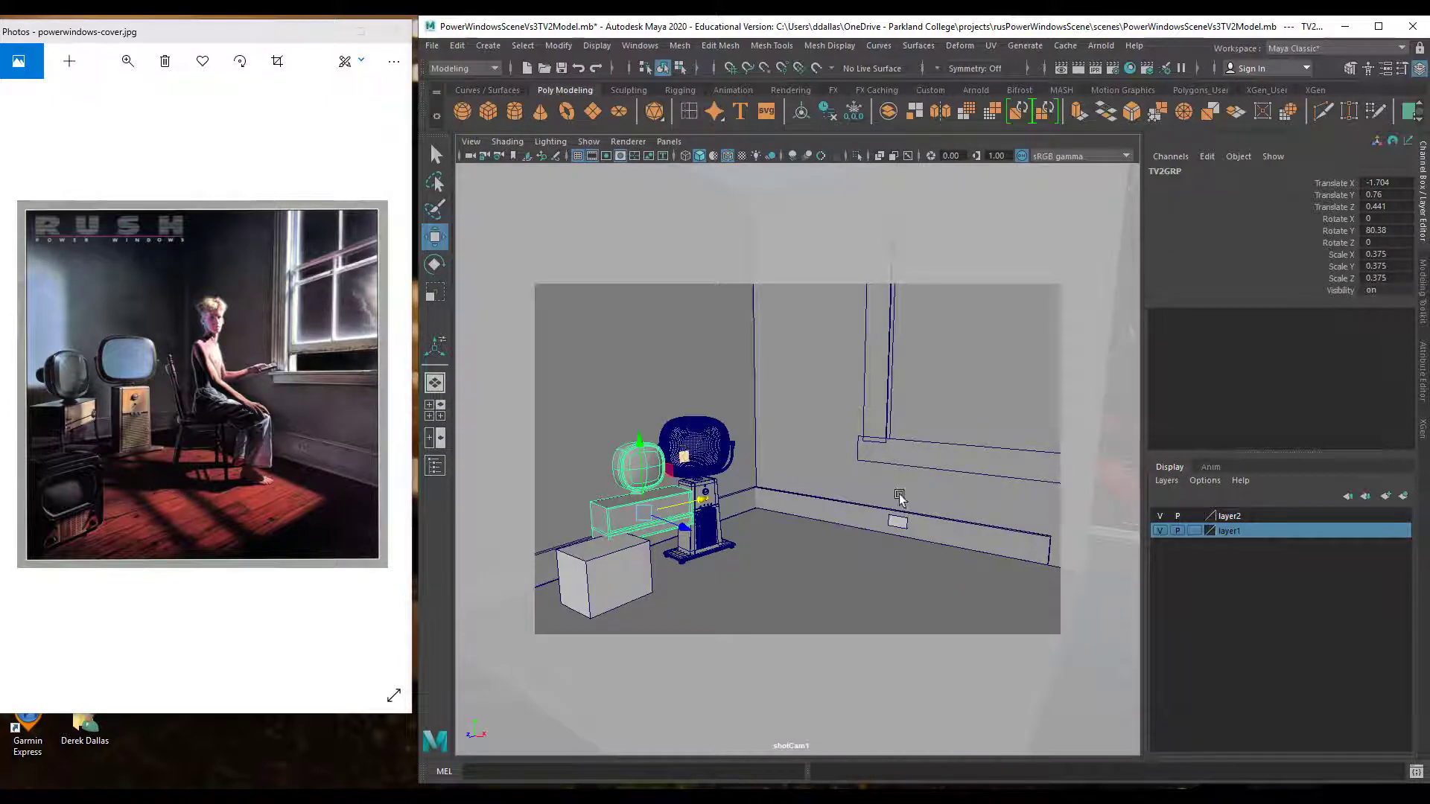
click(606, 157)
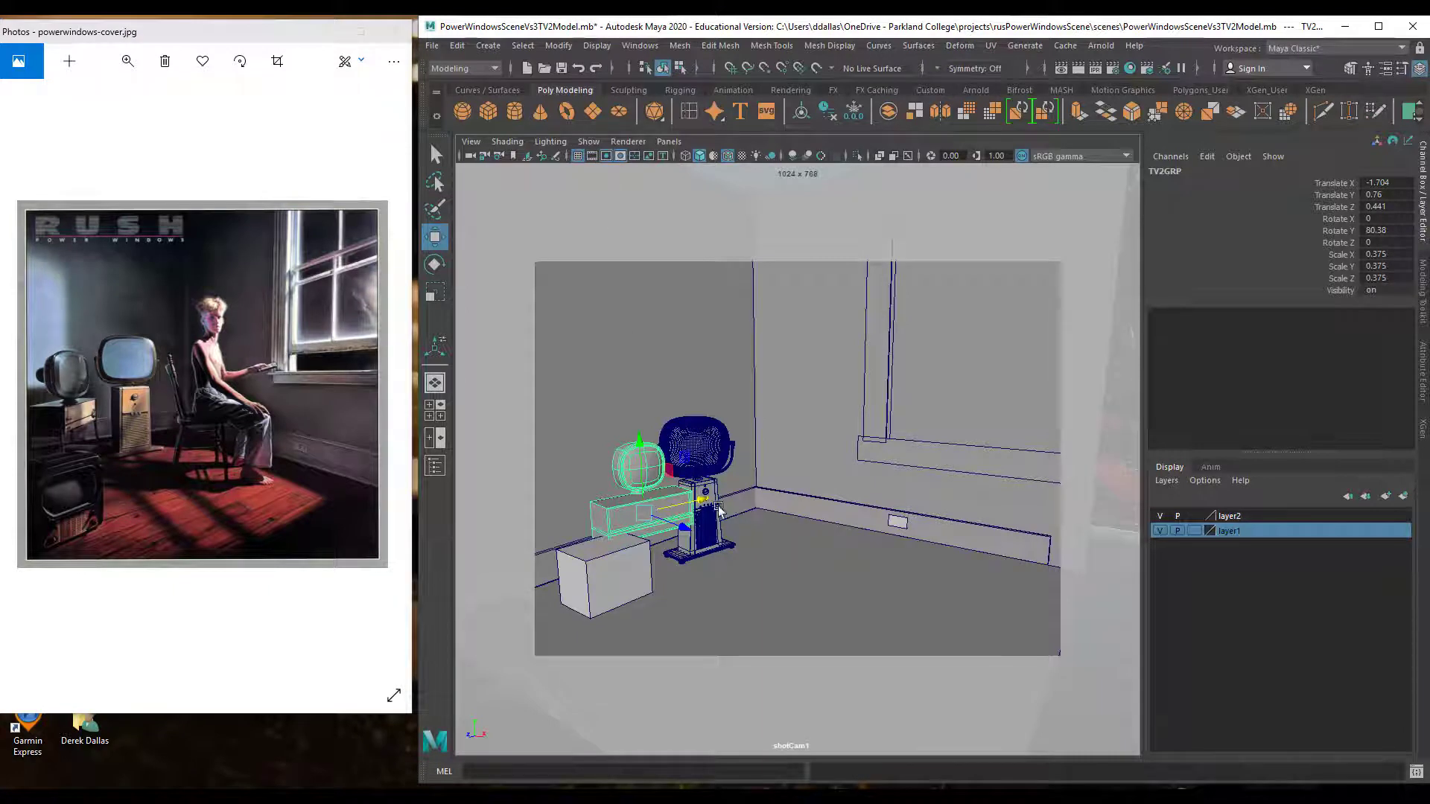
Through shotCam1, move TV2GRP to about X -1.739 and Z 0.642 and rotate it to about 114.362 degrees around Y
drag(708, 504, 694, 504)
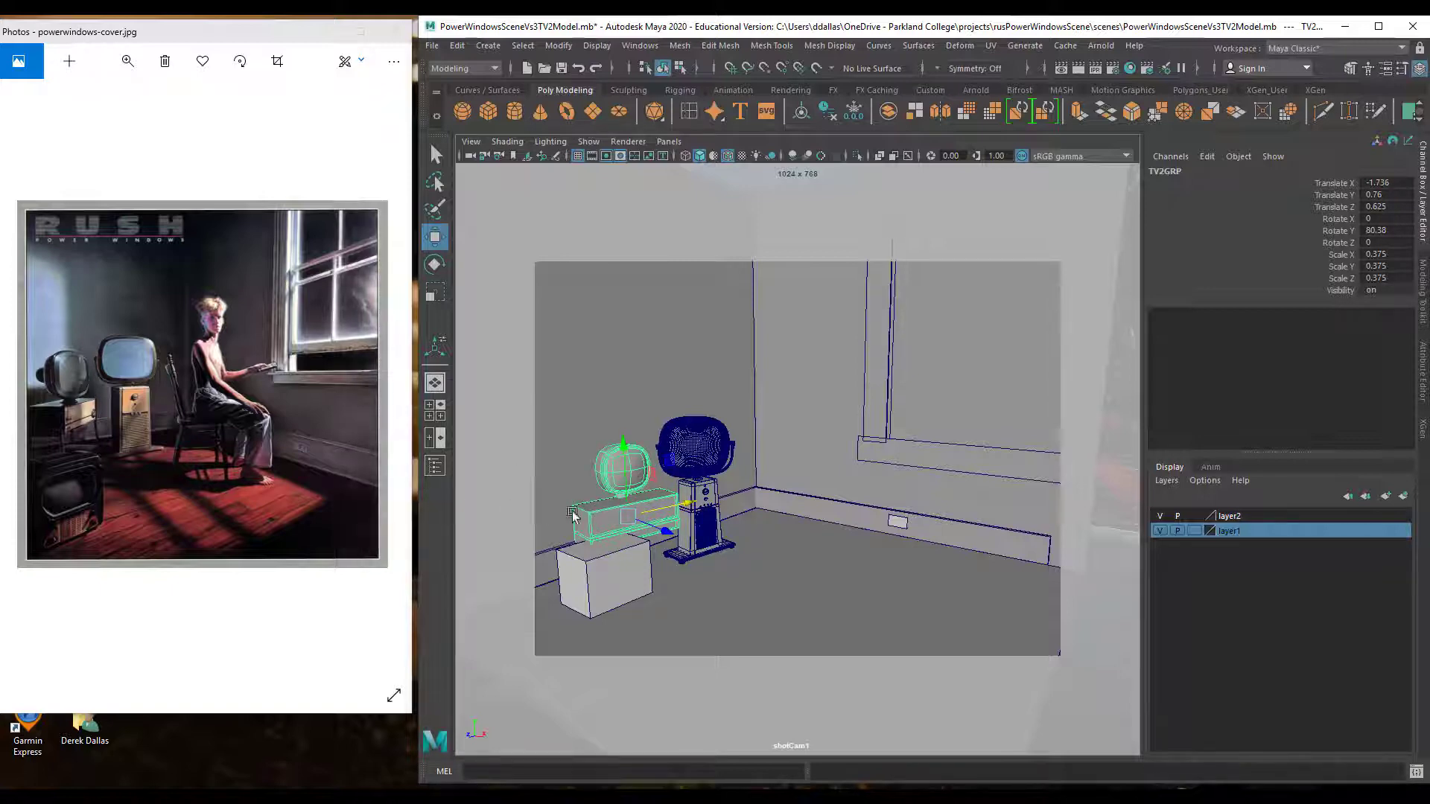
mouse_move(694, 504)
mouse_down()
mouse_move(803, 490)
mouse_move(694, 514)
mouse_up()
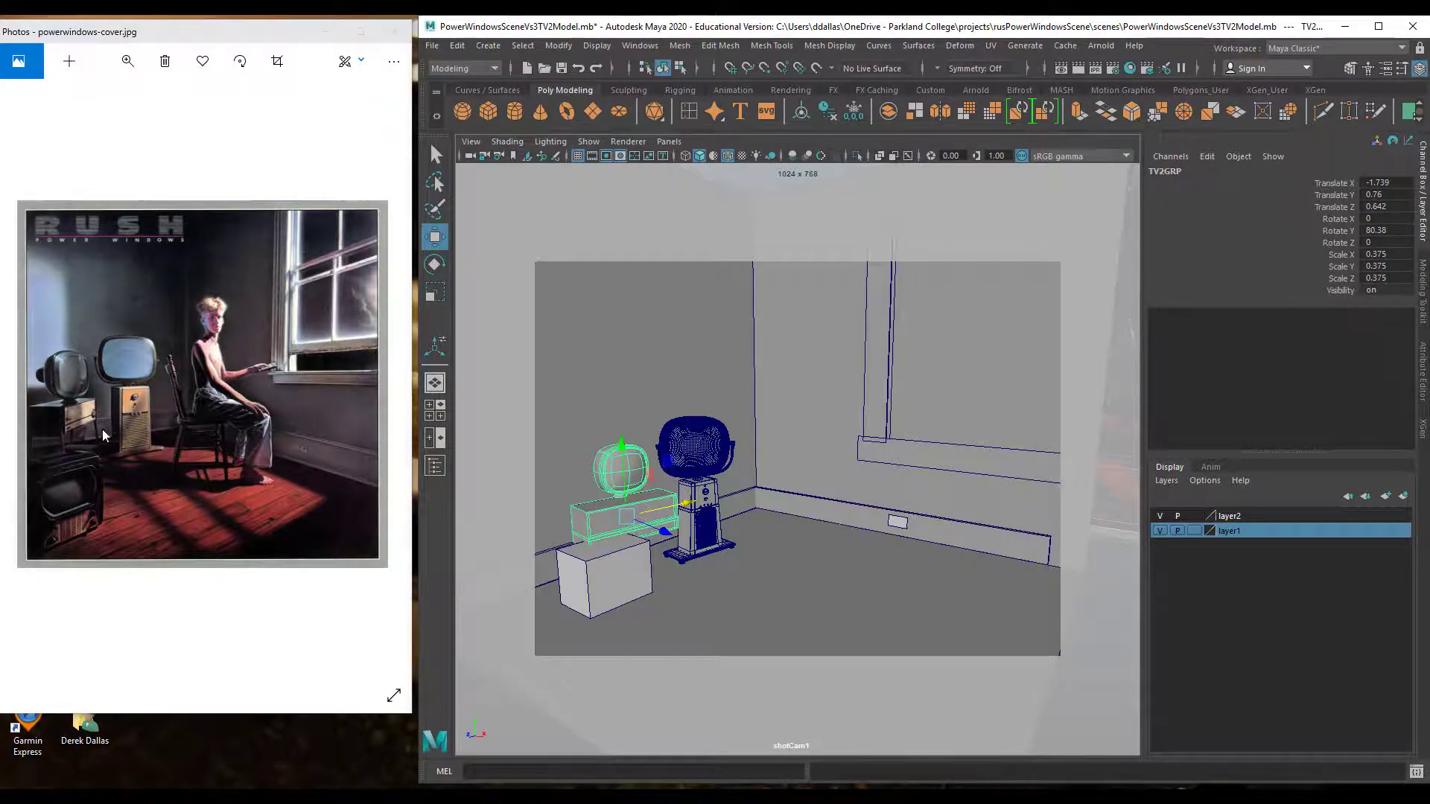
key(e)
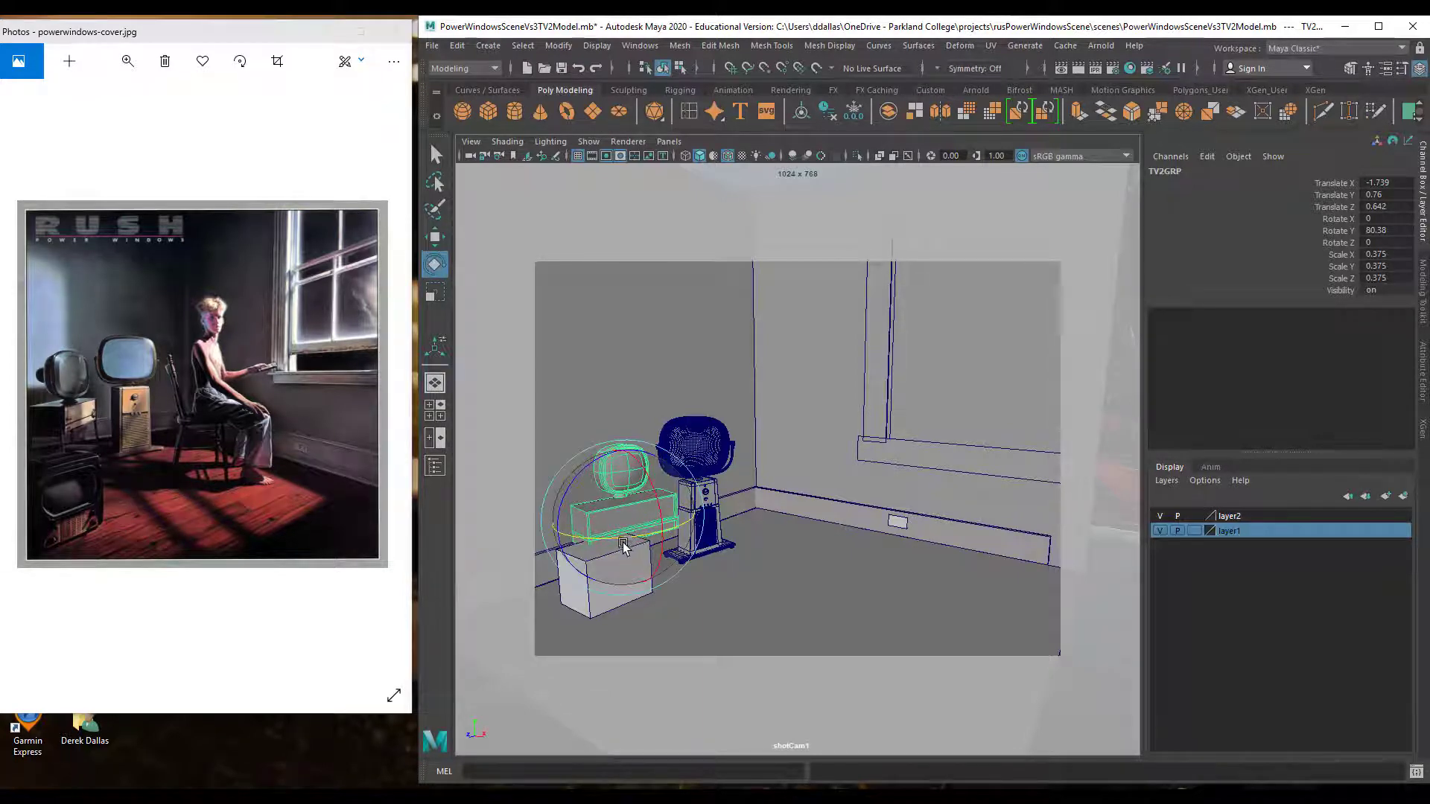
drag(625, 546, 665, 547)
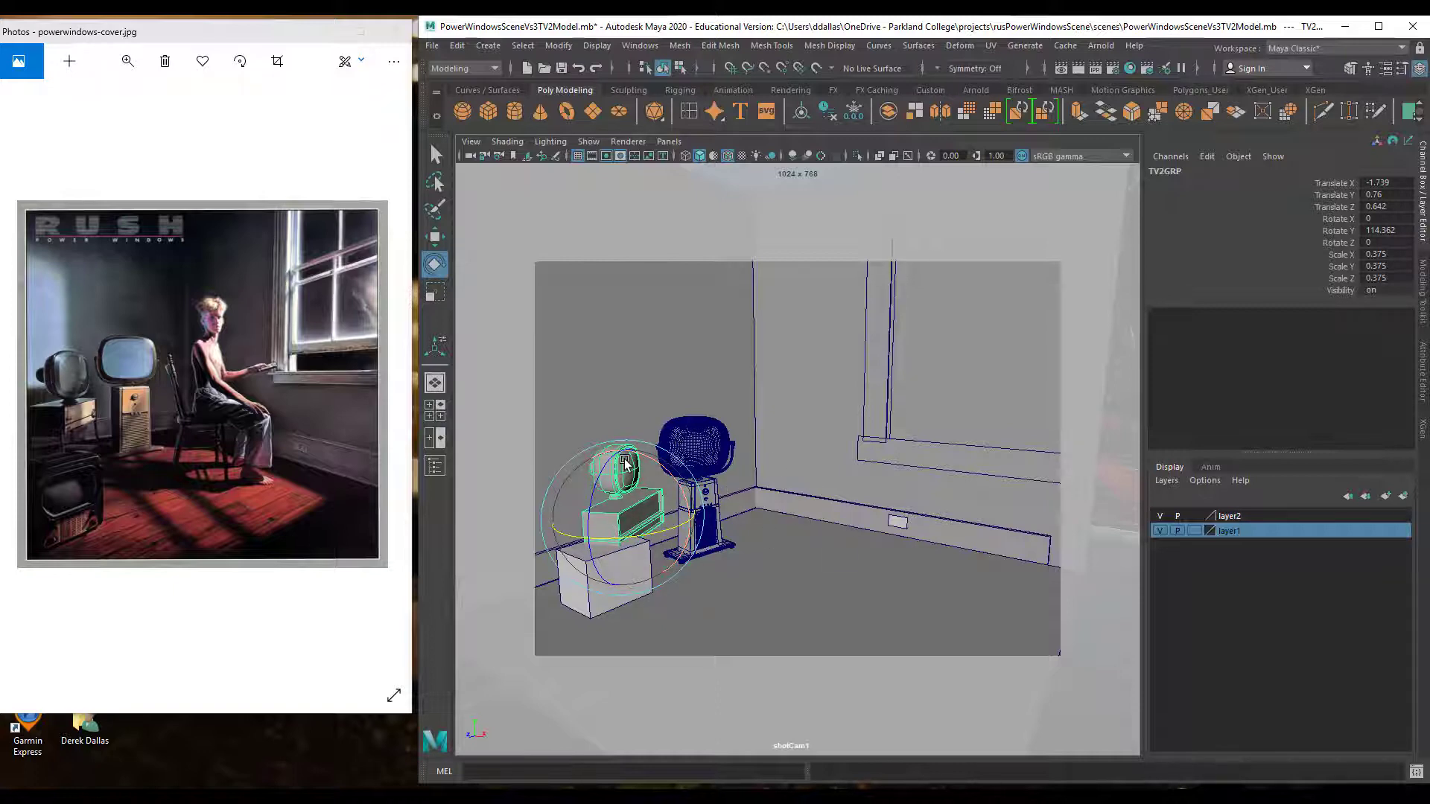
Deselect TV2GRP, turn off wireframe on shaded in the shotCam1 view and return to the four-view layout
click(830, 387)
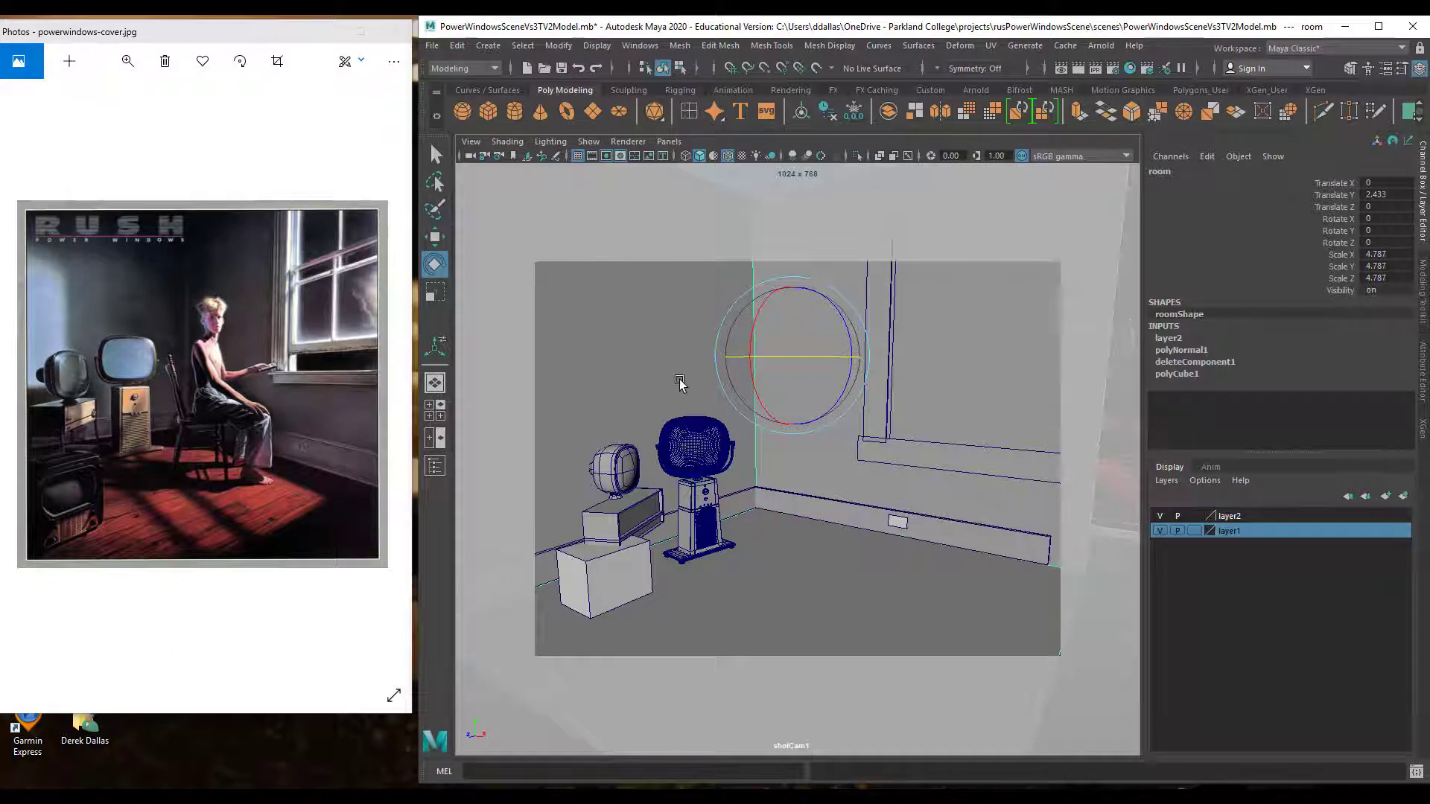
click(508, 144)
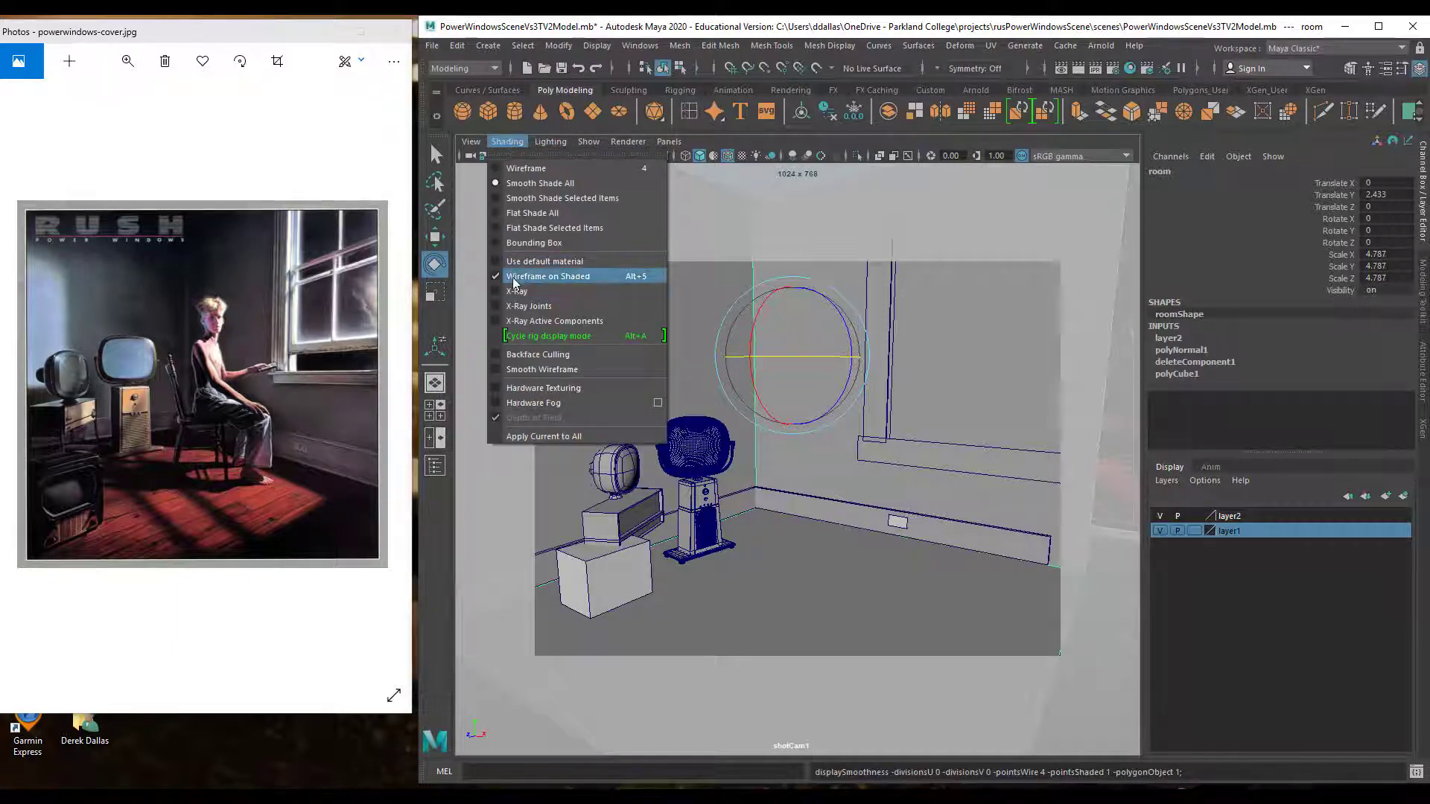
click(517, 277)
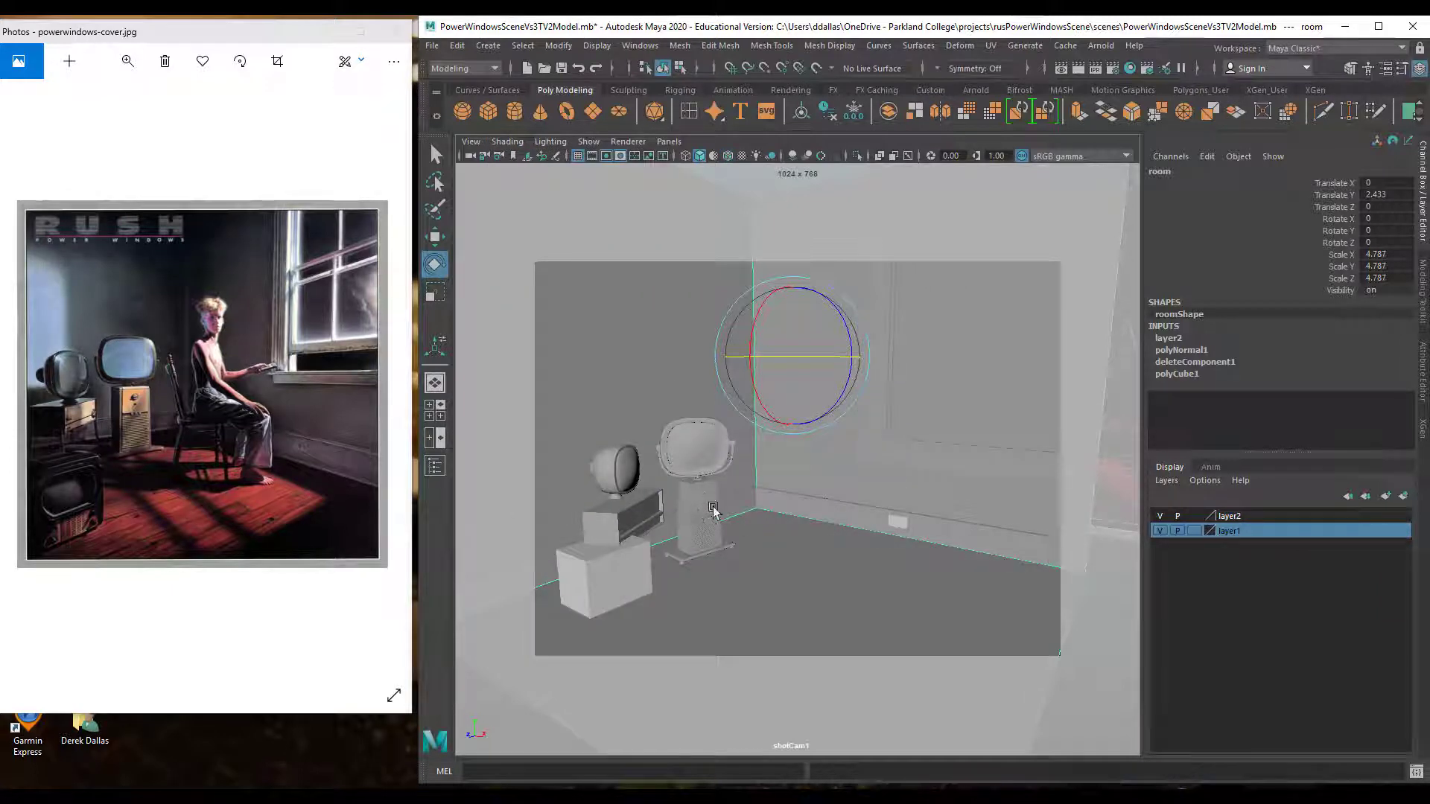
key(space)
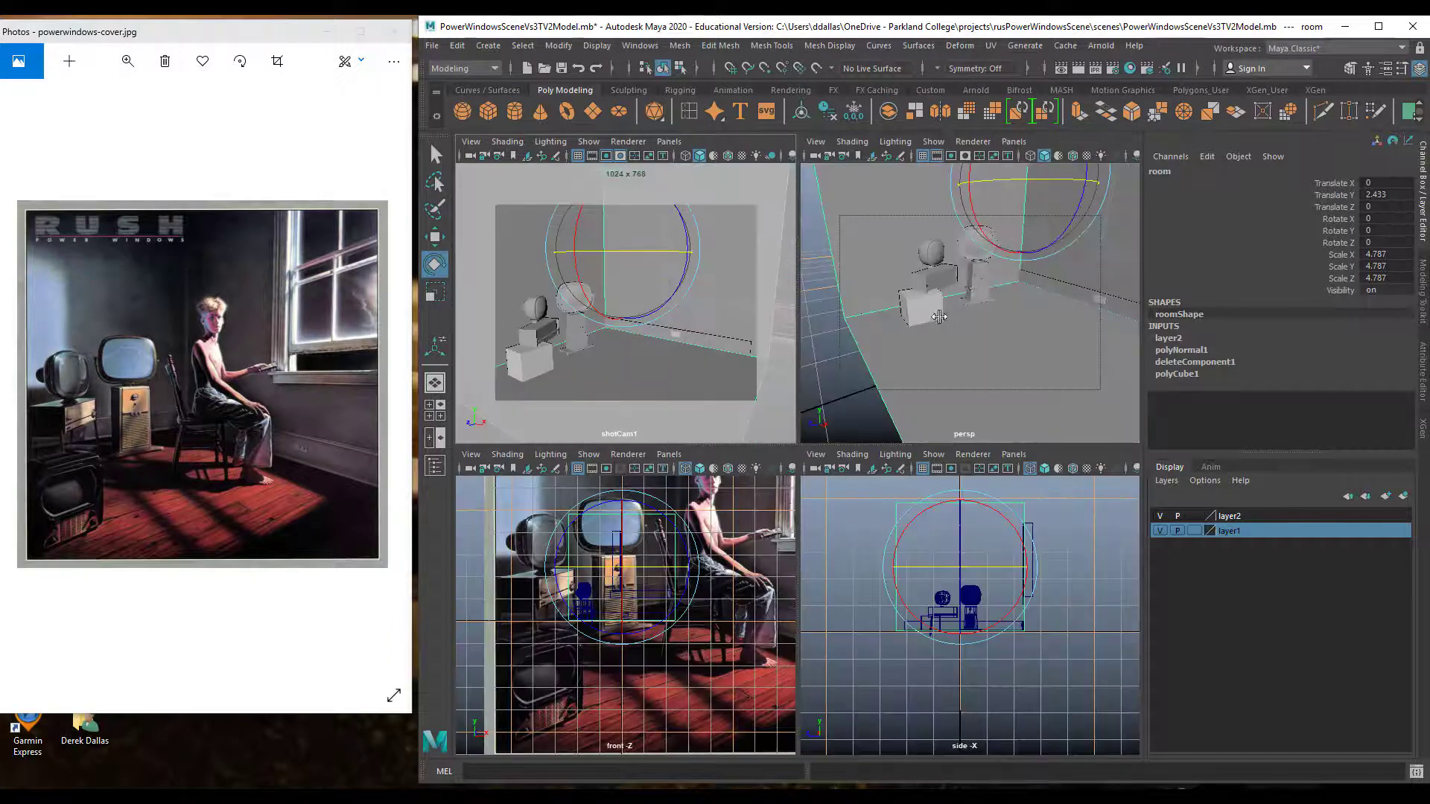
Enlarge the perspective view to a single pane, select TV2Table and inspect its corner and front edges
key(space)
key(space)
alt+right_drag(710, 362, 782, 329)
alt+drag(812, 299, 945, 323)
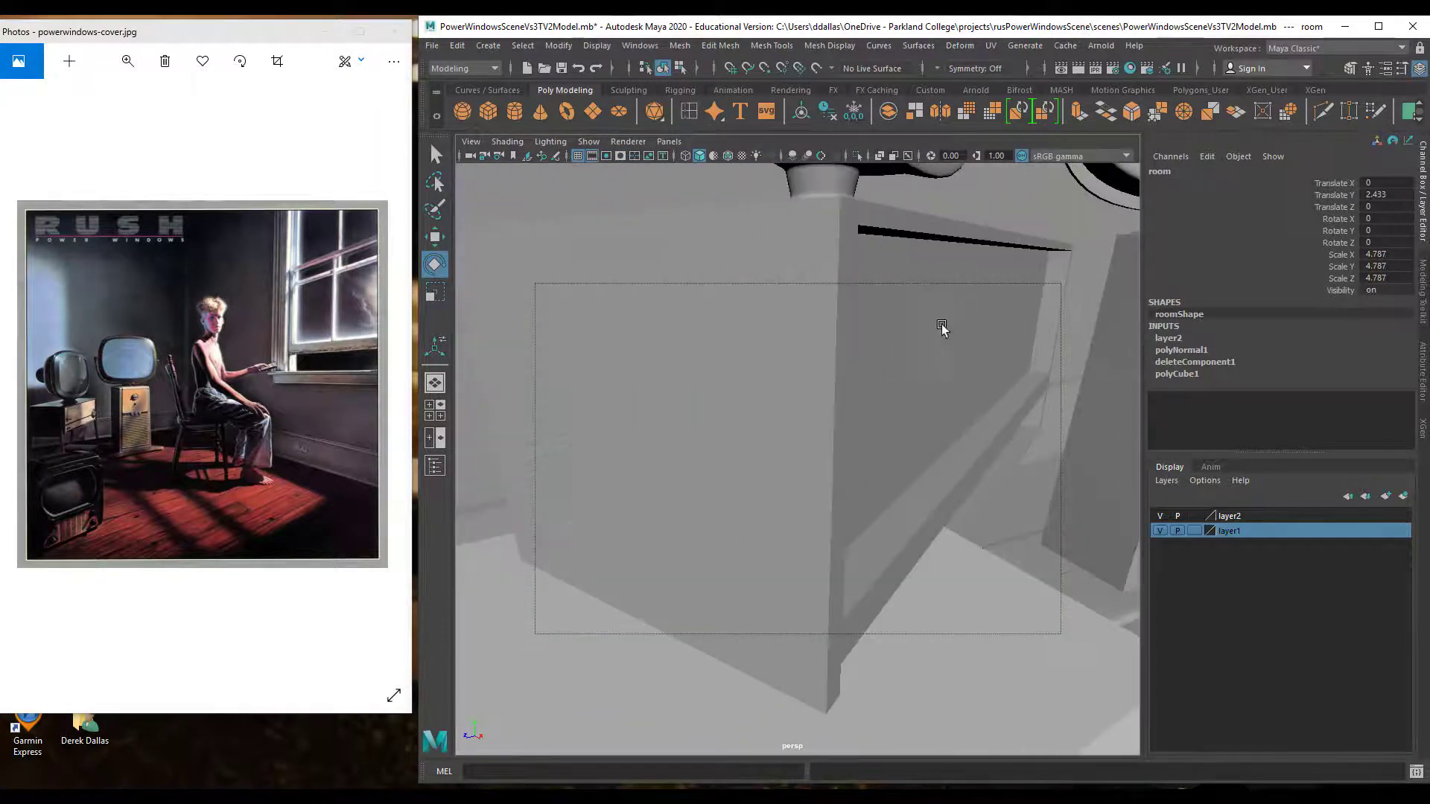
click(877, 320)
alt+drag(851, 272, 760, 291)
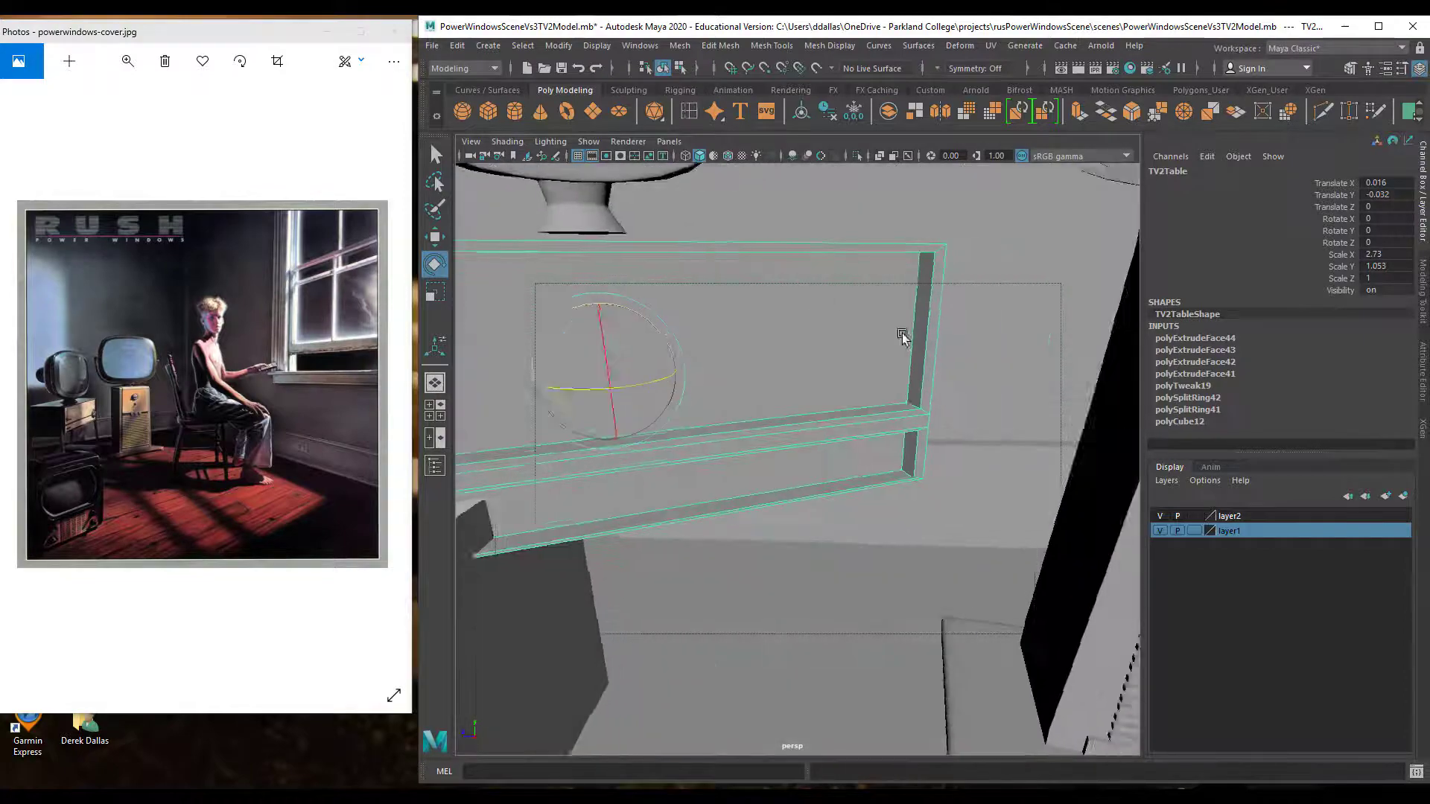
alt+middle_drag(903, 334, 784, 335)
Select TV1Geom and examine its beveled cabinet edges up close for comparison with TV2Table
click(880, 320)
mouse_move(880, 320)
alt+mouse_down()
mouse_move(904, 335)
mouse_move(865, 332)
alt+mouse_up()
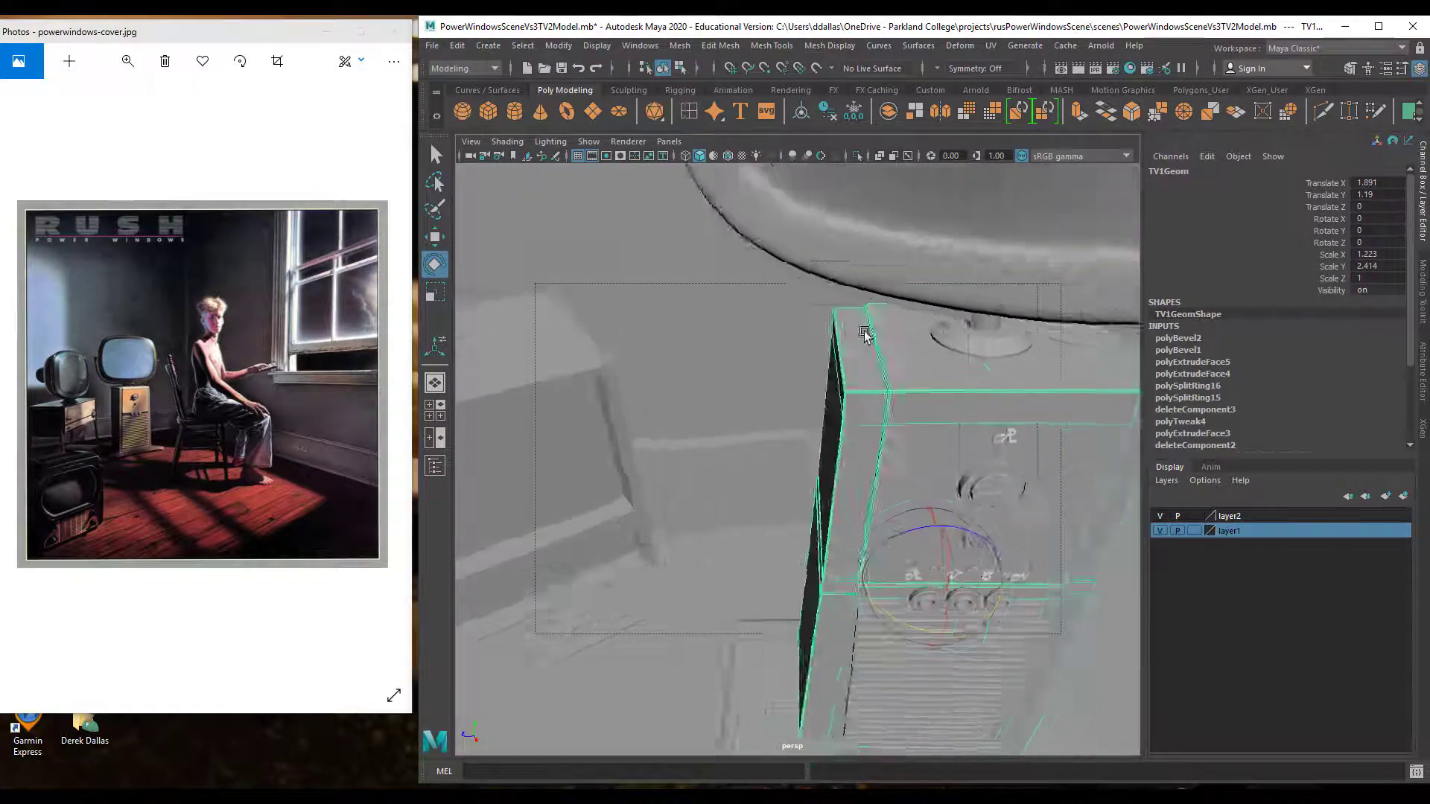
alt+right_drag(865, 332, 971, 351)
alt+drag(970, 351, 943, 347)
alt+right_drag(943, 348, 932, 347)
alt+drag(826, 284, 839, 306)
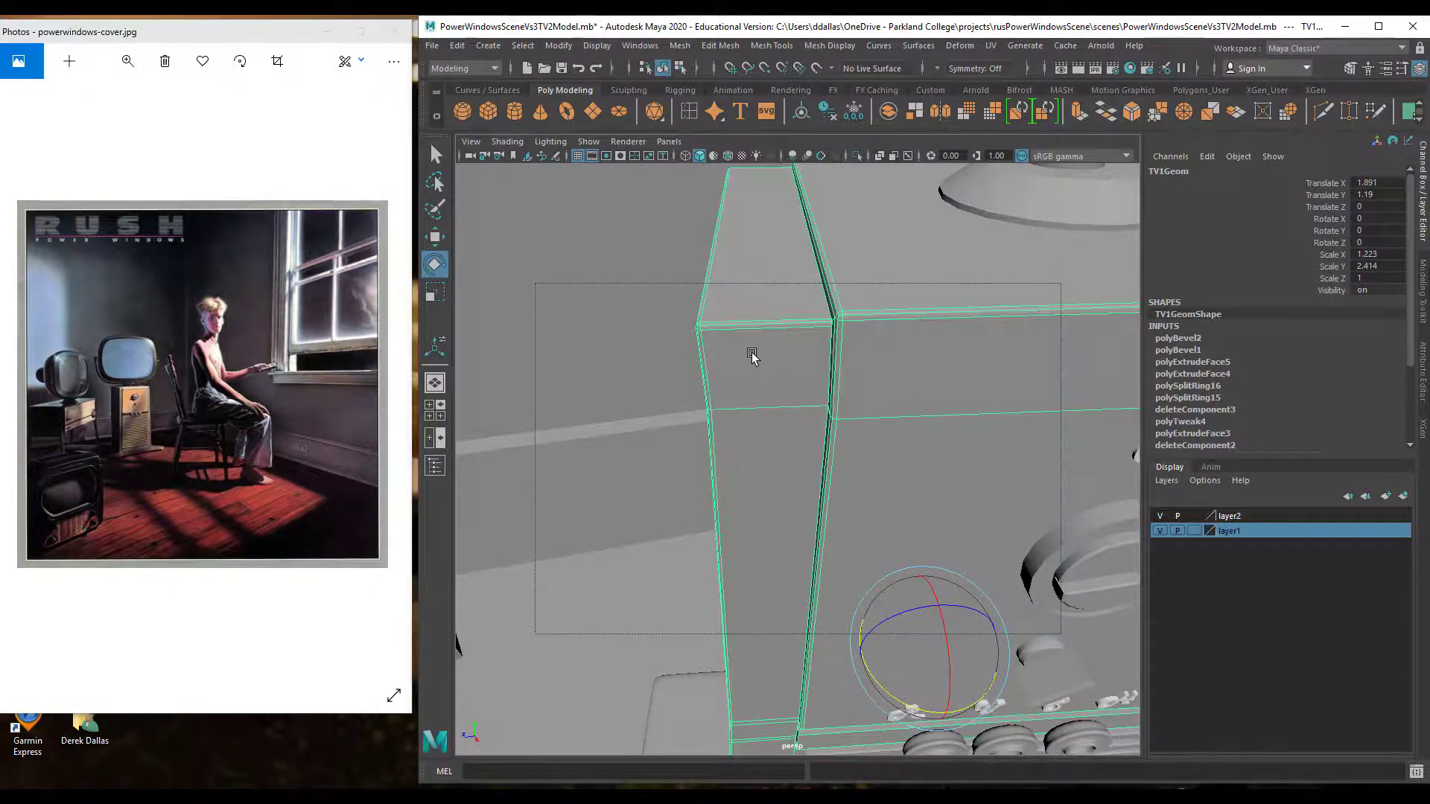
alt+right_drag(752, 356, 681, 348)
mouse_move(681, 348)
alt+middle_down()
mouse_move(874, 351)
mouse_move(1022, 281)
alt+middle_up()
alt+middle_drag(766, 367, 899, 328)
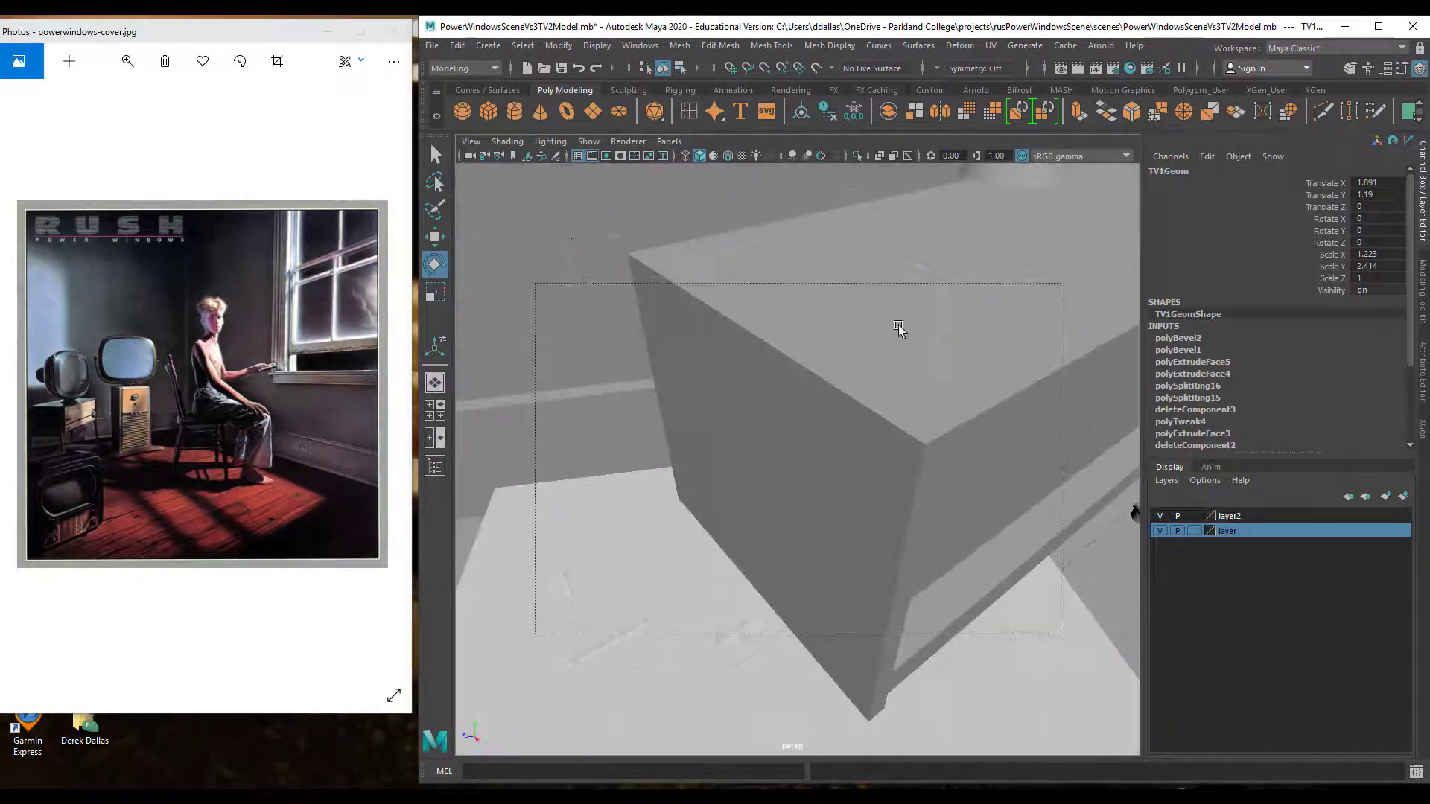
alt+drag(900, 328, 871, 354)
click(862, 370)
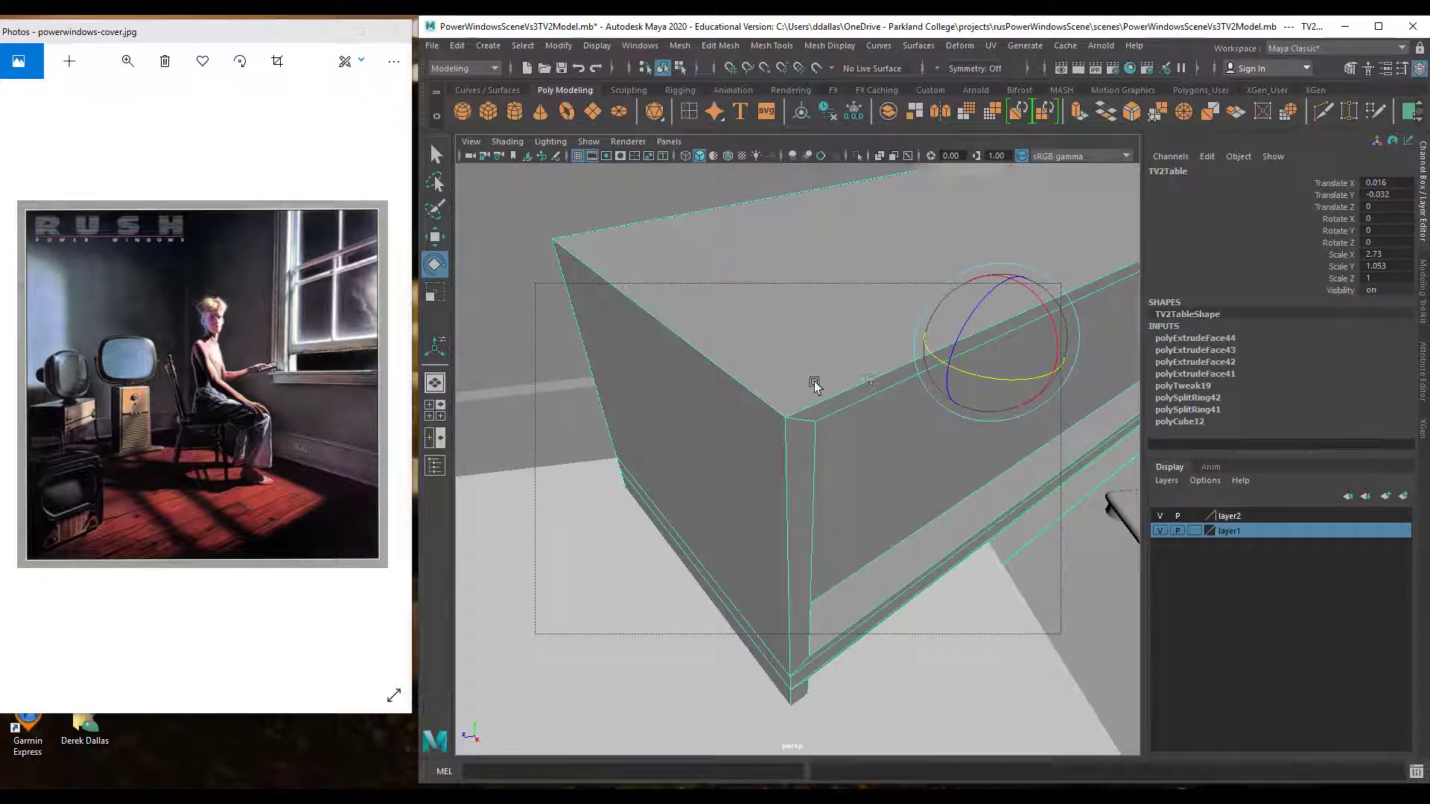
right_drag(776, 383, 779, 341)
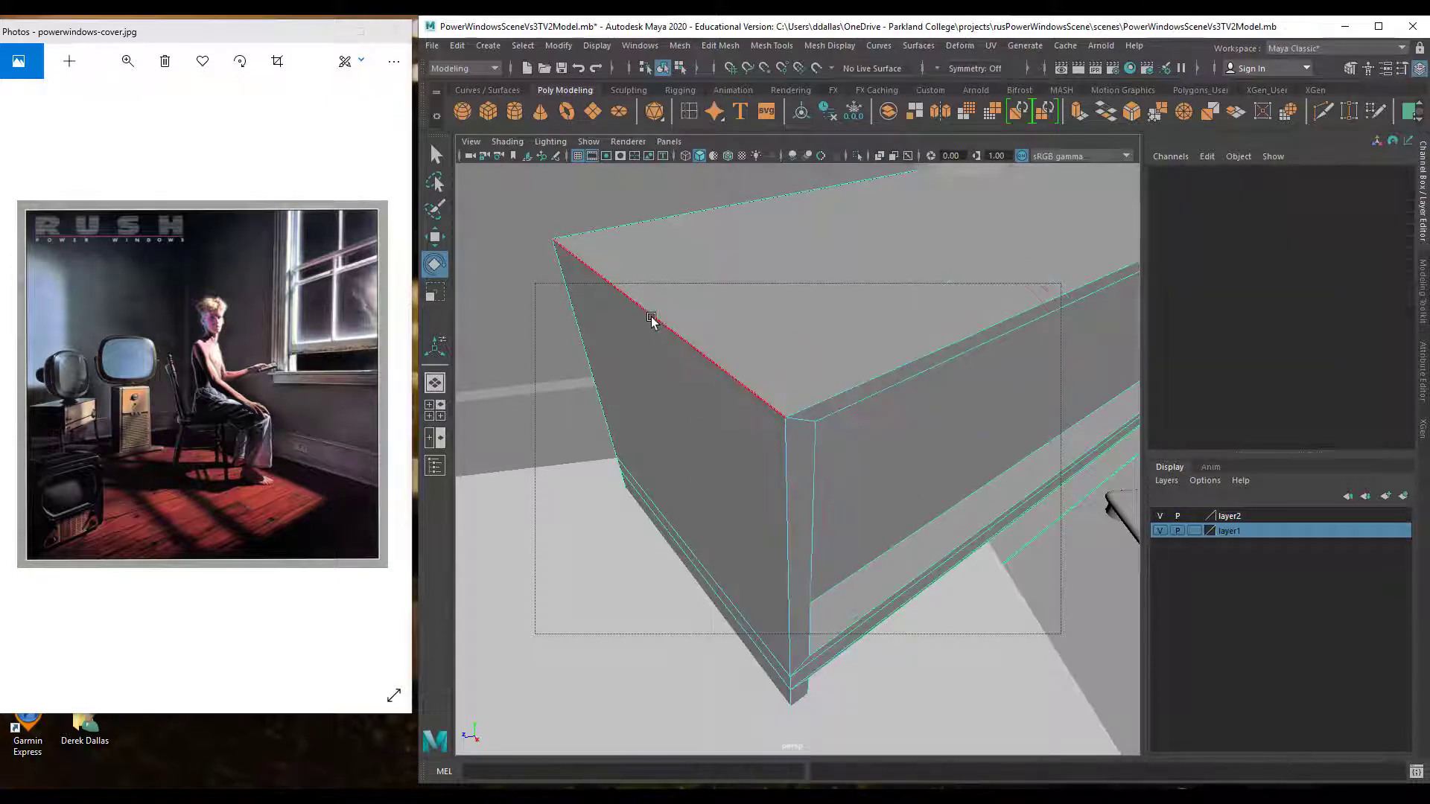
click(652, 320)
click(686, 212)
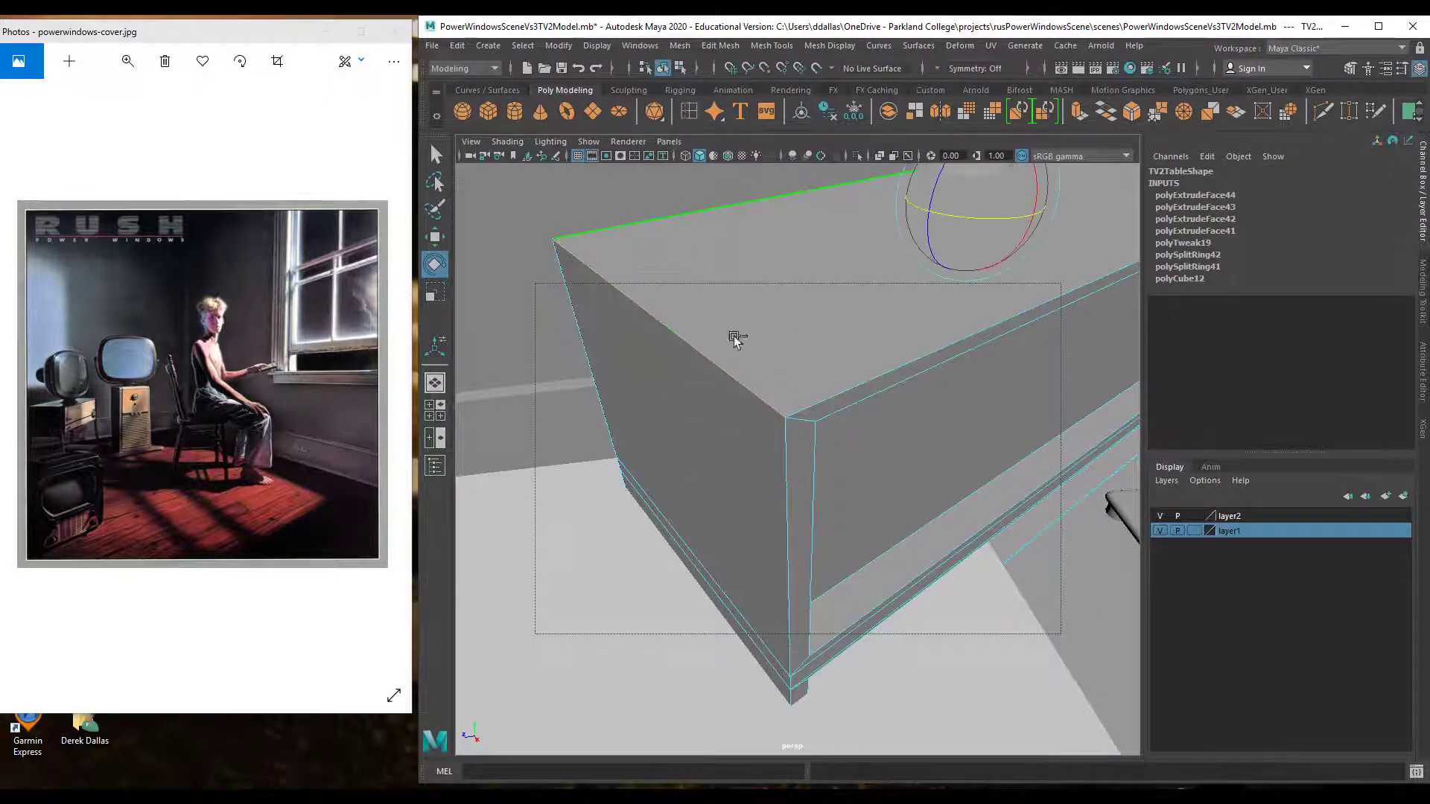
click(824, 393)
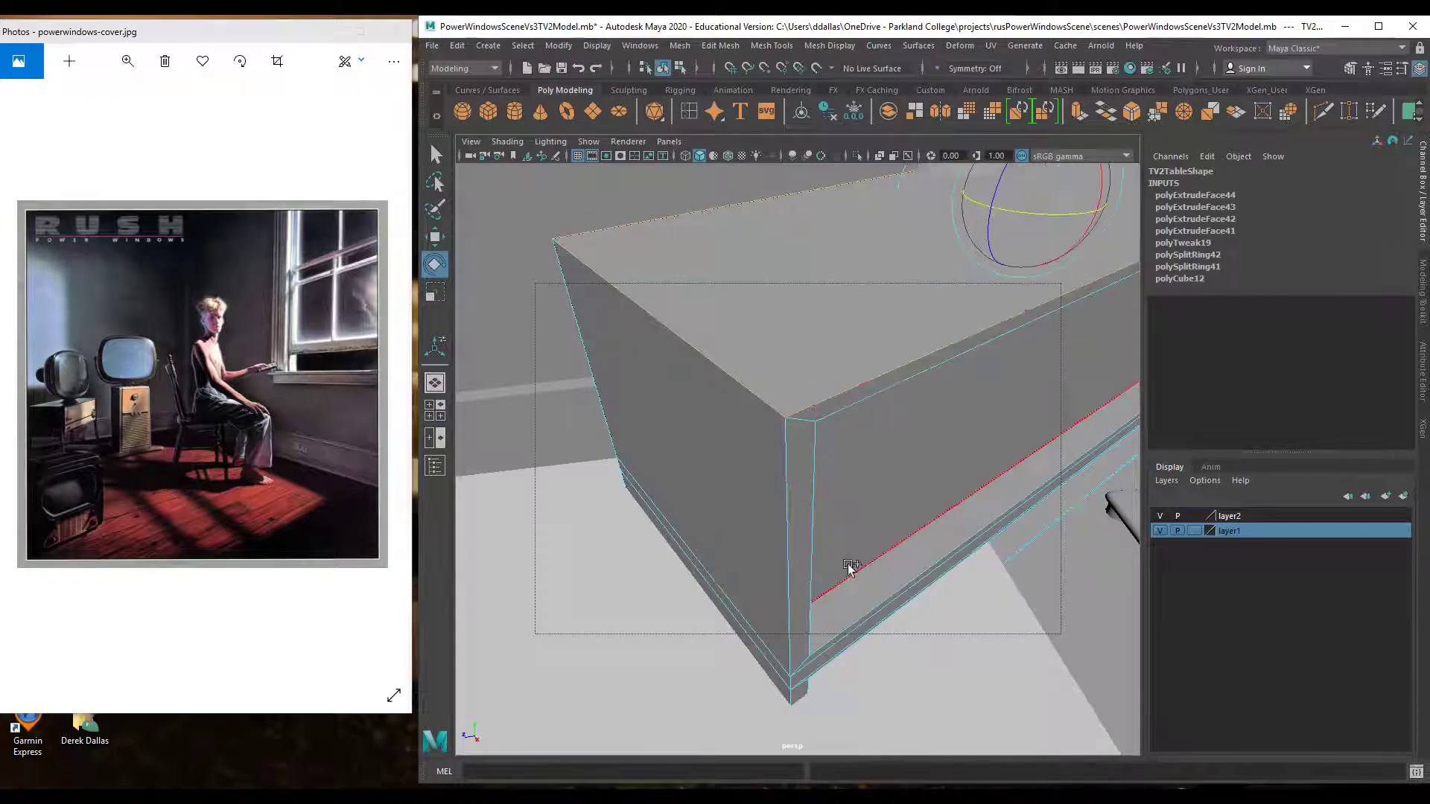
click(554, 427)
Select TV2Table as an object, frame it in the perspective view and switch to the Select tool
click(929, 438)
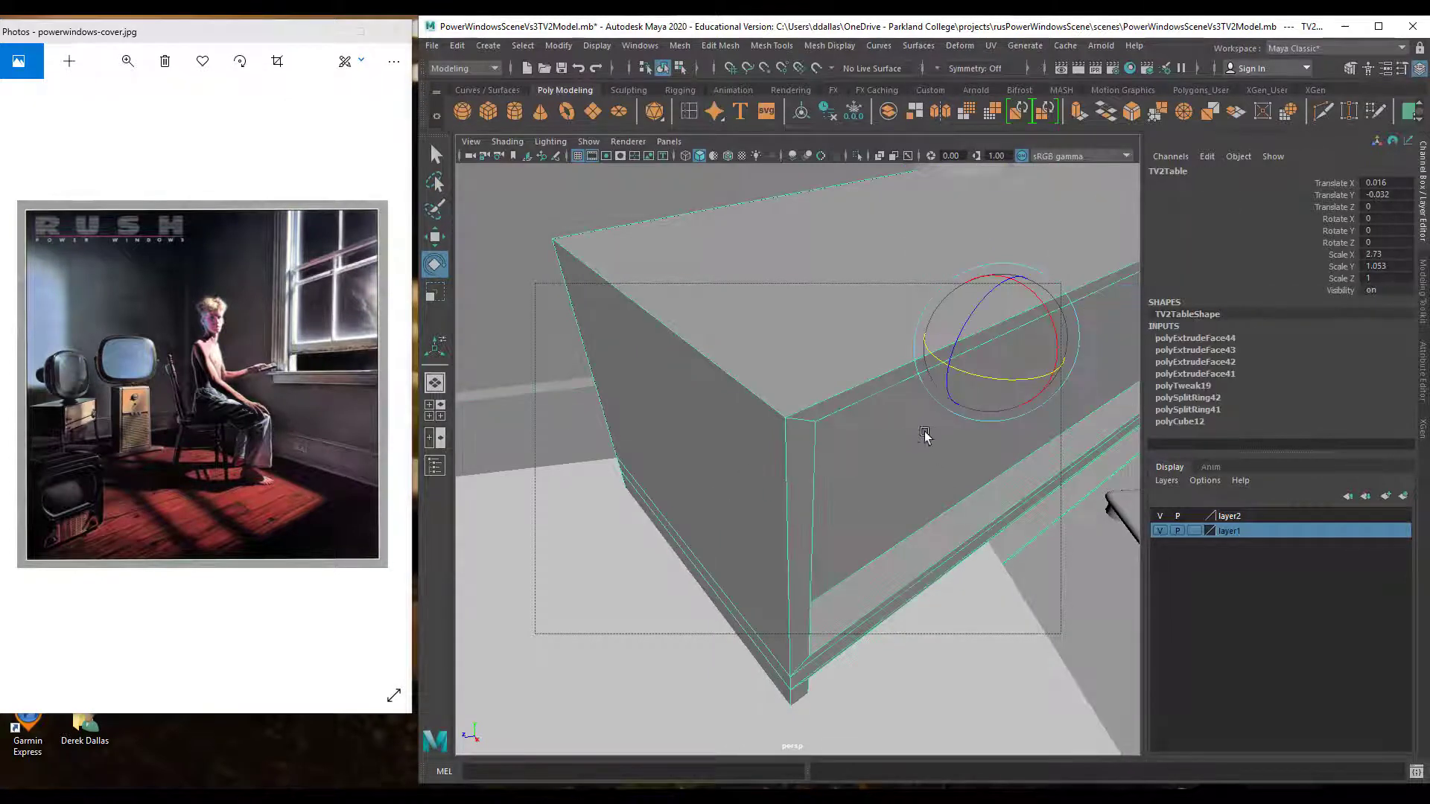
key(f)
key(q)
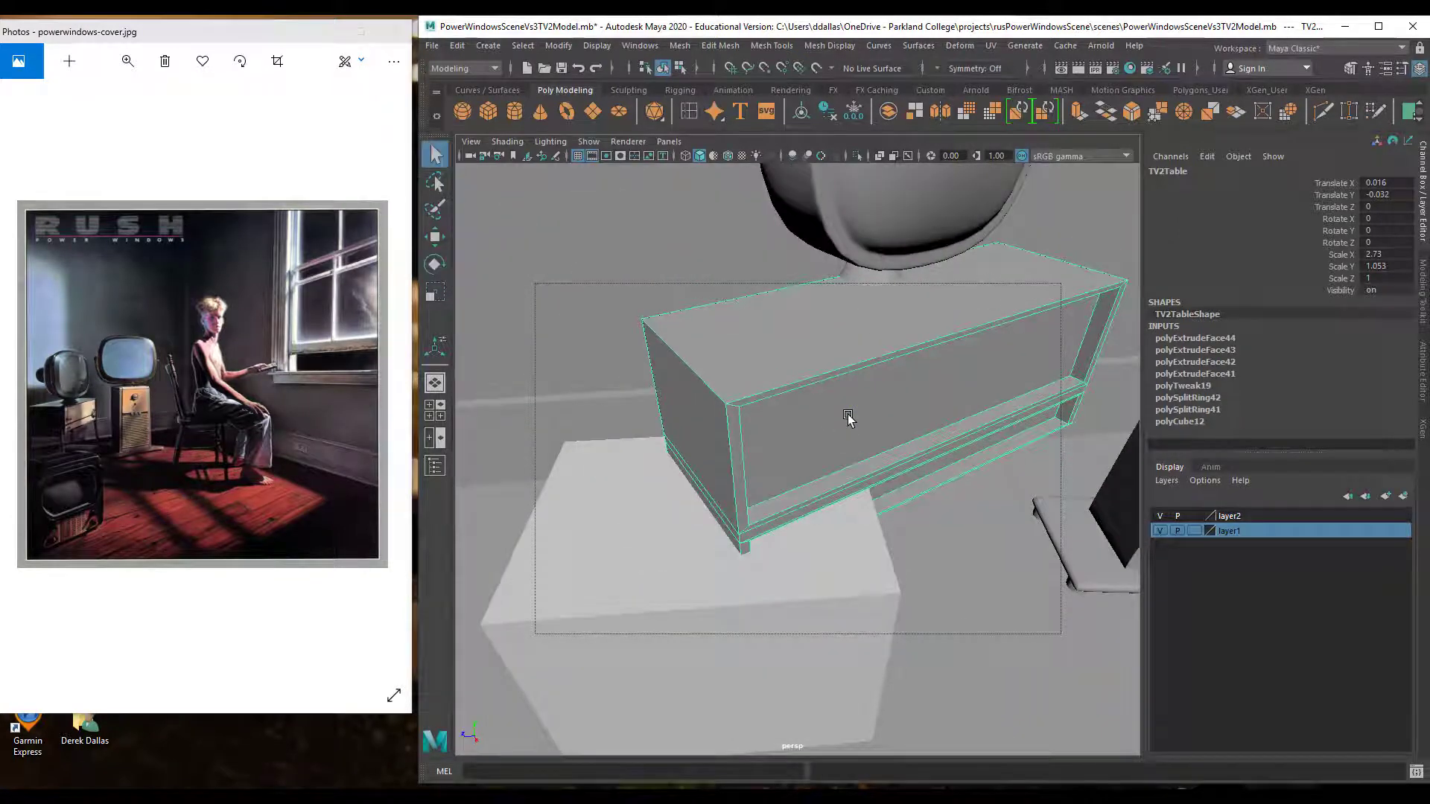
alt+drag(816, 492, 730, 357)
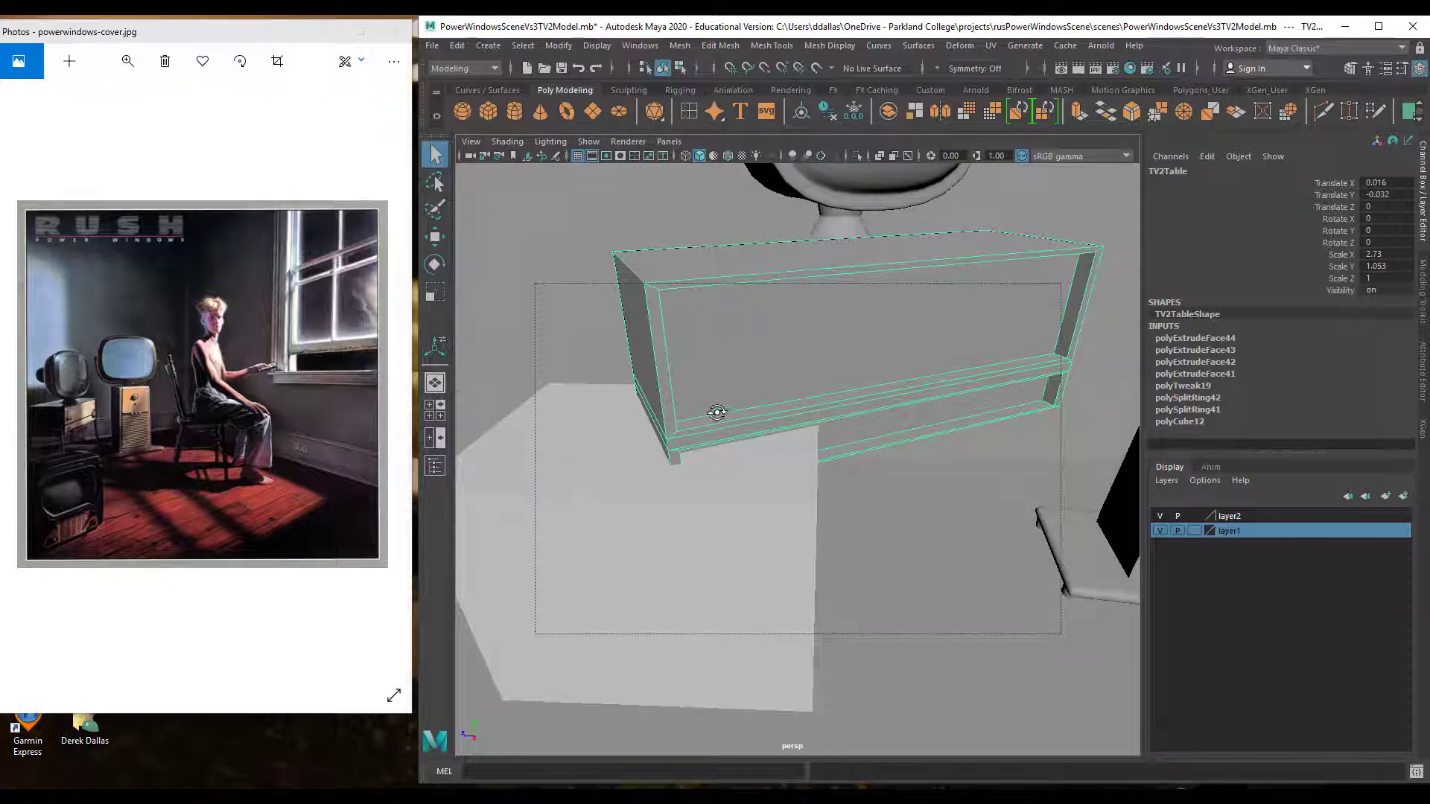
alt+drag(716, 412, 654, 332)
In edge mode, select the edge loop around TV2Table's large front opening
right_drag(613, 323, 615, 280)
click(605, 288)
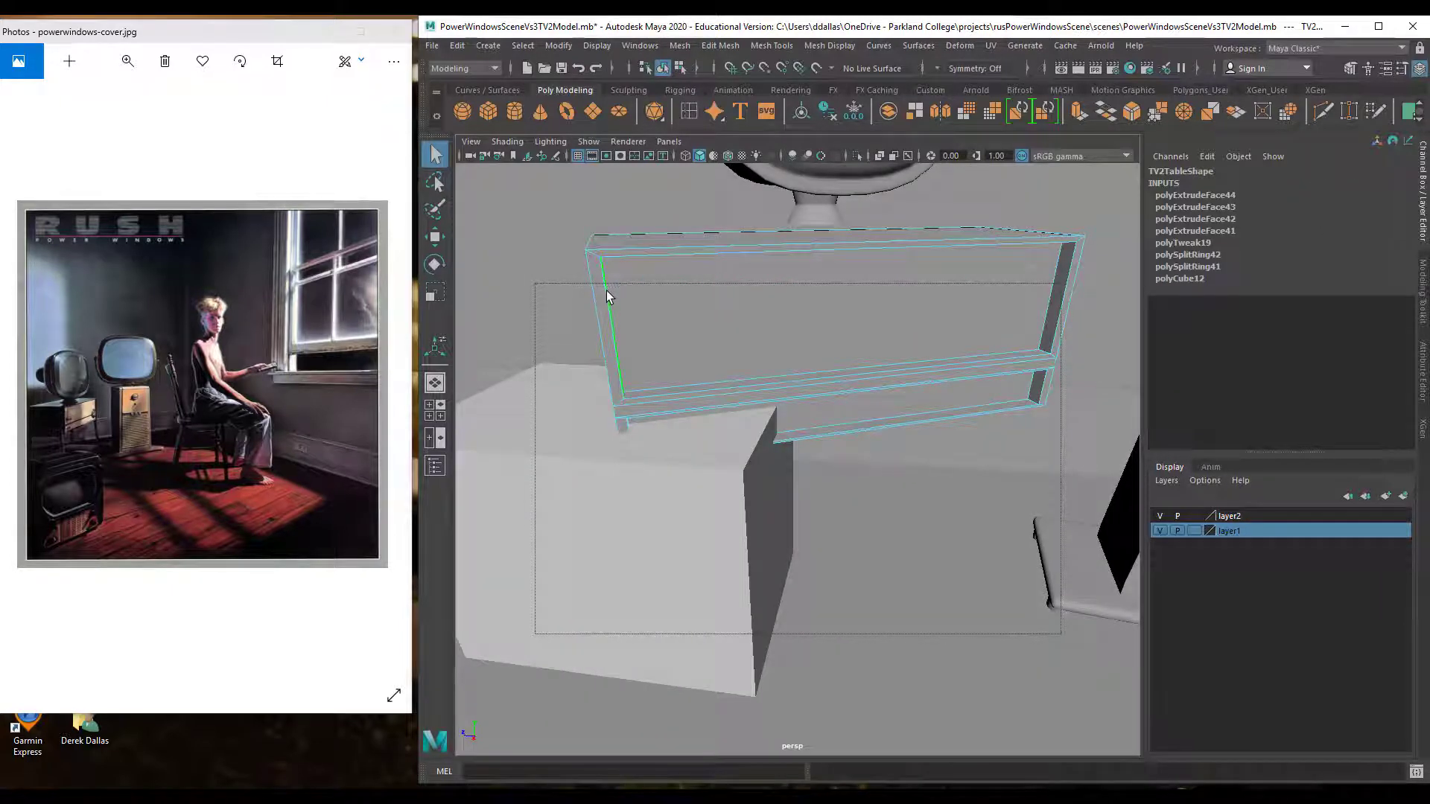
shift+click(619, 253)
shift+click(969, 334)
alt+drag(951, 329, 756, 367)
click(618, 305)
double_click(659, 312)
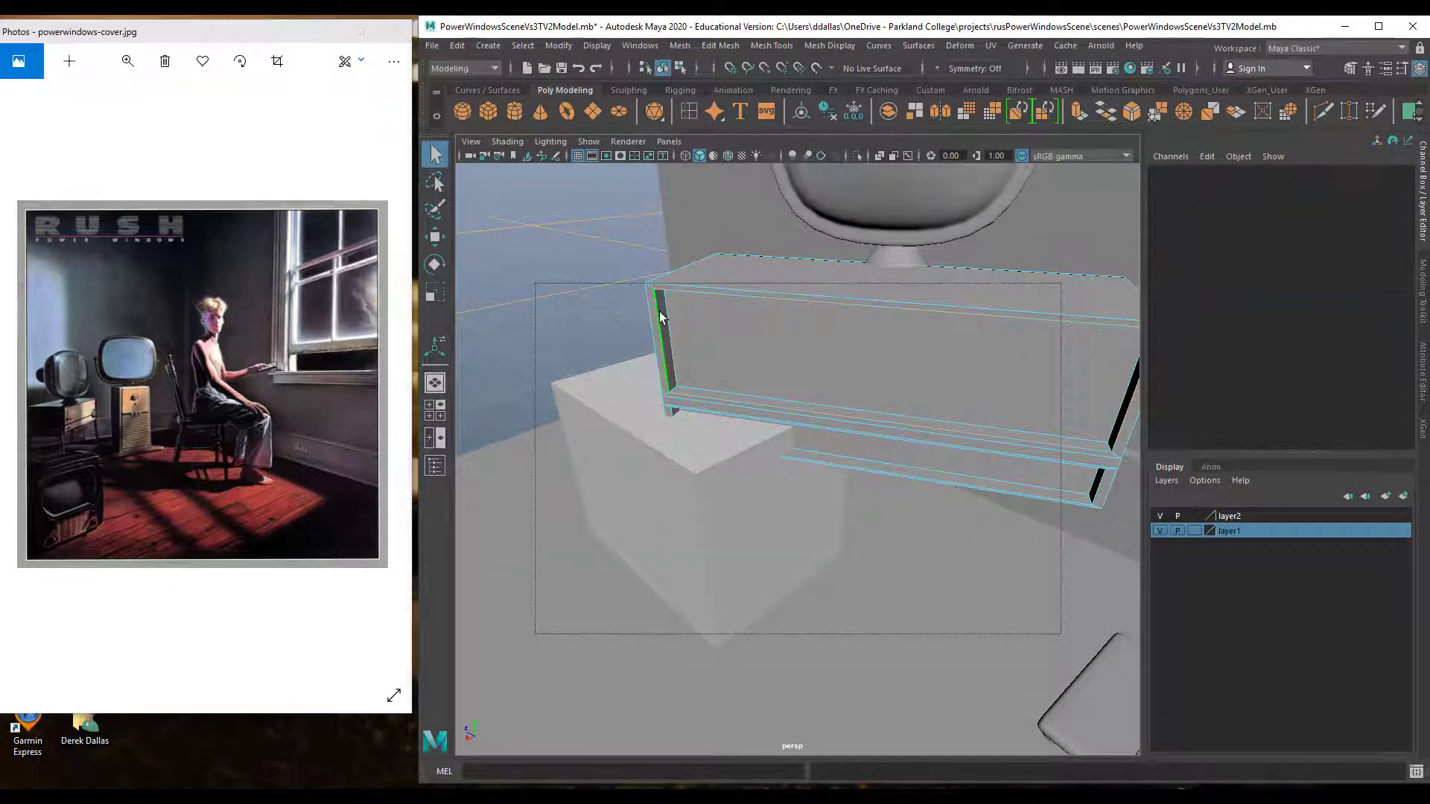
alt+drag(741, 382, 728, 355)
alt+middle_drag(728, 354, 713, 355)
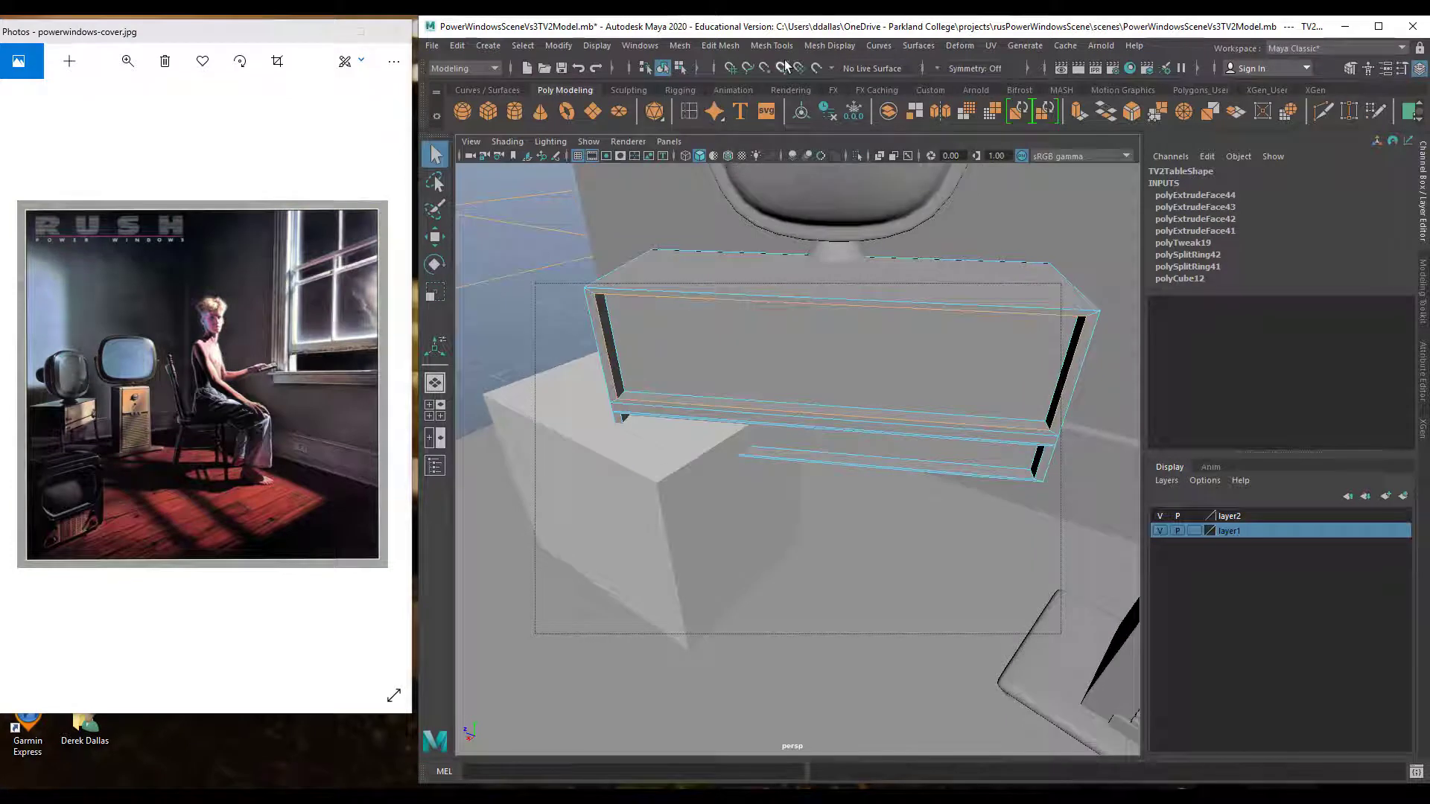
Bevel the selected front opening edges of TV2Table with a fraction of 0.1
click(734, 46)
click(736, 97)
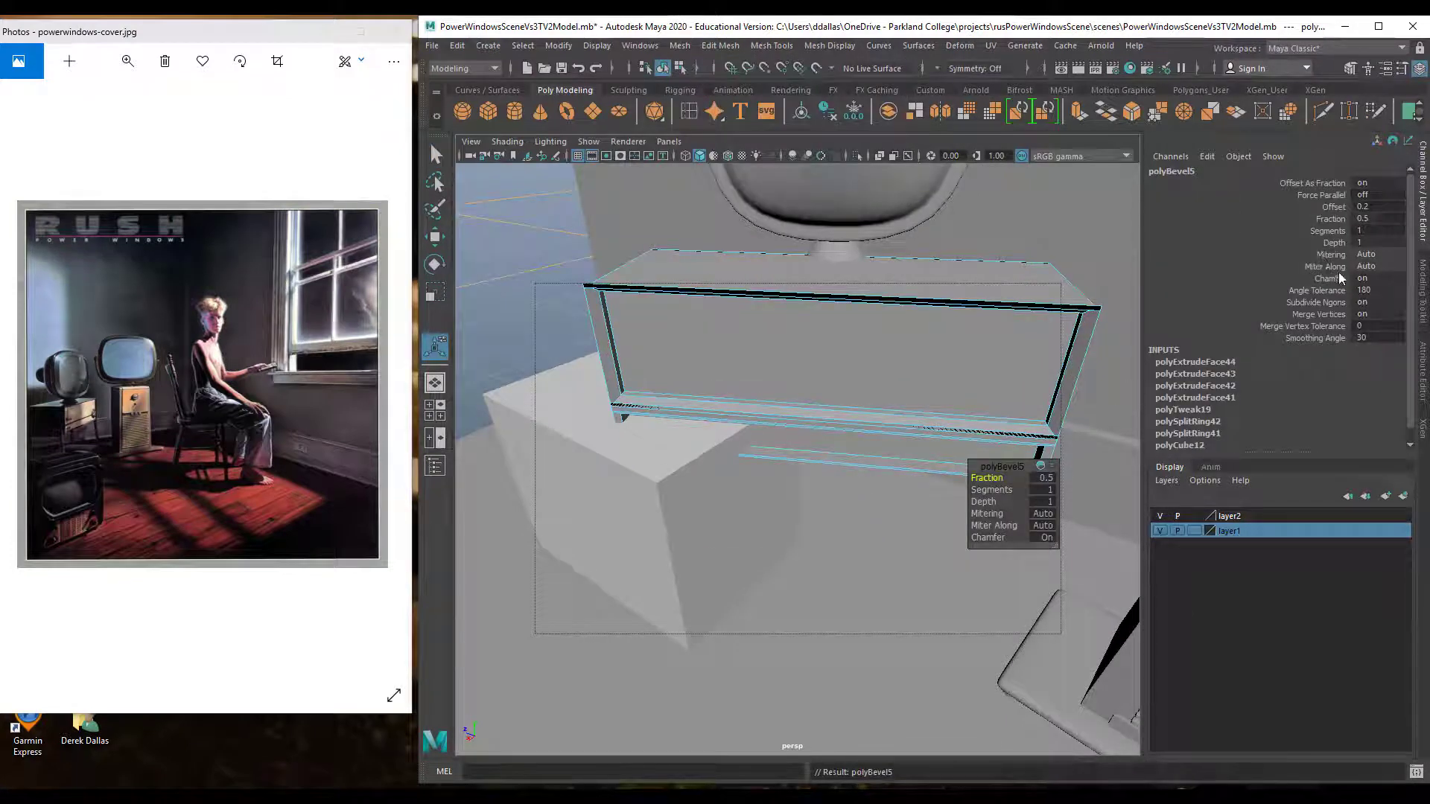
click(1337, 219)
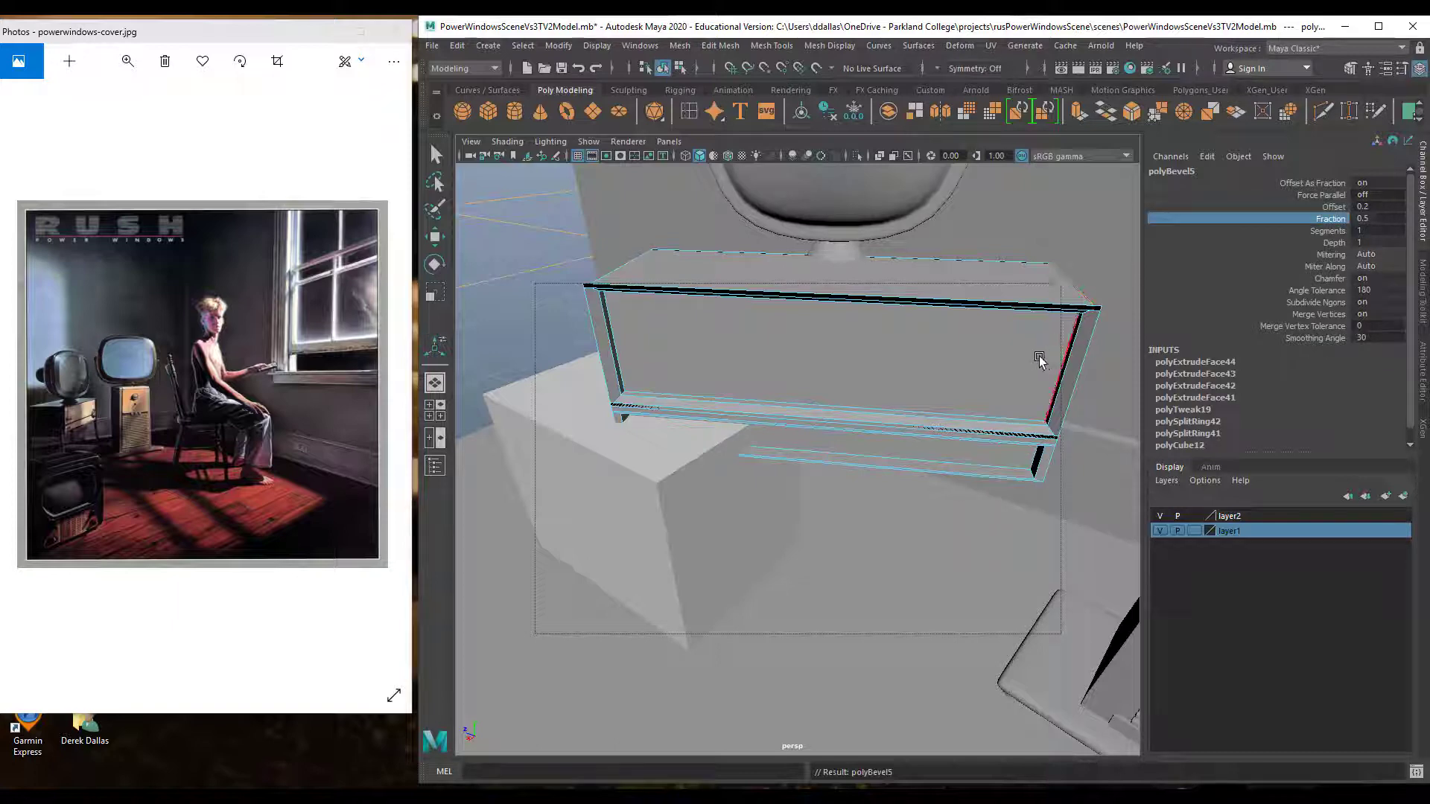
middle_drag(1037, 358, 1037, 355)
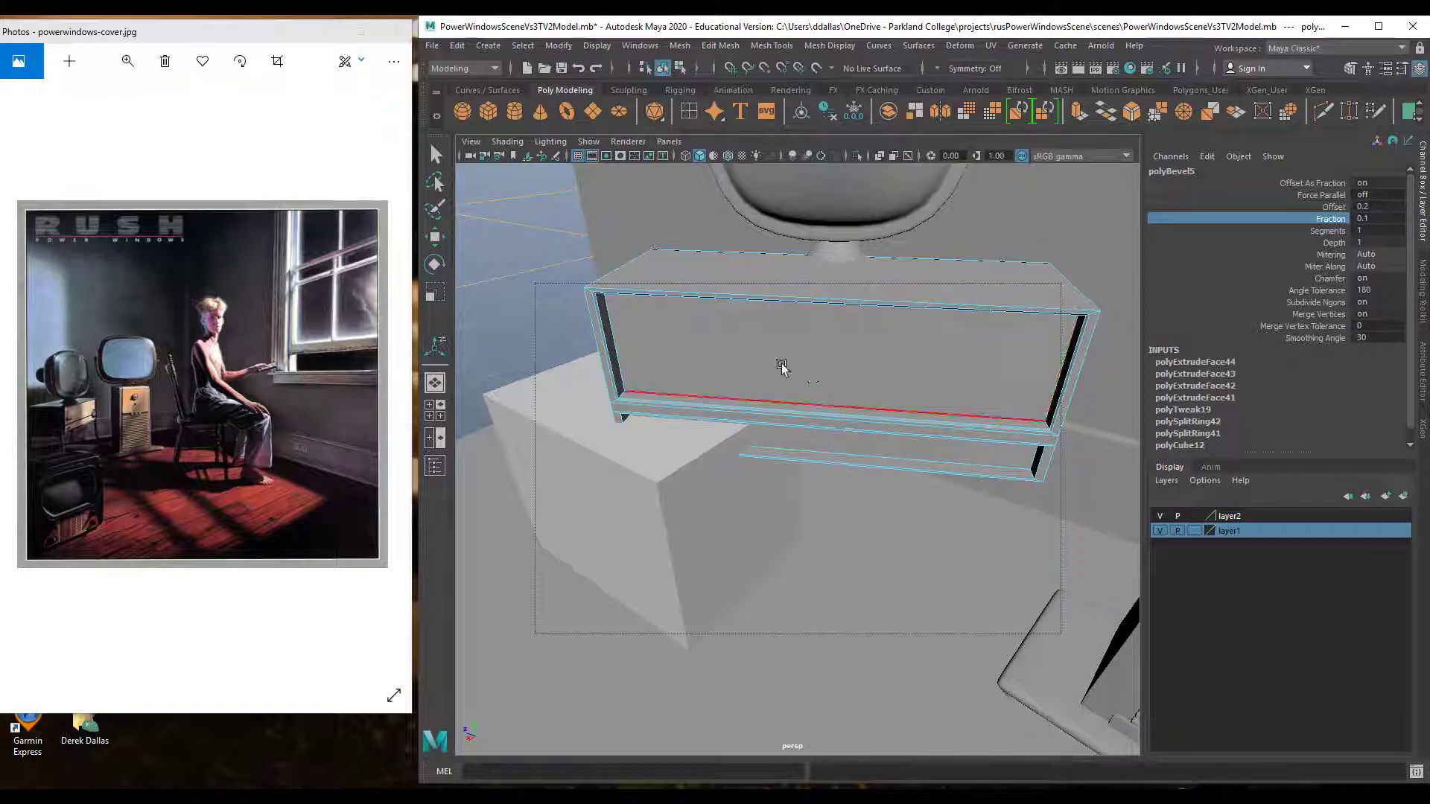
Select TV2Table's tabletop perimeter edges and bevel them with the Bevel options reset to defaults
click(628, 292)
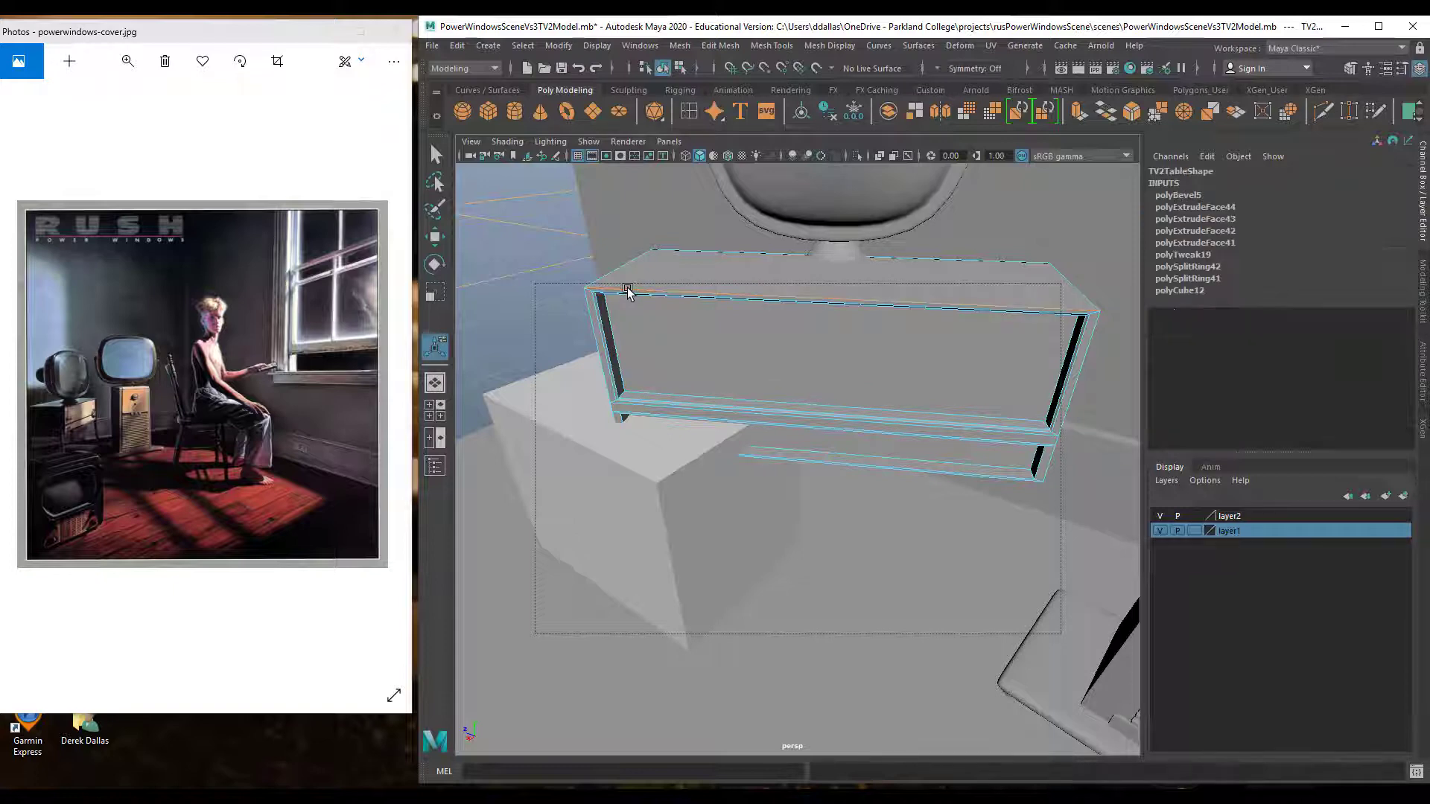
shift+click(1058, 271)
click(721, 45)
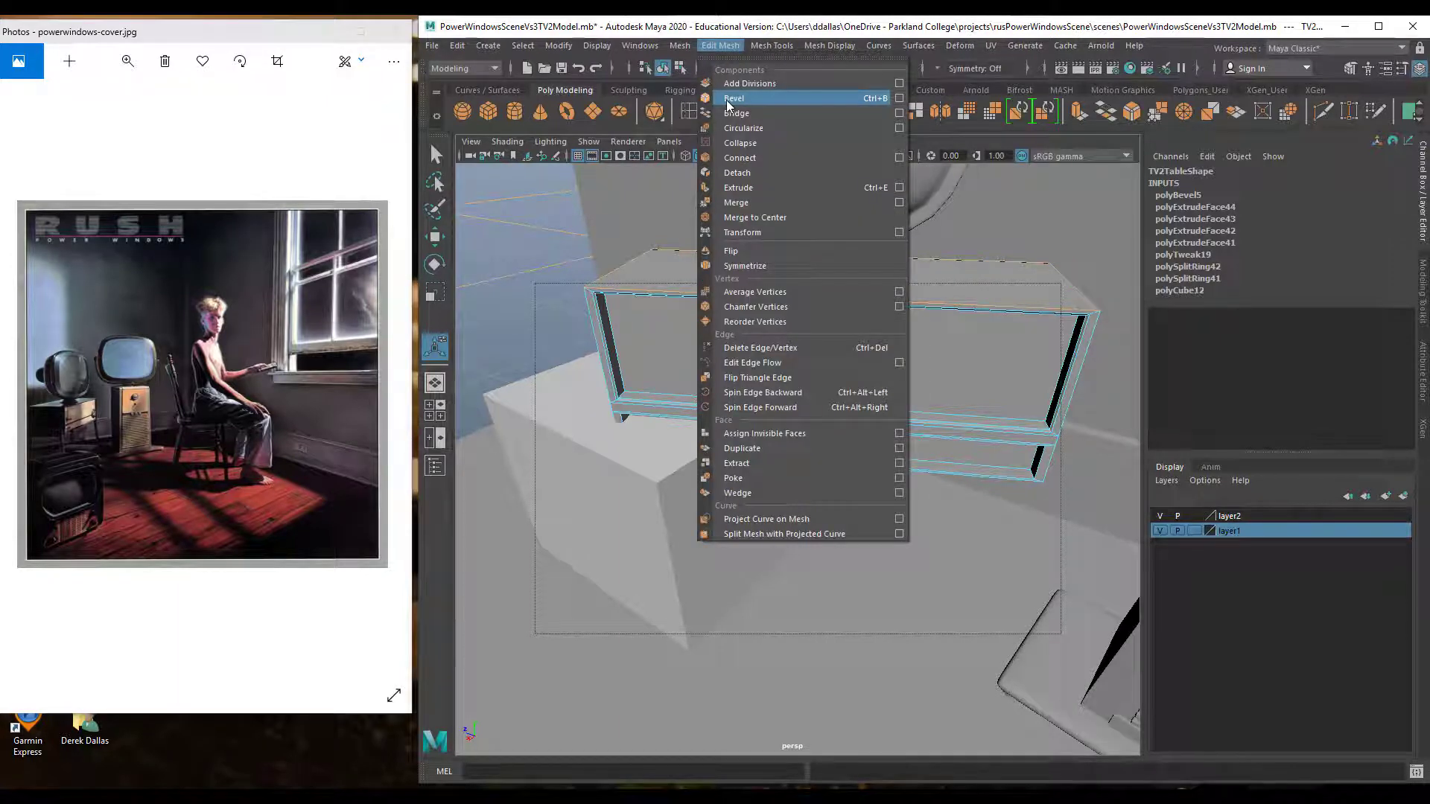
click(899, 99)
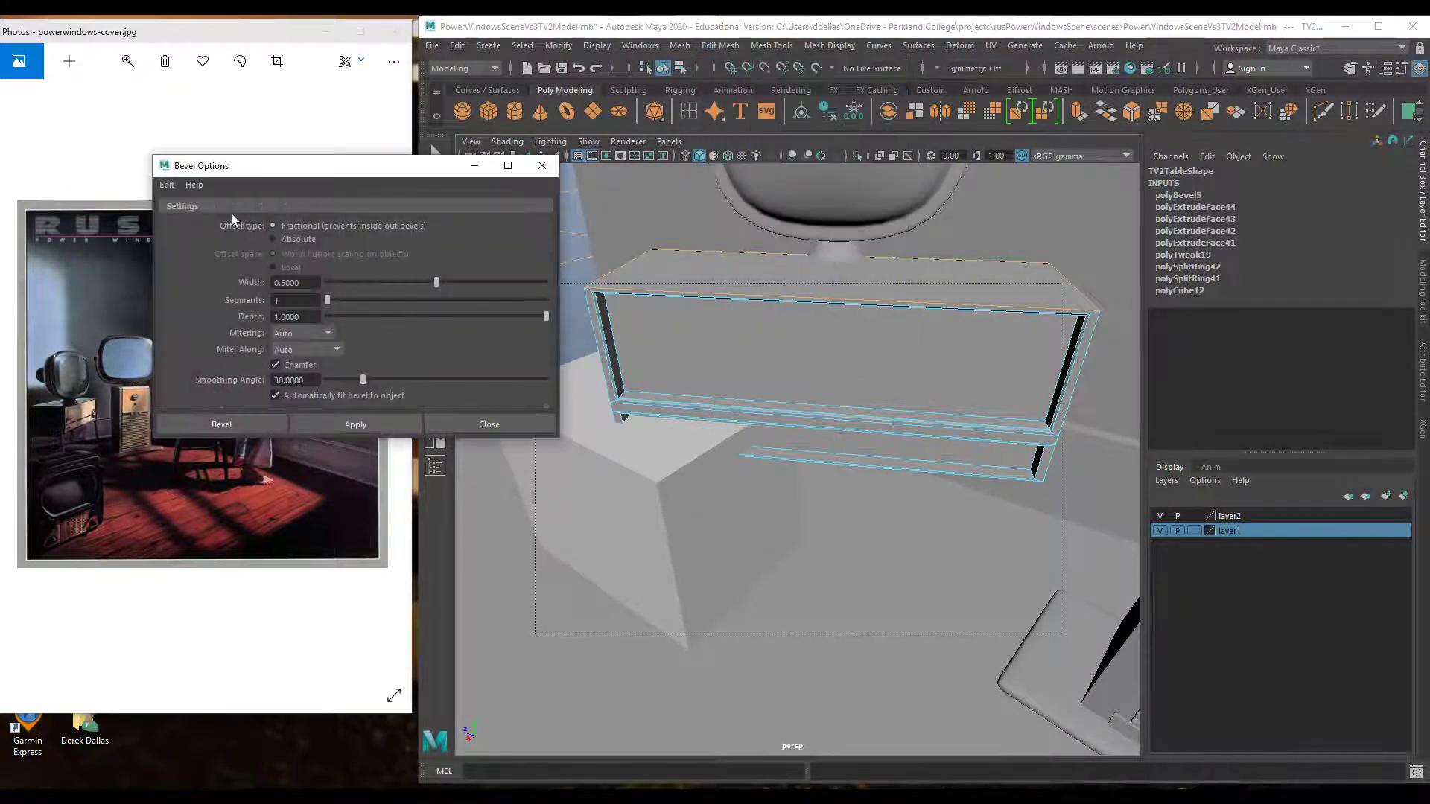
click(170, 191)
click(177, 213)
click(166, 187)
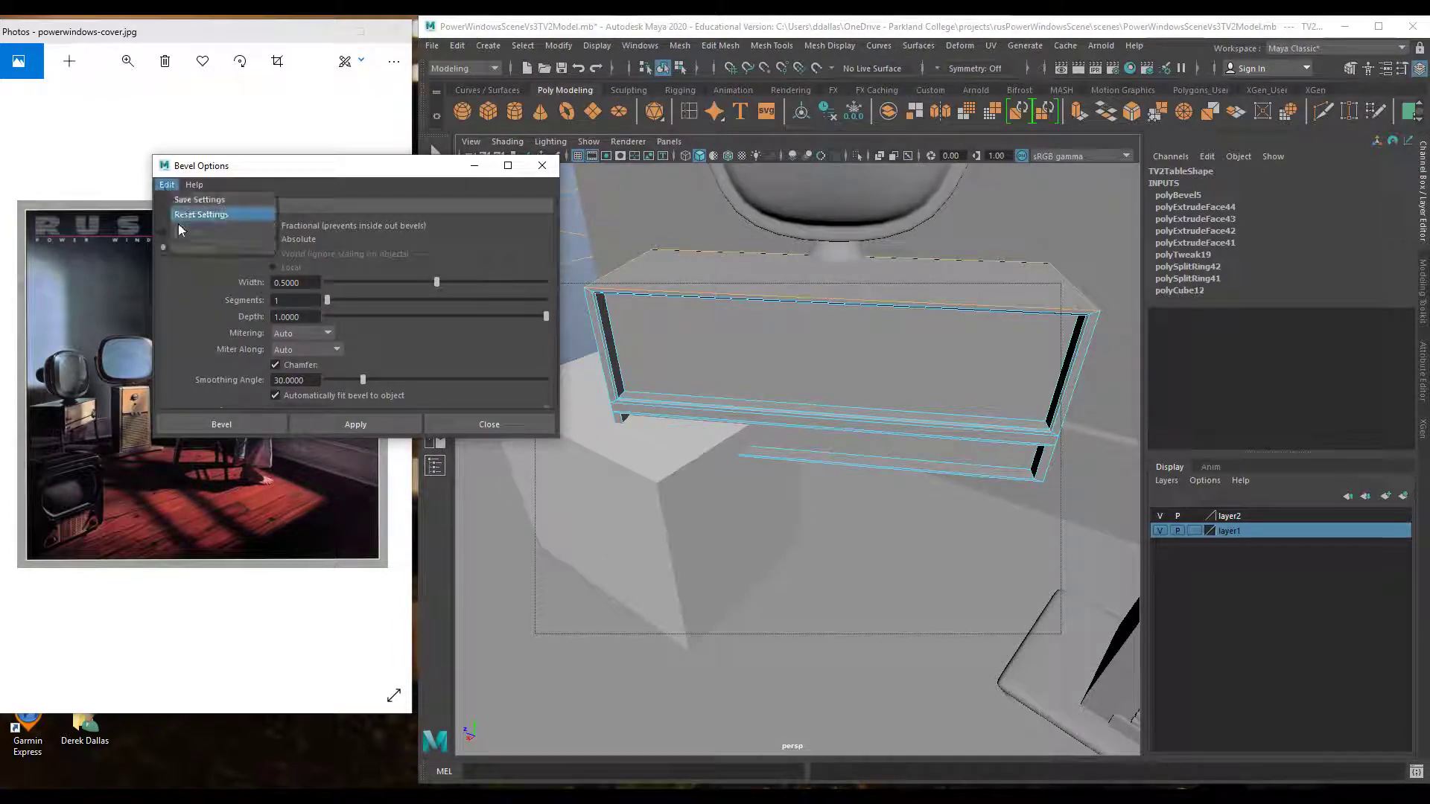
click(178, 211)
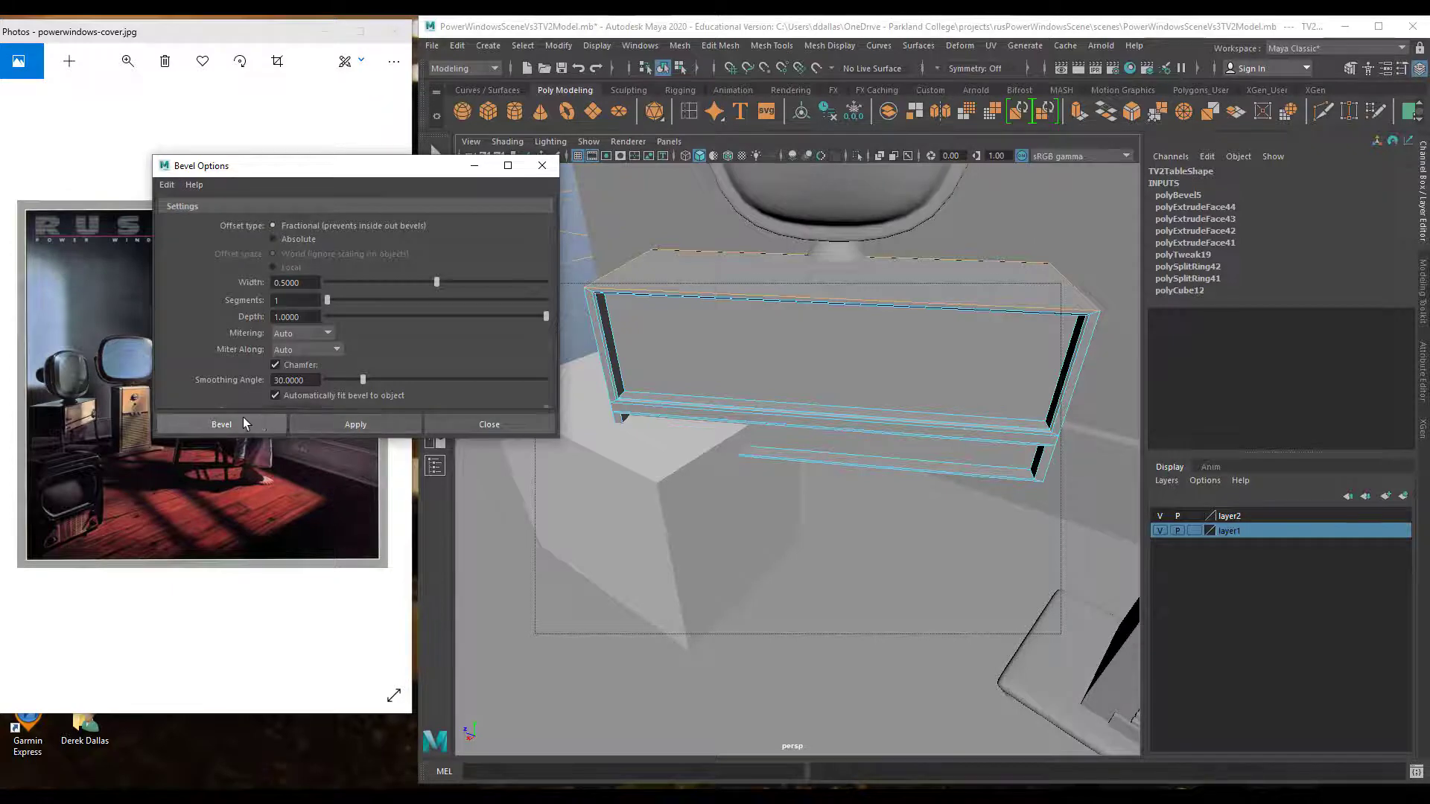
click(244, 420)
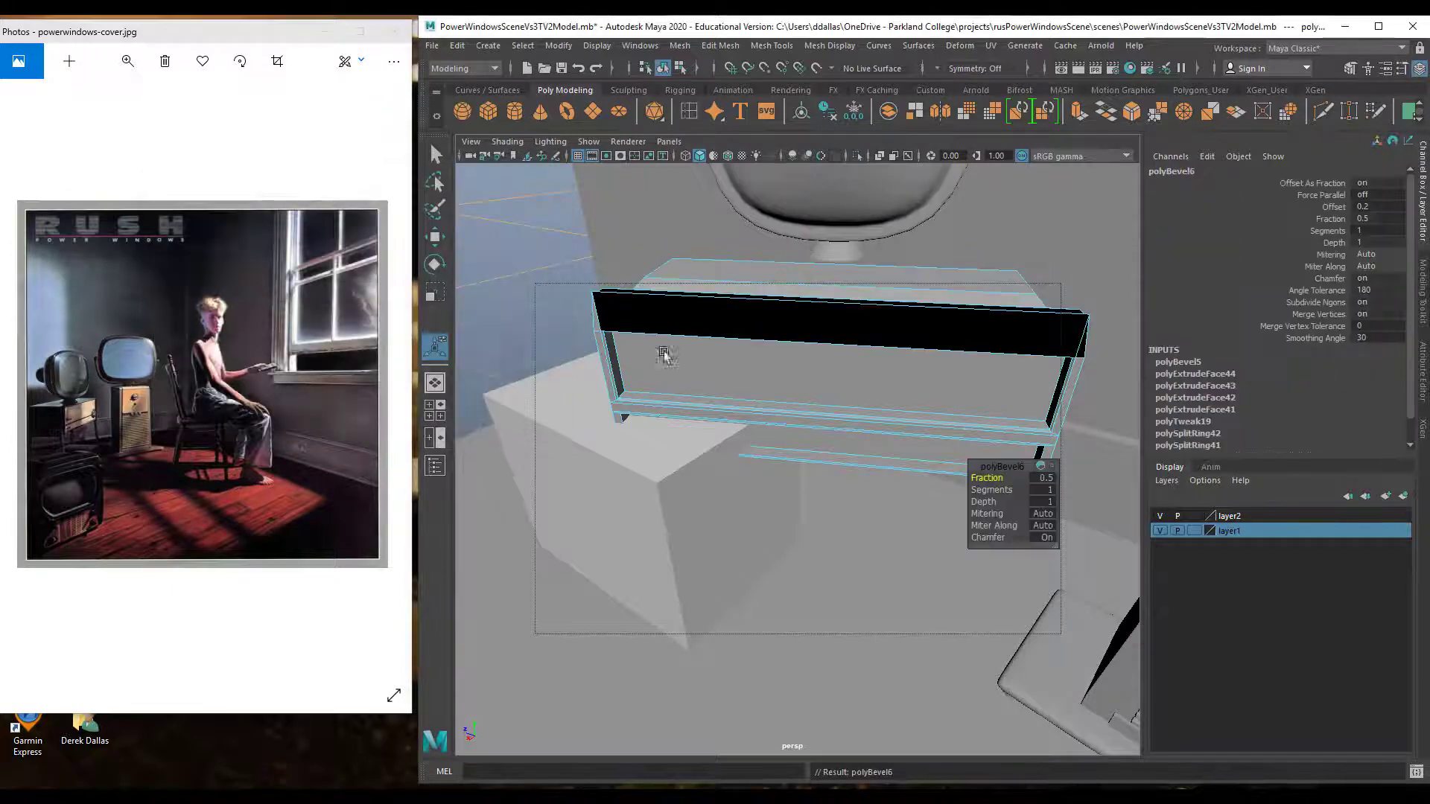
Reduce the tabletop bevel's fraction to 0 and inspect the table corner up close
click(1332, 218)
middle_drag(972, 260, 967, 259)
alt+drag(759, 320, 886, 335)
alt+right_drag(886, 336, 950, 349)
alt+middle_drag(876, 309, 856, 348)
alt+drag(856, 348, 828, 386)
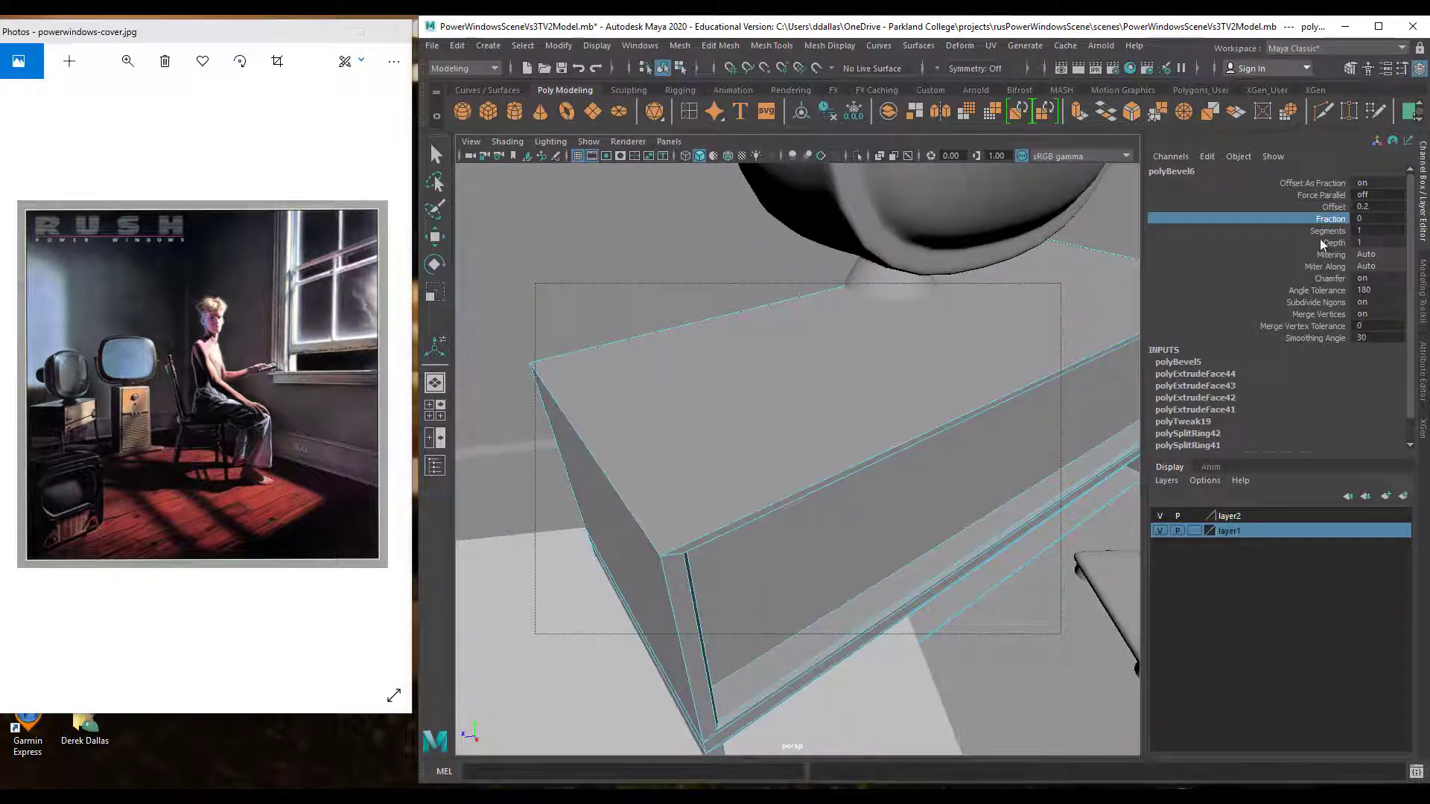
Try tabletop bevel fractions of 0.1 and 0.05, and set the fraction to 0.01
click(1373, 218)
text(0.1)
key(Return)
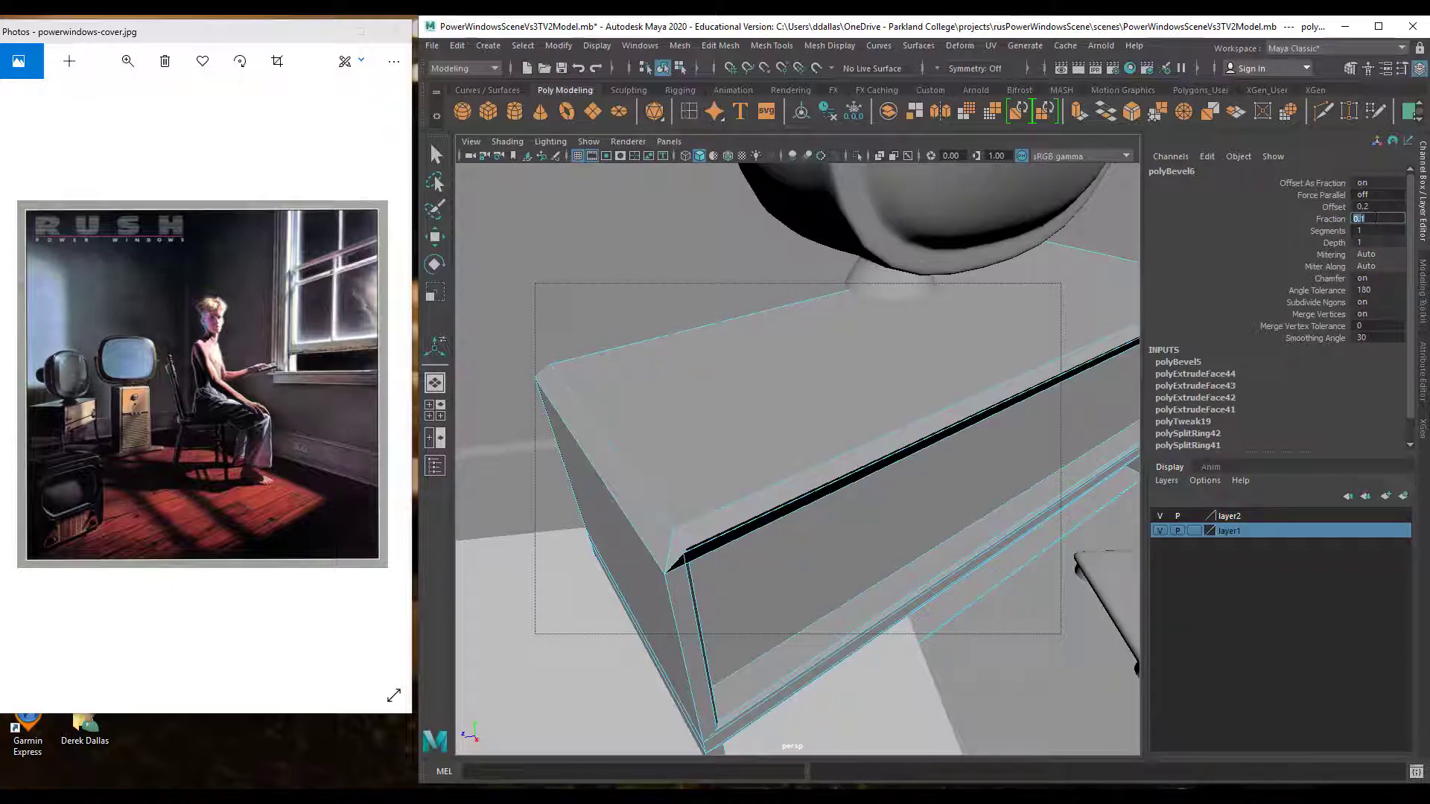
text(0.05)
key(Return)
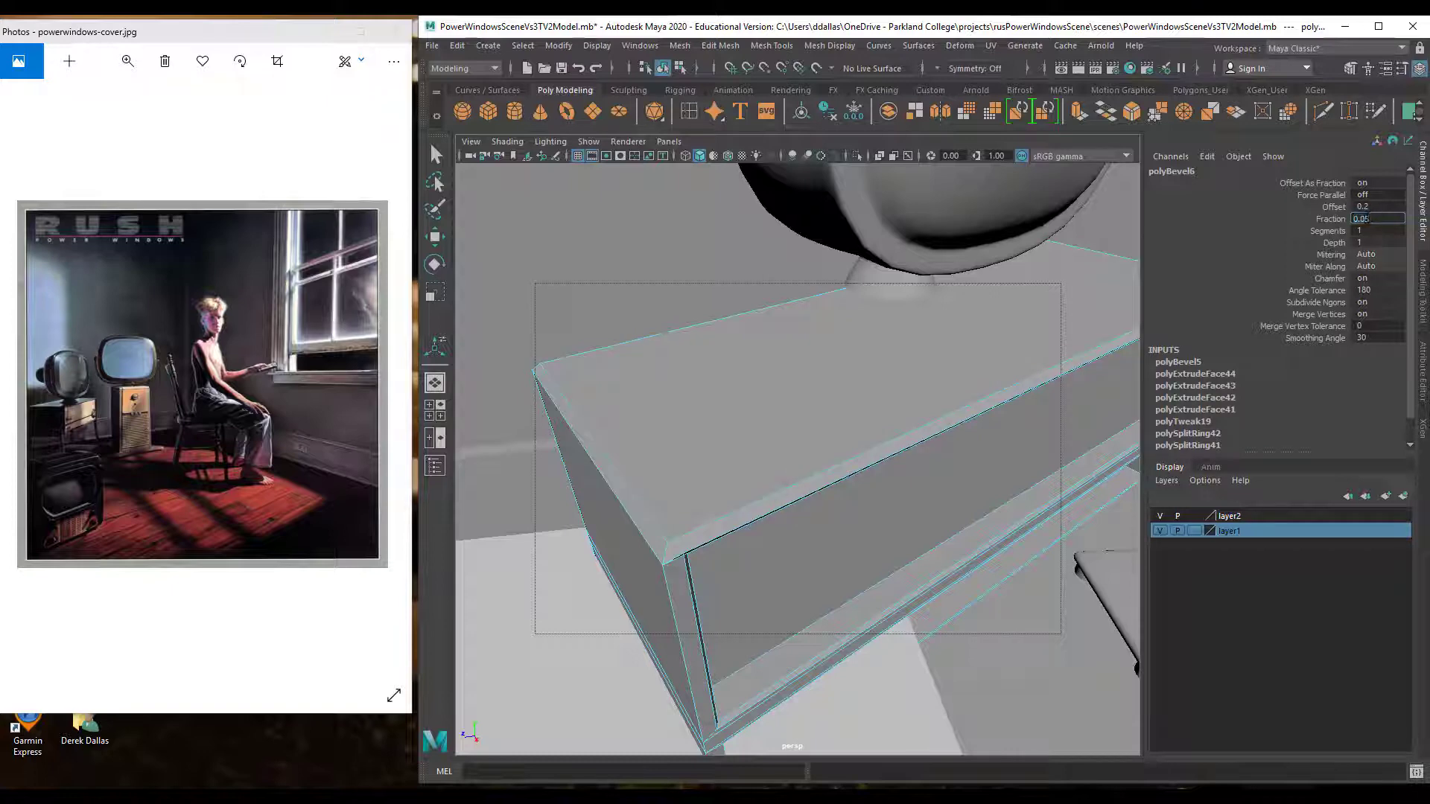
key(BackSpace)
text(1)
key(Return)
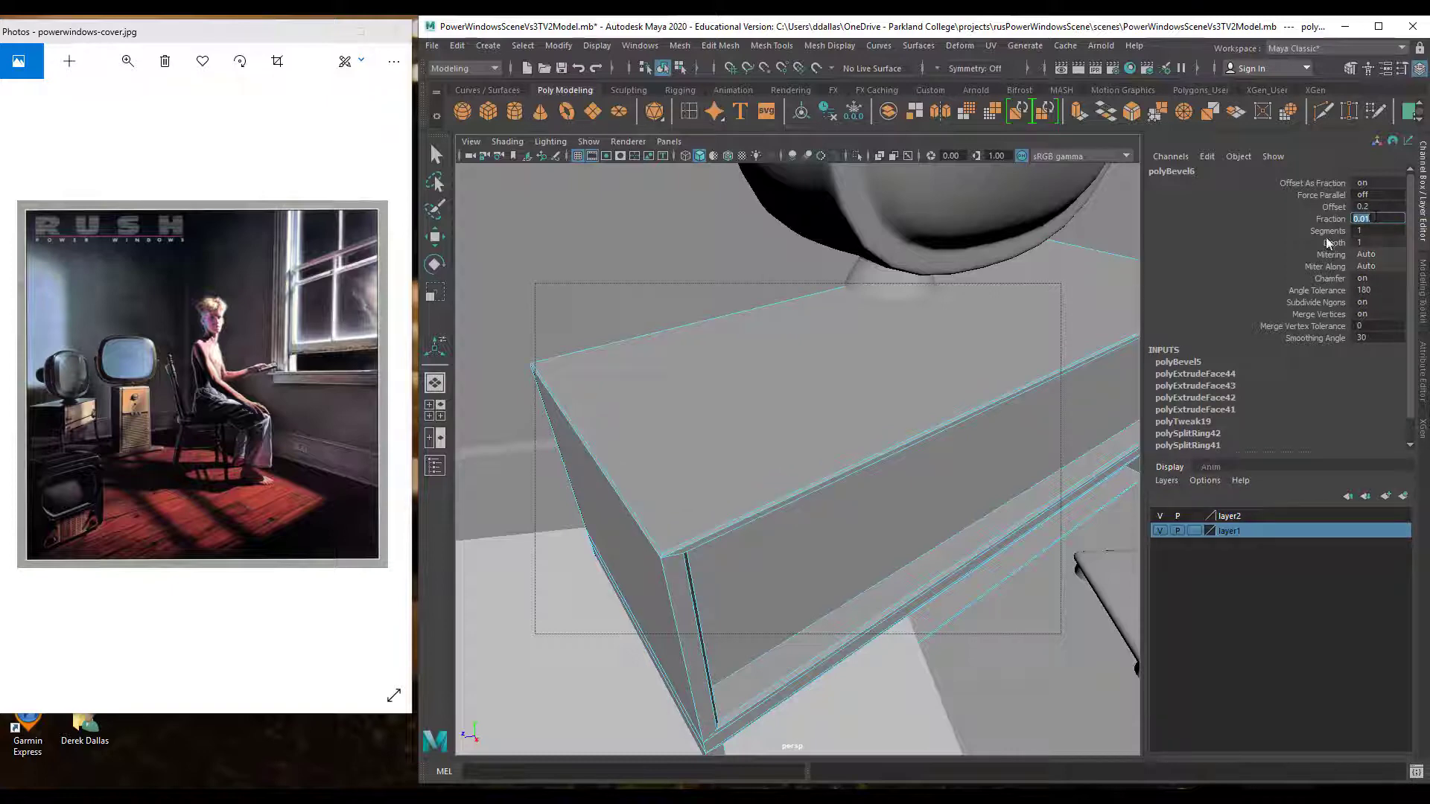
Review the beveled TV2Table alongside both TVs and clear the edge selection
alt+drag(871, 469, 791, 450)
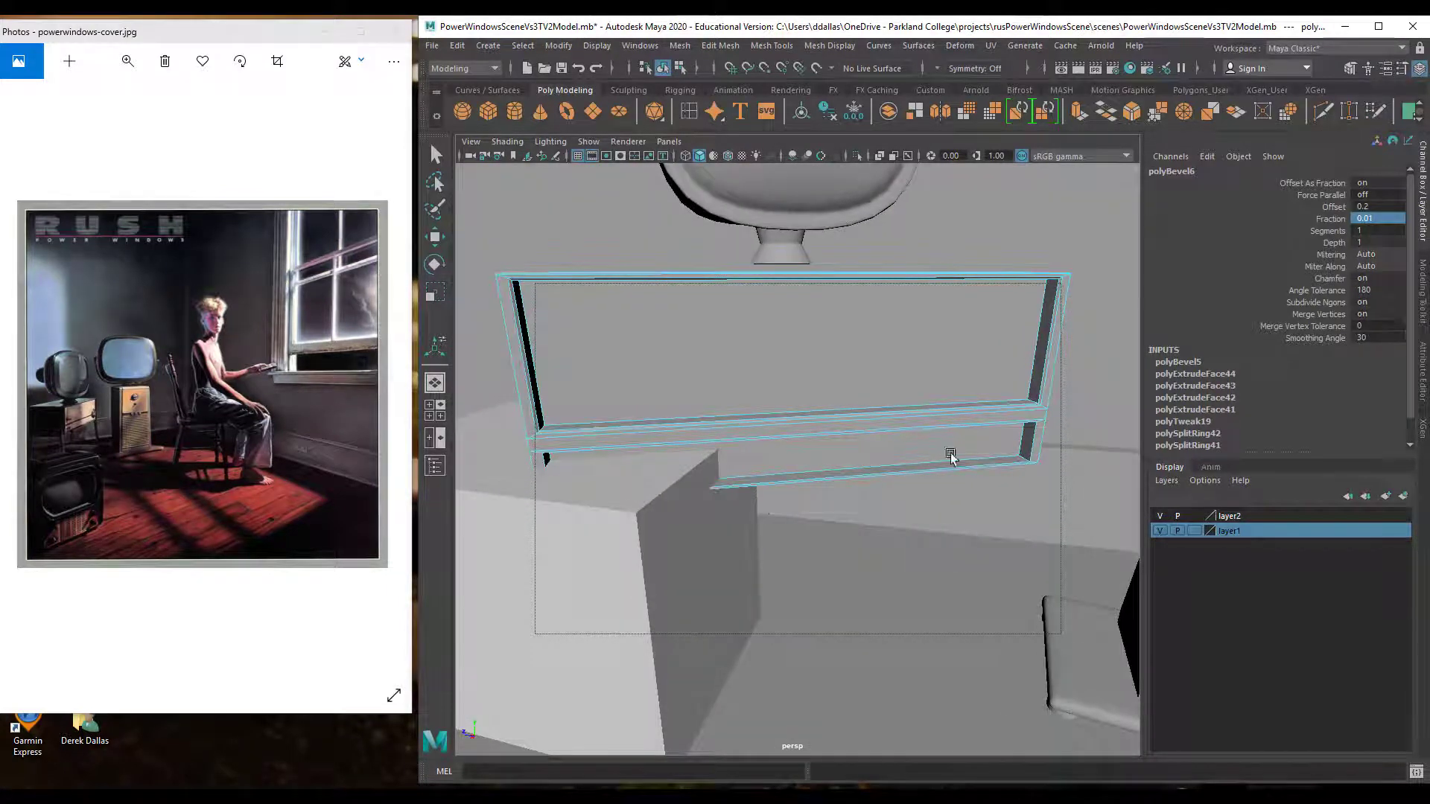
click(1031, 443)
scroll(1028, 441, down, 8)
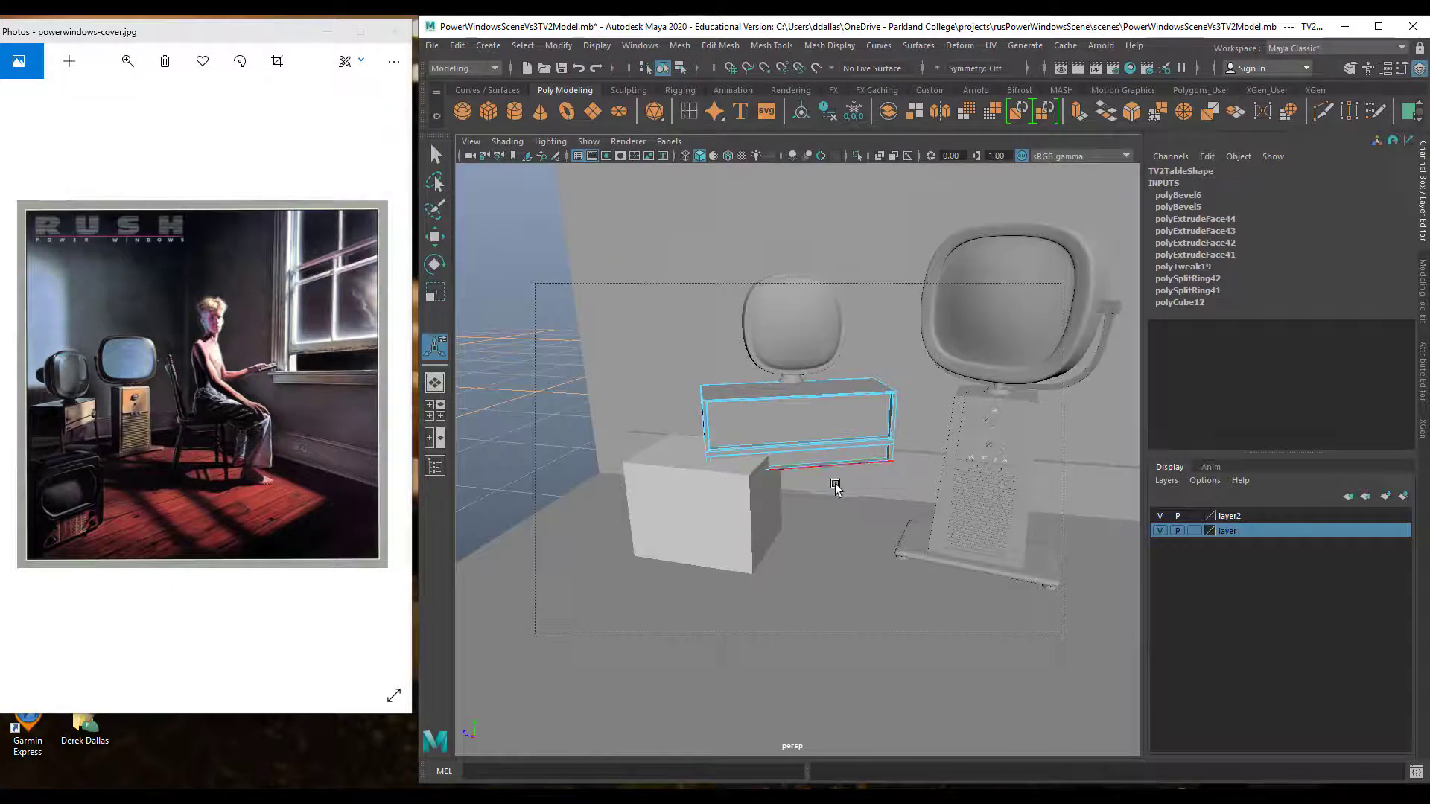
alt+drag(837, 488, 851, 445)
click(482, 326)
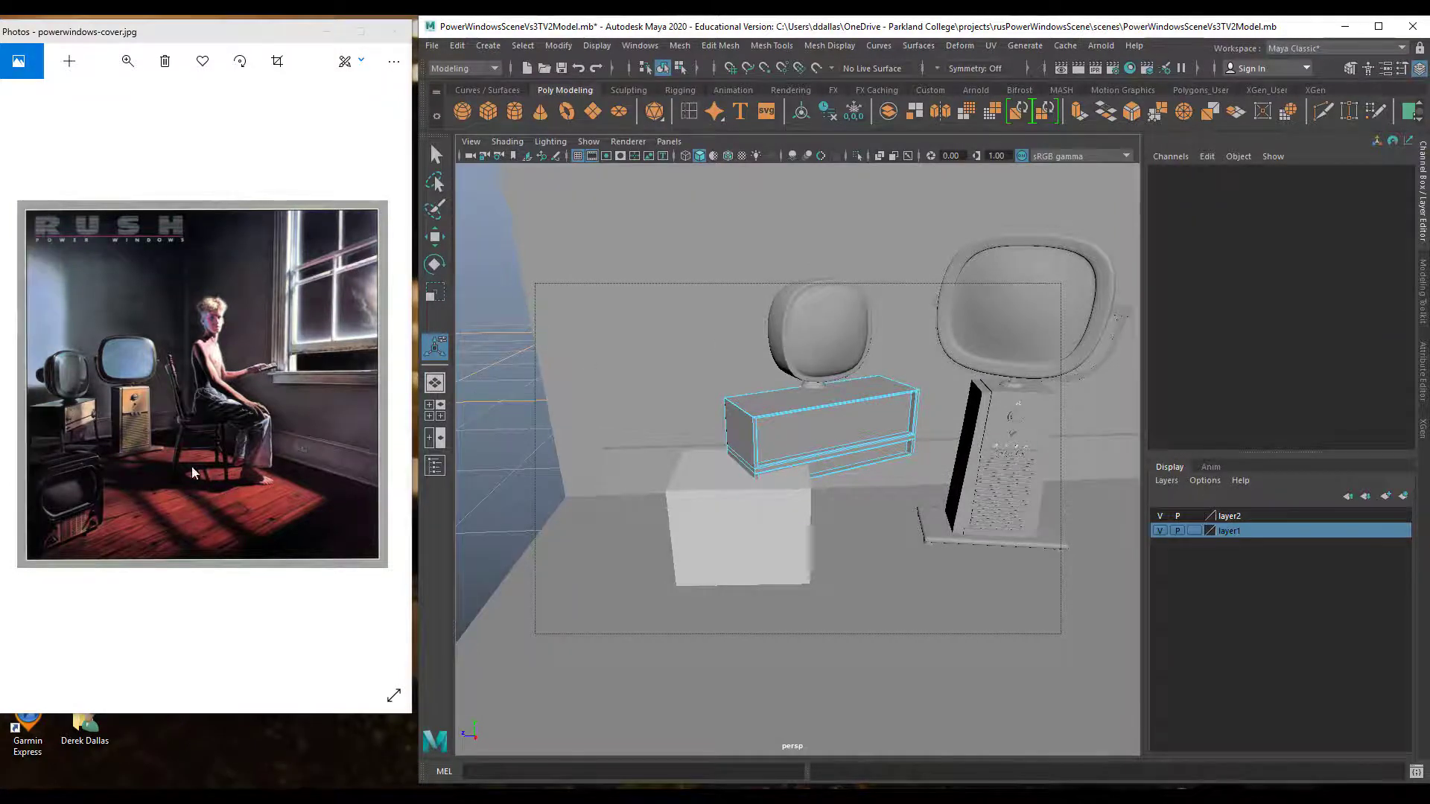
Select the edges of TV2Table's lower base frame and bevel them, trying a fraction of 0.01 before setting it to 0.05
scroll(887, 464, up, 3)
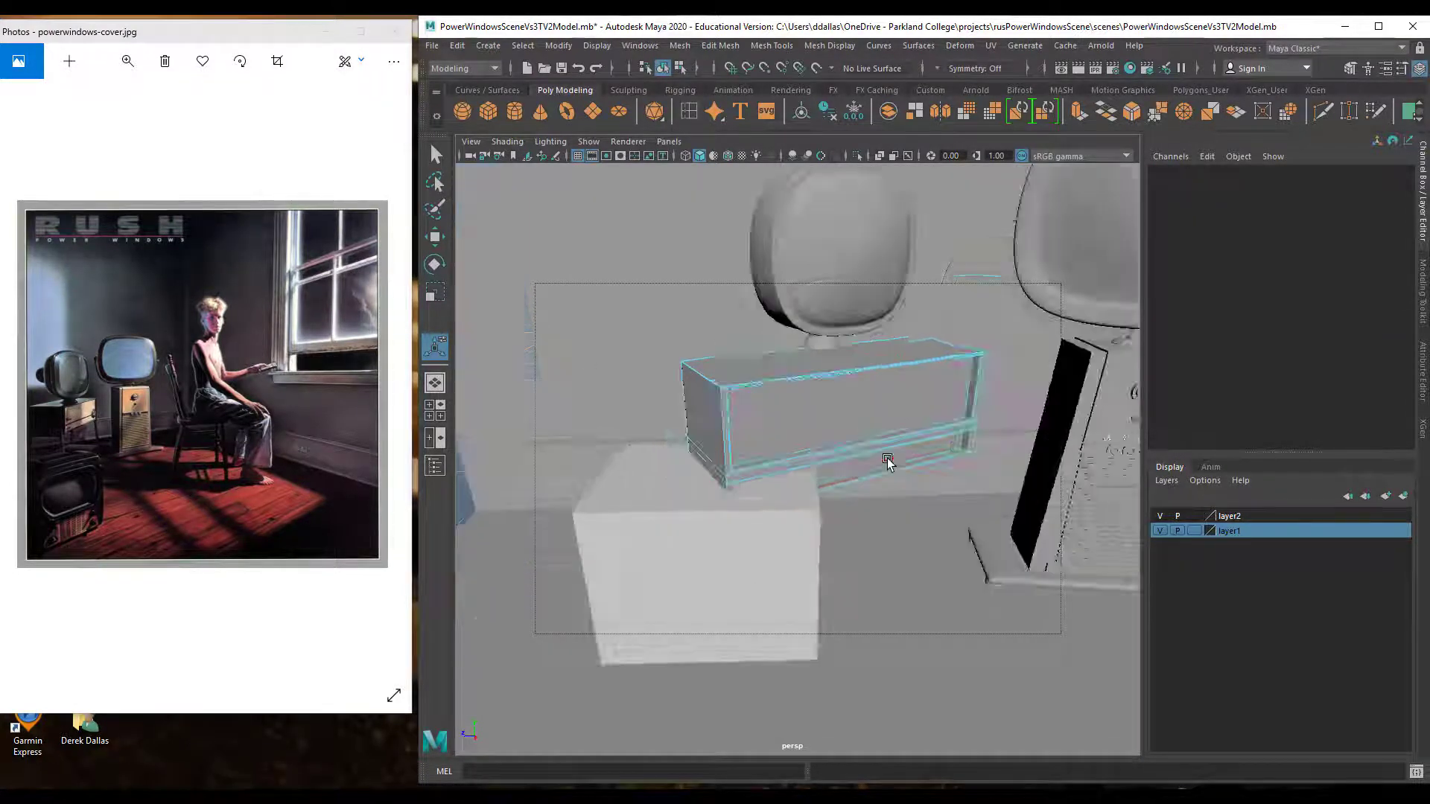
scroll(887, 464, up, 3)
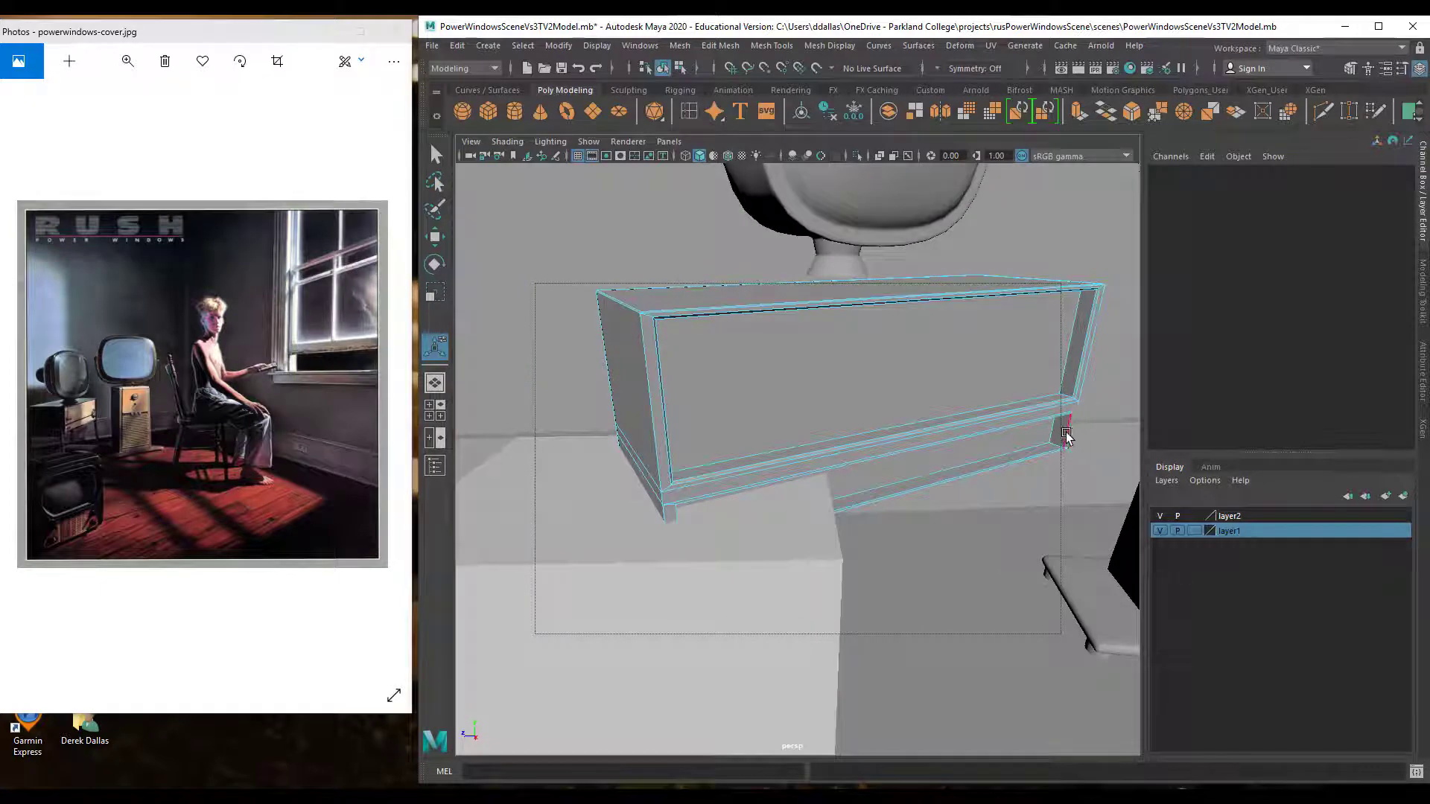
click(1067, 435)
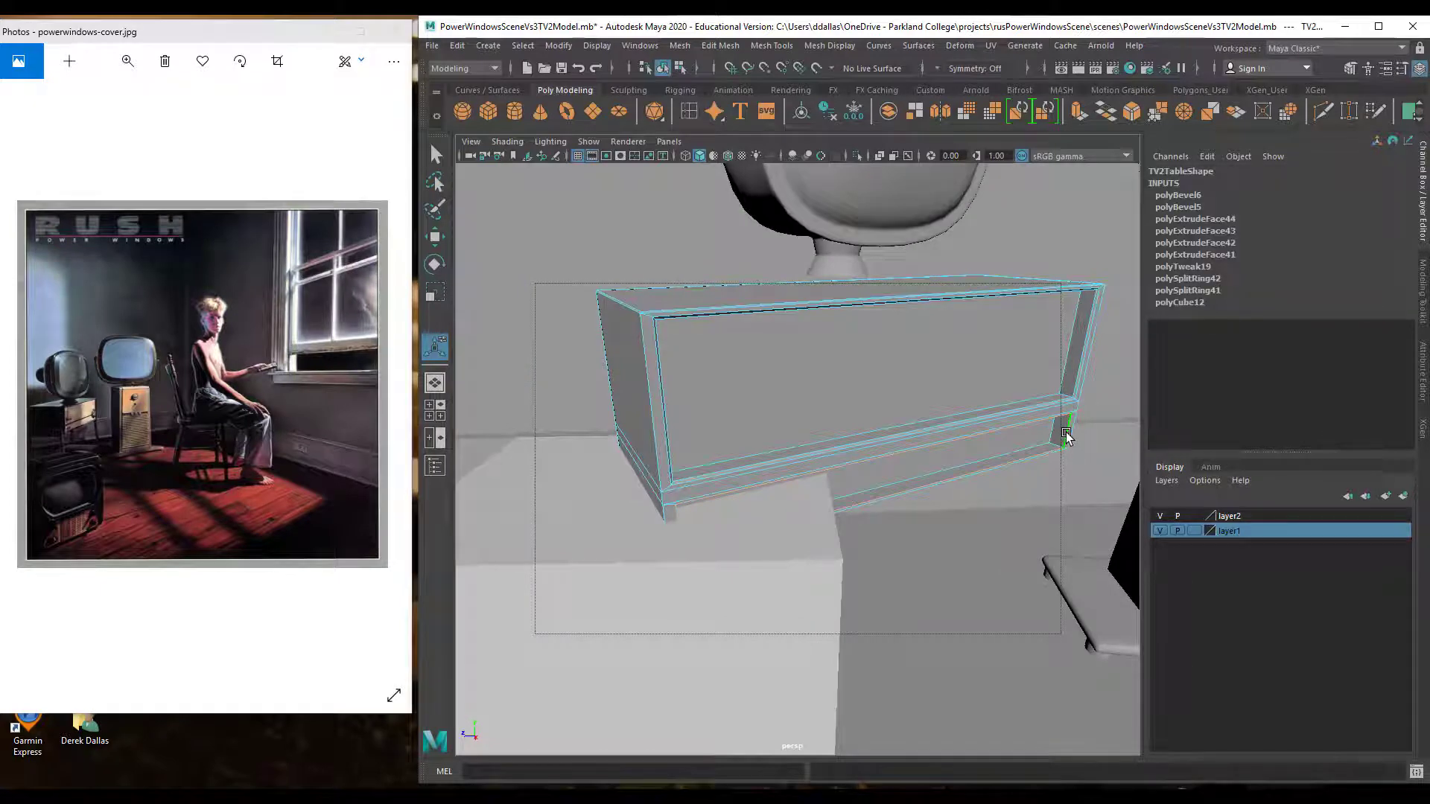
alt+right_drag(1063, 472, 1133, 472)
alt+middle_drag(1133, 472, 856, 464)
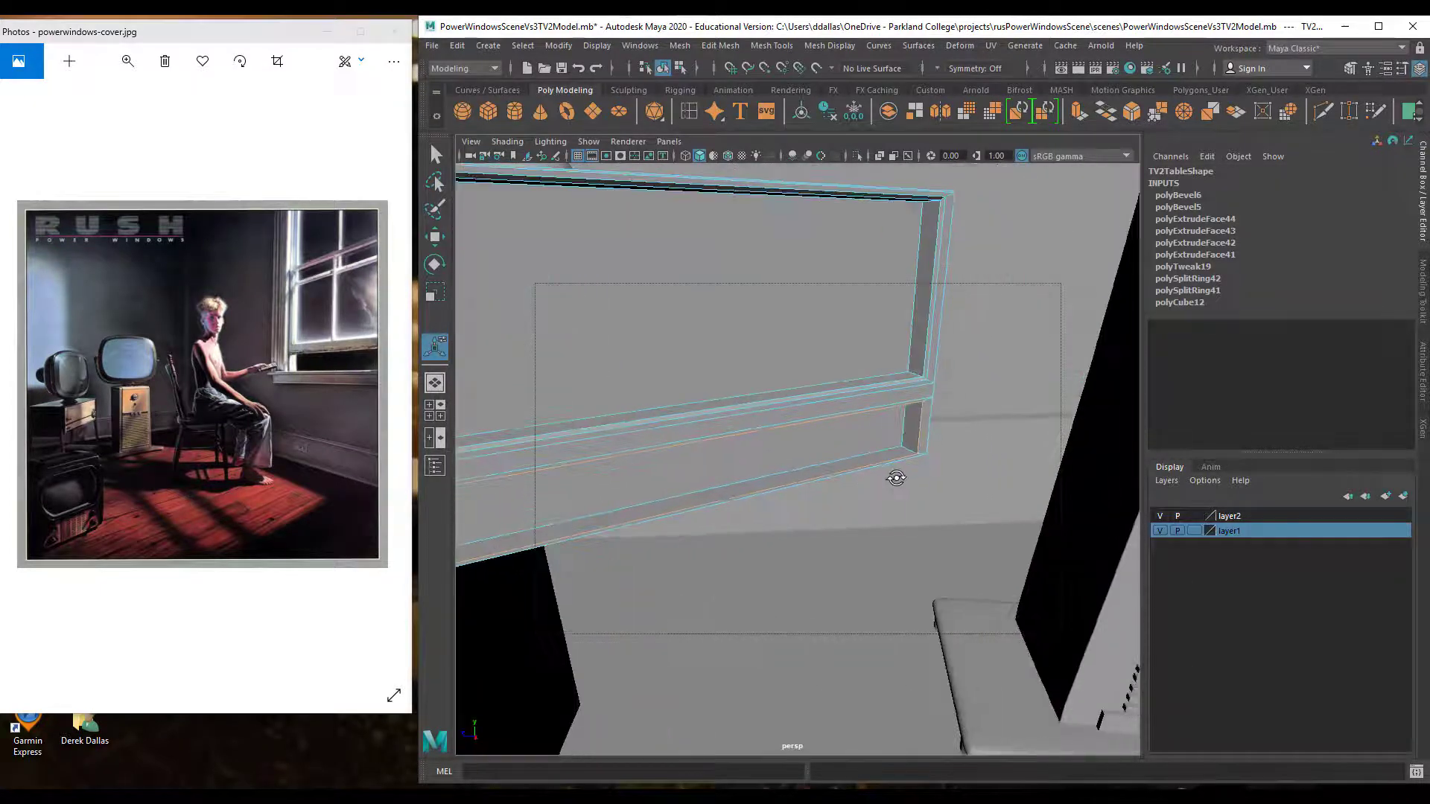
alt+drag(896, 478, 891, 469)
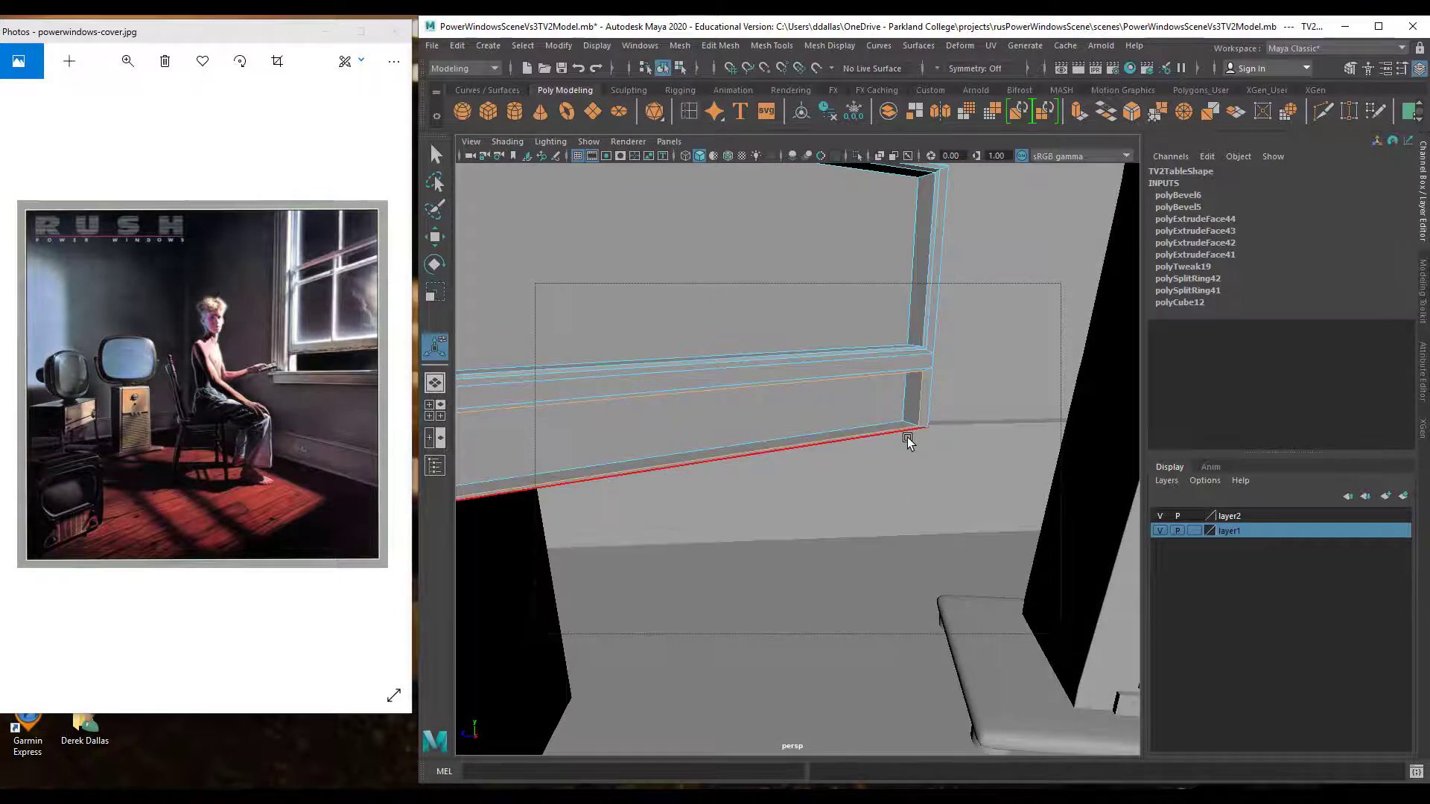
shift+click(907, 441)
key(ctrl+b)
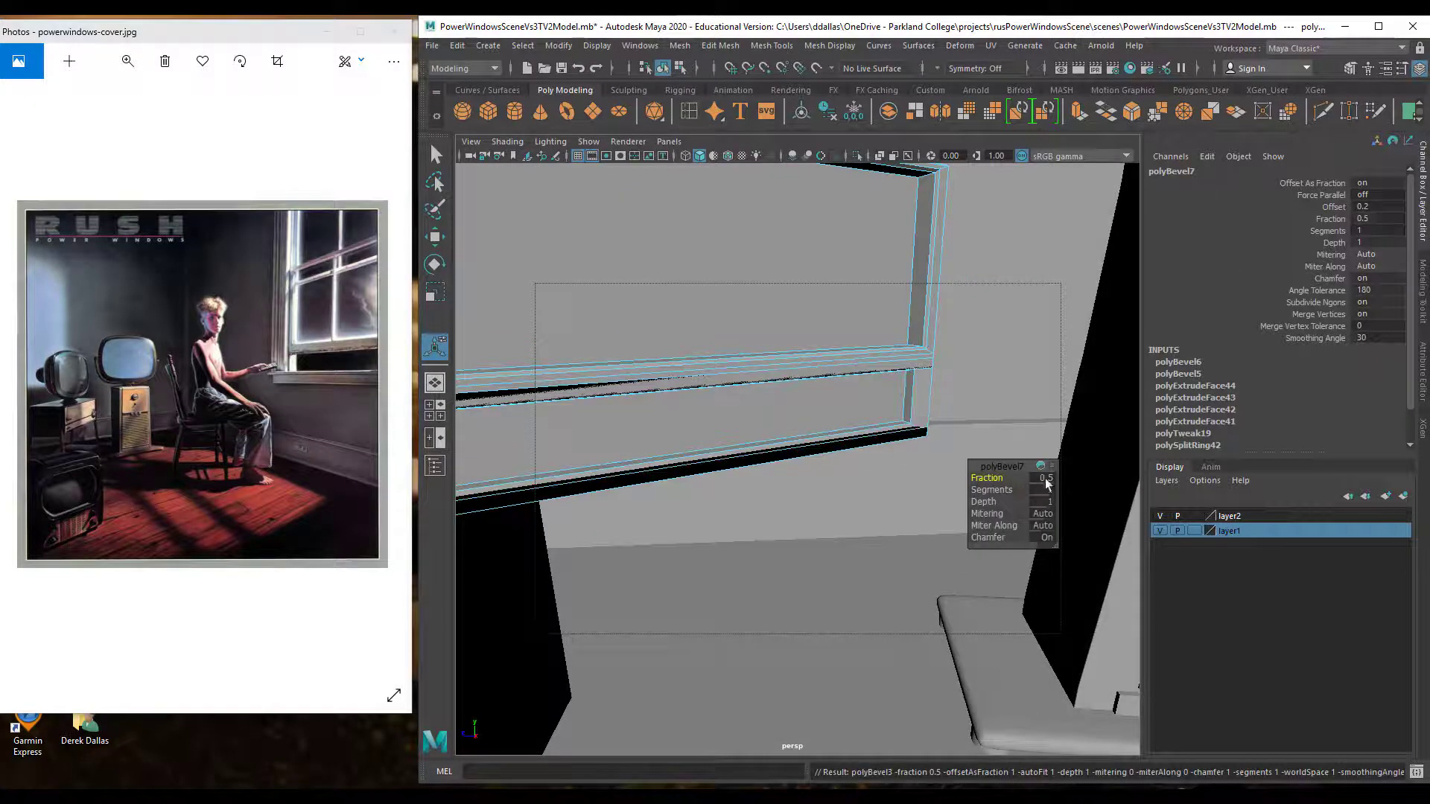
click(1046, 478)
text(.0)
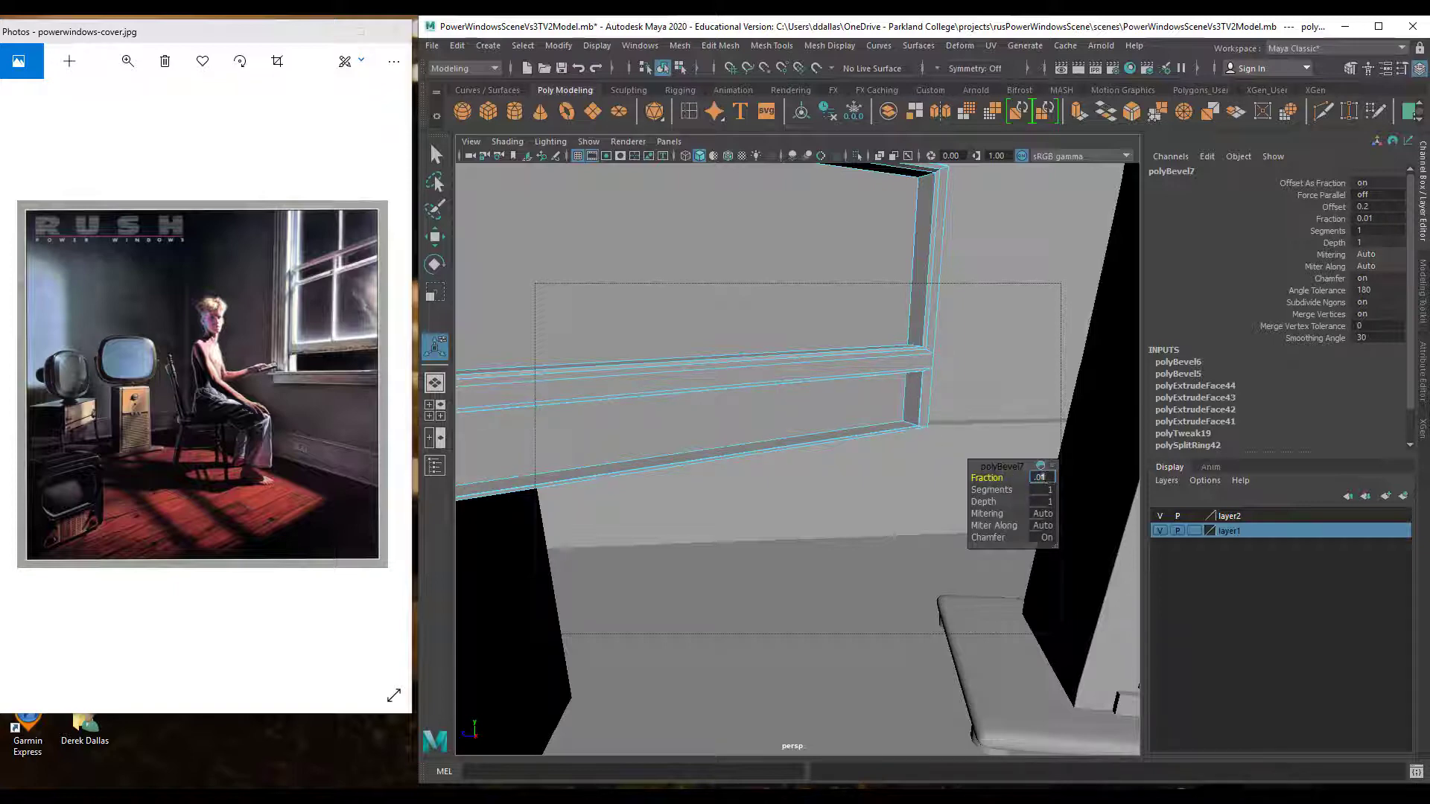
key(Return)
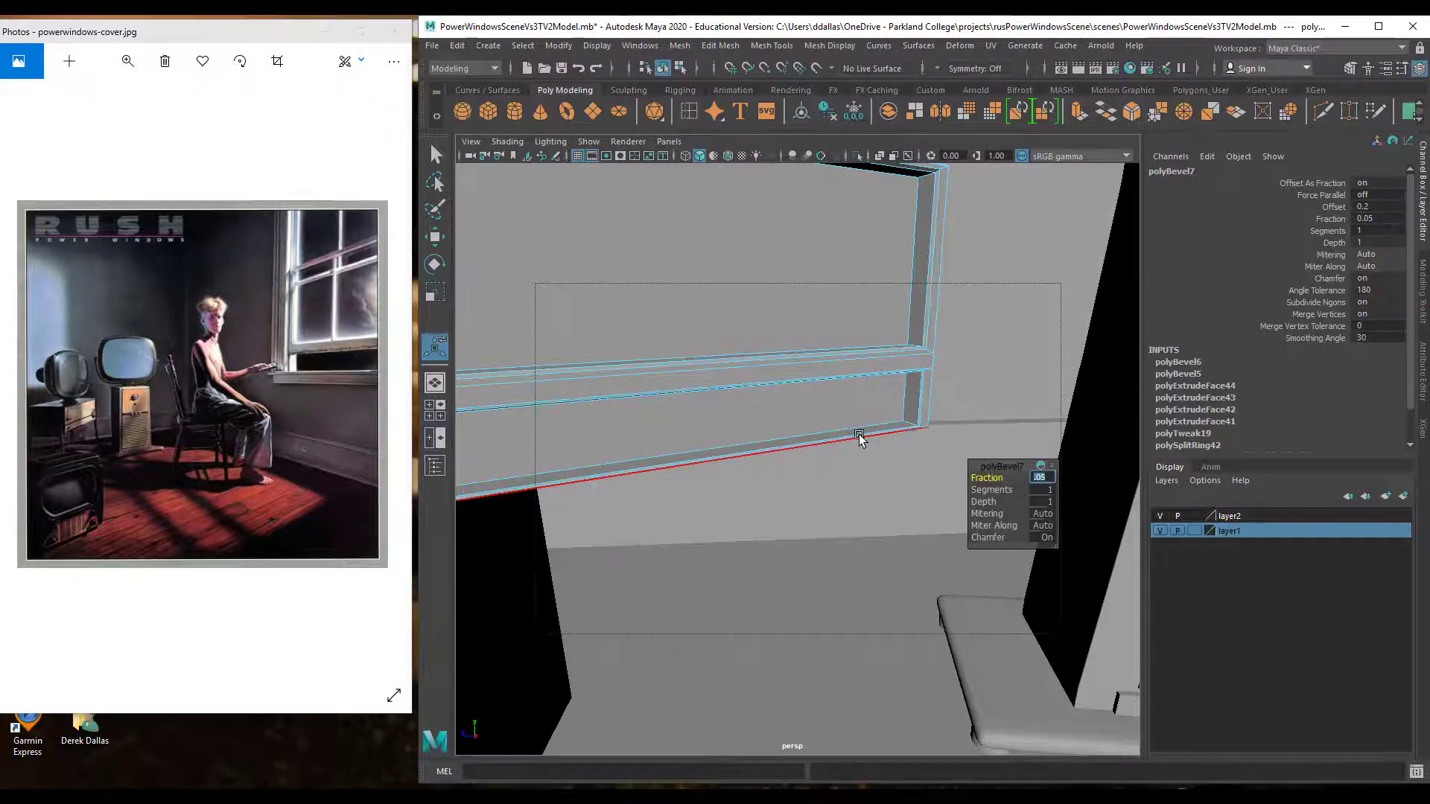
Return to object selection and move the second TV, T2Top, onto the tabletop at about Y 1.367 and Z 0.294
key(f)
alt+drag(800, 451, 771, 399)
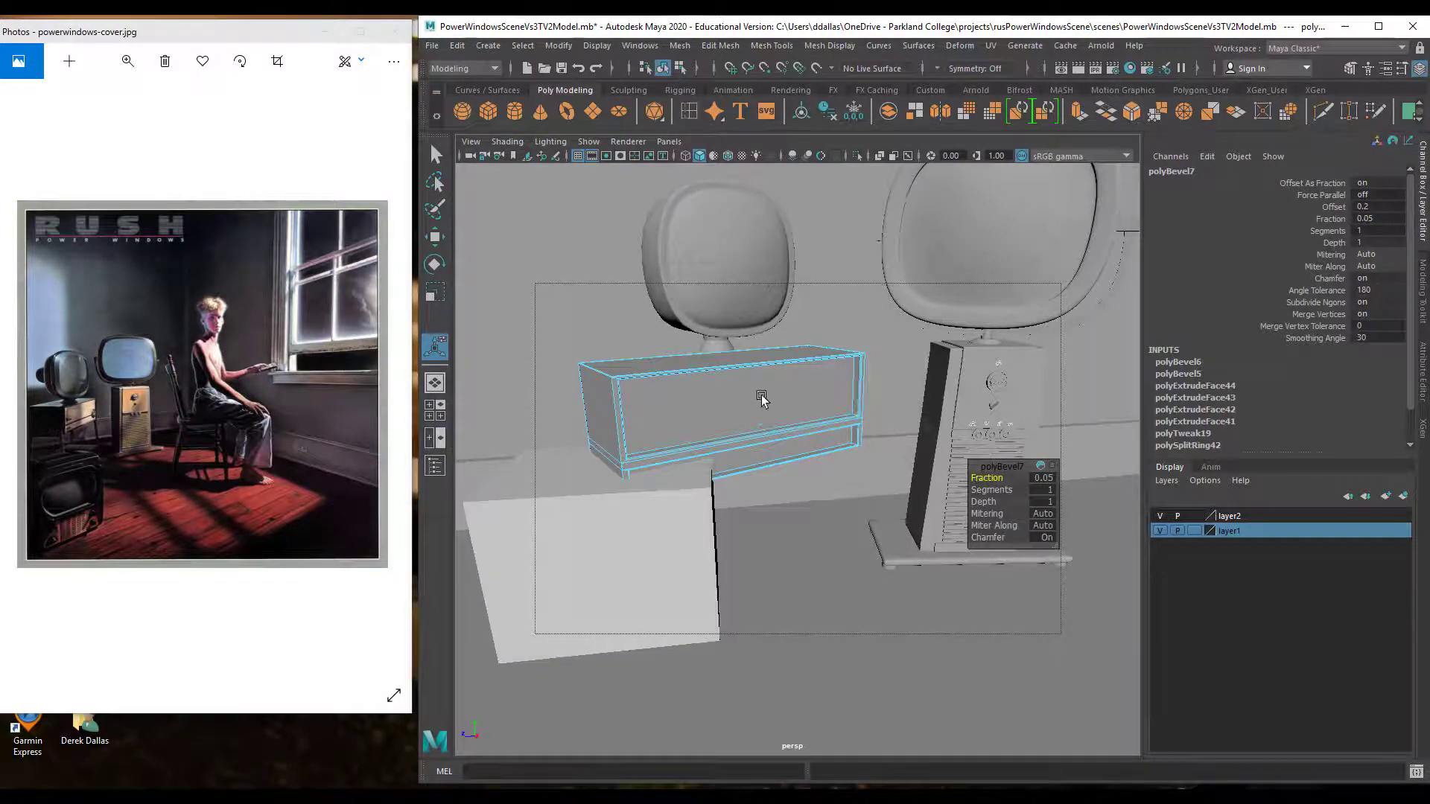
alt+drag(802, 387, 875, 414)
click(844, 375)
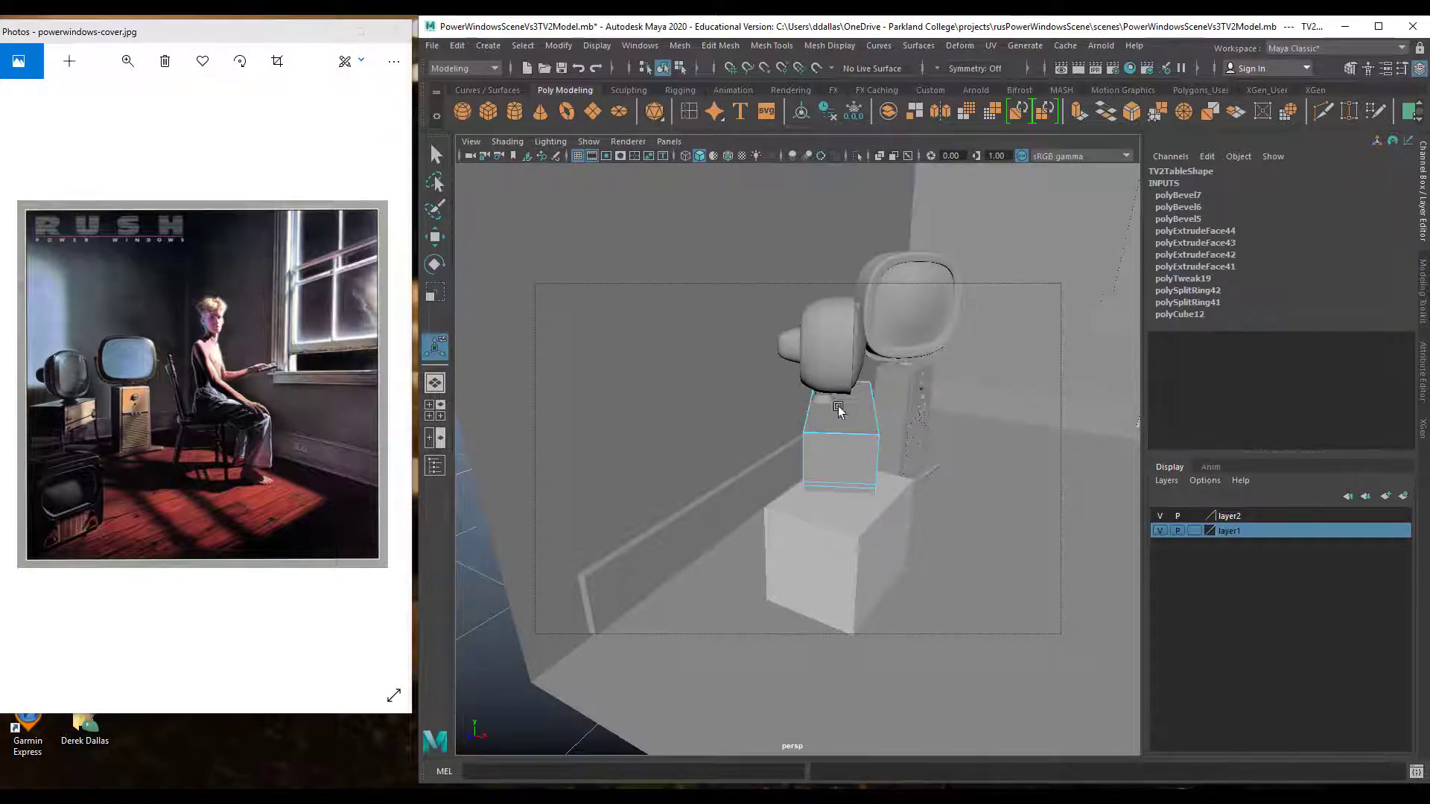
key(F8)
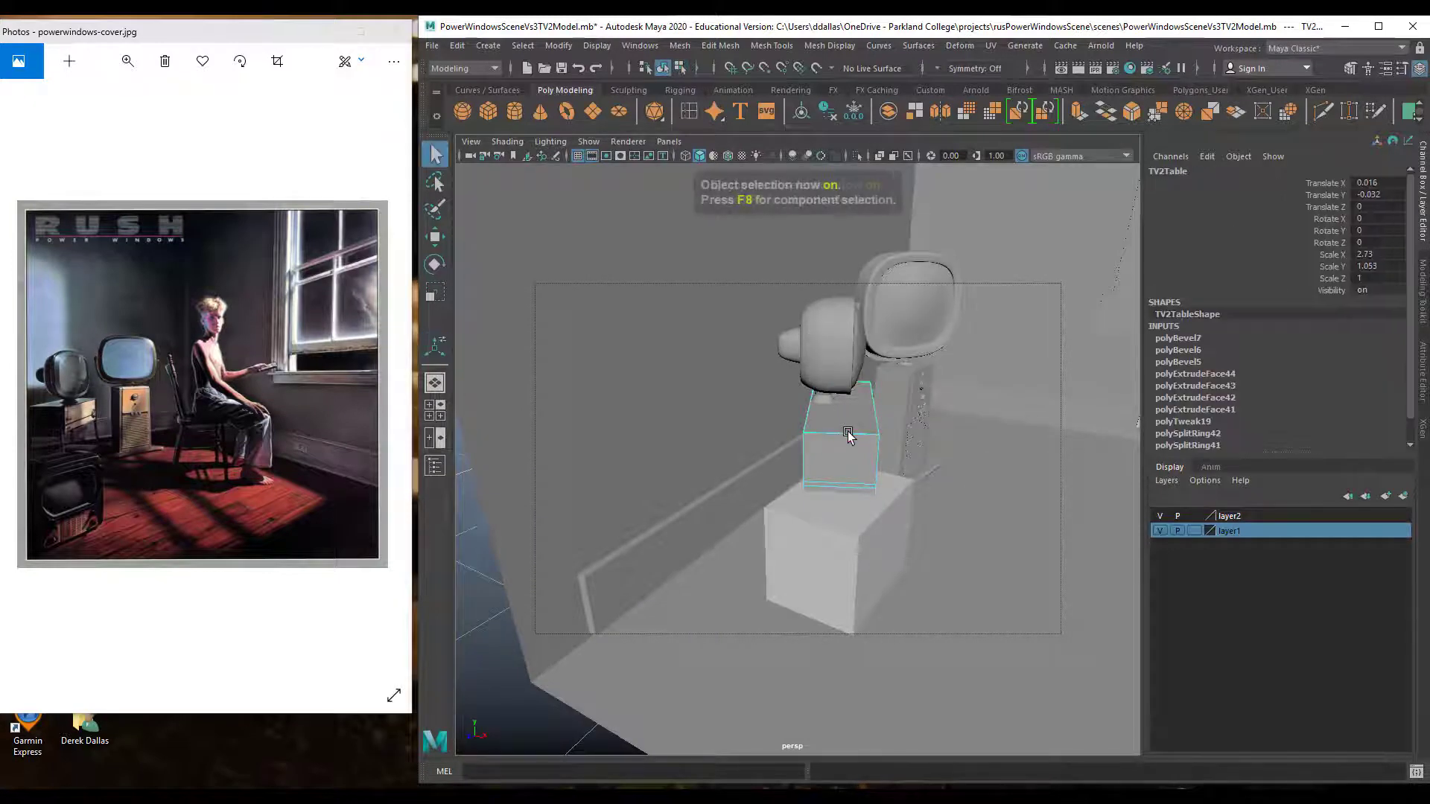
click(842, 367)
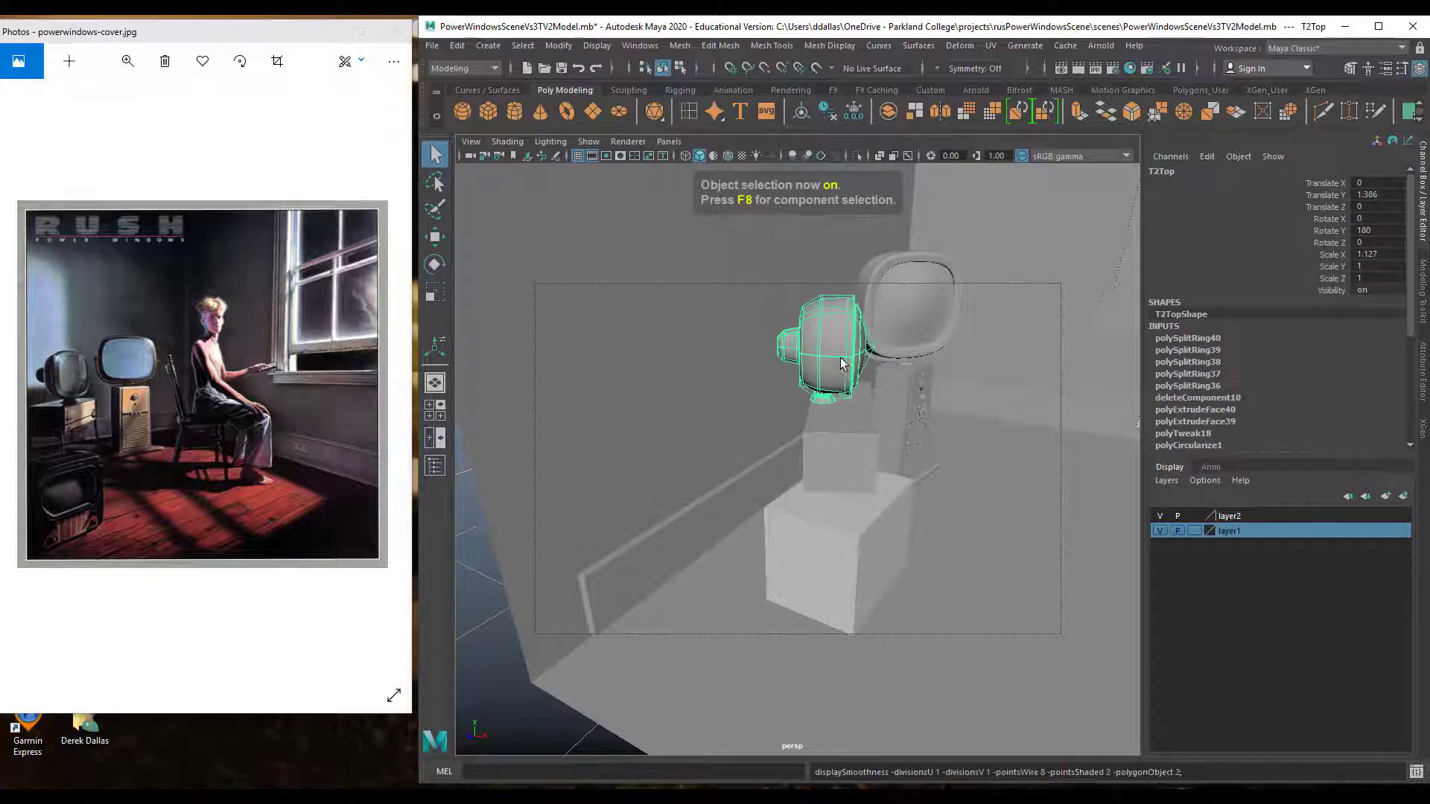
key(w)
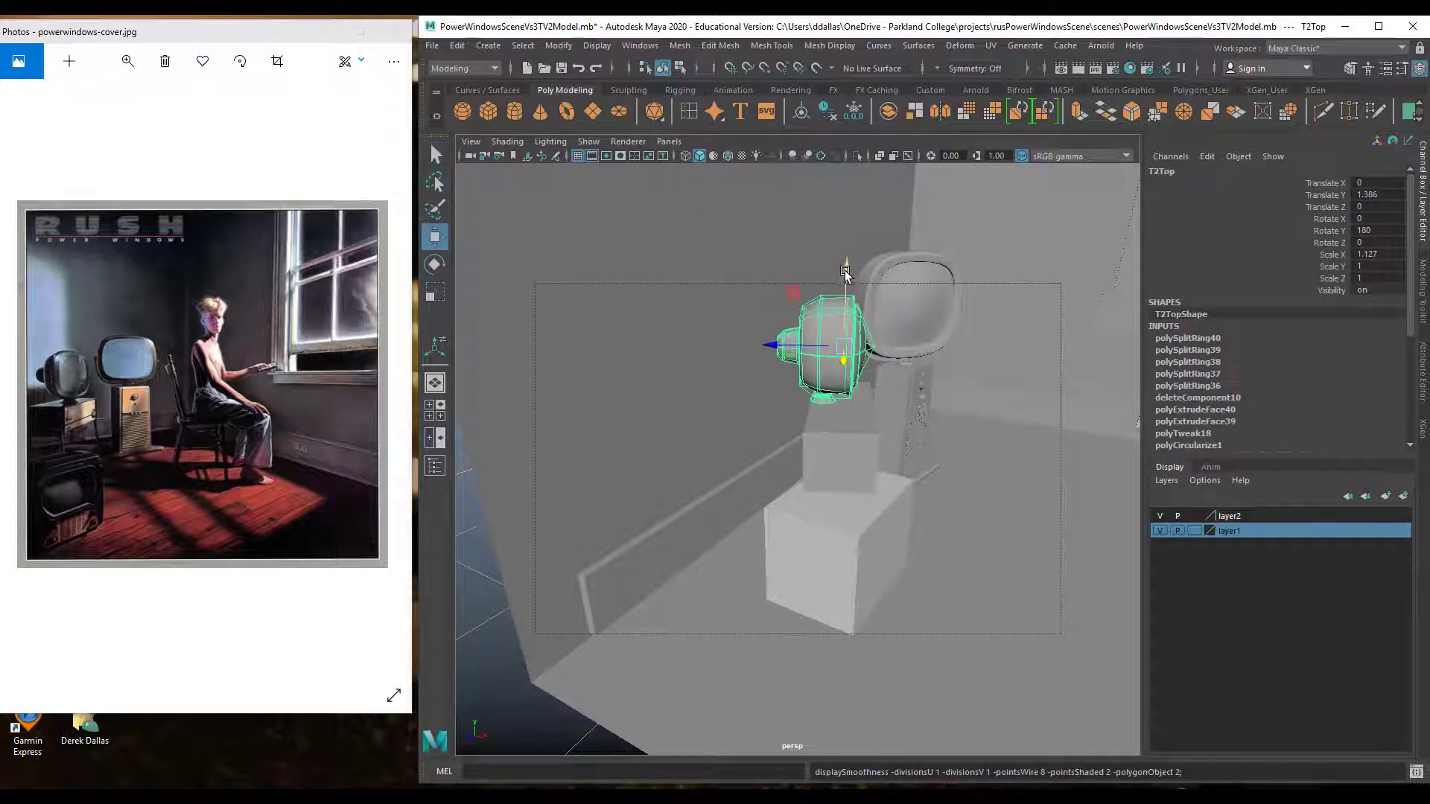
drag(846, 272, 854, 274)
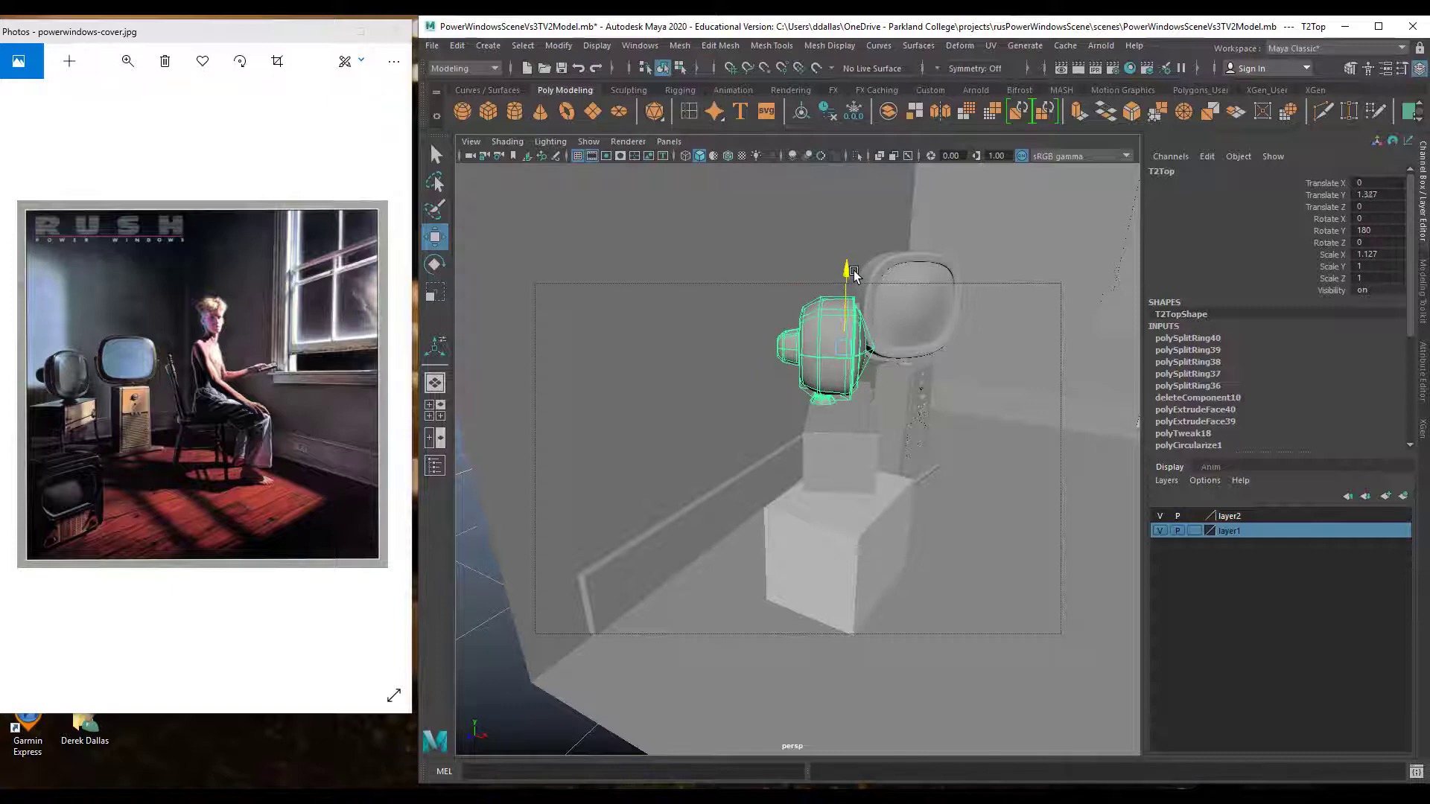
drag(771, 346, 797, 347)
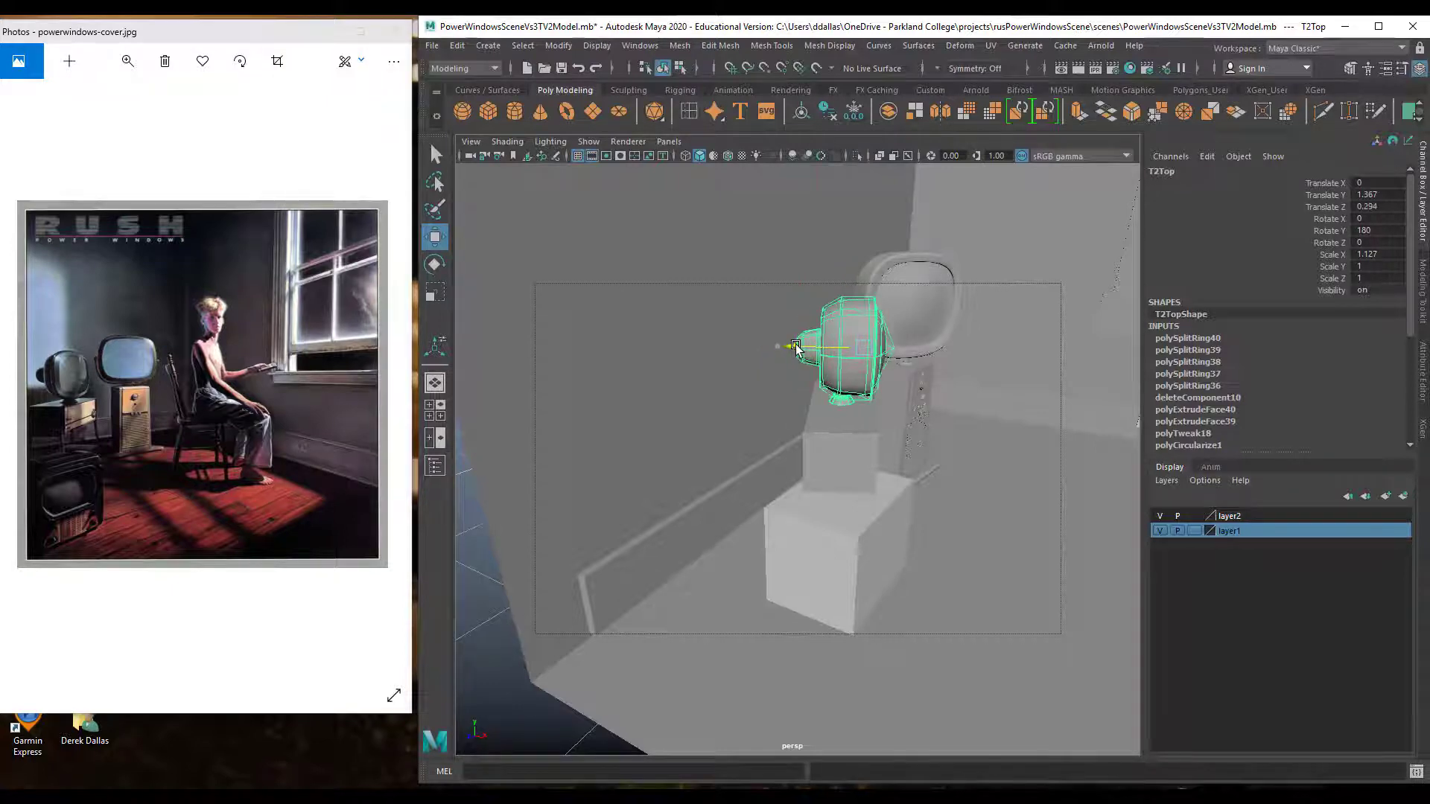
Turn on the smooth mesh preview for T2Top and clear the selection
alt+drag(971, 440, 837, 440)
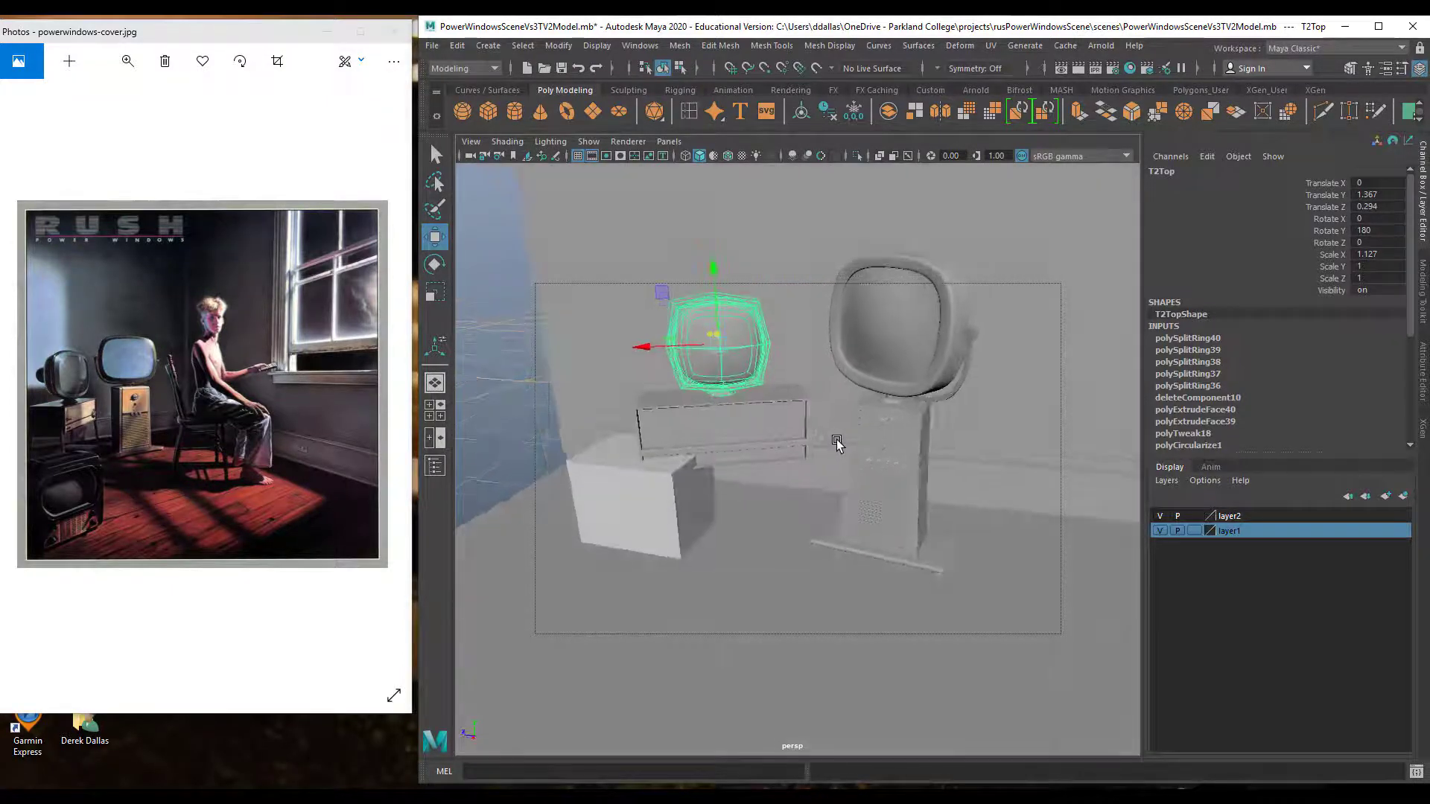
click(543, 391)
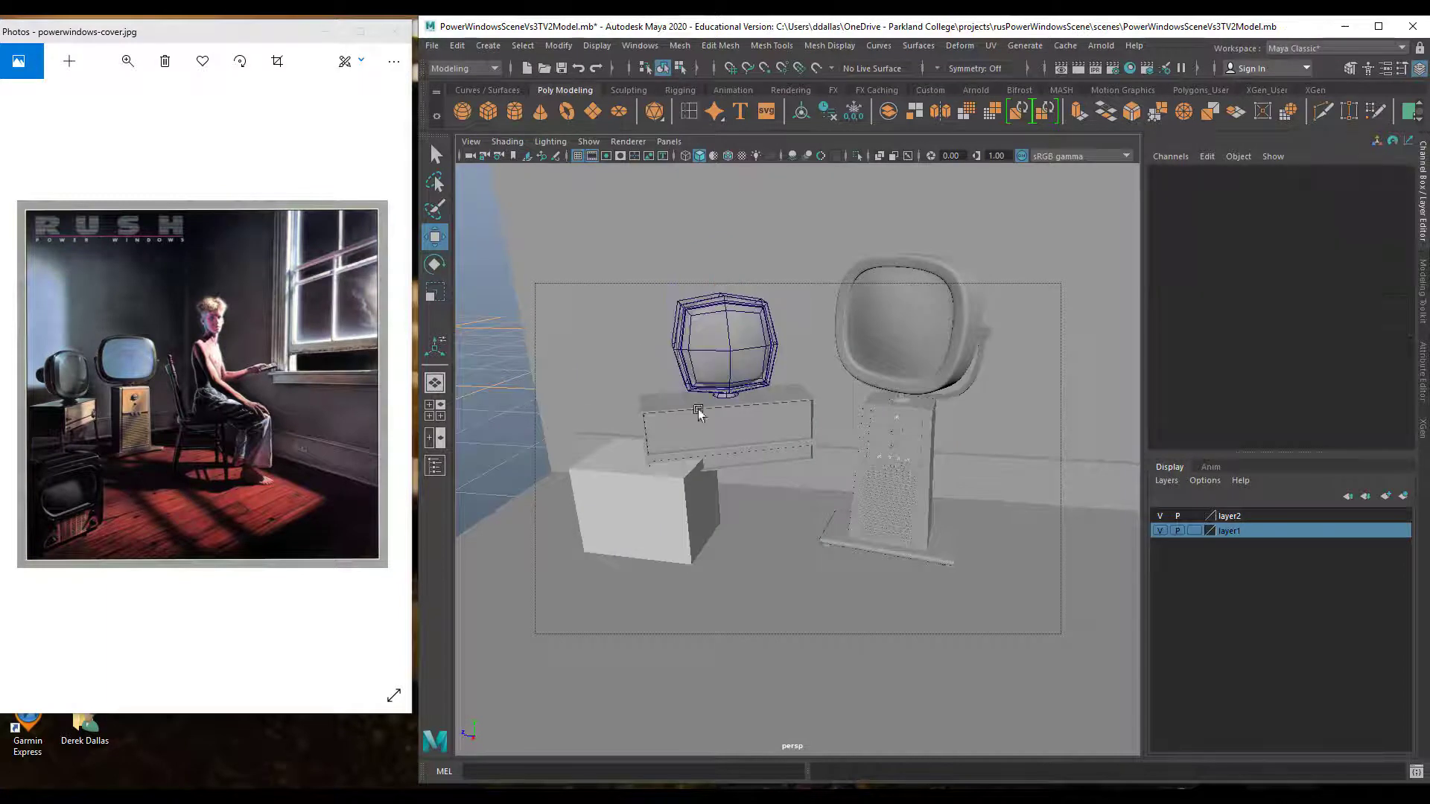
click(731, 365)
key(3)
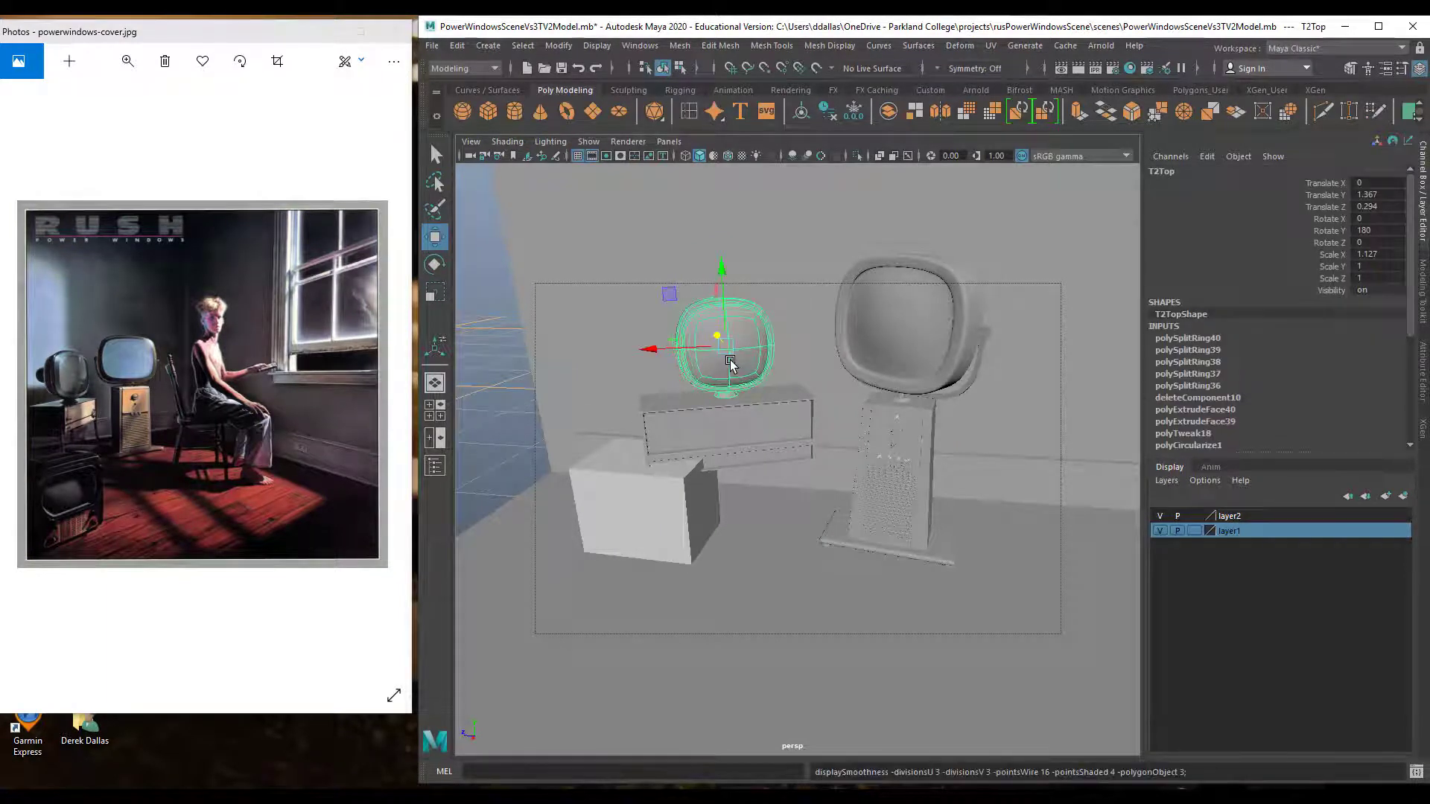
click(566, 439)
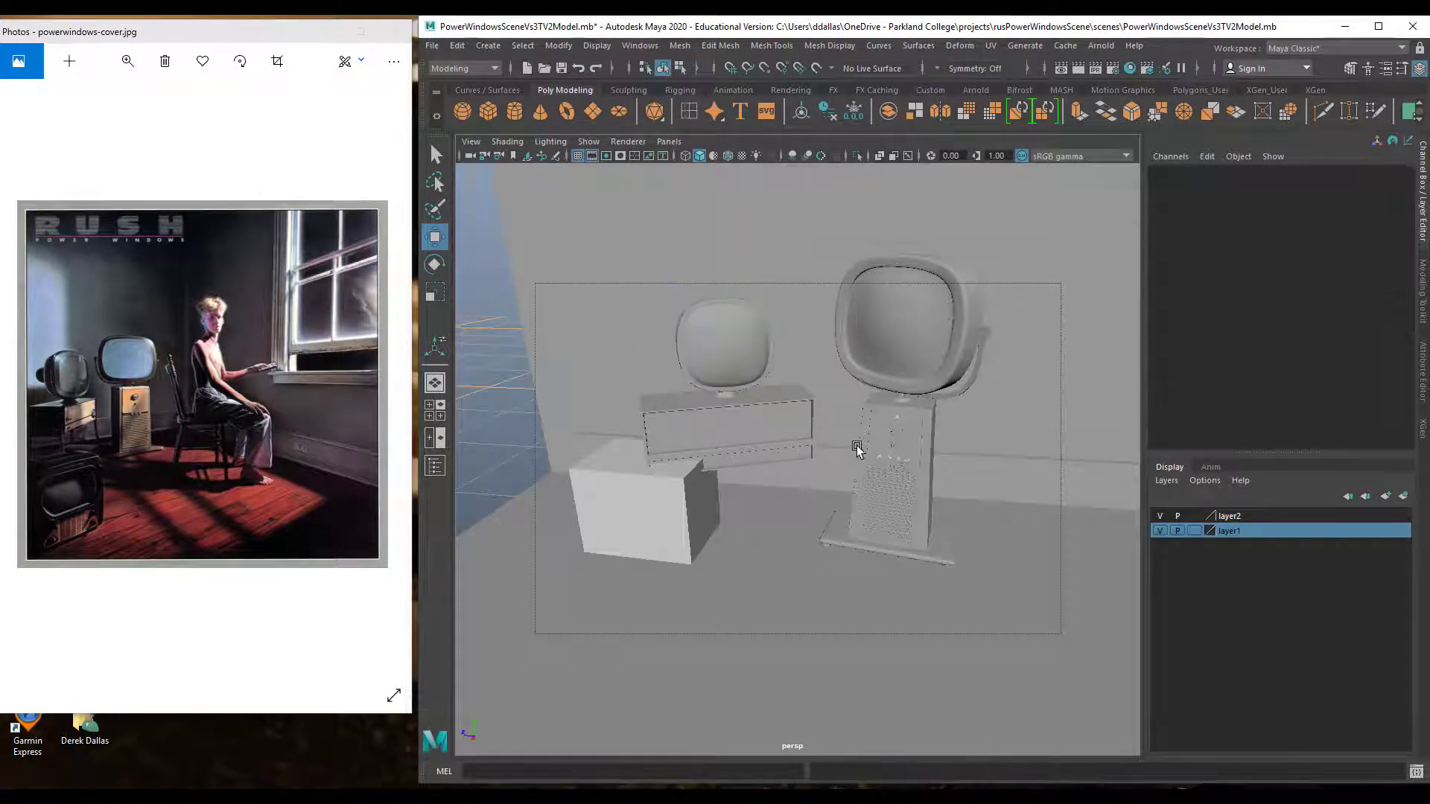
Duplicate the TV2Legs table leg and move the copy to the back corner on the same side, at about Z -0.421
alt+drag(856, 447, 906, 427)
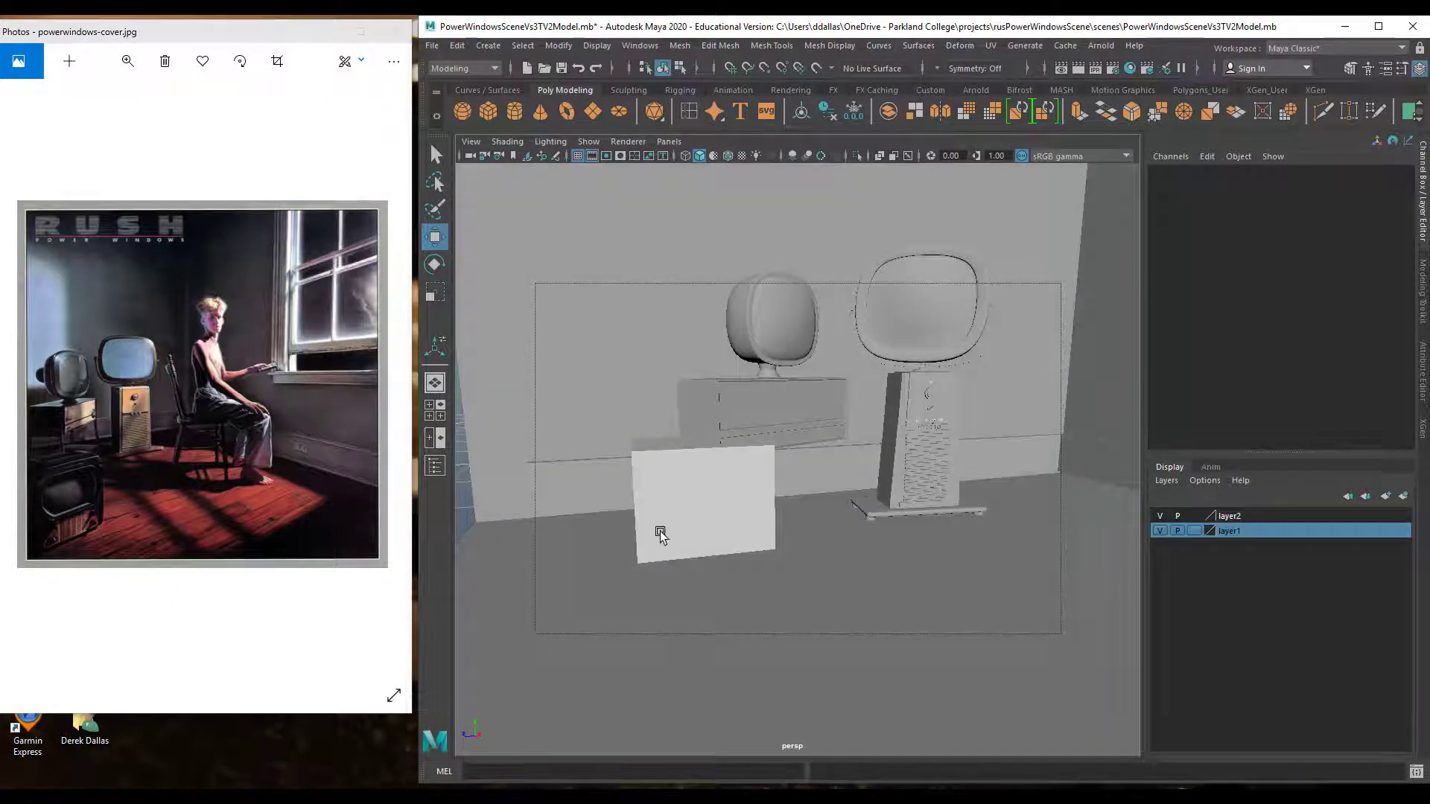
click(645, 477)
alt+drag(648, 479, 472, 584)
alt+drag(768, 530, 961, 550)
click(866, 506)
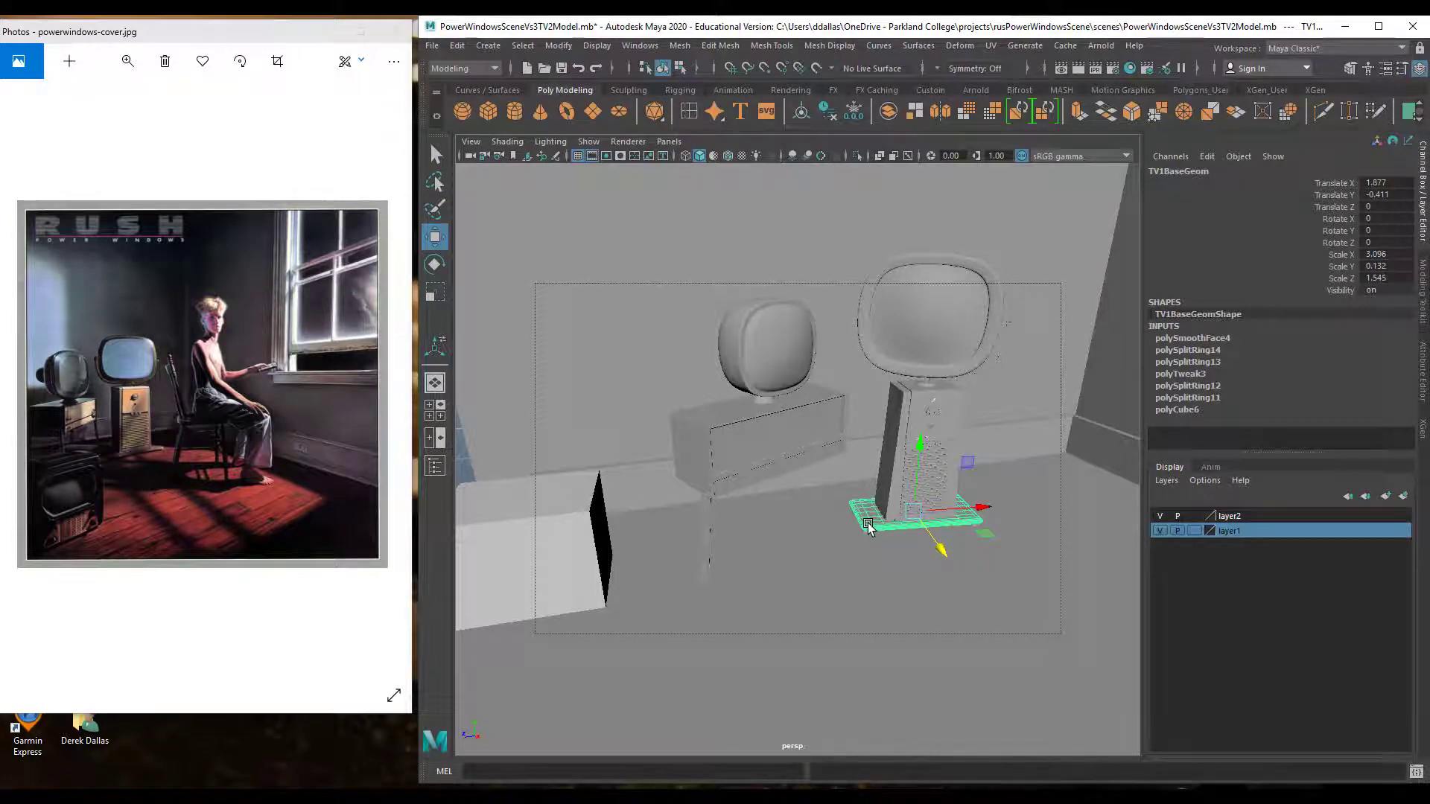
alt+drag(688, 549, 735, 548)
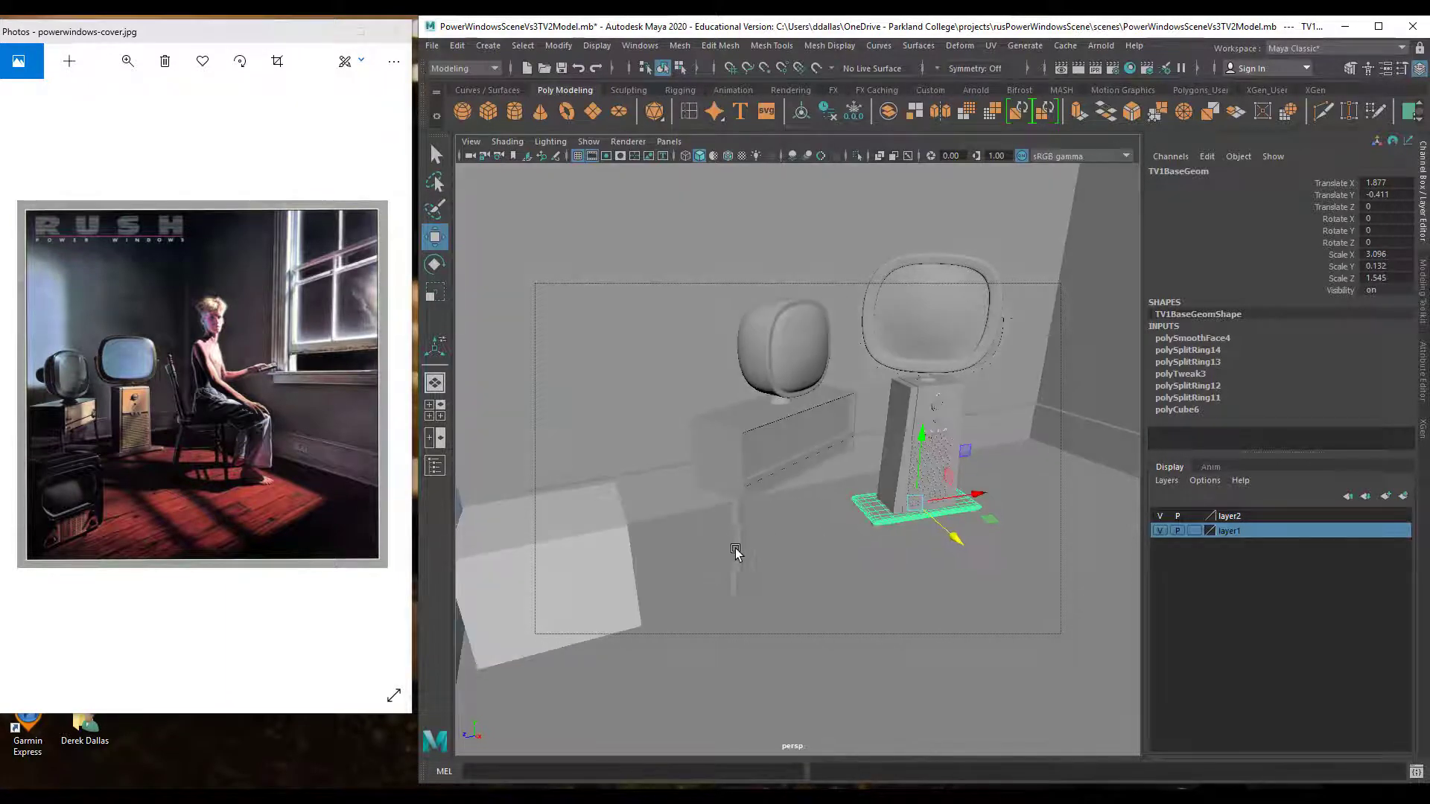
click(736, 548)
key(f)
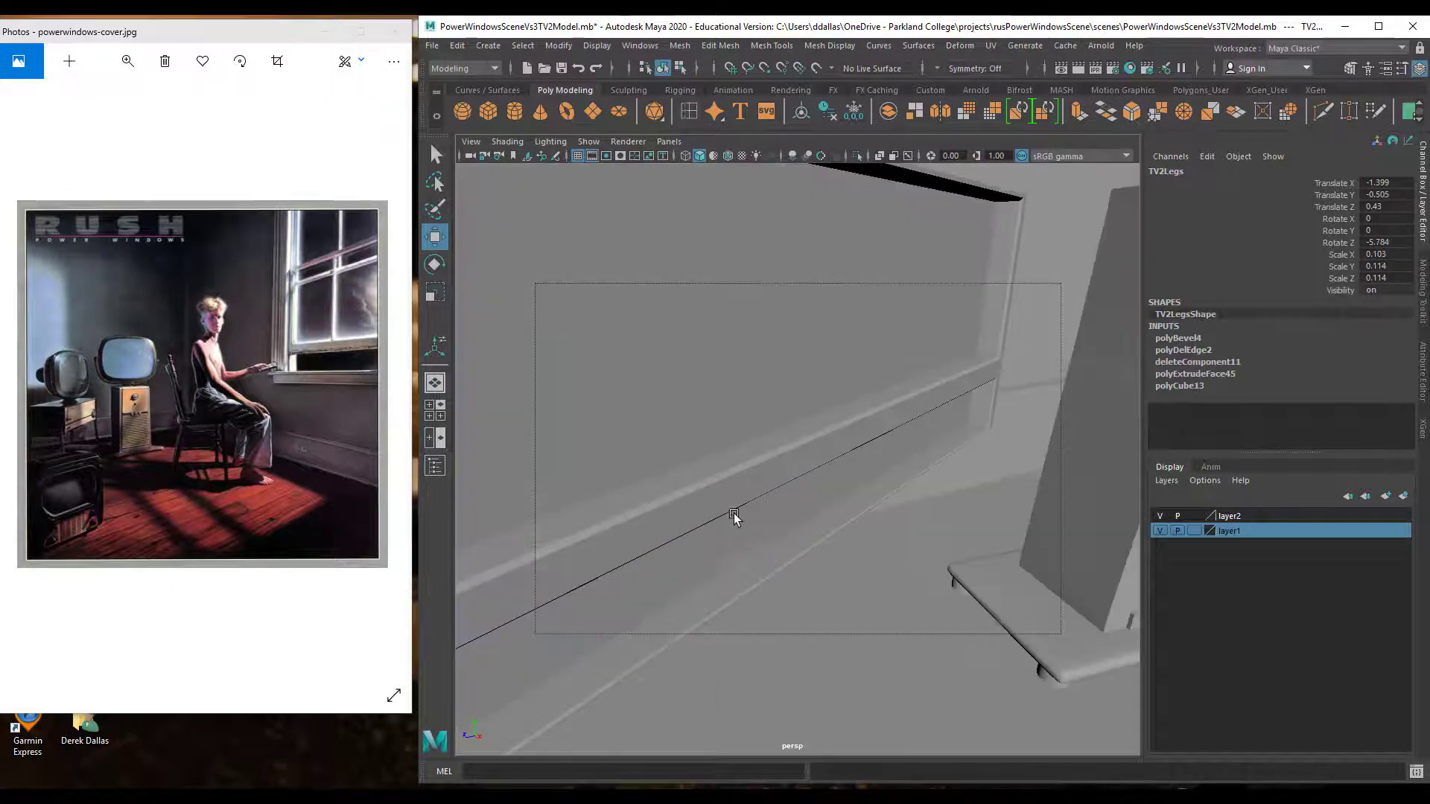
scroll(883, 442, down, 3)
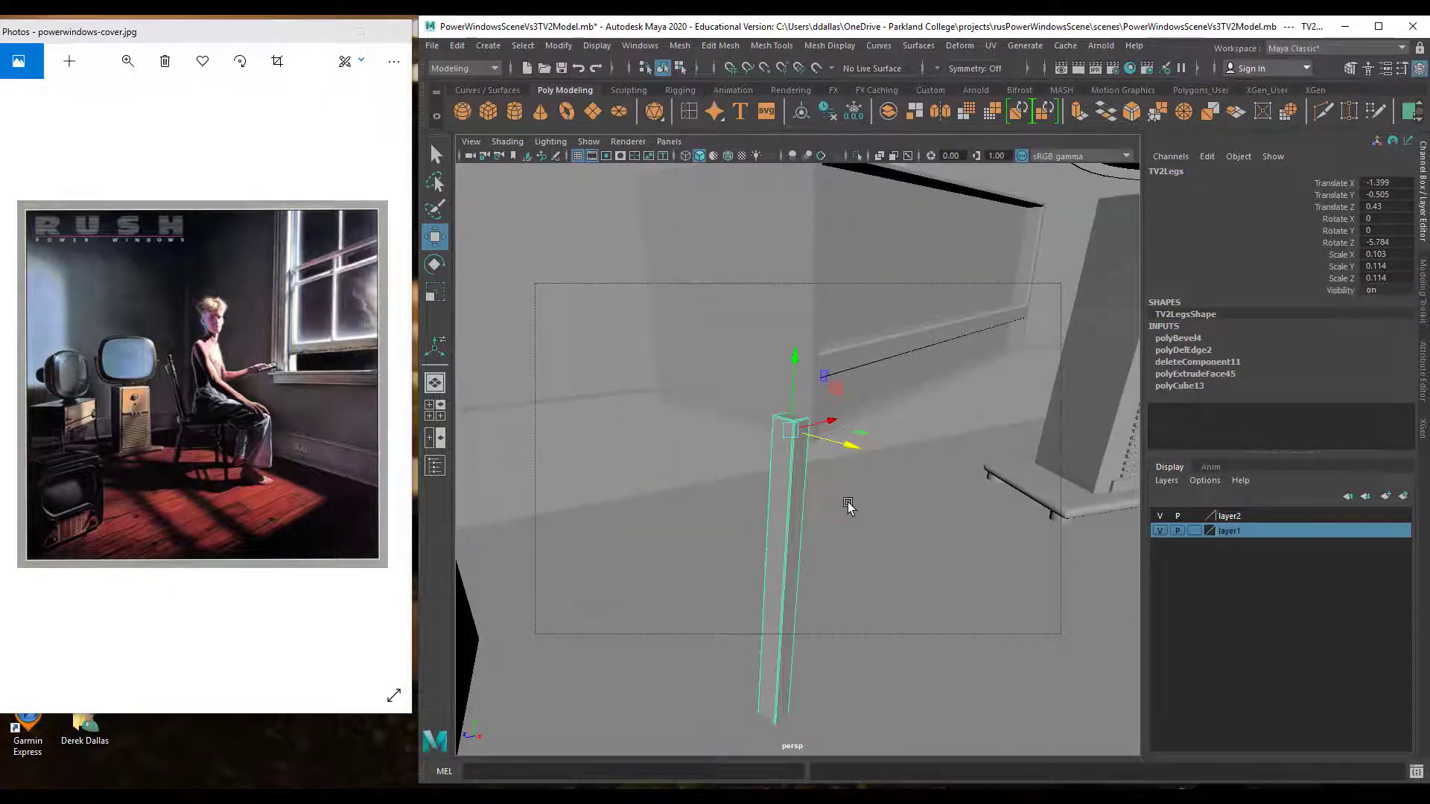
key(ctrl+d)
drag(854, 447, 753, 472)
drag(894, 427, 887, 427)
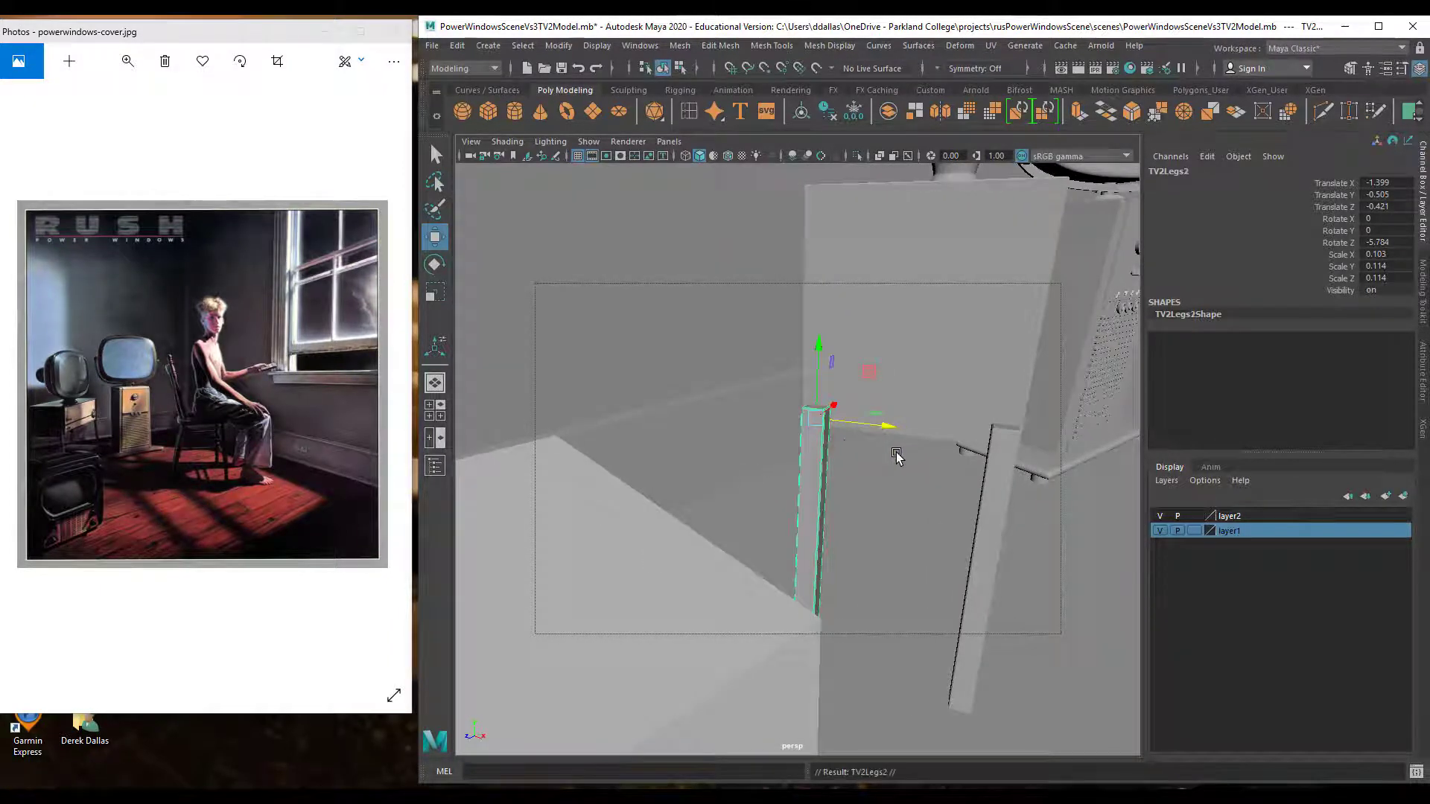
Fit another leg copy under the table's opposite back corner at about X 1.324, Y -0.494, Z -0.52, rotated about 4.25 degrees in Z
alt+drag(890, 462, 896, 418)
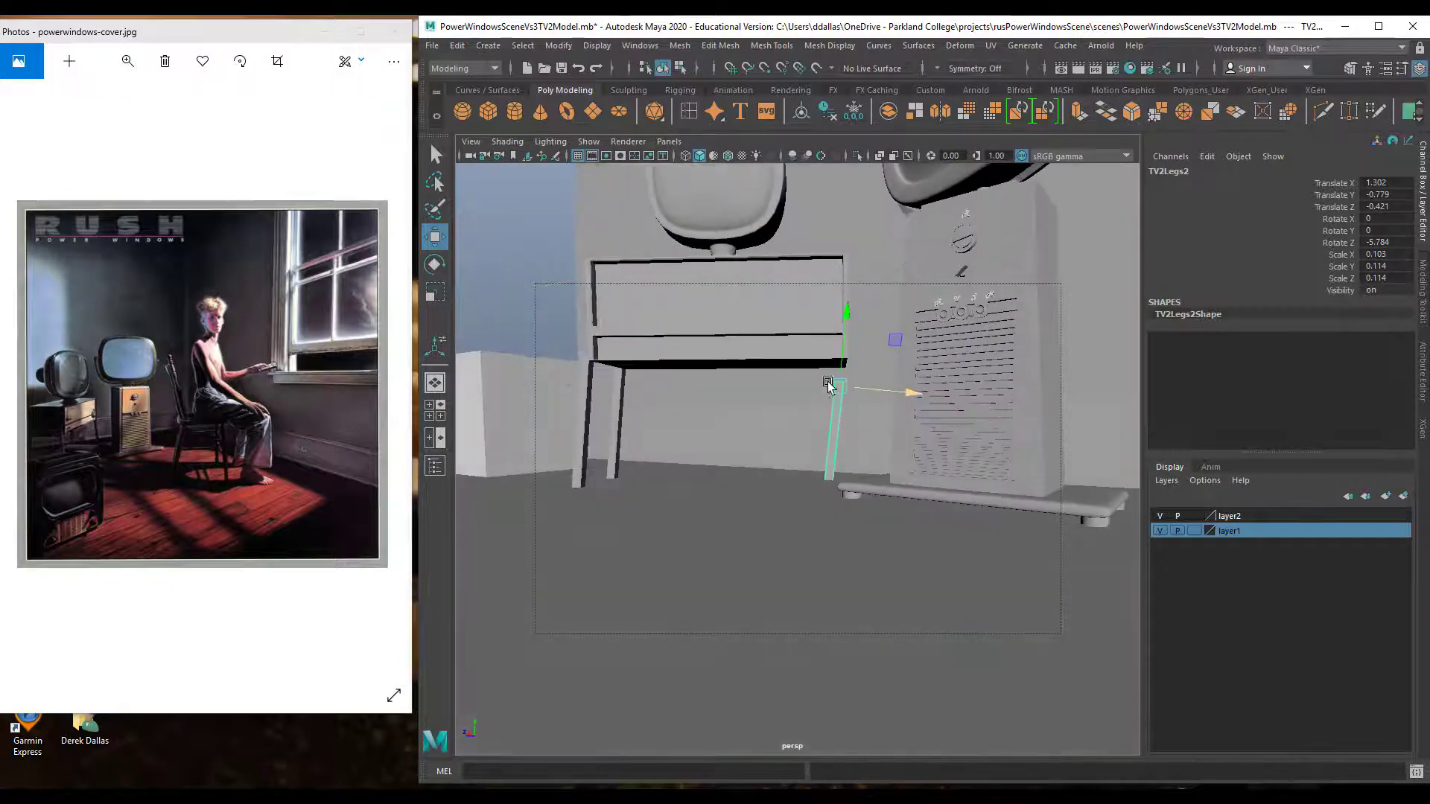
drag(846, 304, 843, 293)
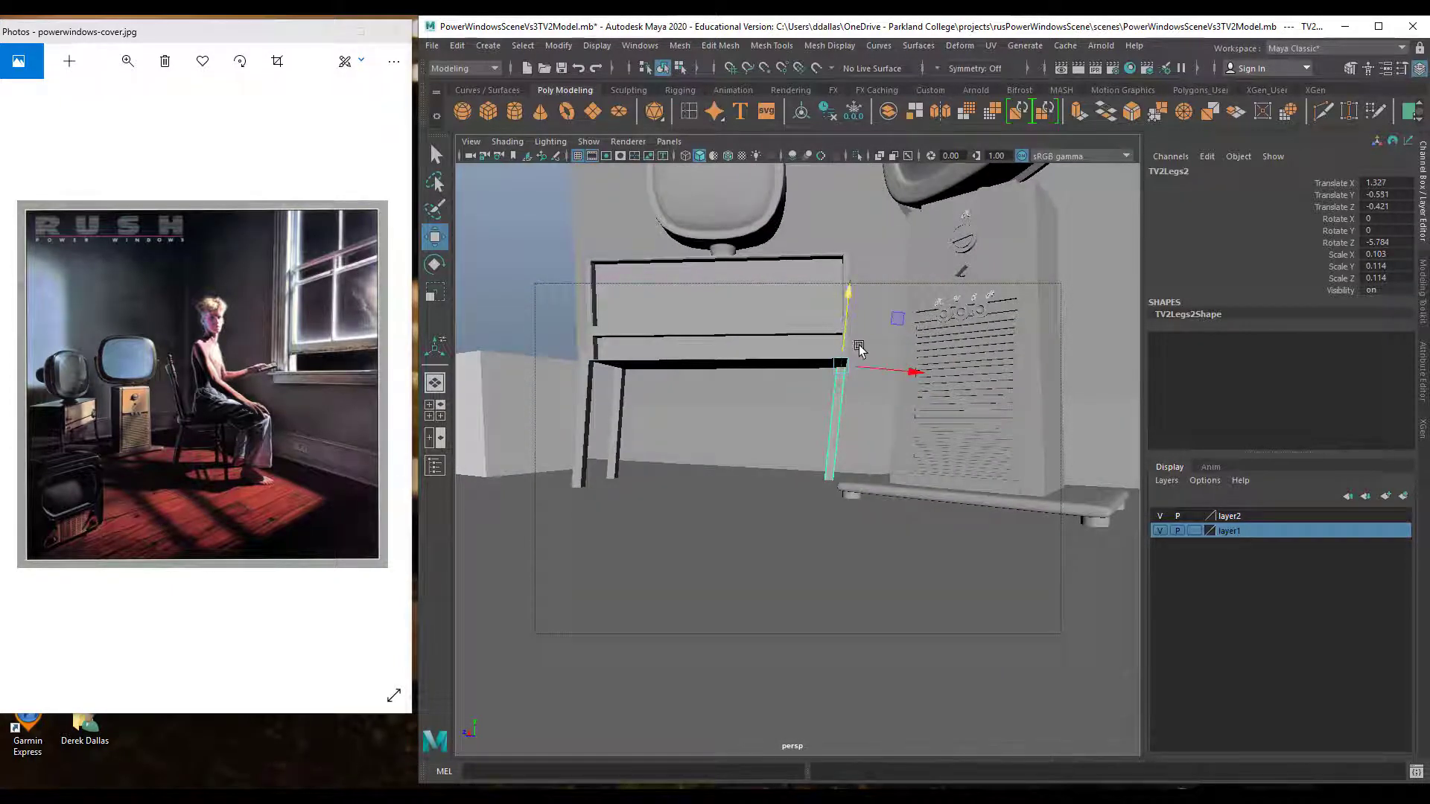
key(e)
drag(897, 399, 769, 463)
key(w)
drag(625, 529, 708, 499)
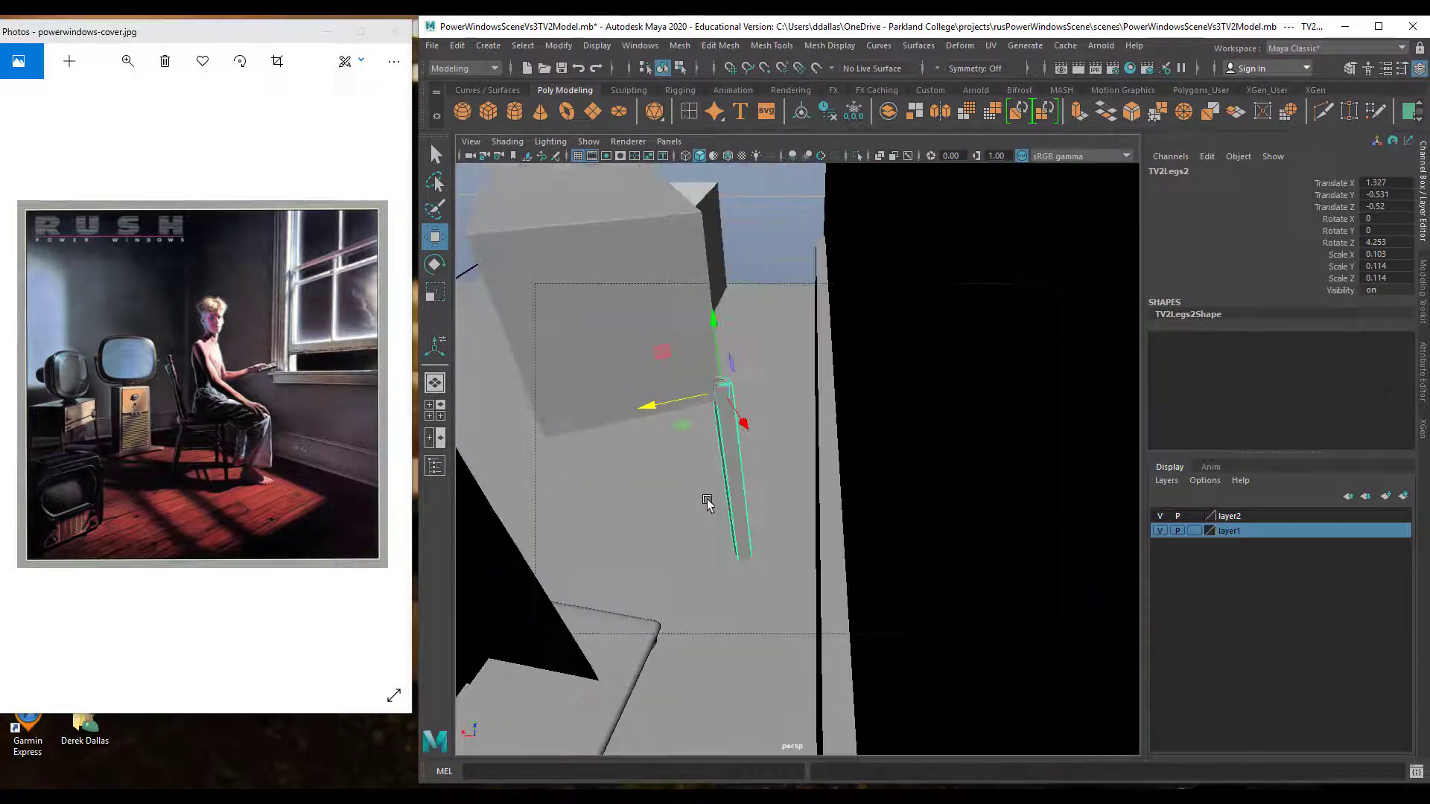
key(super)
key(super)
drag(721, 314, 718, 326)
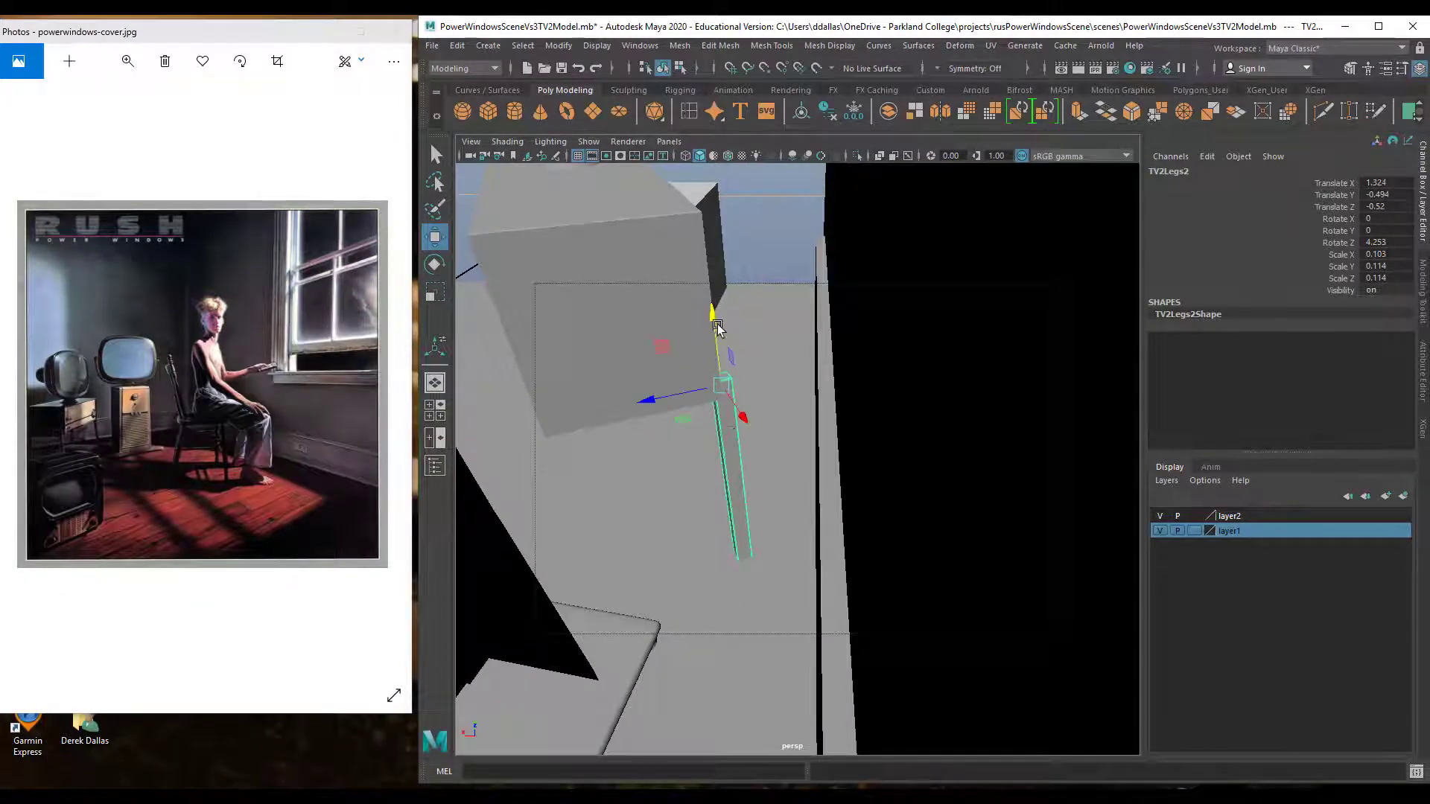
Duplicate that back leg, move the copy to the front corner at about Z 0.432, and adjust it along X
key(ctrl+d)
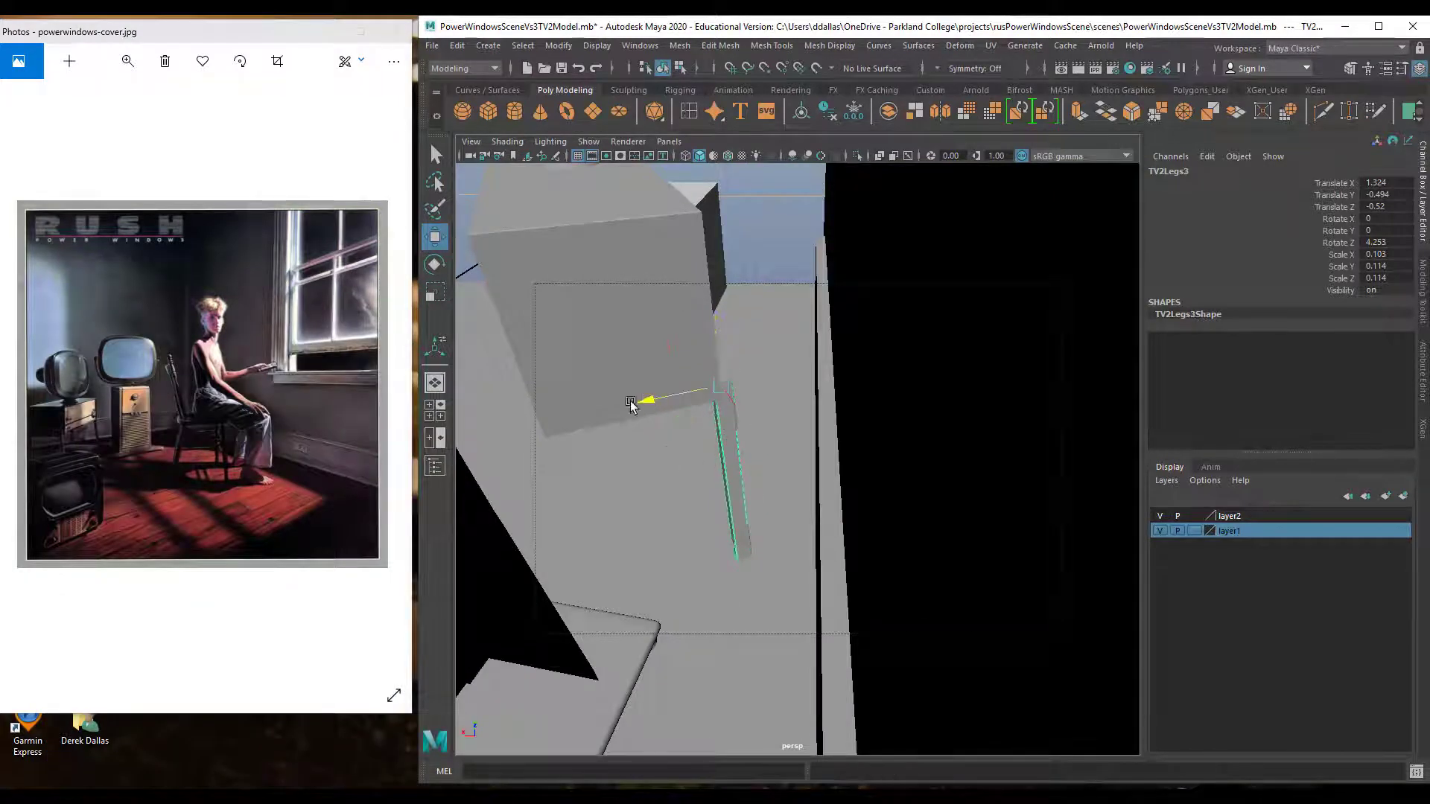
drag(645, 400, 471, 435)
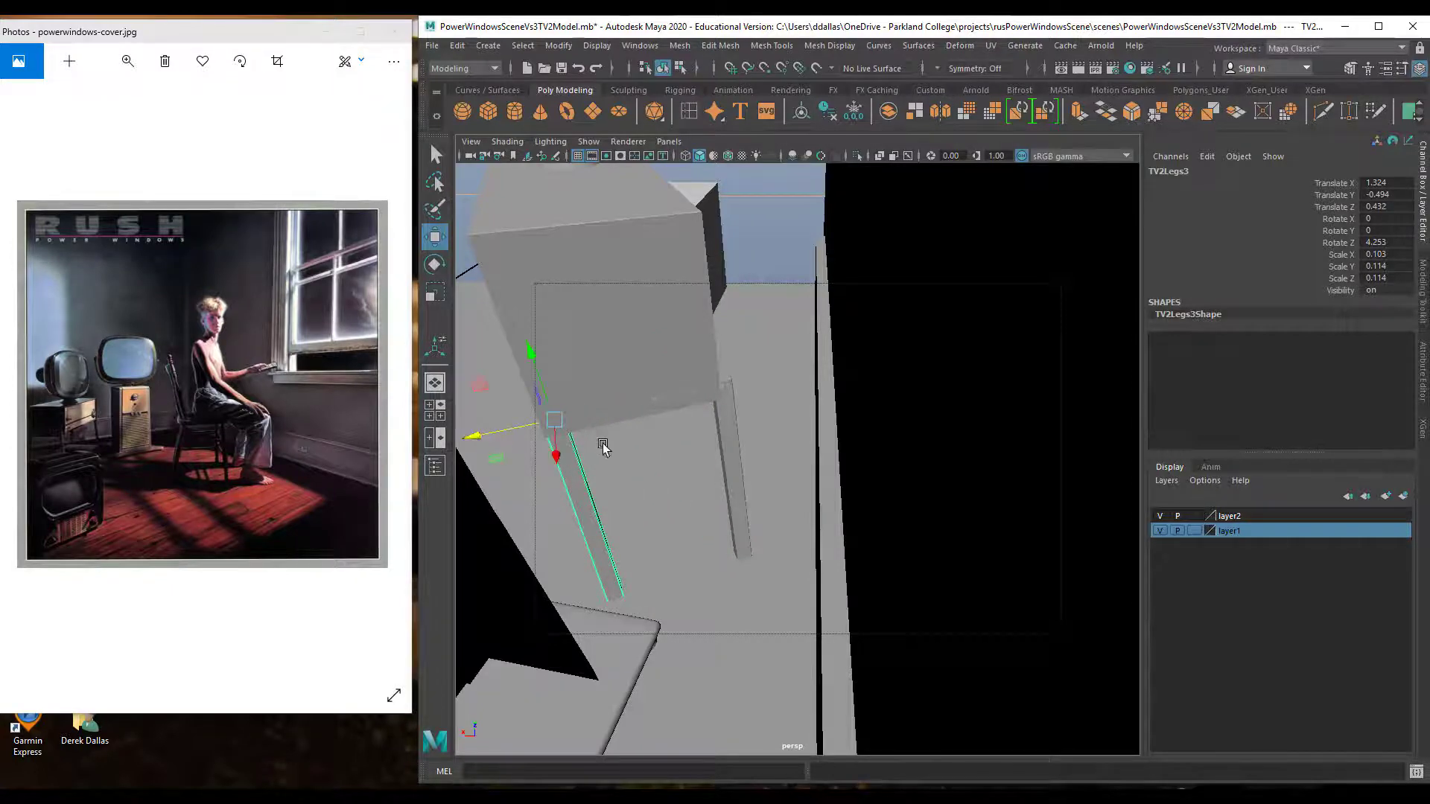
alt+drag(647, 460, 796, 450)
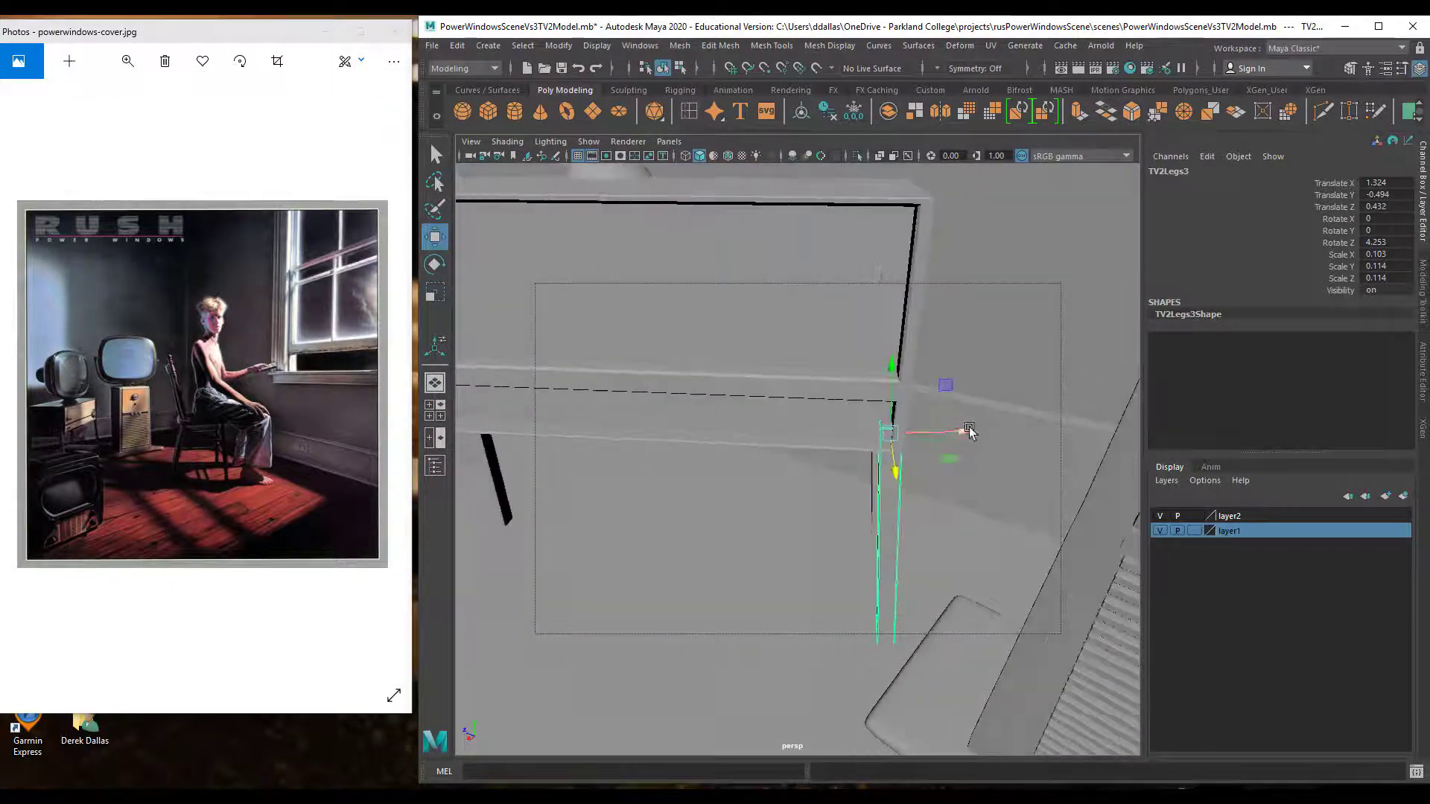
drag(970, 429, 987, 432)
alt+drag(875, 505, 801, 494)
Select TV2Table and examine the four-legged table beside the other TV in the whole room
click(761, 389)
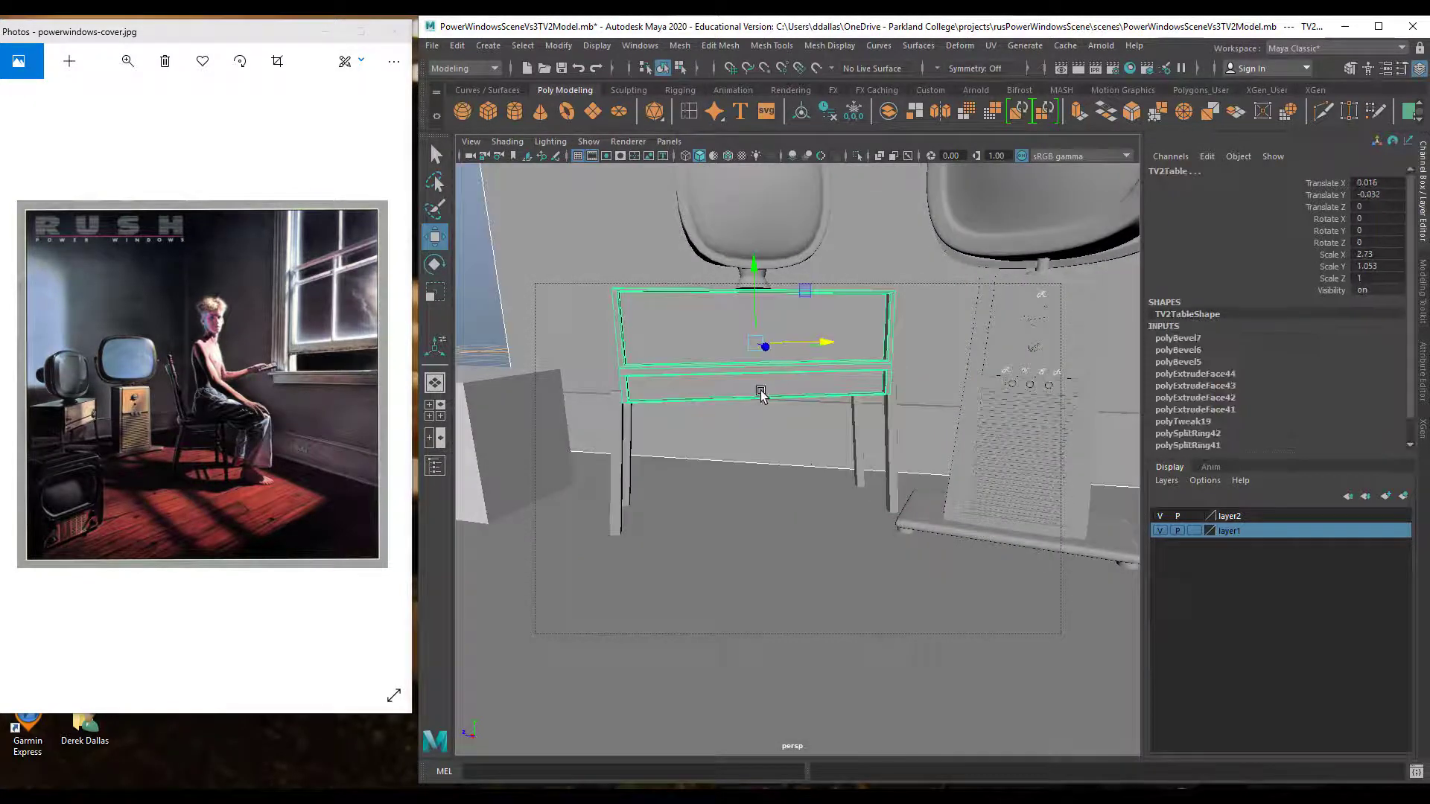
scroll(756, 410, down, 10)
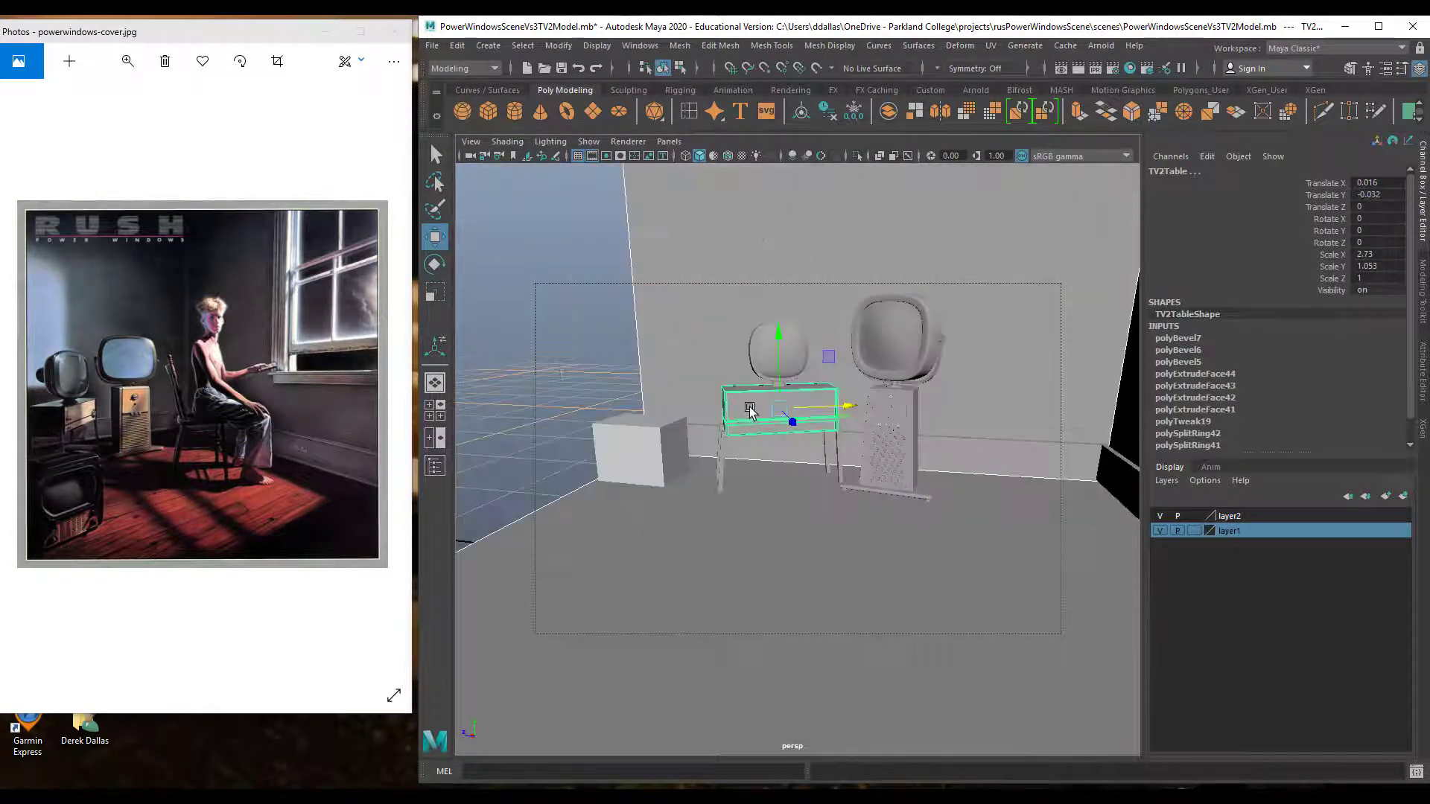
alt+drag(751, 475, 790, 486)
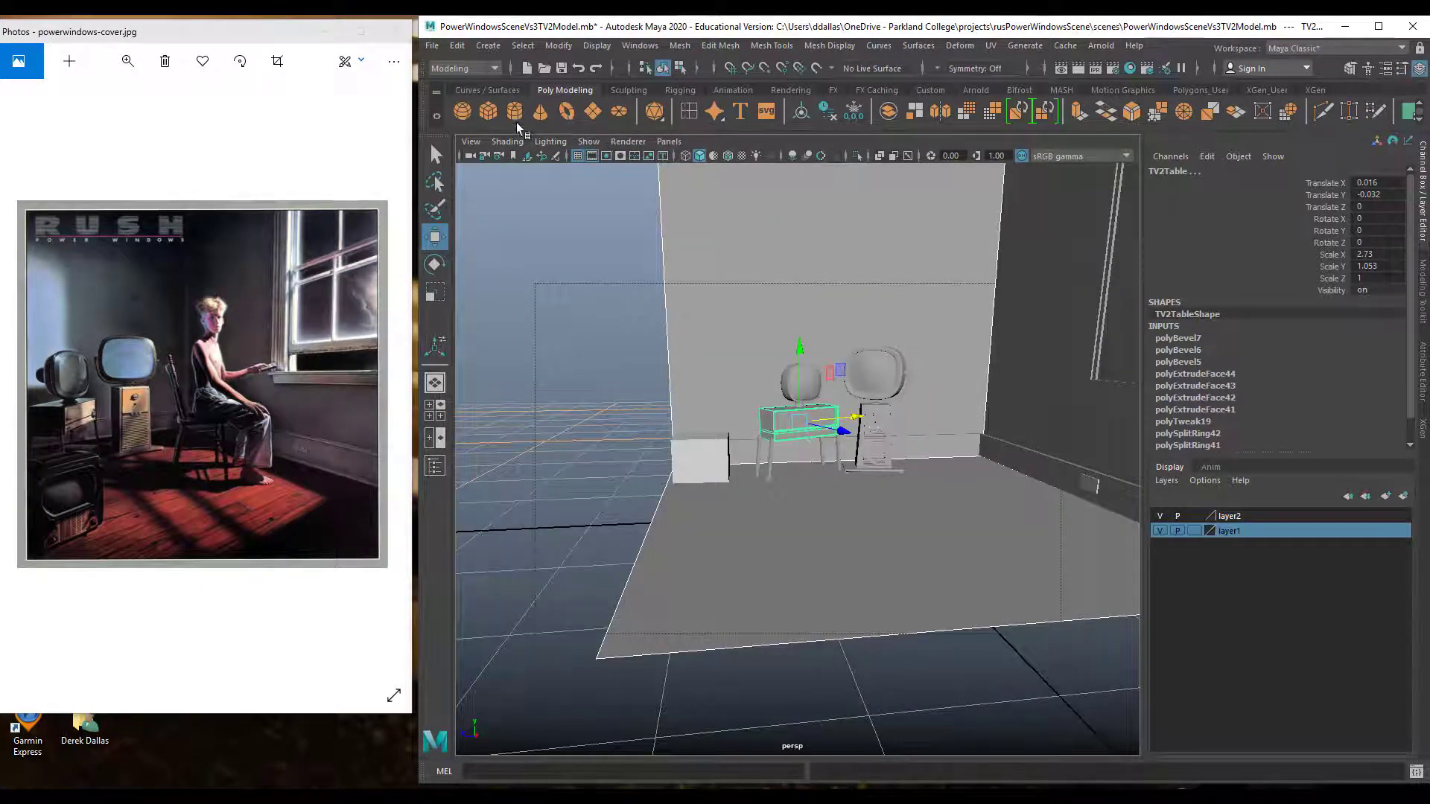
Create a polygon cube and rename it TV2BottomTray
click(489, 112)
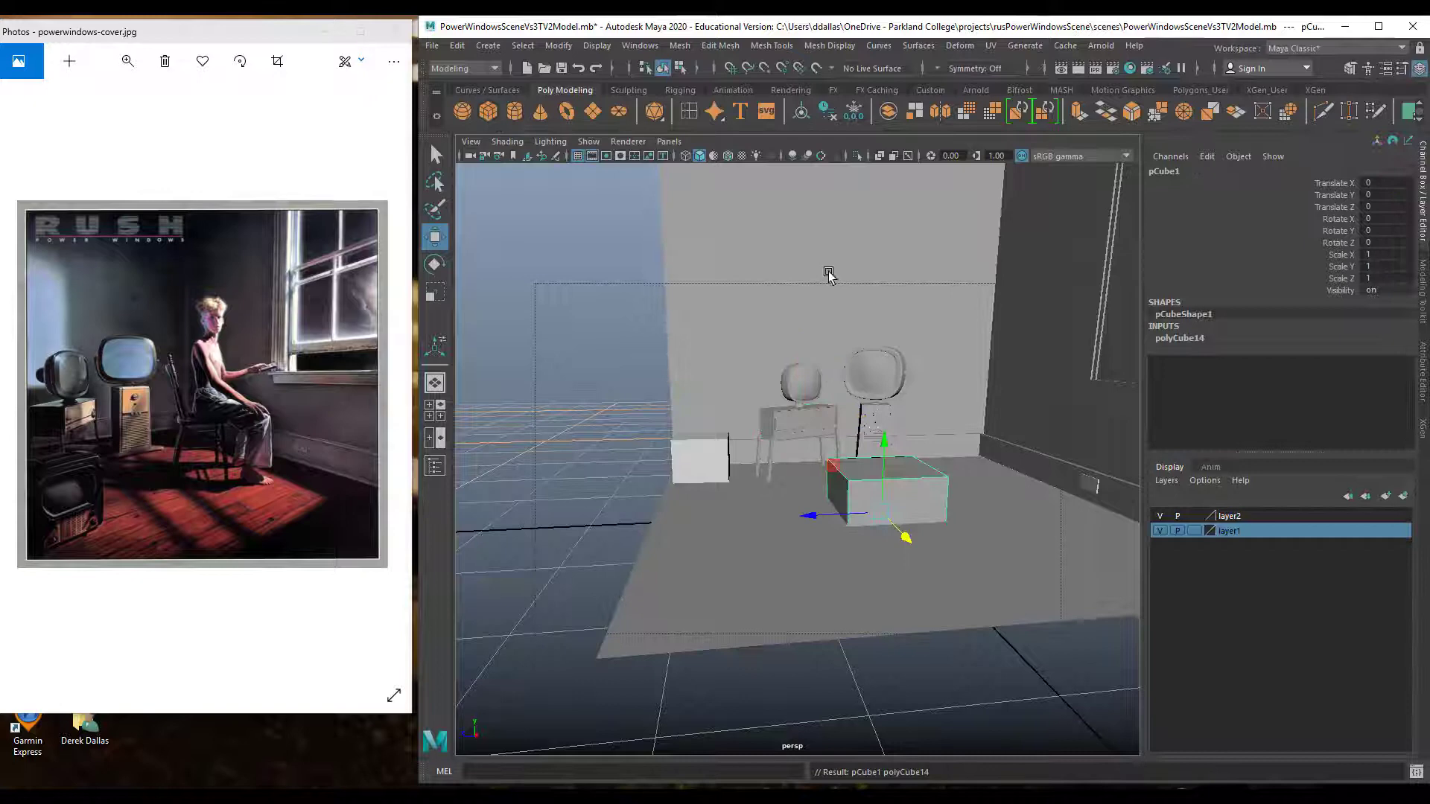
double_click(1174, 172)
key(BackSpace)
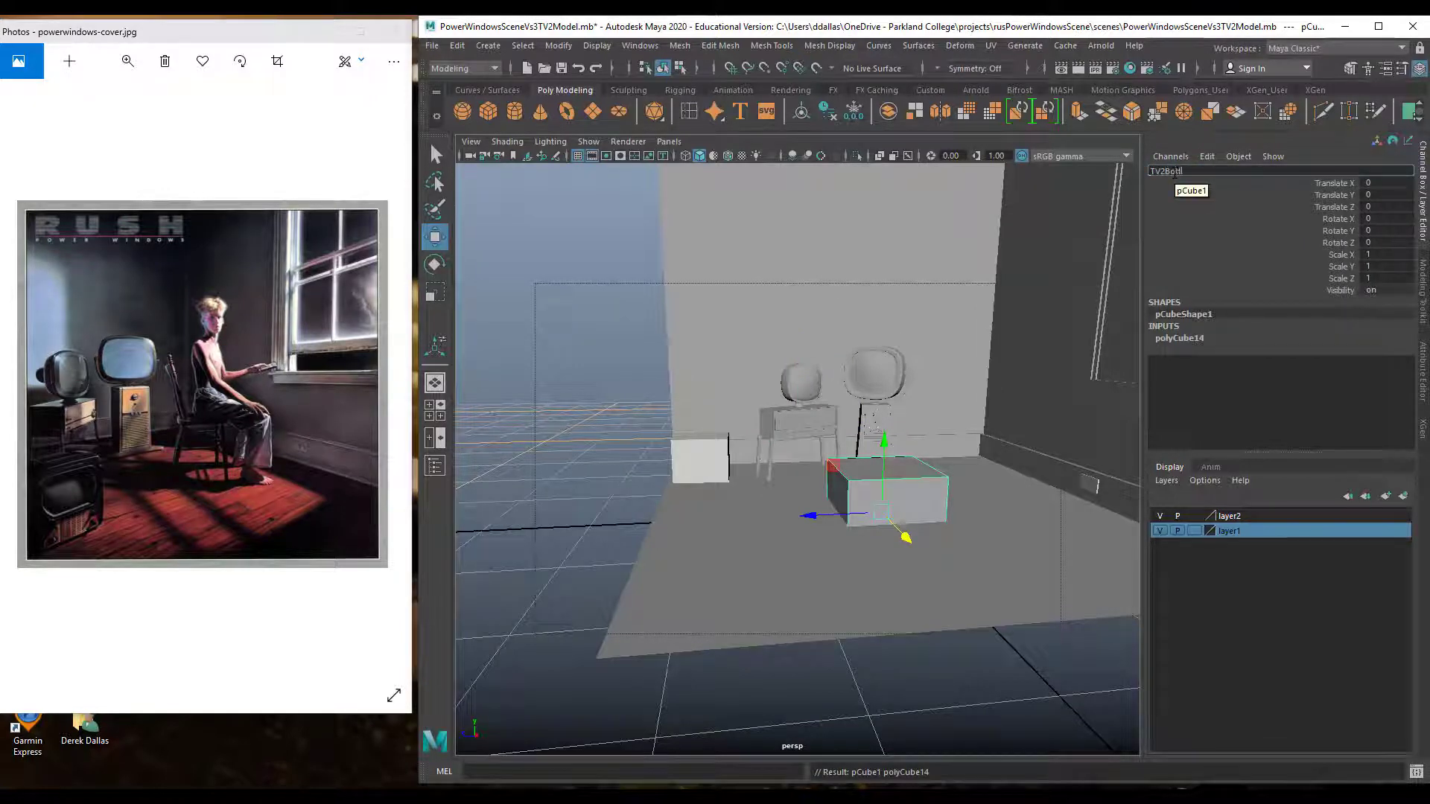
text(TV2BottomTrav)
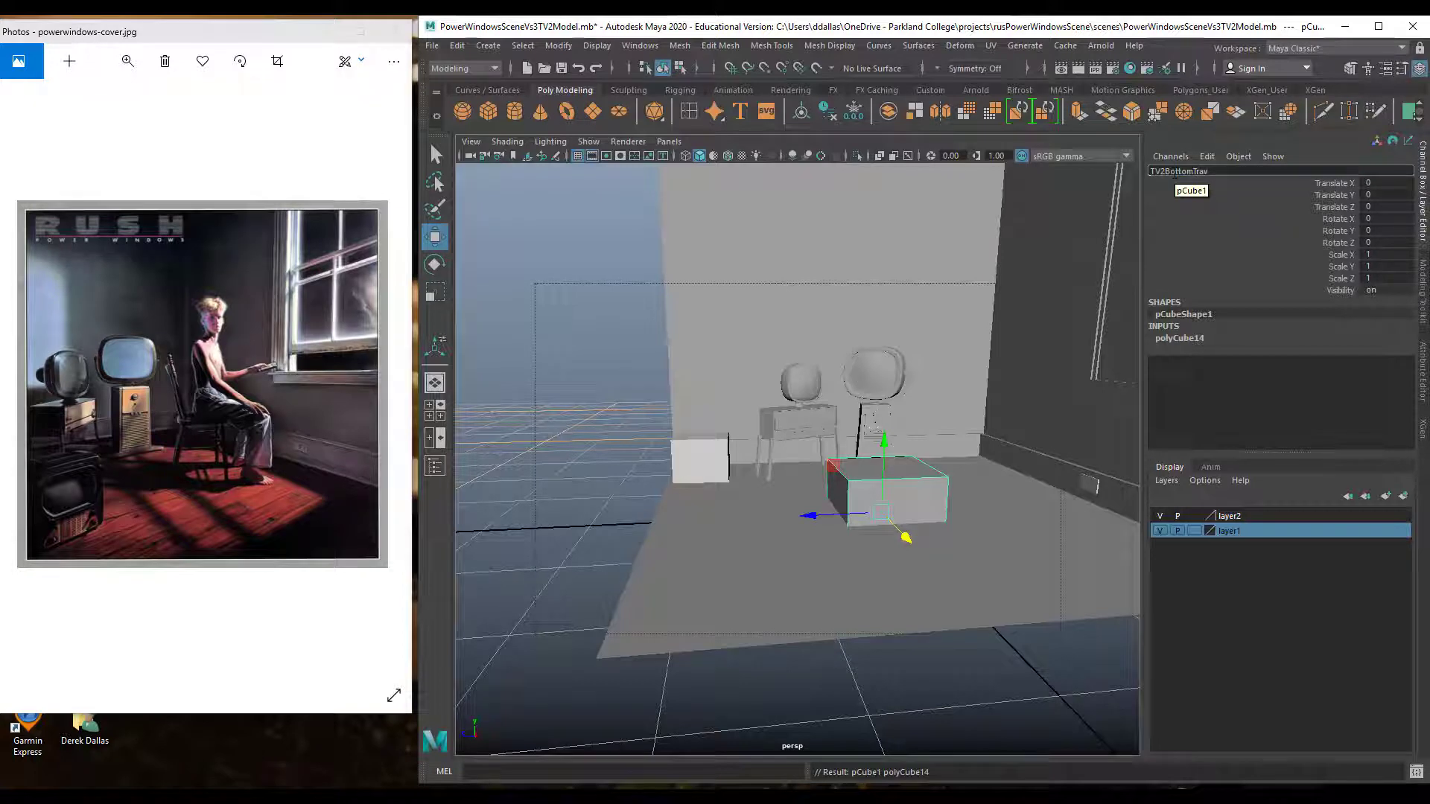
key(Return)
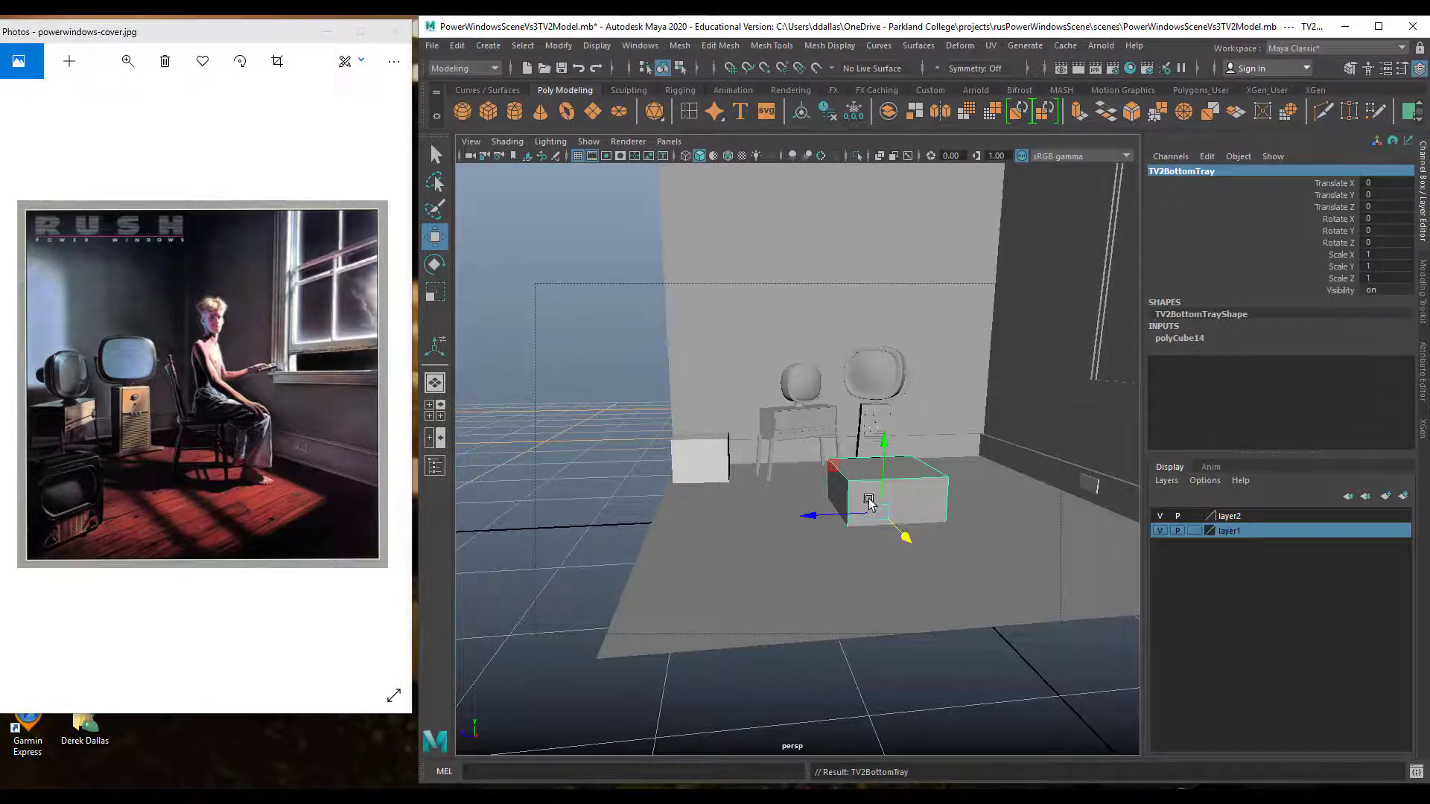
Flatten TV2BottomTray to about 0.063 in Y, narrow it to about 0.483 in X, and move it to about X -1.687, Y 0.329
key(r)
drag(884, 445, 958, 549)
key(w)
key(e)
key(r)
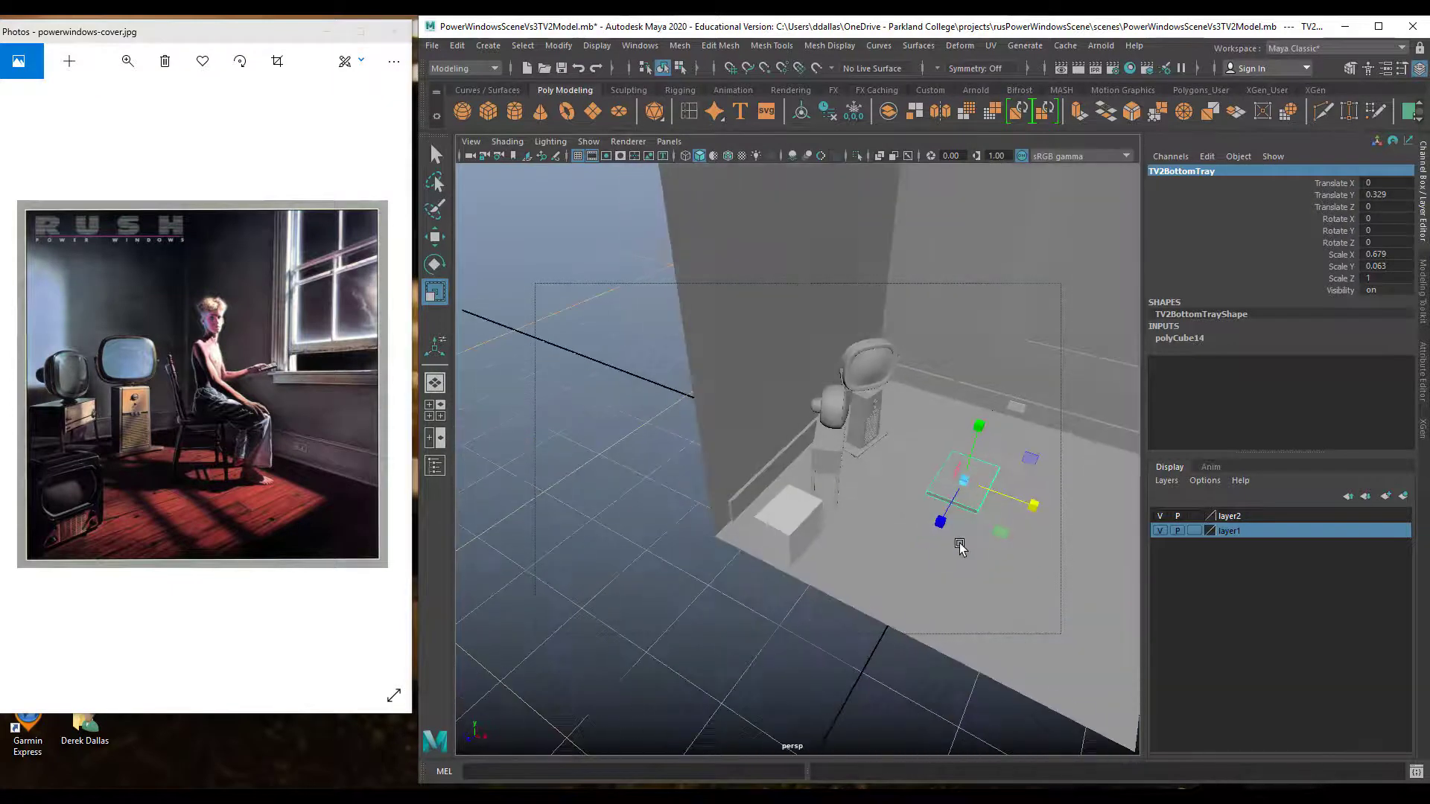
drag(1037, 498, 908, 487)
key(w)
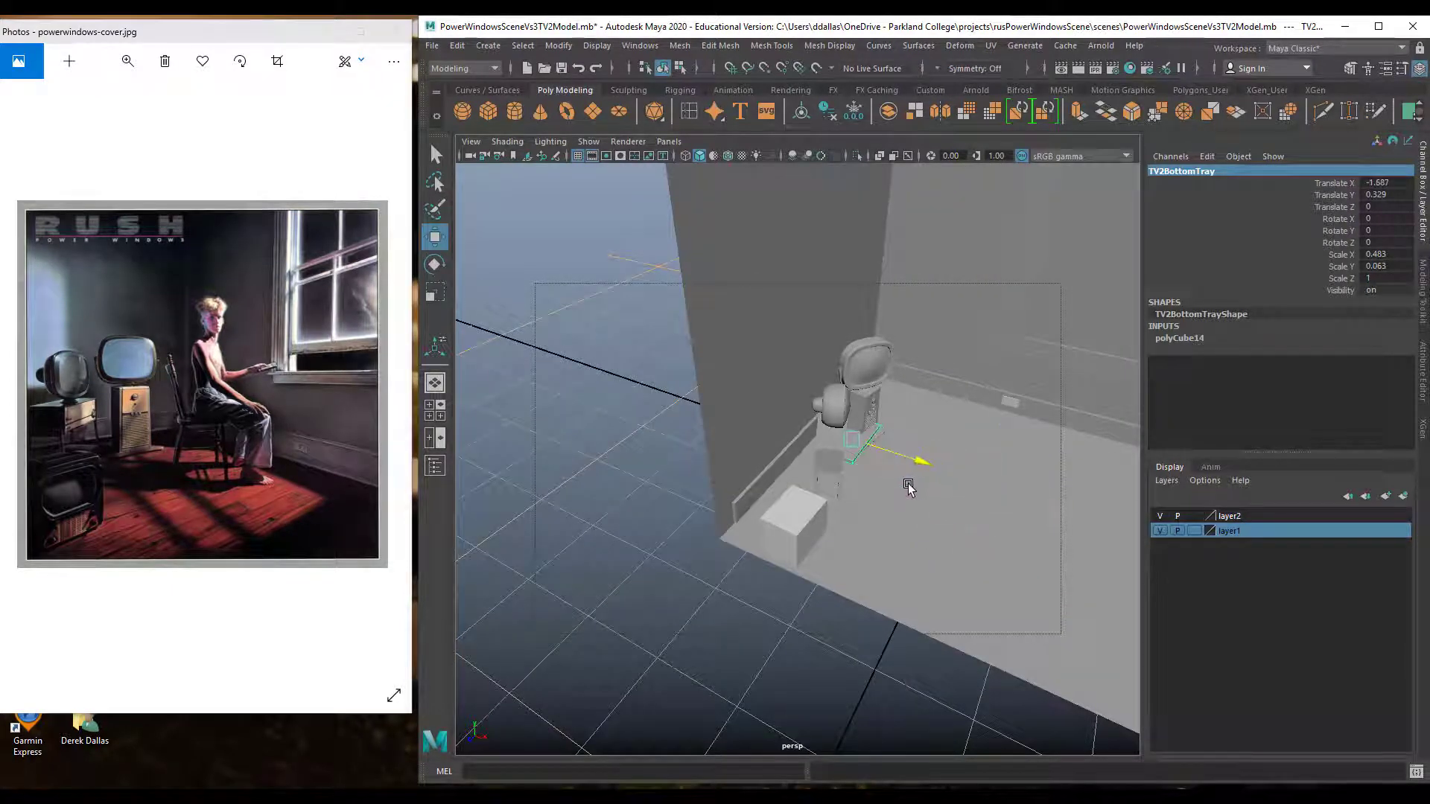
Check the rotation of TV2GRP and set TV2BottomTray's Y rotation to -114 degrees
click(821, 446)
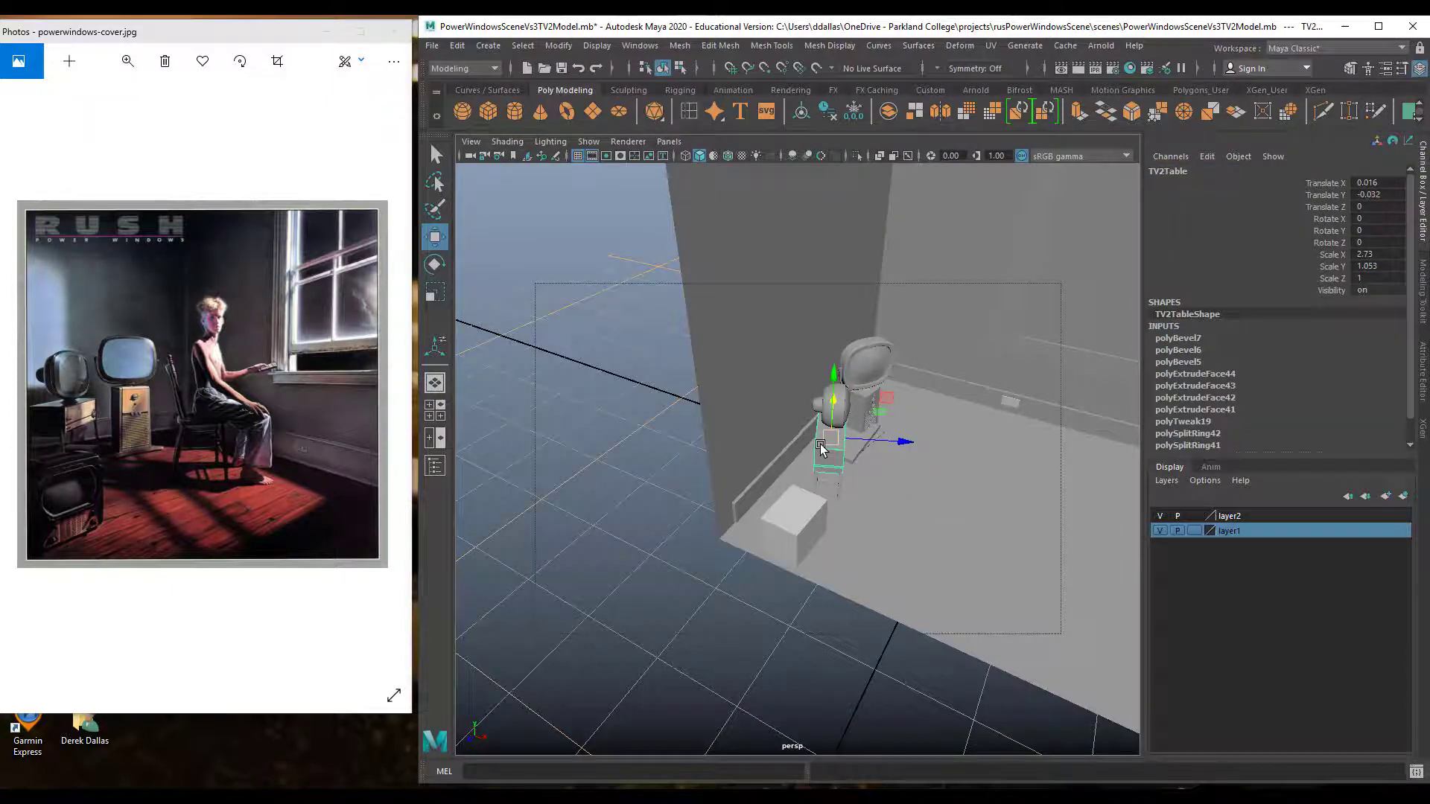
key(Up)
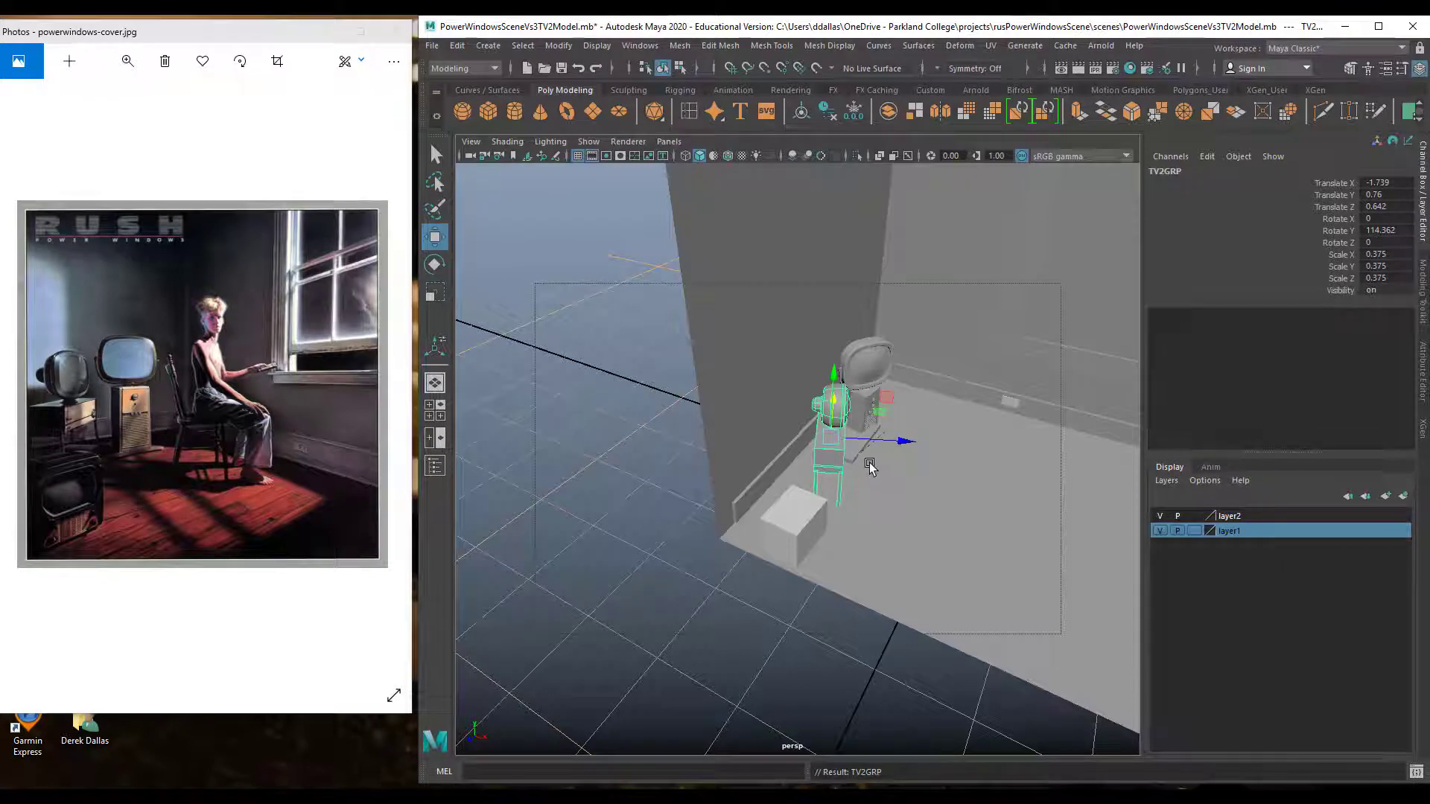
alt+drag(879, 464, 929, 504)
click(838, 449)
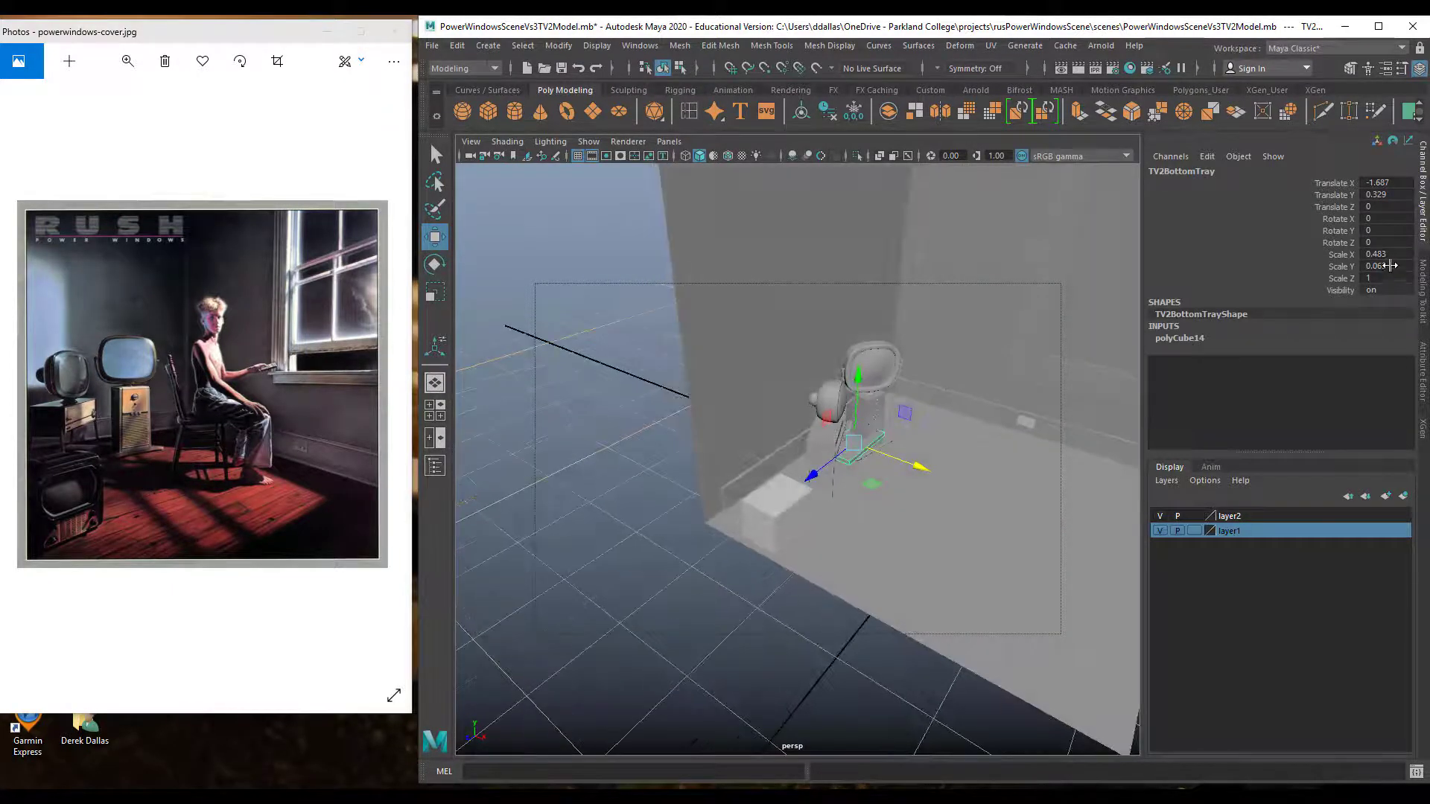
double_click(1387, 232)
text(114)
key(Return)
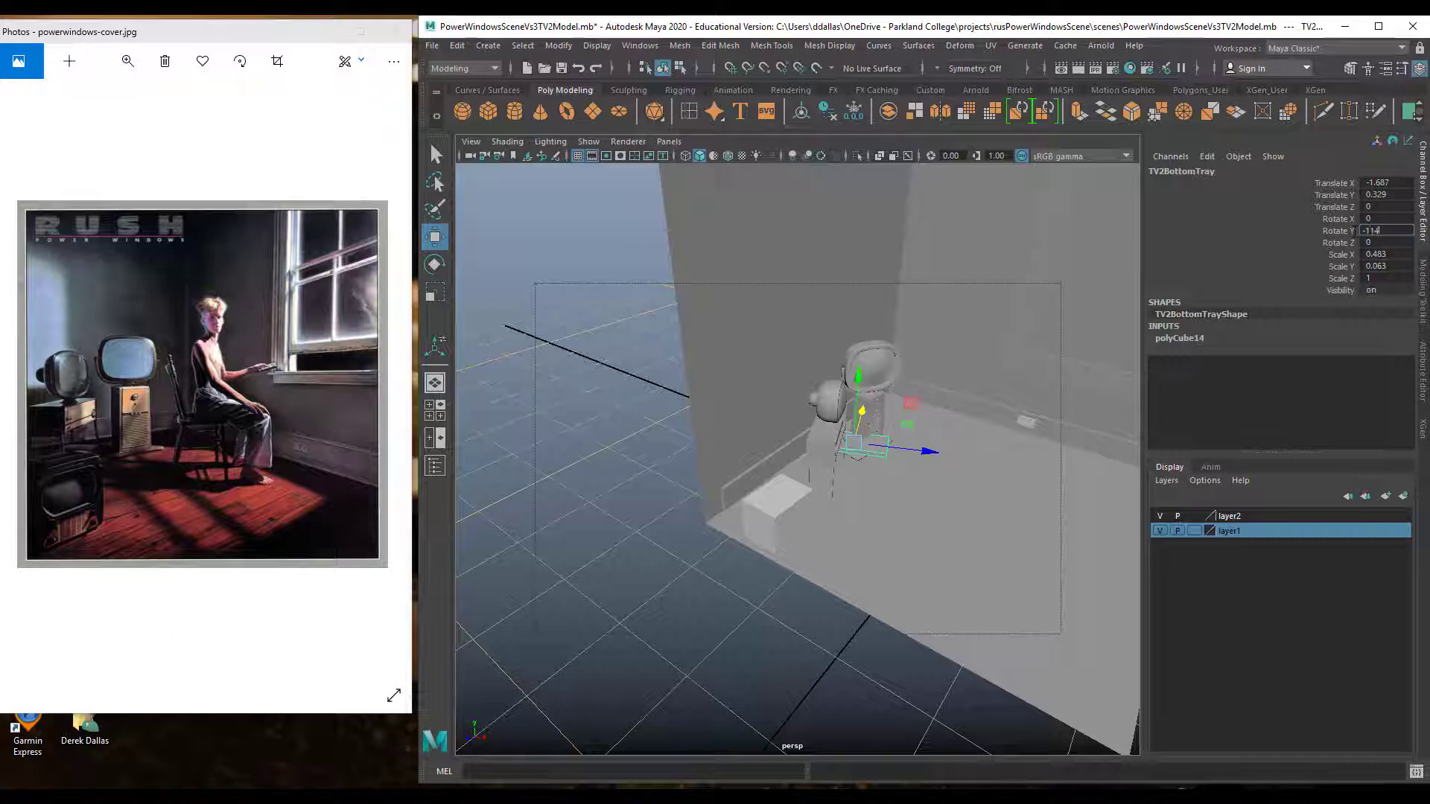
key(Return)
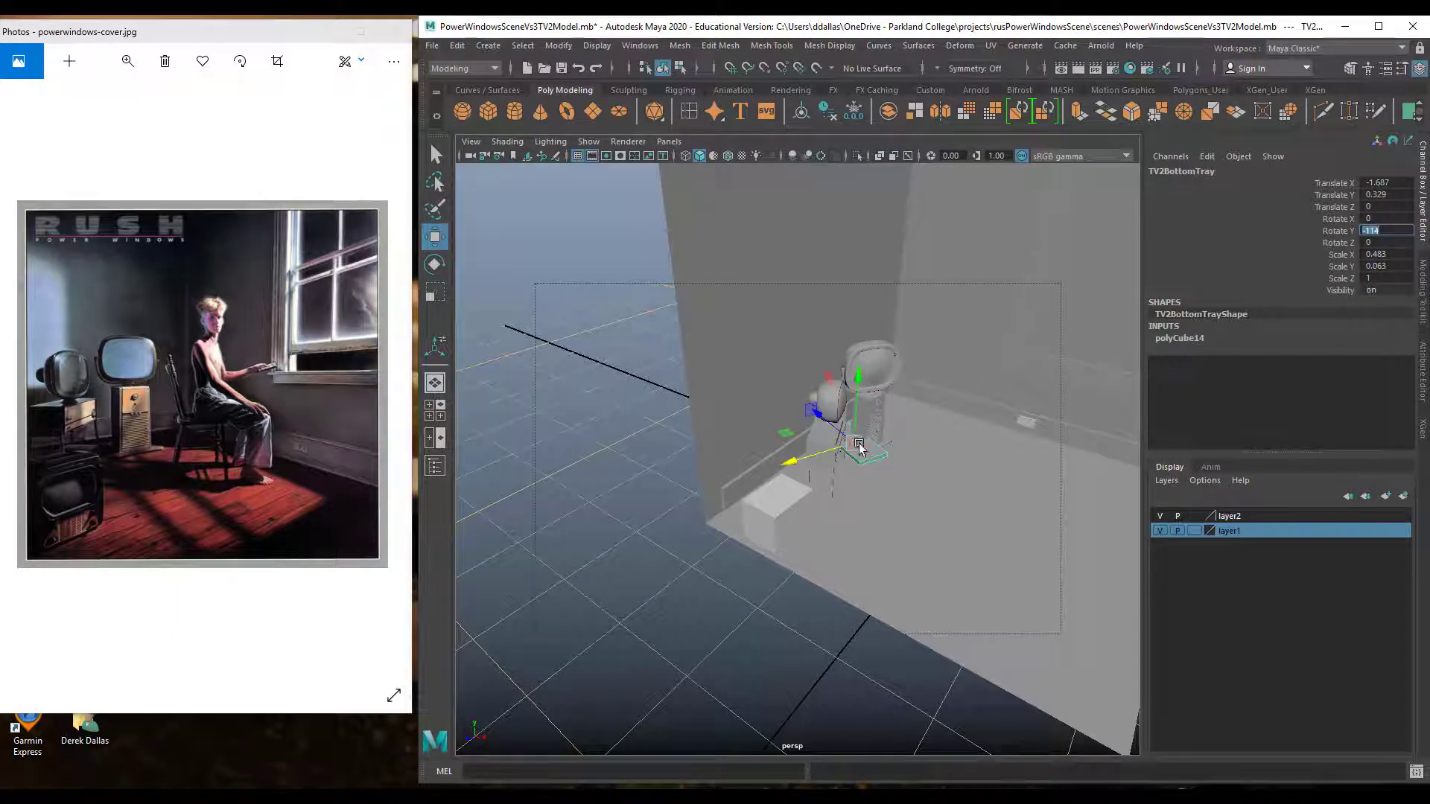
Recheck the TV2GRP rotation, turn TV2BottomTray to about -167.15 degrees in Y, and move it to about X -1.522, Z 0.725
click(835, 441)
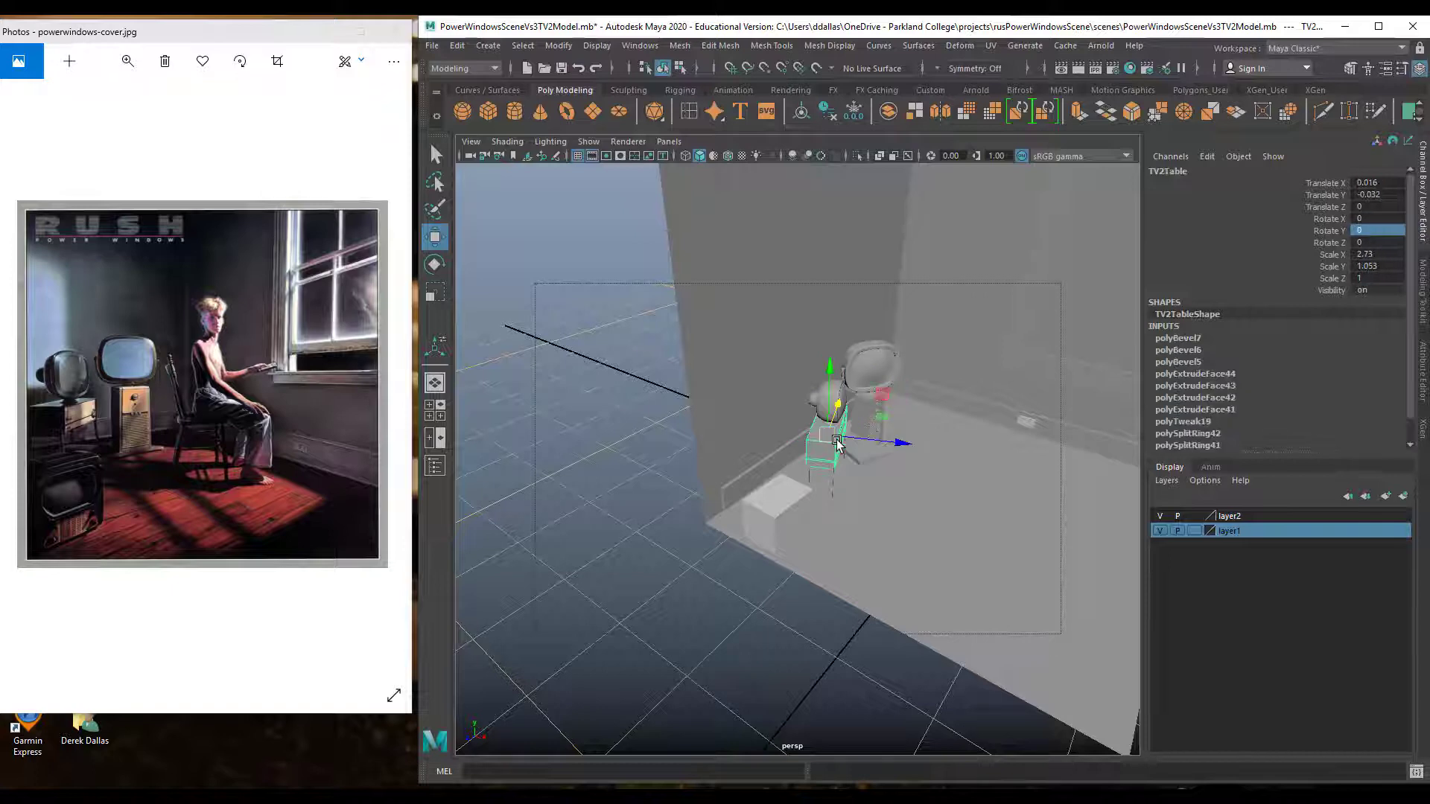
key(Up)
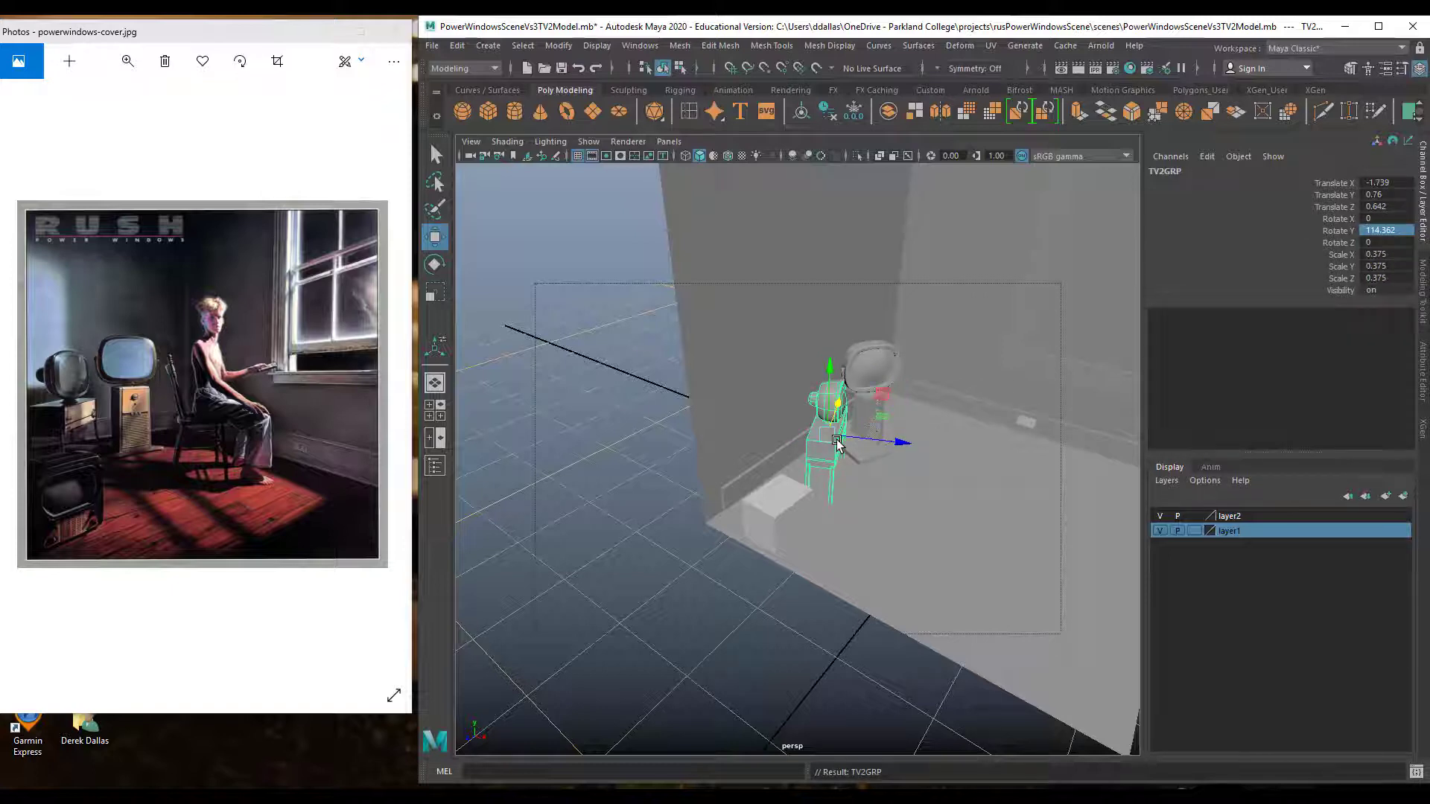
click(865, 462)
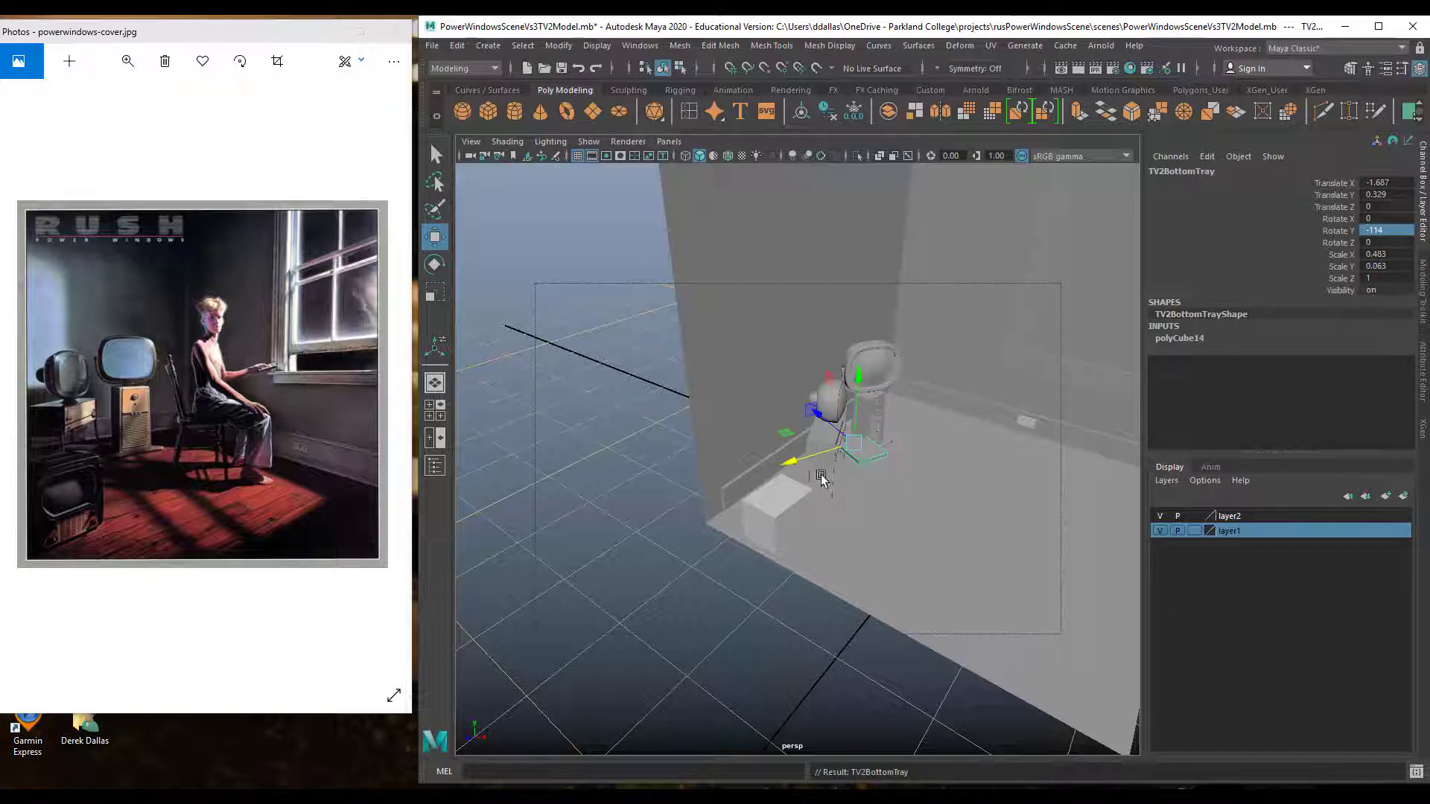
key(e)
drag(880, 483, 814, 485)
key(w)
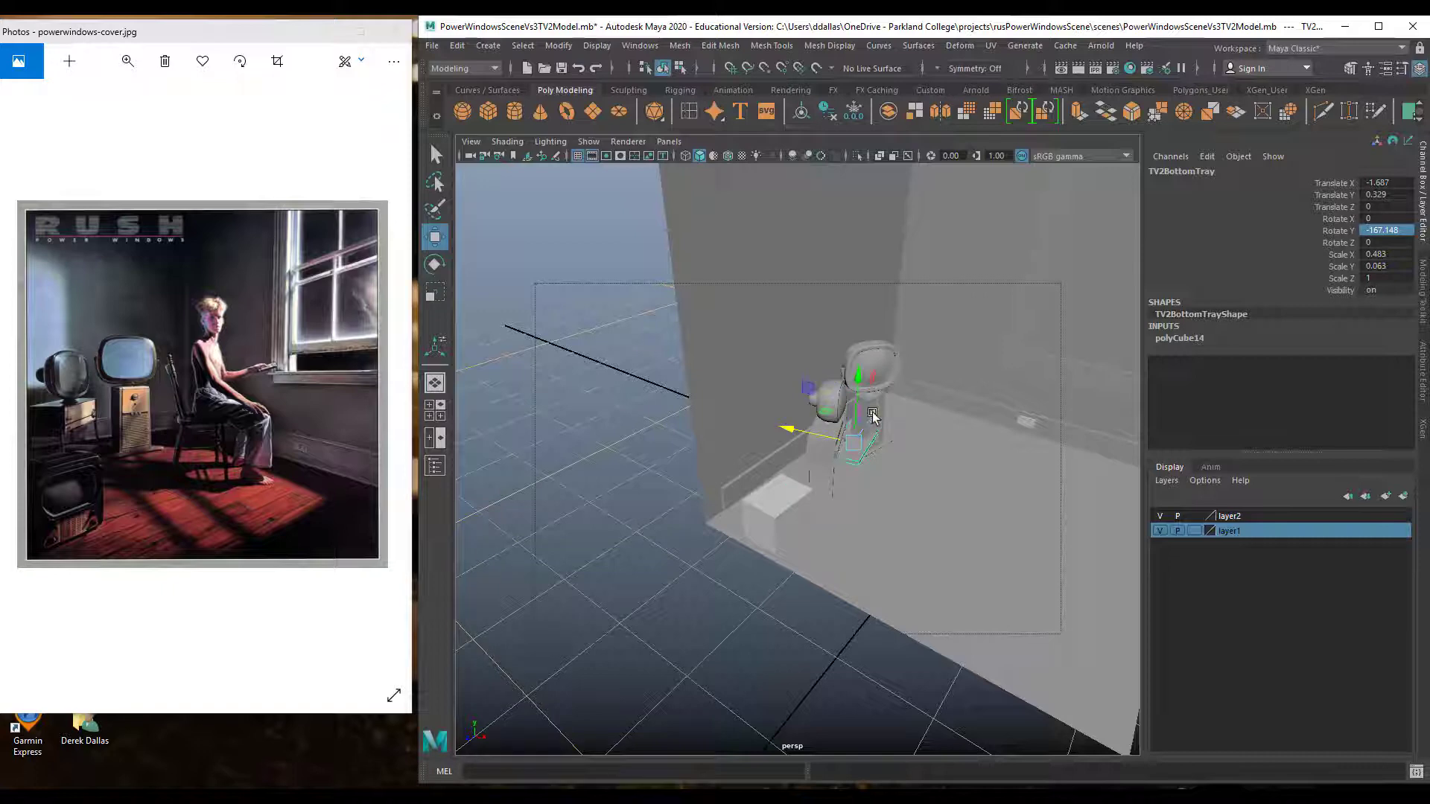
drag(874, 419, 767, 465)
alt+right_drag(827, 474, 1027, 480)
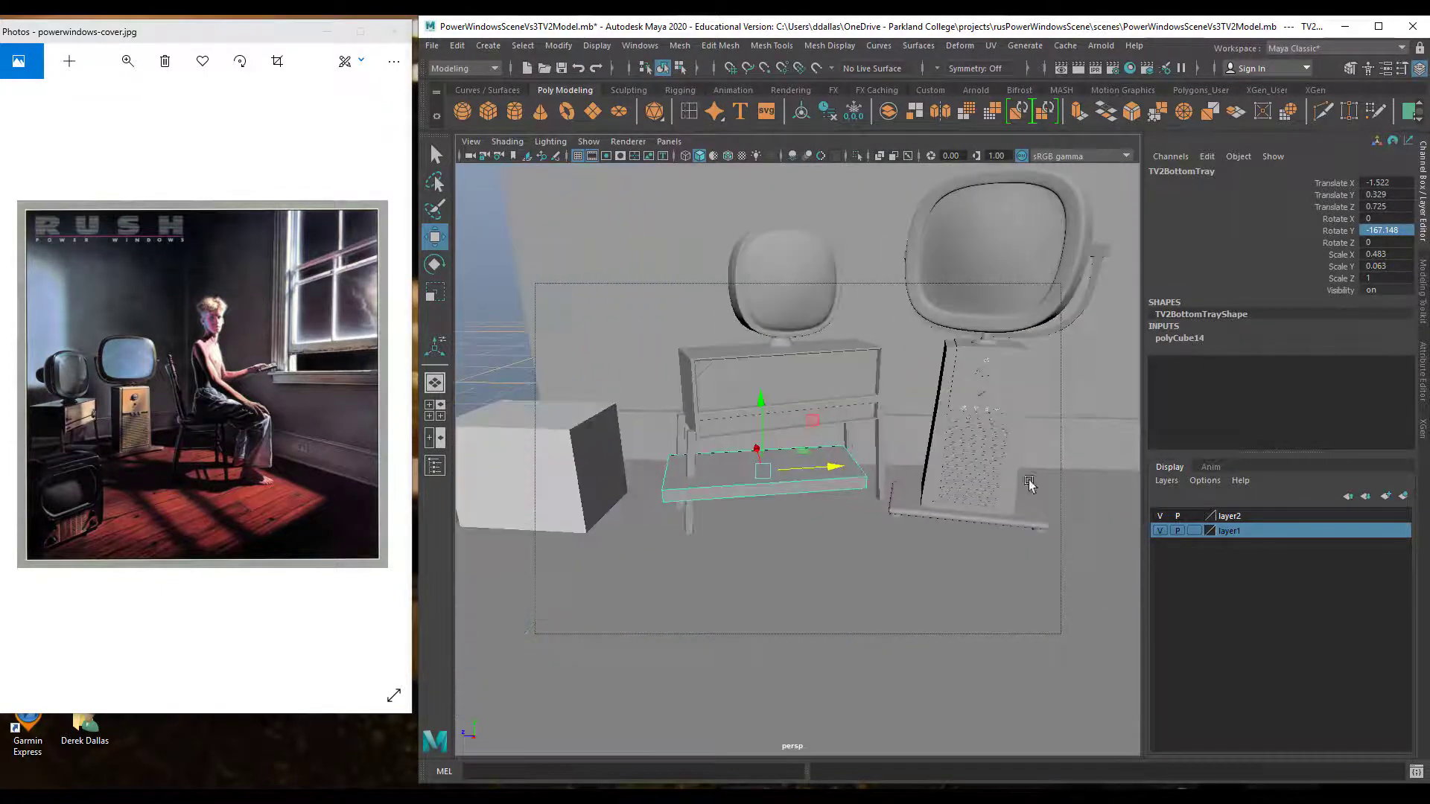
Rotate the tray to about -160.87 degrees in Y and slide it under the table to about X -1.682, Z 0.658
mouse_move(828, 488)
alt+mouse_down()
mouse_move(851, 497)
mouse_move(824, 494)
alt+mouse_up()
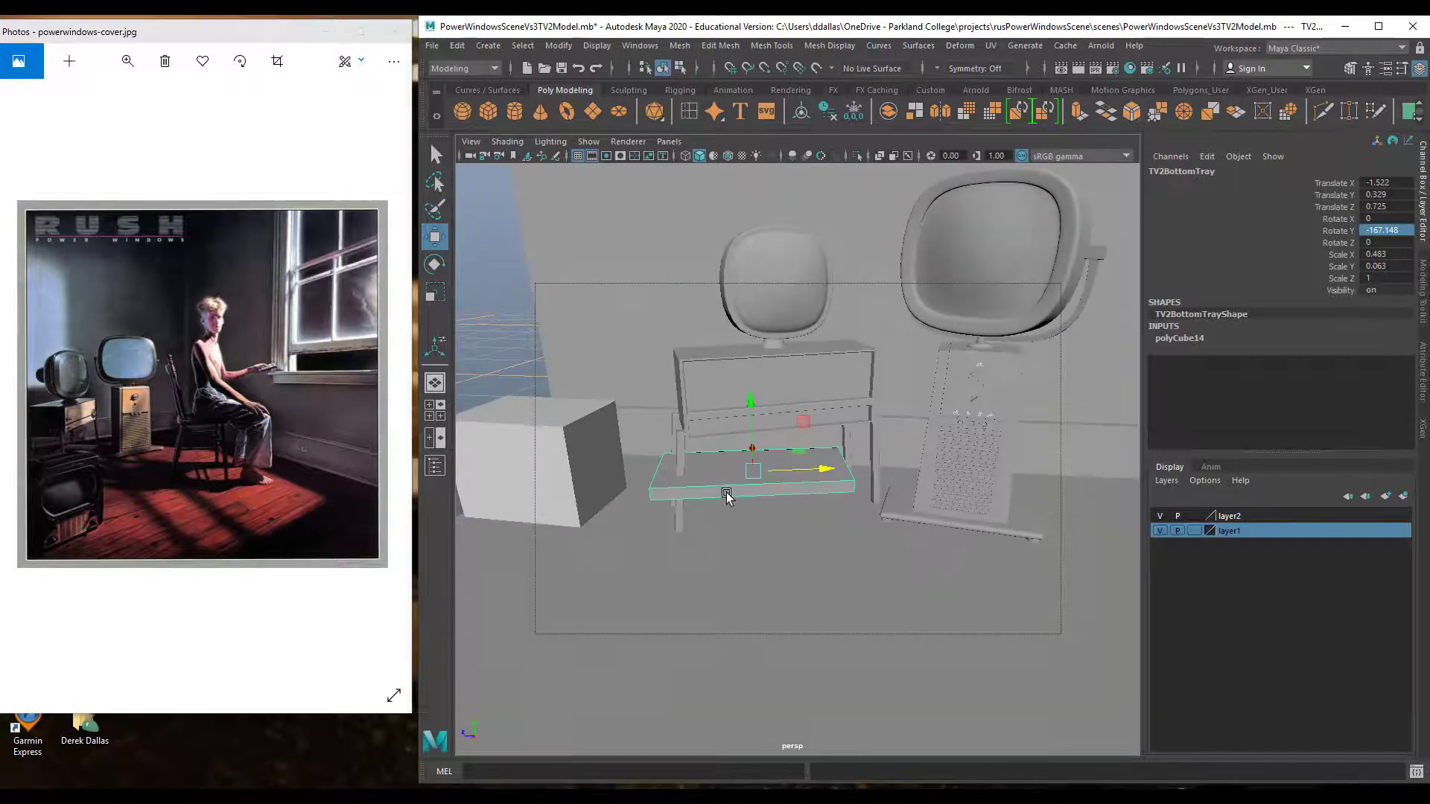
key(e)
drag(731, 498, 741, 504)
key(w)
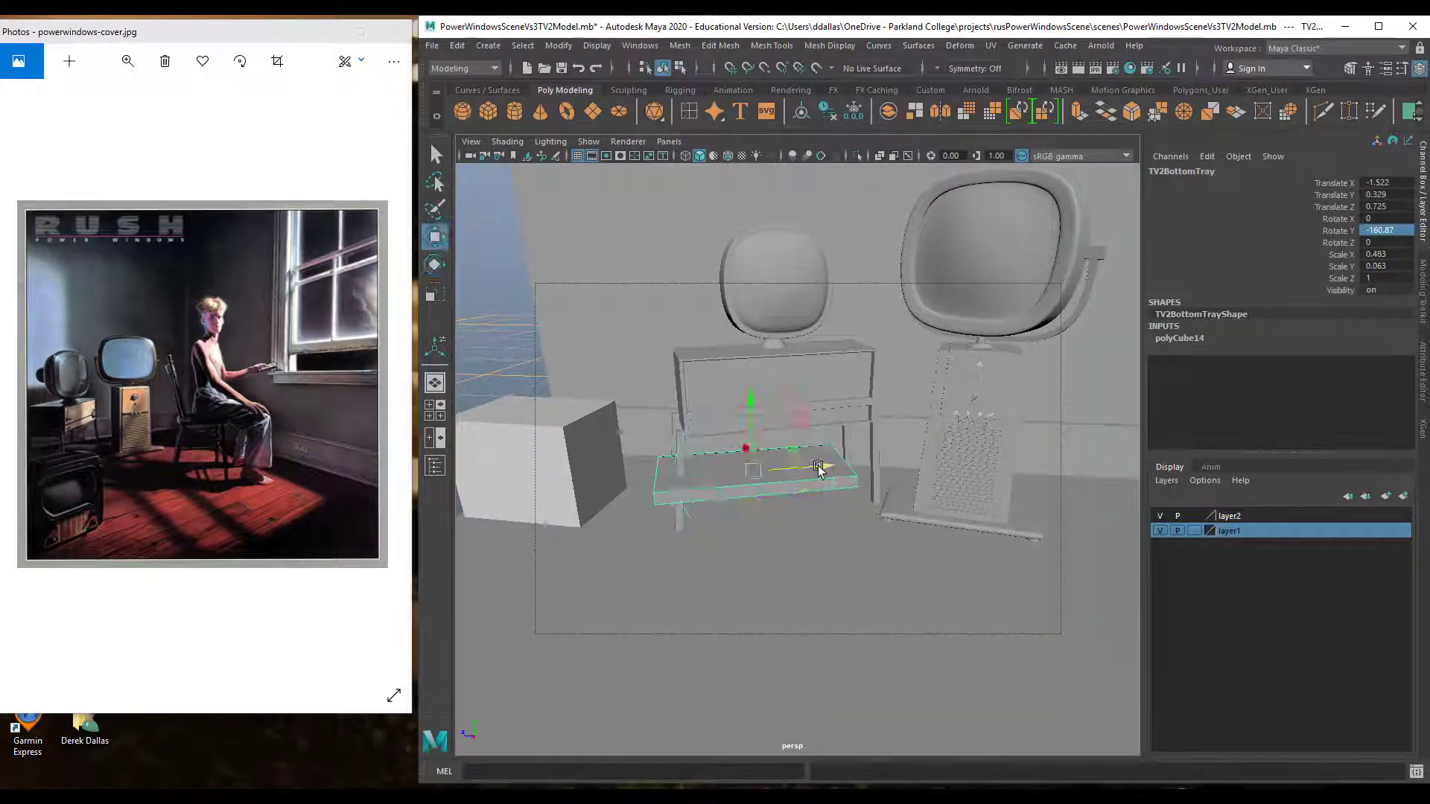
mouse_move(824, 469)
mouse_down()
mouse_move(932, 503)
mouse_move(814, 447)
mouse_up()
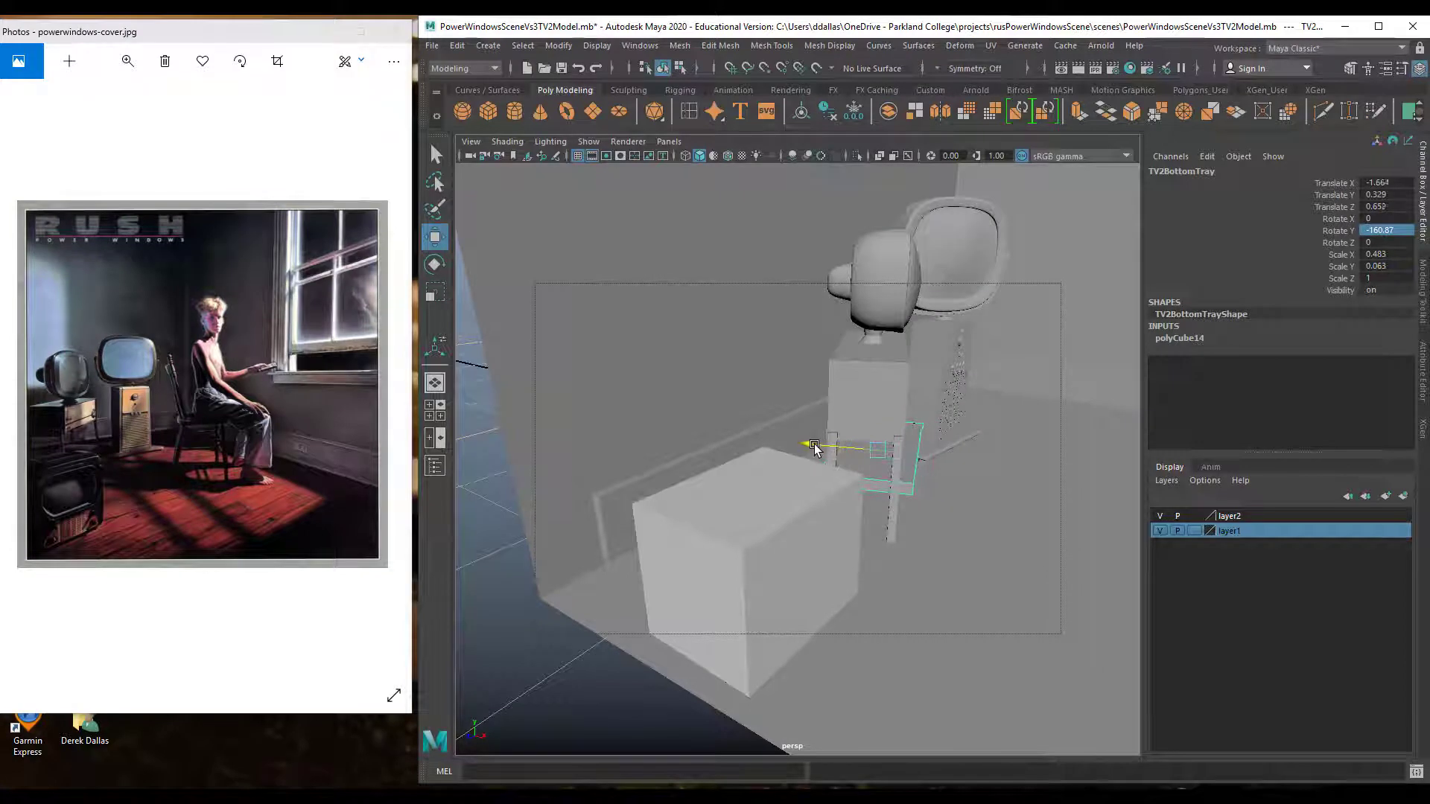
In a wireframe top view, rotate the tray to about -153.17 degrees in Y, in line with the table
key(space)
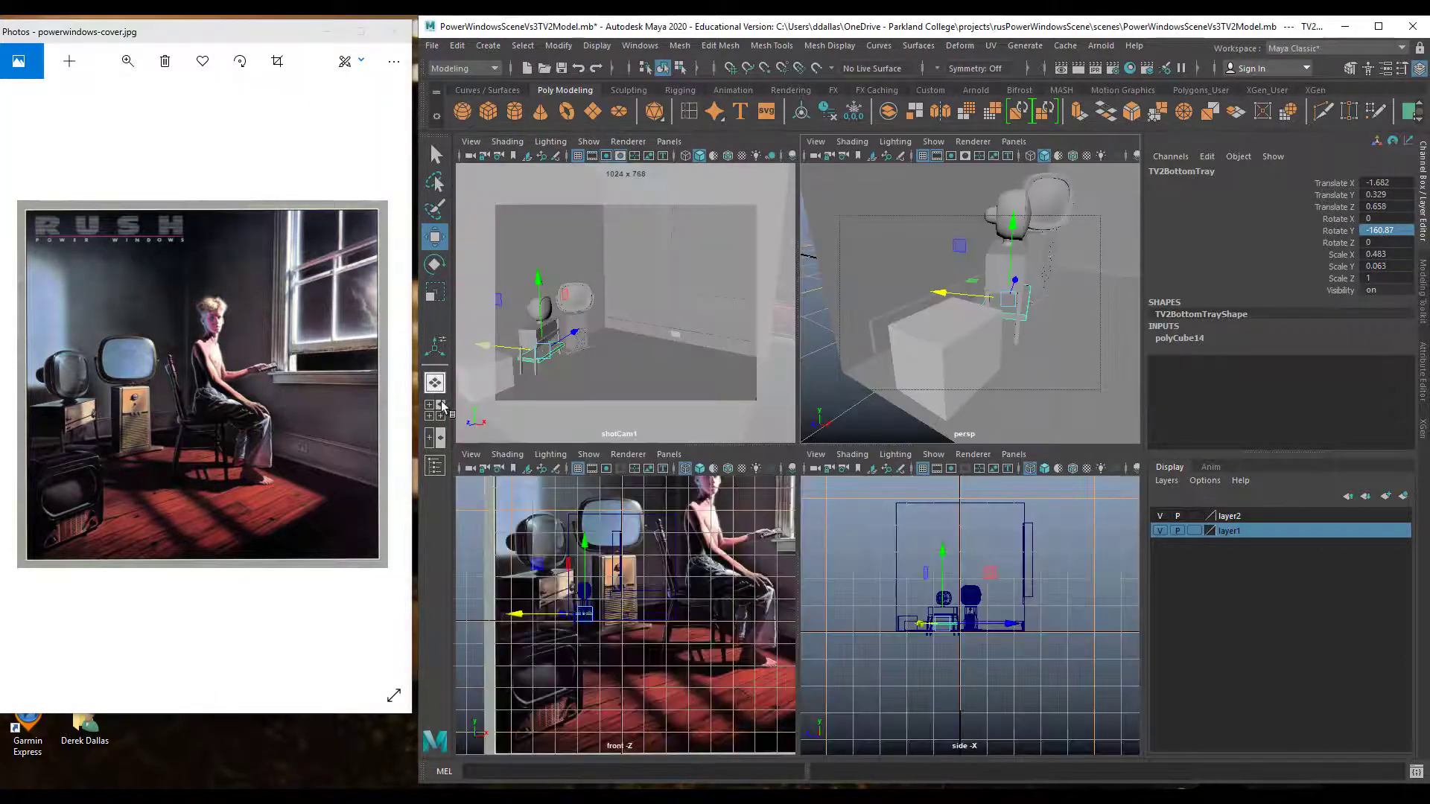
click(435, 411)
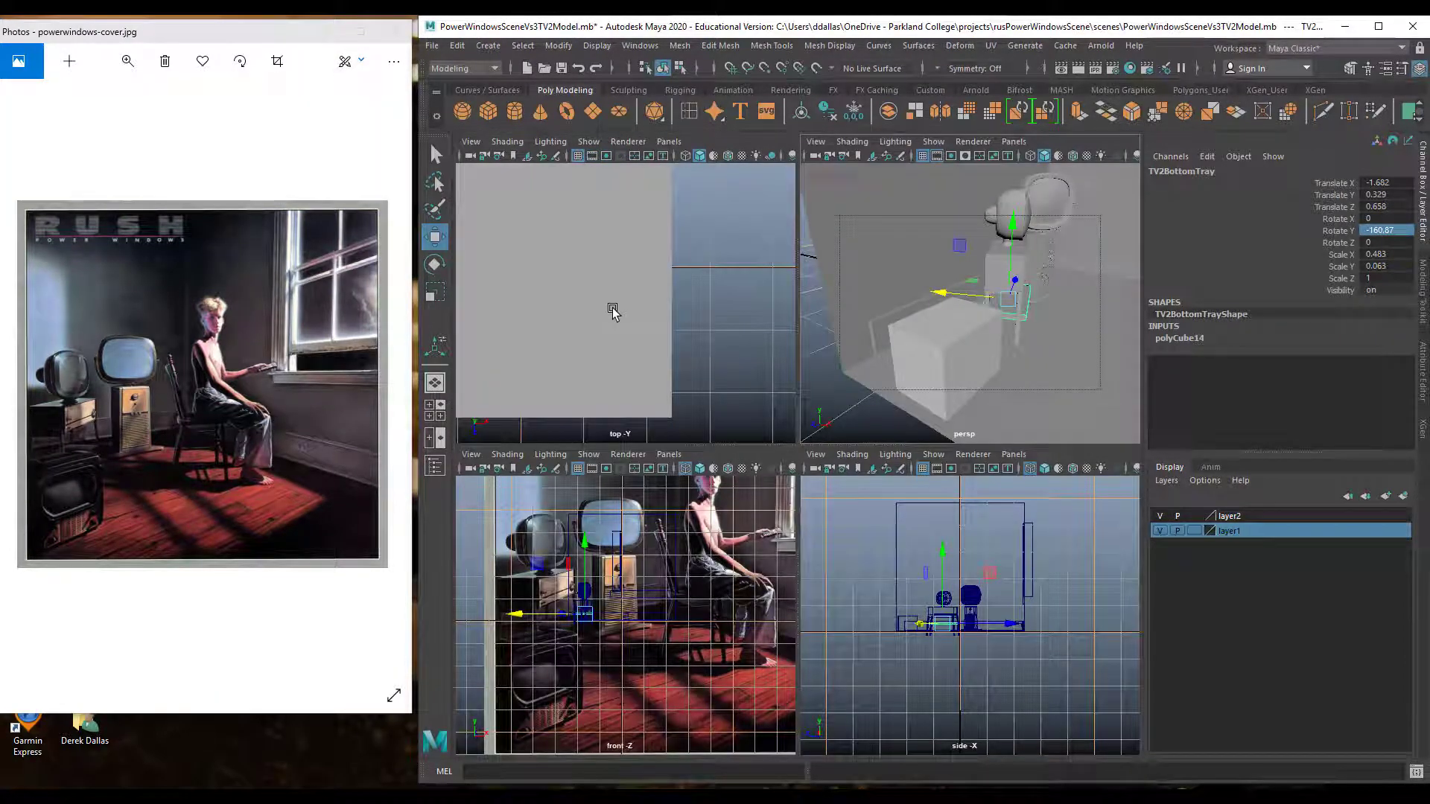
scroll(611, 307, down, 8)
key(4)
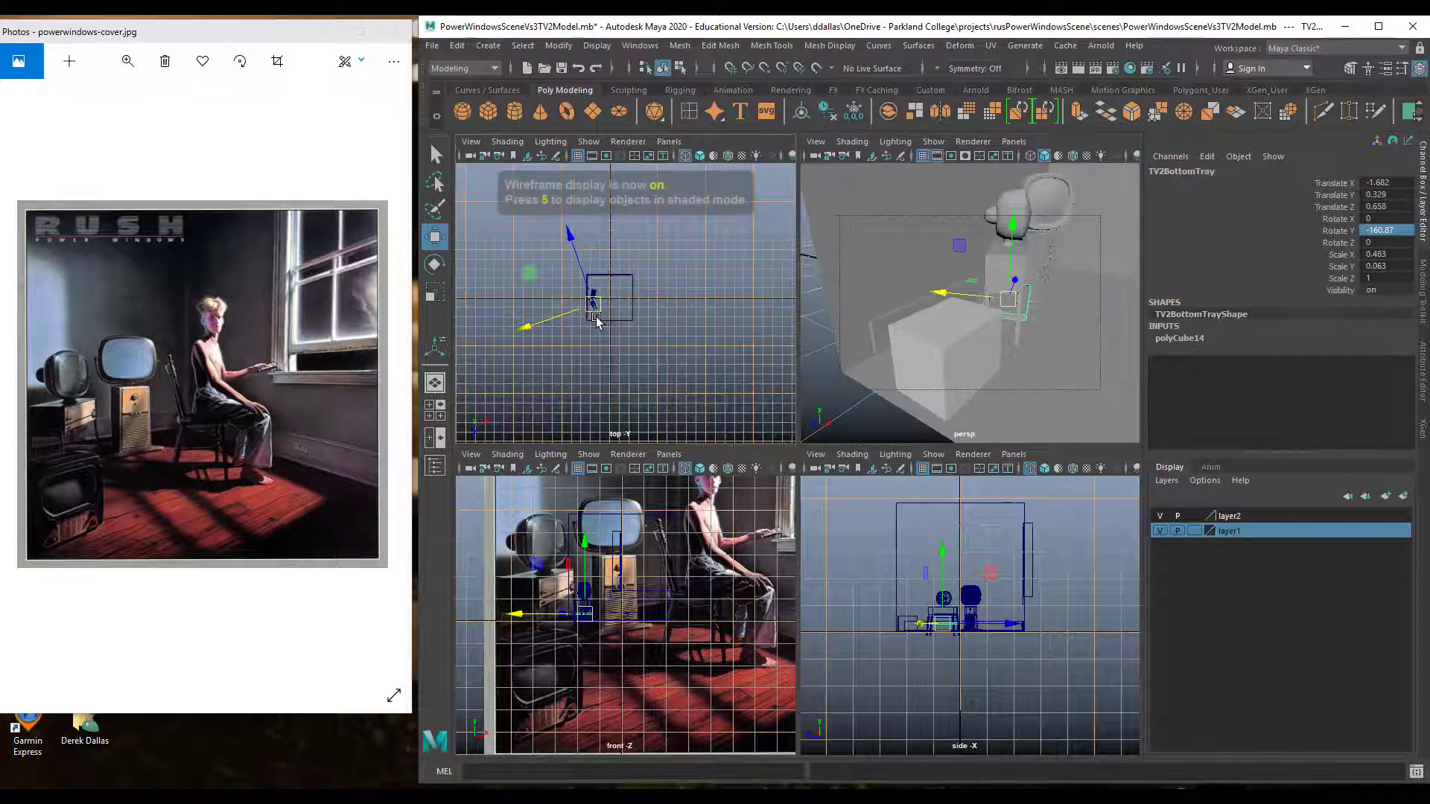
key(f)
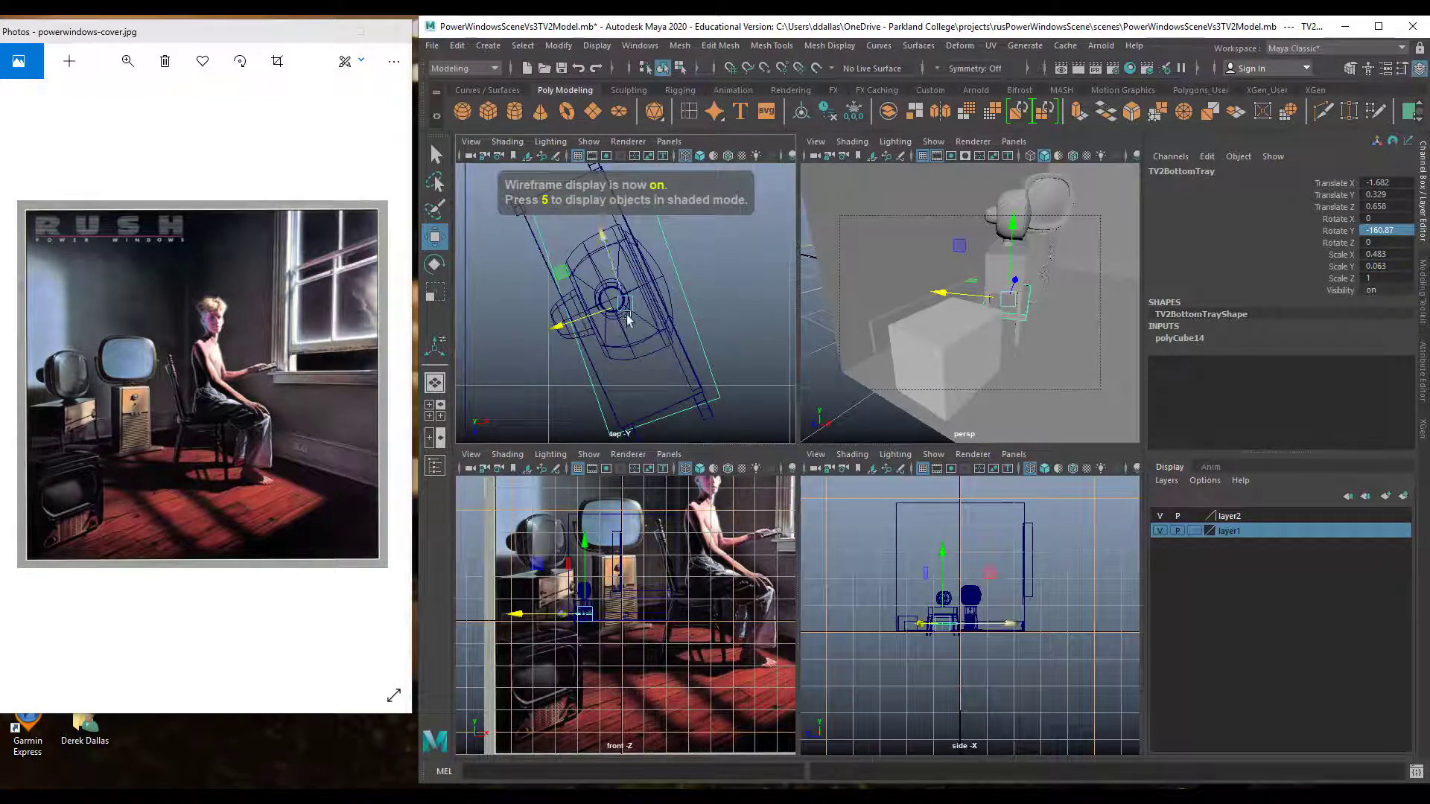
scroll(656, 379, down, 5)
scroll(655, 380, up, 3)
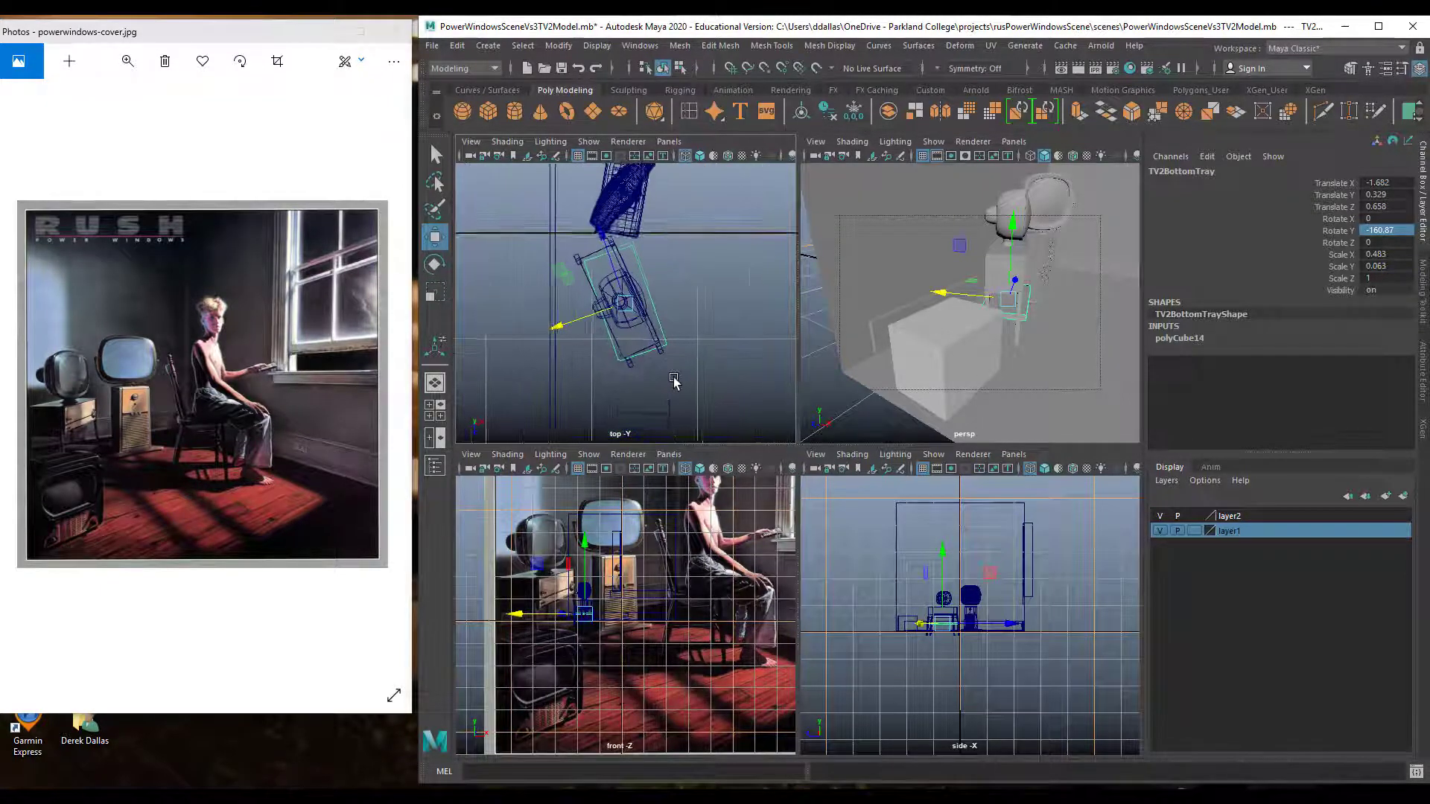
key(e)
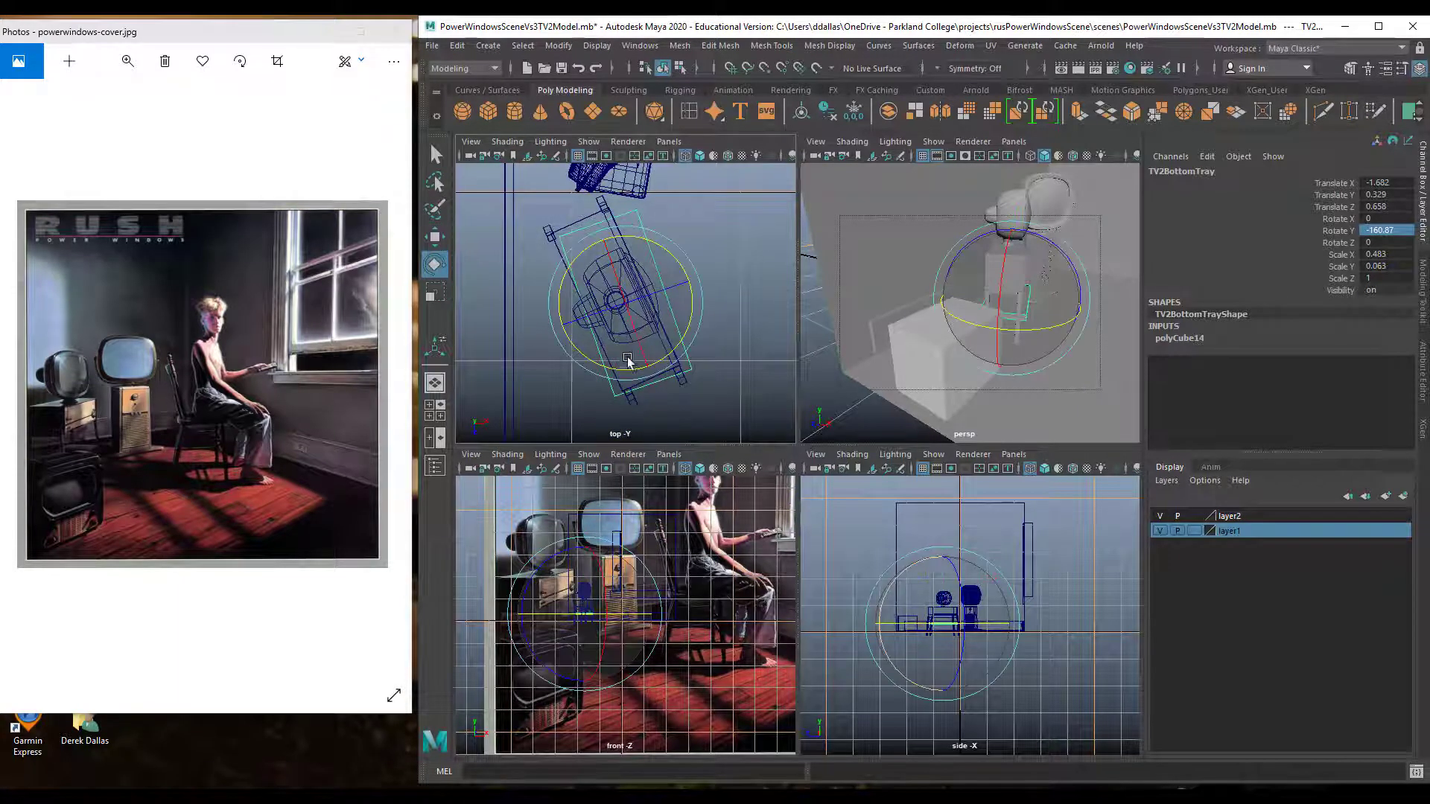
drag(617, 369, 626, 374)
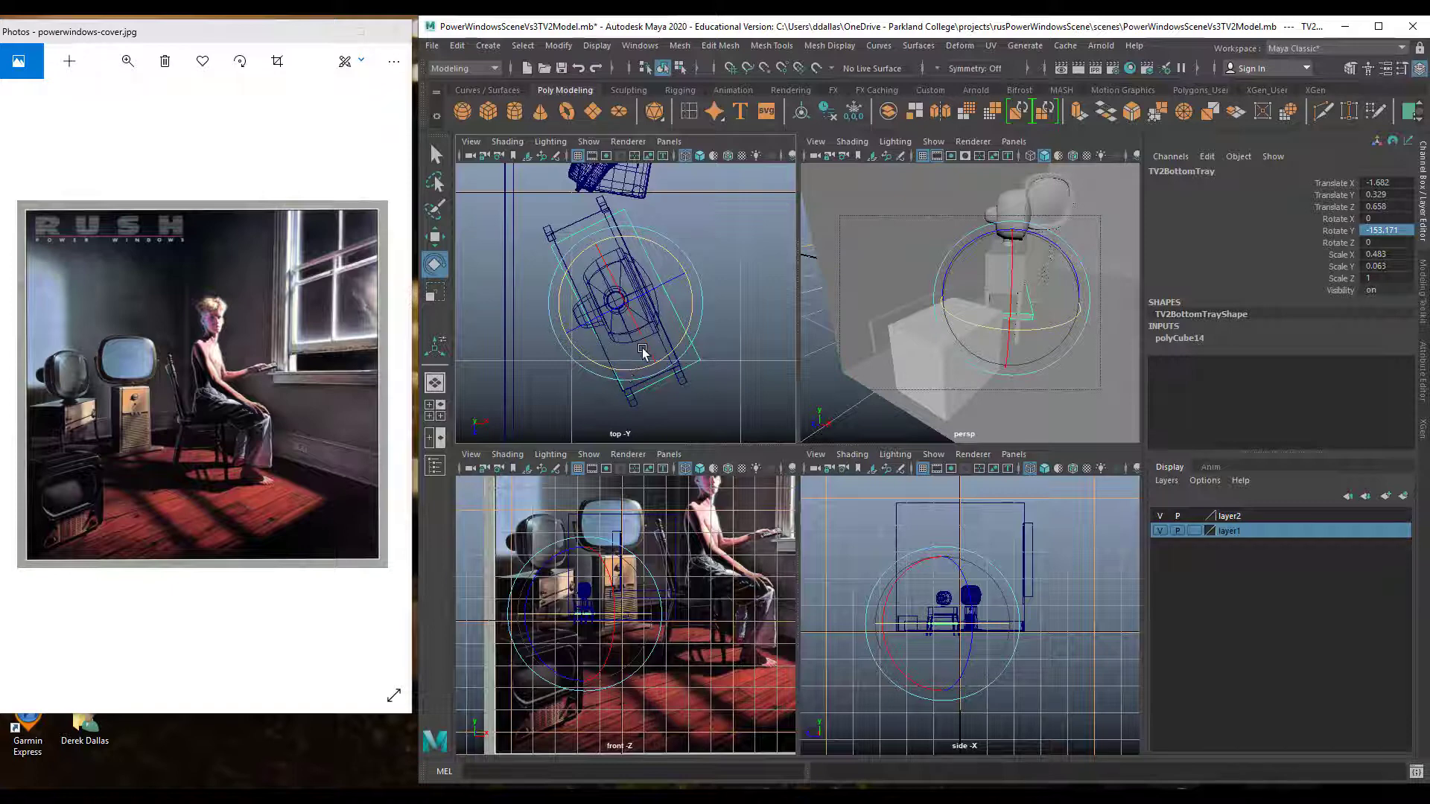
Center the tray between the table legs at about X -1.756, Z 0.638
key(w)
drag(592, 239, 588, 232)
drag(563, 330, 552, 330)
Narrow the tray to a Scale X of about 0.378 and fine-tune its Y rotation to about -154.23 degrees
key(r)
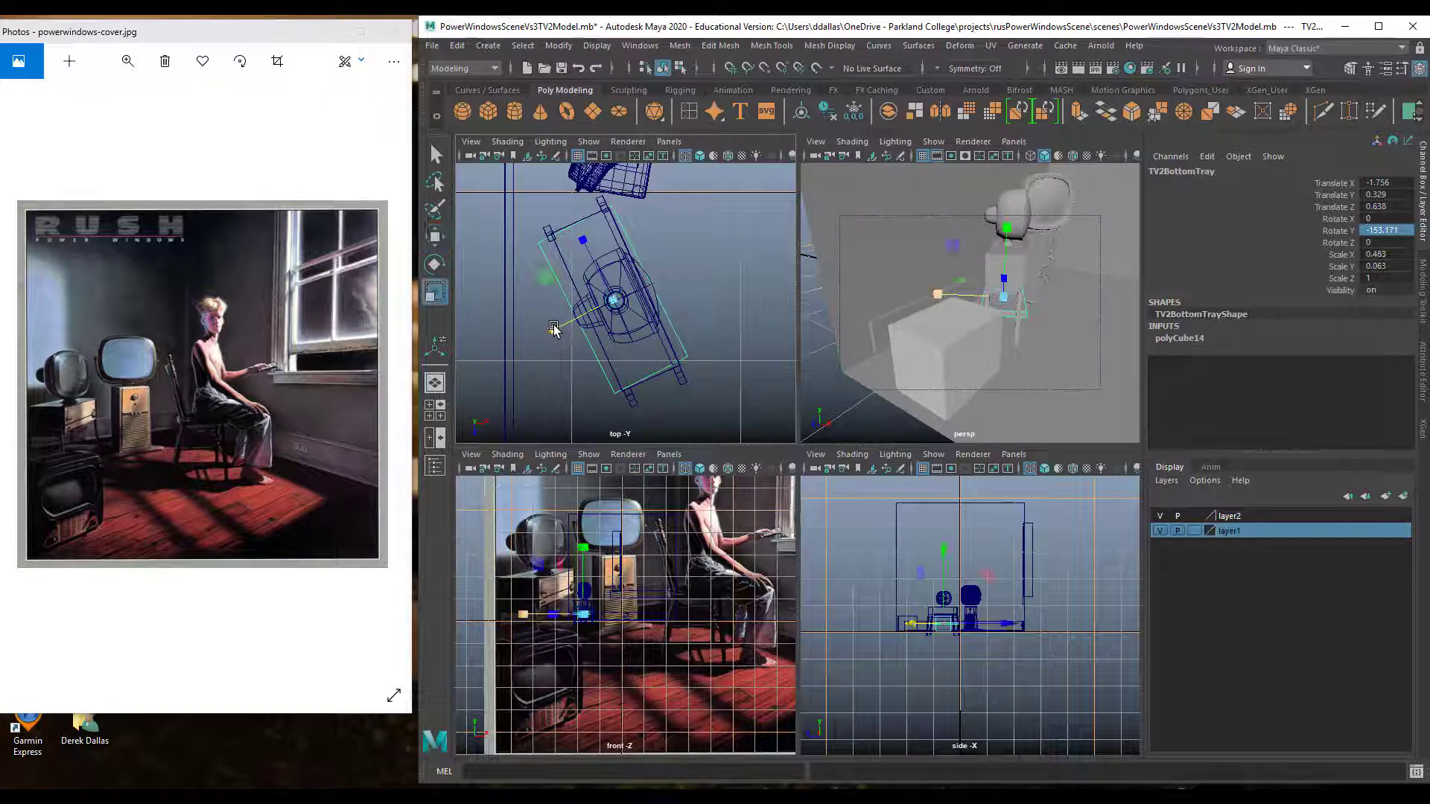
drag(556, 331, 568, 327)
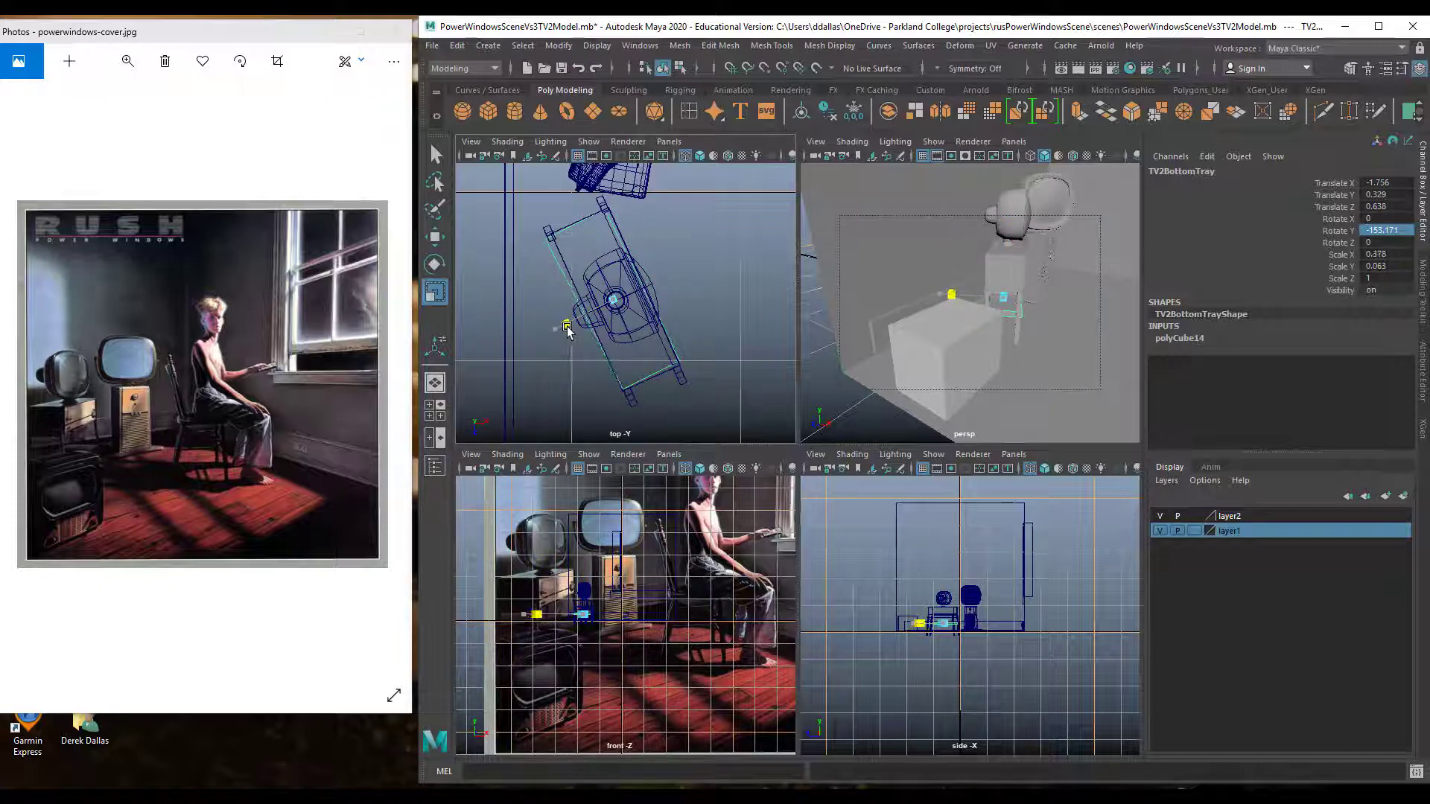
key(e)
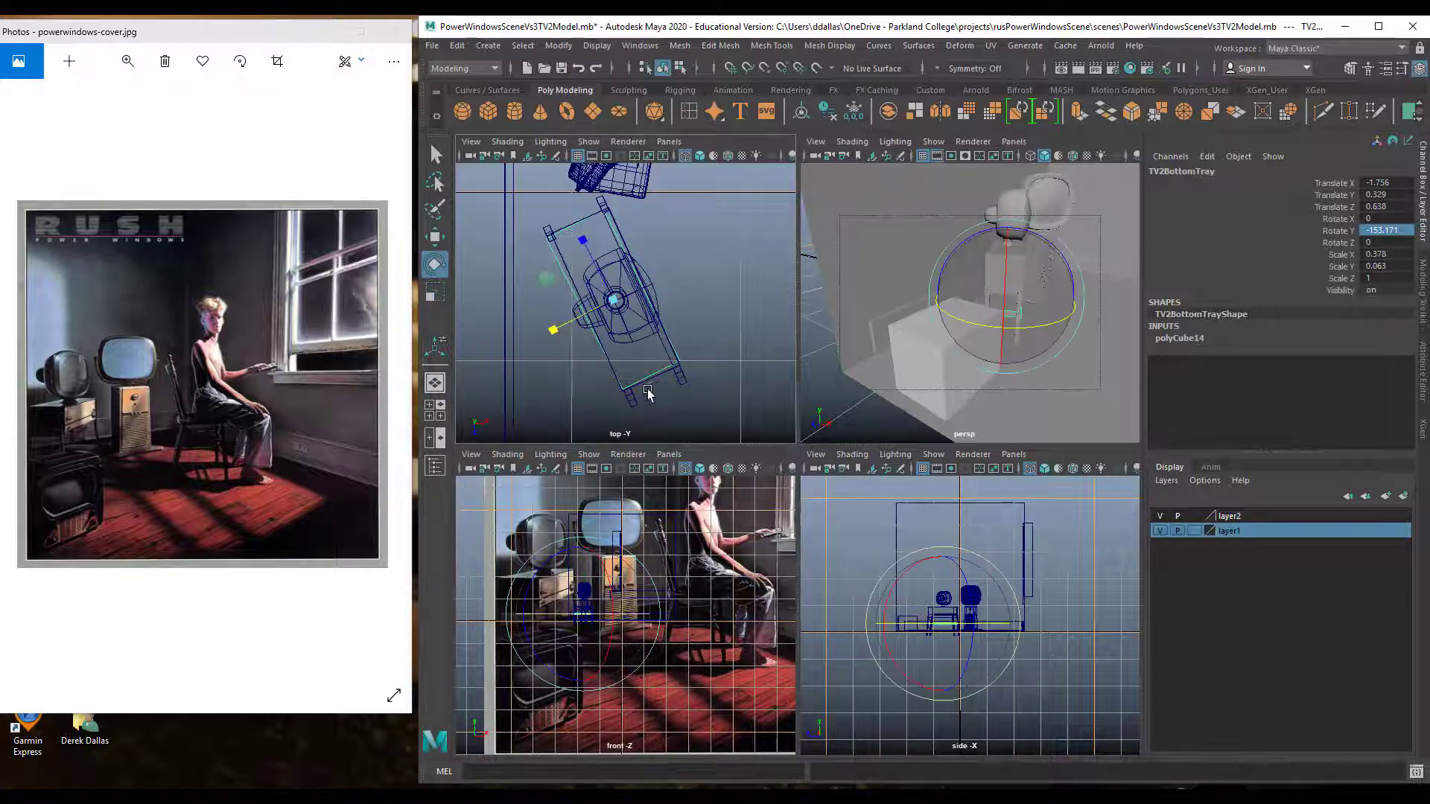
drag(651, 357, 651, 359)
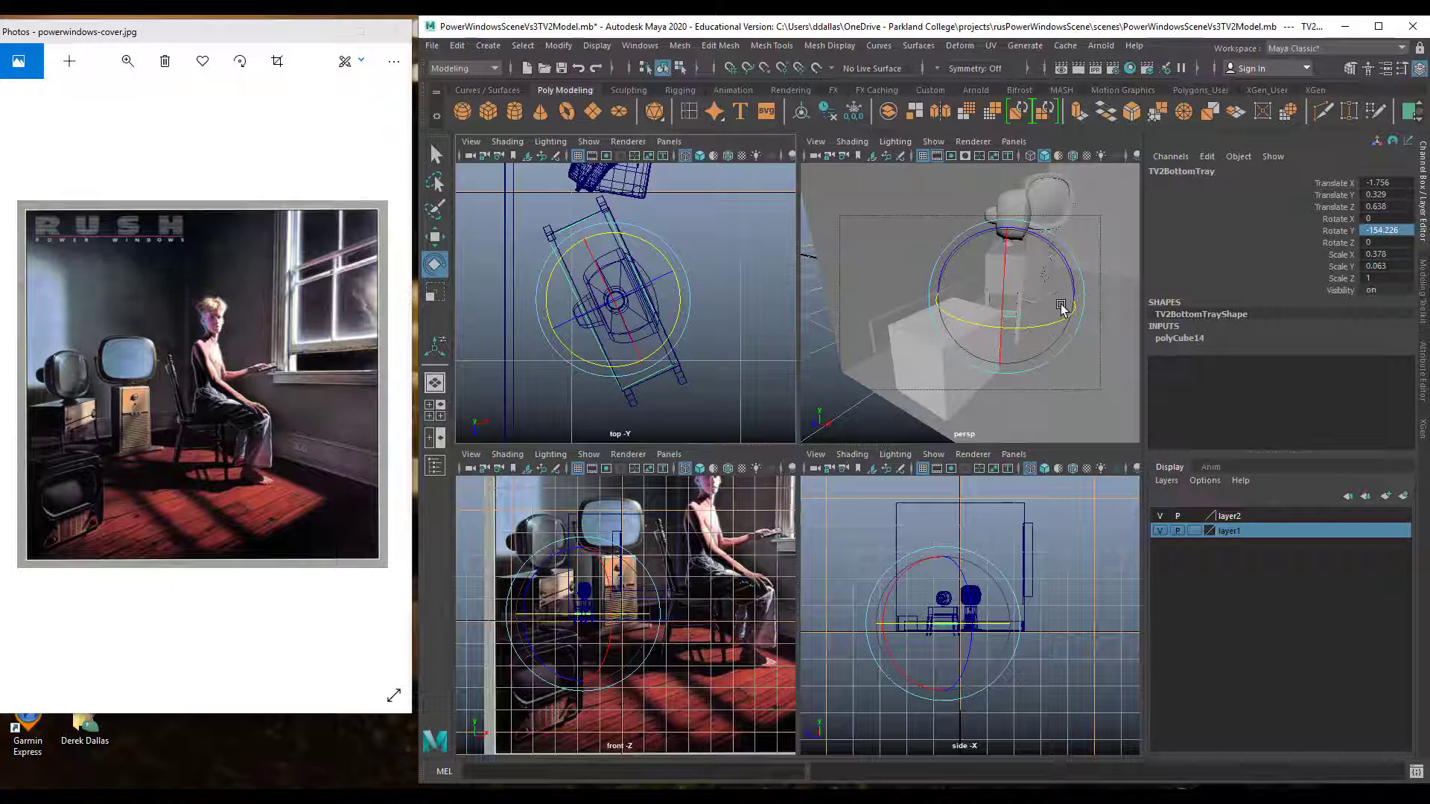
In the perspective view, lower the tray between the table legs to about X -1.746, Y 0.154, Z 0.659
key(w)
key(space)
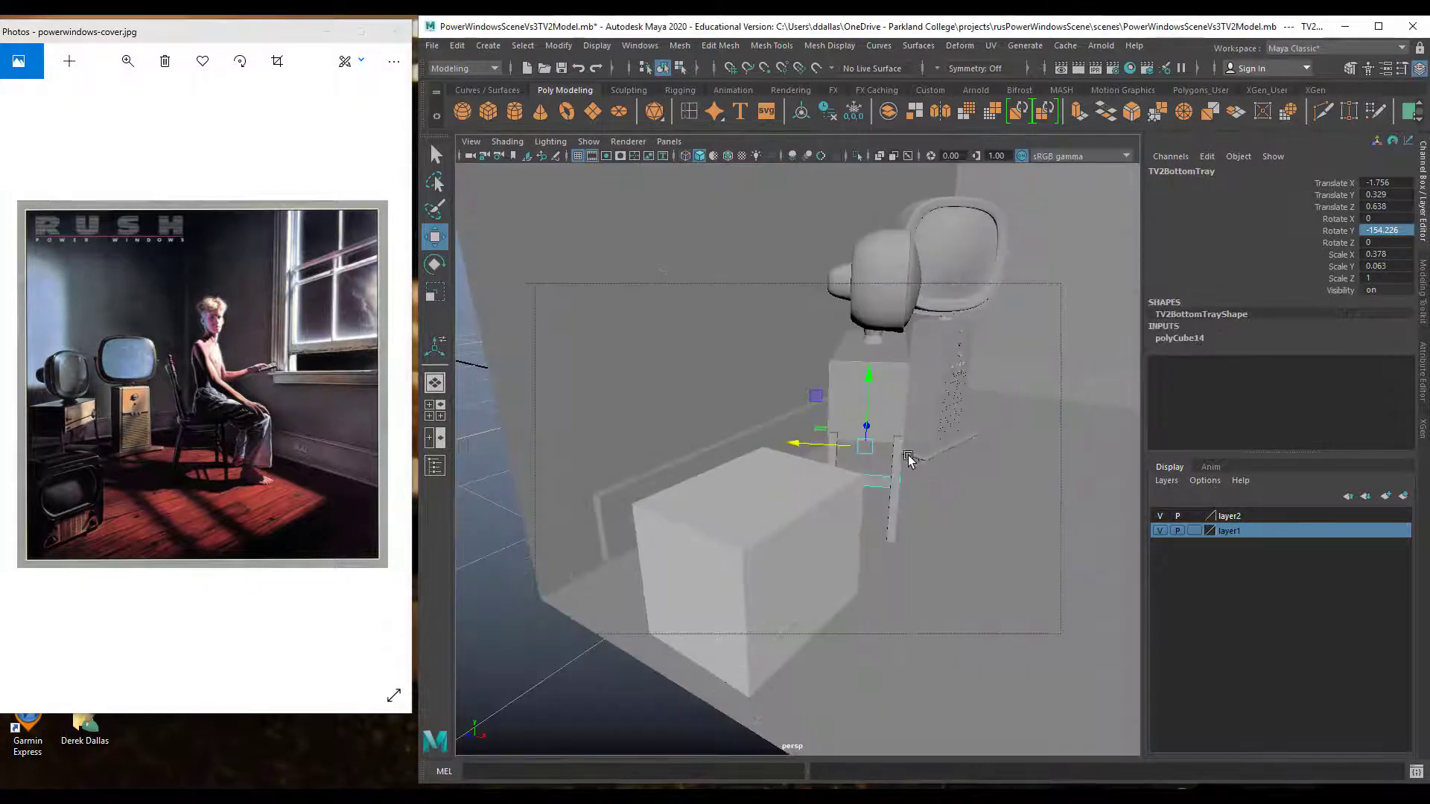
alt+drag(922, 485, 835, 440)
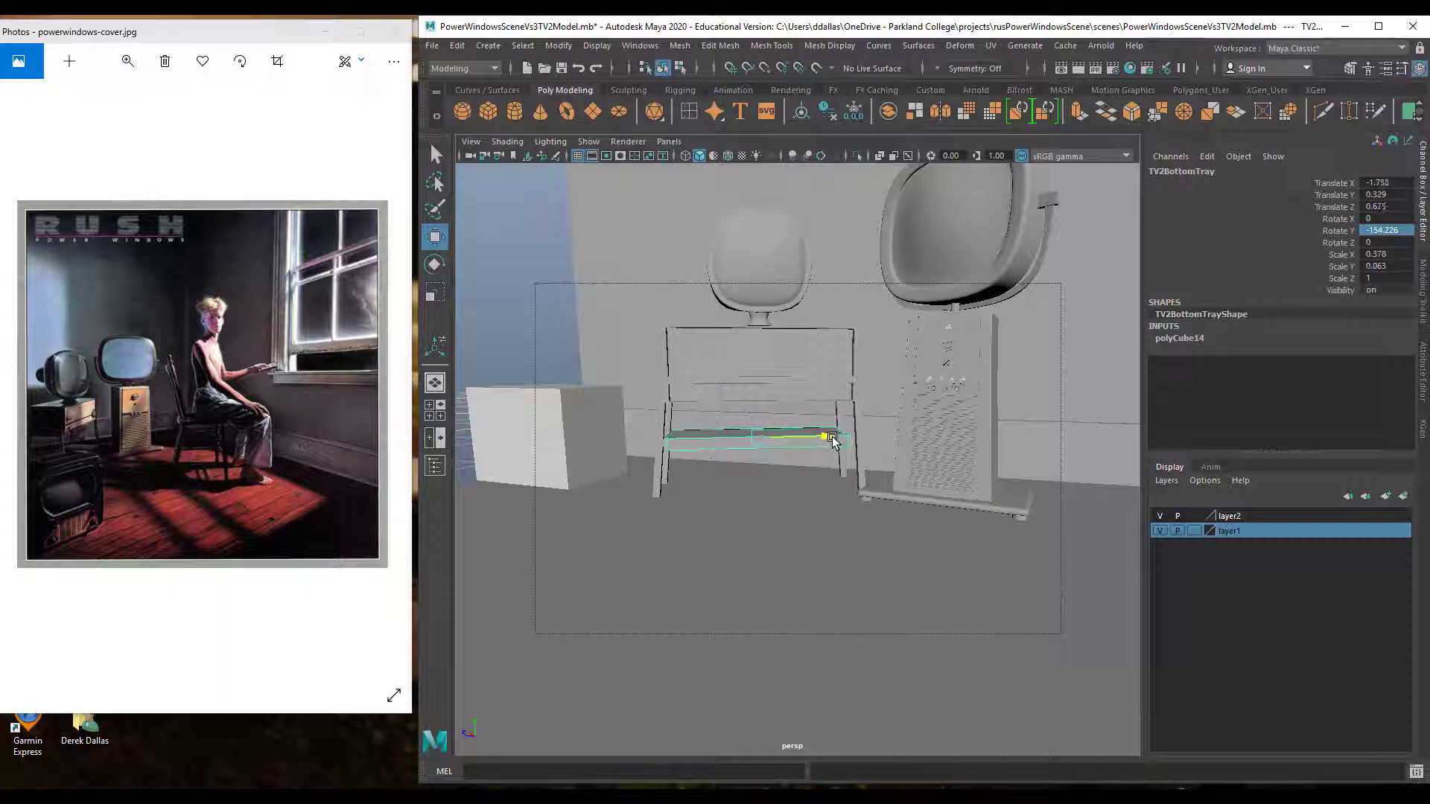
drag(835, 440, 833, 441)
alt+drag(833, 456, 830, 448)
drag(759, 359, 759, 397)
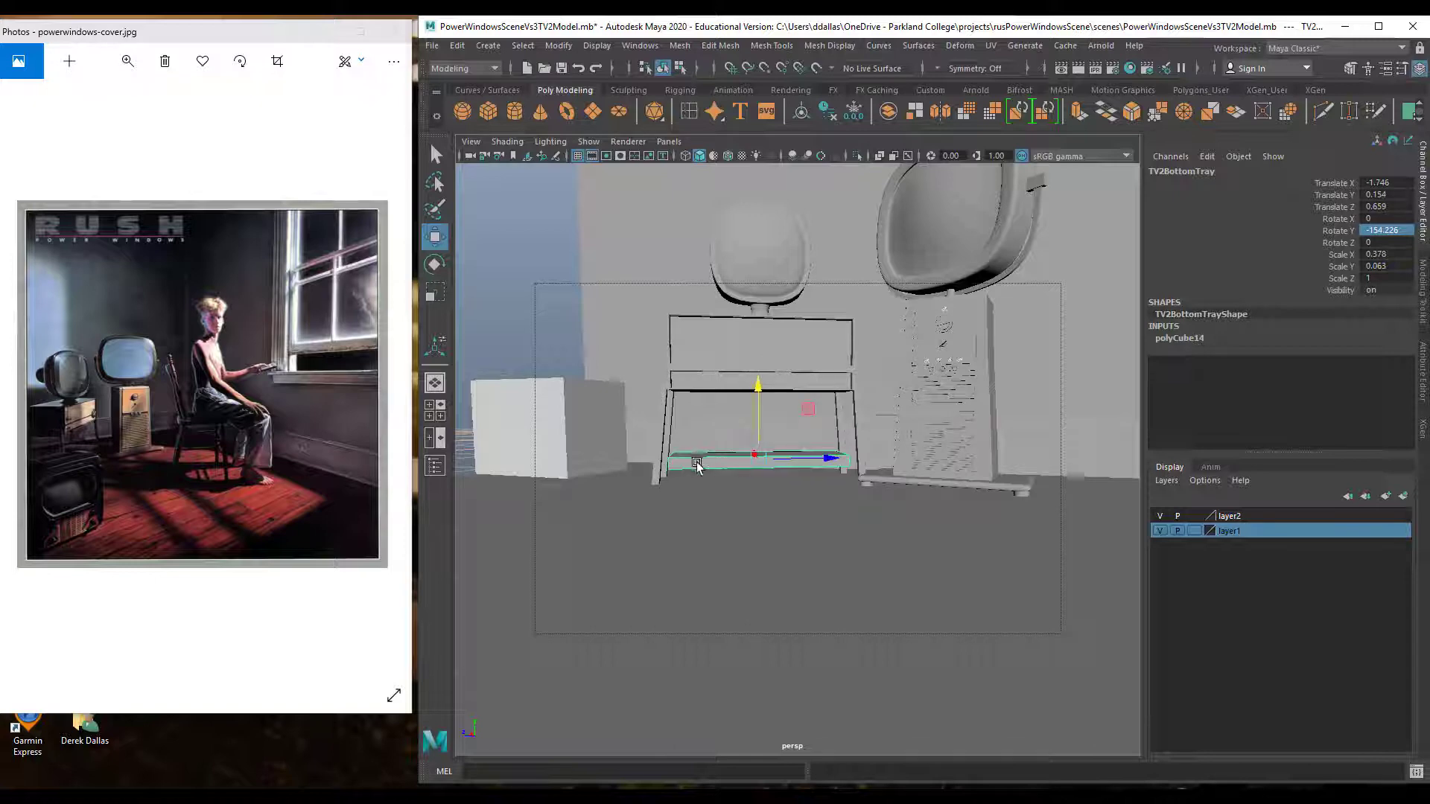
Adjust the vertices at both ends of the bottom tray lengthwise so the tray fits between the table legs
right_drag(696, 444, 630, 401)
drag(620, 406, 742, 465)
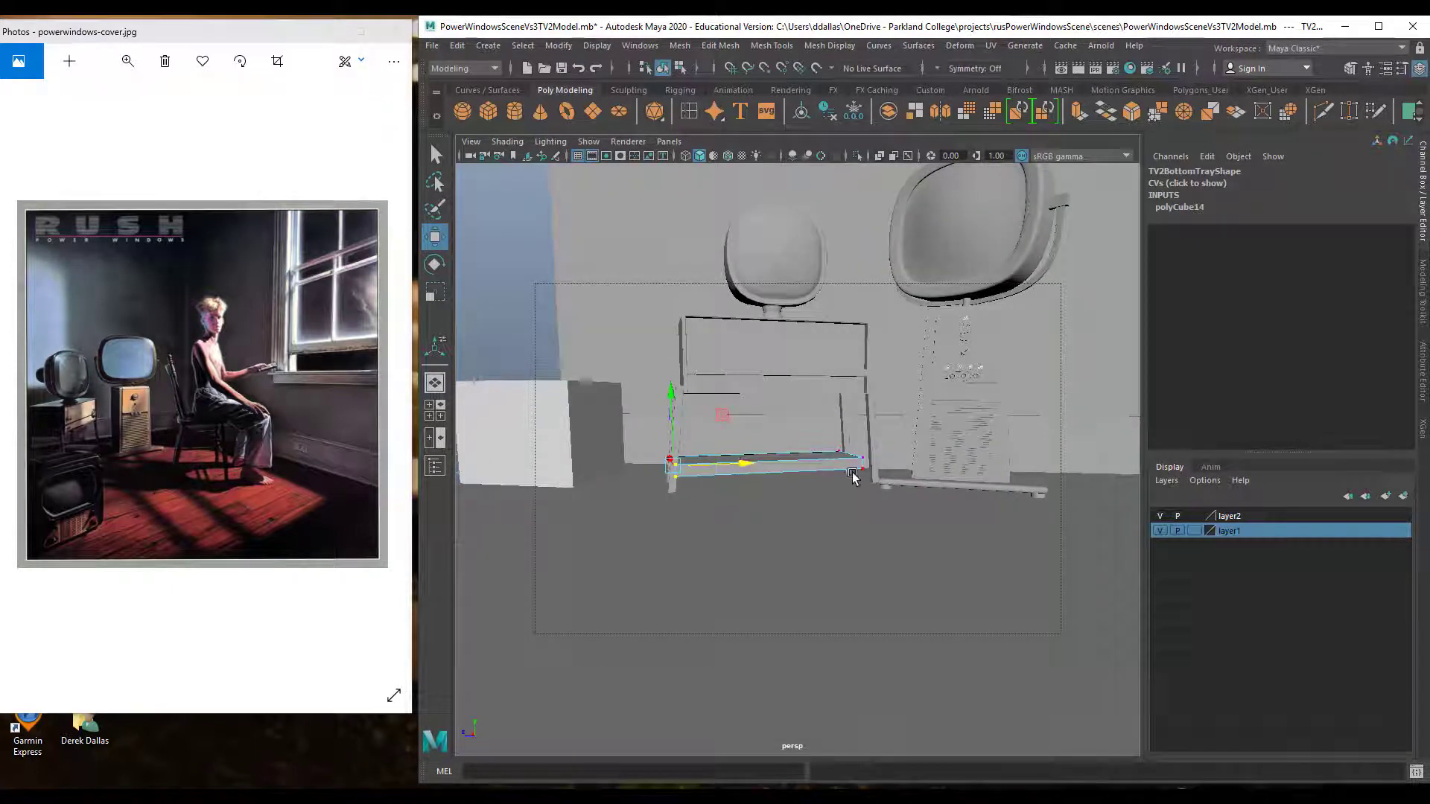
alt+drag(851, 475, 859, 510)
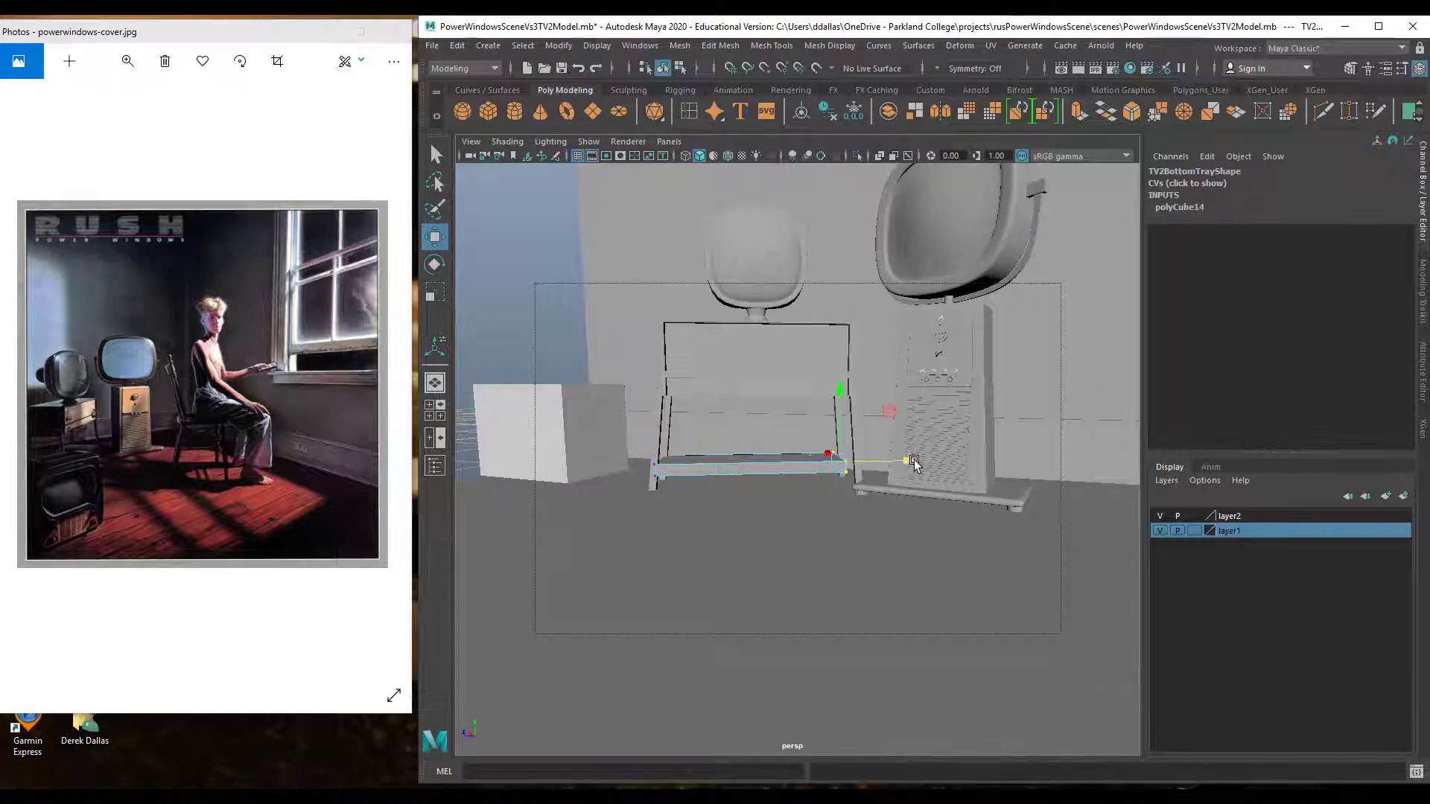
drag(911, 462, 922, 462)
alt+drag(734, 484, 769, 502)
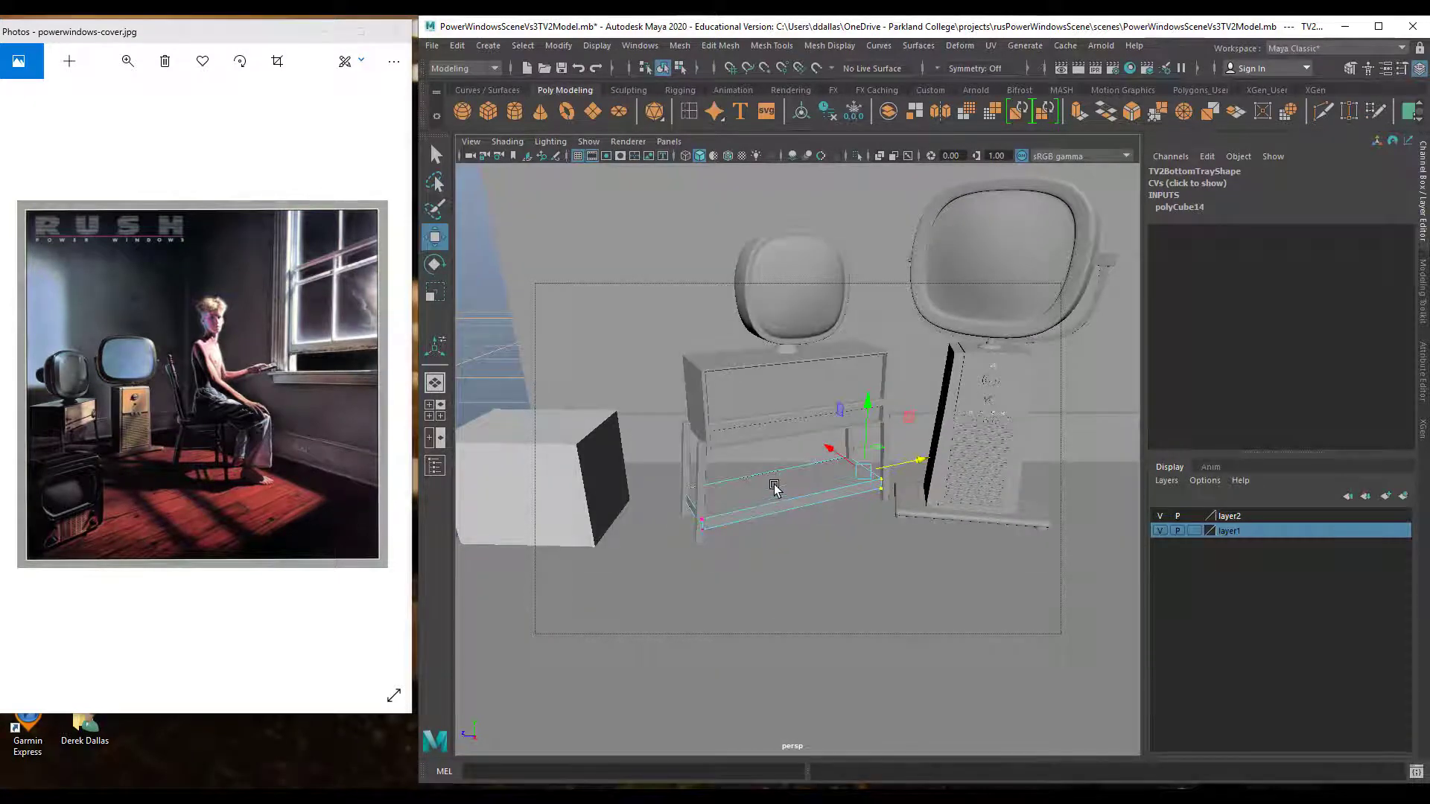
Extrude the tray's top face and scale it inward to form a narrow border around the tray
right_drag(775, 488, 776, 436)
click(769, 492)
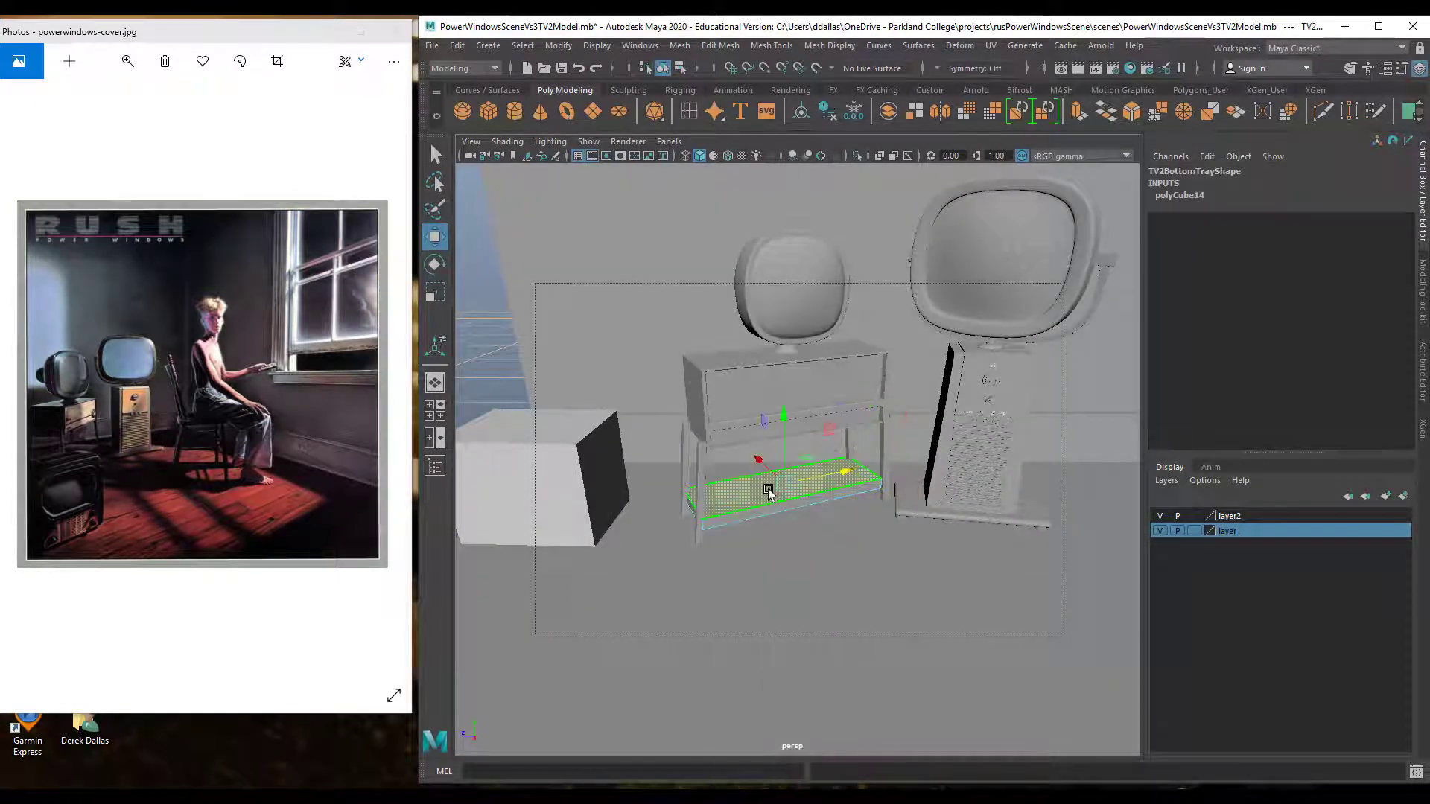
click(1078, 112)
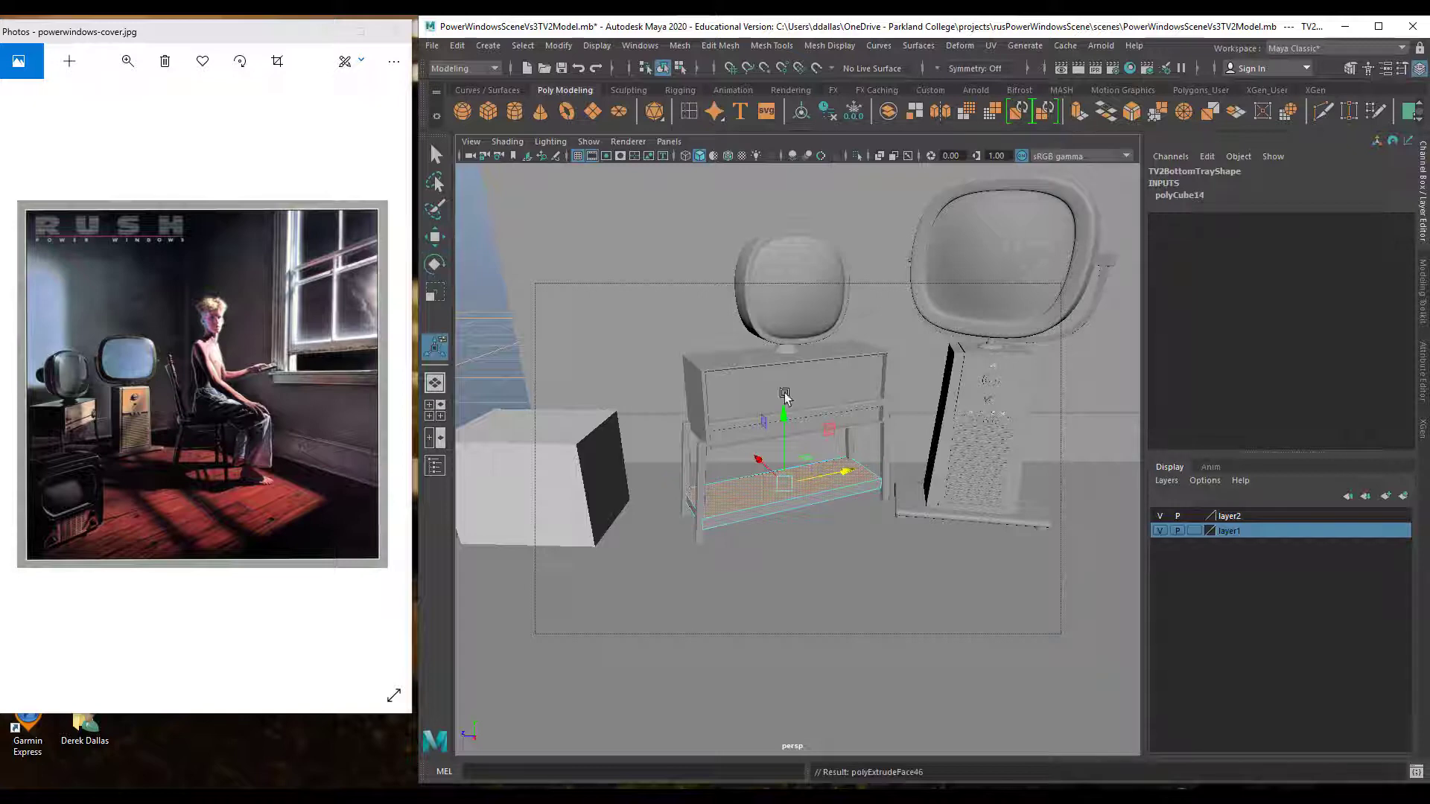
click(785, 483)
click(784, 482)
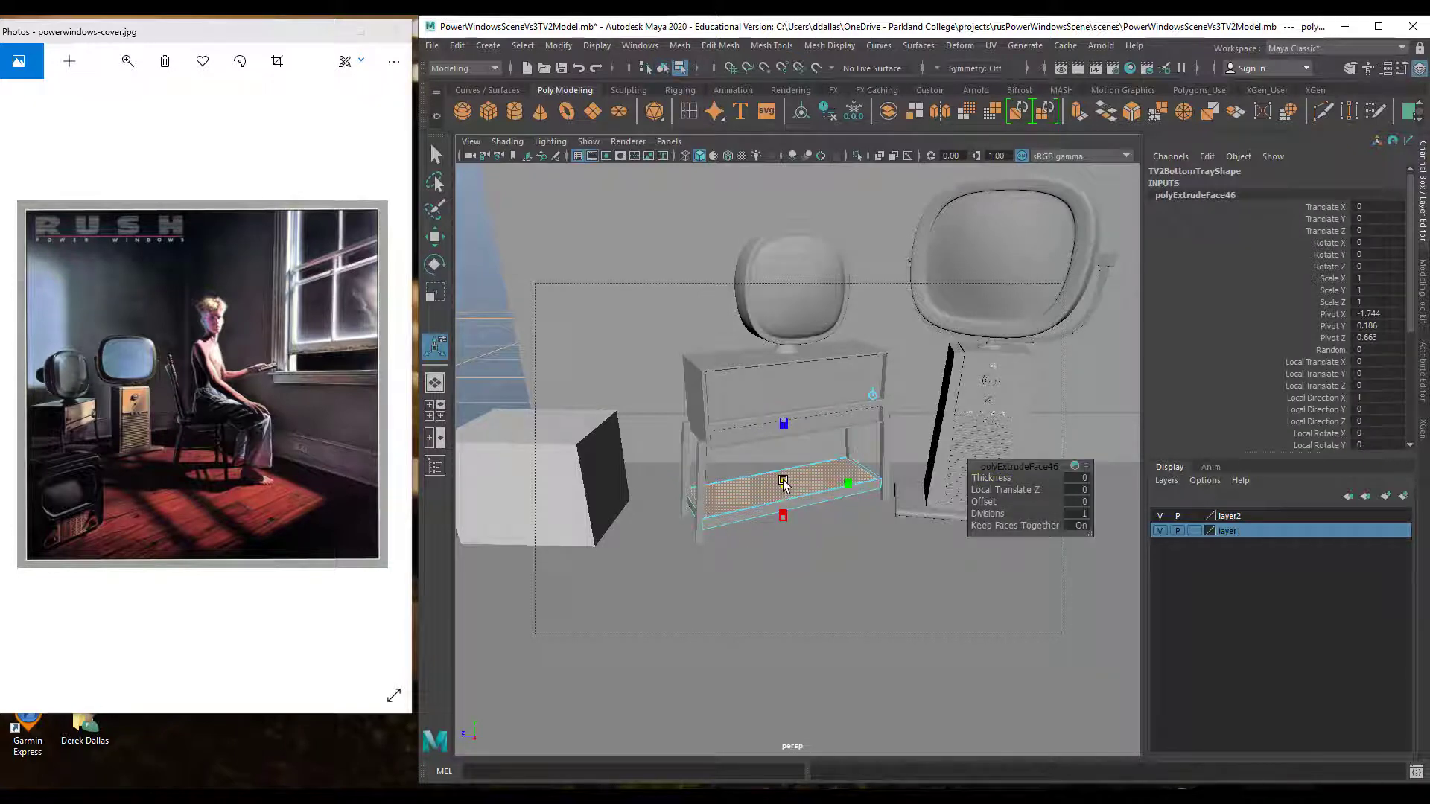
Extrude the tray's inset top face again and push it down to form a recess with a raised rim
alt+drag(806, 493, 771, 492)
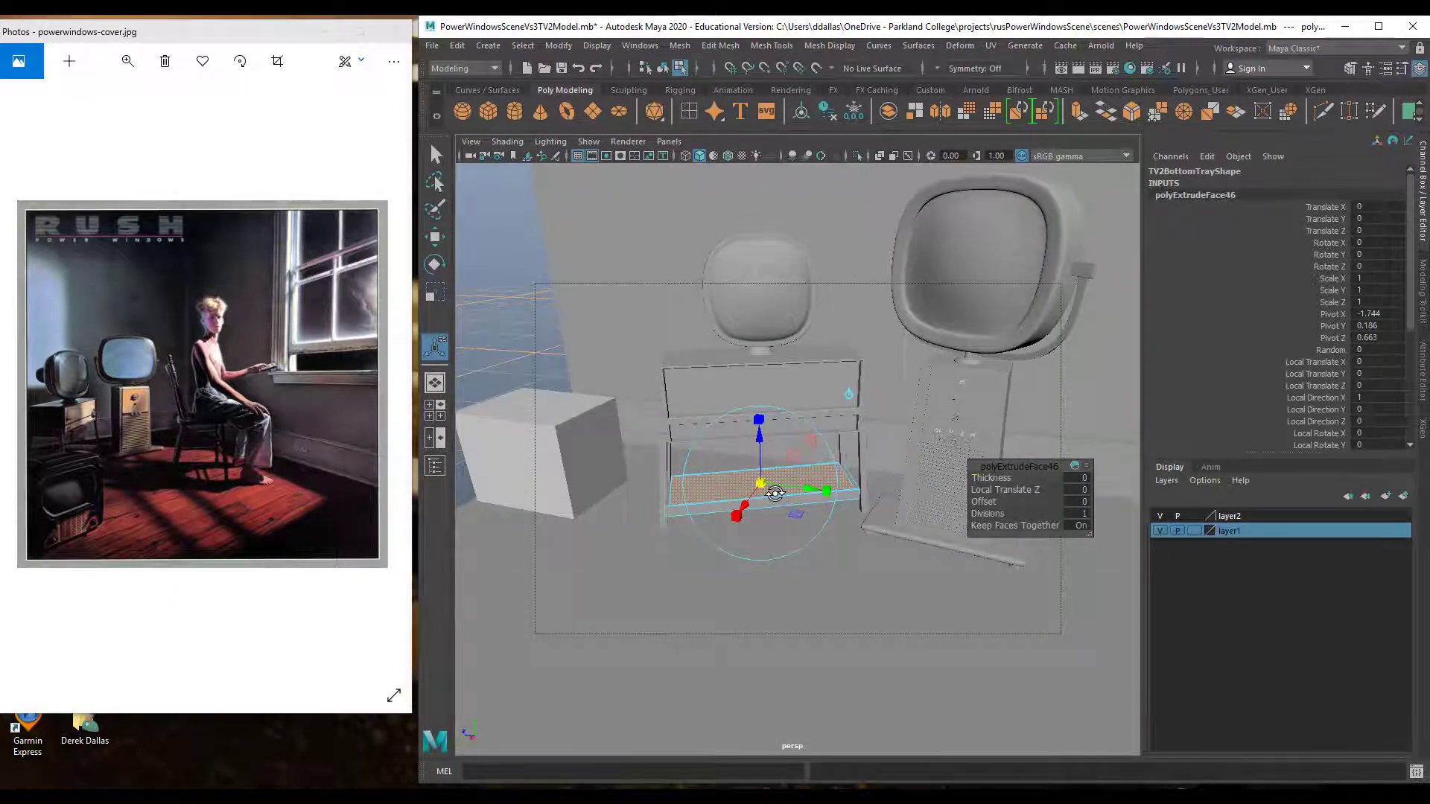
key(ctrl+e)
drag(762, 442, 765, 446)
click(524, 322)
Bevel the edge loop along the top of the tray's rim with a Fraction of 0.1 and 2 Segments
scroll(702, 511, up, 3)
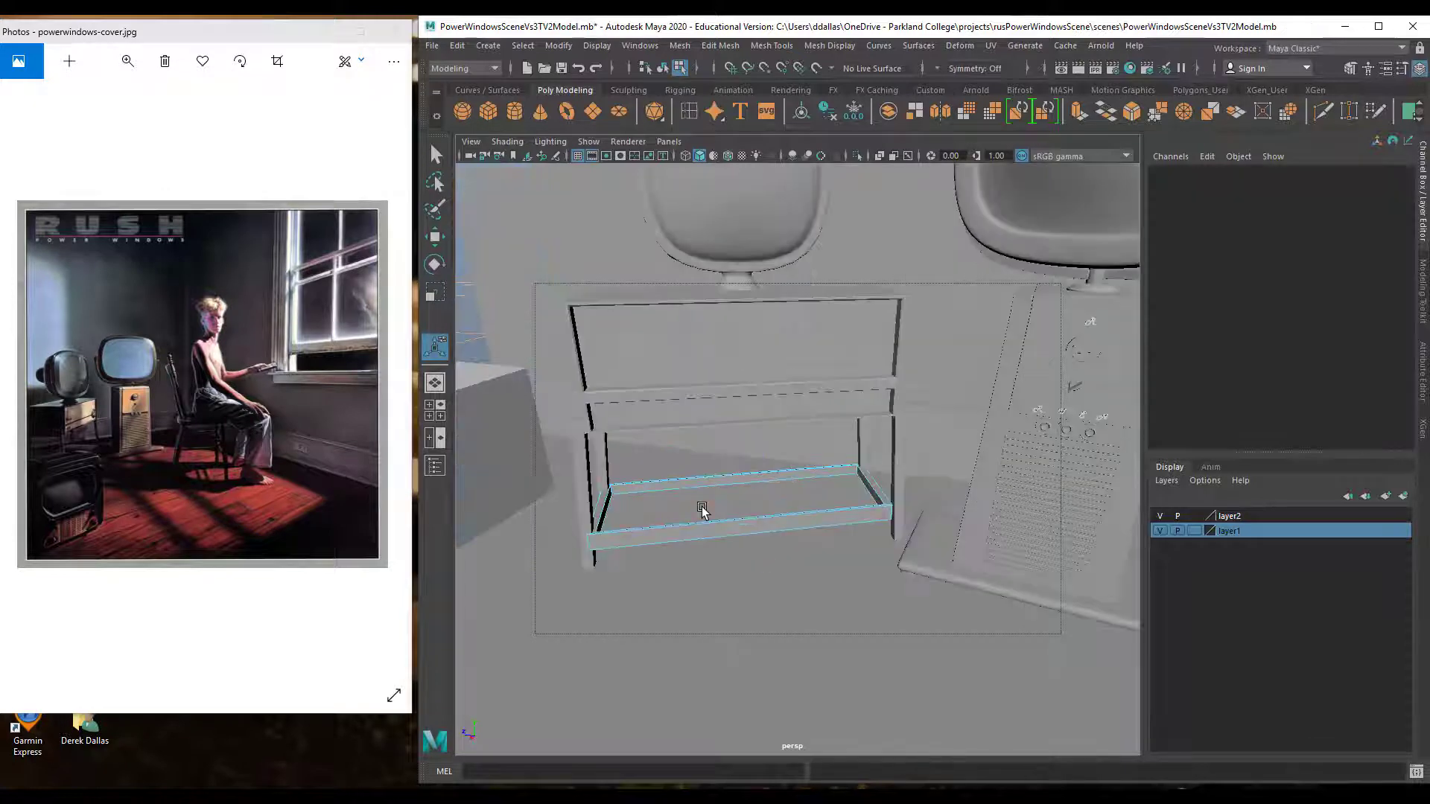
scroll(832, 506, up, 2)
scroll(936, 511, up, 4)
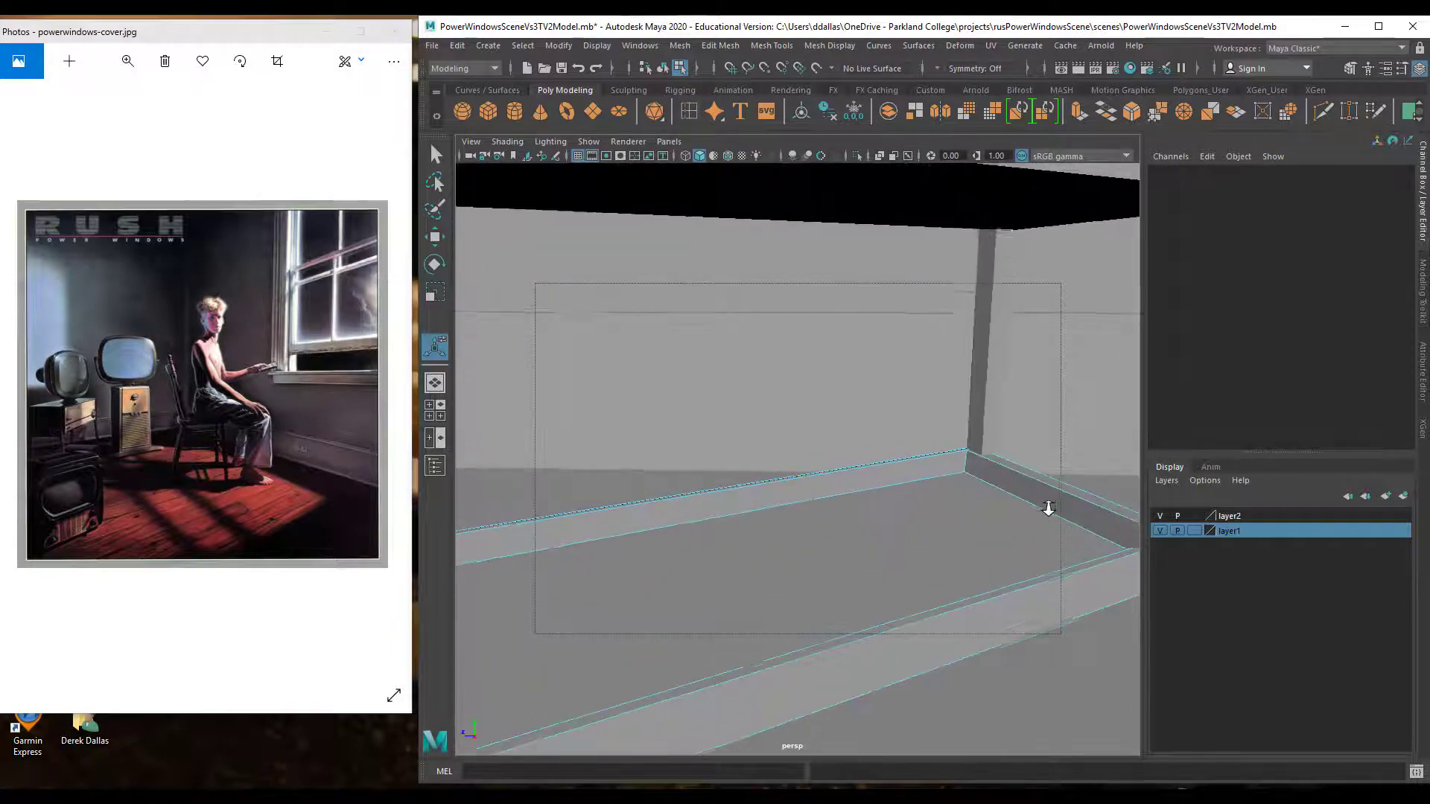
right_drag(1024, 393, 1022, 353)
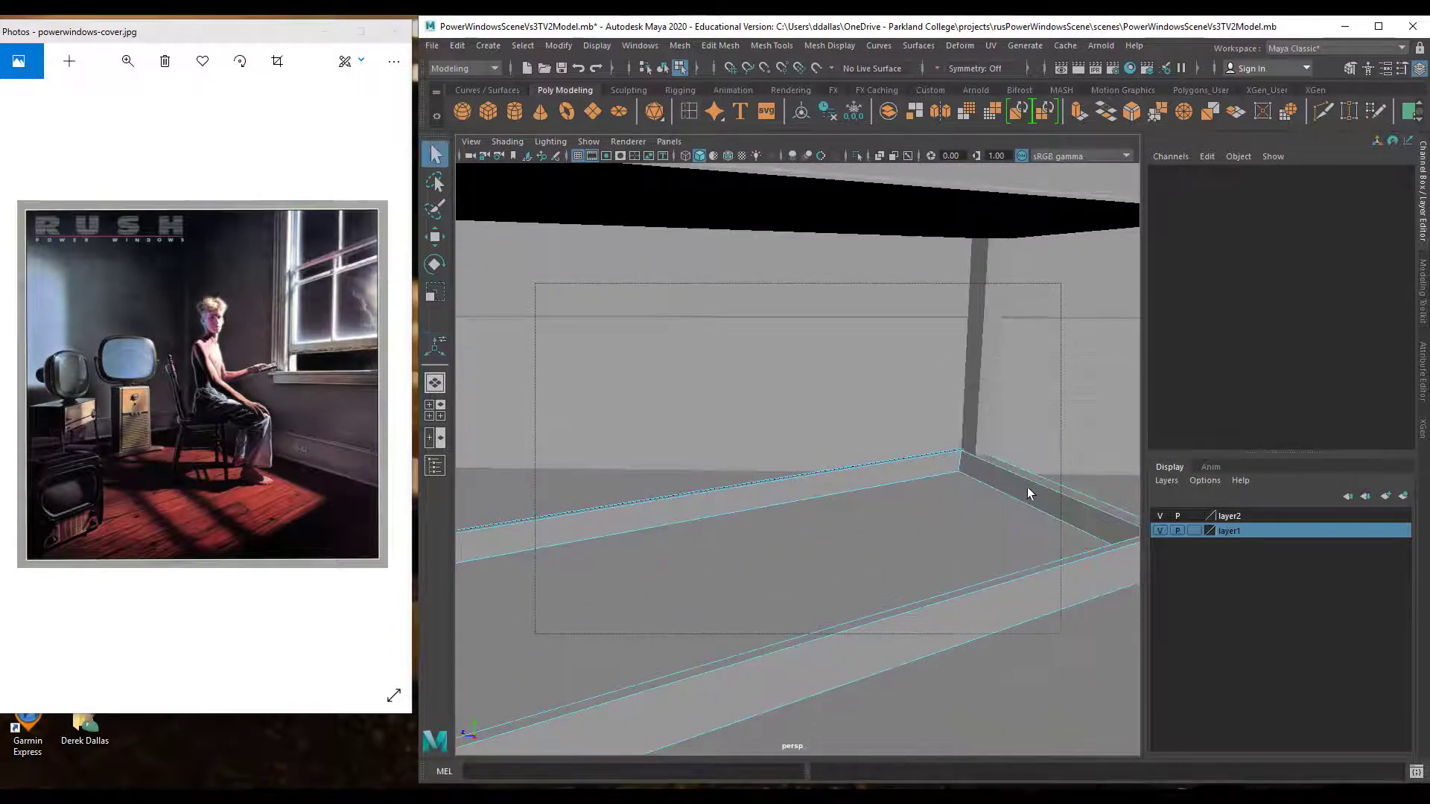
double_click(1025, 482)
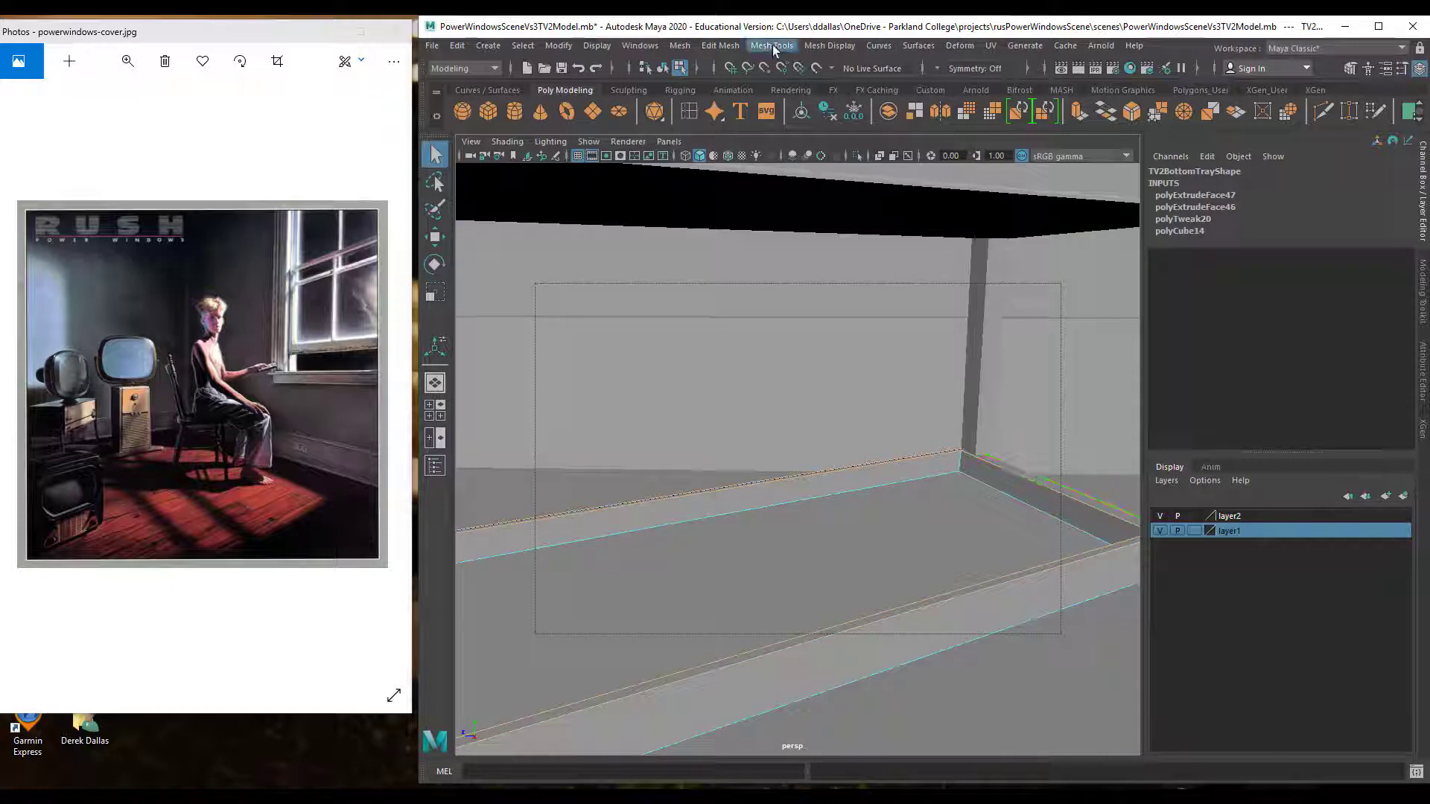
click(727, 46)
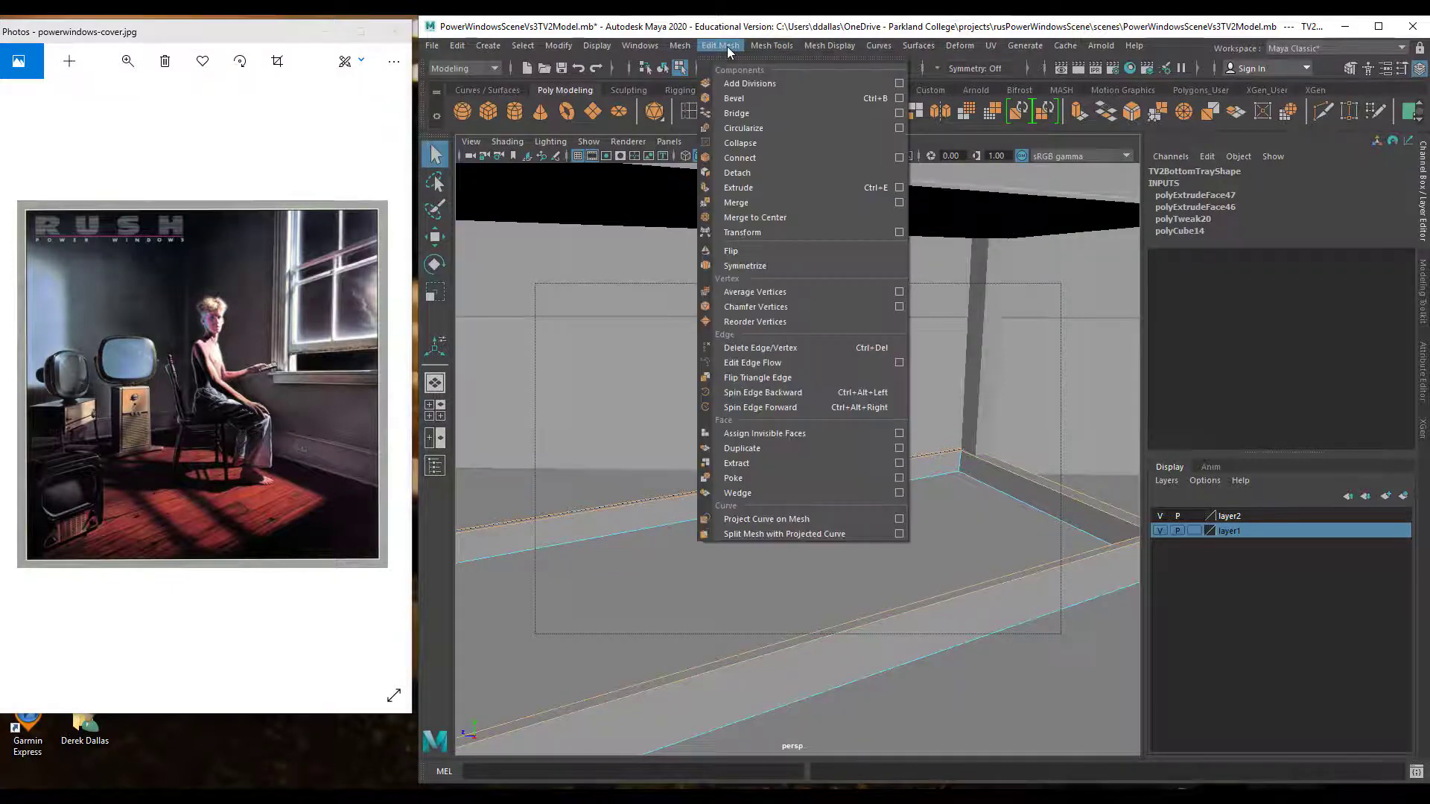
click(737, 100)
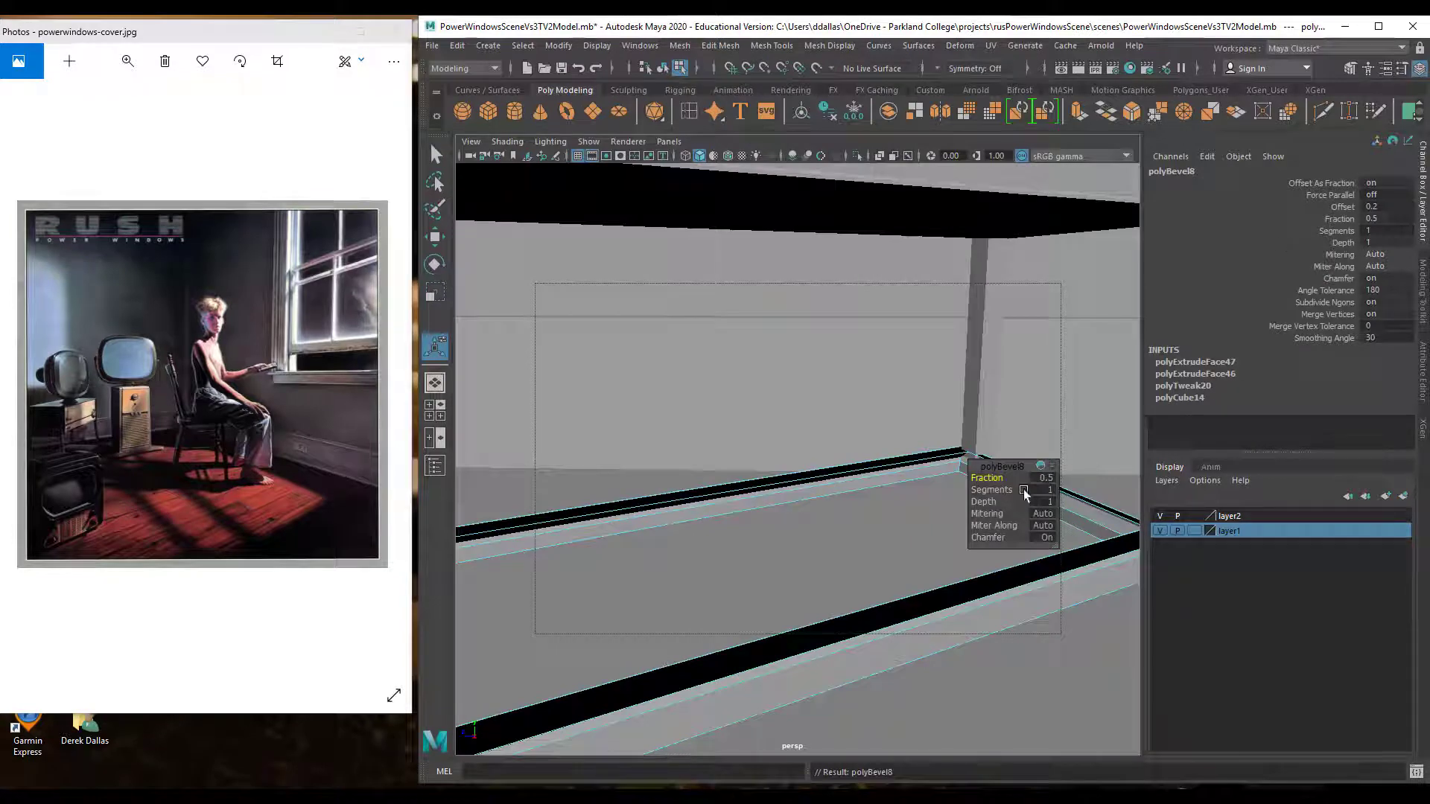
drag(988, 478, 988, 477)
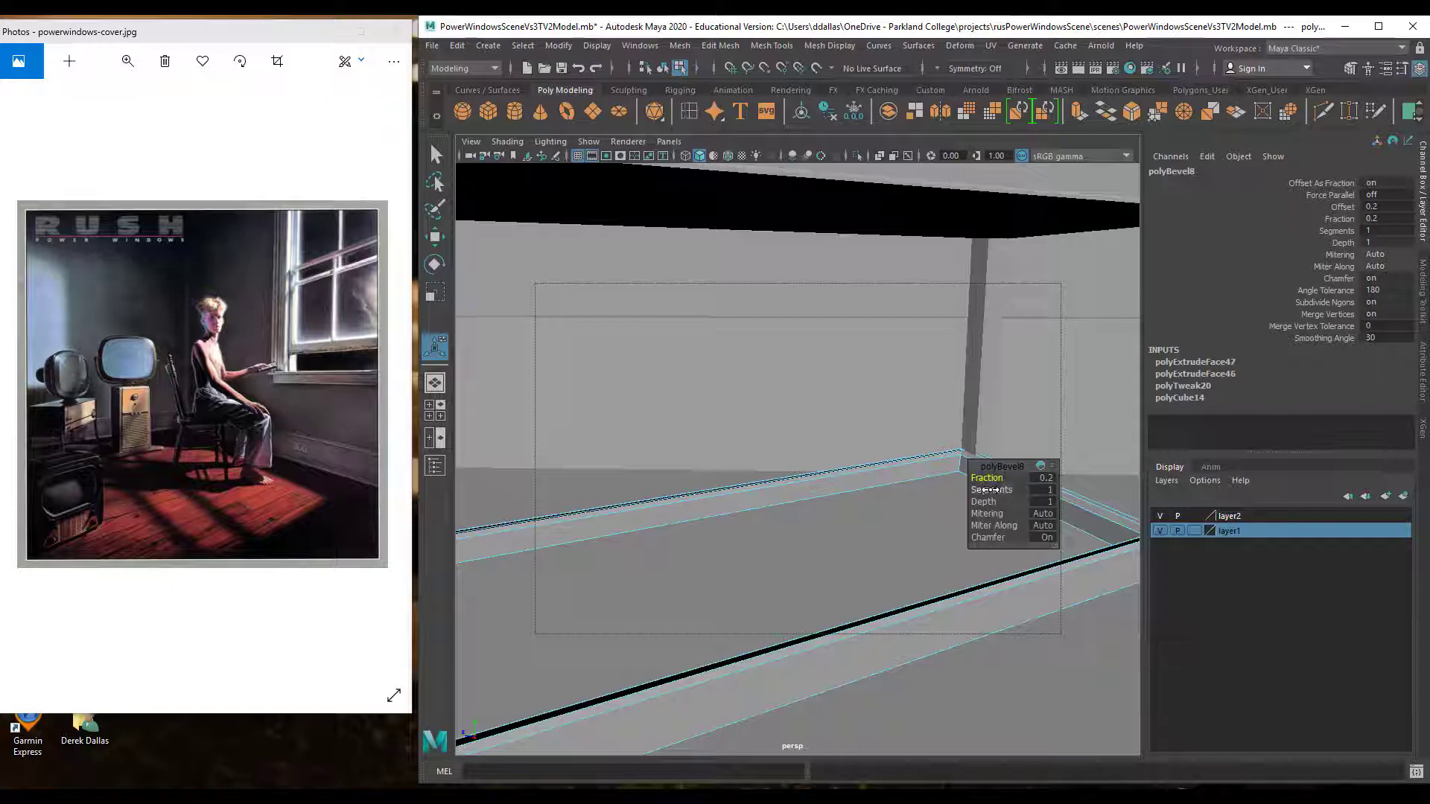
drag(991, 490, 996, 478)
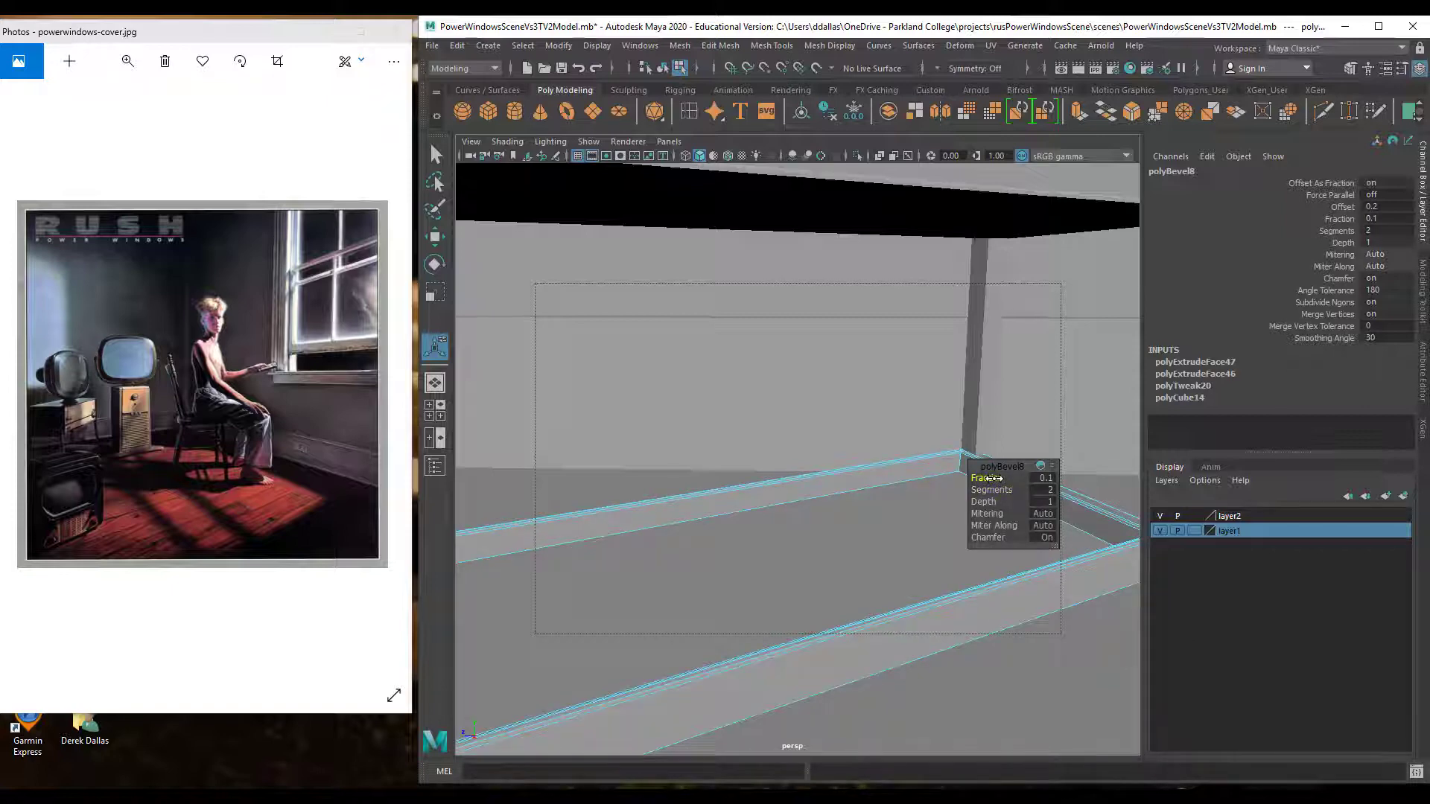
scroll(874, 462, down, 10)
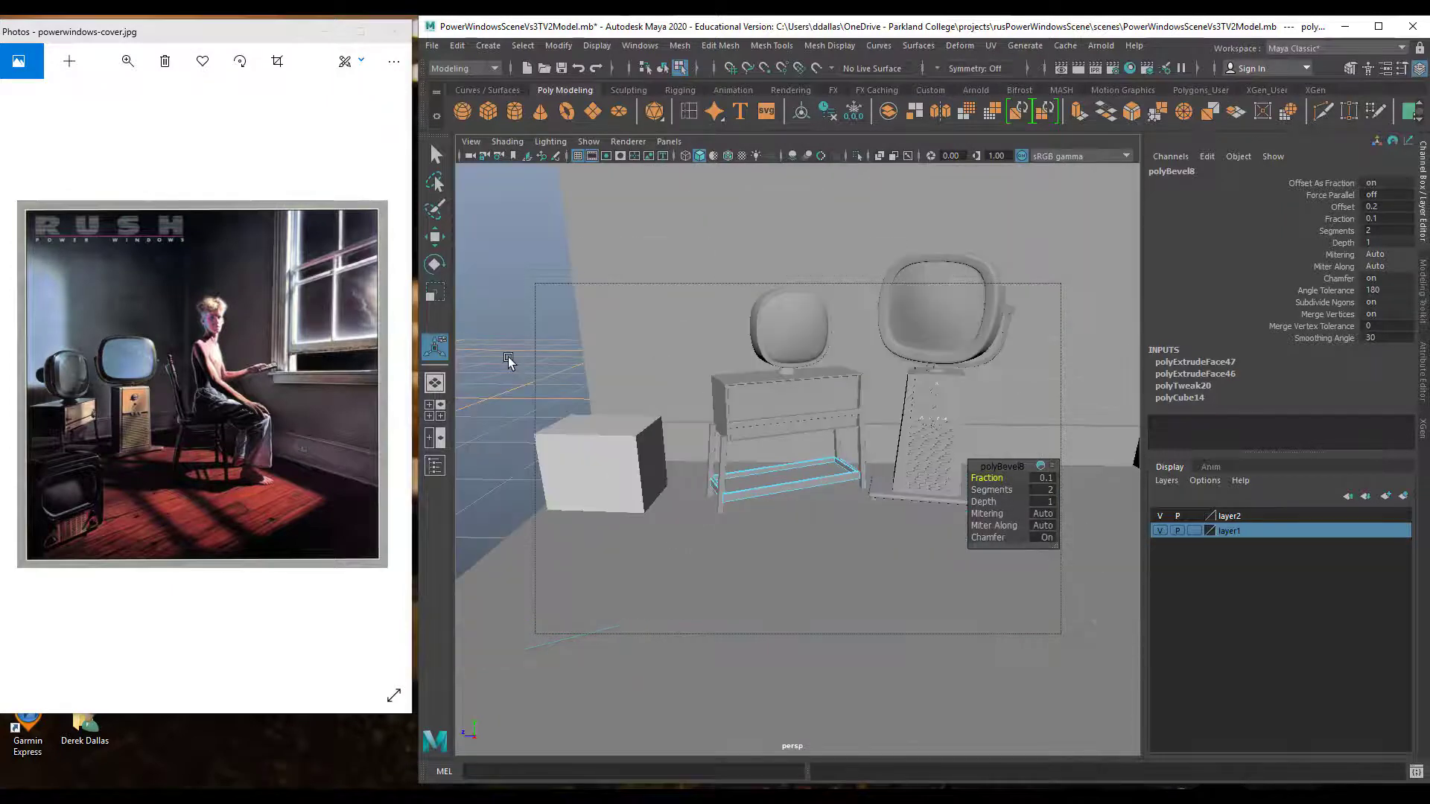
click(513, 301)
Duplicate the large knob and its cross bar on the first TV's cabinet
alt+drag(850, 486, 821, 432)
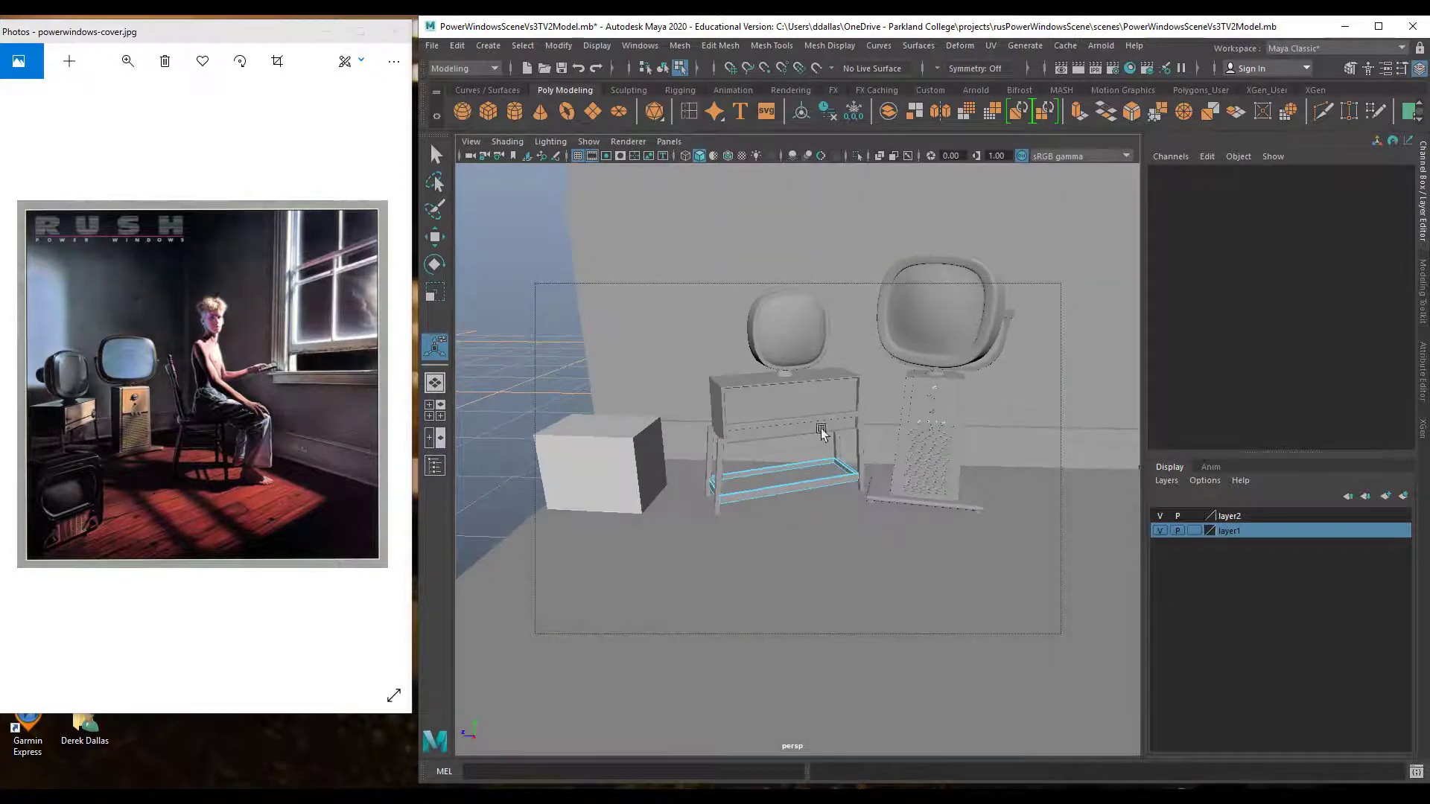
scroll(916, 438, up, 3)
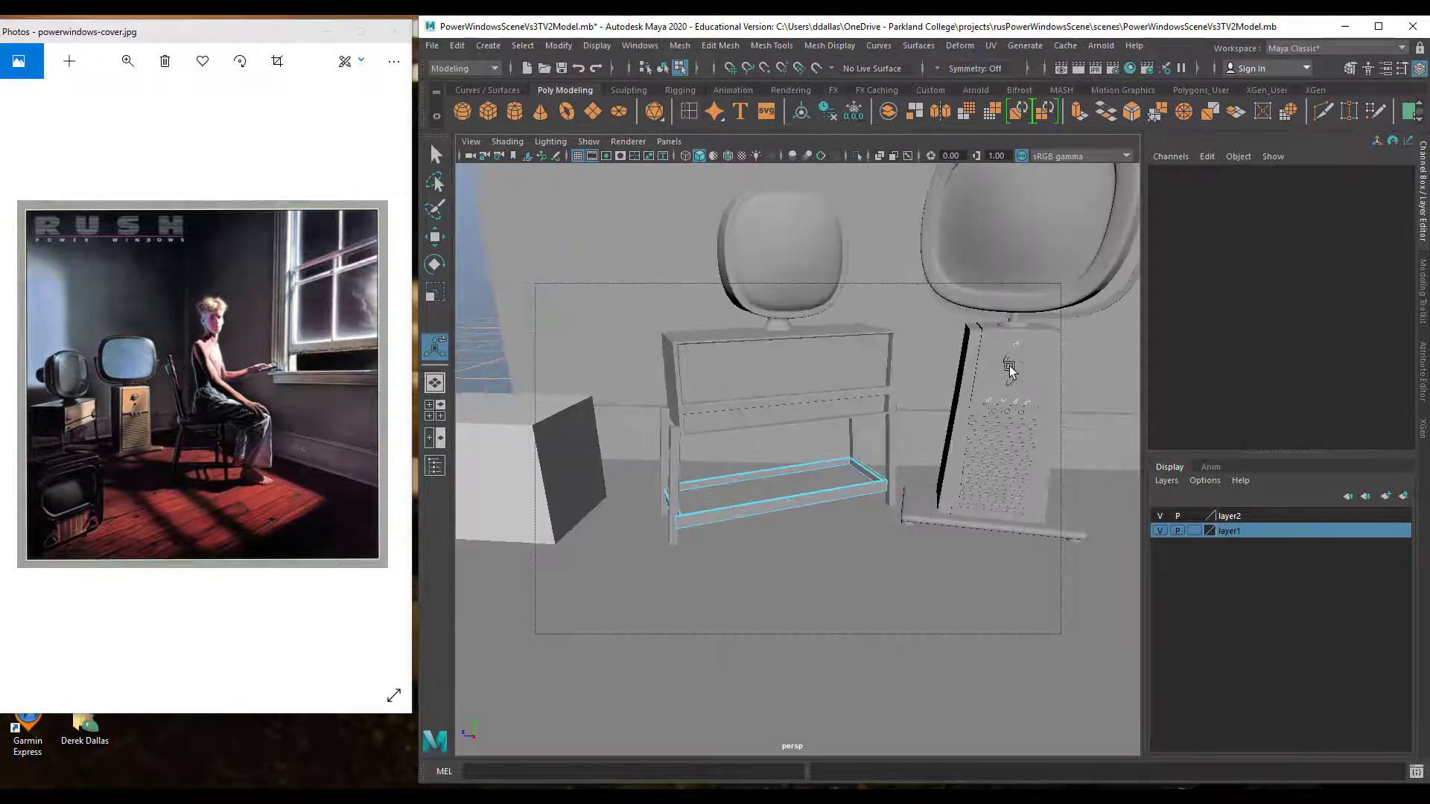
click(1012, 365)
right_drag(1015, 363, 1089, 347)
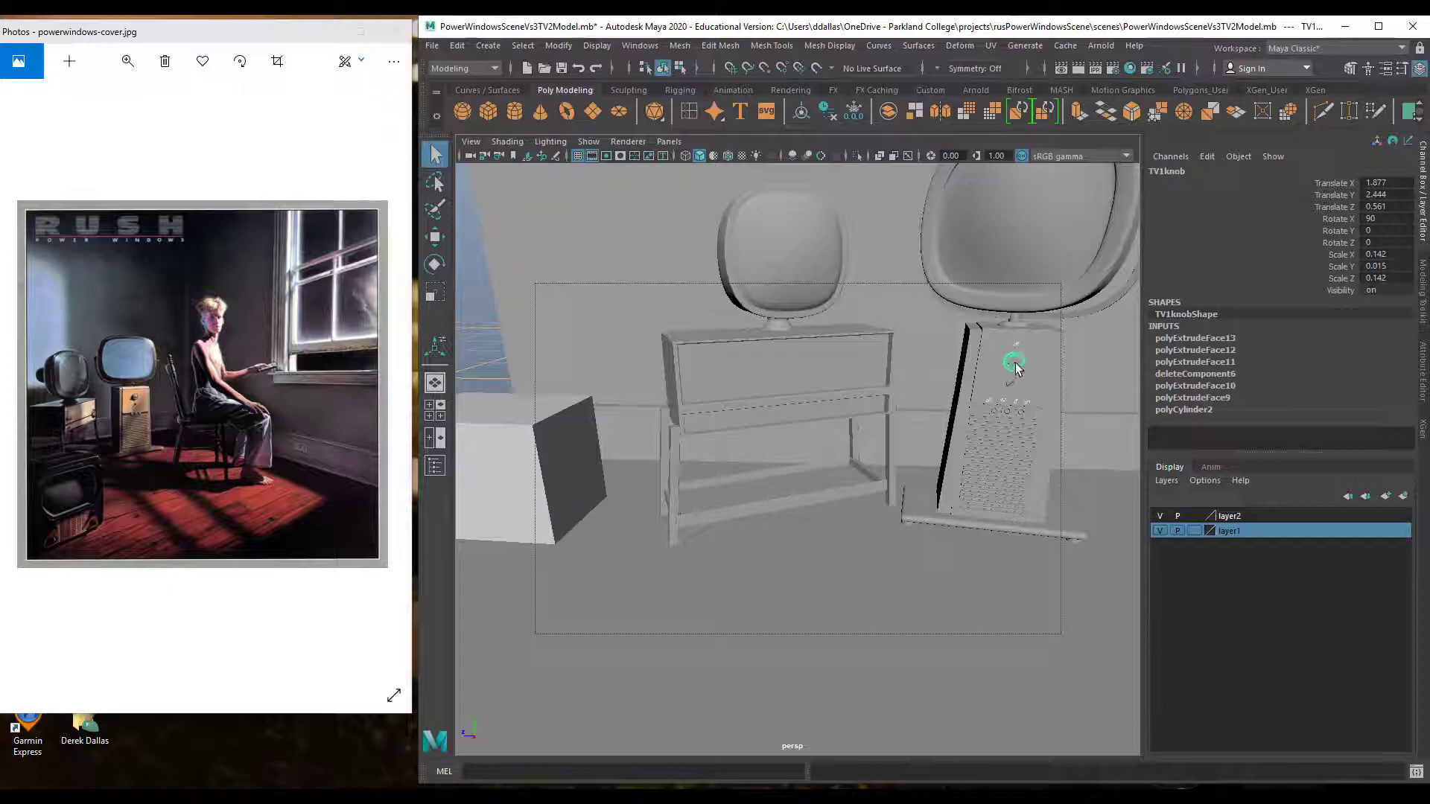
click(1016, 365)
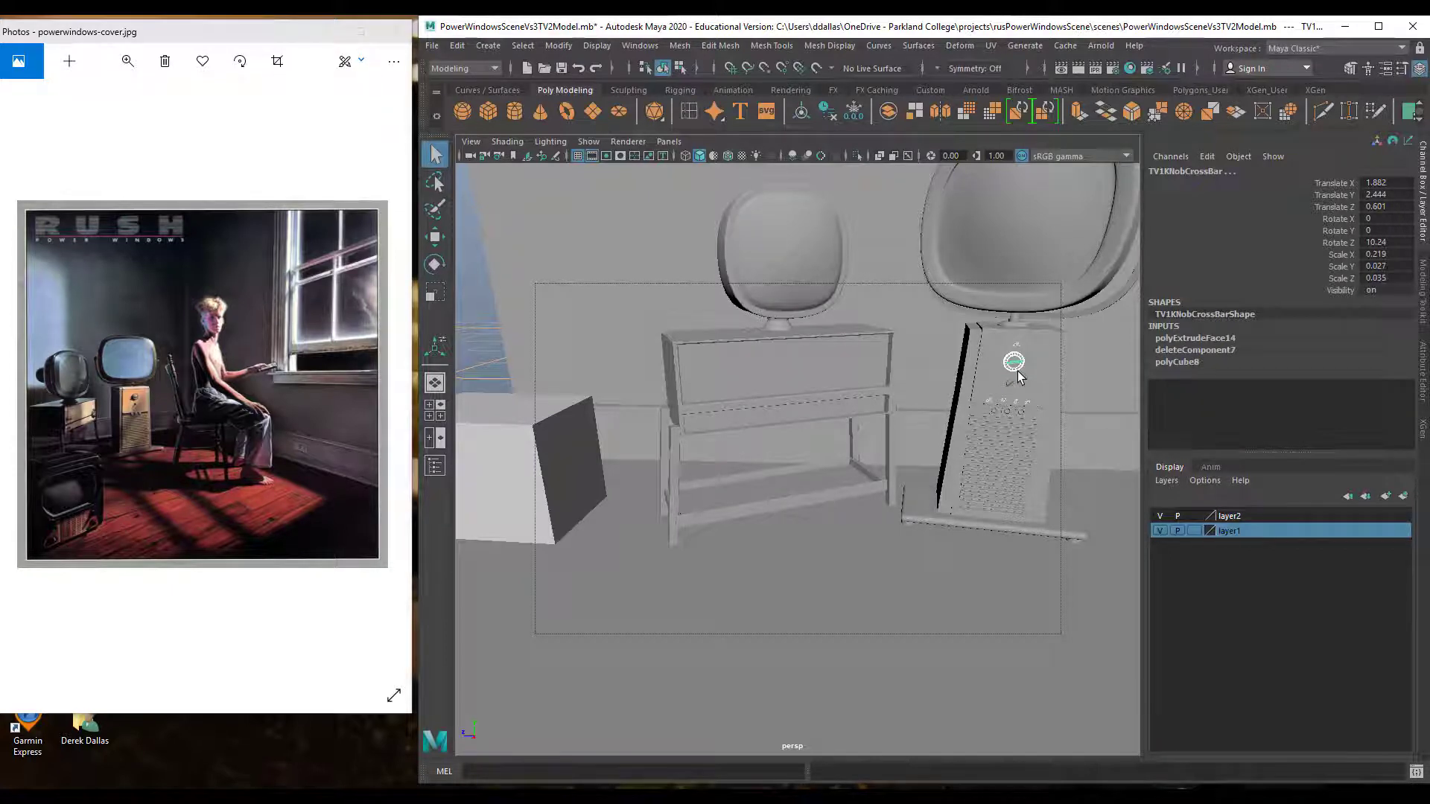
key(ctrl+d)
key(w)
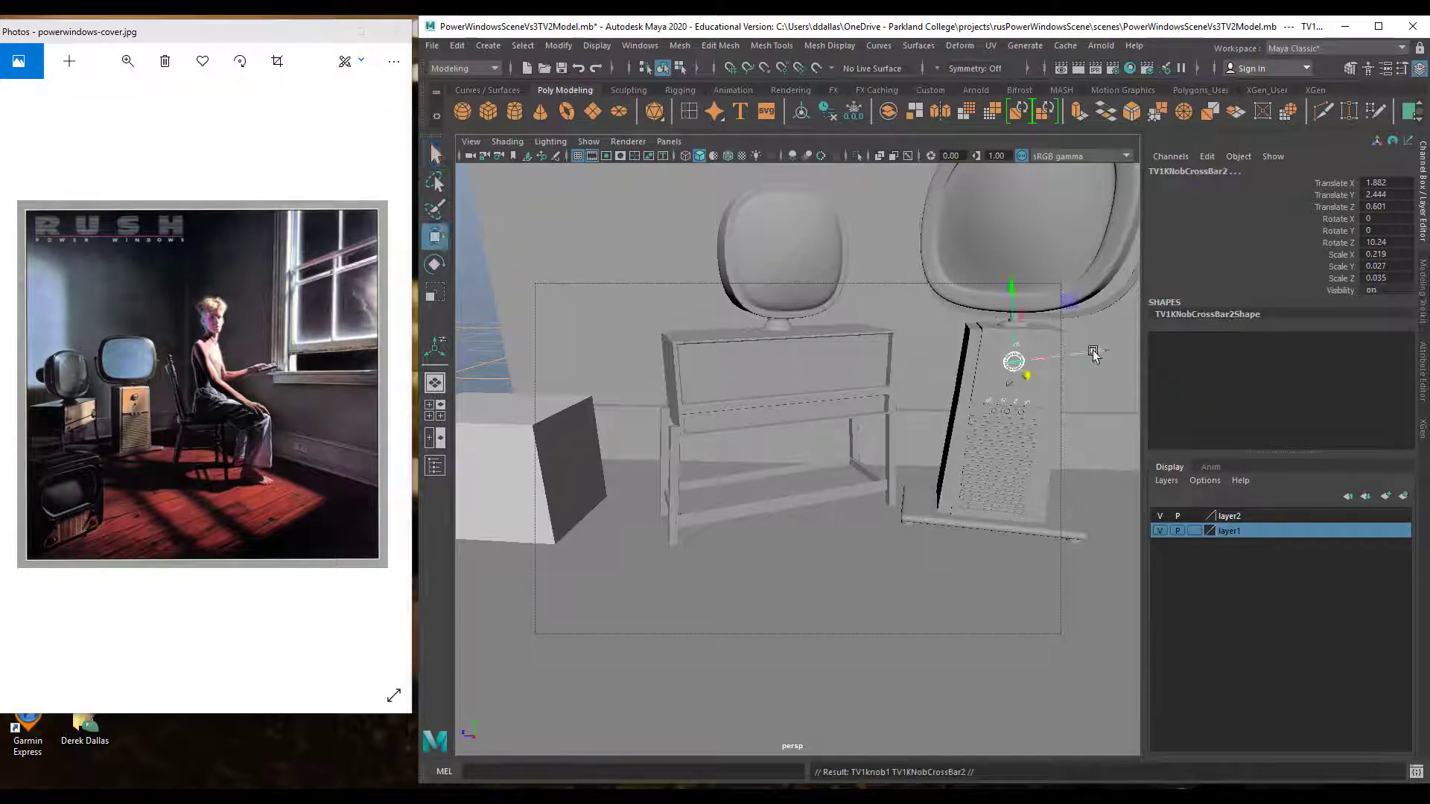
Set the Move tool's axis orientation to World and move the duplicated knob pair to the table, with the cross bar at about X -0.252, Y 1.864, Z 0.969
double_click(435, 237)
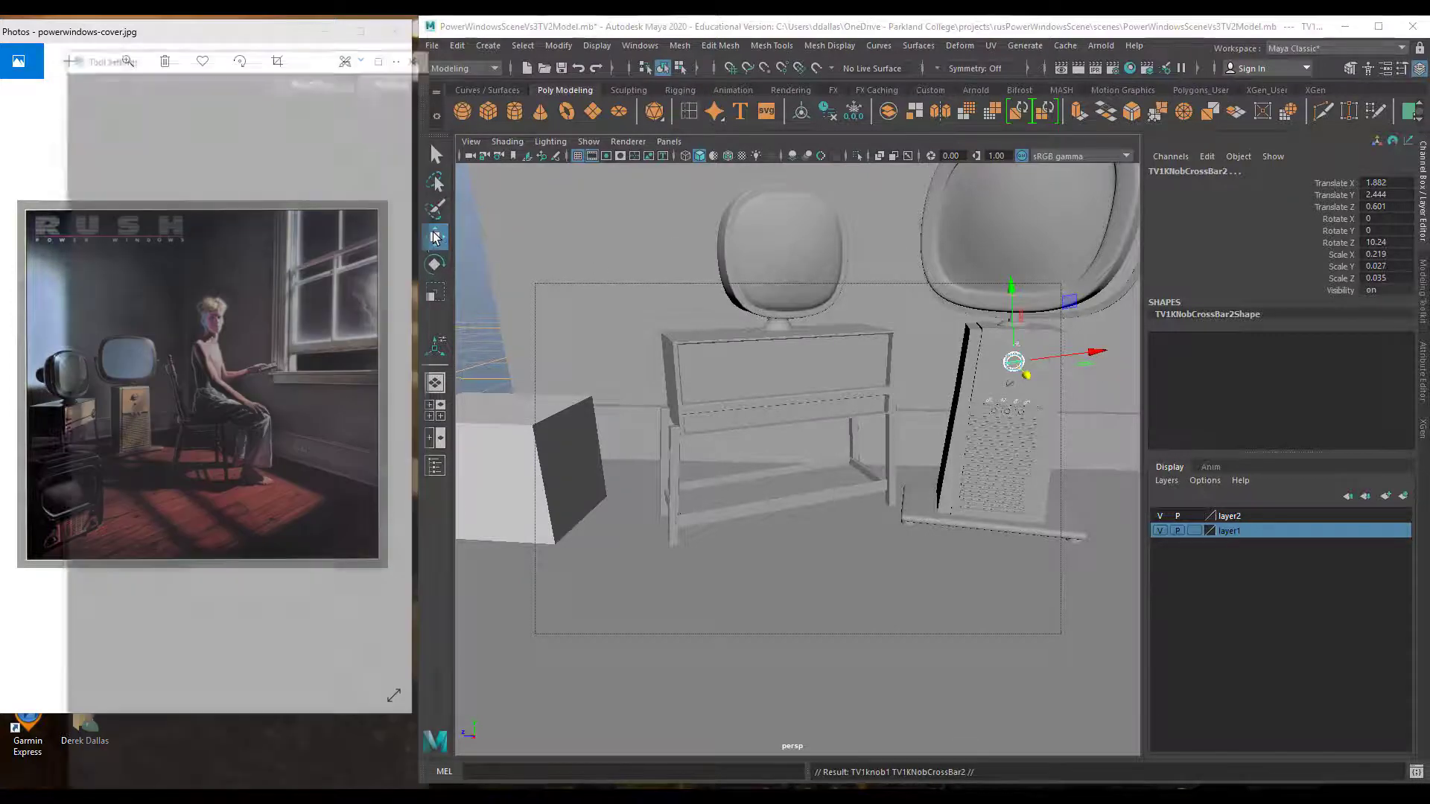
click(186, 117)
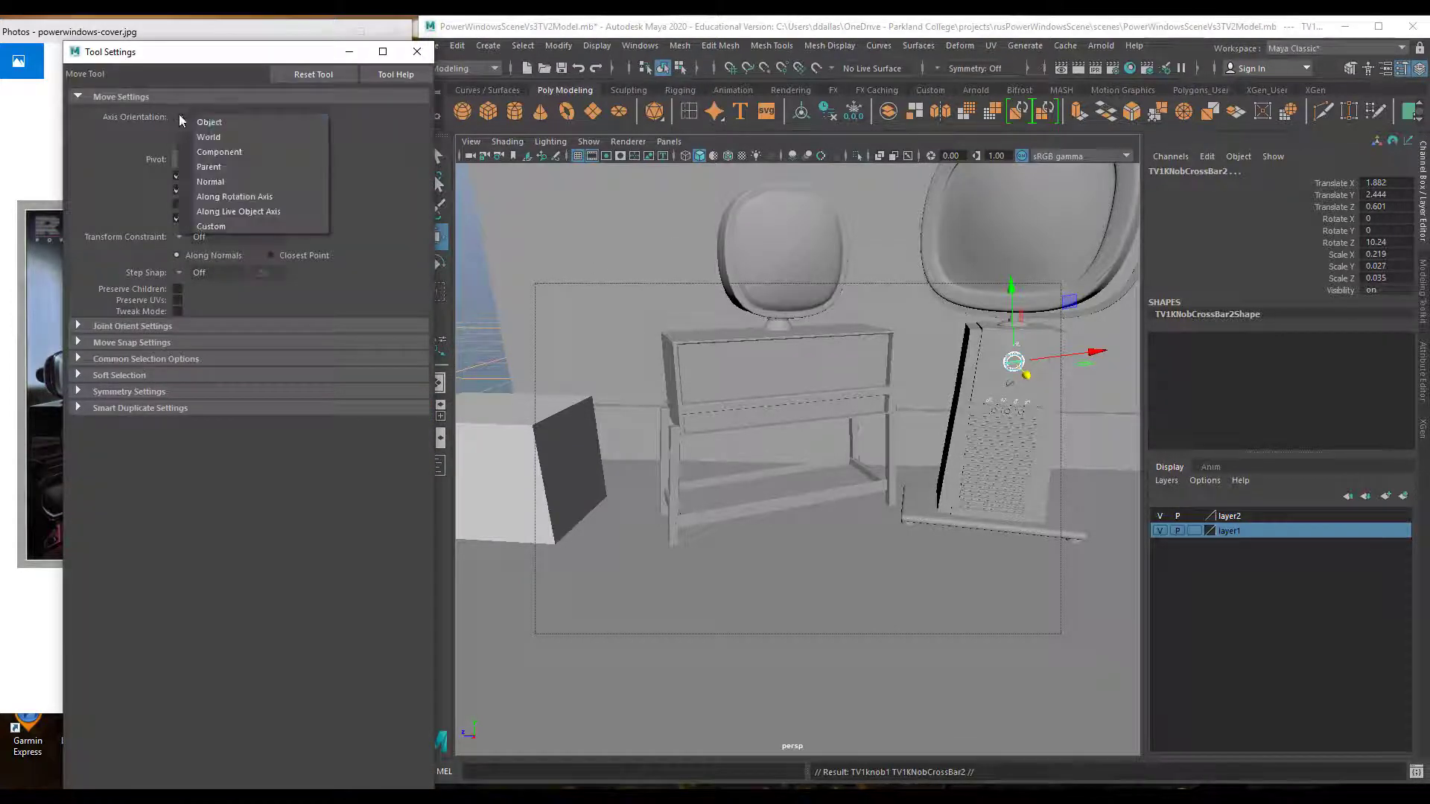
click(210, 135)
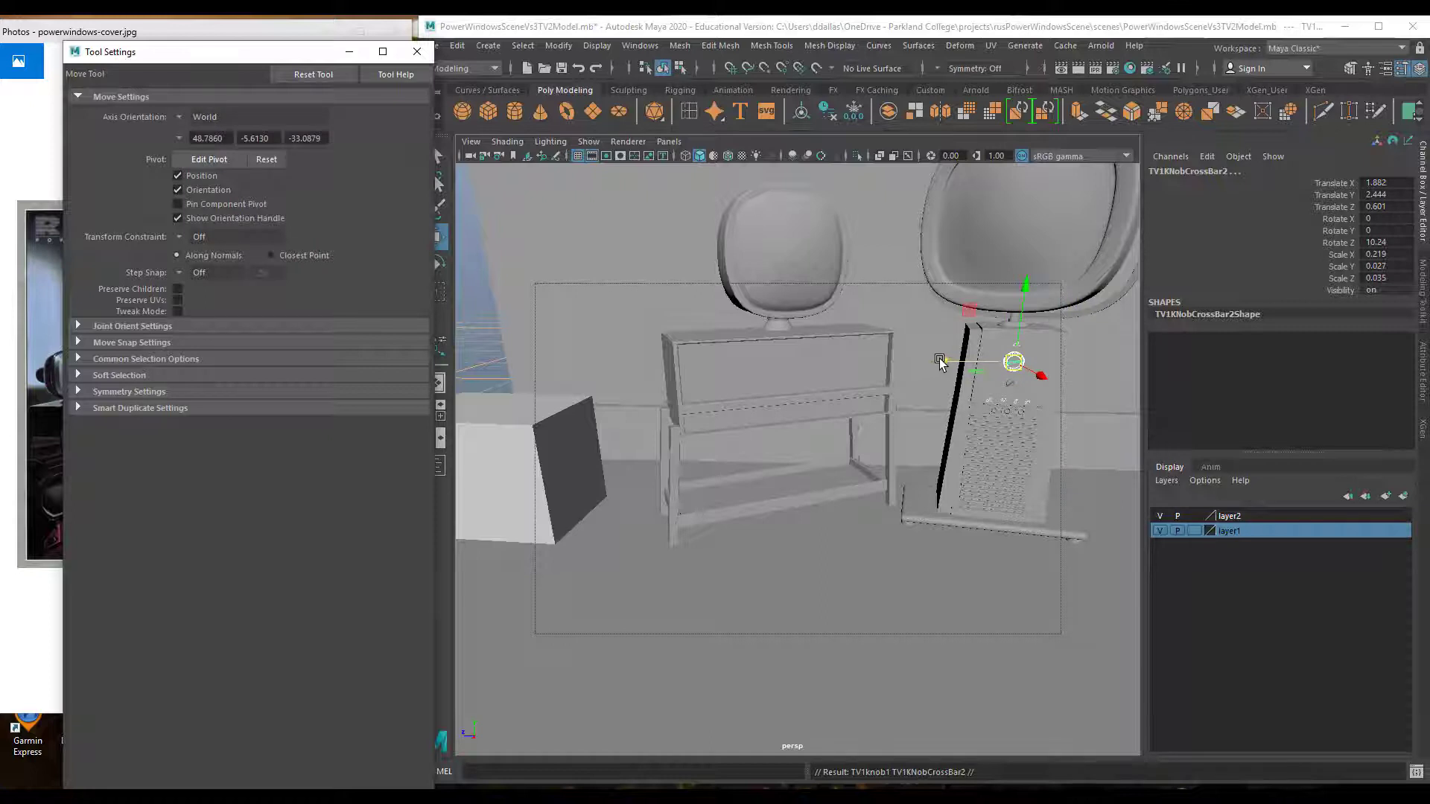
drag(929, 369, 823, 369)
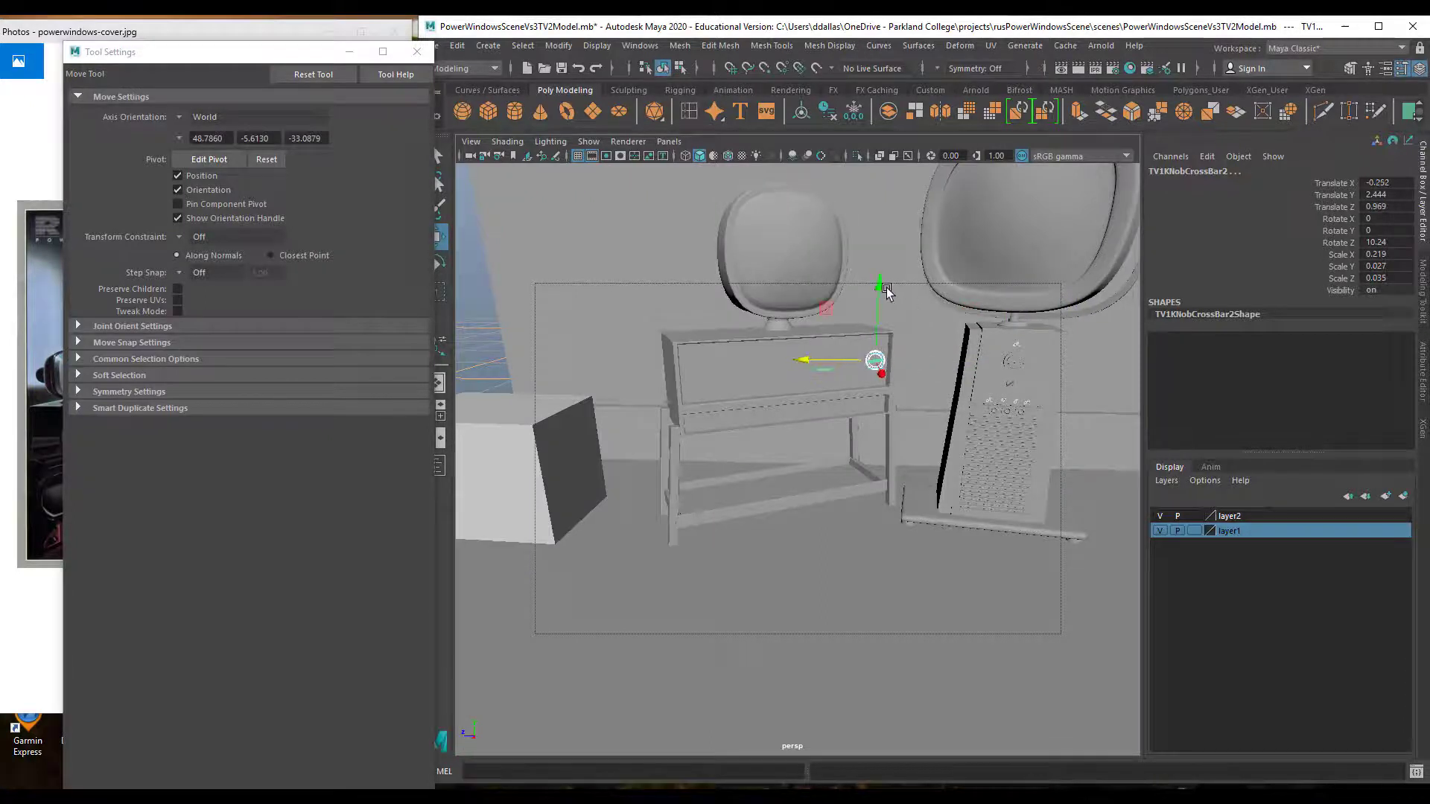
drag(886, 291, 969, 481)
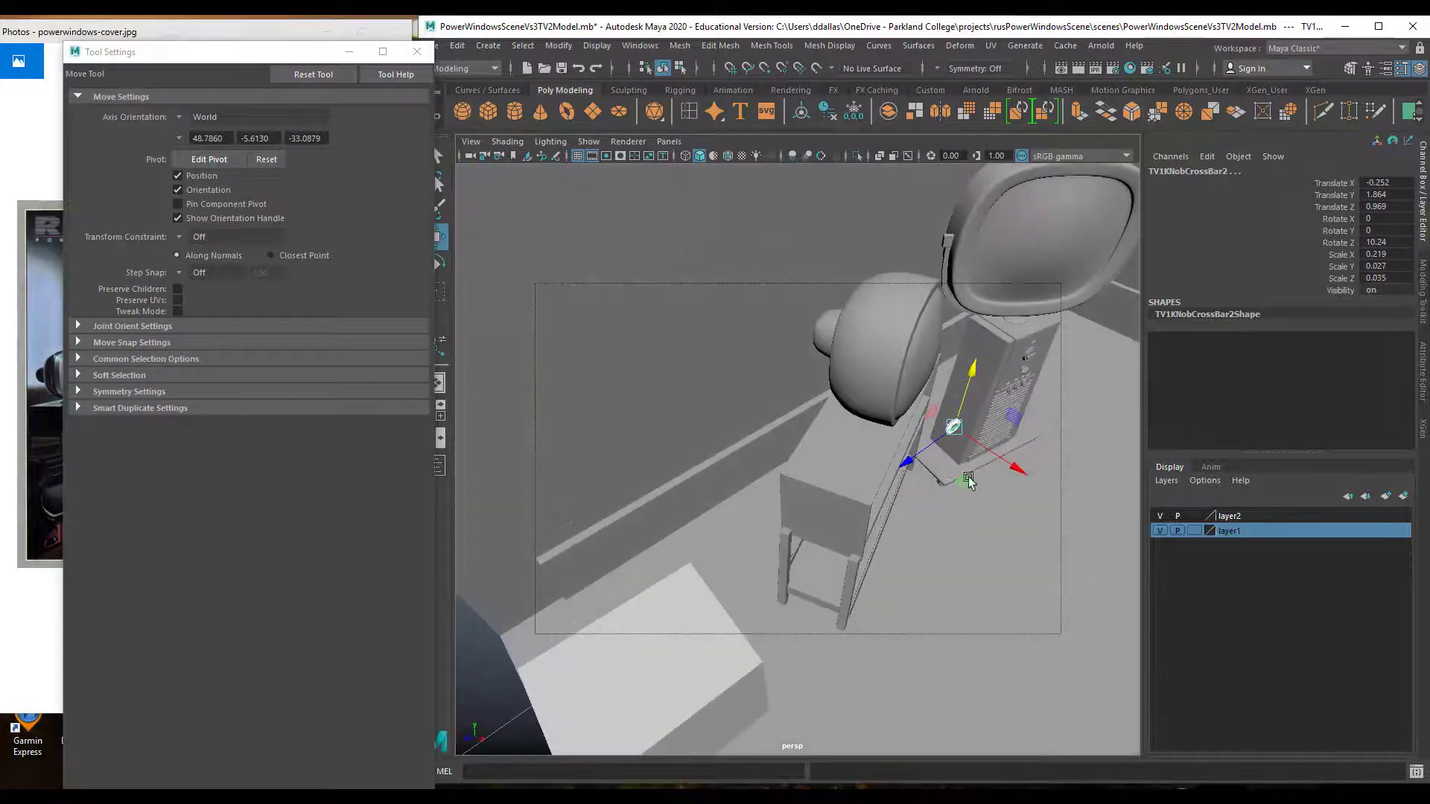
Enlarge the duplicated knob and cross bar together, with the knob at about Scale X 0.282, Y 0.031, Z 0.282
alt+right_drag(976, 492, 1063, 481)
alt+middle_drag(1063, 481, 862, 513)
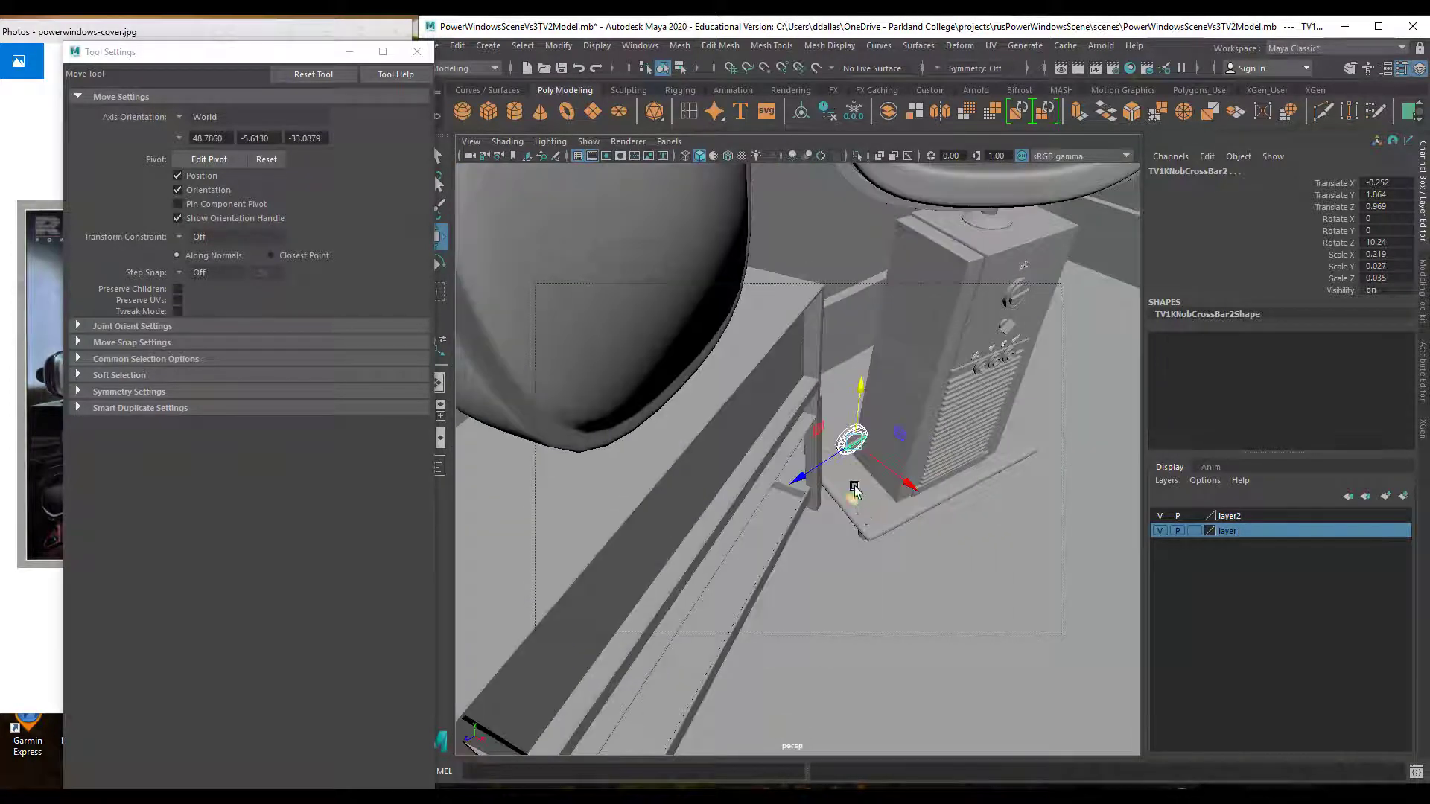
key(r)
drag(855, 444, 902, 498)
click(906, 498)
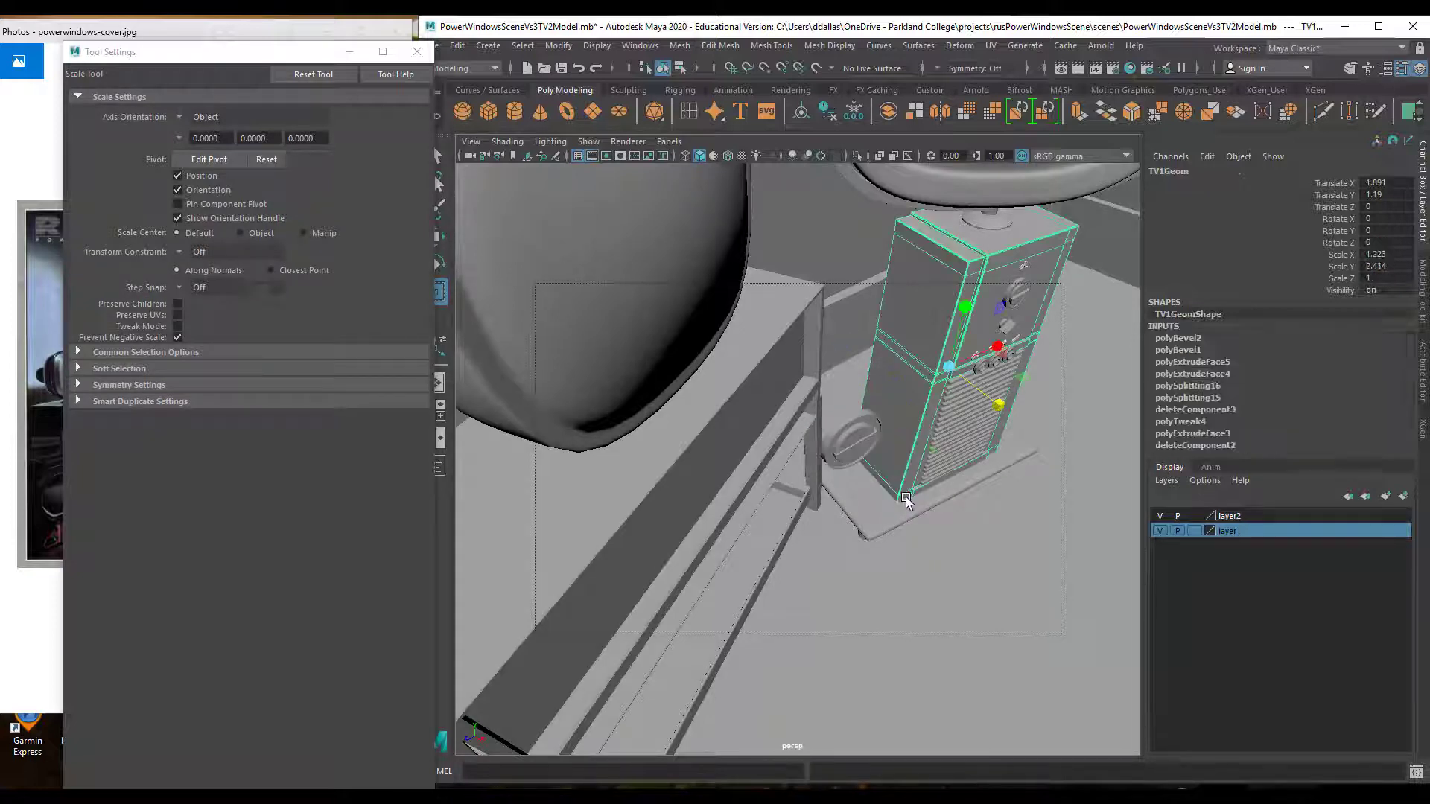
Move the duplicated cross bar alone outward from the knob to about X -0.244, Z 1.016
click(837, 434)
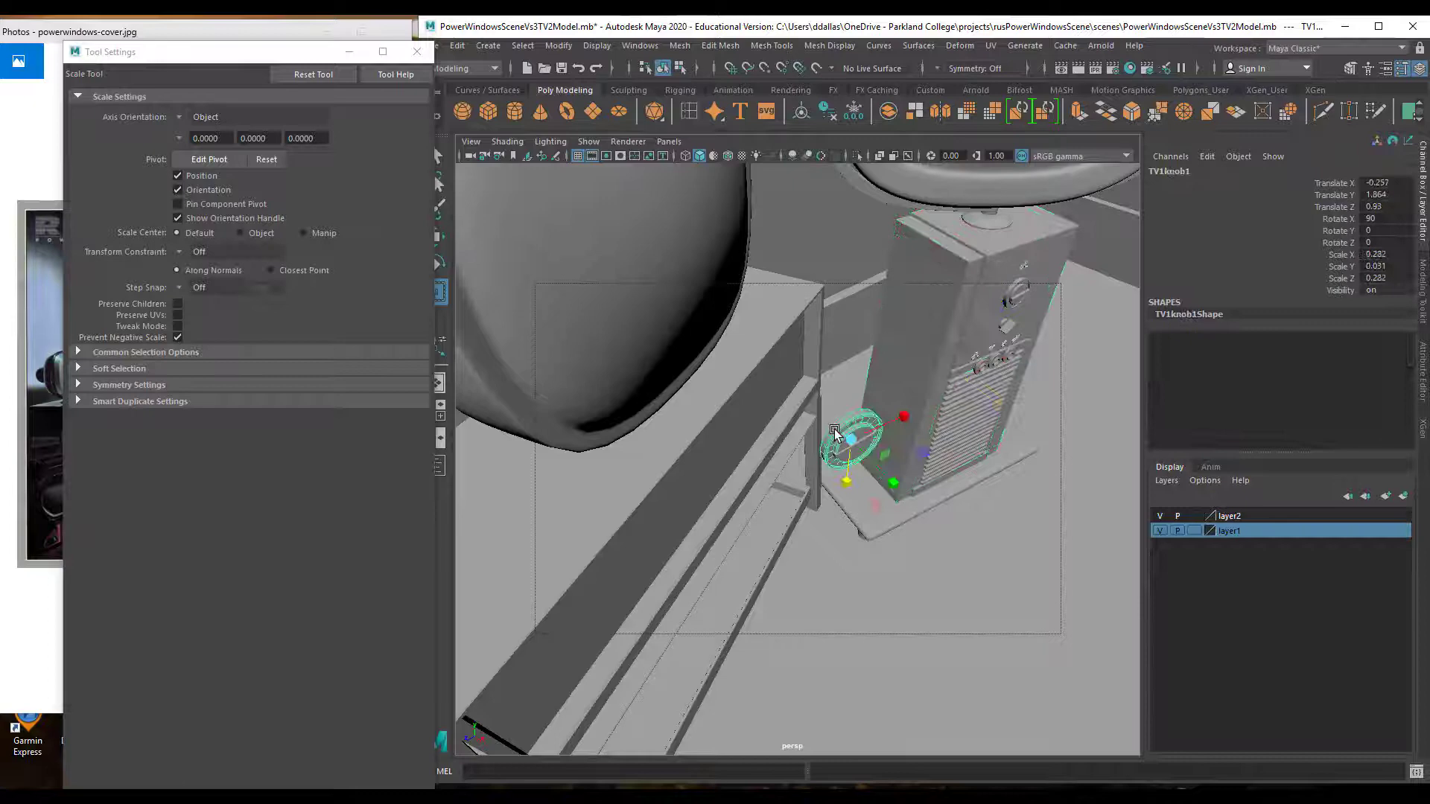
key(q)
click(866, 451)
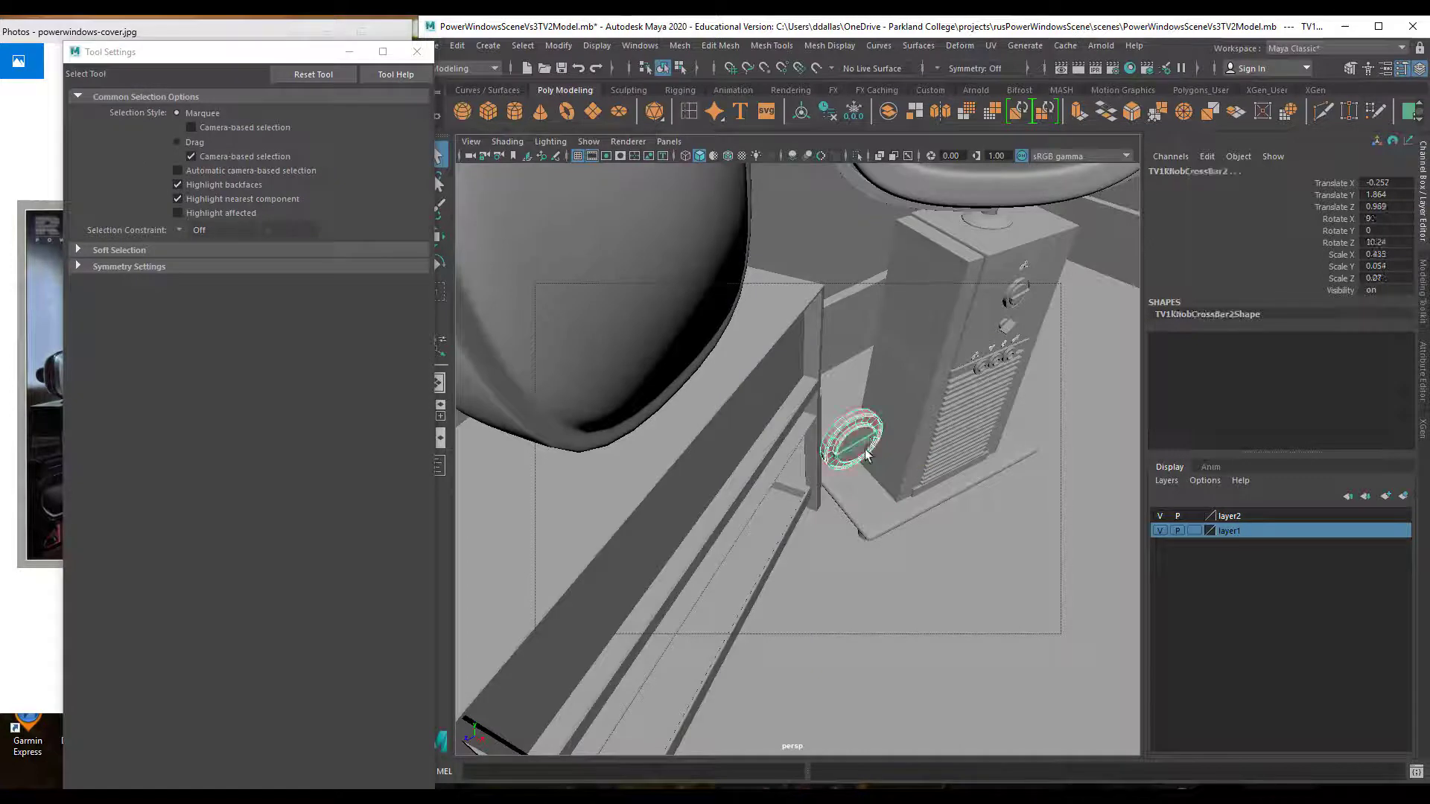
key(w)
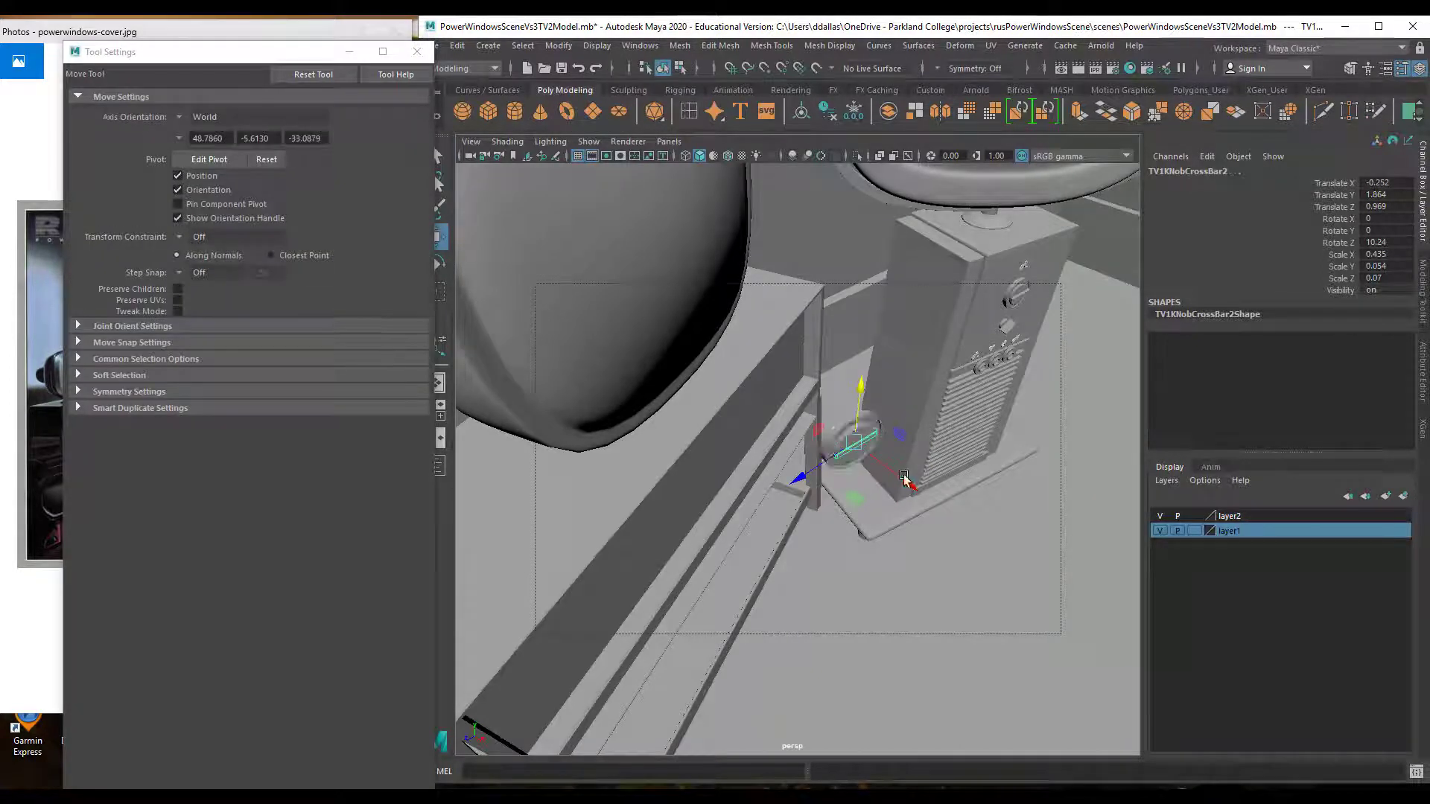
drag(904, 478, 908, 489)
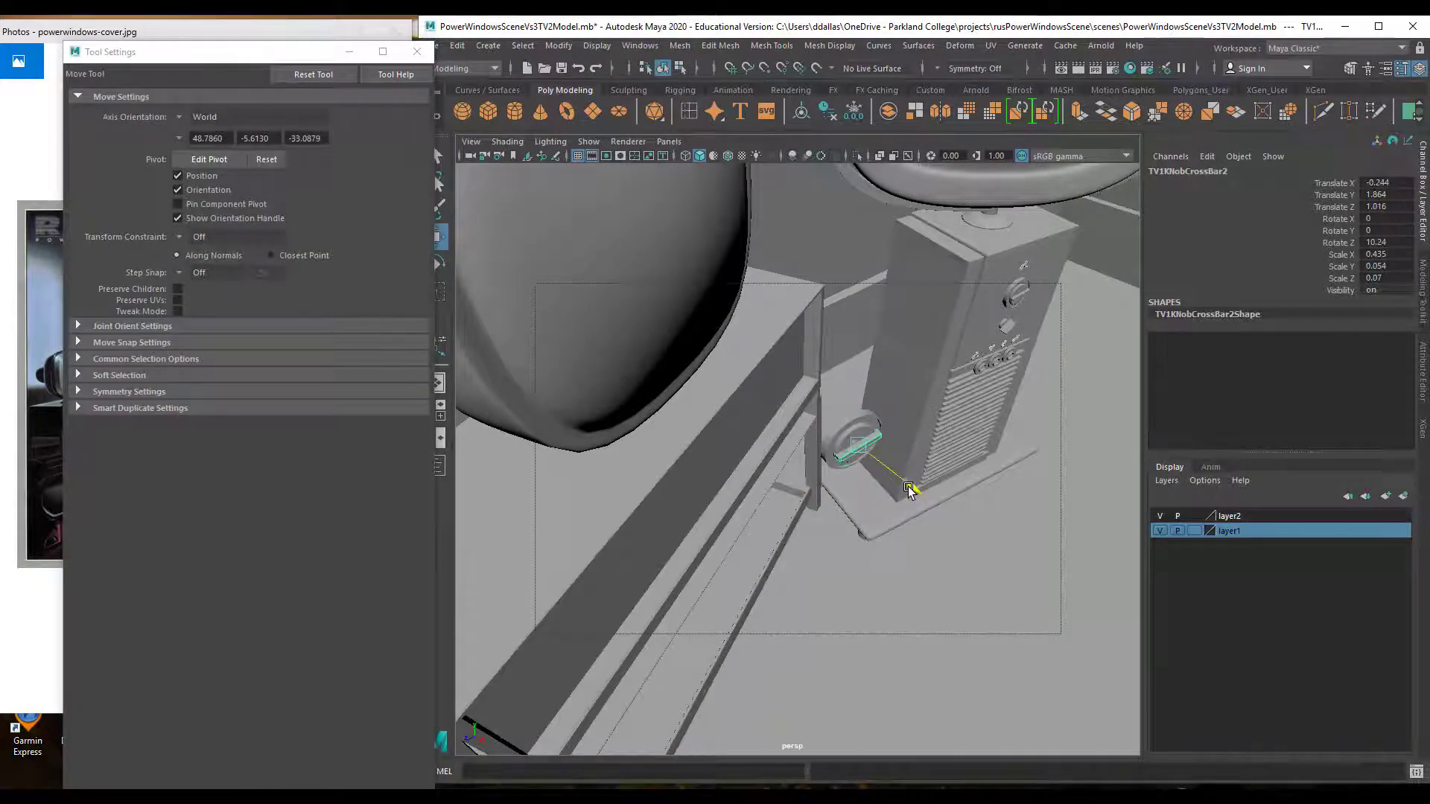
Move the duplicated knob's rear face back toward the table and enlarge it, giving the knob a thicker, tapered body
click(853, 436)
right_click(853, 435)
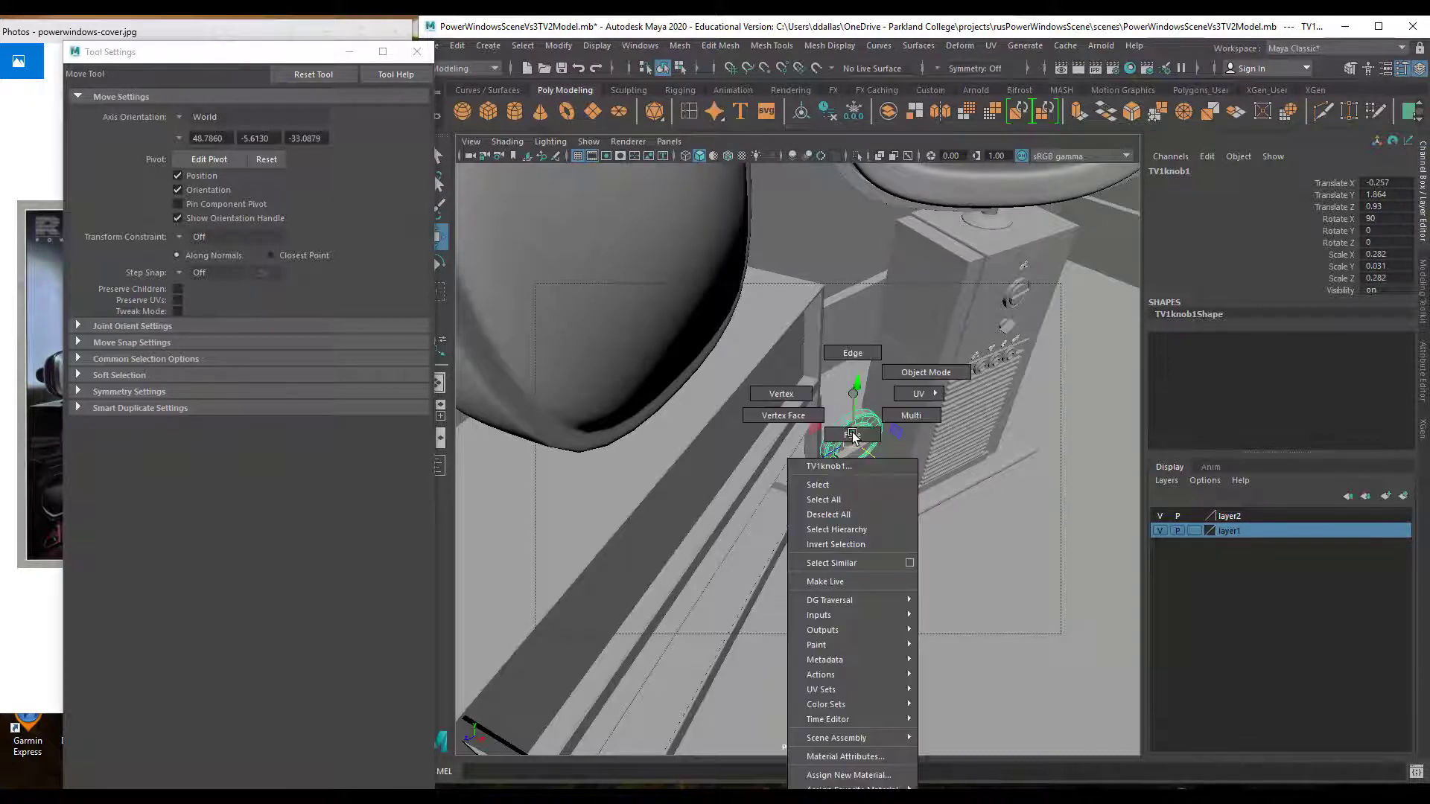
click(853, 433)
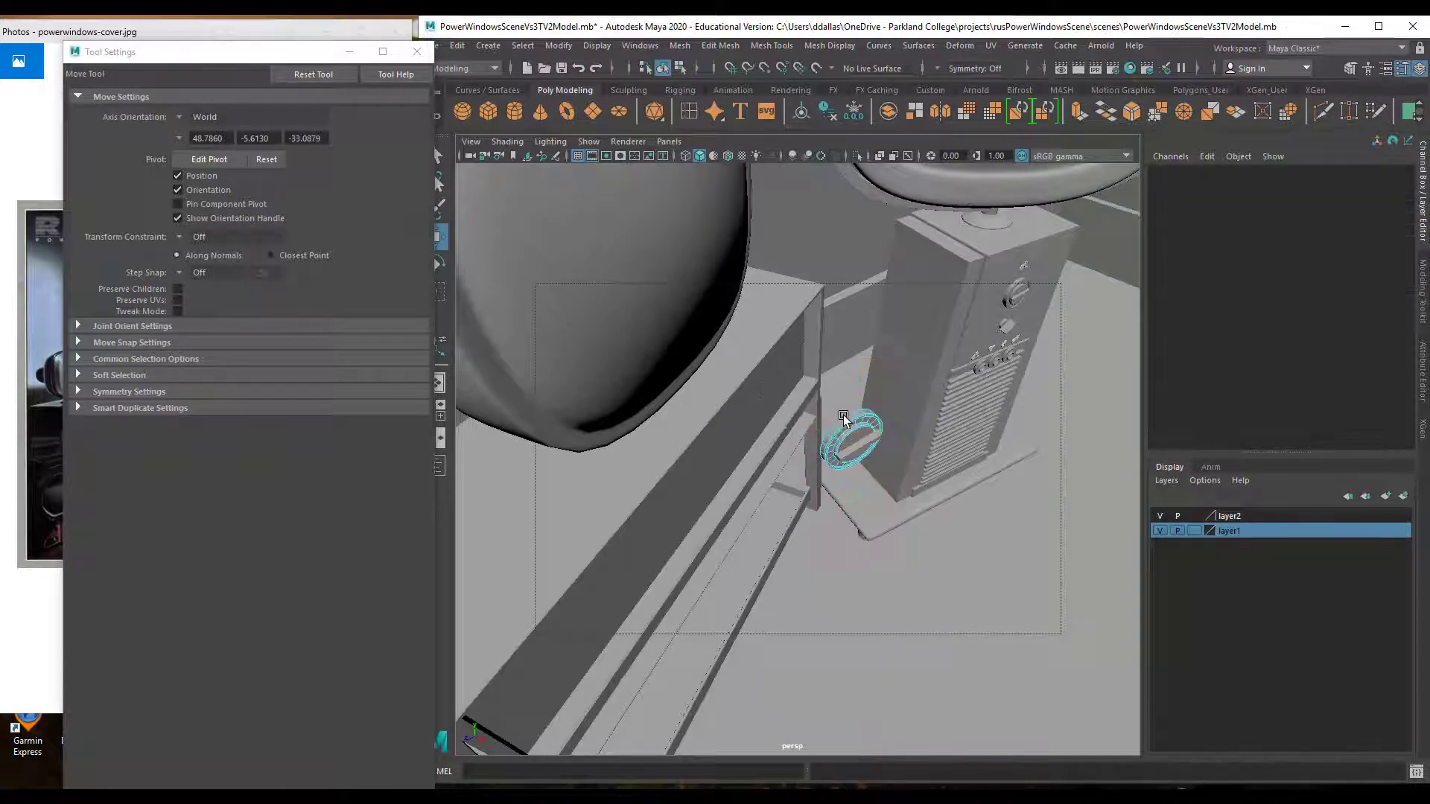
click(847, 414)
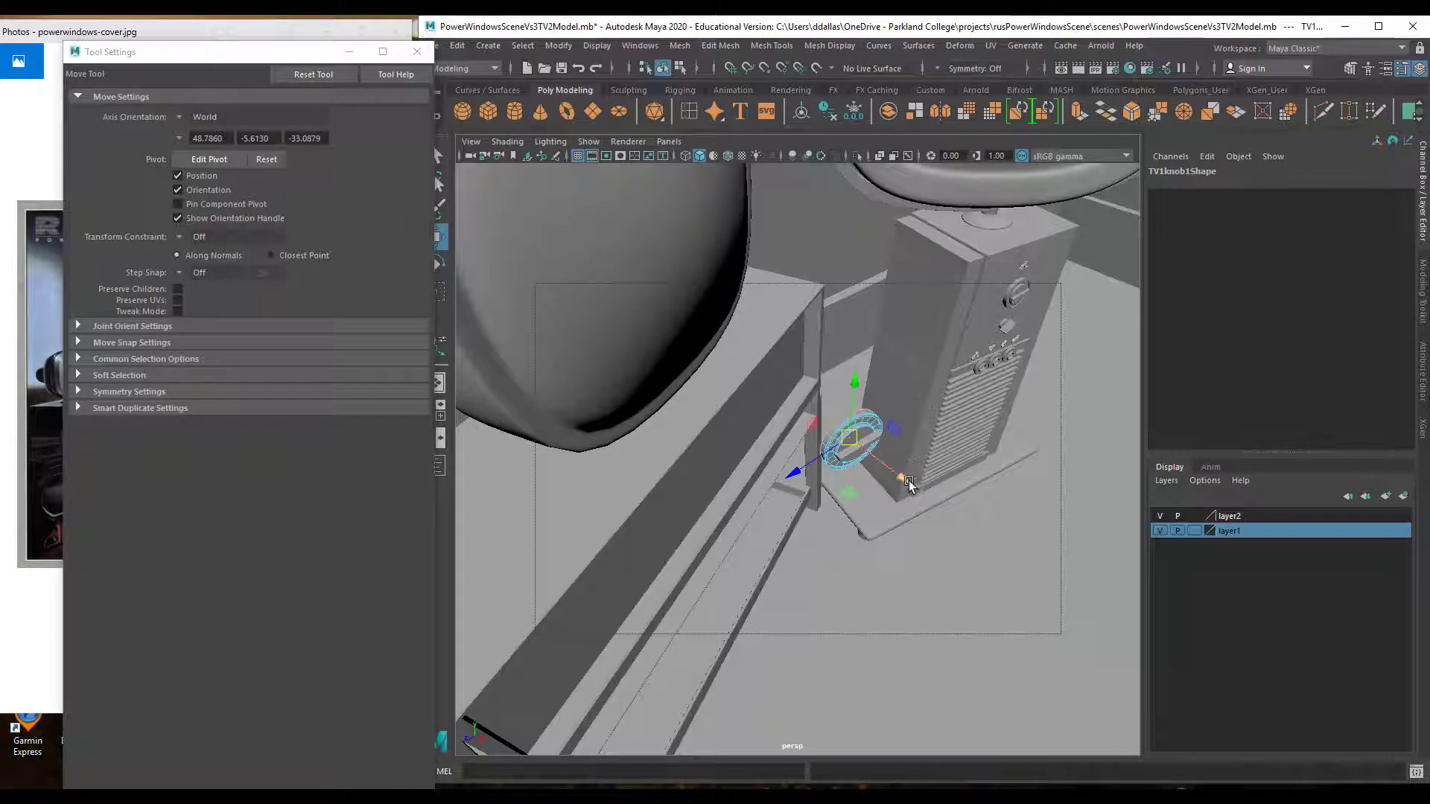
drag(909, 483, 891, 474)
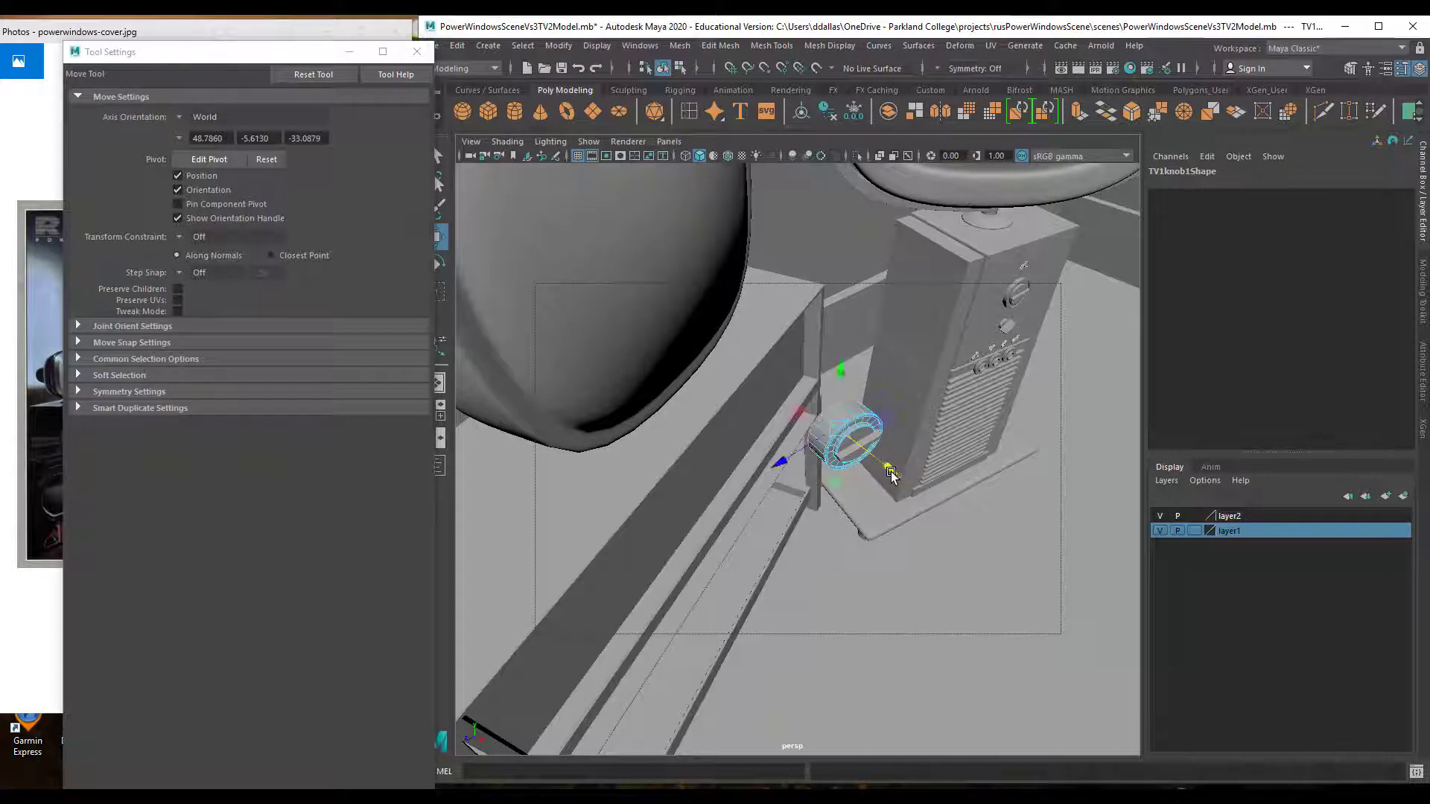
key(r)
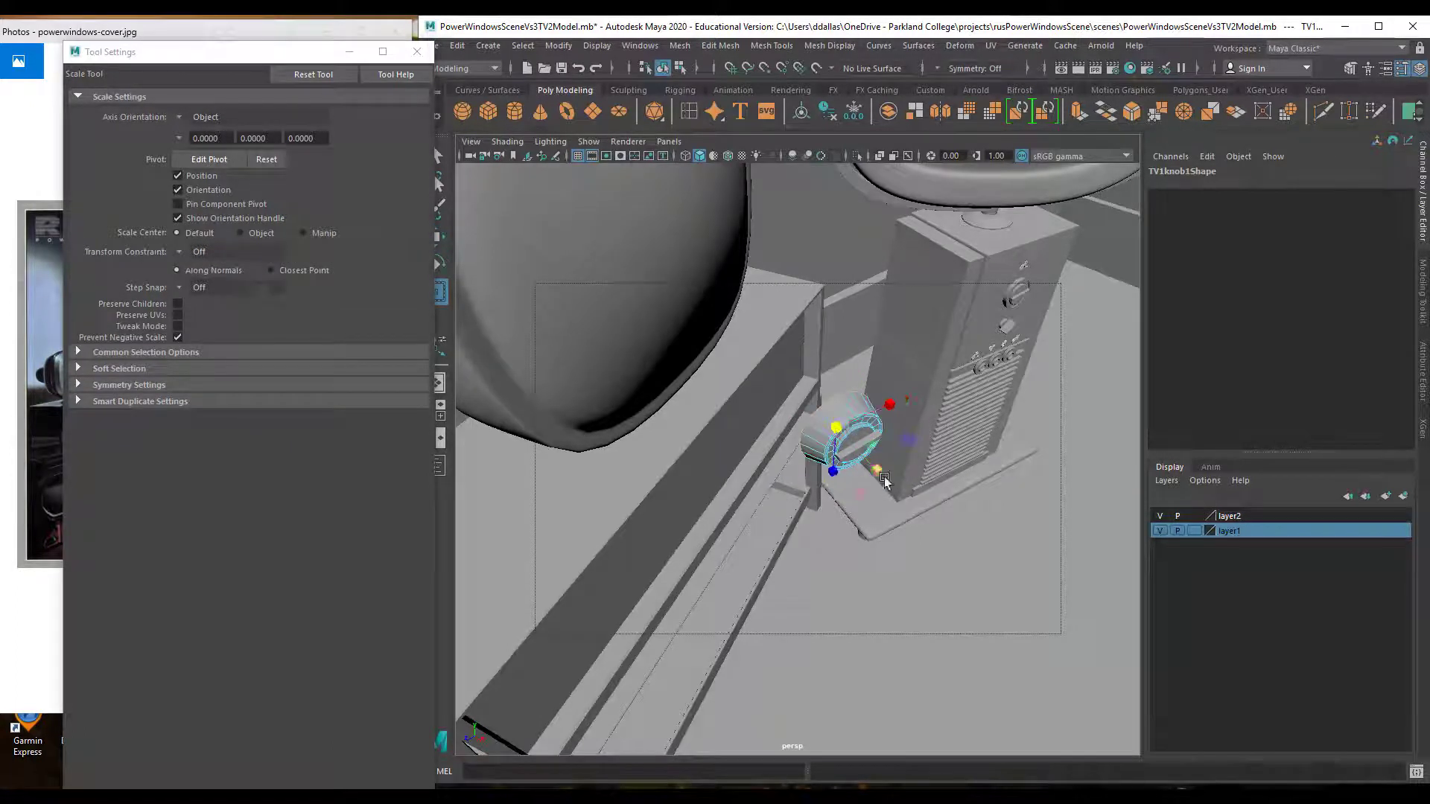
right_drag(857, 408, 856, 353)
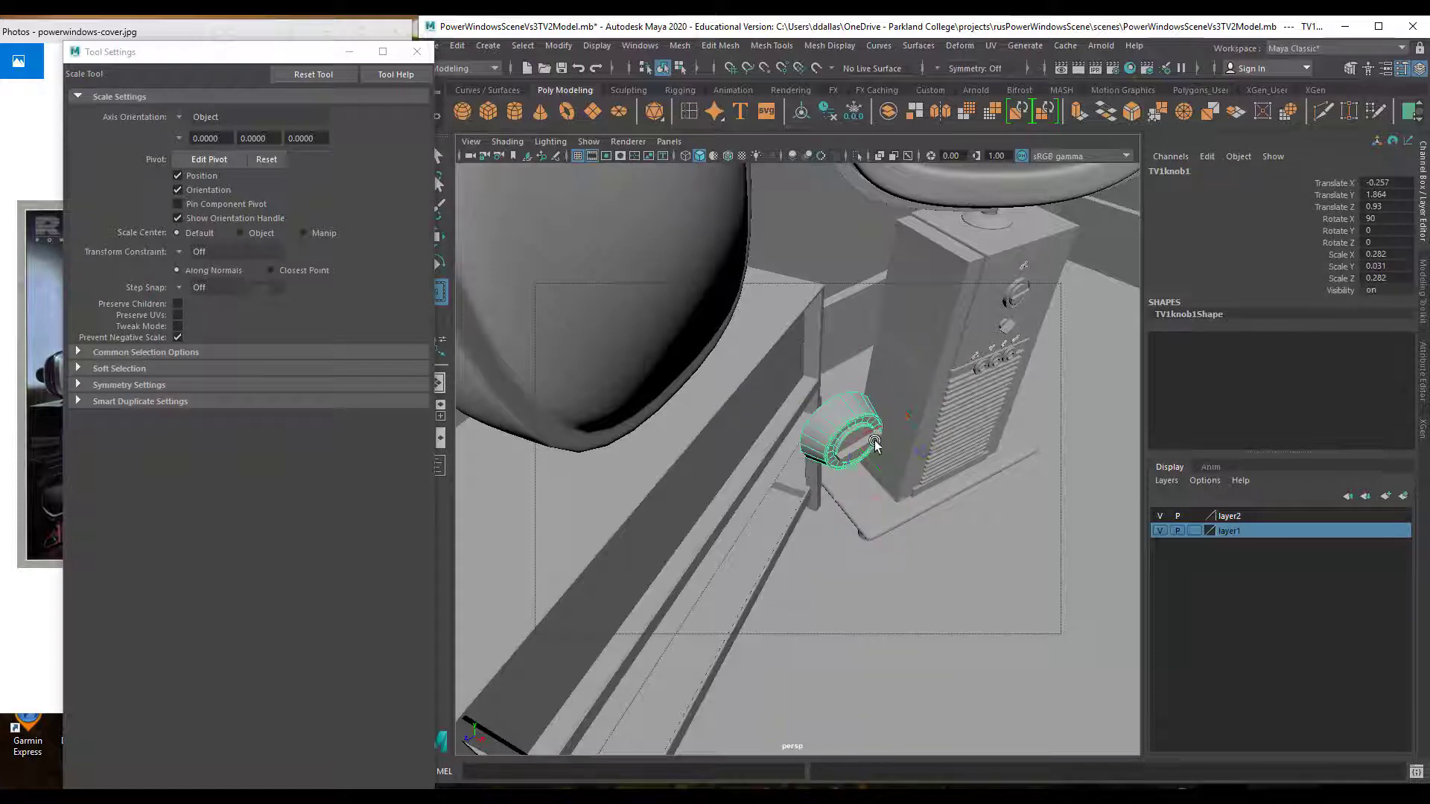
Move the knob and cross bar together toward the table, with the bar at about X -0.317, Z 0.594, and turn both about 15.6°
click(875, 443)
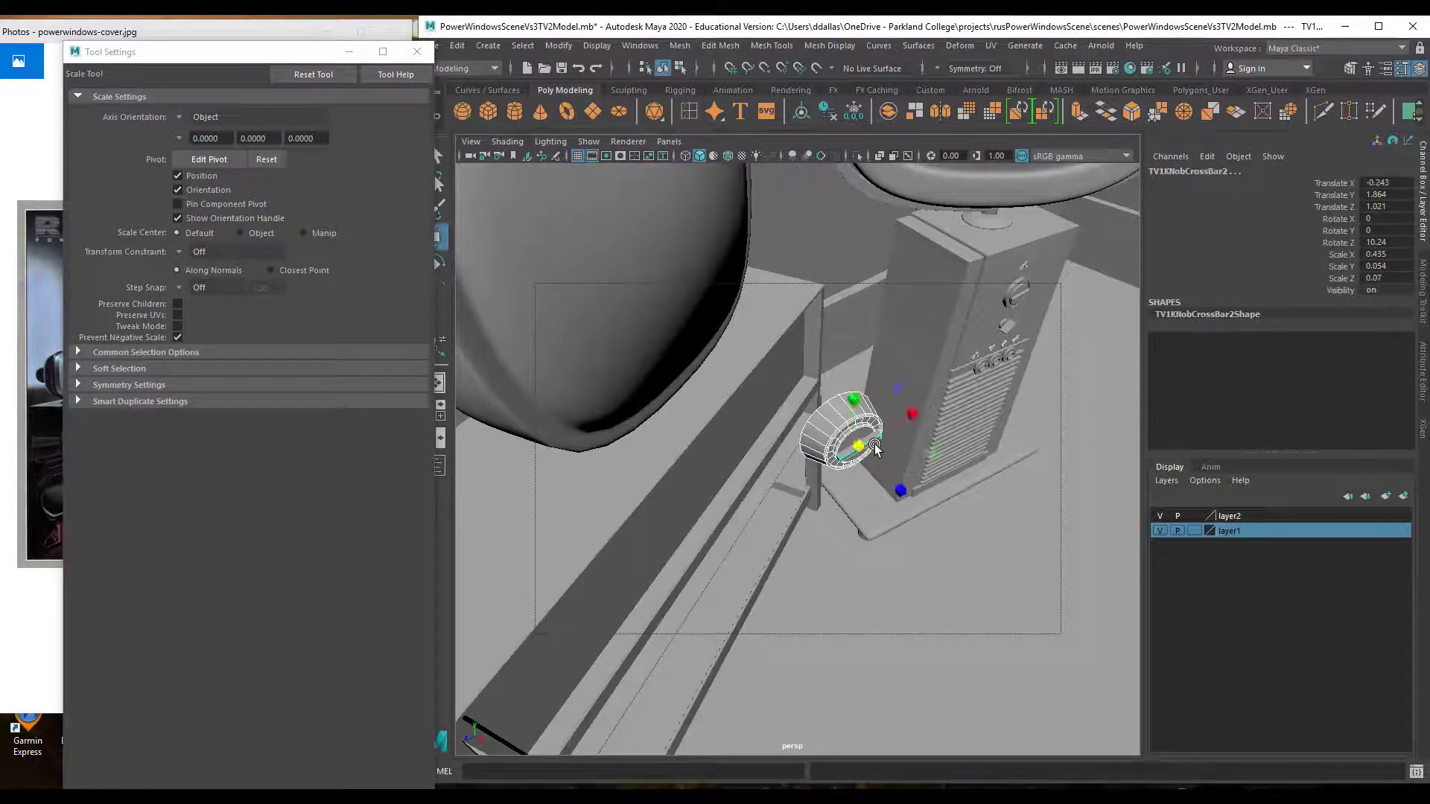
key(w)
alt+drag(843, 507, 785, 490)
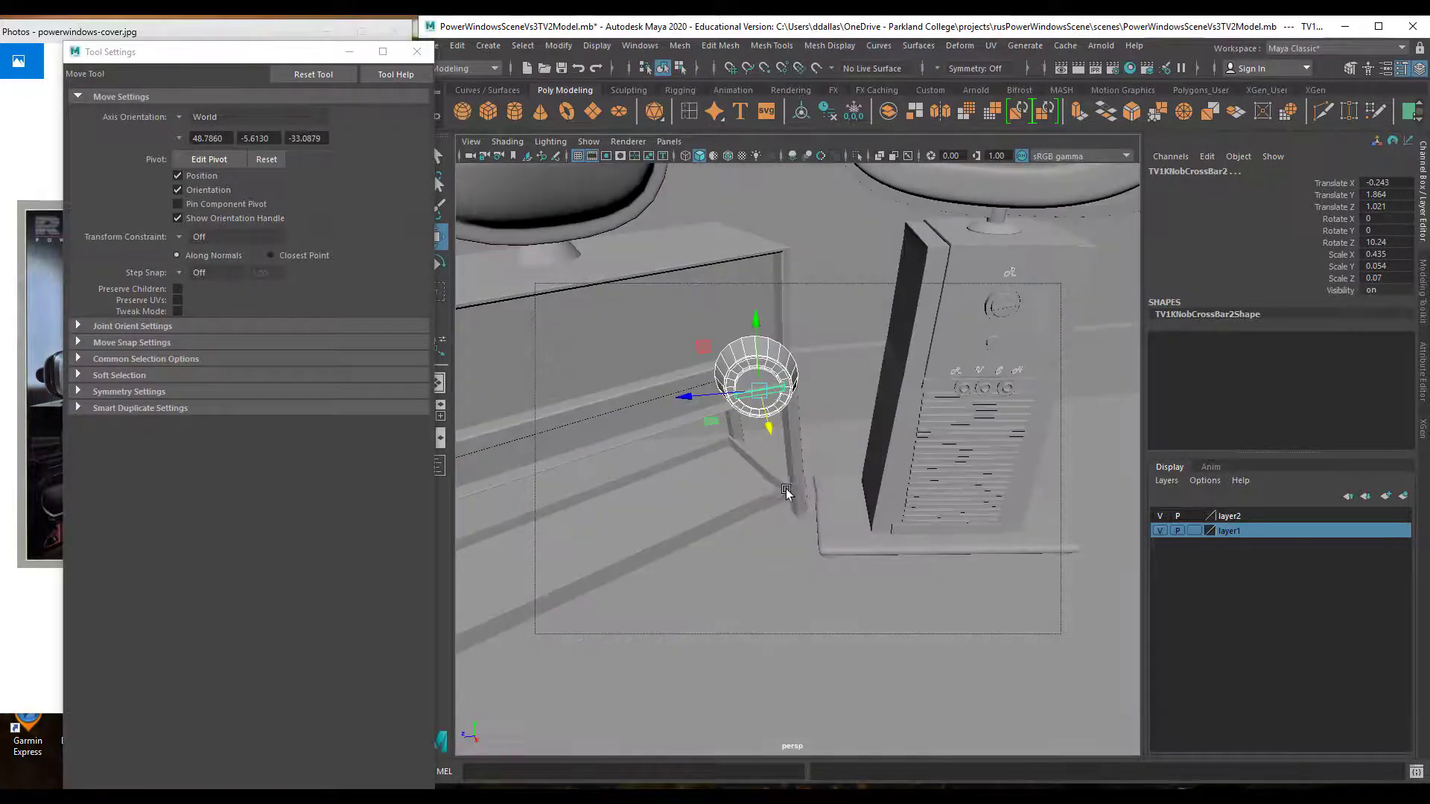
alt+right_drag(847, 482, 776, 482)
alt+middle_drag(776, 481, 833, 531)
alt+drag(833, 531, 780, 514)
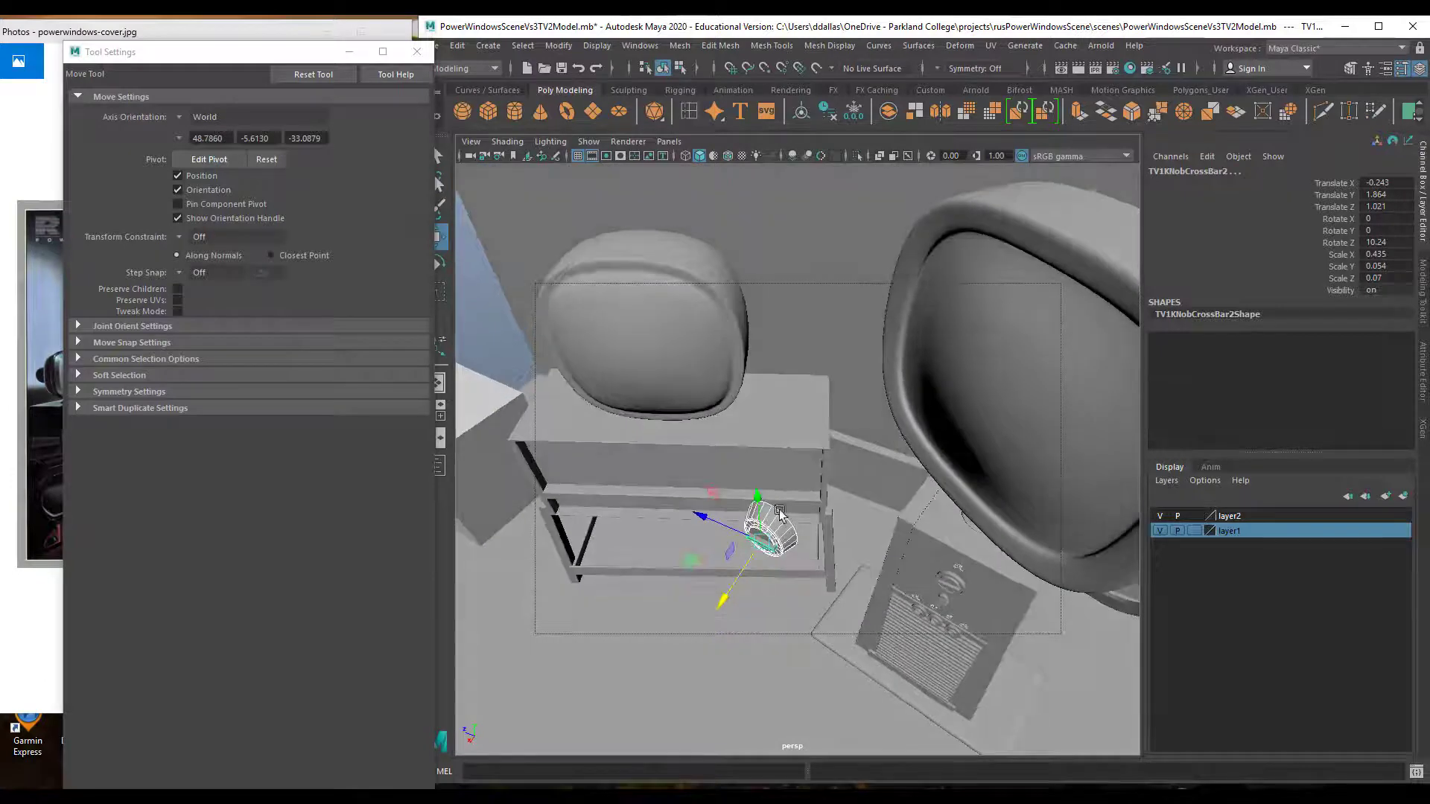
drag(723, 601, 827, 486)
key(e)
key(ctrl+z)
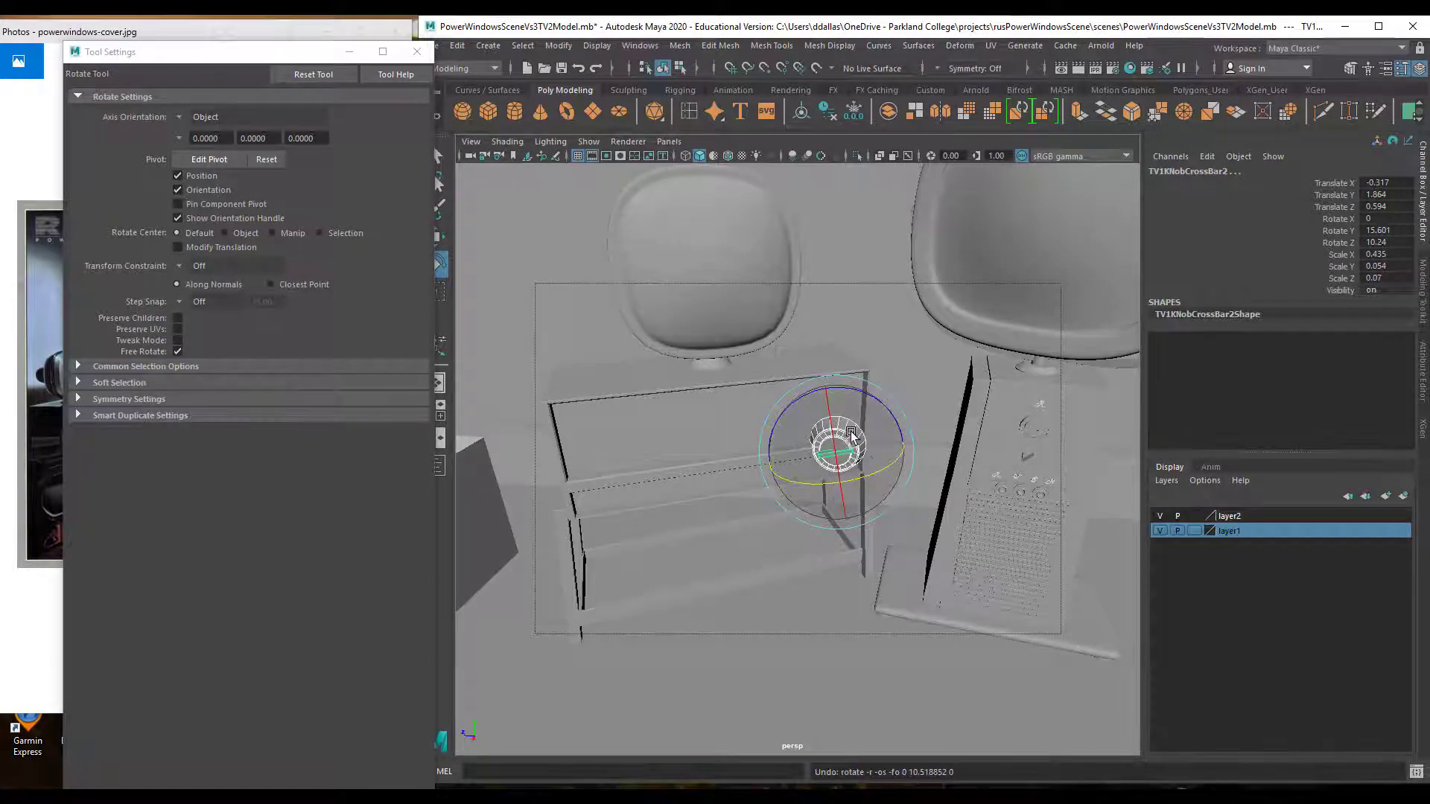
Set the Rotate tool's axis orientation to World and rotate the knob alone to about X 97.8, Y 25.9, Z 17.4
click(840, 292)
click(837, 445)
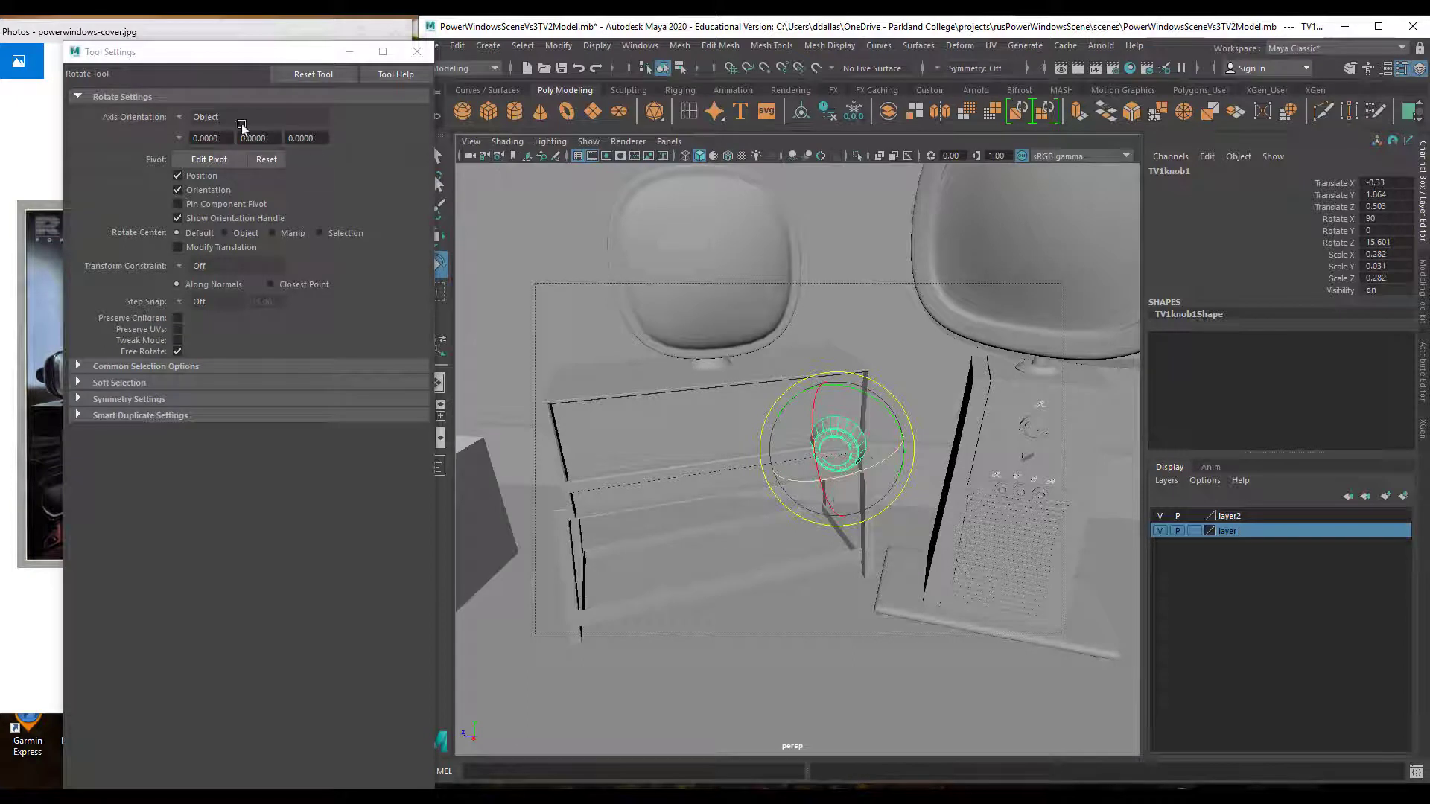
click(179, 117)
click(194, 140)
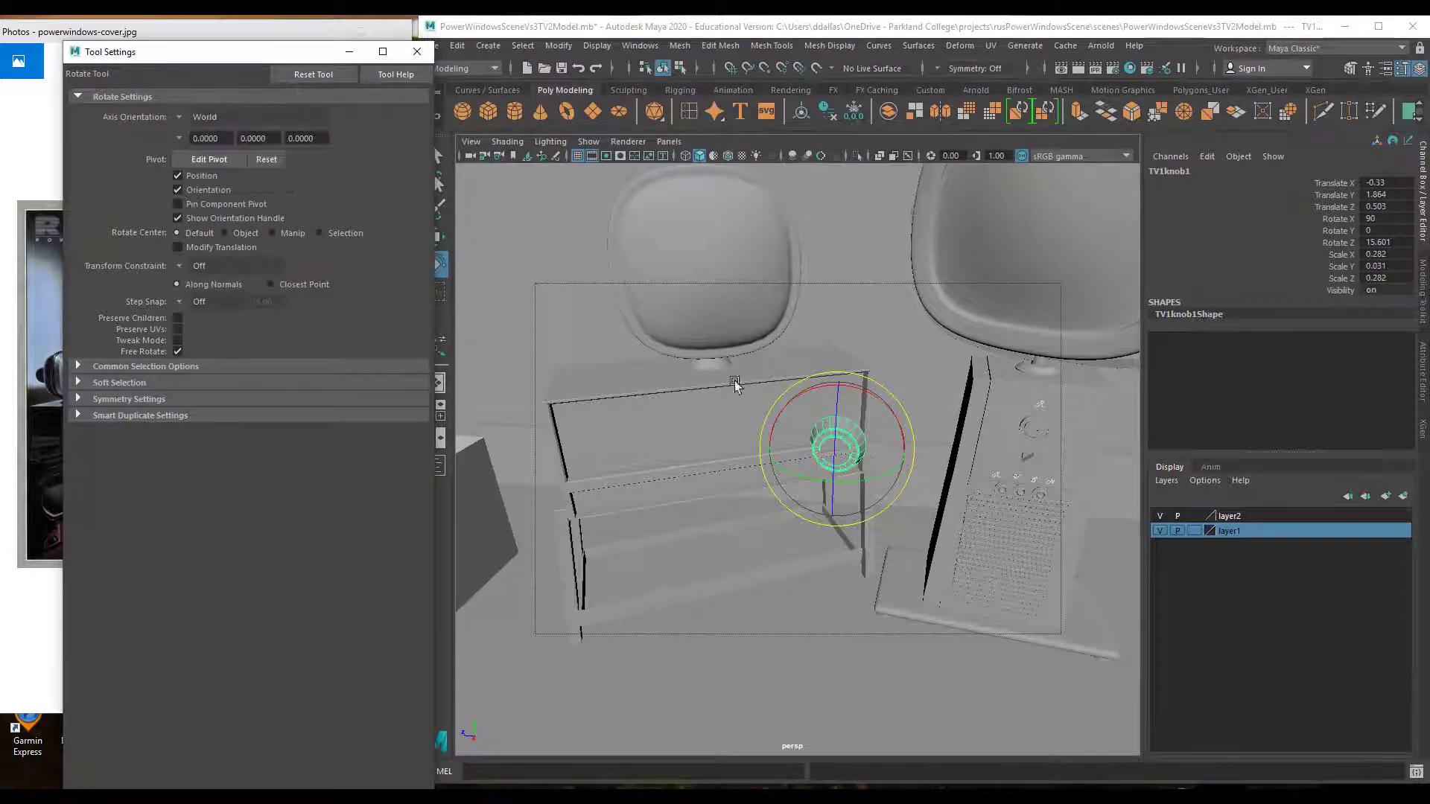
drag(803, 479, 838, 482)
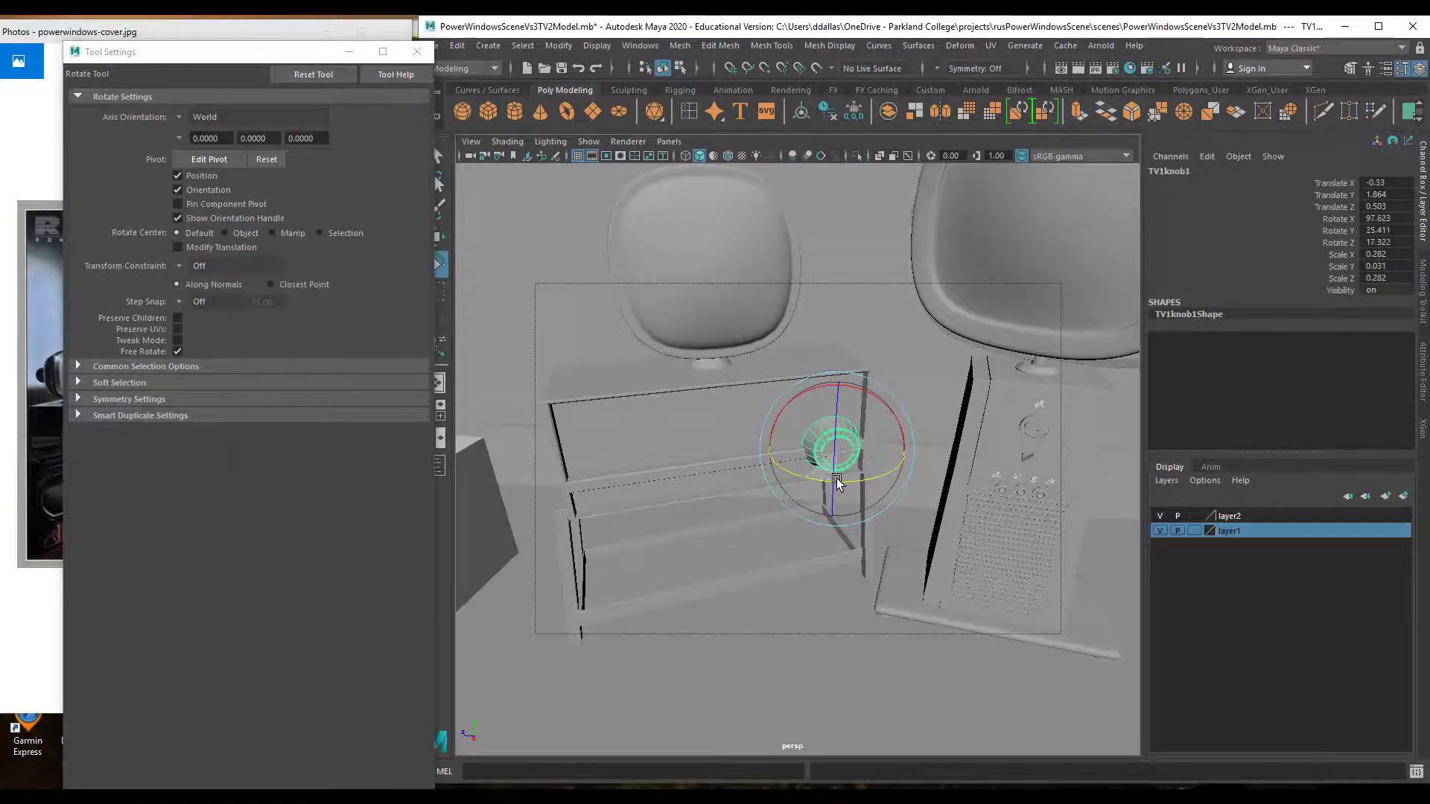
Move the knob against the table front, to about X -0.366, Y 1.769, Z 0.299
key(w)
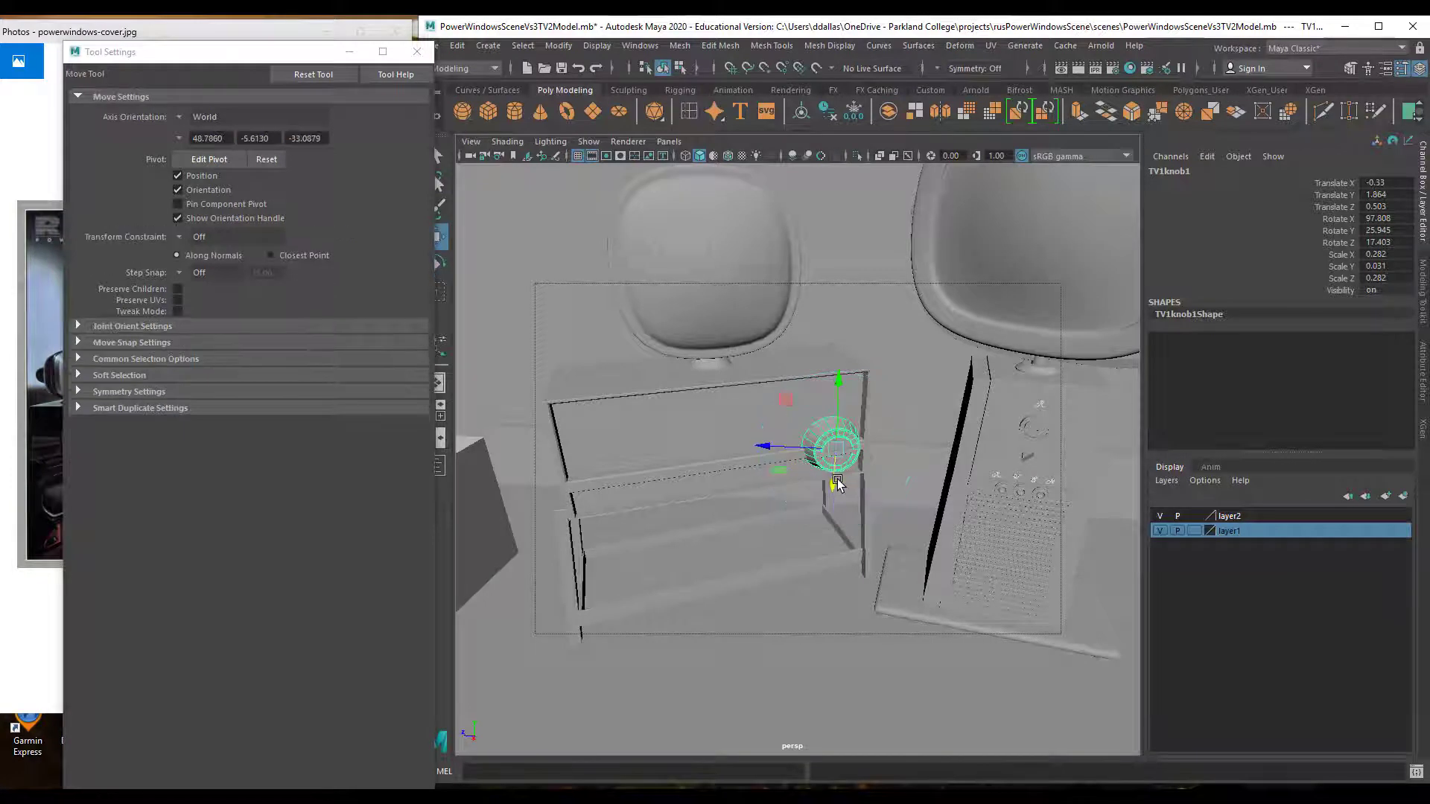
alt+drag(833, 500, 917, 505)
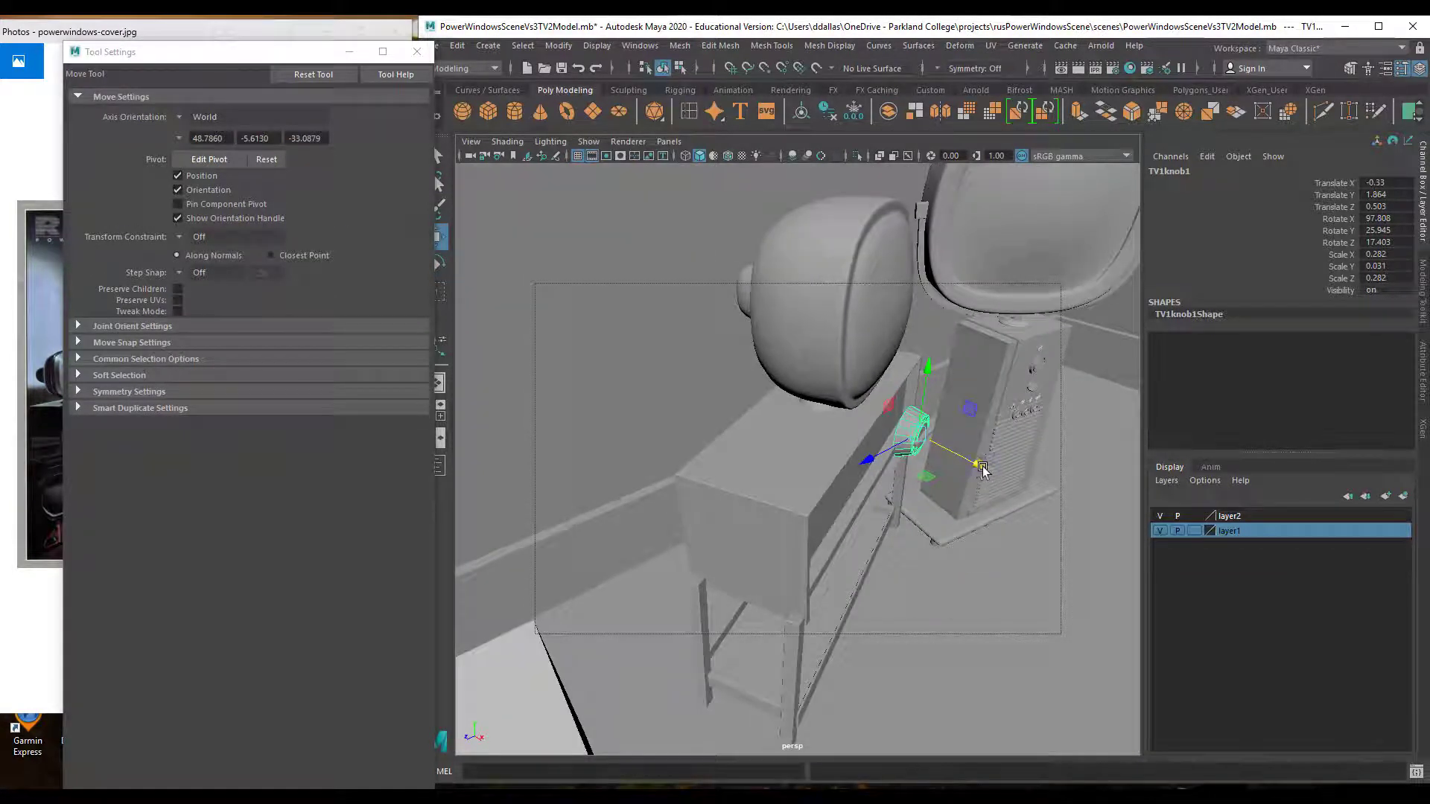
drag(981, 470, 845, 414)
drag(831, 319, 831, 323)
Move the cross bar to about X -0.276, Y 1.717, Z 0.587 and rotate it to about X -0.47, Y 32.43, Z -10.21
scroll(883, 403, up, 4)
click(908, 262)
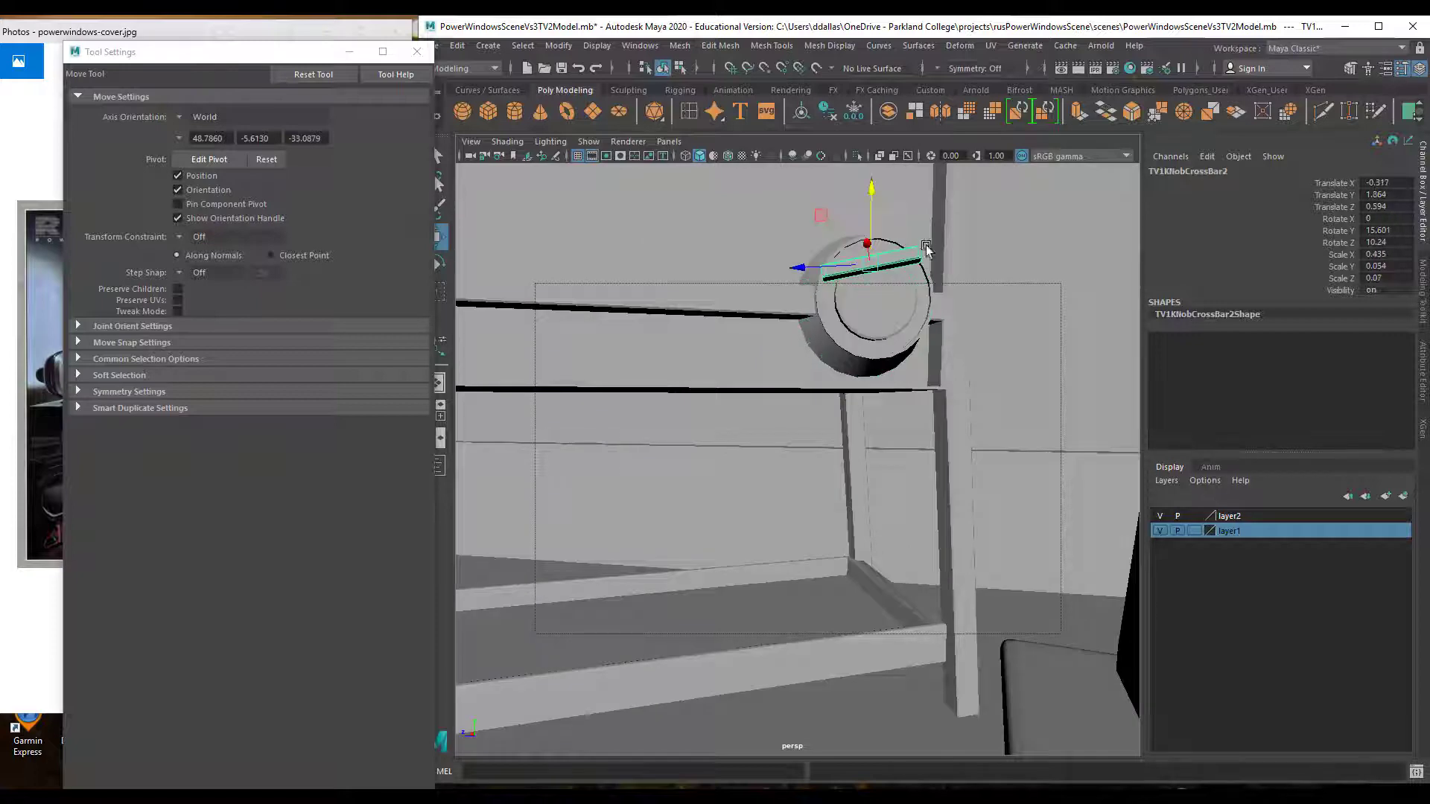
drag(873, 186, 871, 226)
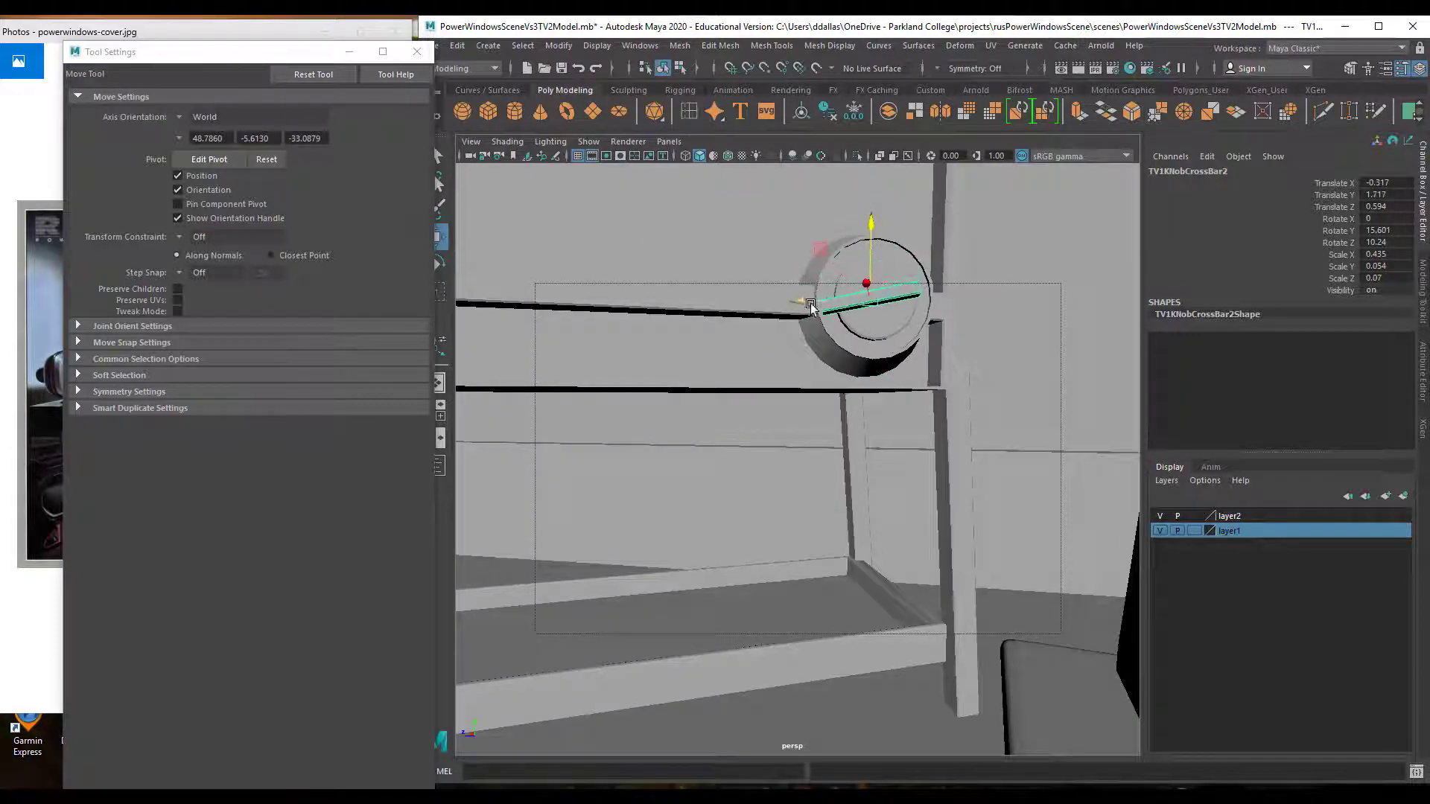
drag(797, 302, 932, 356)
alt+drag(1022, 422, 862, 536)
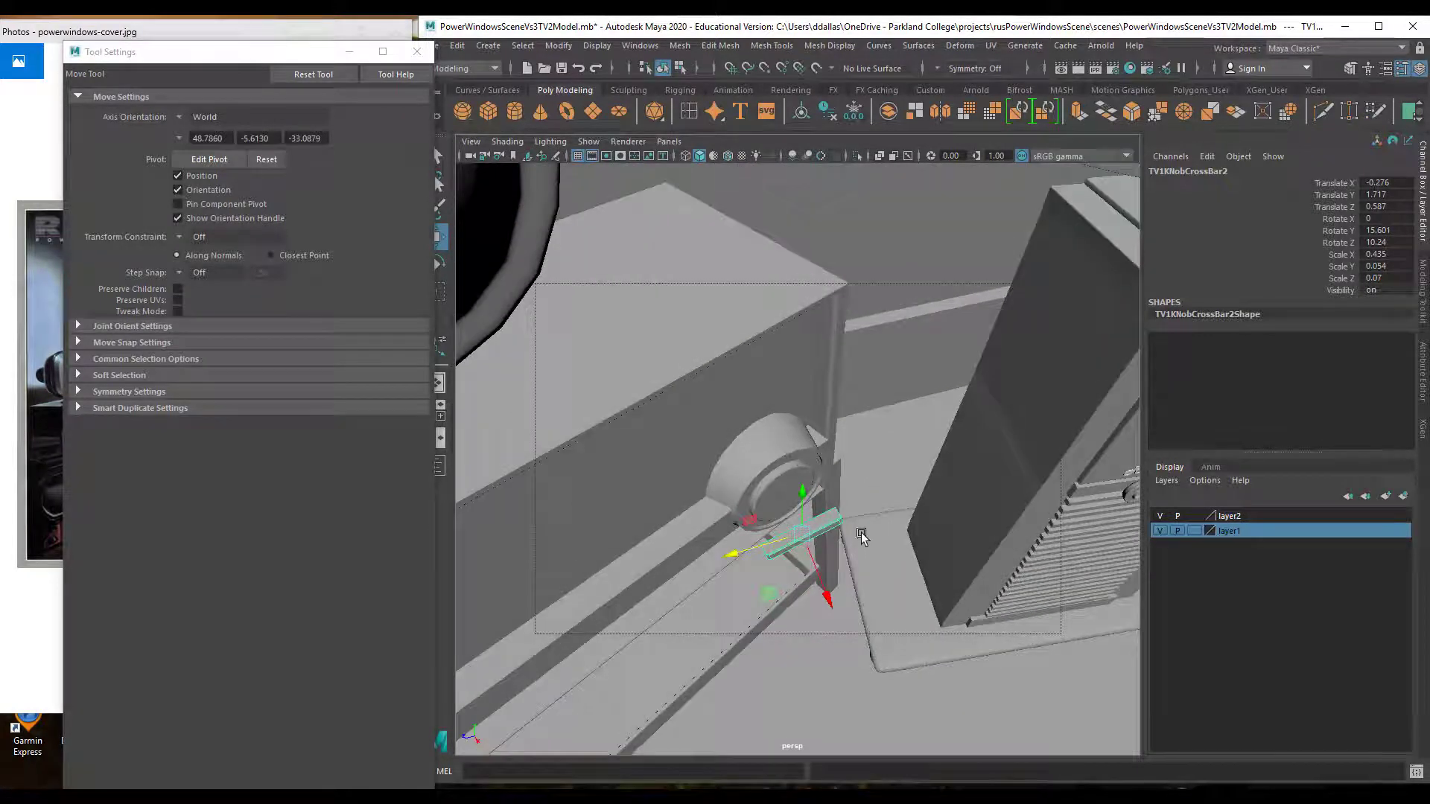
key(e)
drag(803, 600, 785, 508)
Set the Move tool's axis orientation to Object and move the cross bar onto the knob's face, to about X -0.317, Y 1.771, Z 0.364
key(w)
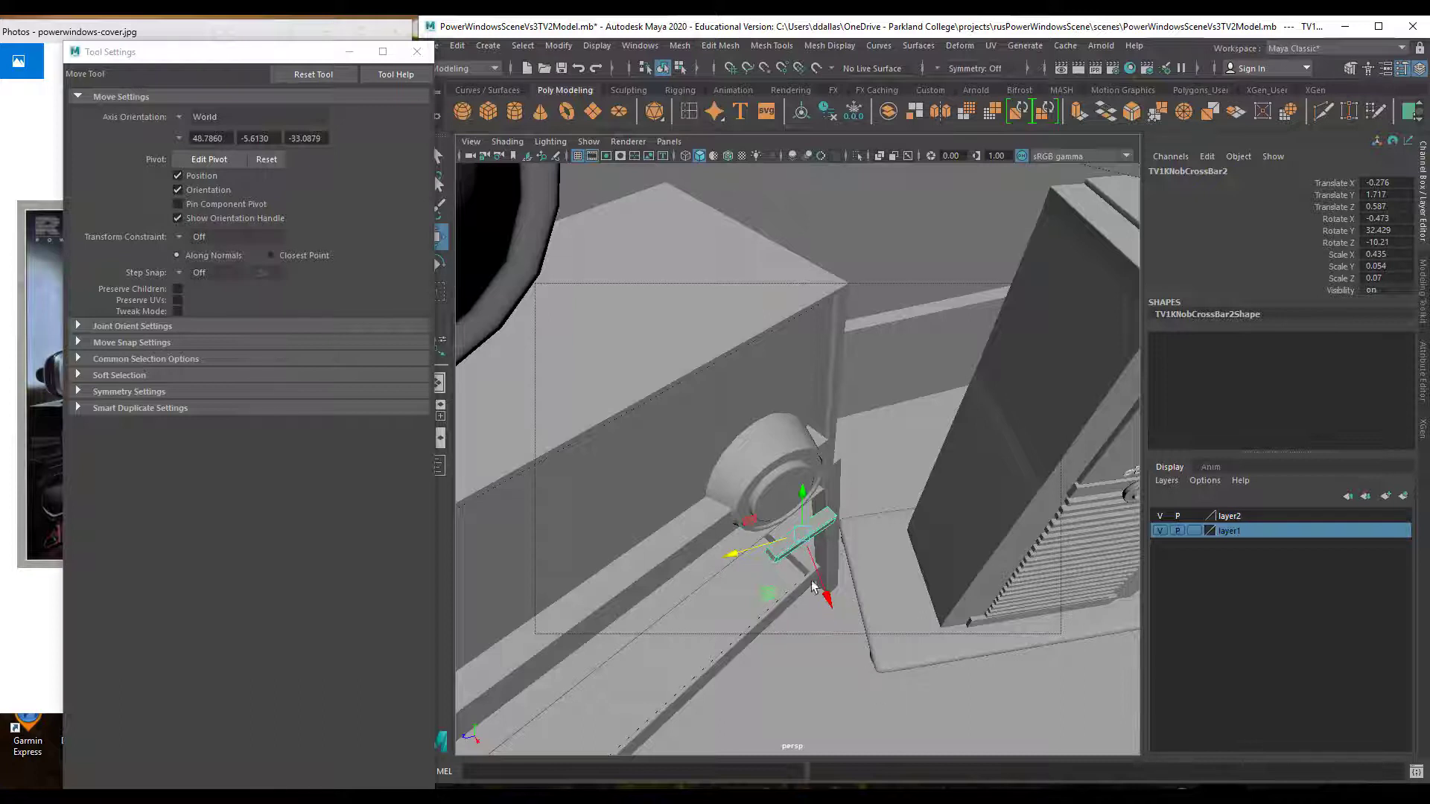
click(179, 116)
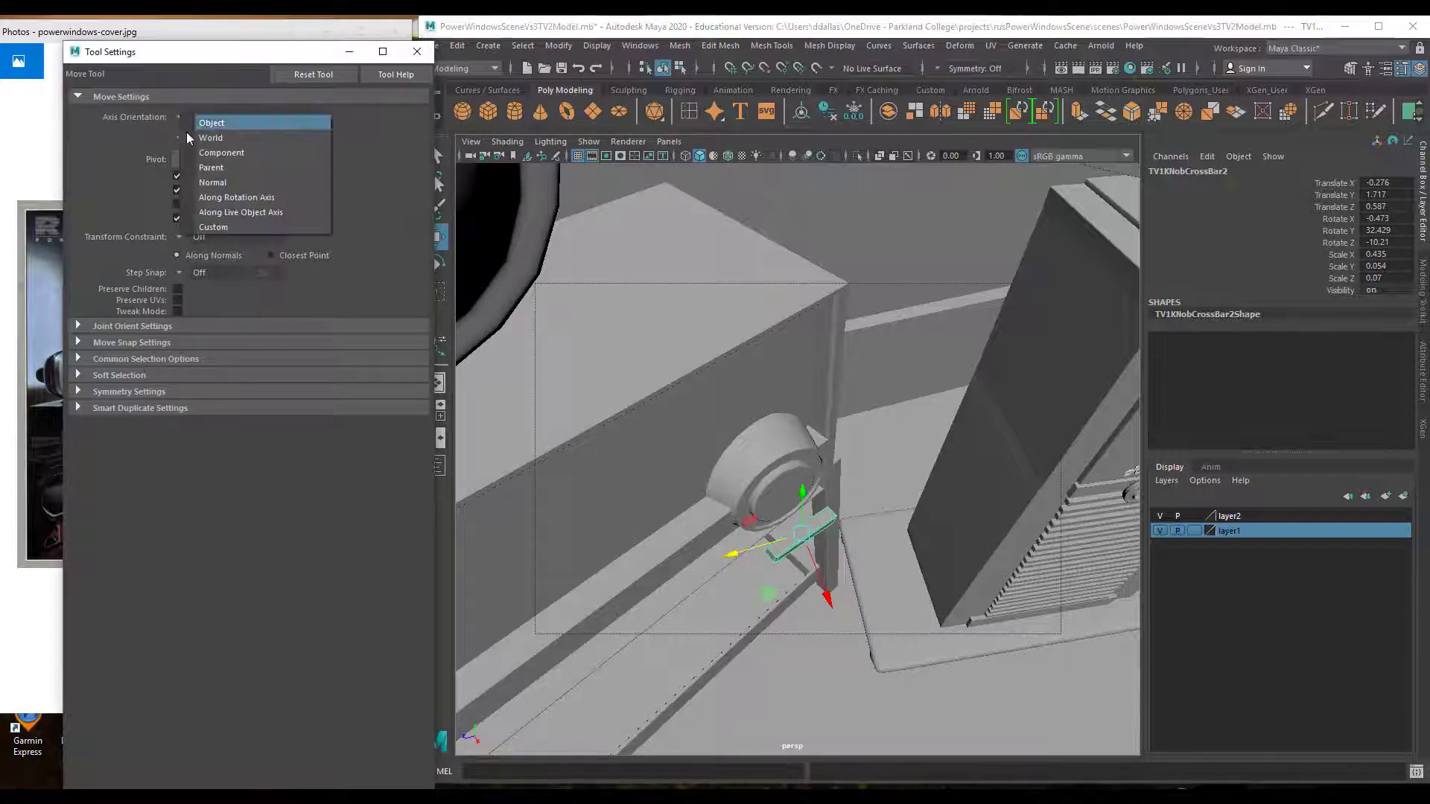
click(203, 149)
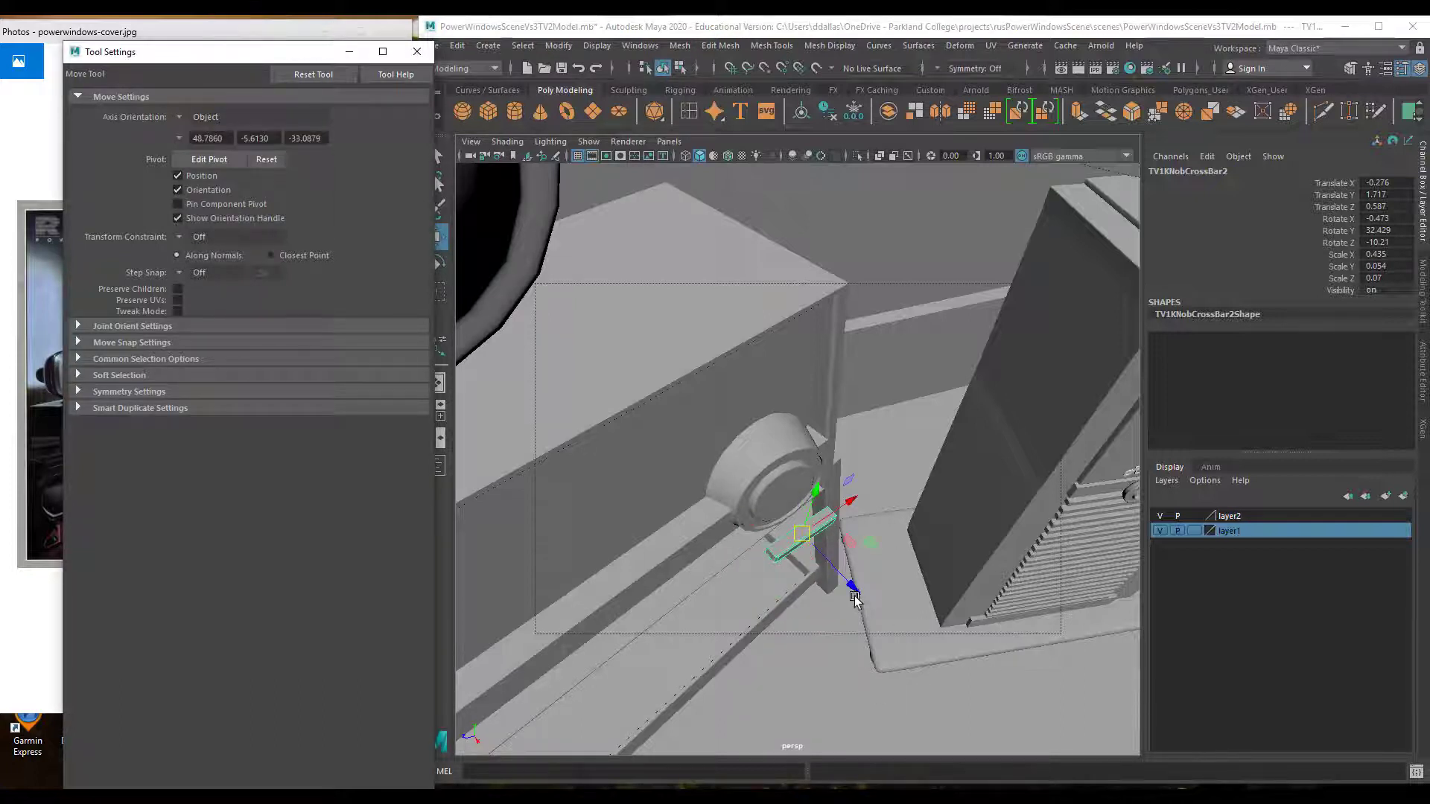
drag(855, 596, 817, 525)
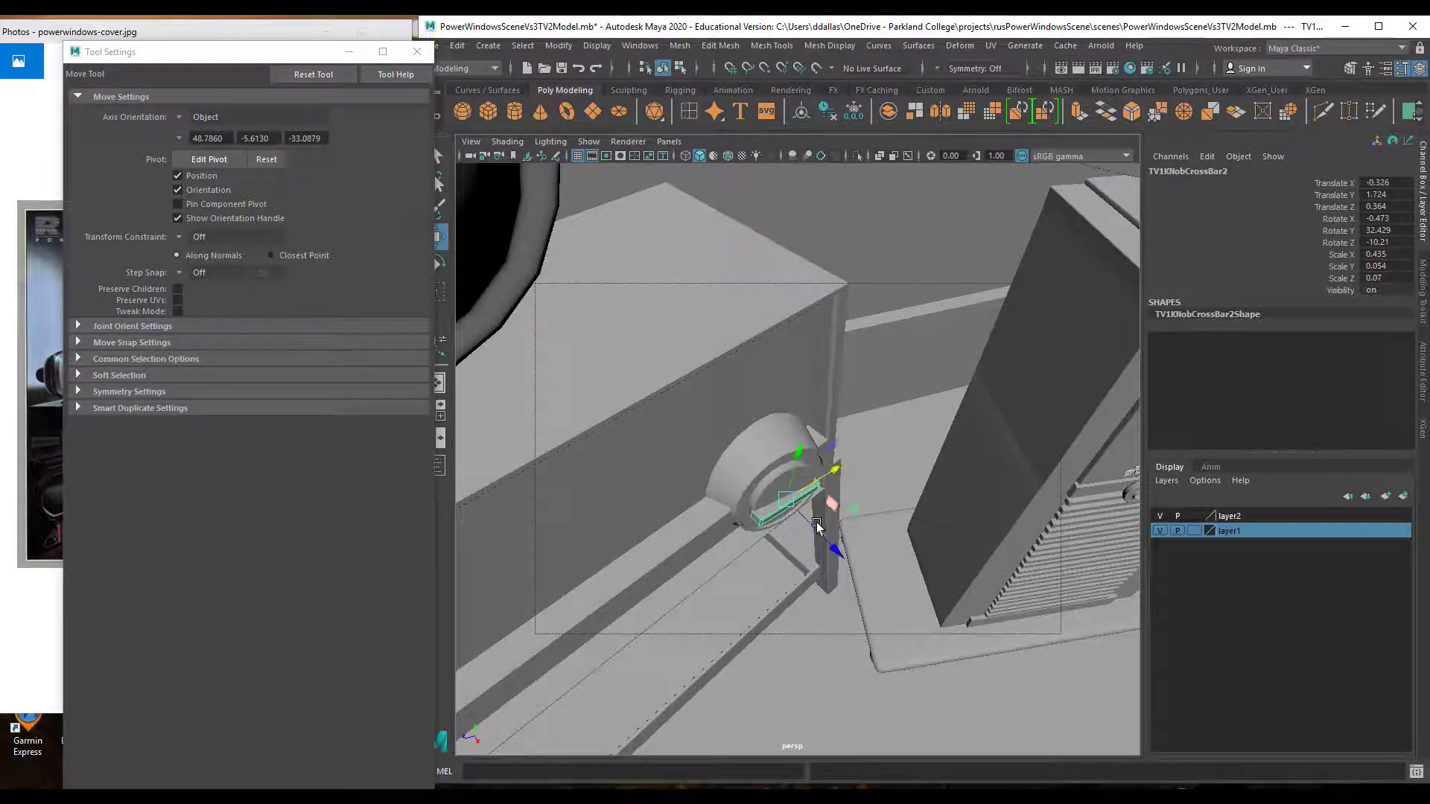
alt+drag(806, 575, 768, 547)
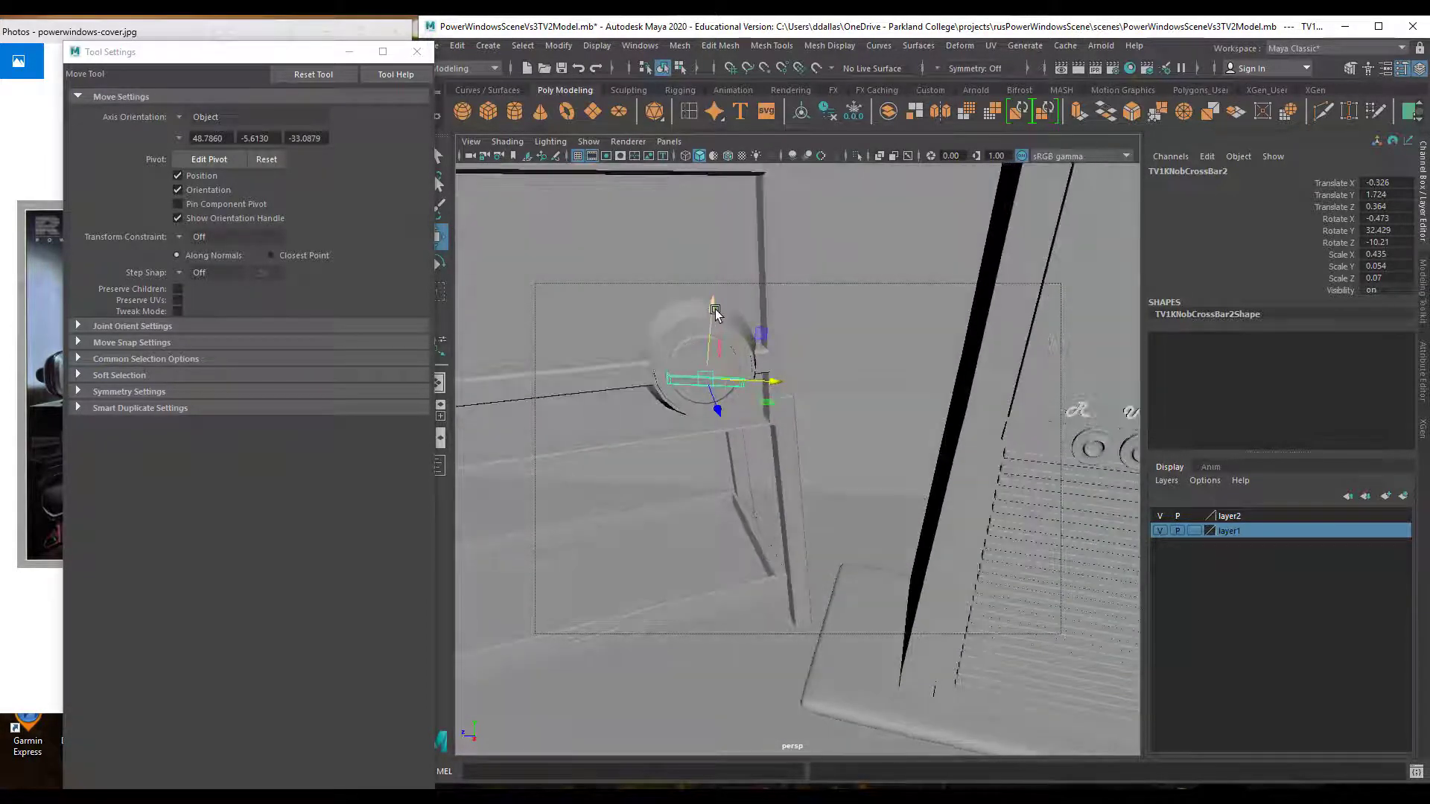
drag(713, 307, 715, 302)
Set the Rotate tool's axis orientation to Object and tilt the cross bar to about X 20.8, Y 25.5, Z 32.2
key(e)
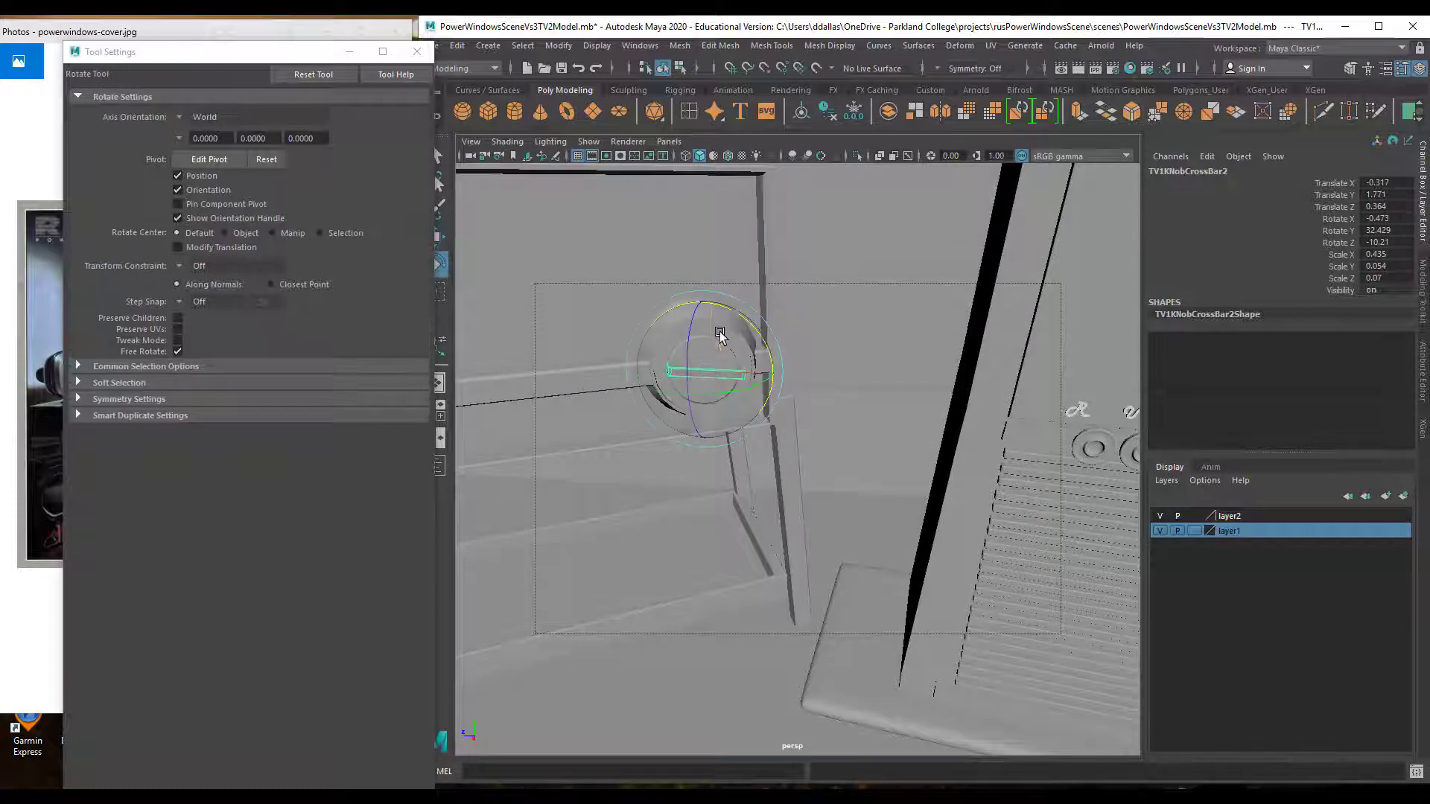
click(178, 117)
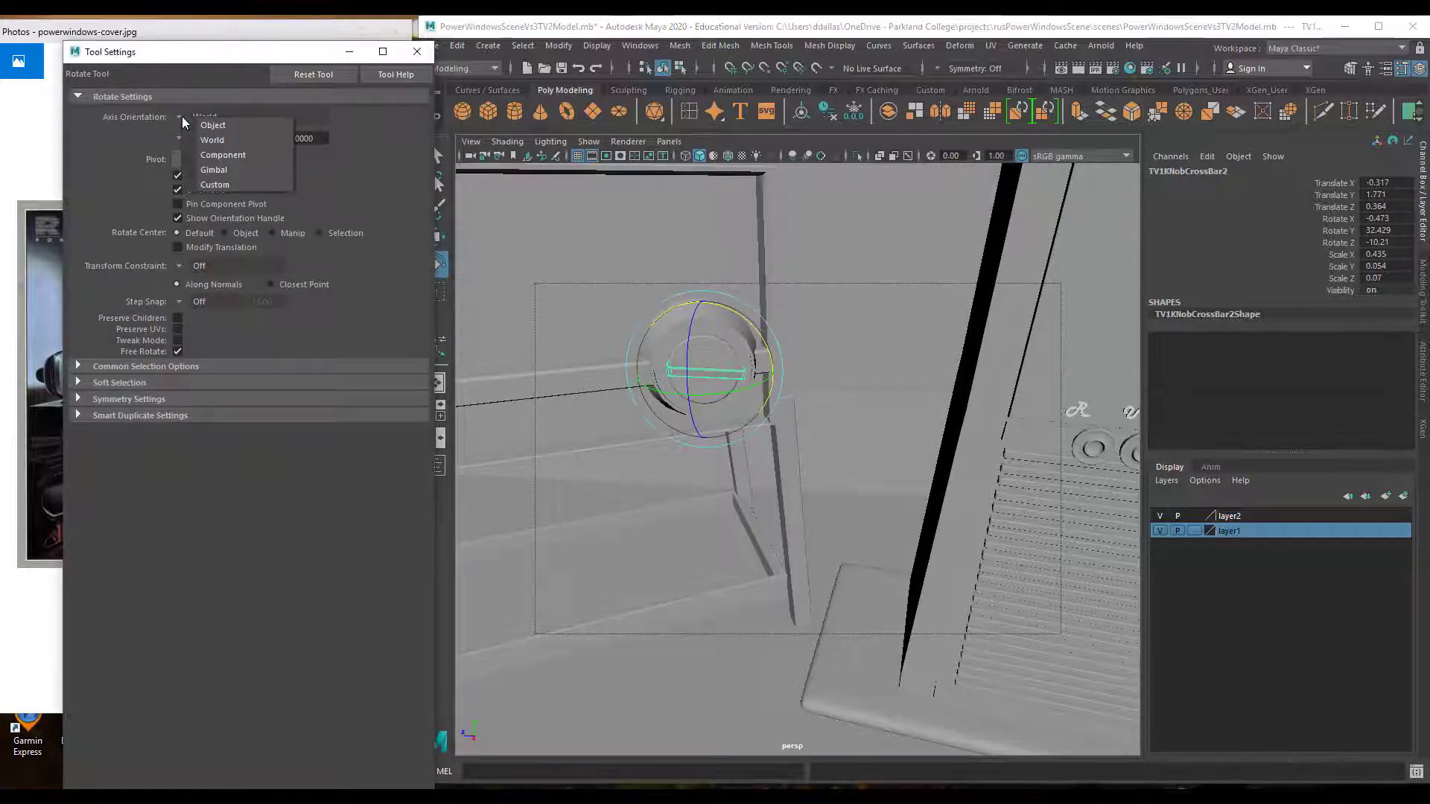
click(209, 118)
drag(675, 316, 748, 400)
alt+right_drag(748, 400, 518, 414)
alt+drag(614, 453, 678, 492)
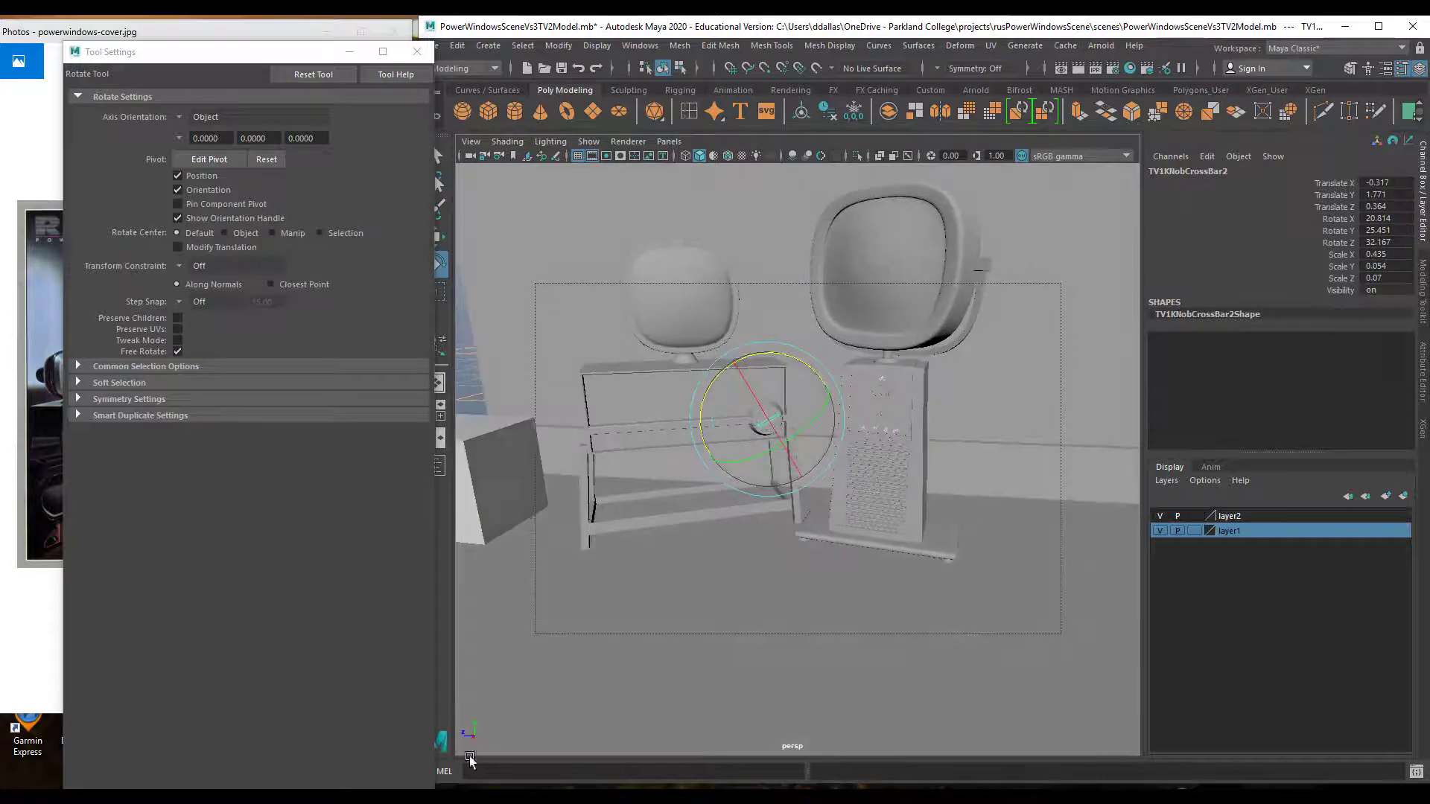
Minimize the tool settings and enlarge the Power Windows cover in Photos to examine the knob on the second TV's table
click(349, 51)
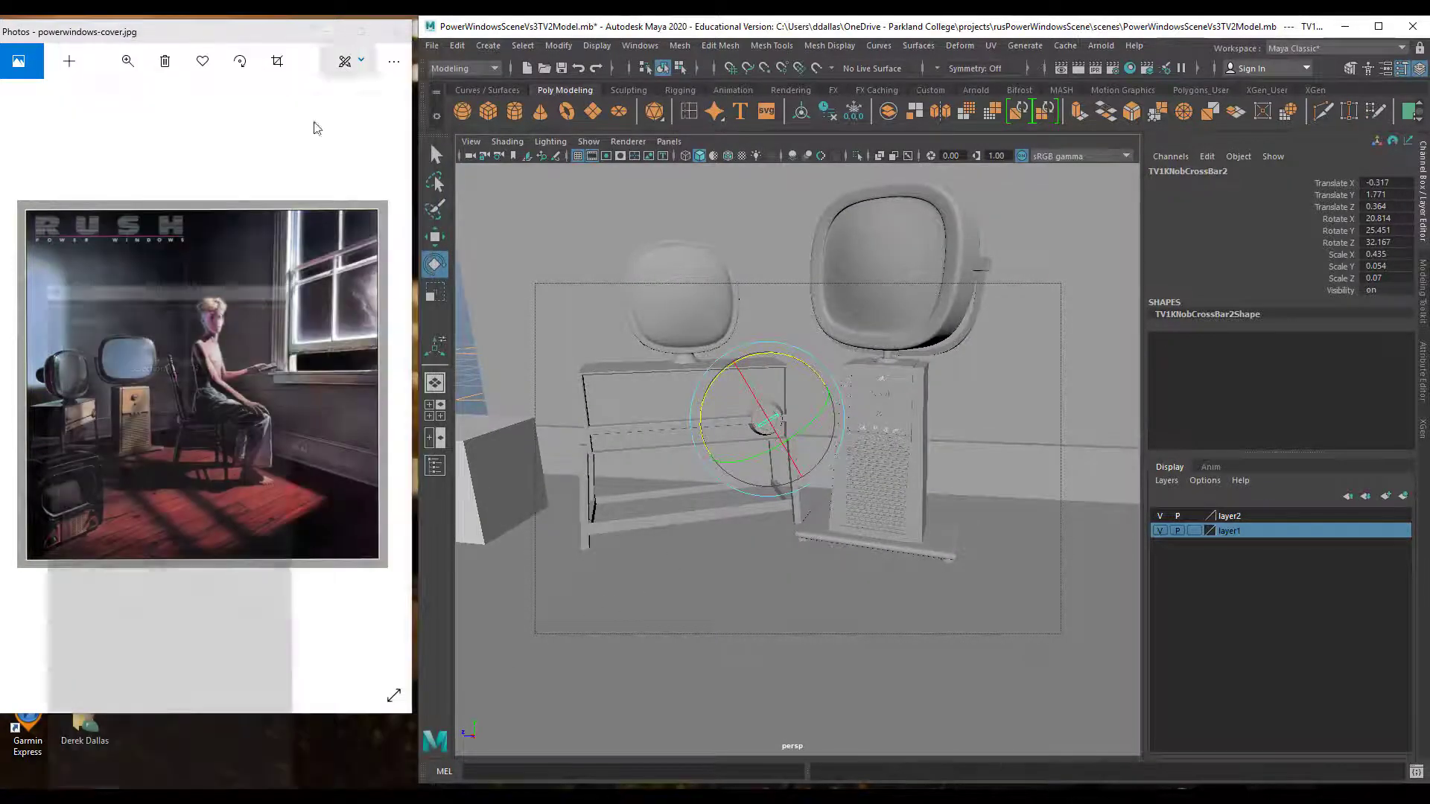
click(134, 78)
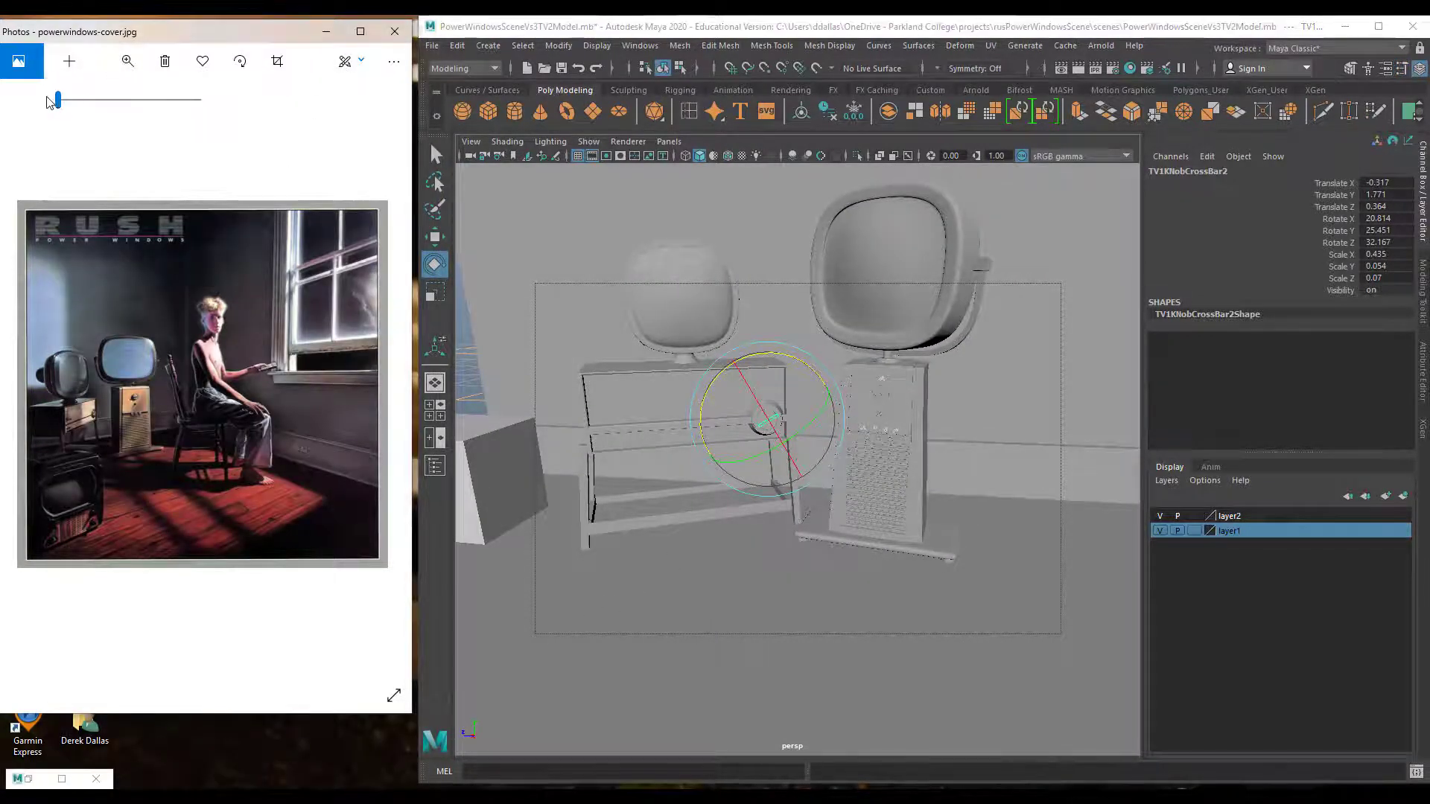
drag(56, 100, 91, 106)
drag(140, 360, 365, 298)
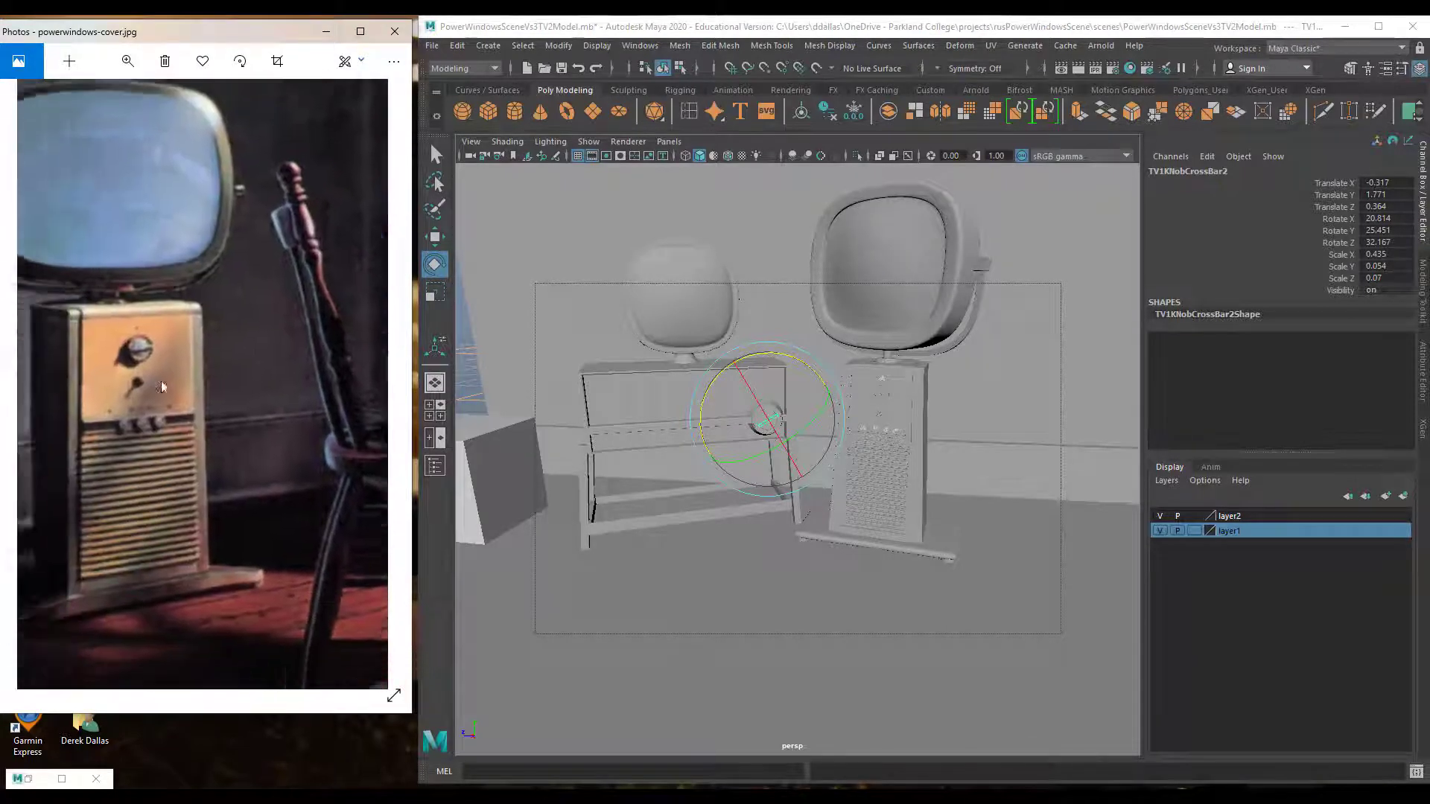
drag(161, 382, 387, 339)
drag(217, 429, 191, 327)
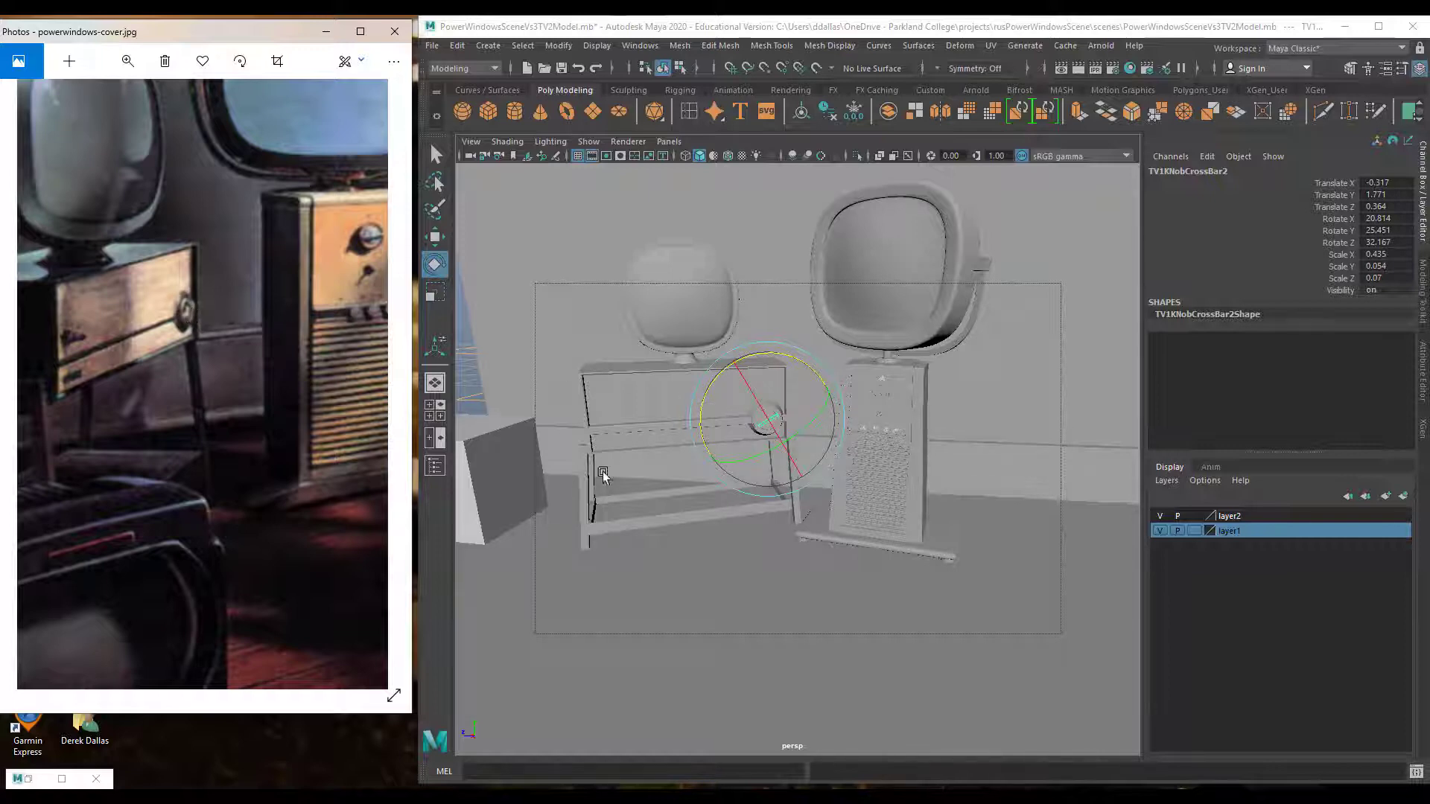
Return to Maya and delete the cross bar from the table's knob
alt+drag(810, 473, 830, 474)
alt+right_drag(800, 478, 1068, 491)
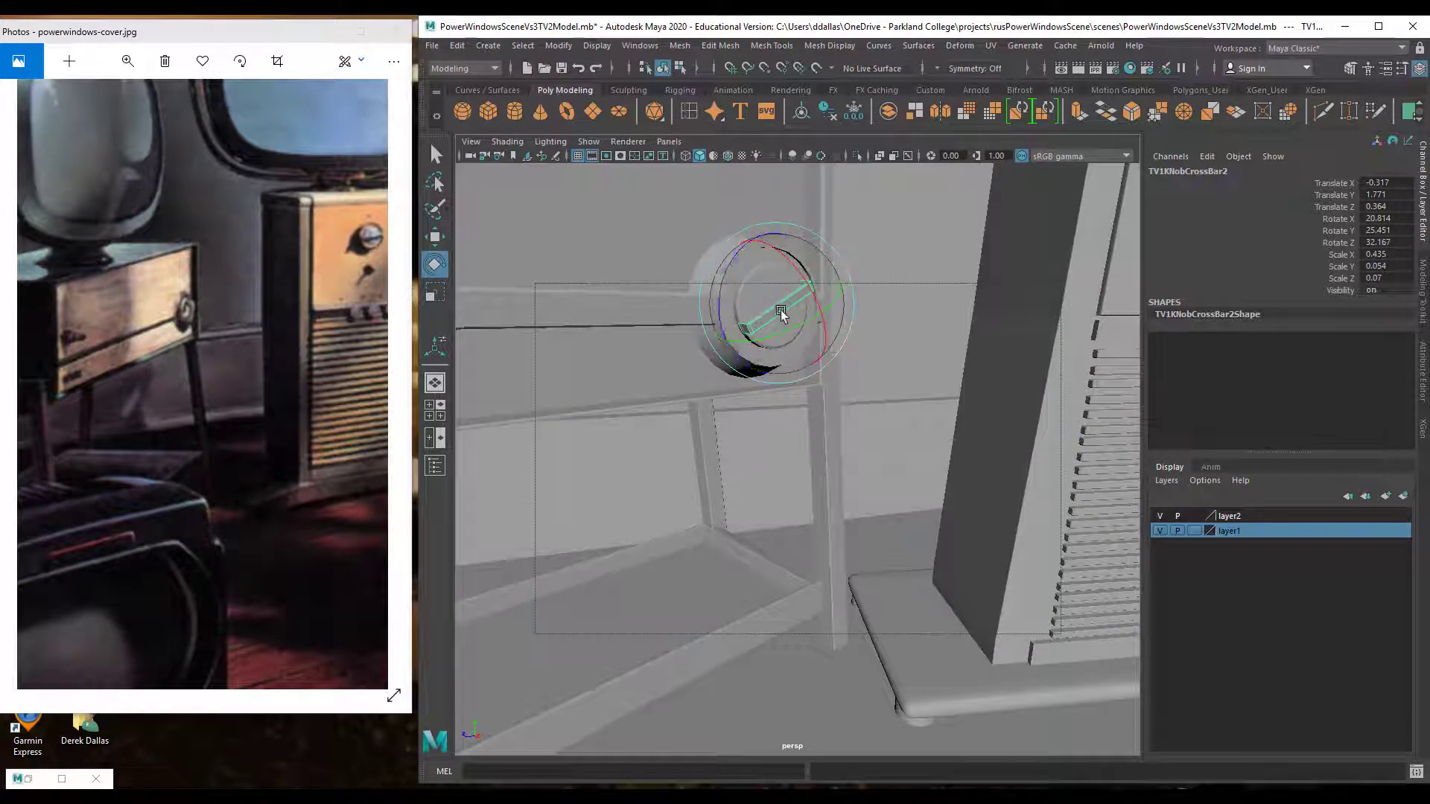
key(Delete)
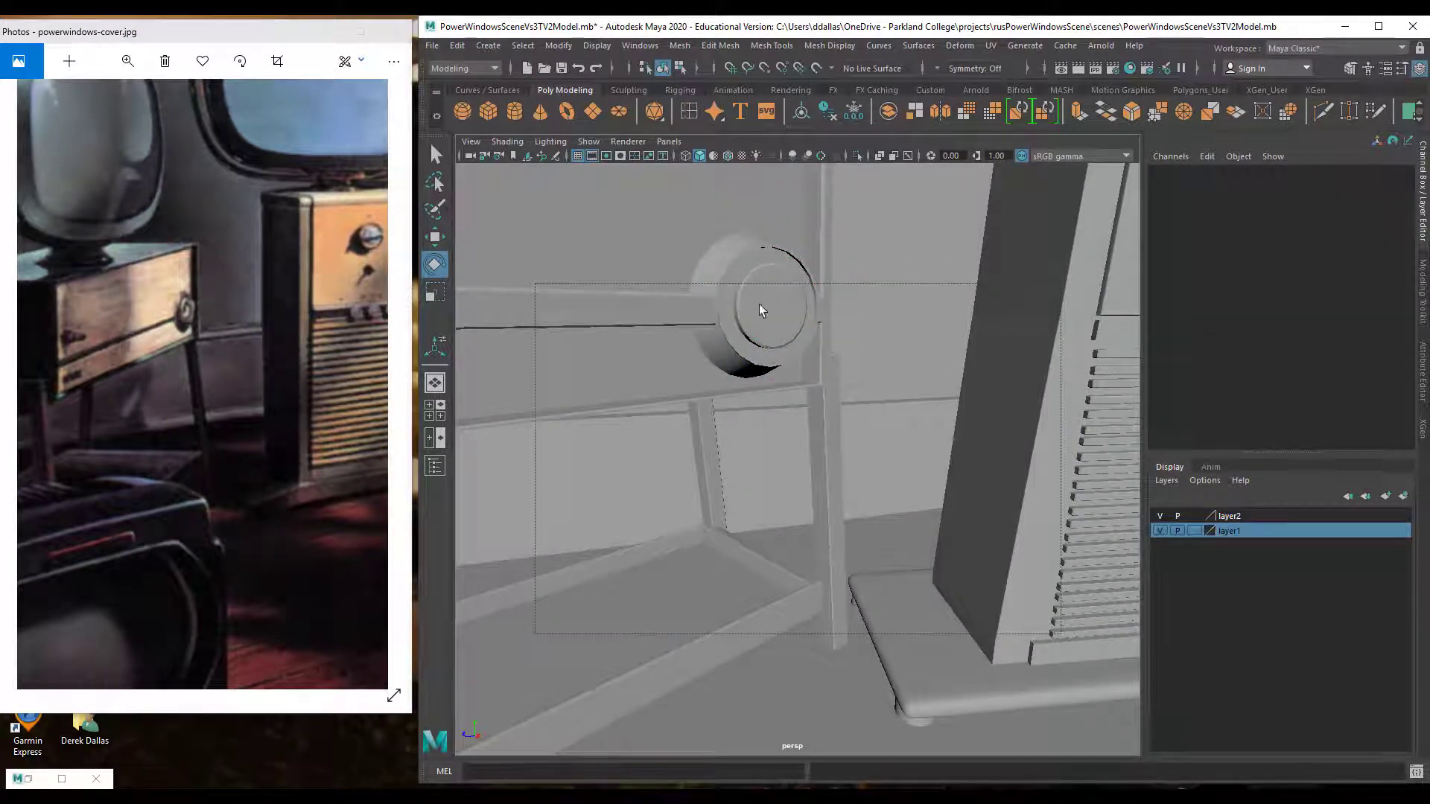
Extrude the centre front face of the table's knob inward by about 0.018
click(763, 307)
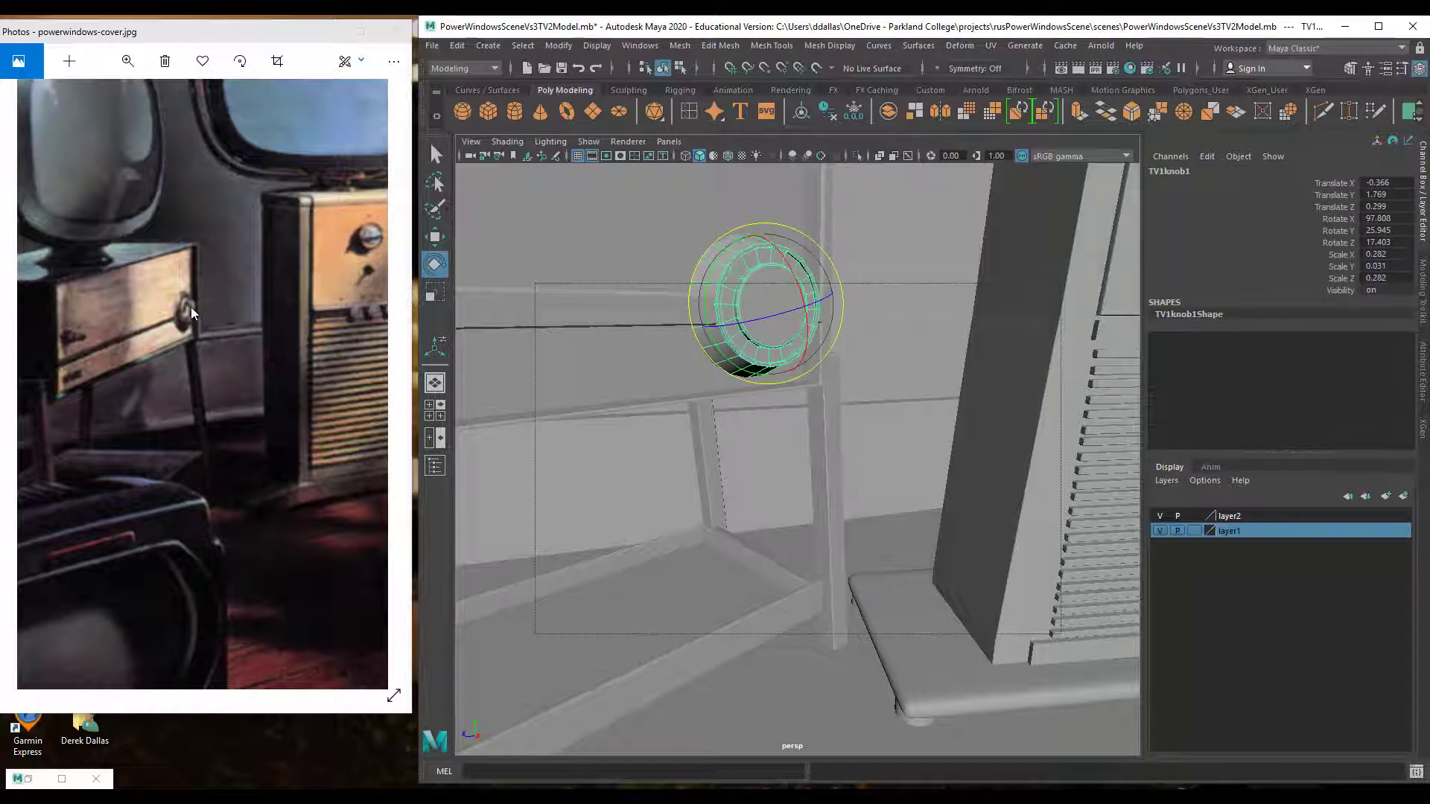
right_click(766, 293)
click(765, 330)
click(772, 298)
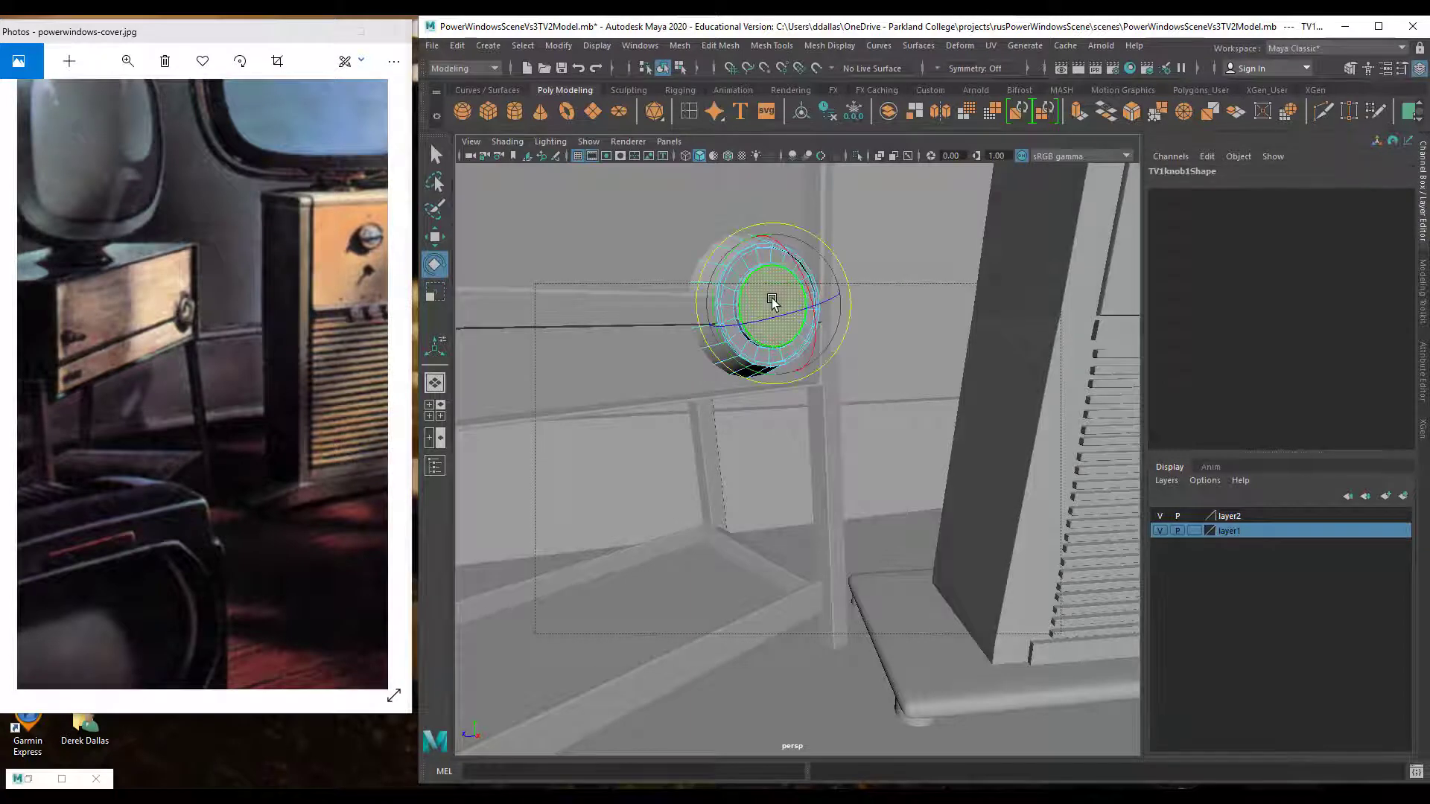
scroll(771, 304, up, 2)
scroll(772, 305, down, 1)
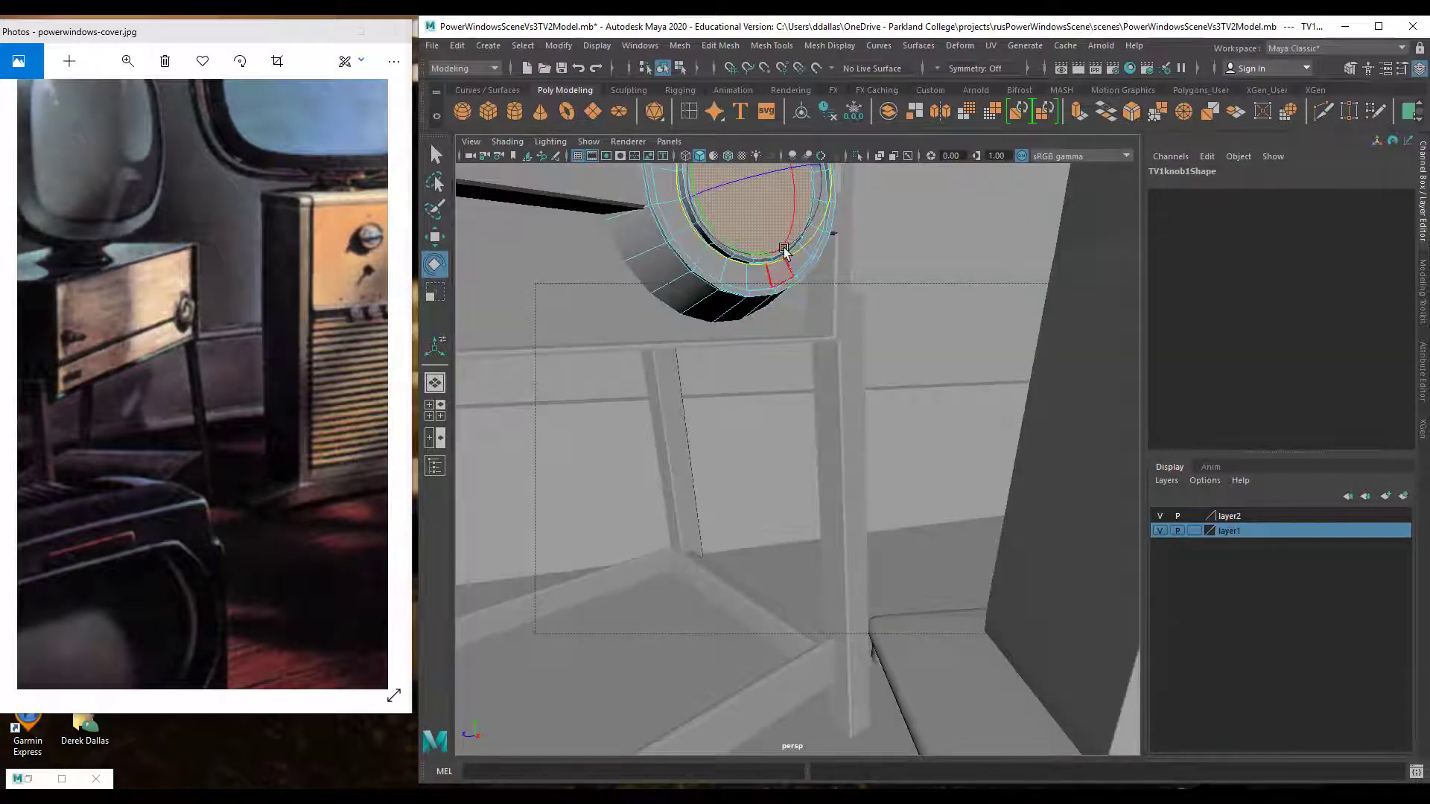
alt+drag(782, 252, 780, 280)
alt+drag(779, 348, 817, 224)
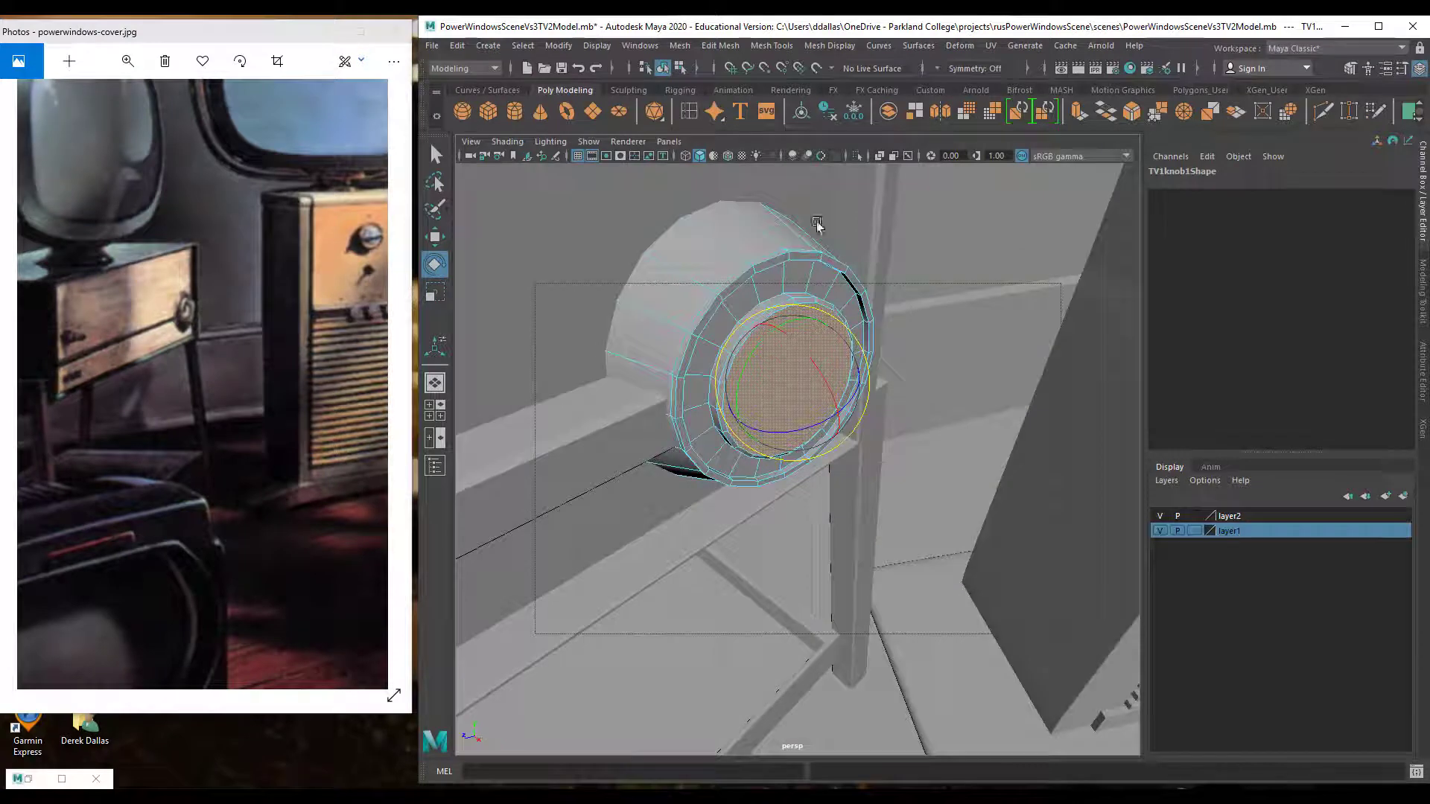
click(1079, 111)
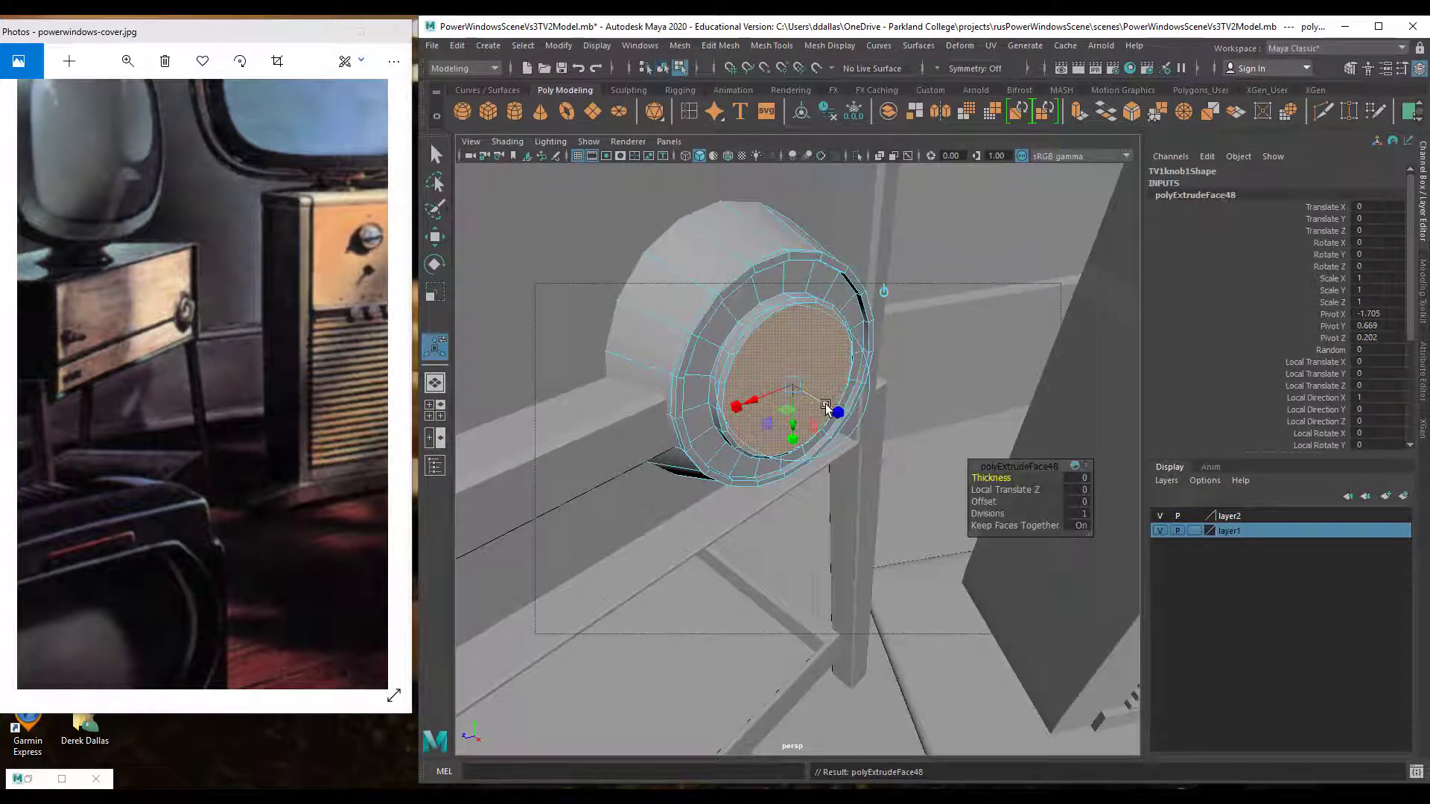
drag(825, 406, 803, 399)
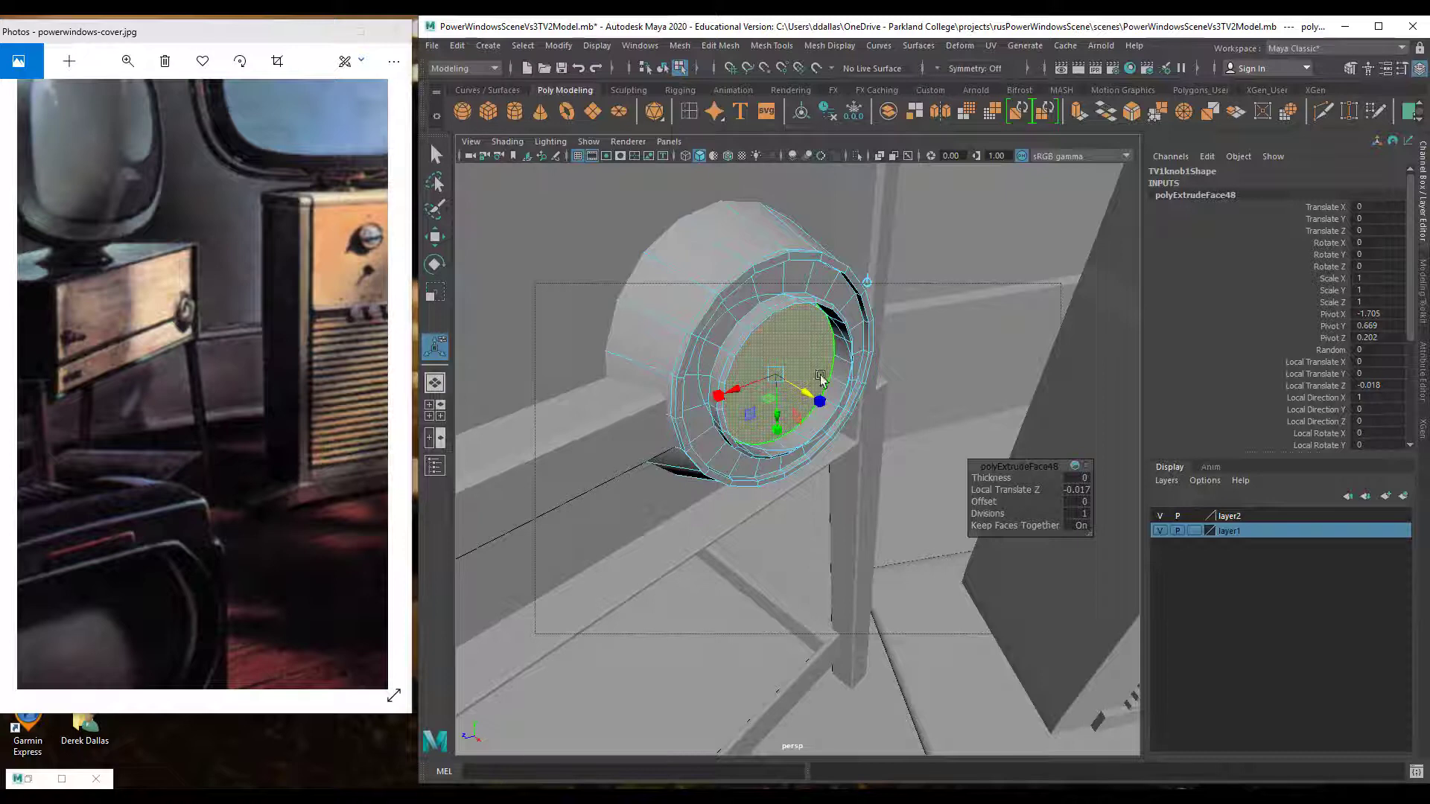
Inset the knob's recessed face with a scaled-down extrusion, and extrude the resulting inner disc slightly outward
click(1082, 119)
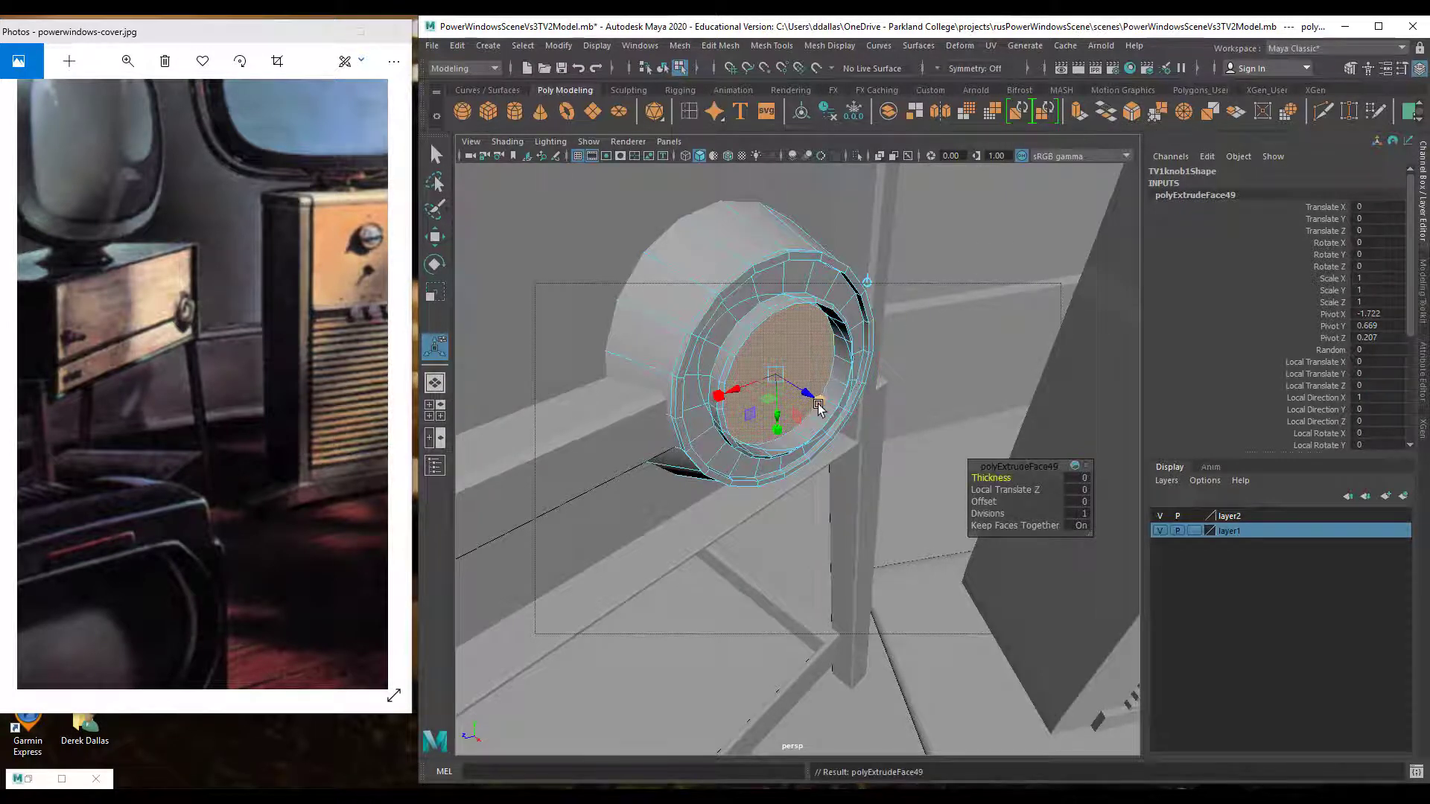
drag(776, 375, 764, 375)
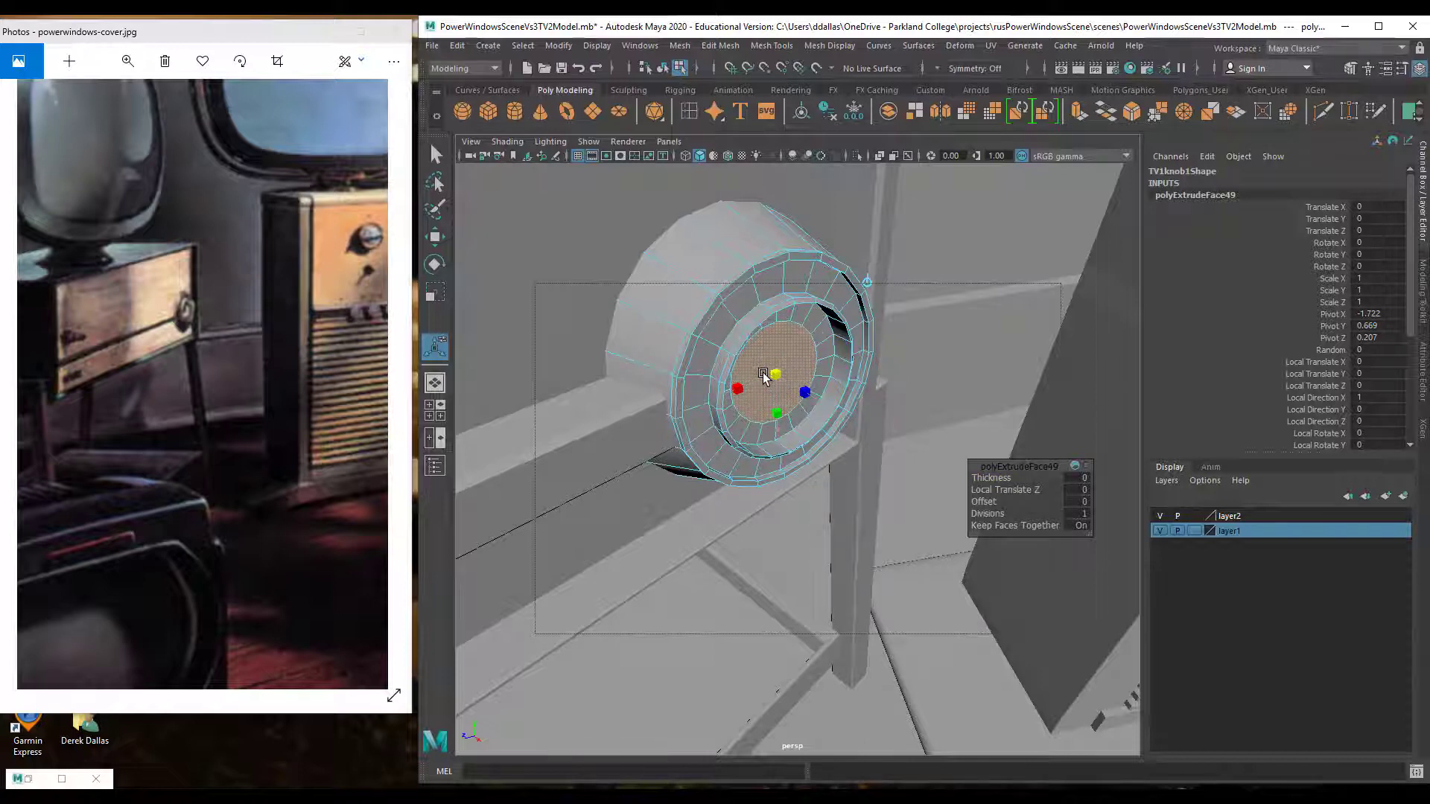
key(ctrl+e)
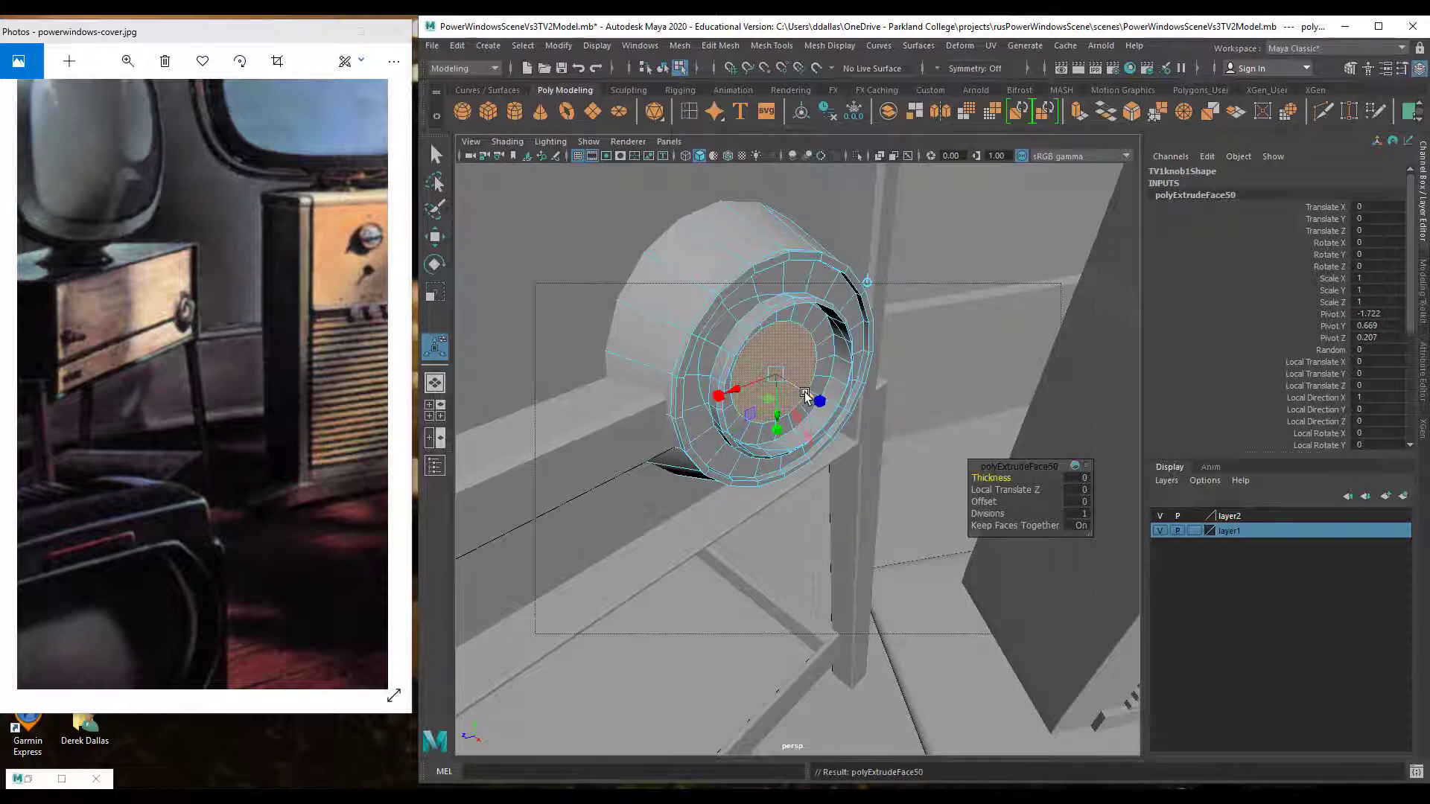
mouse_move(806, 395)
mouse_down()
mouse_move(817, 404)
mouse_move(777, 380)
mouse_move(802, 393)
mouse_up()
Inset the knob's inner disc with another extrusion, extrude its centre inward by about 0.013, and return to object selection
key(ctrl+e)
click(833, 409)
key(ctrl+e)
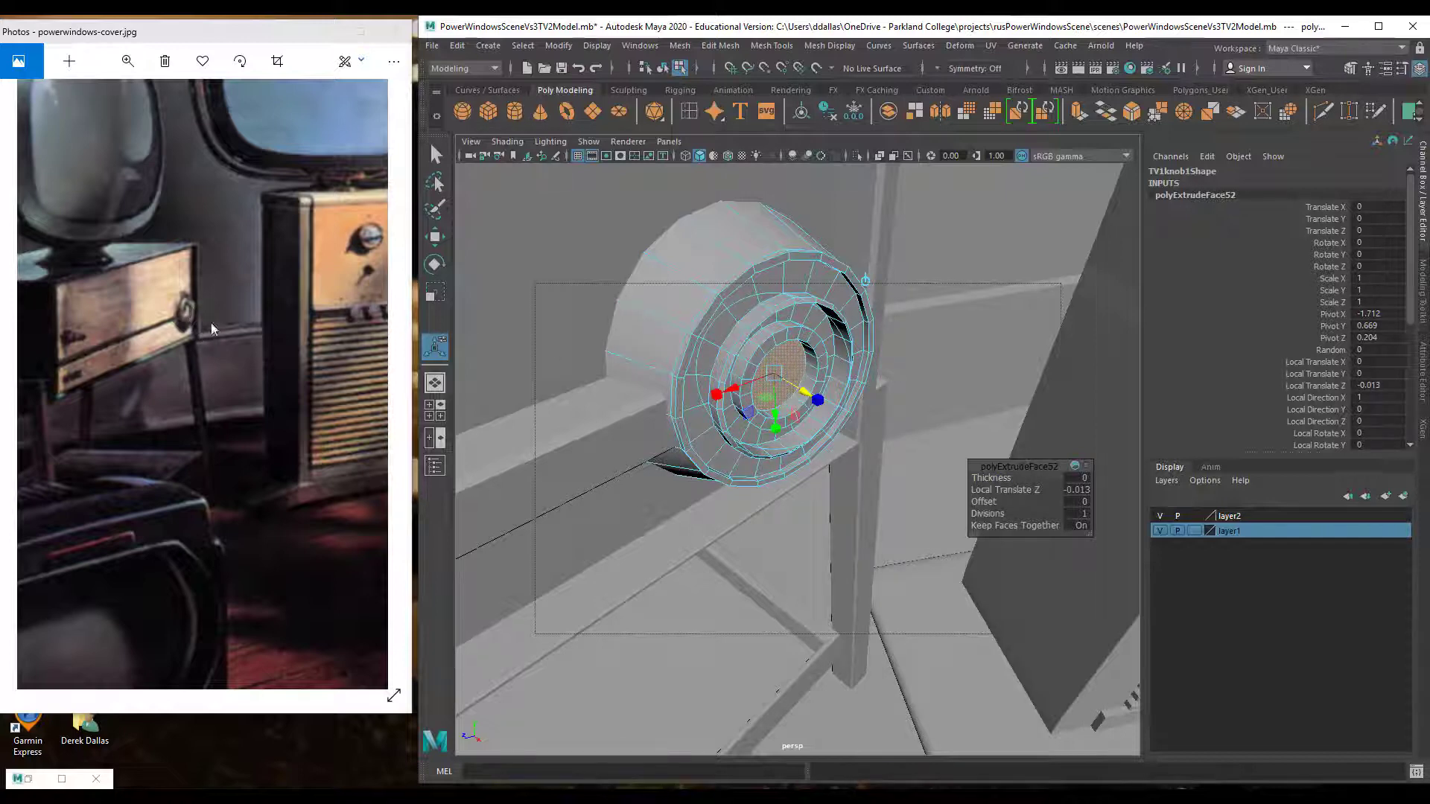
scroll(812, 380, down, 4)
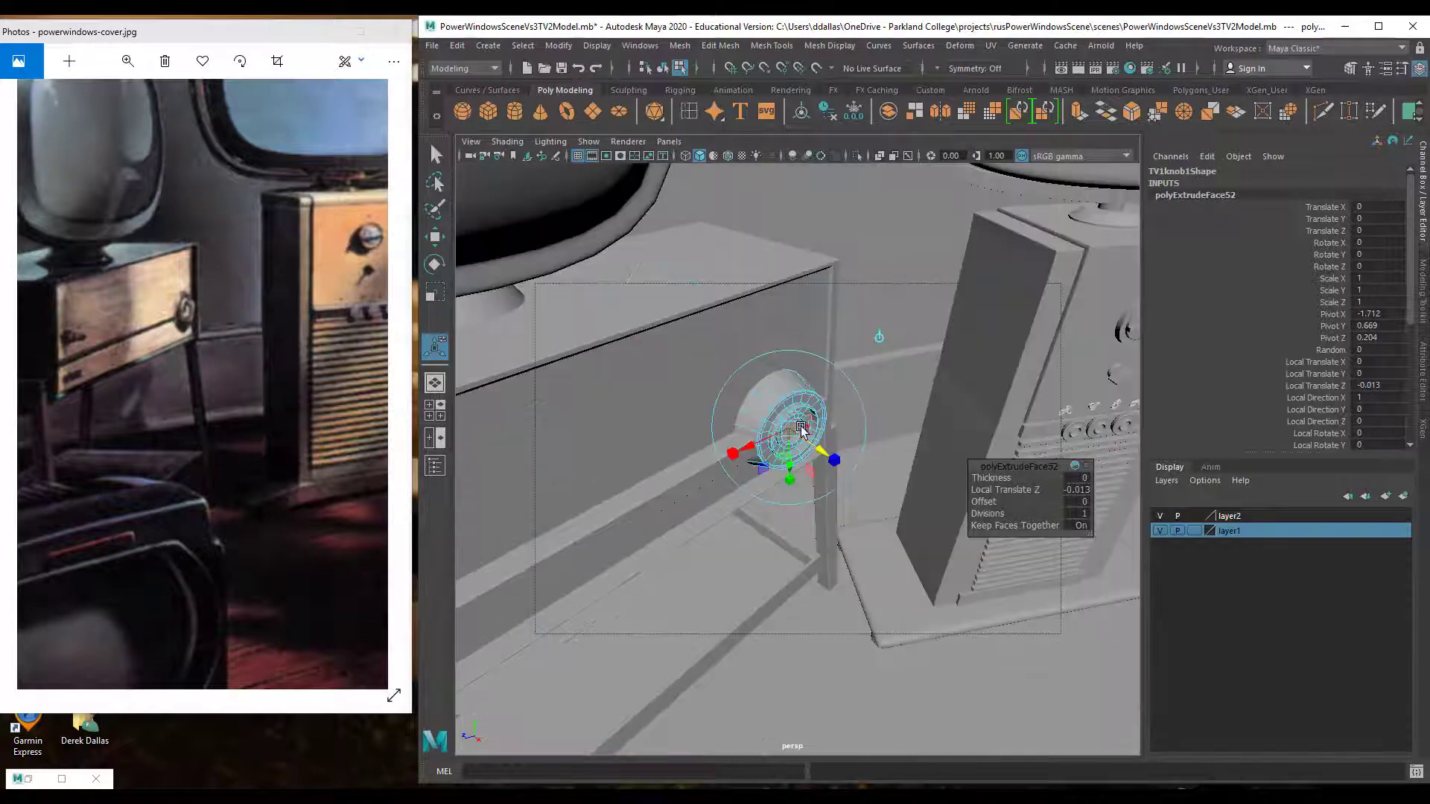
key(space)
key(q)
key(F8)
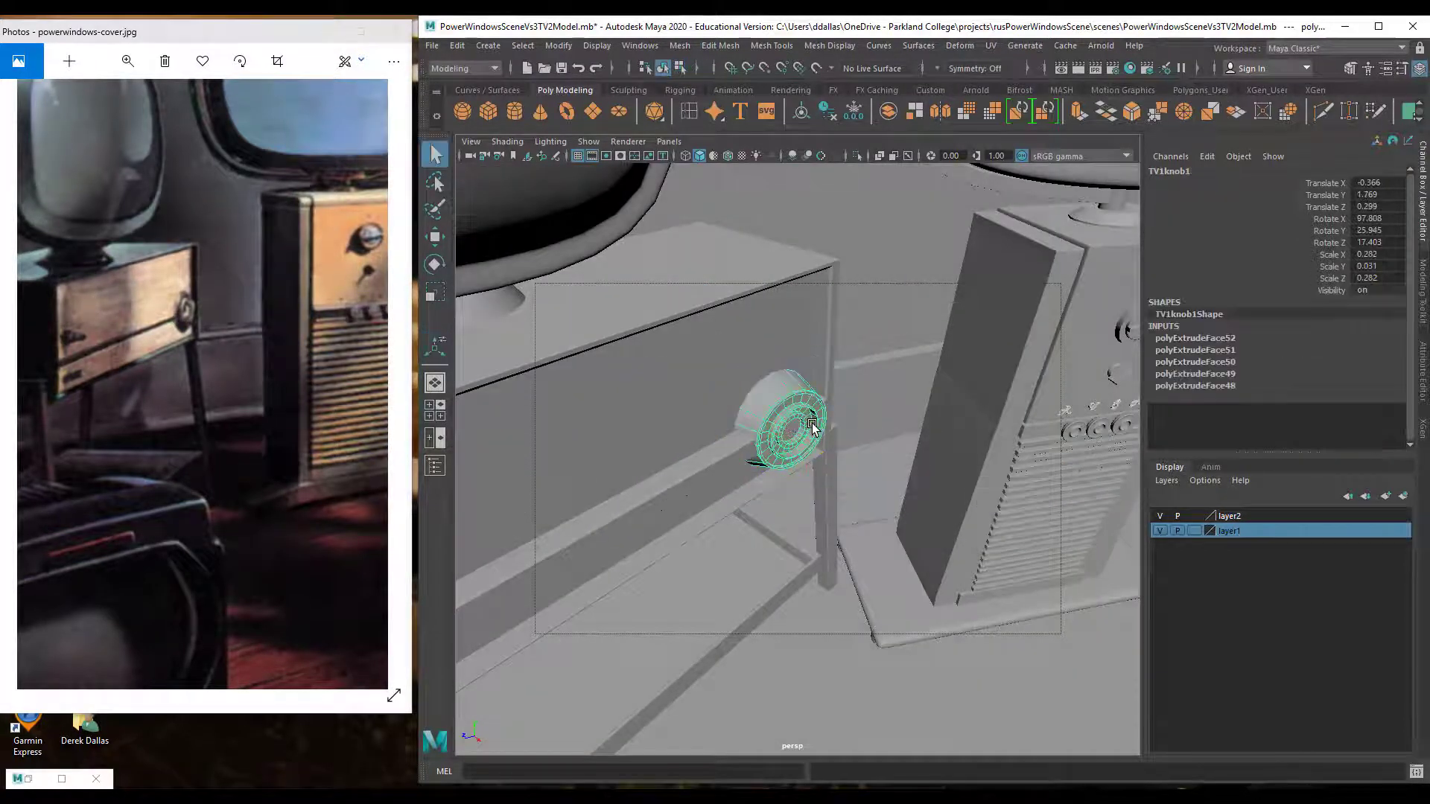
click(857, 531)
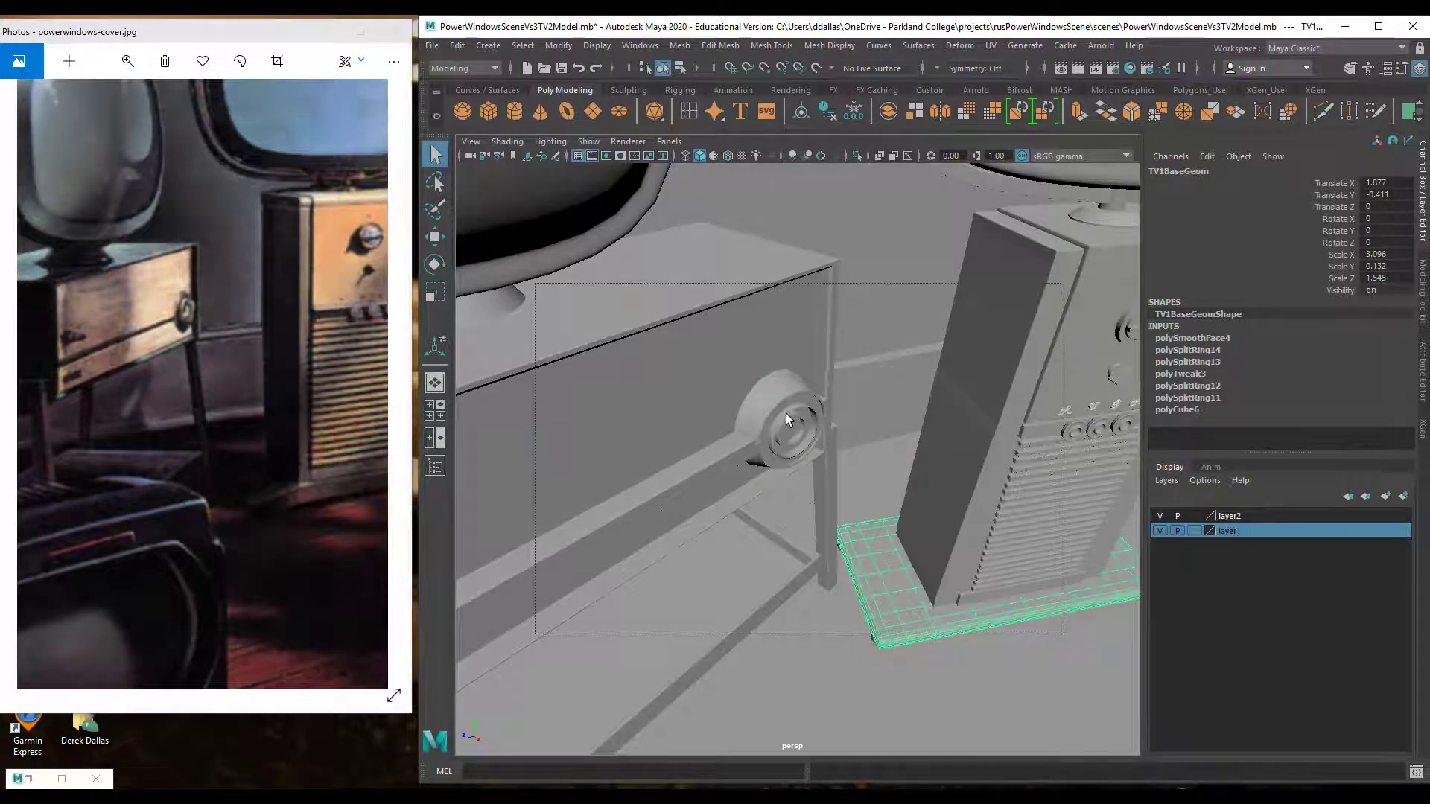
Select the circular rim edge loops on the knob's front and bevel them with a fraction of 0.5 and one segment
alt+drag(793, 429, 757, 456)
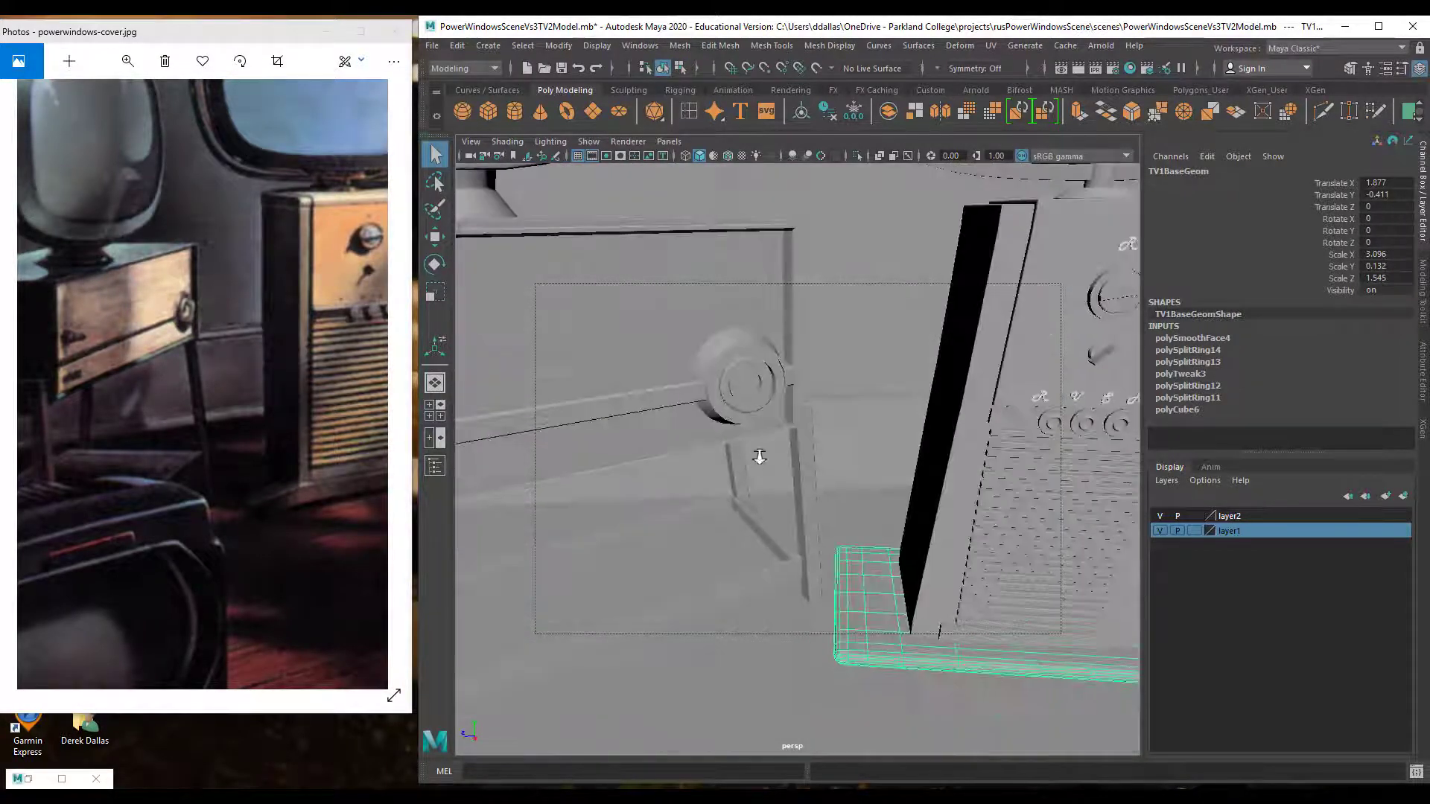
alt+right_drag(756, 457, 915, 460)
alt+drag(847, 478, 879, 414)
scroll(859, 450, up, 5)
click(886, 401)
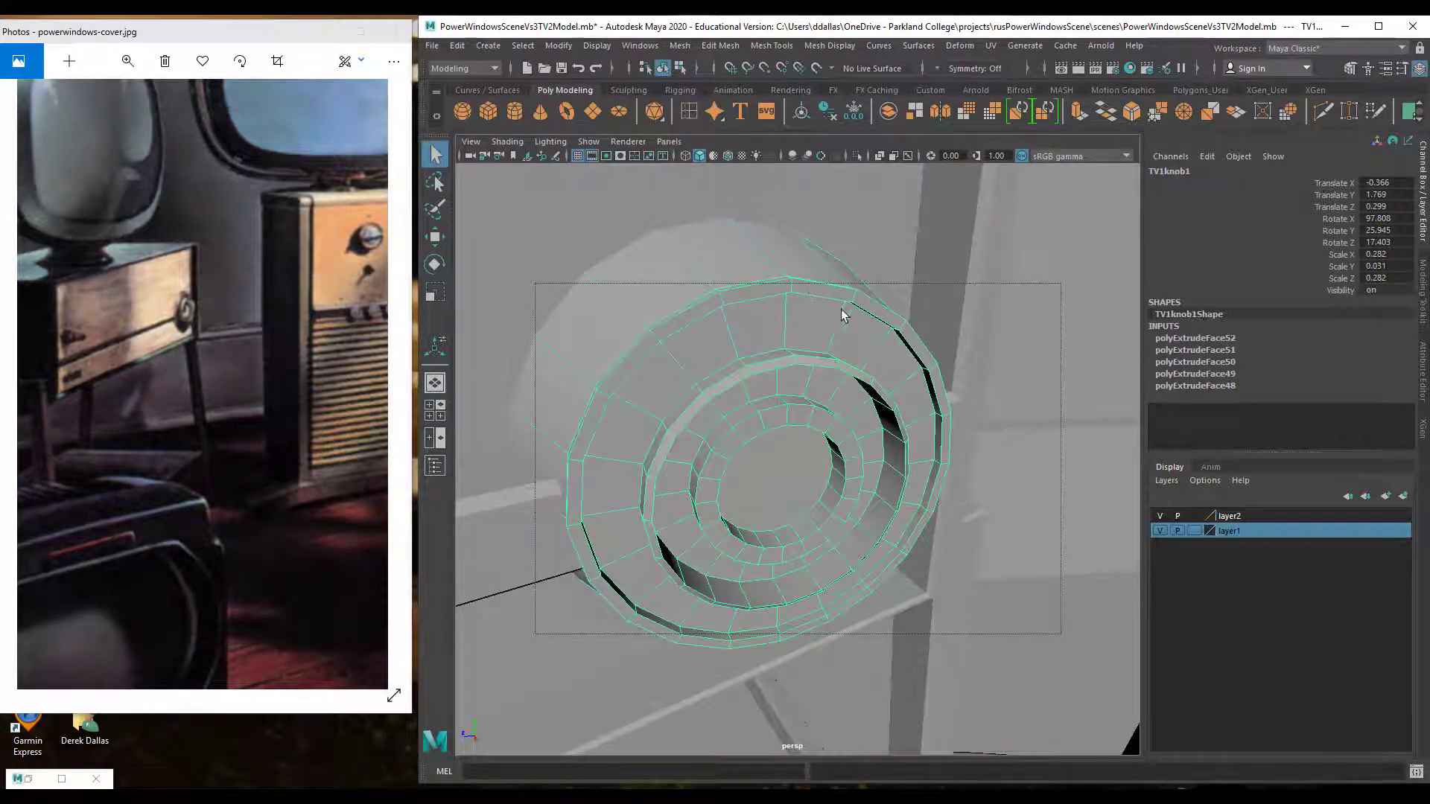
right_drag(840, 308, 822, 300)
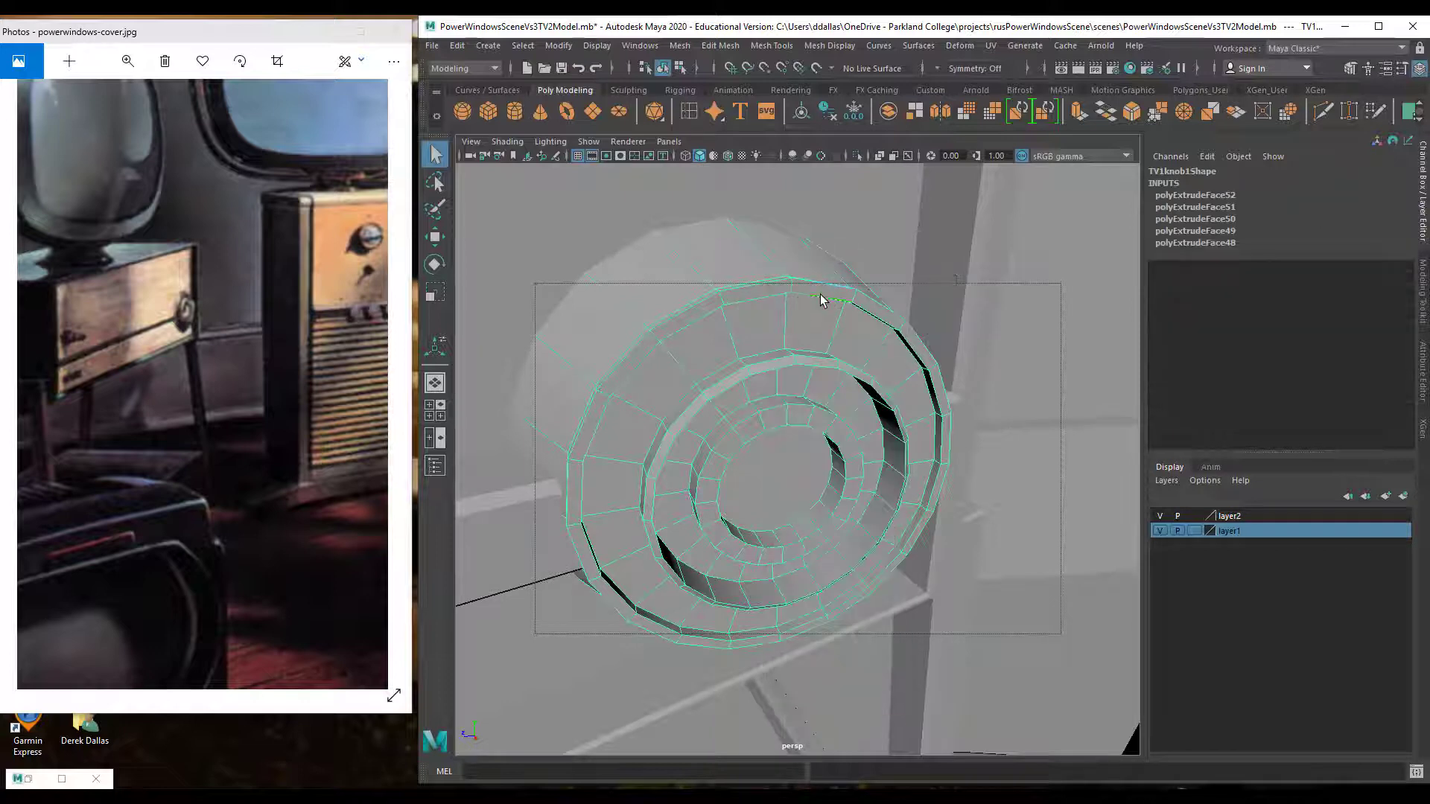
shift+double_click(781, 360)
shift+click(692, 309)
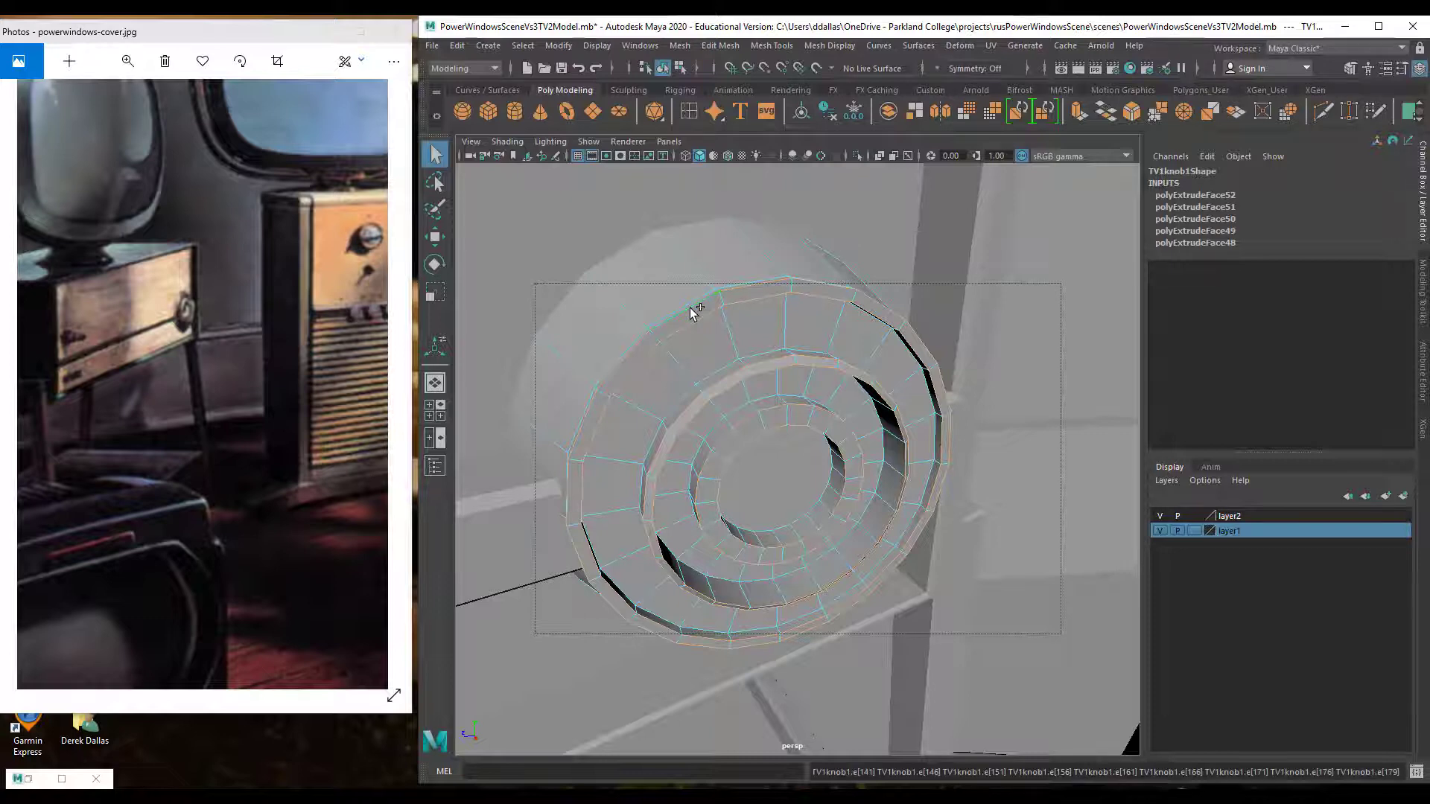
key(ctrl+z)
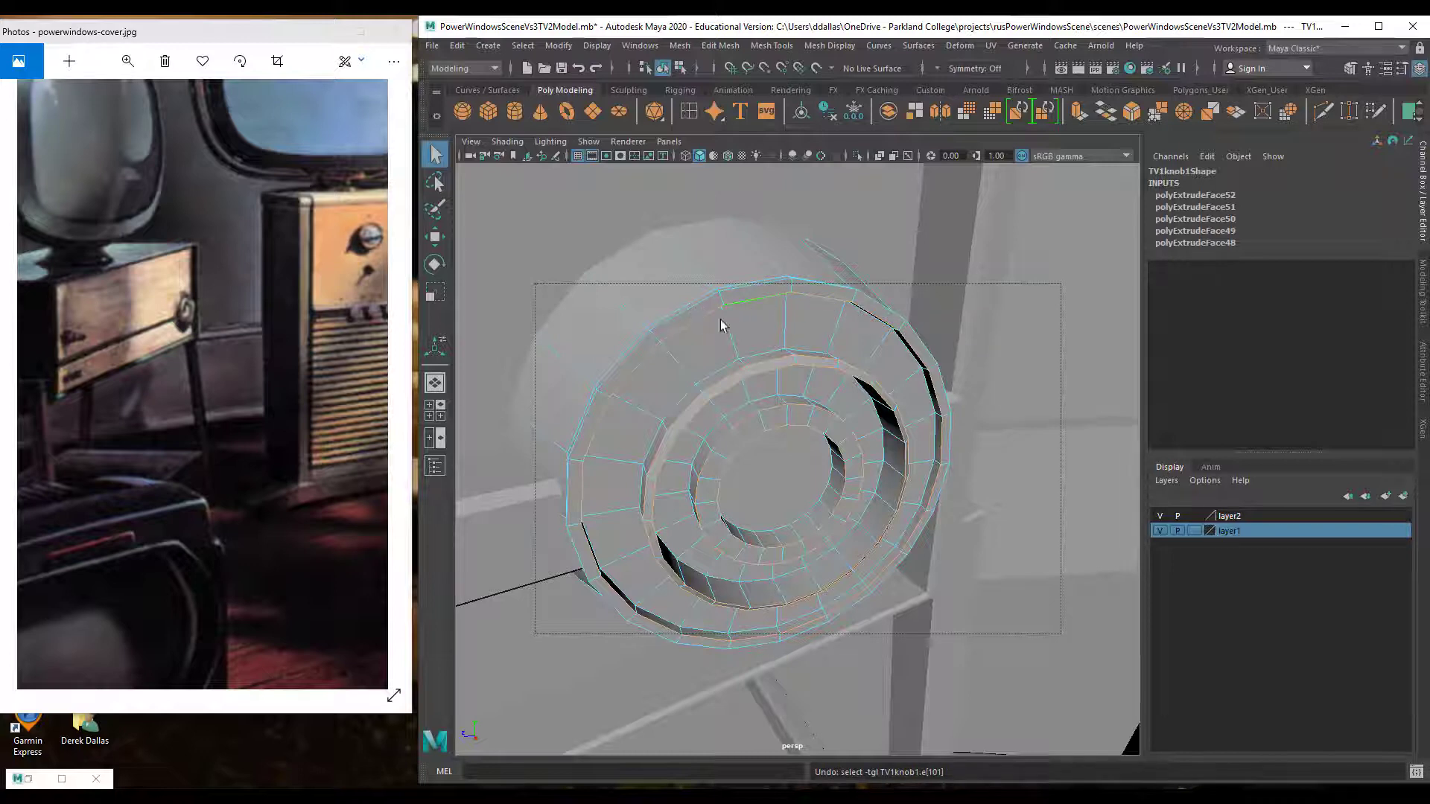
mouse_move(803, 446)
alt+mouse_down()
mouse_move(833, 421)
mouse_move(808, 415)
mouse_move(801, 434)
mouse_move(769, 440)
mouse_move(802, 441)
alt+mouse_up()
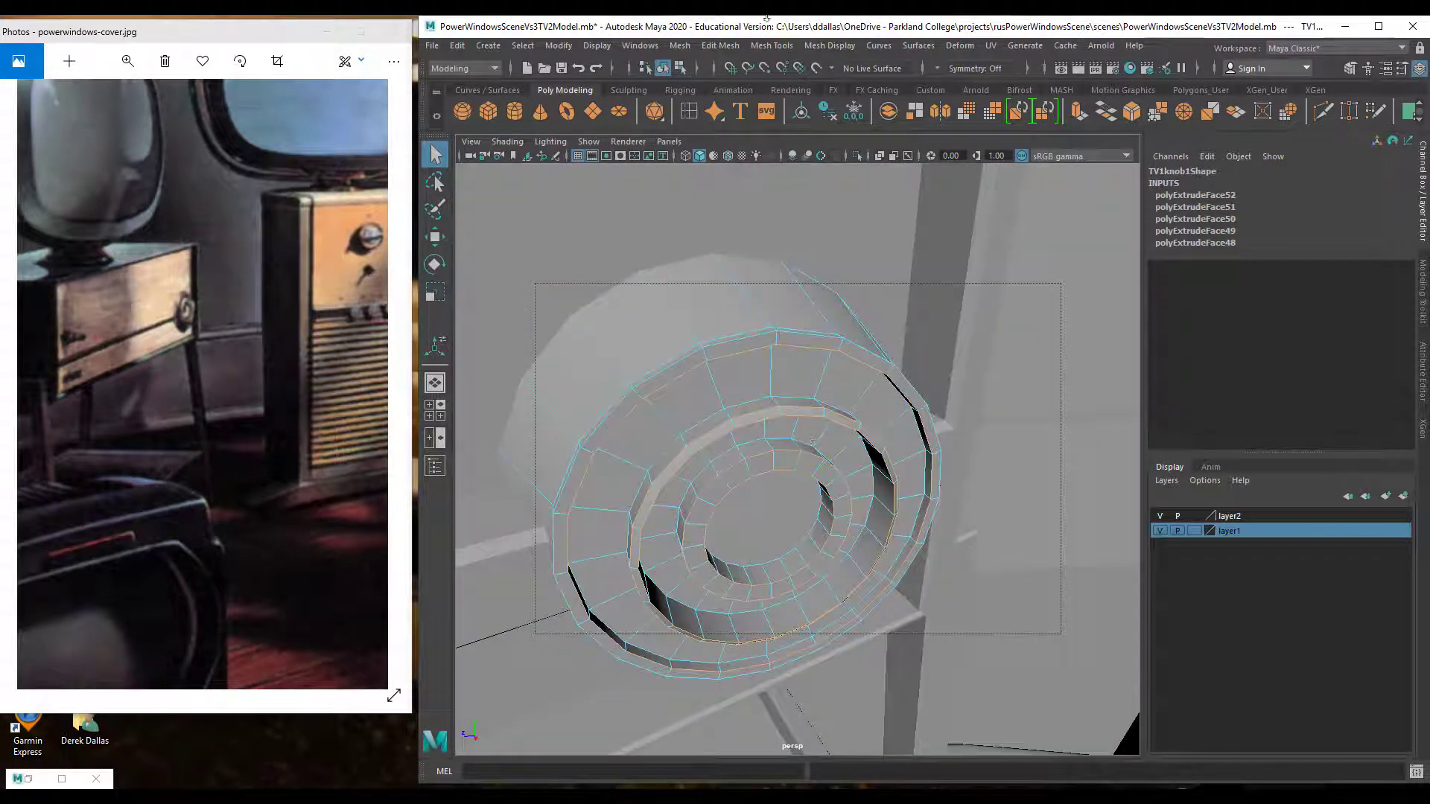
click(721, 46)
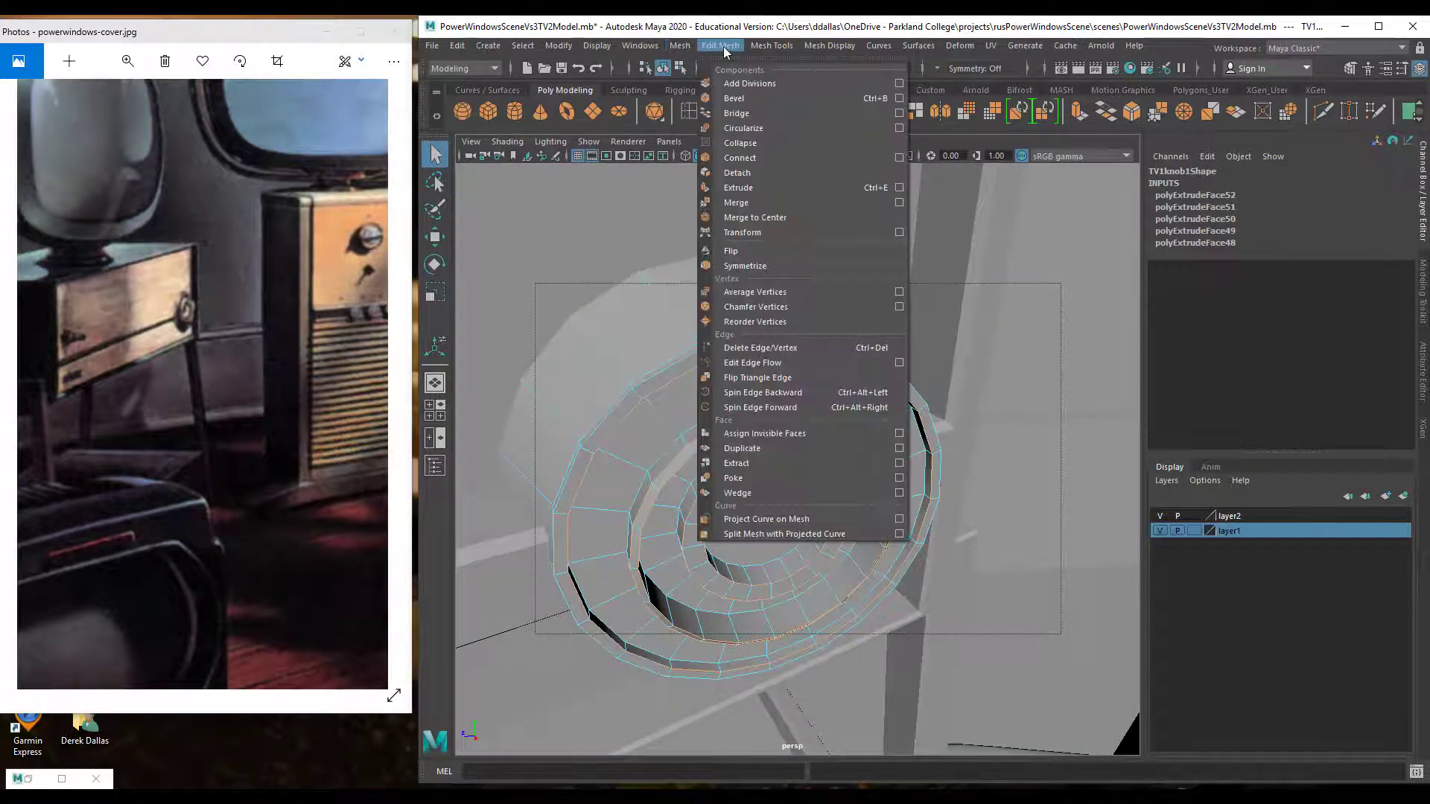
click(733, 99)
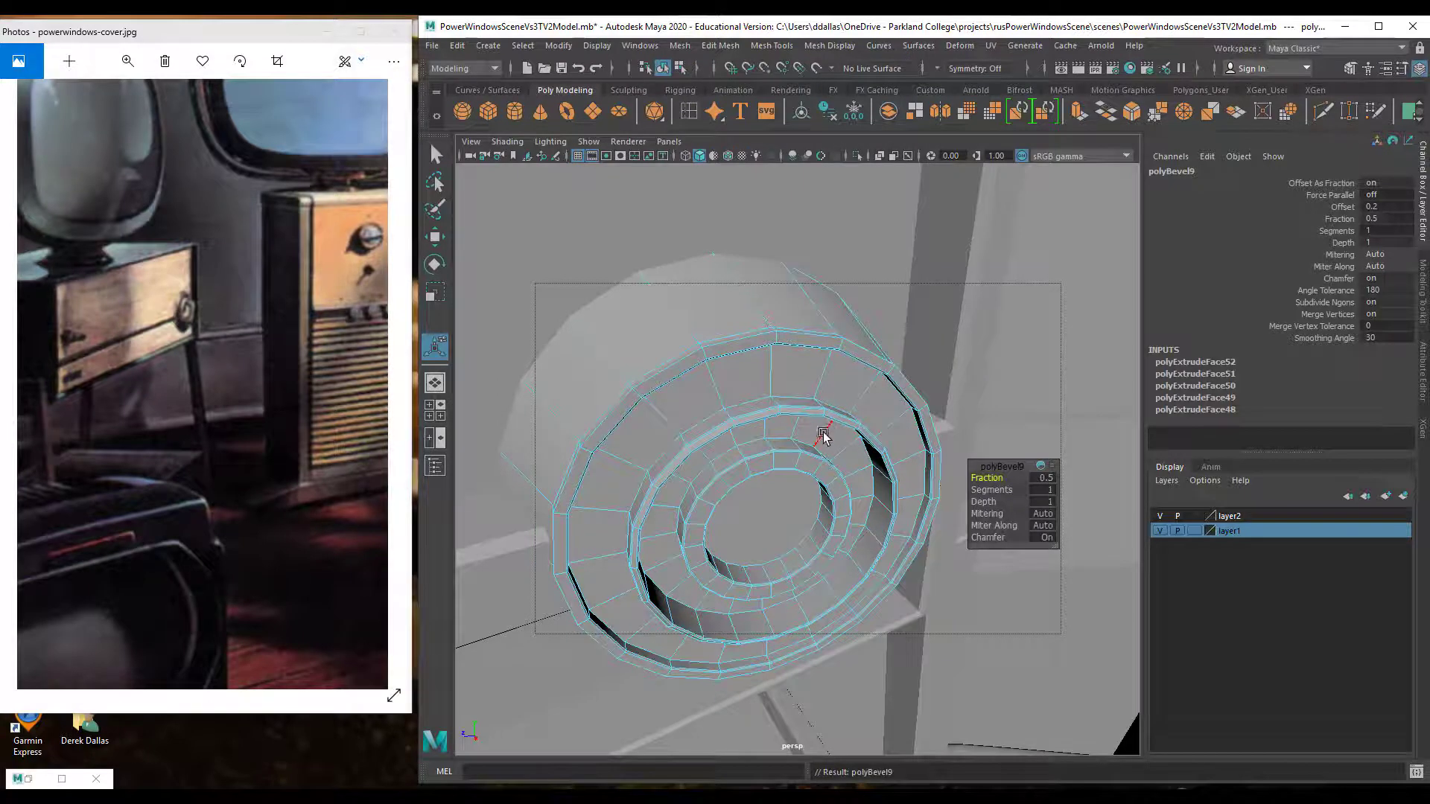
click(1341, 219)
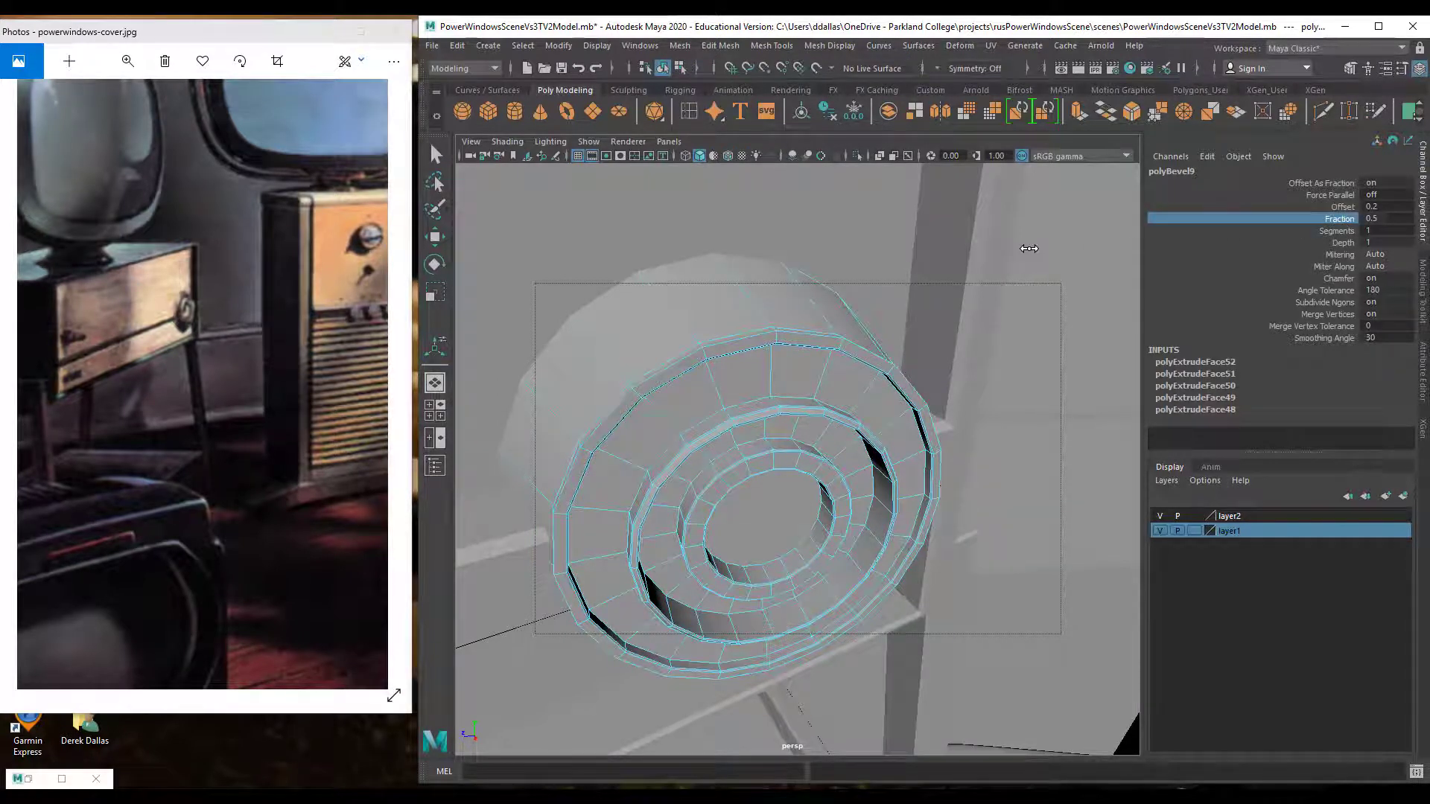
middle_drag(1030, 248, 1030, 248)
scroll(815, 353, down, 10)
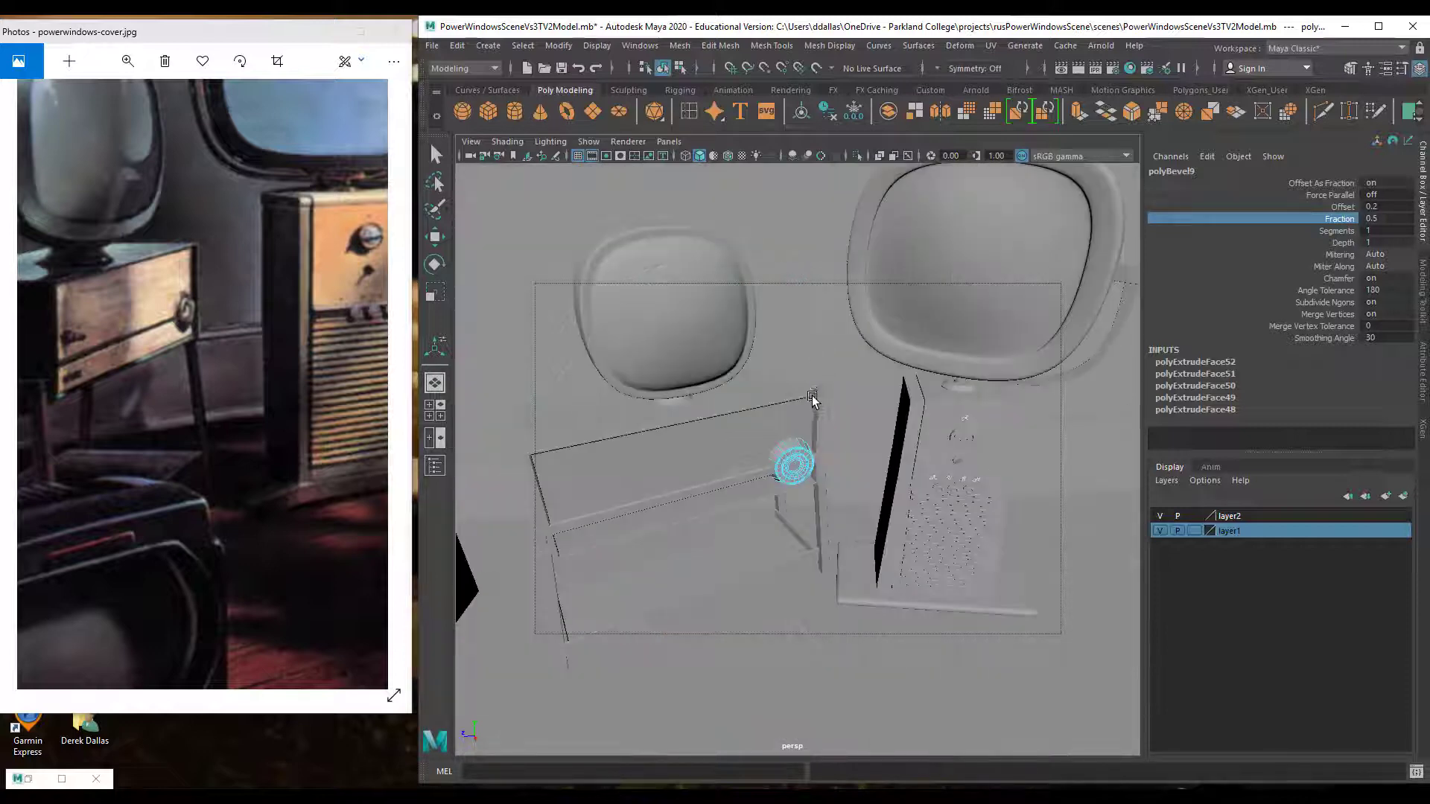
scroll(811, 396, down, 5)
click(514, 397)
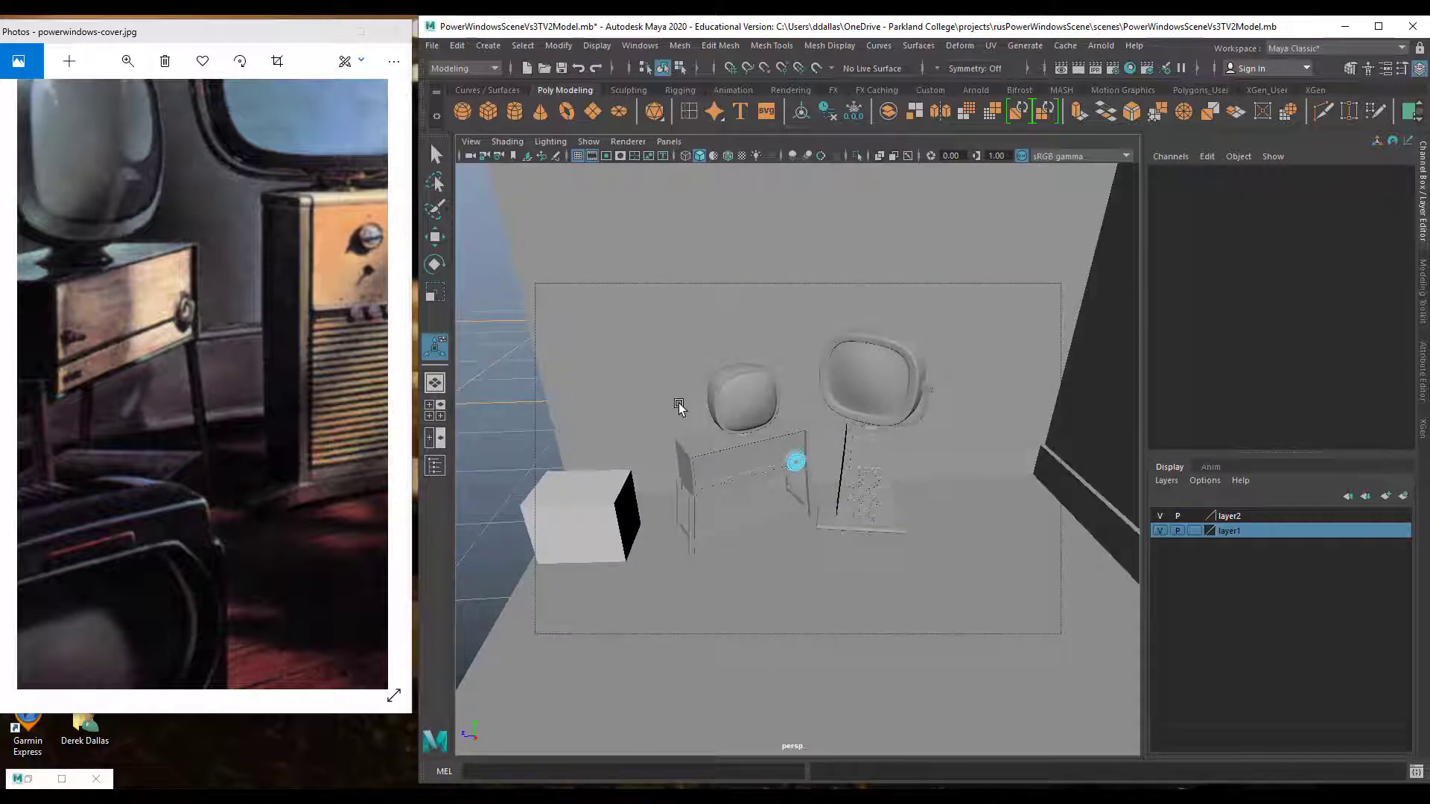
key(q)
click(679, 404)
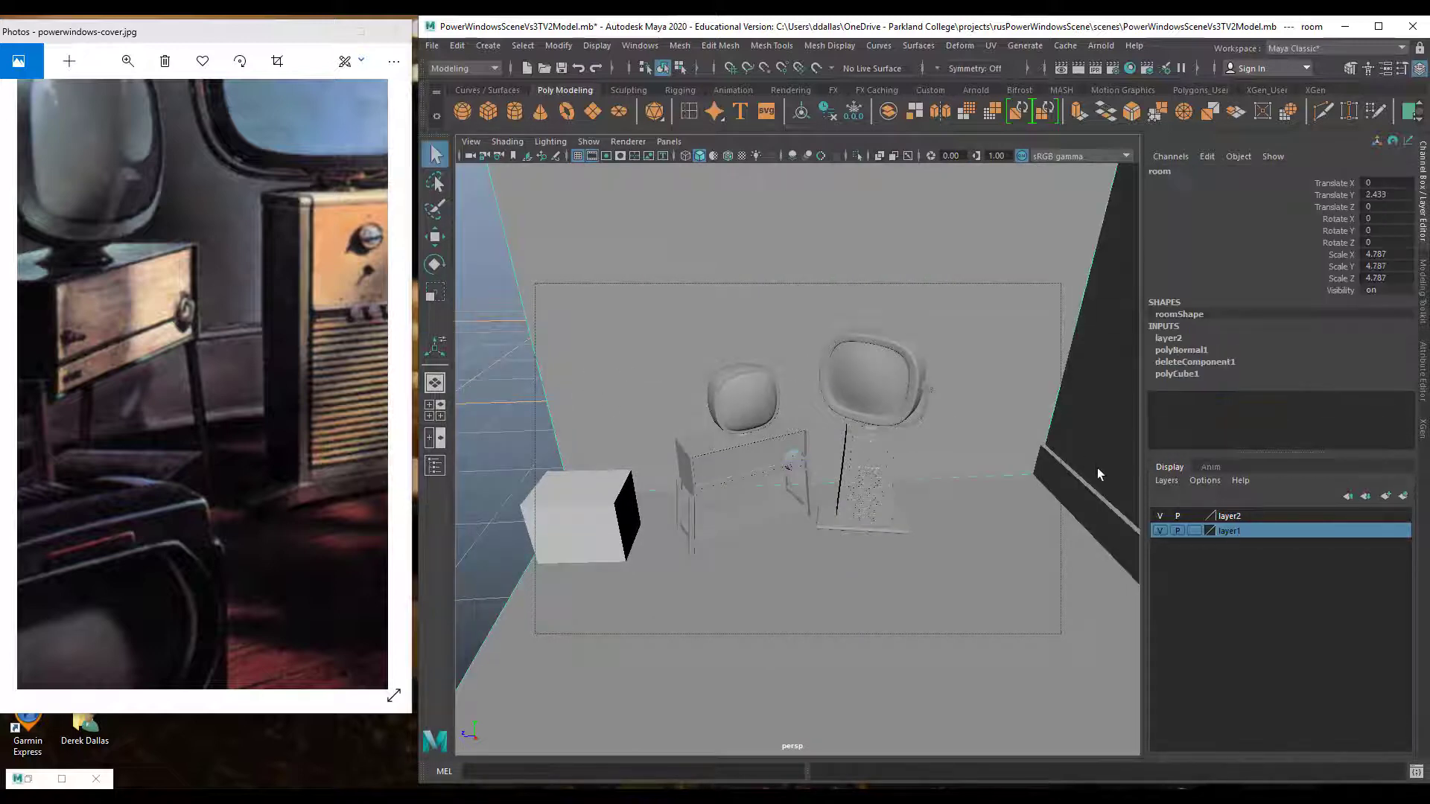
Switch the top view to the shotCam1 camera and show it enlarged with shaded display
alt+drag(805, 462, 846, 444)
key(space)
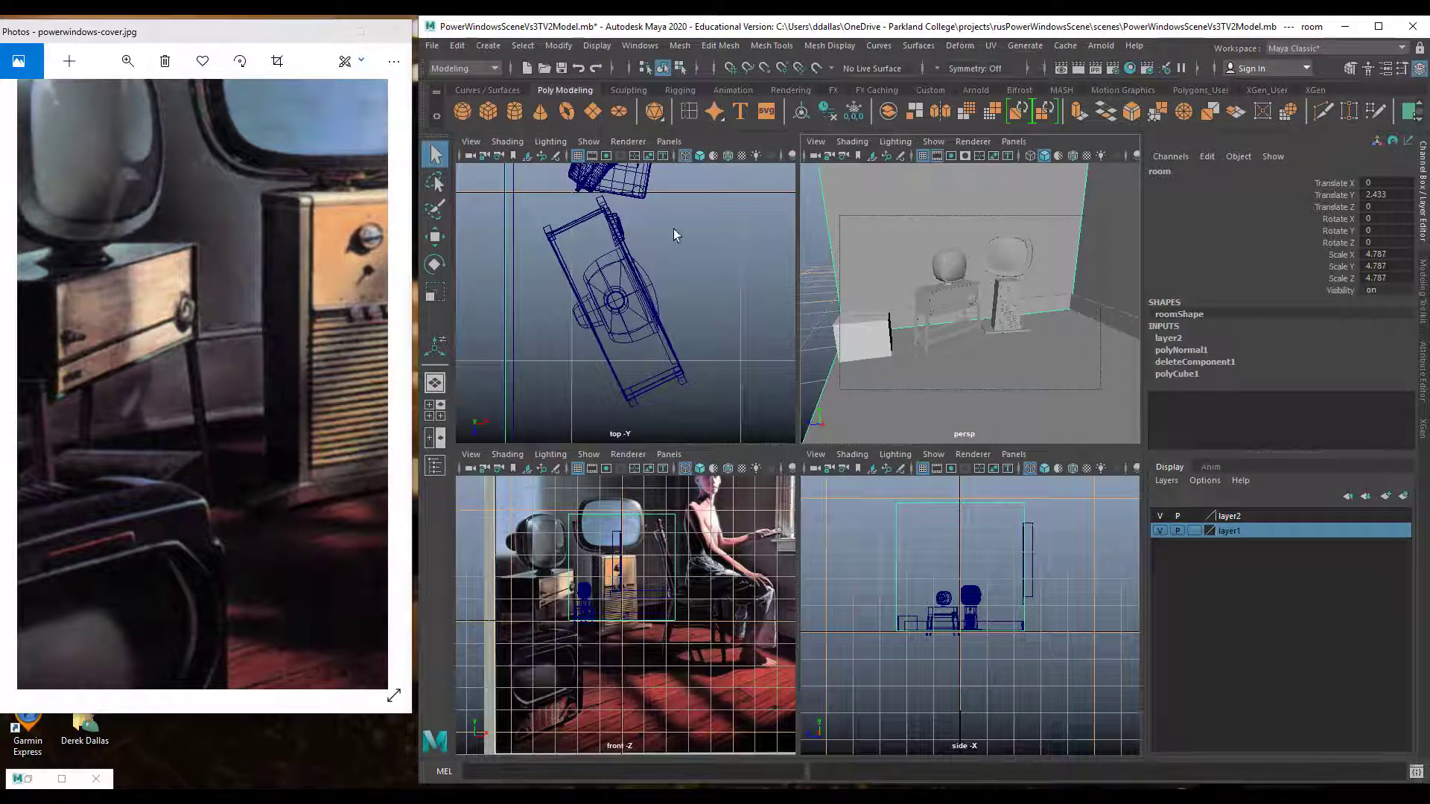
click(671, 142)
mouse_move(726, 159)
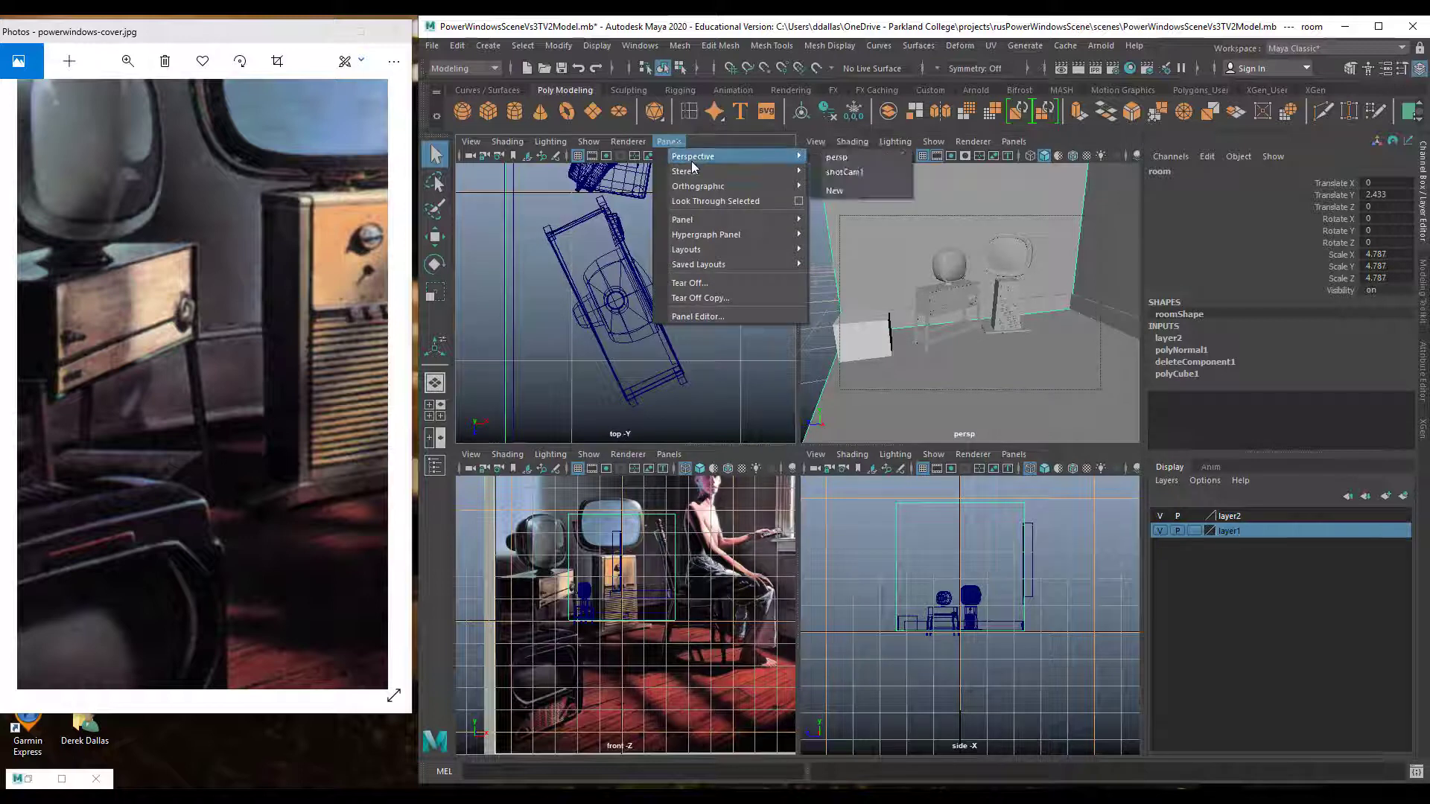
click(838, 165)
key(space)
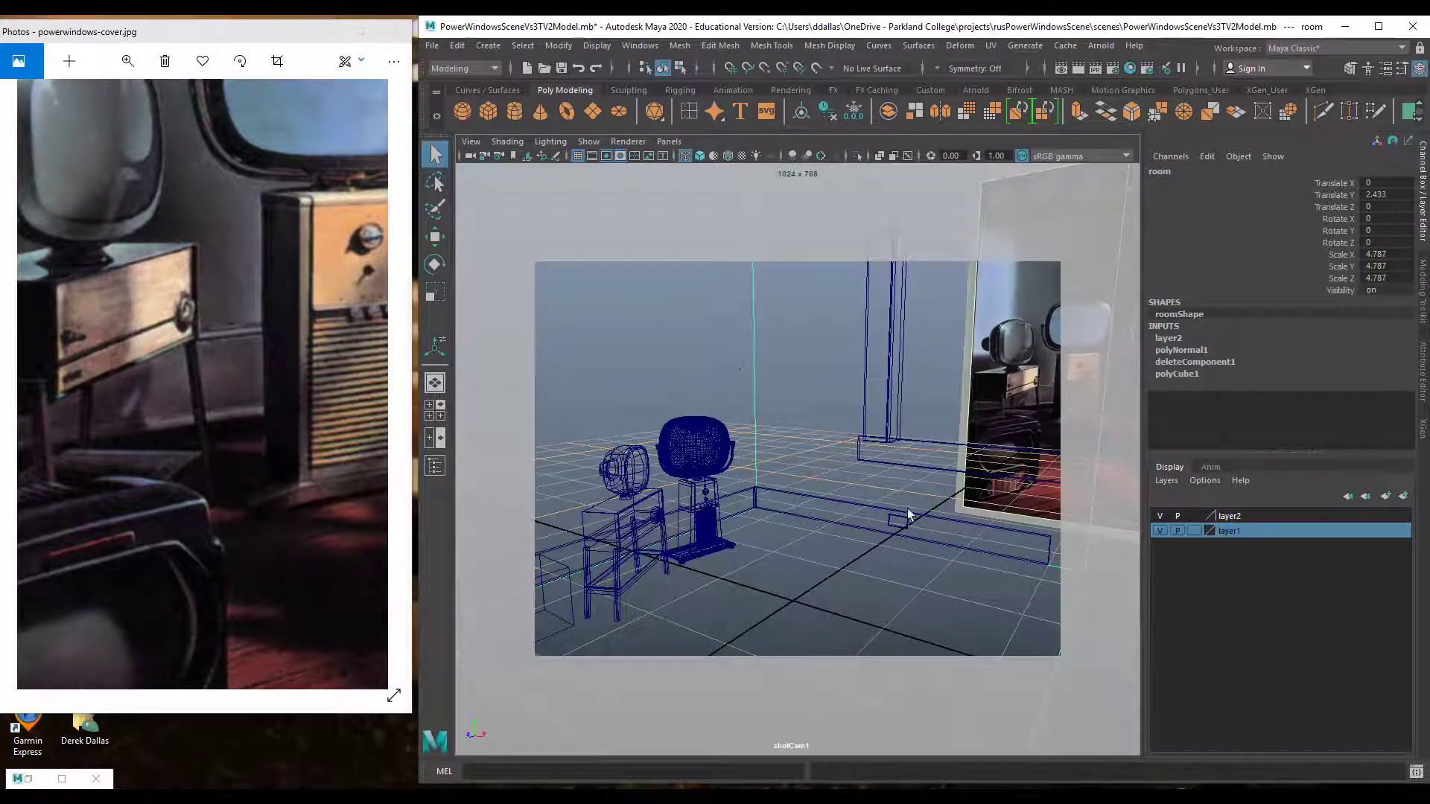
key(5)
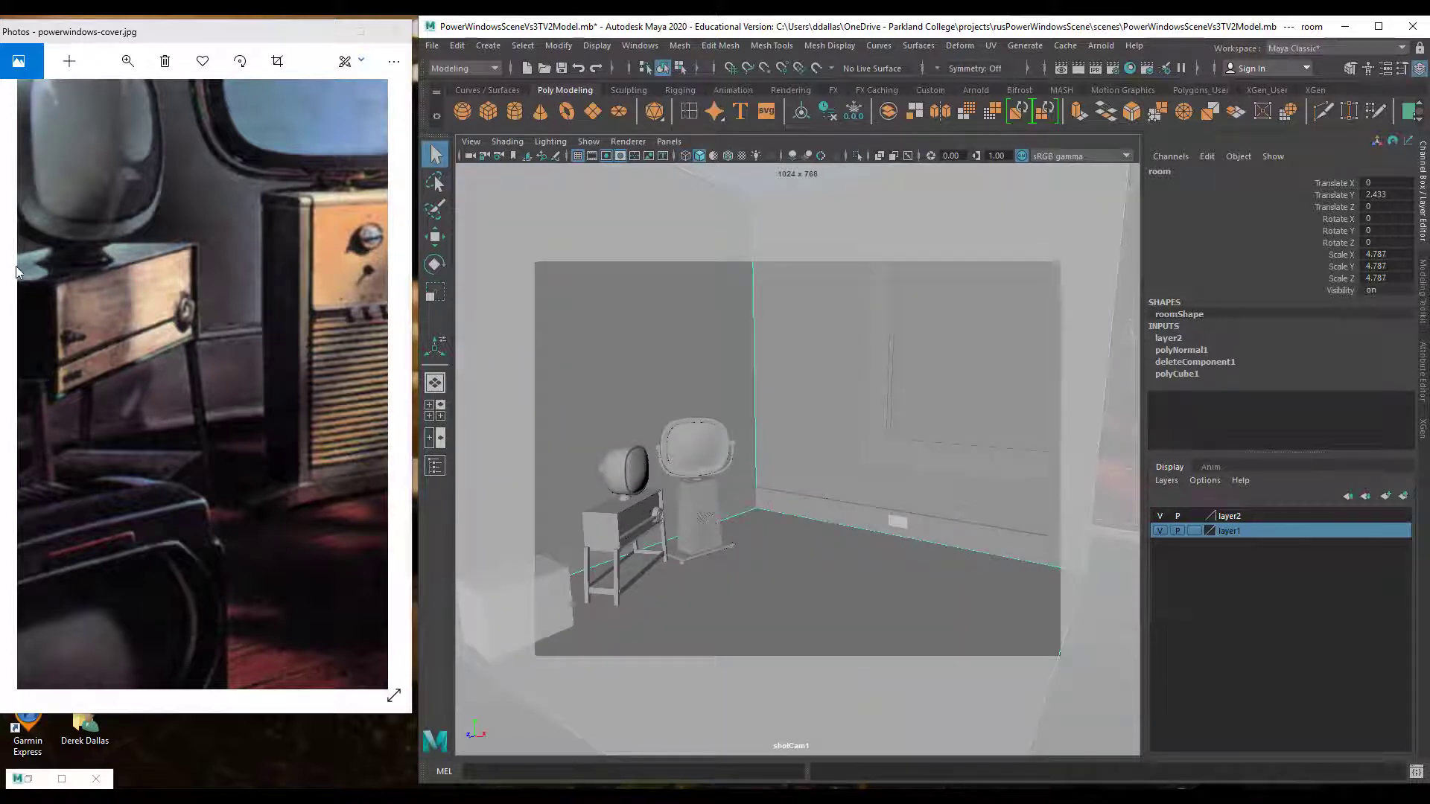
Zoom the cover out in Photos, return to Maya and turn the second TV's top about its vertical axis to match the cover
click(128, 60)
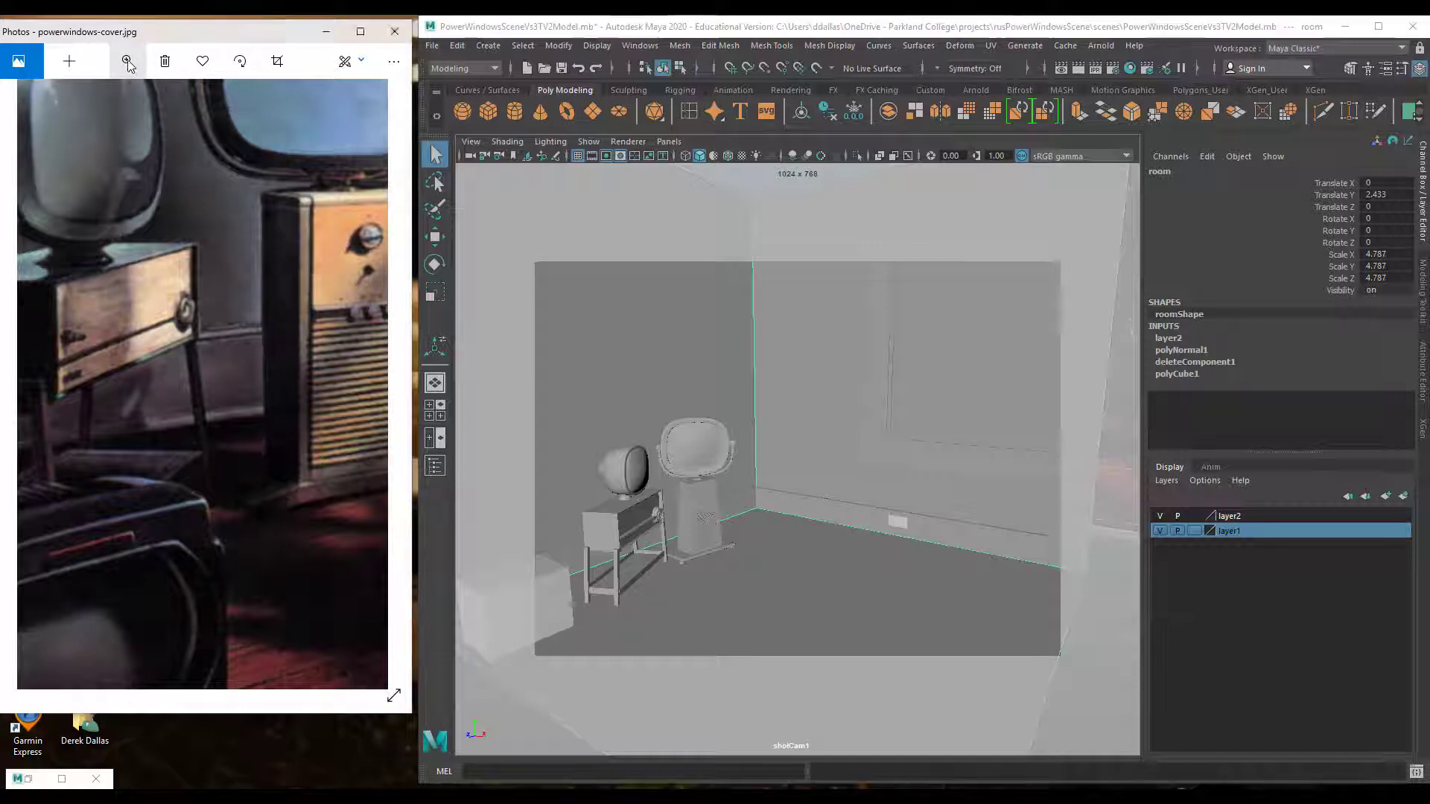
drag(91, 99, 61, 102)
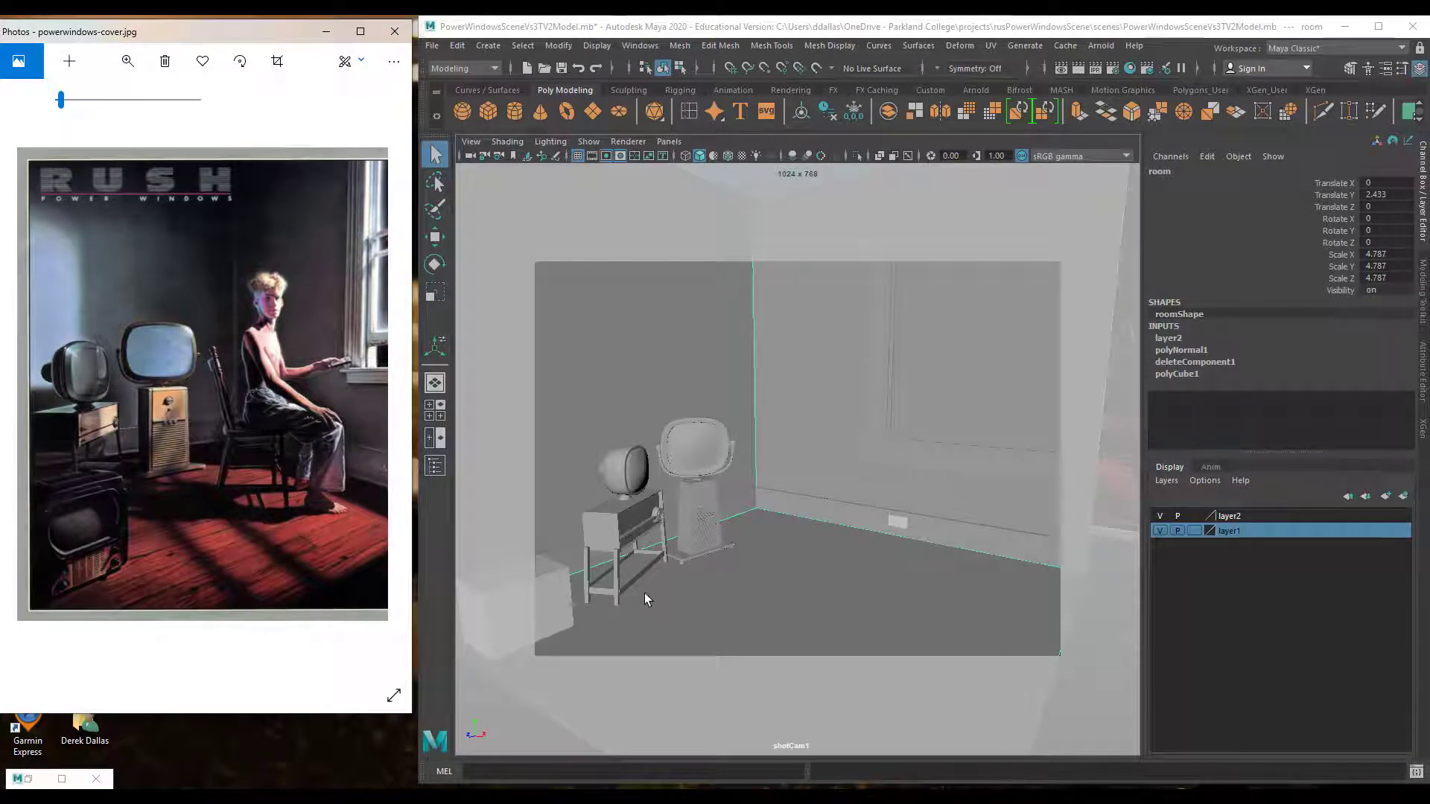
click(645, 503)
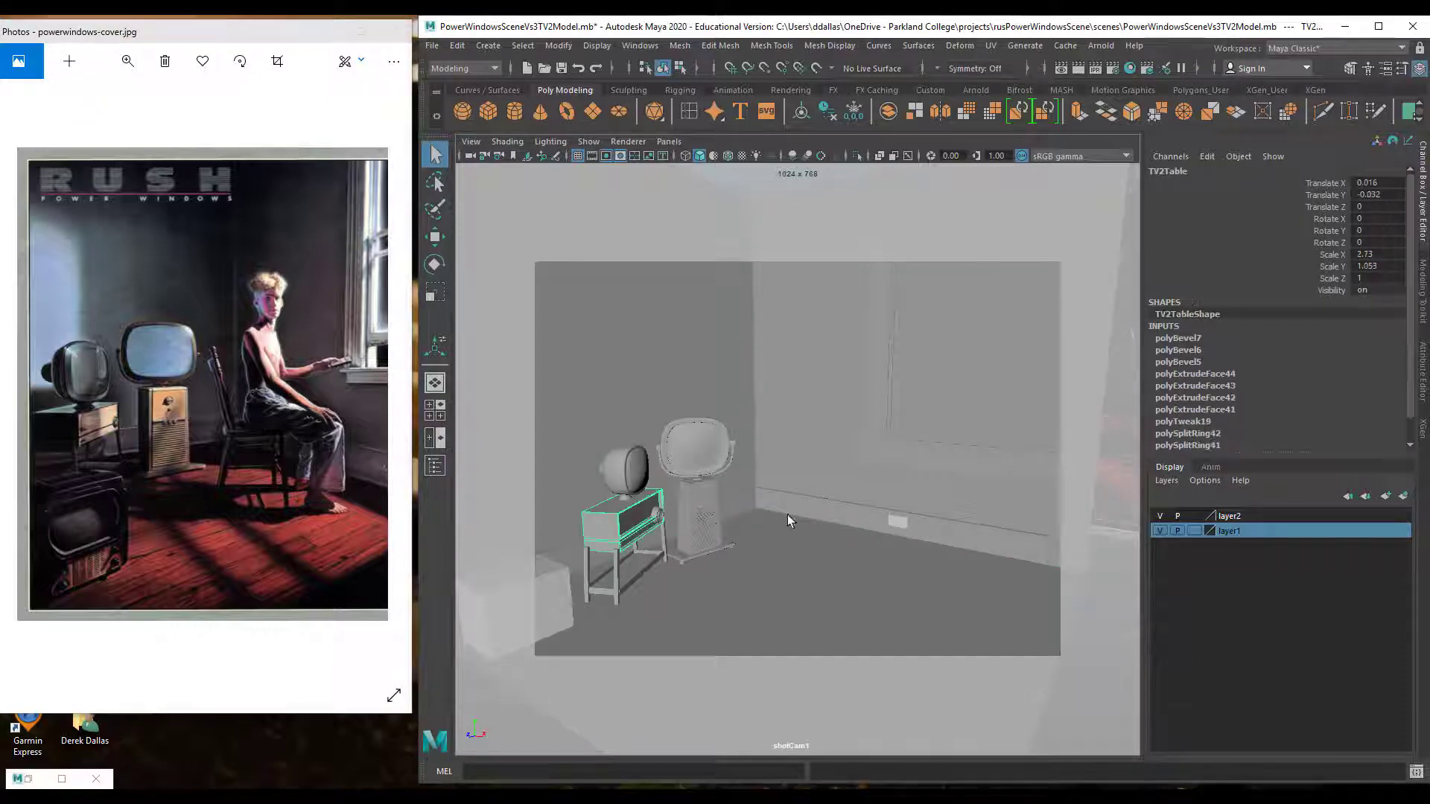
click(618, 479)
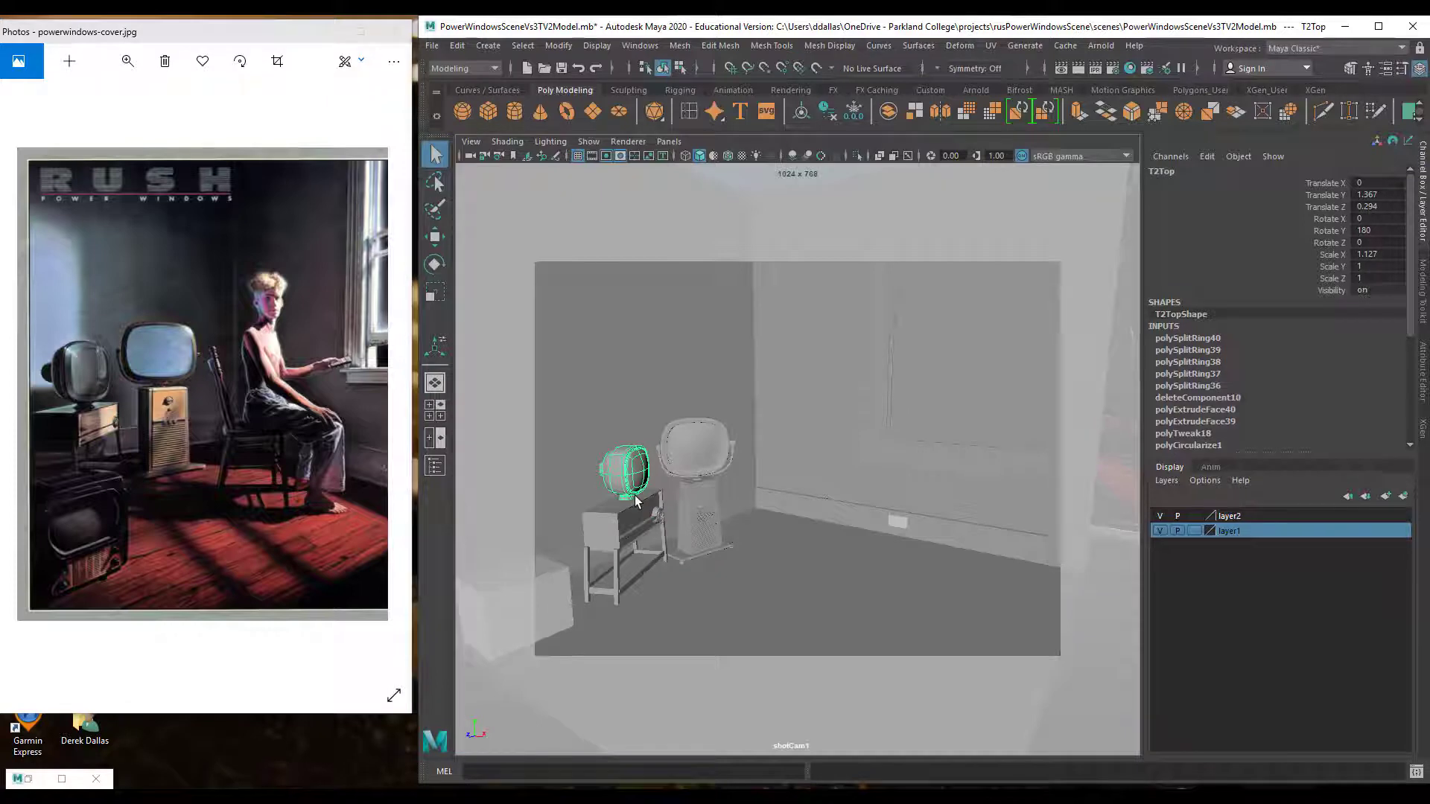
key(e)
drag(675, 484, 655, 486)
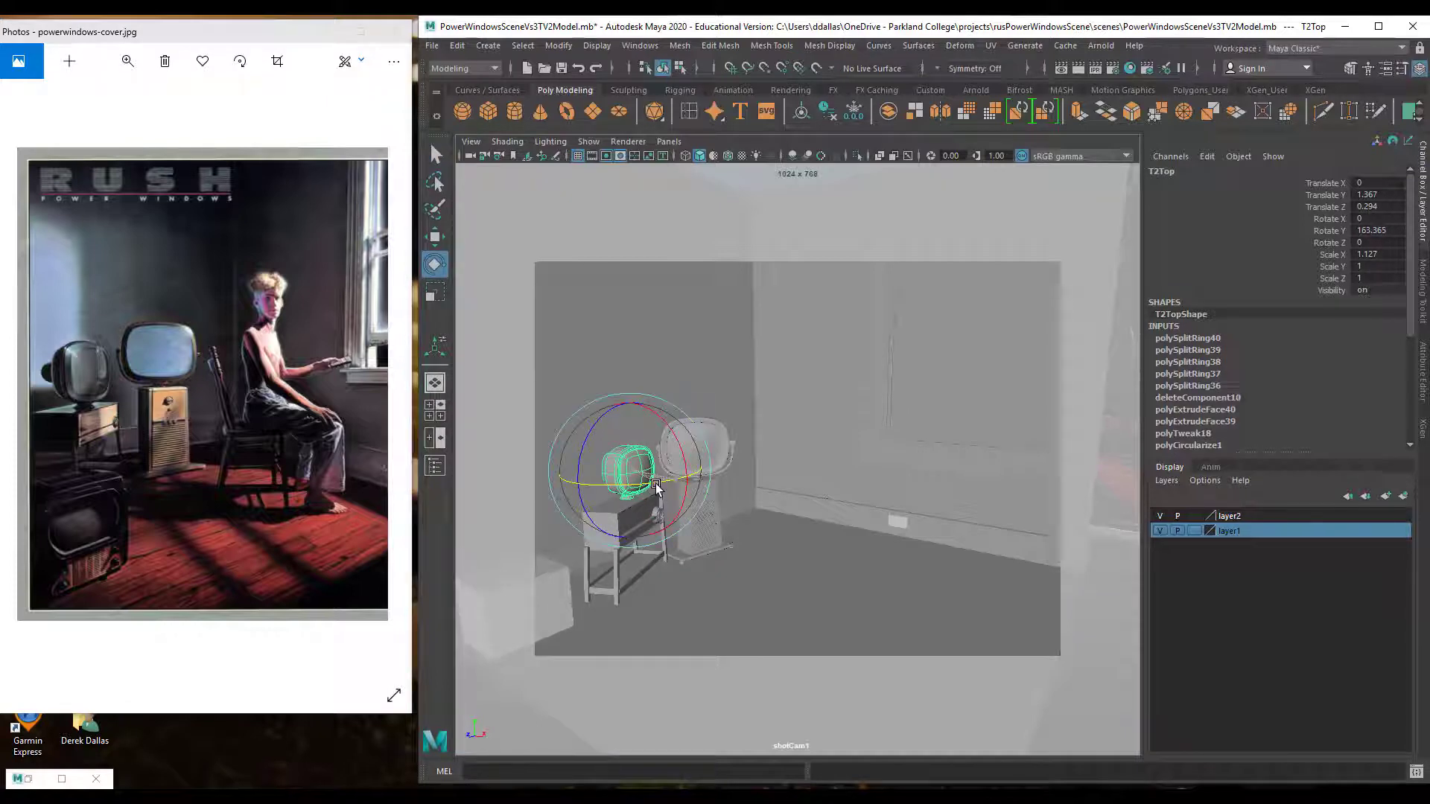
drag(656, 486, 658, 487)
click(763, 495)
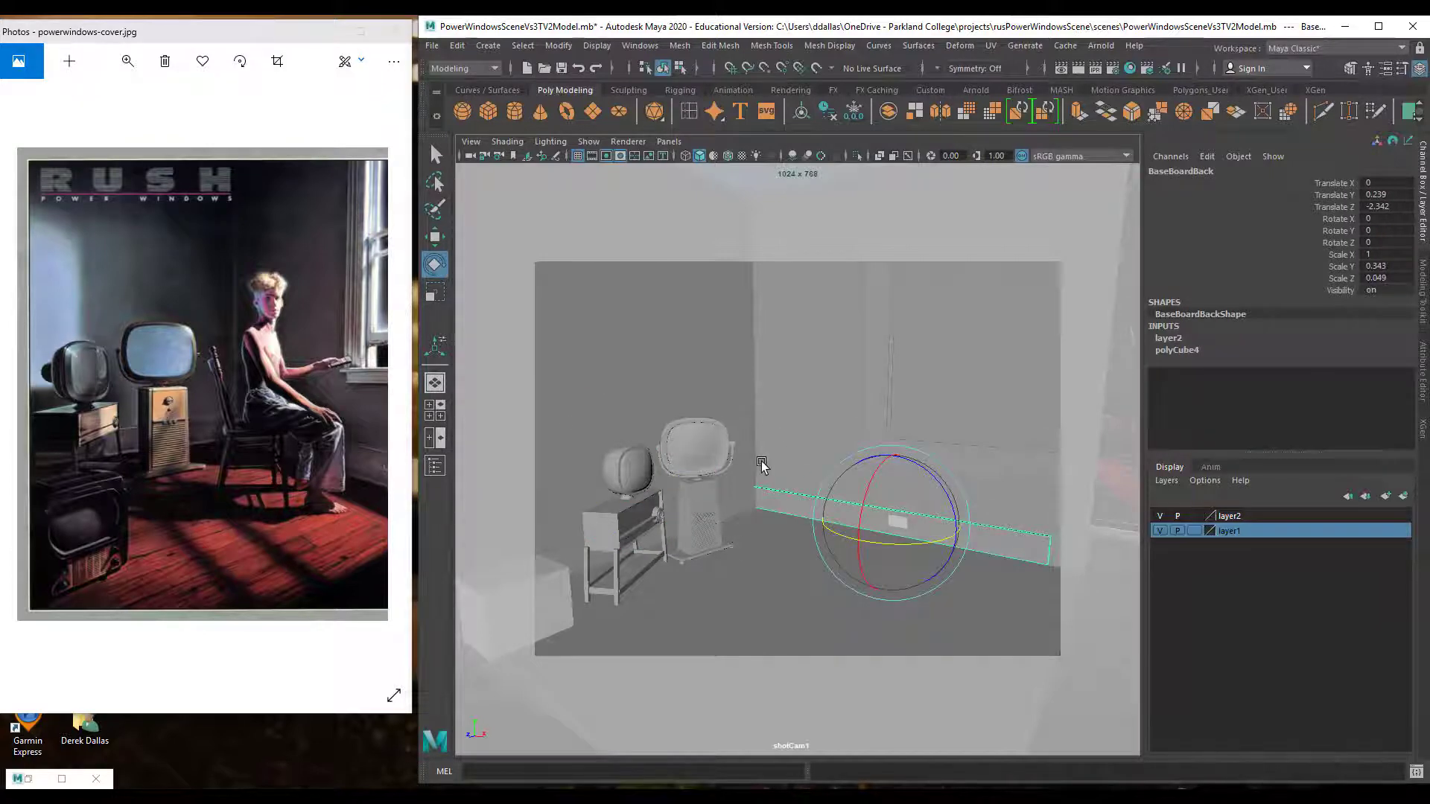
Save the scene and select the placeholder box in front of the second TV's table
click(561, 68)
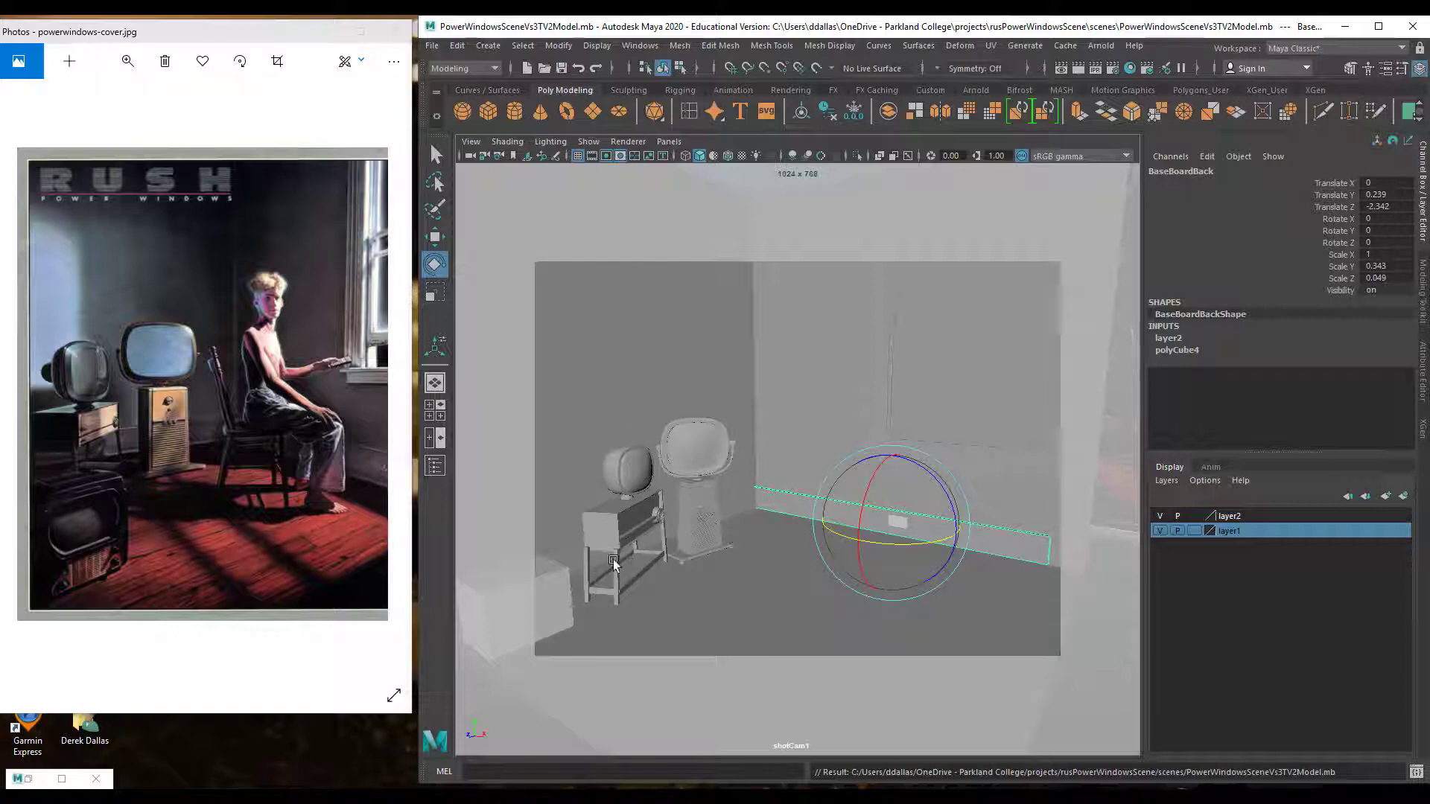
click(551, 590)
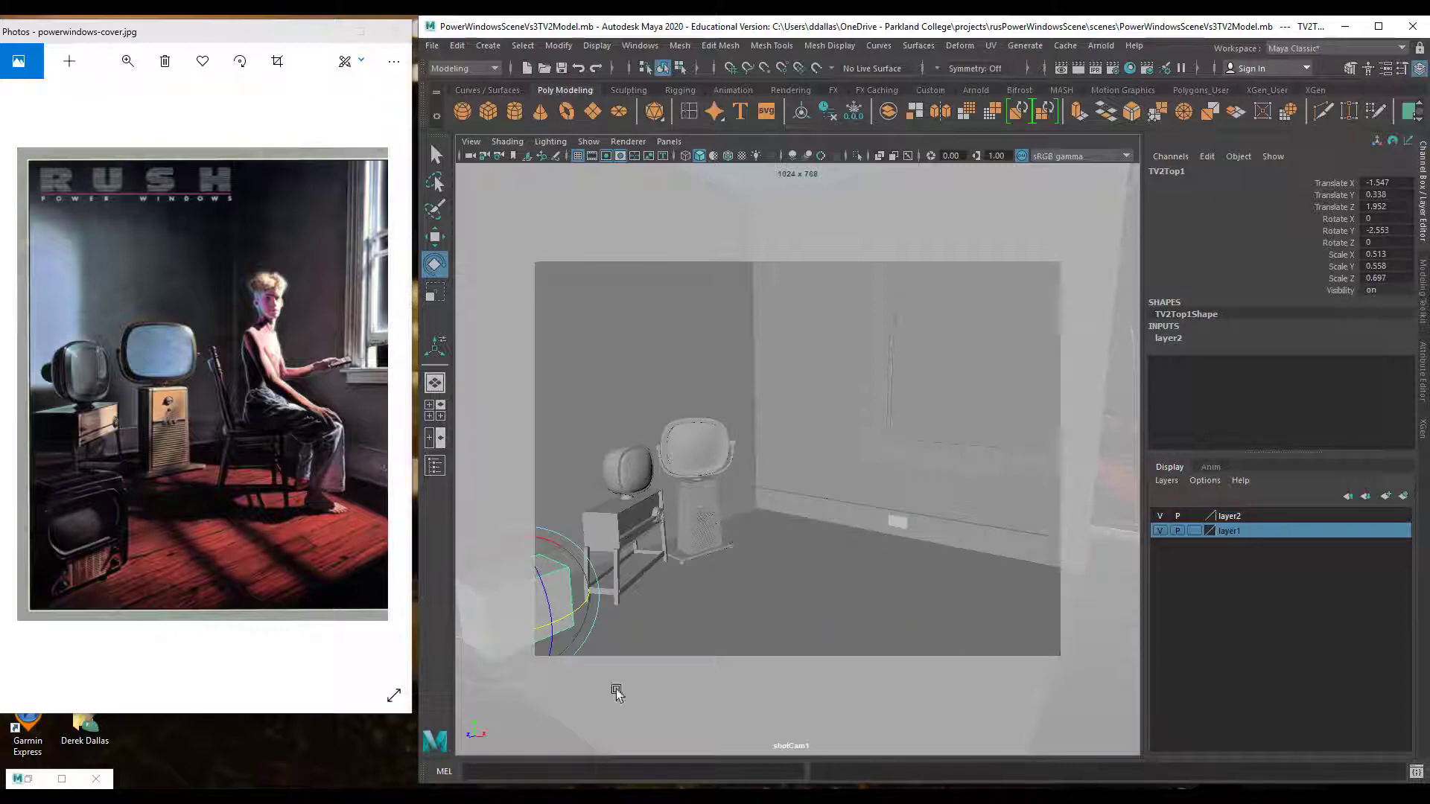
click(737, 797)
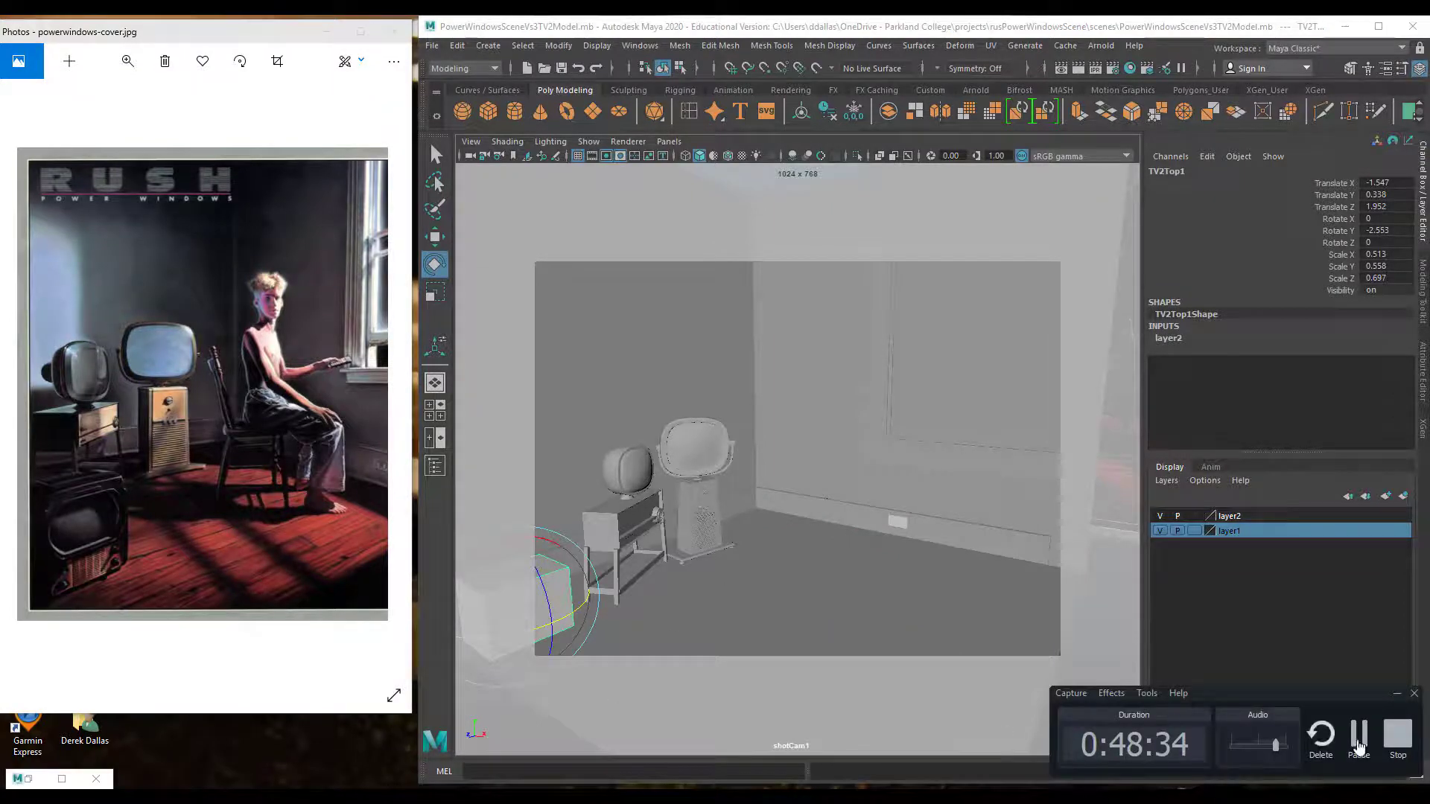